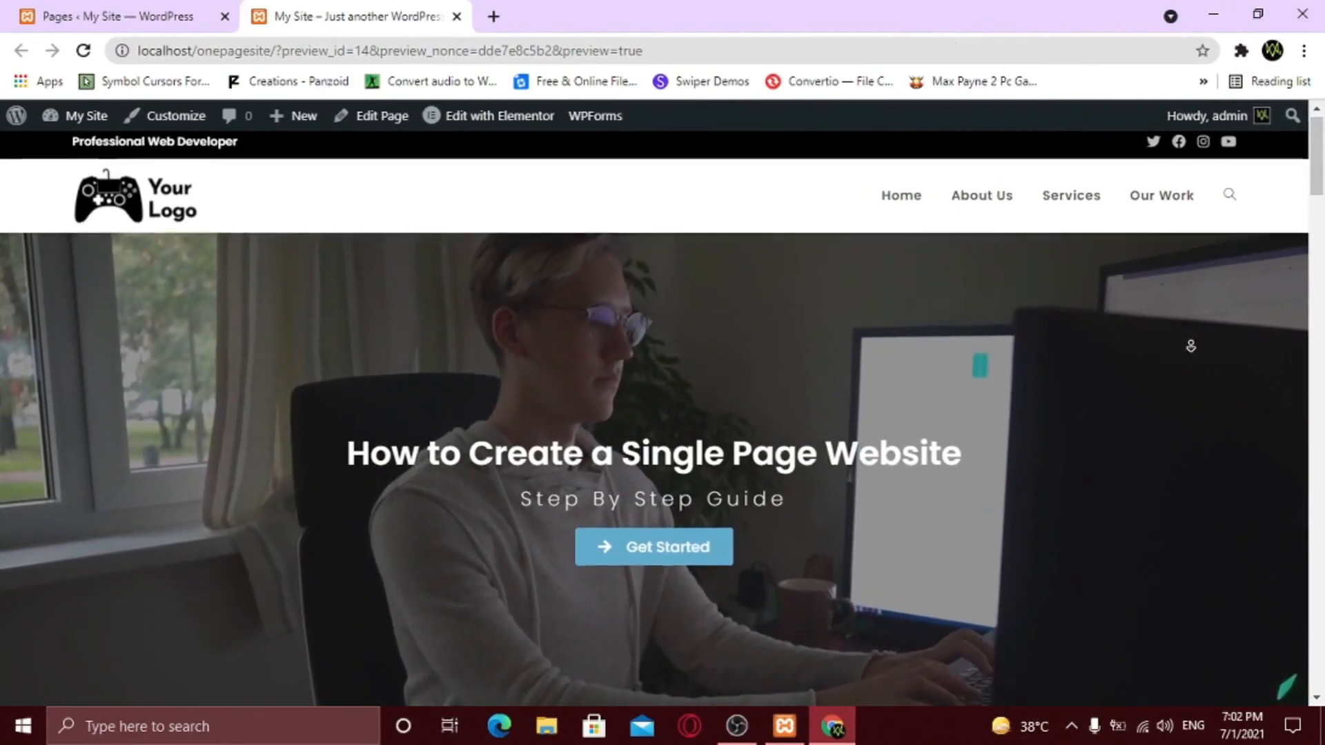
# - Scroll down through the finished one-page site to review all its sections
pyautogui.scroll(-3, 1191, 345)
pyautogui.scroll(-9, 1194, 373)
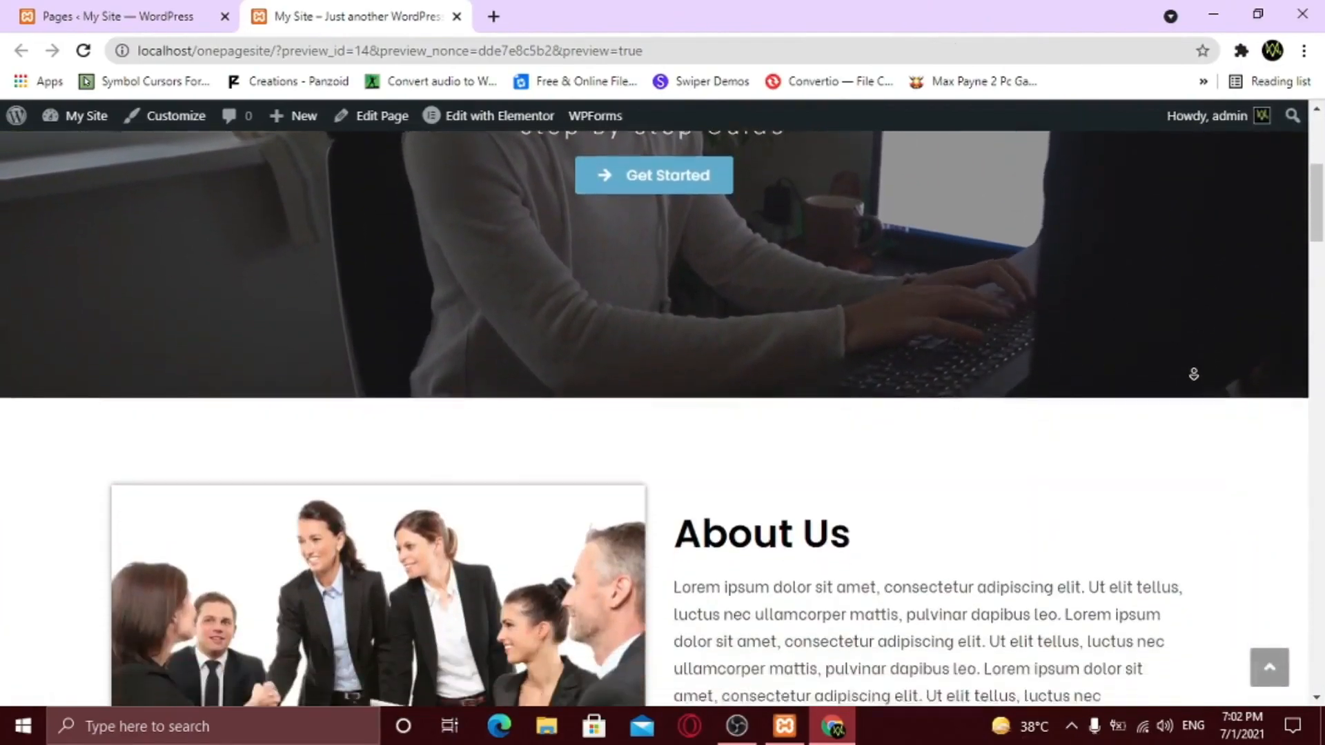
pyautogui.scroll(-10, 1193, 379)
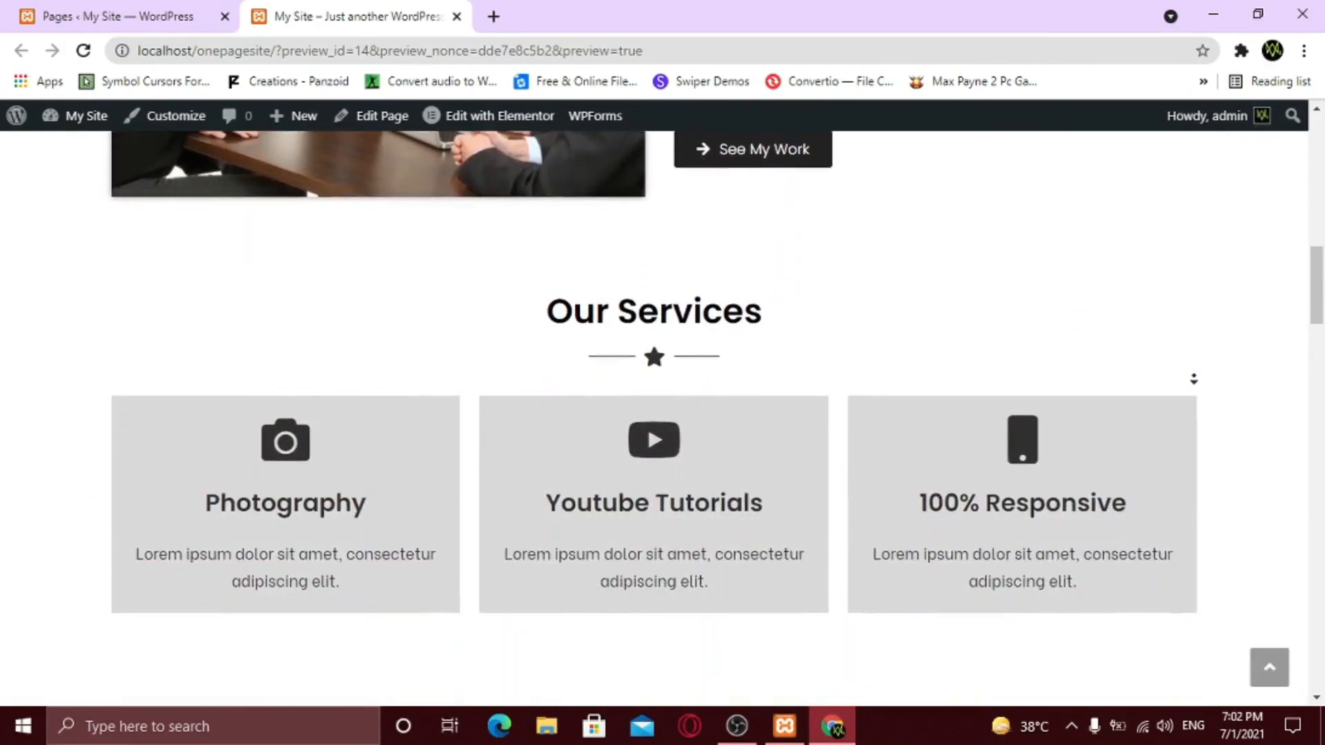
pyautogui.scroll(-11, 1193, 383)
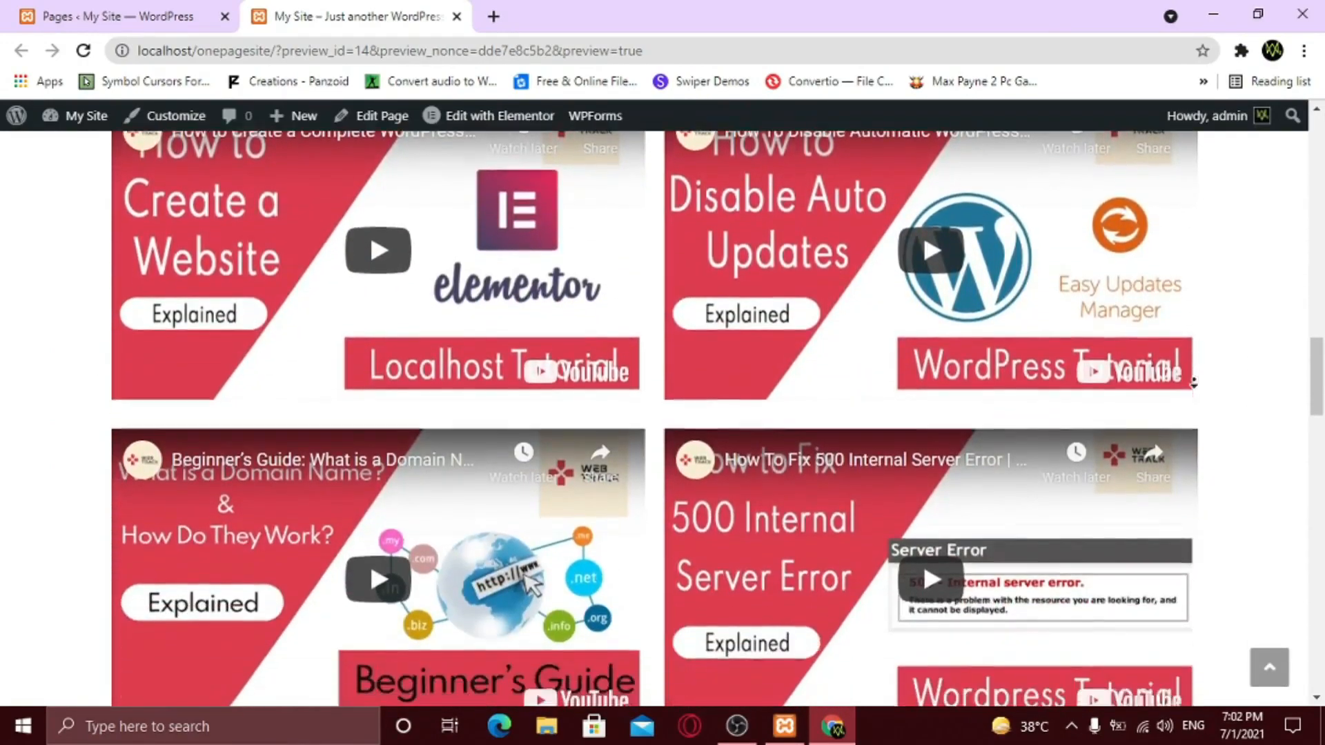
pyautogui.scroll(-11, 1193, 383)
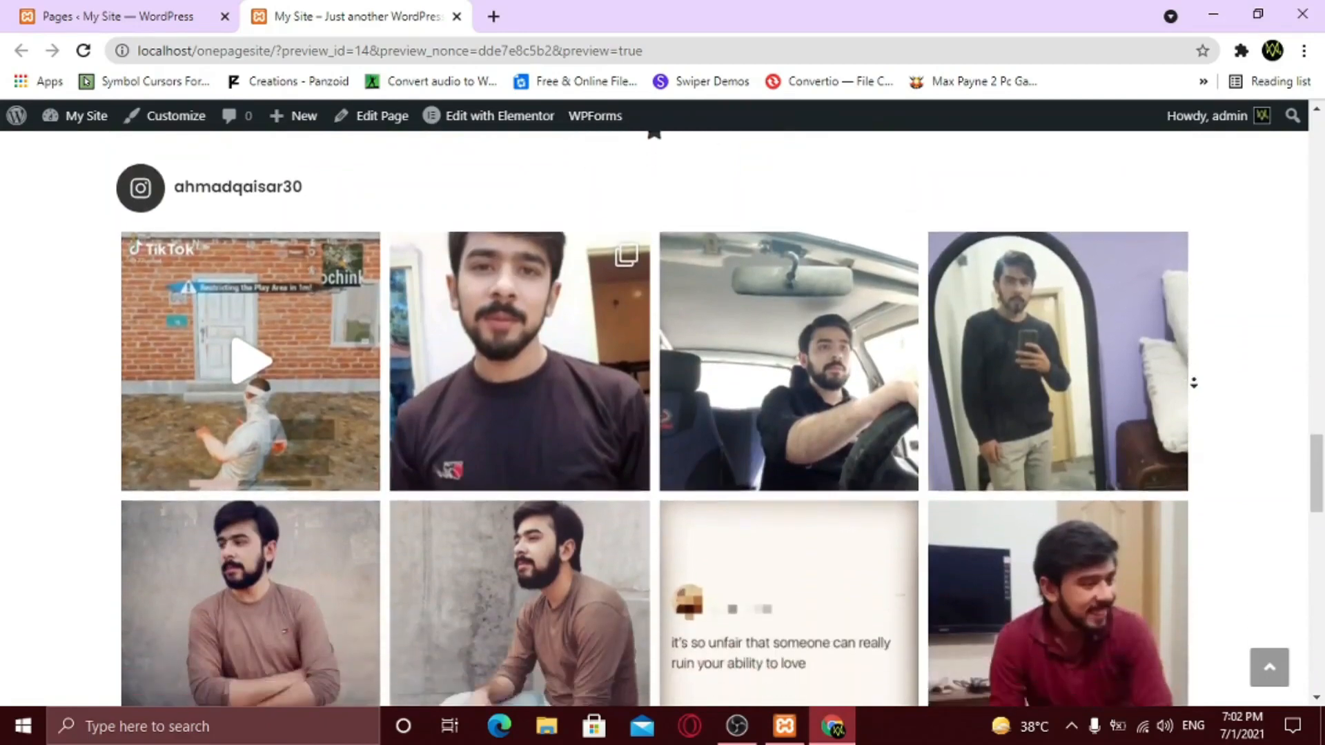
pyautogui.scroll(-11, 1193, 383)
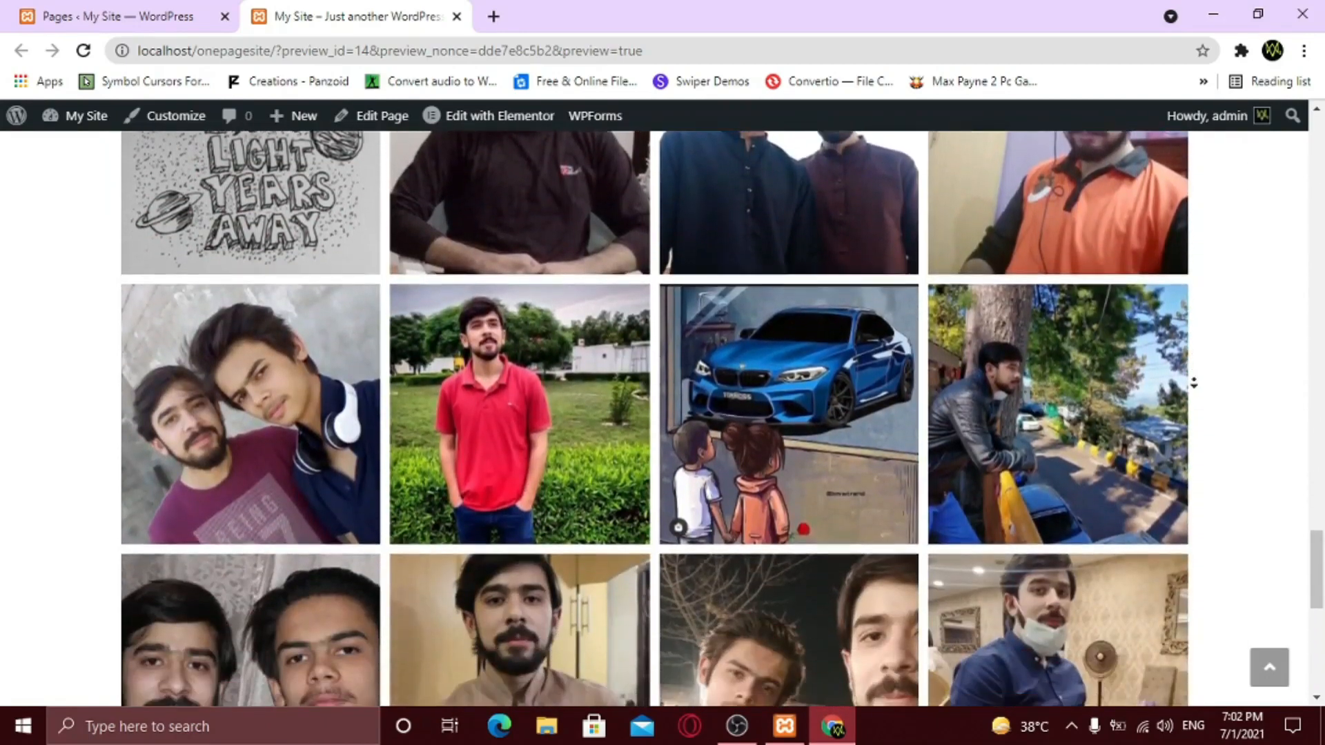
pyautogui.scroll(-1, 1194, 383)
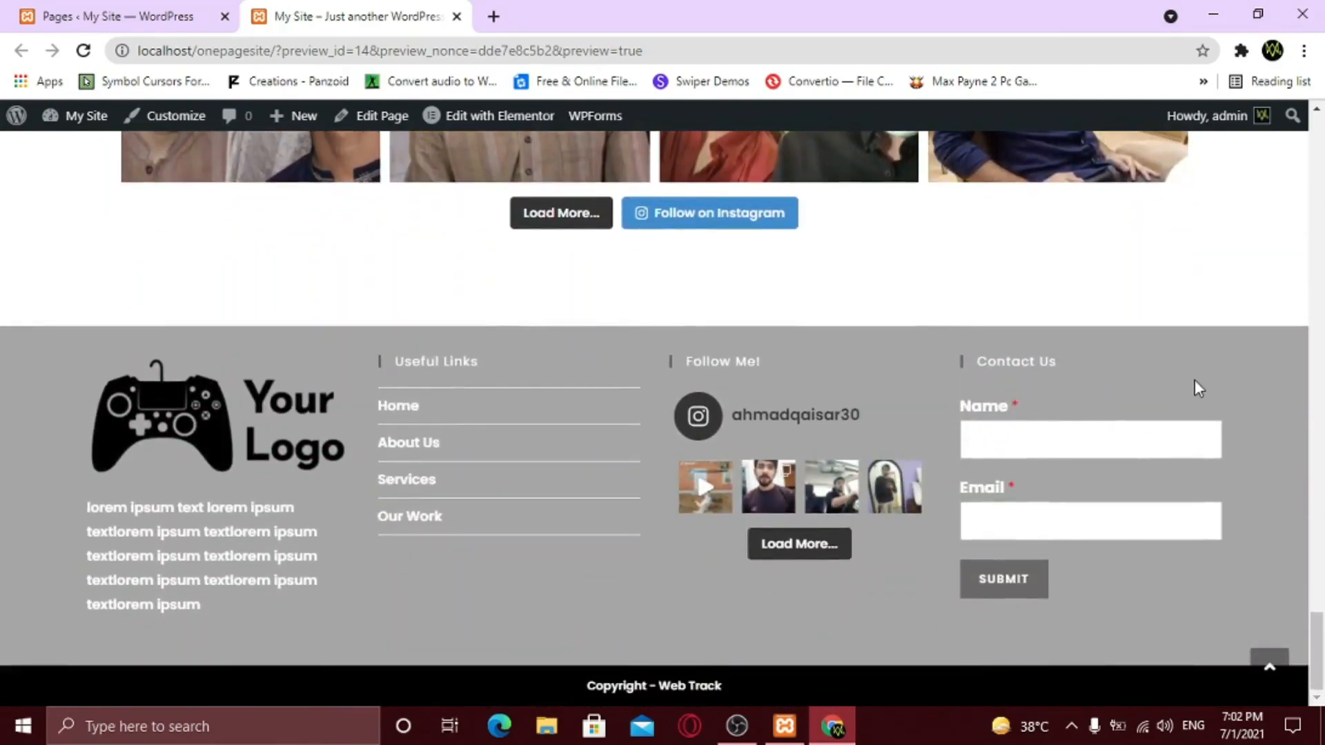
pyautogui.moveTo(1319, 621); pyautogui.dragTo(1306, 147)
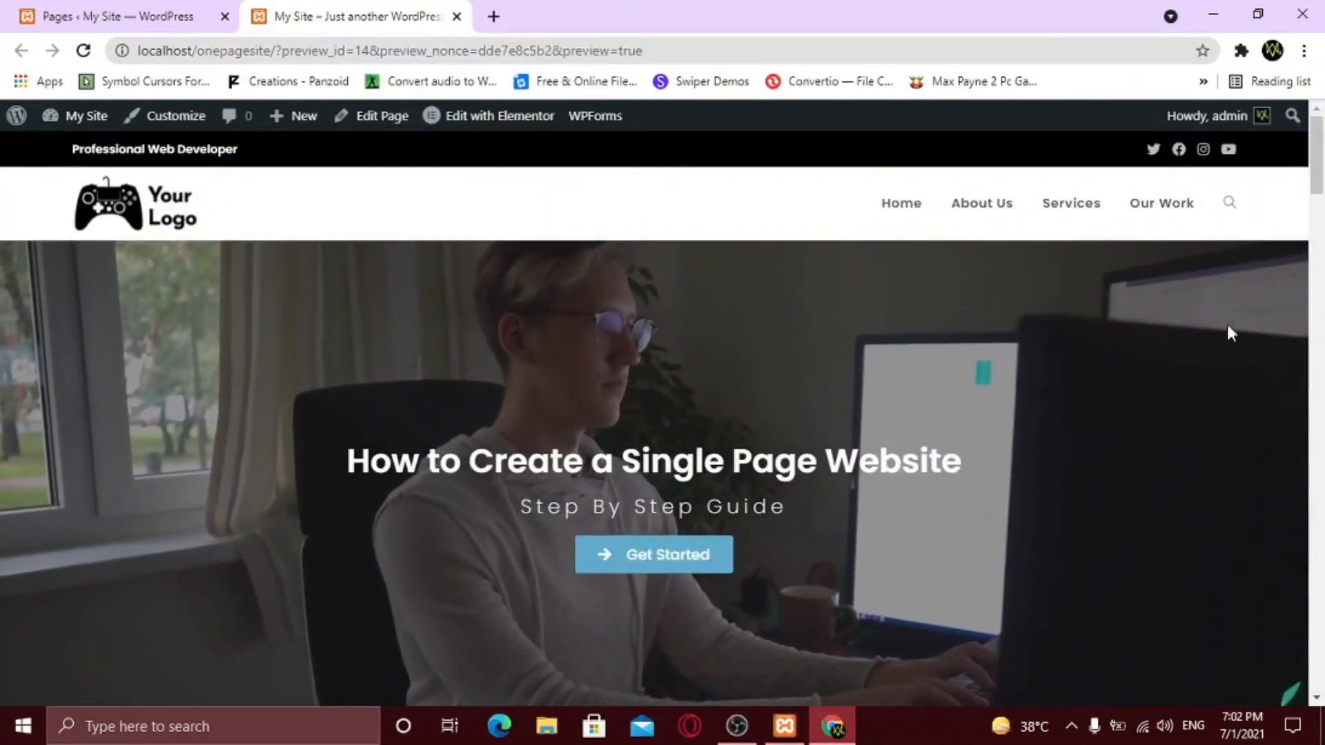
# - Check that Get Started, About Us, Our Services, Our Work and See My Work jump to their sections
pyautogui.click(656, 560)
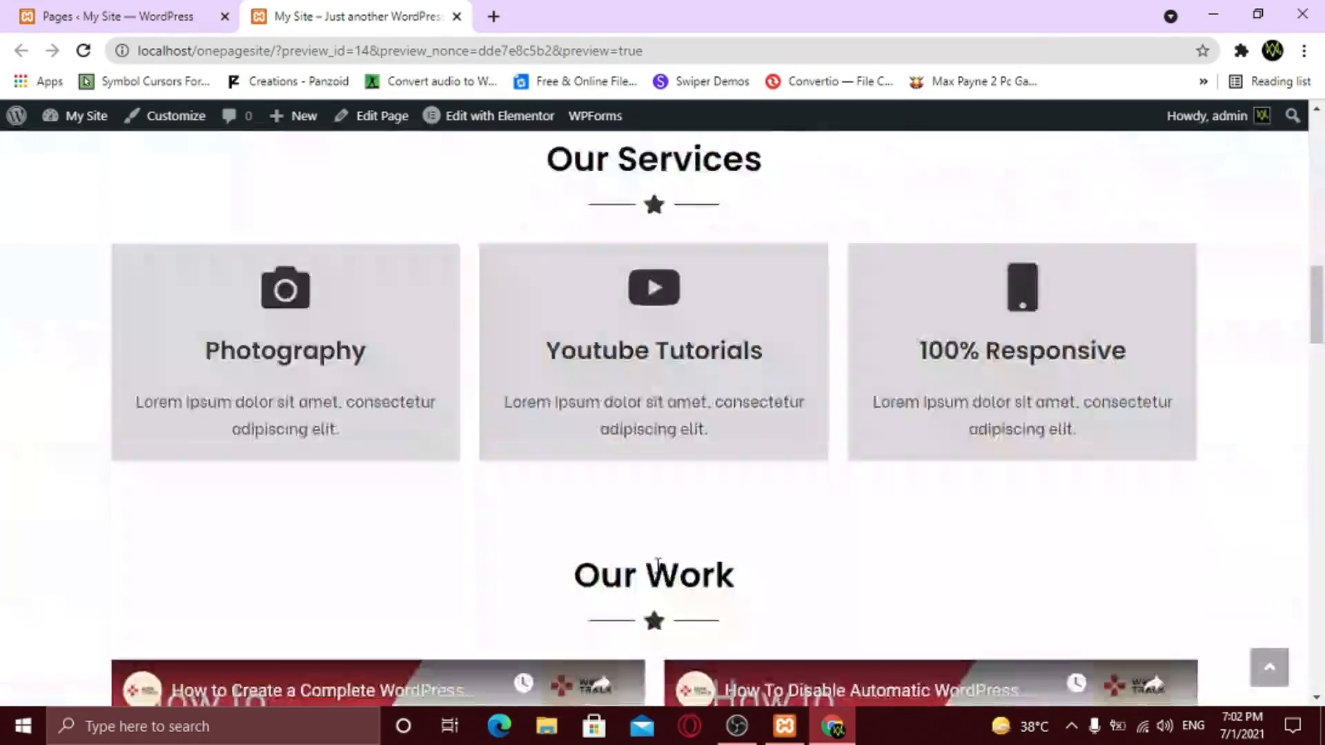
pyautogui.scroll(8, 657, 571)
pyautogui.scroll(6, 660, 573)
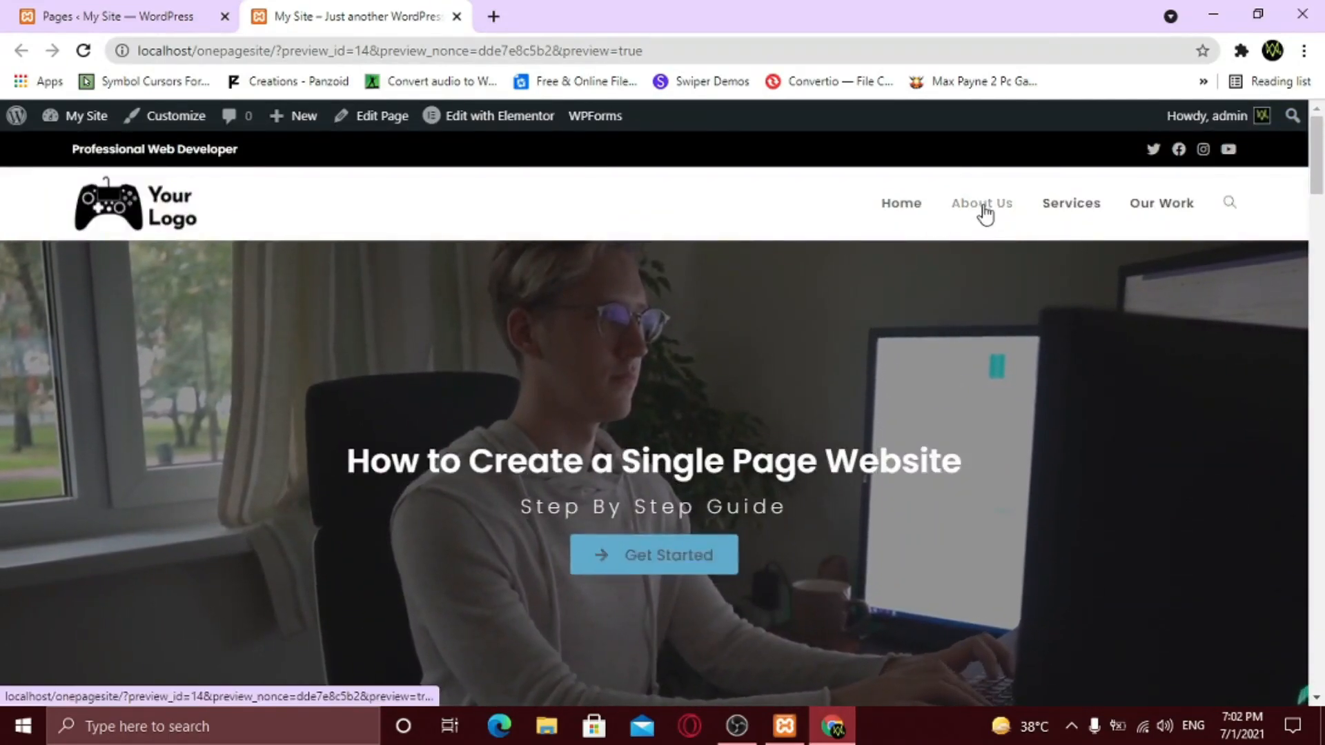
pyautogui.click(982, 205)
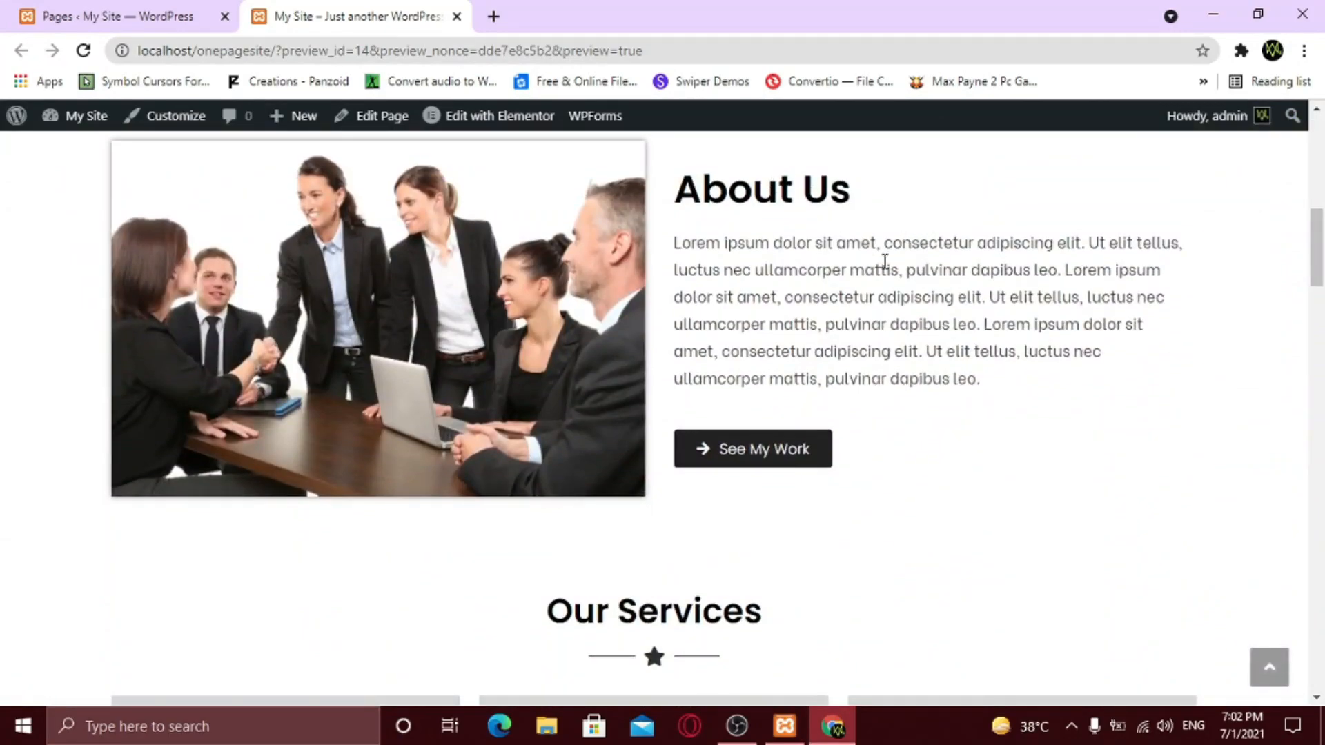
pyautogui.scroll(6, 991, 362)
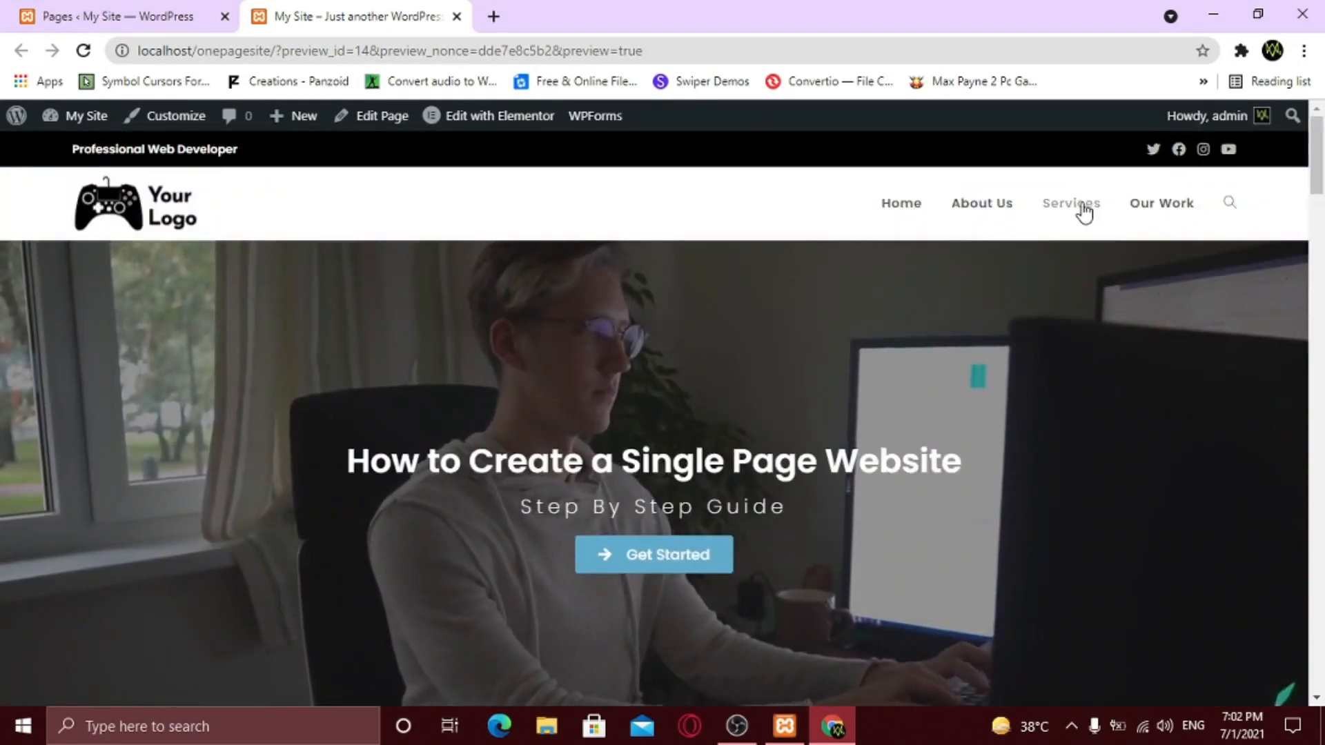
pyautogui.click(1083, 207)
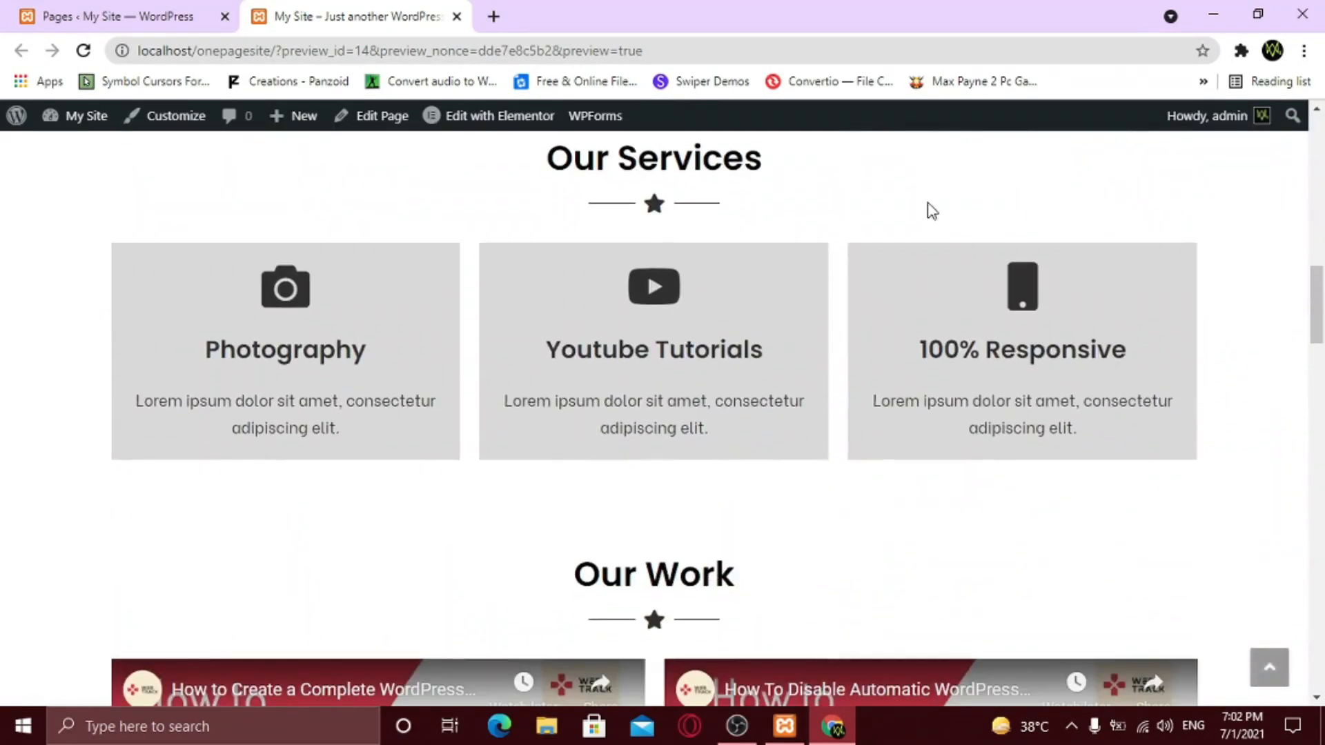
pyautogui.scroll(10, 1268, 331)
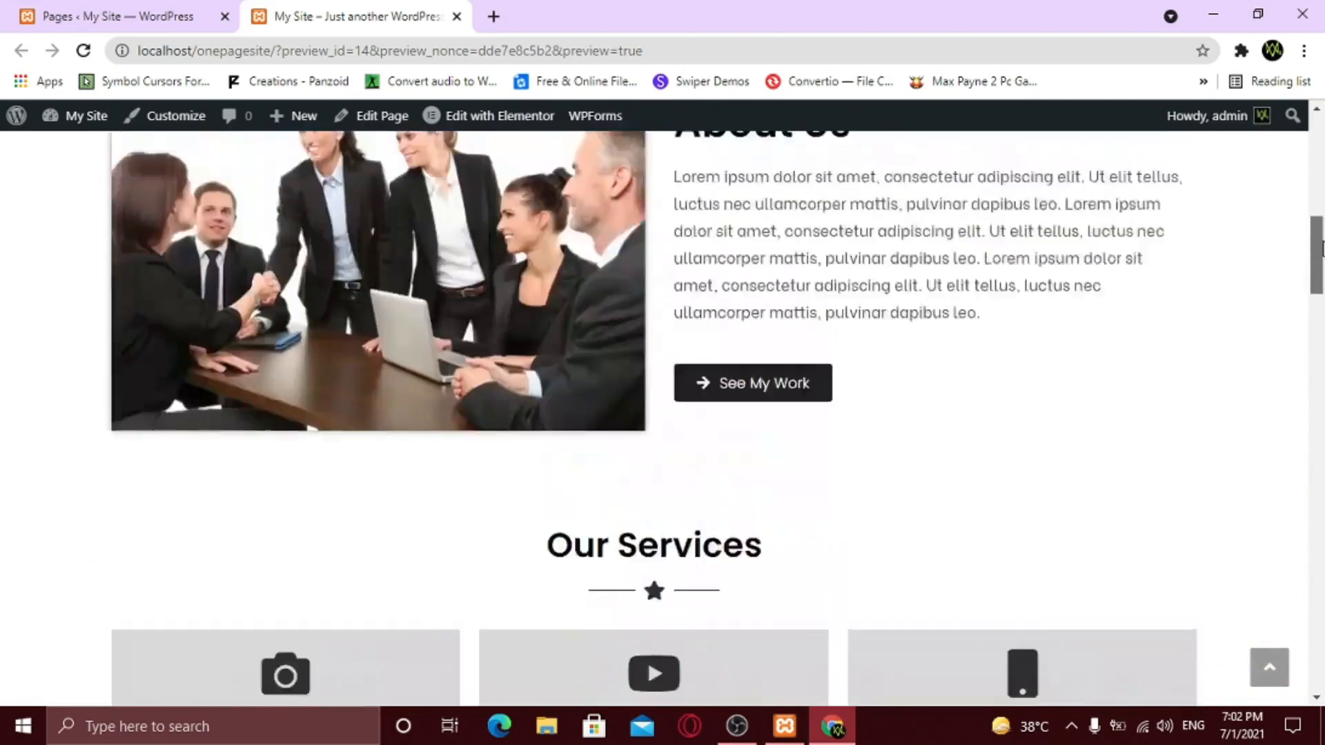
pyautogui.click(1163, 207)
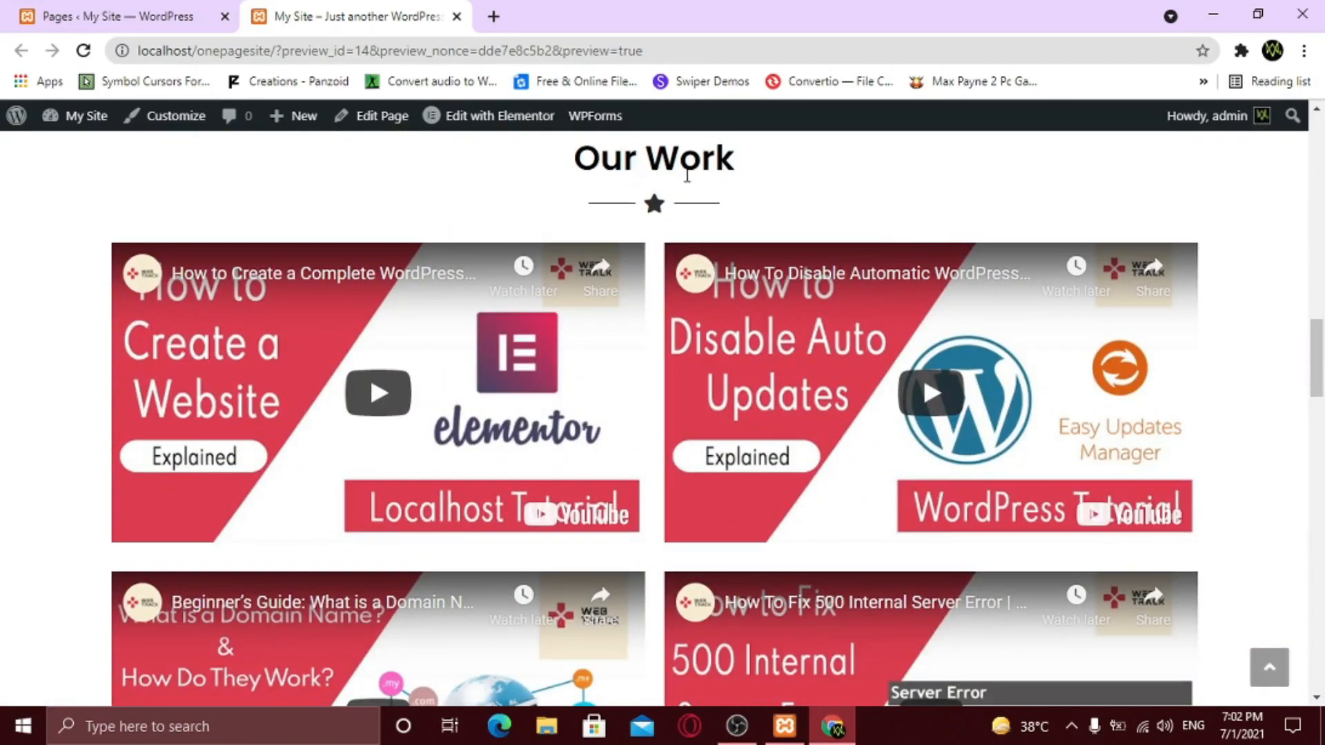
pyautogui.scroll(10, 975, 443)
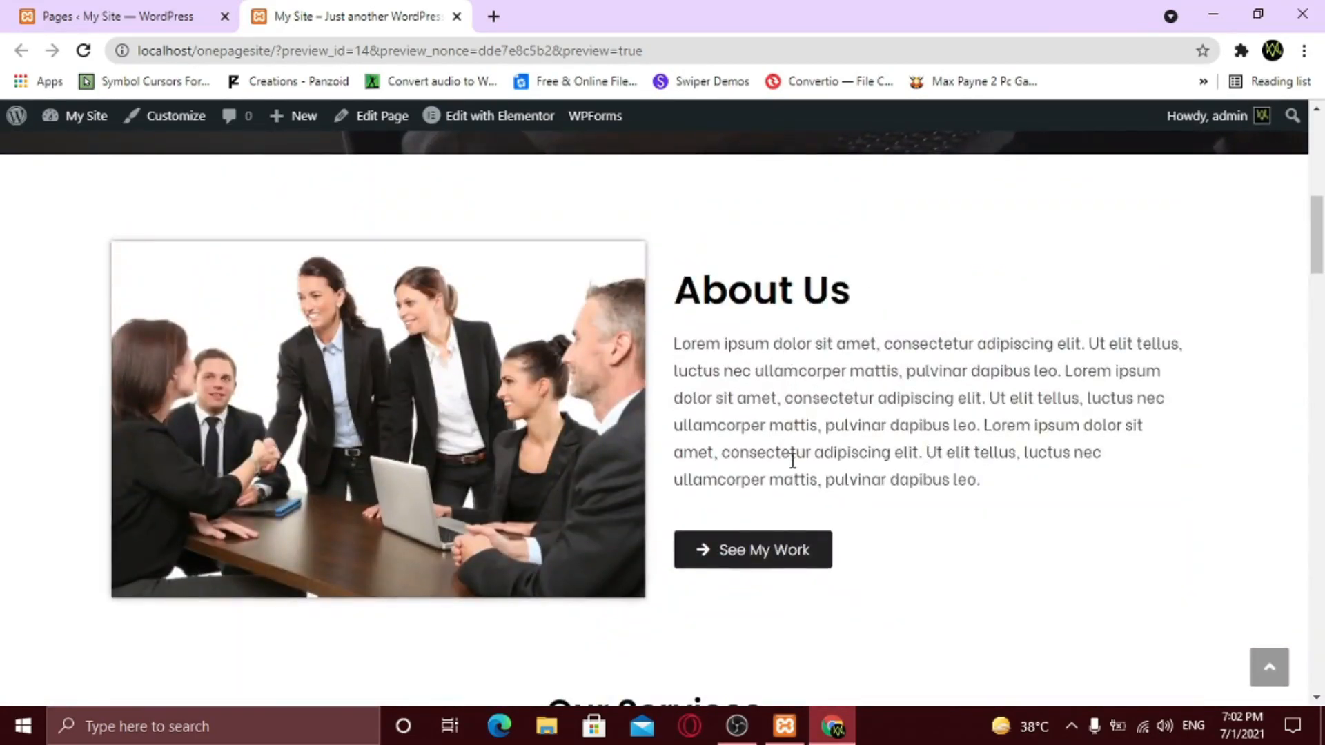
pyautogui.click(759, 549)
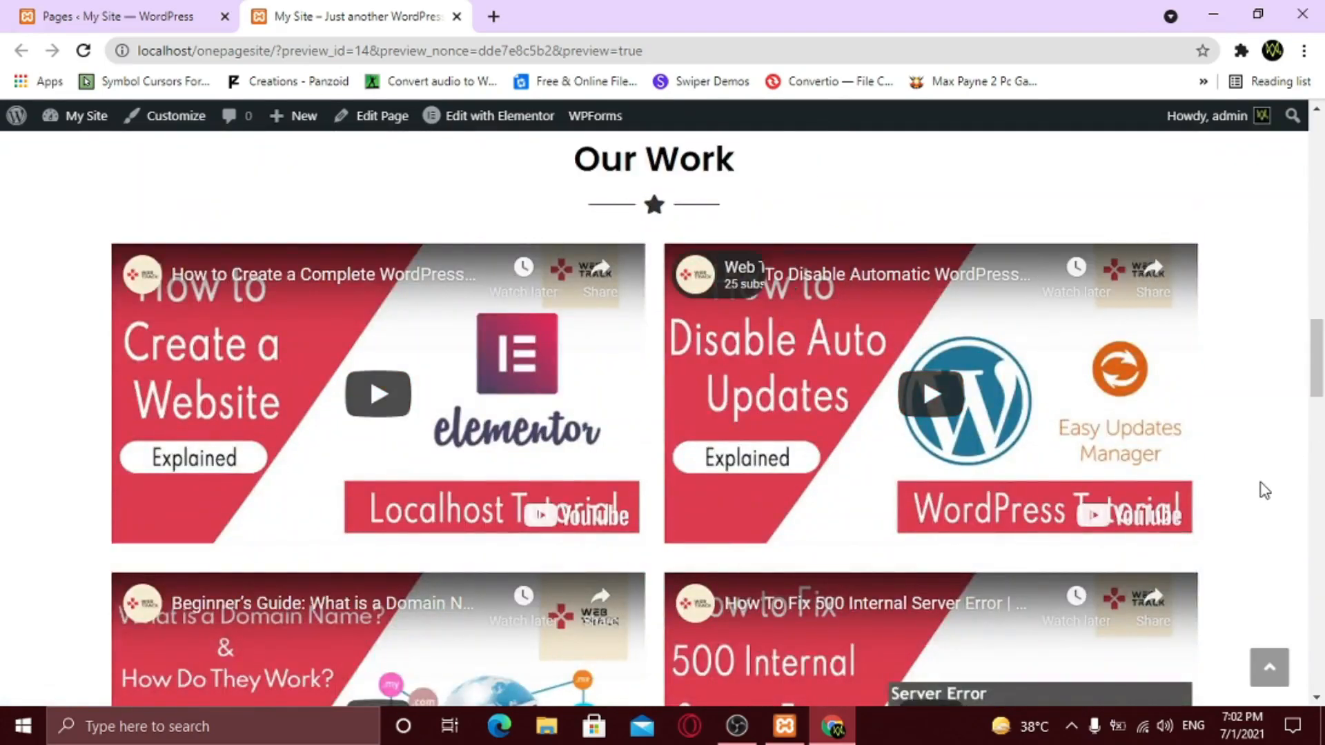
pyautogui.scroll(20, 1260, 483)
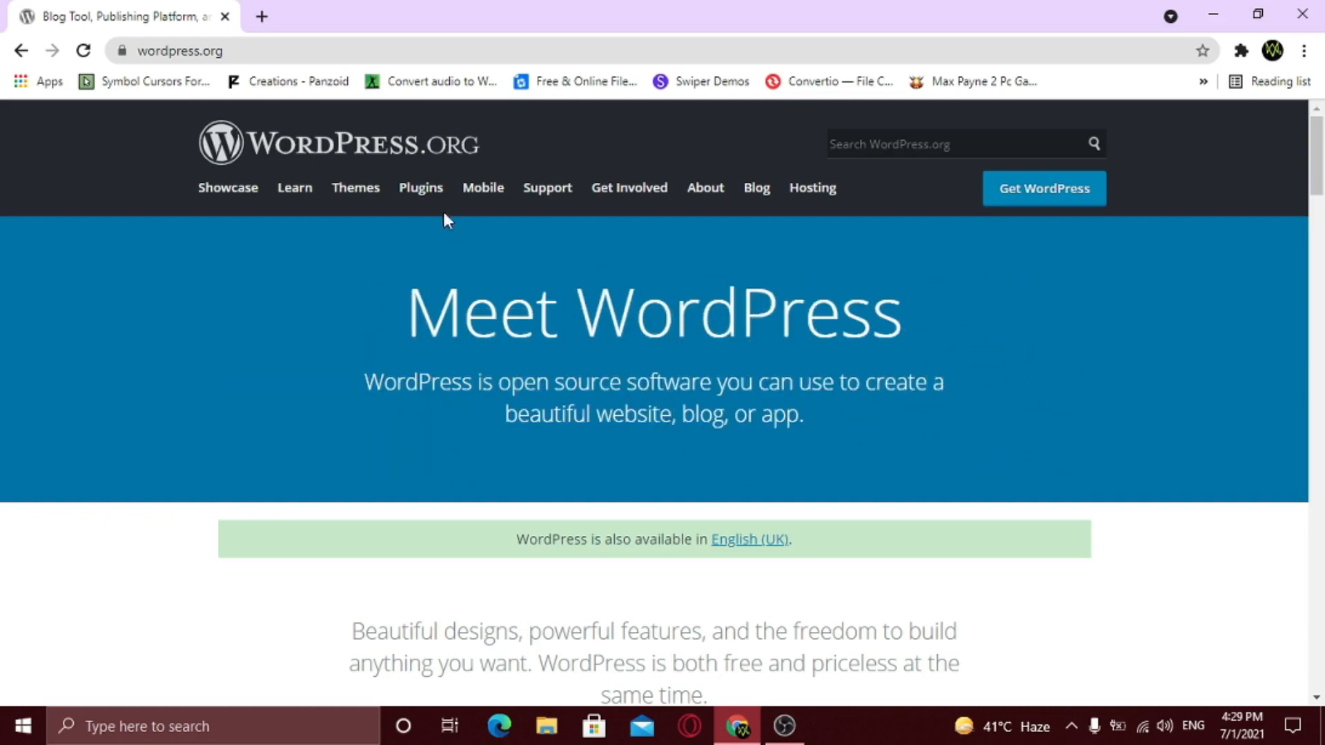
# - Google 'xampp download' in a new tab and open the Apache Friends download page's Windows versions
pyautogui.click(265, 26)
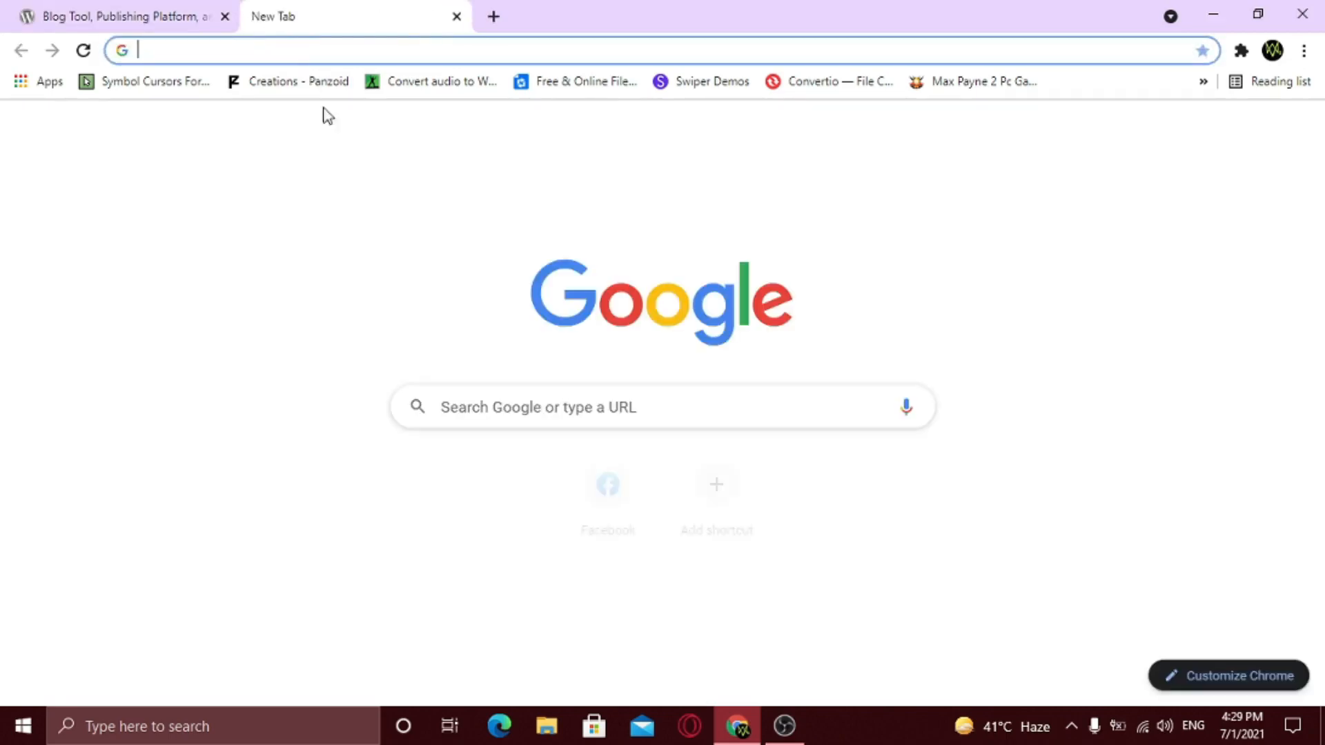
pyautogui.click(530, 395)
pyautogui.write('xampp download')
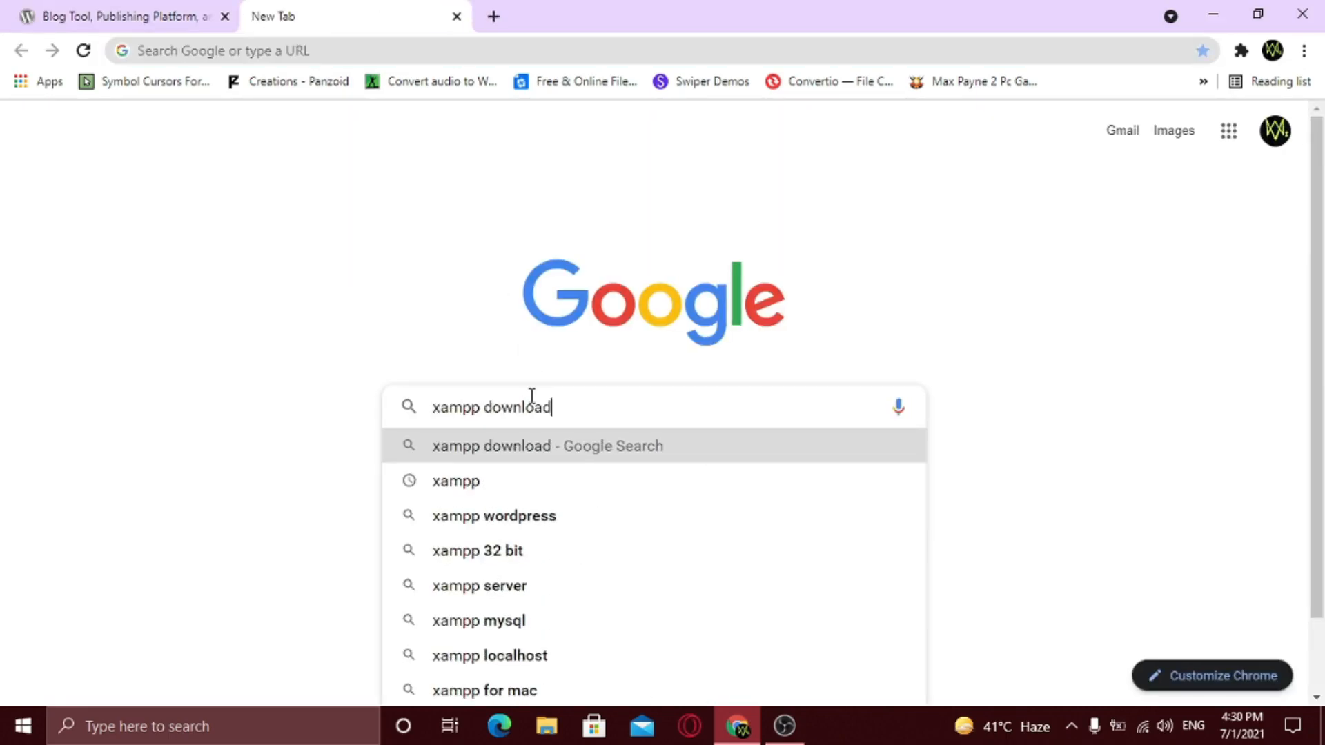
pyautogui.press('Return')
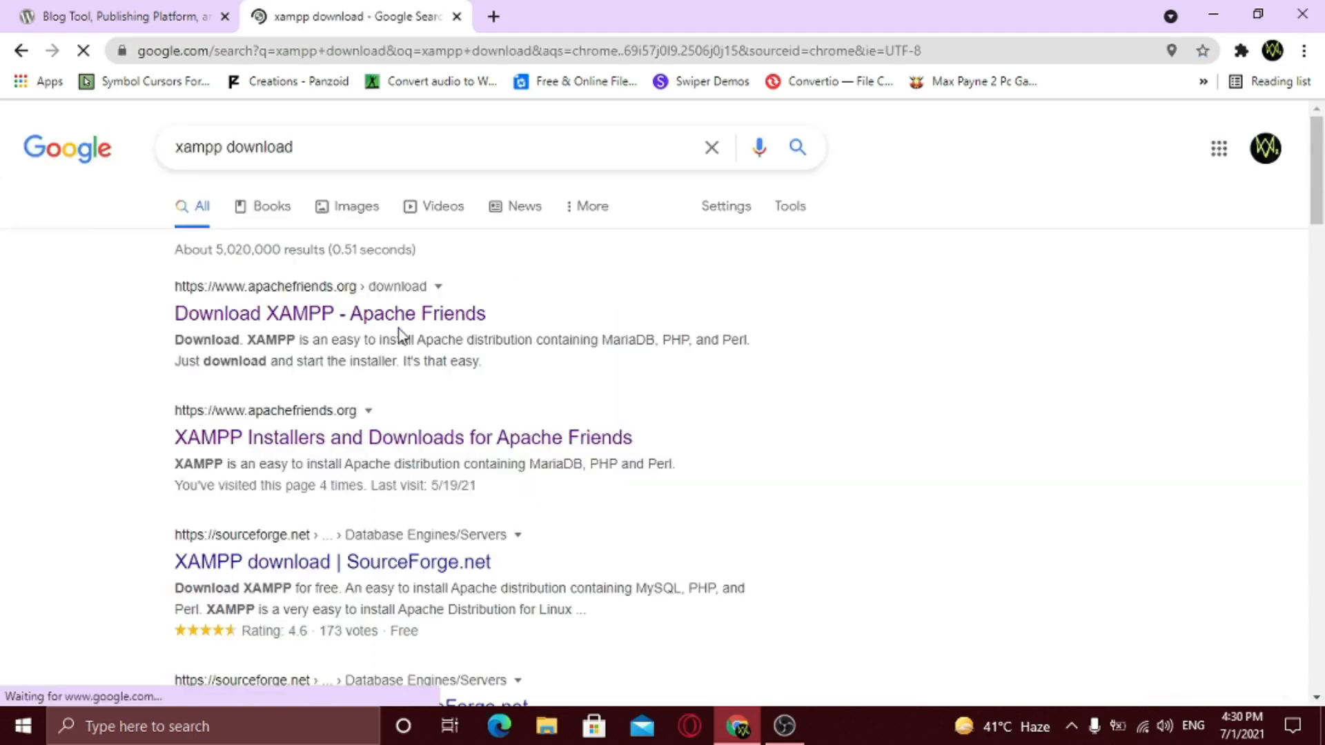
pyautogui.click(343, 333)
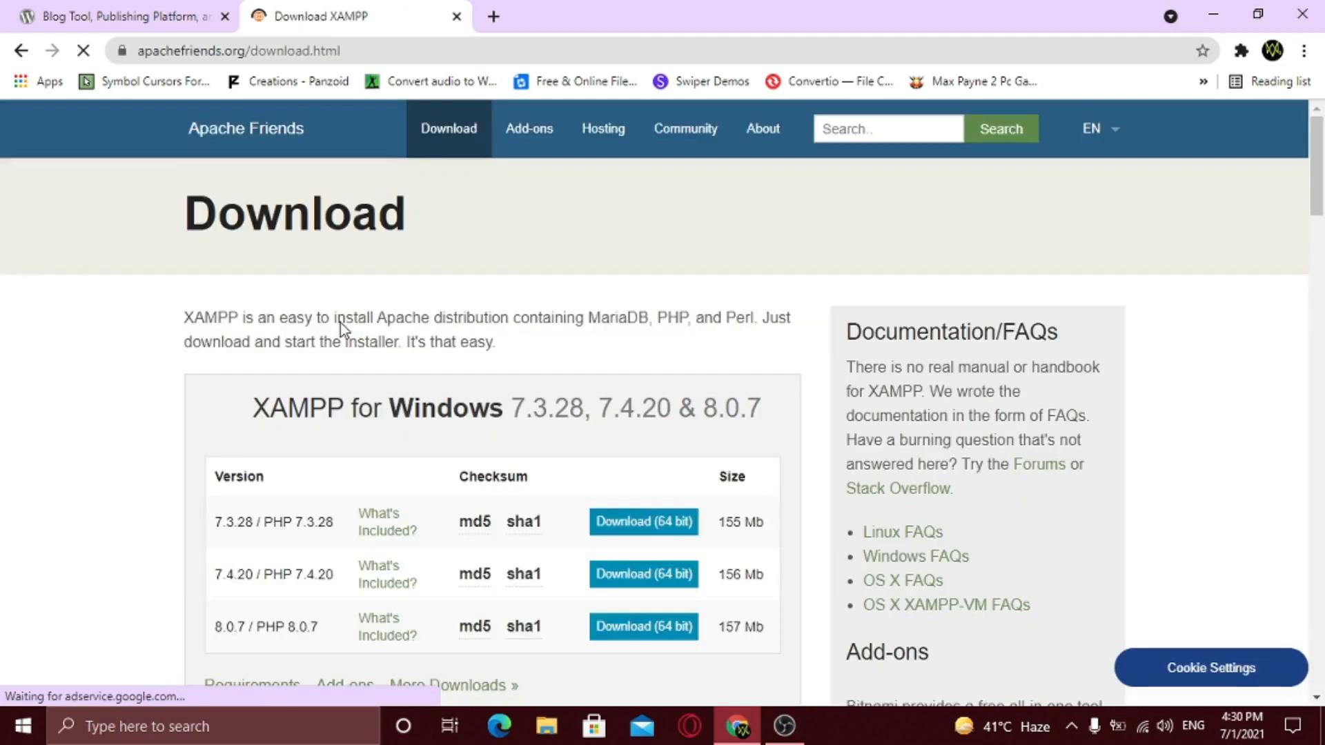
pyautogui.scroll(-3, 373, 365)
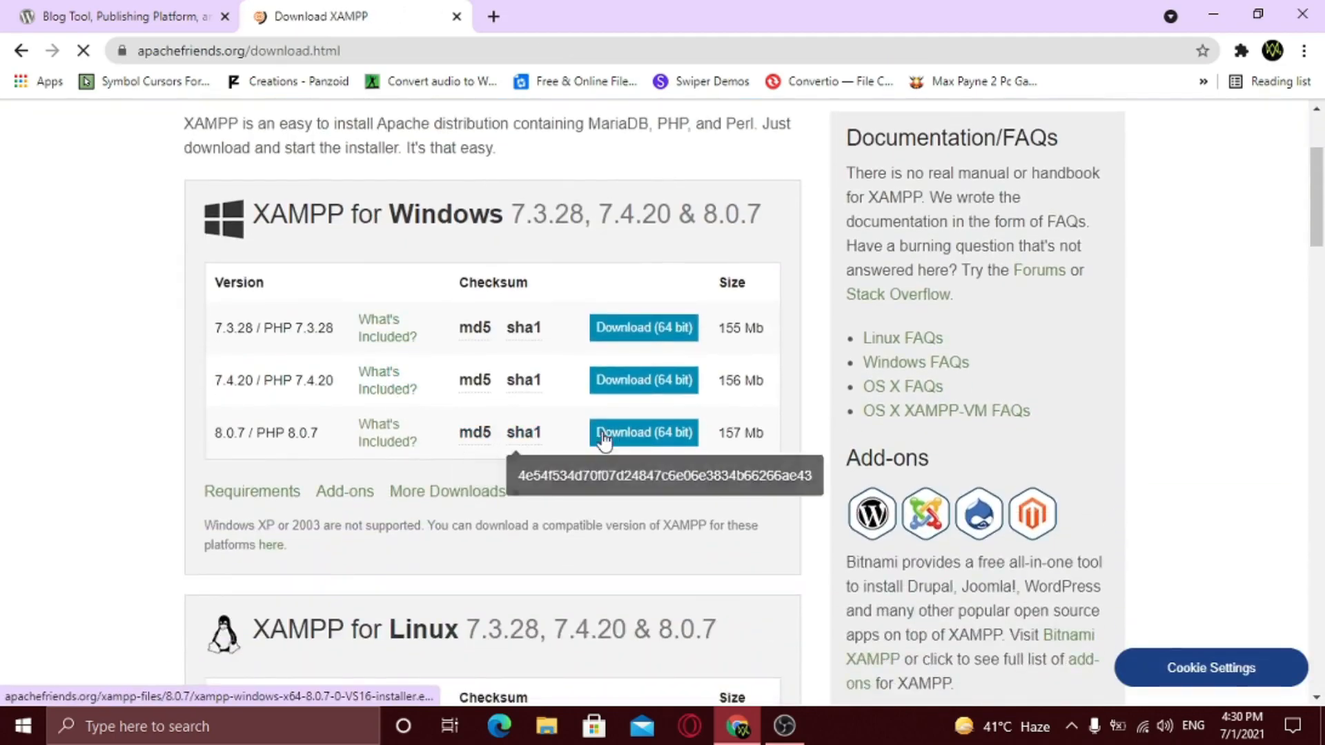
# - Download the 157.8 MB XAMPP 8.0.7 64-bit installer through IDM and select it on the desktop
pyautogui.click(641, 435)
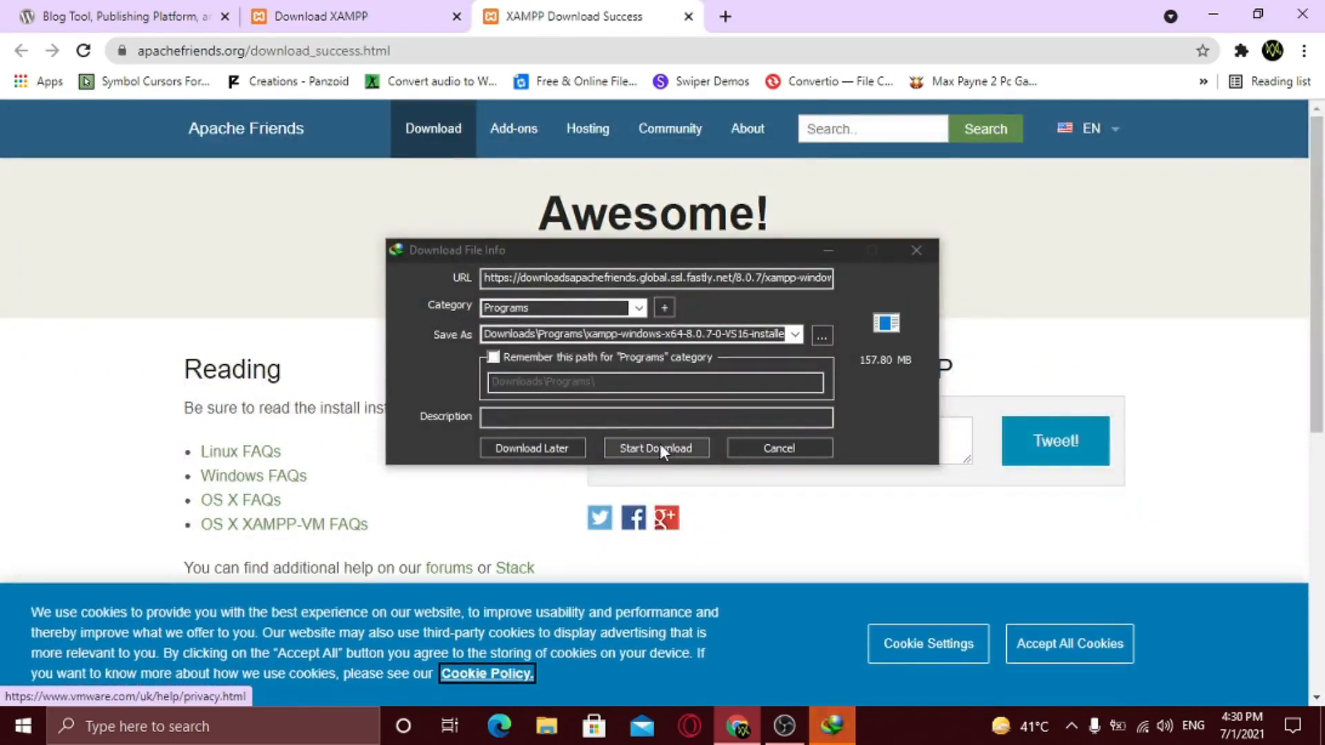
pyautogui.click(655, 448)
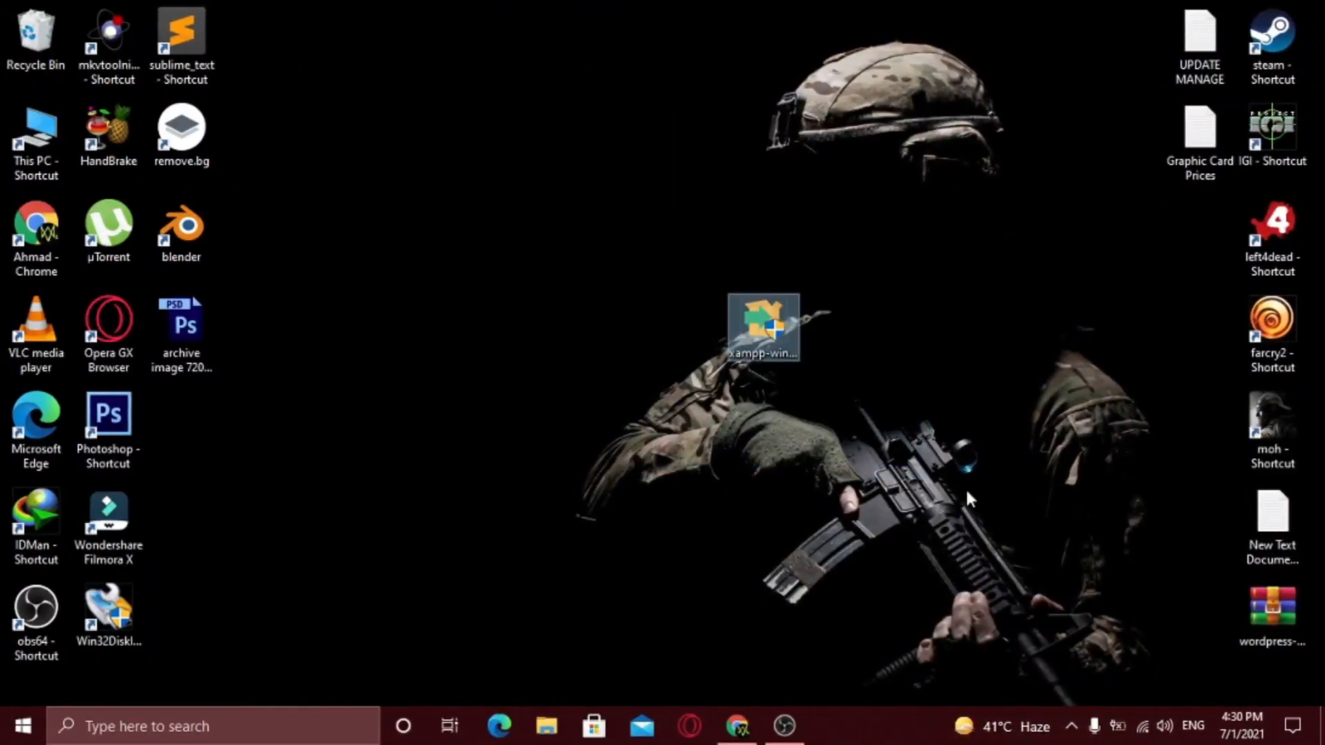
pyautogui.moveTo(635, 276); pyautogui.dragTo(959, 487)
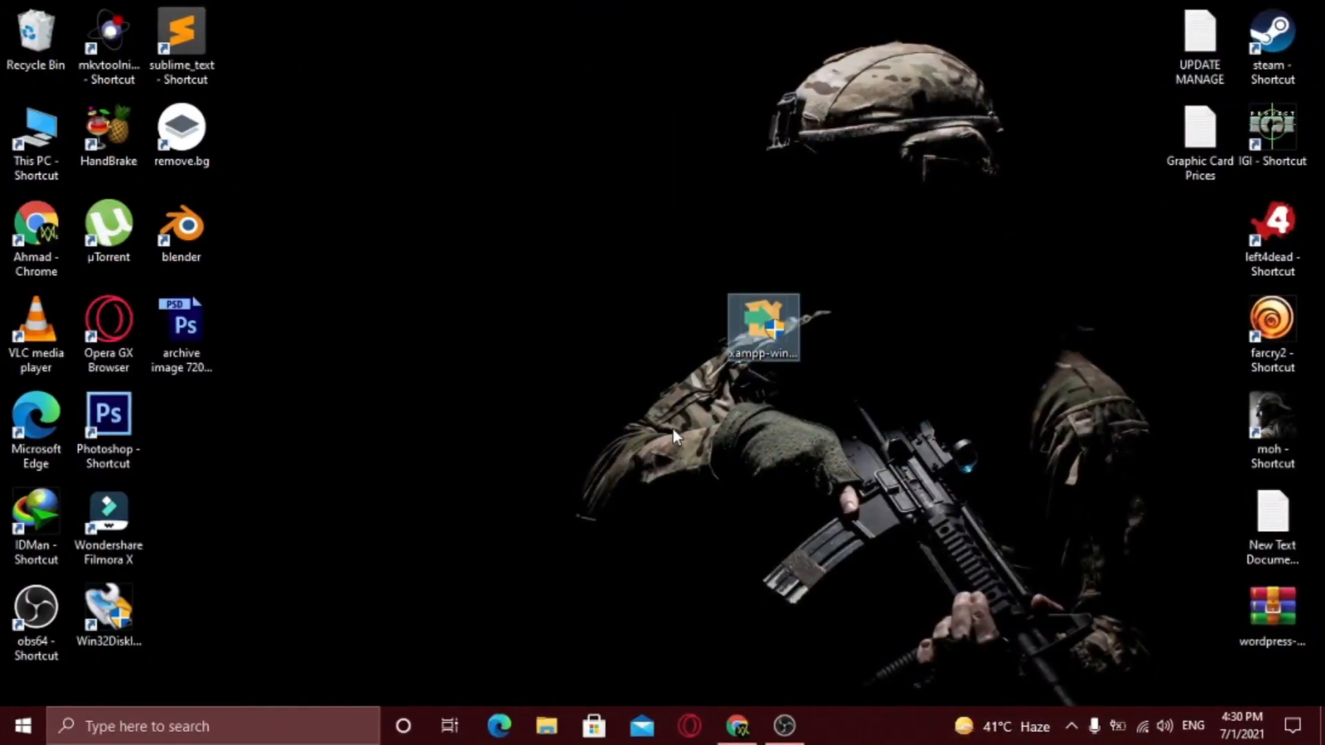
# - Install XAMPP with default components in a chosen folder, finishing without launching the Control Panel
pyautogui.click(766, 341)
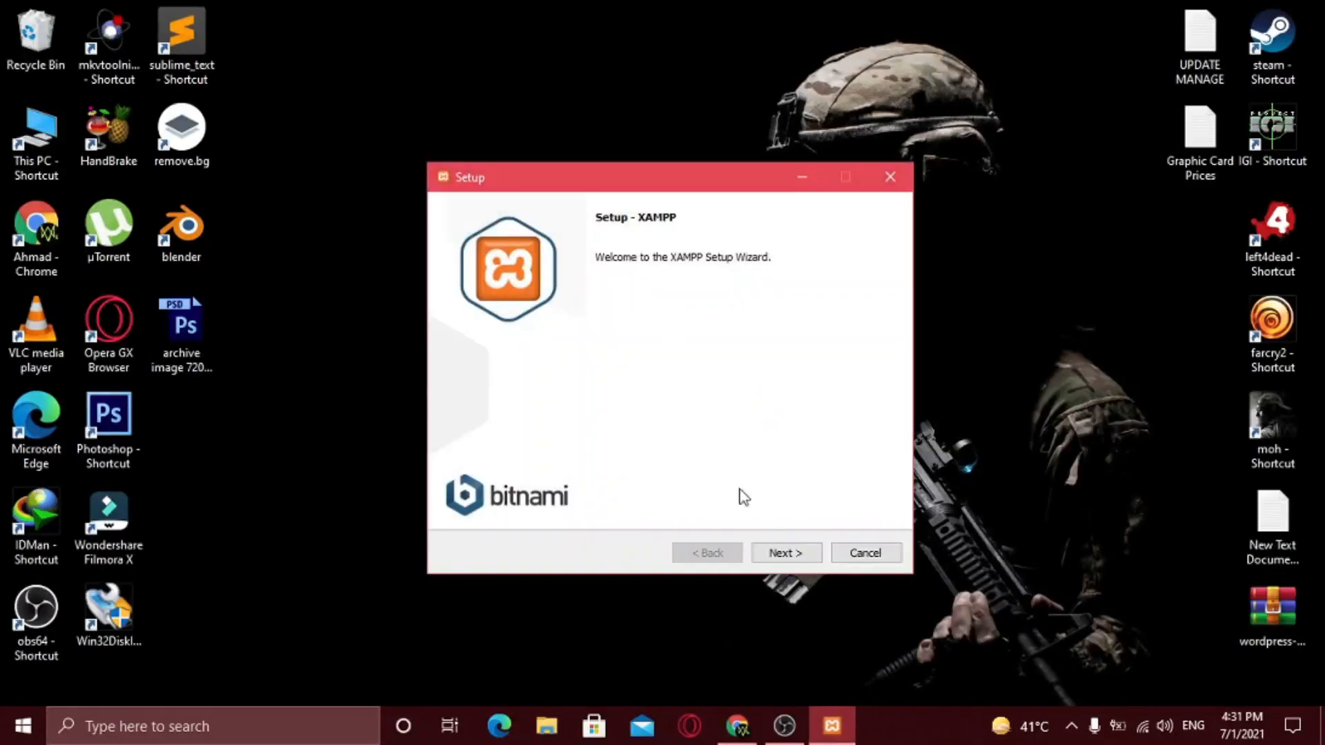
pyautogui.click(786, 554)
pyautogui.click(786, 554)
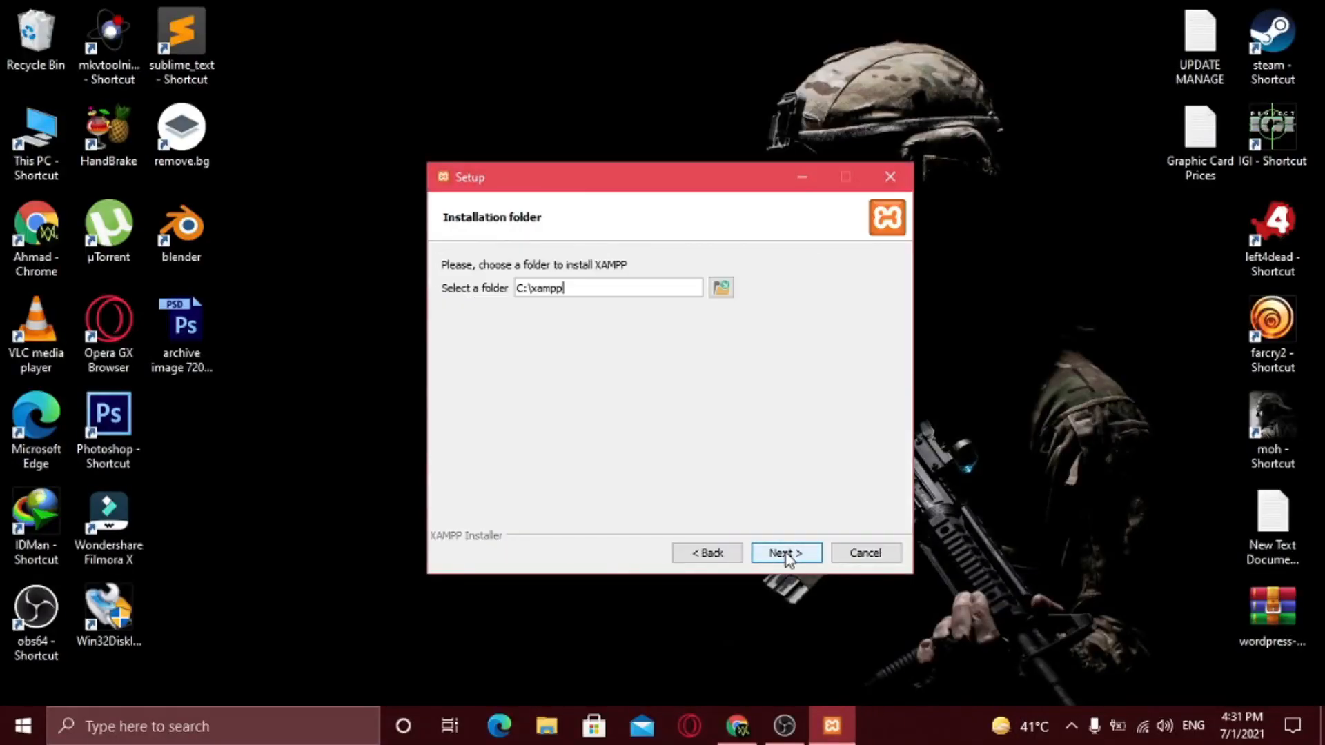
pyautogui.click(719, 292)
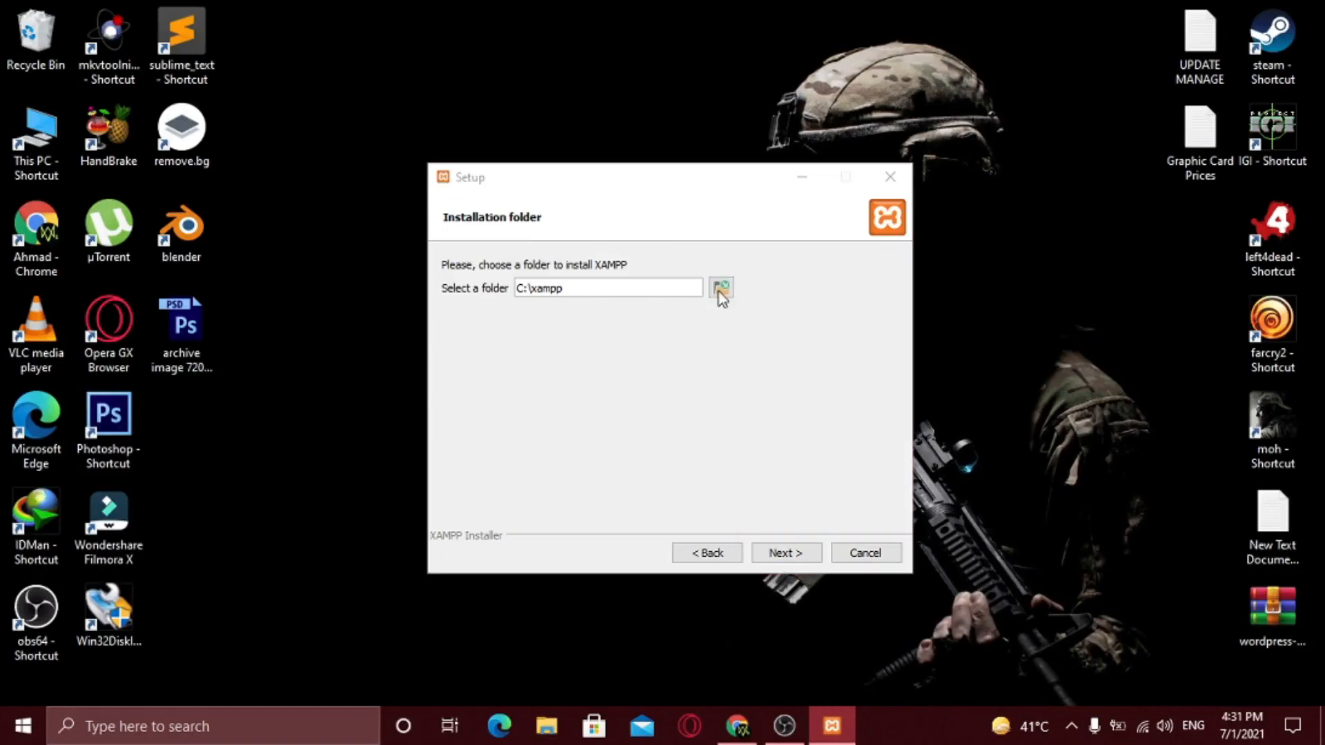
pyautogui.click(514, 523)
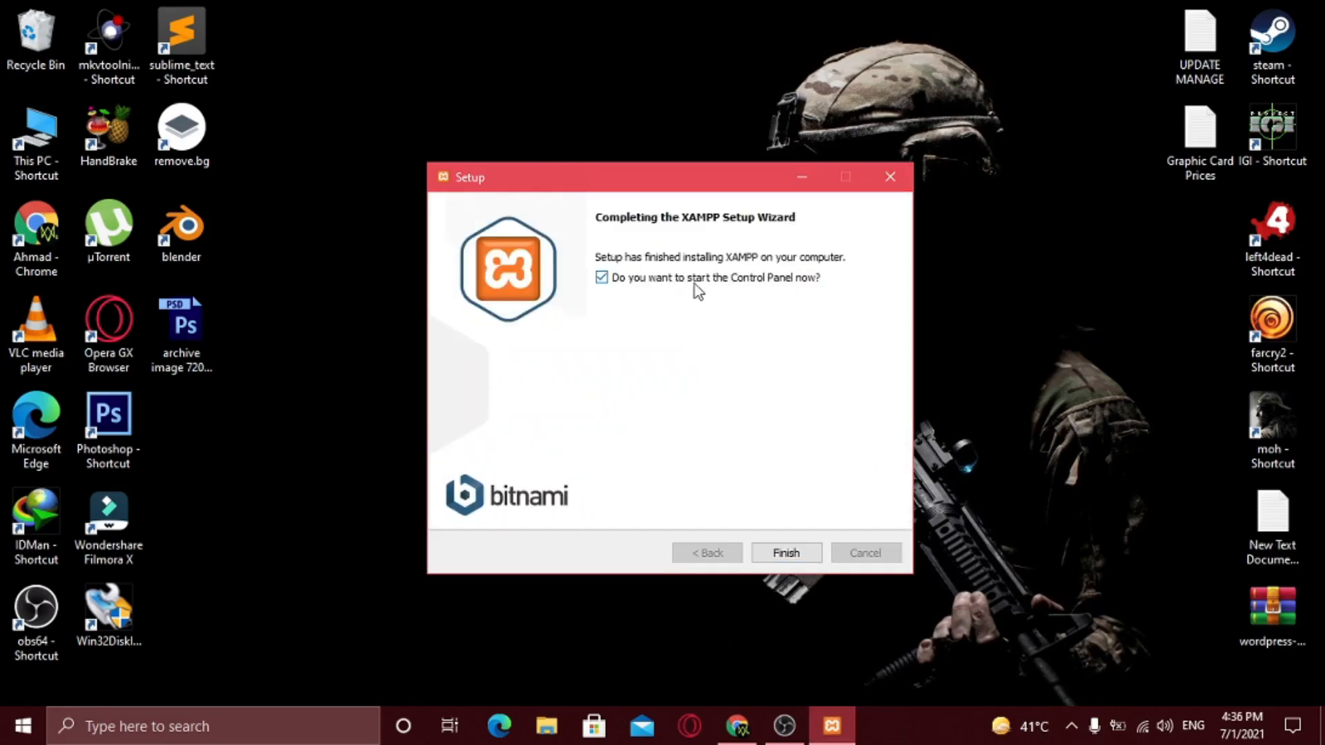
pyautogui.click(787, 556)
# - Find XAMPP through a Windows search for 'xamp' and open its Start Menu folder
pyautogui.moveTo(786, 359); pyautogui.dragTo(1183, 270)
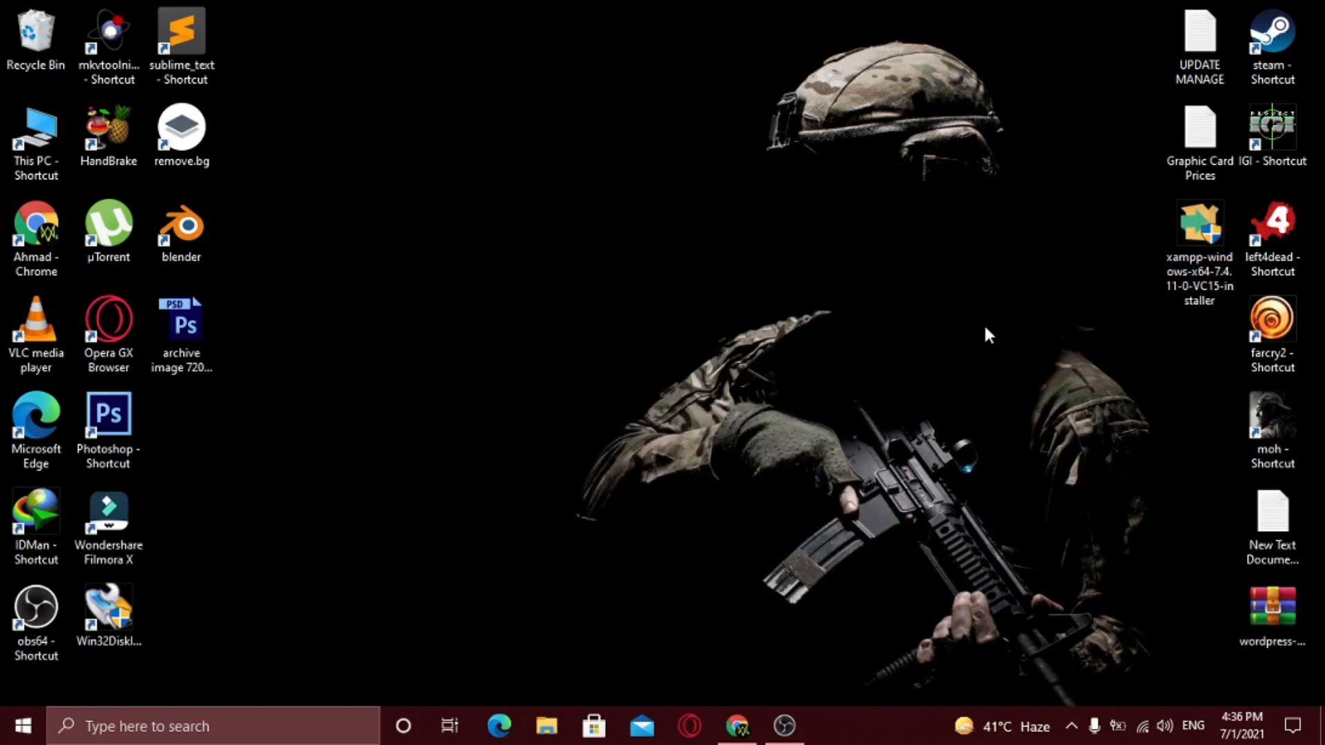
pyautogui.click(269, 725)
pyautogui.write('xamp')
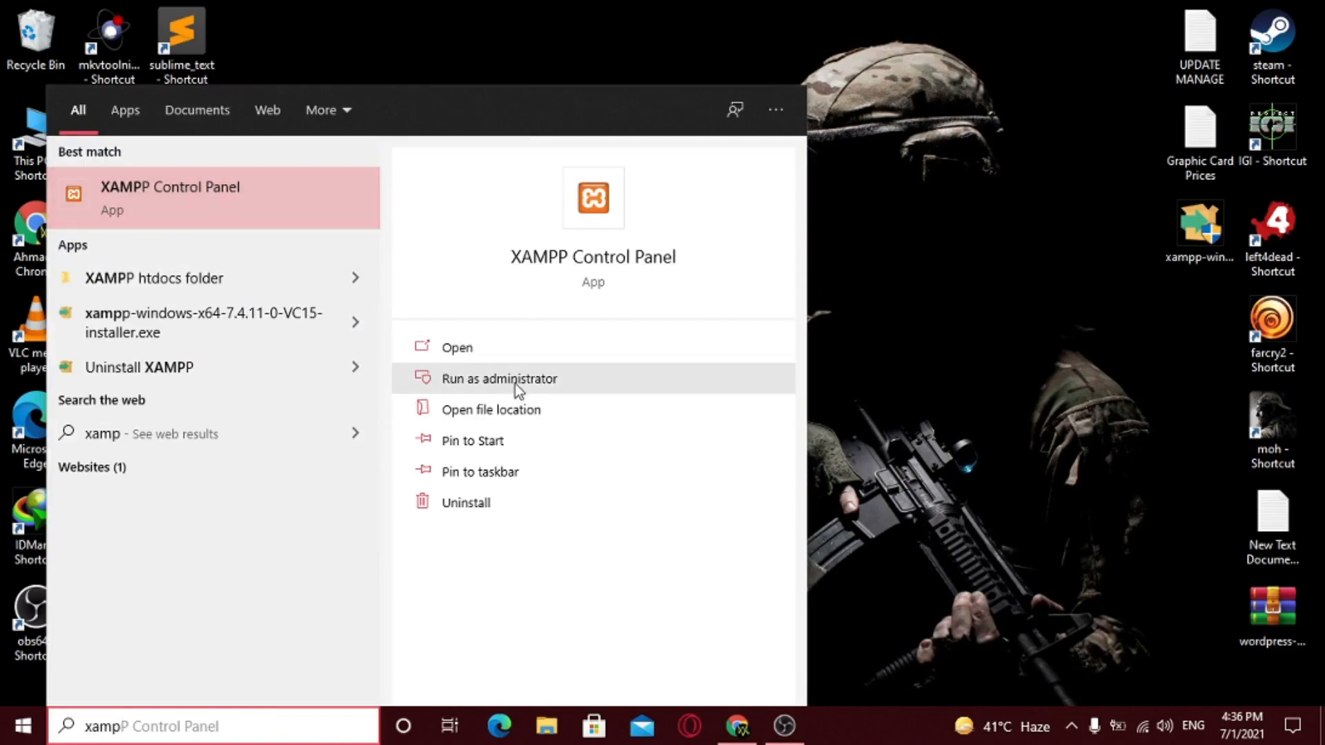
pyautogui.click(518, 409)
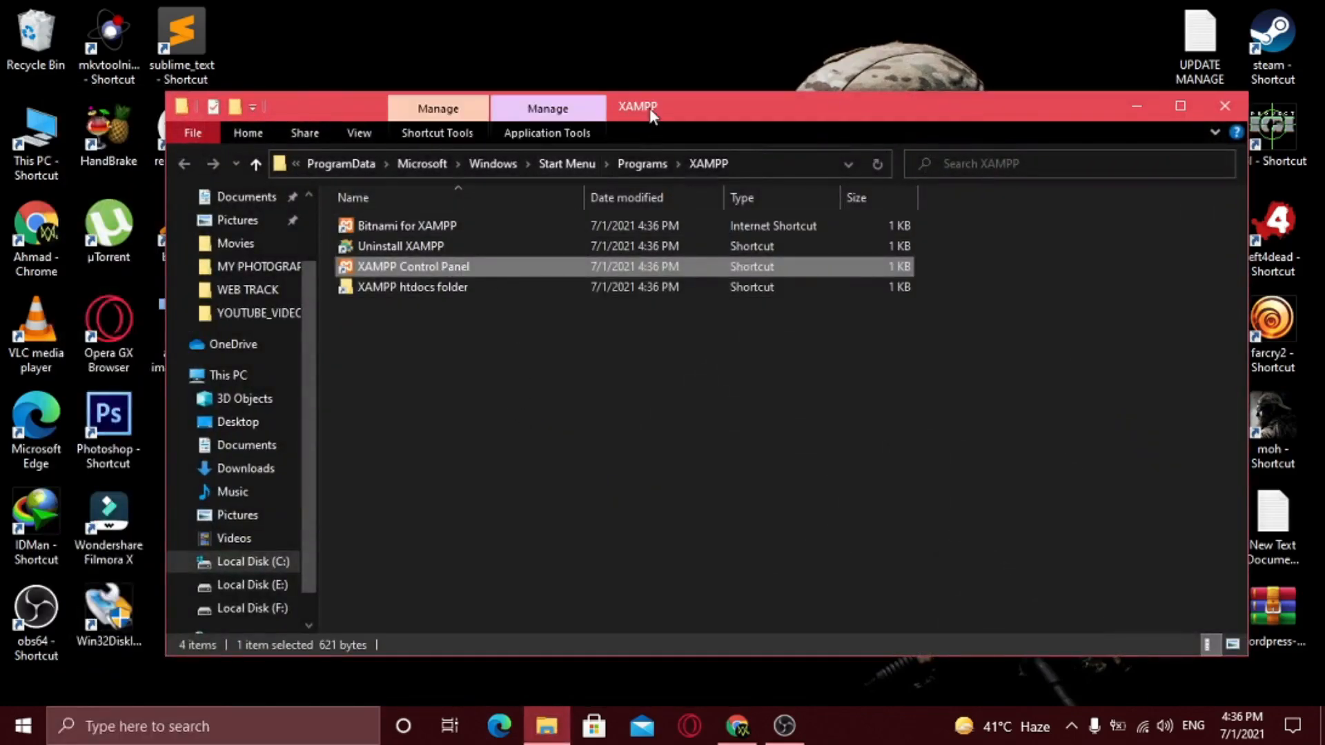
pyautogui.moveTo(649, 107); pyautogui.dragTo(812, 109)
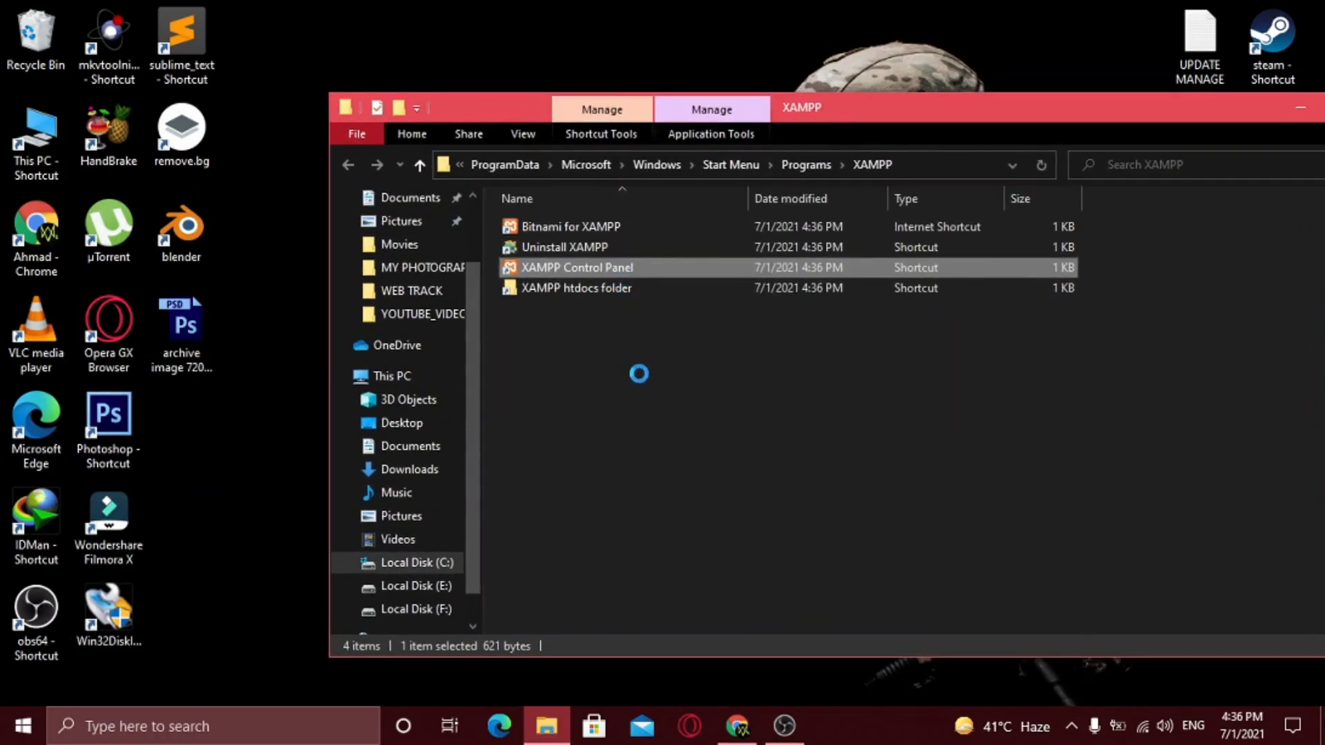
# - Copy the XAMPP Control Panel shortcut onto the desktop and close the folder window
pyautogui.click(683, 591)
pyautogui.rightClick(207, 442)
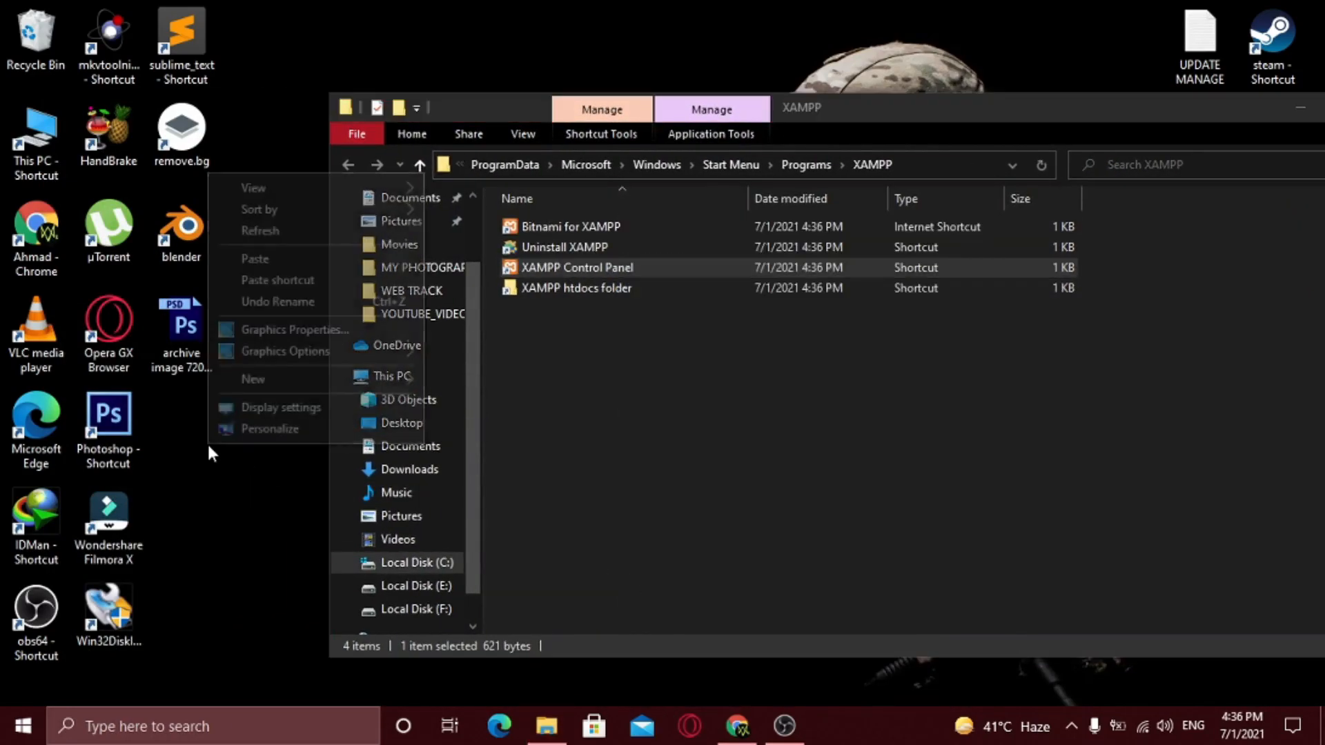
pyautogui.click(255, 261)
pyautogui.moveTo(265, 438); pyautogui.dragTo(181, 431)
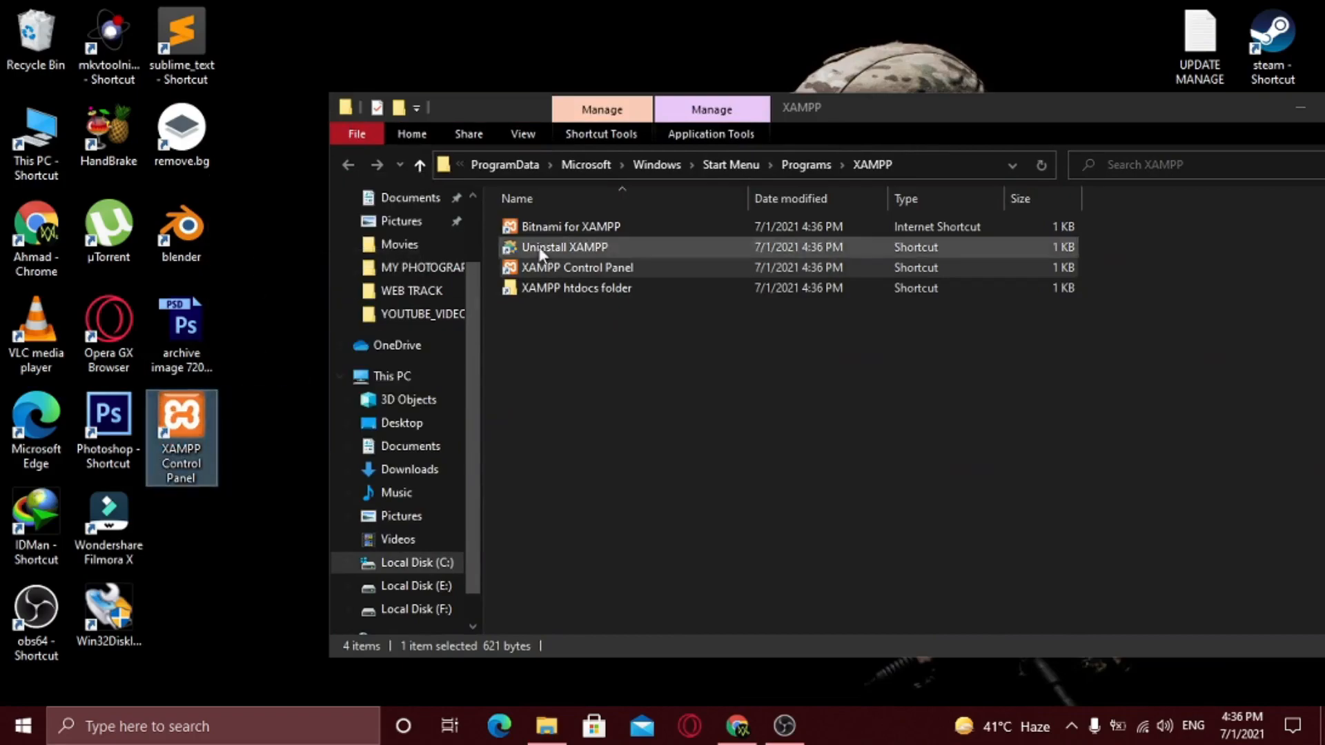
pyautogui.moveTo(870, 118); pyautogui.dragTo(805, 132)
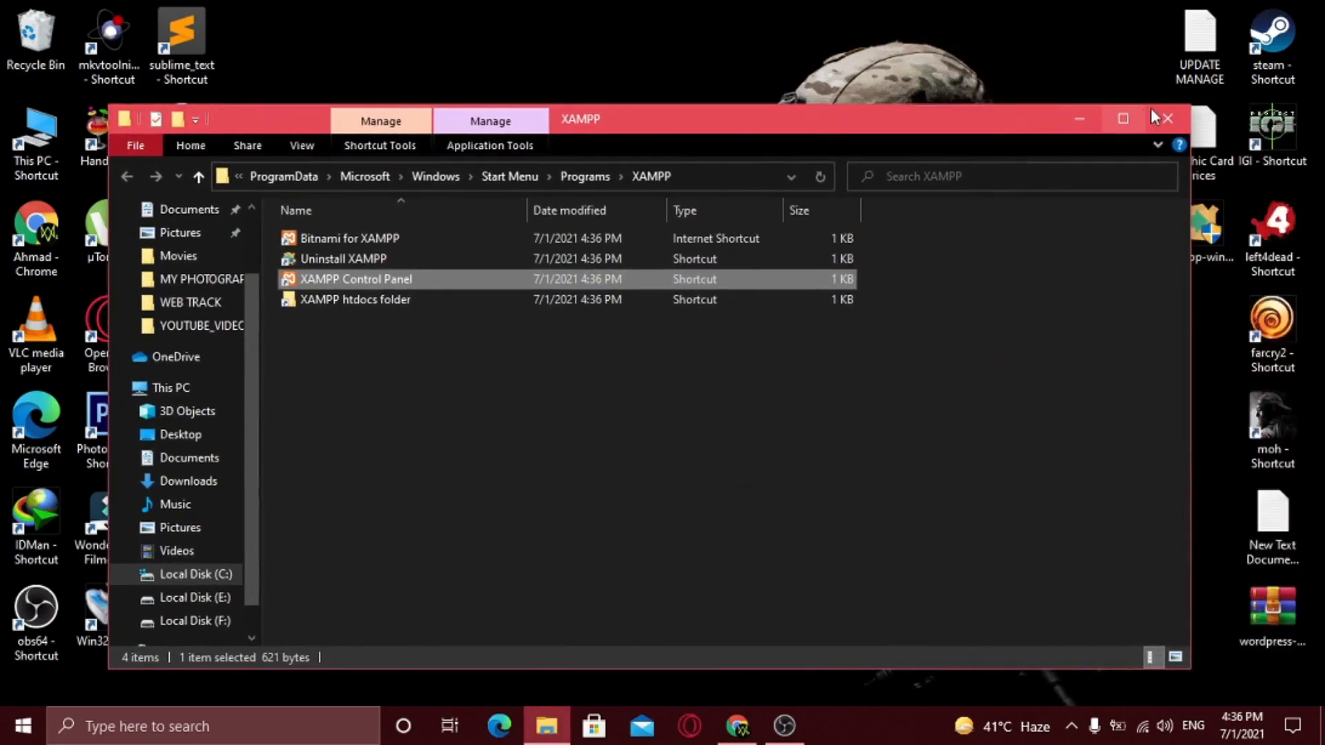
pyautogui.click(1166, 119)
# - Refresh the desktop and launch XAMPP Control Panel from its new shortcut
pyautogui.rightClick(545, 429)
pyautogui.click(583, 483)
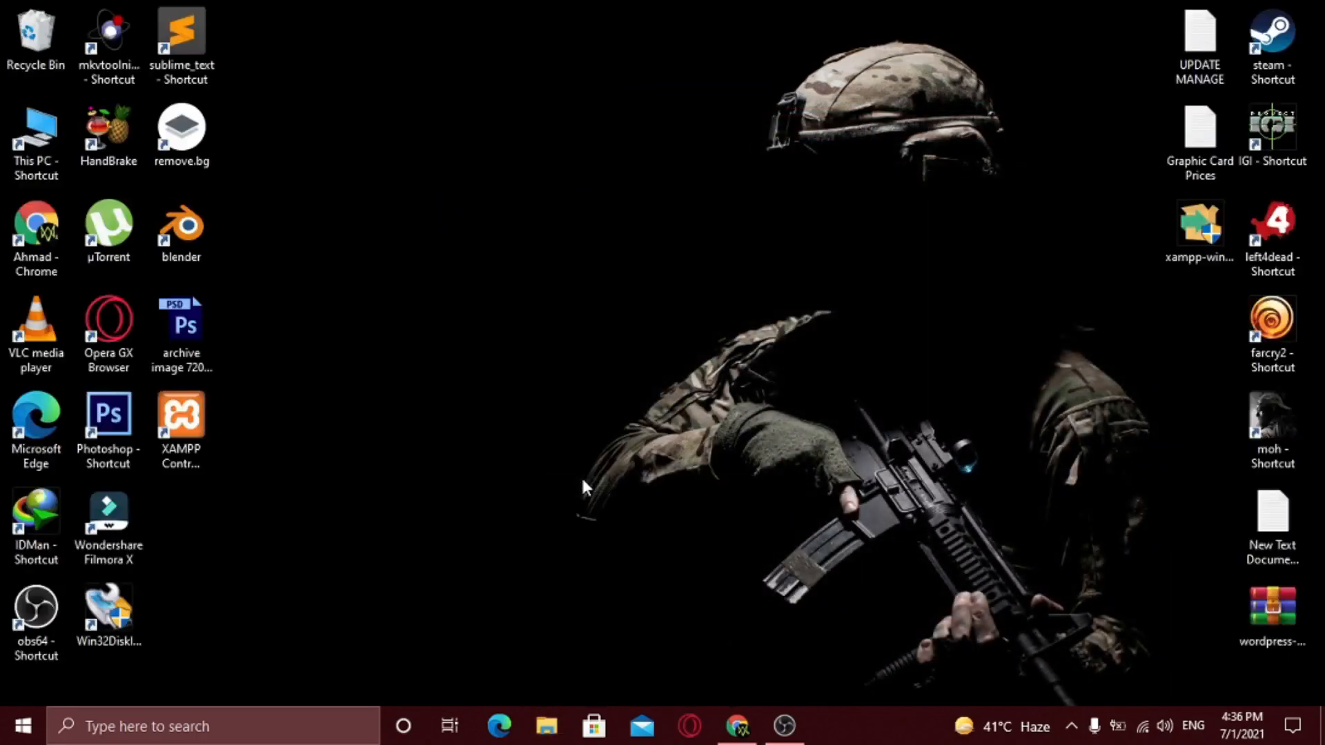
pyautogui.click(182, 432)
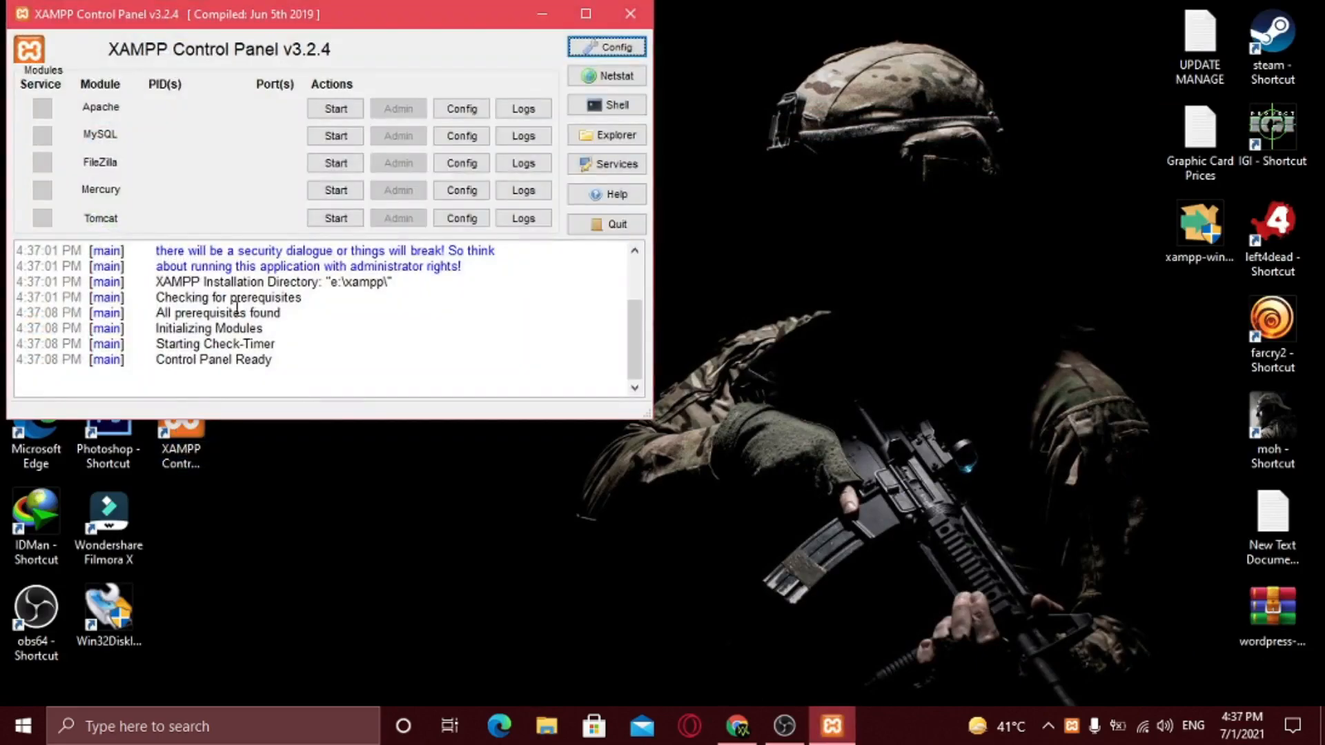
# - Start Apache (ports 80, 443) and MySQL (port 3306), then switch back to Chrome
pyautogui.moveTo(355, 25); pyautogui.dragTo(704, 139)
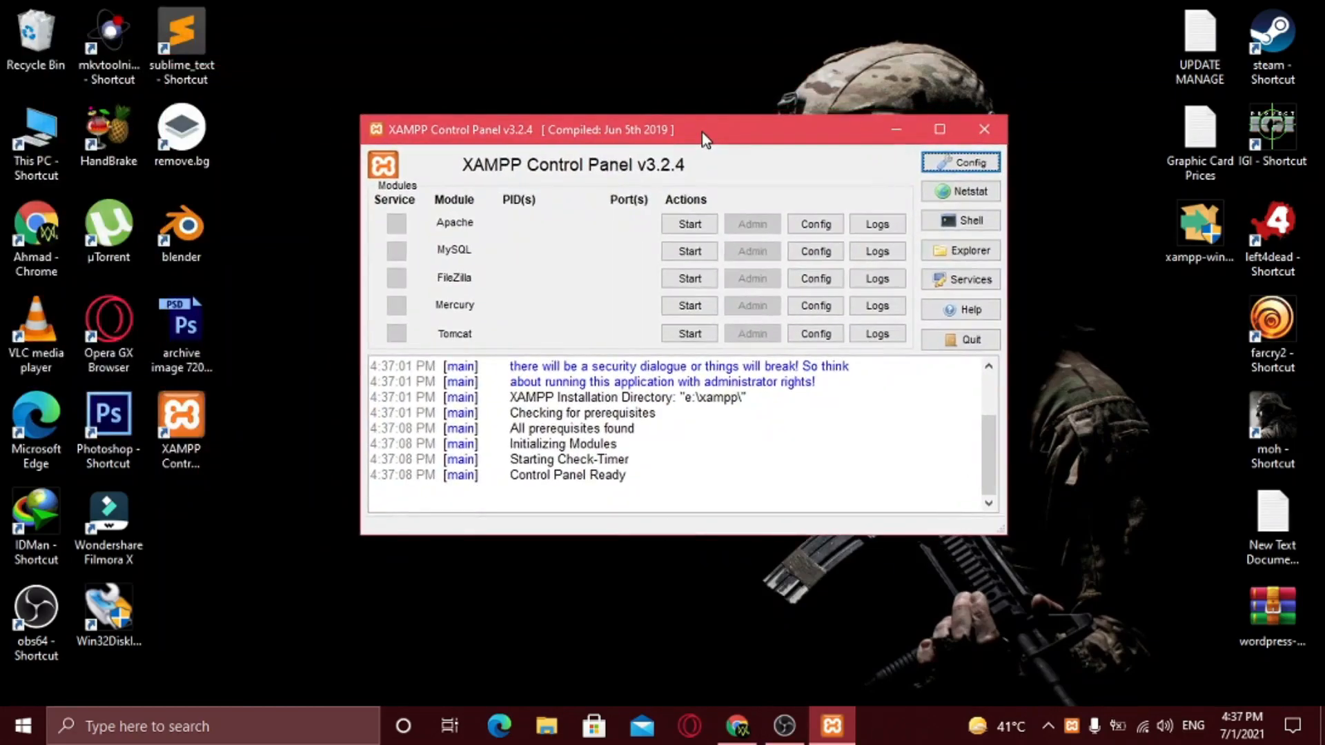
pyautogui.click(688, 224)
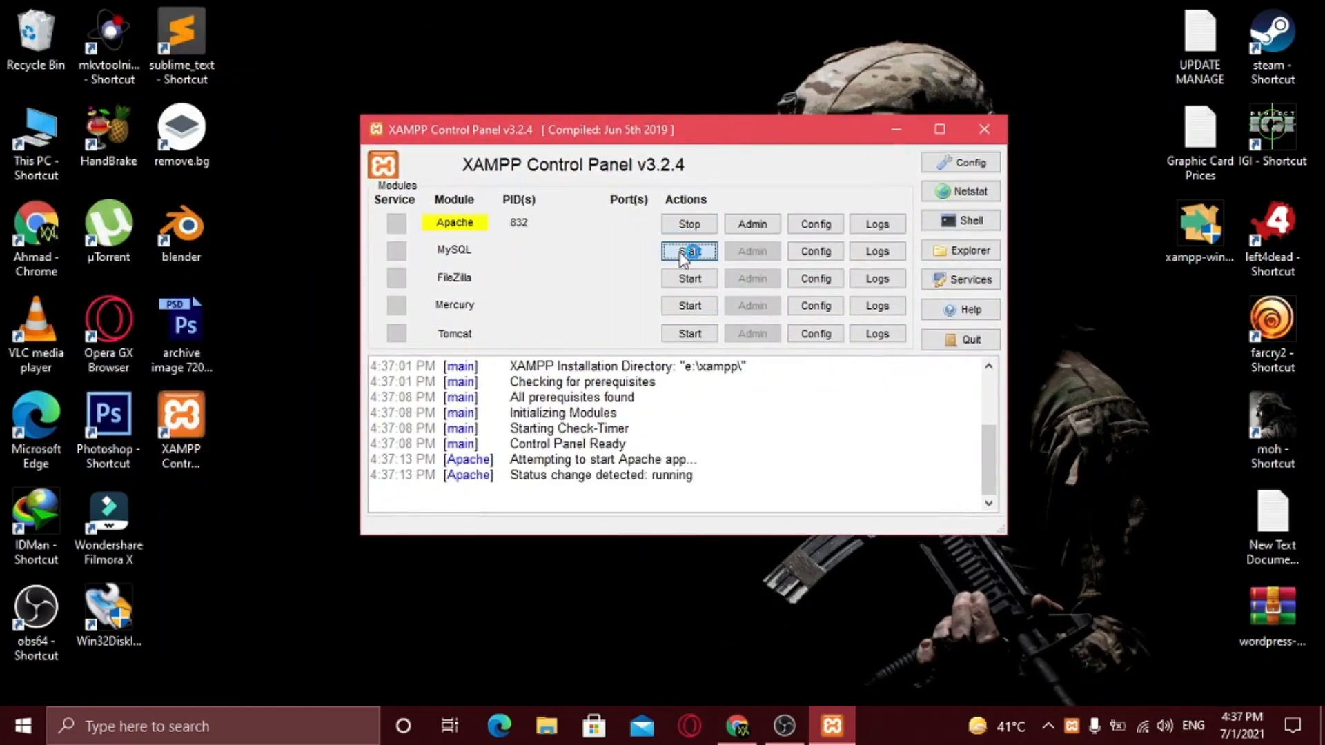
pyautogui.click(687, 251)
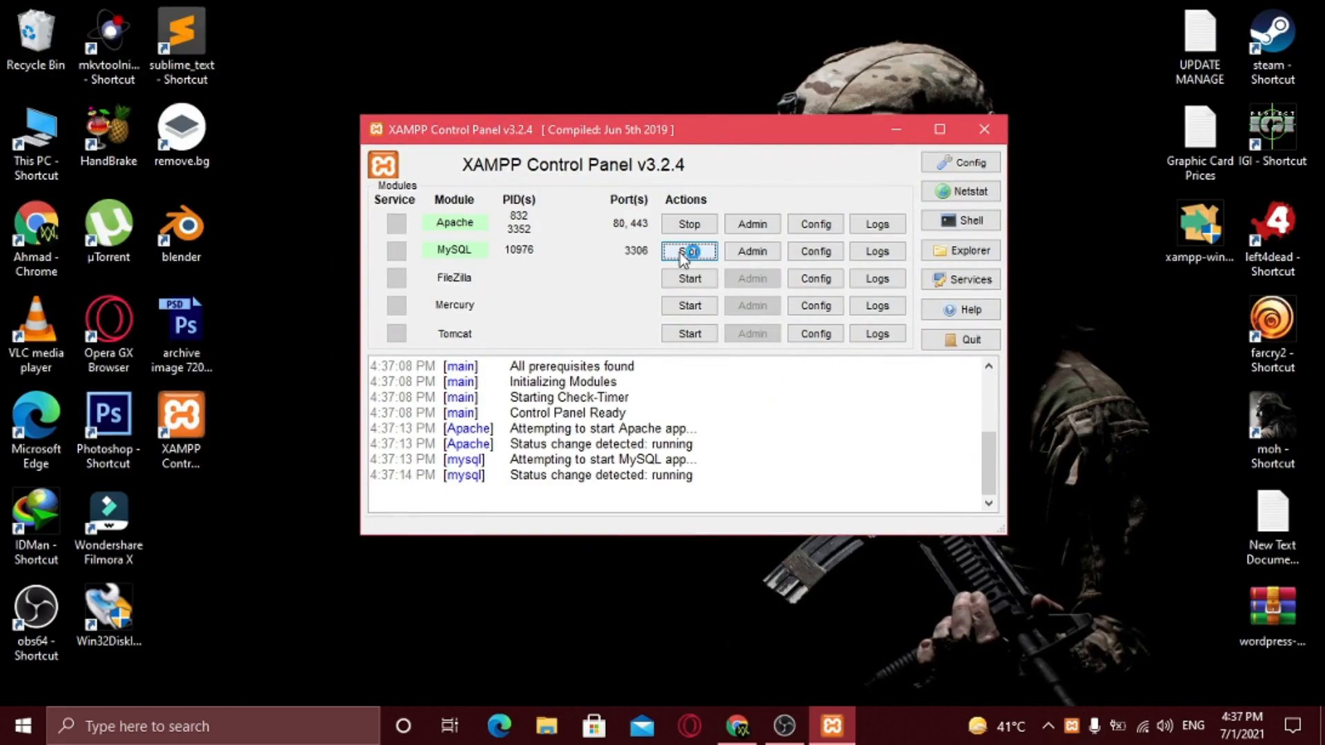
pyautogui.click(736, 726)
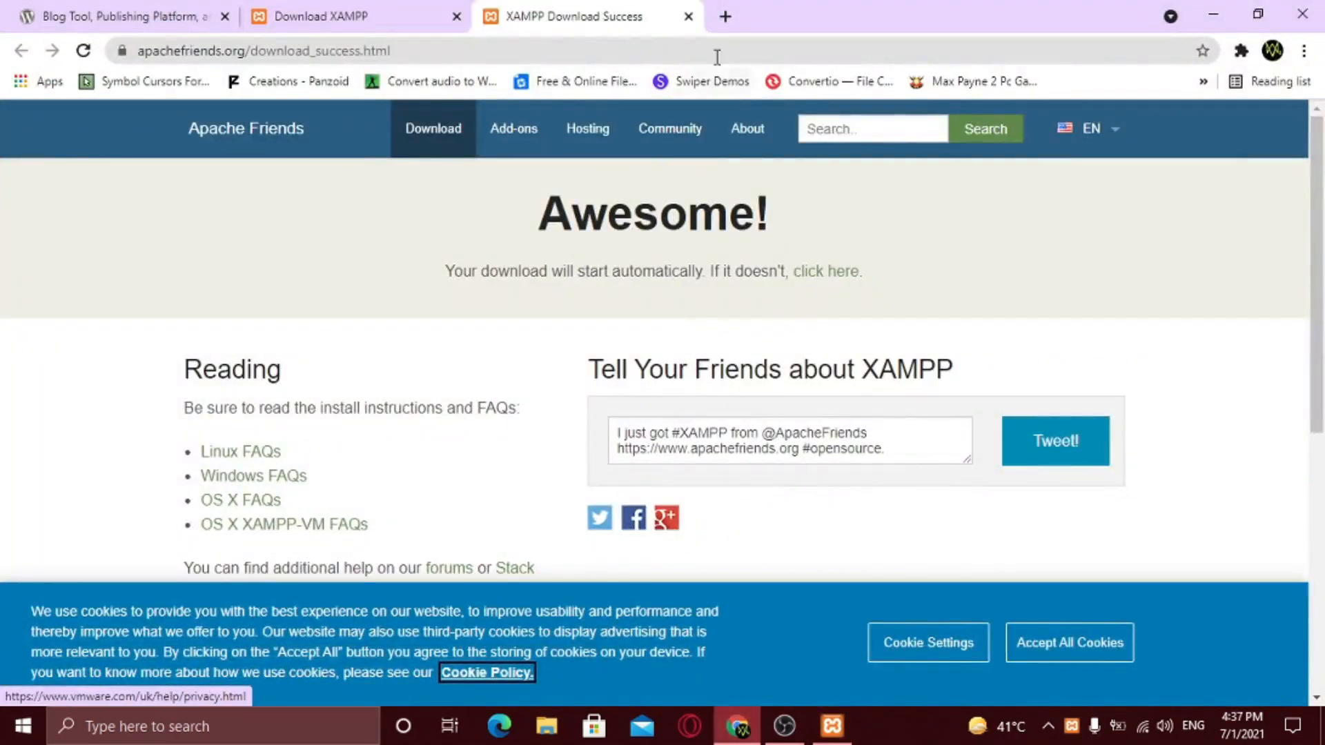
# - Load localhost in a new tab and go to phpMyAdmin from the XAMPP dashboard
pyautogui.click(725, 16)
pyautogui.click(725, 51)
pyautogui.write('local')
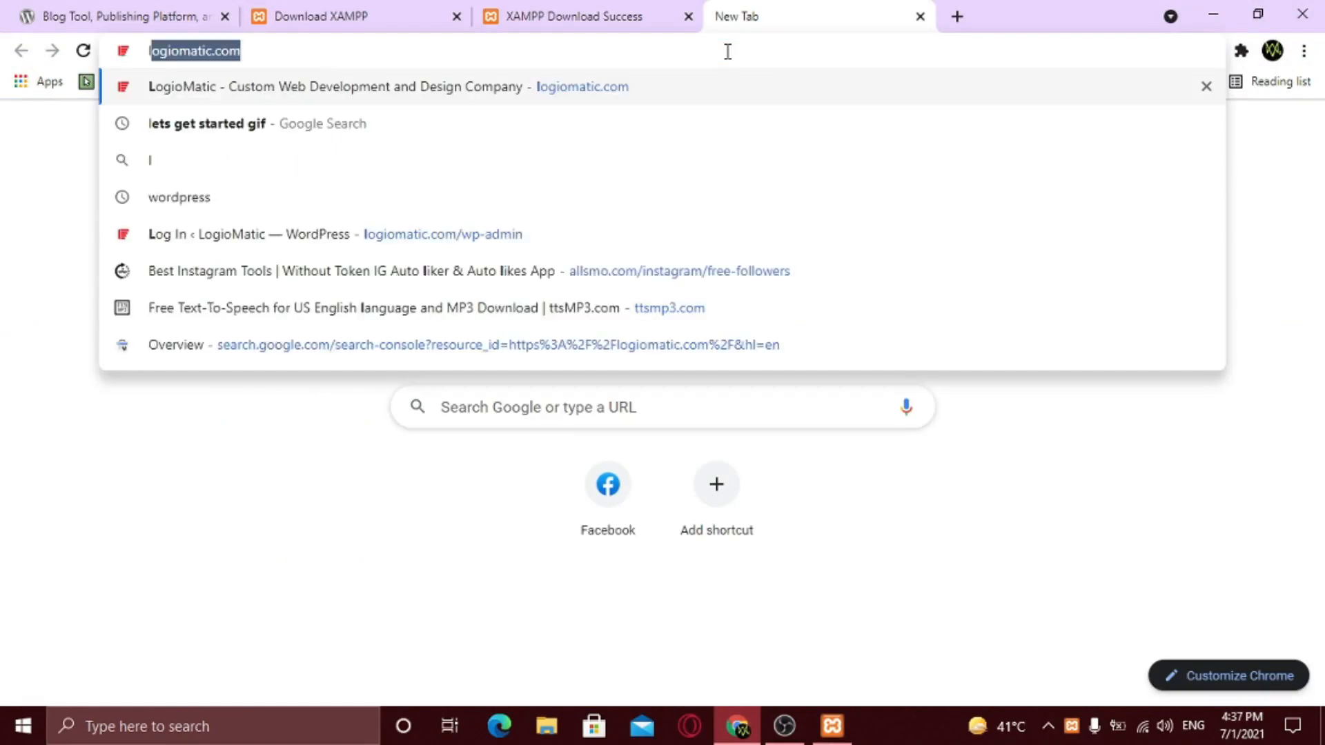
pyautogui.write('host')
pyautogui.press('Return')
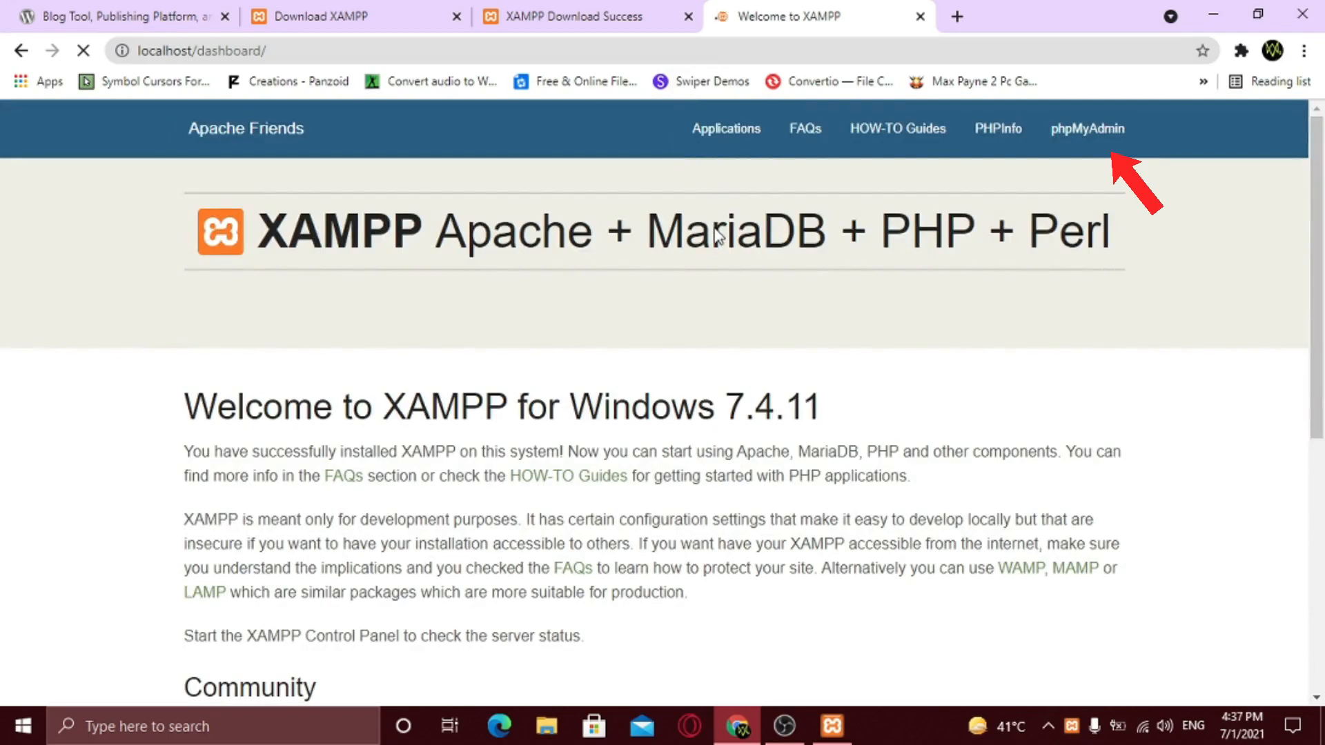
pyautogui.click(1106, 153)
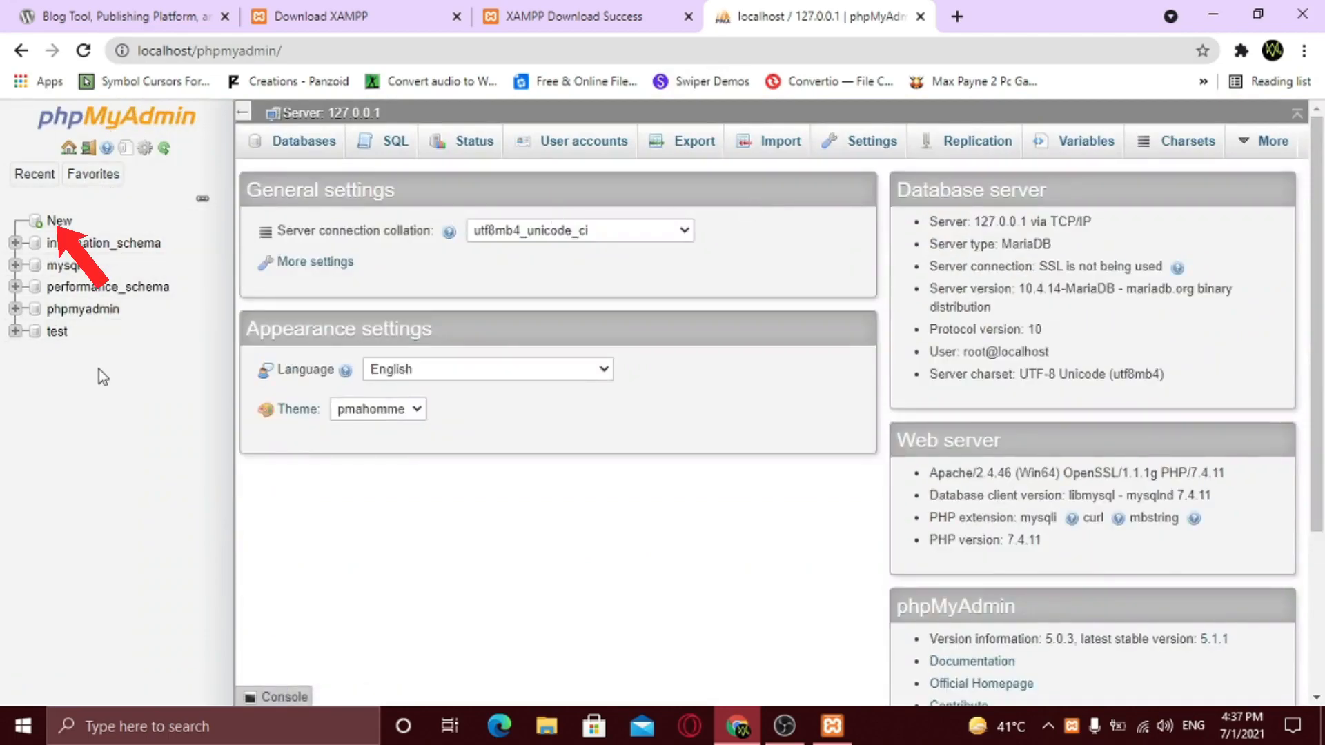
# - Create a database named 'database-test', copying the name for later use
pyautogui.click(68, 228)
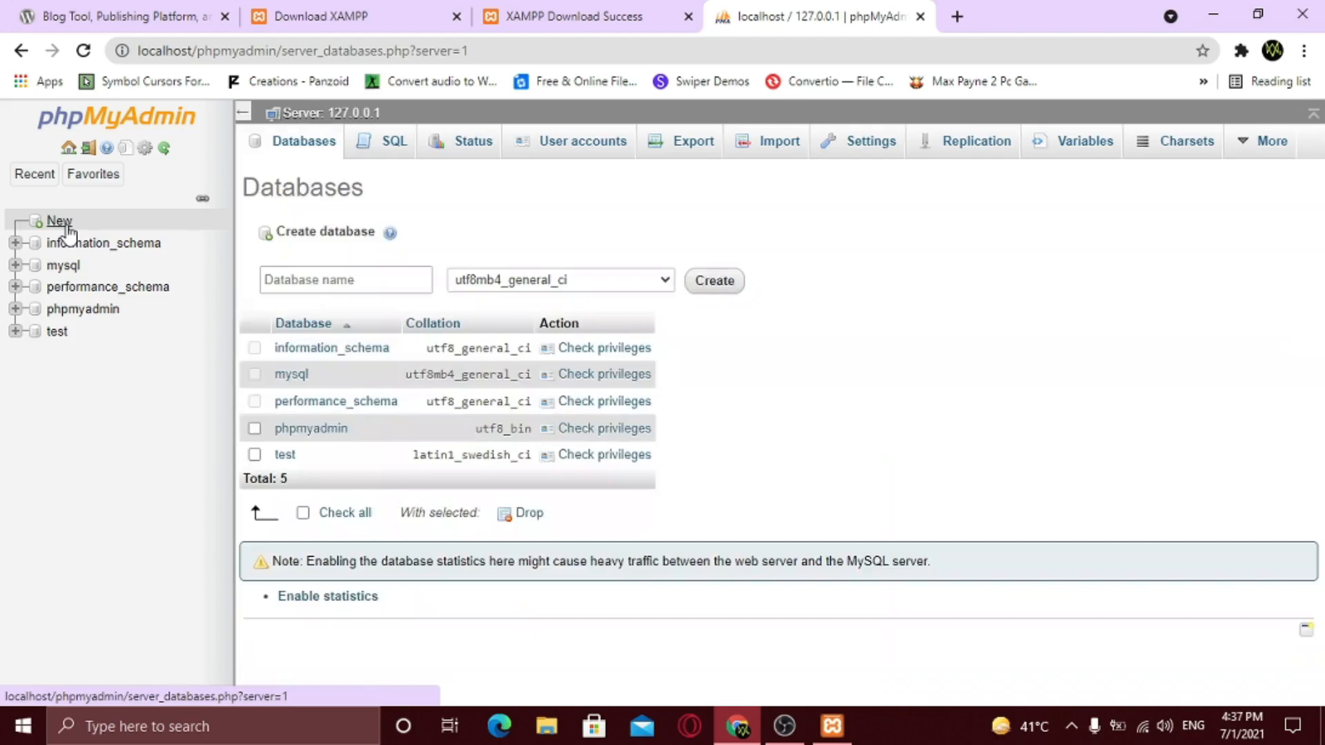
pyautogui.click(333, 278)
pyautogui.write('database-te')
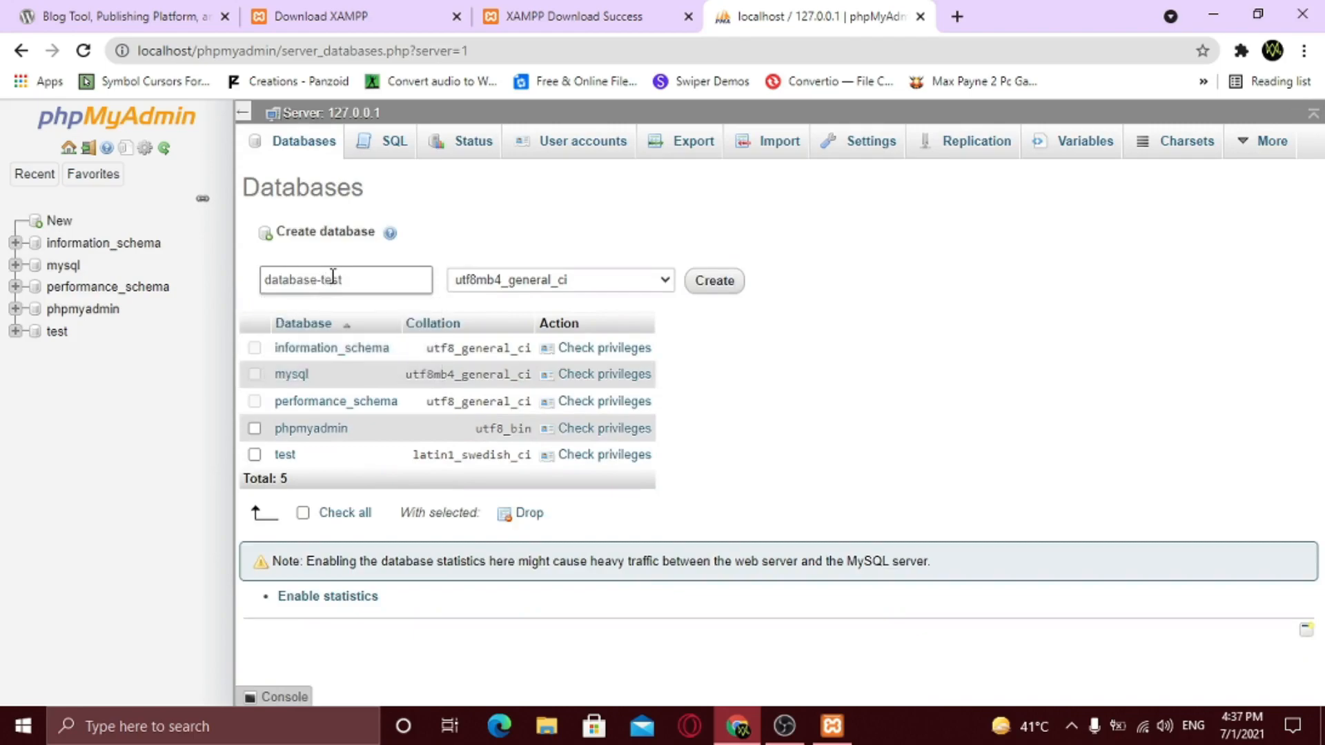
pyautogui.write('st')
pyautogui.moveTo(370, 274); pyautogui.dragTo(265, 278)
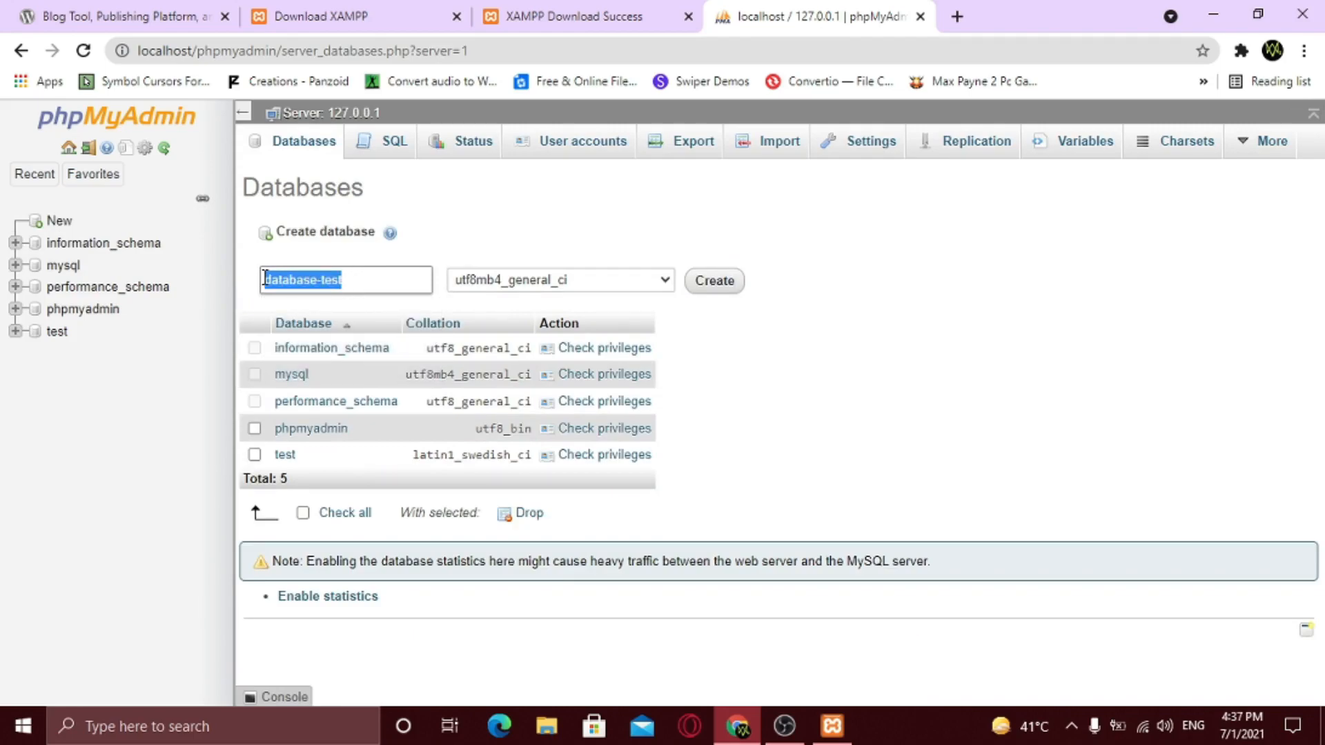
pyautogui.rightClick(303, 278)
pyautogui.click(391, 350)
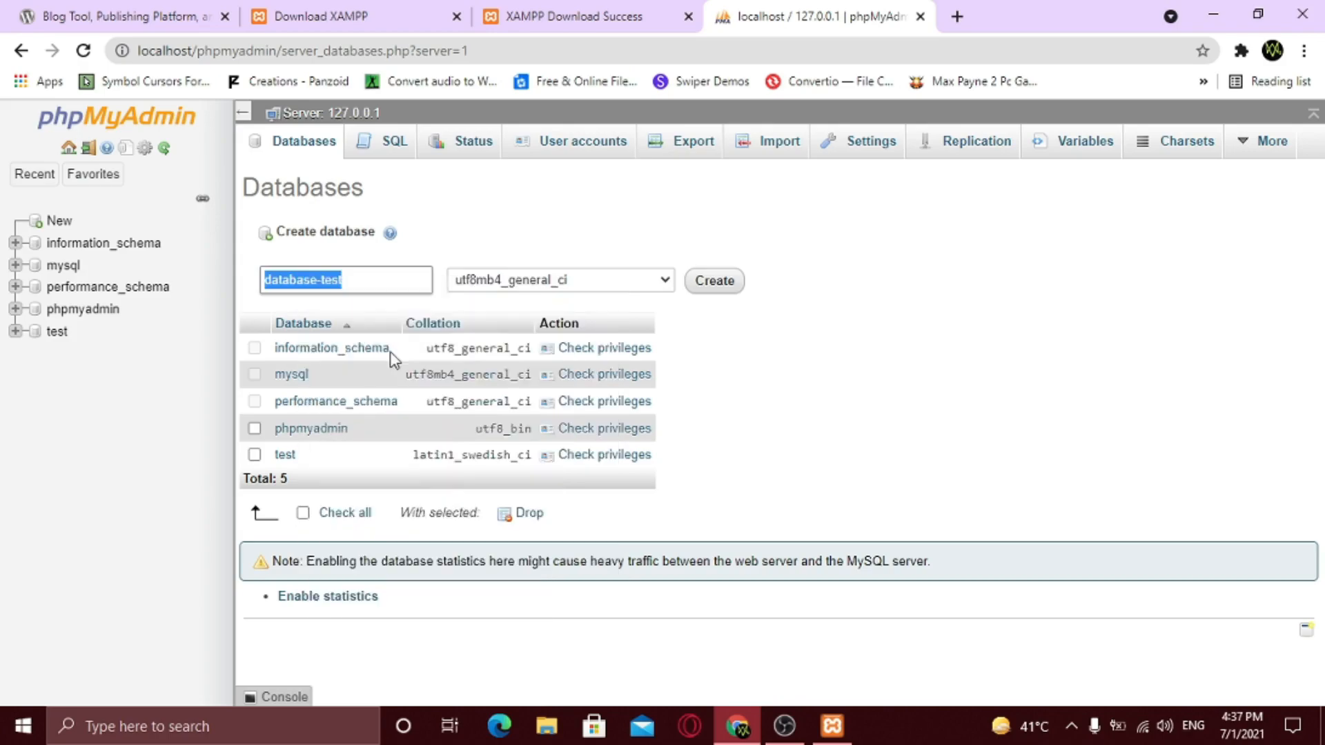
pyautogui.click(688, 354)
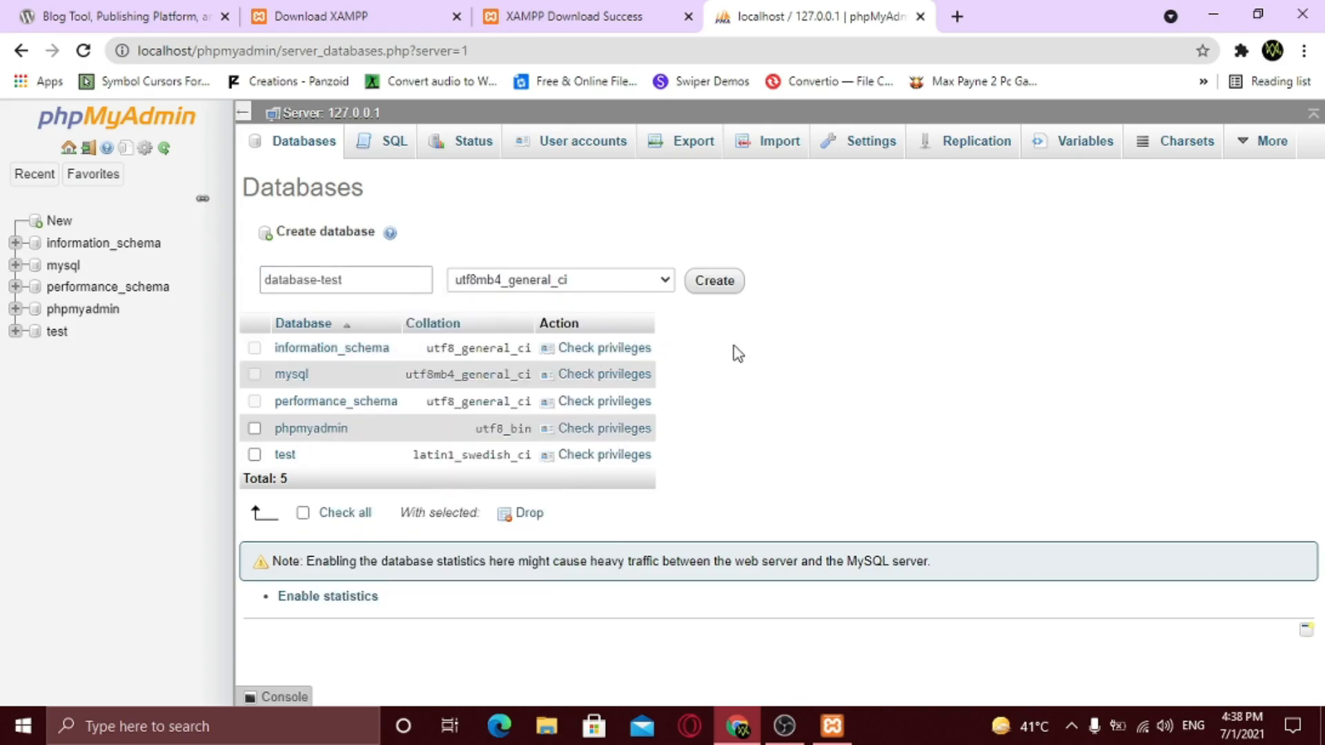
pyautogui.click(715, 282)
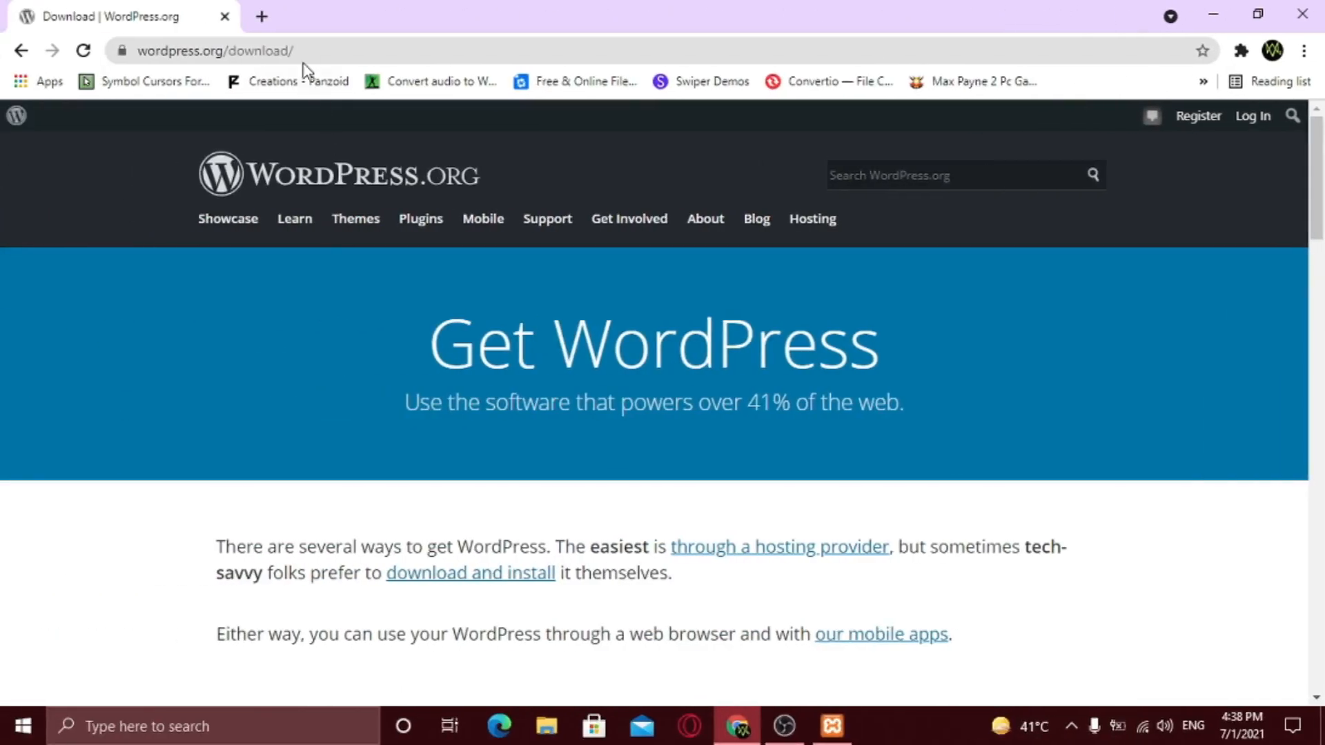
# - Download the WordPress 5.7.2 zip from wordpress.org, confirming IDM's duplicate-link prompt
pyautogui.click(269, 51)
pyautogui.click(116, 216)
pyautogui.scroll(-10, 491, 414)
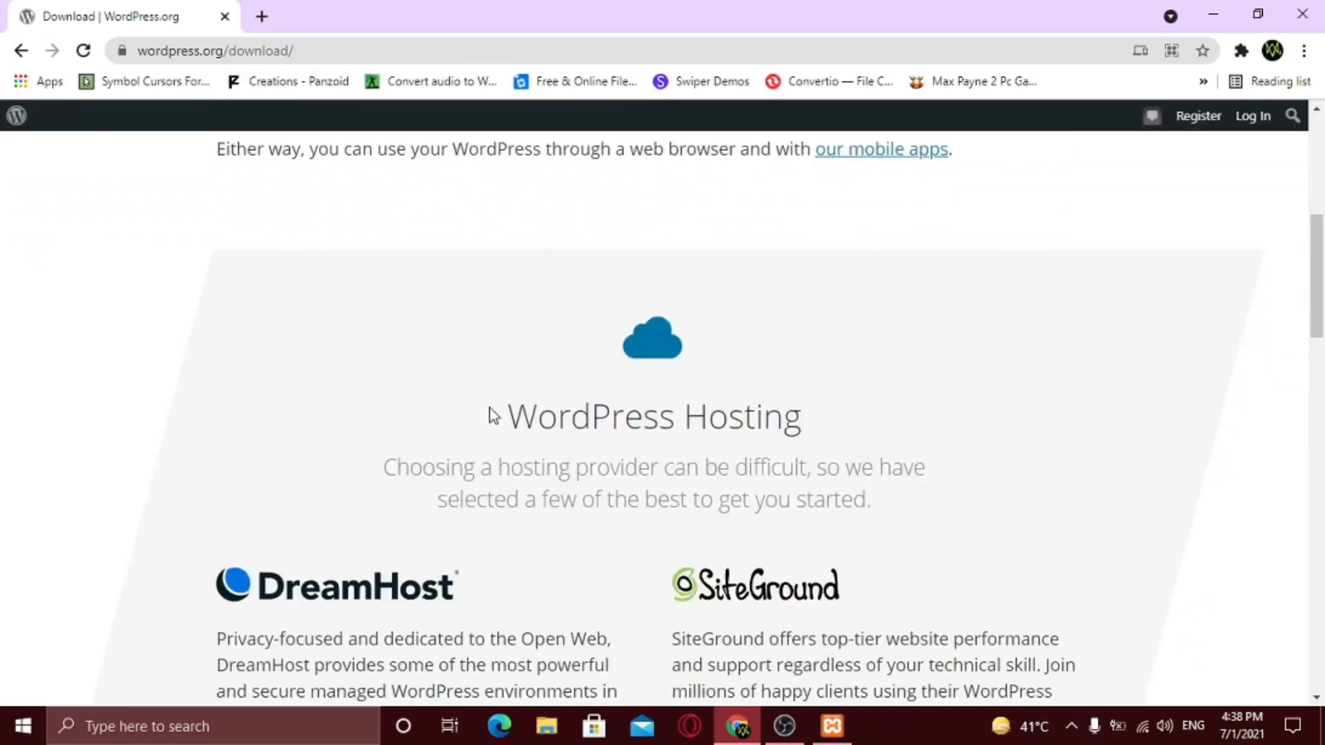
pyautogui.scroll(-7, 490, 414)
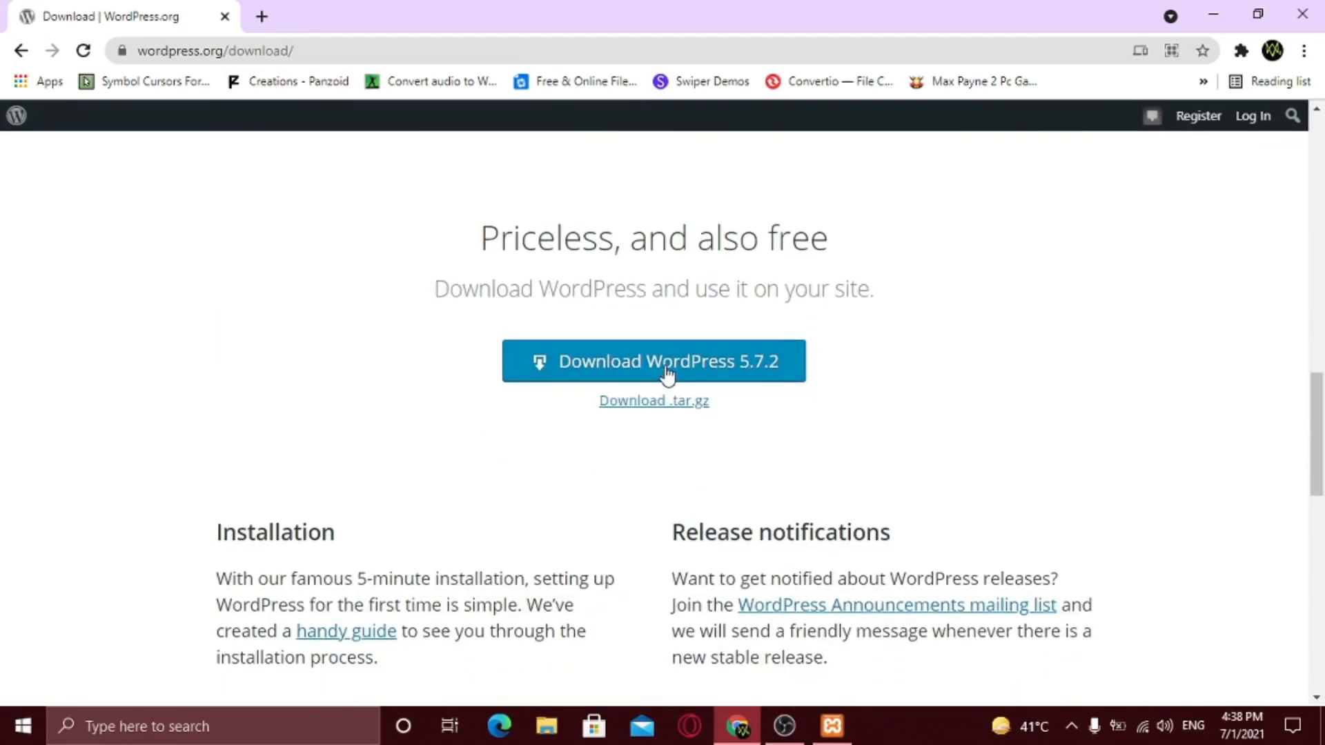
pyautogui.click(672, 373)
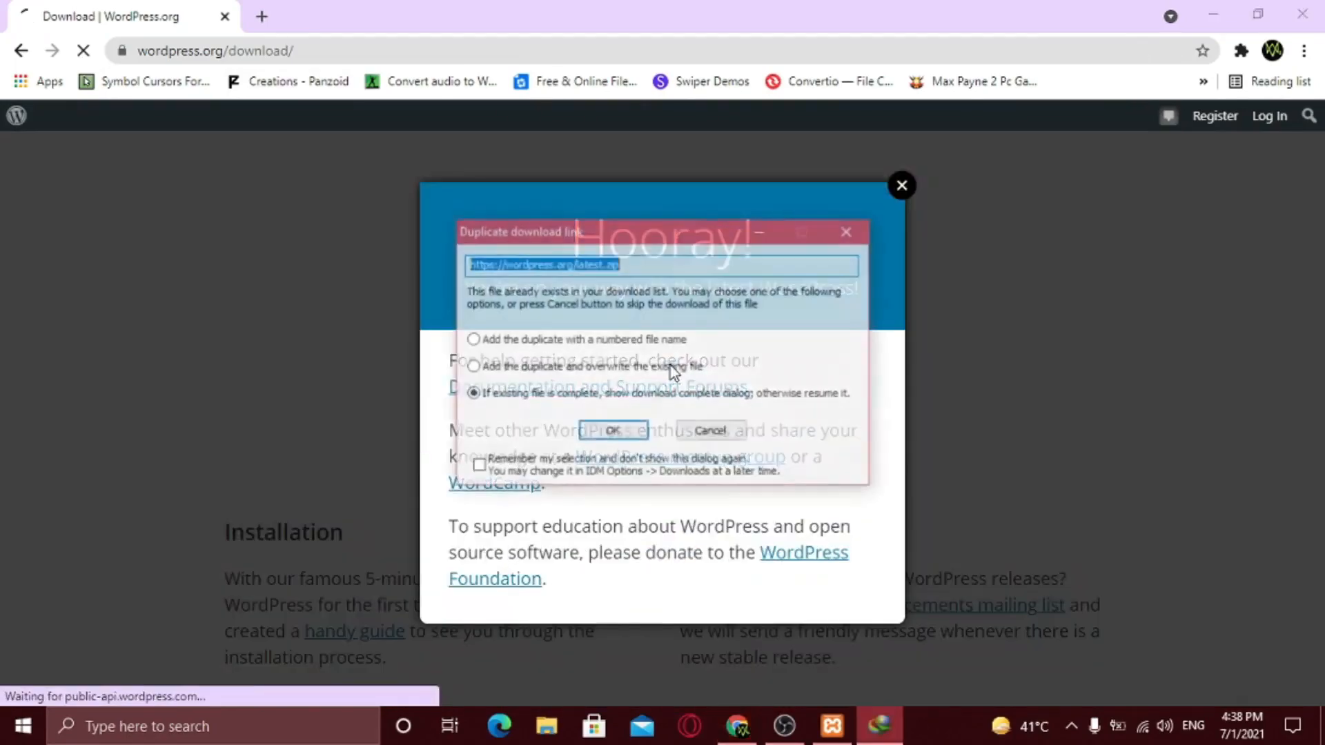
pyautogui.click(613, 432)
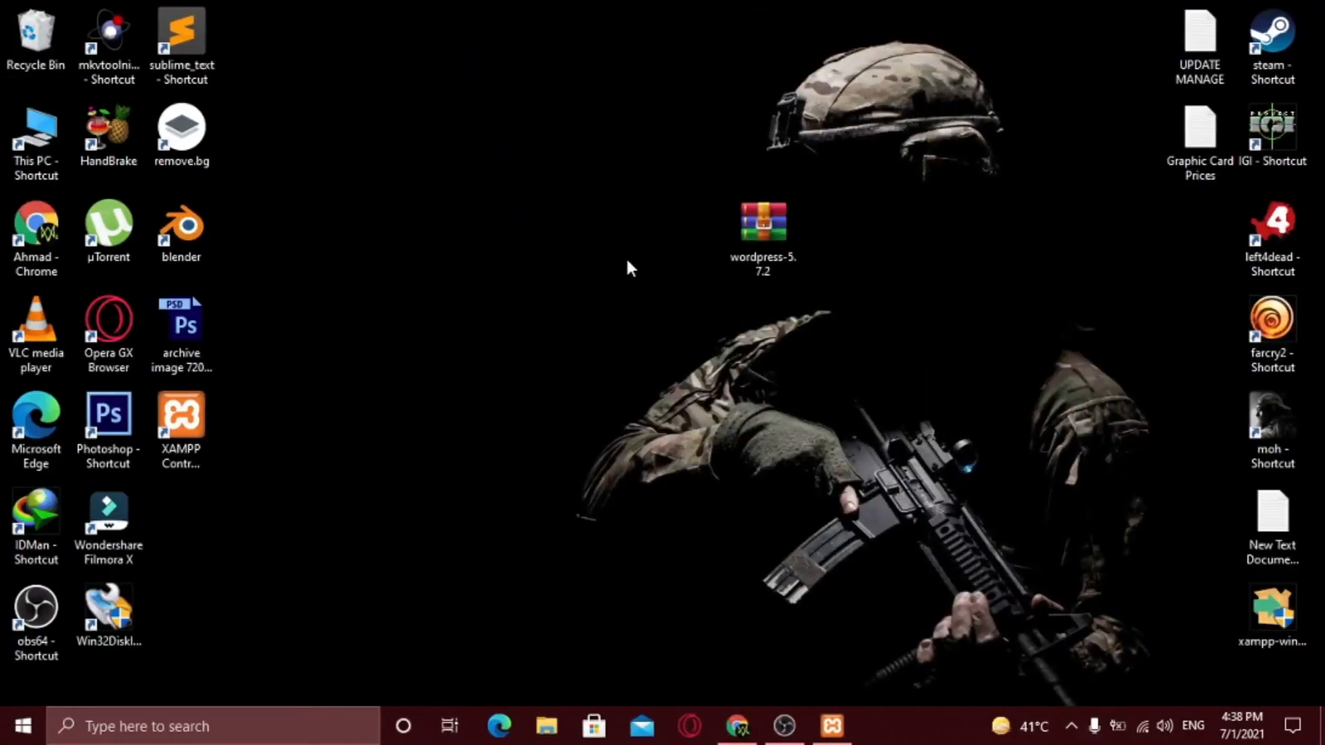
# - Begin a WinRAR custom extraction of the wordpress-5.7.2 archive on the desktop
pyautogui.moveTo(651, 161); pyautogui.dragTo(855, 329)
pyautogui.moveTo(688, 140); pyautogui.dragTo(911, 324)
pyautogui.click(801, 399)
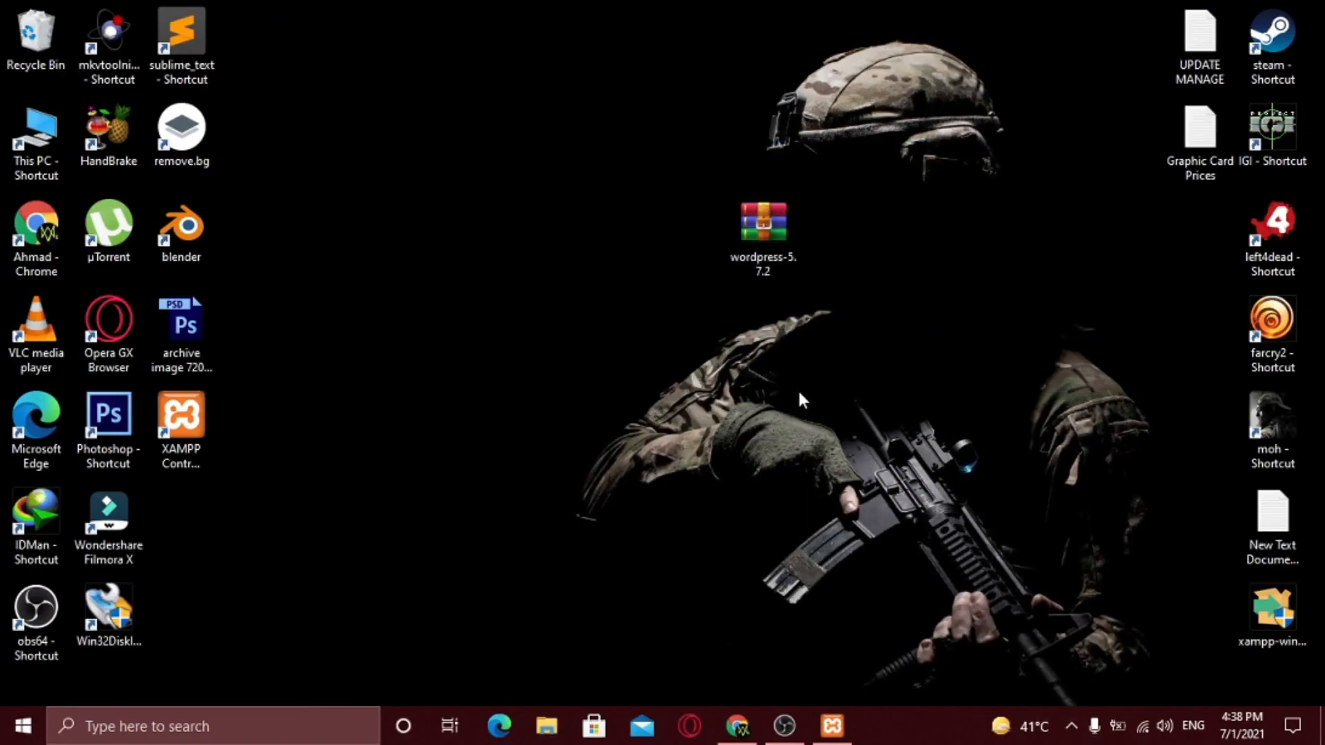
pyautogui.rightClick(769, 231)
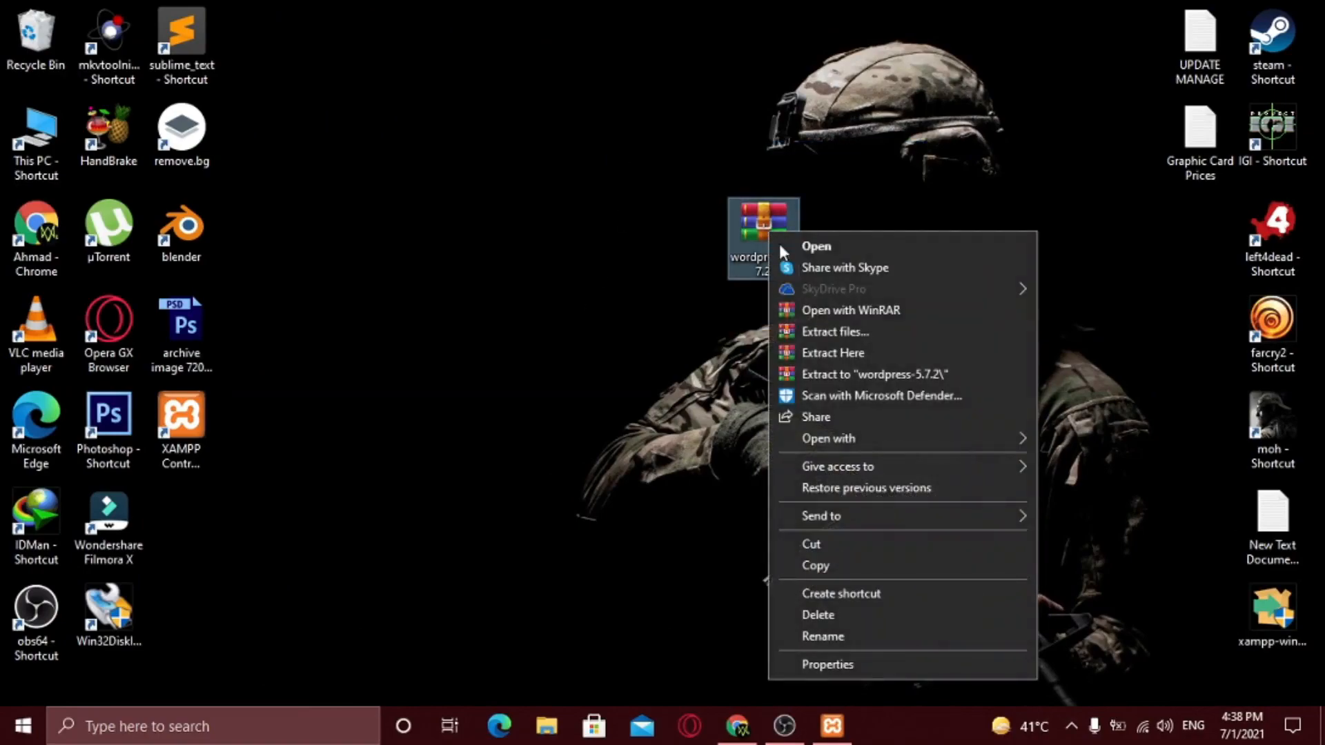
pyautogui.click(850, 330)
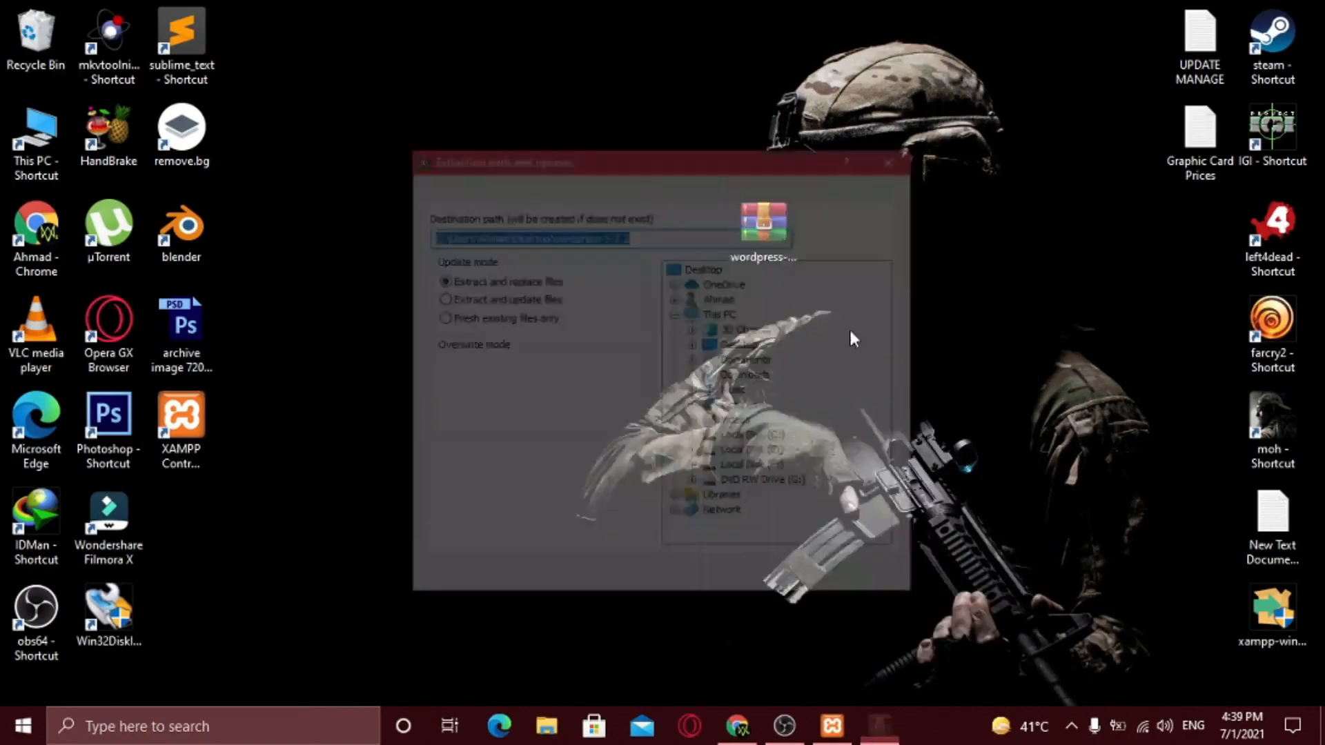
# - Extract the archive into E:\Xampp\htdocs
pyautogui.click(764, 454)
pyautogui.doubleClick(764, 454)
pyautogui.scroll(-3, 766, 434)
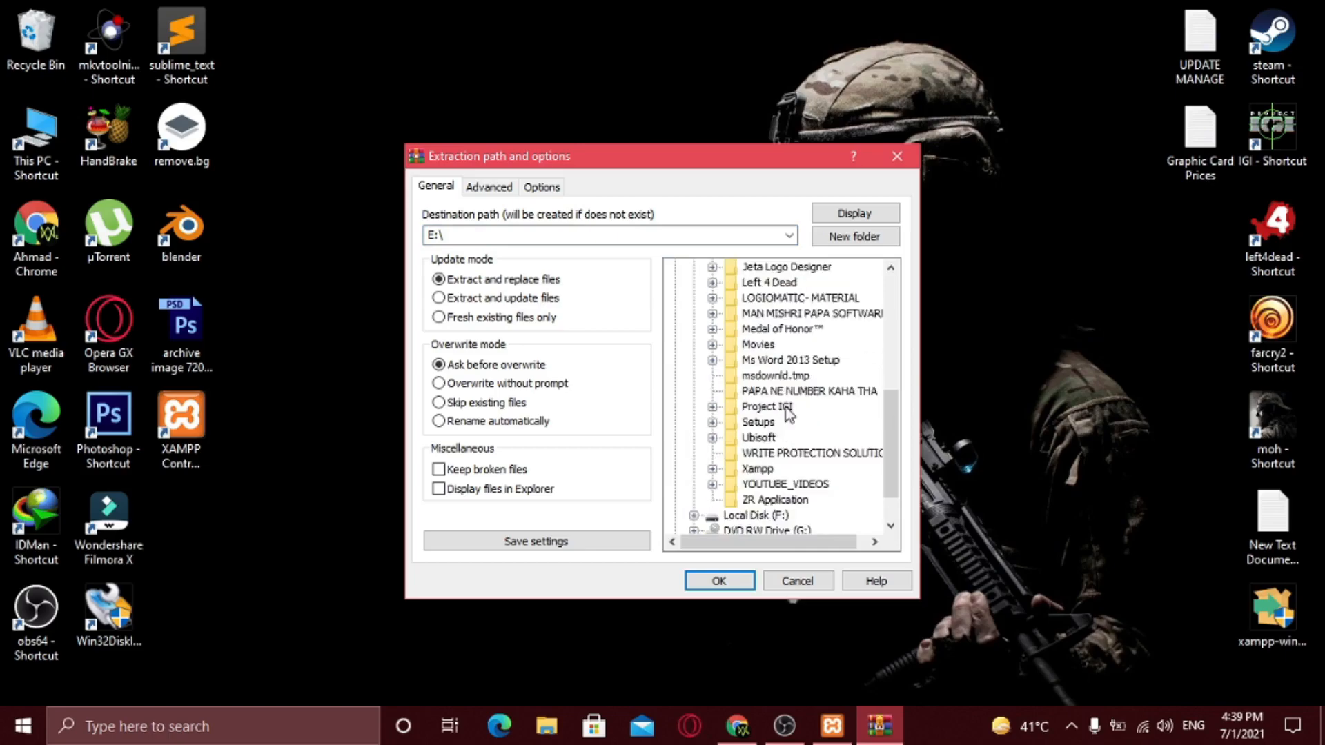
pyautogui.click(758, 423)
pyautogui.doubleClick(770, 425)
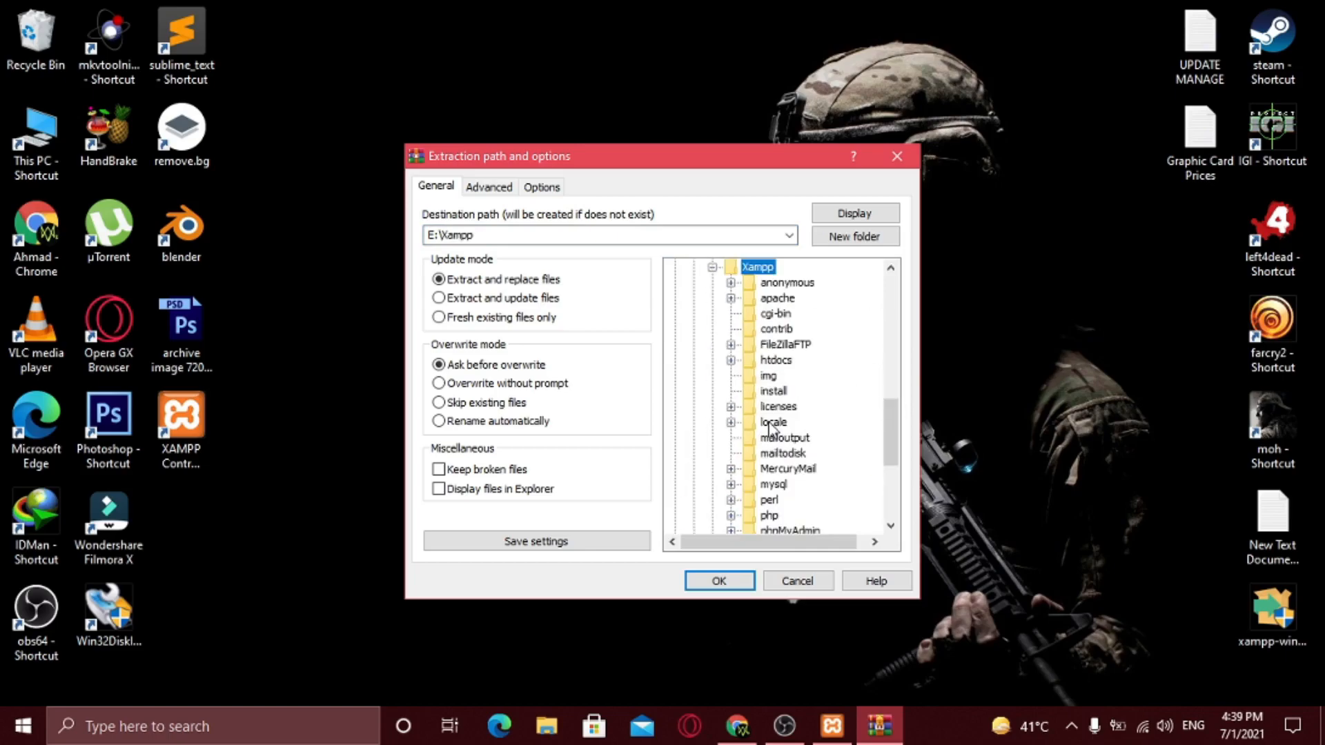
pyautogui.doubleClick(777, 360)
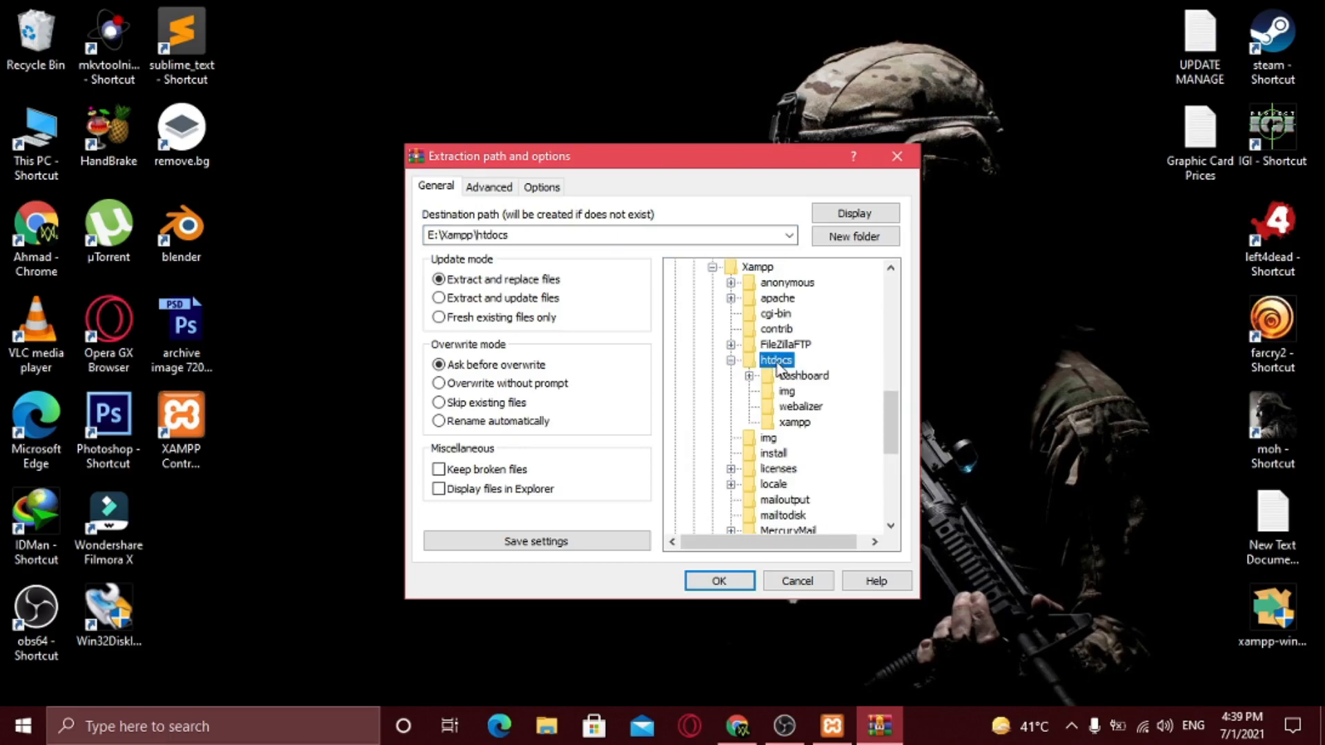
pyautogui.click(721, 581)
pyautogui.moveTo(649, 250); pyautogui.dragTo(634, 253)
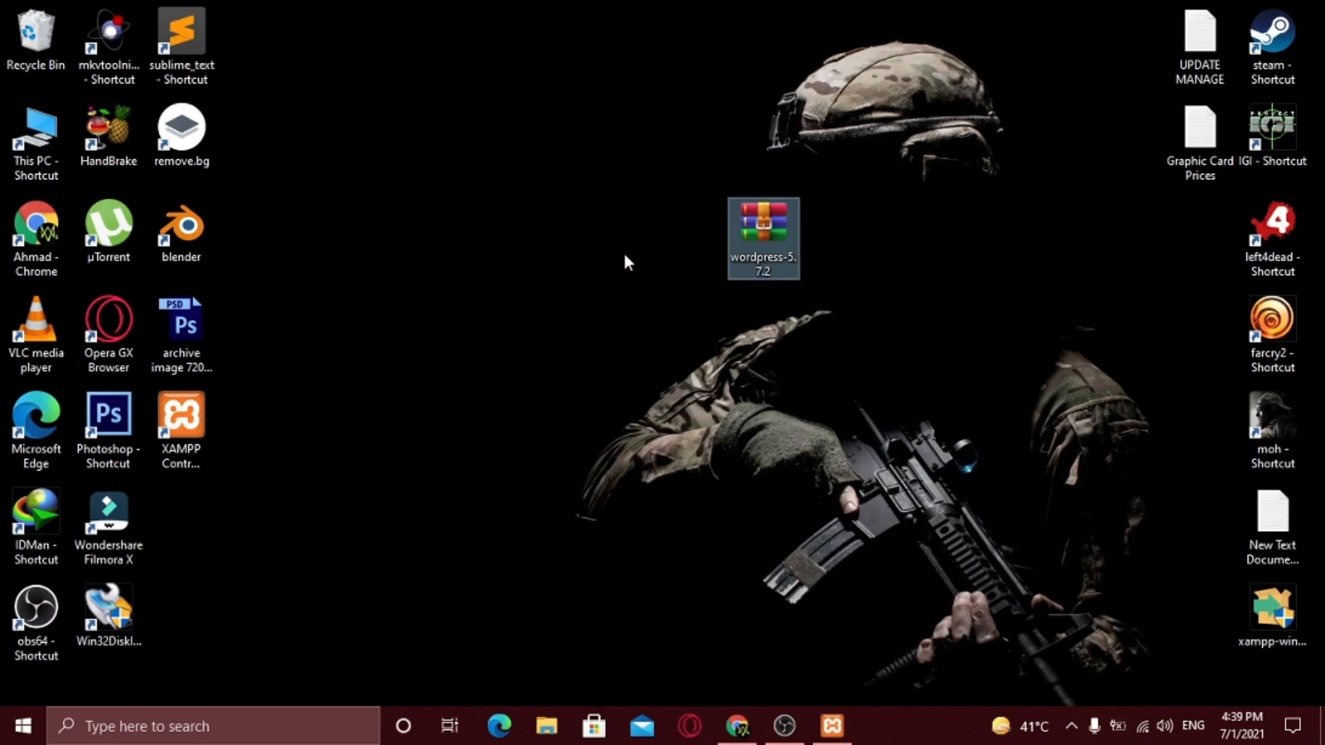
# - Go to E:\Xampp\htdocs and rename the wordpress folder to 'onepagesite'
pyautogui.doubleClick(36, 134)
pyautogui.doubleClick(672, 461)
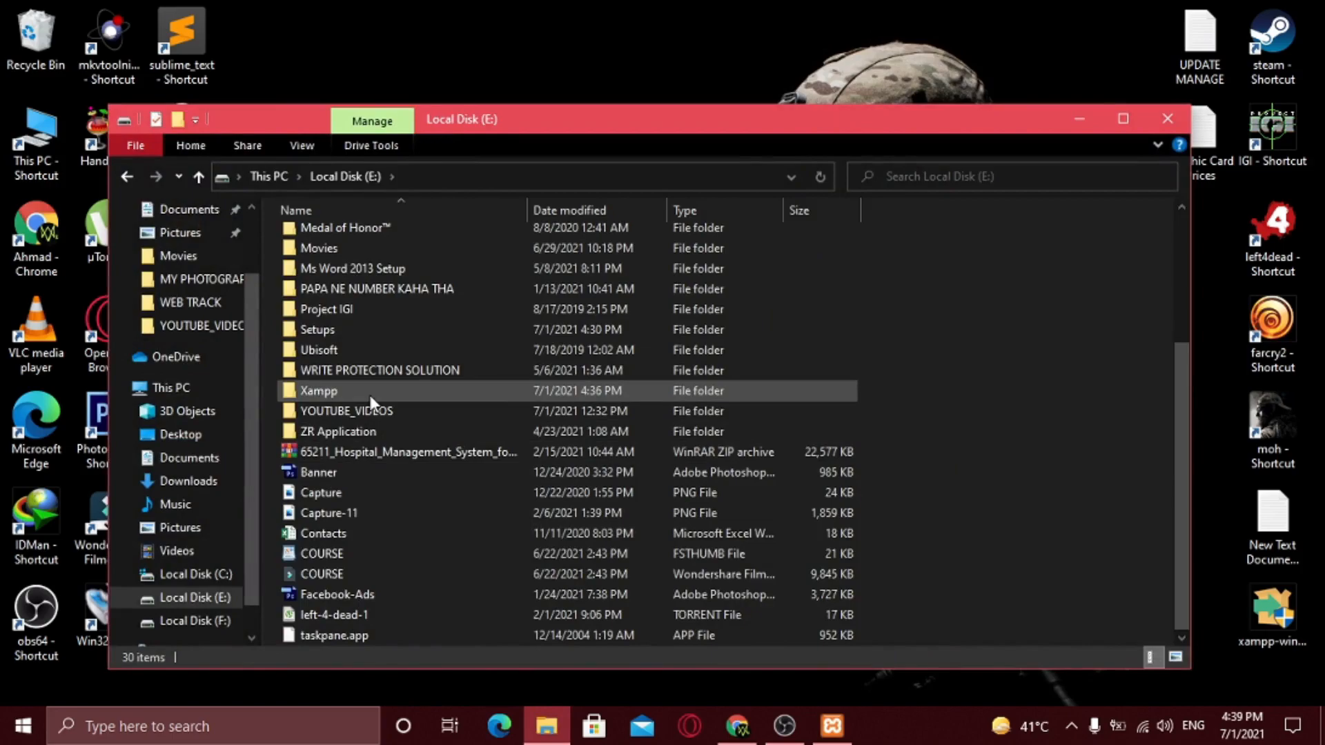
pyautogui.doubleClick(371, 399)
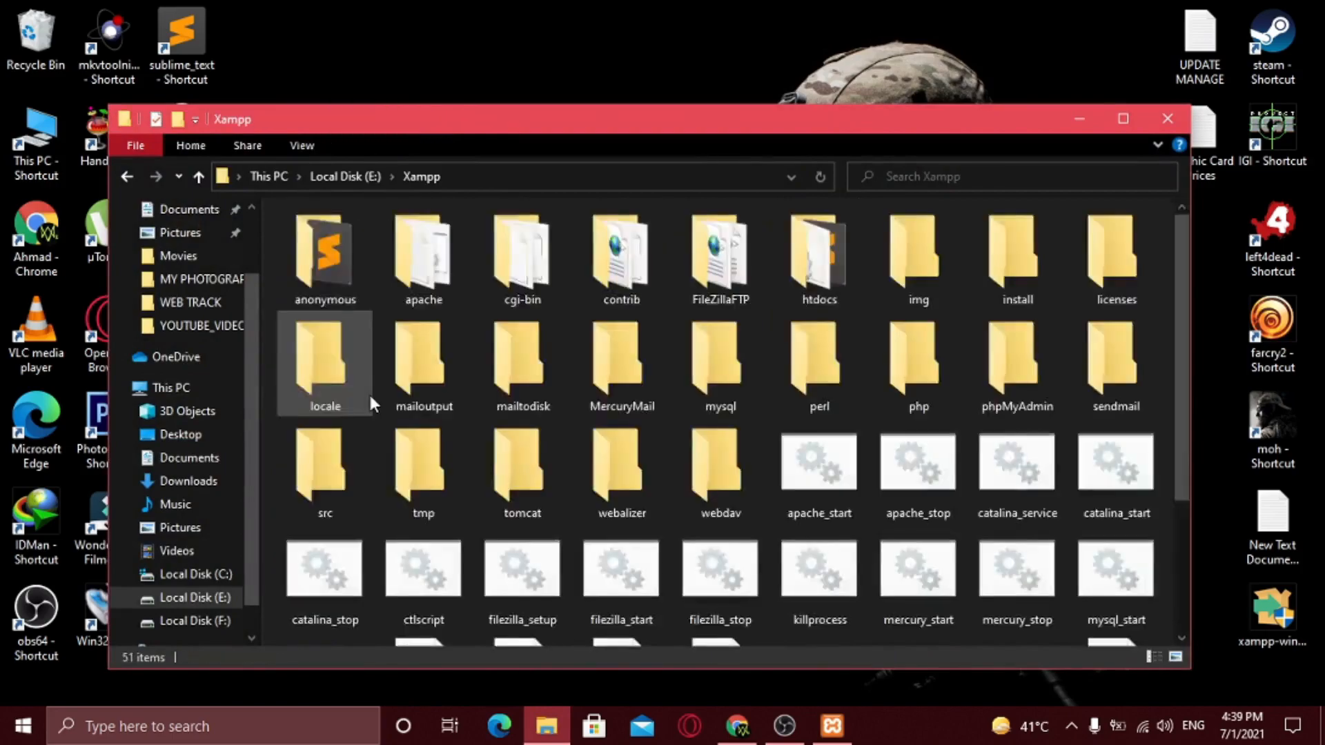
pyautogui.doubleClick(827, 262)
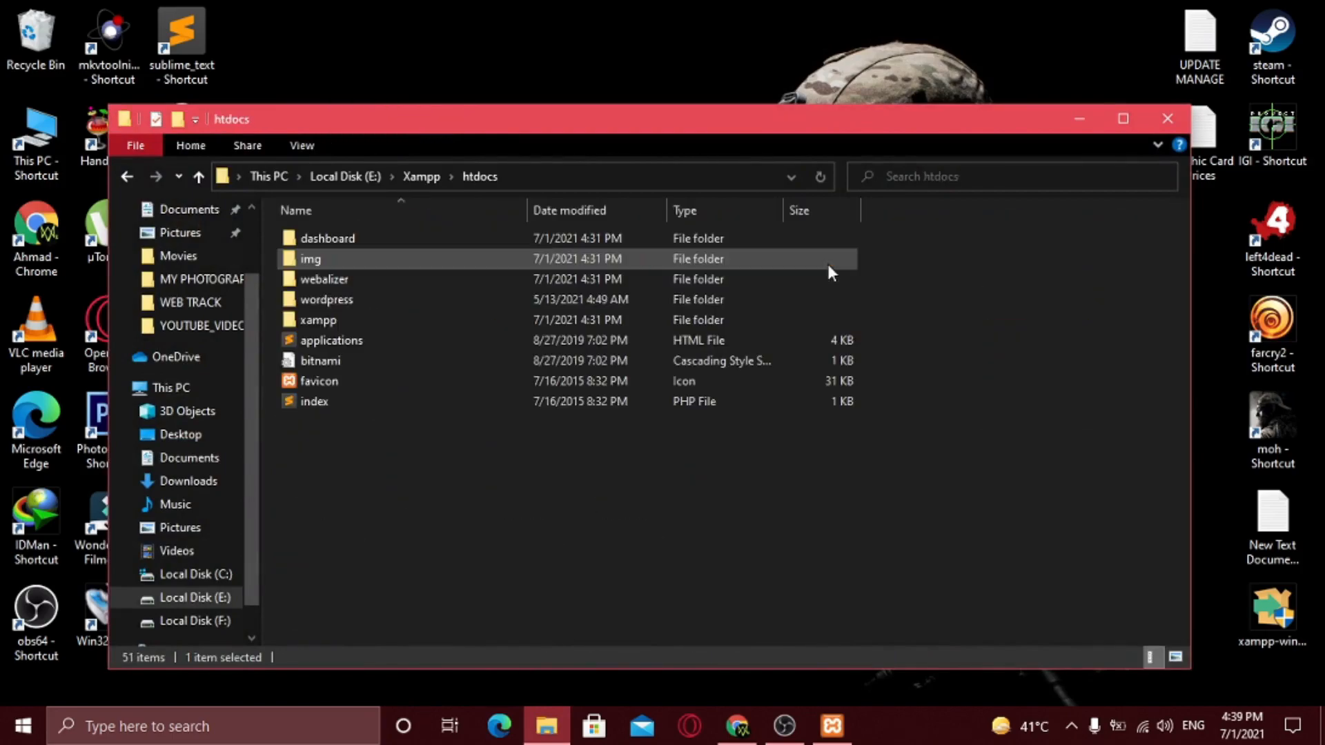
pyautogui.click(440, 303)
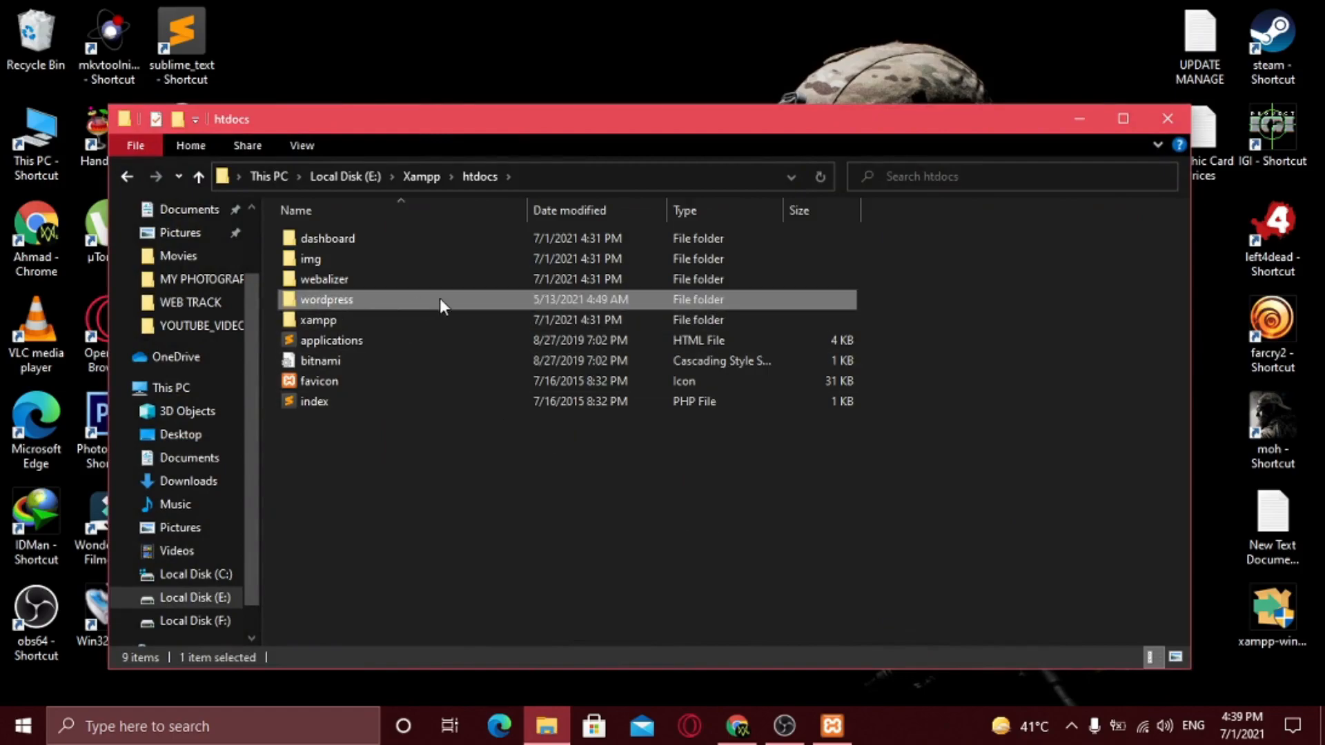
pyautogui.rightClick(378, 301)
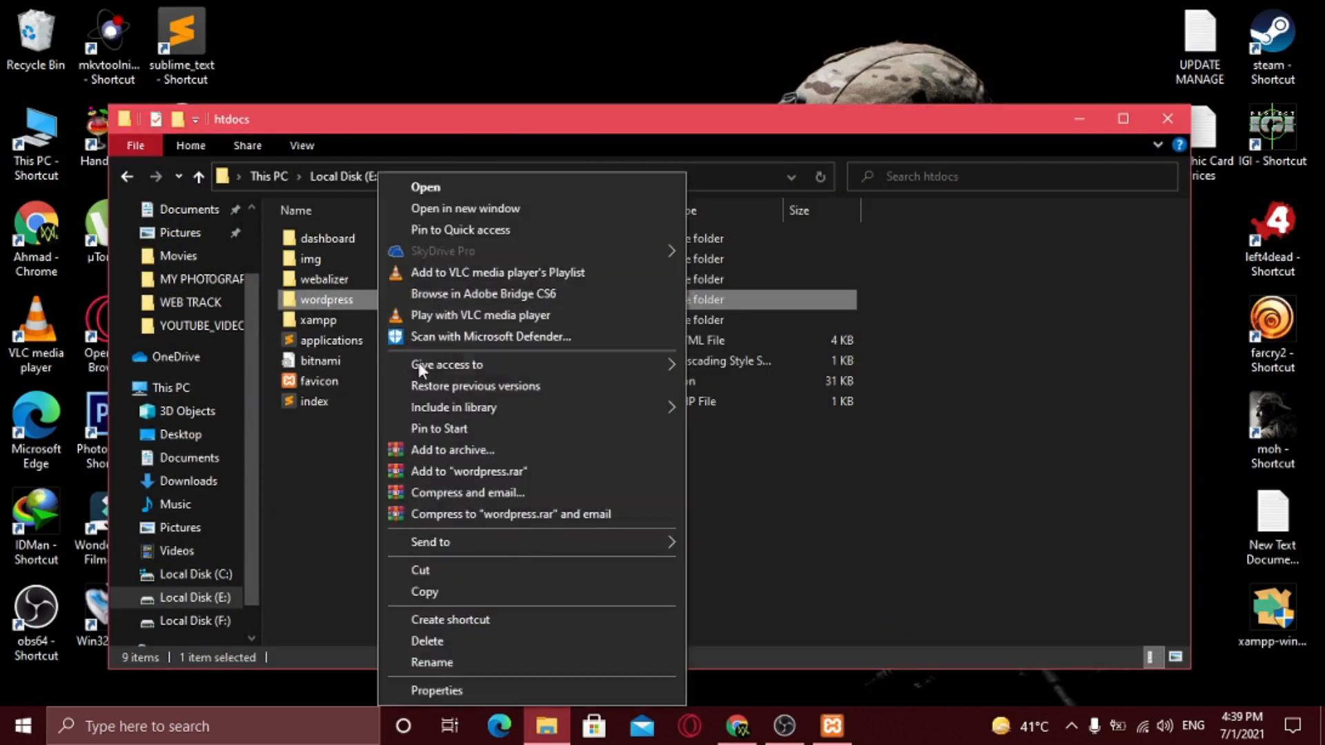
pyautogui.click(441, 662)
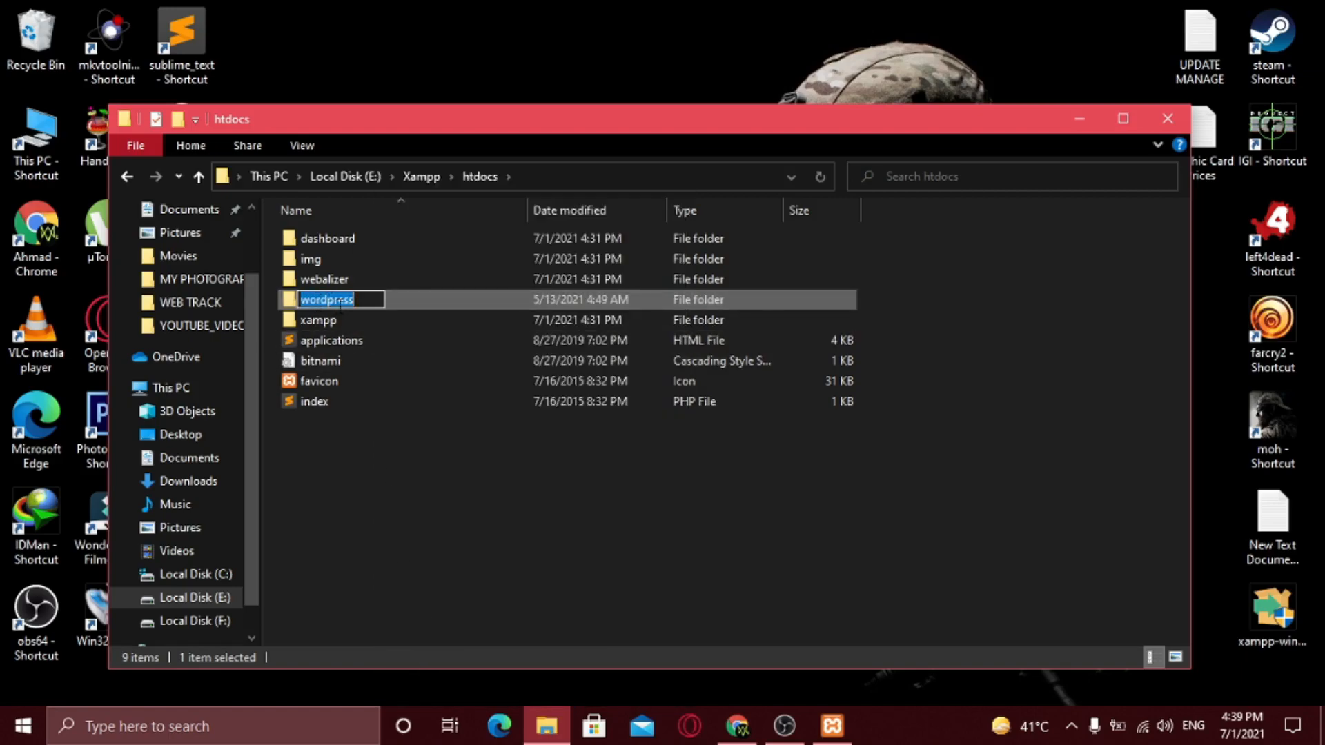
pyautogui.write('o')
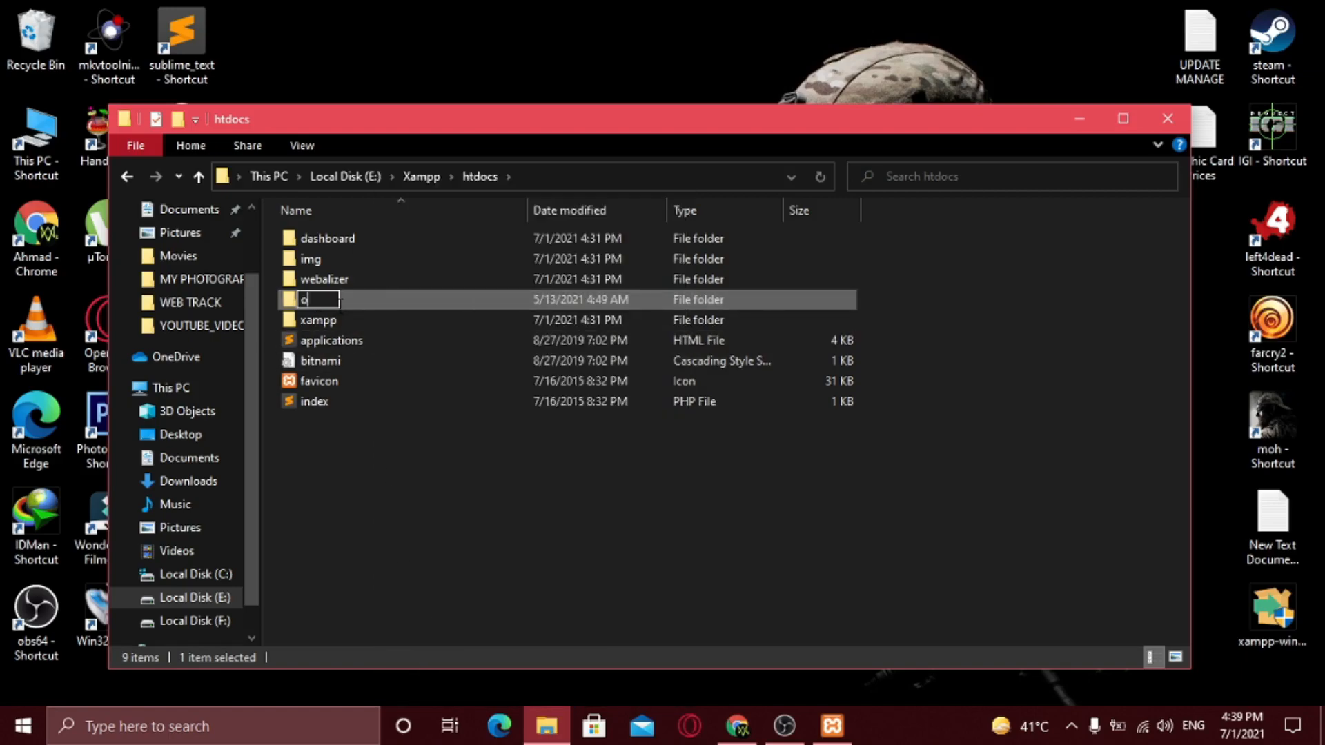
pyautogui.write('nepagesite')
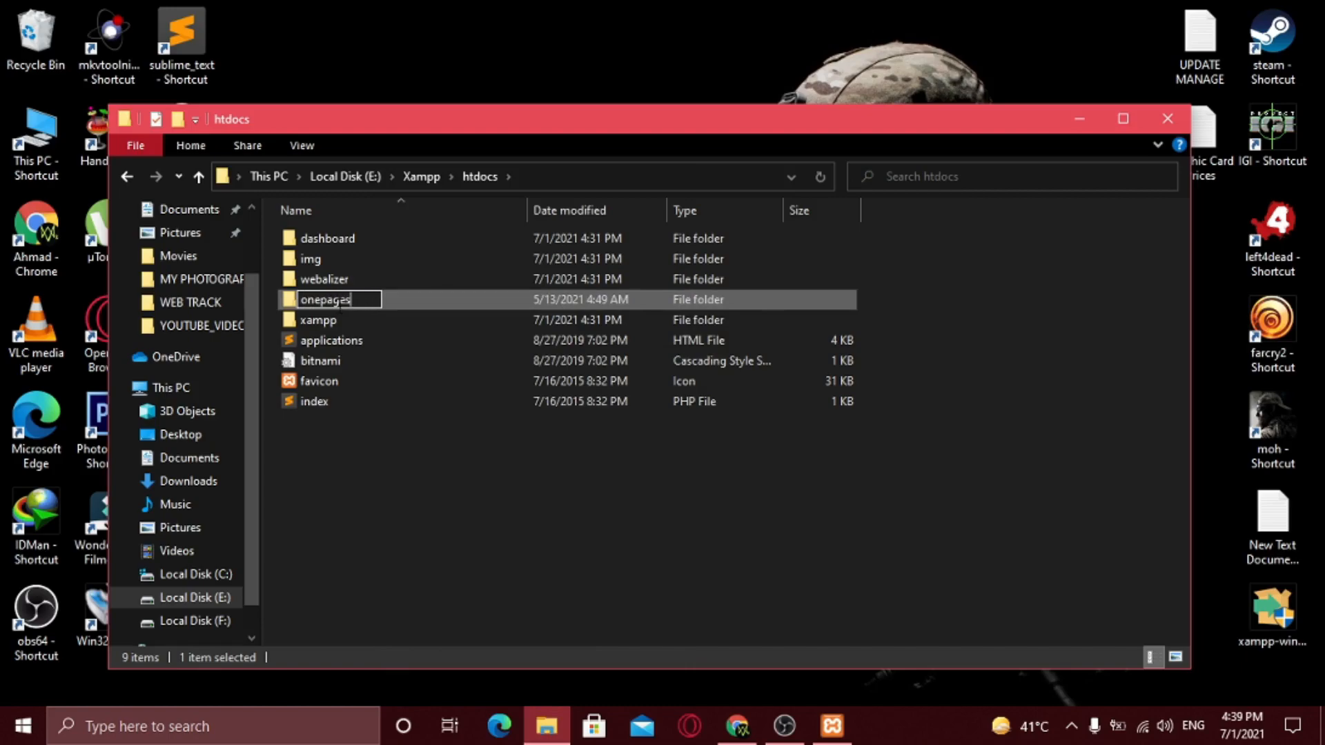
pyautogui.press('Return')
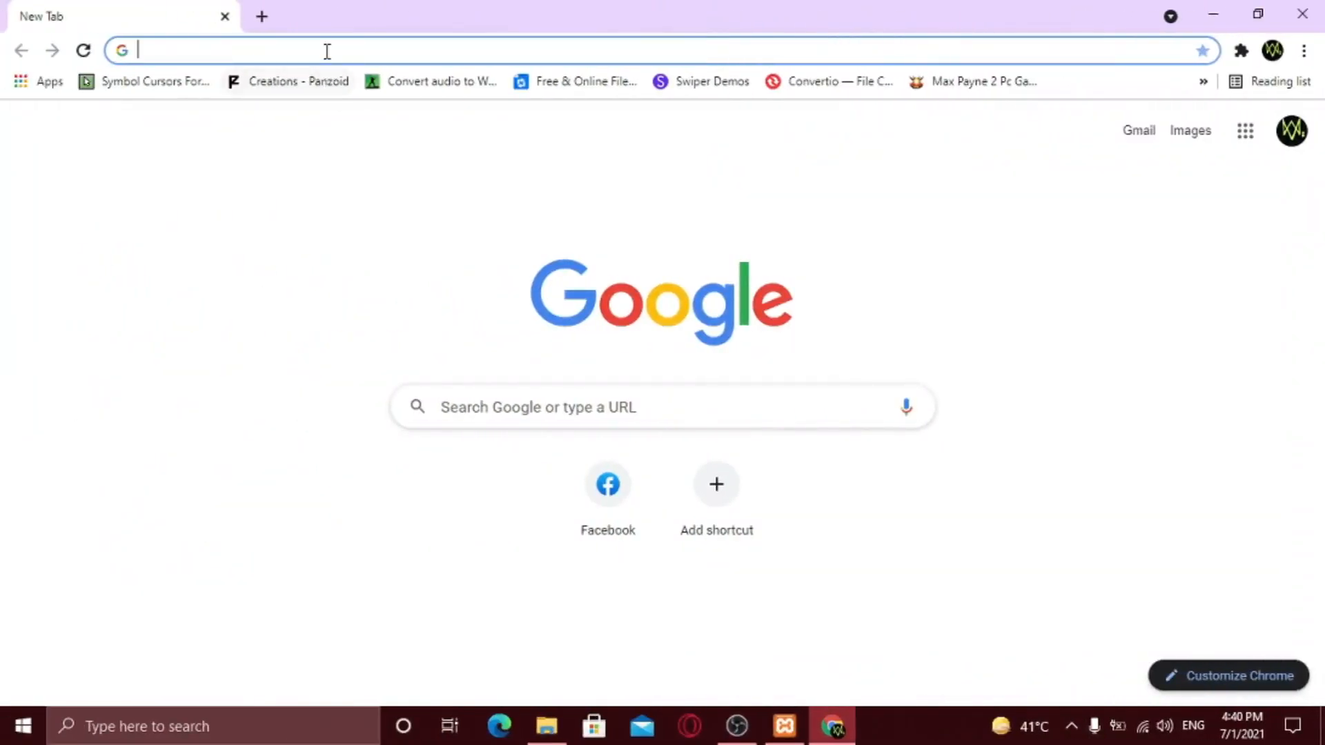
# - Load localhost/onepagesite in Chrome and continue the setup in English (United States)
pyautogui.click(265, 50)
pyautogui.write('localhost')
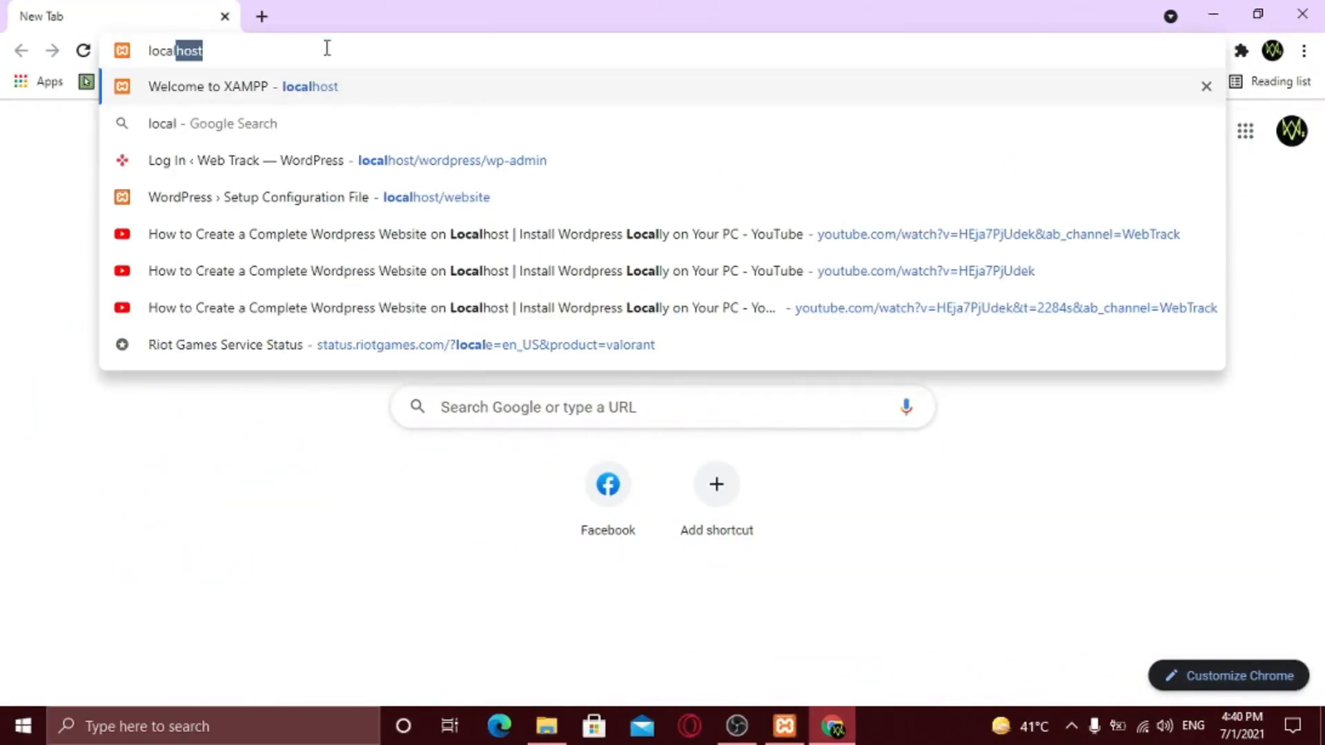
pyautogui.write('/')
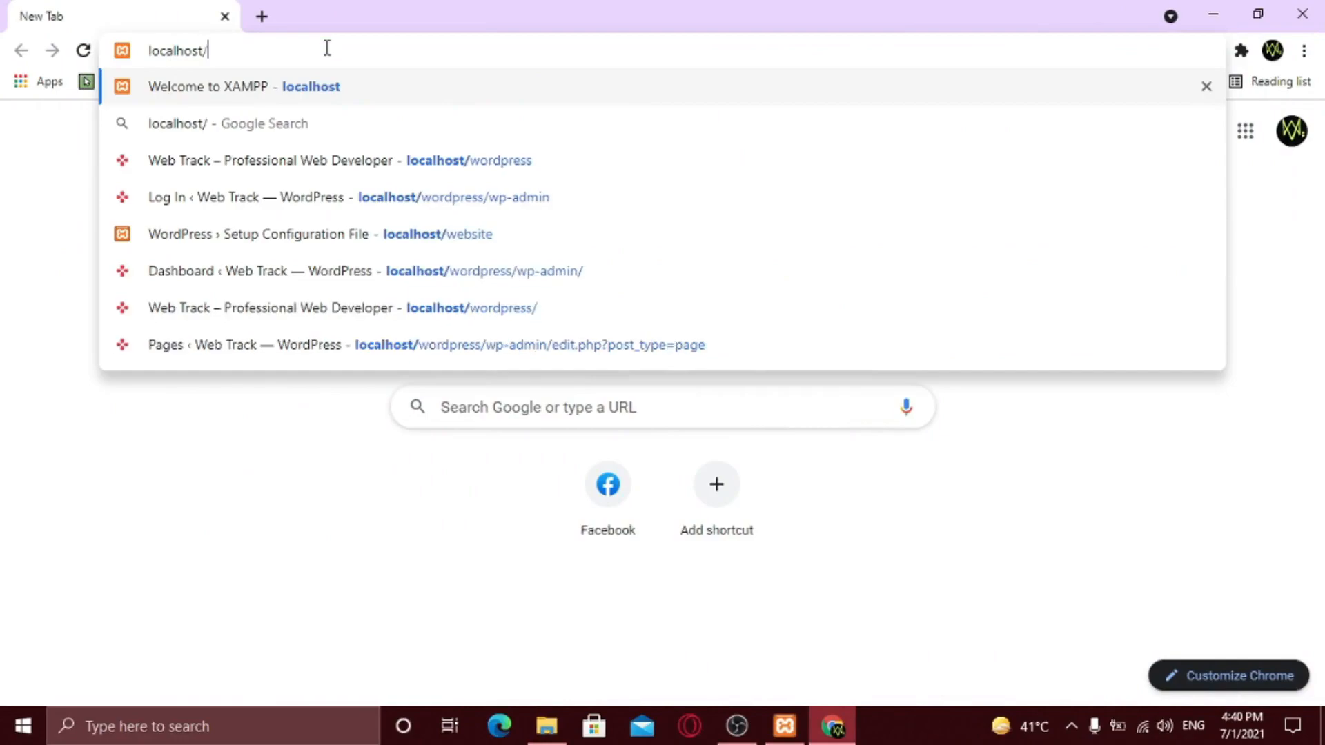
pyautogui.write('onepag')
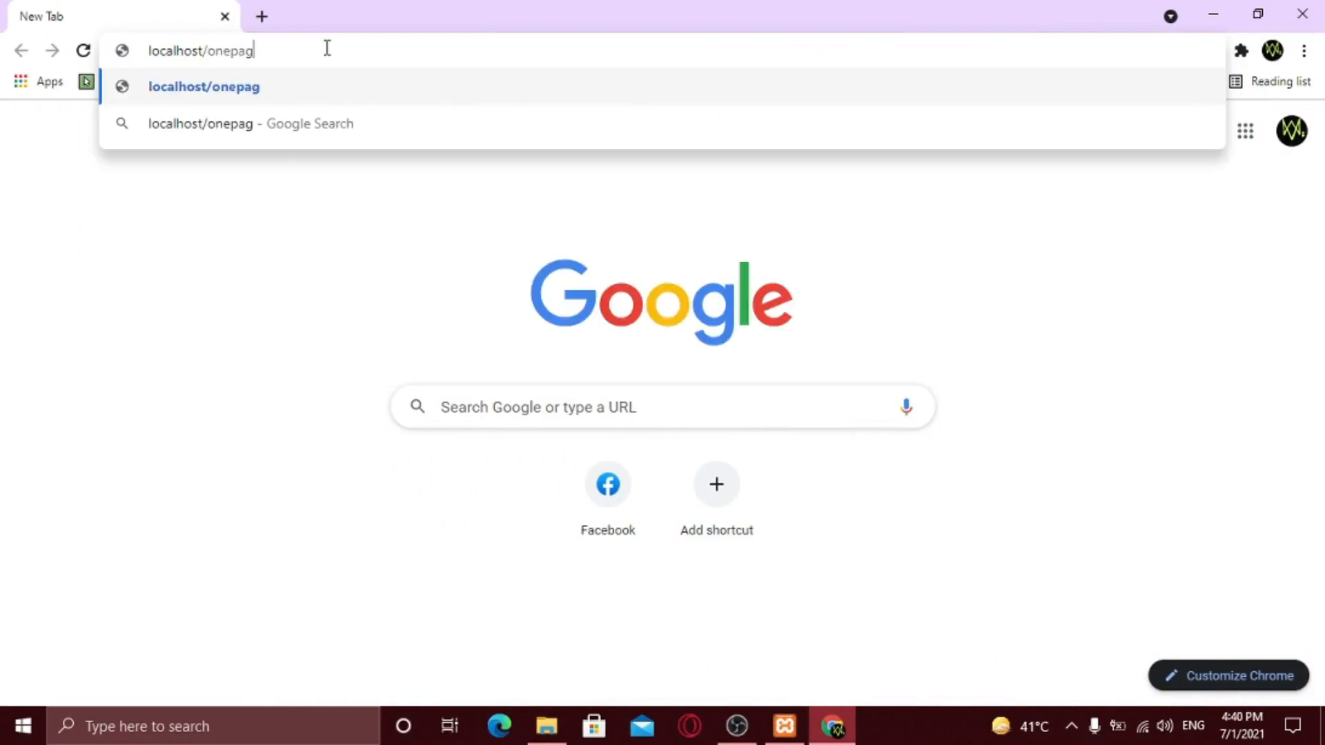
pyautogui.write('esite')
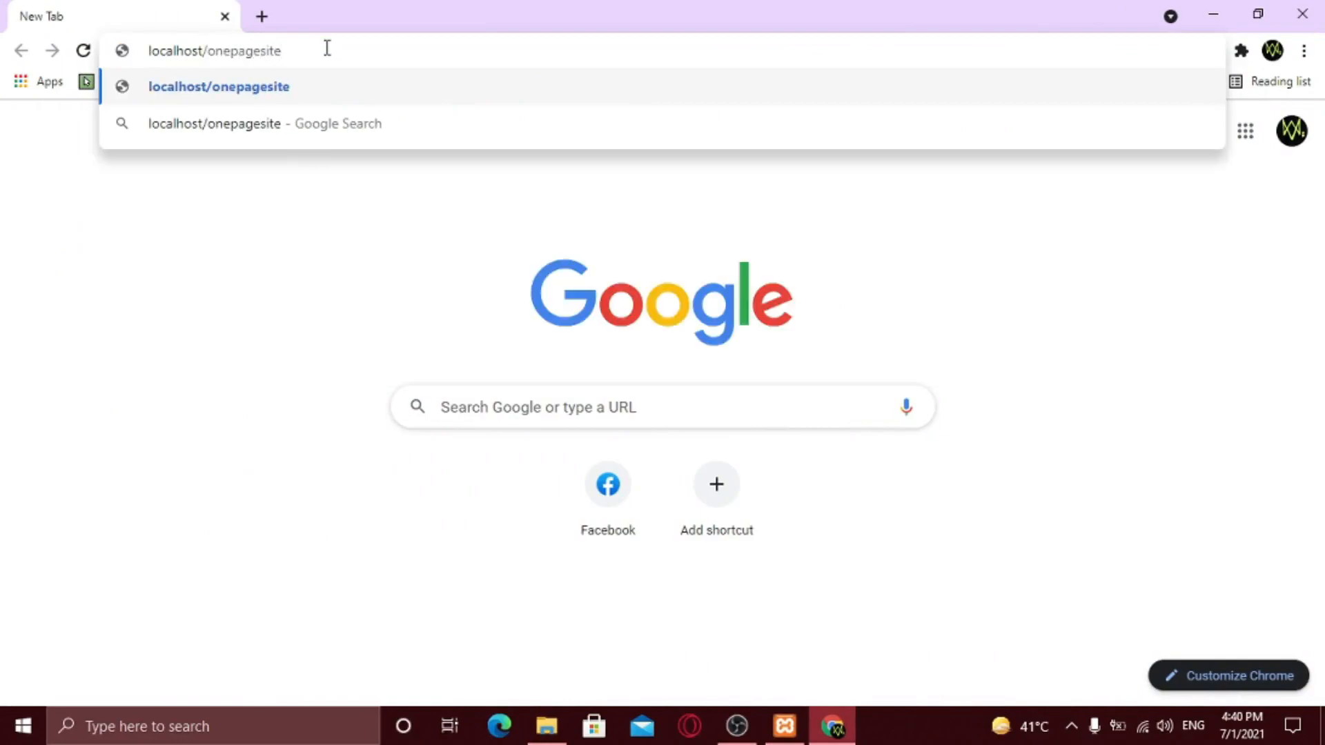
pyautogui.press('Return')
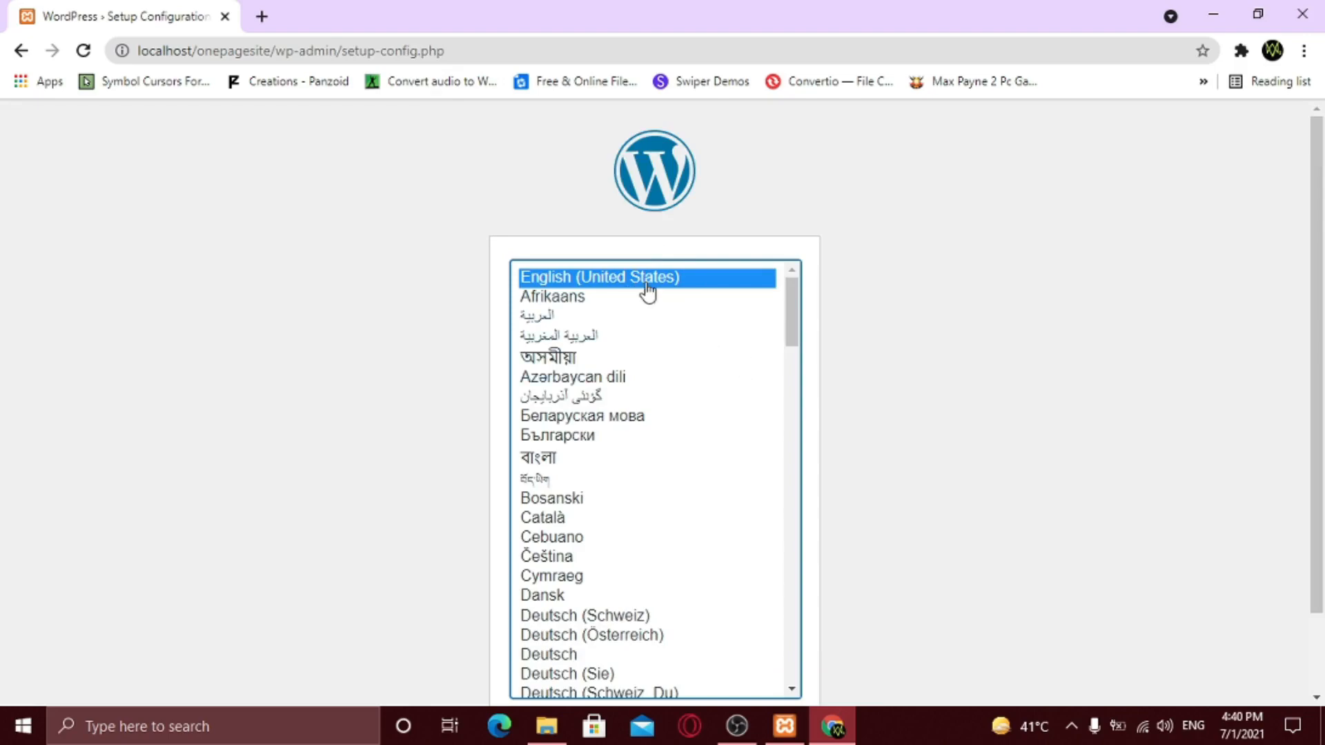
pyautogui.scroll(-2, 908, 483)
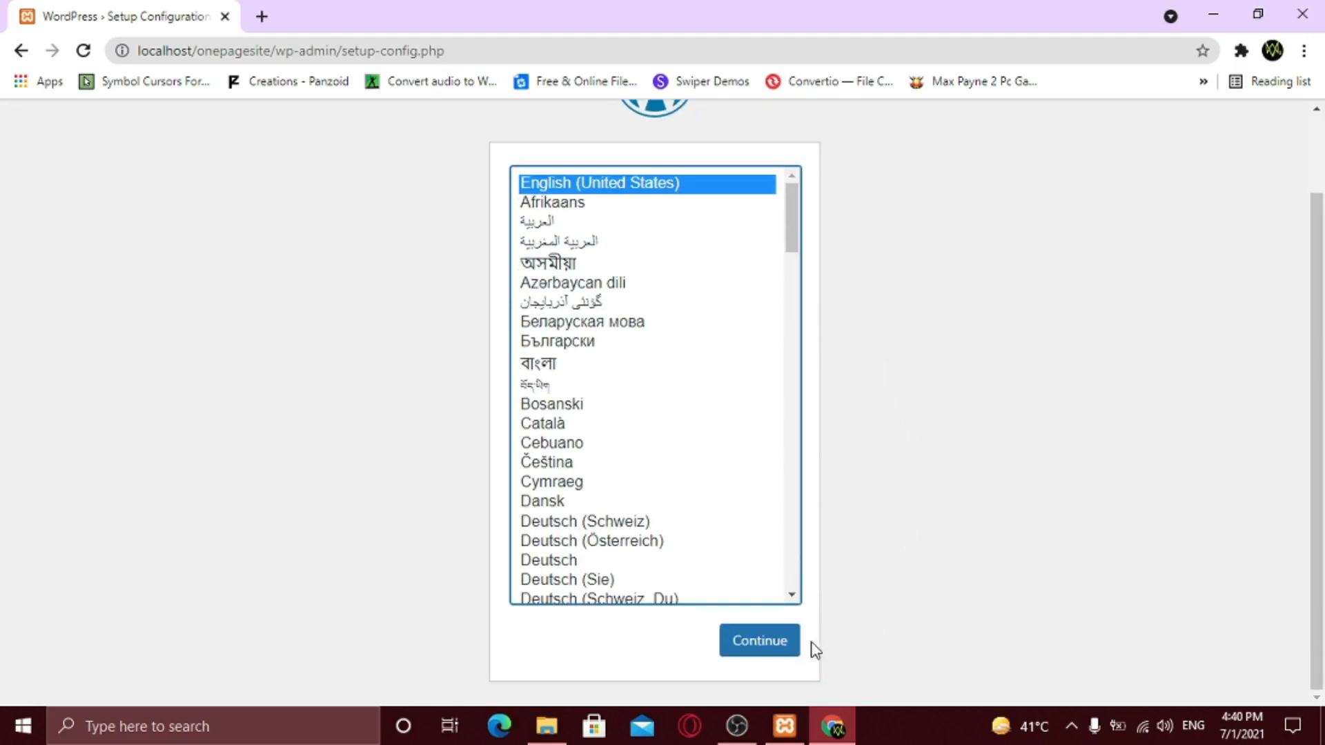
pyautogui.click(748, 654)
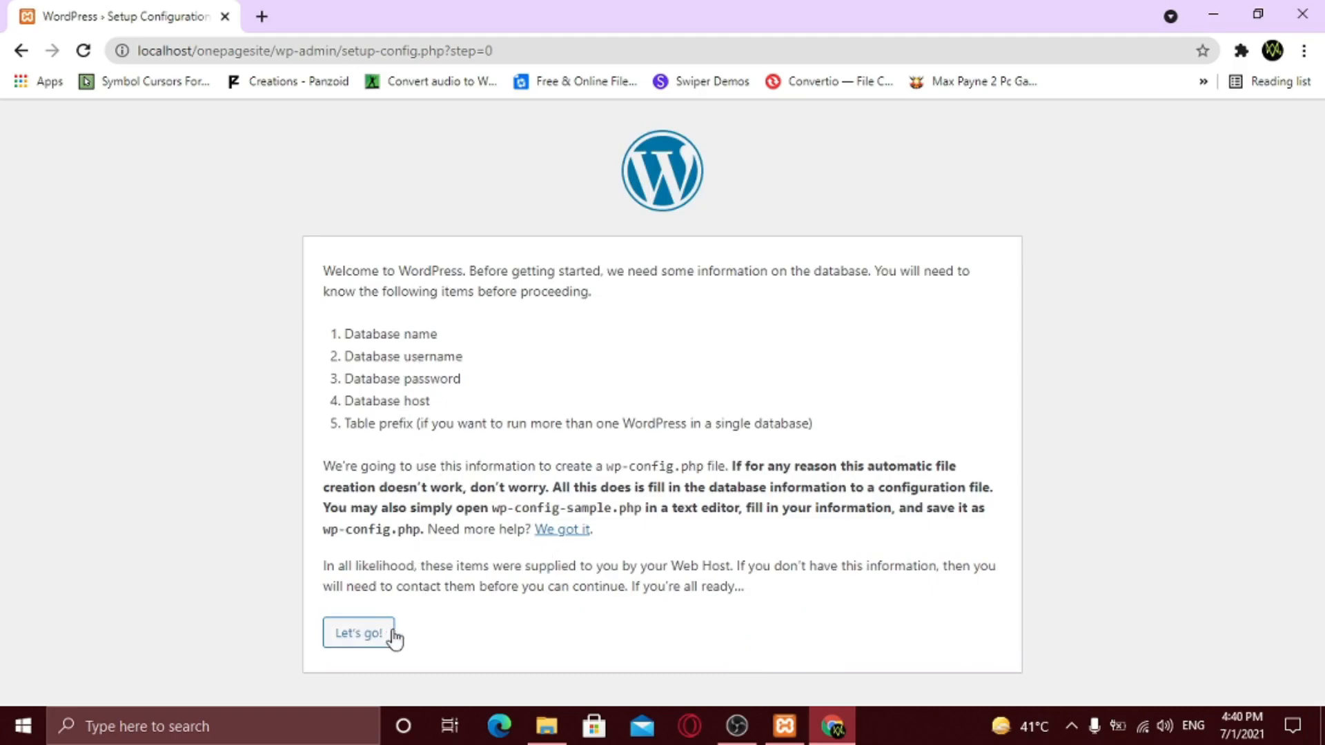
# - Submit database name database-test, username root and a blank password to the setup
pyautogui.click(346, 647)
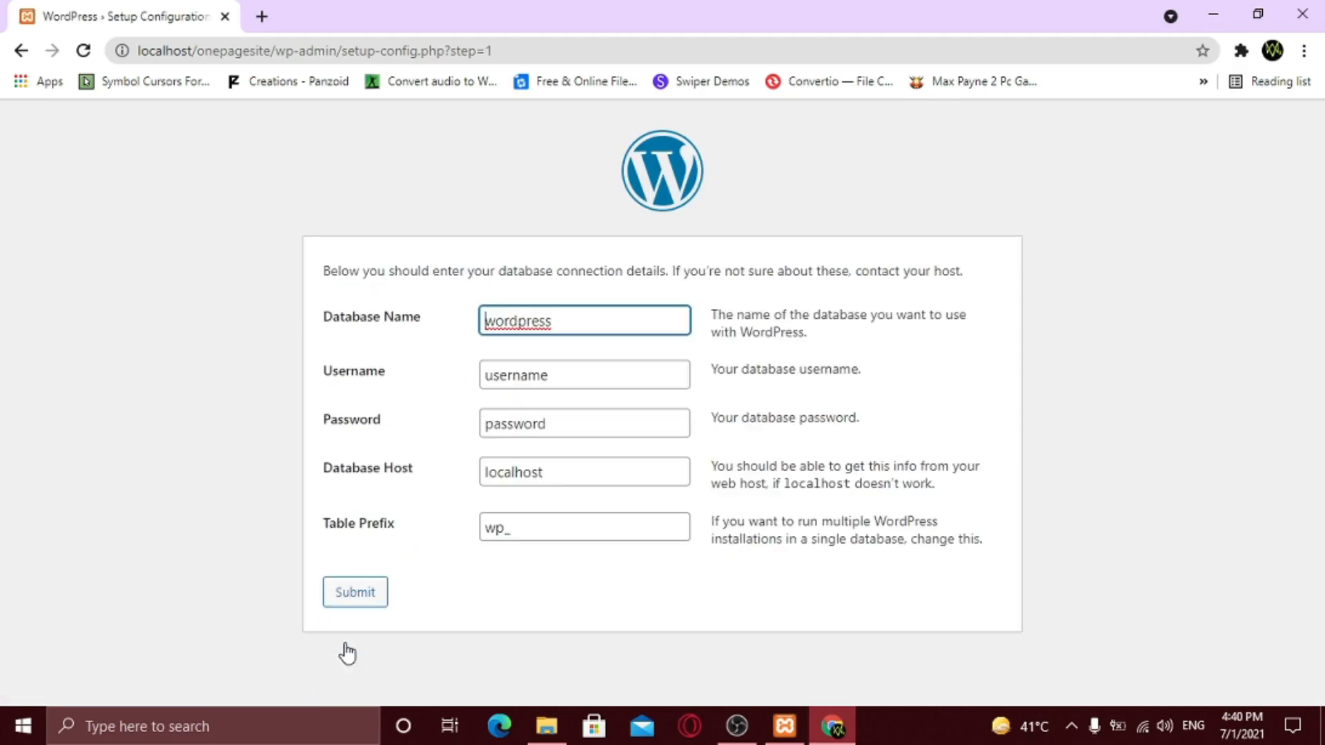
pyautogui.moveTo(563, 323); pyautogui.dragTo(484, 323)
pyautogui.press('BackSpace')
pyautogui.write('database-test')
pyautogui.click(544, 377)
pyautogui.moveTo(545, 376); pyautogui.dragTo(453, 387)
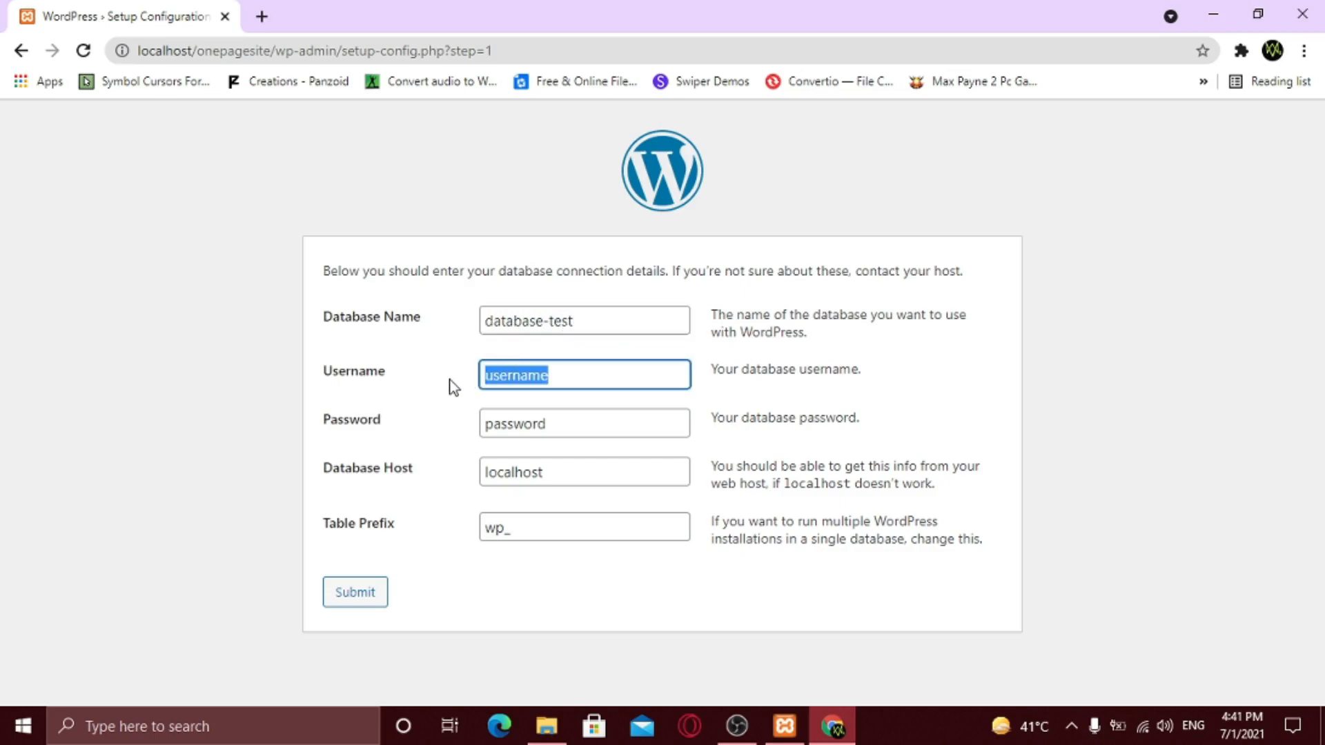
pyautogui.write('root')
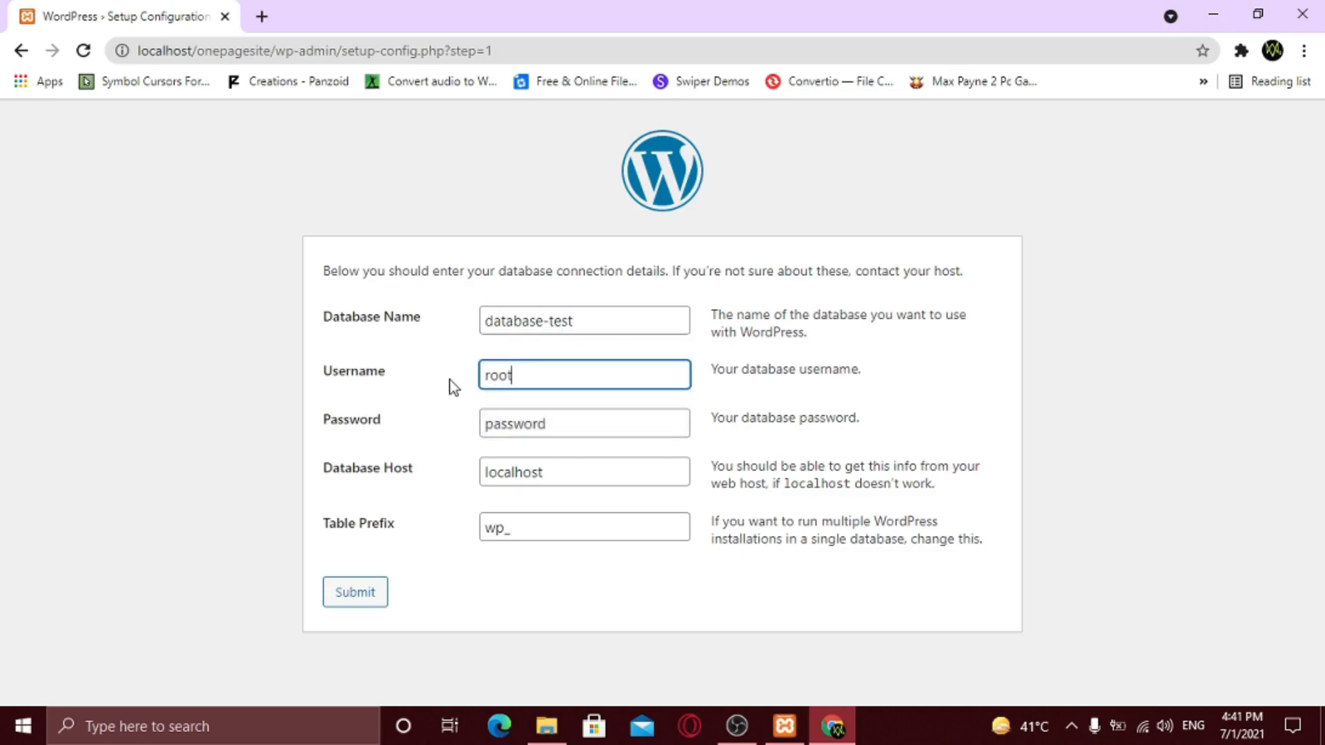
pyautogui.moveTo(619, 411); pyautogui.dragTo(450, 443)
pyautogui.press('BackSpace')
pyautogui.click(439, 442)
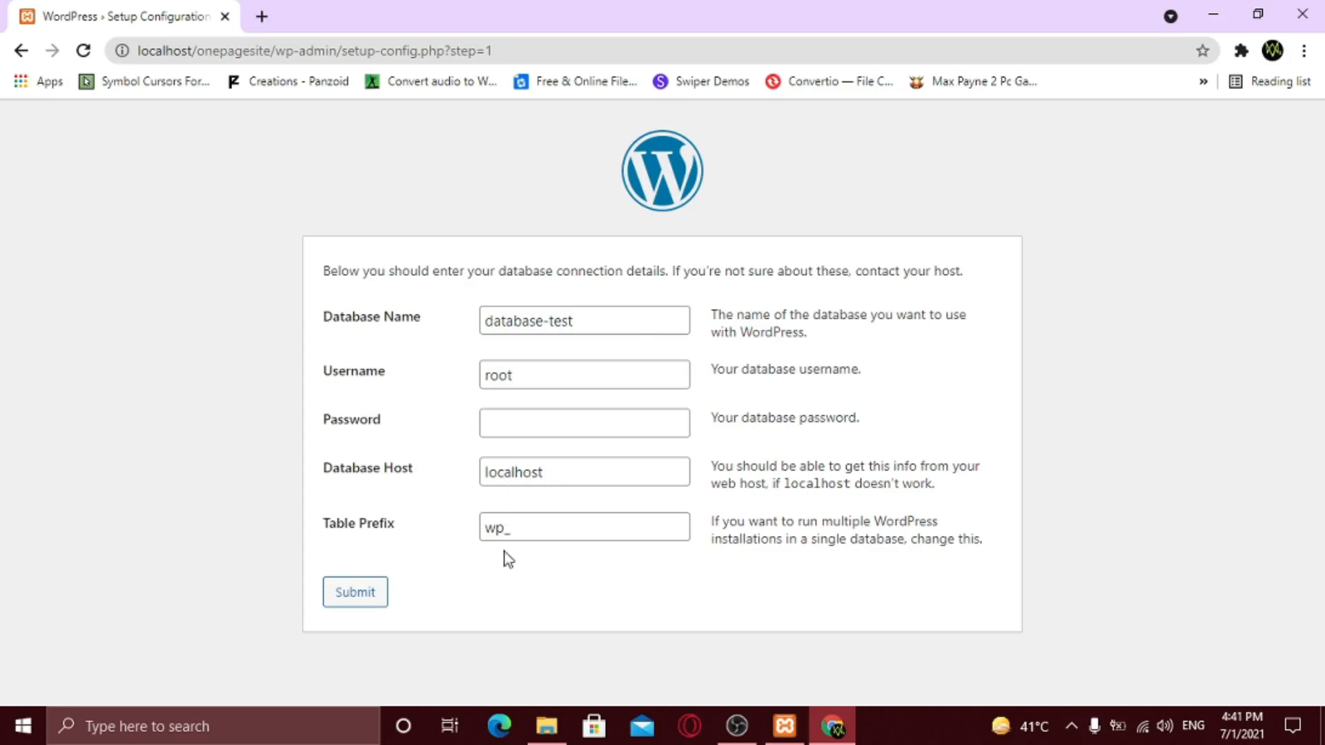
pyautogui.click(356, 594)
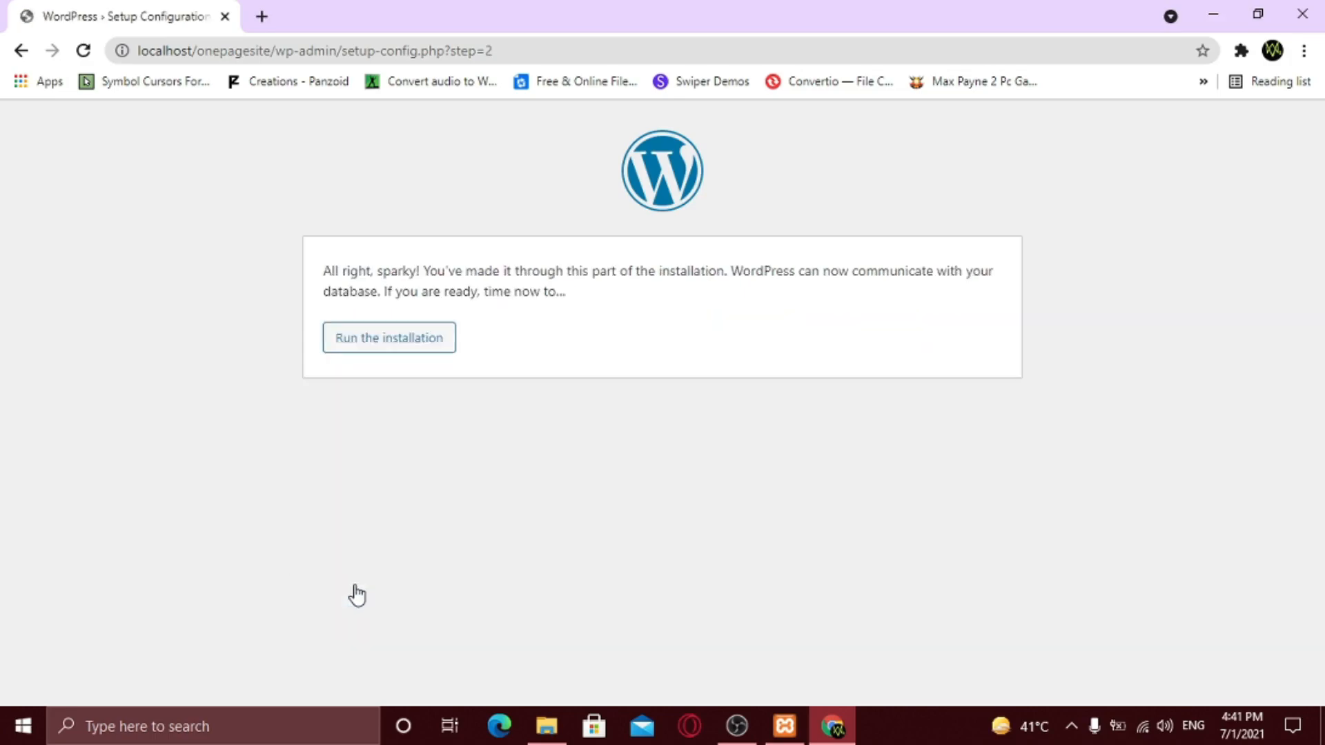
# - Run the installation and enter site title 'My Site' with admin username 'admin'
pyautogui.click(389, 343)
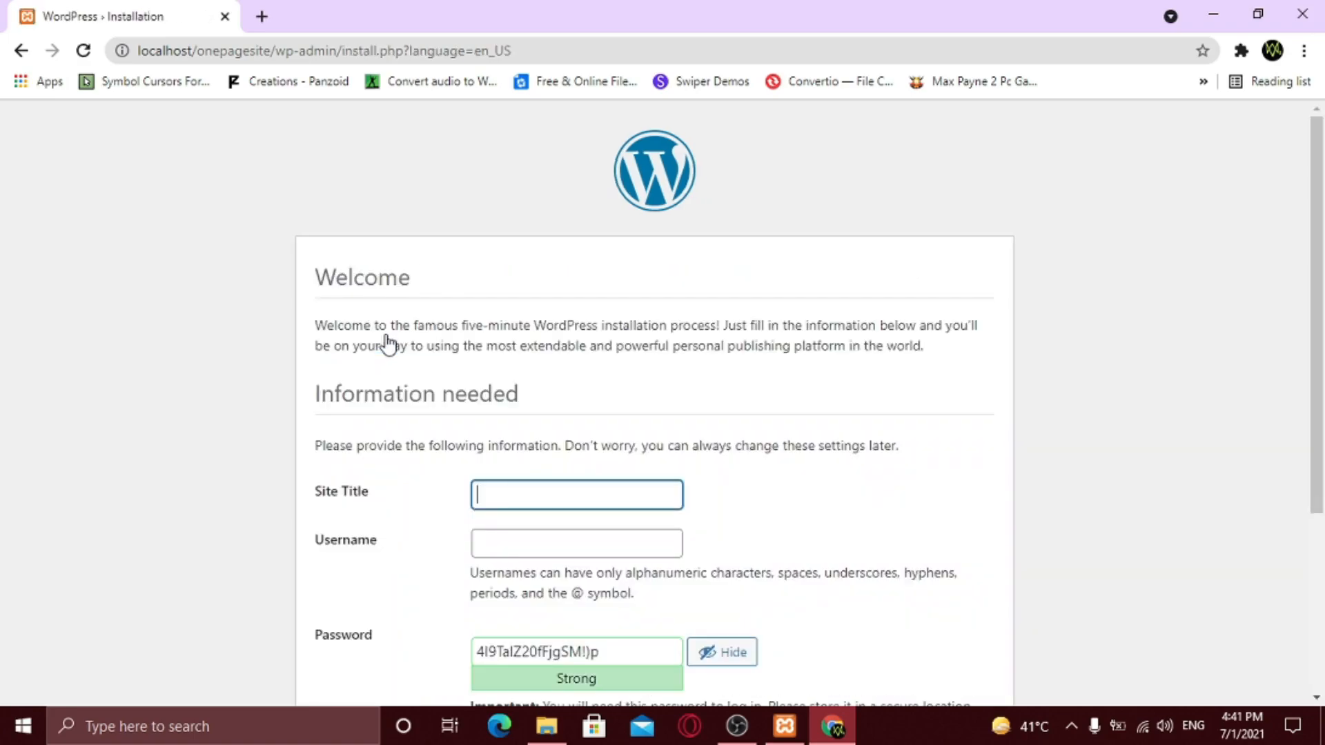
pyautogui.scroll(-3, 621, 400)
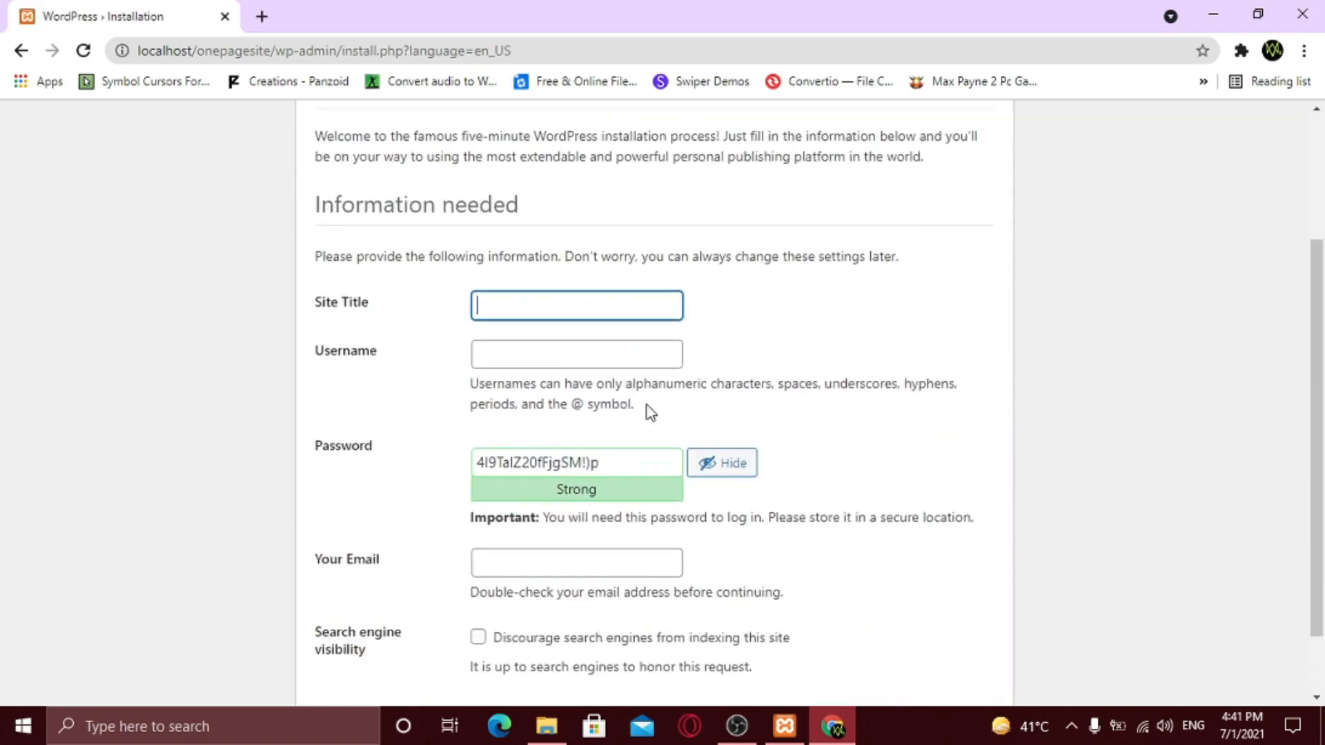
pyautogui.click(529, 304)
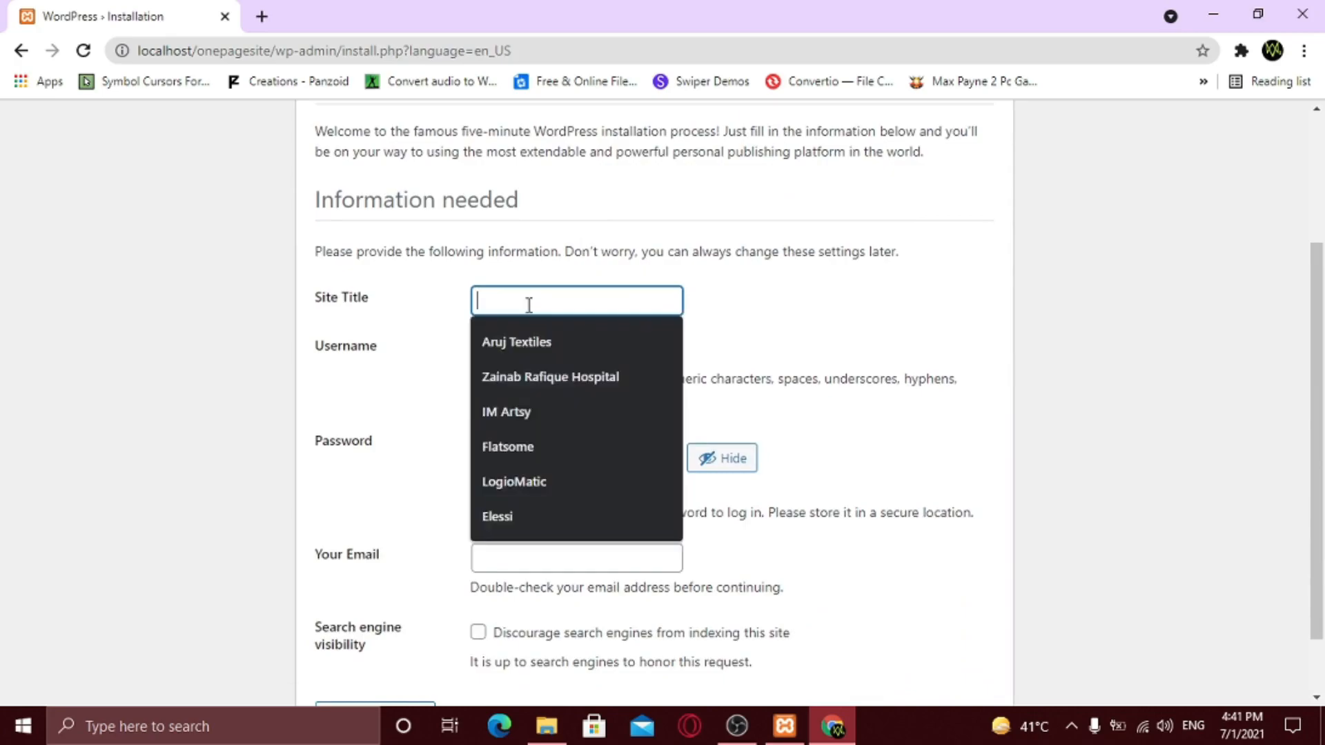
pyautogui.write('My Site')
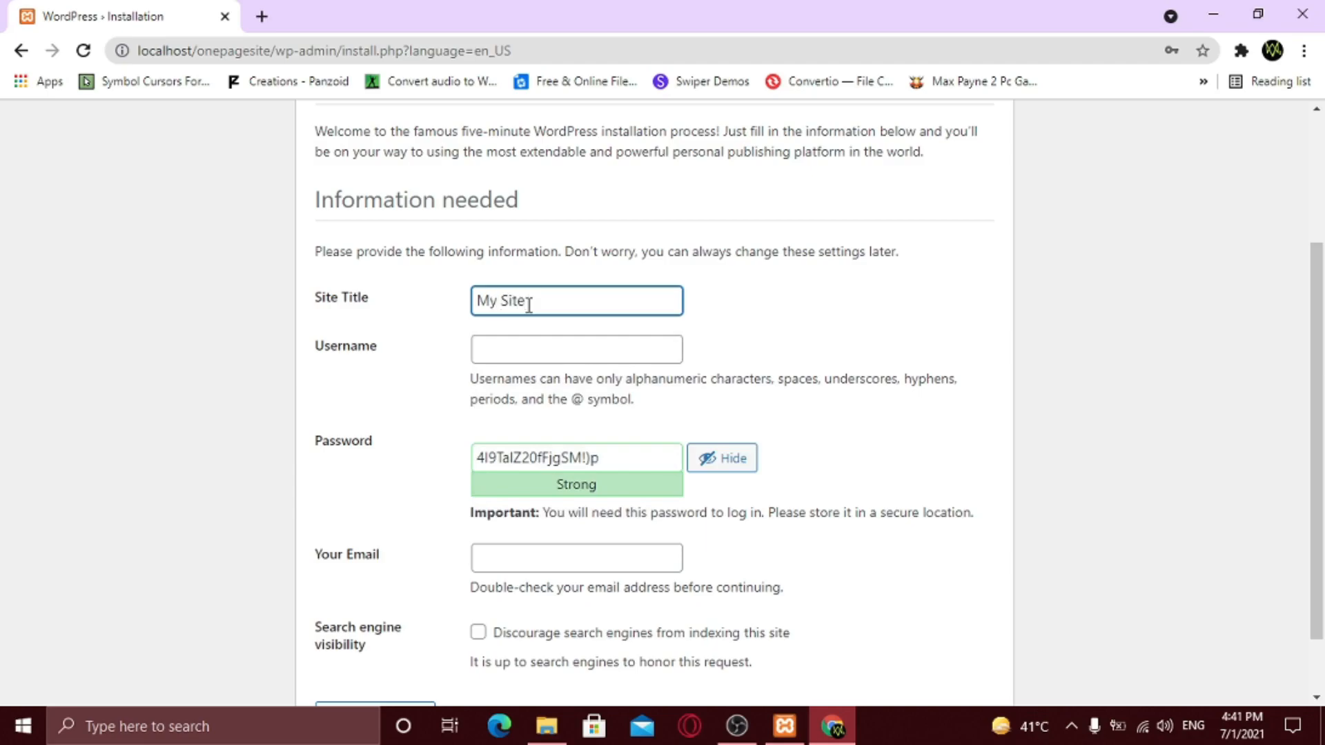
pyautogui.click(503, 351)
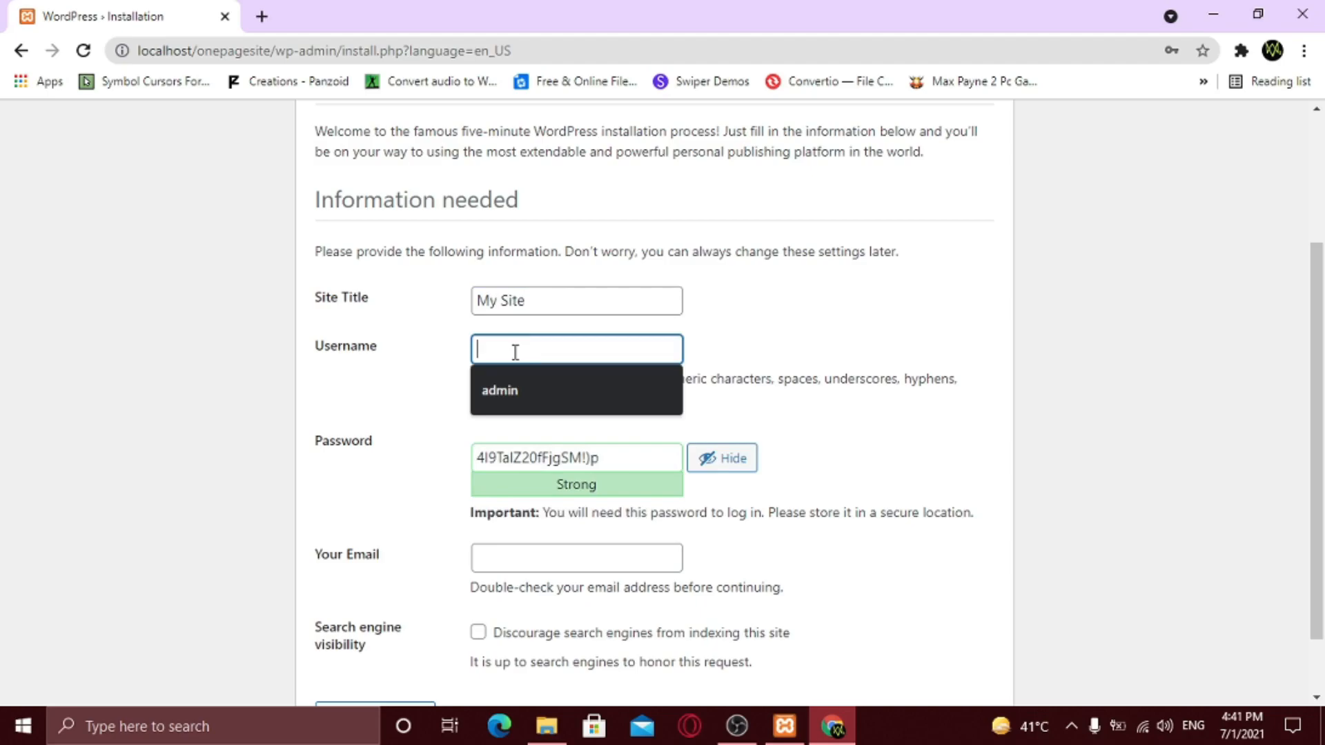
pyautogui.write('admin')
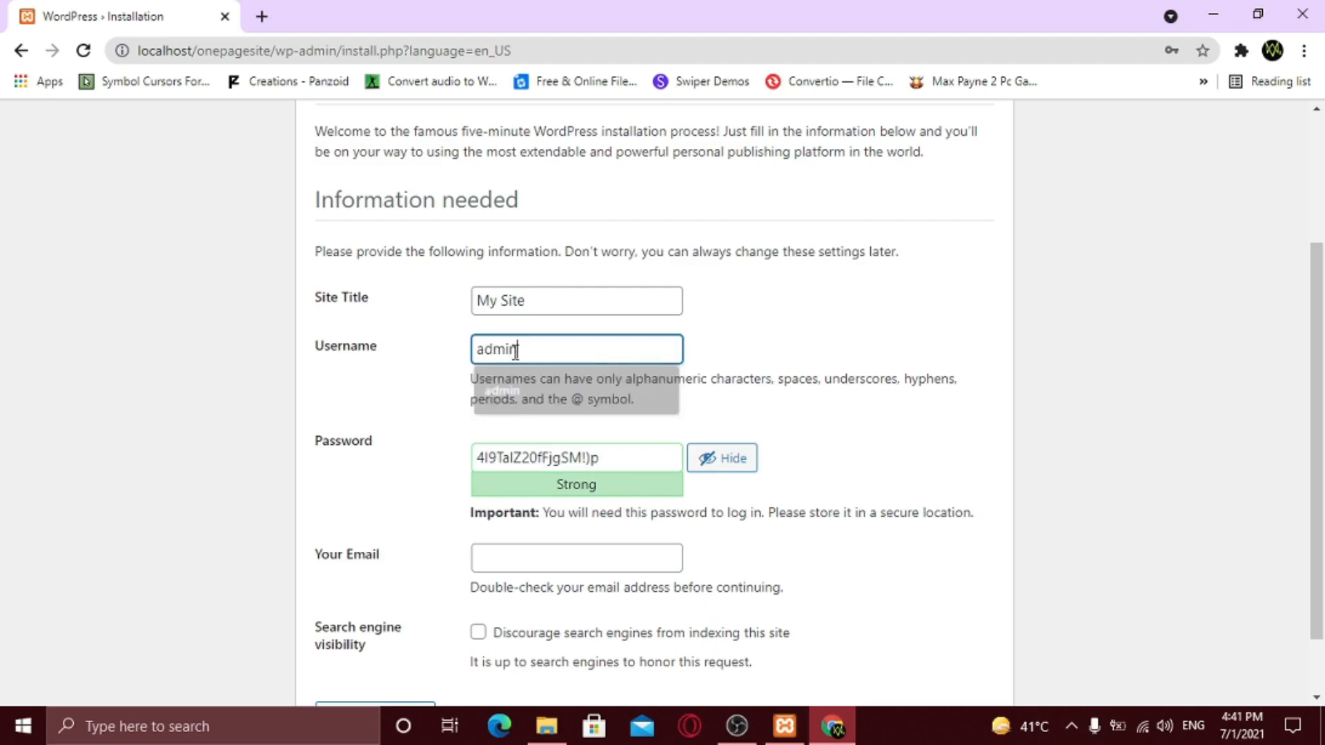
# - Replace the generated admin password with a short weak one and confirm its use
pyautogui.moveTo(624, 458); pyautogui.dragTo(477, 464)
pyautogui.press('BackSpace')
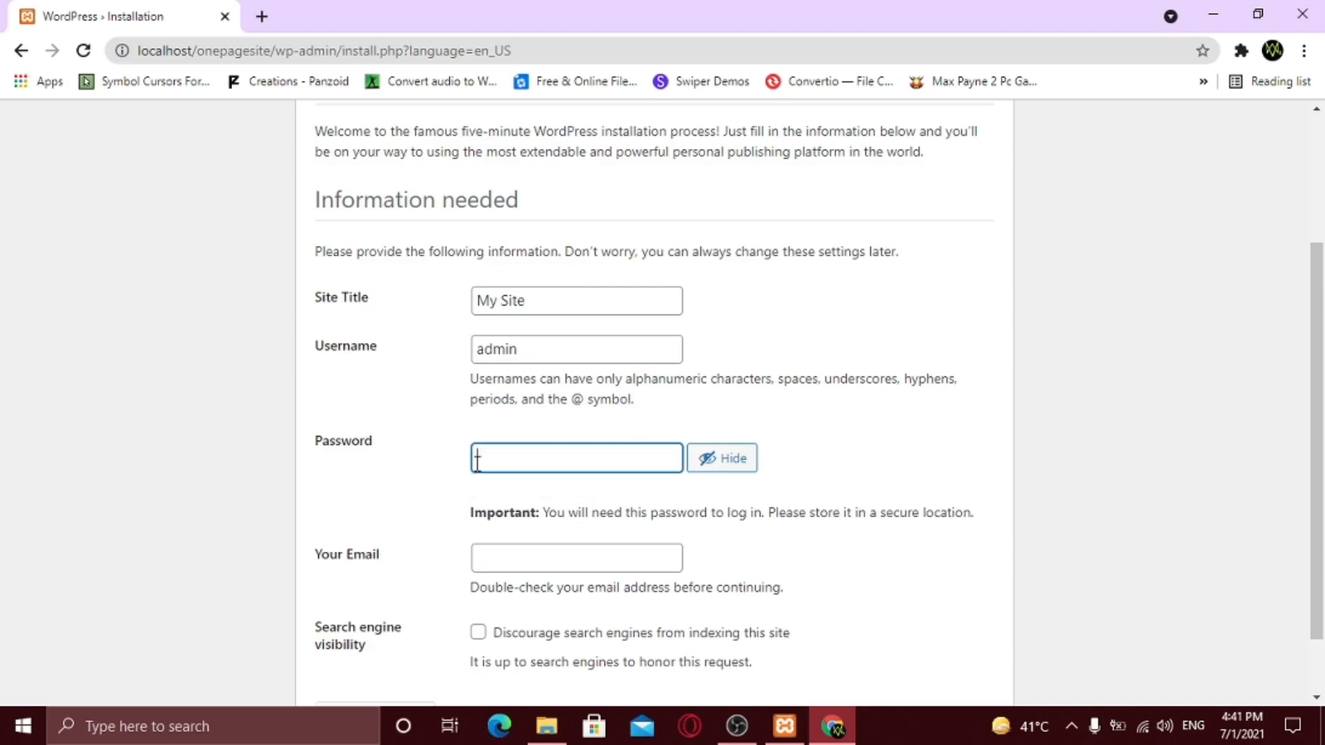
pyautogui.write('admin')
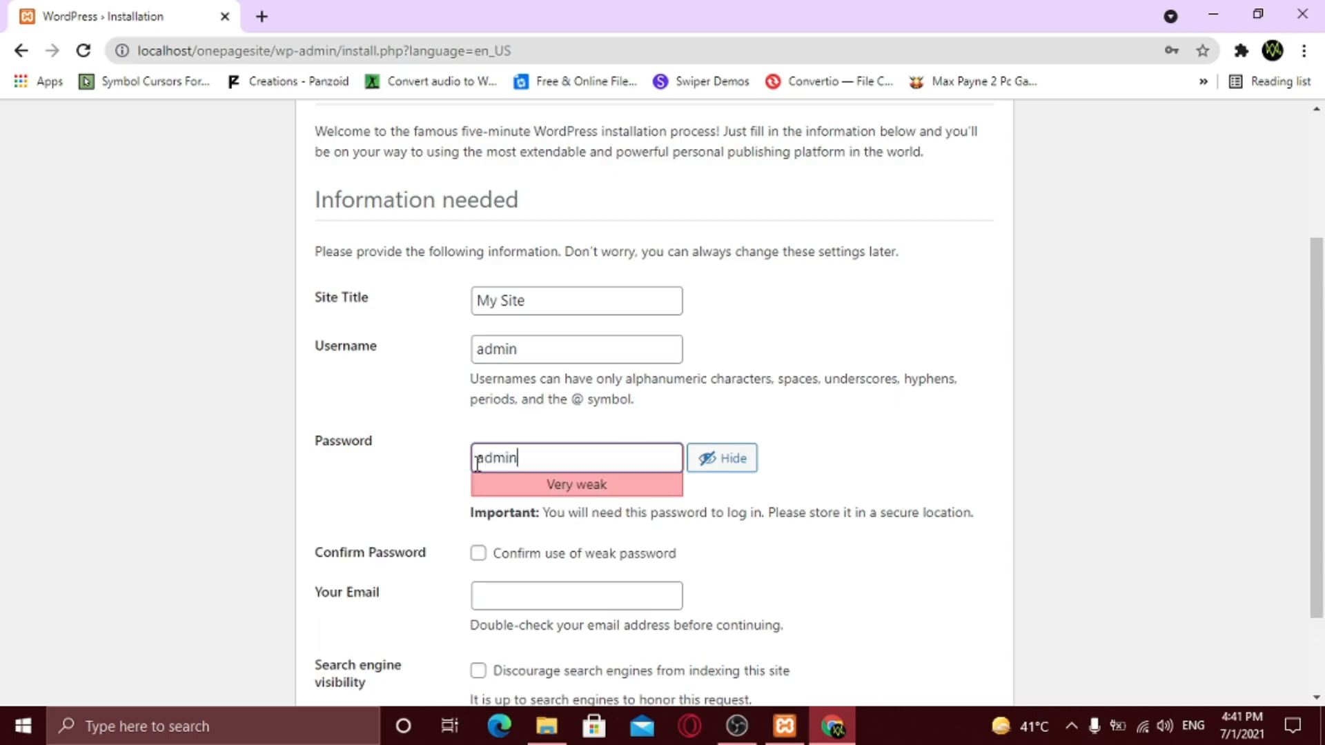
pyautogui.click(418, 467)
pyautogui.scroll(-1, 534, 490)
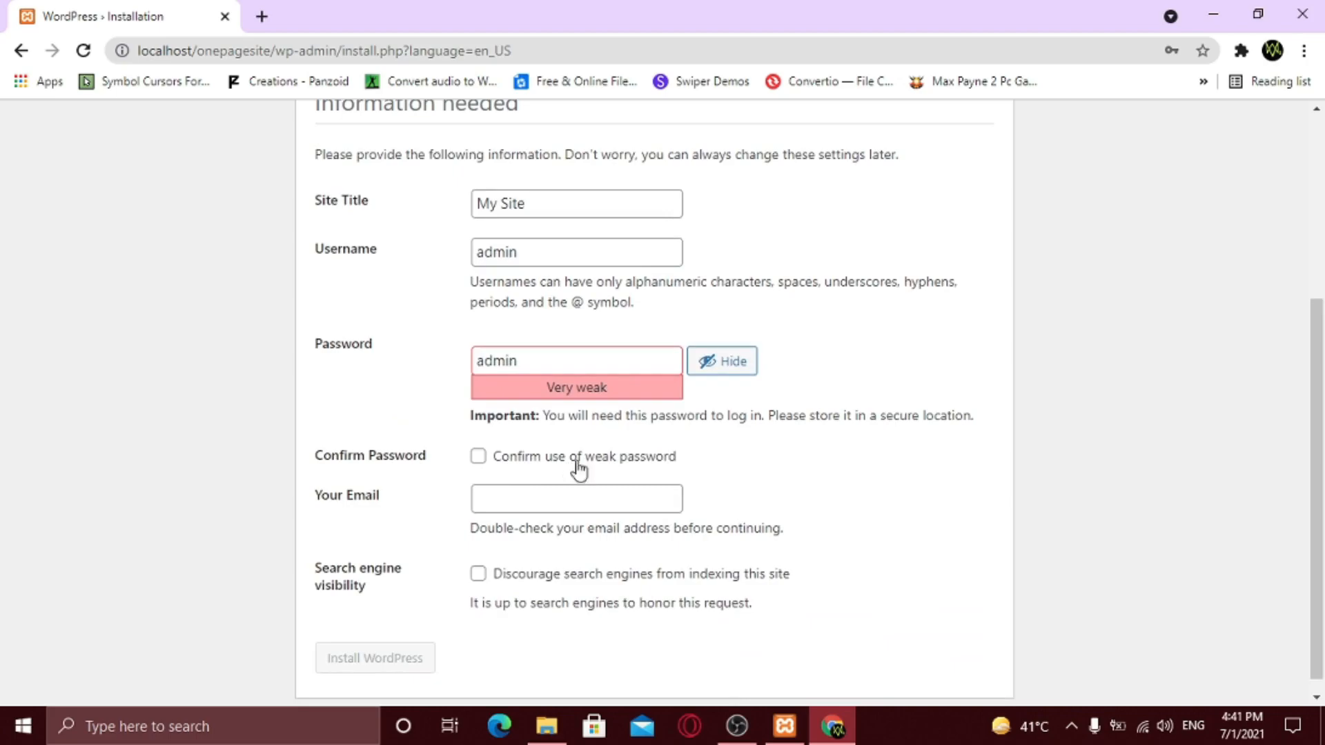
pyautogui.click(478, 458)
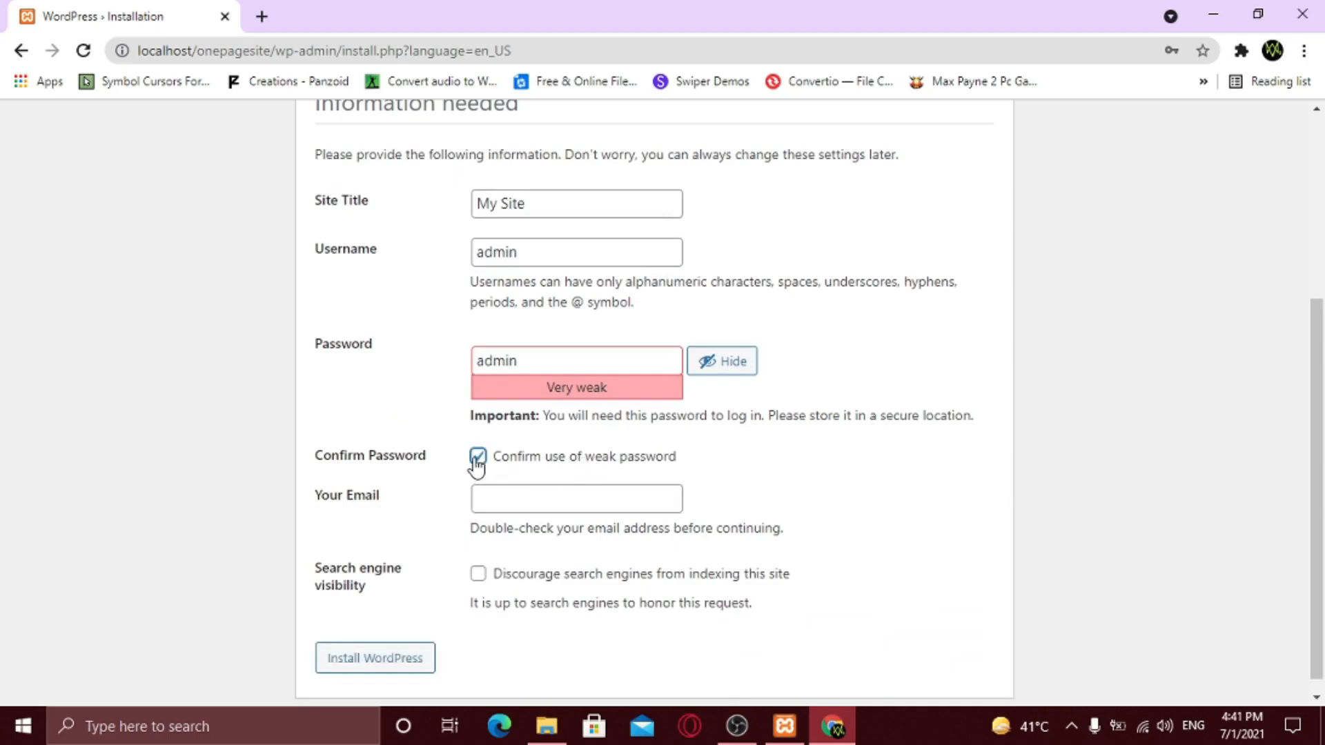
# - Fill in the saved e-mail address and start the WordPress installation
pyautogui.scroll(-1, 483, 476)
pyautogui.click(502, 465)
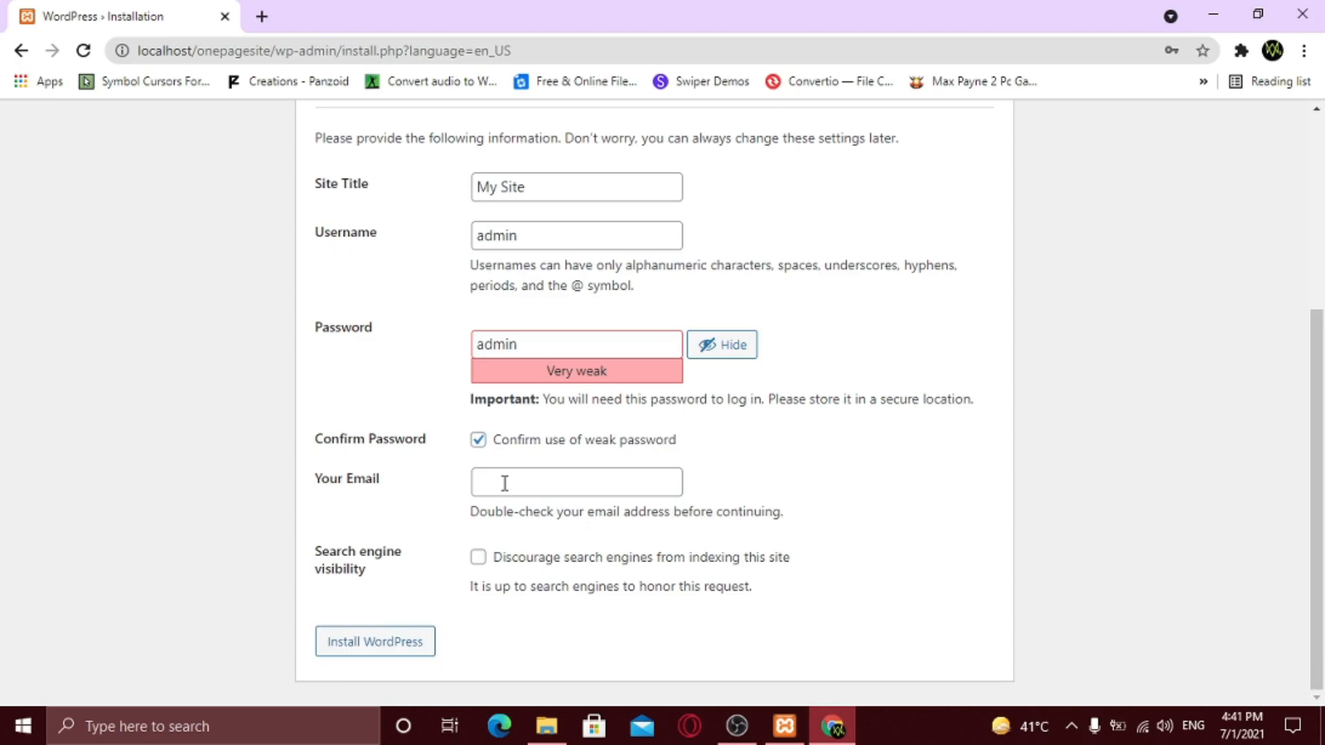
pyautogui.click(505, 484)
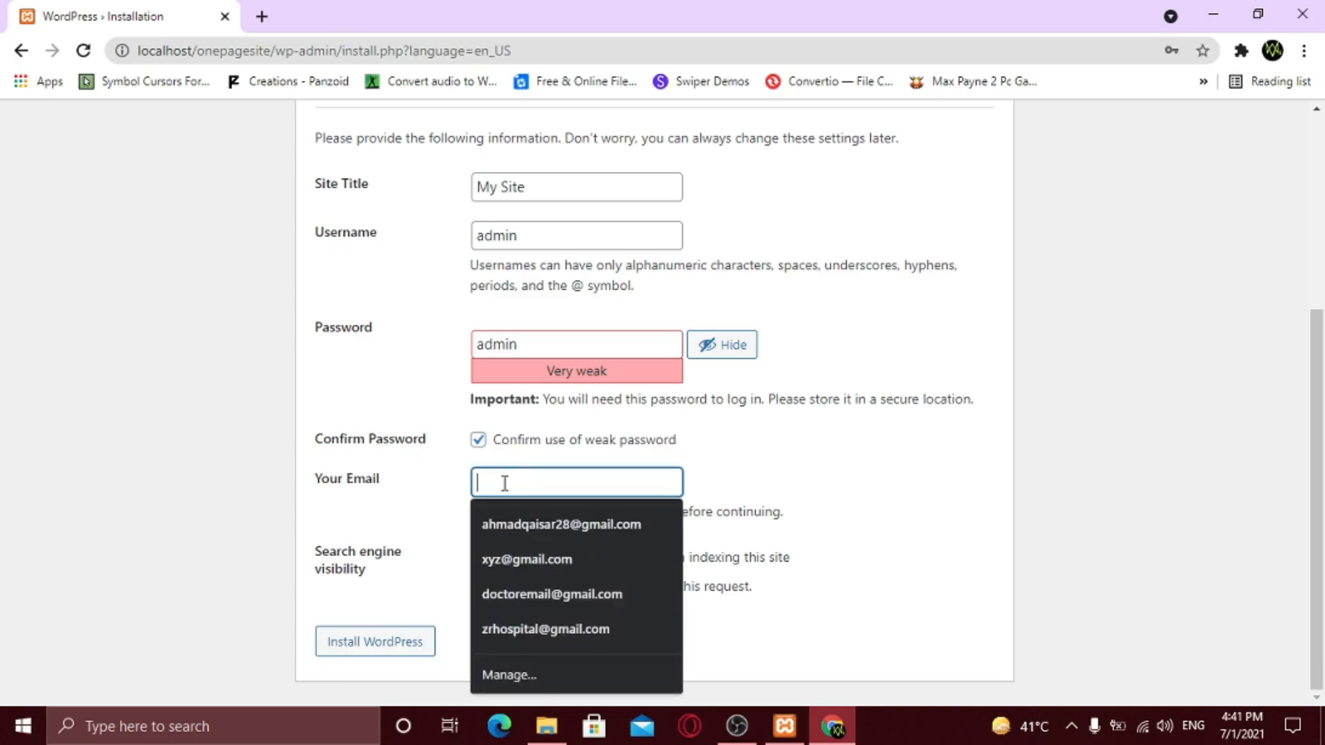
pyautogui.click(533, 527)
pyautogui.click(384, 643)
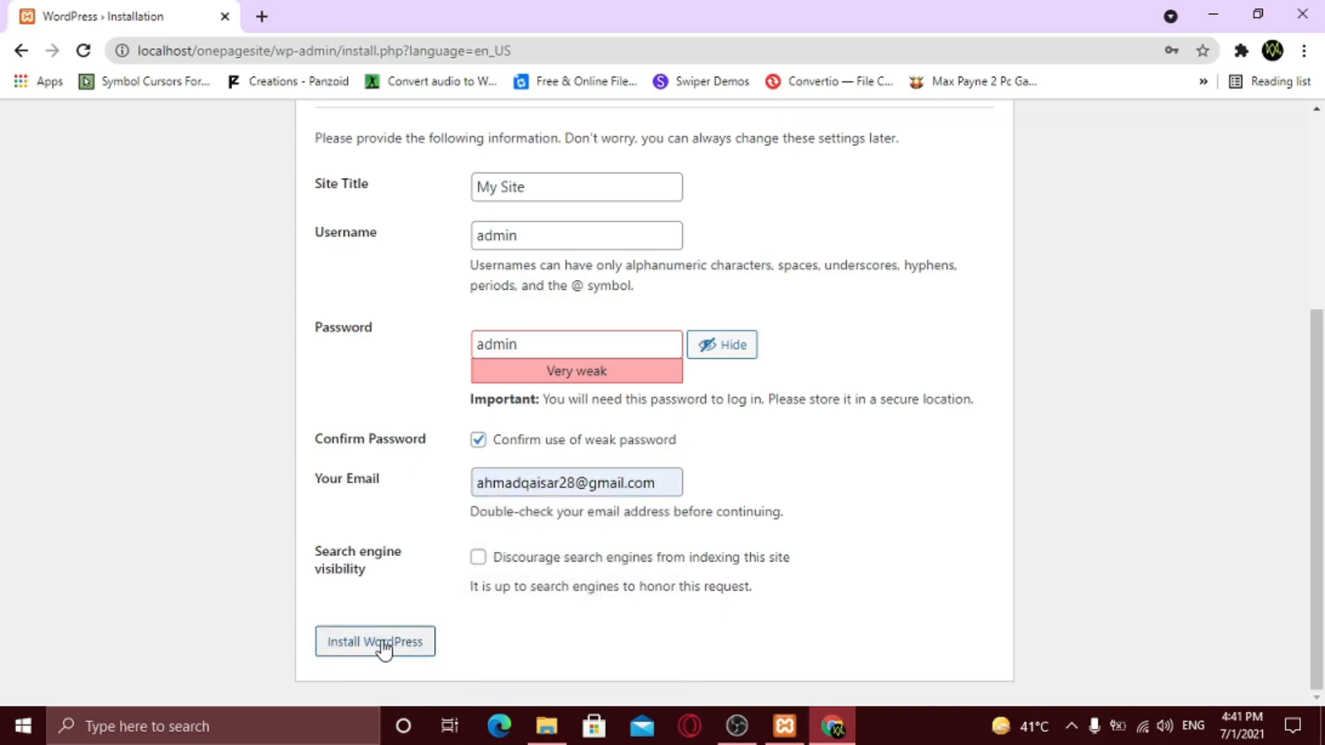
pyautogui.click(383, 643)
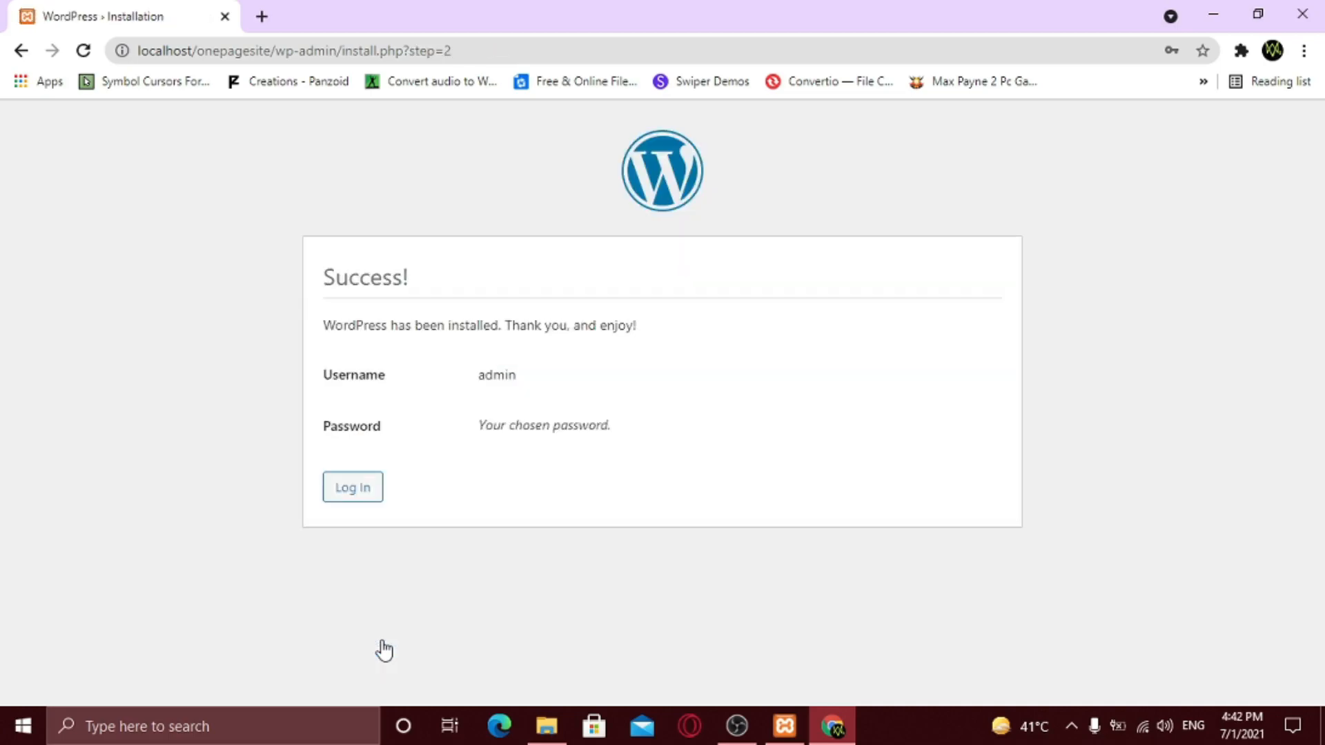
# - Continue from the Success screen to the WordPress login page
pyautogui.click(353, 488)
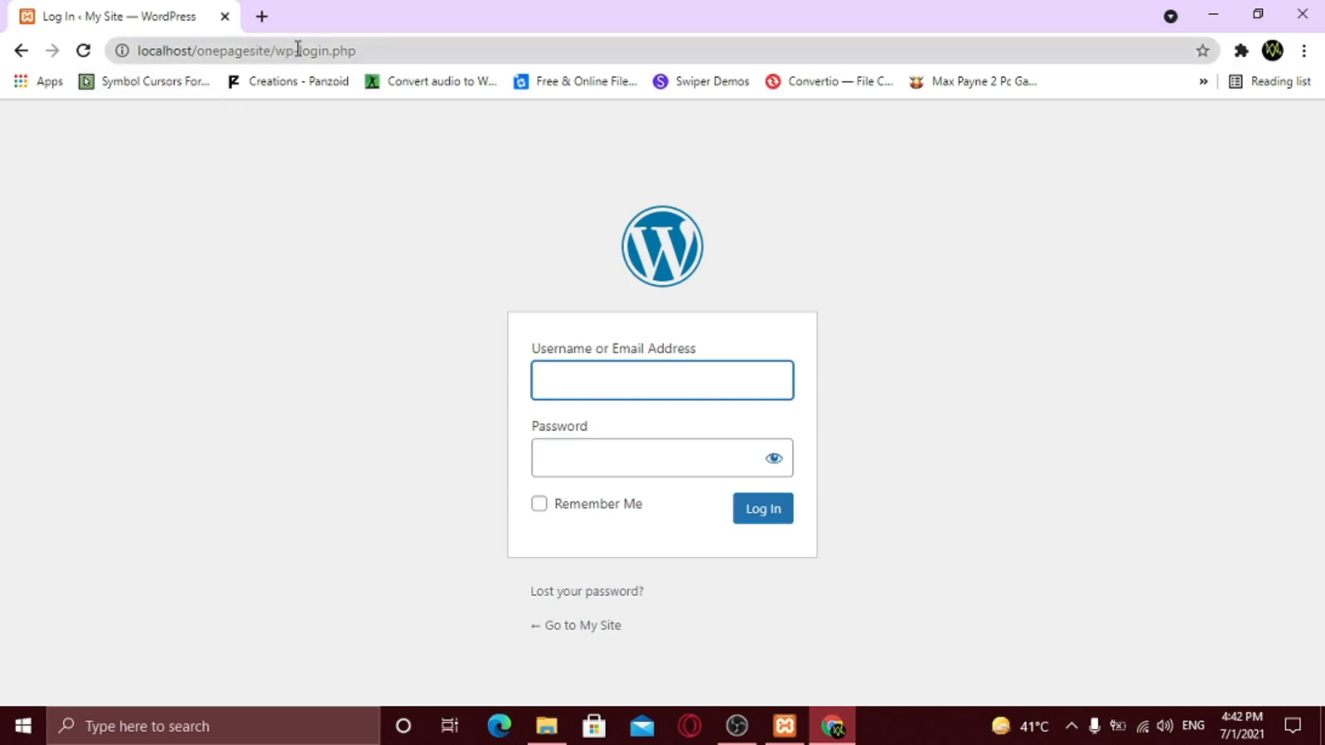
# - Go to localhost/onepagesite/wp-admin and log in as admin with the site password
pyautogui.moveTo(298, 49); pyautogui.dragTo(384, 52)
pyautogui.write('admin')
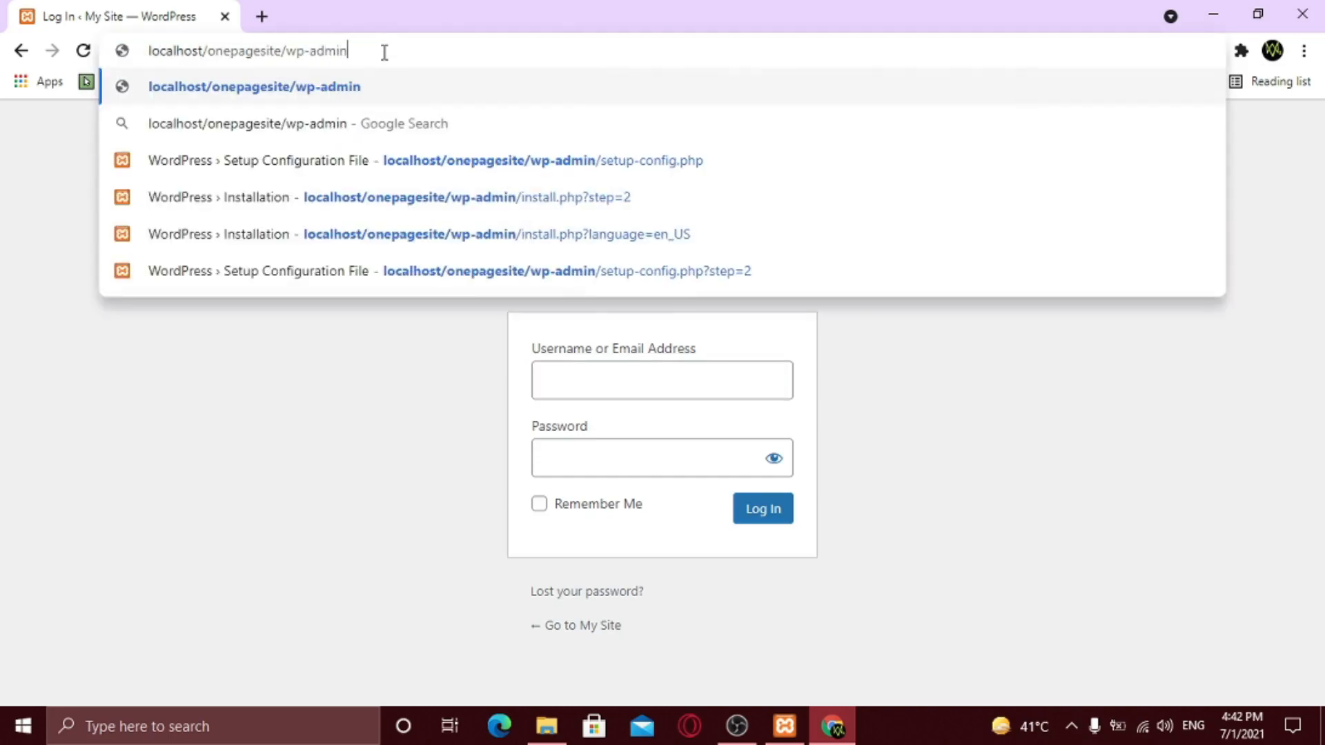
pyautogui.press('Return')
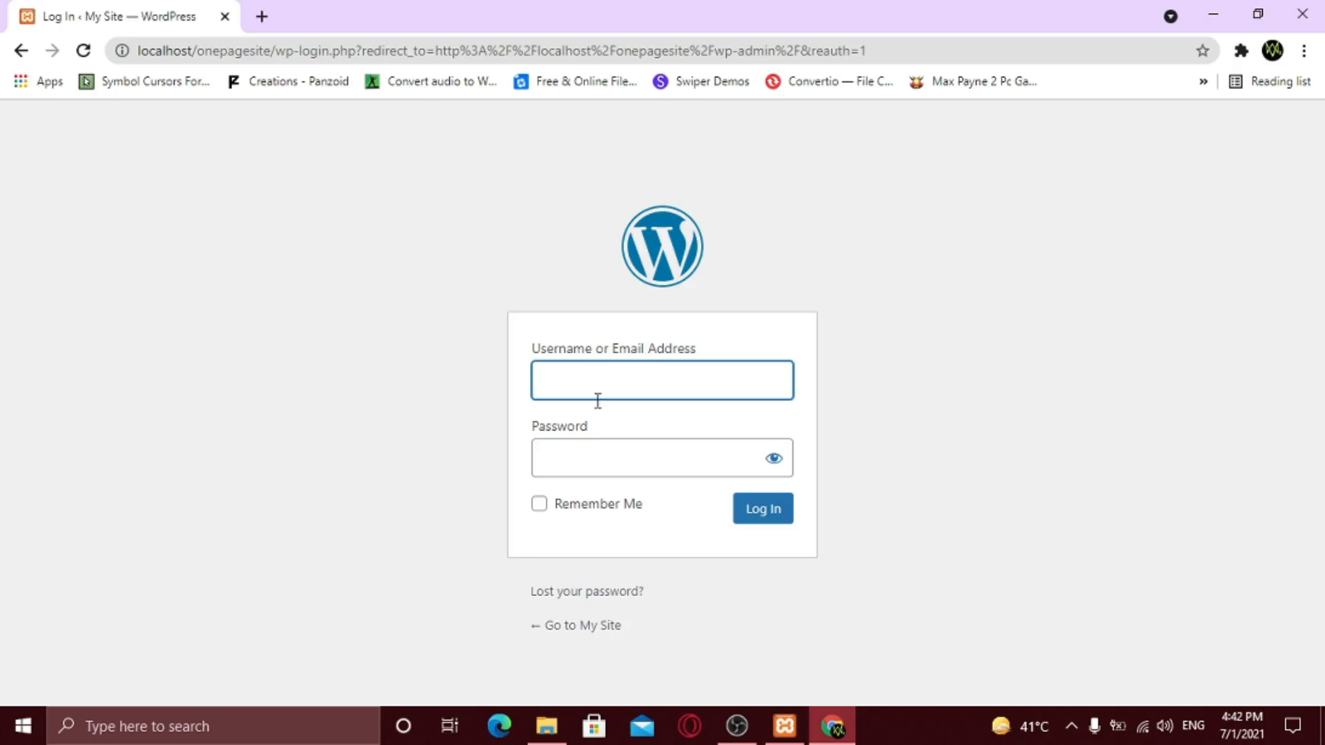
pyautogui.write('admin')
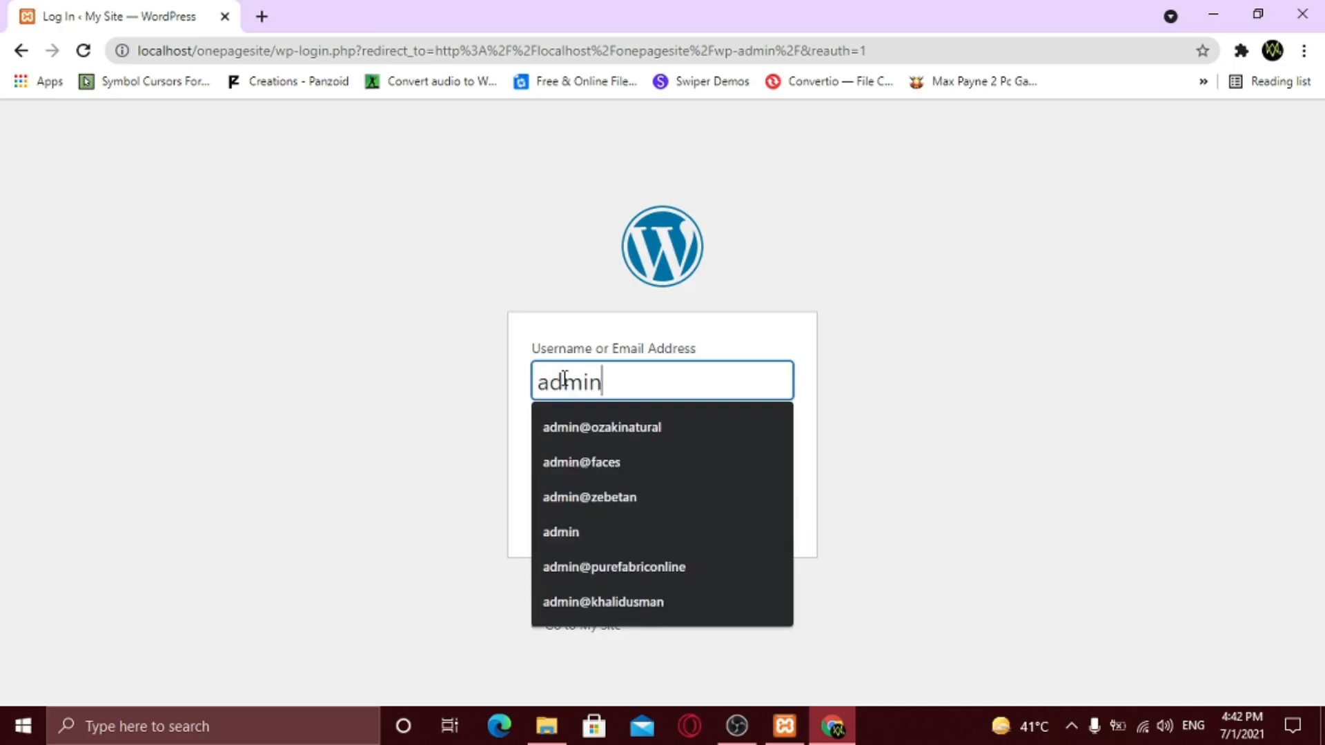
pyautogui.press('Tab')
pyautogui.write('admin')
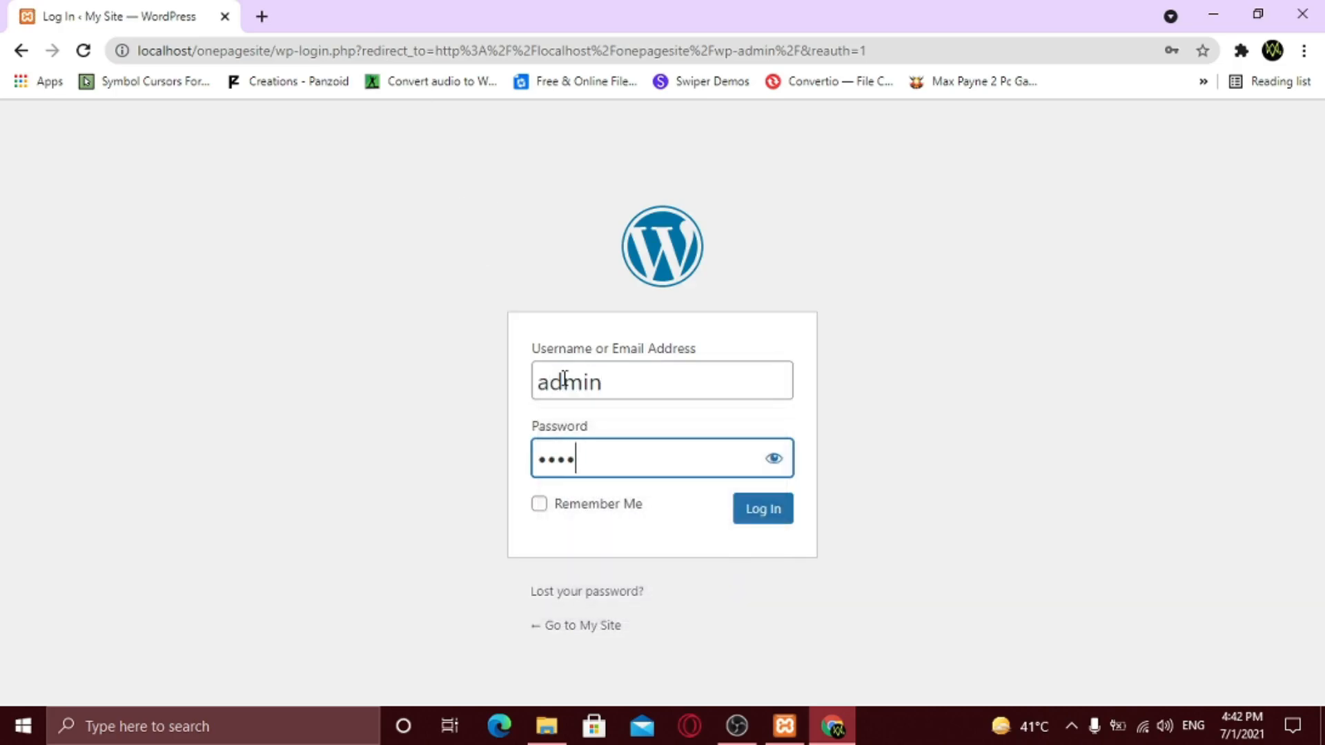
pyautogui.click(775, 459)
pyautogui.click(775, 459)
pyautogui.click(778, 525)
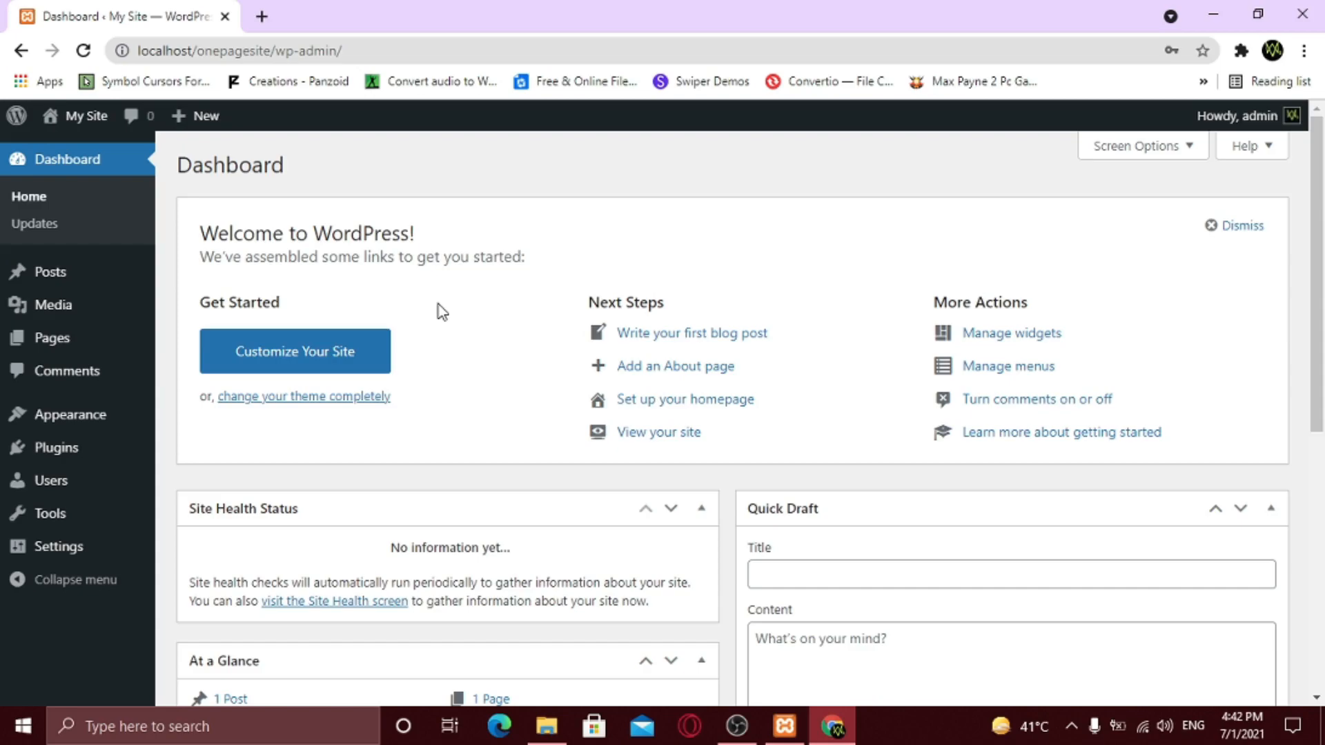
# - Open My Site's front page in a new tab, look it over, and return to the Dashboard
pyautogui.moveTo(87, 123)
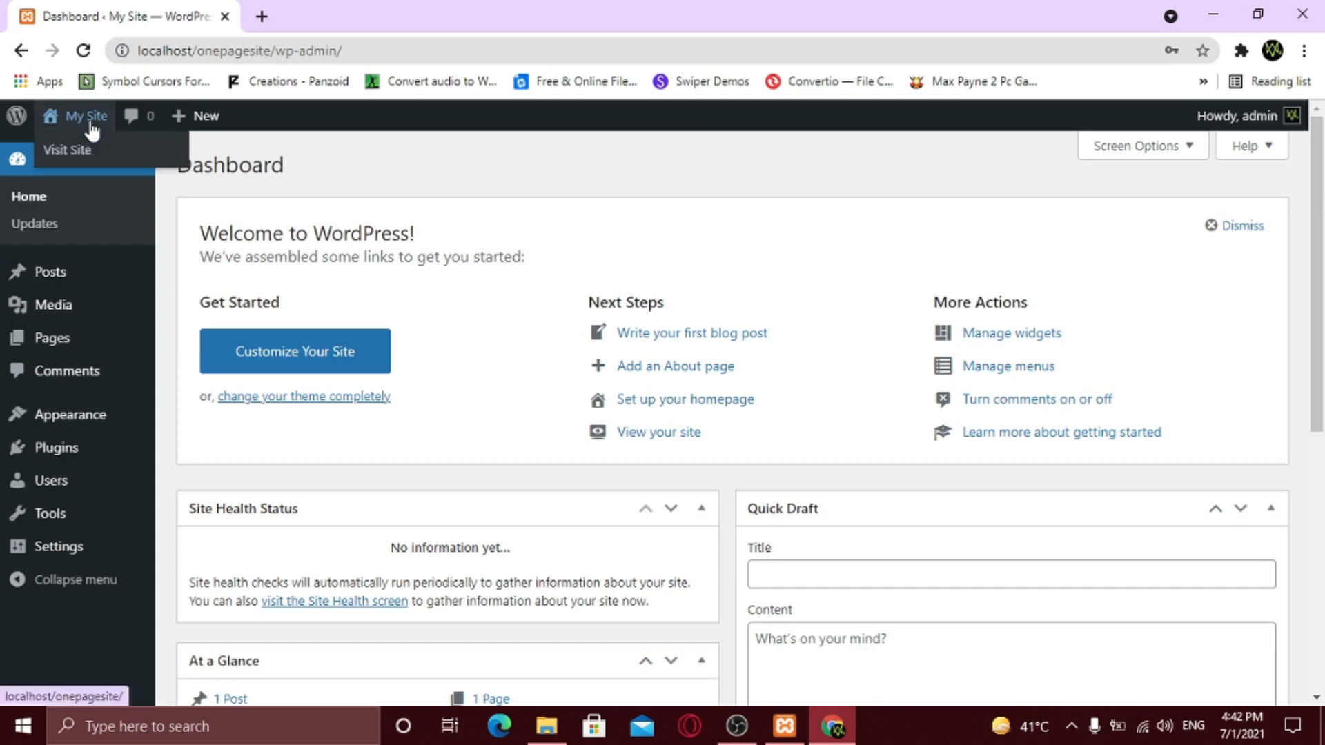
pyautogui.rightClick(67, 153)
pyautogui.middleClick(117, 165)
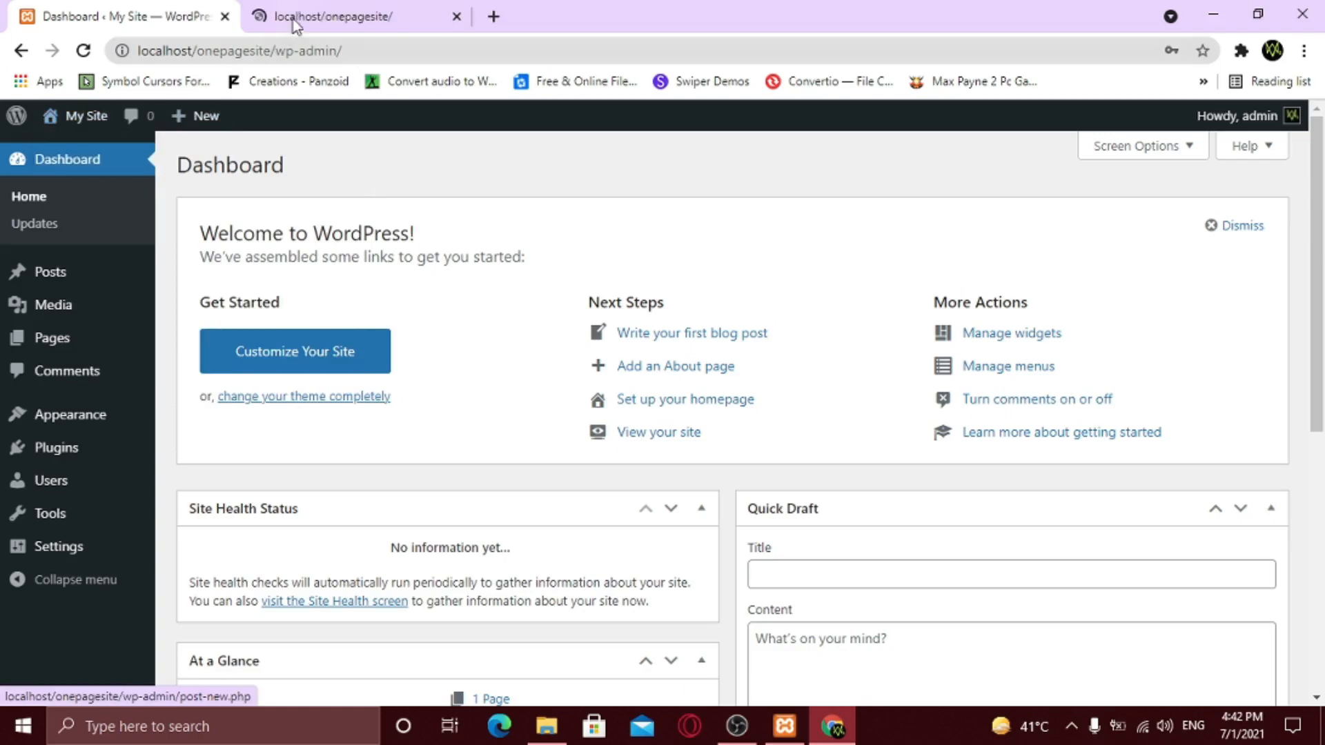
pyautogui.click(324, 16)
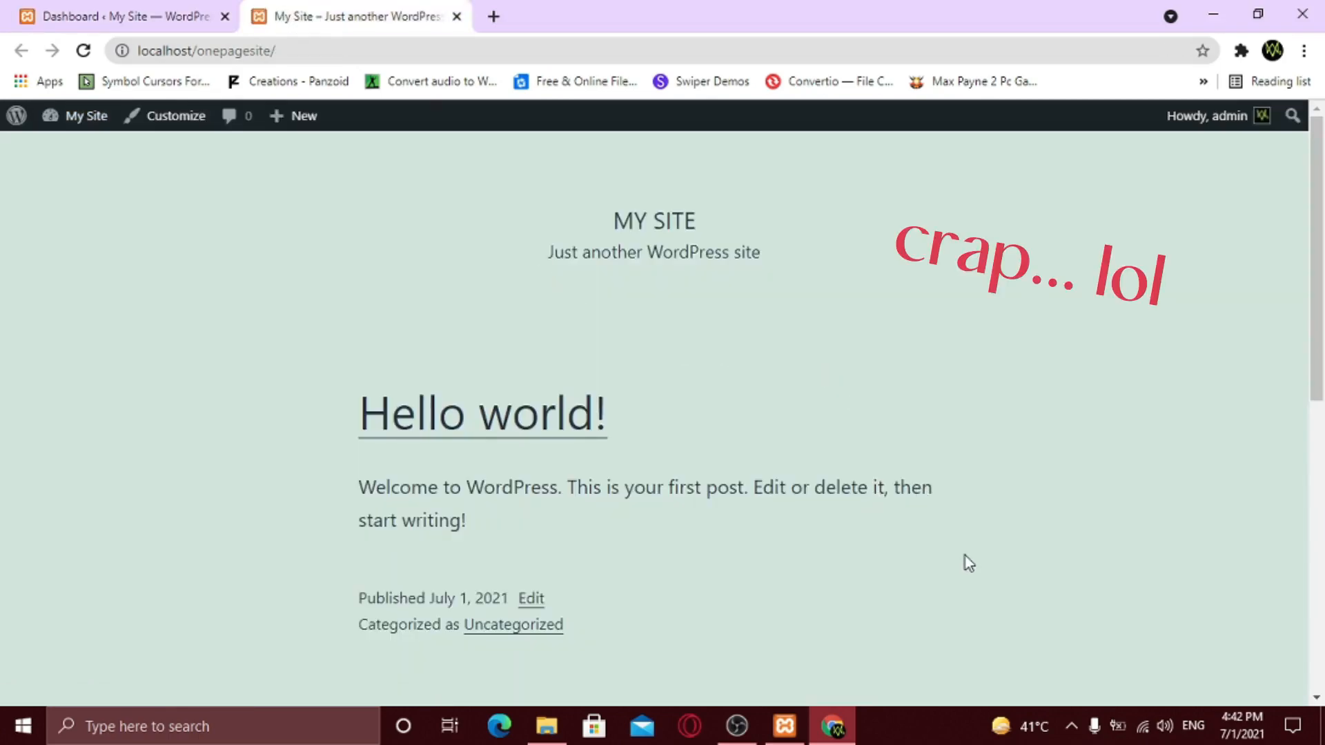
pyautogui.scroll(-10, 966, 559)
pyautogui.scroll(10, 737, 617)
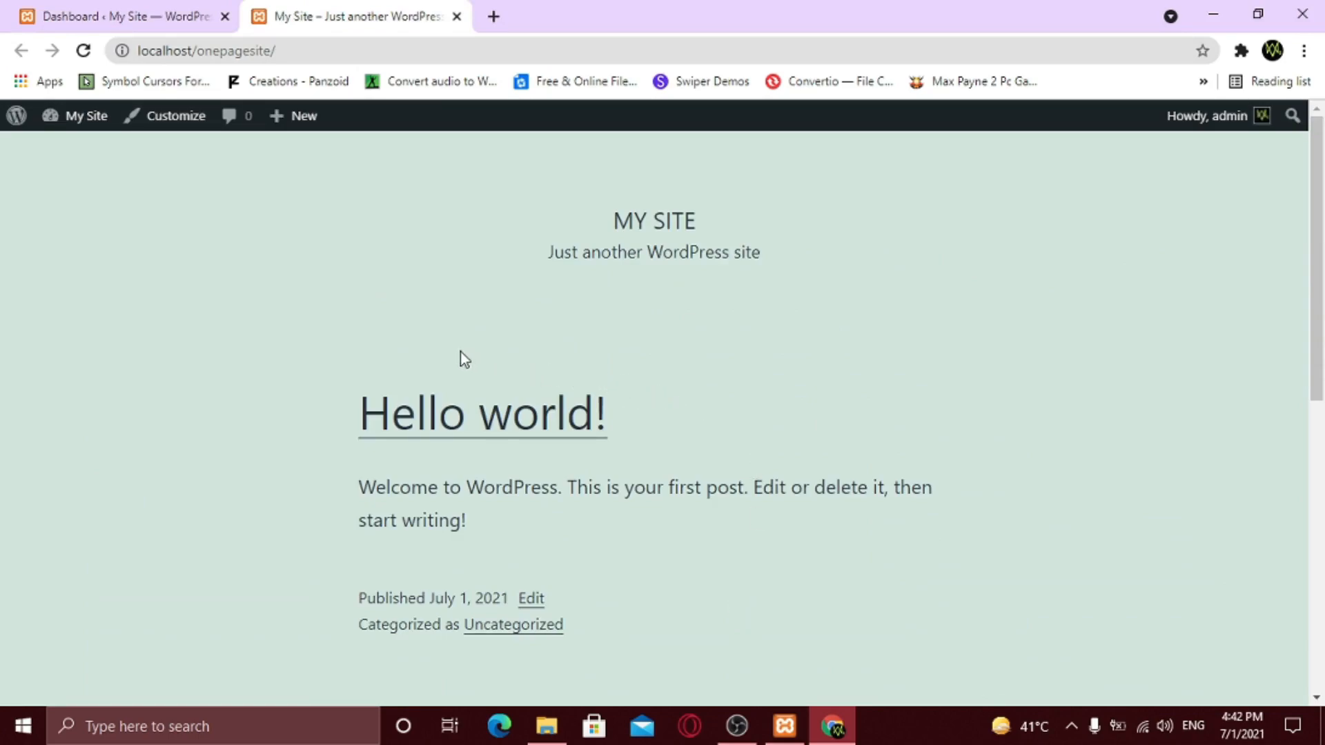
pyautogui.click(158, 8)
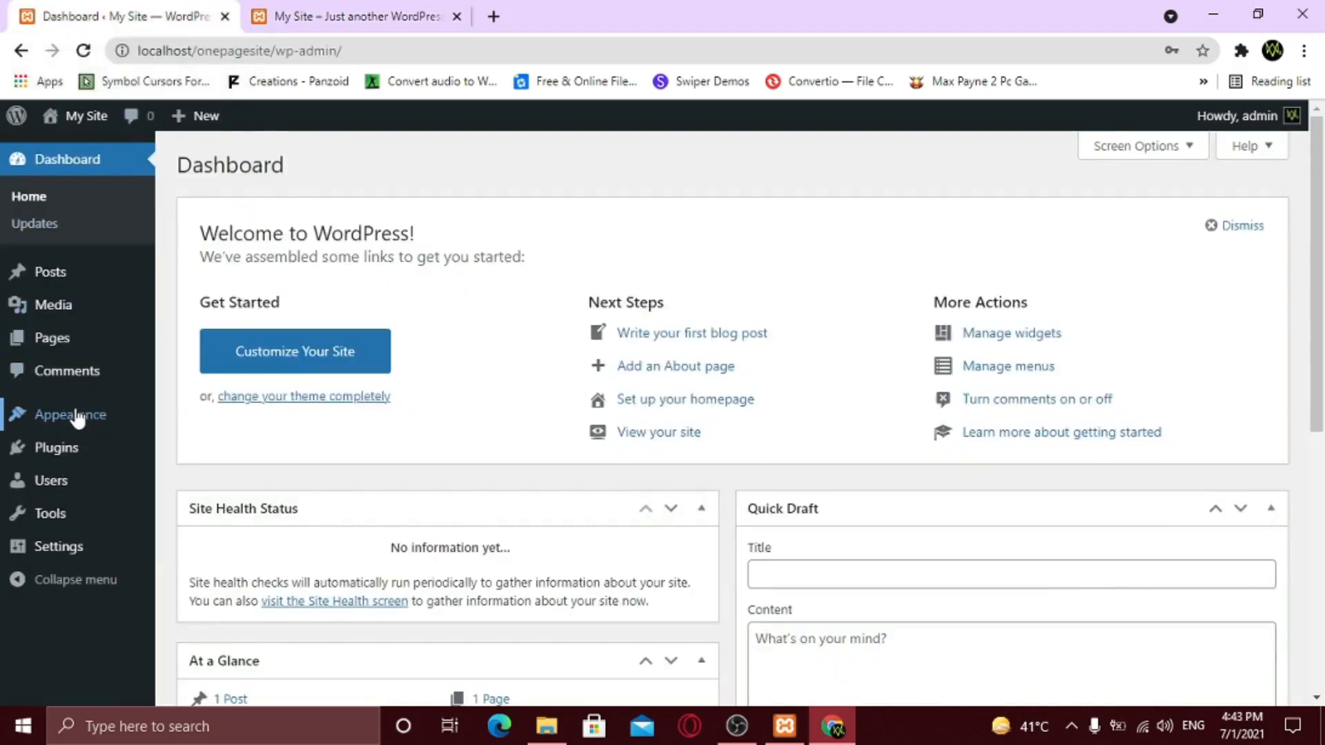
# - Search the theme directory for 'ocean wp', then install and activate OceanWP
pyautogui.moveTo(76, 419)
pyautogui.click(217, 428)
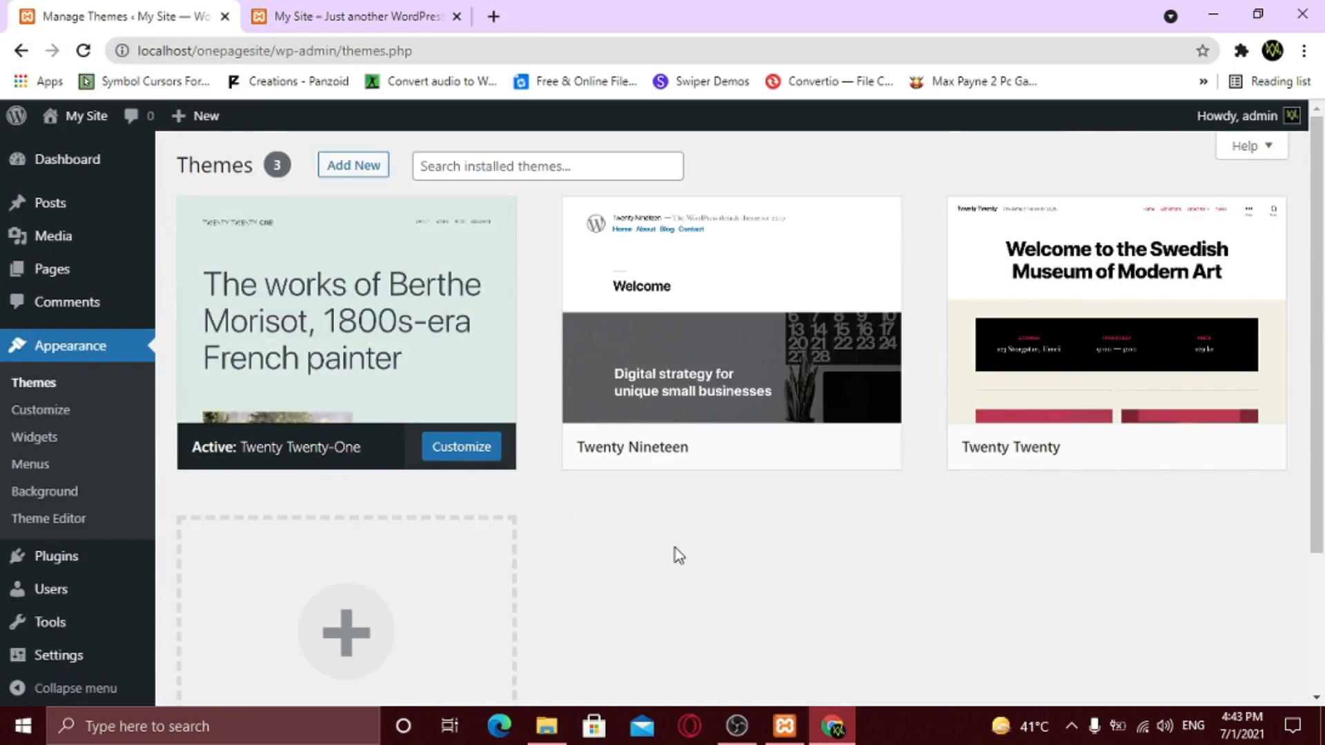
pyautogui.scroll(-3, 675, 548)
pyautogui.scroll(3, 676, 549)
pyautogui.moveTo(782, 355)
pyautogui.click(350, 177)
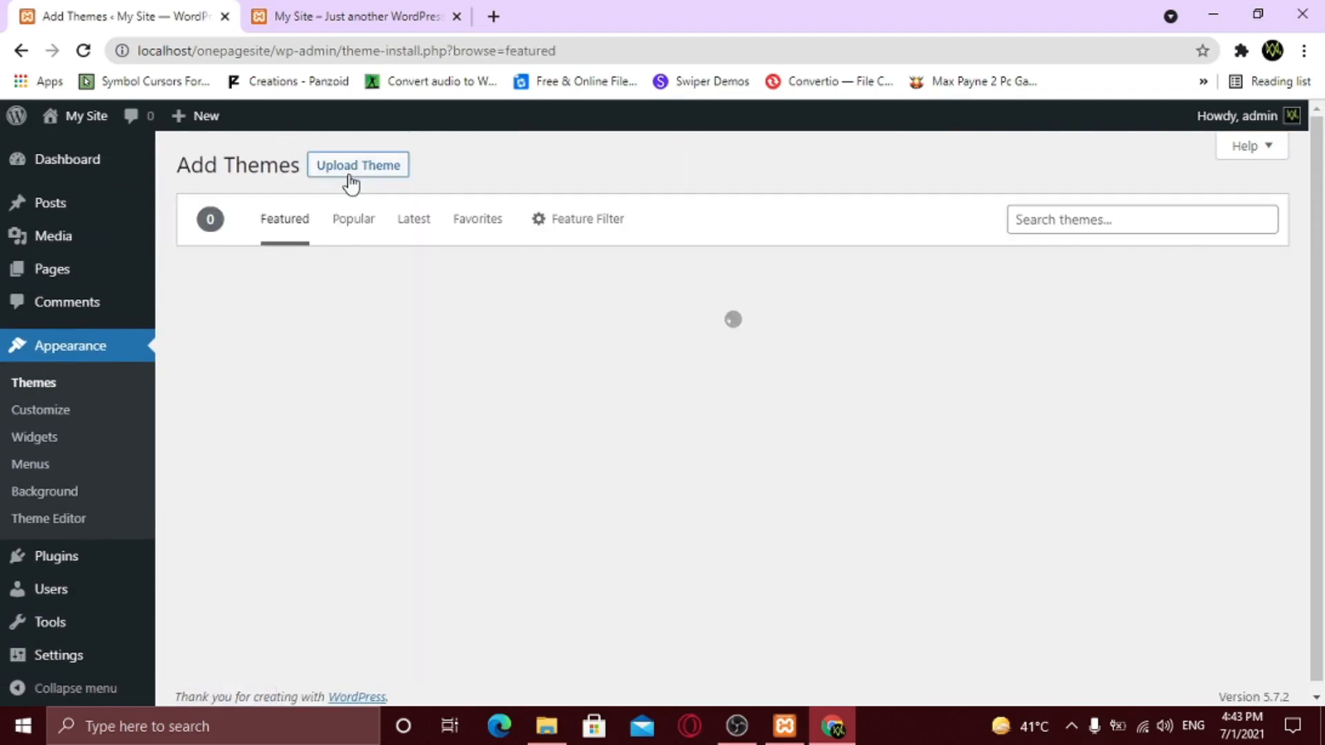
pyautogui.click(1051, 228)
pyautogui.write('ocean')
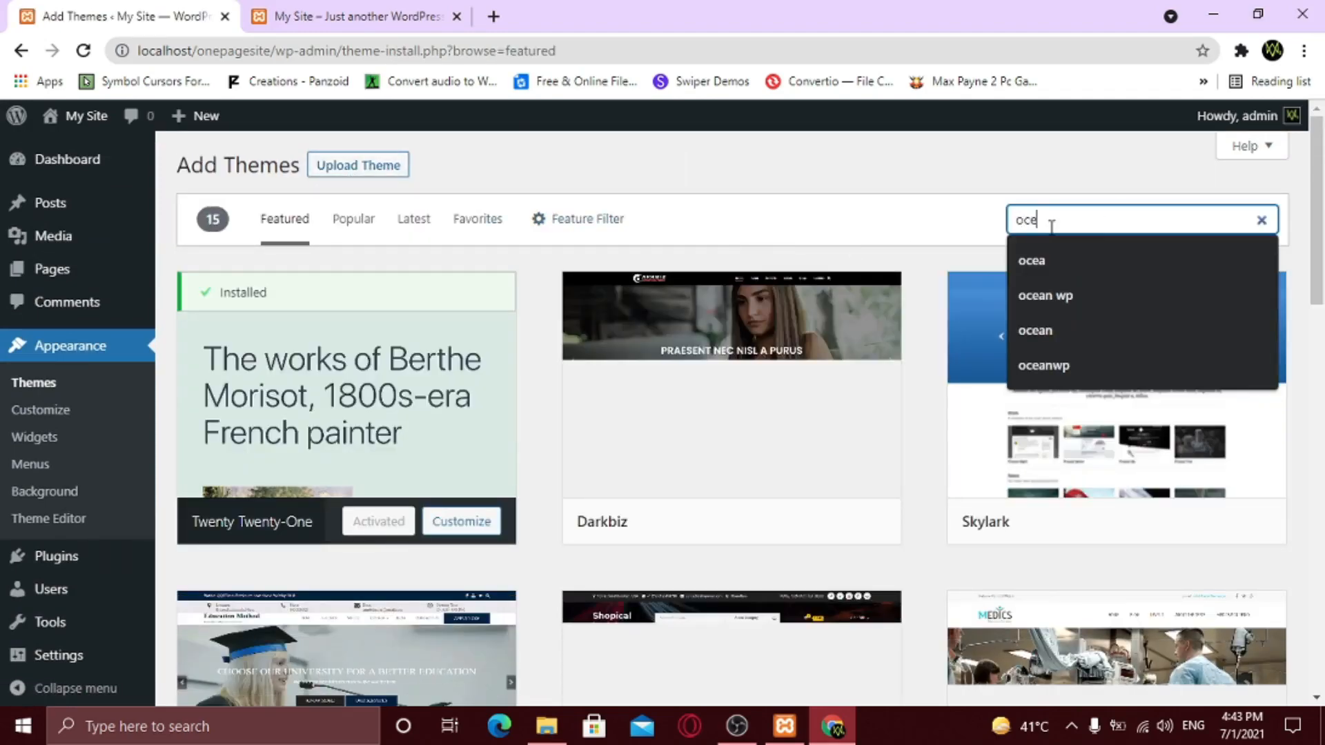
pyautogui.write(' wp')
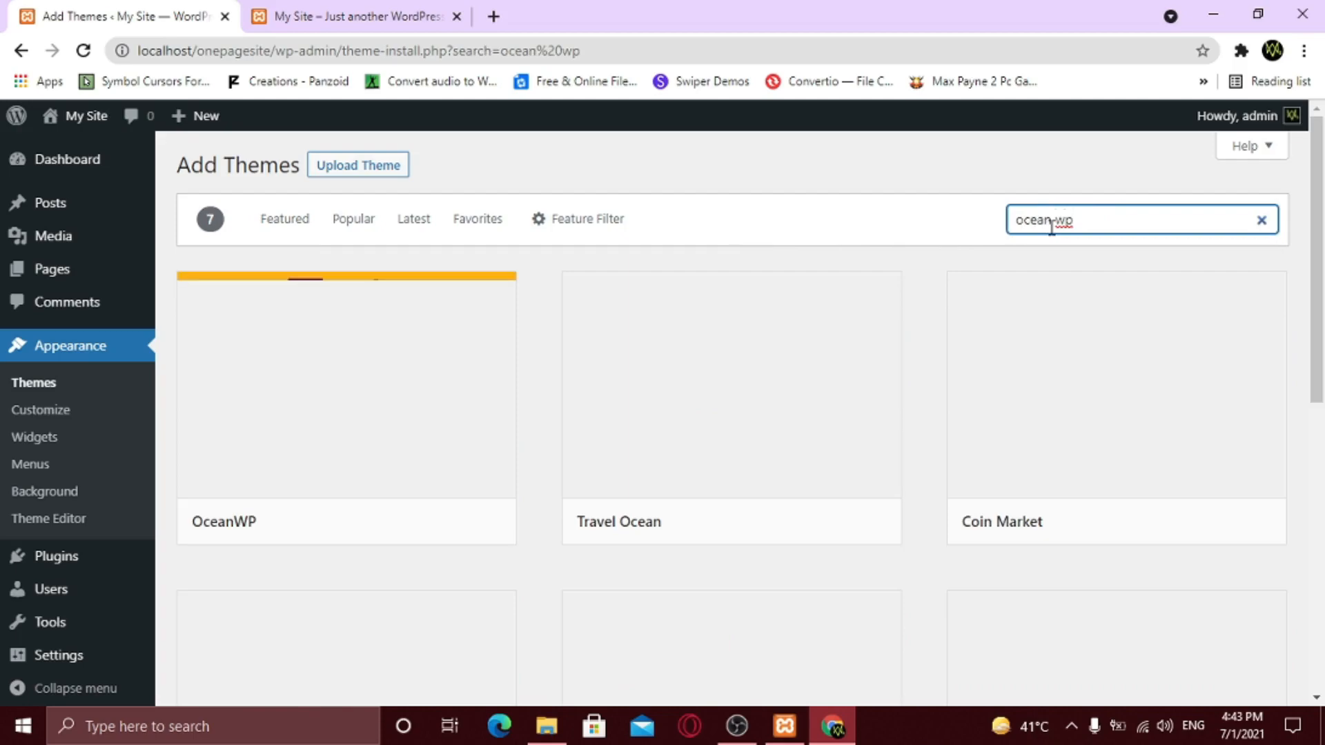
pyautogui.moveTo(349, 407)
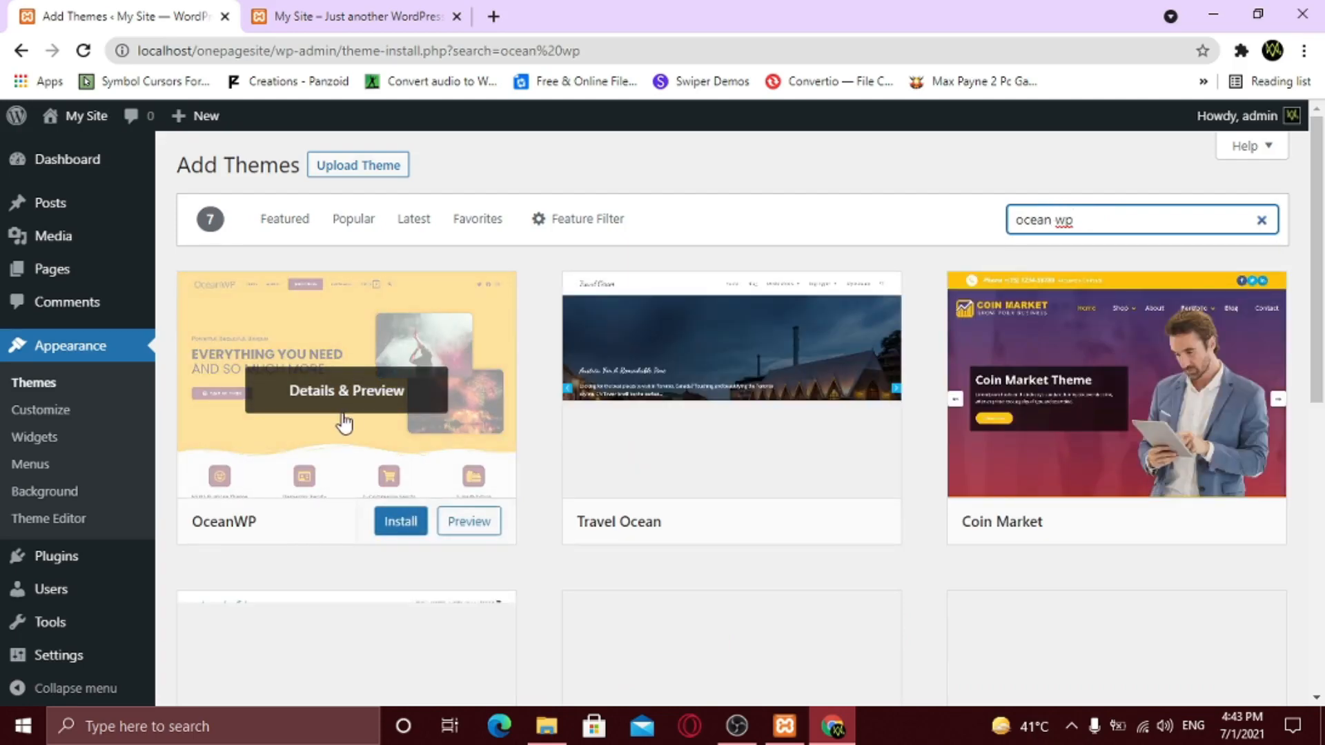
pyautogui.click(399, 528)
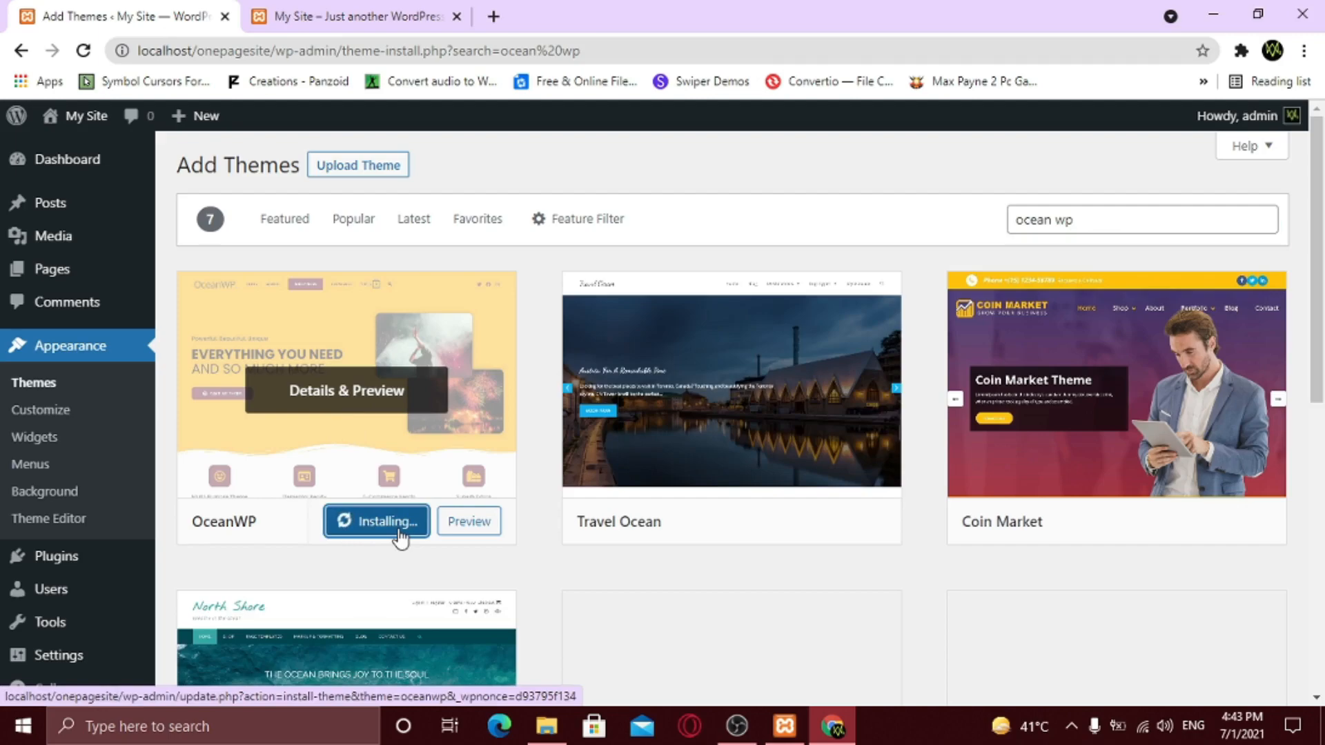
pyautogui.click(370, 527)
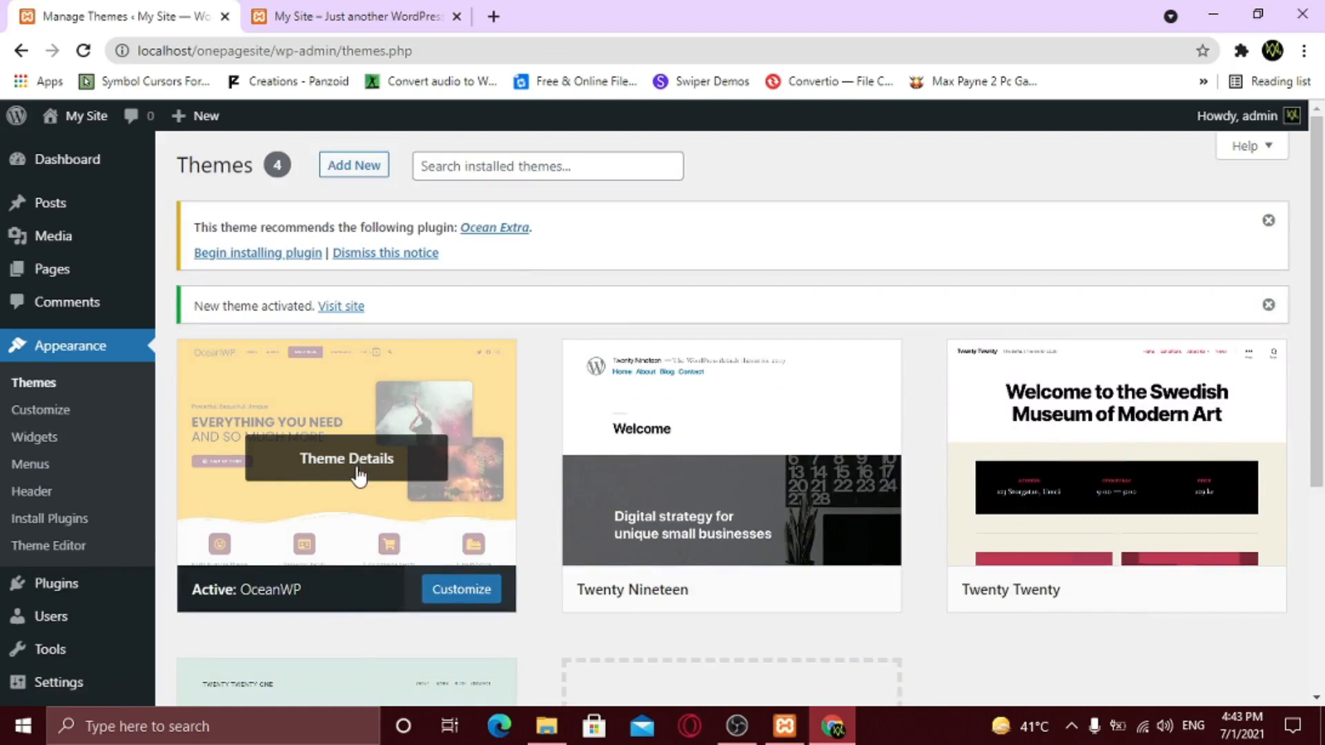
# - Delete the Twenty Nineteen, Twenty Twenty and Twenty Twenty-One themes
pyautogui.scroll(-2, 358, 476)
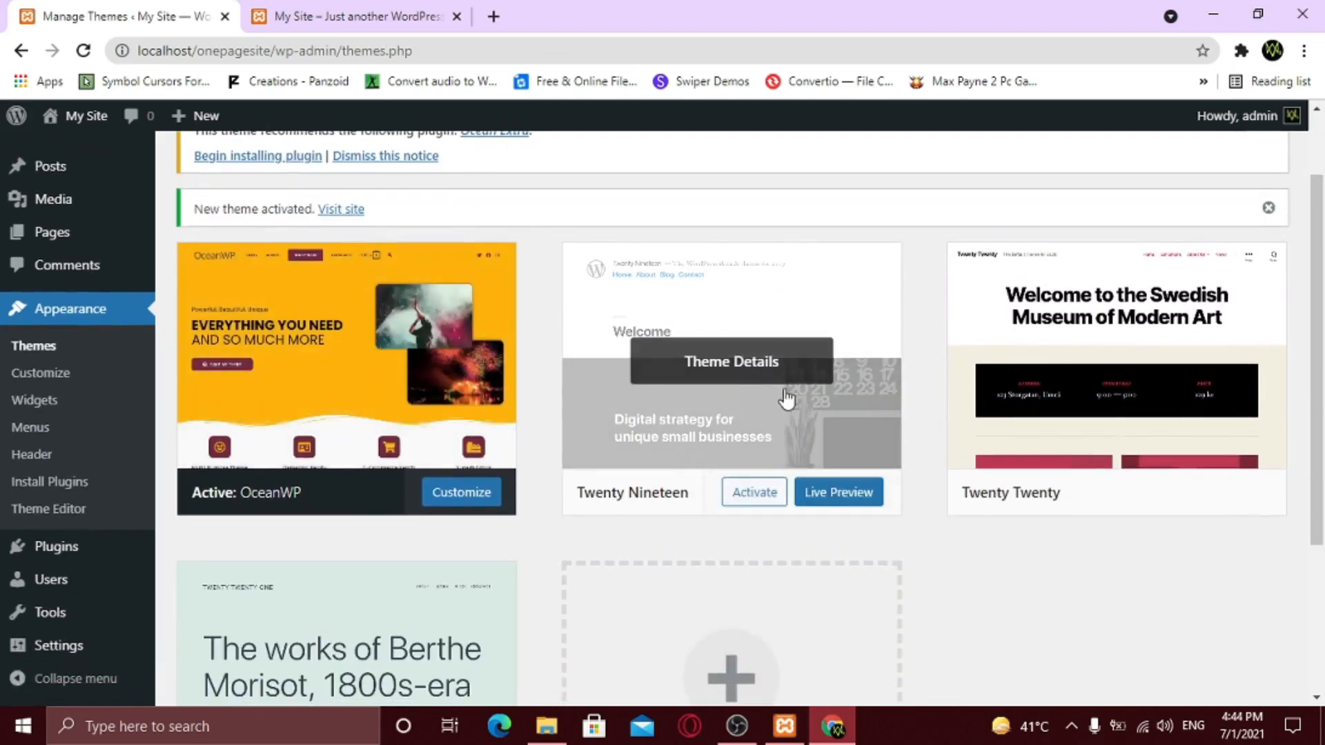
pyautogui.click(730, 370)
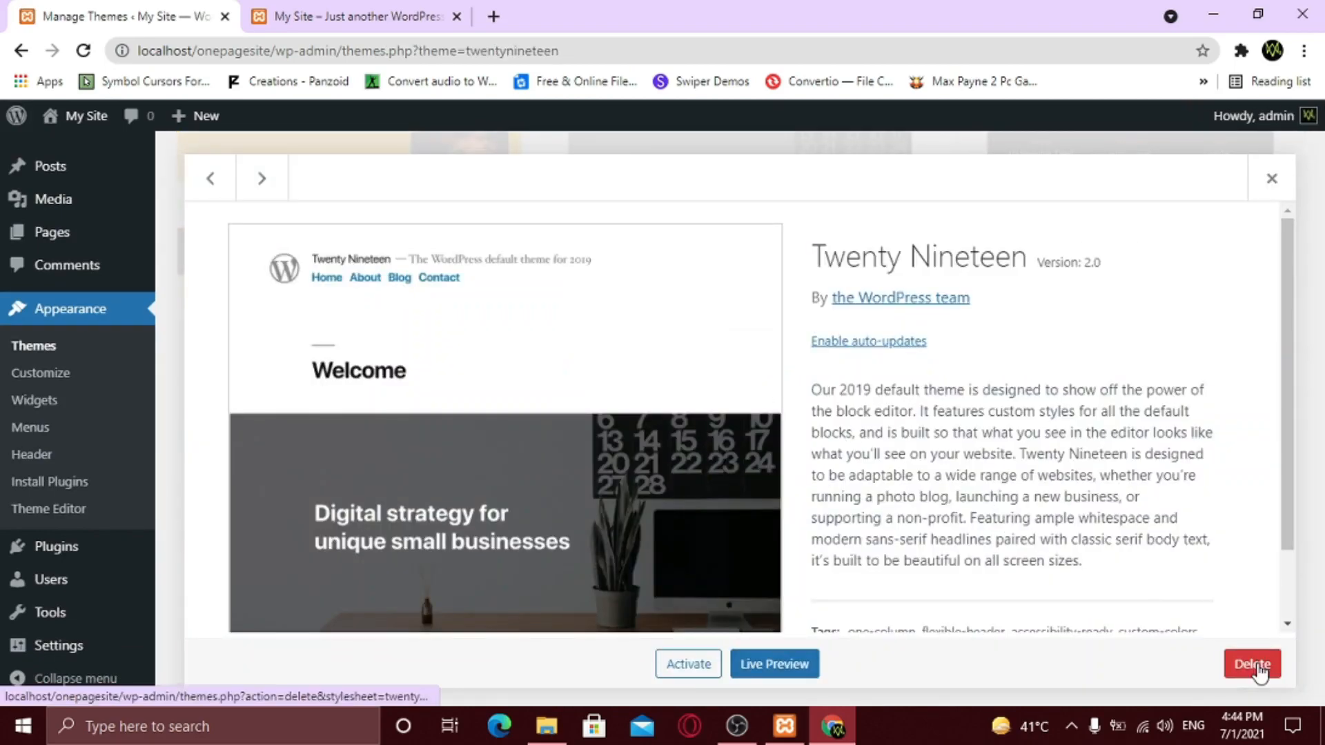
pyautogui.click(1253, 666)
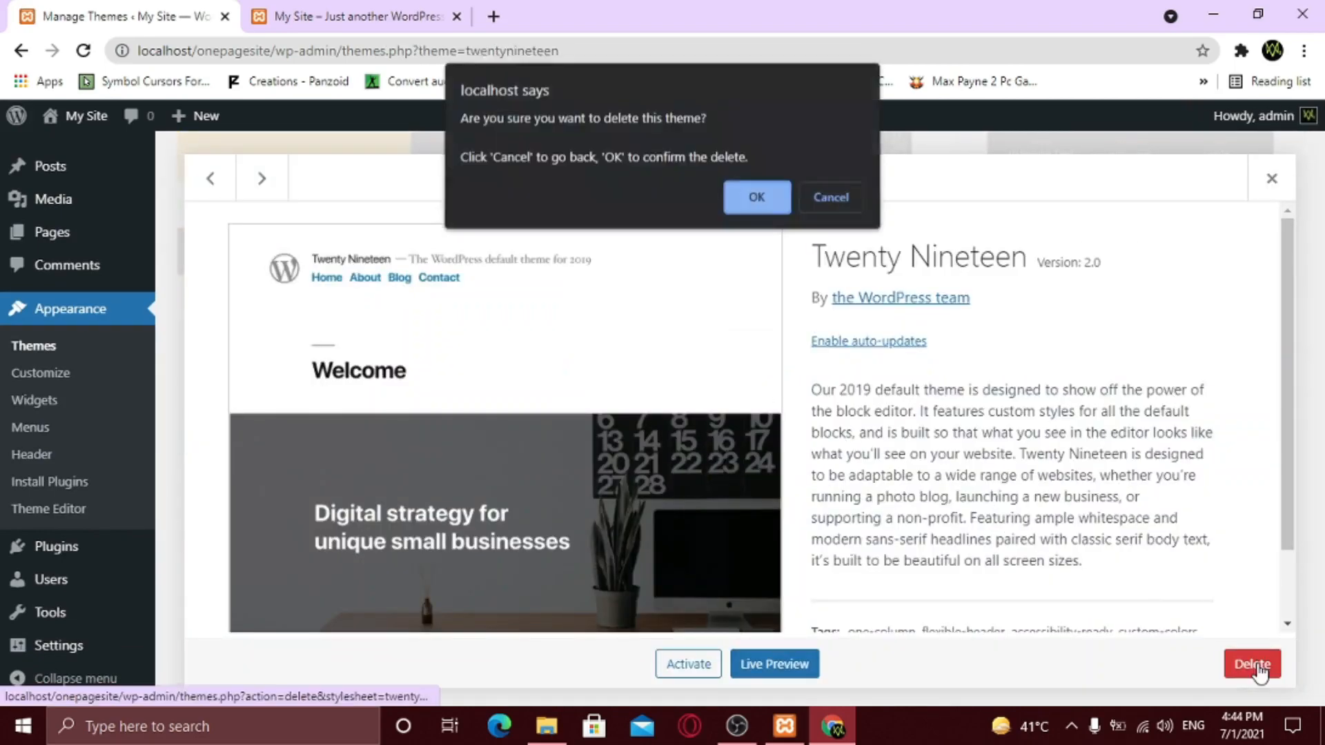
pyautogui.click(766, 204)
pyautogui.click(757, 319)
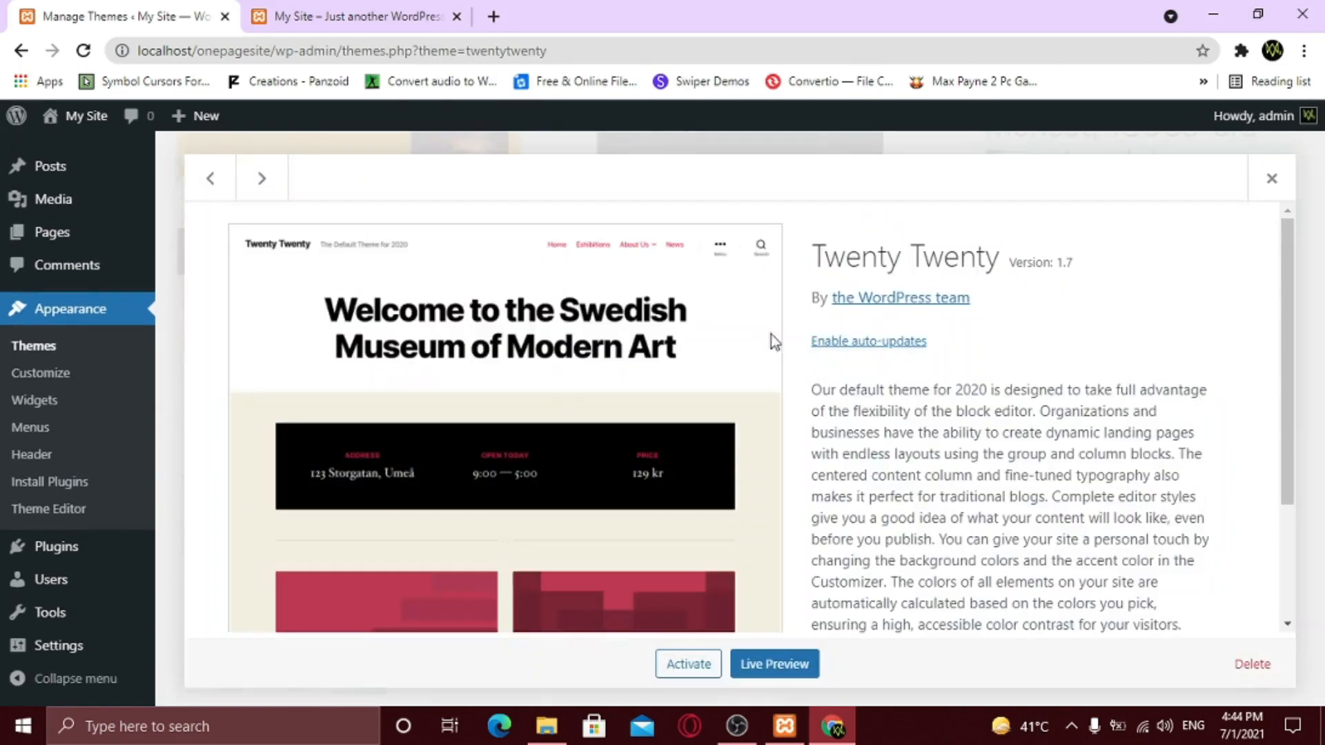
pyautogui.click(1253, 664)
pyautogui.click(757, 200)
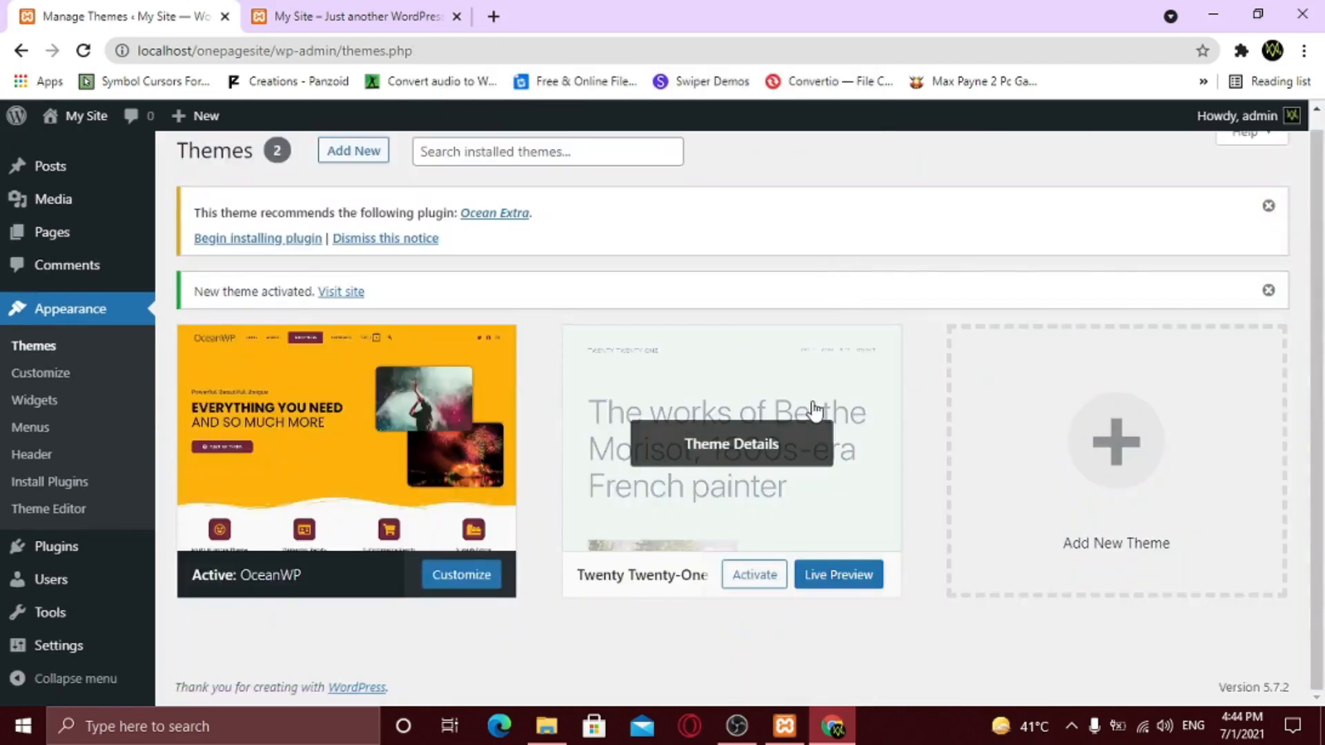
pyautogui.click(816, 409)
pyautogui.click(1253, 664)
pyautogui.click(757, 200)
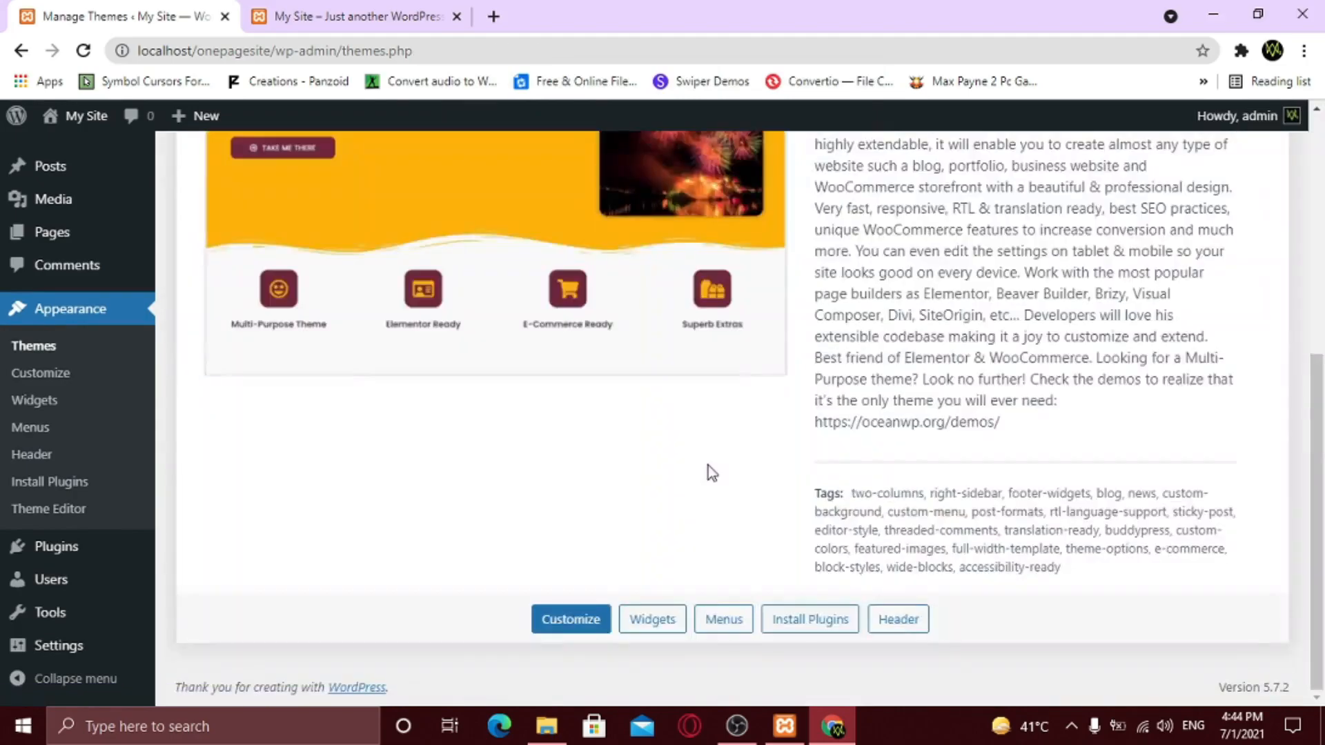
pyautogui.scroll(6, 670, 494)
# - Reload the front page in the site tab to see OceanWP, then return to Themes
pyautogui.click(290, 18)
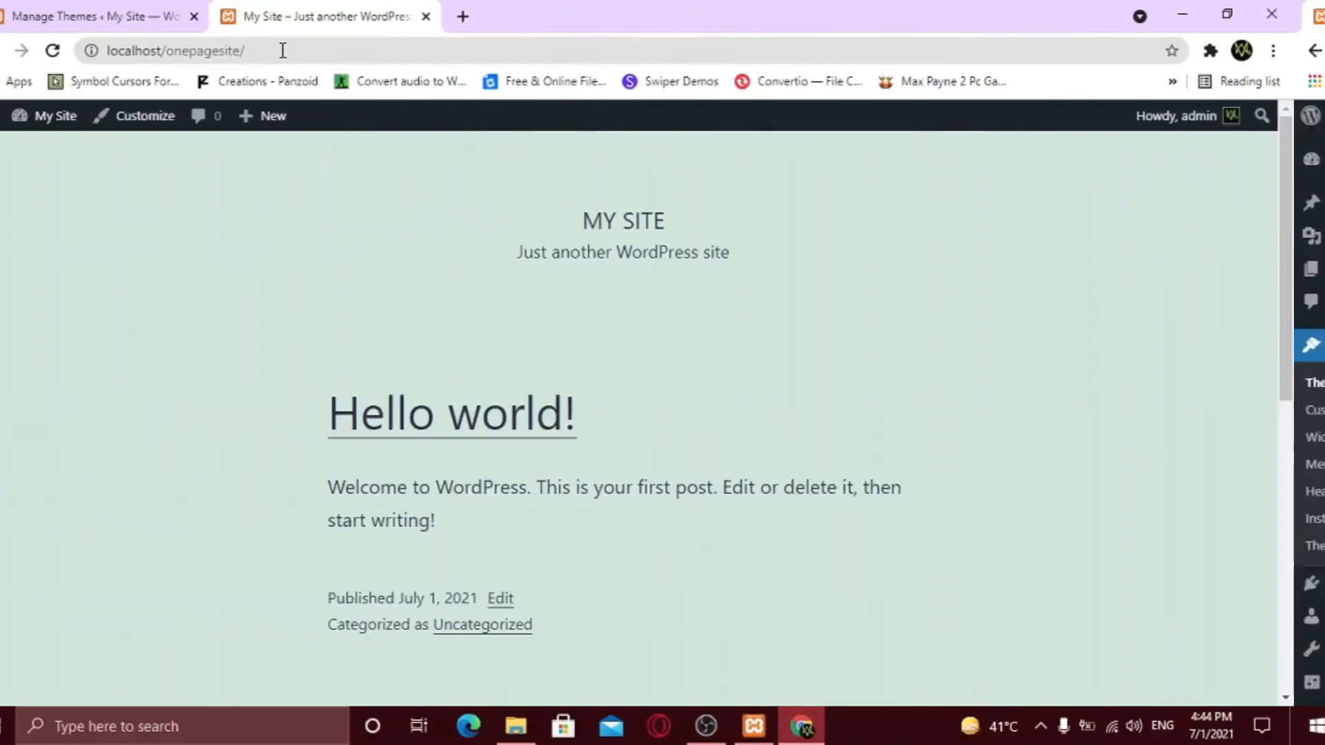
pyautogui.click(83, 52)
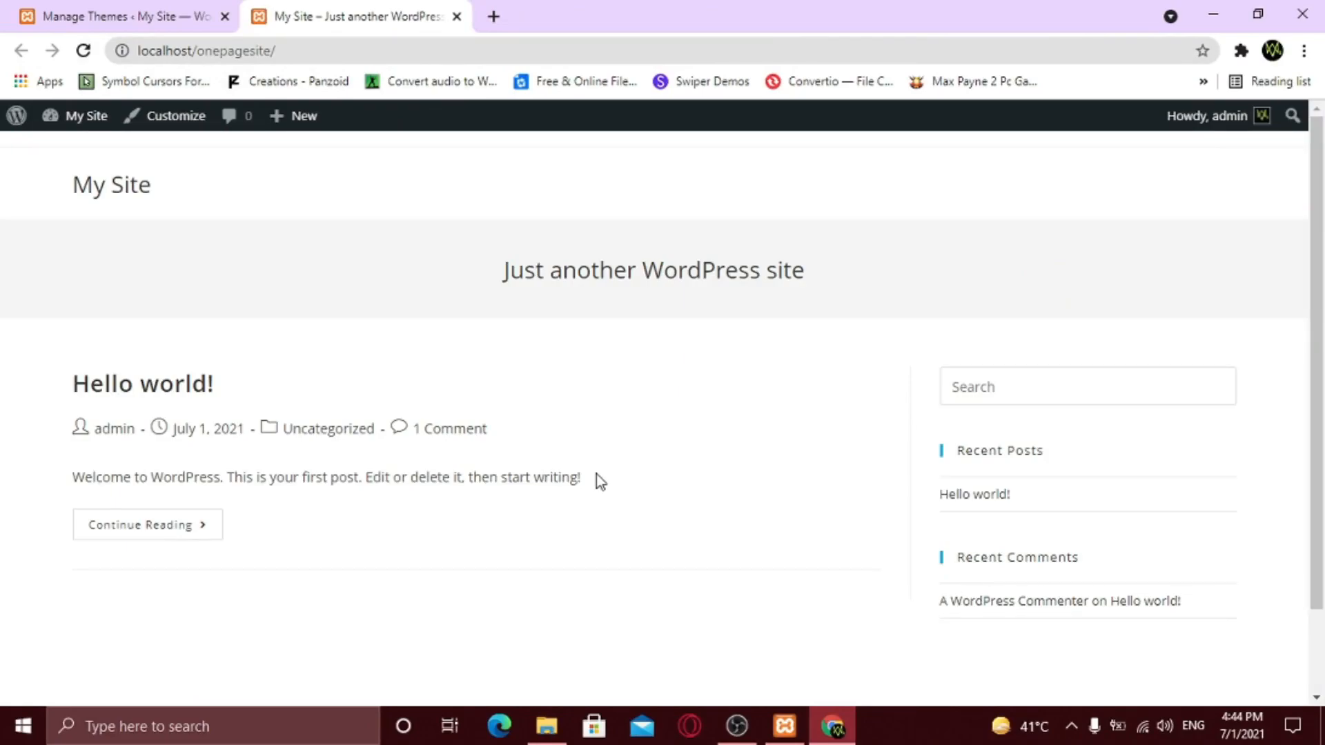
pyautogui.click(156, 17)
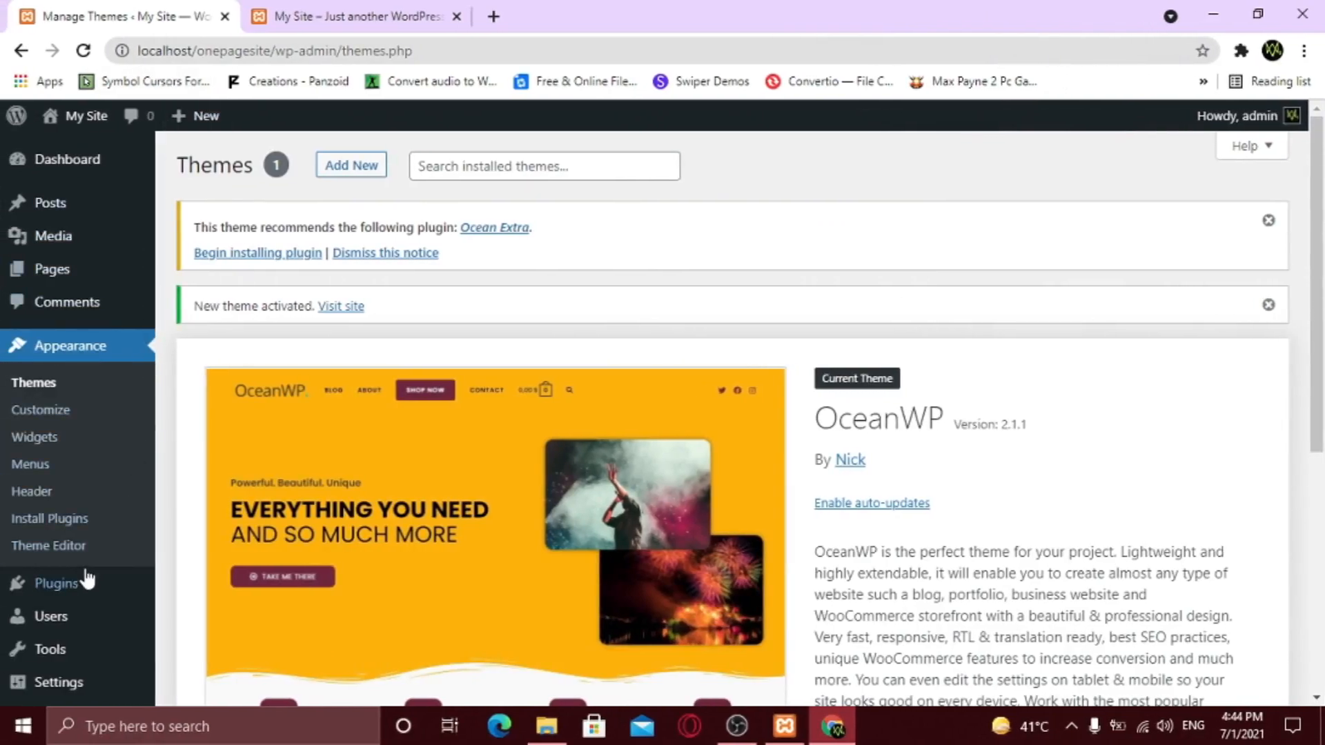
# - Search plugins for 'eleme', install and activate Elementor Website Builder, and skip its guide
pyautogui.moveTo(87, 580)
pyautogui.click(184, 614)
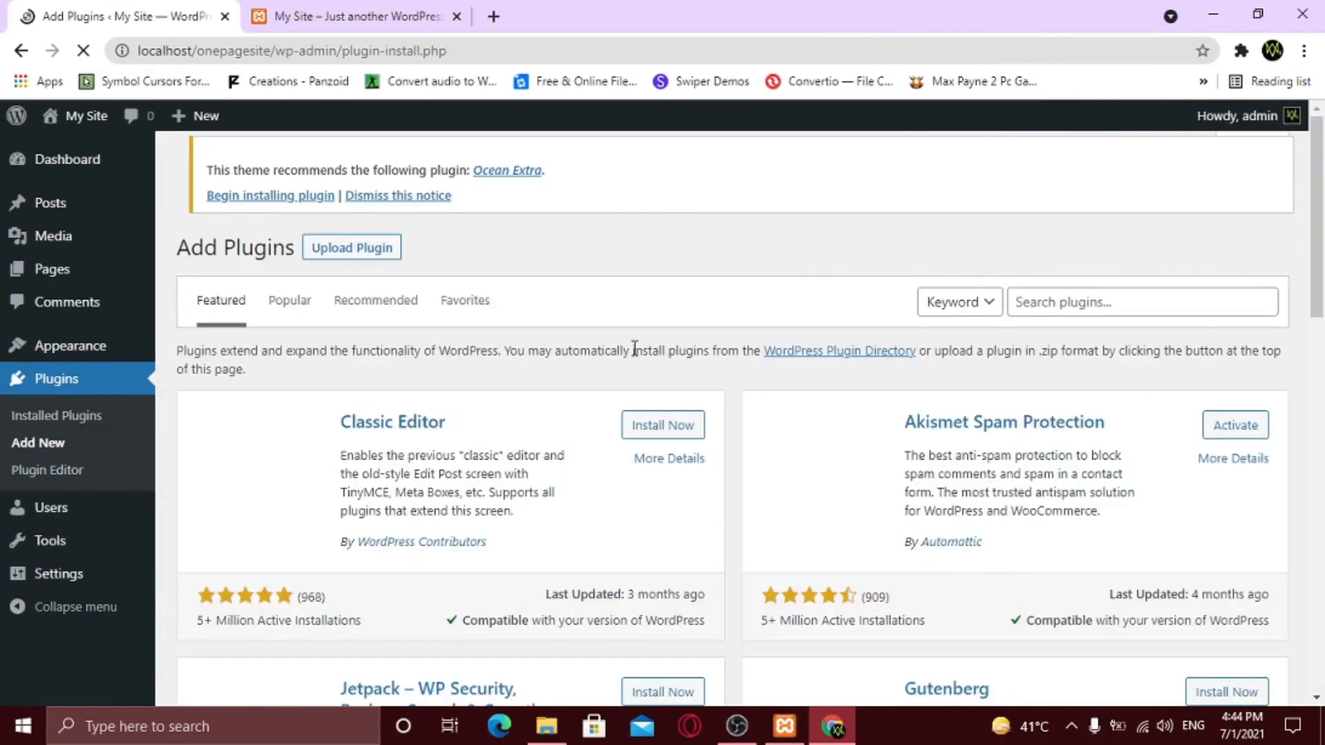
pyautogui.click(1019, 300)
pyautogui.write('elementor')
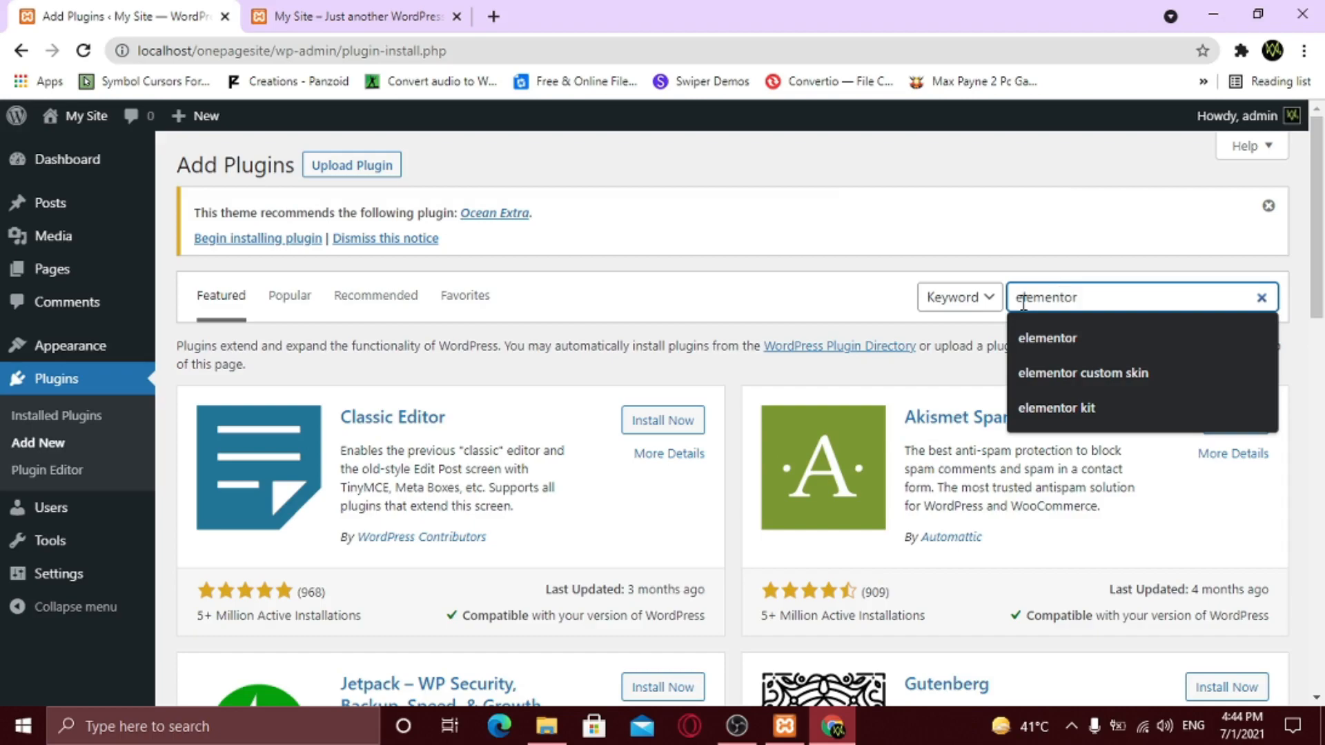
pyautogui.press('Return')
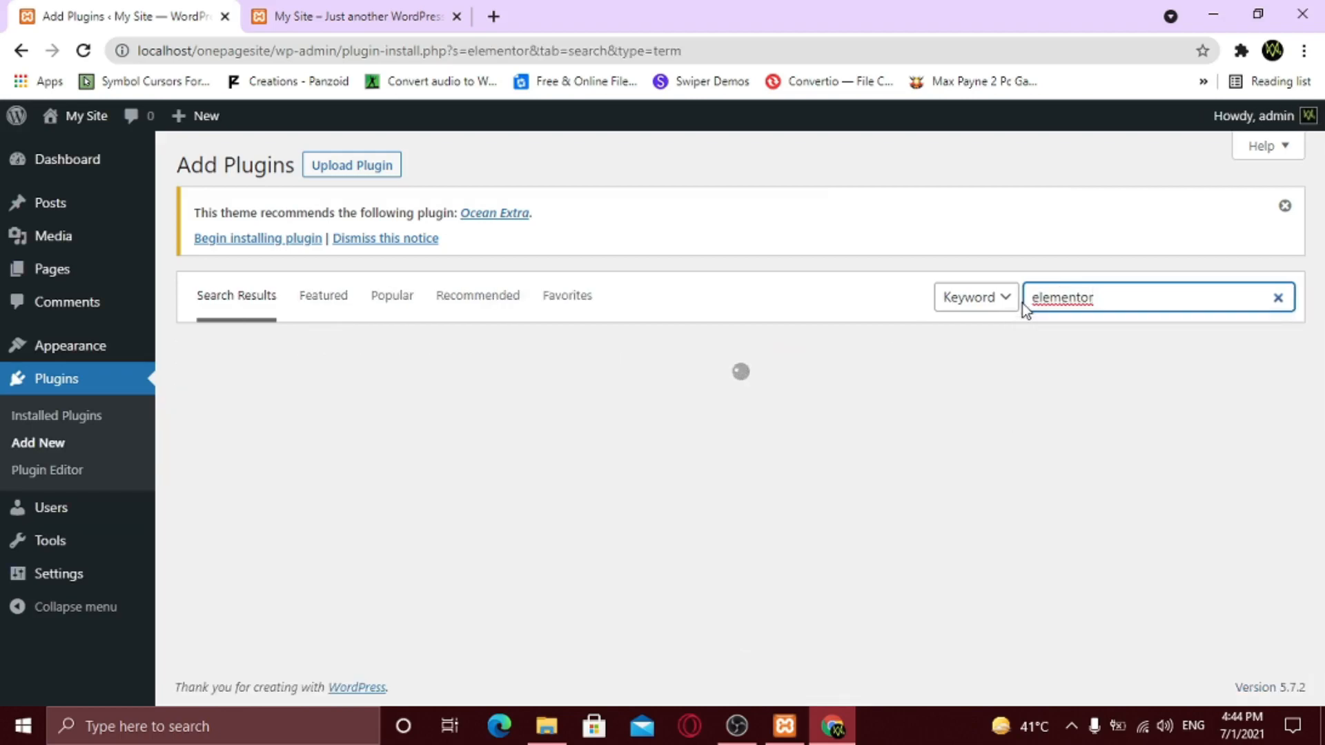
pyautogui.click(653, 407)
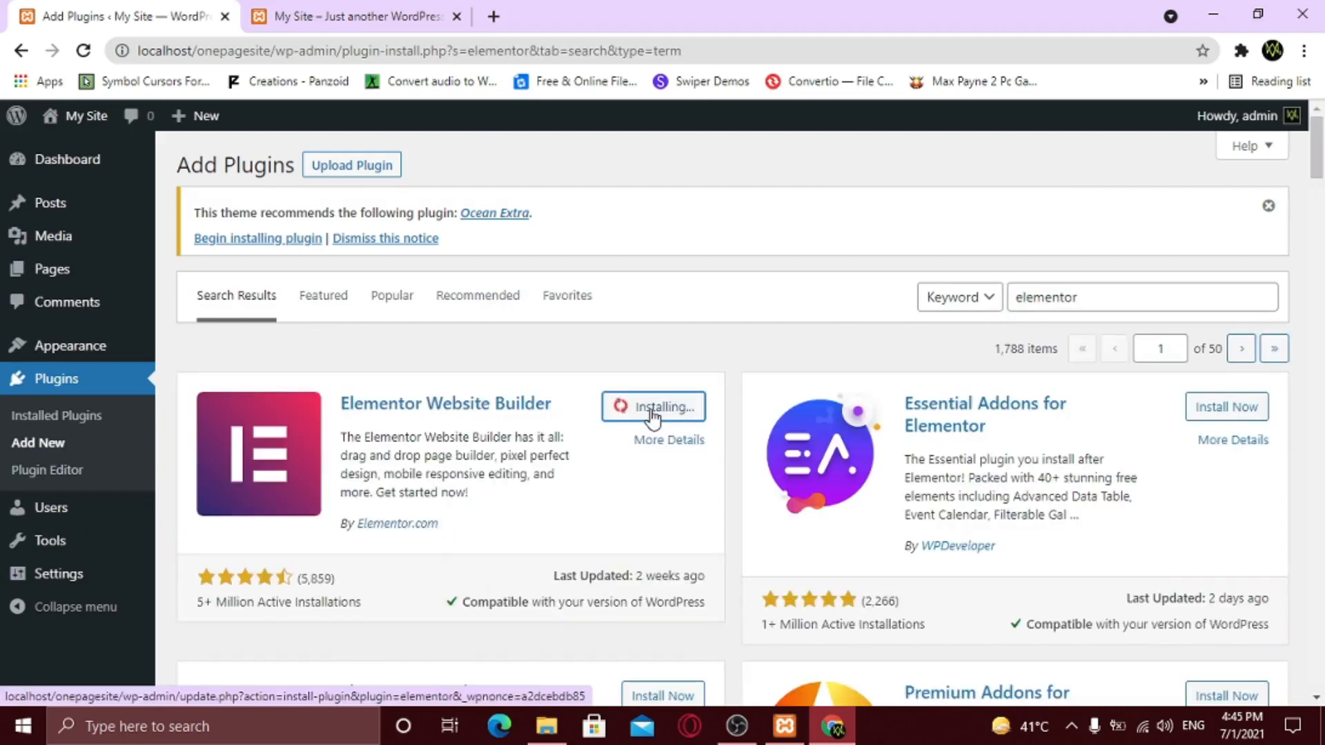
pyautogui.click(653, 407)
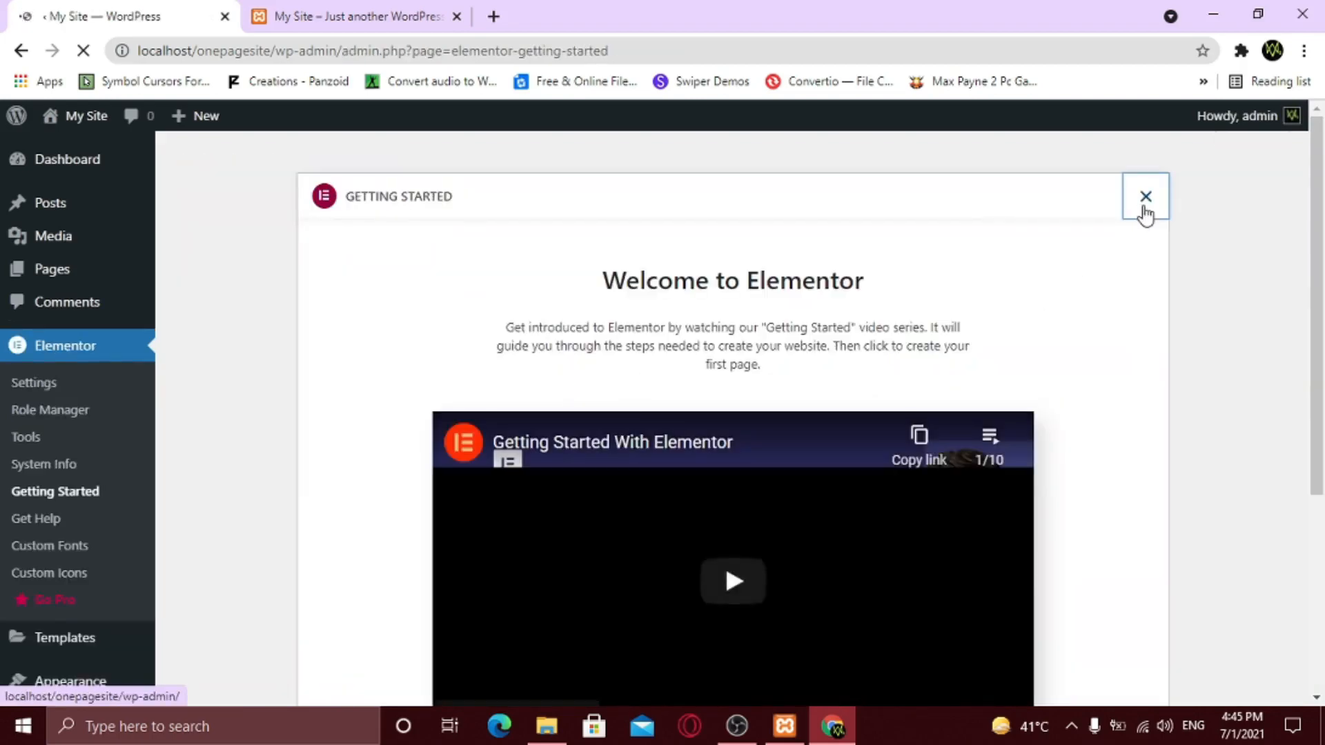
pyautogui.click(1144, 207)
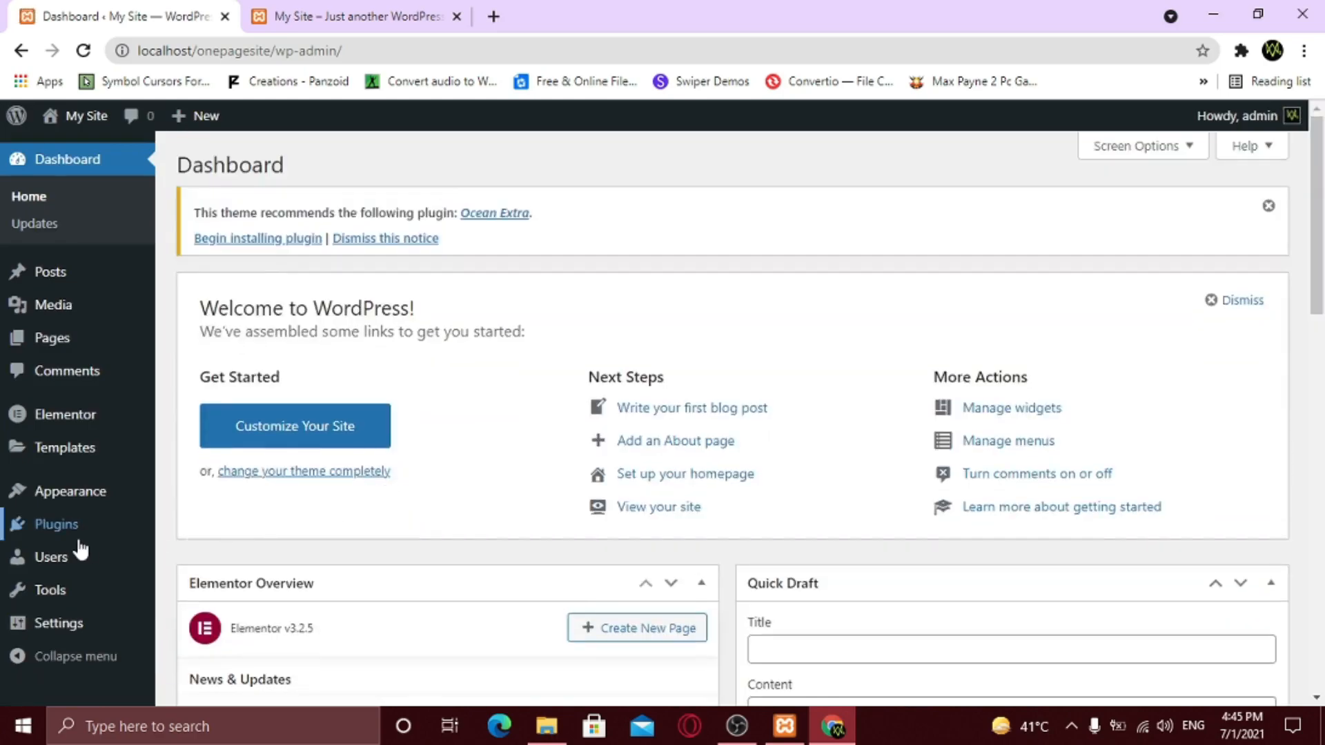
# - Search plugins for 'wp forms', then install and activate WPForms
pyautogui.moveTo(83, 525)
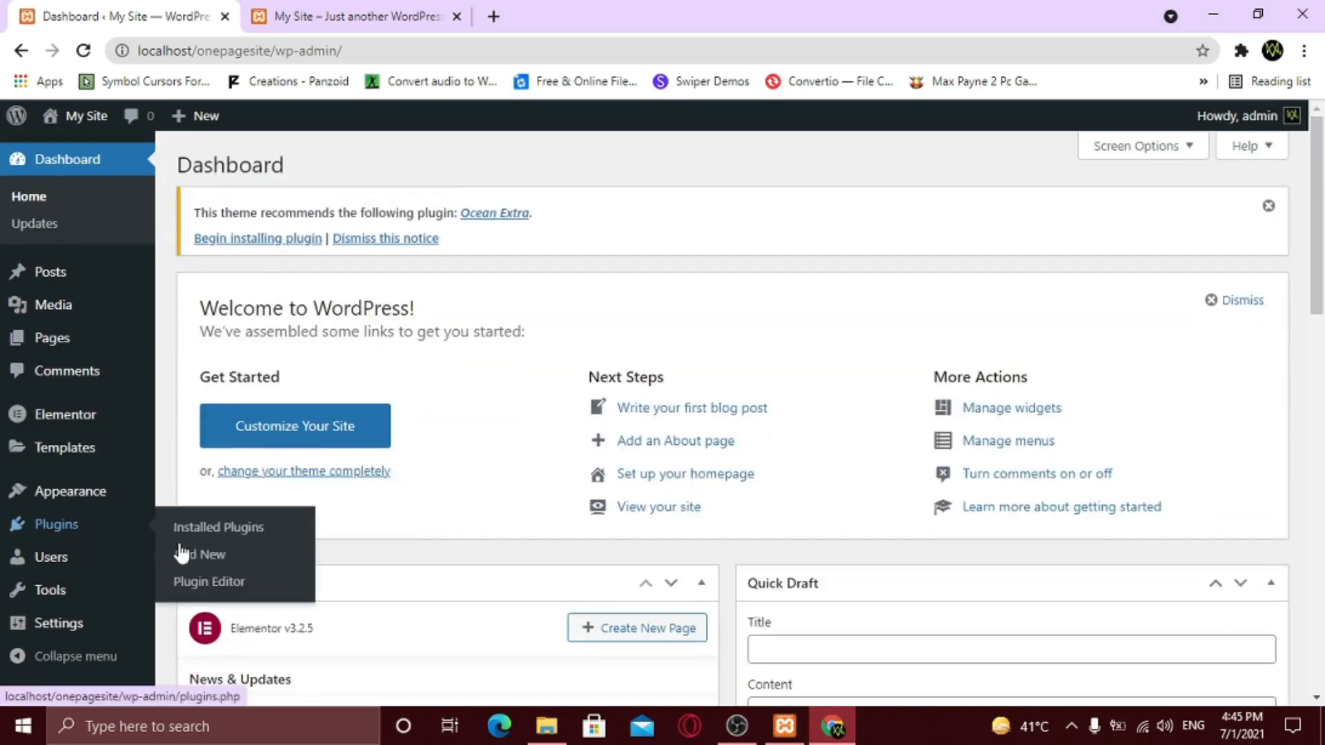
pyautogui.click(213, 559)
pyautogui.click(1028, 297)
pyautogui.write('wp forms')
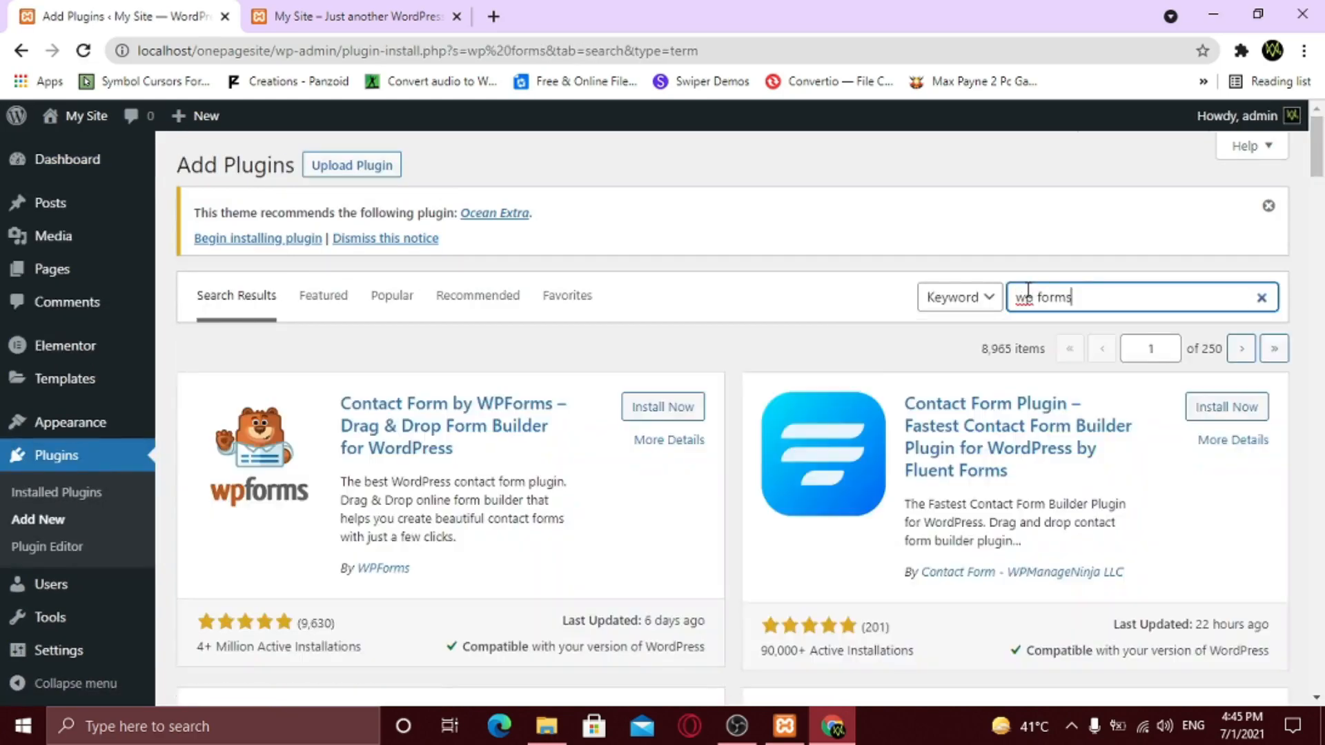
pyautogui.click(656, 408)
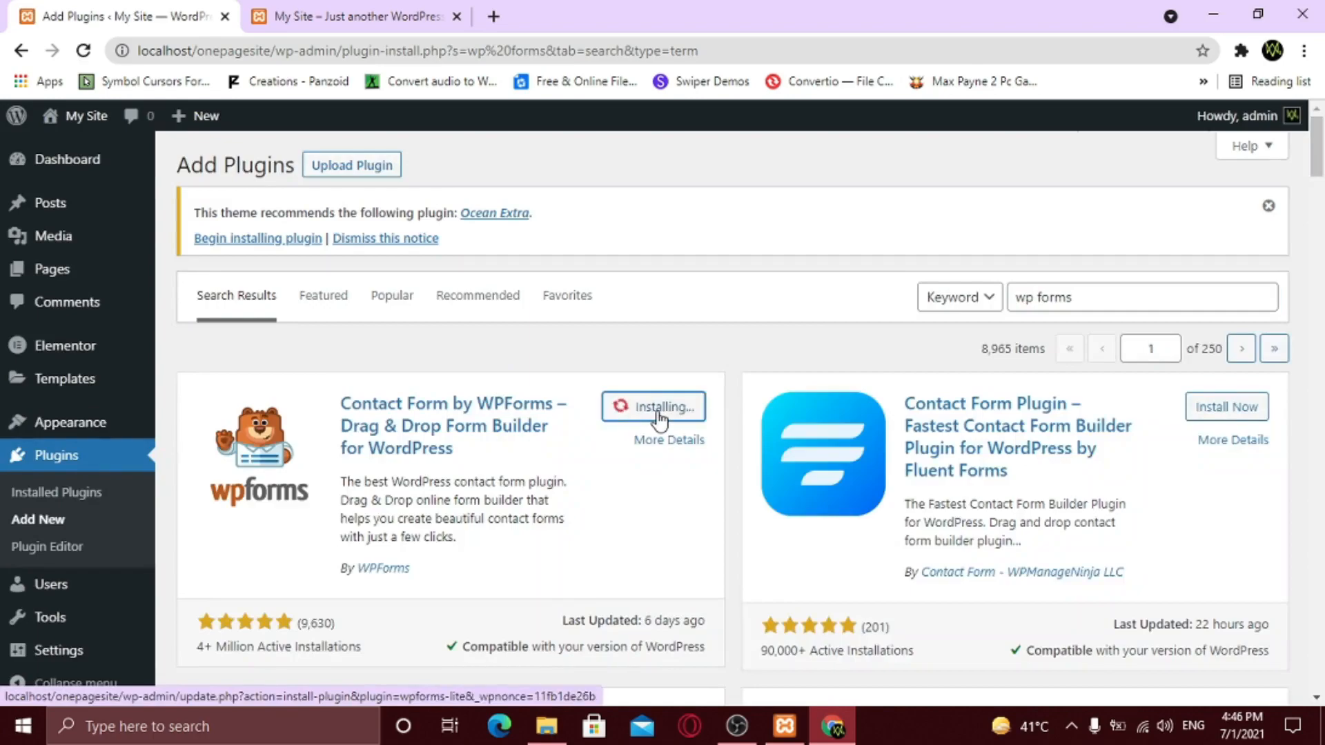
pyautogui.click(661, 418)
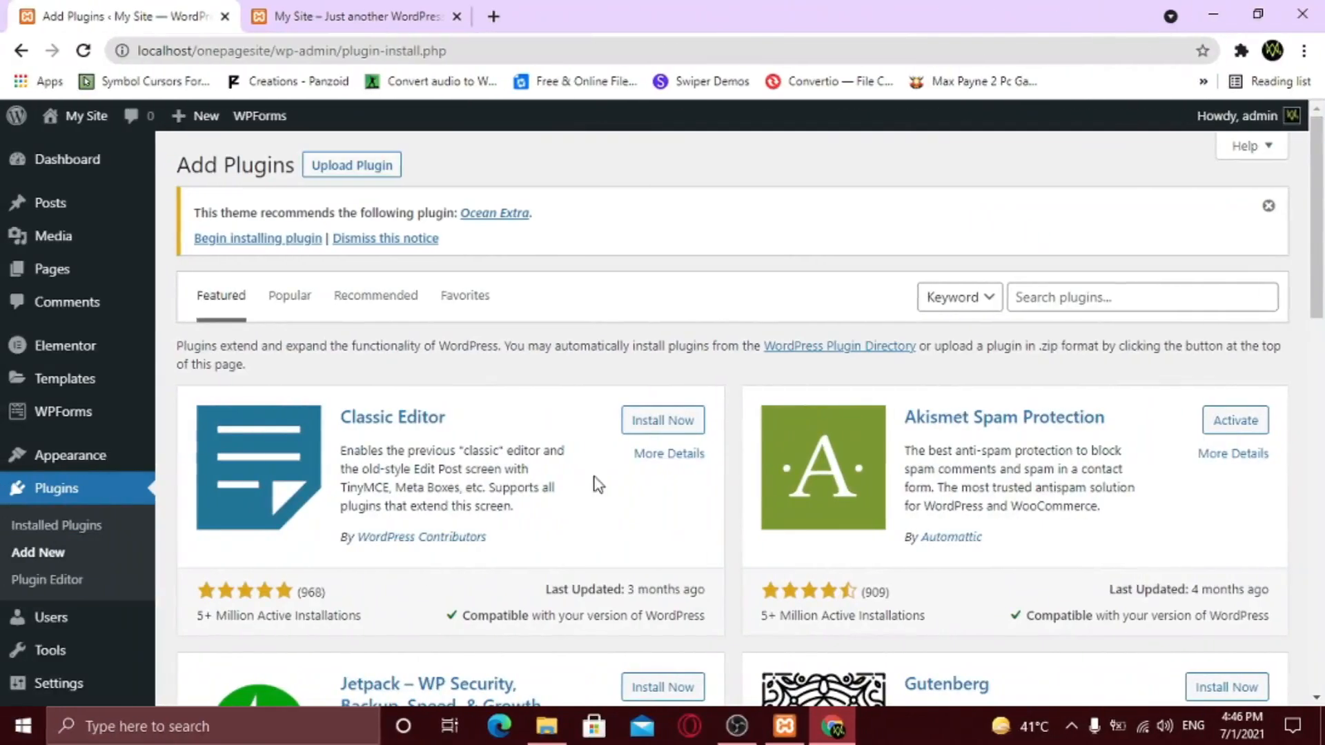
# - Search 'instagram', then install and activate the Smash Balloon Instagram feed plugin
pyautogui.click(1040, 300)
pyautogui.write('ins')
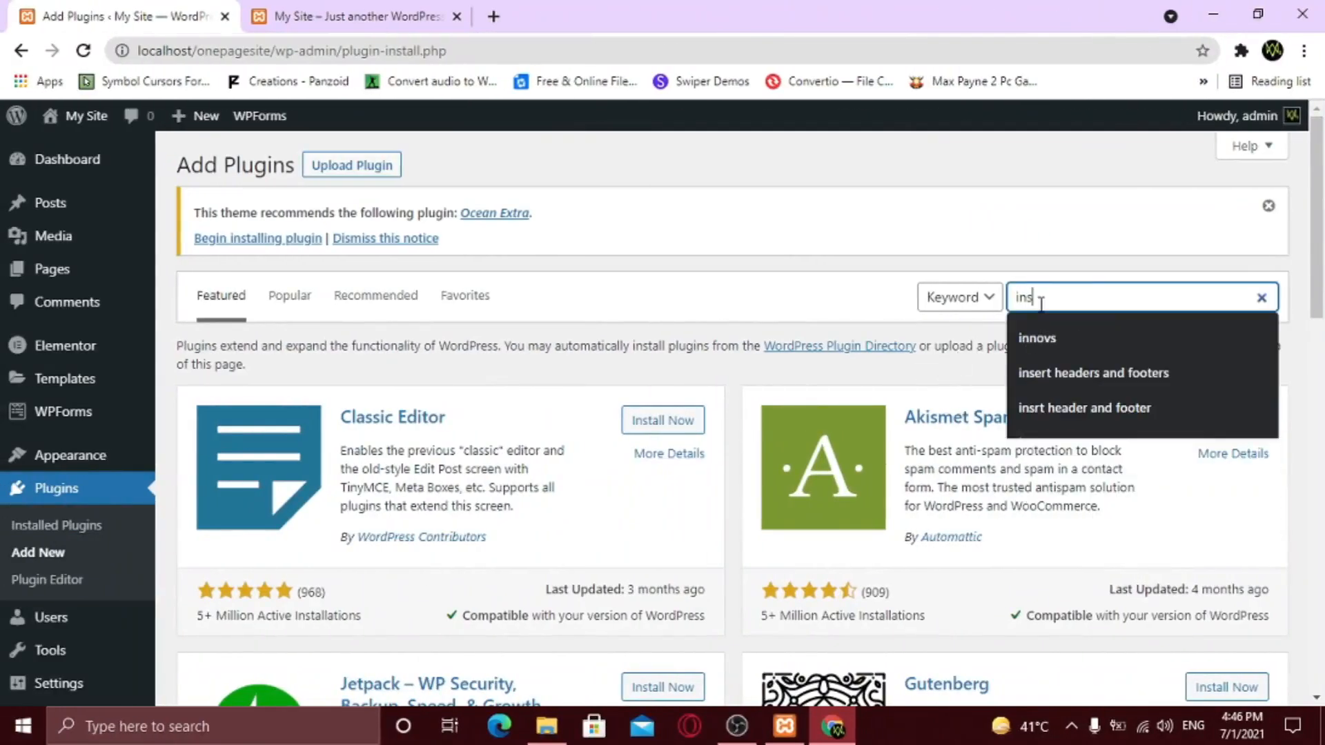
pyautogui.write('tagram')
pyautogui.click(659, 407)
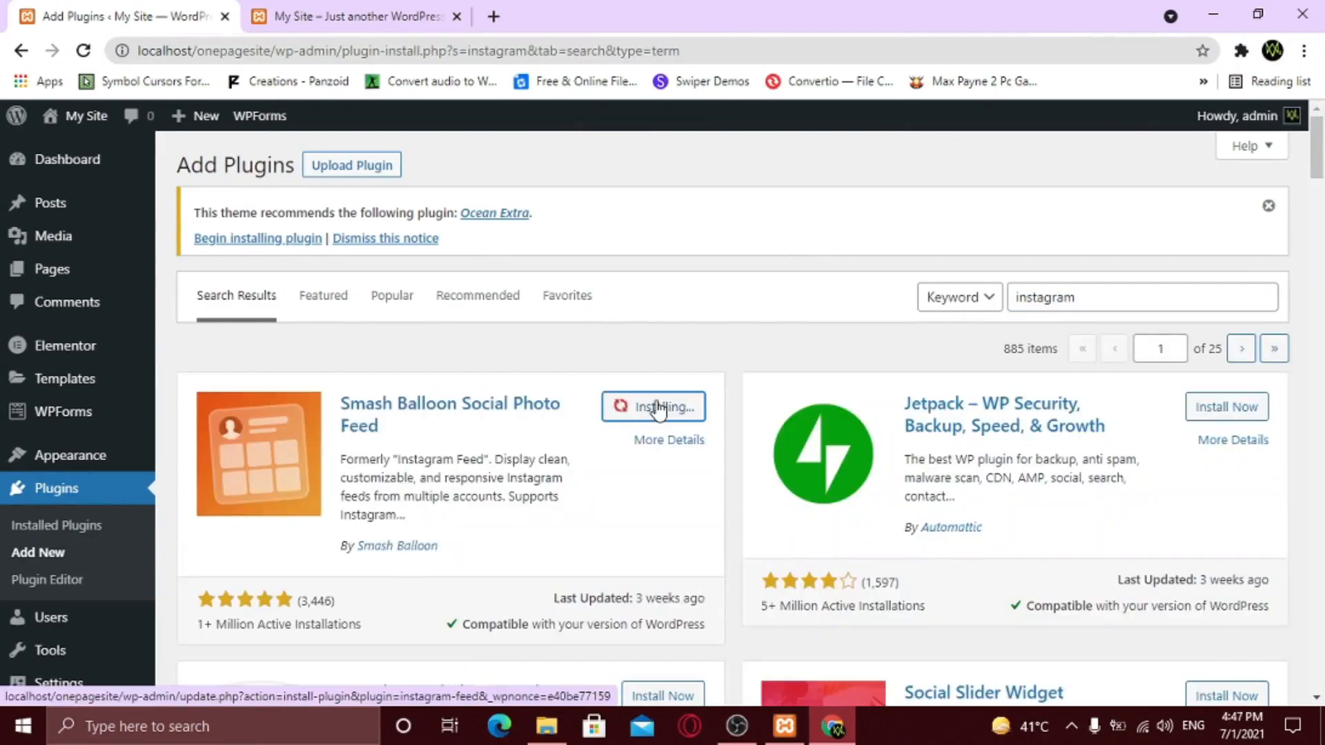
pyautogui.click(659, 407)
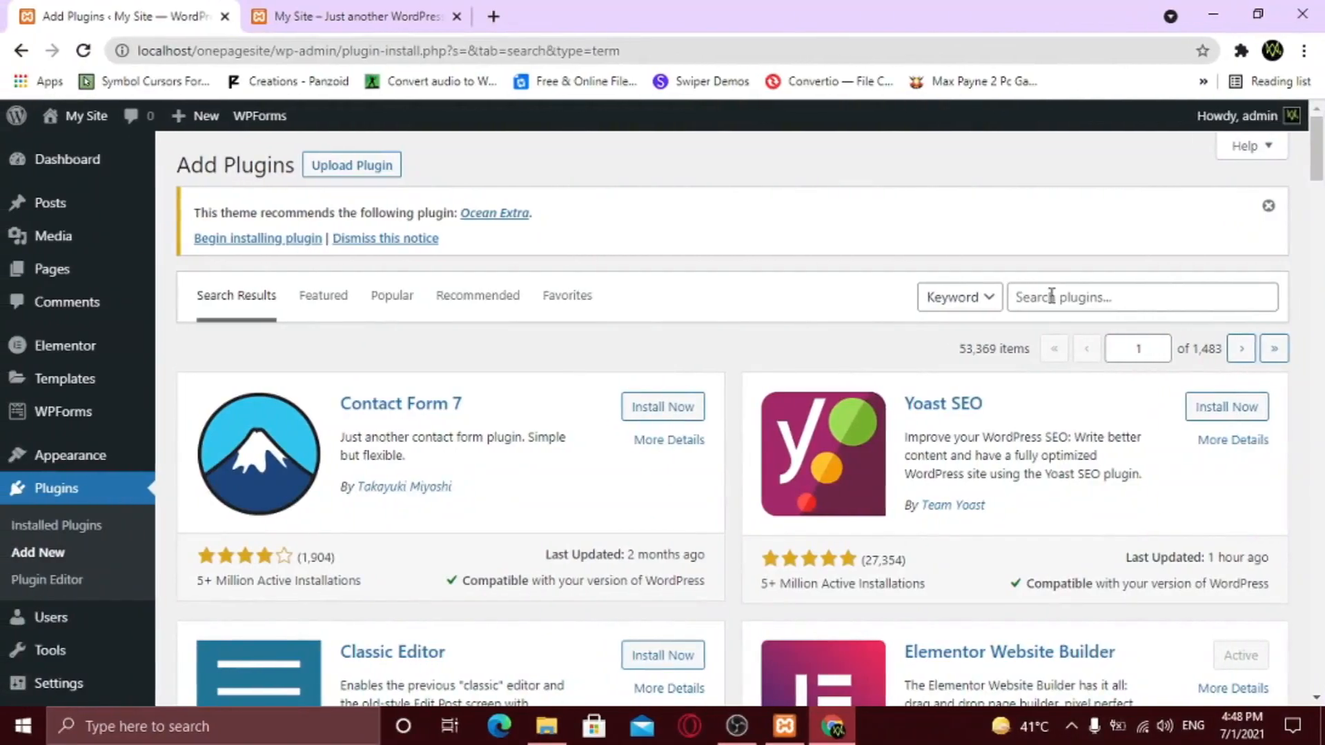
# - Search 'essential ad' and start installing Essential Addons for Elementor
pyautogui.click(1051, 296)
pyautogui.write('essential addons')
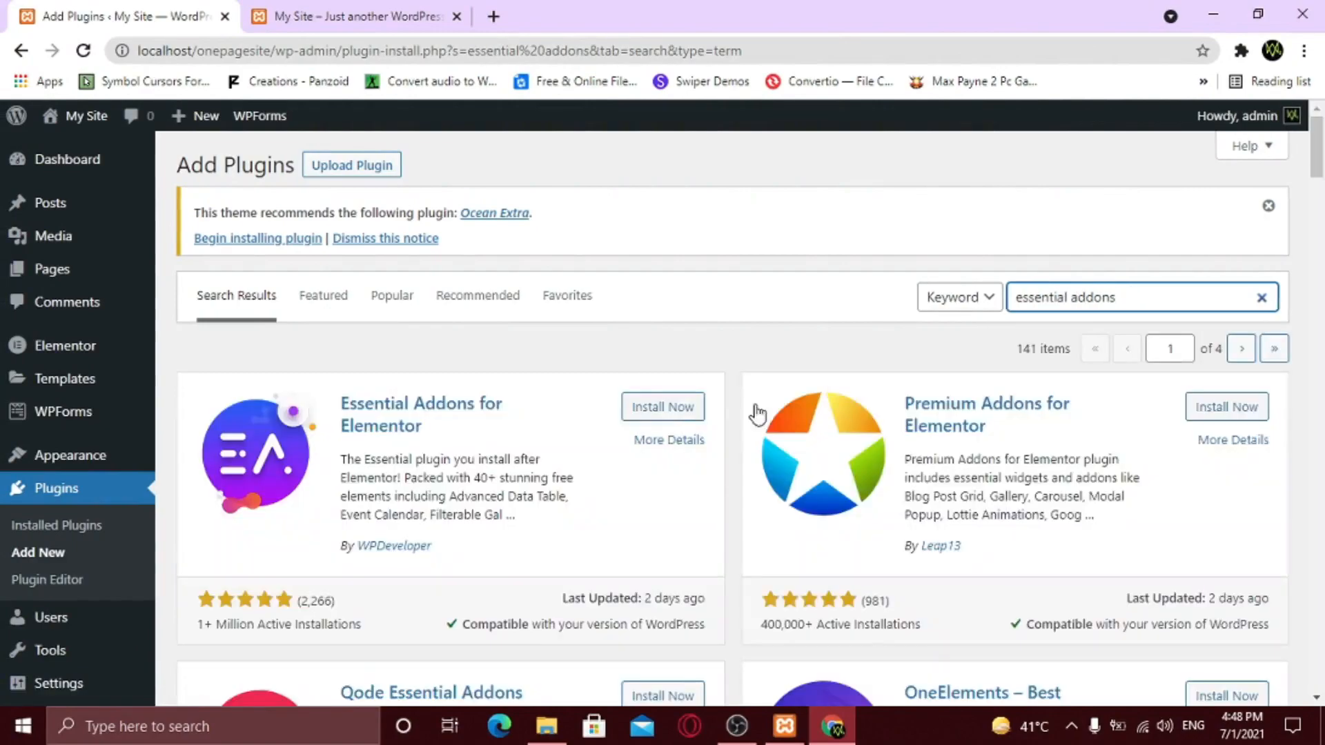
pyautogui.click(659, 413)
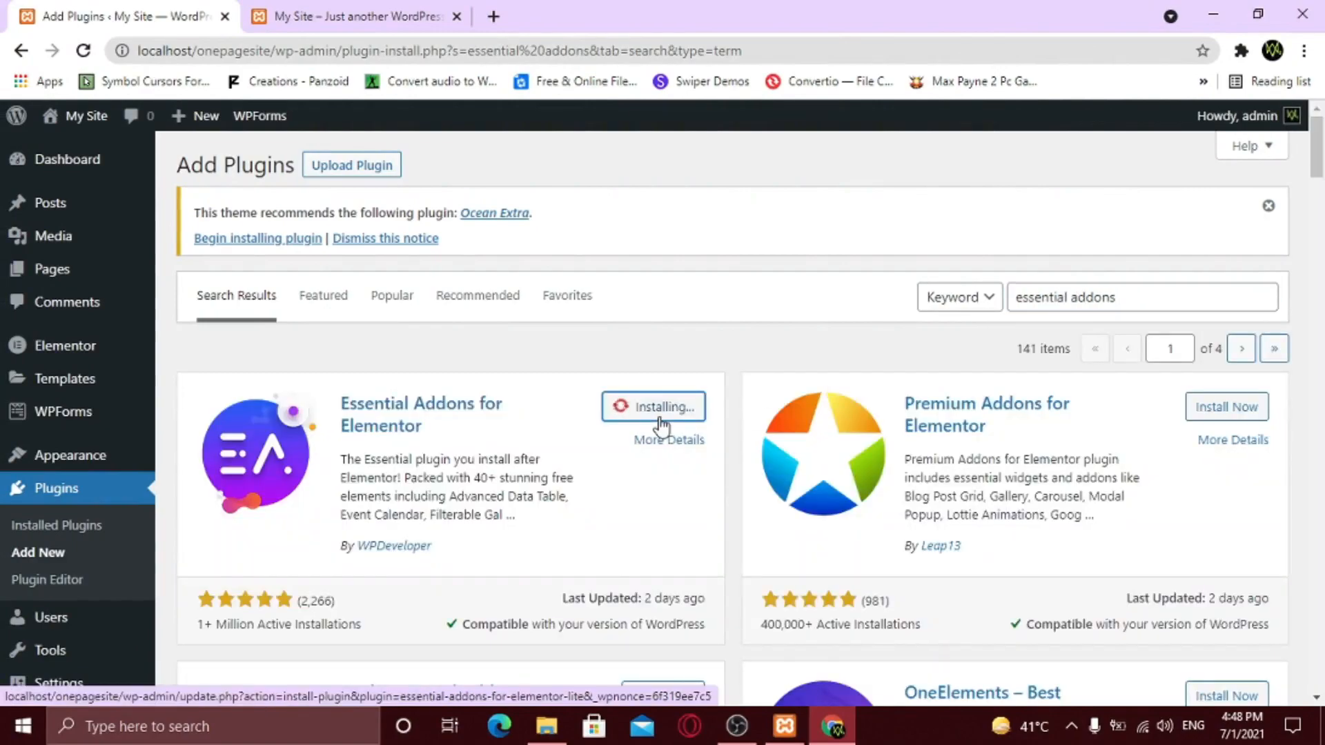
# - Activate Essential Addons for Elementor and keep the wizard's basic configuration
pyautogui.click(660, 412)
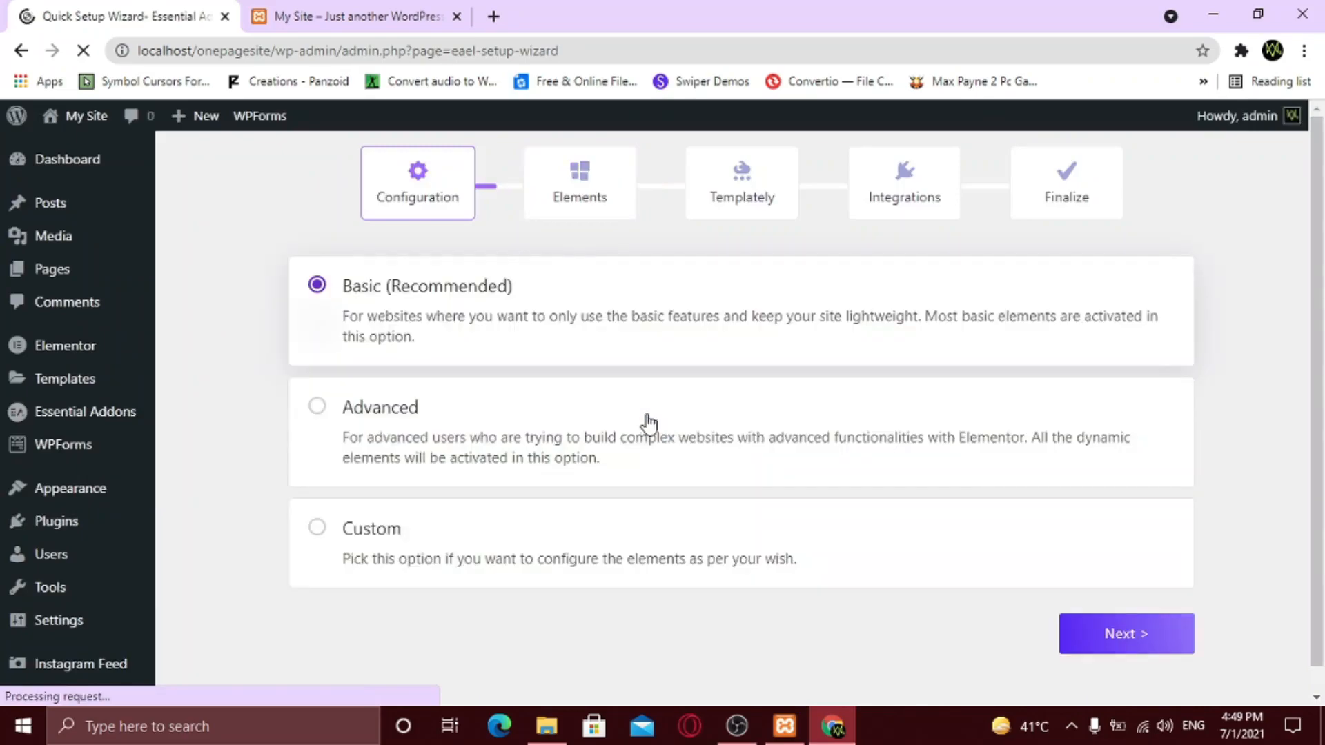
pyautogui.click(1106, 641)
pyautogui.scroll(-1, 845, 533)
# - Enable the post, social feed, login and form styler elements in the wizard
pyautogui.click(828, 363)
pyautogui.click(492, 365)
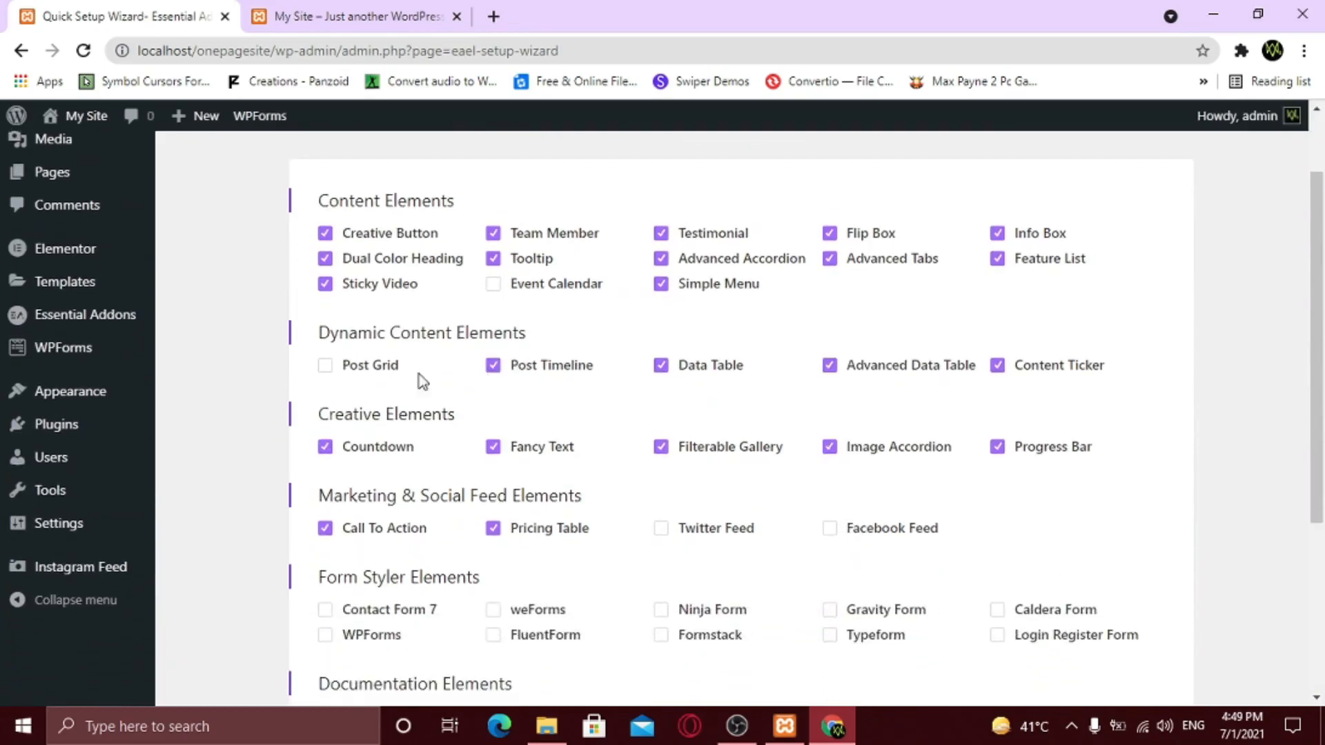
pyautogui.click(325, 366)
pyautogui.scroll(-2, 458, 444)
pyautogui.click(662, 334)
pyautogui.click(829, 334)
pyautogui.click(829, 416)
pyautogui.click(830, 441)
pyautogui.click(997, 441)
pyautogui.click(998, 416)
pyautogui.click(661, 415)
pyautogui.click(662, 441)
pyautogui.click(493, 441)
pyautogui.click(492, 415)
pyautogui.click(325, 416)
pyautogui.click(325, 441)
# - Enable the BetterDocs and WooCommerce elements (Product Grid, Carousel, Checkout, Compare)
pyautogui.click(530, 522)
pyautogui.click(735, 522)
pyautogui.click(325, 612)
pyautogui.click(493, 611)
pyautogui.click(661, 611)
pyautogui.click(829, 612)
pyautogui.scroll(-2, 898, 614)
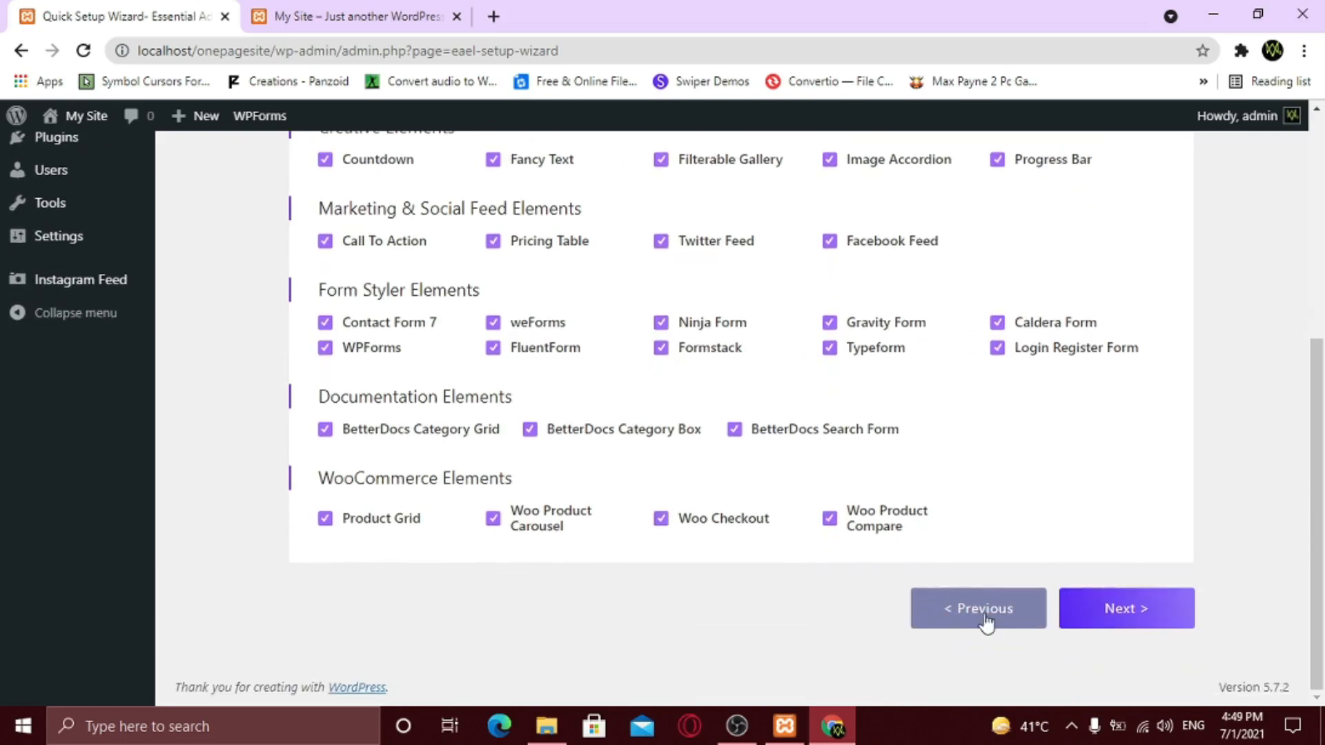
# - Skip past the Templately and Integrations steps and finish the setup wizard
pyautogui.click(1116, 610)
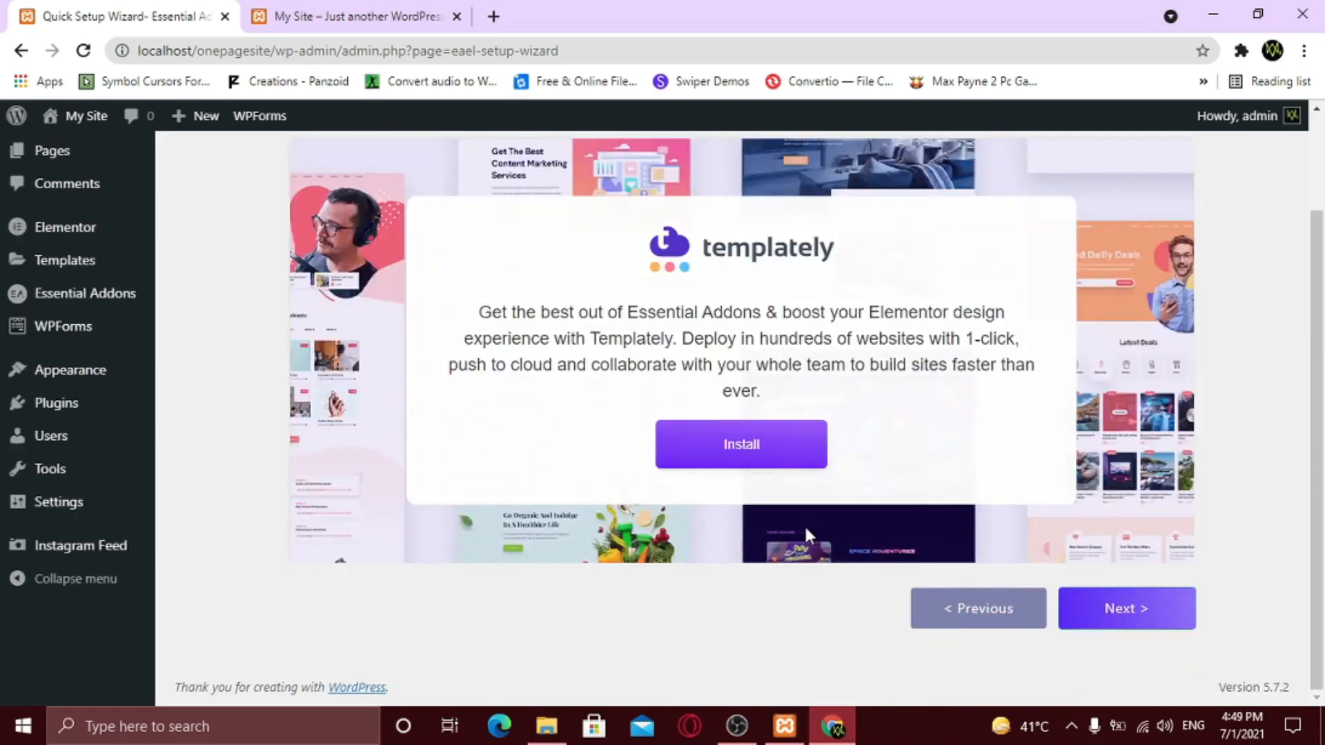
pyautogui.scroll(2, 805, 523)
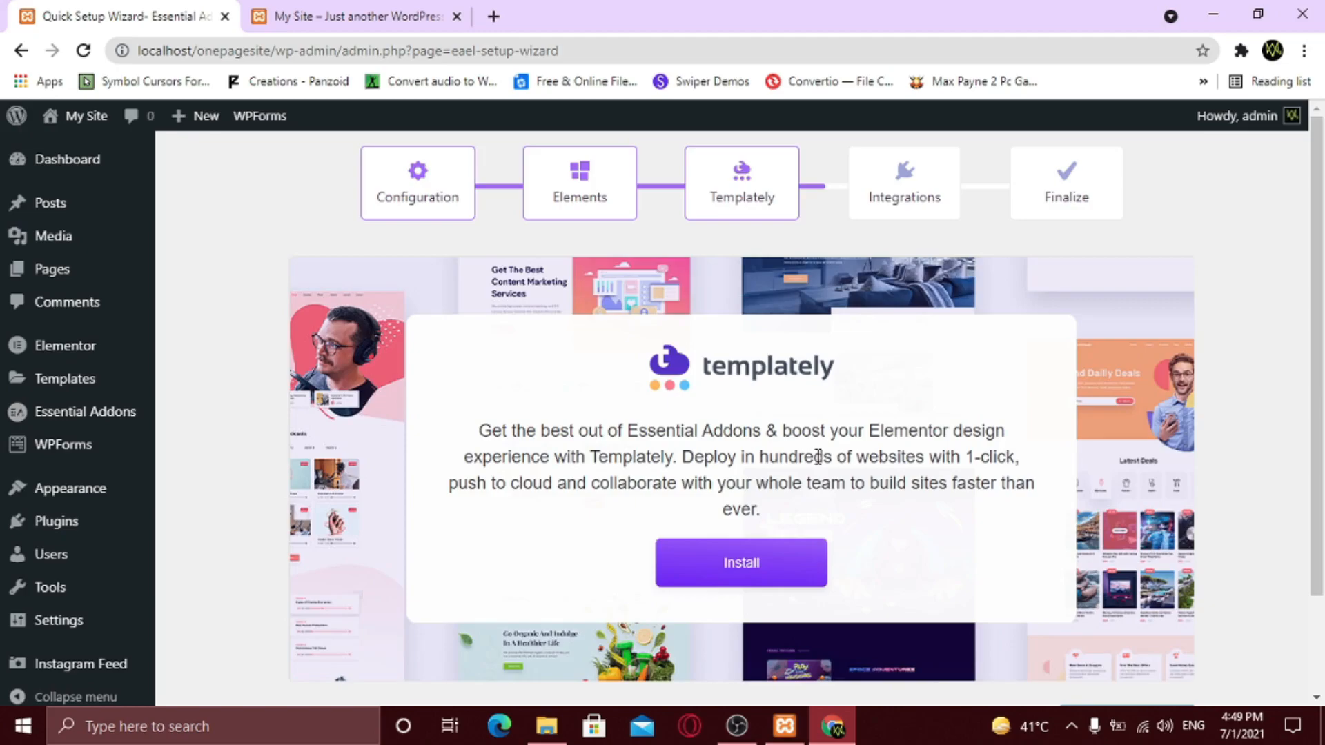
pyautogui.scroll(-3, 842, 481)
pyautogui.click(1146, 611)
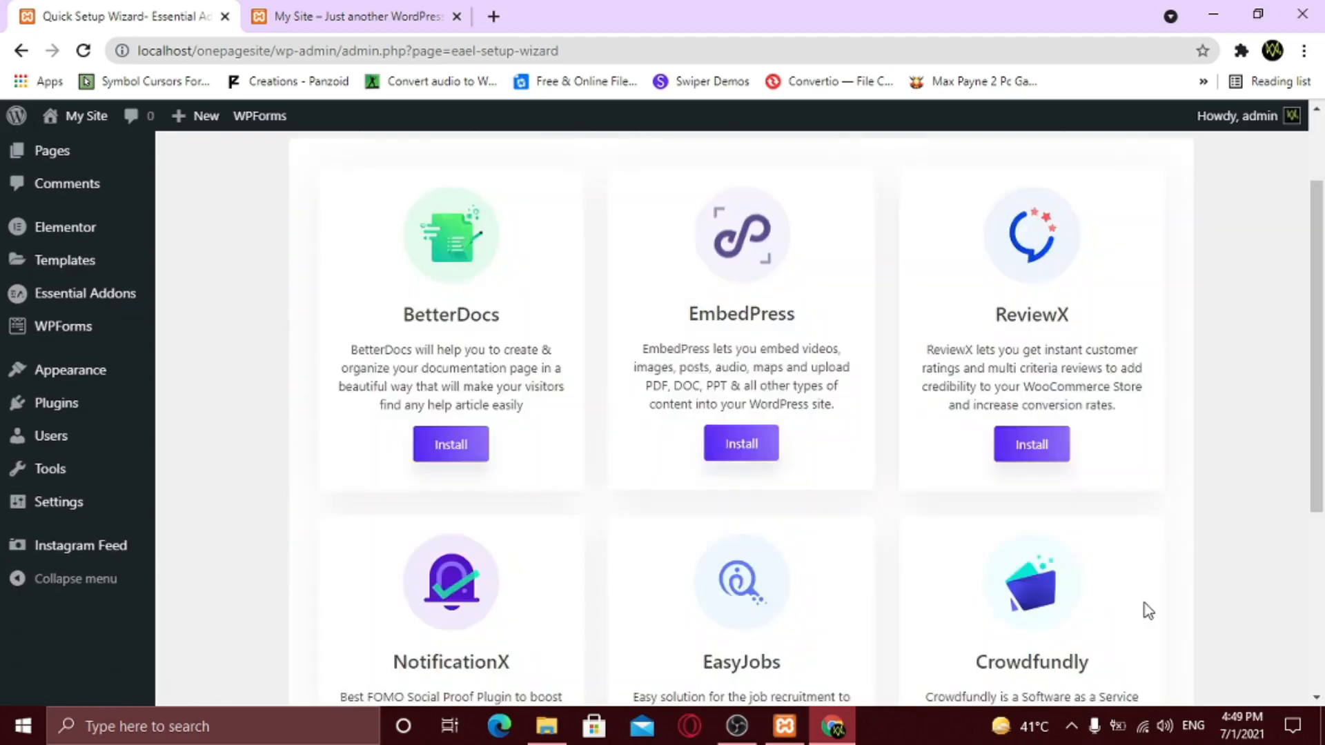
pyautogui.scroll(2, 819, 490)
pyautogui.scroll(-5, 819, 487)
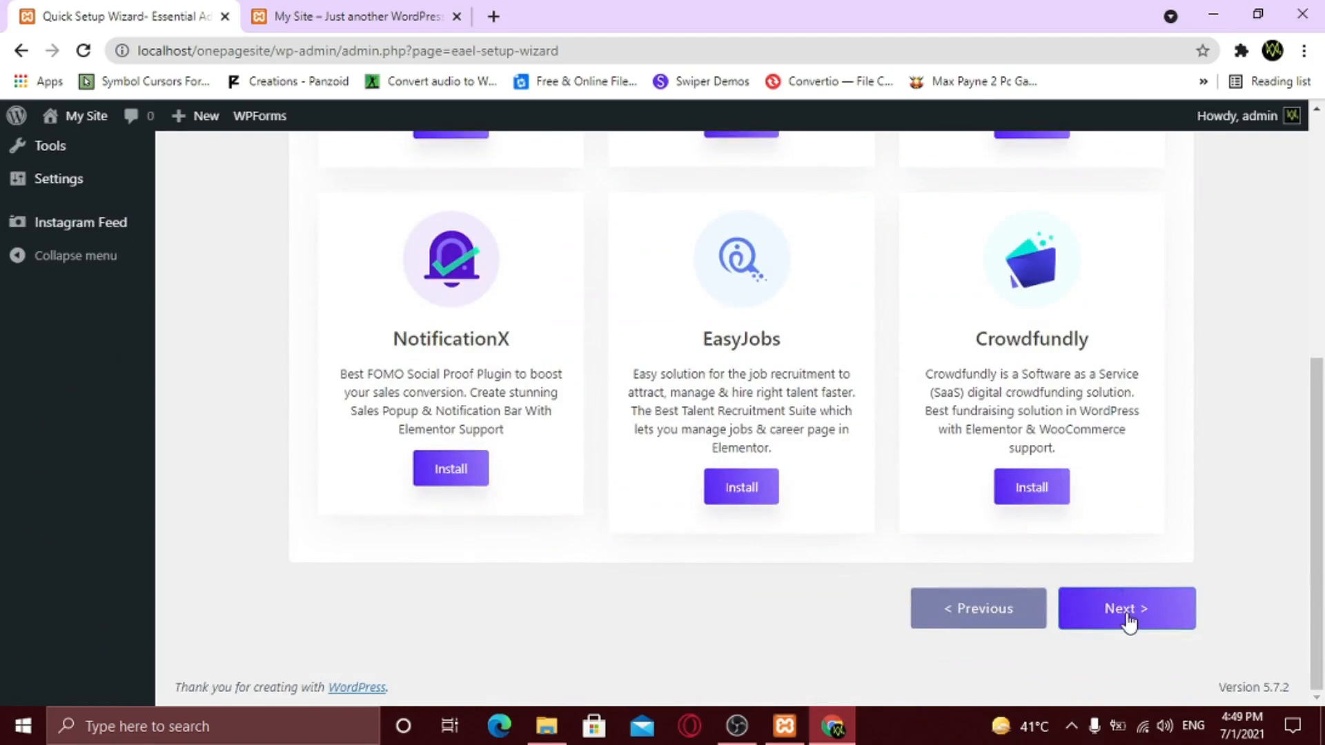
pyautogui.click(1129, 622)
pyautogui.scroll(4, 732, 499)
pyautogui.scroll(-4, 732, 504)
pyautogui.click(1122, 617)
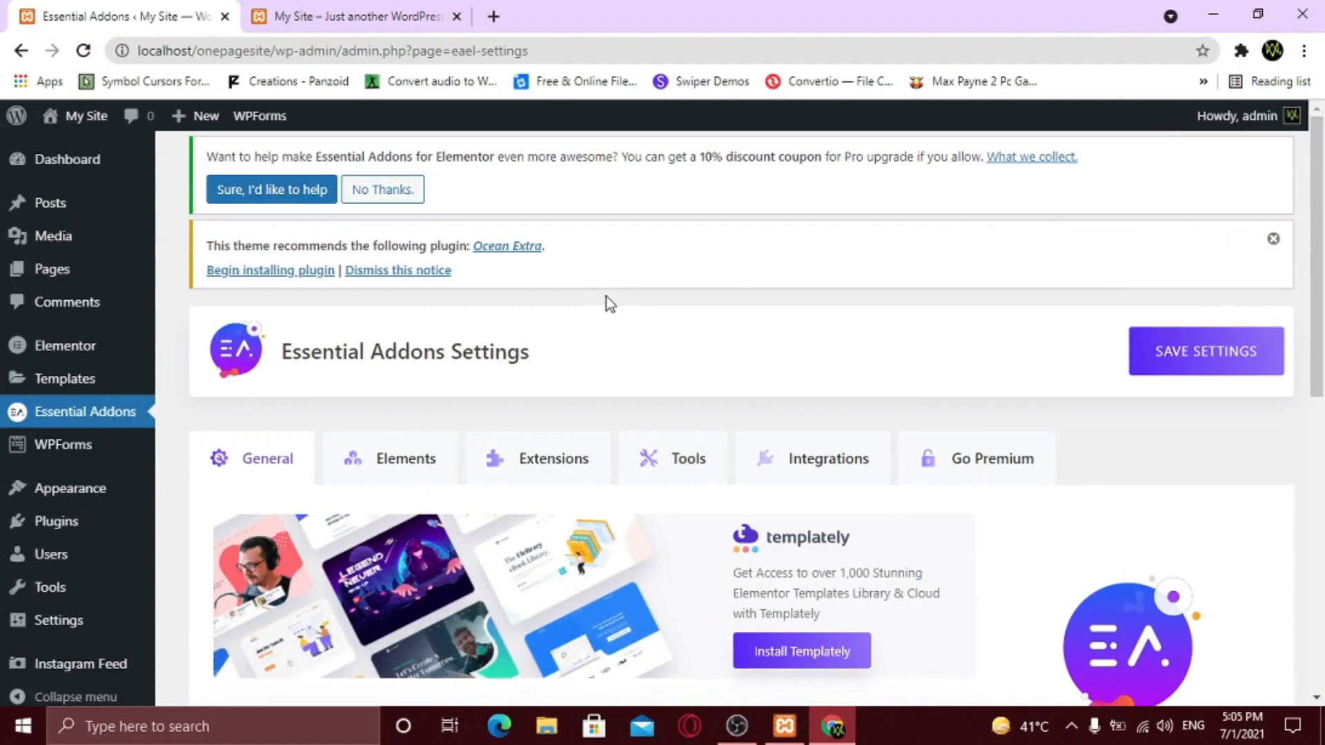
# - Create a new WordPress page titled 'Home'
pyautogui.moveTo(142, 276)
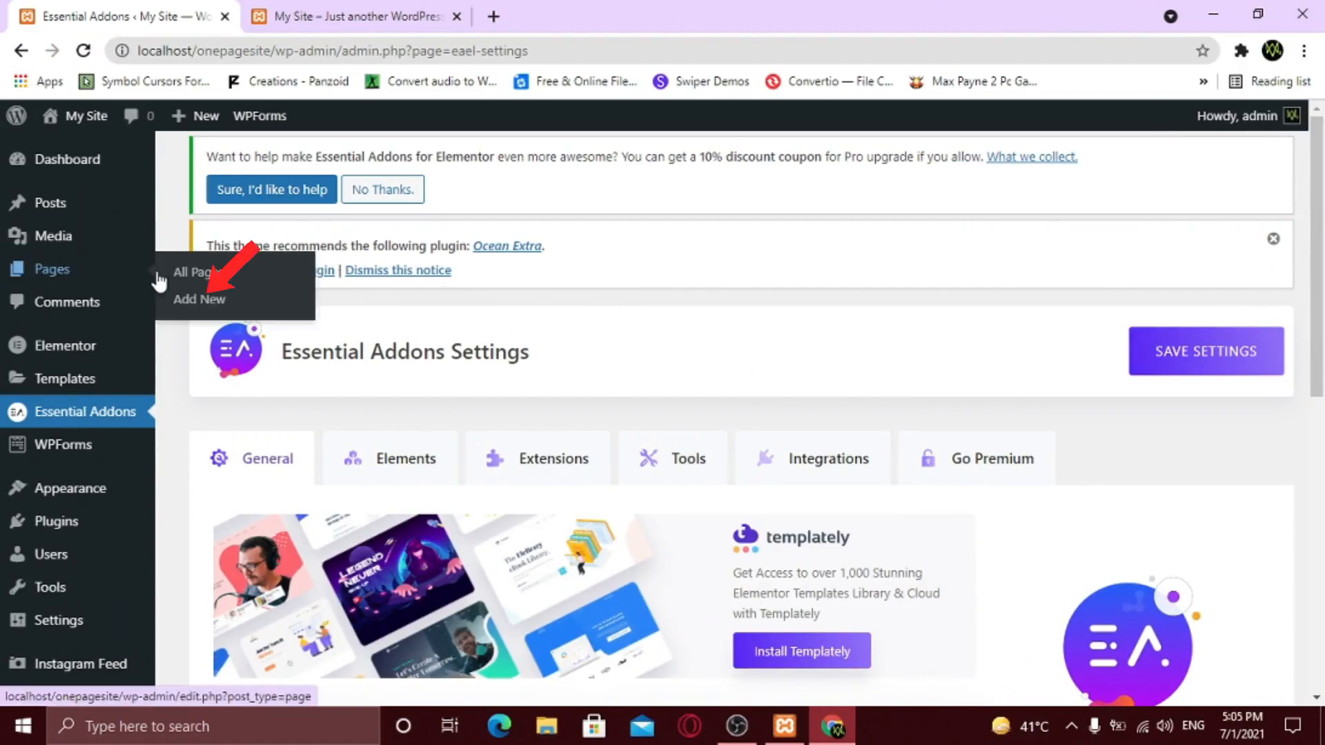
pyautogui.click(197, 300)
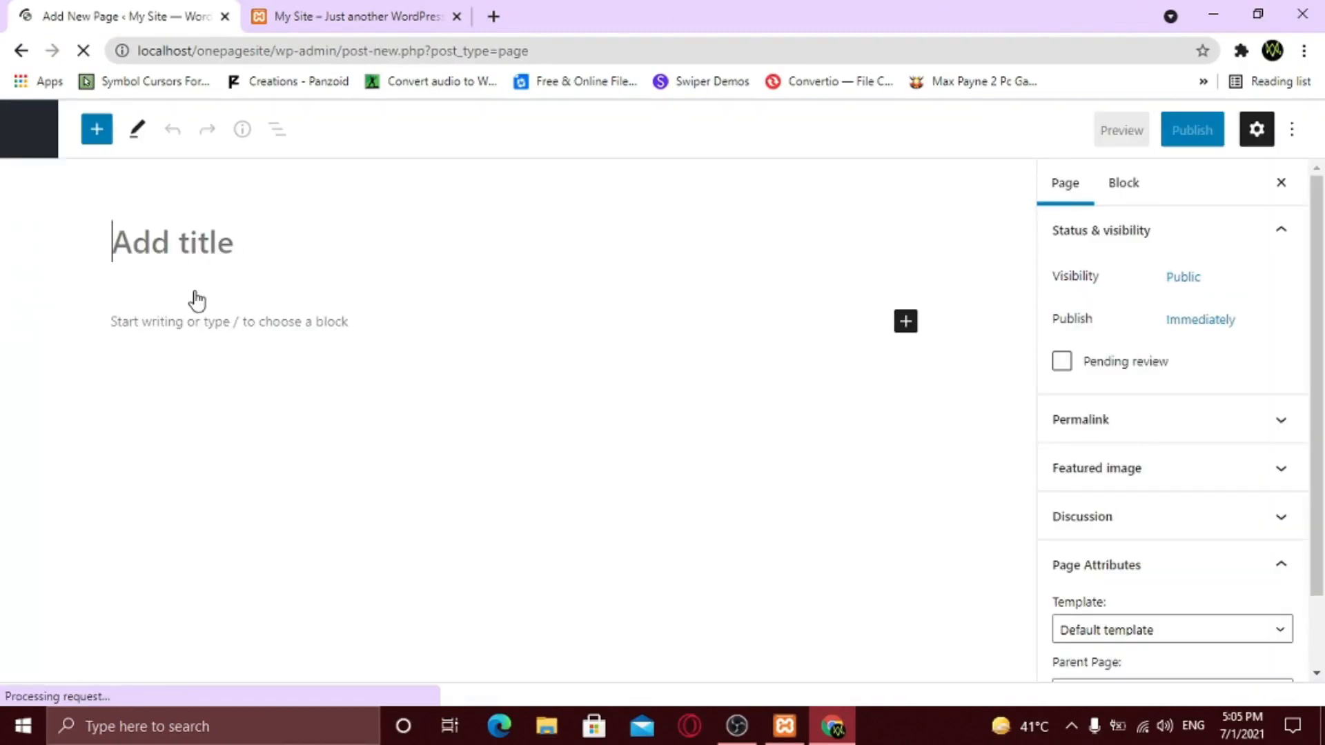
pyautogui.write('Home')
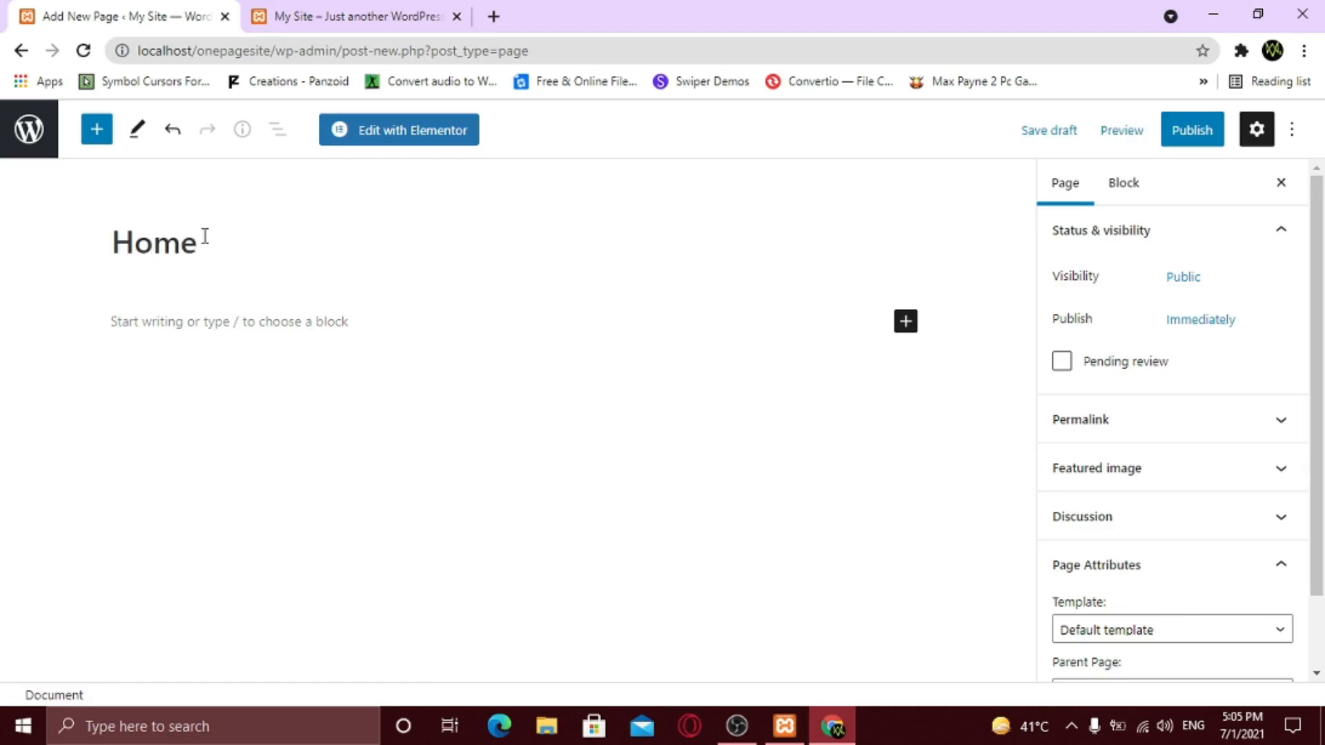
# - Give the Home page the Elementor Full Width template and publish it
pyautogui.scroll(-1, 1116, 535)
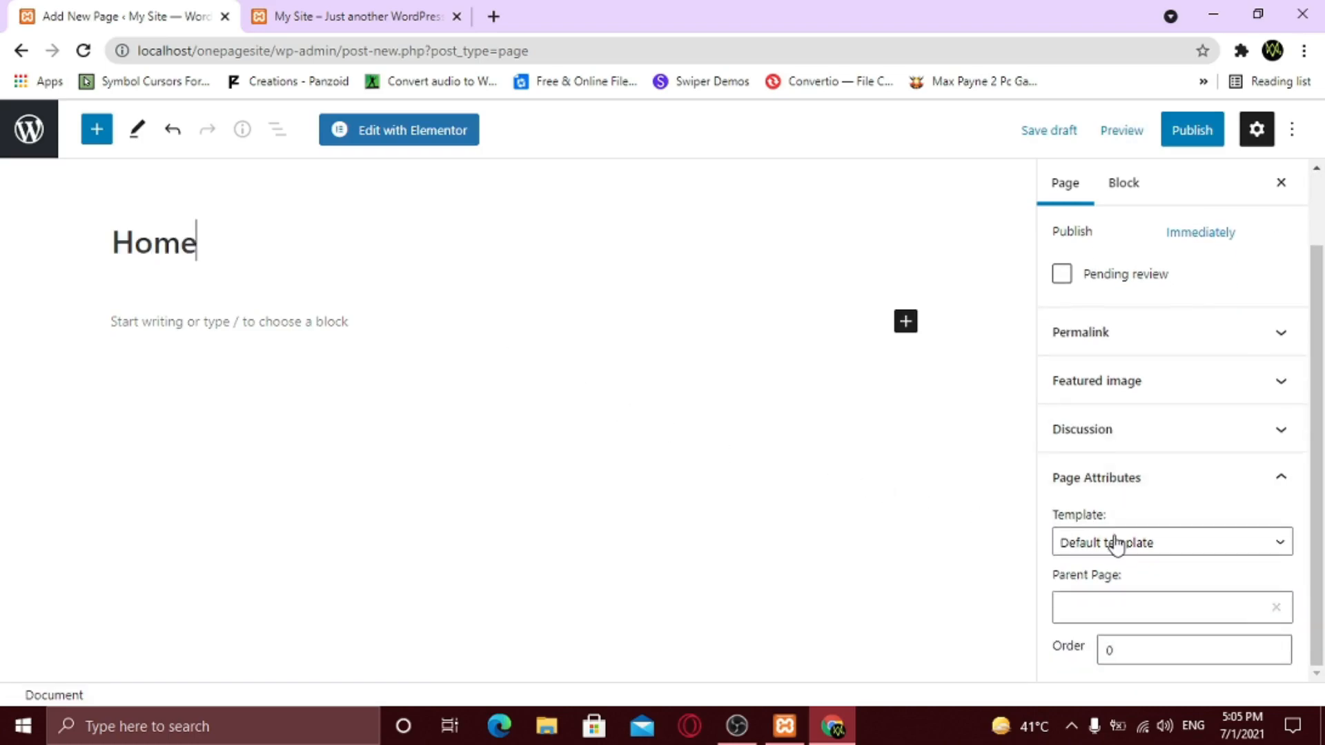
pyautogui.click(1167, 546)
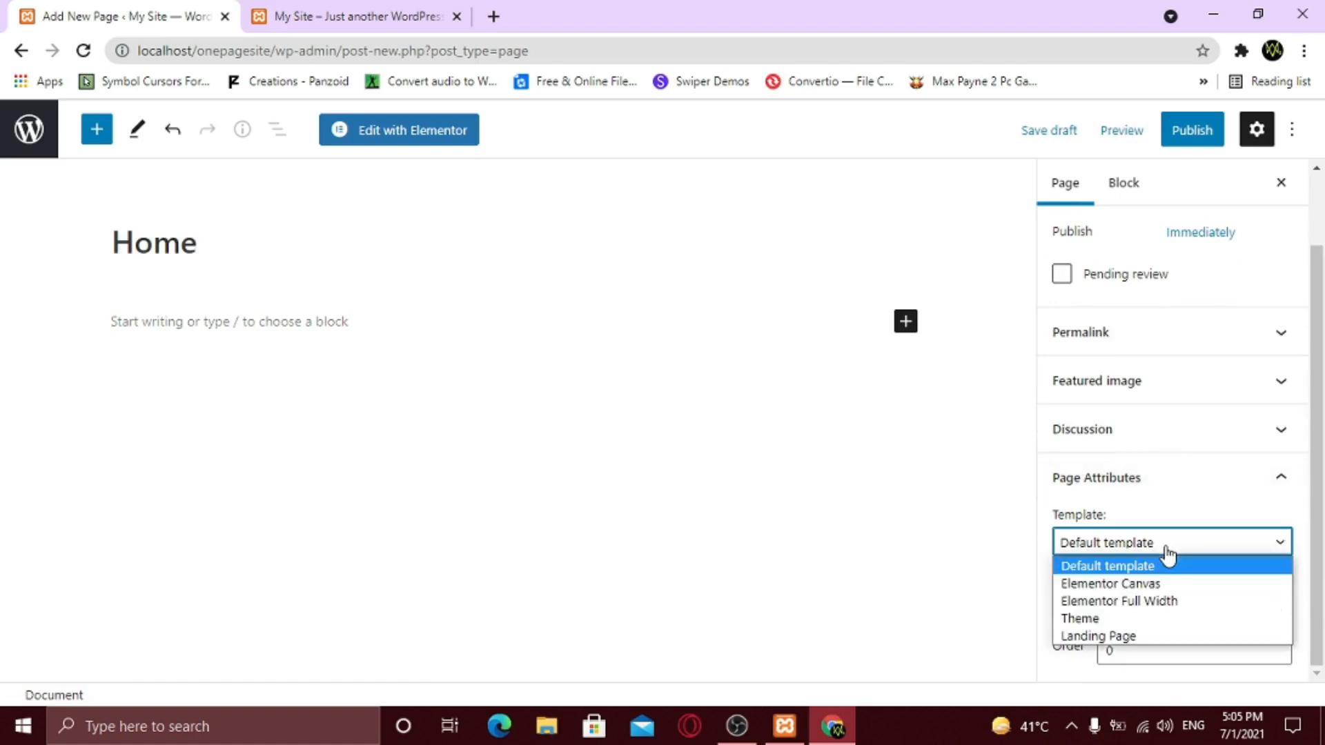
pyautogui.click(1166, 604)
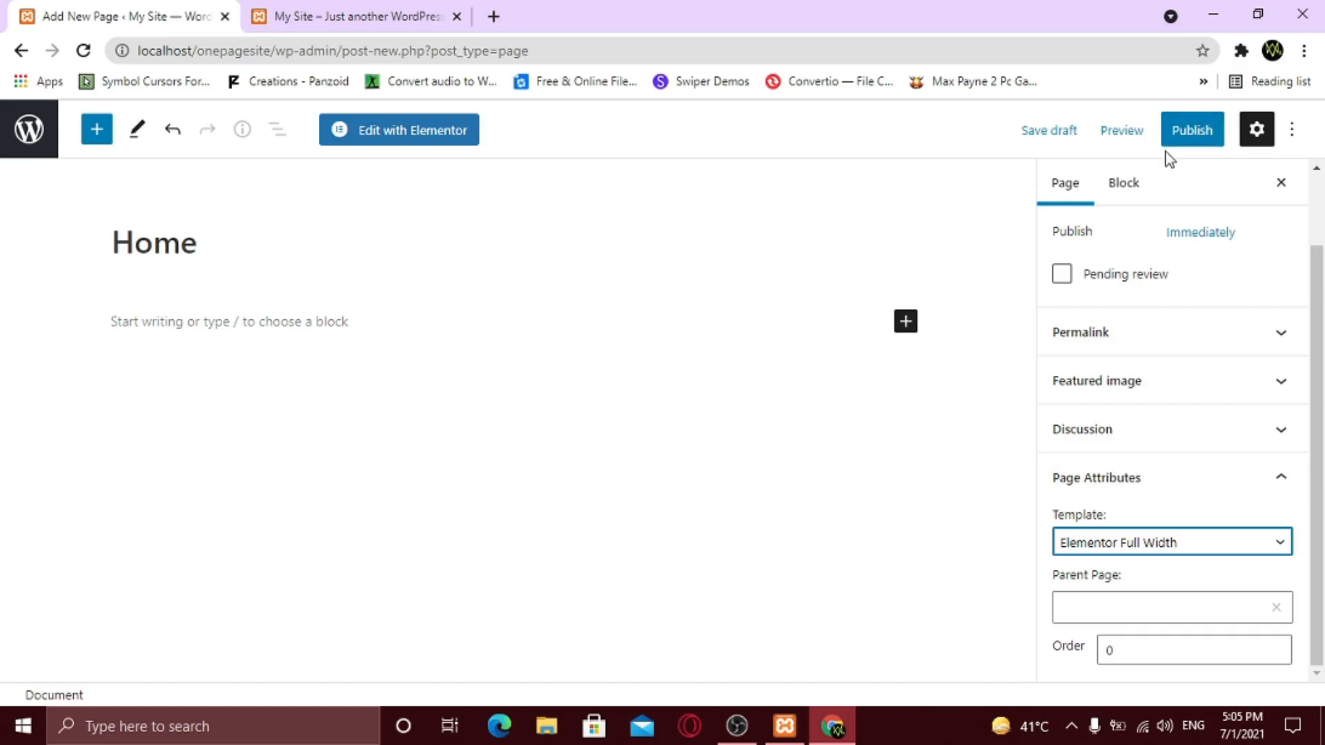
pyautogui.click(1181, 140)
pyautogui.click(1097, 142)
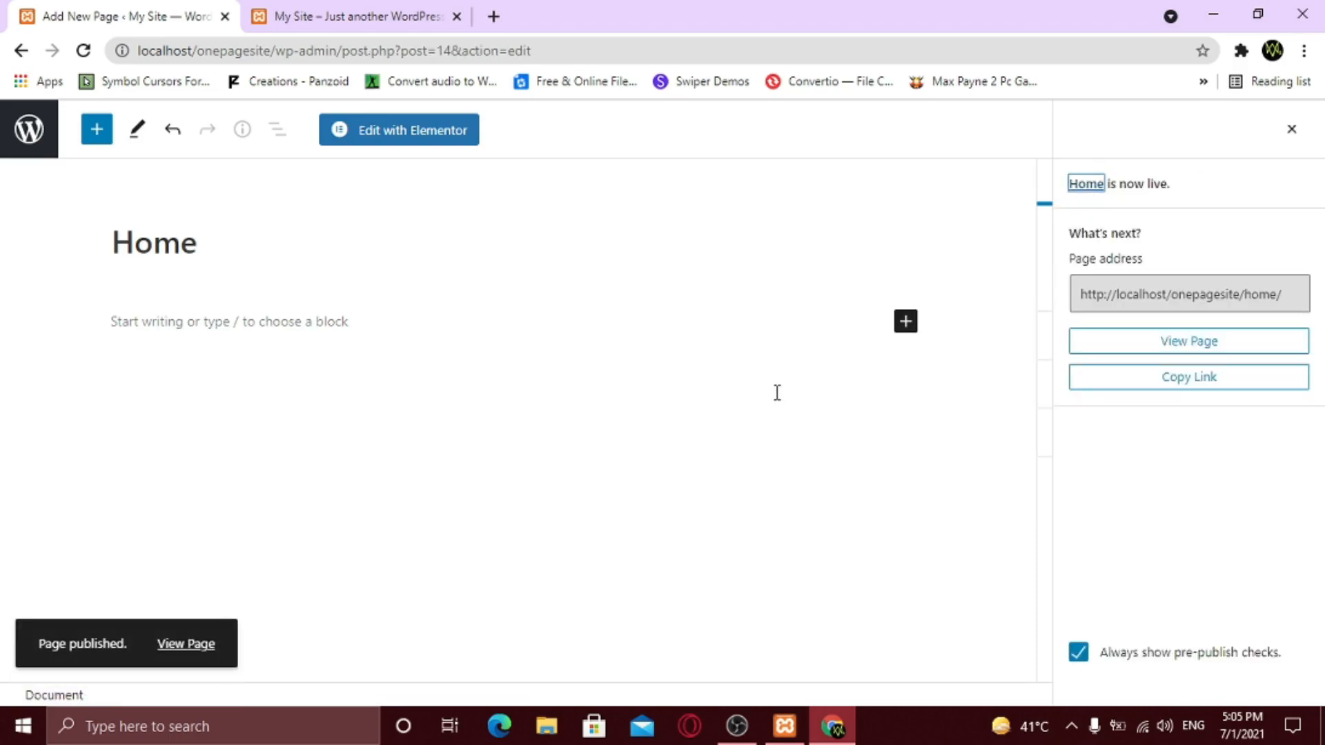
# - Open the Home page in Elementor and add a single-column section
pyautogui.click(410, 149)
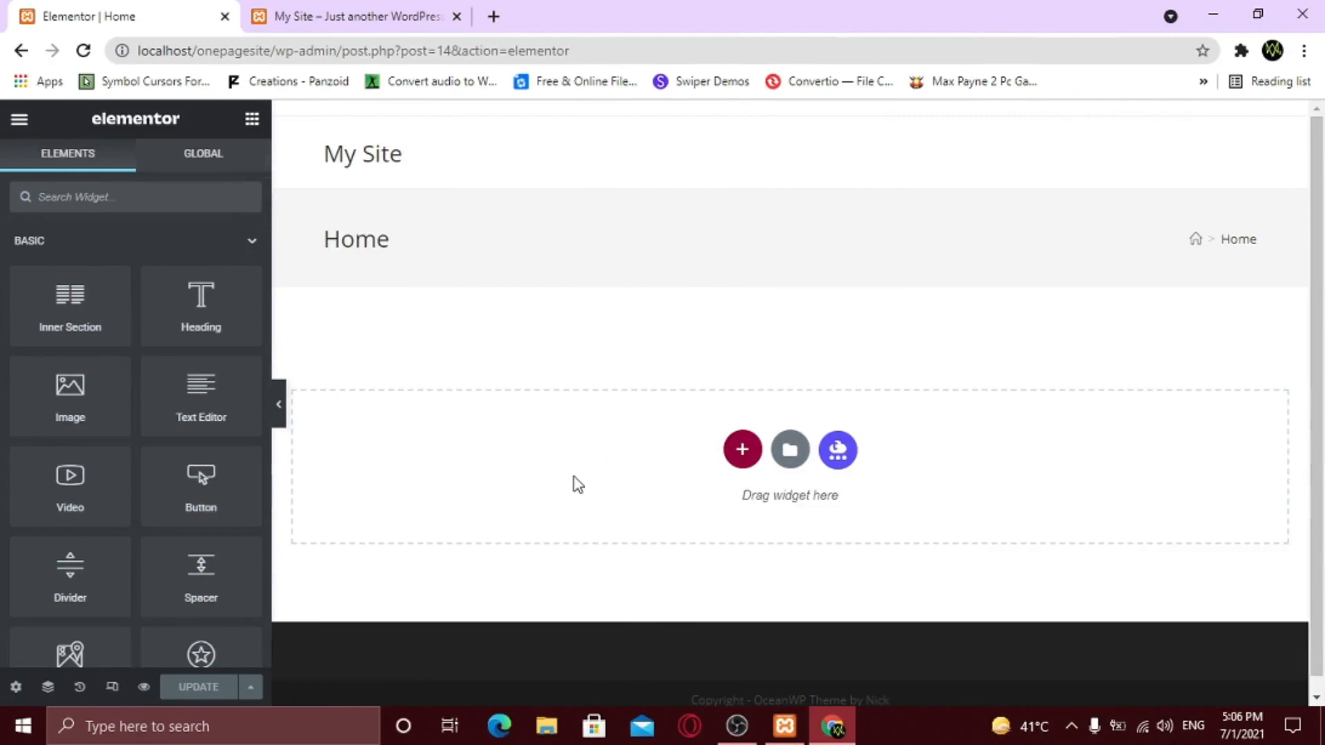
pyautogui.click(743, 454)
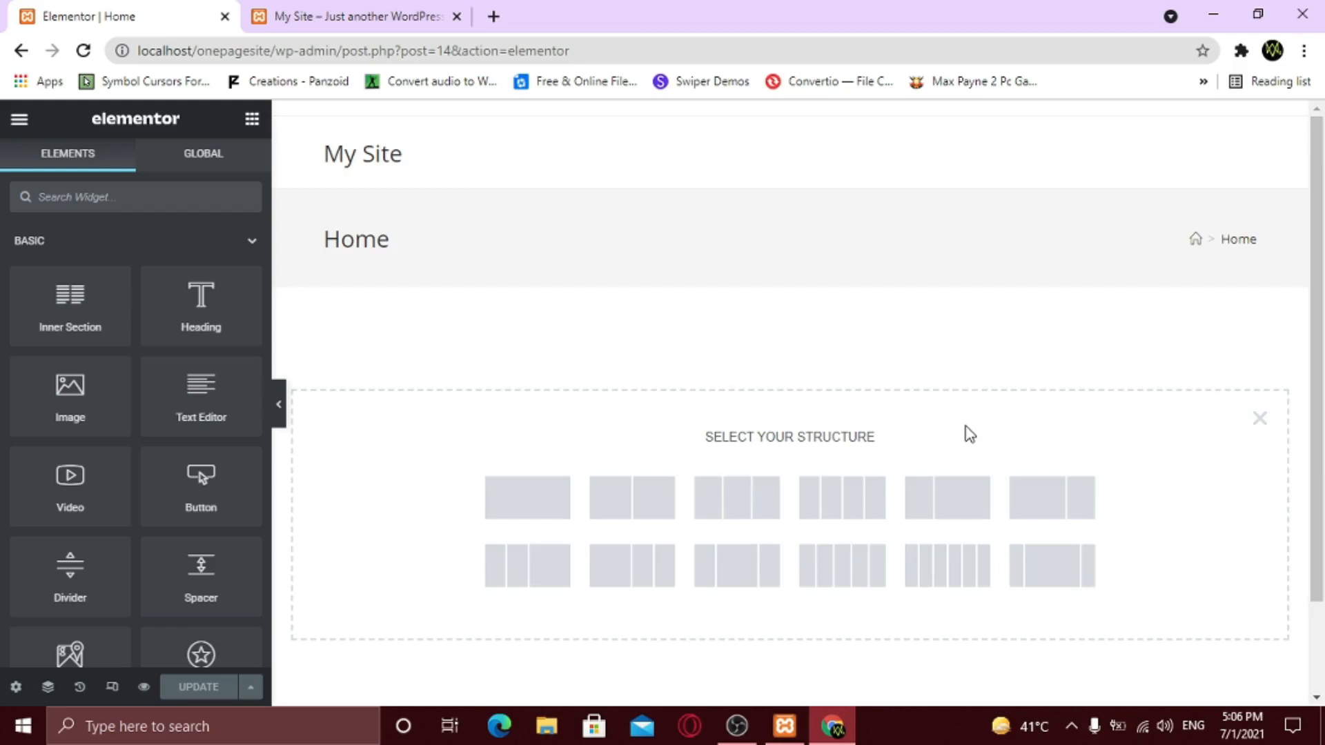
pyautogui.click(545, 503)
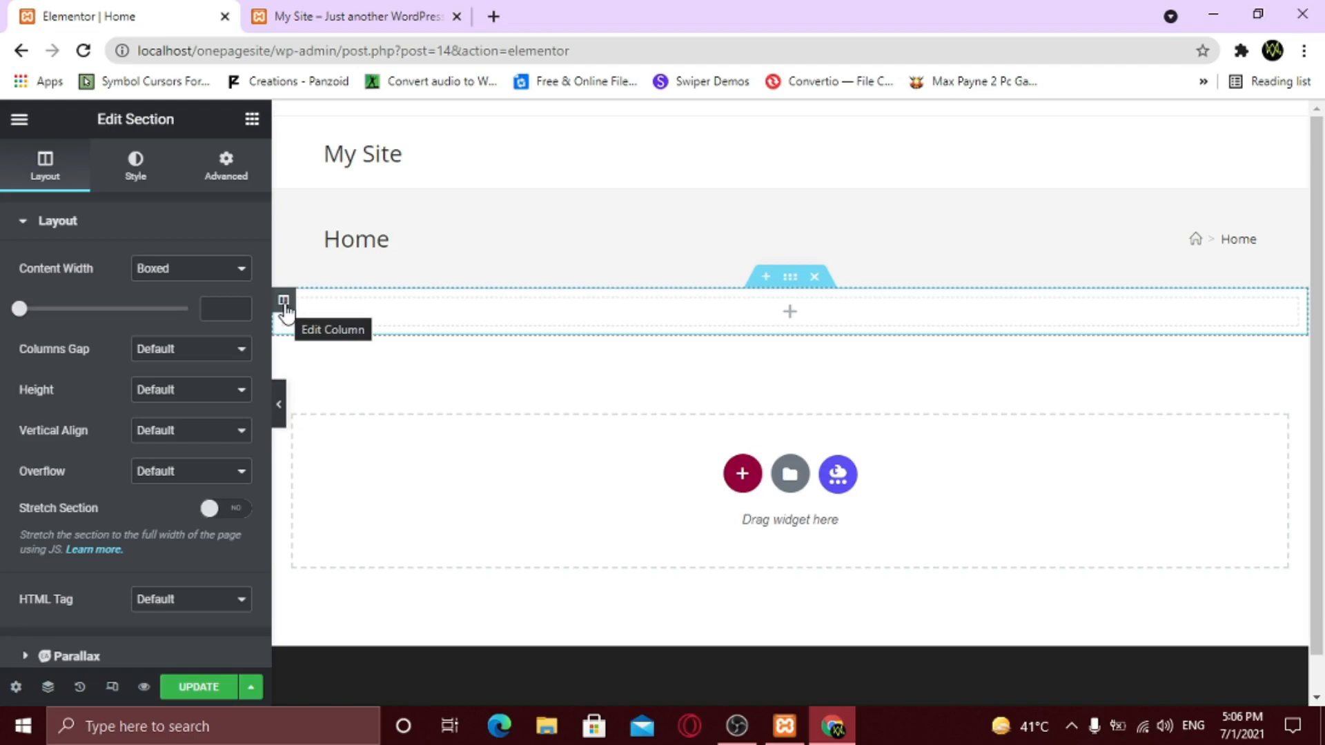
# - Select the new section and show its Style settings
pyautogui.click(281, 303)
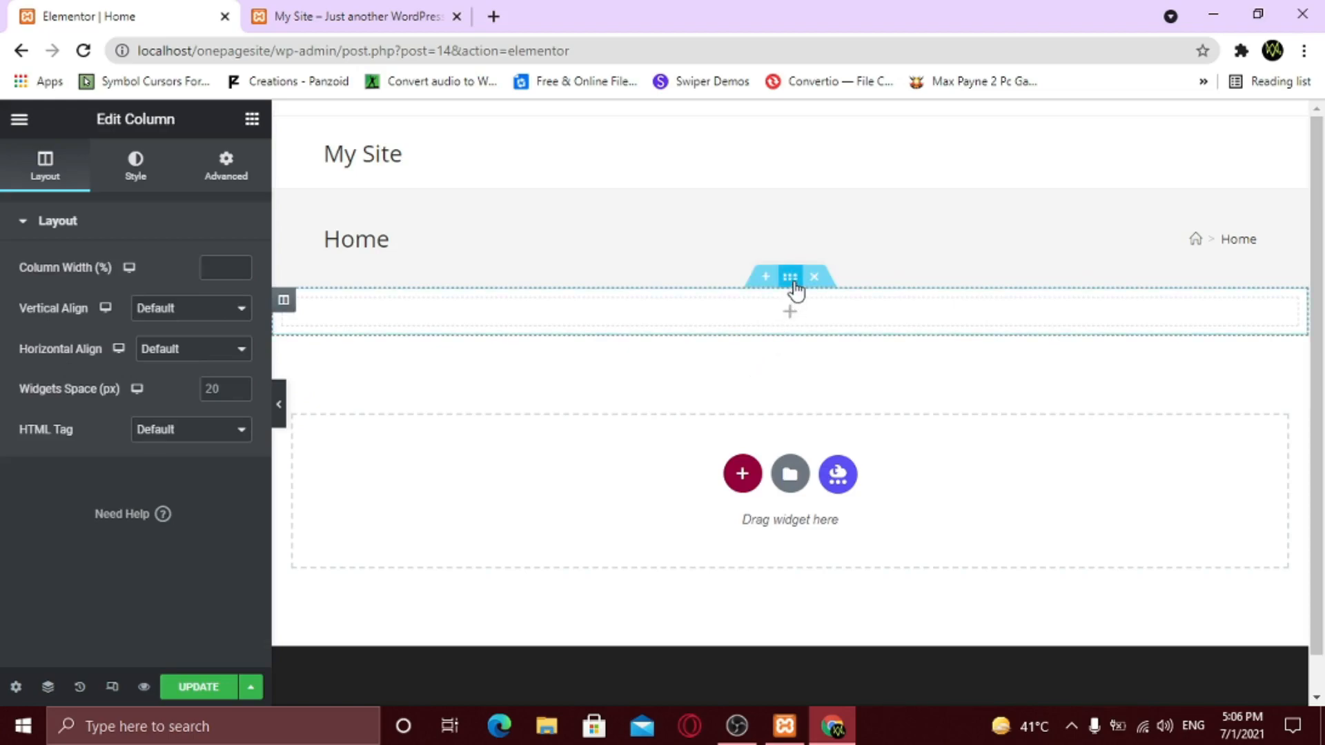
pyautogui.click(793, 284)
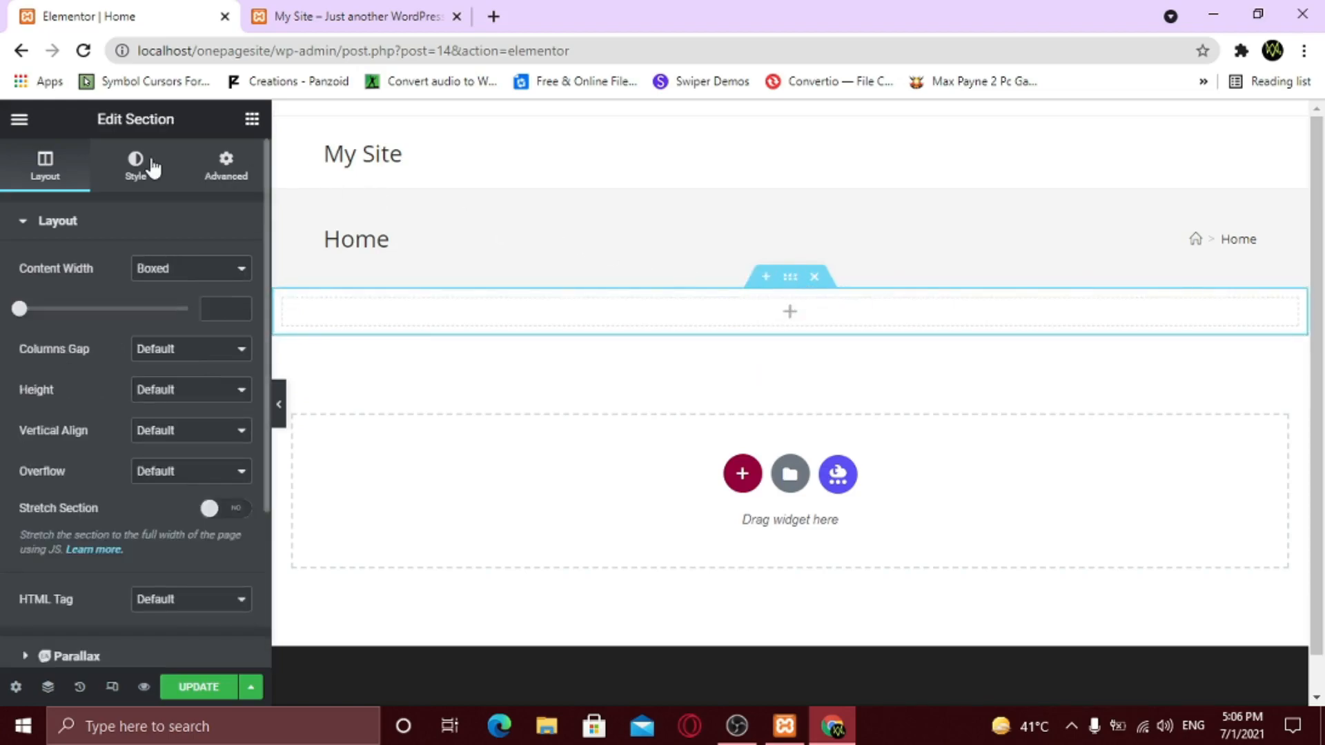
pyautogui.click(129, 173)
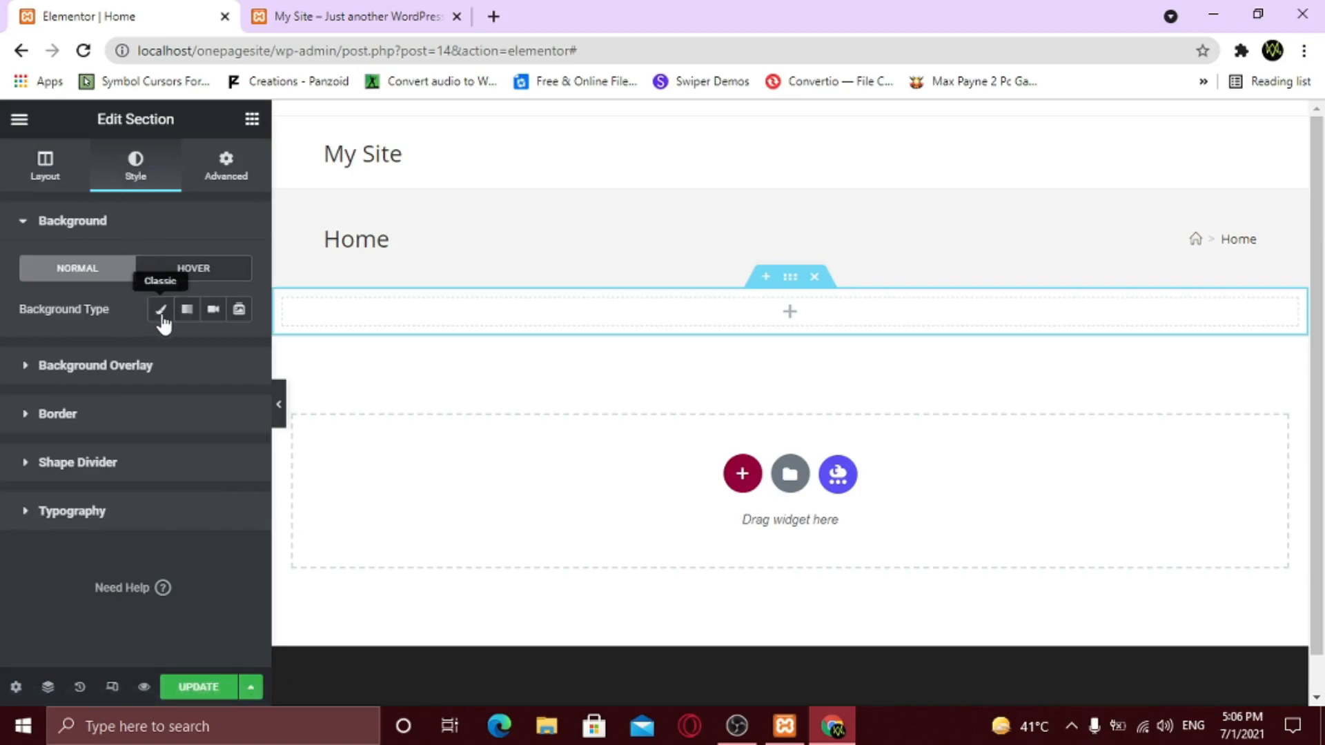
# - Set the section's Background Type to Video, then go to the WordPress Dashboard
pyautogui.click(214, 310)
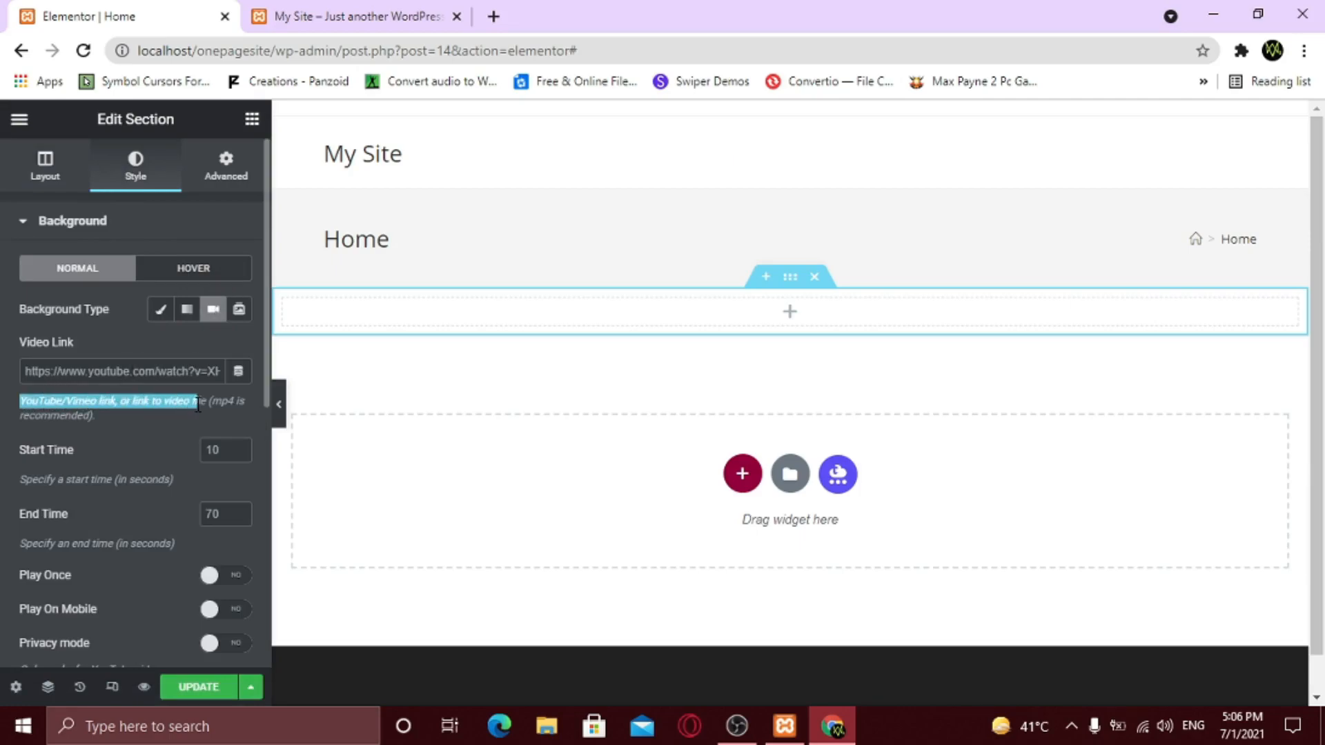
pyautogui.moveTo(244, 402); pyautogui.dragTo(116, 417)
pyautogui.click(105, 417)
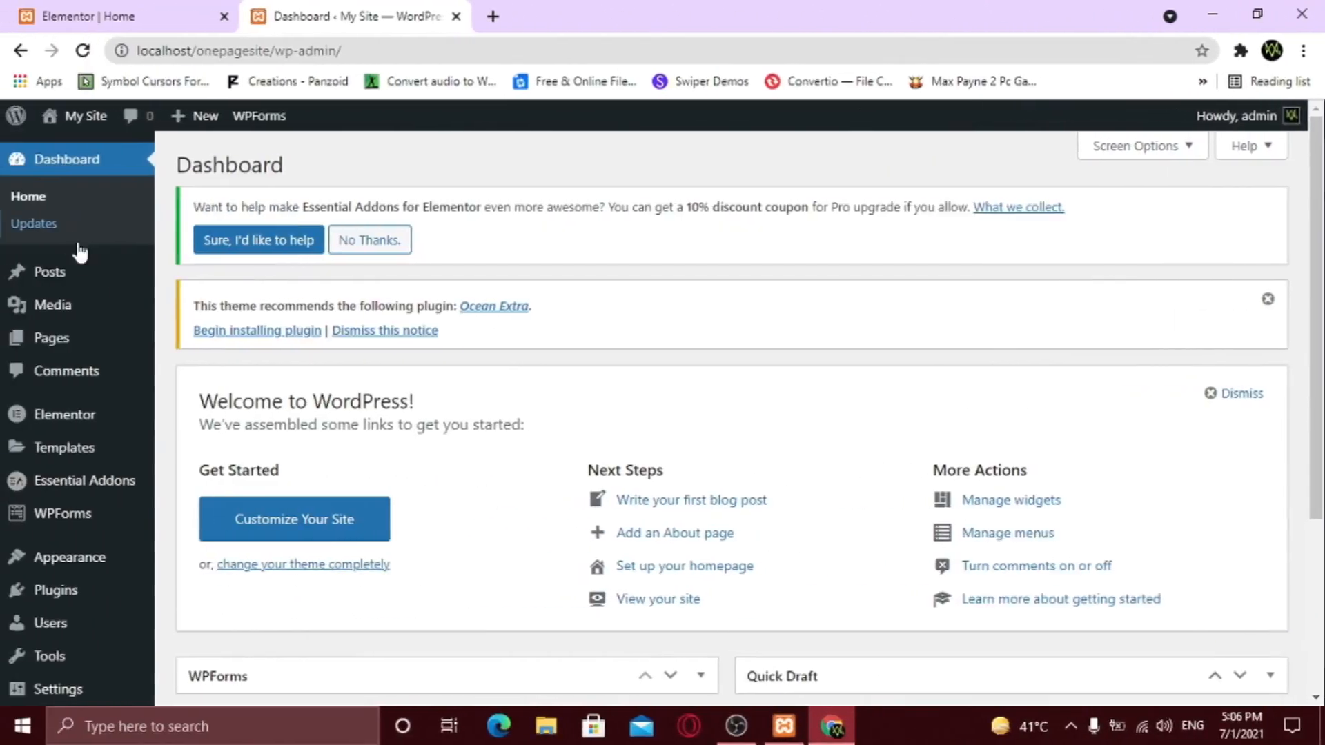
pyautogui.moveTo(75, 303)
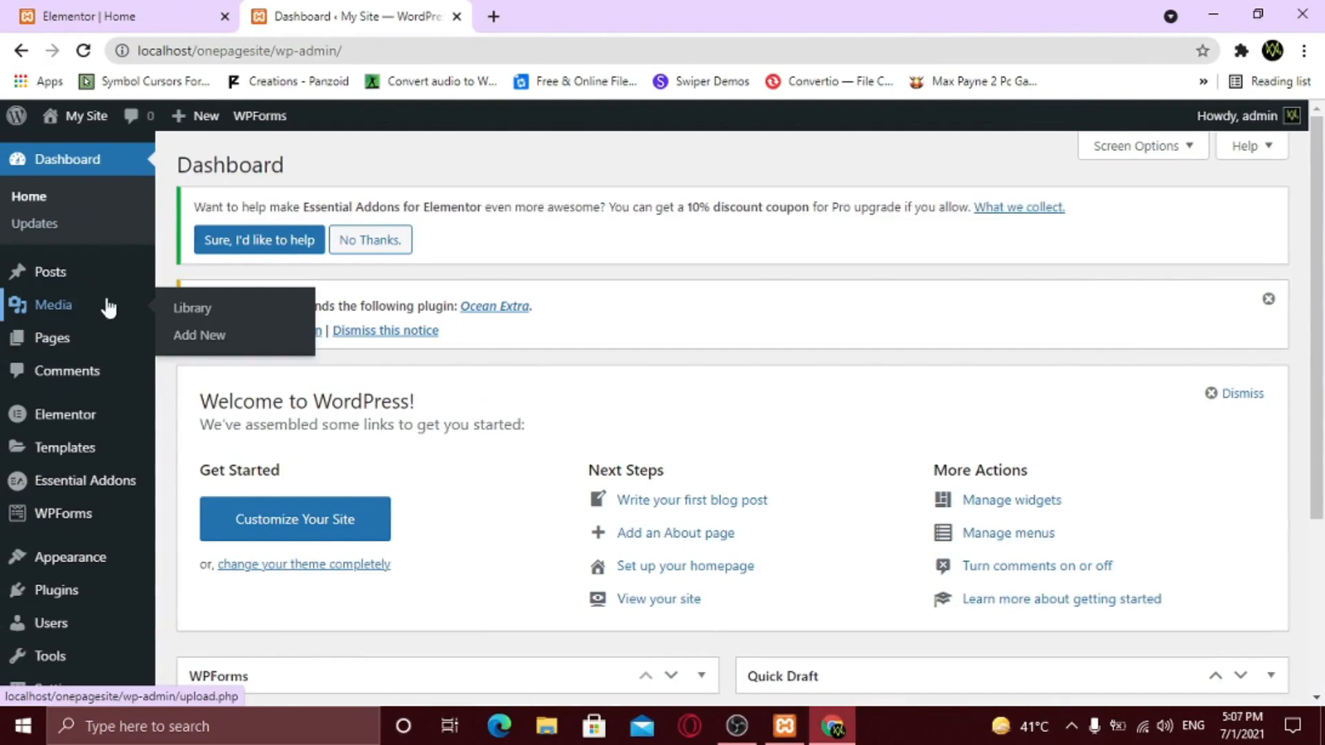
# - Upload the Developer Typing video through Media > Add New
pyautogui.click(213, 337)
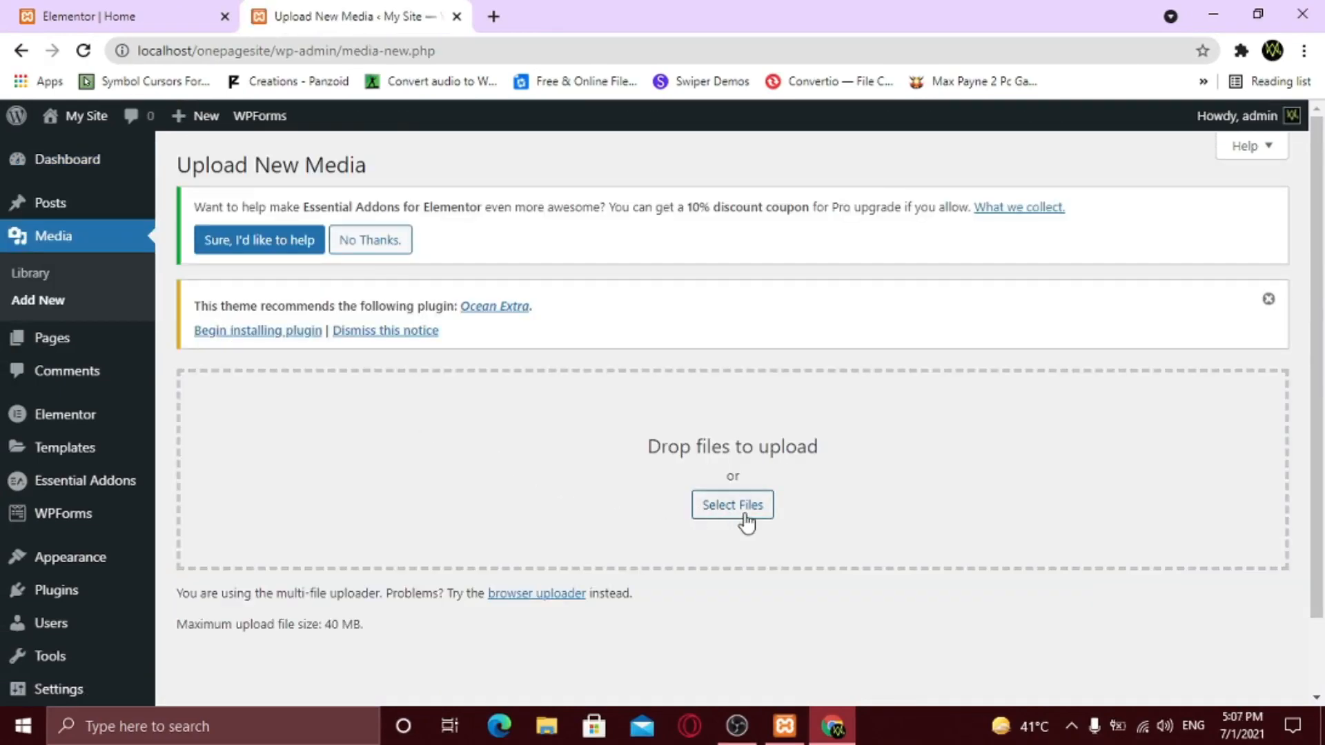
pyautogui.click(747, 518)
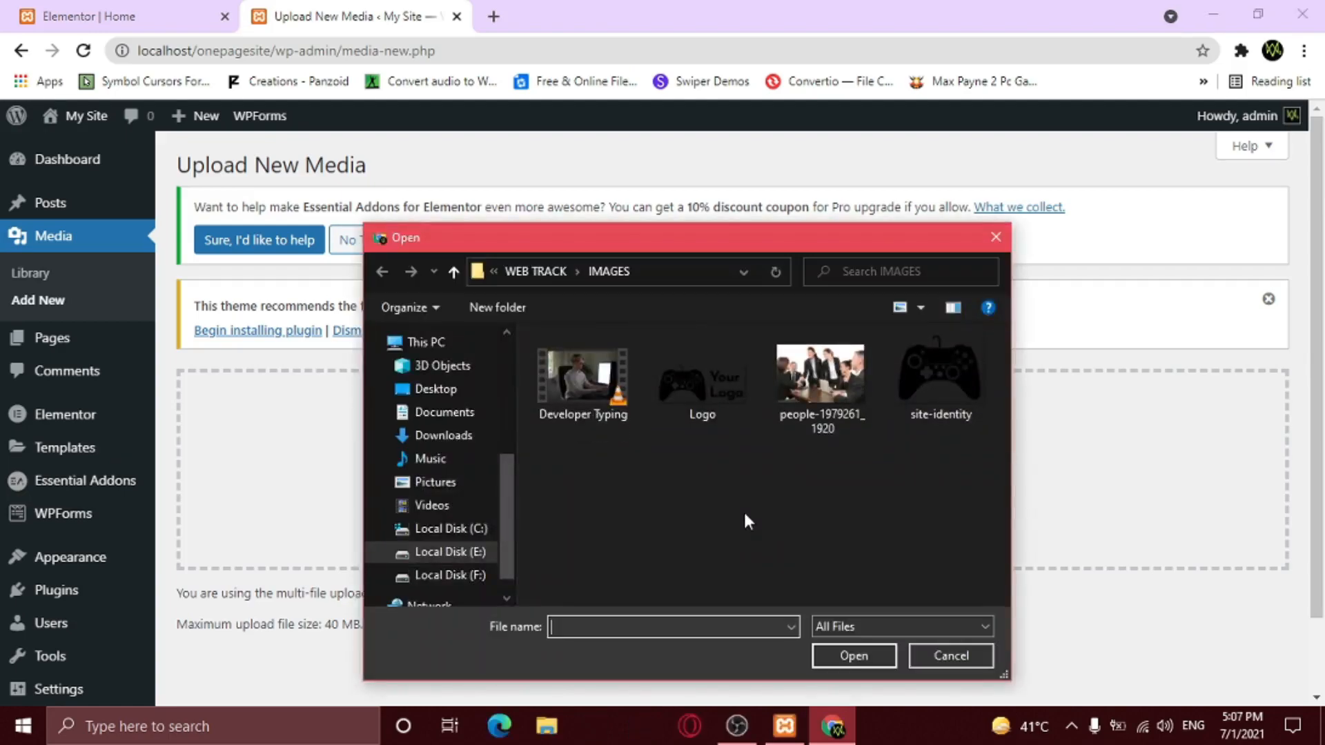
pyautogui.click(583, 378)
pyautogui.click(863, 653)
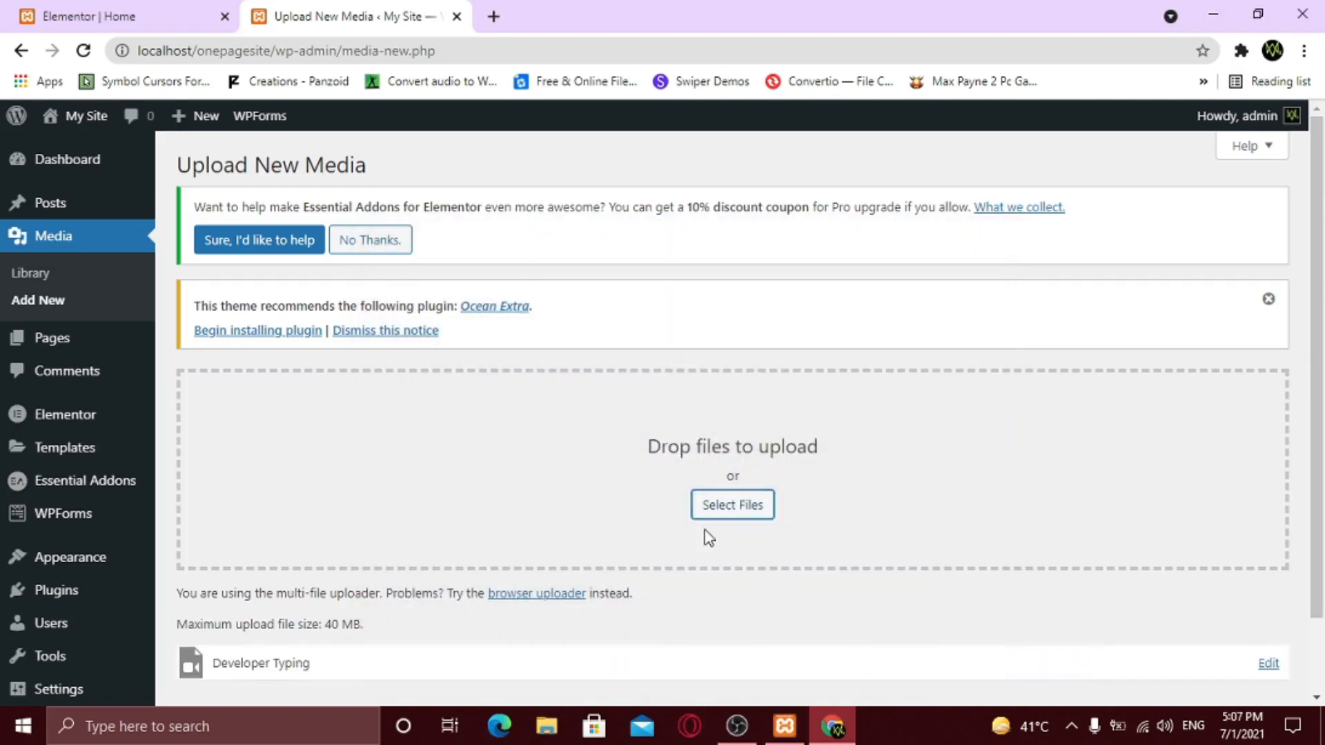
pyautogui.scroll(-1, 709, 537)
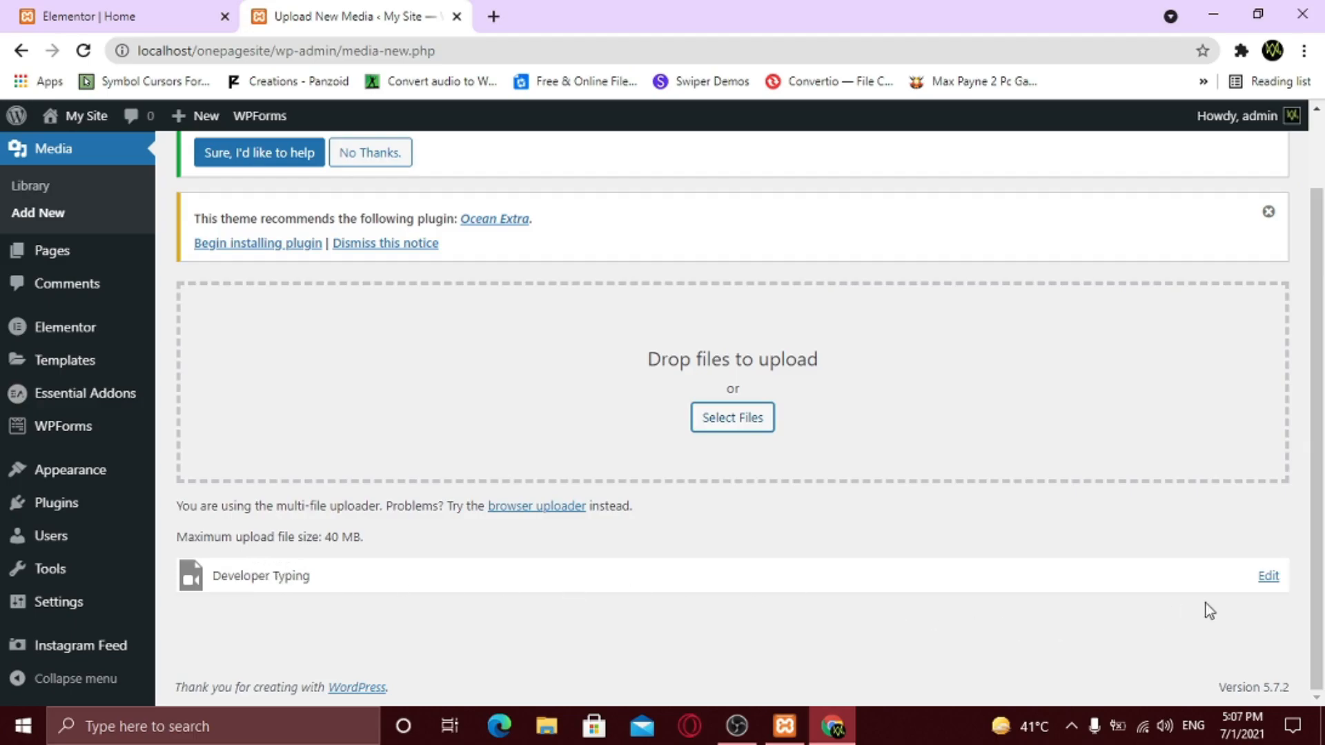
# - Copy the uploaded Developer-Typing.mp4 file URL to the clipboard
pyautogui.click(1269, 578)
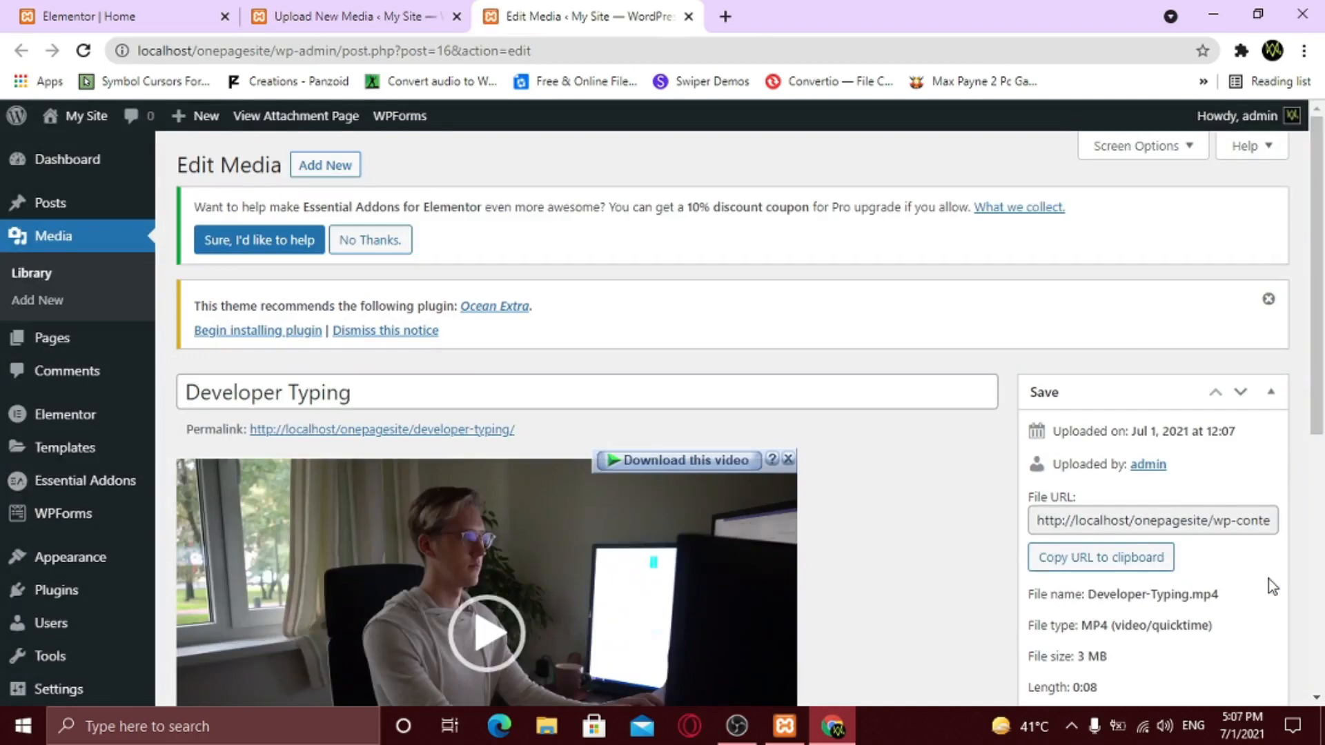
pyautogui.scroll(-2, 1269, 583)
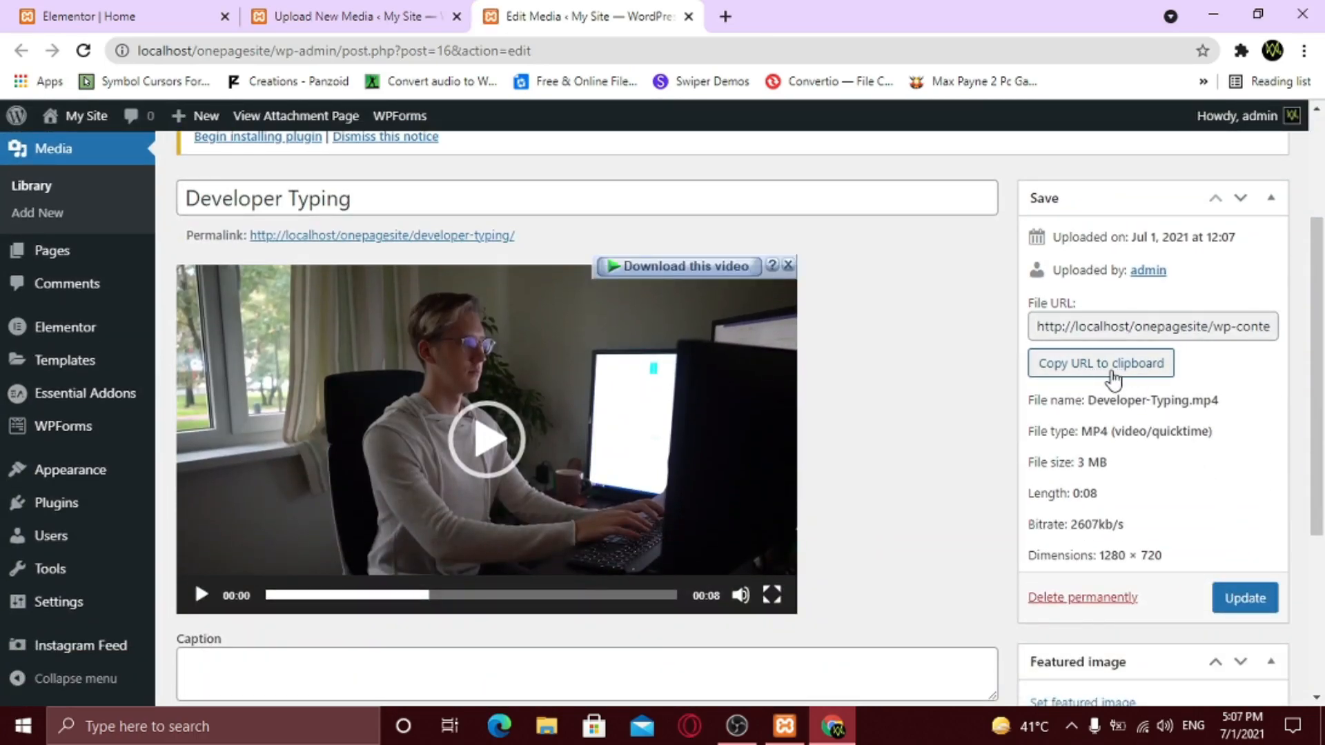
pyautogui.click(1113, 377)
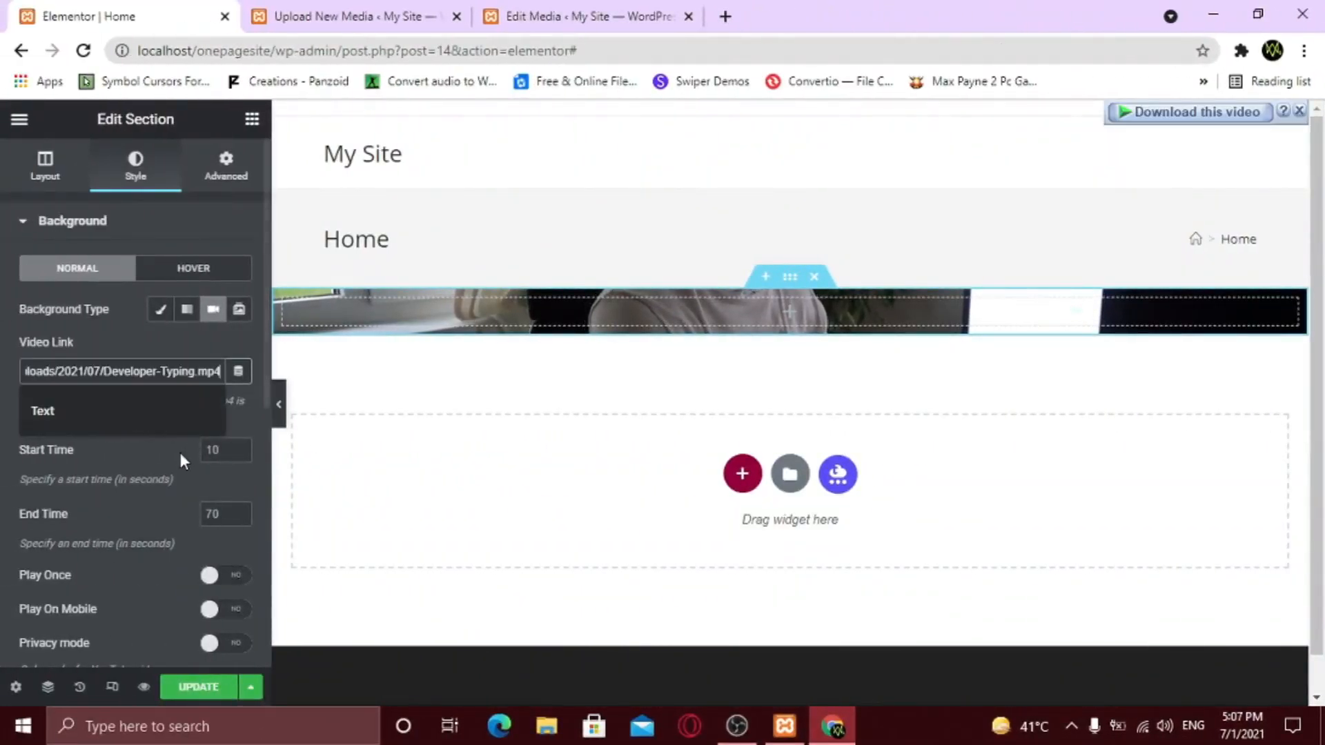
# - Apply the pasted Developer-Typing video URL as the section's background video
pyautogui.click(179, 453)
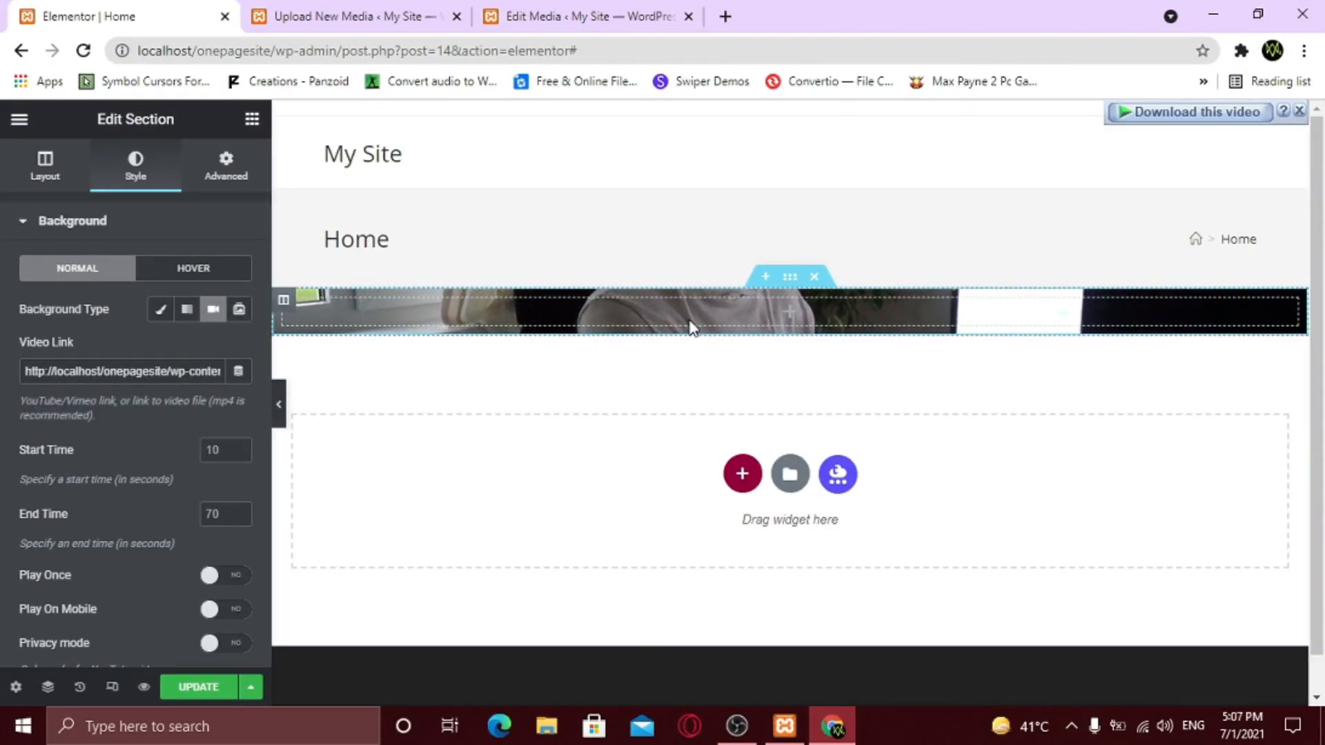
pyautogui.click(252, 124)
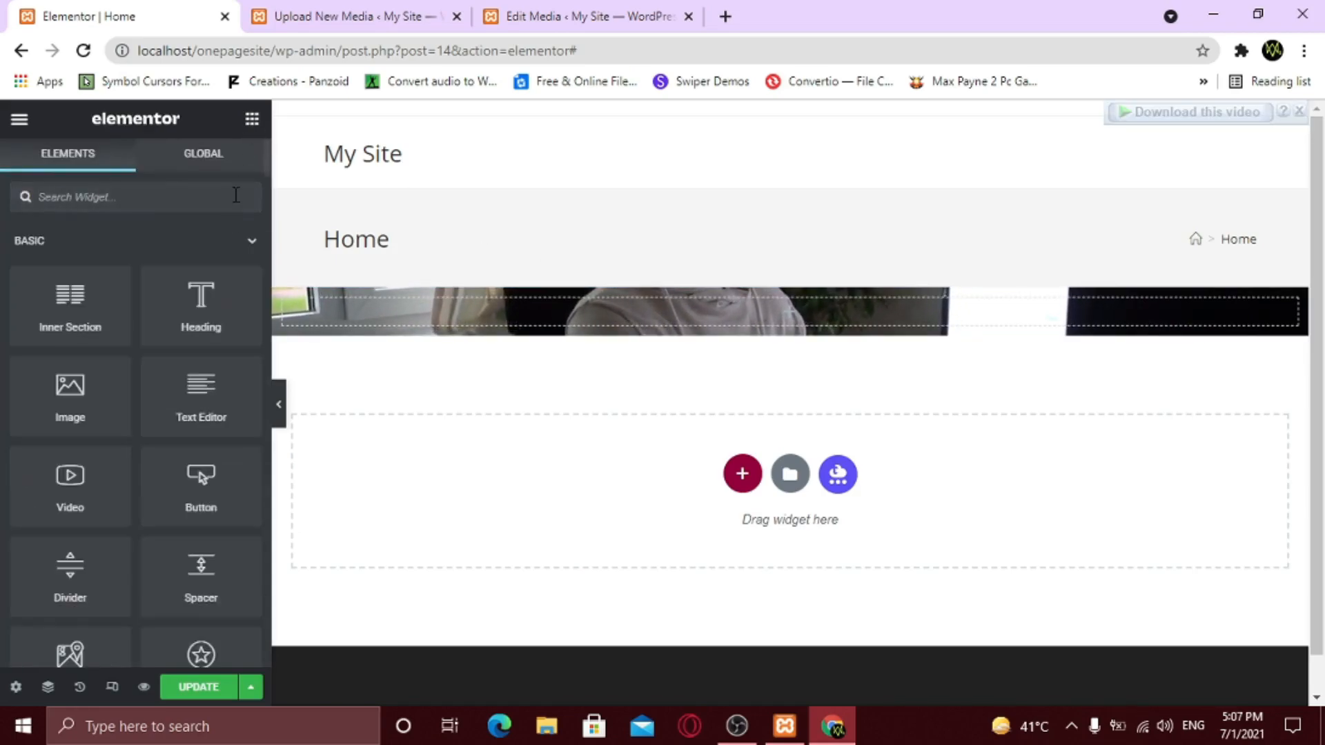
# - Add a centred, Default-size heading reading 'How to Create a Single Page Website' to the section
pyautogui.moveTo(171, 317); pyautogui.dragTo(679, 316)
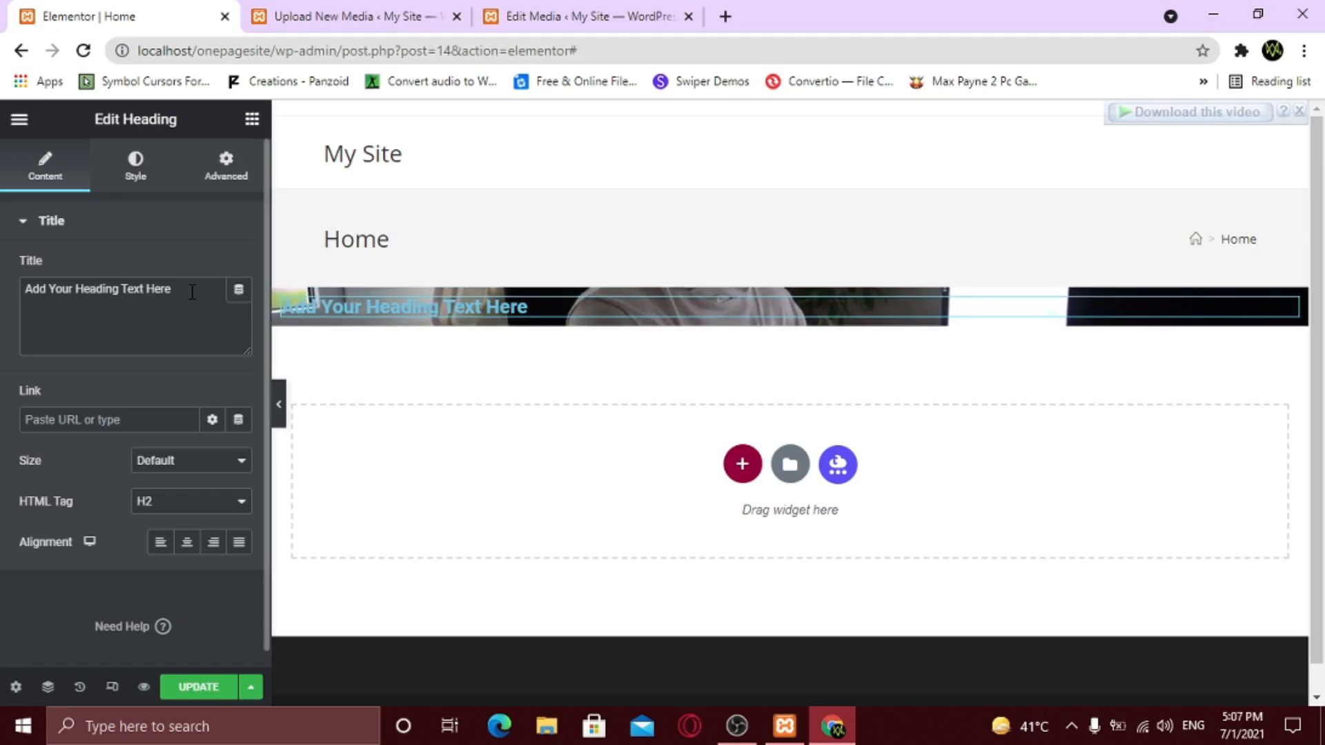
pyautogui.moveTo(192, 292); pyautogui.dragTo(15, 285)
pyautogui.click(96, 289)
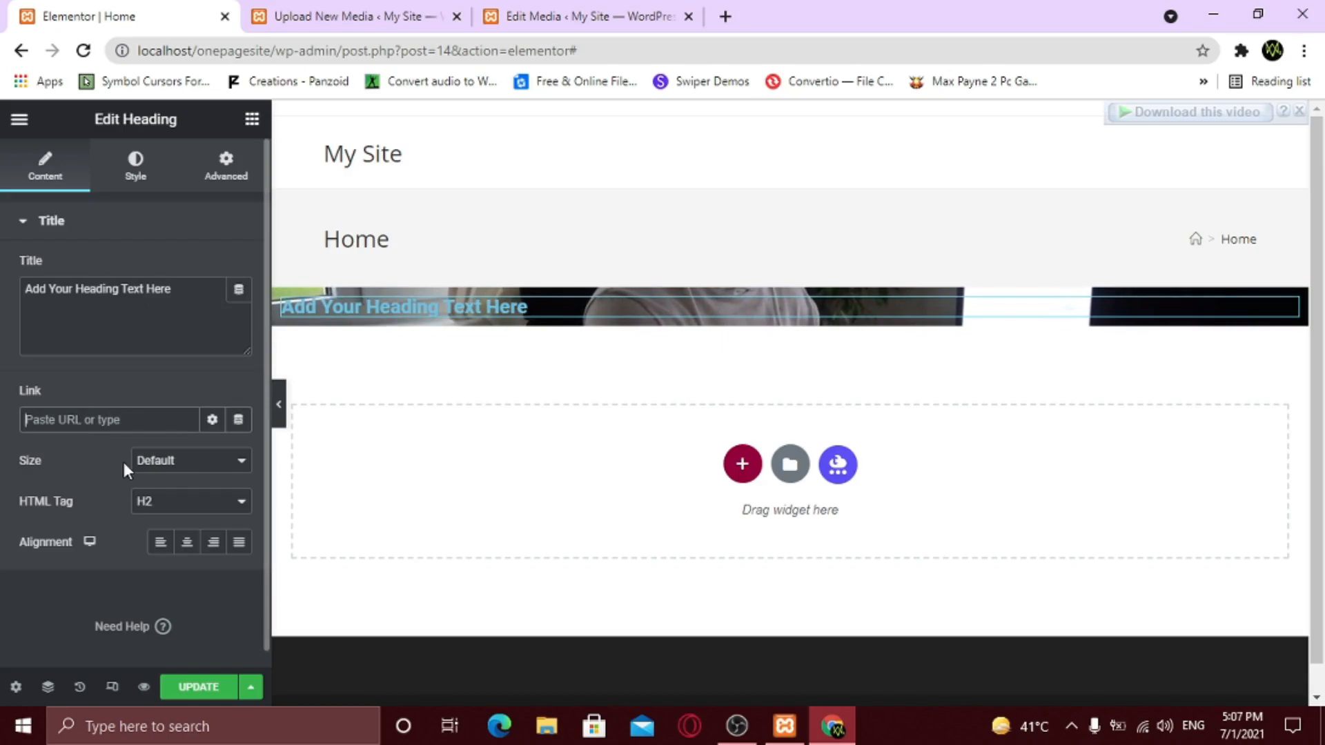
pyautogui.click(180, 464)
pyautogui.click(180, 466)
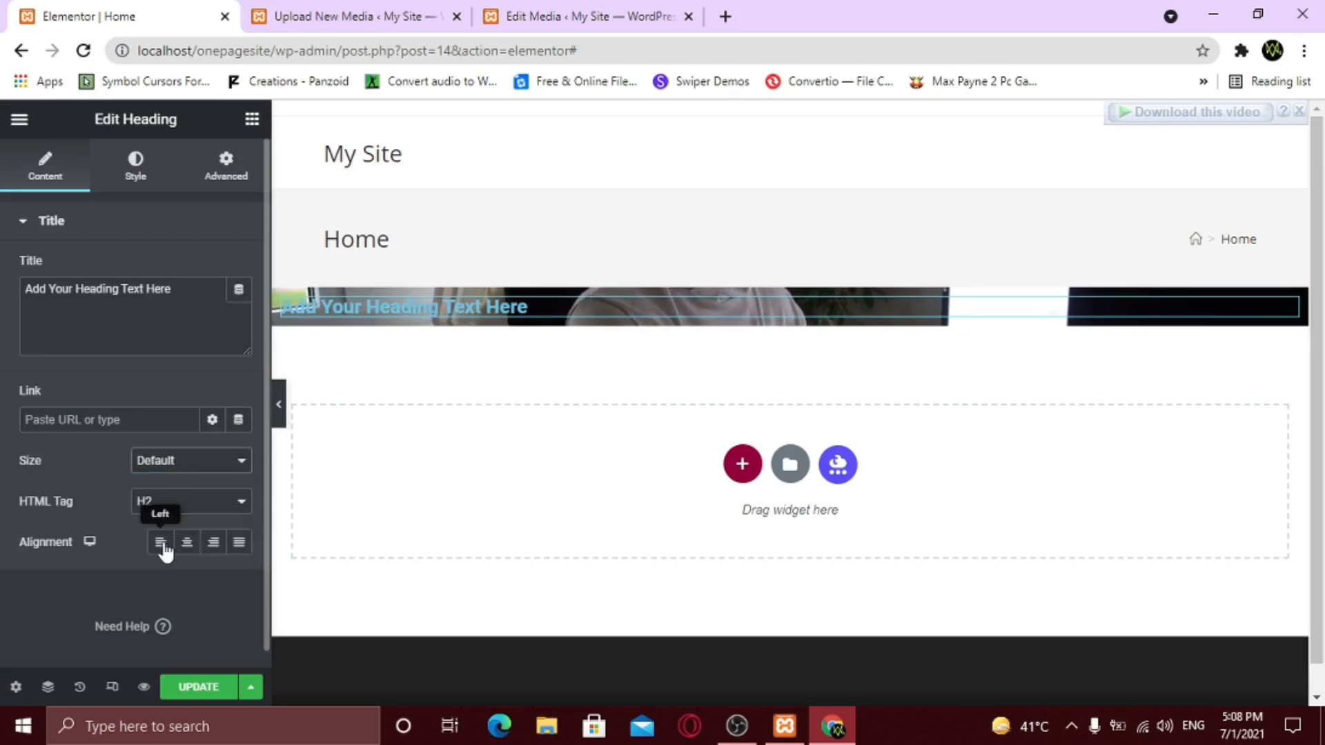
pyautogui.click(187, 547)
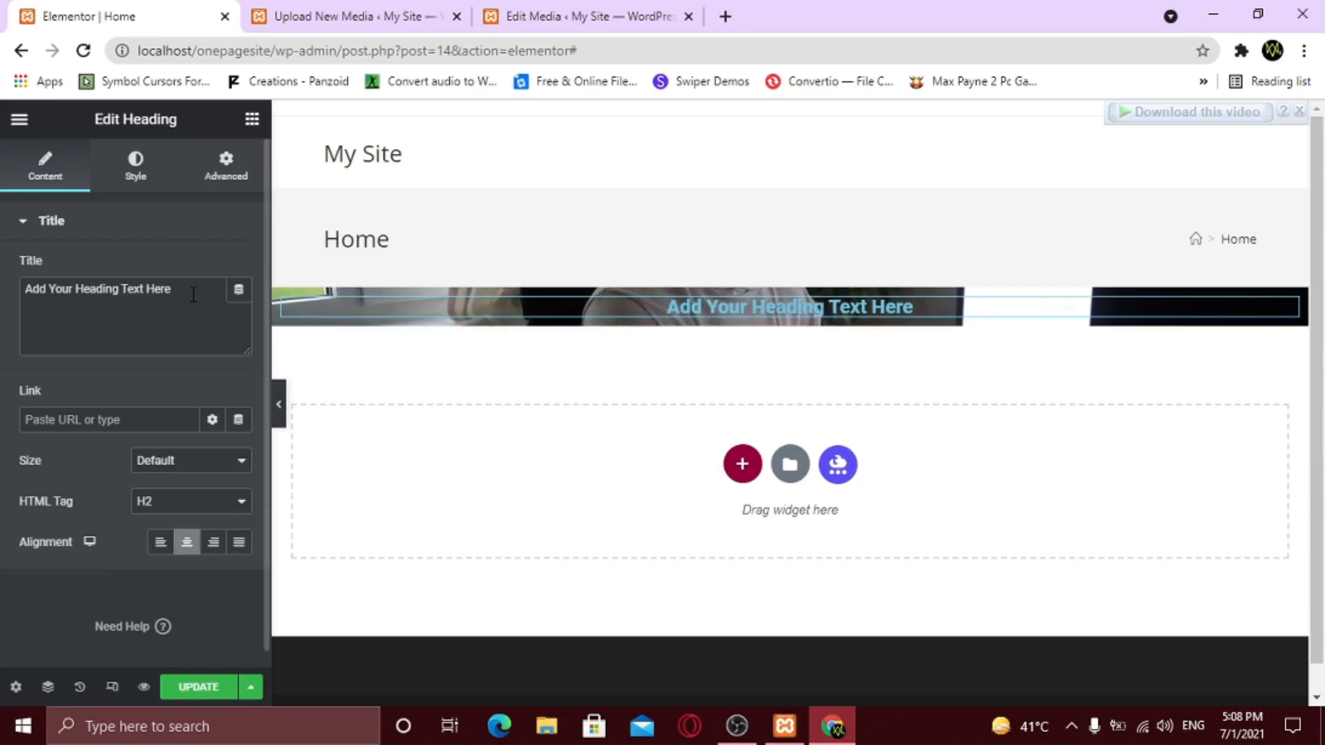
pyautogui.moveTo(173, 288); pyautogui.dragTo(128, 288)
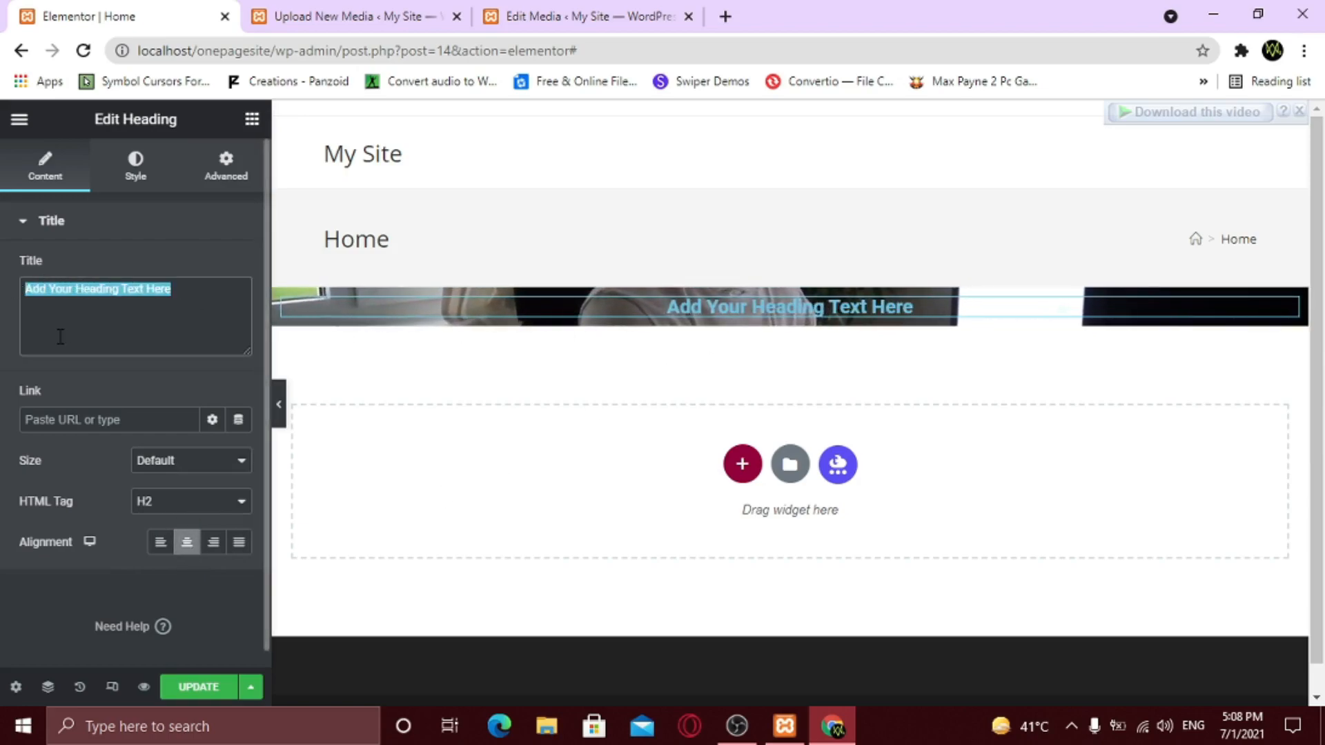
pyautogui.write('How to')
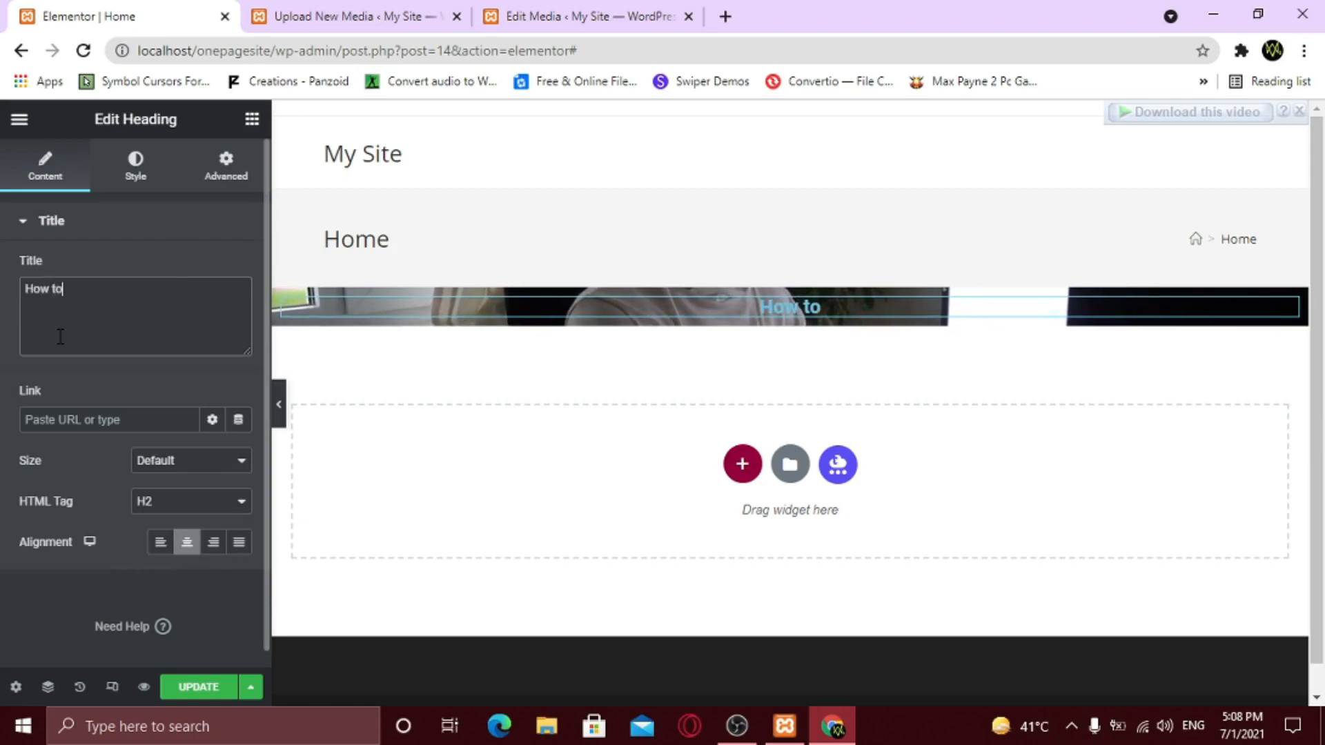
pyautogui.write(' Create')
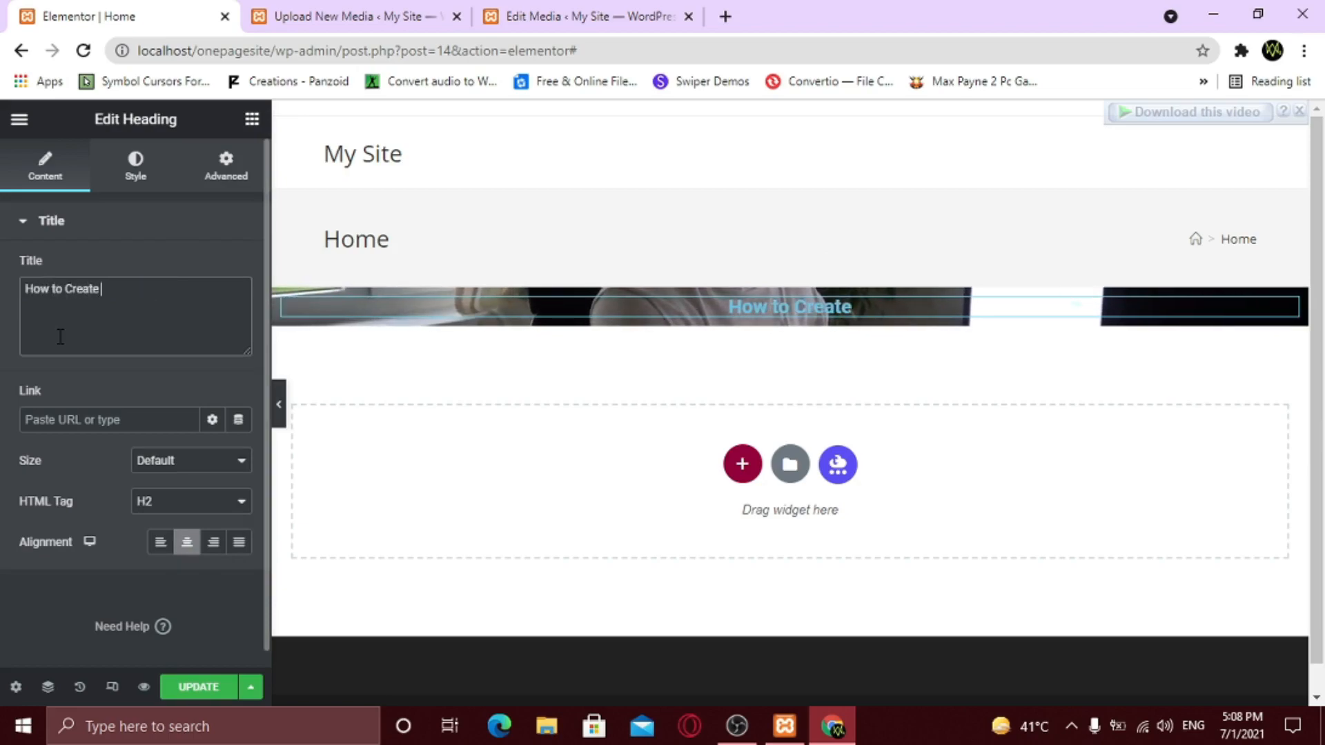
pyautogui.write(' a Sin')
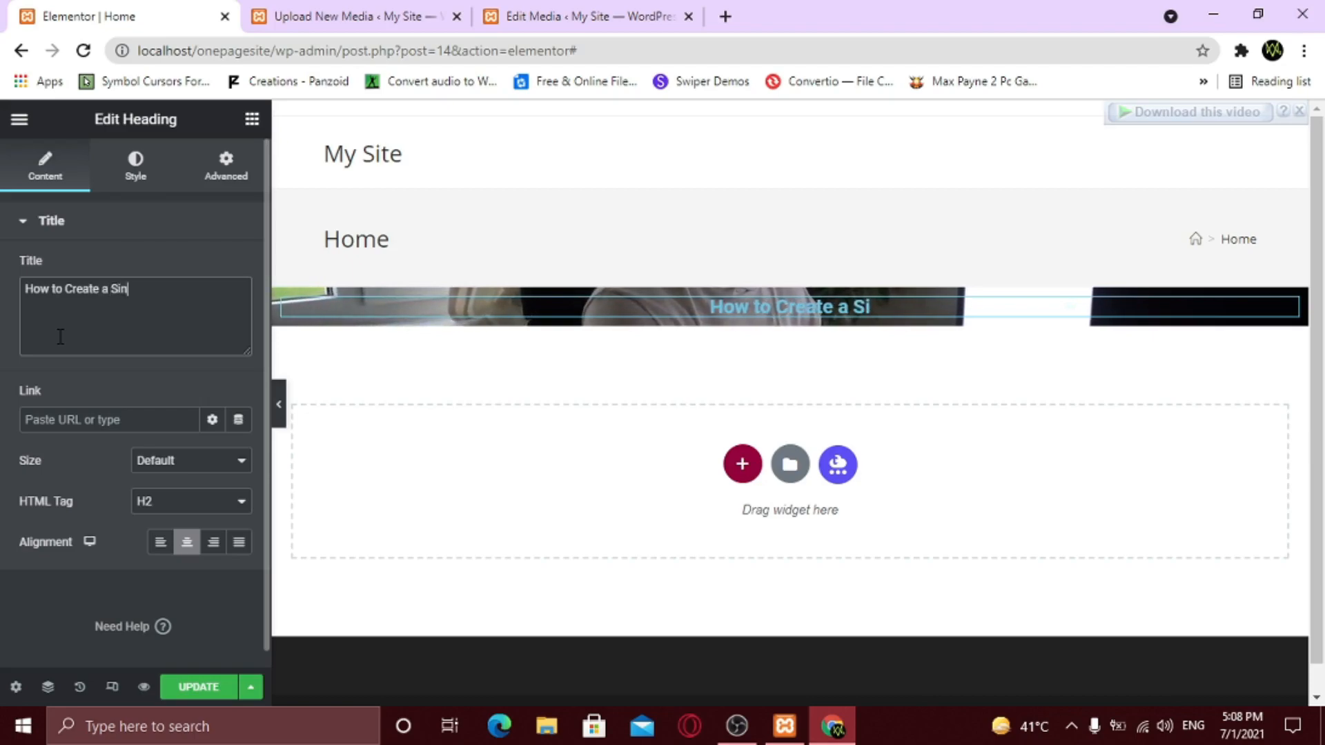
pyautogui.write('gle Page ')
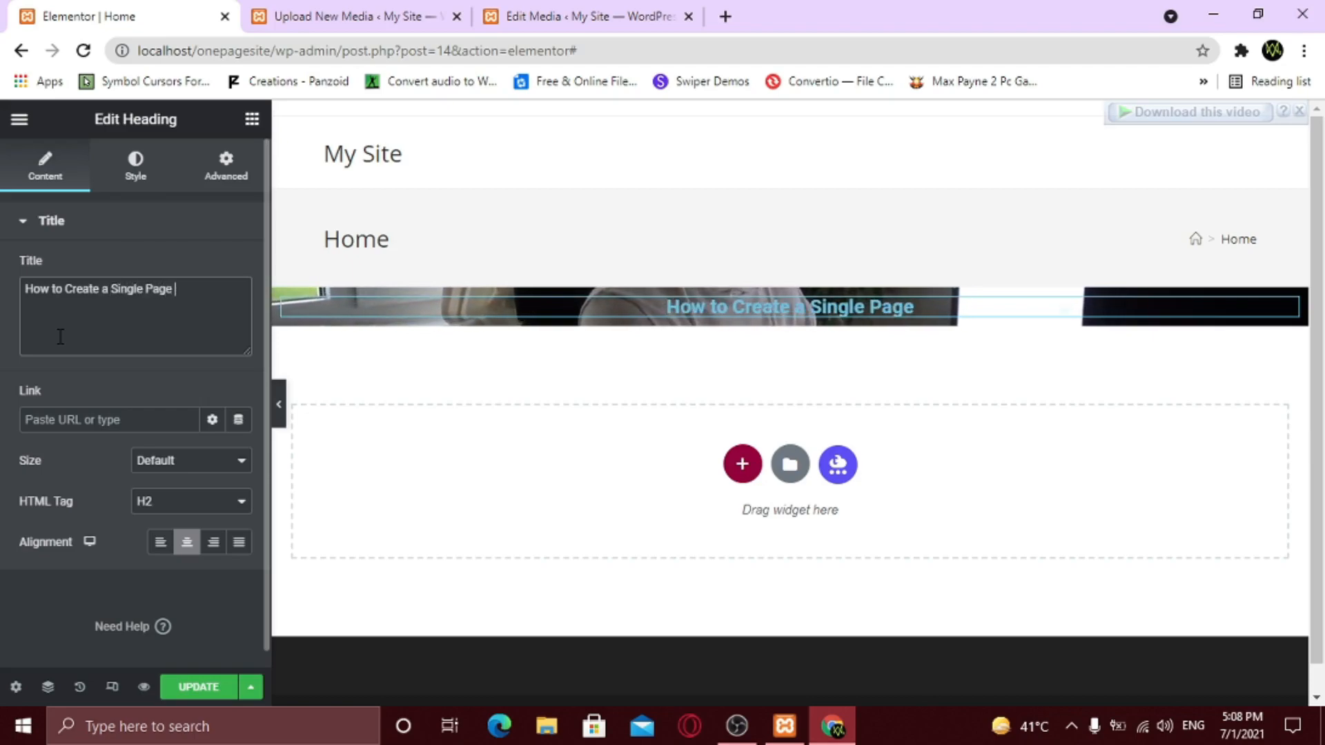
pyautogui.write('Website')
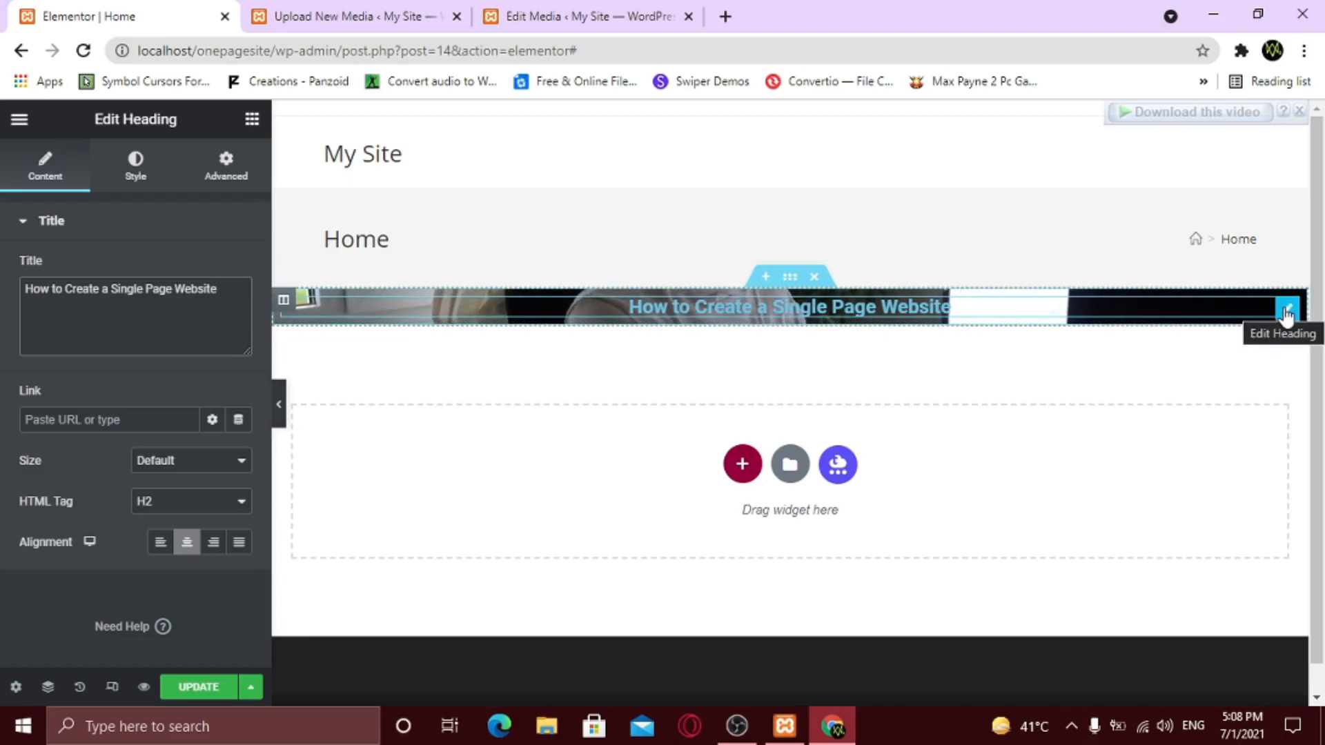
# - Duplicate the hero heading and retitle the copy 'Step By Step Guide'
pyautogui.rightClick(1286, 314)
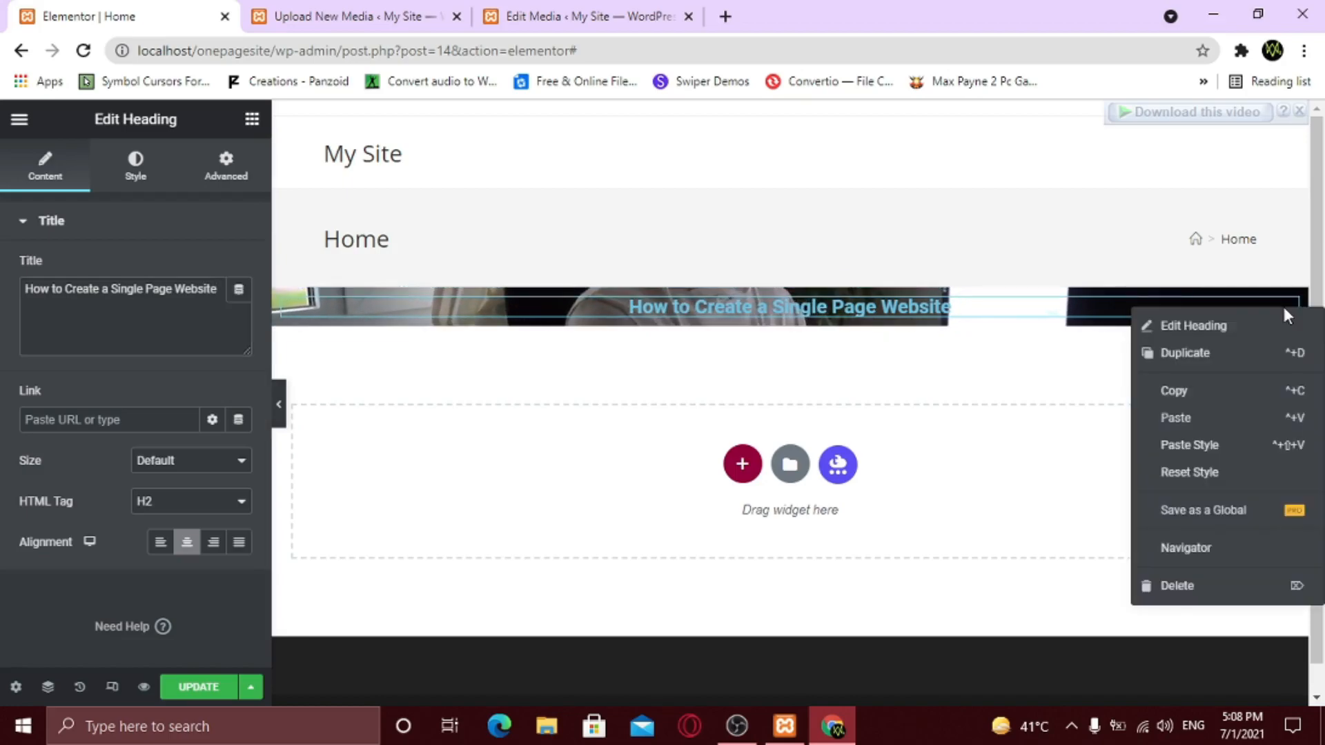
pyautogui.click(1252, 362)
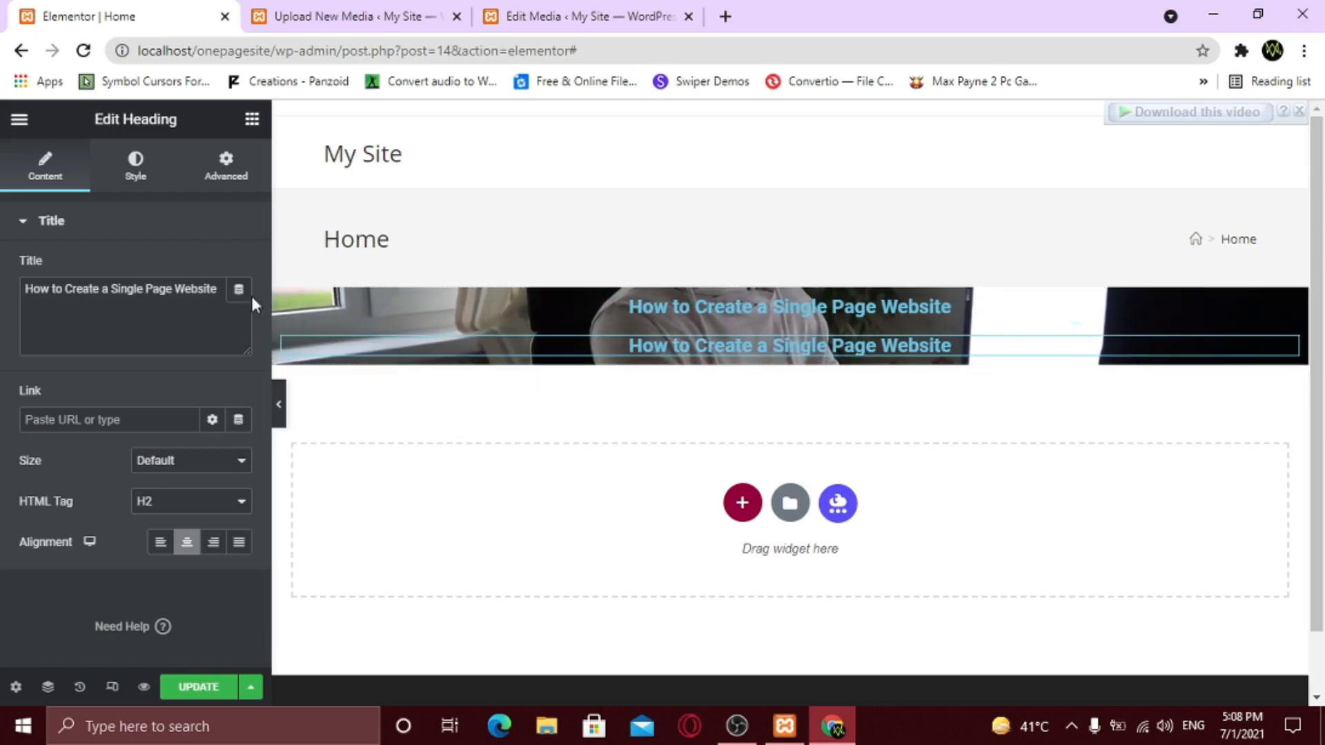
pyautogui.moveTo(219, 290); pyautogui.dragTo(23, 290)
pyautogui.write('St')
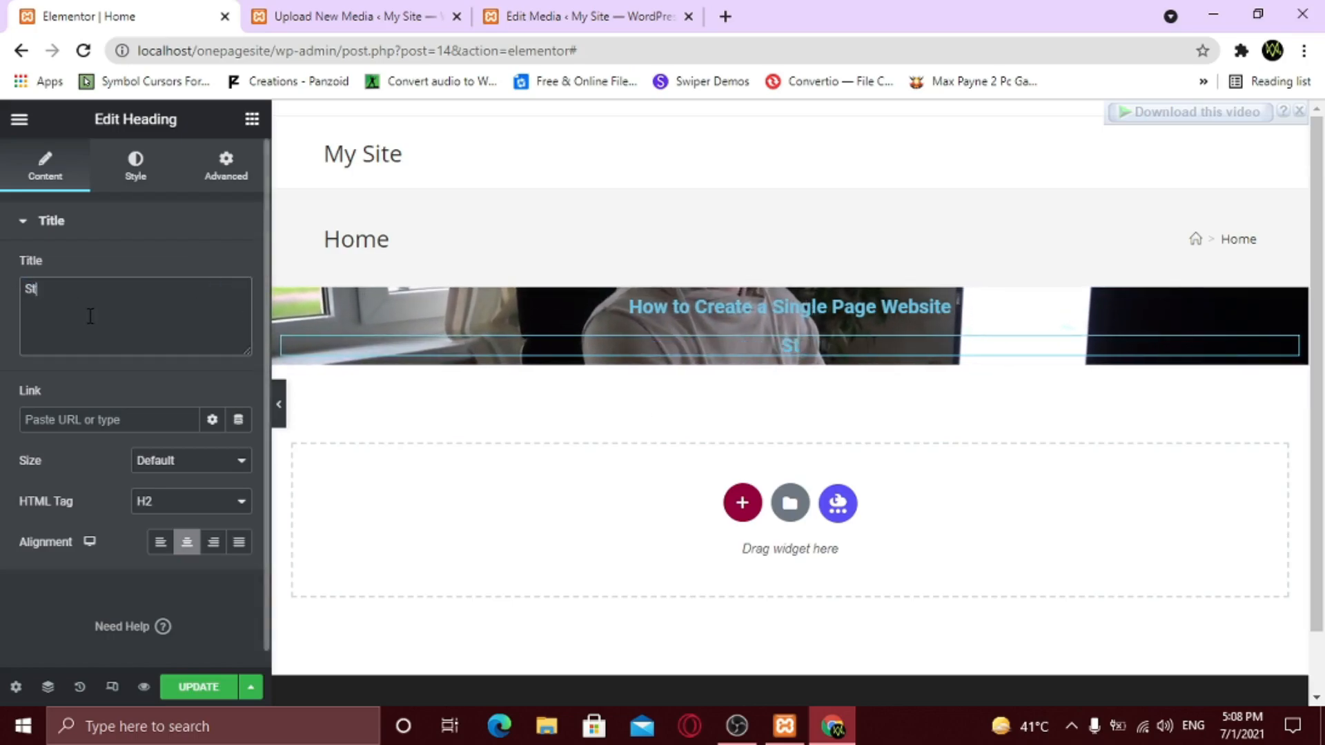
pyautogui.write('ep By ')
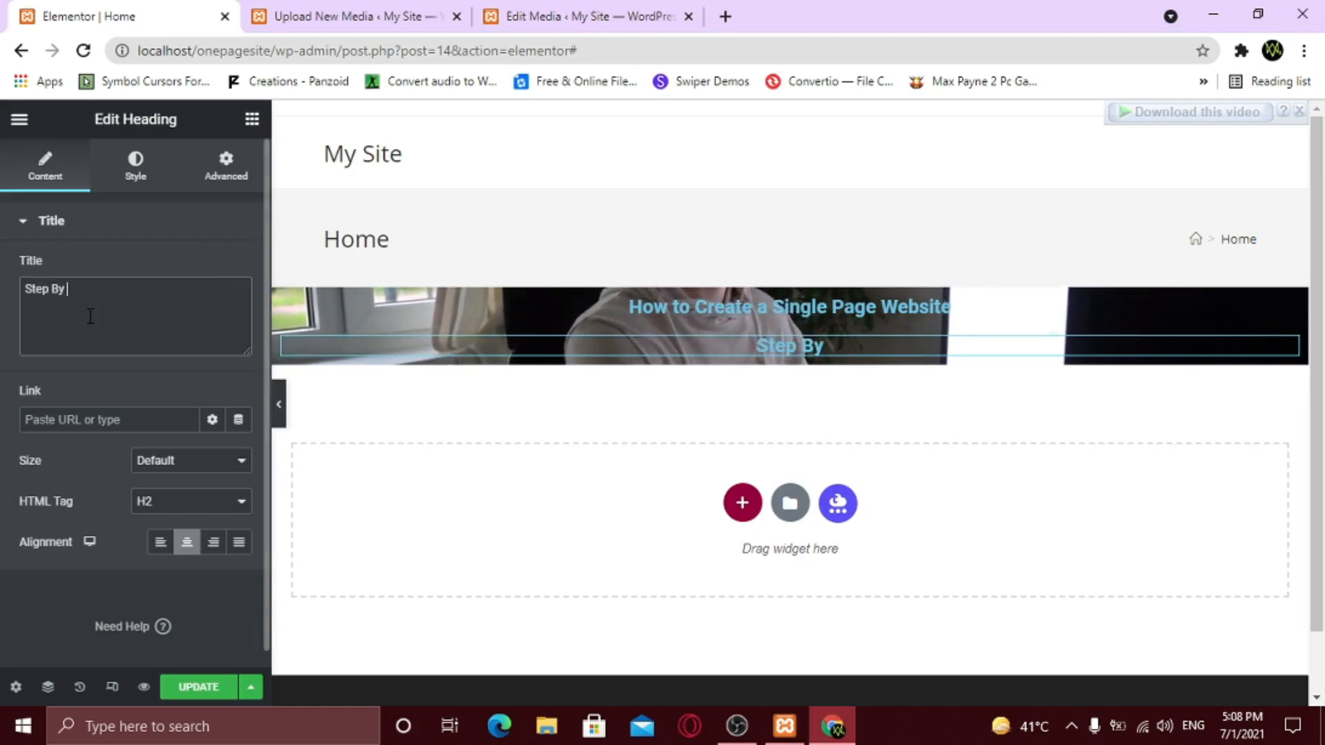
pyautogui.write('Step Guide')
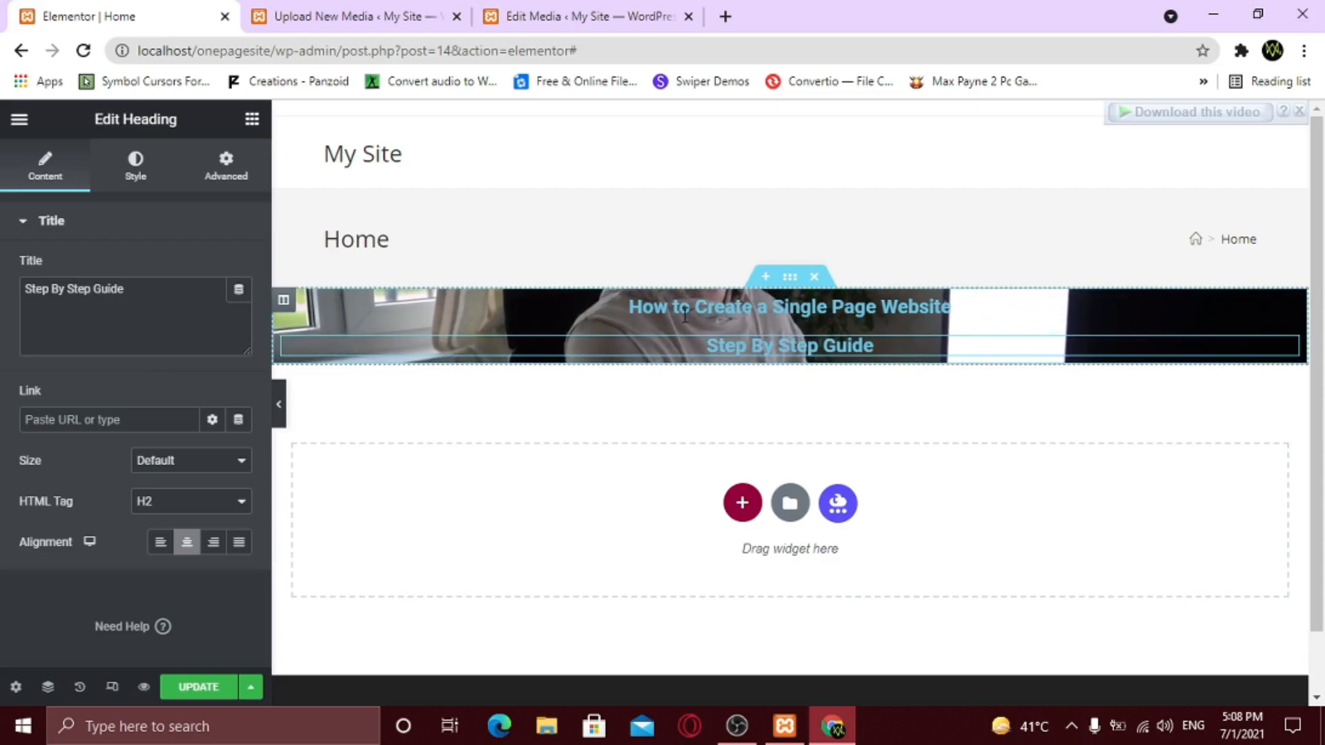
# - Place a Button widget below the headings and centre-align it
pyautogui.click(252, 120)
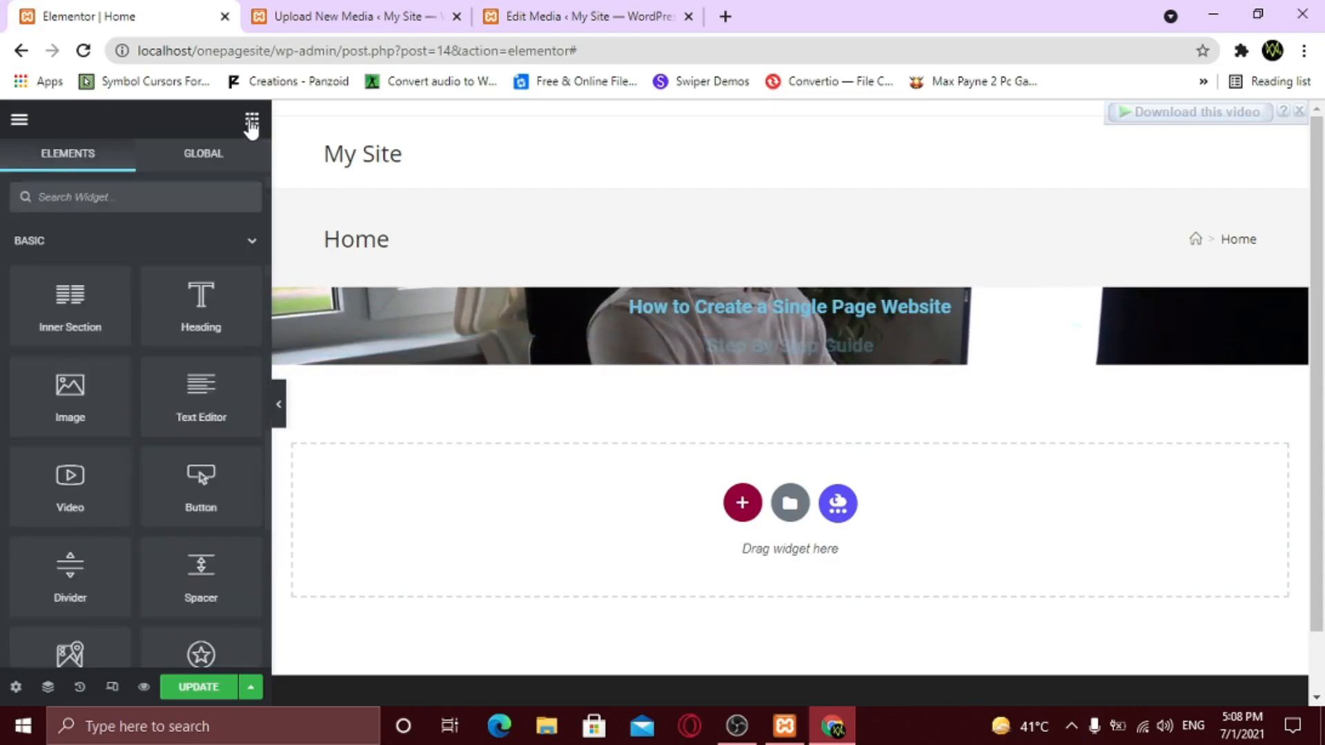
pyautogui.moveTo(200, 486); pyautogui.dragTo(841, 361)
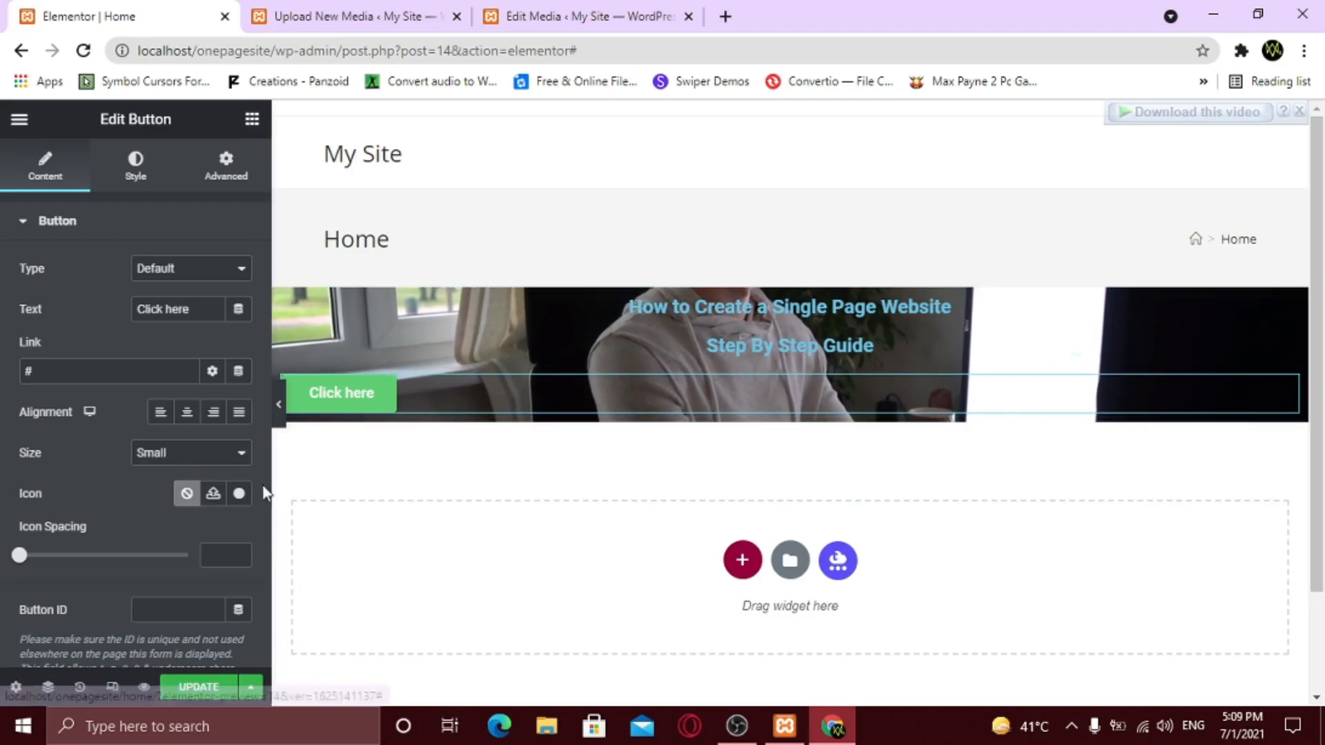
pyautogui.click(187, 415)
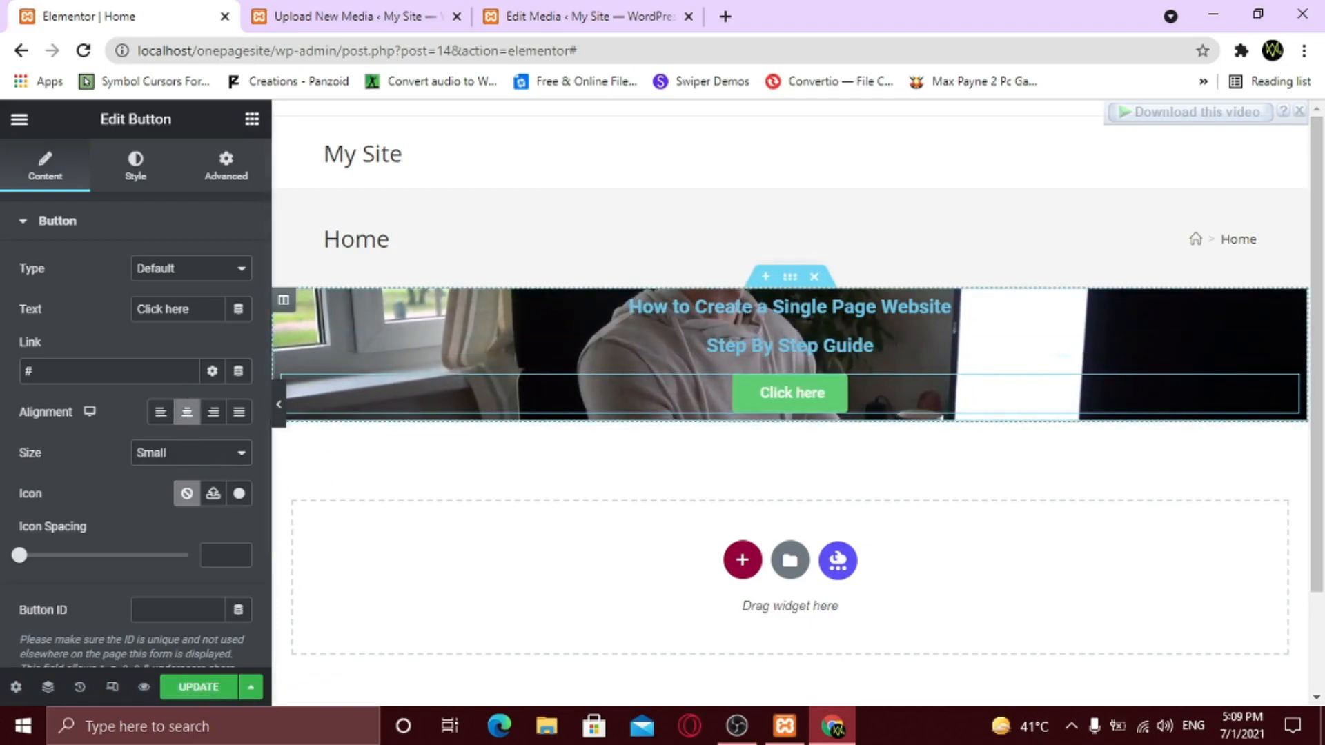
# - Preview the hero without the editor panel, then select the main heading
pyautogui.click(279, 403)
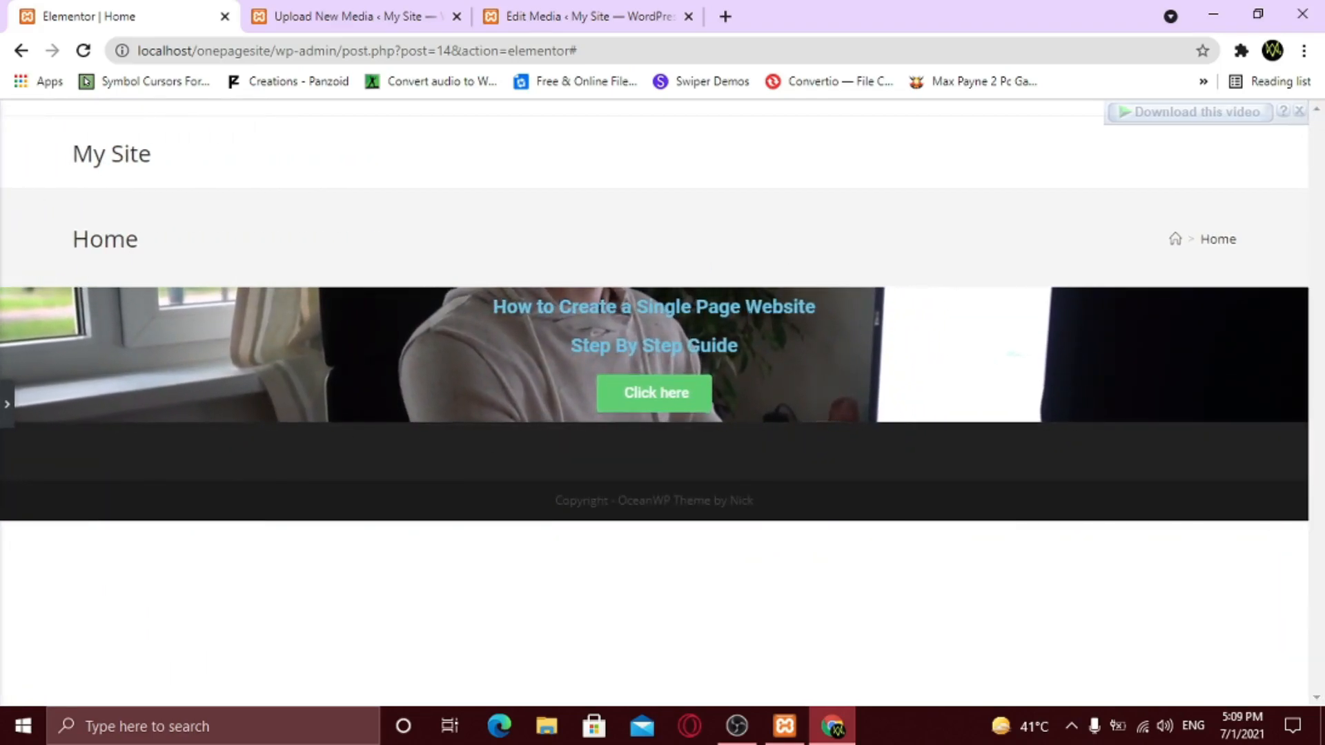
pyautogui.click(6, 407)
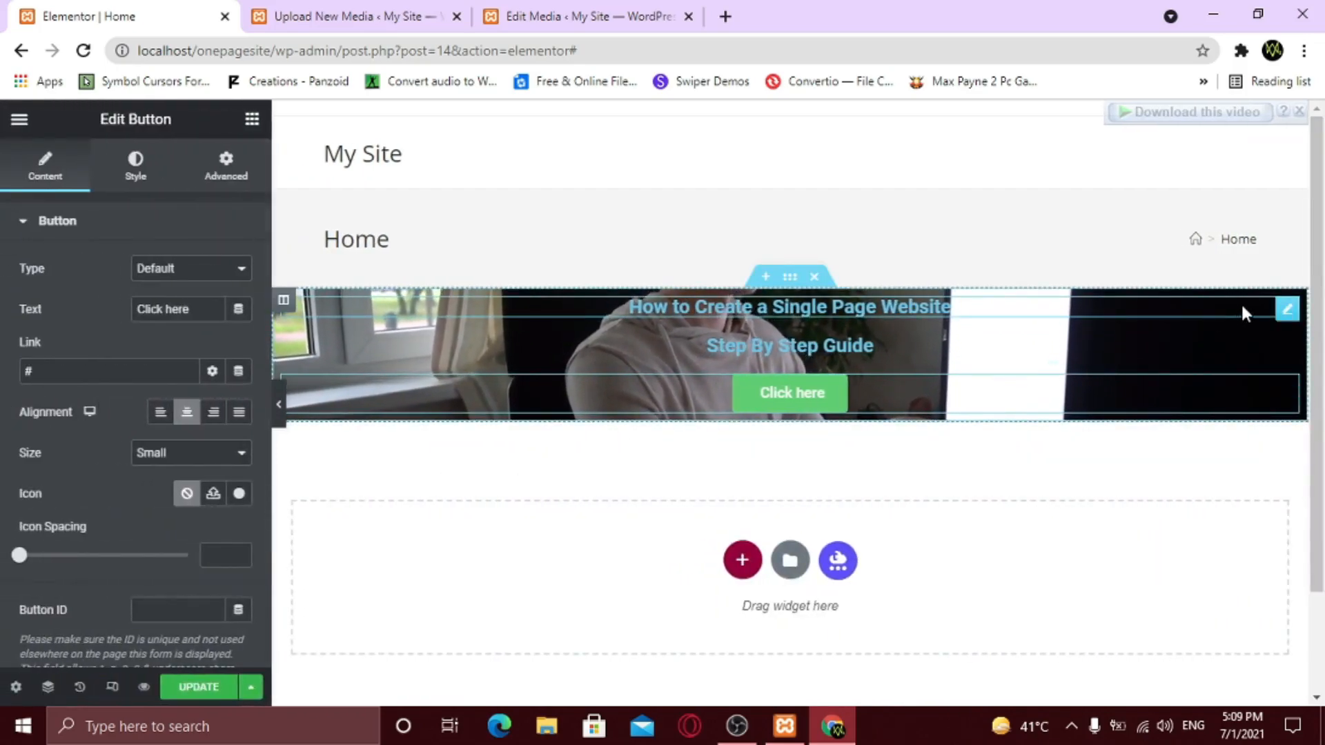
pyautogui.click(1287, 311)
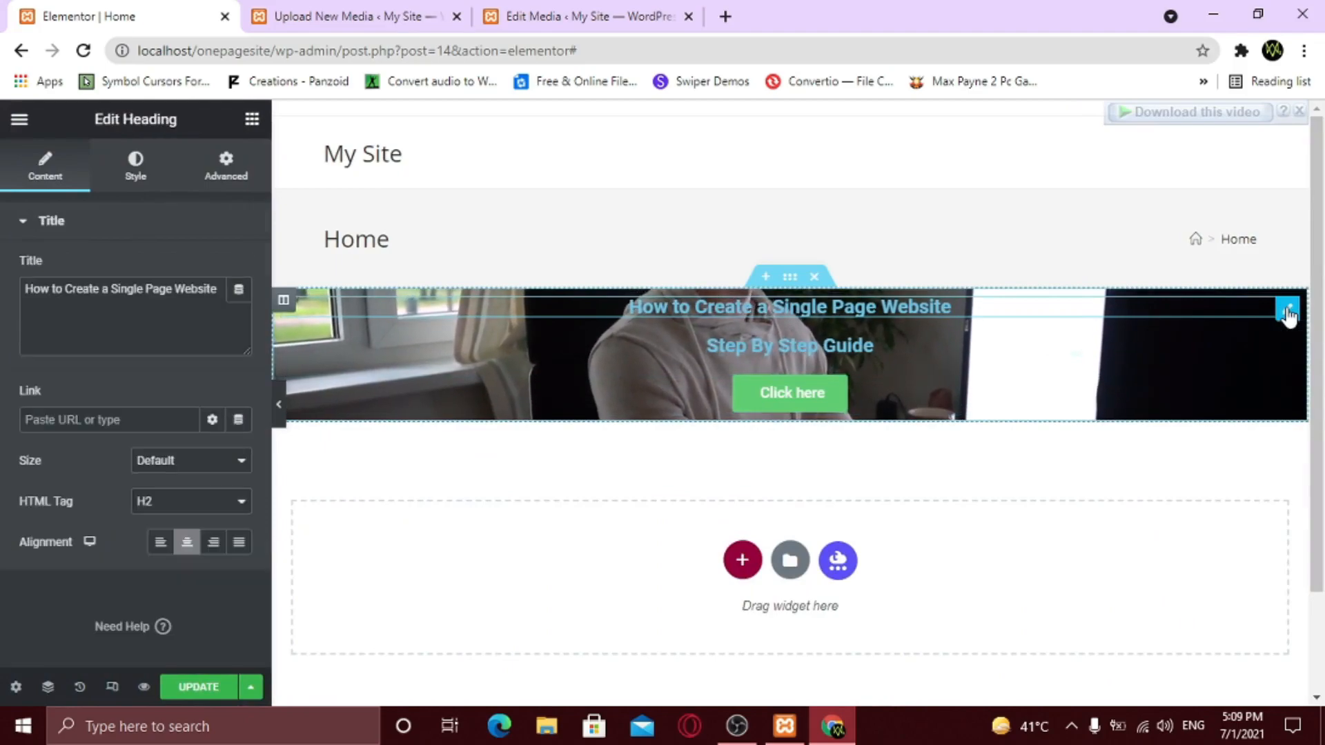
# - Set the main heading's text colour to white (#FFFFFF)
pyautogui.click(134, 178)
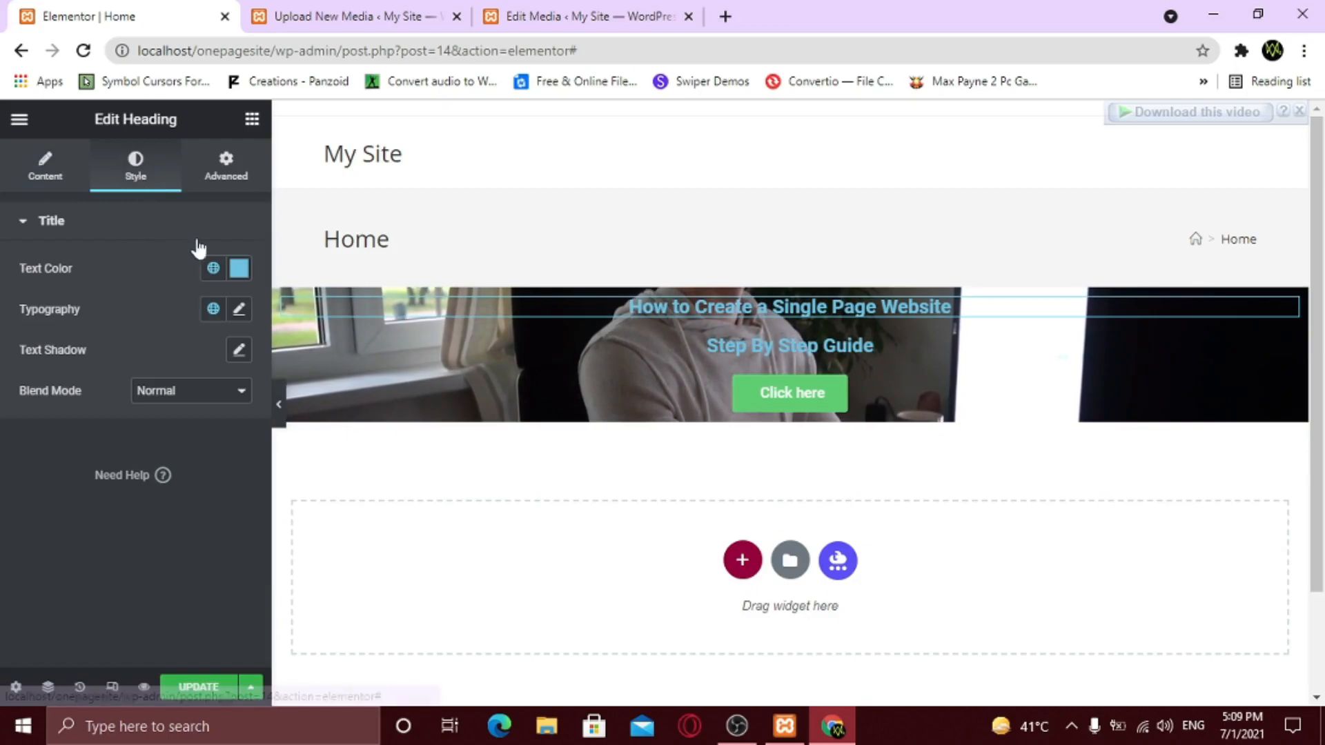
pyautogui.click(241, 269)
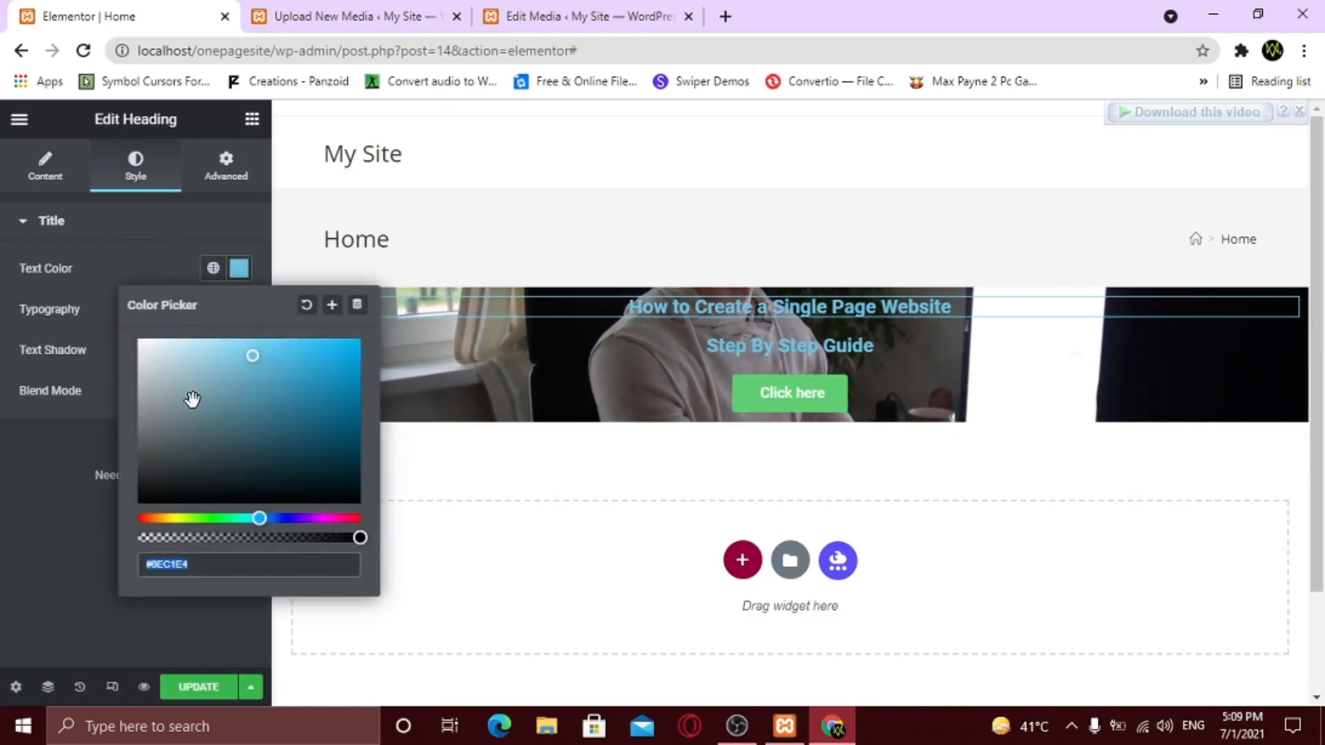
pyautogui.moveTo(191, 395); pyautogui.dragTo(130, 315)
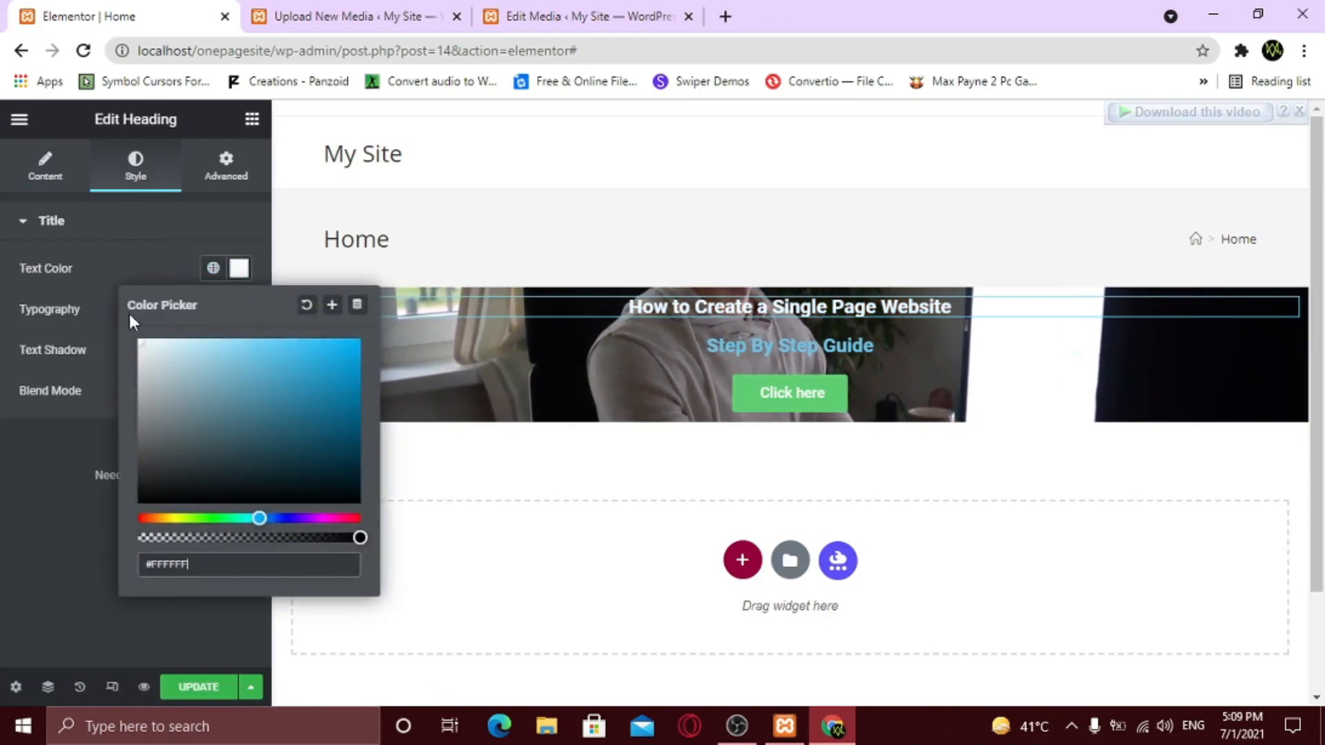
pyautogui.click(90, 438)
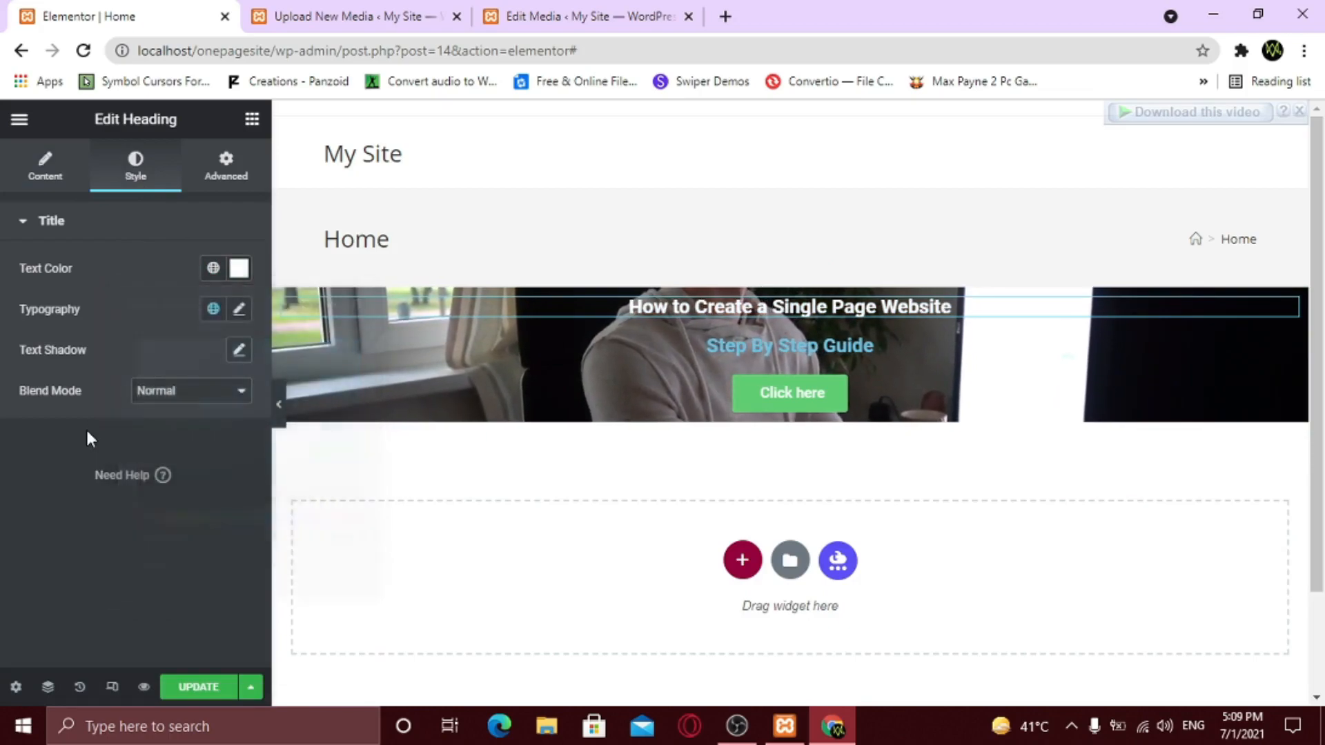
# - Set the heading typography to Poppins at size 34, leaving the weight unchanged
pyautogui.click(240, 310)
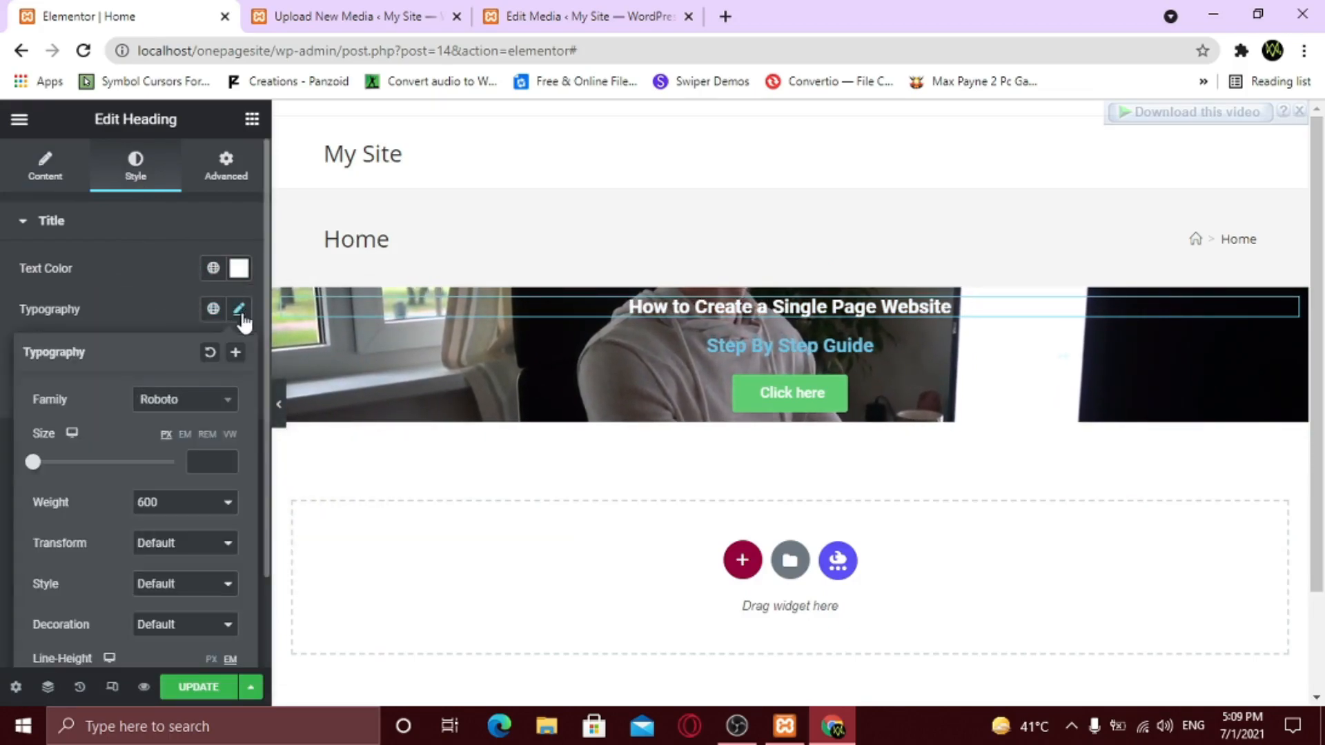
pyautogui.click(166, 409)
pyautogui.write('popp')
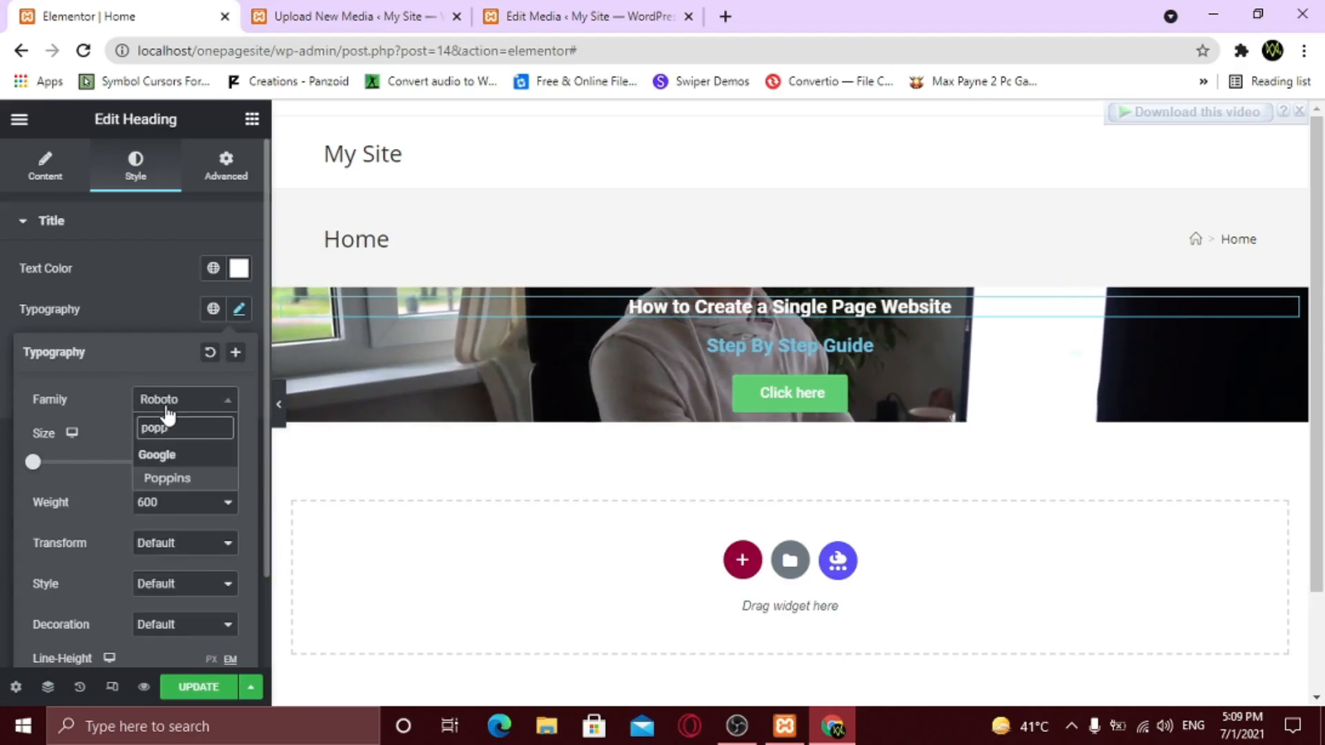
pyautogui.press('Return')
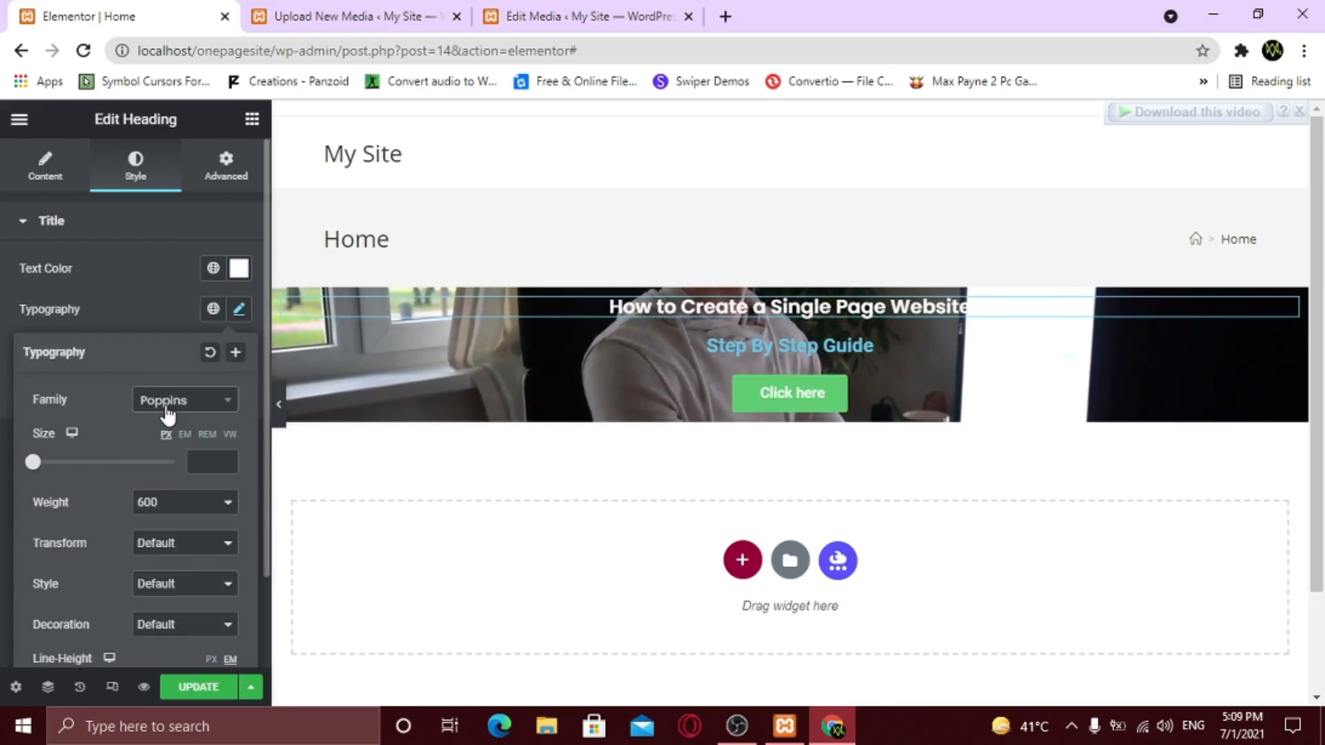
pyautogui.click(196, 459)
pyautogui.write('34')
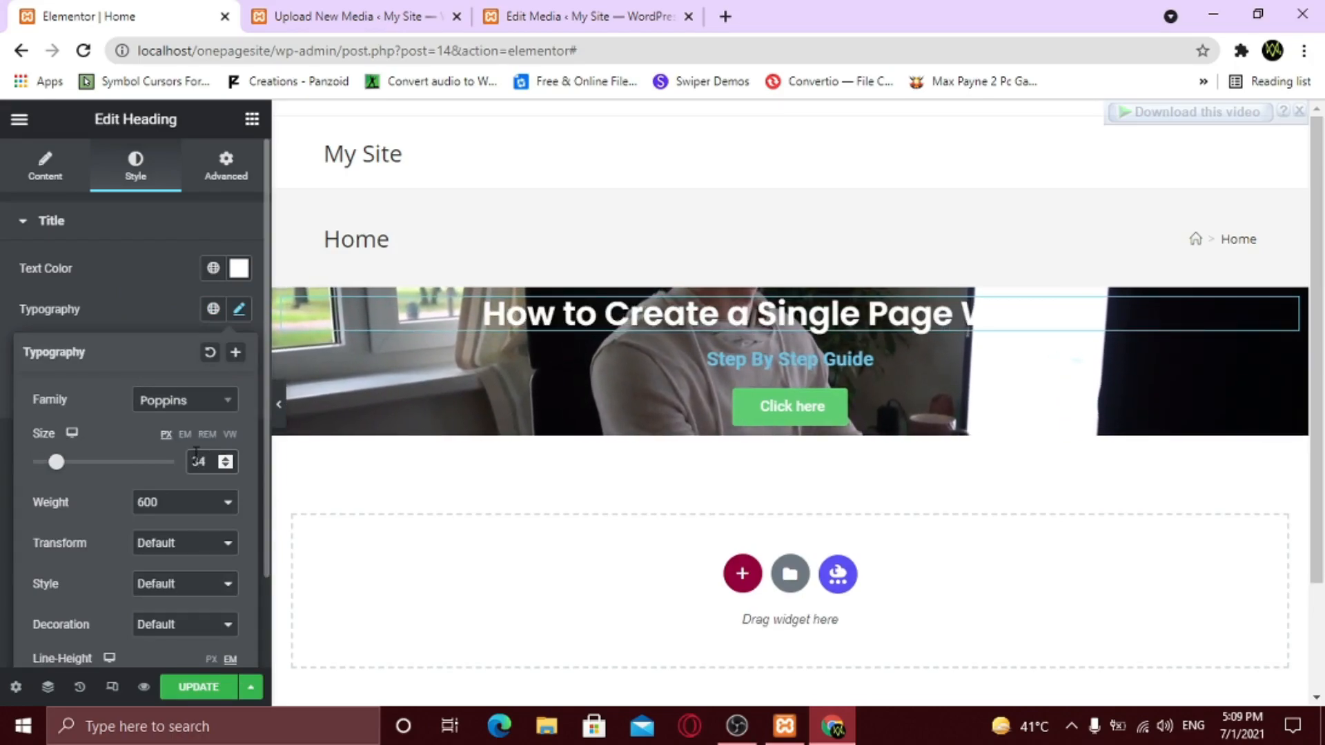
pyautogui.click(186, 506)
pyautogui.click(293, 541)
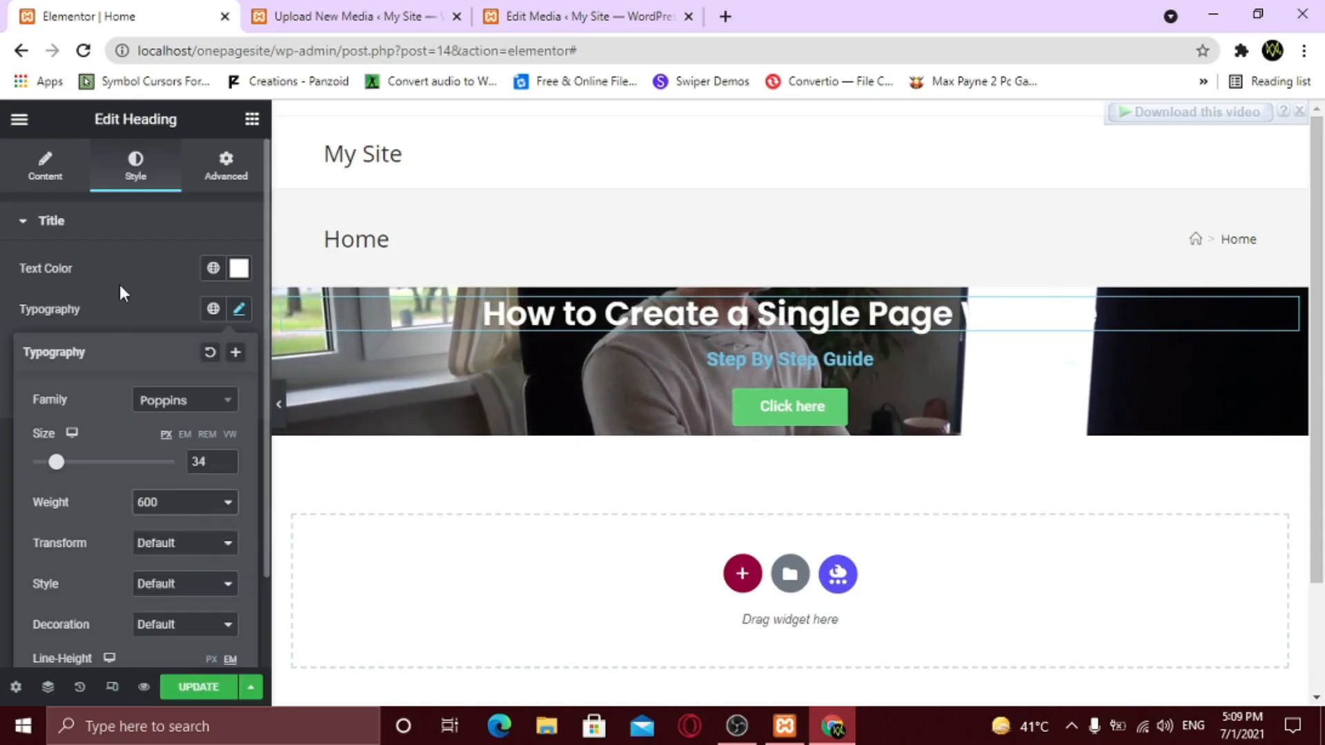
pyautogui.click(139, 305)
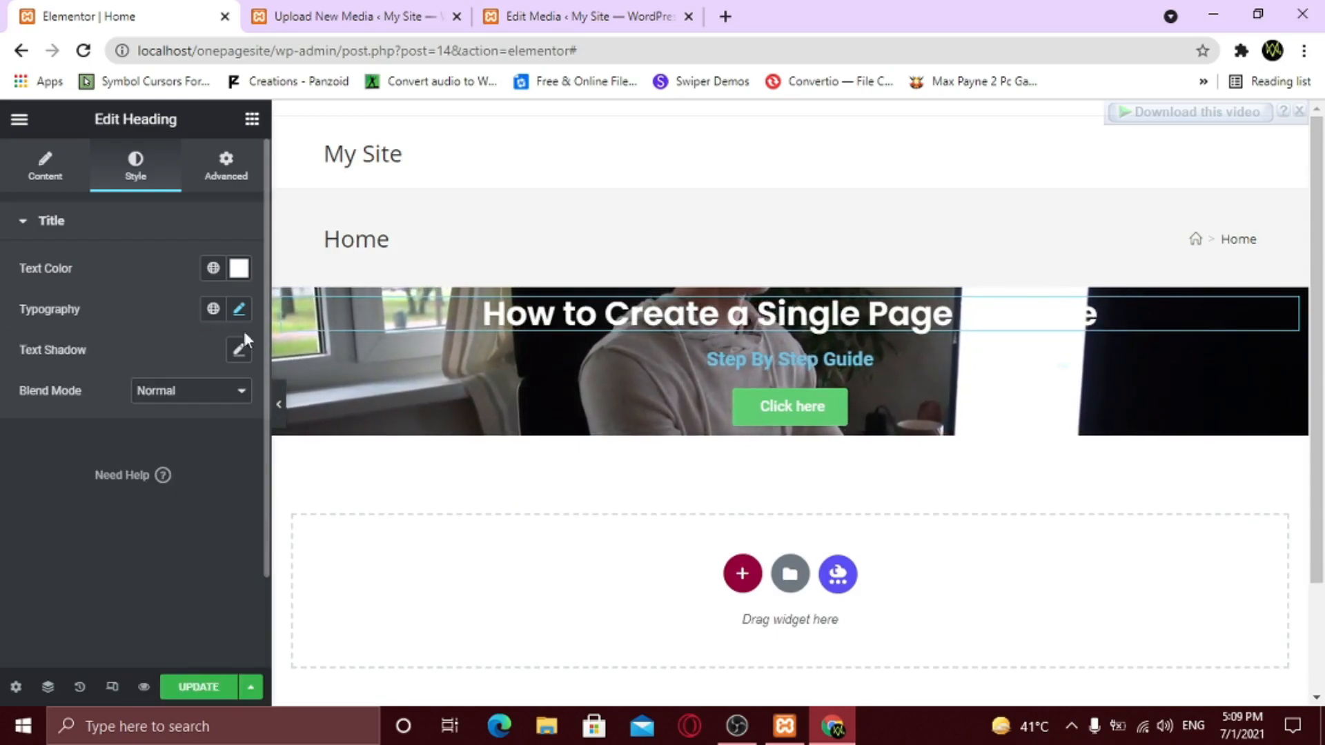
# - Make the Step By Step Guide subtitle text white
pyautogui.click(1286, 359)
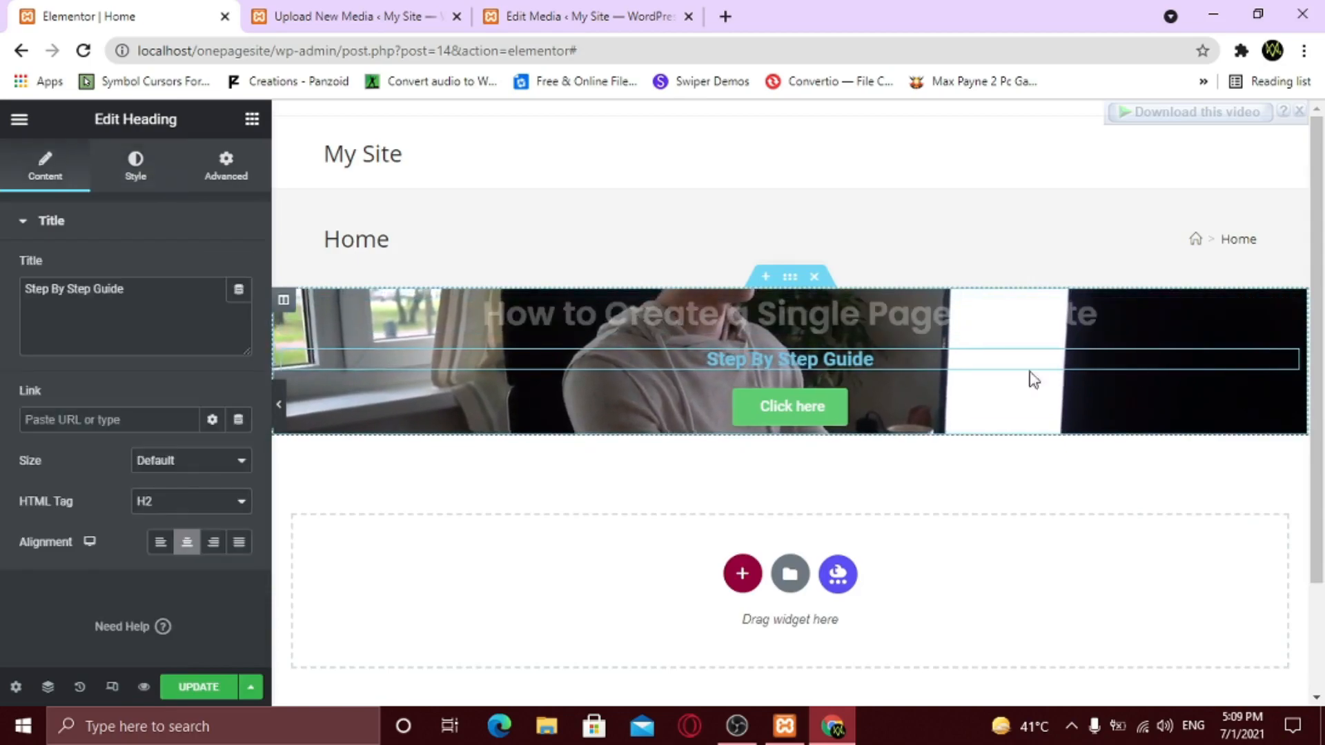
pyautogui.click(133, 178)
pyautogui.click(239, 268)
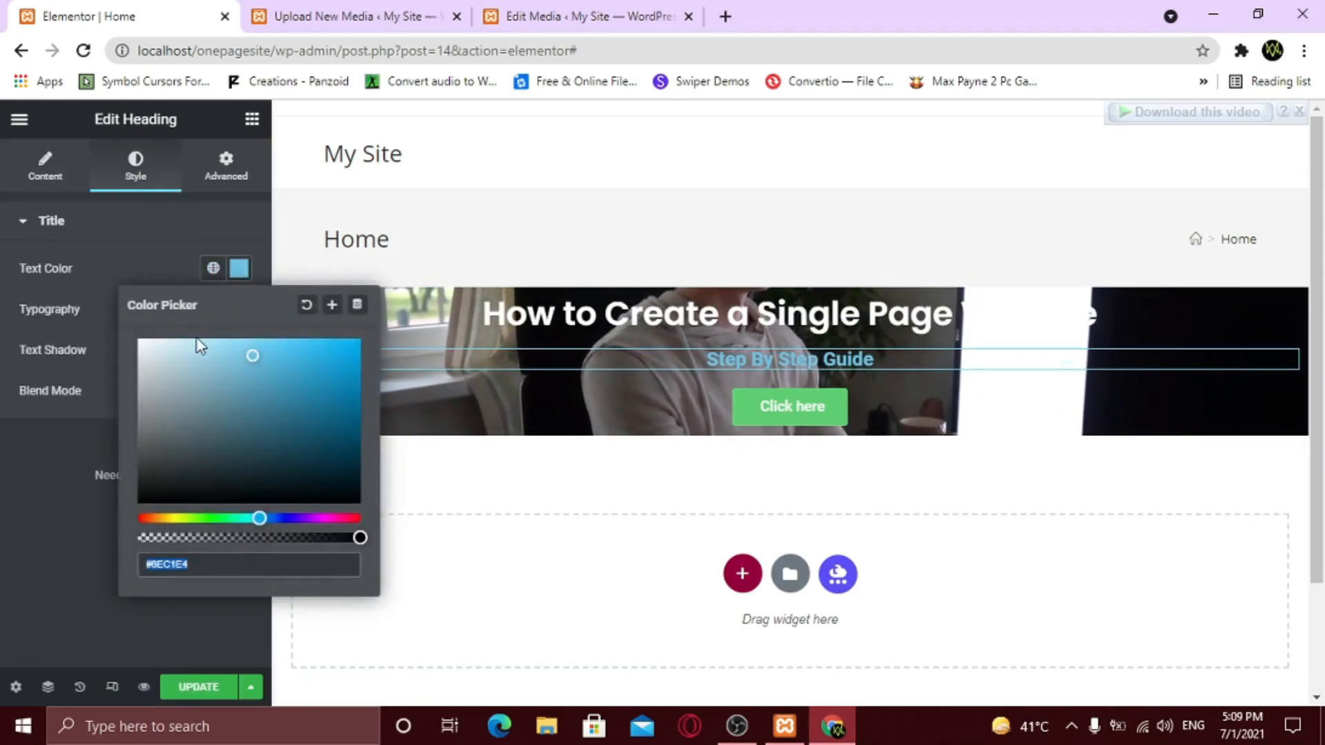
pyautogui.click(75, 432)
# - Set the subtitle typography to Poppins, weight 200, letter spacing 5
pyautogui.click(239, 309)
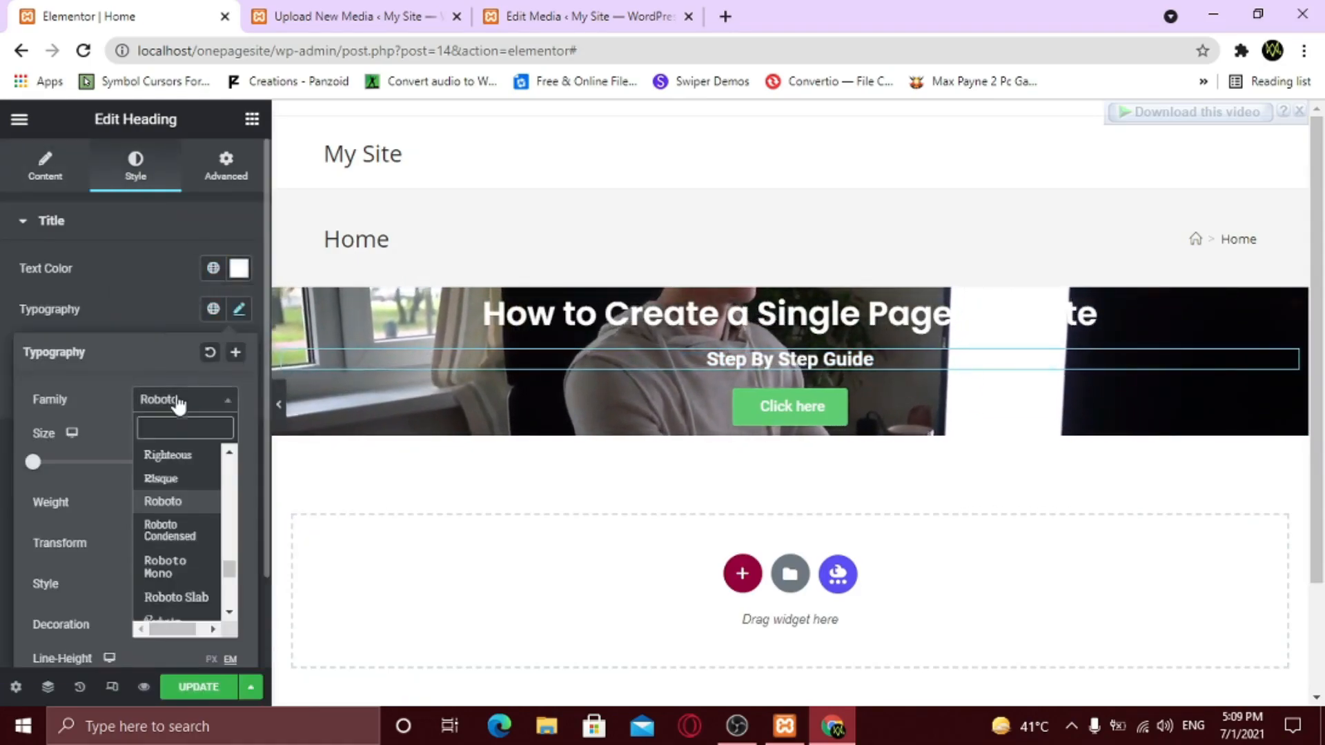
pyautogui.click(178, 399)
pyautogui.write('popp')
pyautogui.press('Return')
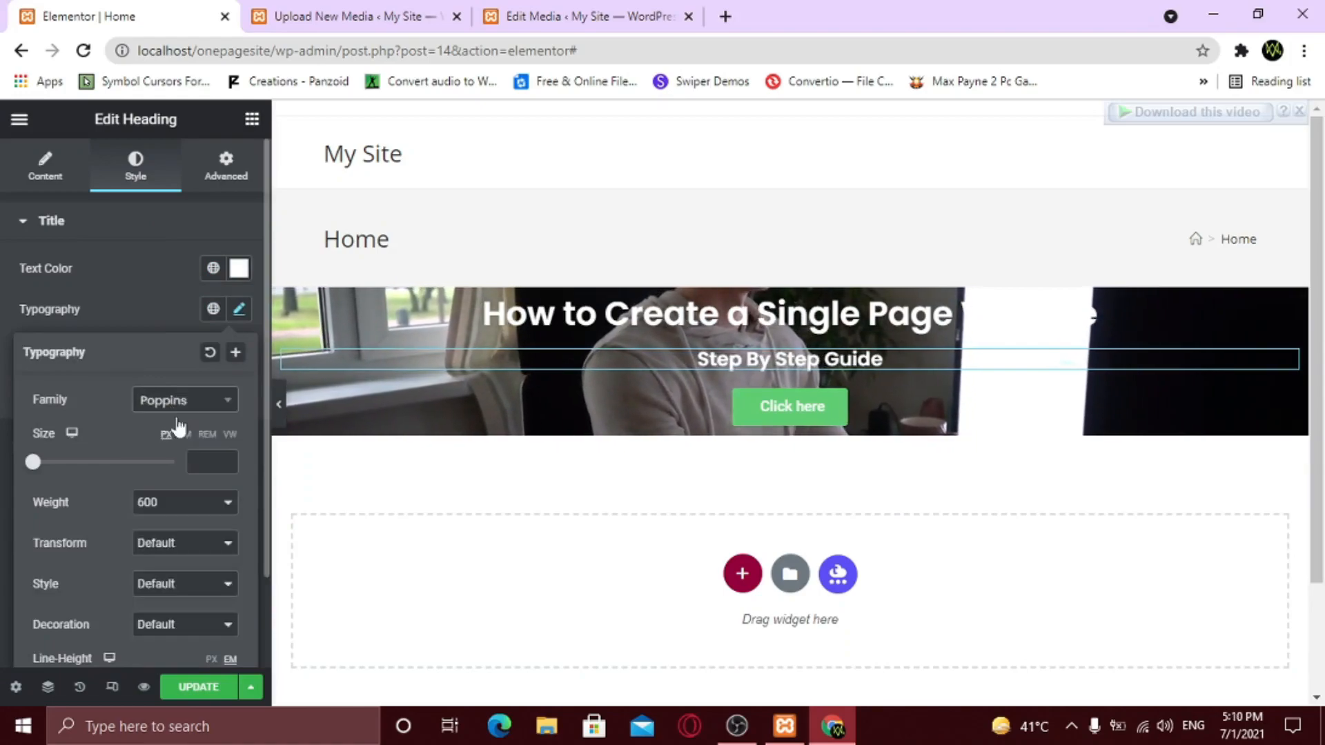
pyautogui.click(168, 509)
pyautogui.click(163, 538)
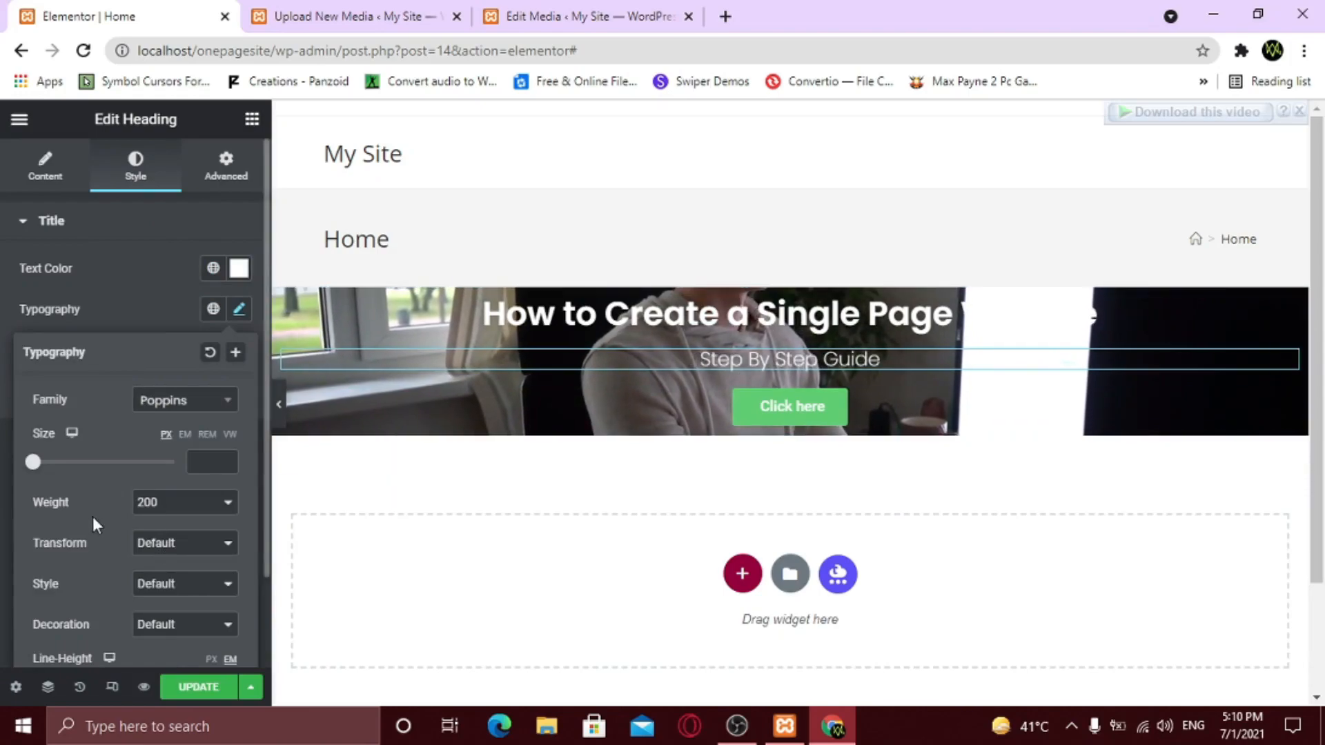
pyautogui.scroll(-2, 88, 519)
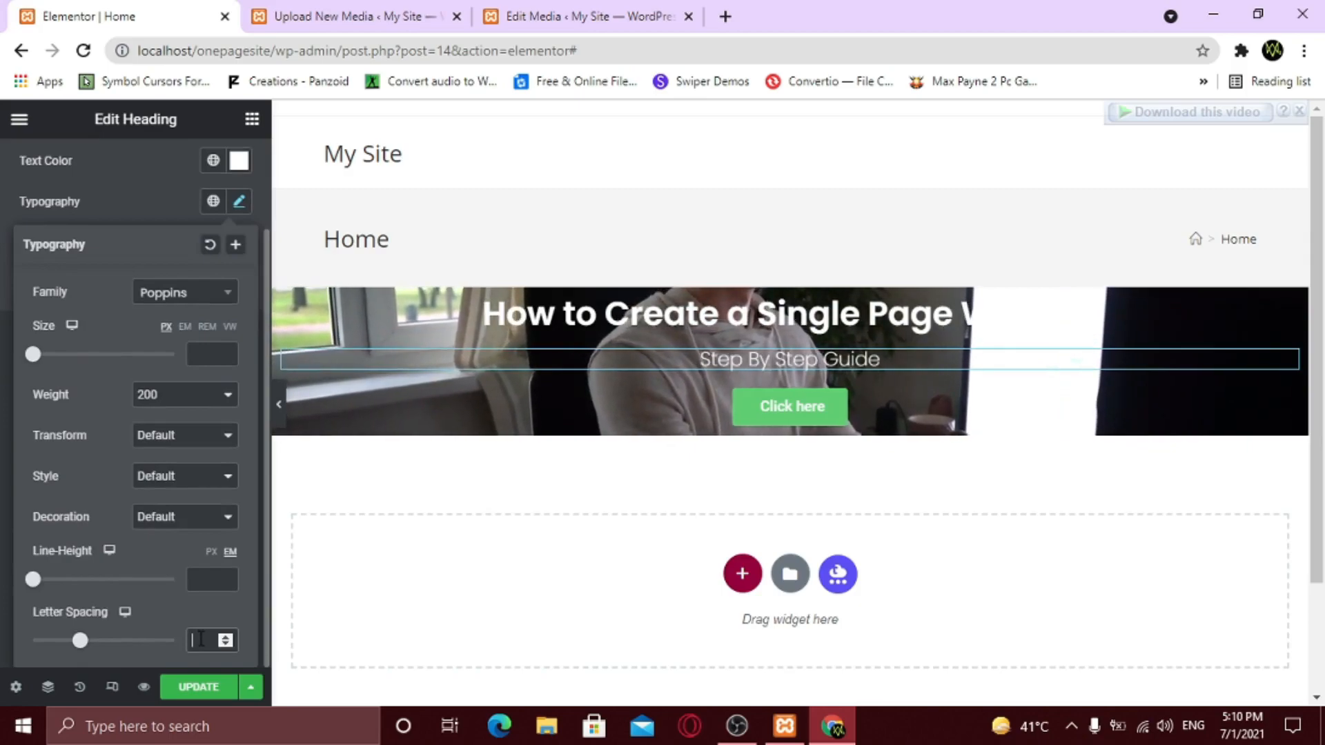
pyautogui.write('5')
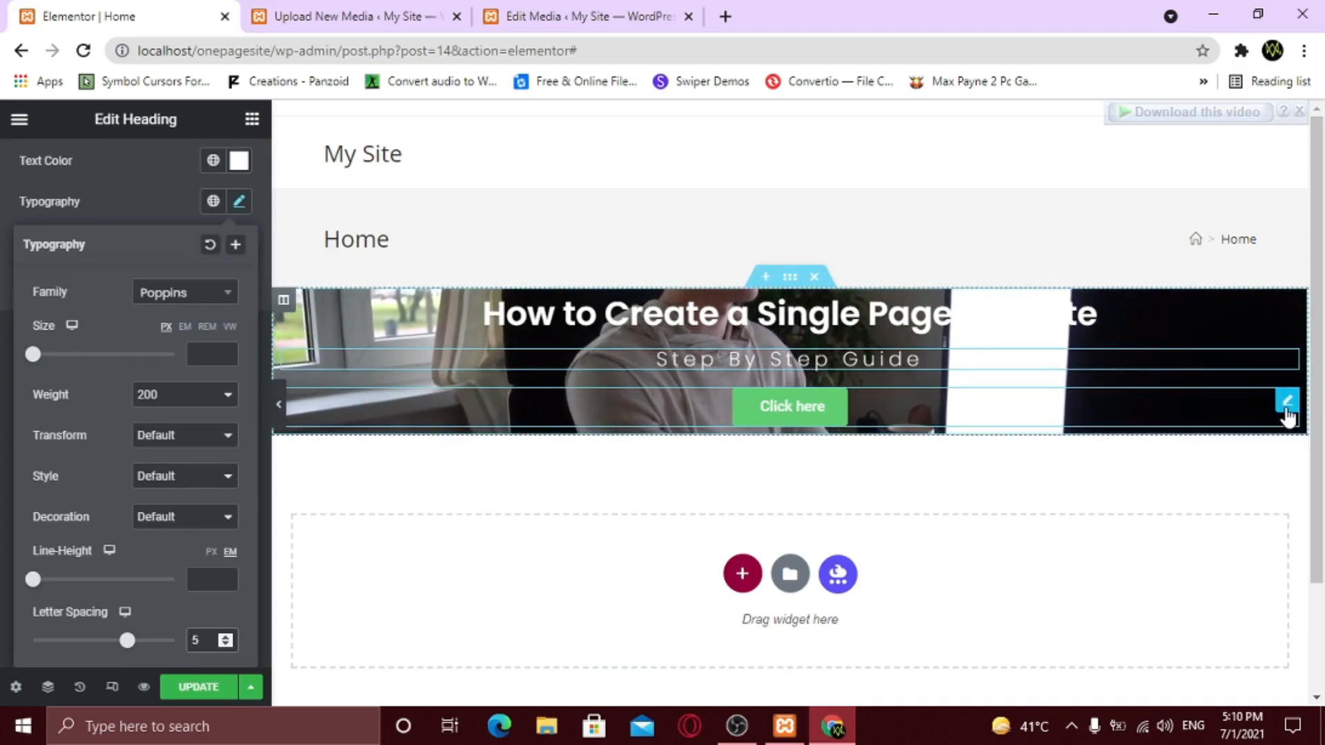
# - Change the hero button label to 'Get Started', keeping the Small size
pyautogui.click(1287, 413)
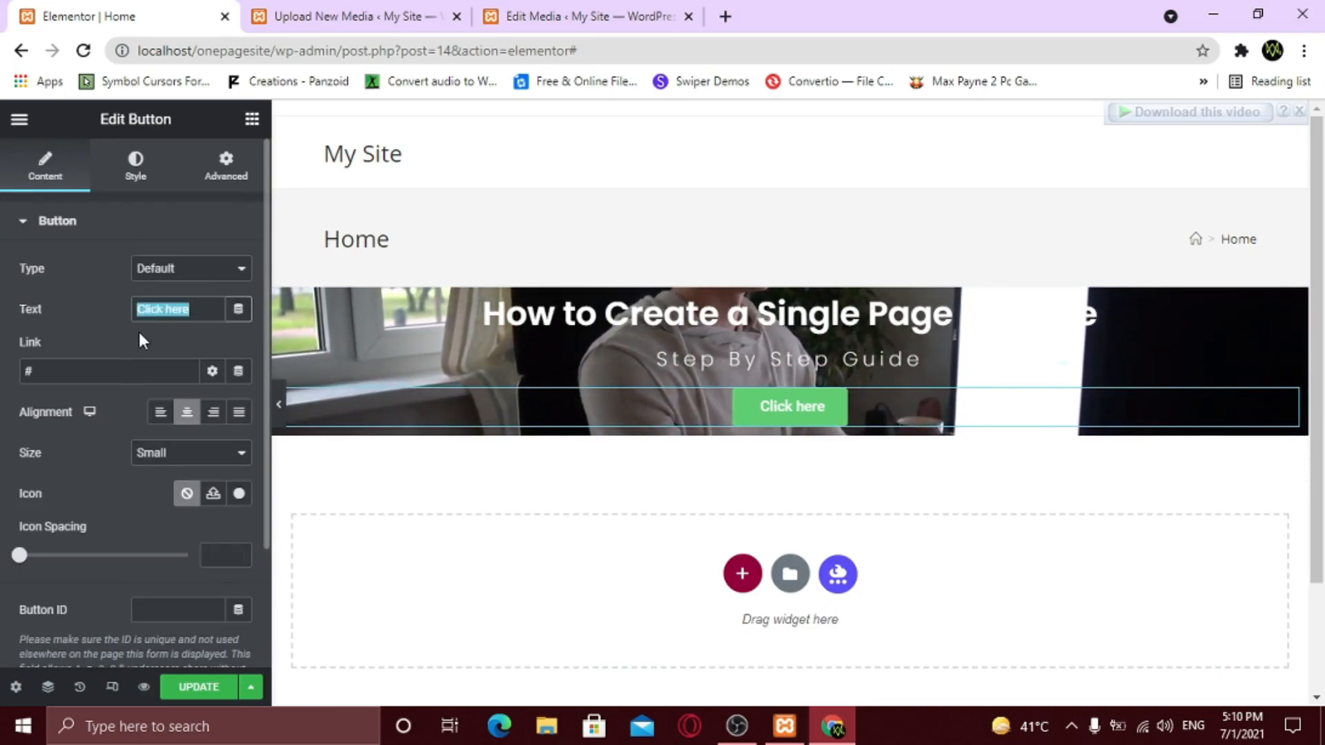
pyautogui.write('Get Started')
pyautogui.click(56, 371)
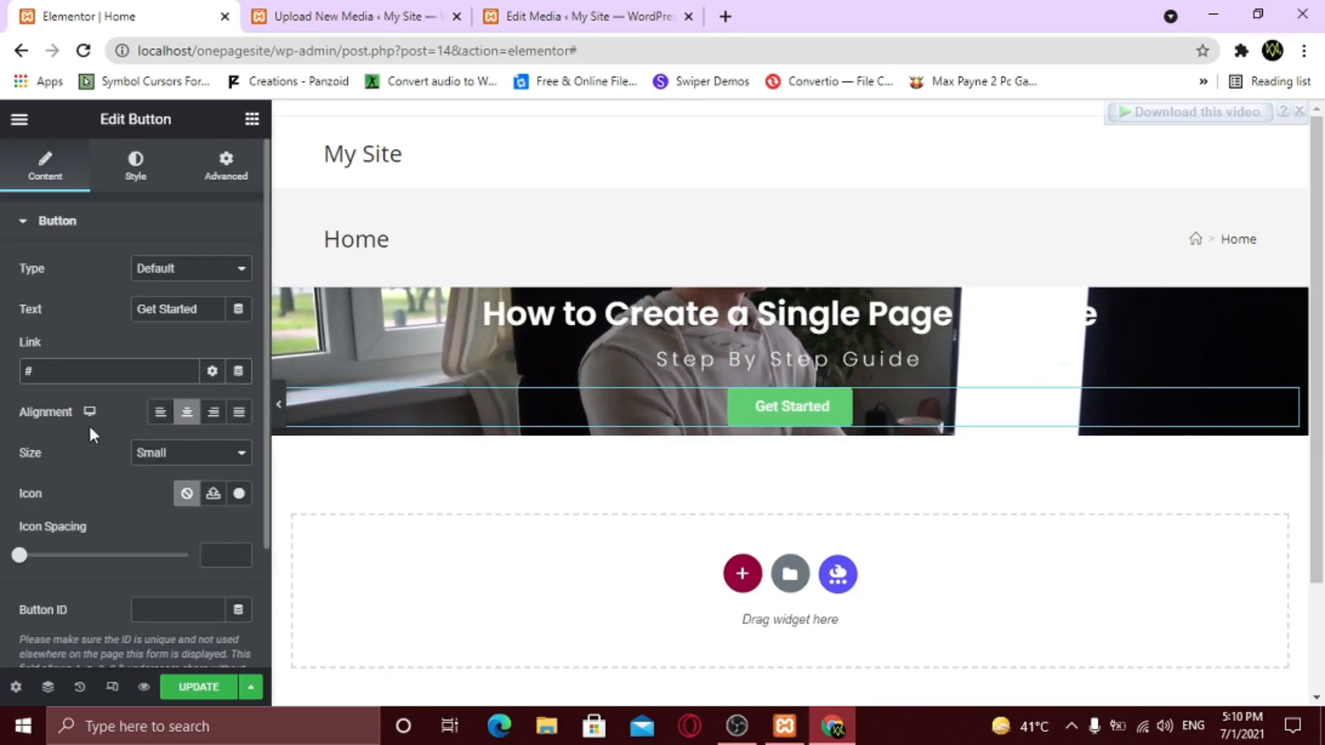
pyautogui.click(195, 454)
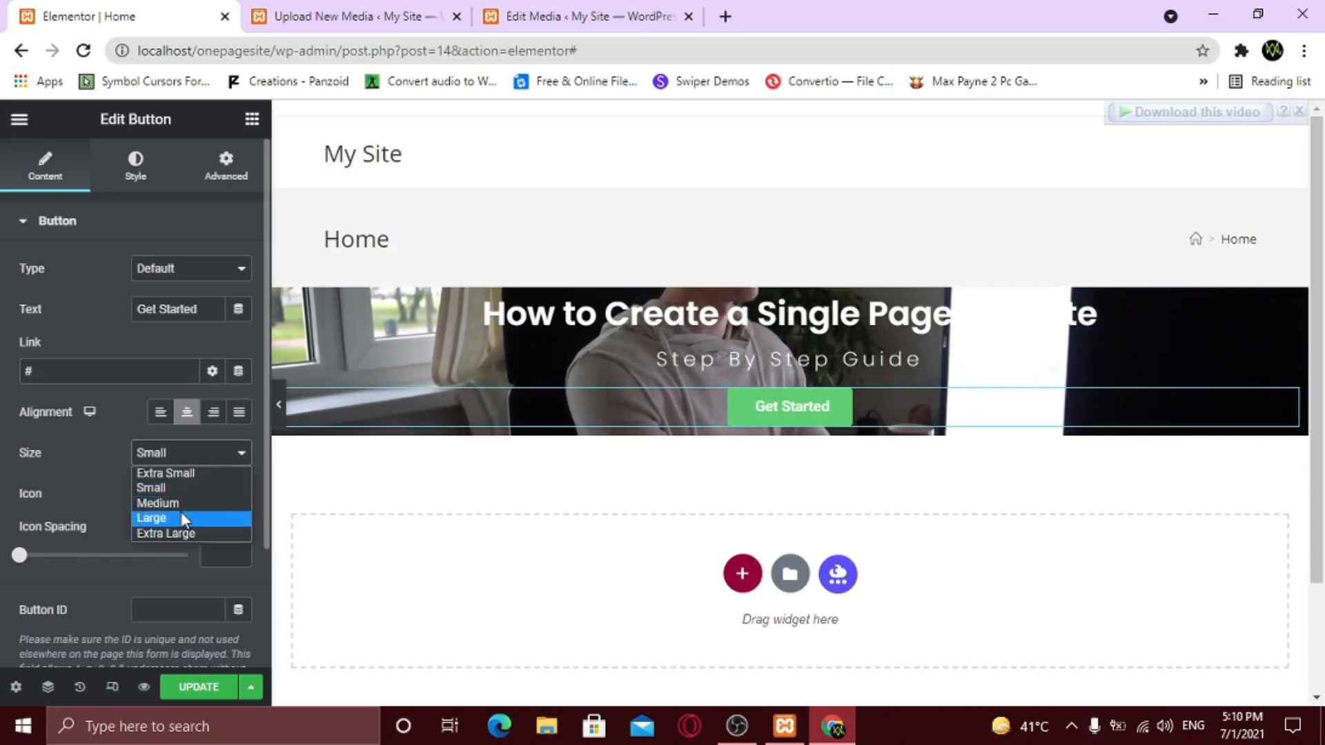
pyautogui.click(187, 456)
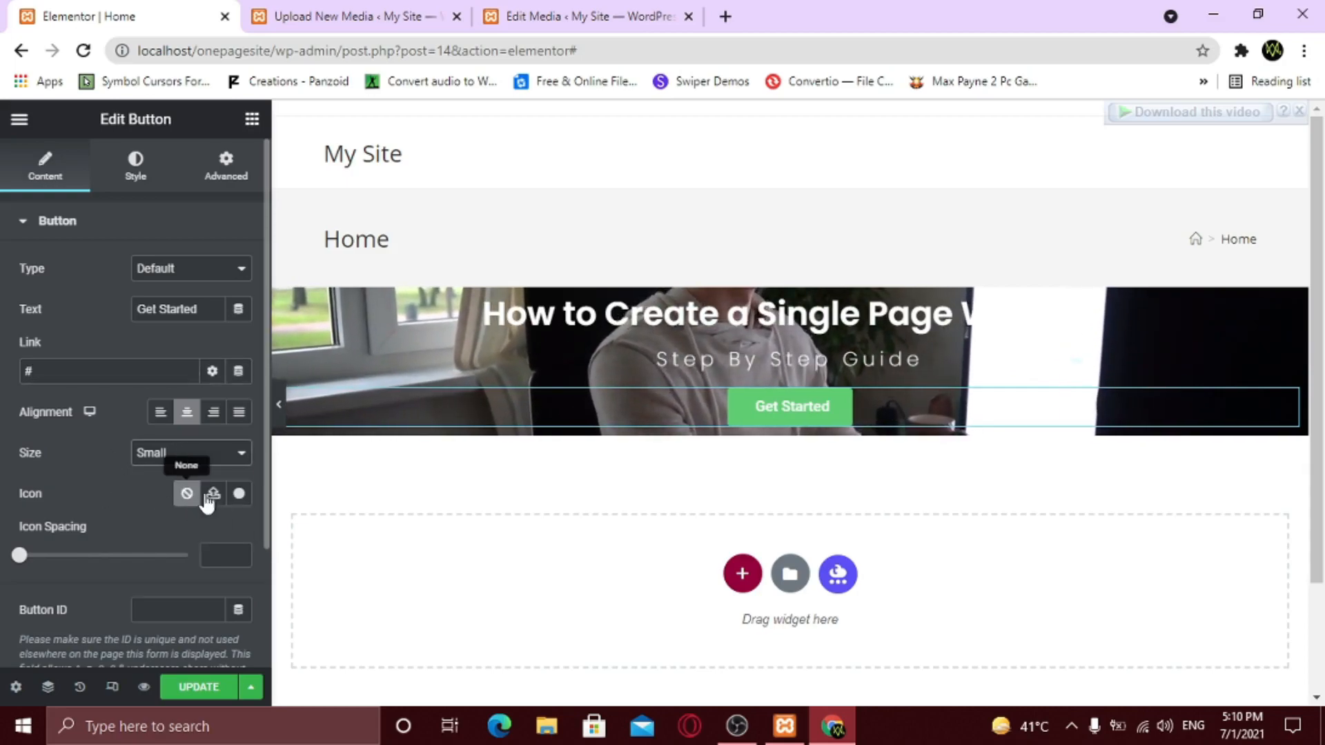
# - Give the button the right-pointing arrow icon from the Icon Library
pyautogui.click(238, 494)
pyautogui.click(543, 187)
pyautogui.write('arr')
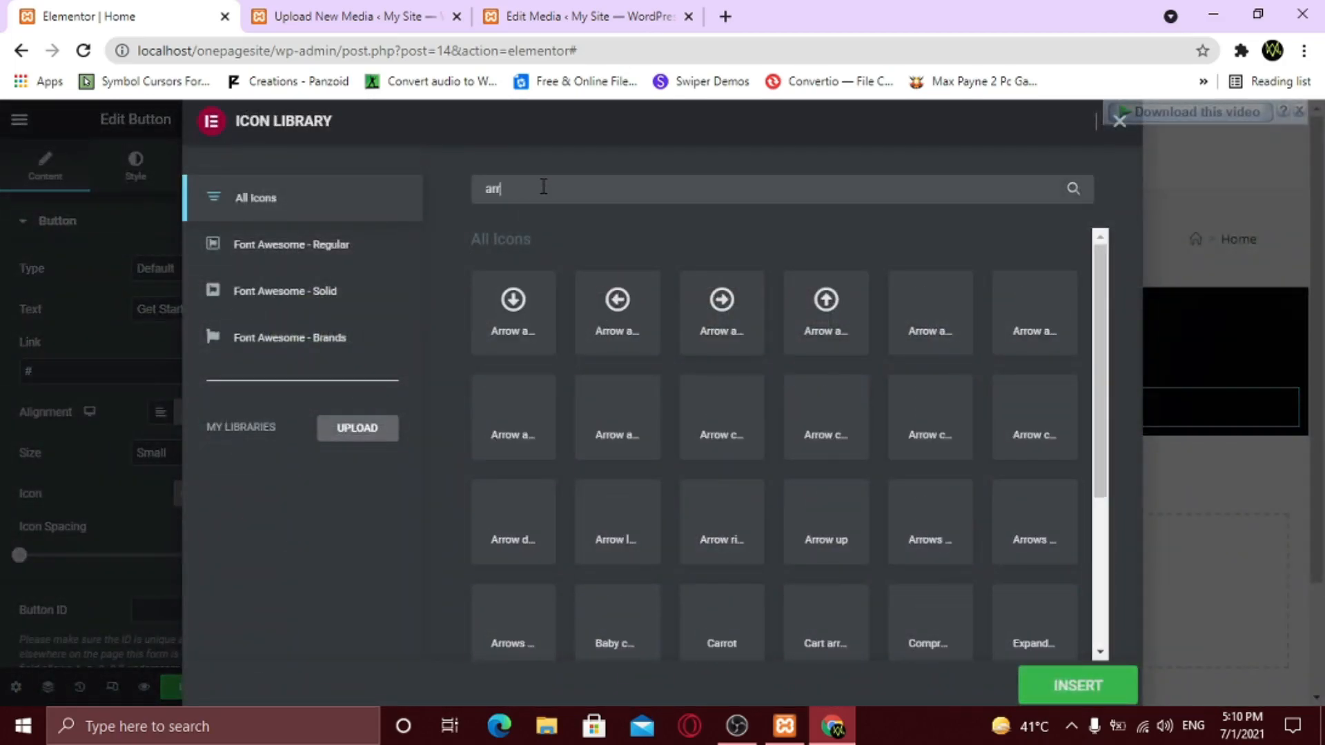
pyautogui.write('ow')
pyautogui.scroll(-3, 674, 441)
pyautogui.scroll(3, 673, 442)
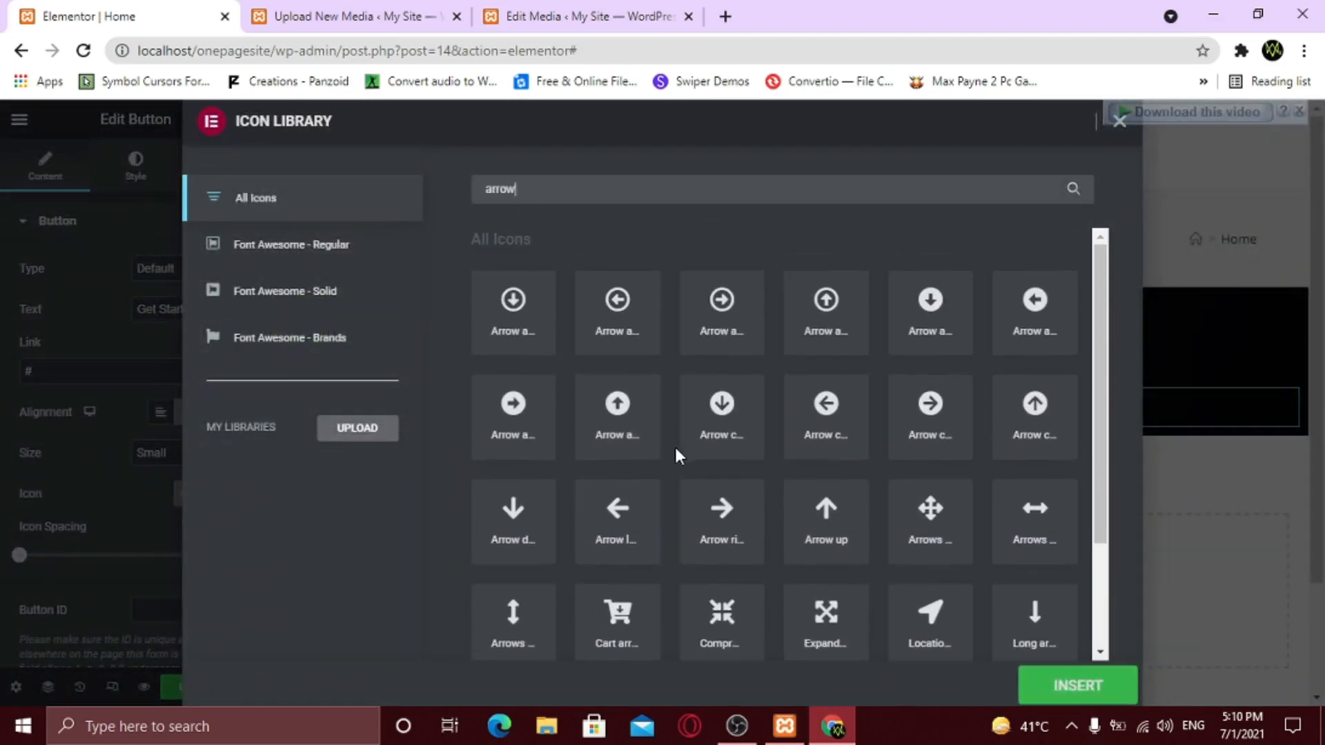
pyautogui.click(717, 531)
pyautogui.click(1097, 695)
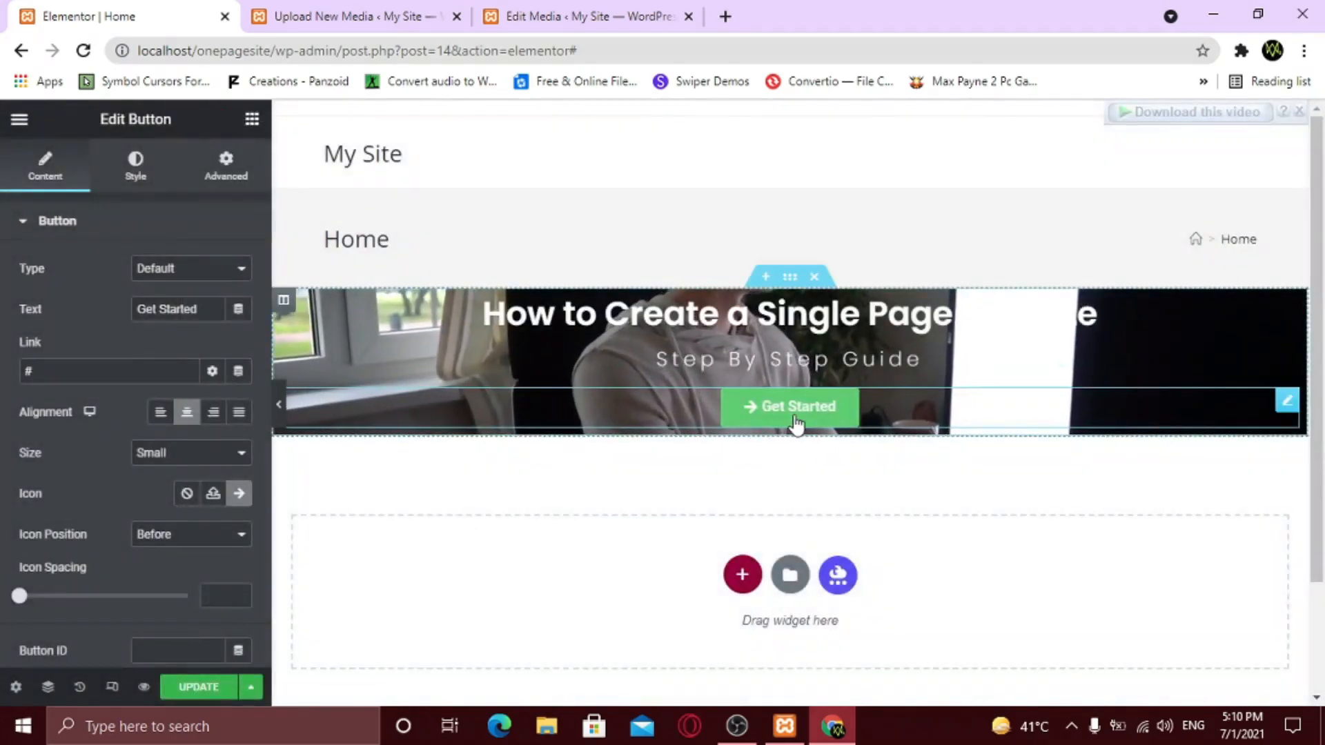
# - Keep the arrow positioned before the text, with icon spacing 16
pyautogui.click(162, 542)
pyautogui.click(163, 568)
pyautogui.click(171, 544)
pyautogui.click(177, 552)
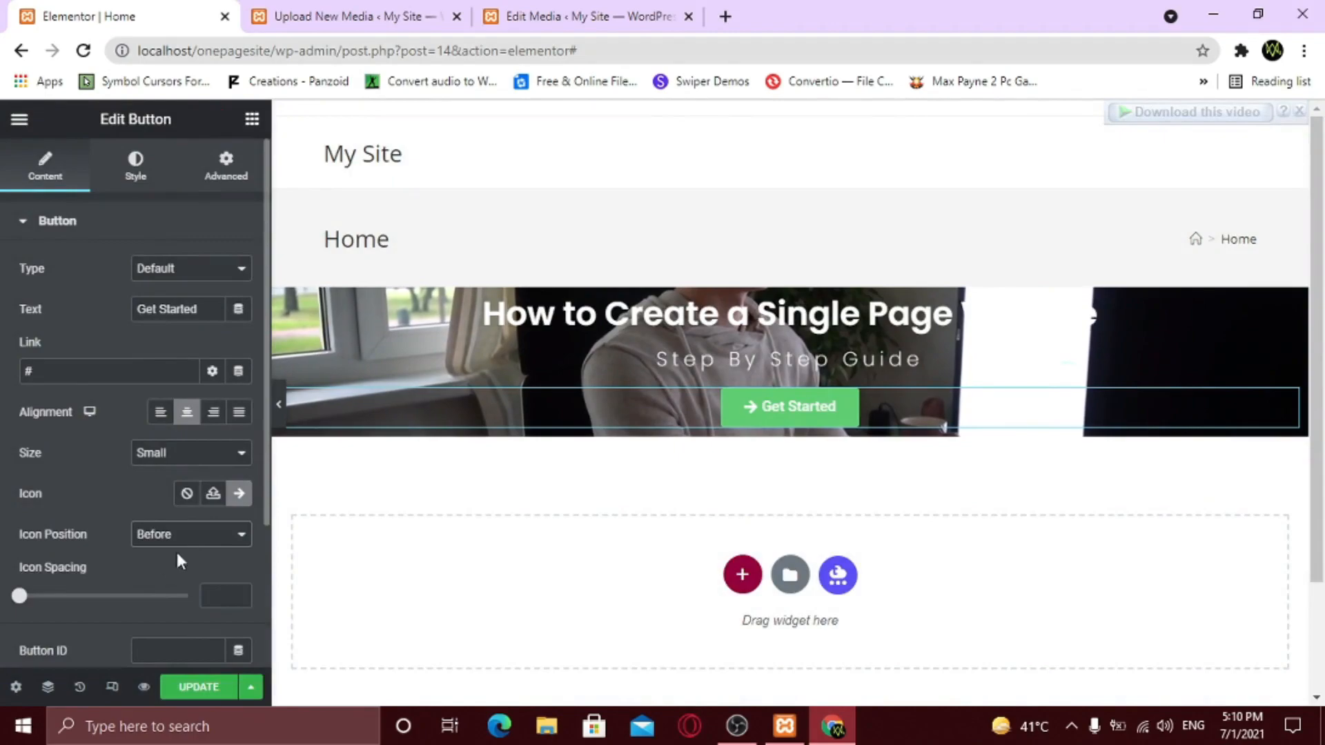
pyautogui.moveTo(21, 599); pyautogui.dragTo(79, 600)
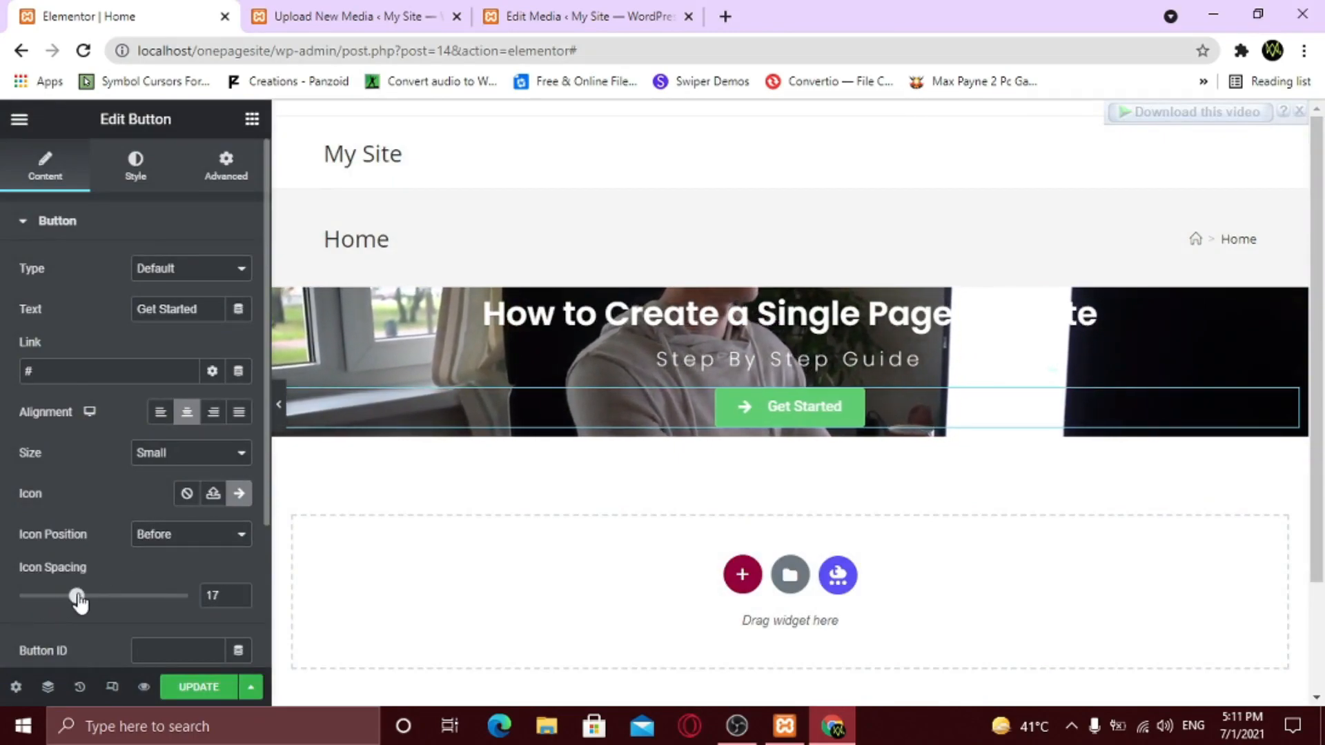
pyautogui.click(240, 599)
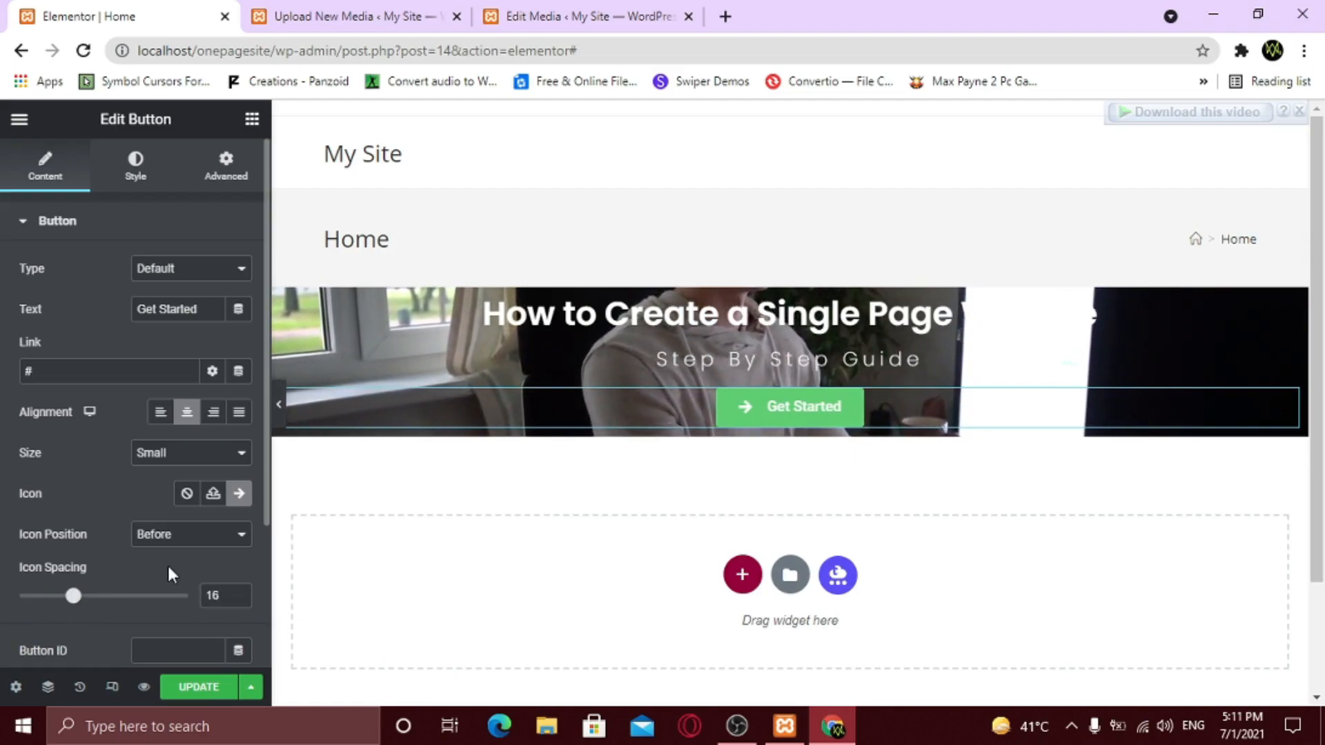
# - Set the button font to Poppins and its background to blue #61AACE
pyautogui.click(136, 172)
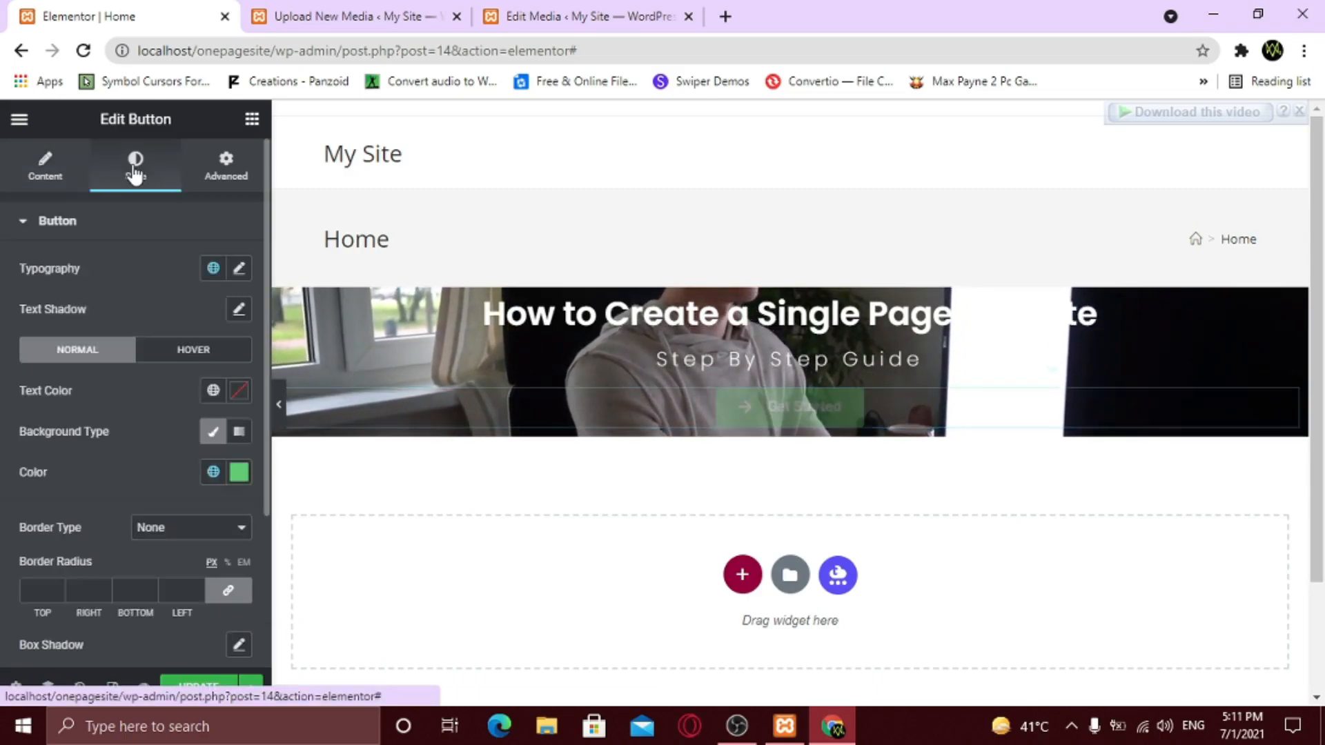
pyautogui.click(239, 270)
pyautogui.click(183, 367)
pyautogui.write('poppins')
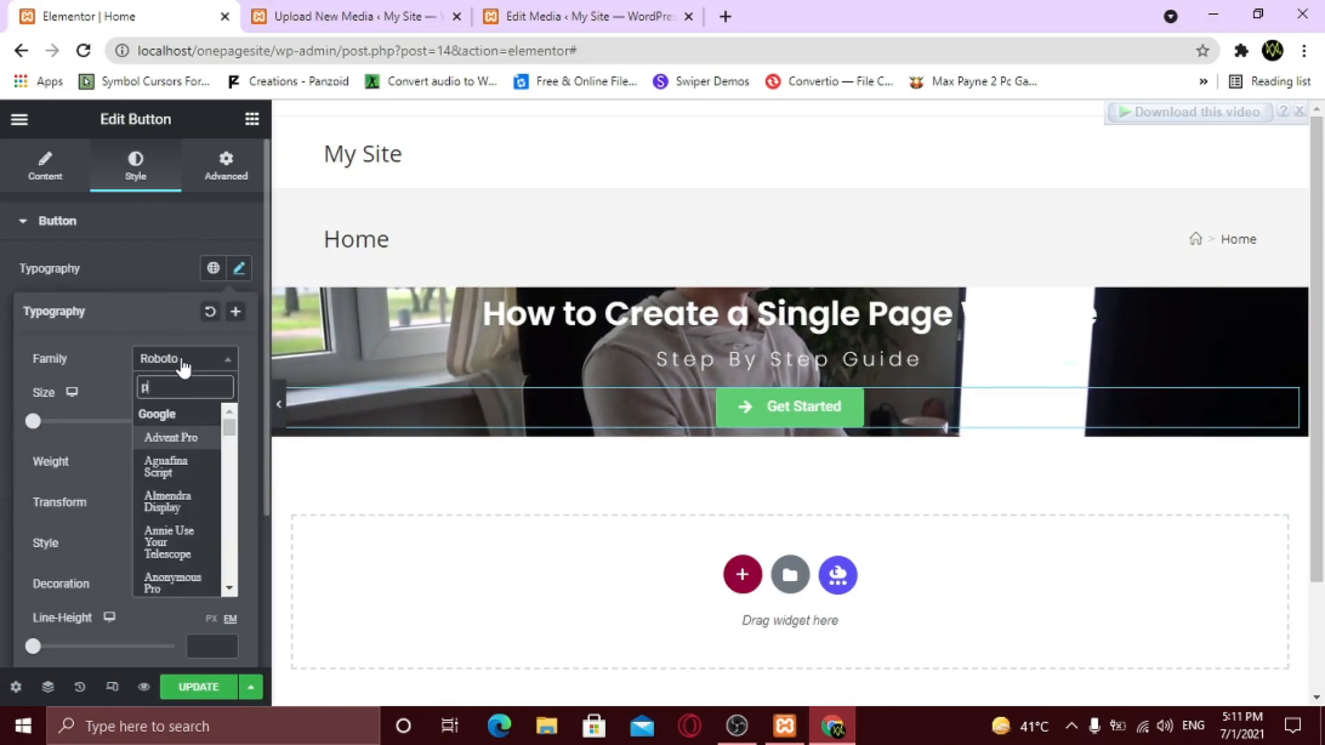
pyautogui.press('Return')
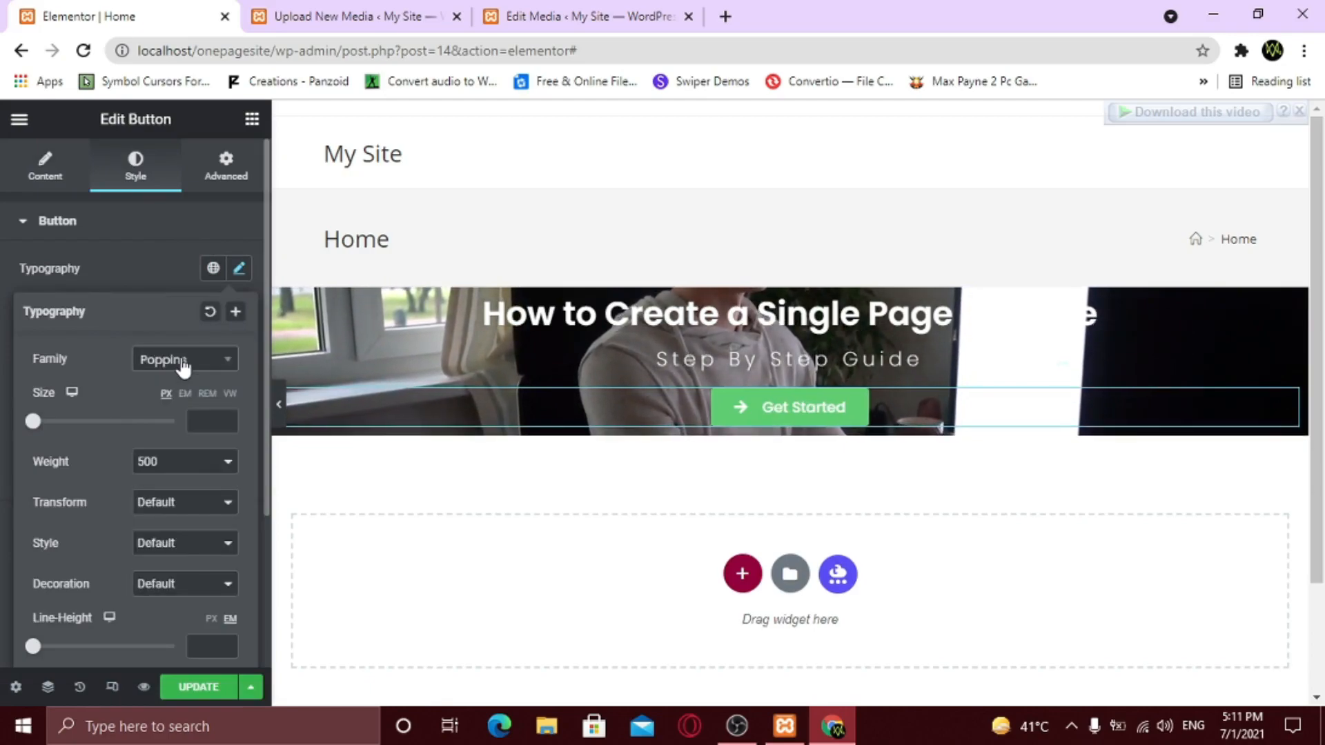
pyautogui.click(125, 280)
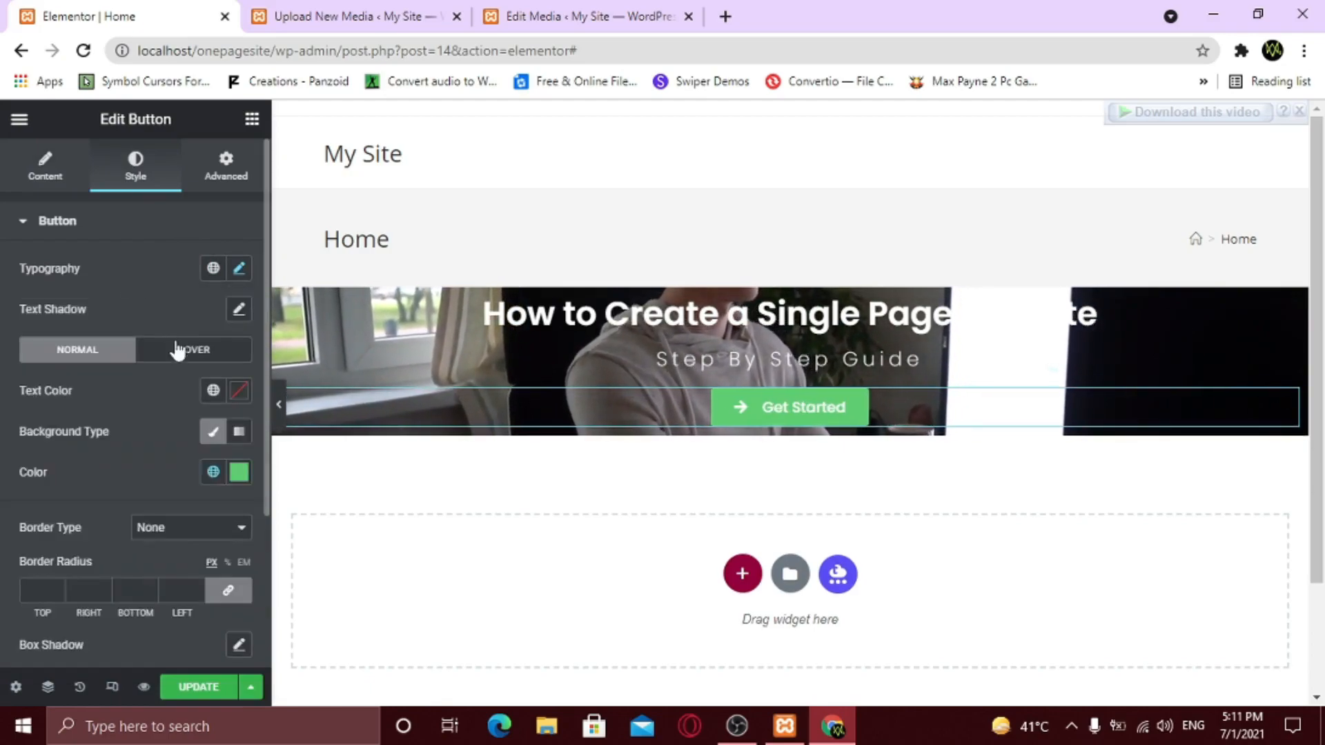
pyautogui.click(241, 479)
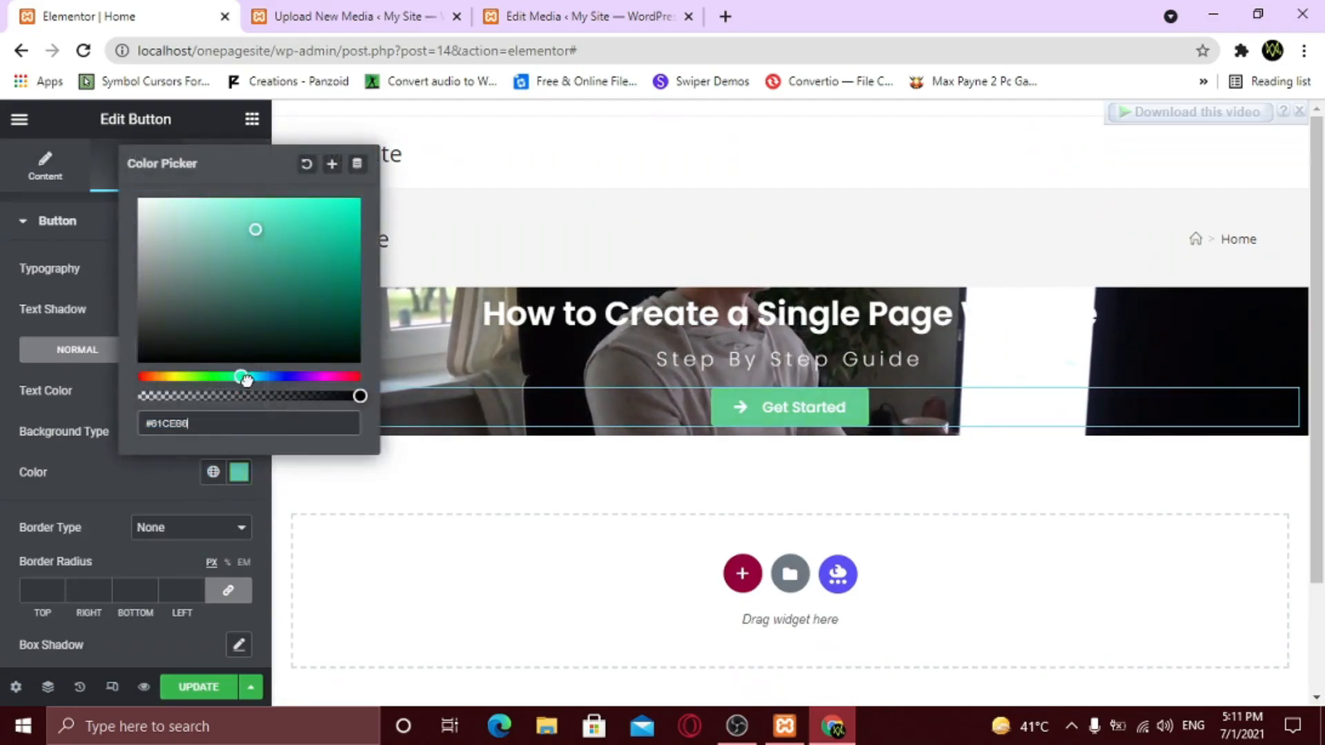
pyautogui.moveTo(246, 379); pyautogui.dragTo(260, 378)
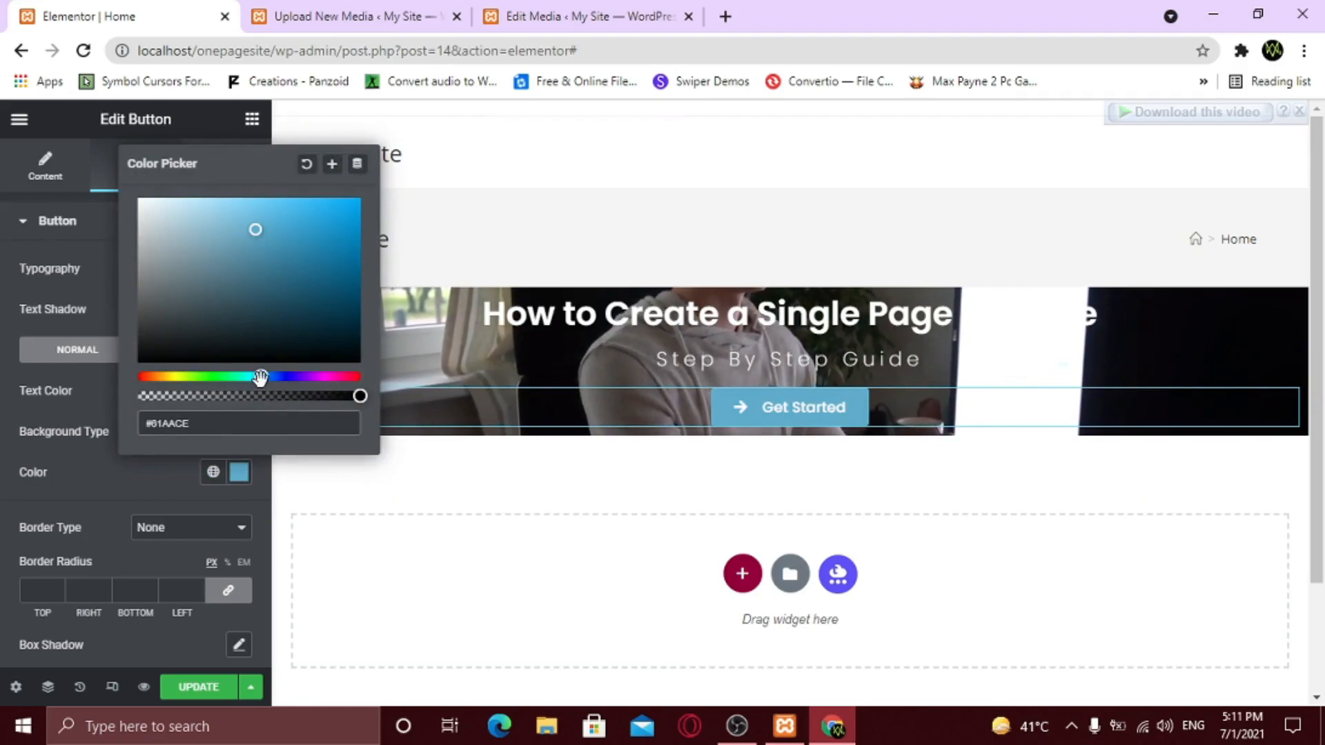
pyautogui.click(131, 471)
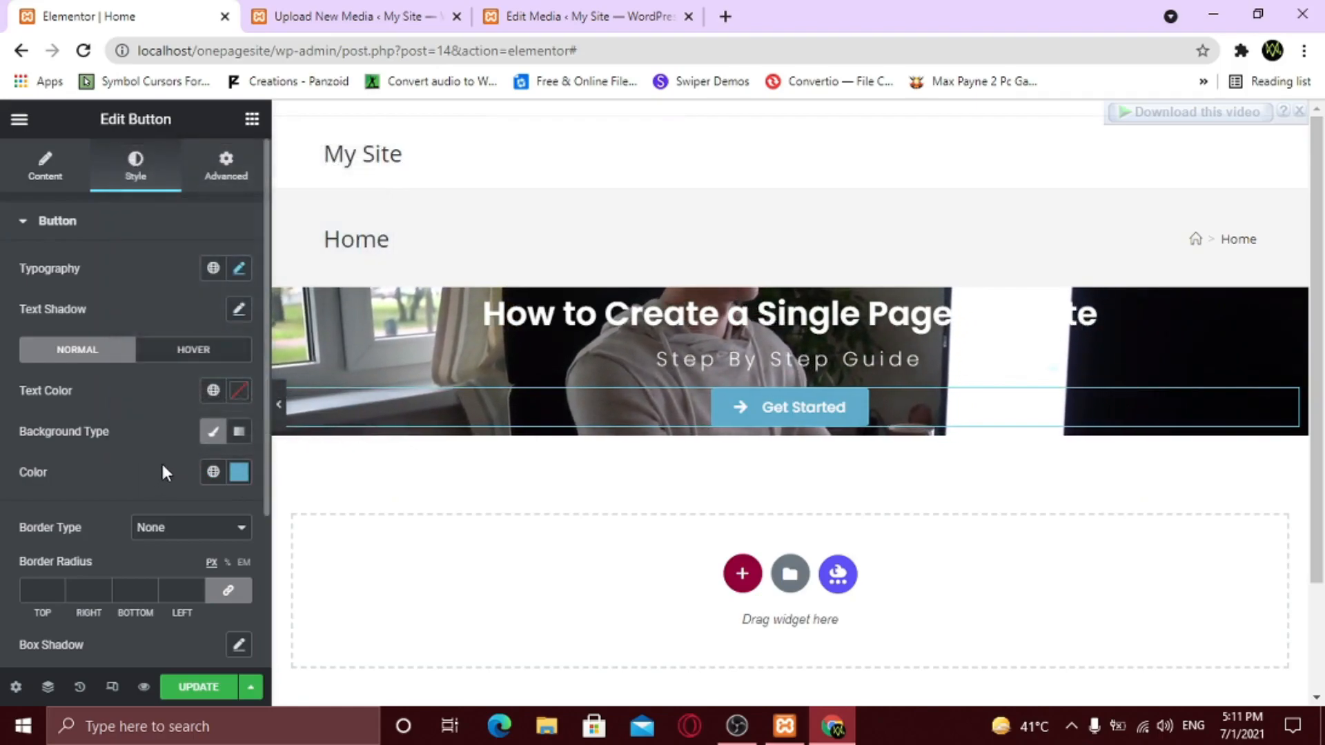
# - On hover, make the button text black and apply the Grow animation
pyautogui.click(192, 354)
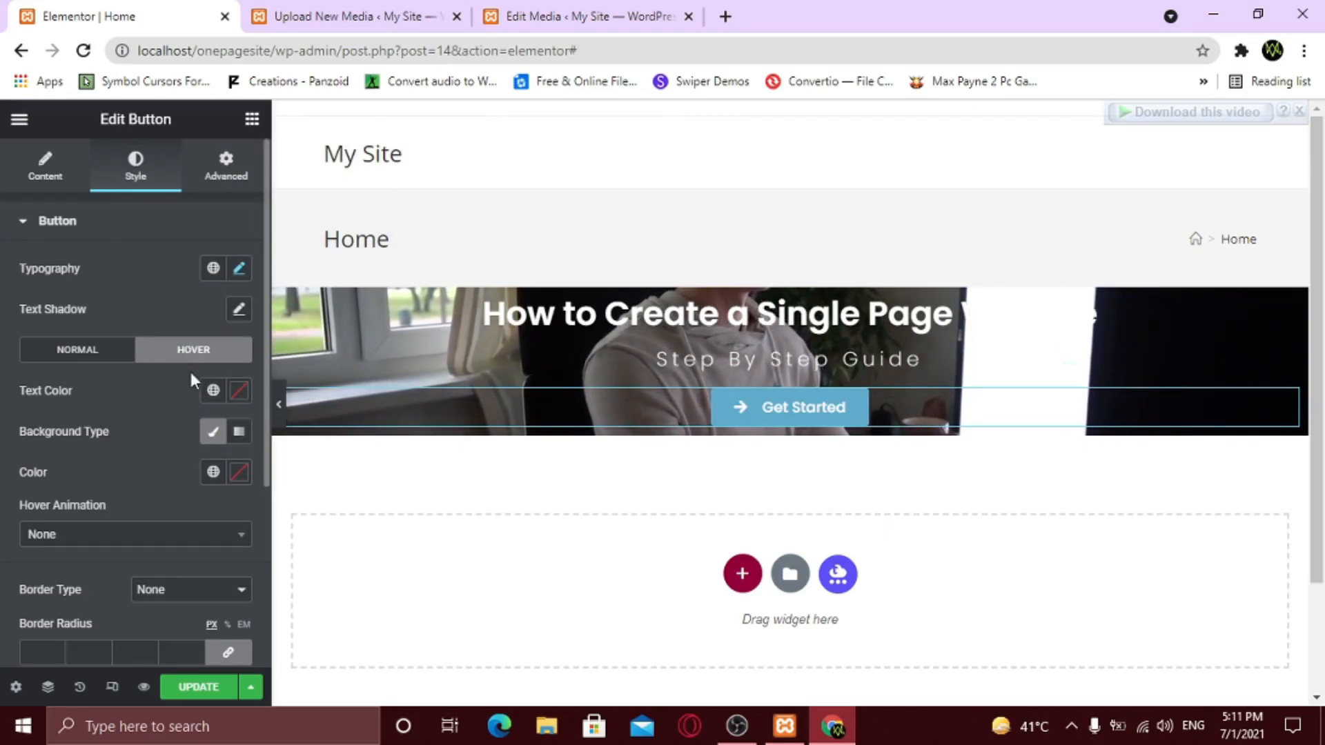
pyautogui.click(240, 393)
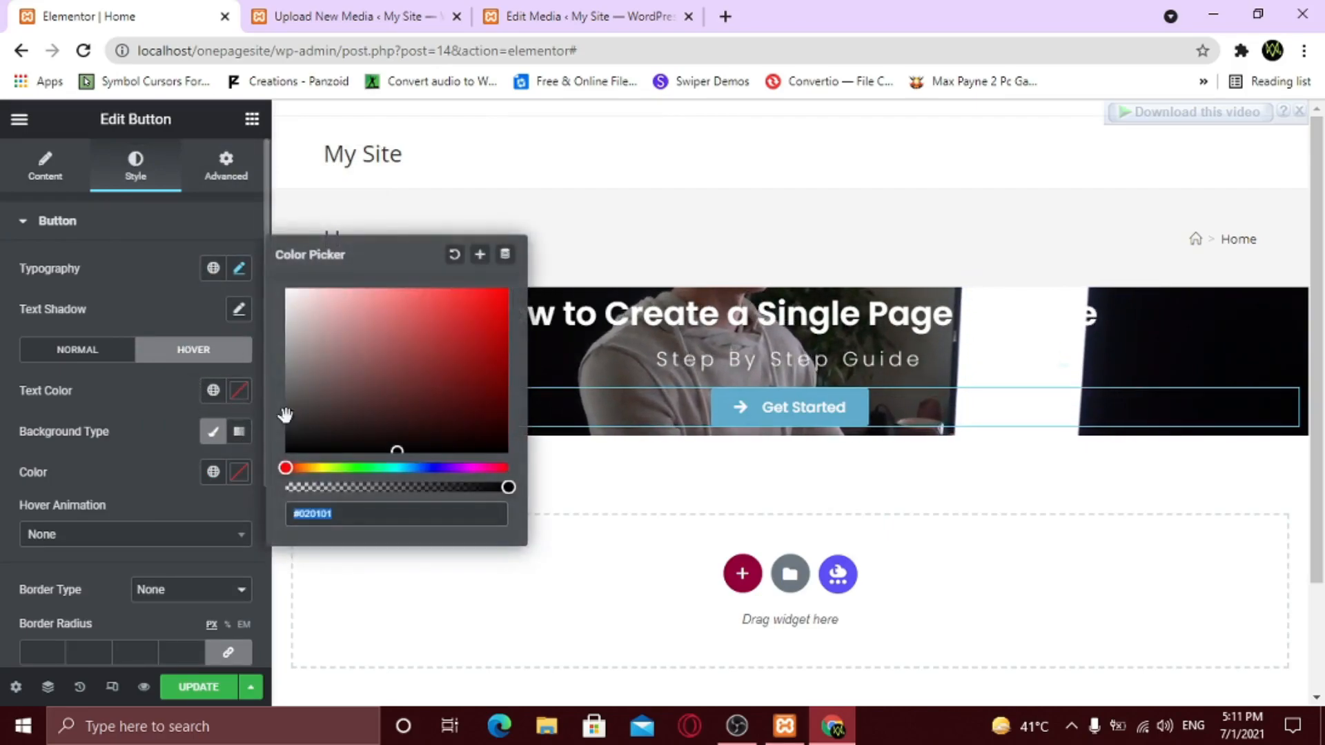
pyautogui.click(133, 466)
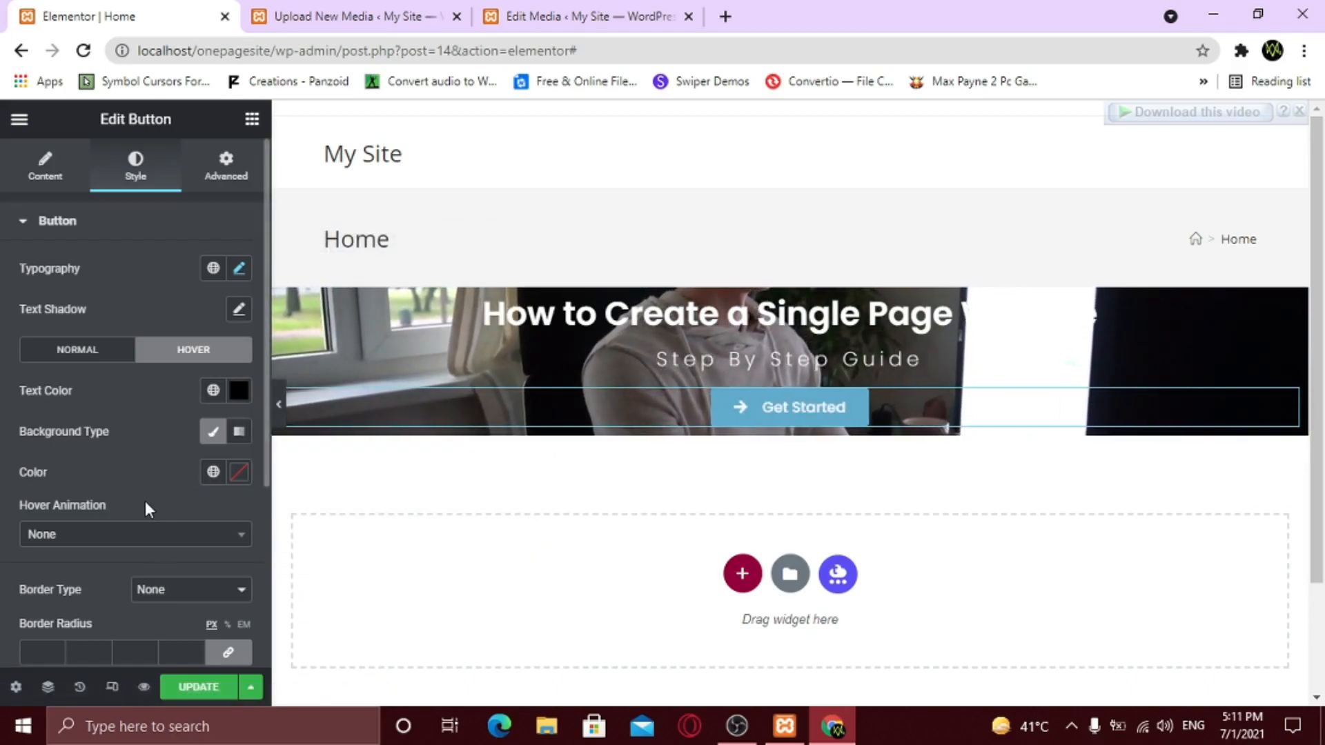
pyautogui.click(103, 535)
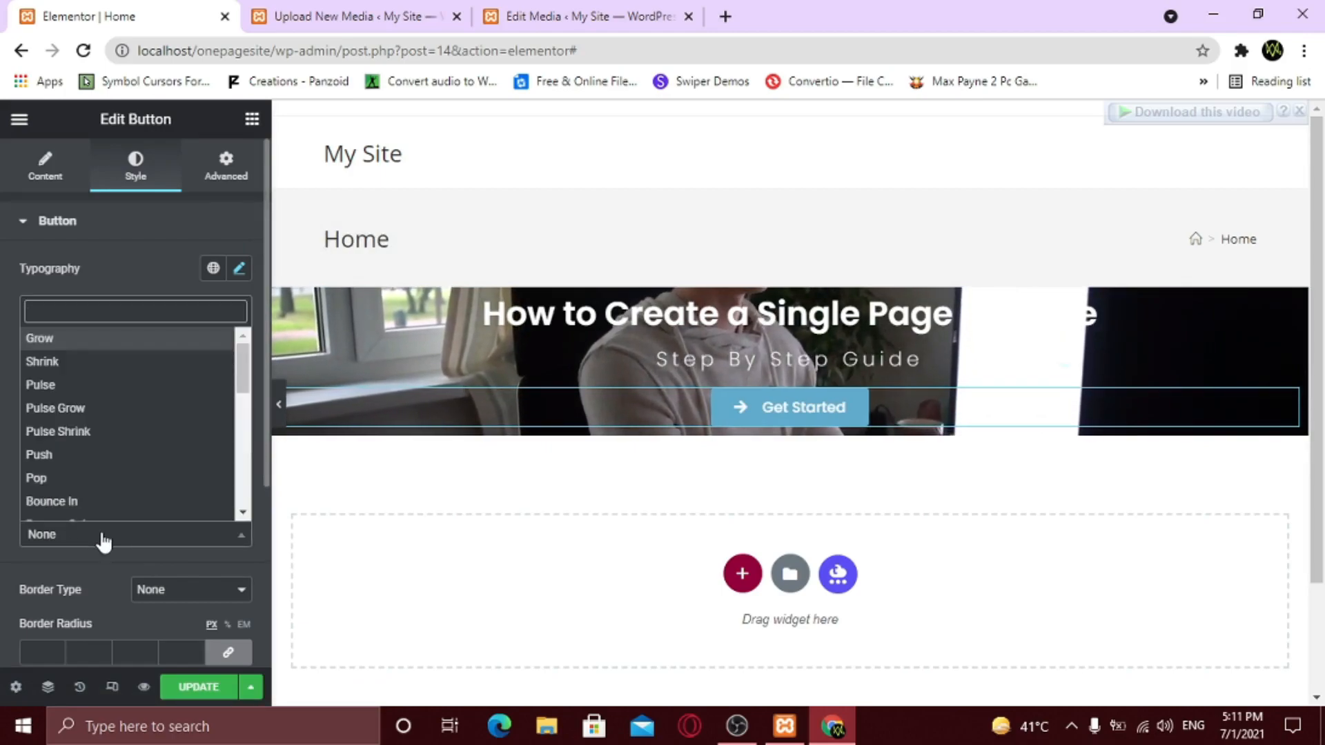
pyautogui.click(72, 384)
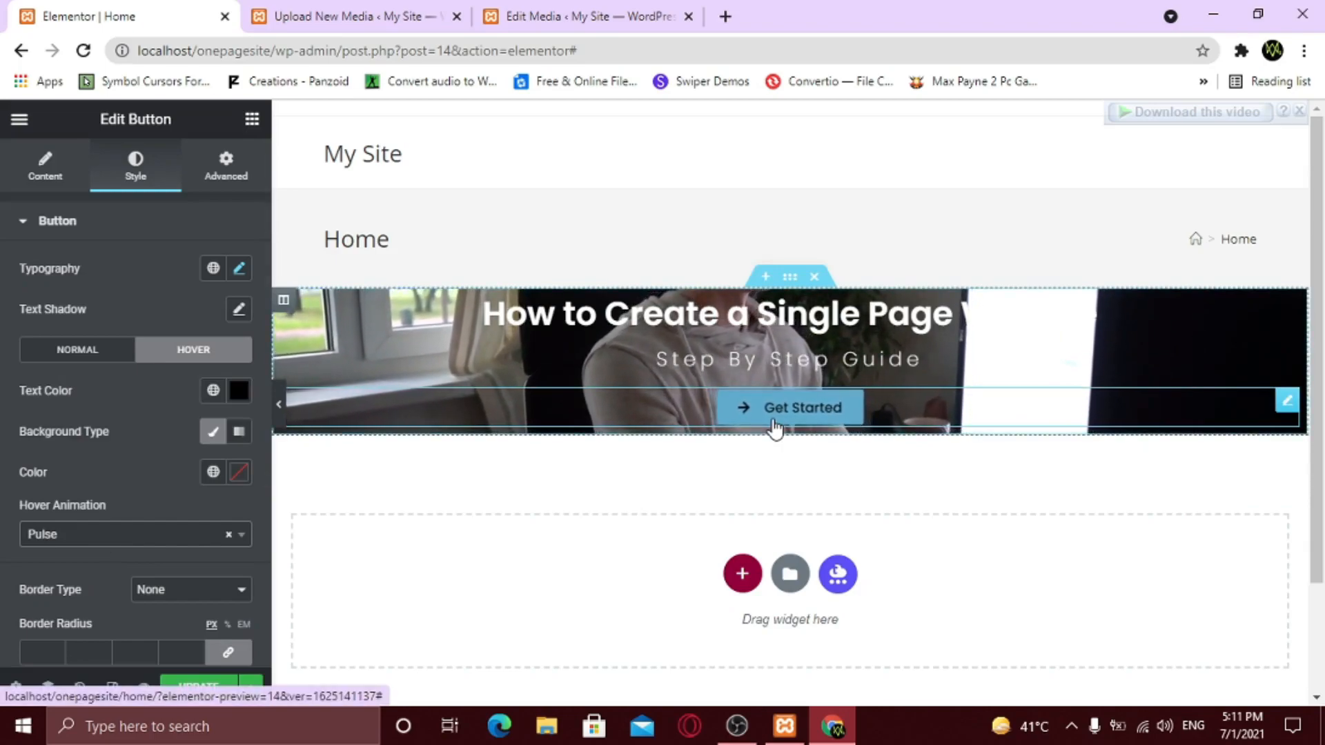
pyautogui.click(157, 535)
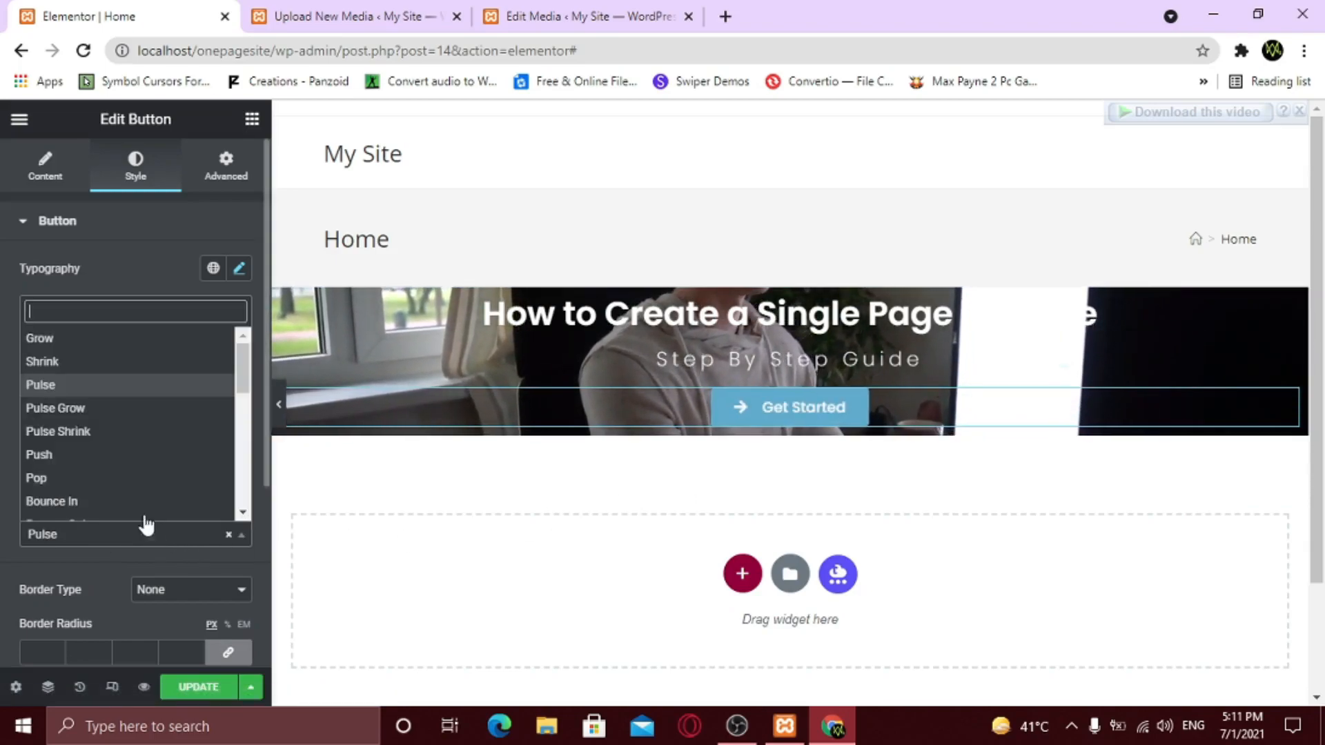
pyautogui.scroll(-2, 104, 434)
pyautogui.scroll(-1, 94, 496)
pyautogui.scroll(-3, 98, 494)
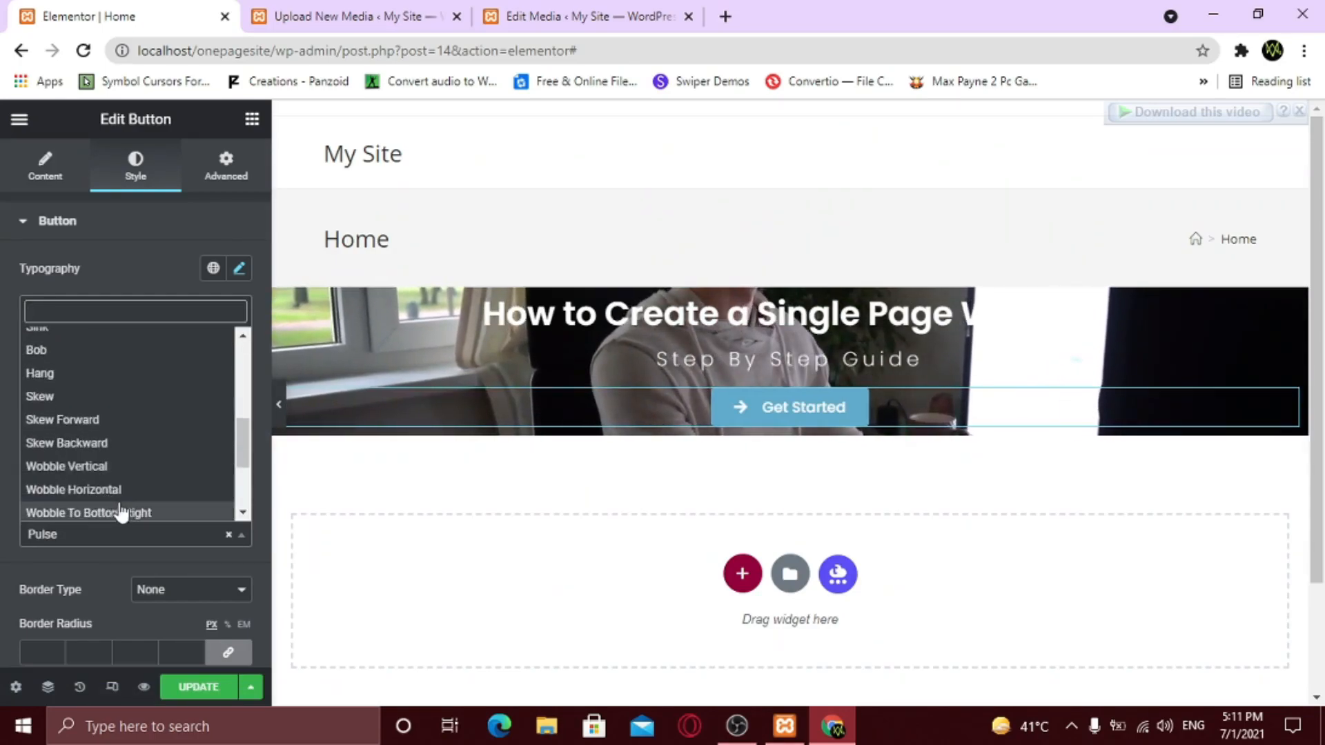
pyautogui.scroll(5, 124, 497)
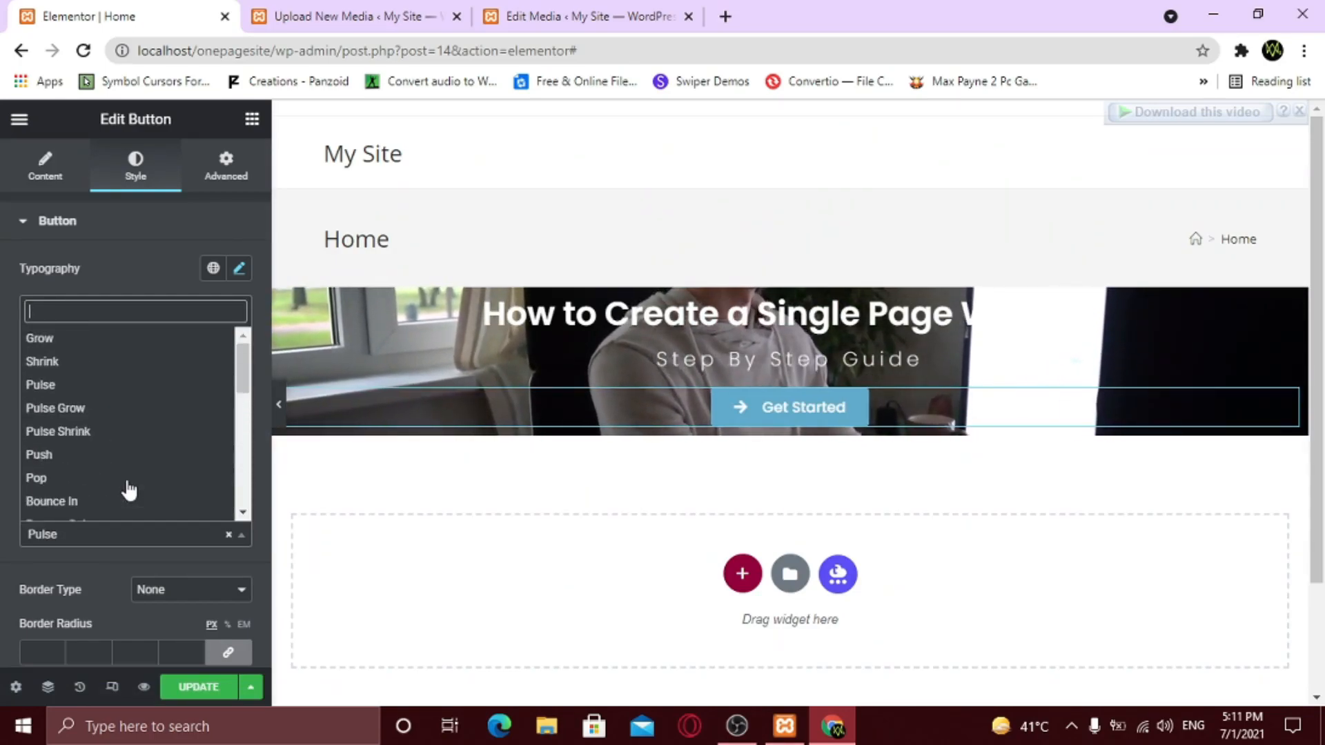
pyautogui.click(107, 342)
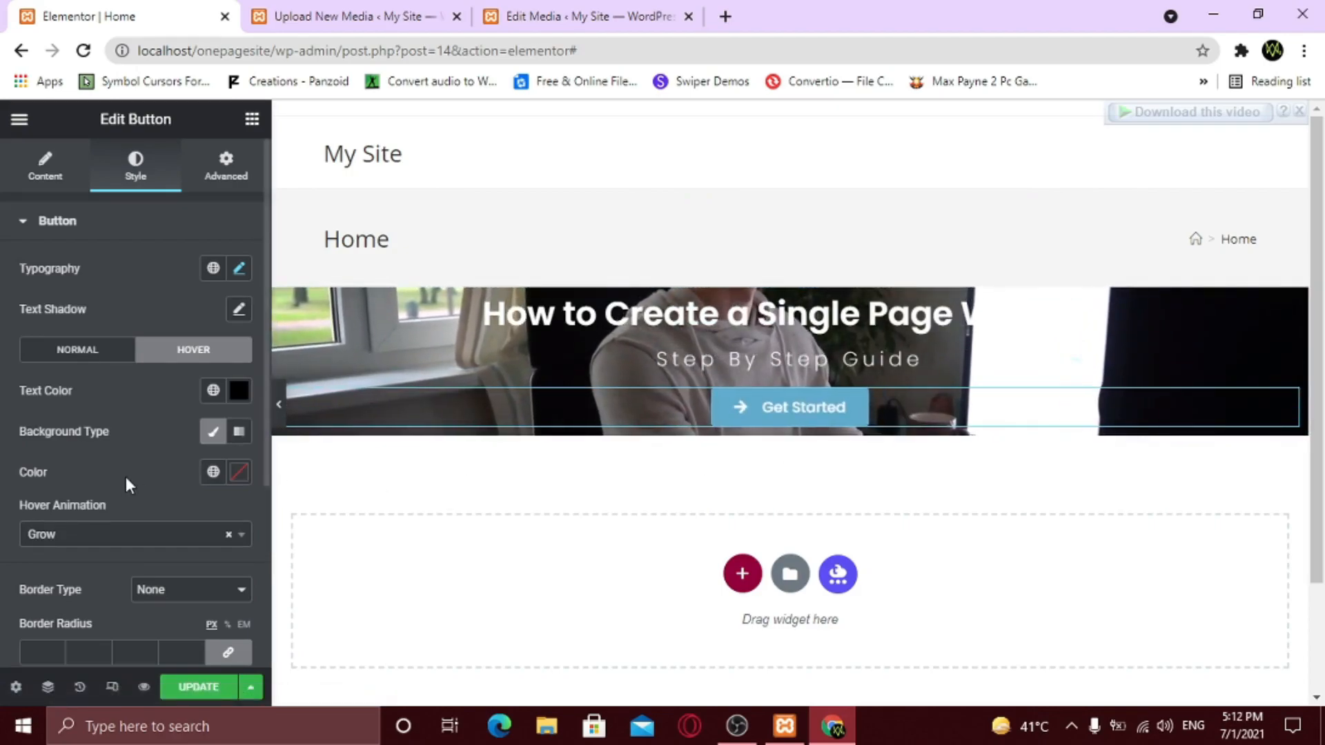
pyautogui.scroll(-1, 122, 473)
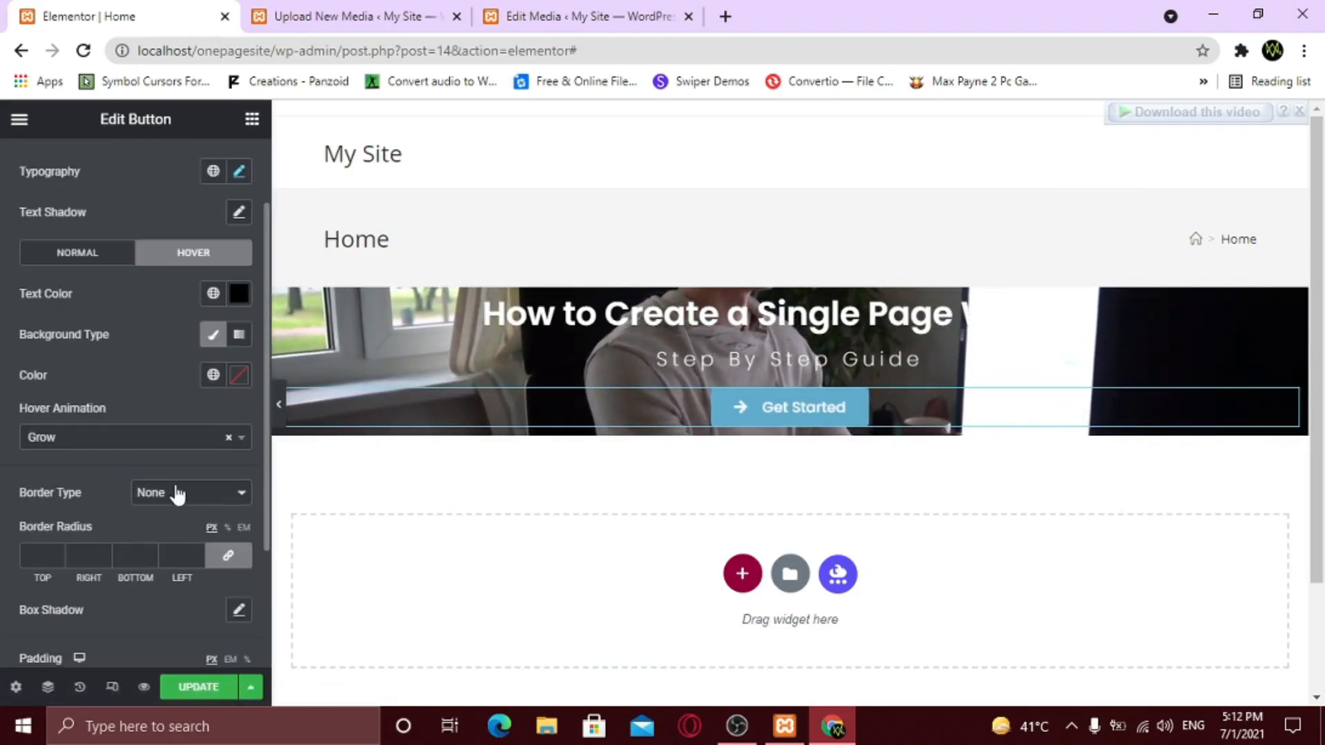
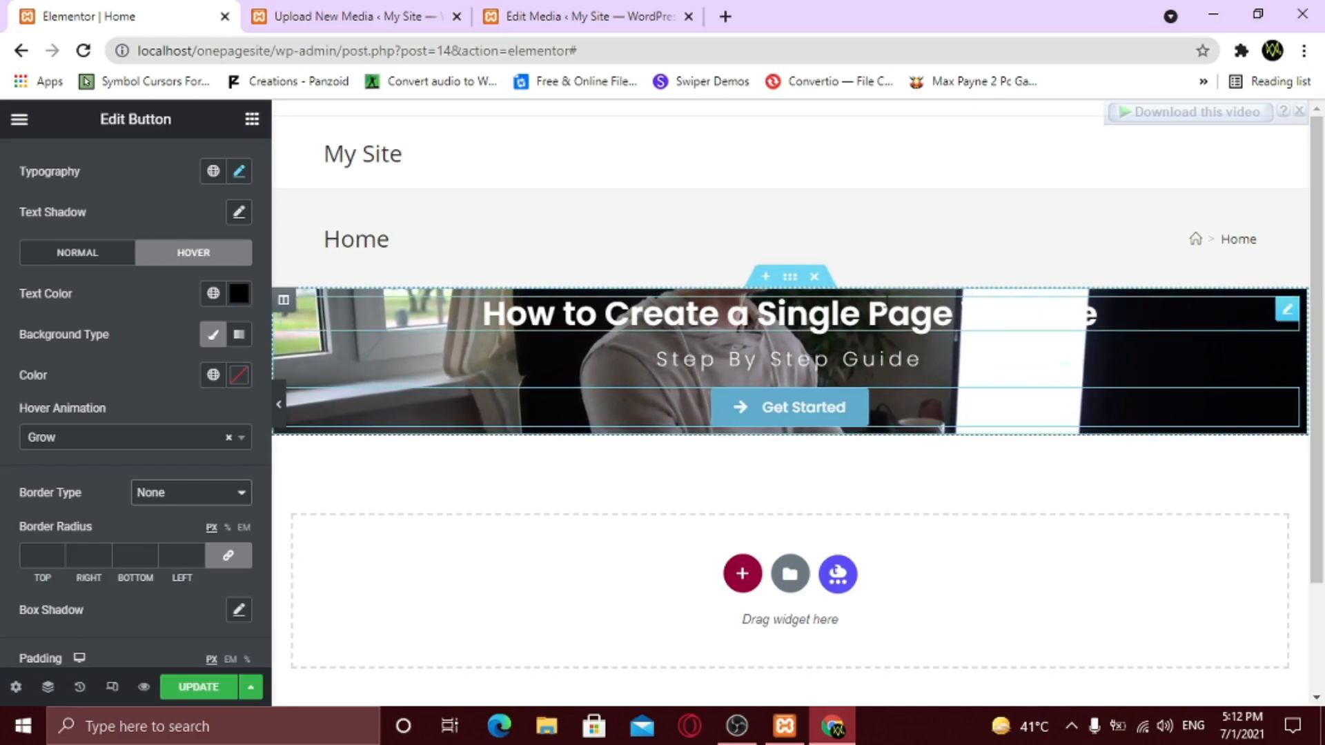
# - Enter 200 in the hero section's linked Padding fields on the Advanced tab
pyautogui.click(790, 276)
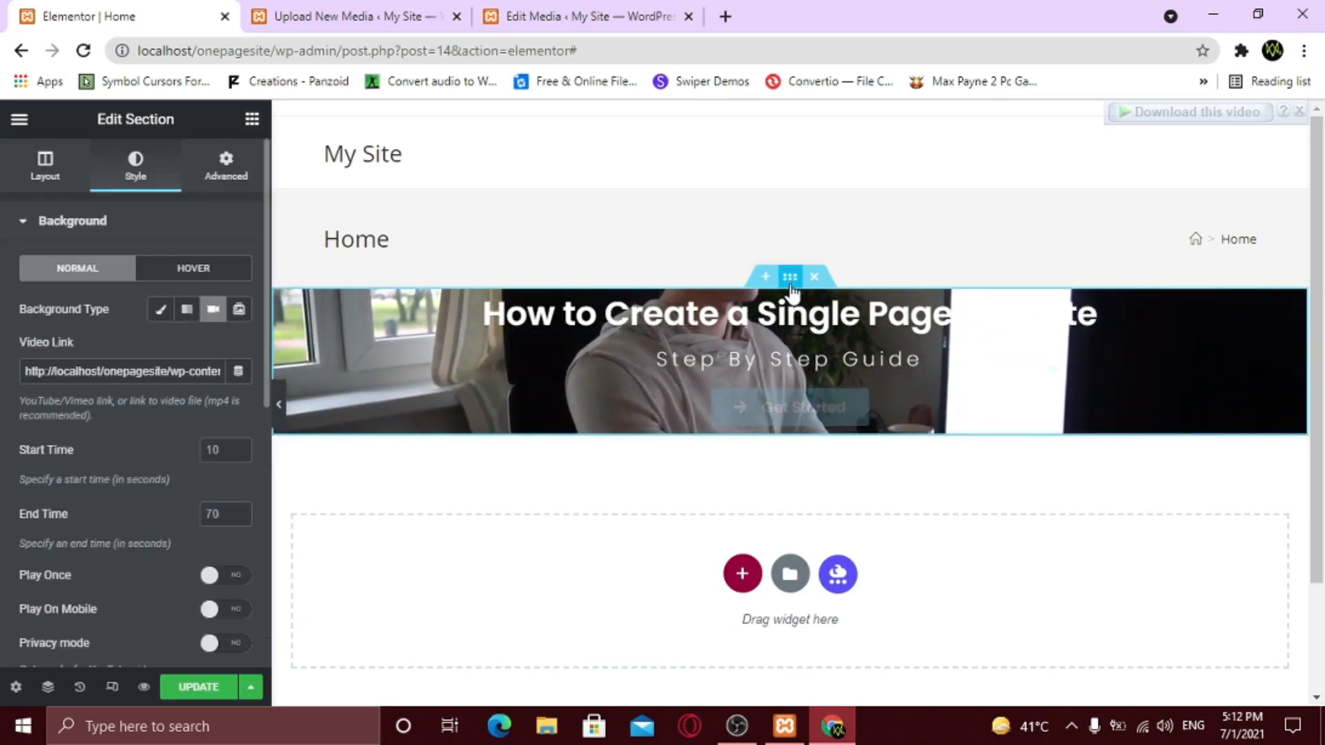
pyautogui.click(247, 180)
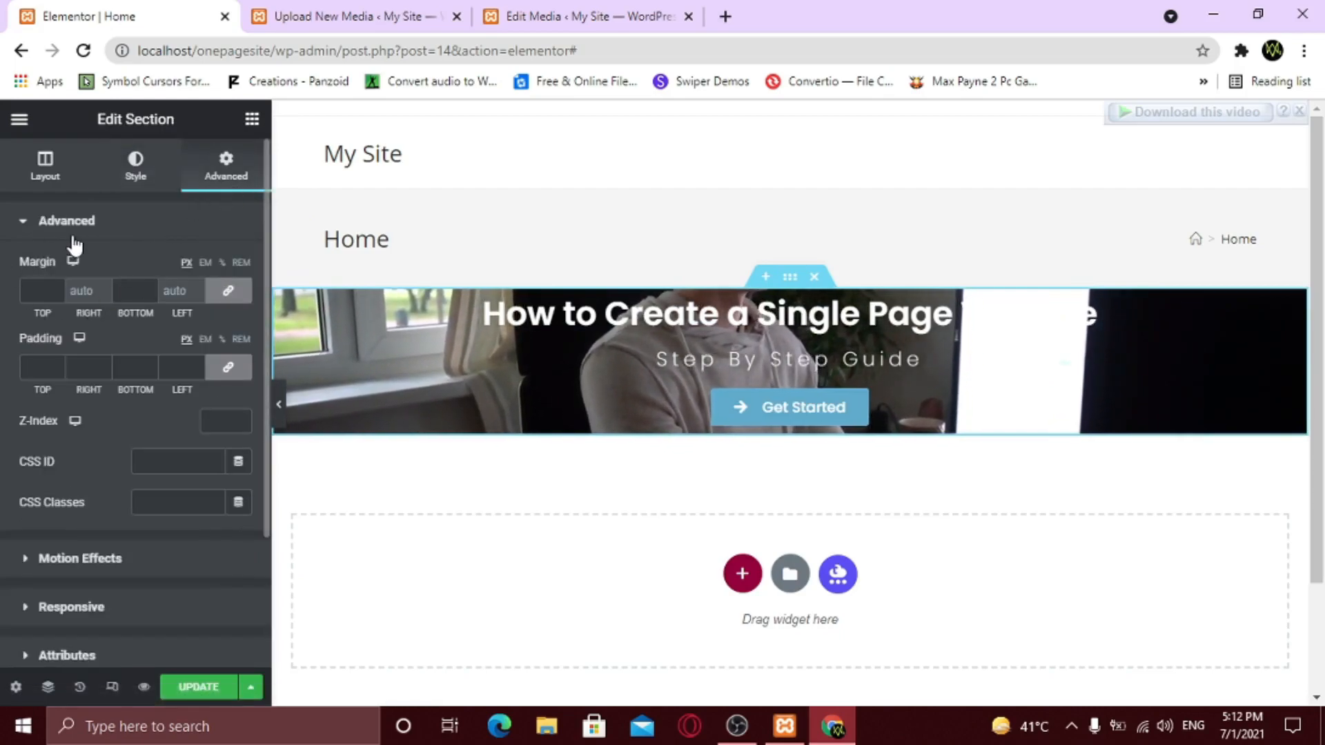
pyautogui.click(31, 370)
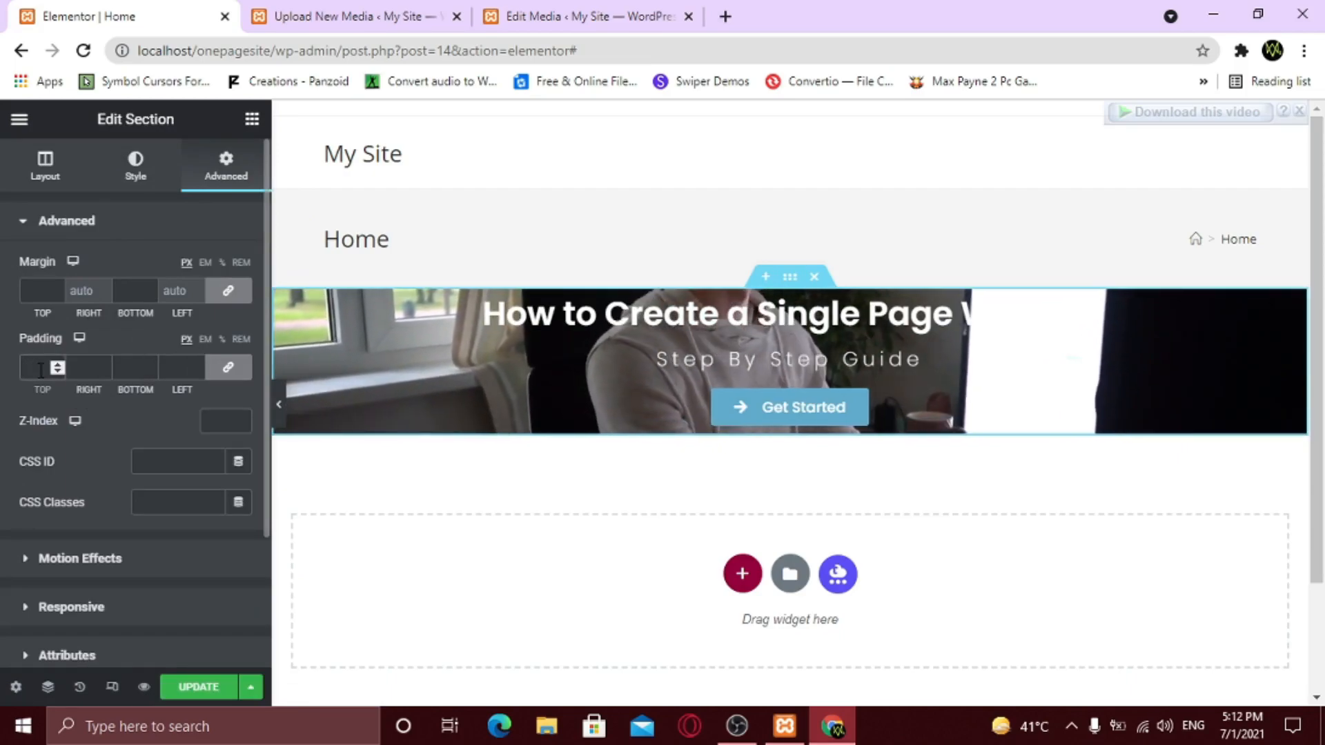
pyautogui.write('200')
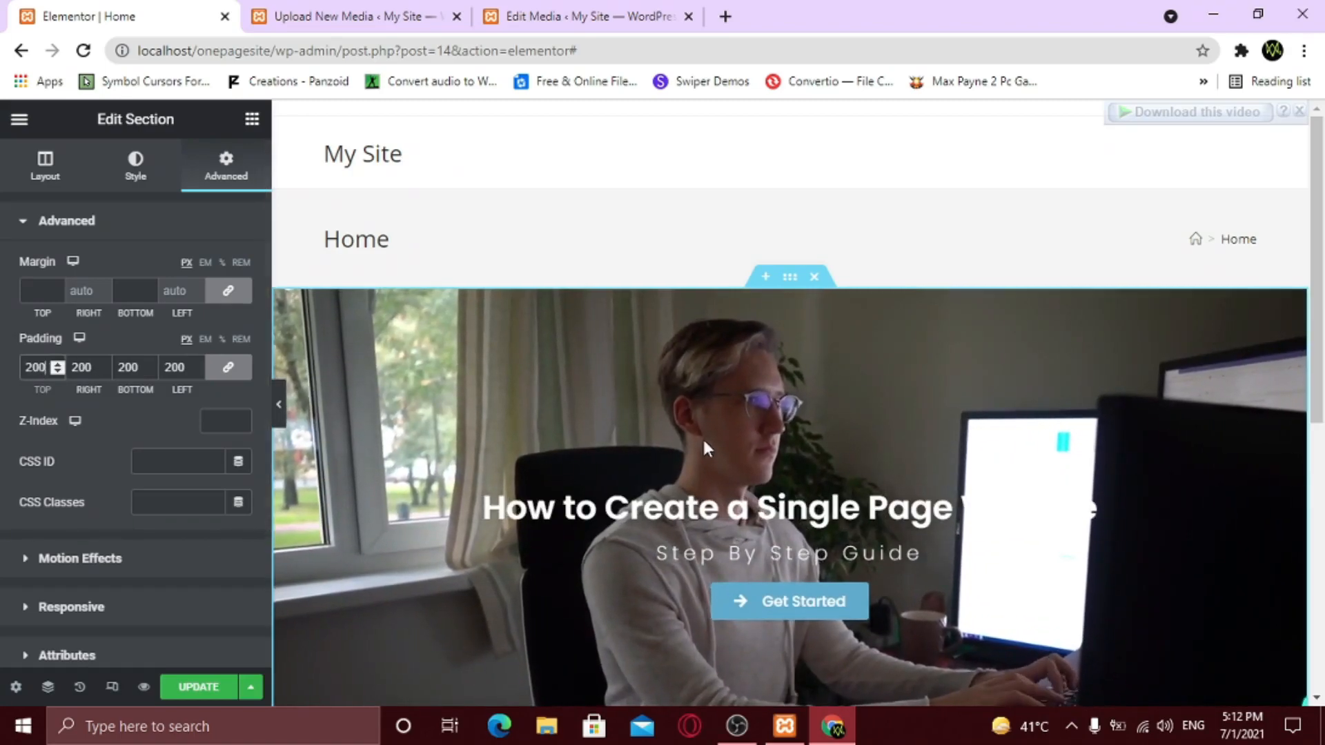
pyautogui.scroll(-3, 702, 437)
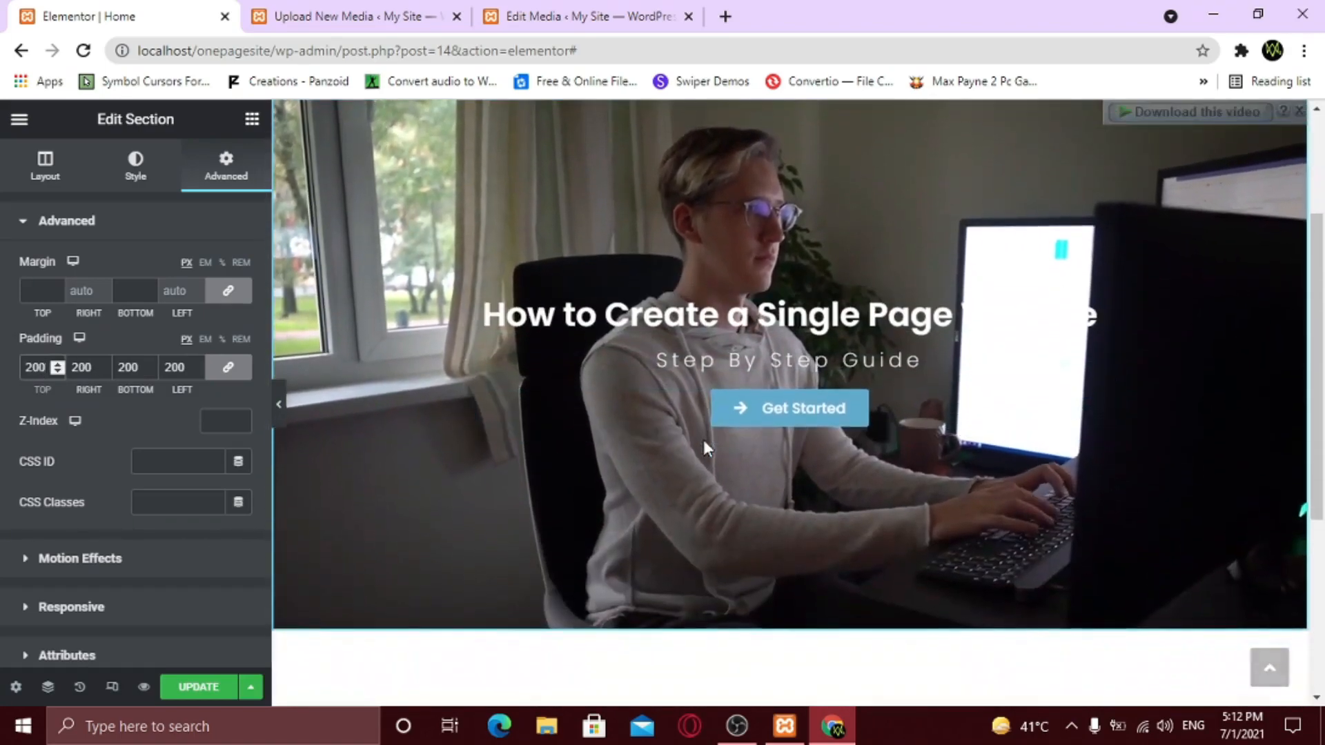
pyautogui.scroll(2, 760, 414)
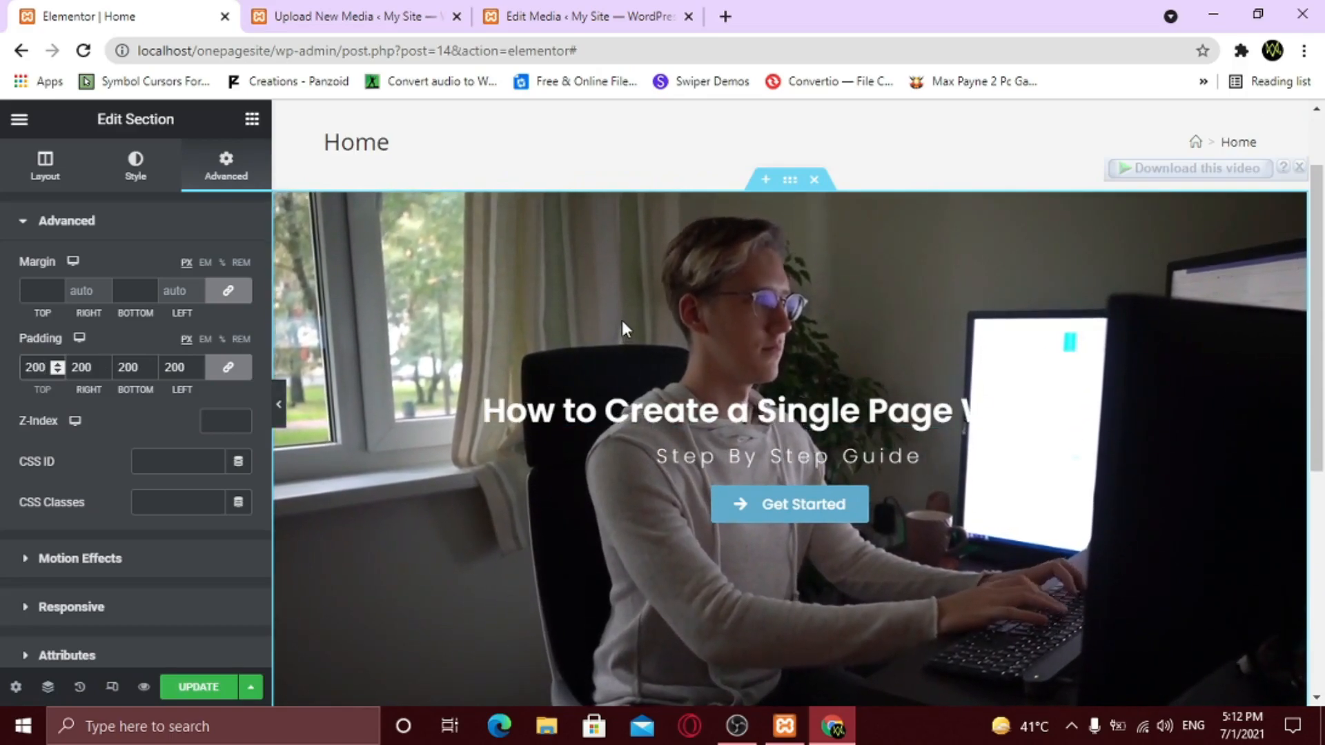
# - Add a Classic dark grey #232323 background overlay at 0.5 opacity to the hero video
pyautogui.click(134, 175)
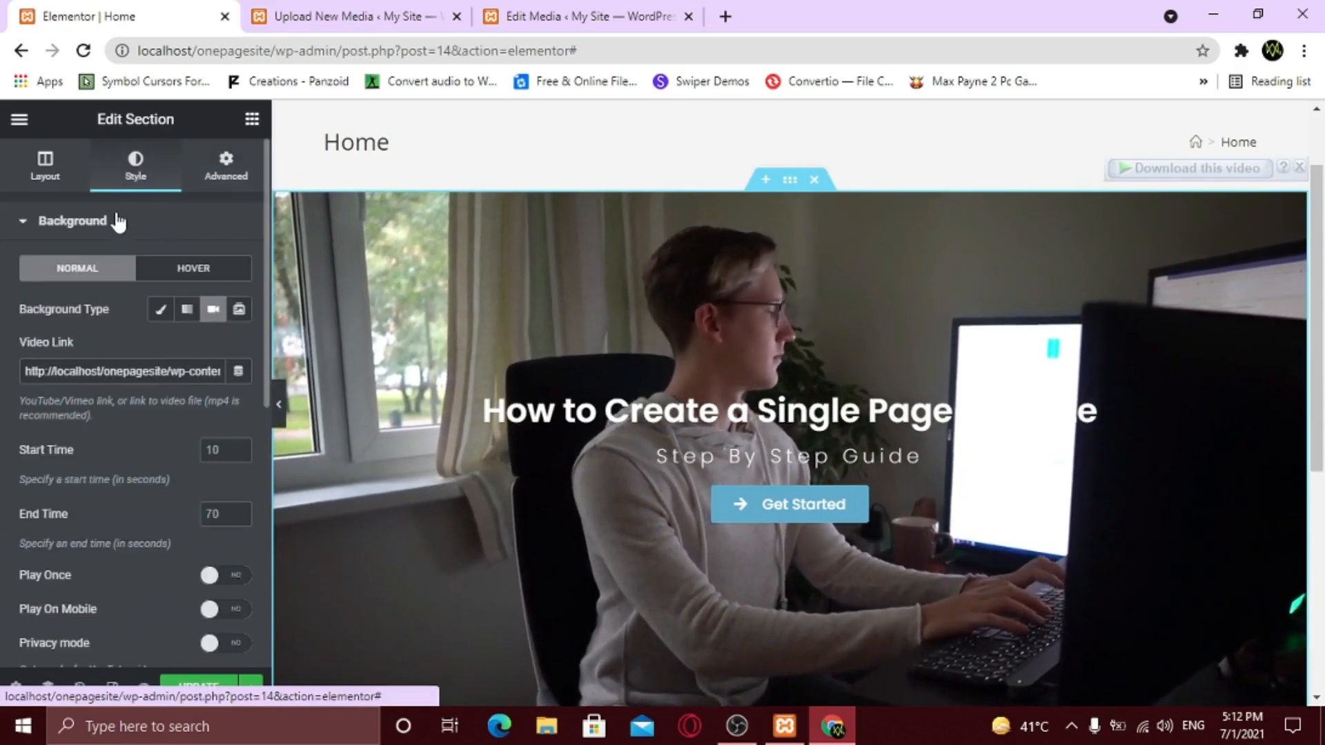
pyautogui.scroll(-5, 112, 345)
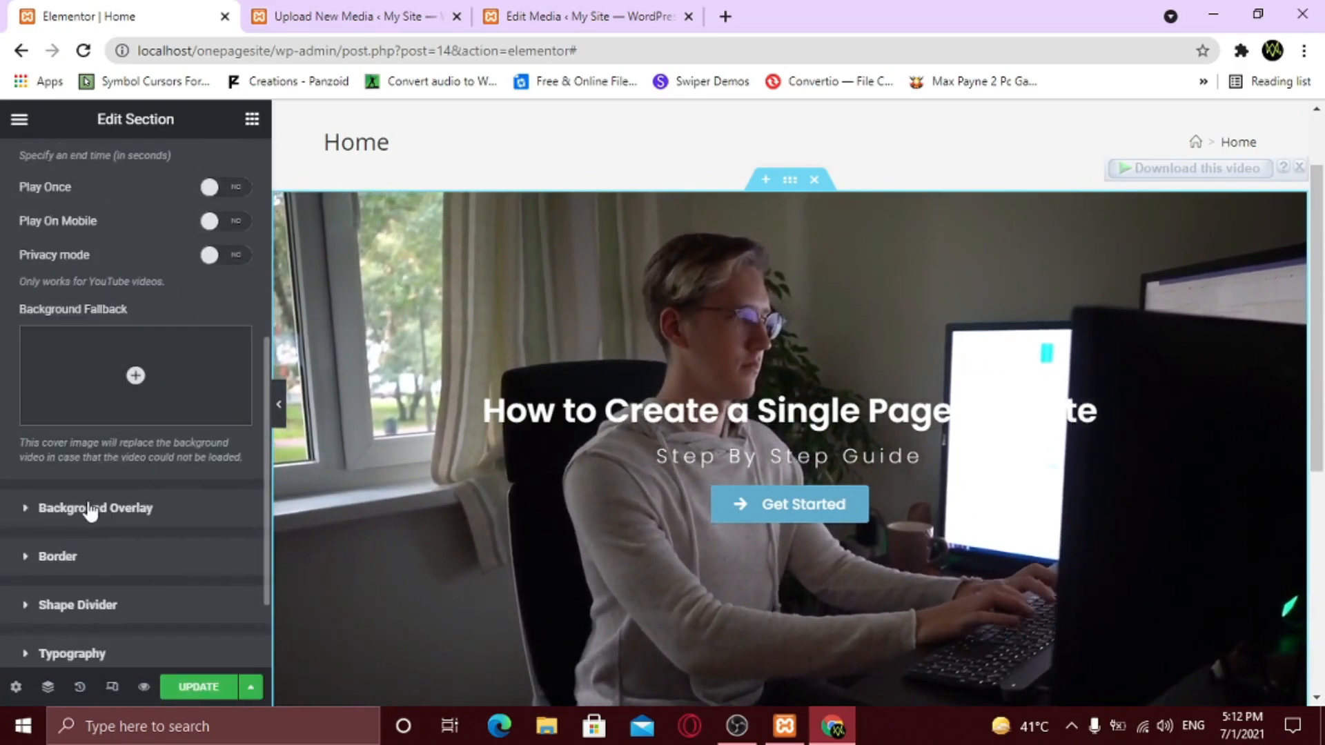
pyautogui.click(121, 511)
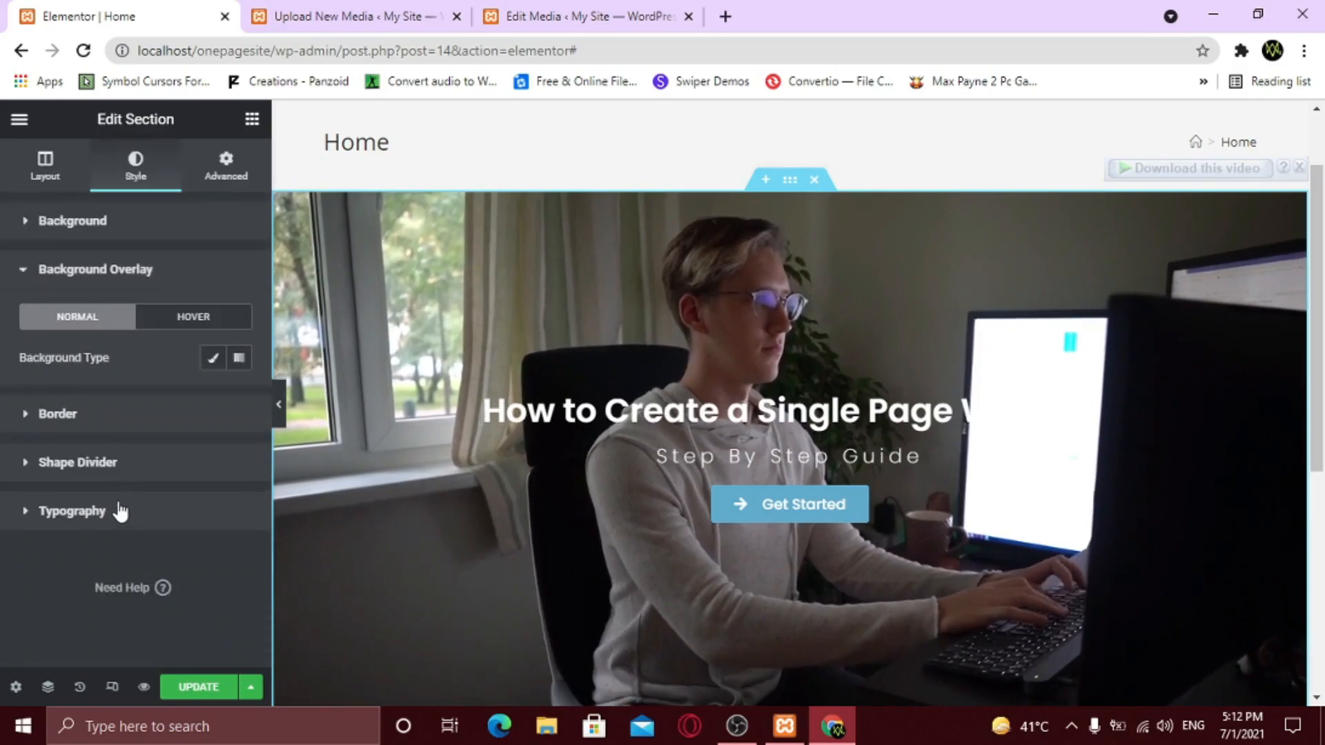
pyautogui.click(213, 358)
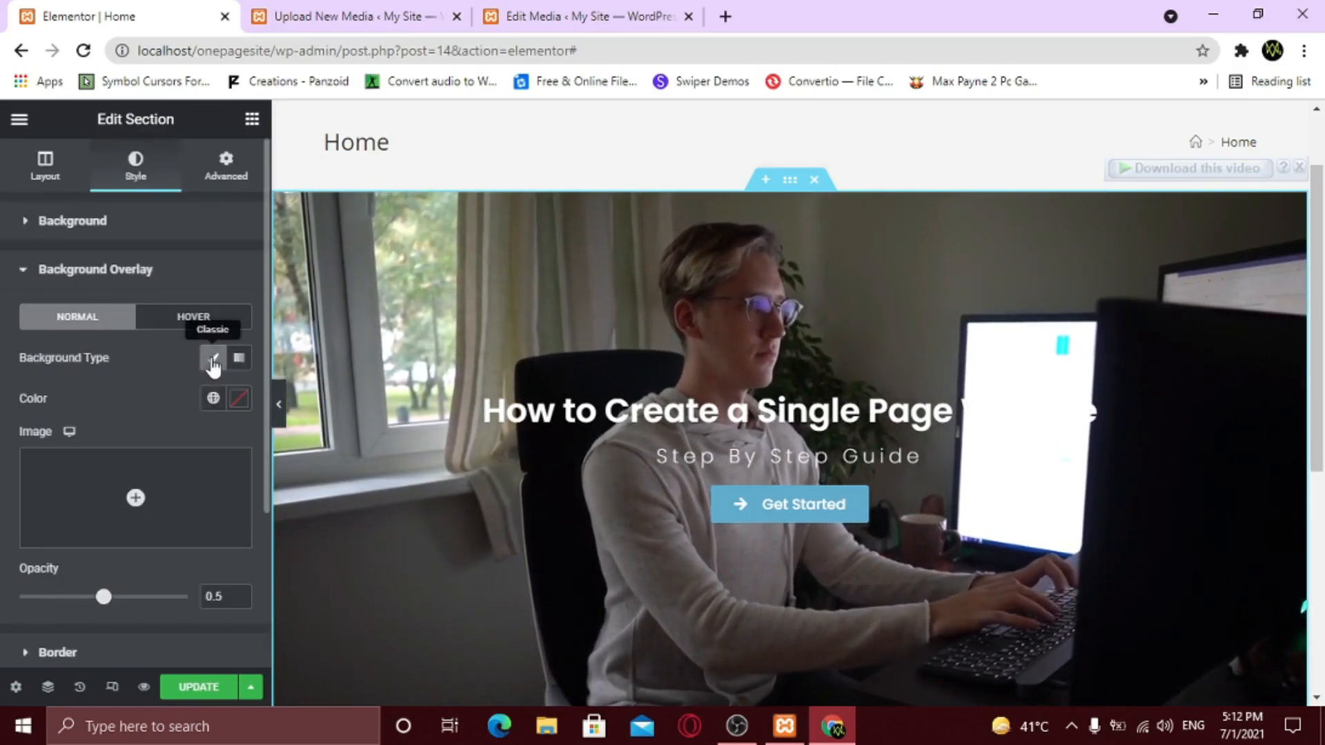
pyautogui.click(238, 409)
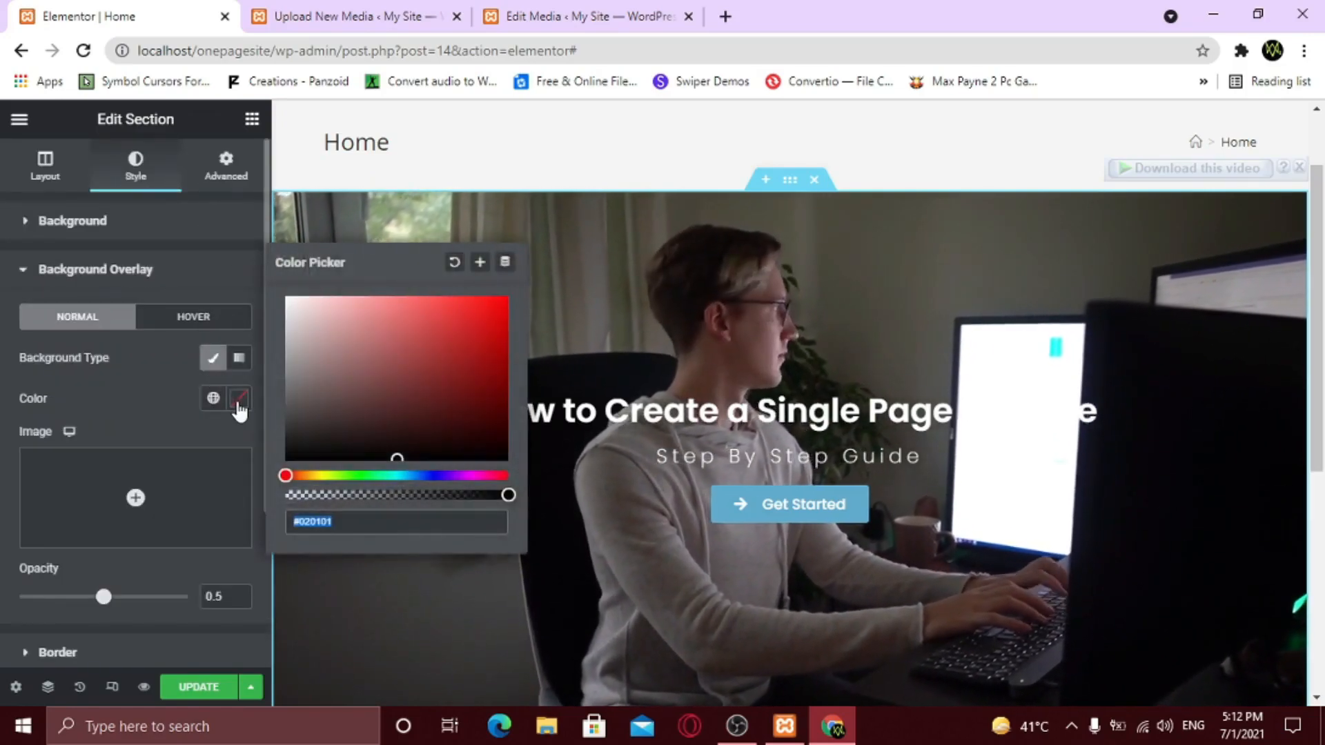
pyautogui.click(288, 428)
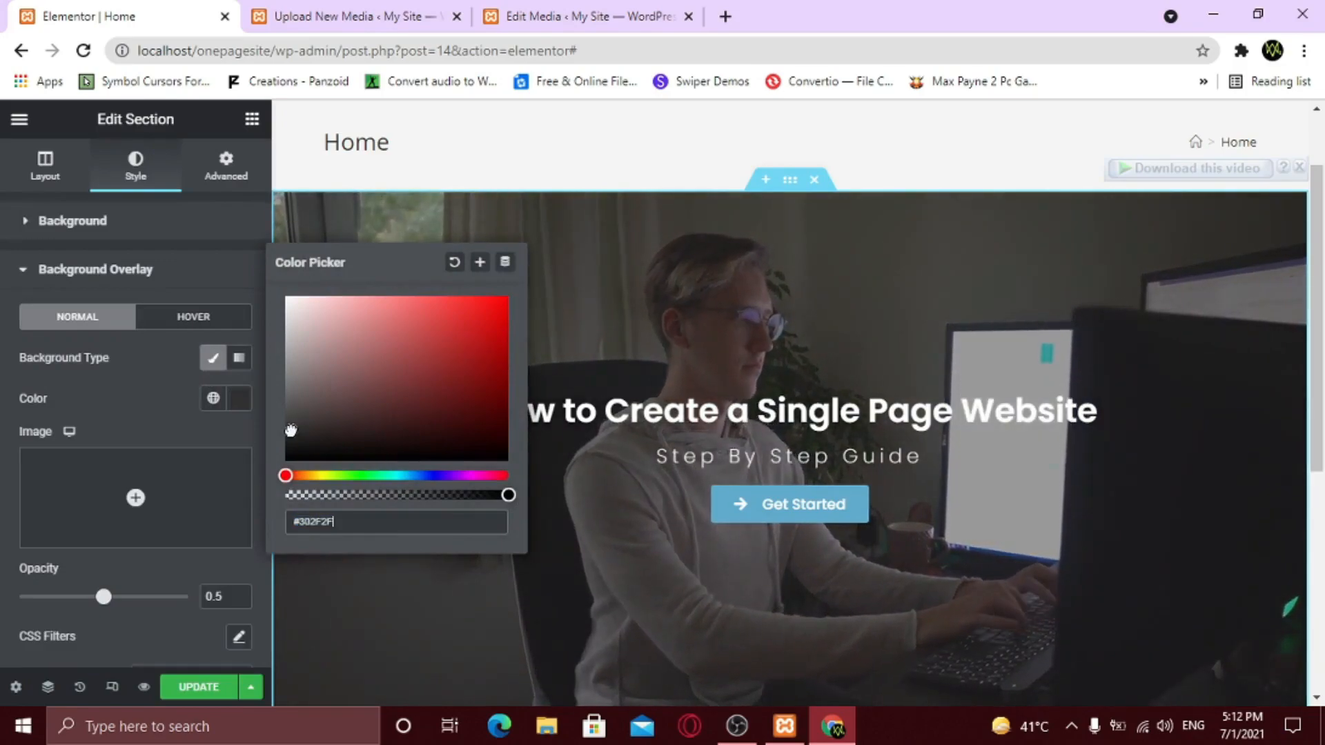
pyautogui.moveTo(290, 431); pyautogui.dragTo(291, 438)
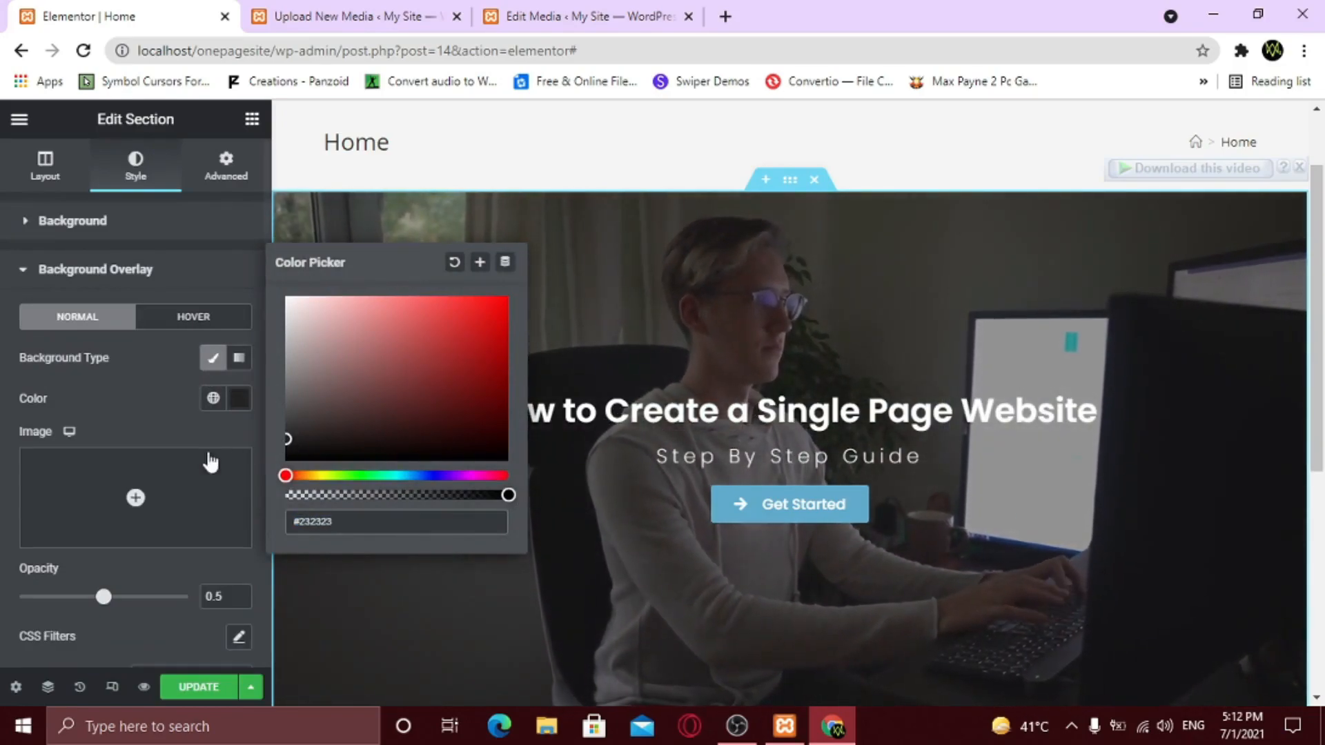
pyautogui.click(148, 417)
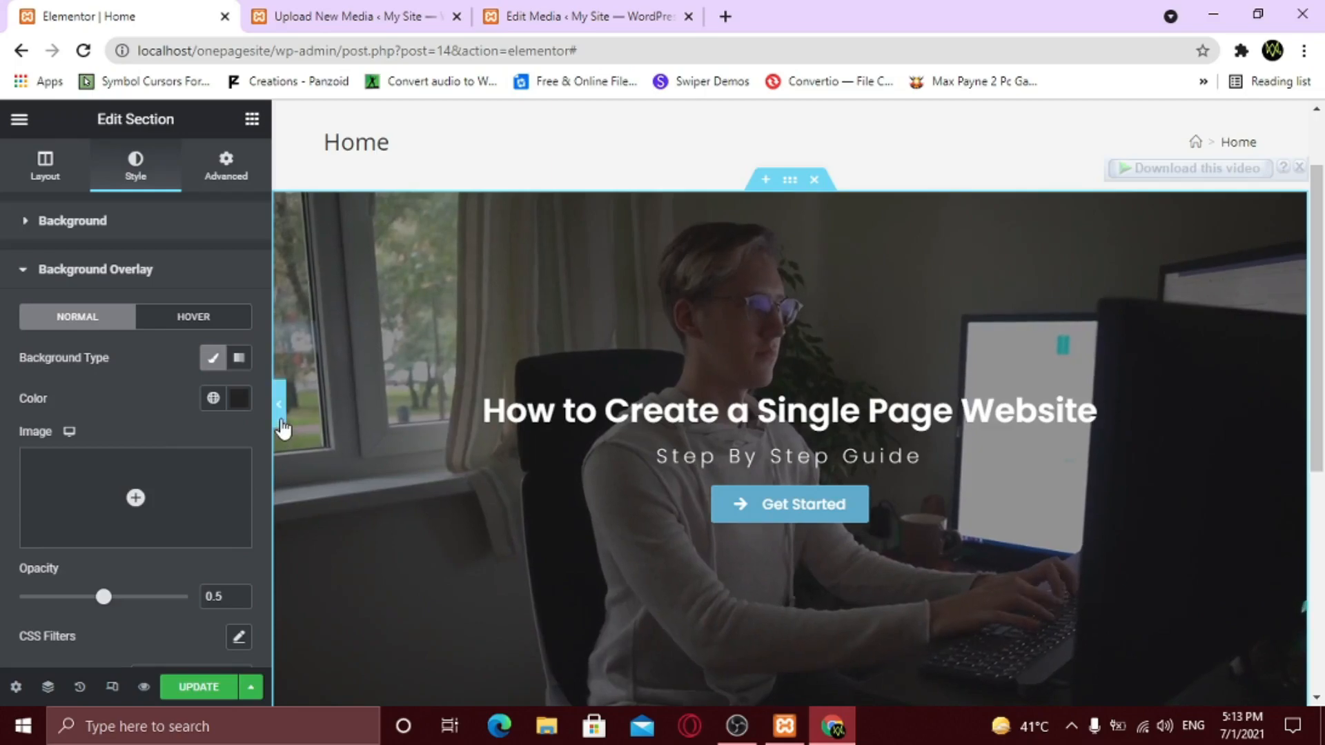
pyautogui.click(279, 418)
pyautogui.scroll(-2, 657, 438)
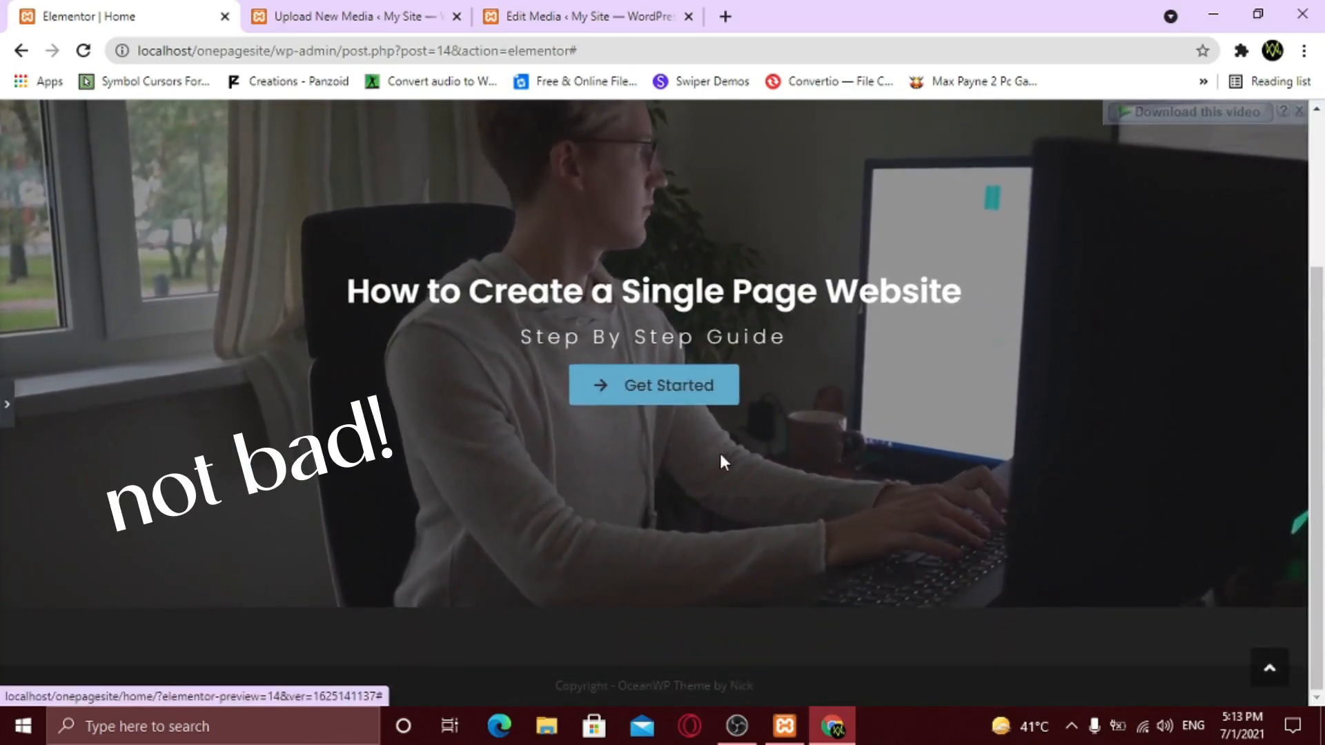
pyautogui.scroll(1, 725, 462)
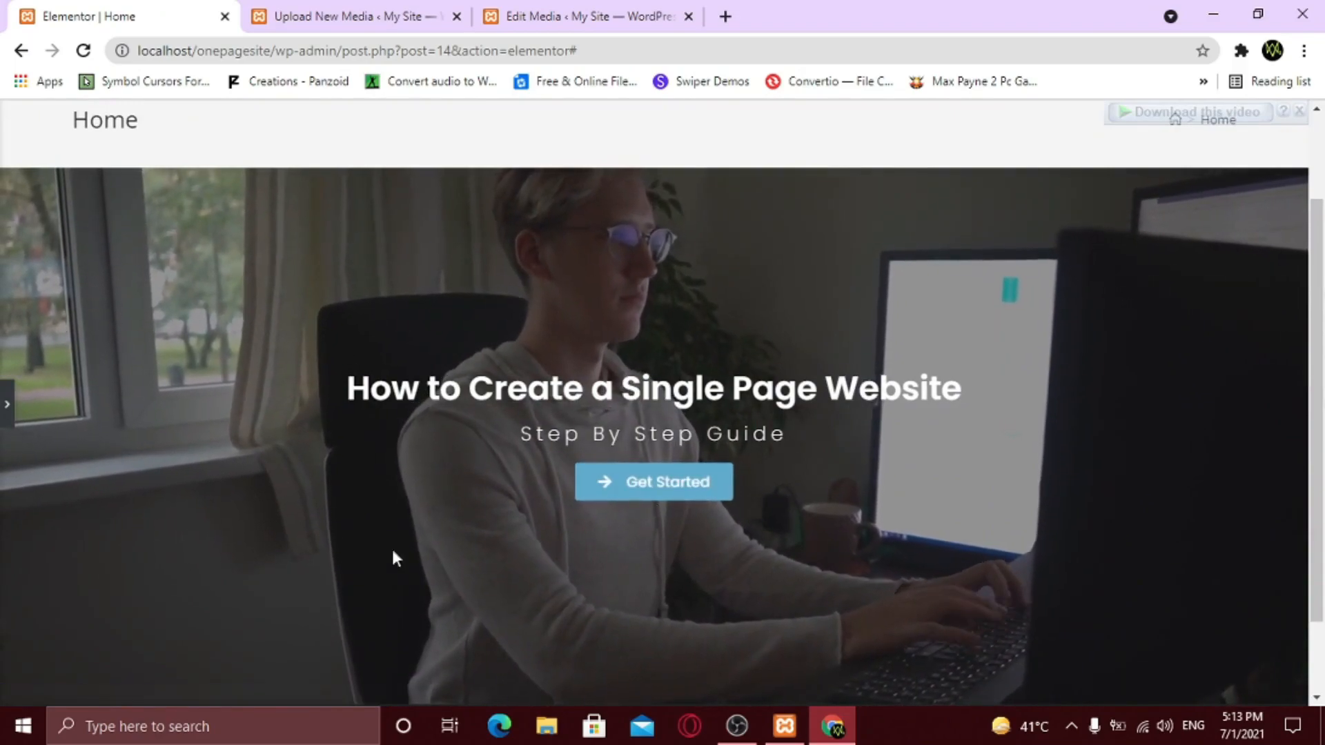
pyautogui.click(8, 408)
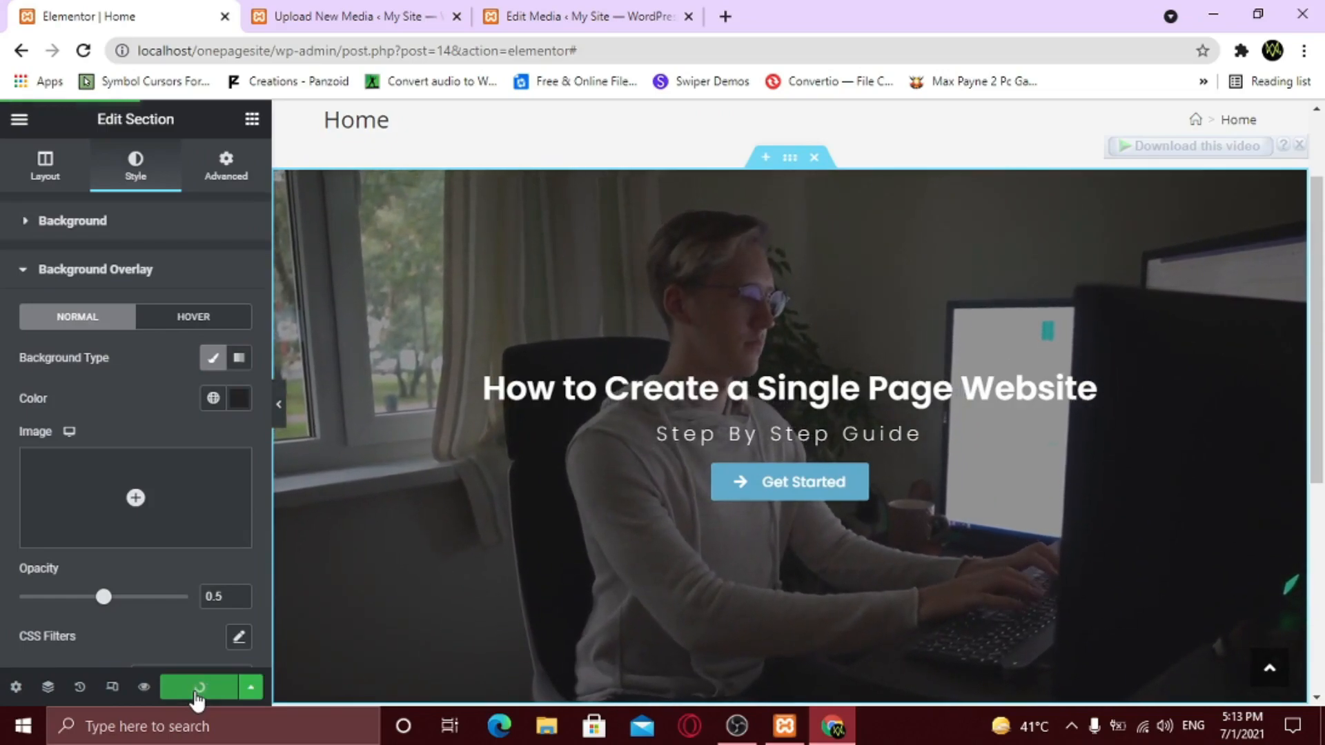
# - Scroll through the Home page preview's dimmed hero, then go back to the Elementor | Home tab
pyautogui.click(143, 688)
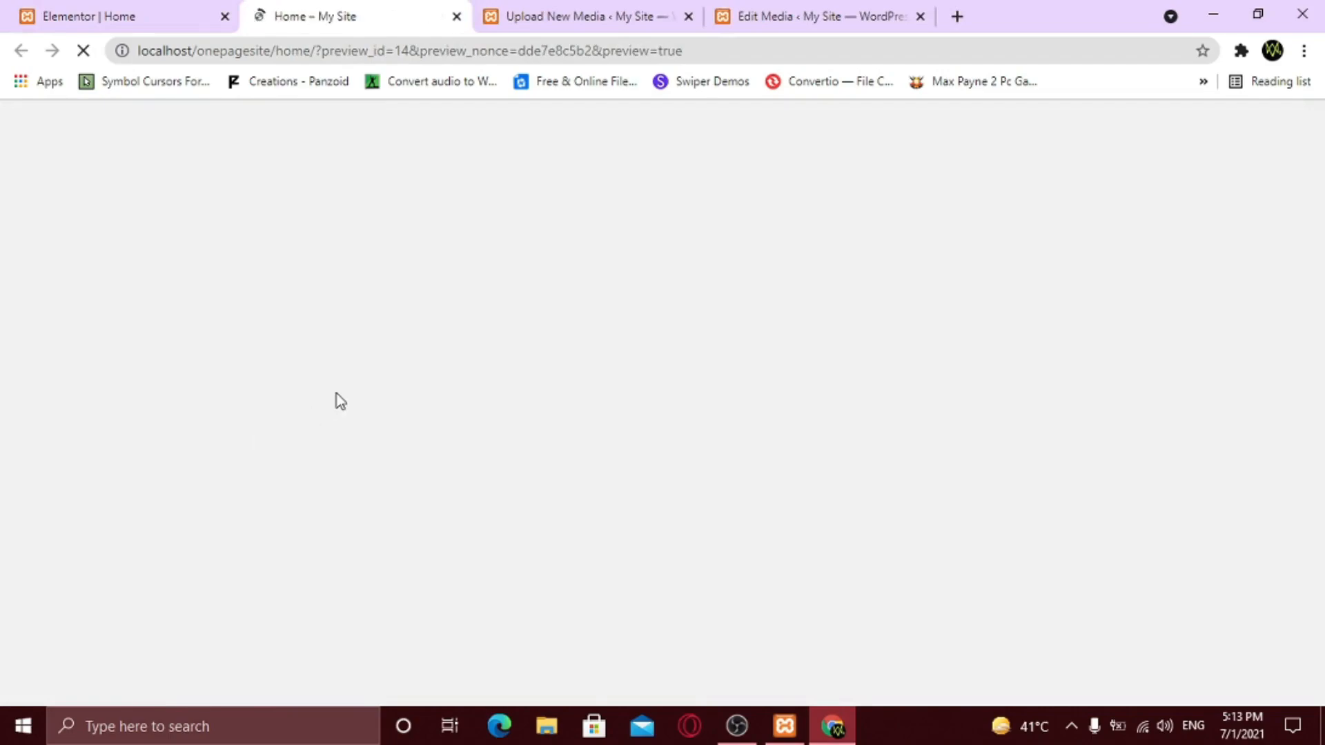
pyautogui.scroll(-1, 536, 435)
pyautogui.scroll(-3, 591, 445)
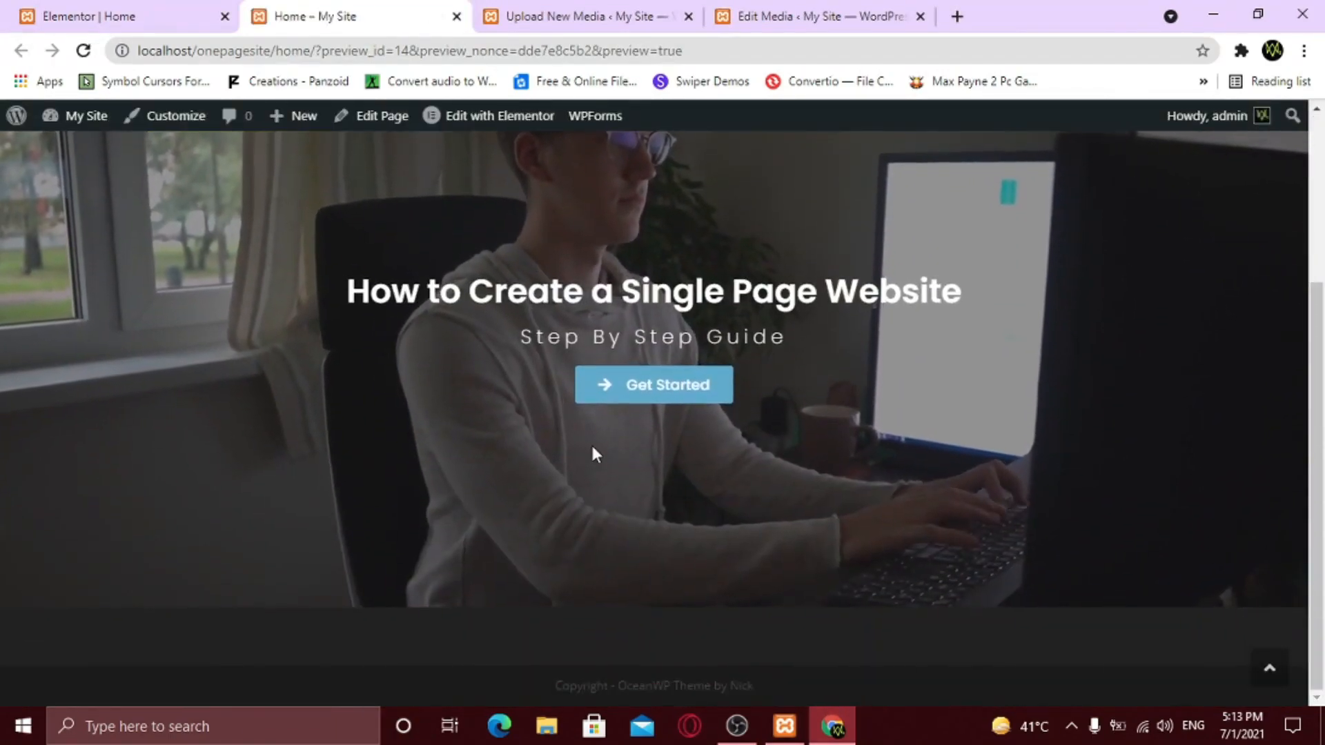
pyautogui.scroll(1, 594, 449)
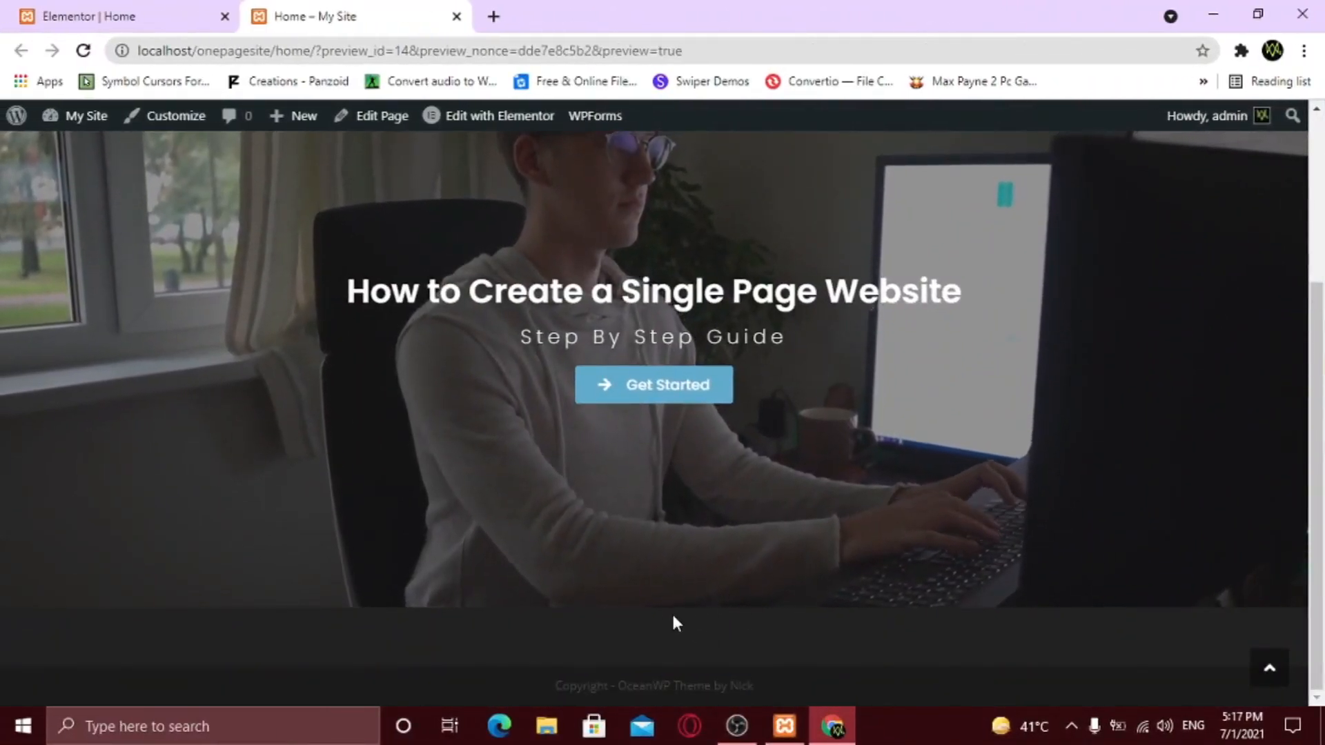
pyautogui.scroll(2, 674, 610)
pyautogui.scroll(1, 675, 619)
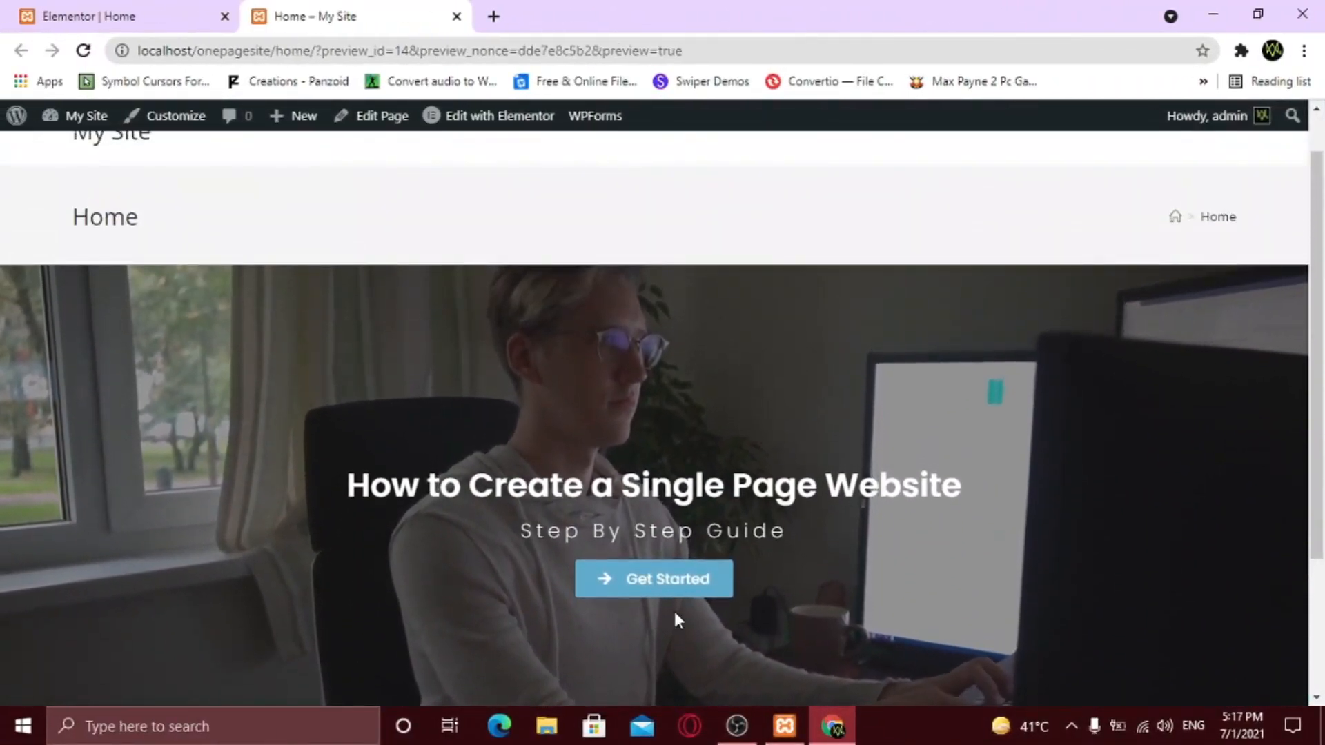
pyautogui.click(172, 18)
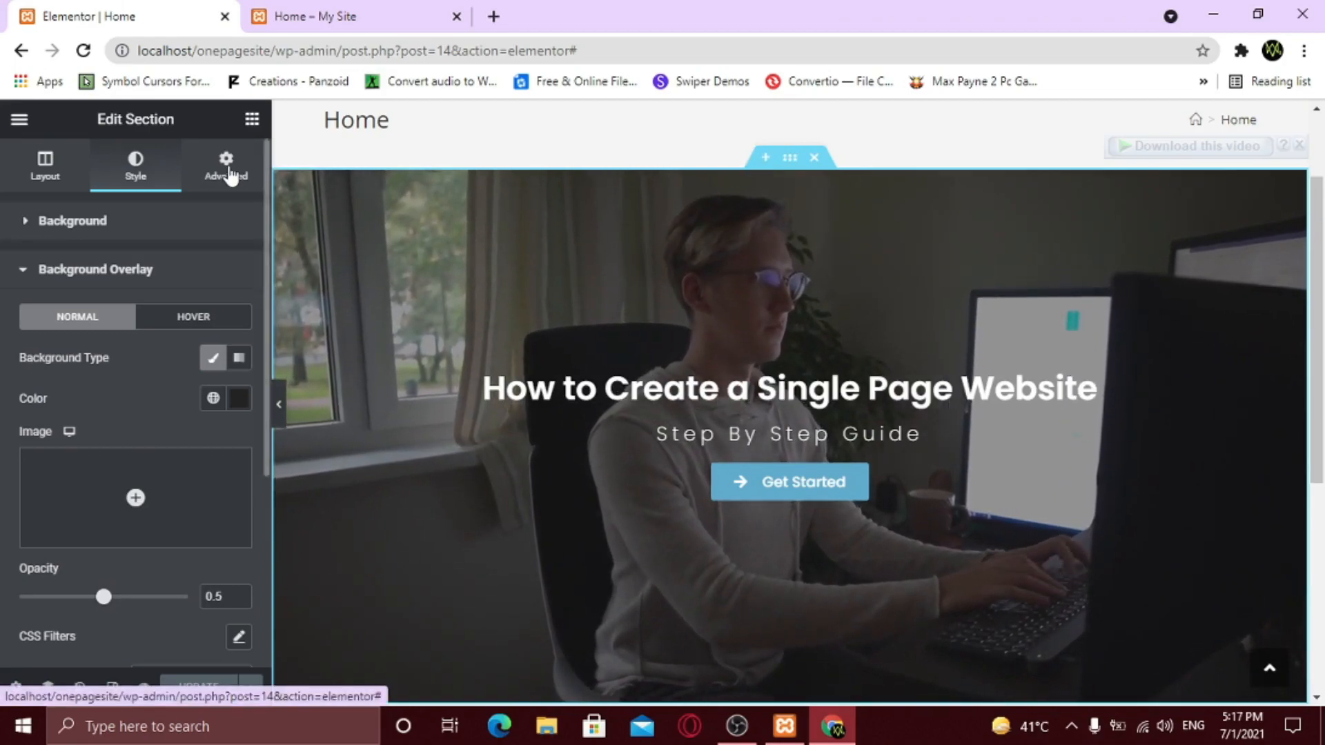
# - Unlink the hero section's margin, with top set to 0 and bottom to 80 px
pyautogui.click(229, 174)
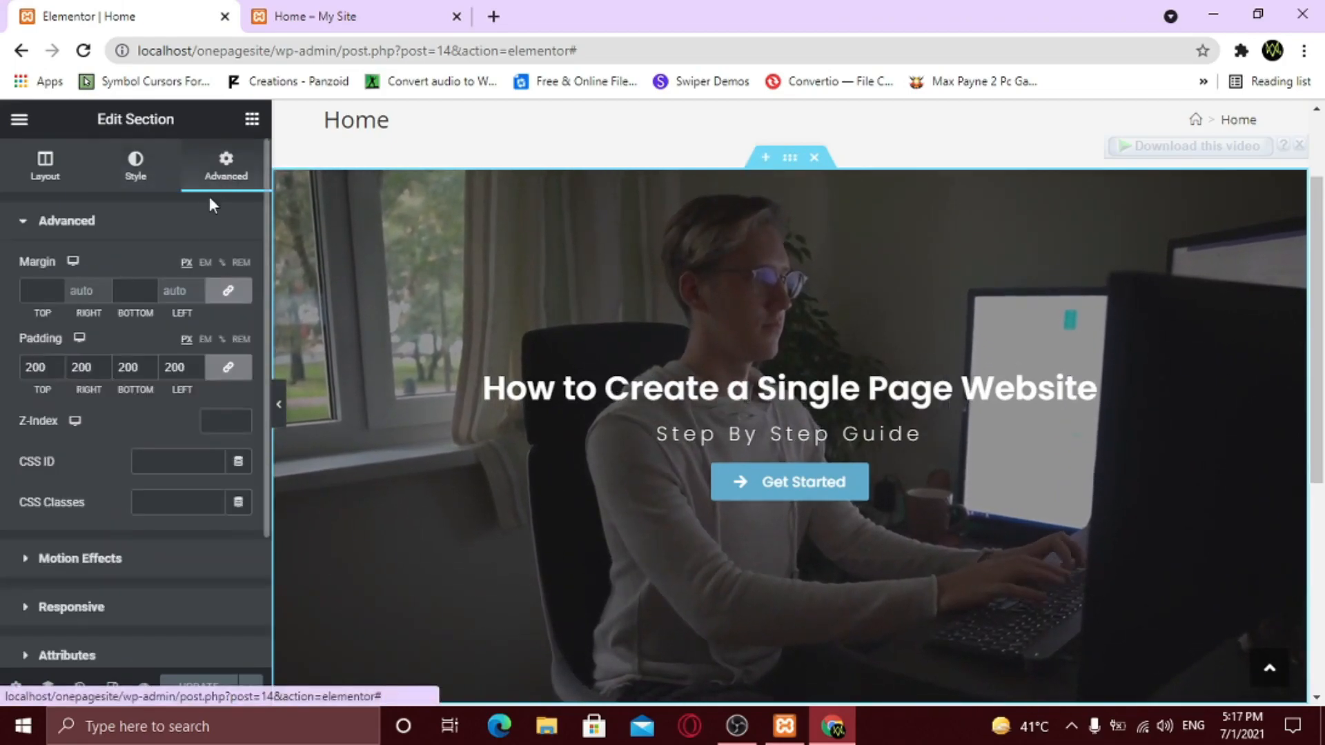
pyautogui.click(130, 291)
pyautogui.write('1')
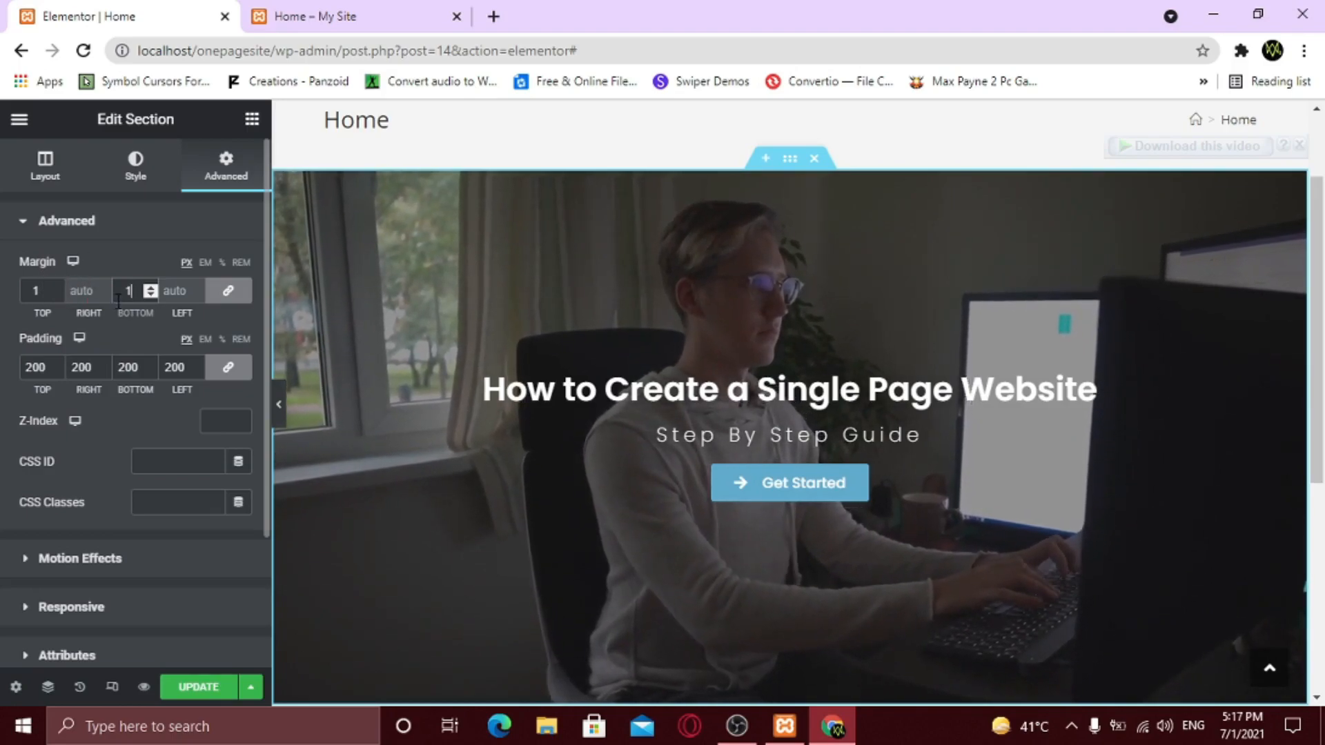
pyautogui.click(149, 294)
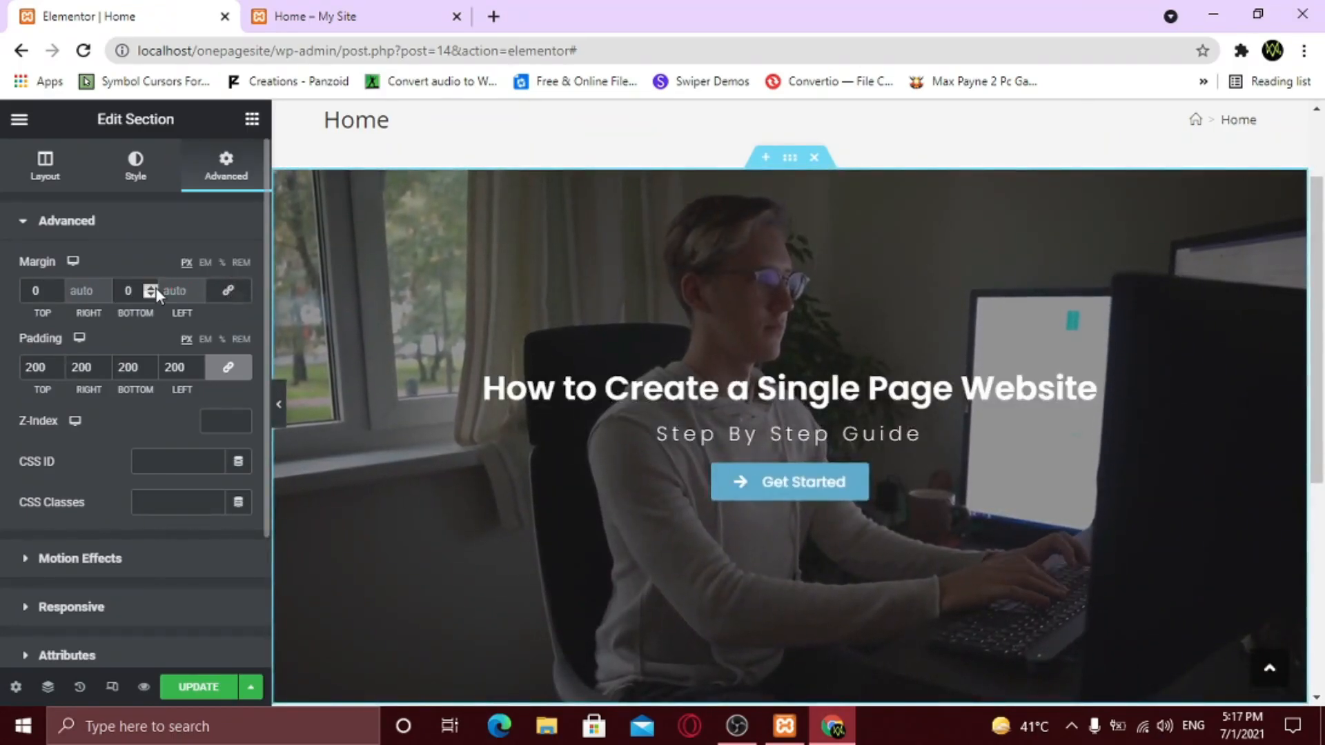
pyautogui.click(156, 288)
pyautogui.write('00')
pyautogui.click(279, 405)
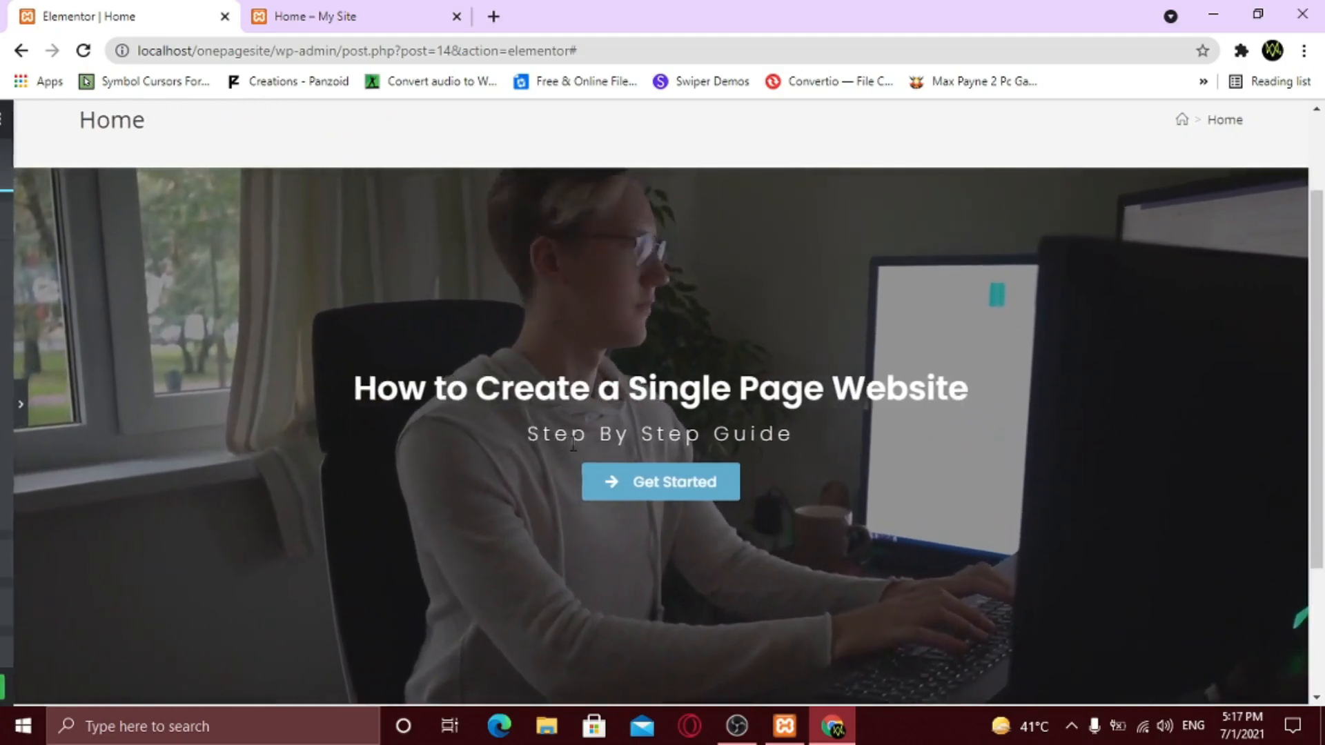
pyautogui.scroll(-3, 573, 446)
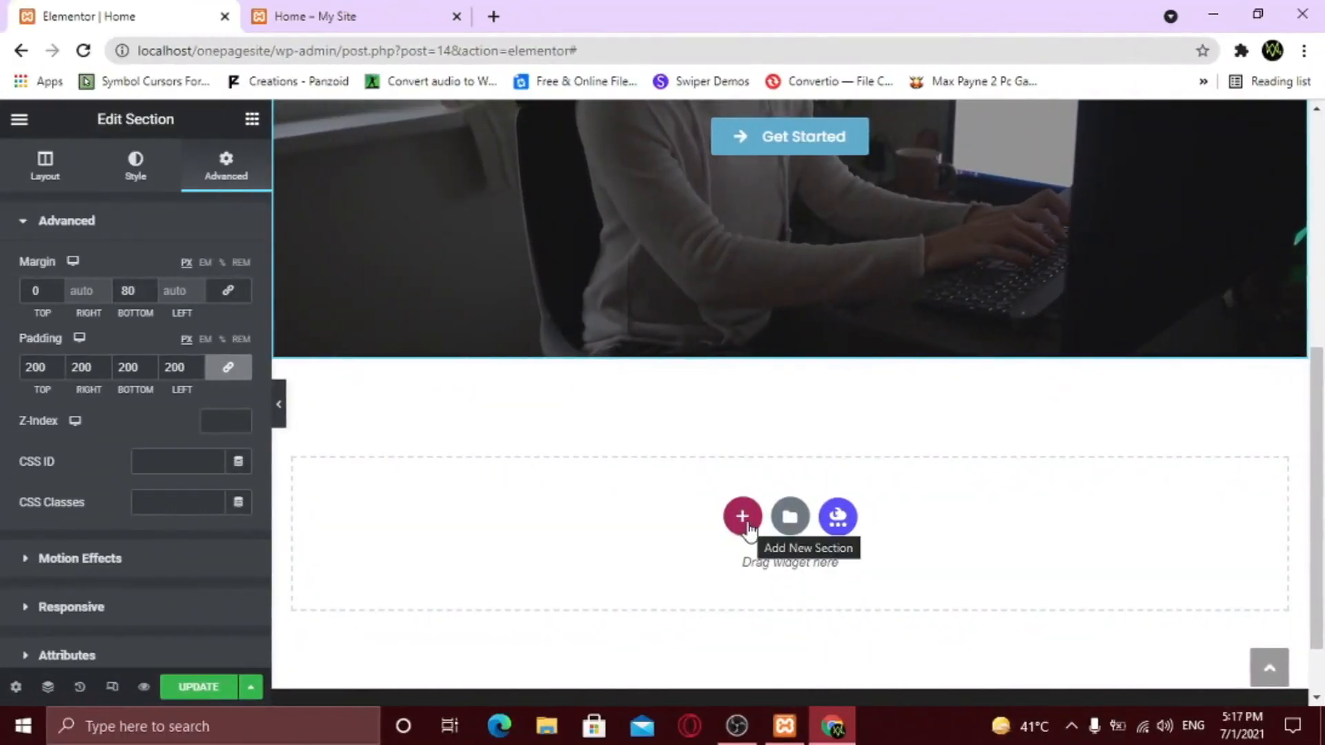
# - Add a two-column section below the hero with an Image widget in the left column
pyautogui.click(746, 523)
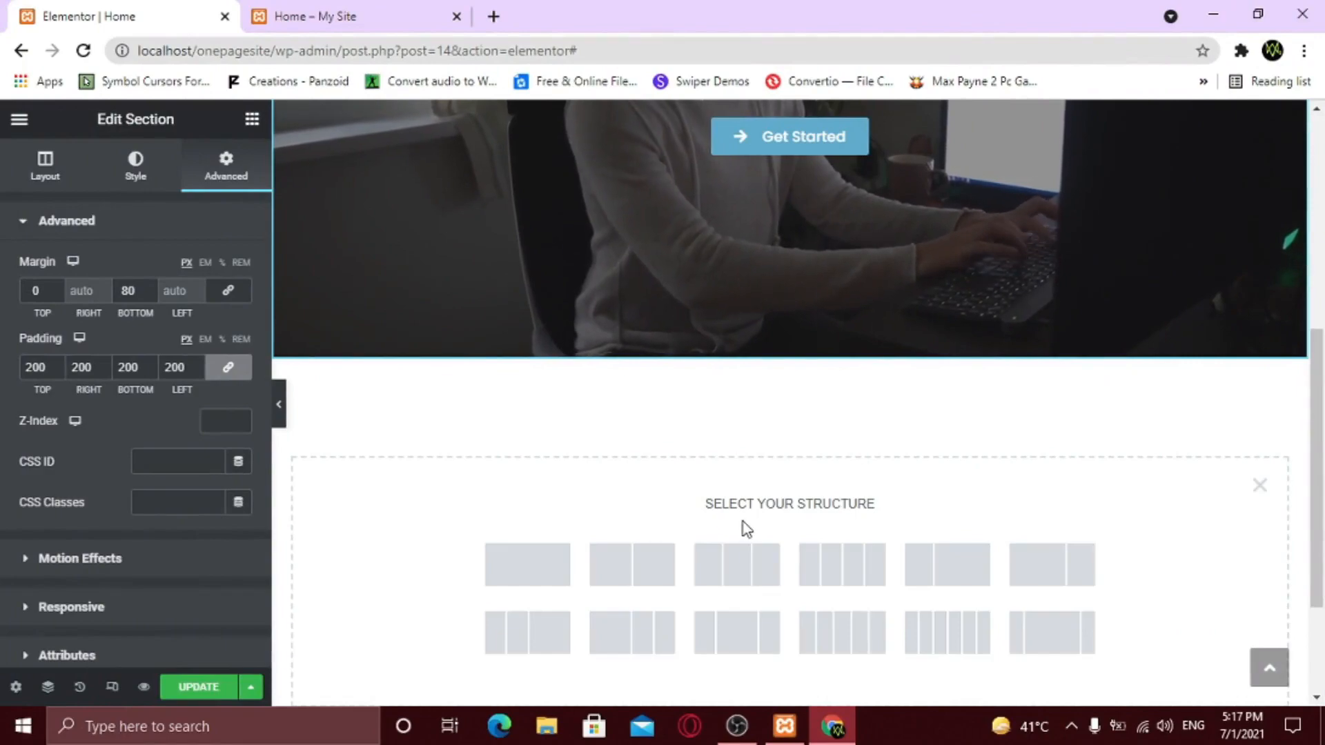
pyautogui.click(621, 576)
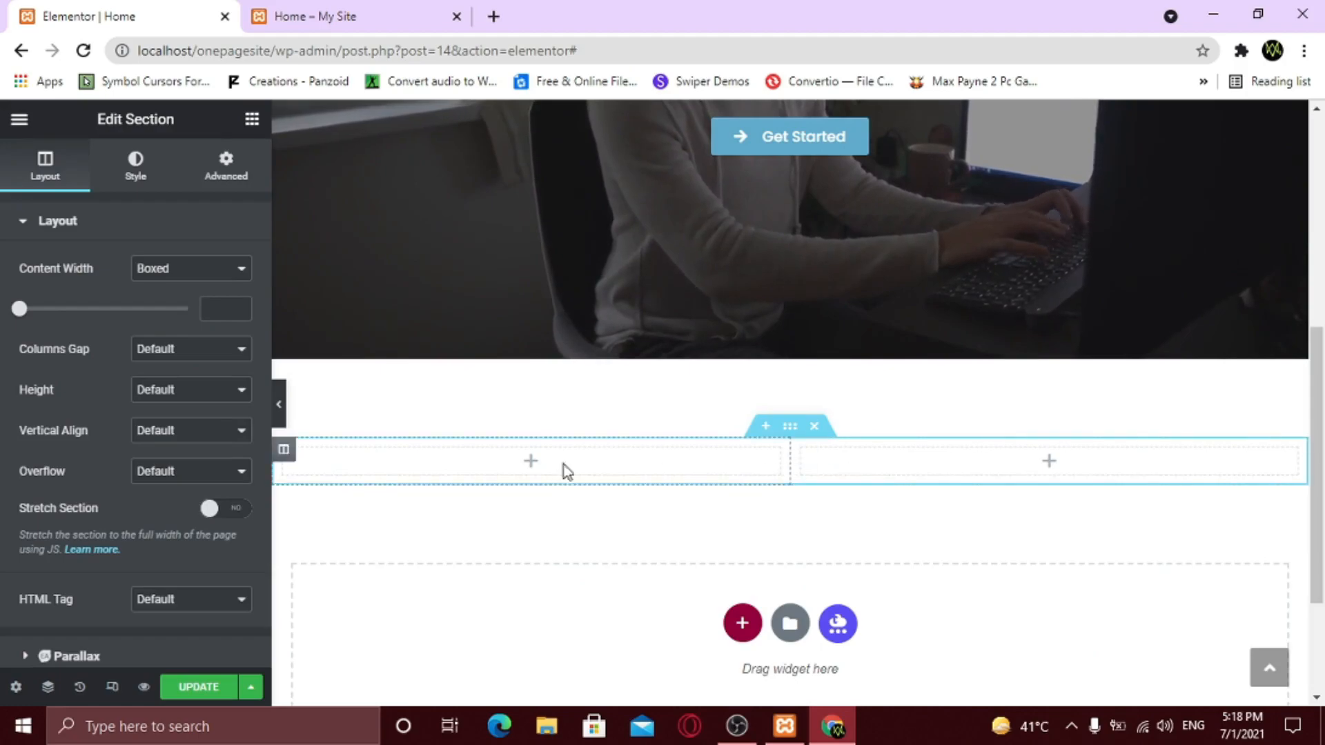
pyautogui.click(252, 122)
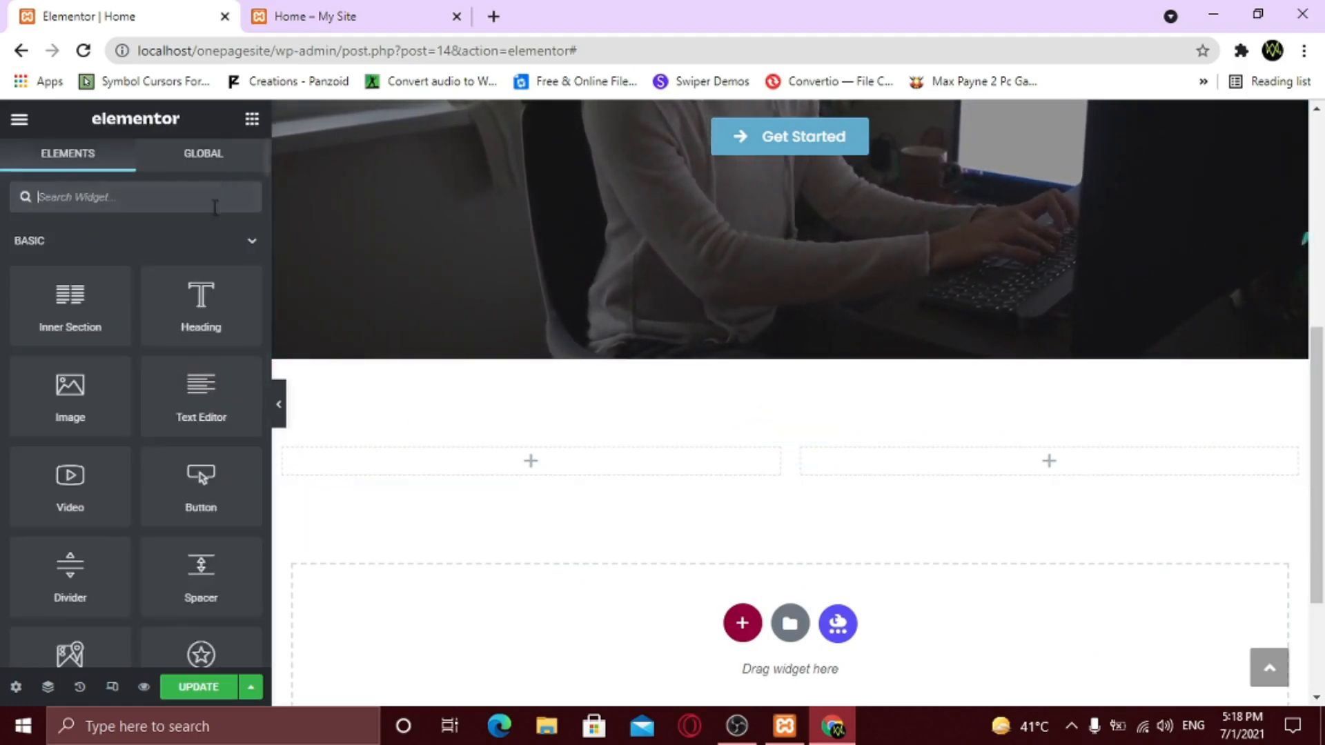
pyautogui.moveTo(65, 405); pyautogui.dragTo(509, 467)
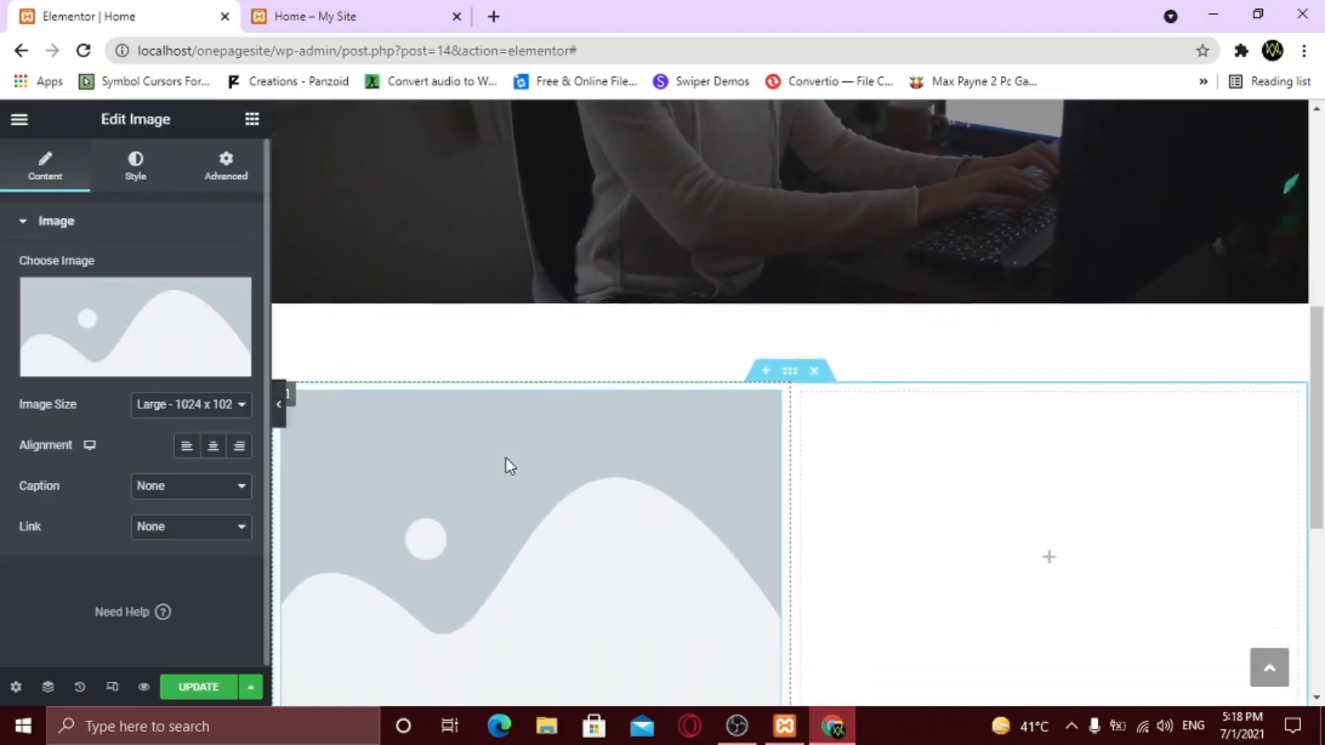
# - Upload people-1979261_1920 and insert it into the image widget
pyautogui.moveTo(71, 381)
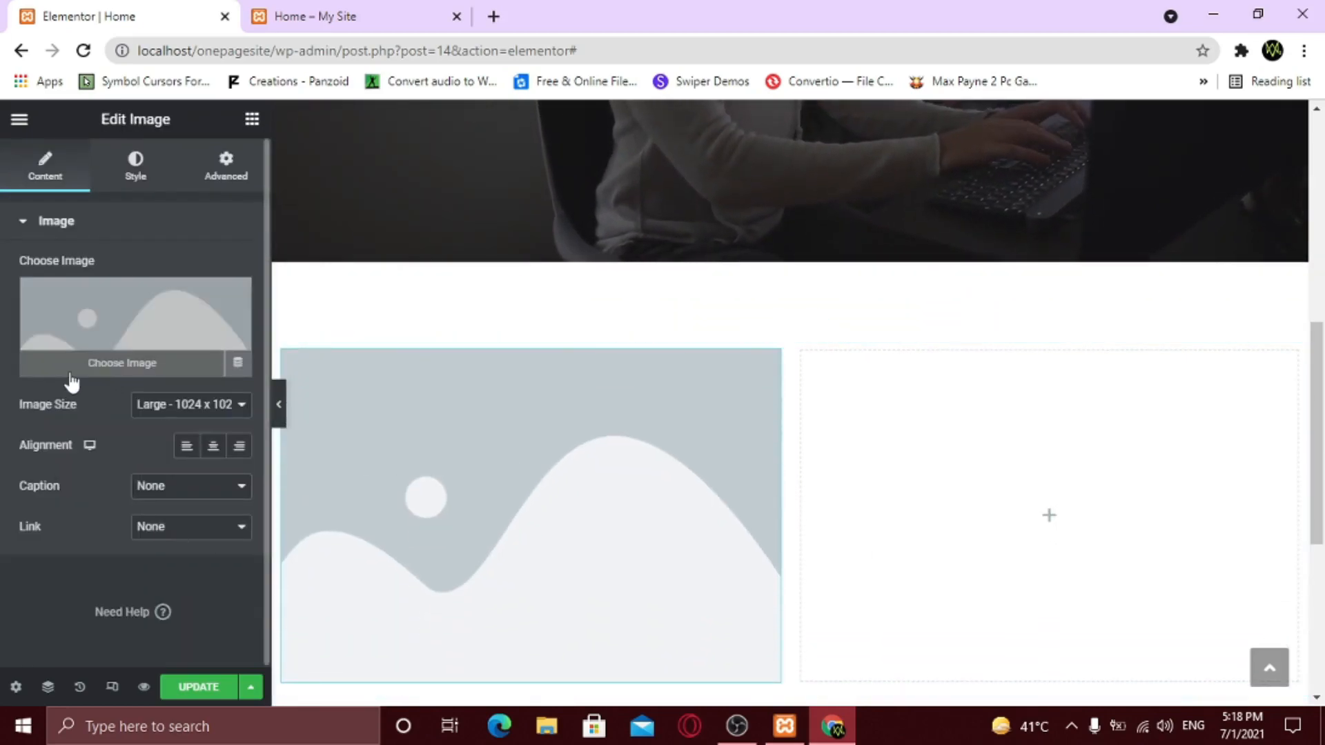
pyautogui.click(132, 372)
pyautogui.click(643, 431)
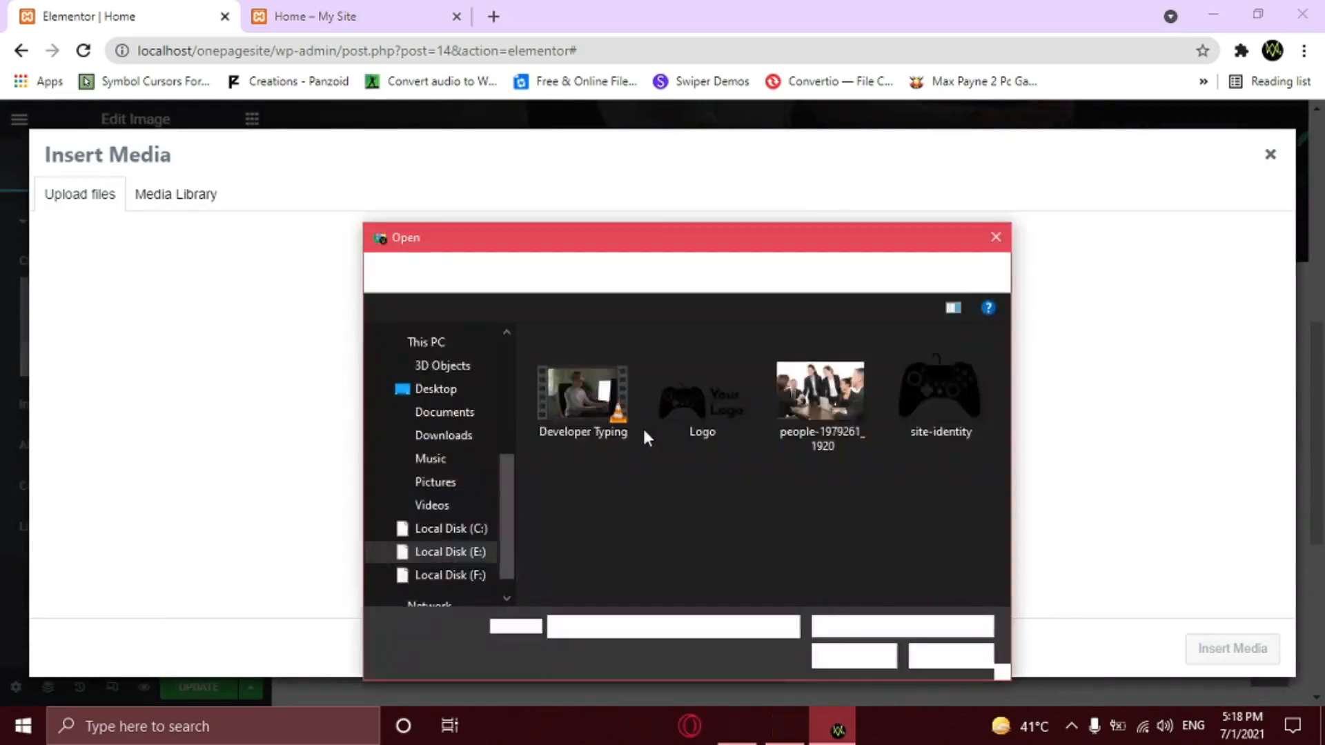
pyautogui.click(820, 419)
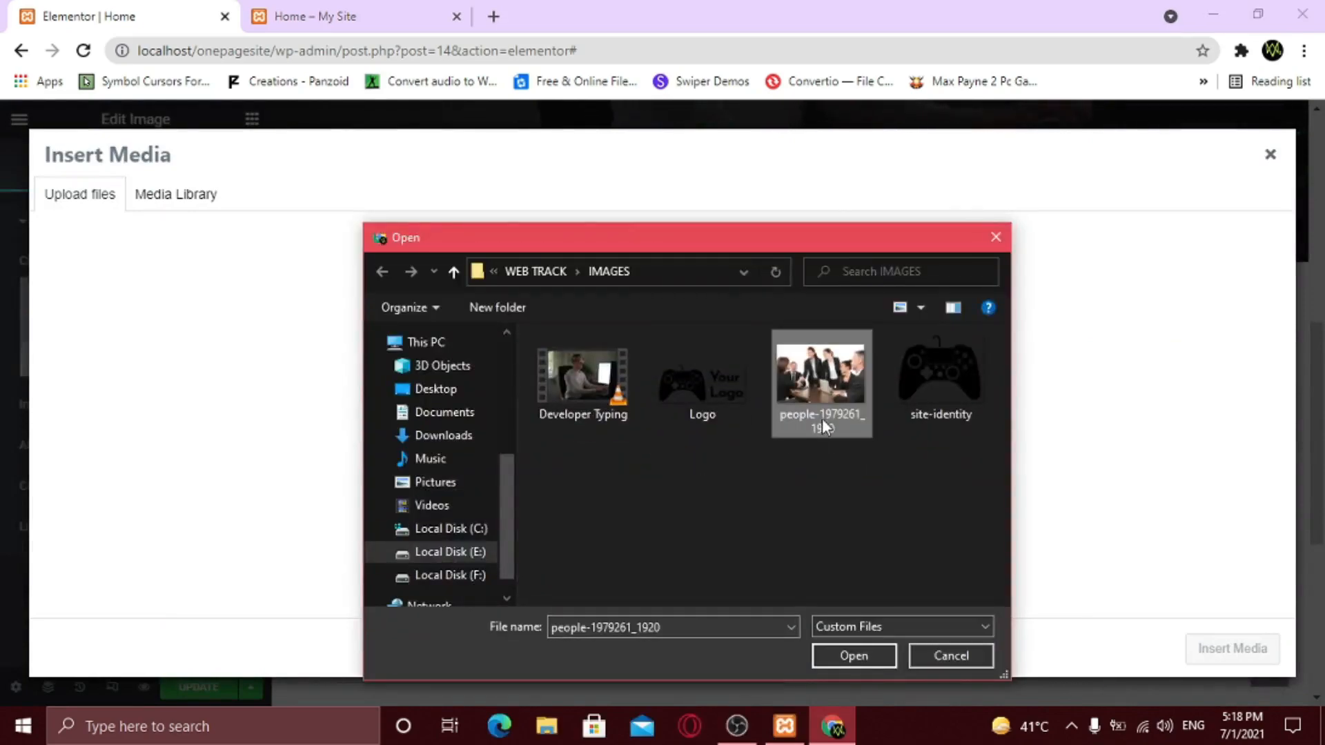
pyautogui.click(848, 657)
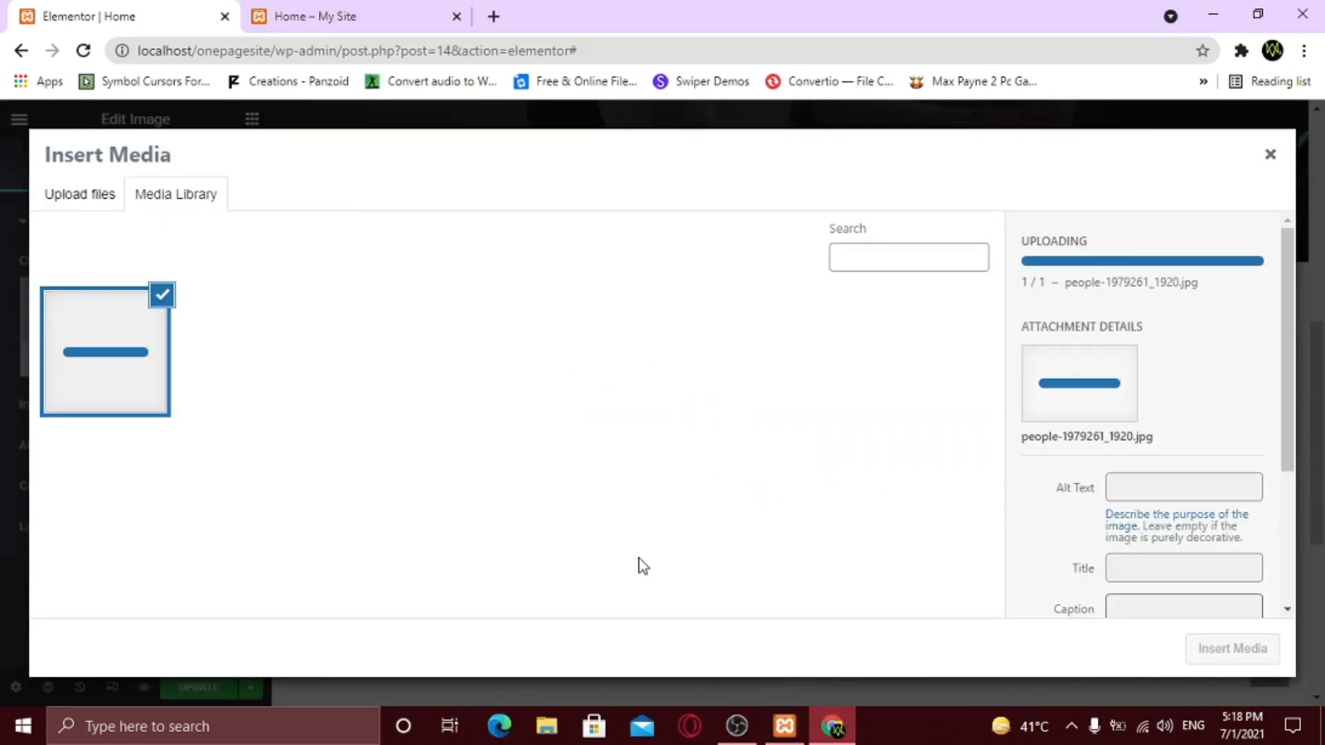
pyautogui.click(1232, 648)
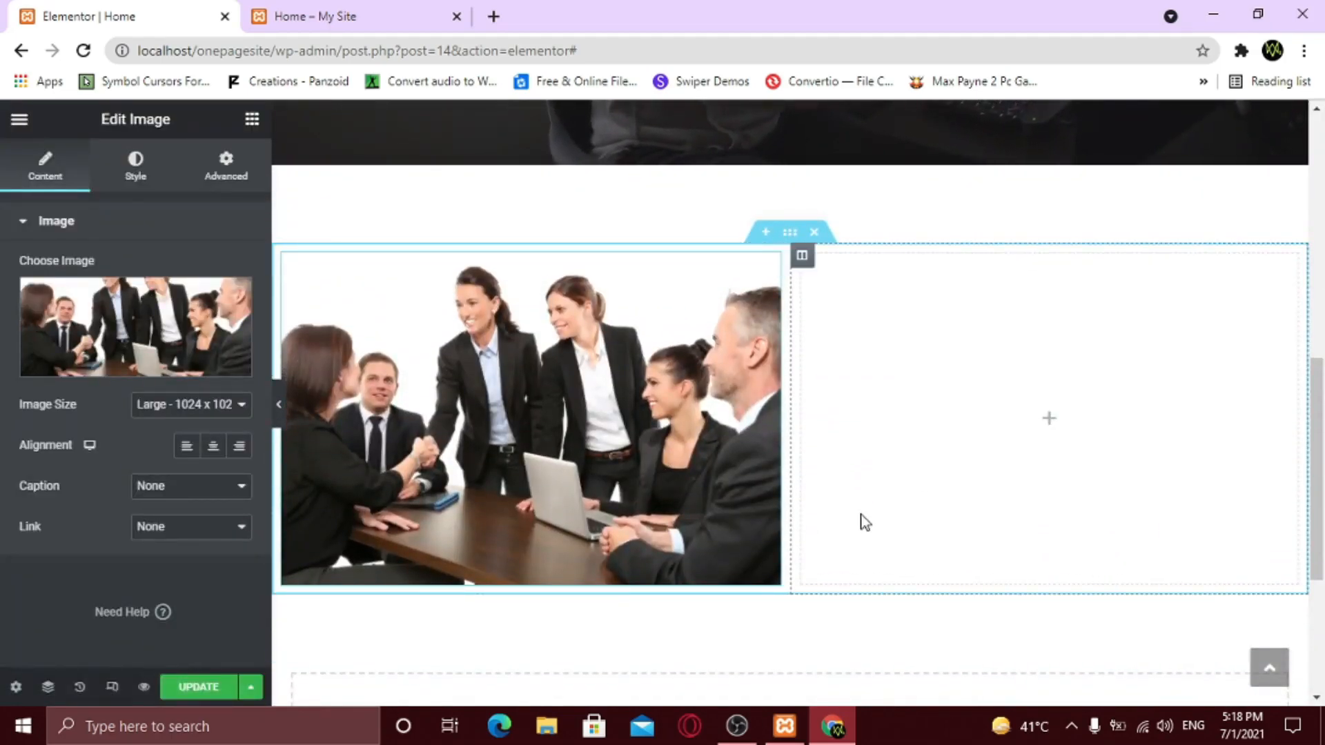
# - Add a heading to the right column and set the column's vertical alignment to Middle
pyautogui.click(253, 120)
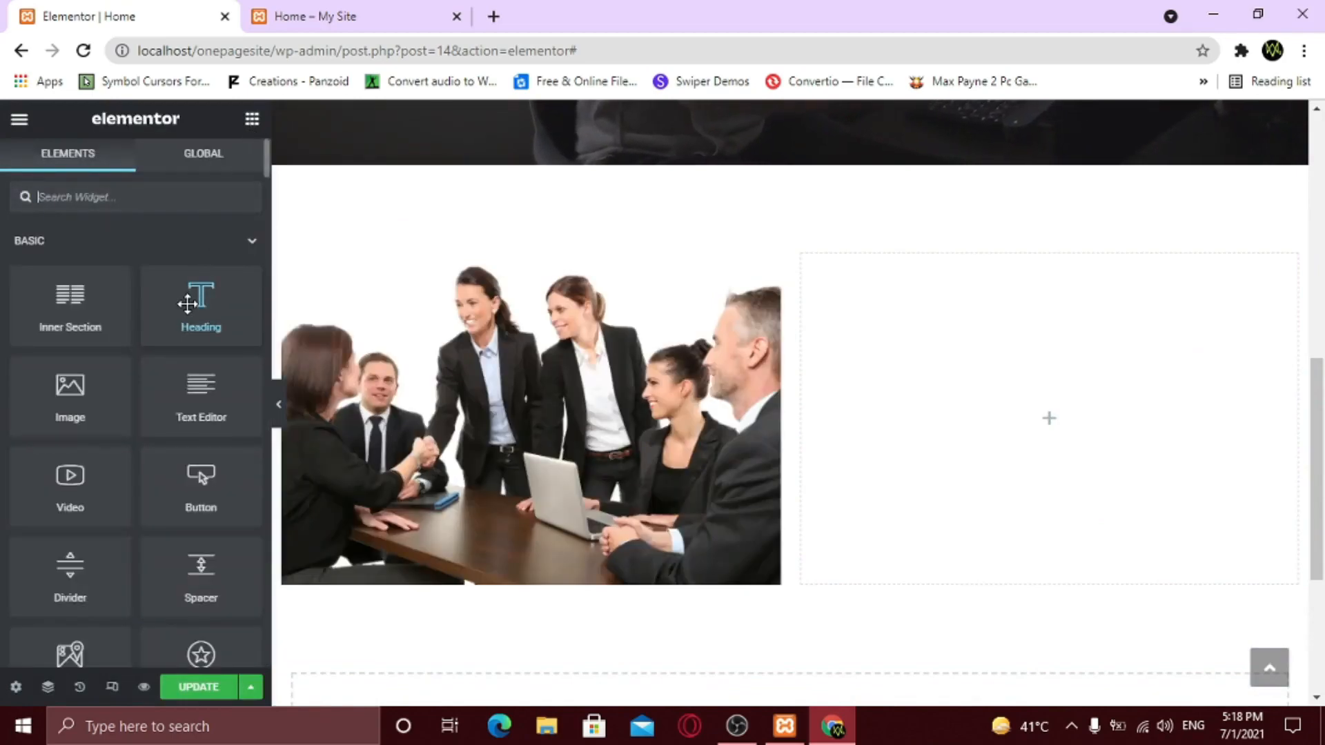
pyautogui.moveTo(187, 304); pyautogui.dragTo(982, 362)
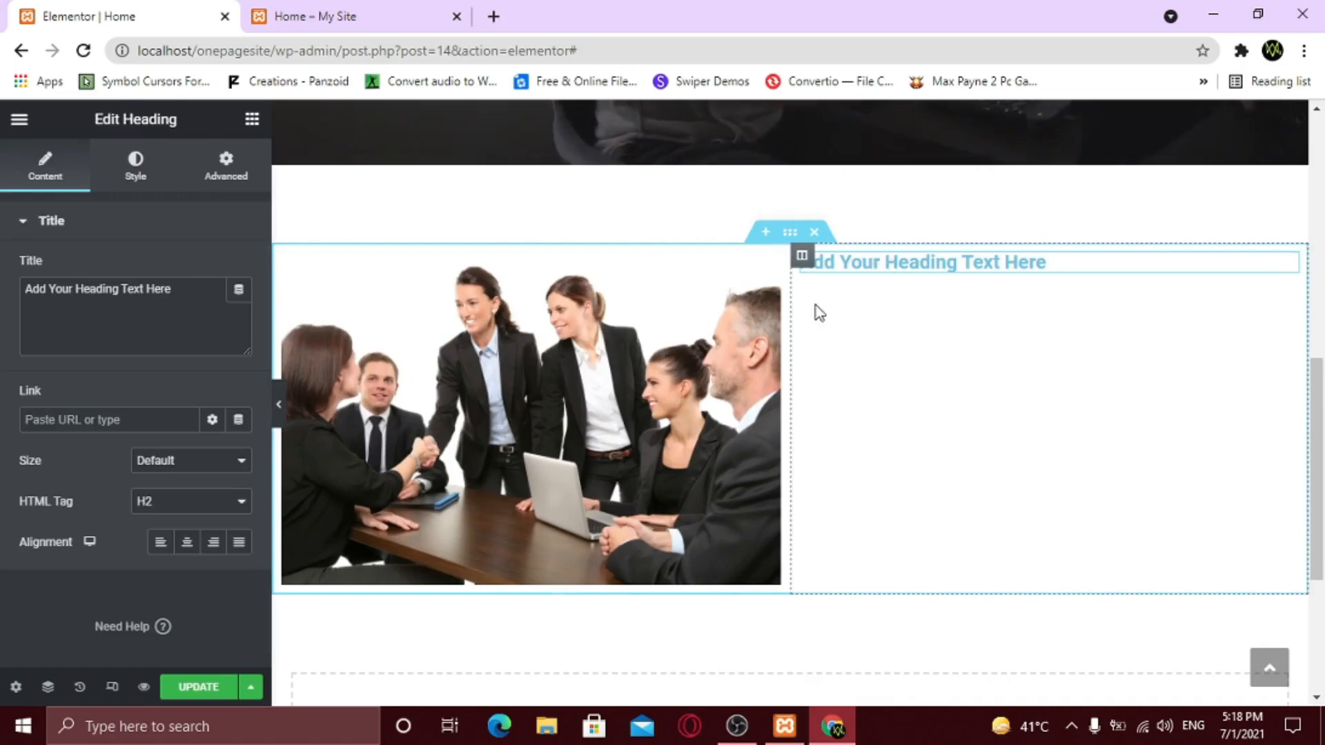
pyautogui.click(801, 258)
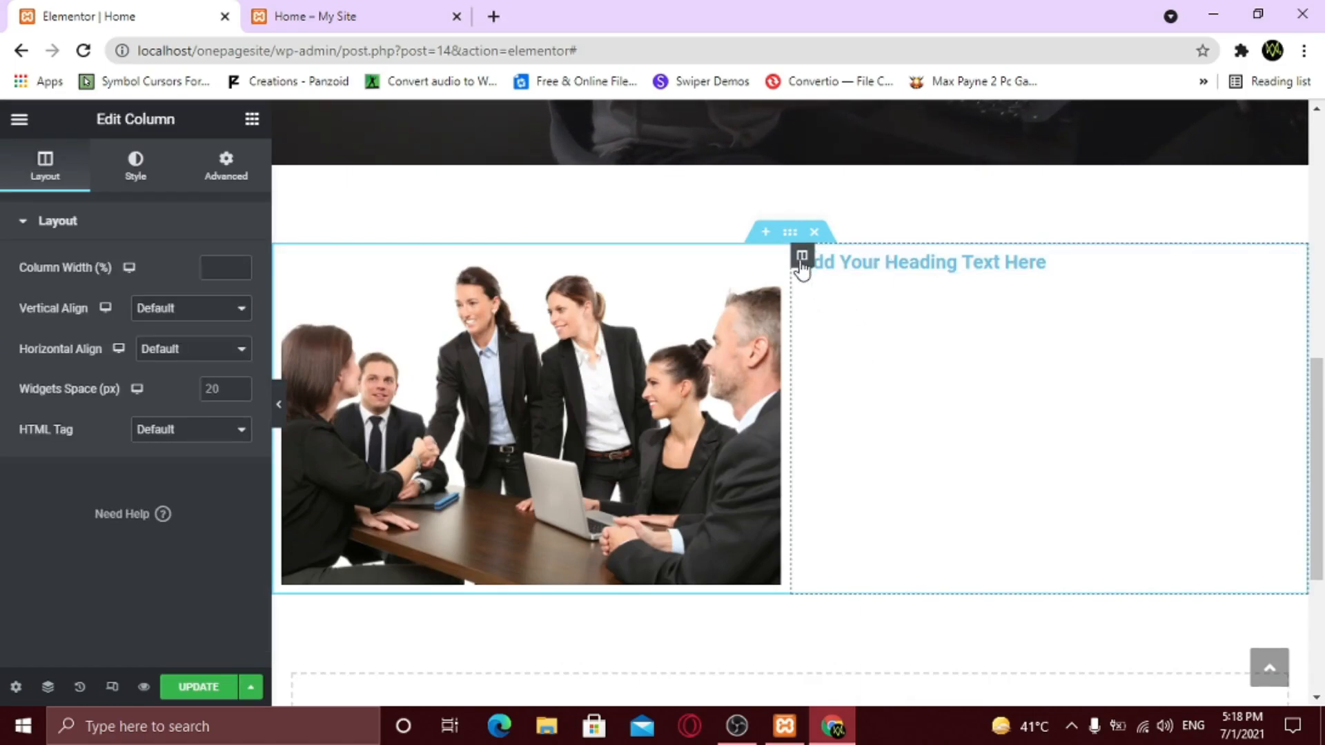
pyautogui.click(173, 307)
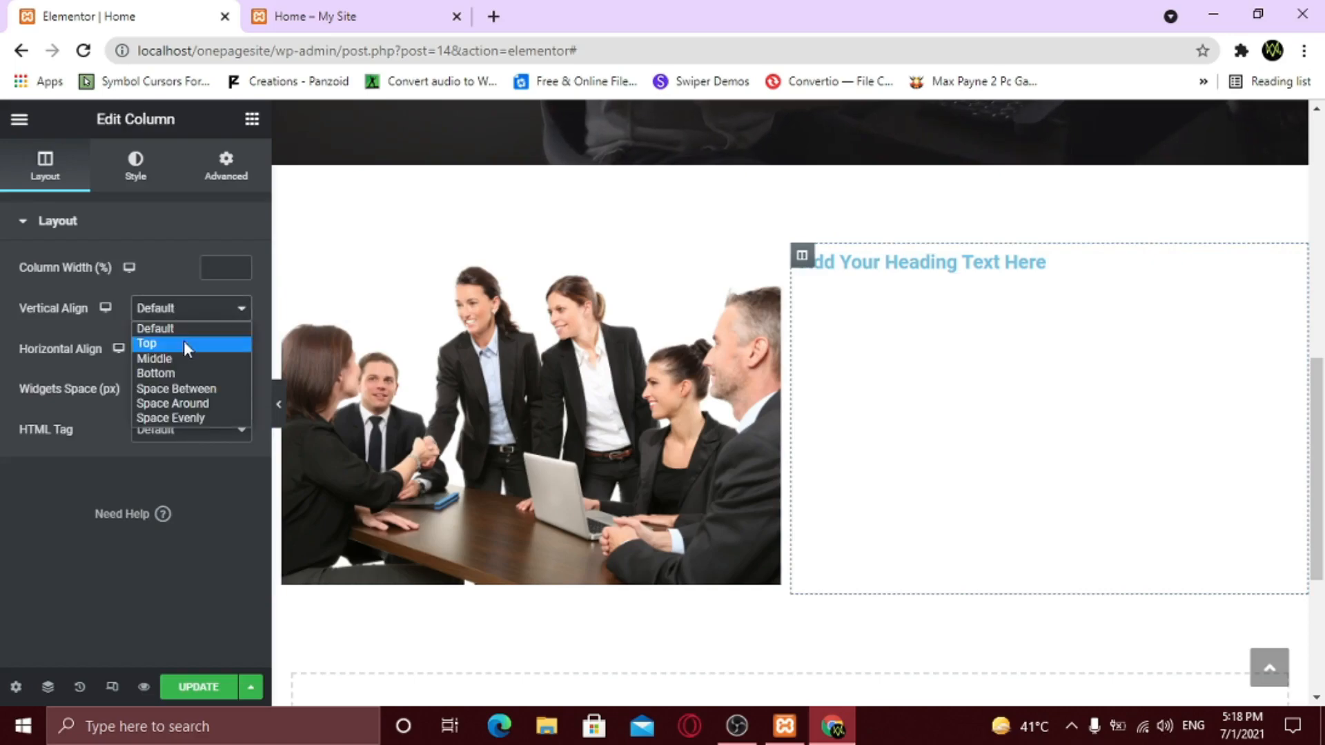
pyautogui.click(185, 358)
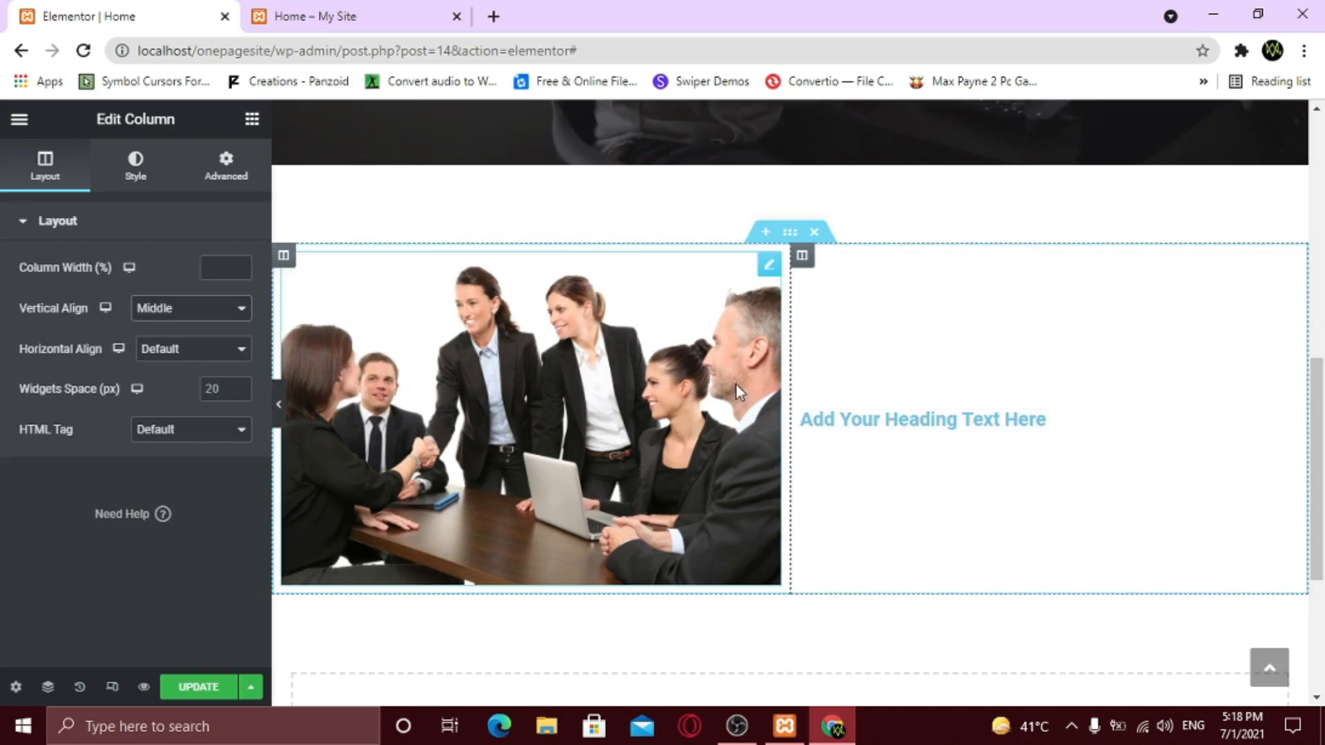
# - Add a Text Editor with its lorem paragraph pasted twice, then a button below it
pyautogui.click(252, 118)
pyautogui.moveTo(198, 385); pyautogui.dragTo(947, 424)
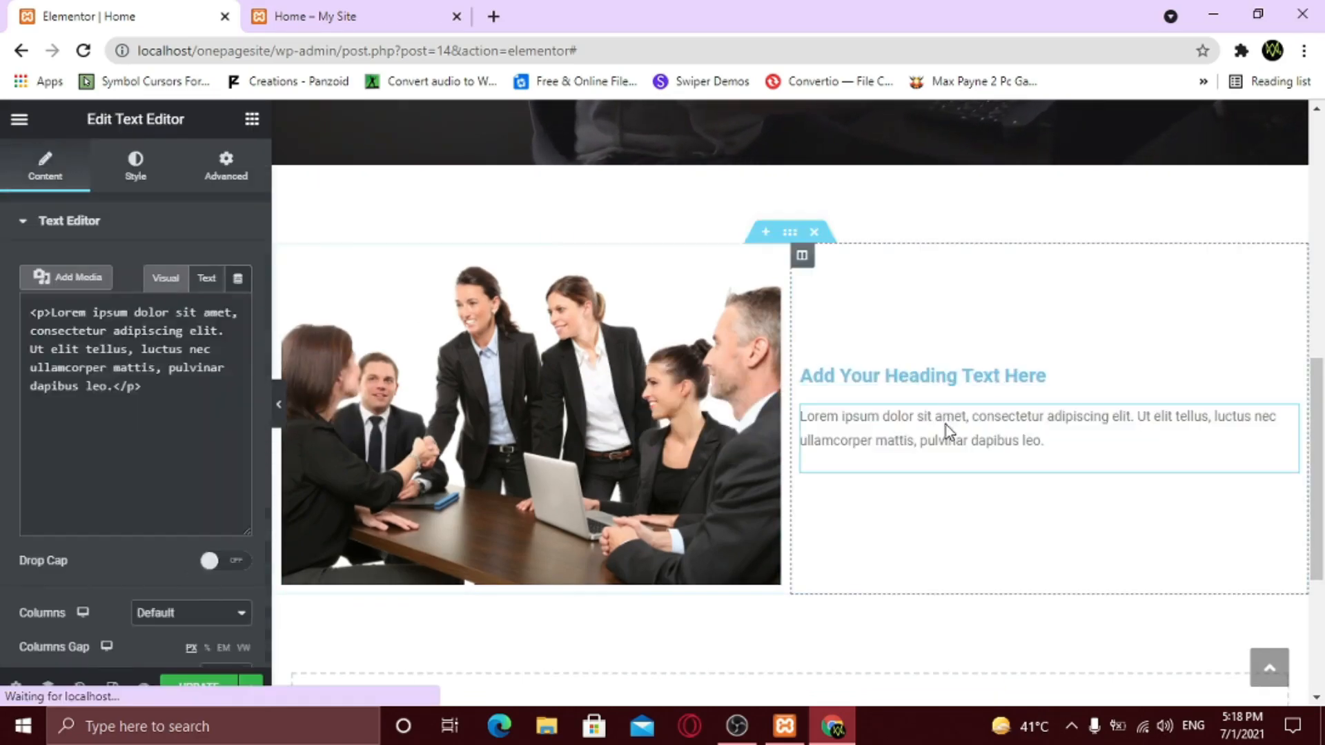
pyautogui.moveTo(186, 488); pyautogui.dragTo(32, 373)
pyautogui.hotkey('ctrl', 'c')
pyautogui.click(147, 471)
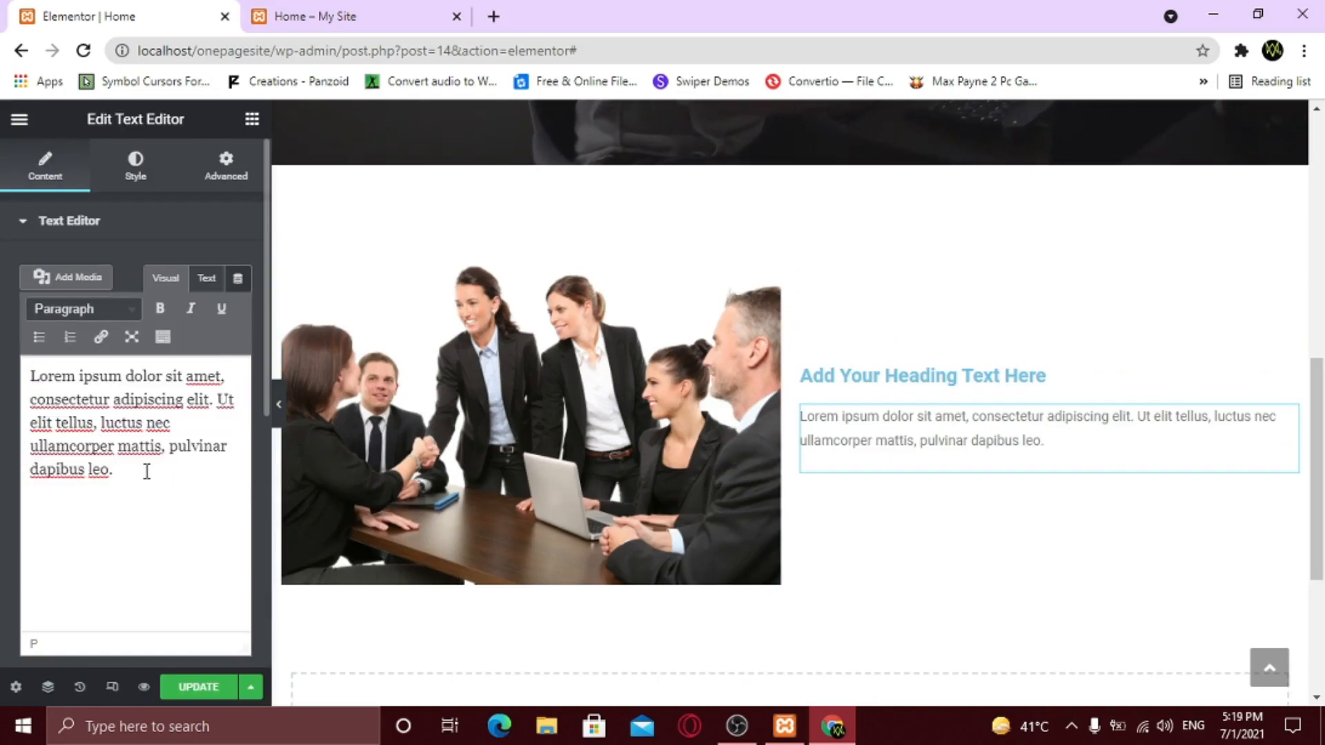
pyautogui.hotkey('ctrl', 'v')
pyautogui.hotkey('ctrl', 'v')
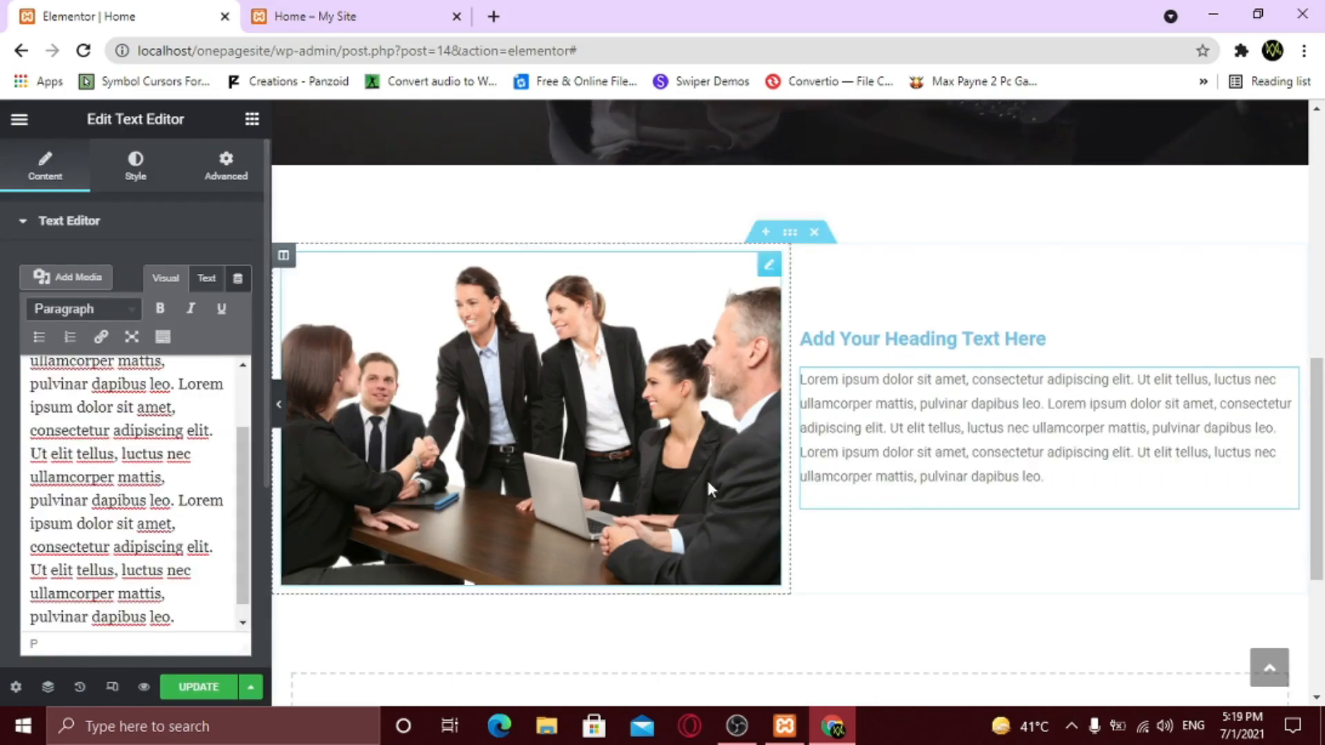
pyautogui.click(252, 120)
pyautogui.moveTo(151, 425); pyautogui.dragTo(976, 493)
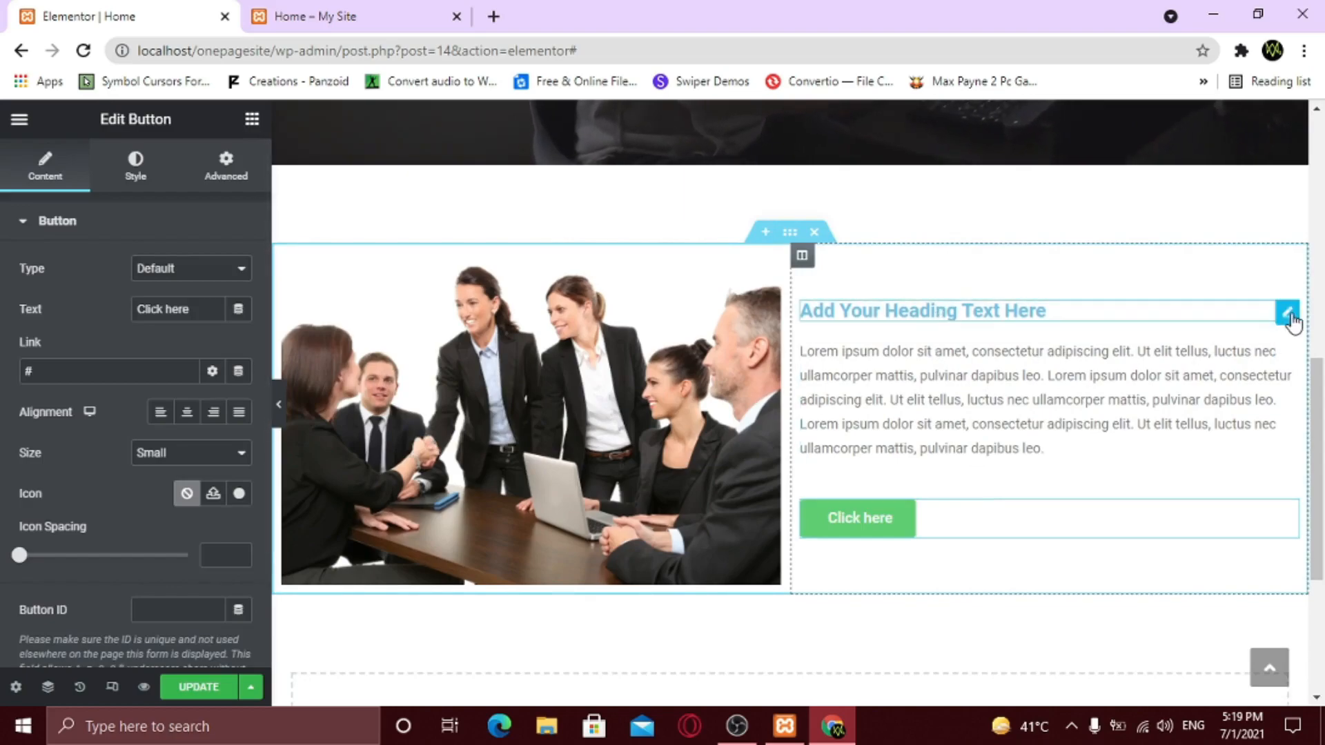
# - Change the heading text to 'About Us'
pyautogui.click(1288, 312)
pyautogui.moveTo(181, 289); pyautogui.dragTo(25, 288)
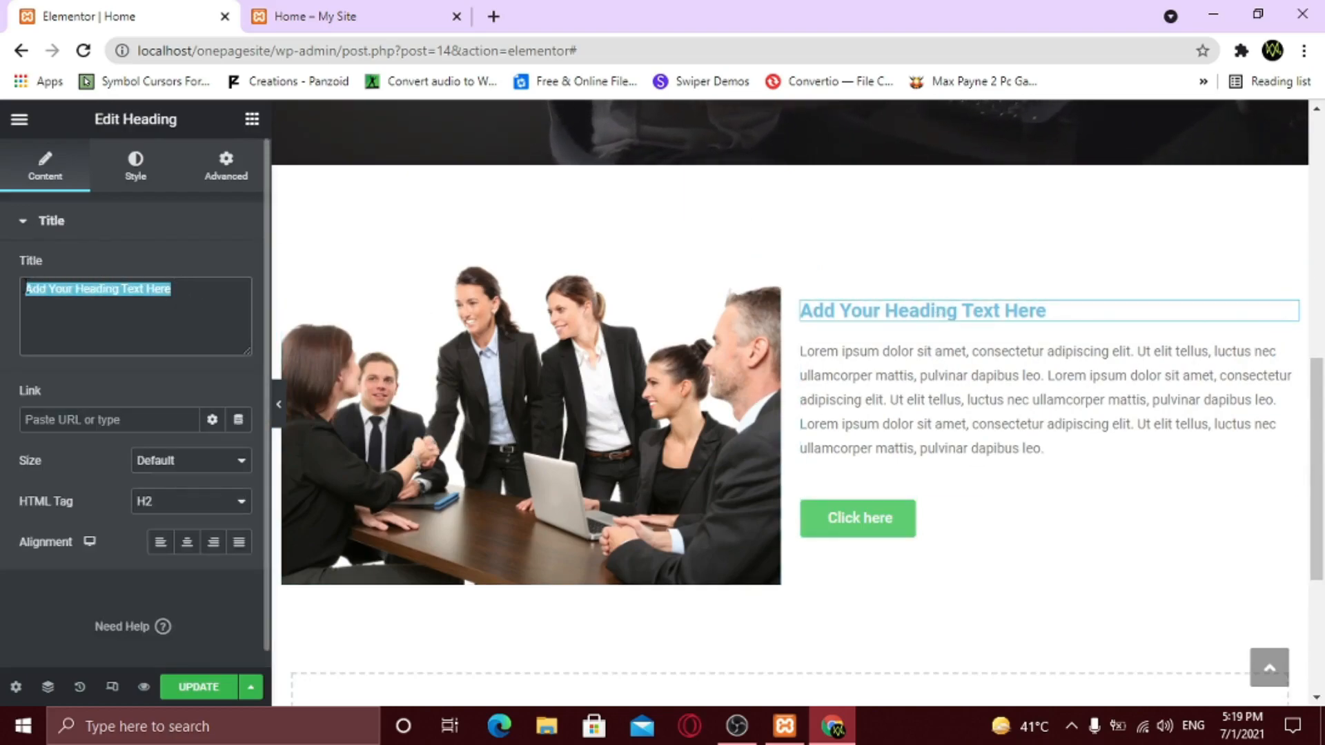
pyautogui.write('About Us')
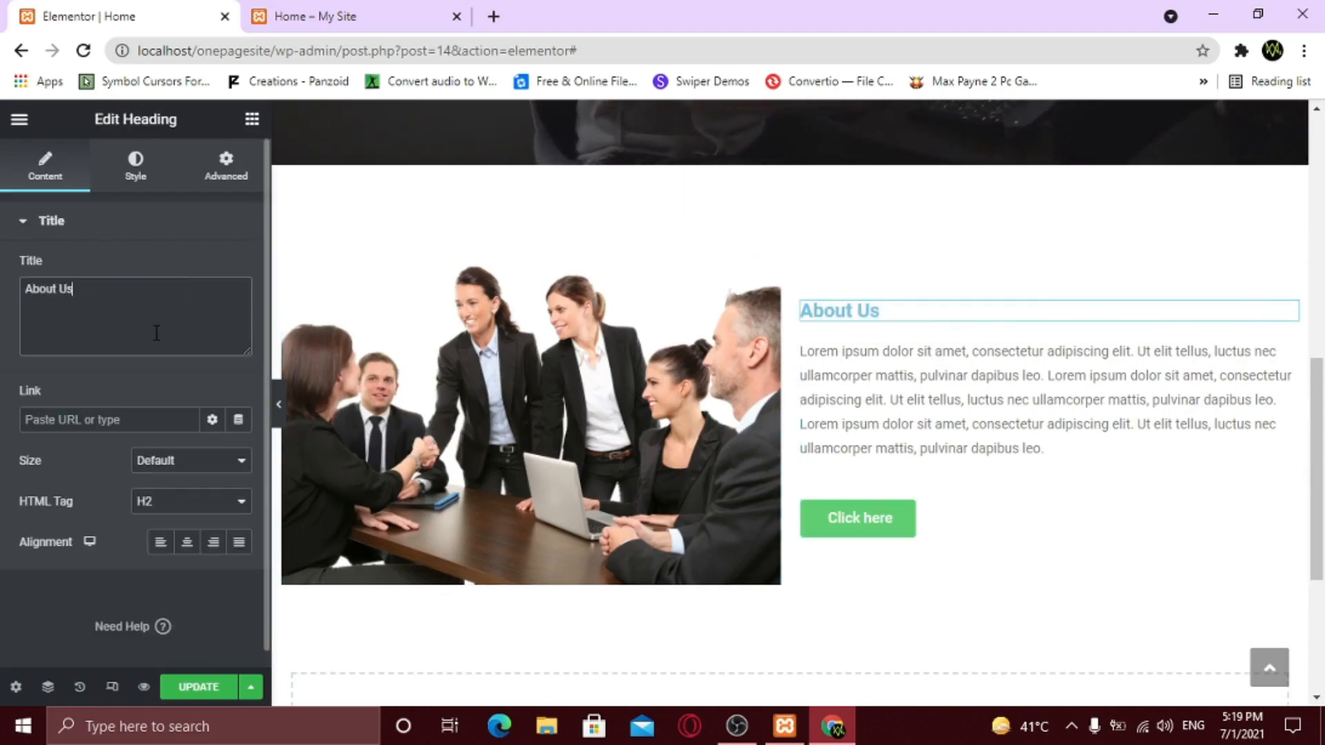
# - Make the heading black in Poppins at size 40
pyautogui.click(135, 164)
pyautogui.click(239, 268)
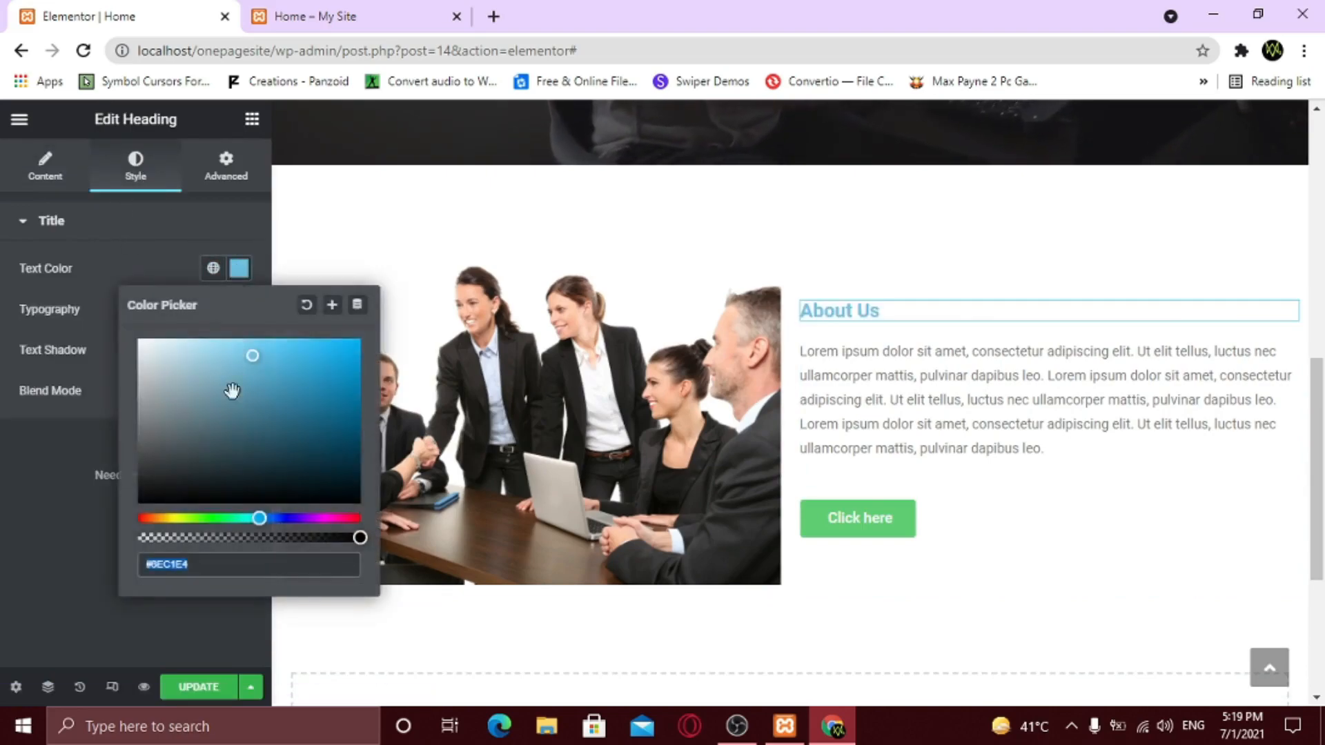
pyautogui.click(110, 519)
pyautogui.click(239, 308)
pyautogui.click(194, 401)
pyautogui.write('p')
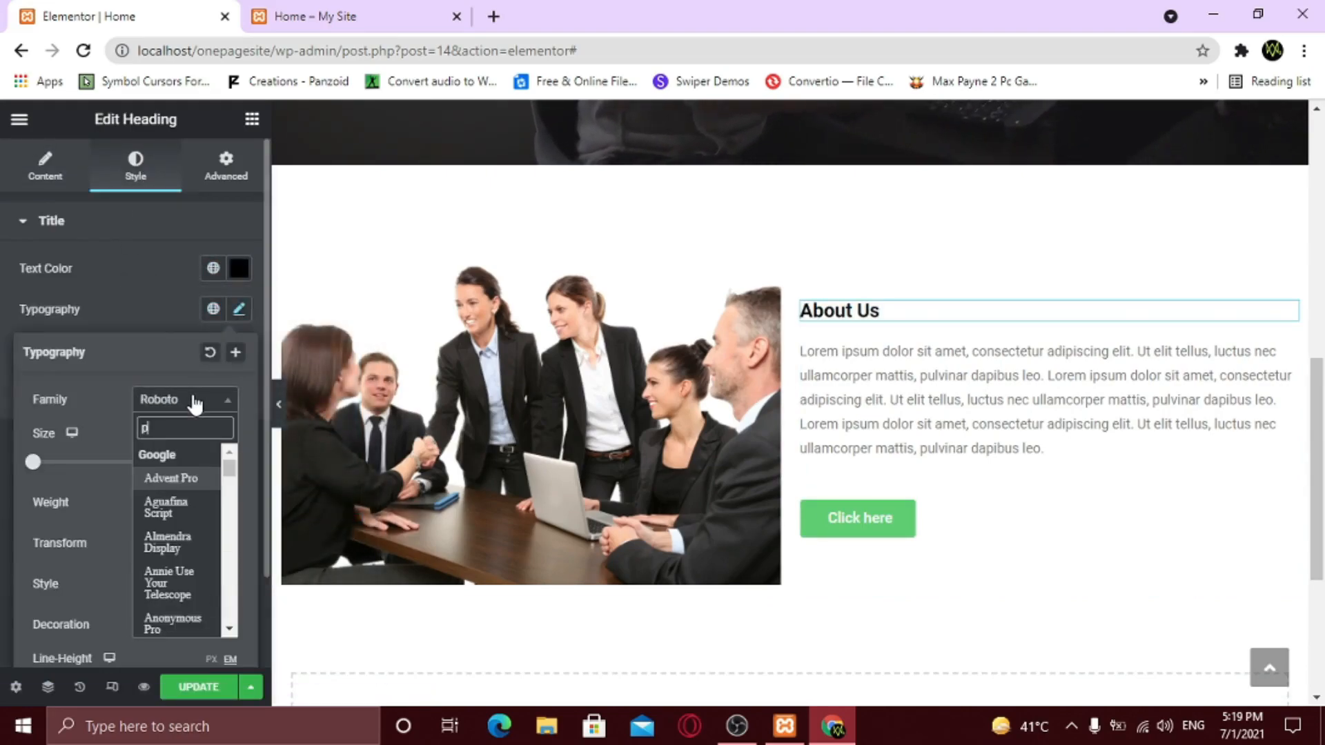
pyautogui.write('oppins')
pyautogui.press('Return')
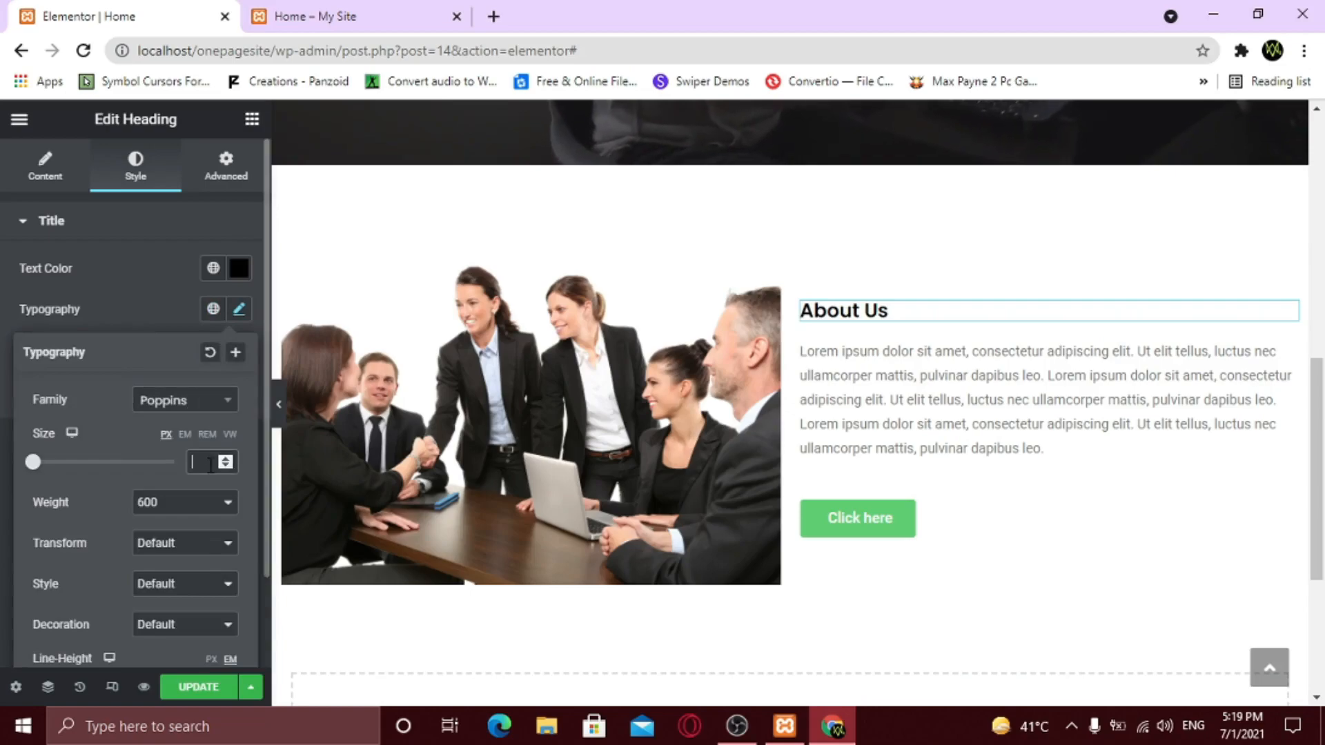
pyautogui.press('BackSpace')
pyautogui.write('50')
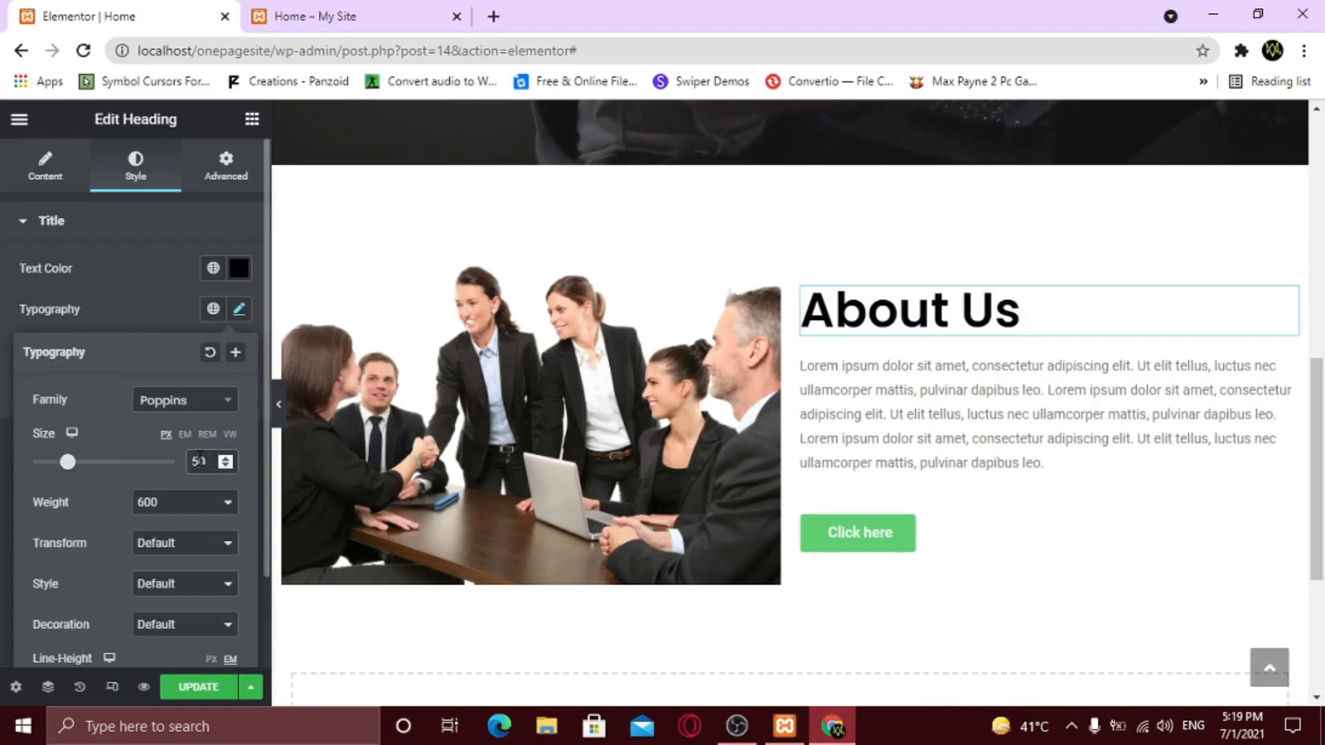
pyautogui.press('BackSpace')
pyautogui.write('4')
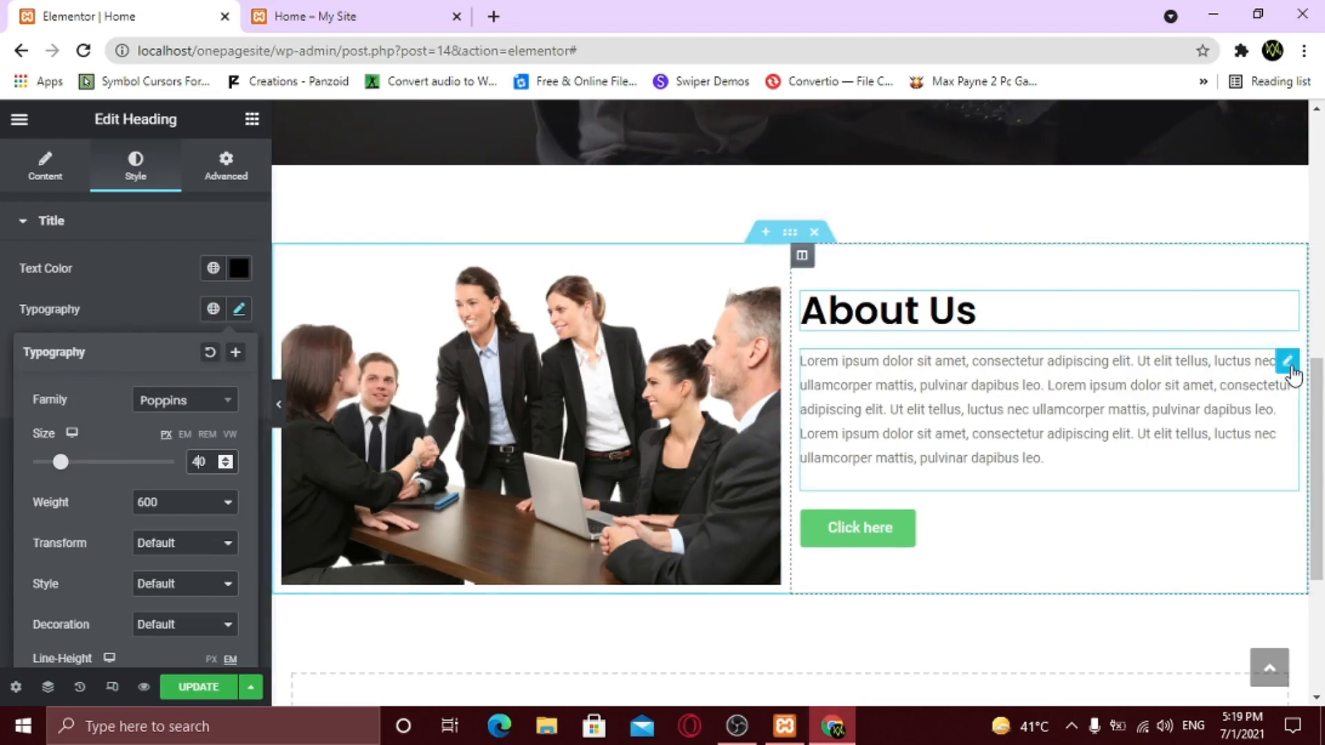
# - Style the paragraph dark grey #3C3C3C in Be Vietnam at size 16
pyautogui.click(1289, 364)
pyautogui.click(137, 177)
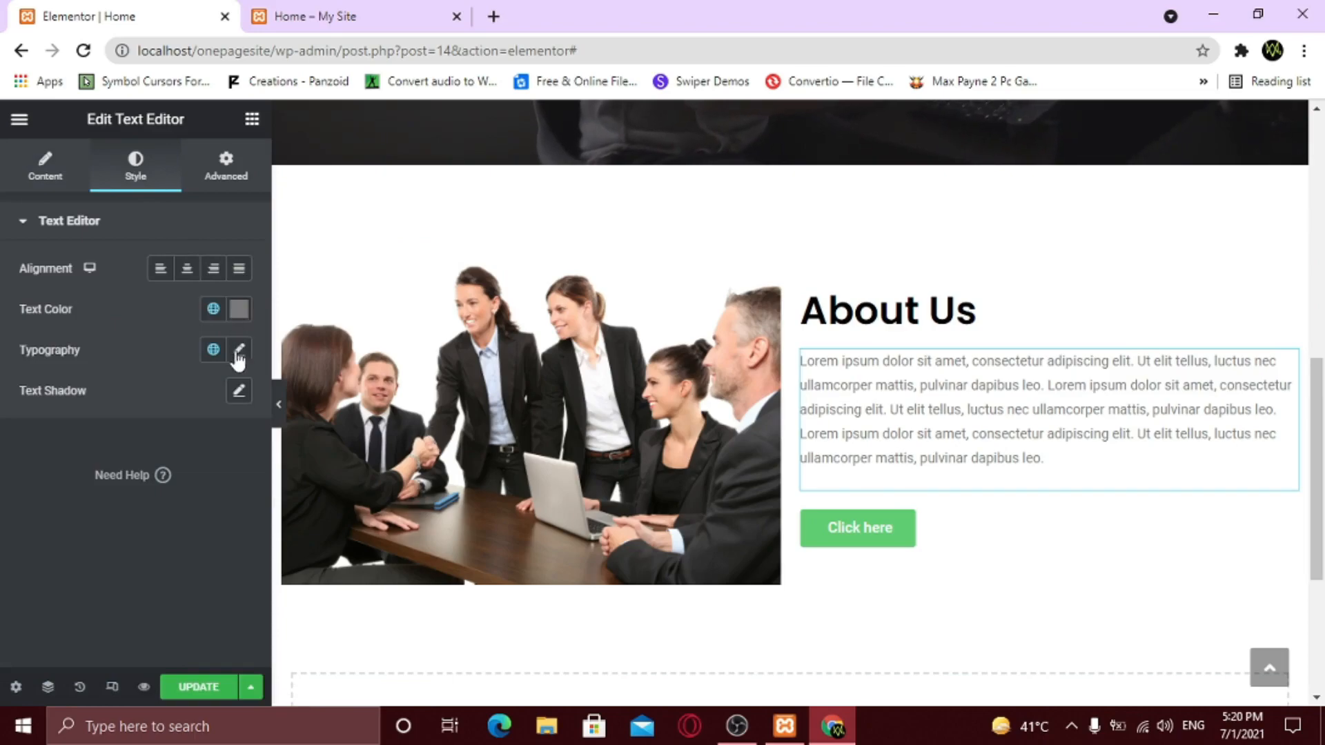
pyautogui.click(239, 309)
pyautogui.moveTo(141, 482); pyautogui.dragTo(138, 507)
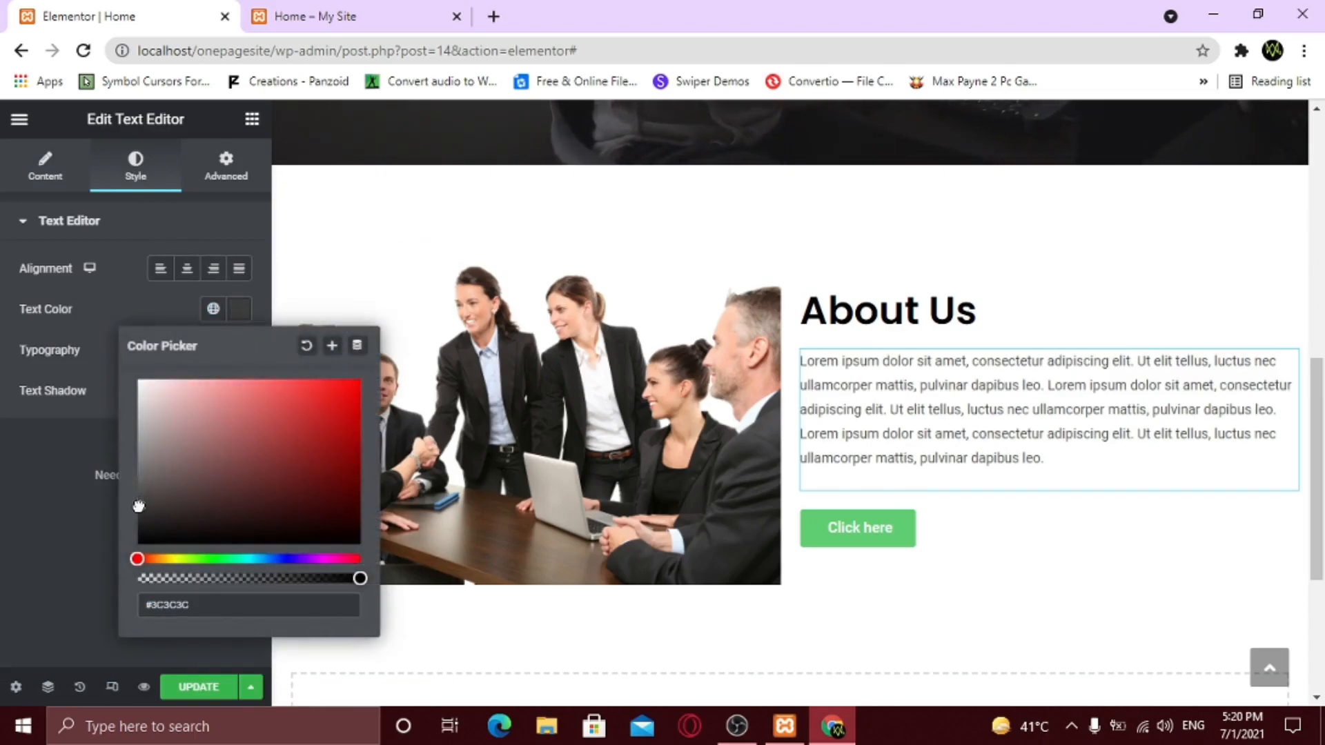
pyautogui.click(215, 360)
pyautogui.click(239, 349)
pyautogui.click(184, 440)
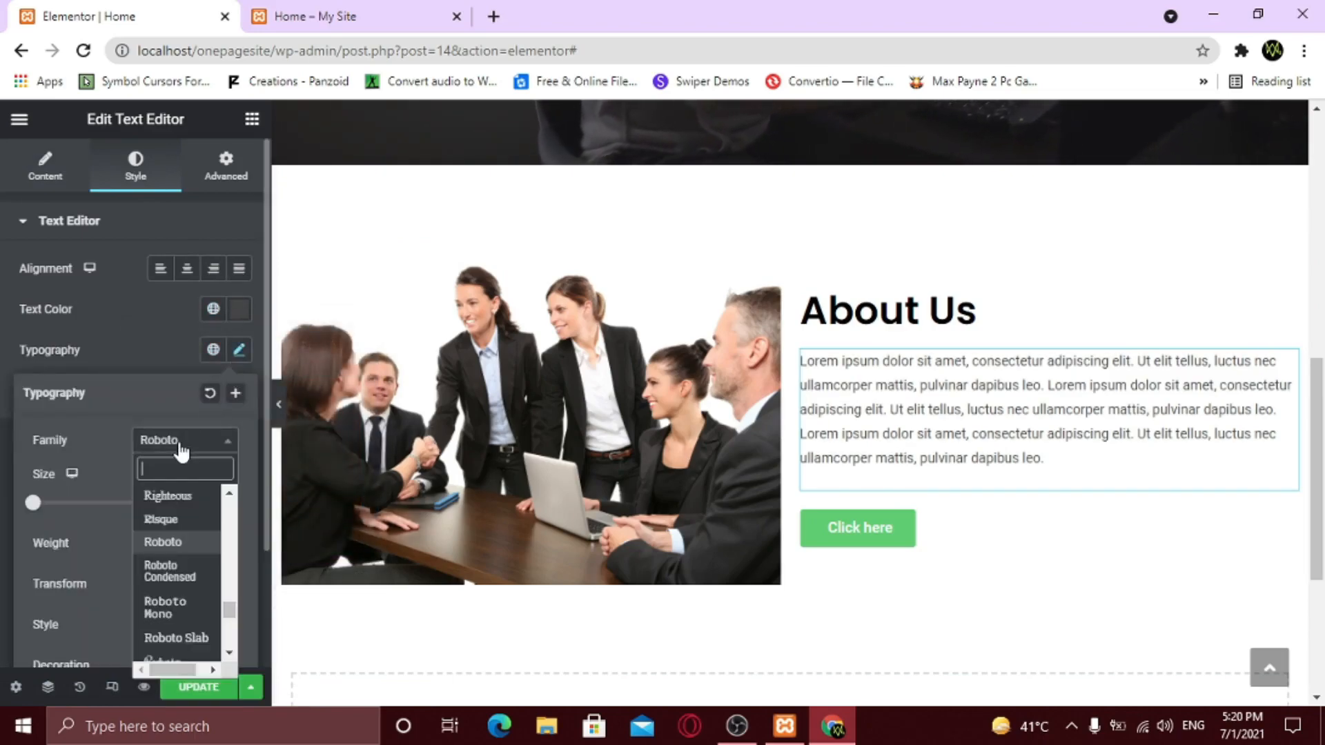
pyautogui.write('be')
pyautogui.press('Down')
pyautogui.press('Down')
pyautogui.press('Return')
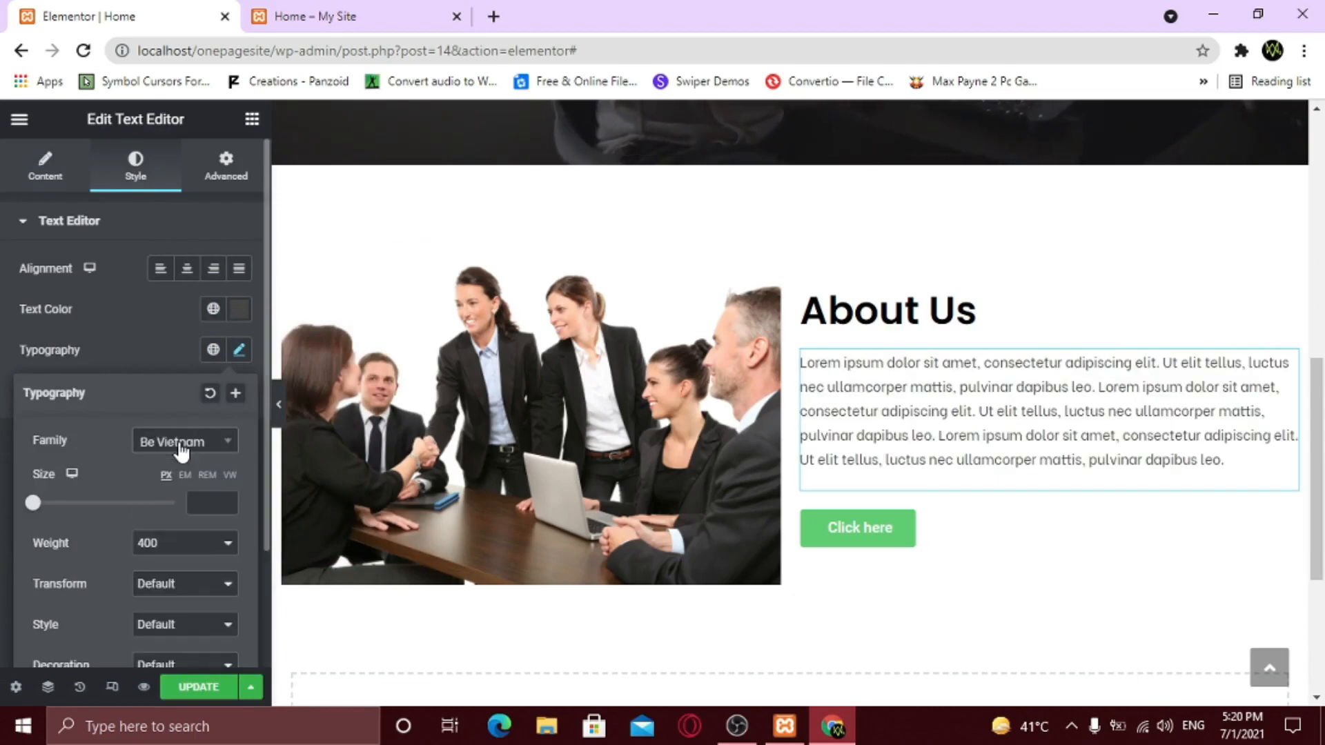
pyautogui.click(199, 502)
pyautogui.write('16')
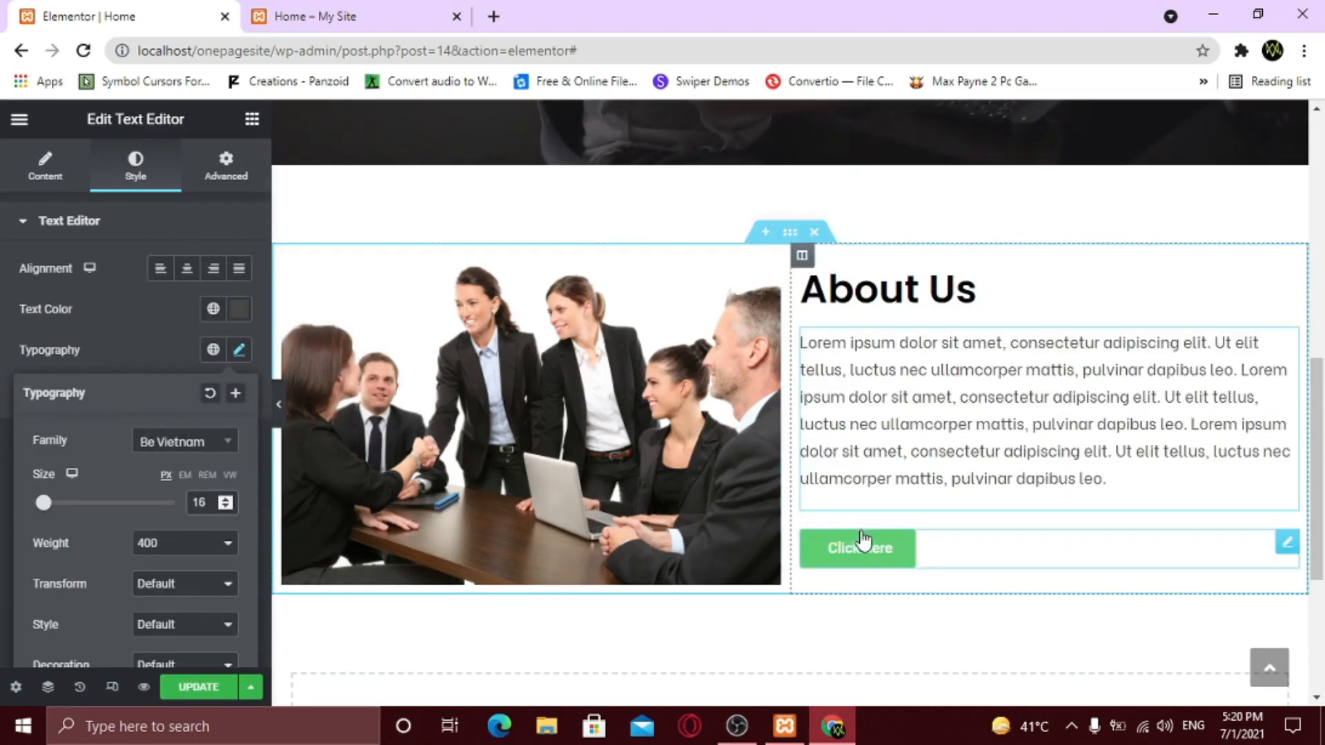
pyautogui.click(1296, 547)
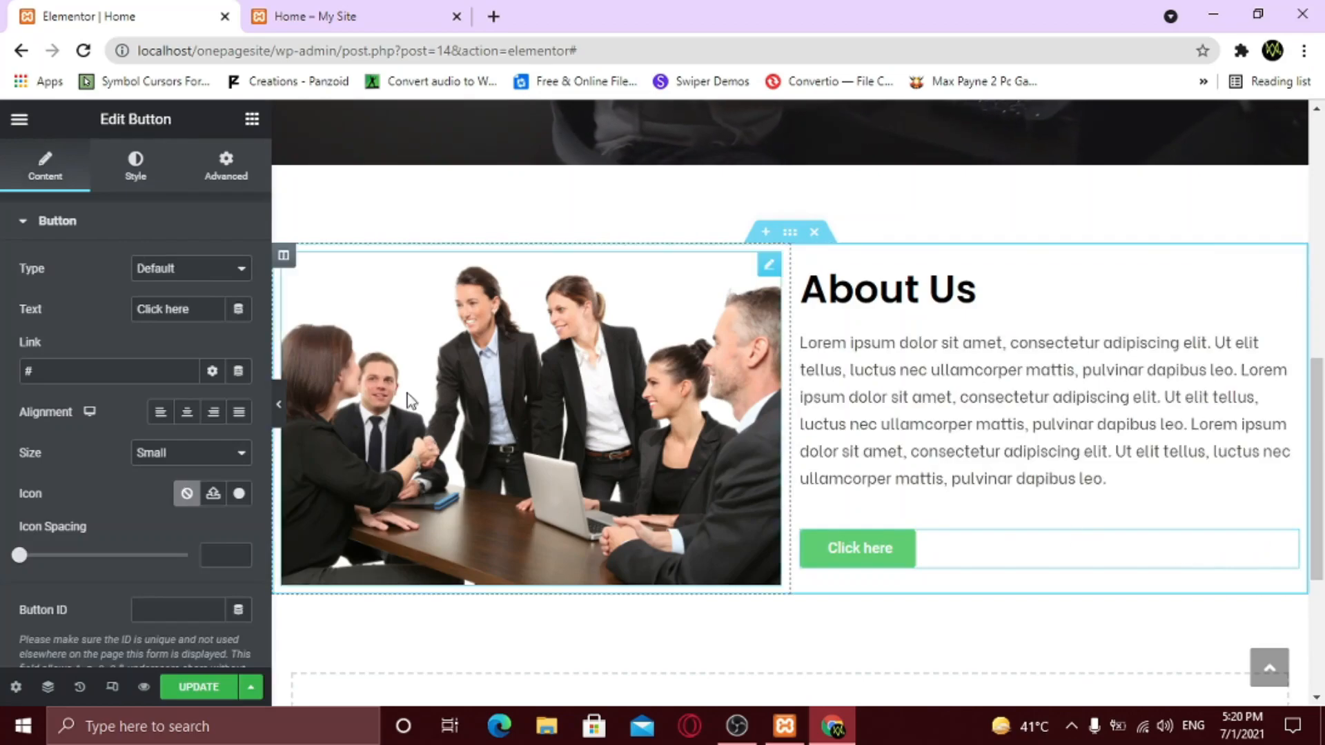
# - Label the button 'See My Work' with a right-arrow icon and icon spacing 10
pyautogui.write('S')
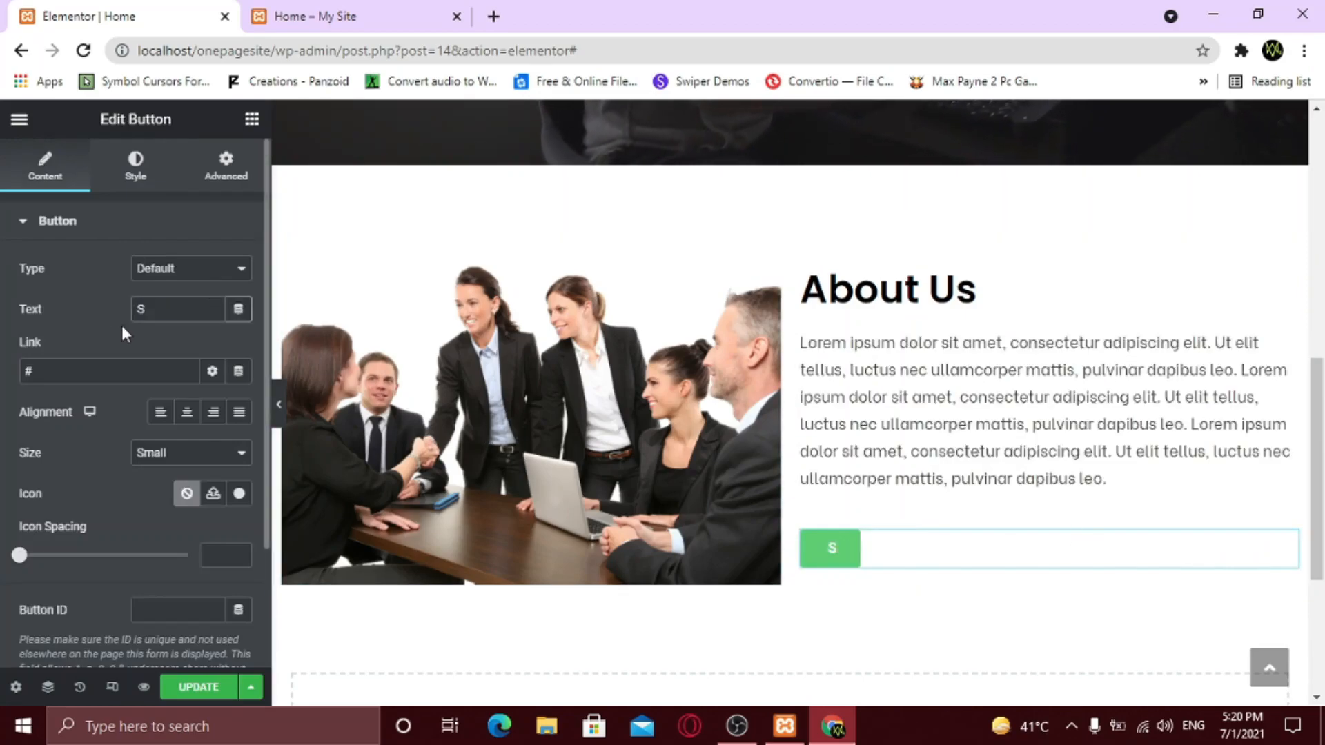
pyautogui.write('ee My Work')
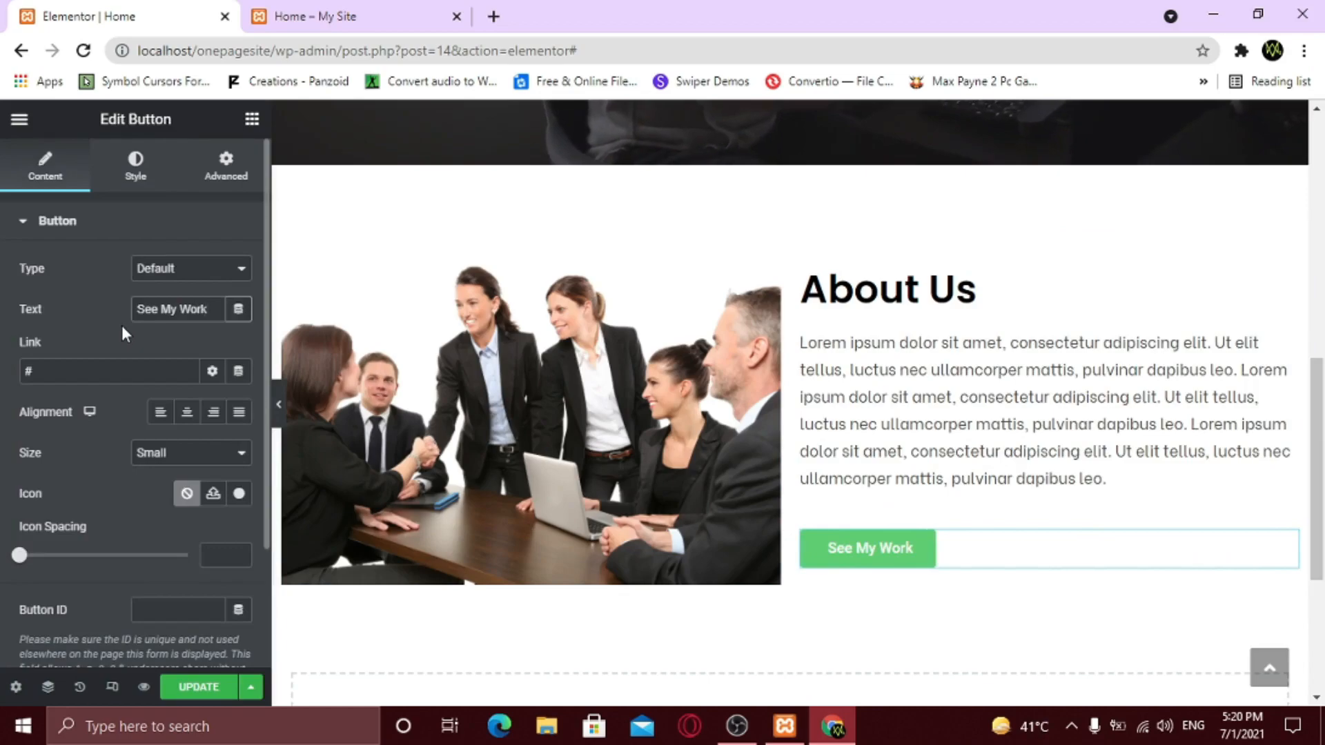
pyautogui.click(92, 370)
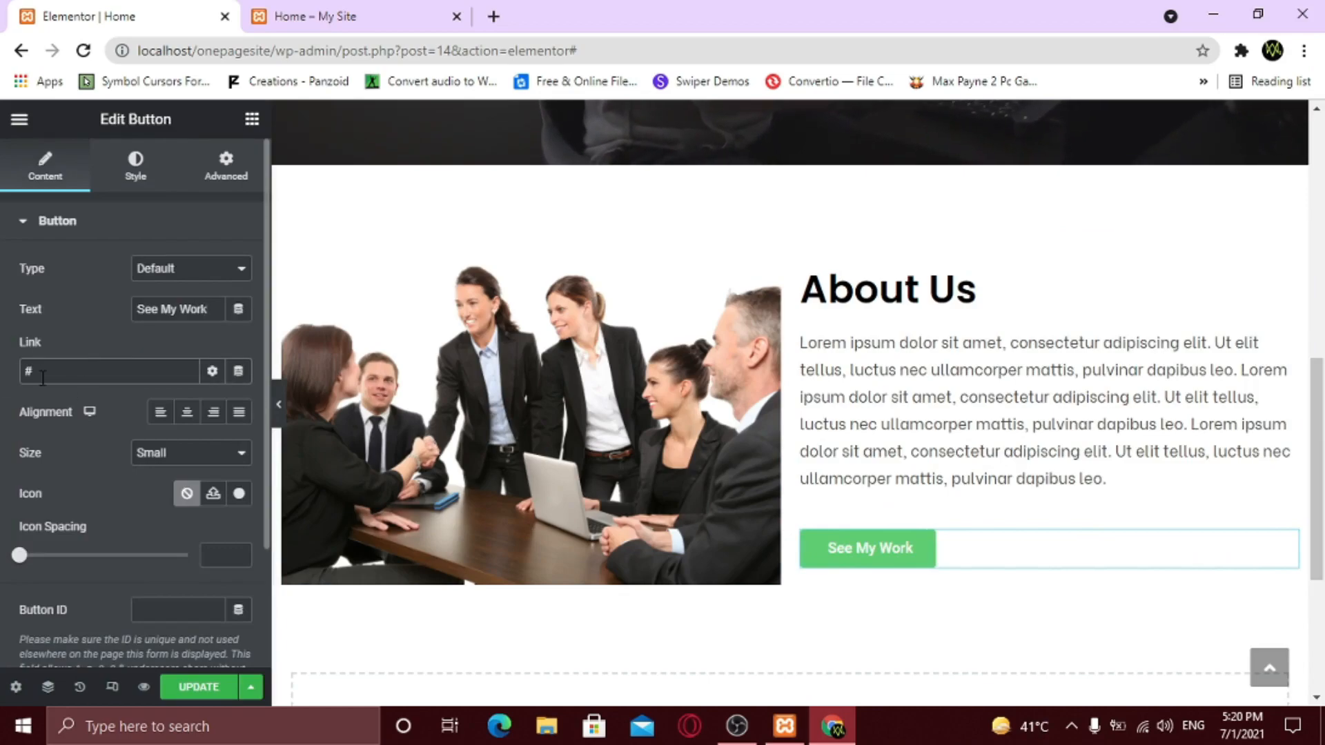
pyautogui.click(238, 494)
pyautogui.click(567, 189)
pyautogui.write('arrow')
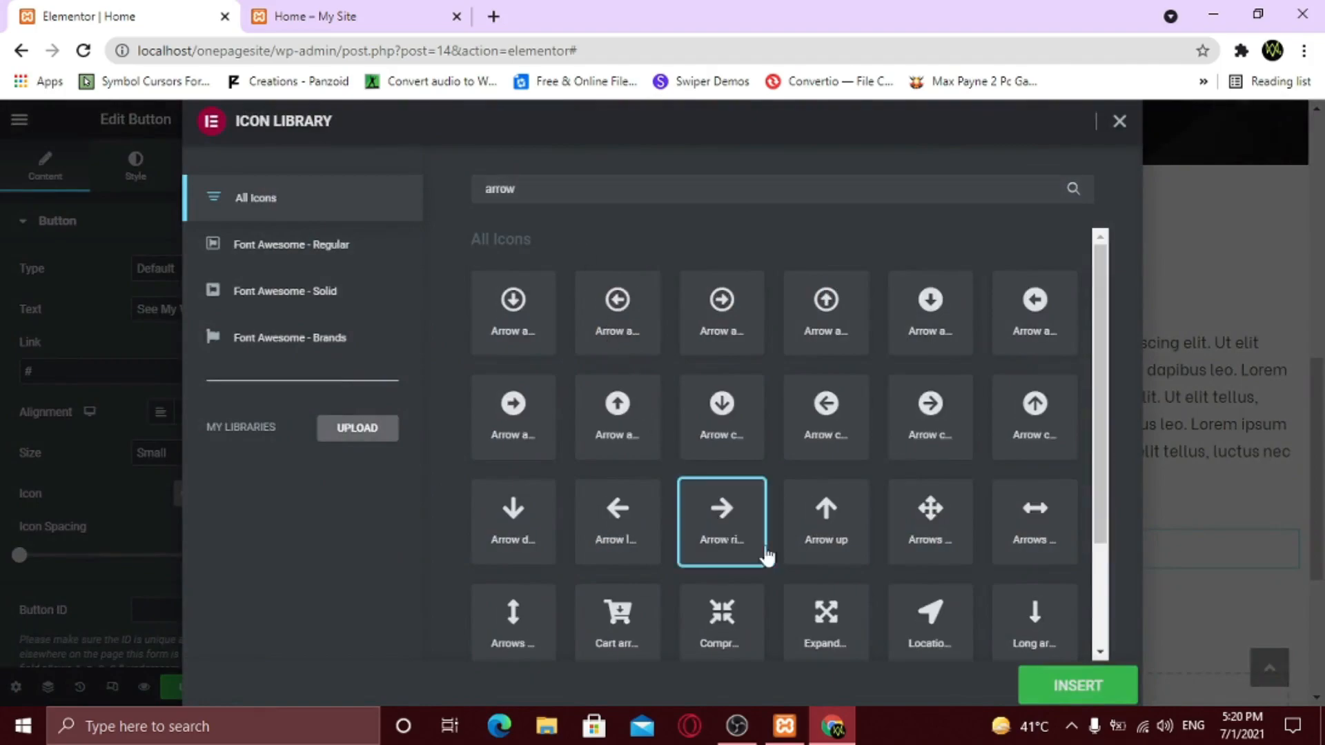
pyautogui.click(1094, 687)
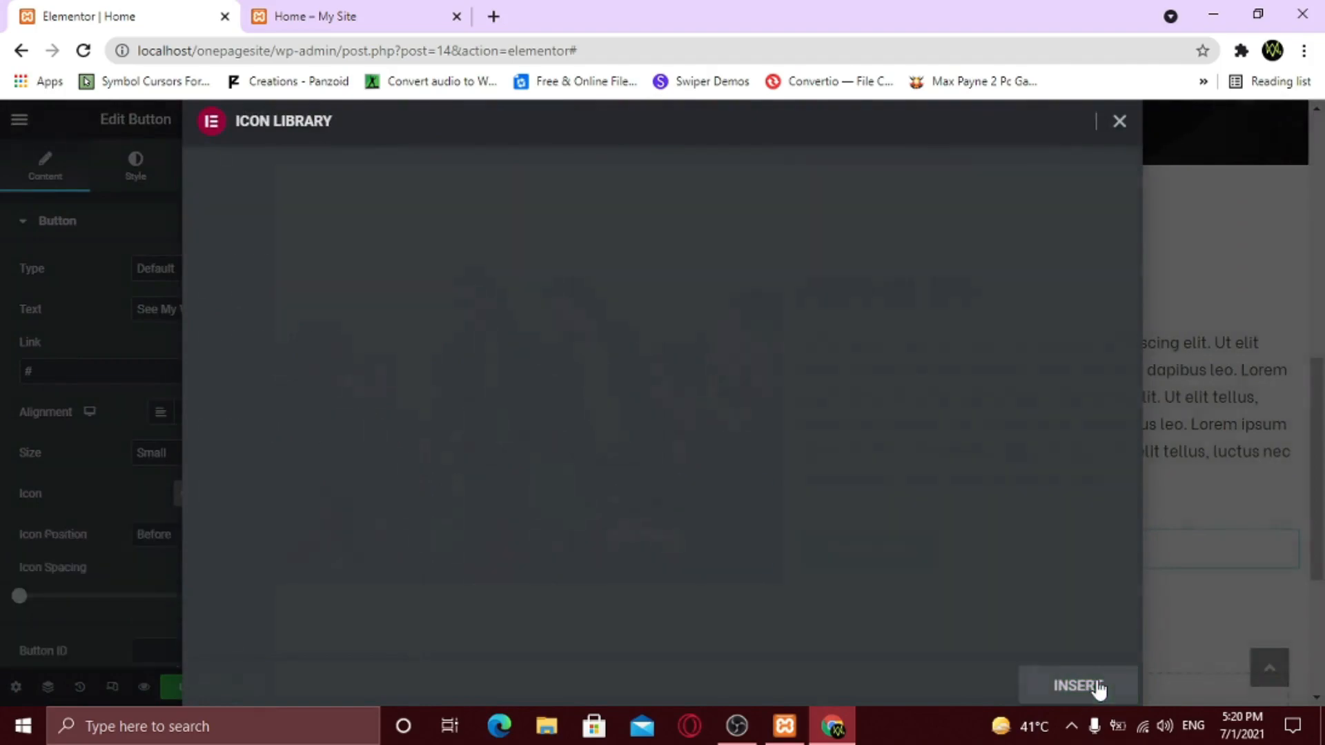
pyautogui.moveTo(38, 600); pyautogui.dragTo(56, 601)
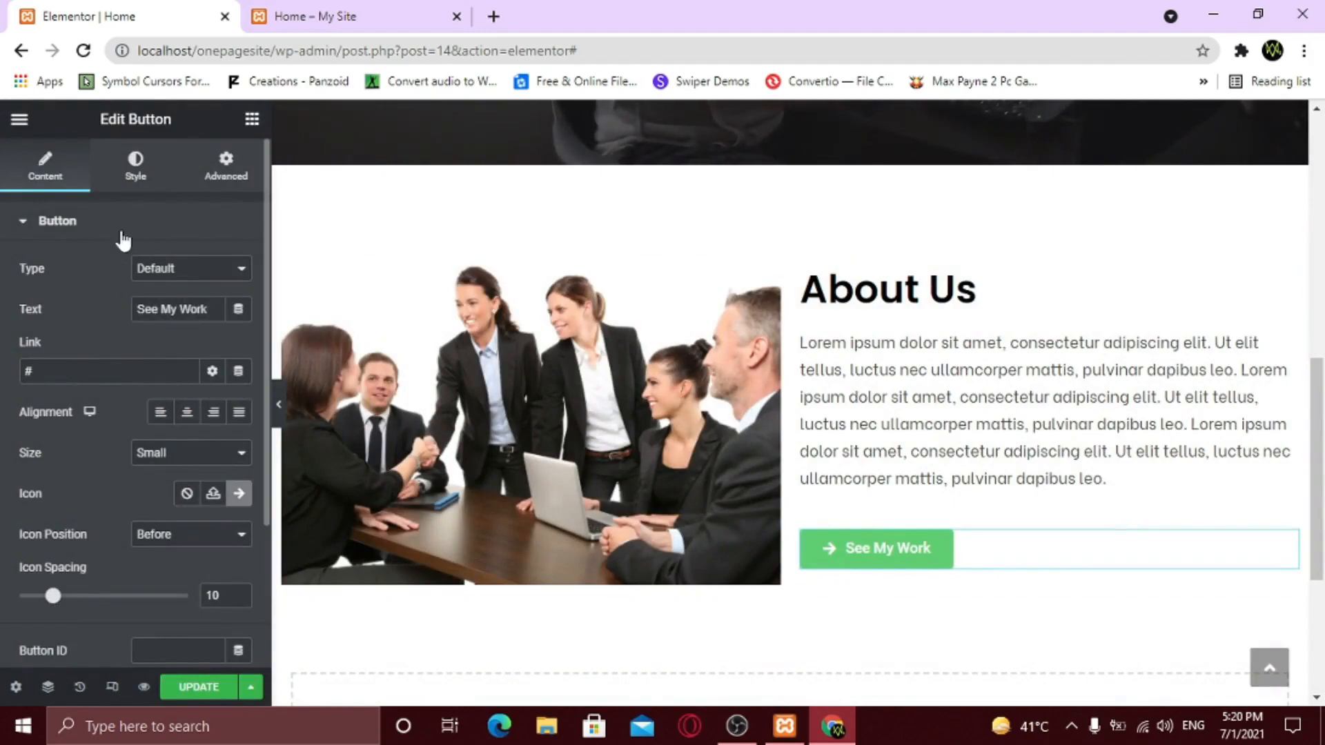
# - Set the button text to Poppins weight 300 and give it a dark background
pyautogui.click(141, 179)
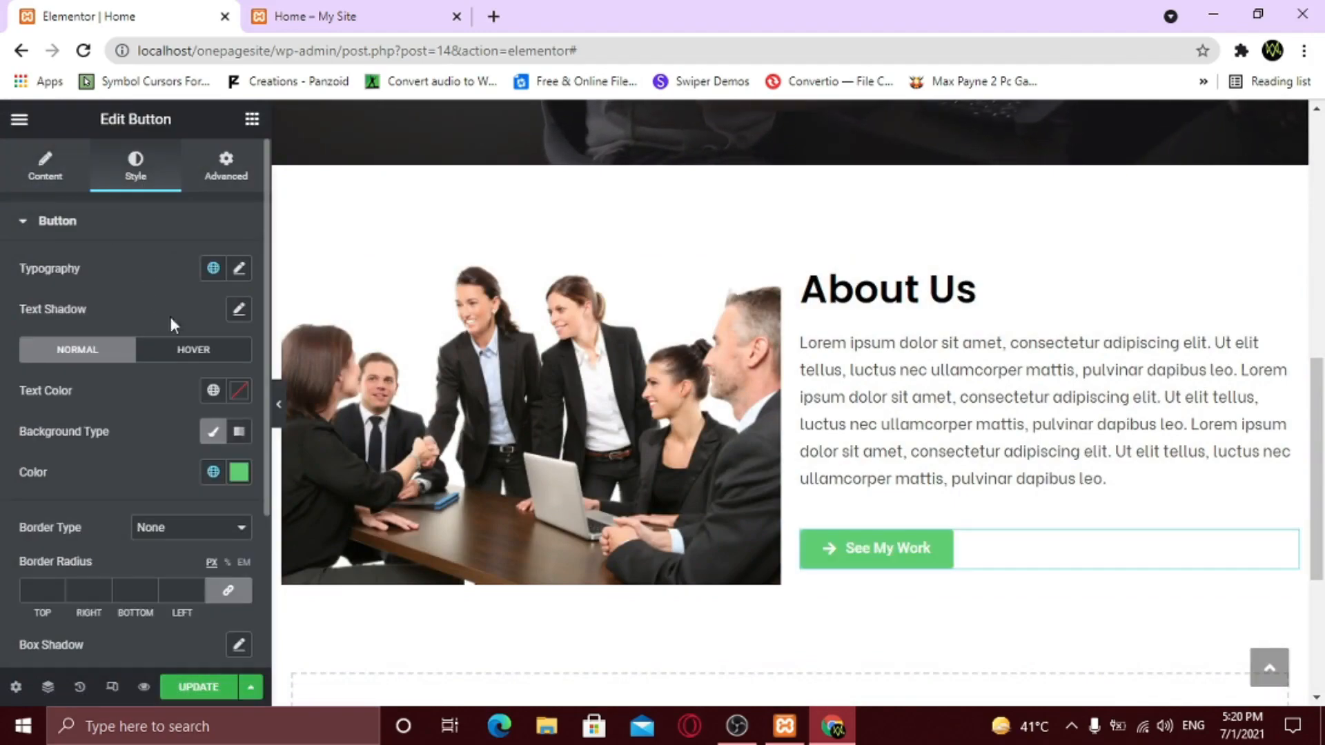
pyautogui.click(239, 269)
pyautogui.click(177, 359)
pyautogui.write('po')
pyautogui.press('Return')
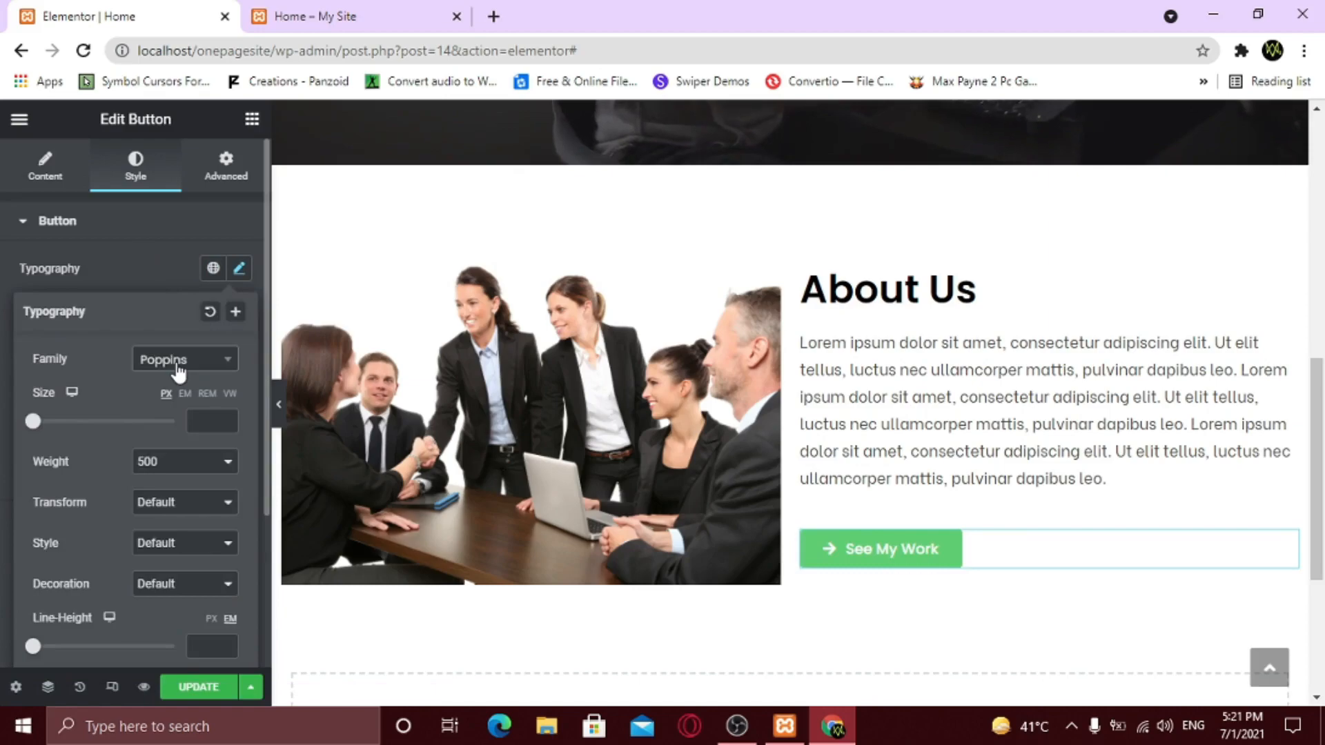
pyautogui.click(166, 462)
pyautogui.click(156, 515)
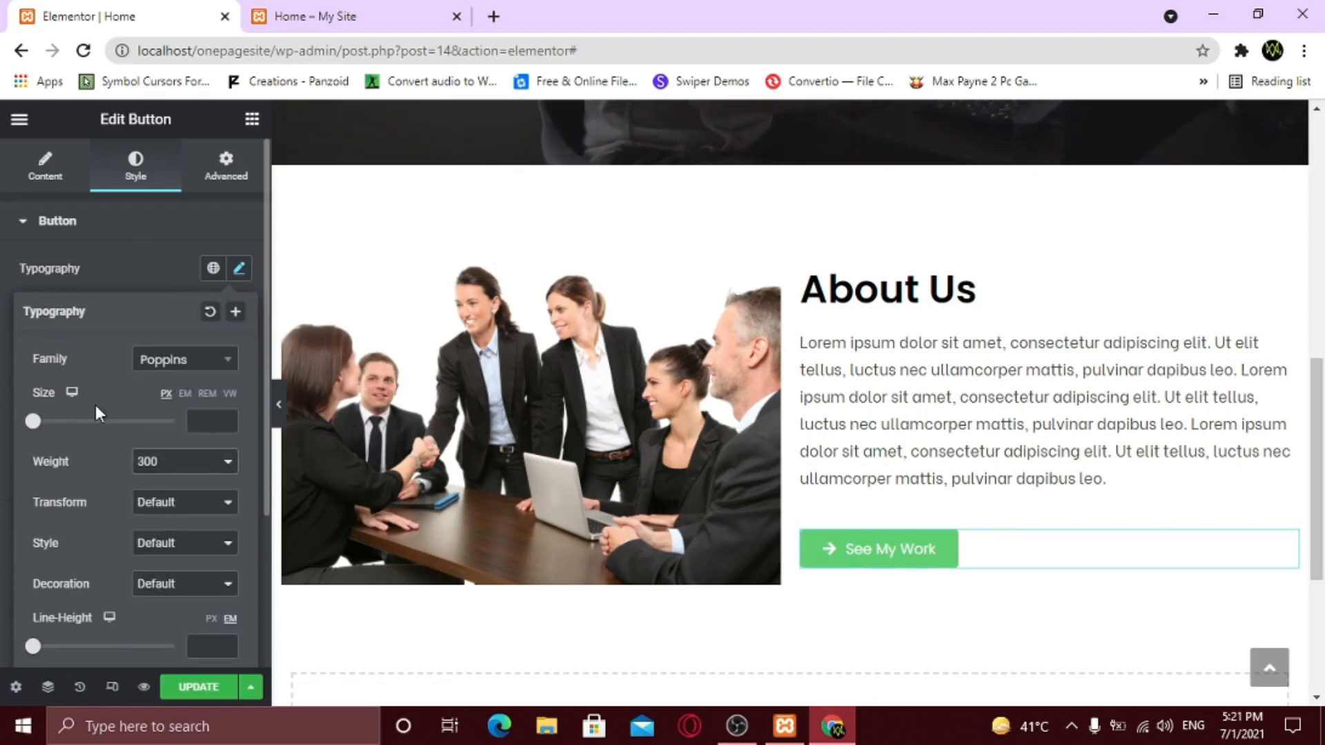
pyautogui.click(117, 273)
pyautogui.click(239, 472)
pyautogui.moveTo(163, 355); pyautogui.dragTo(137, 342)
pyautogui.click(88, 438)
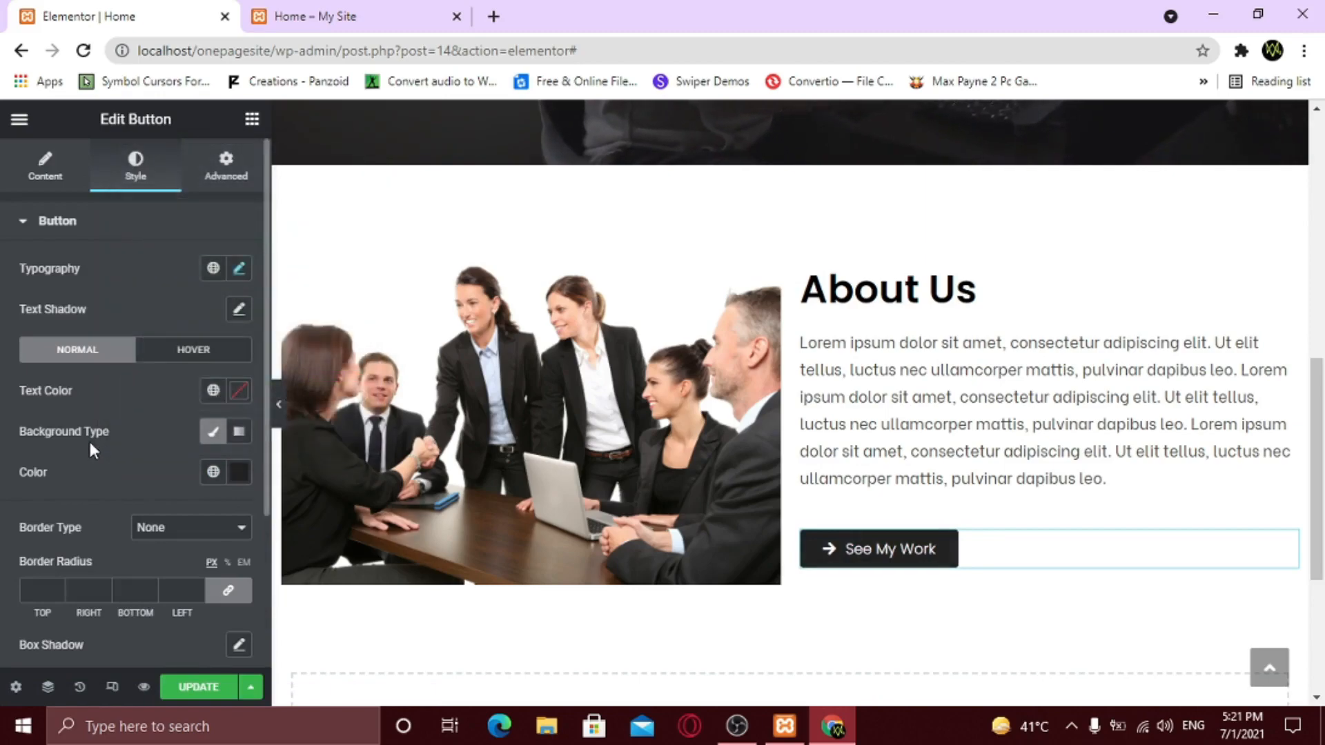
# - Apply the Grow hover animation to the button and preview it
pyautogui.click(197, 352)
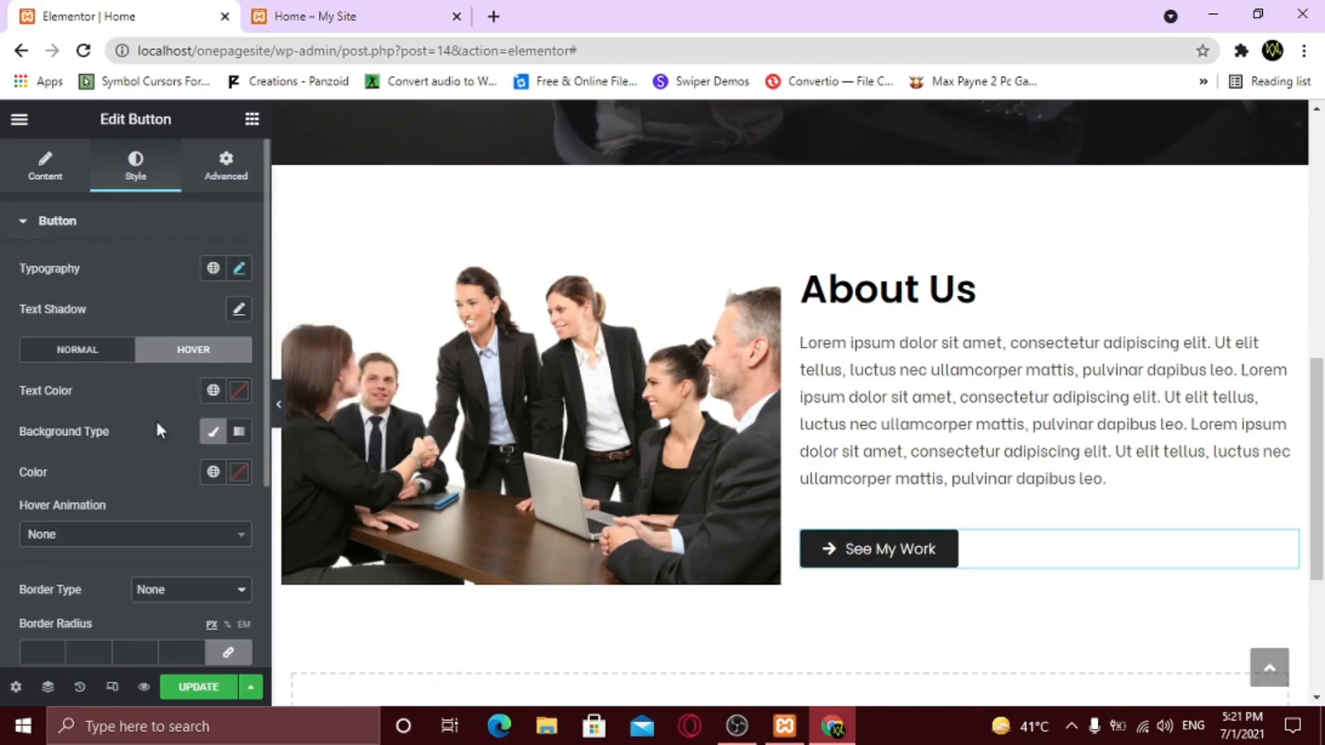
pyautogui.click(110, 544)
pyautogui.click(76, 334)
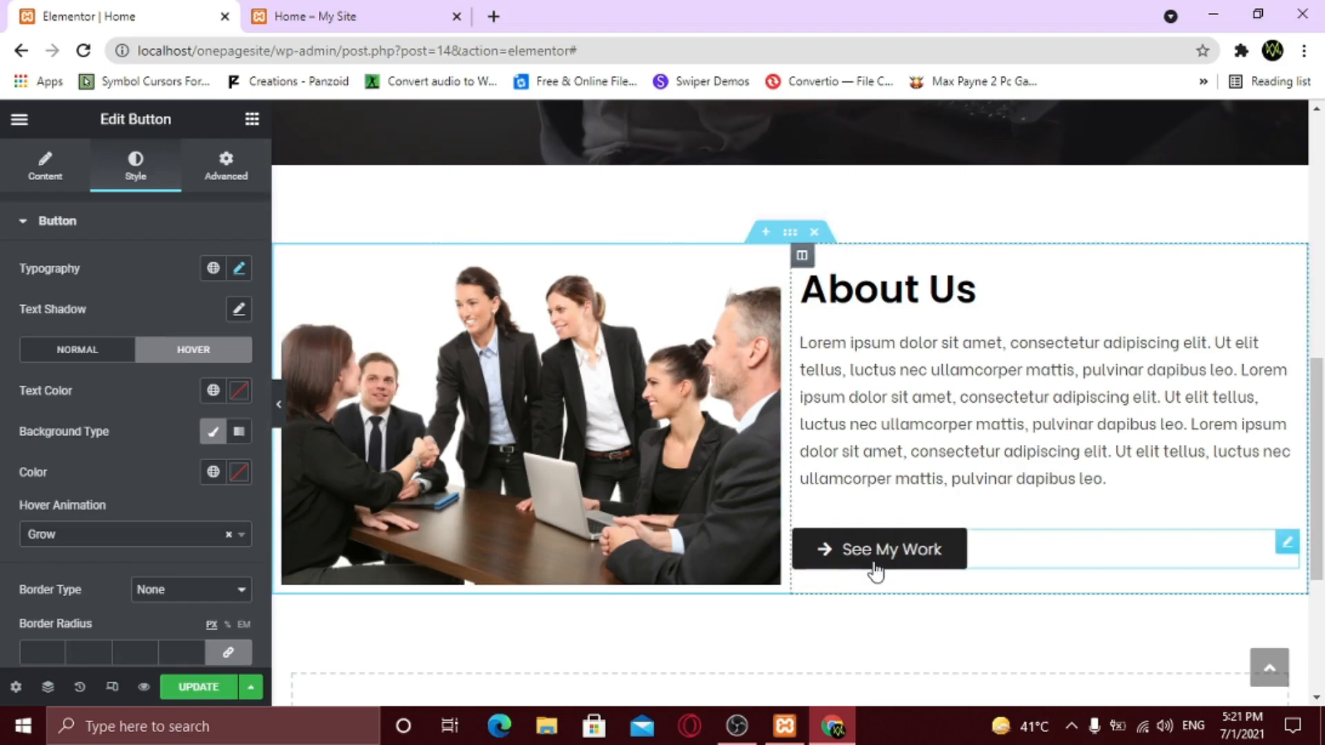
pyautogui.click(281, 407)
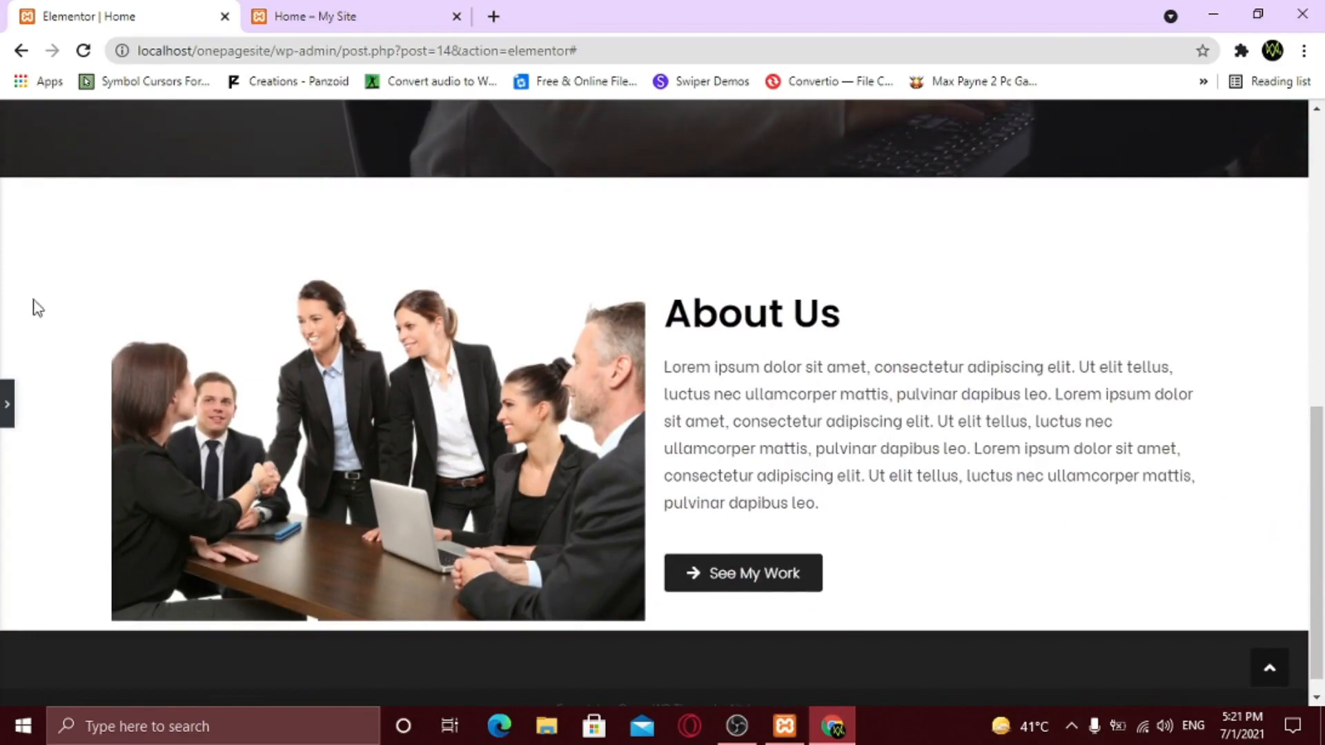
pyautogui.click(7, 403)
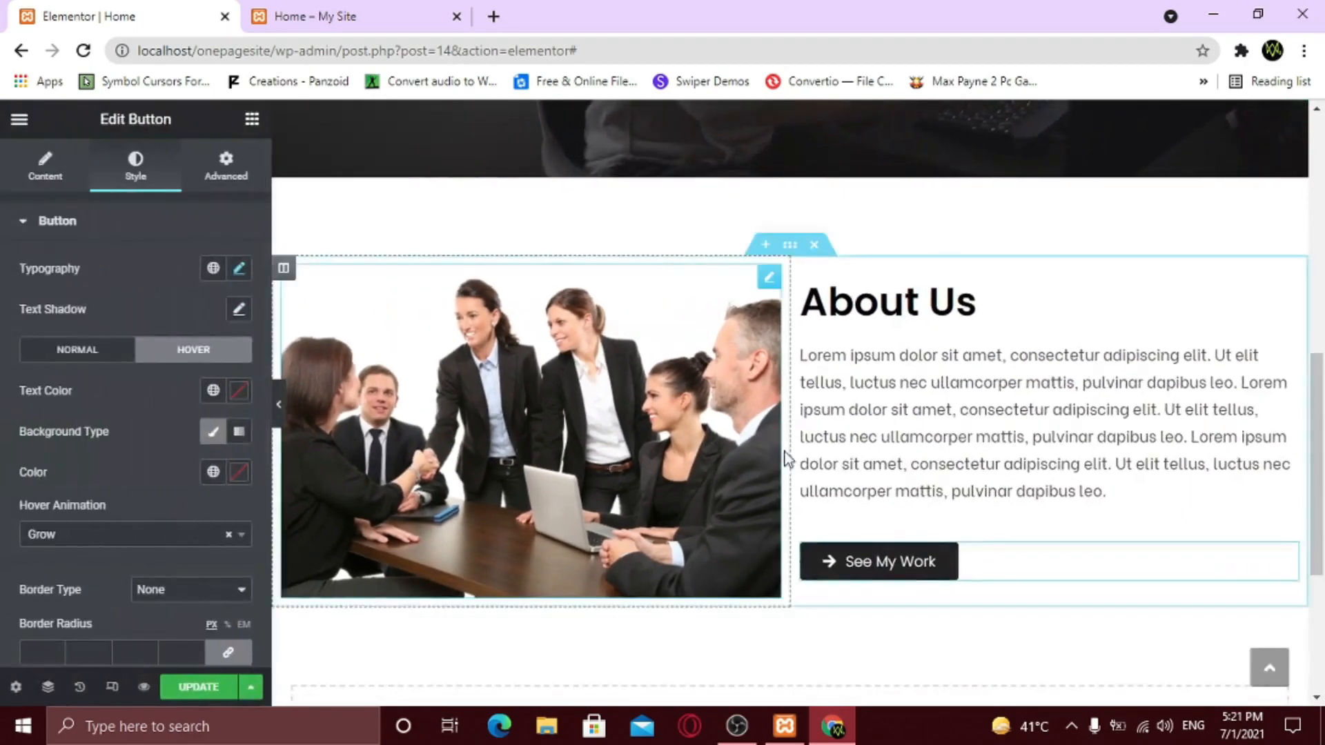
# - Set the About Us column's linked padding to 20 and preview the inset text
pyautogui.click(802, 268)
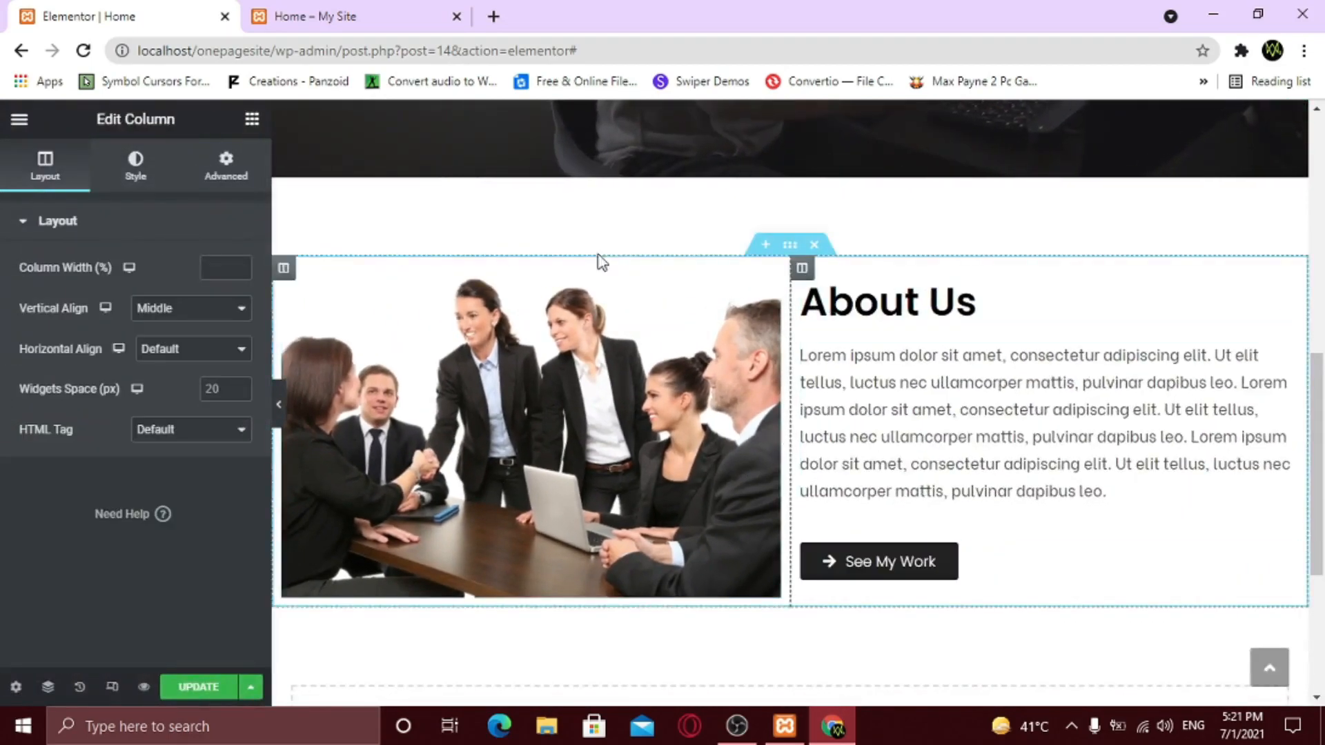
pyautogui.click(226, 166)
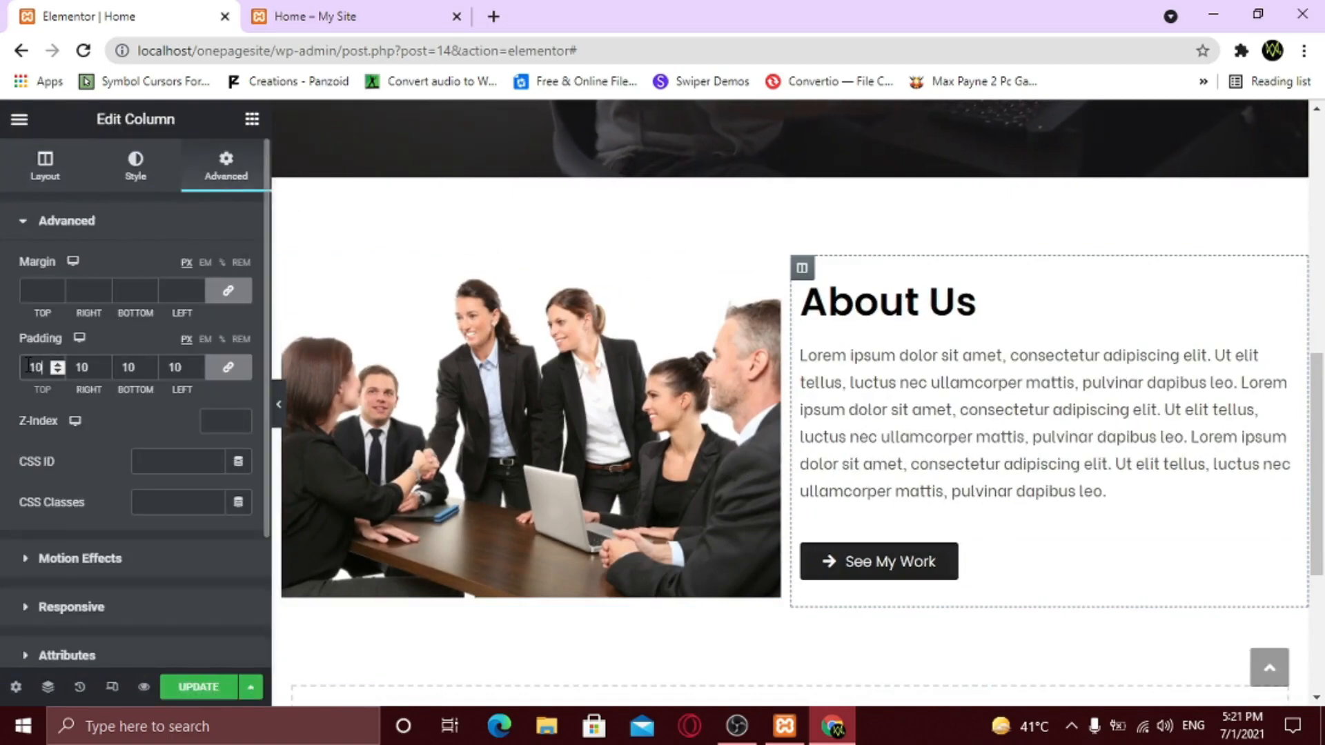
pyautogui.write('20')
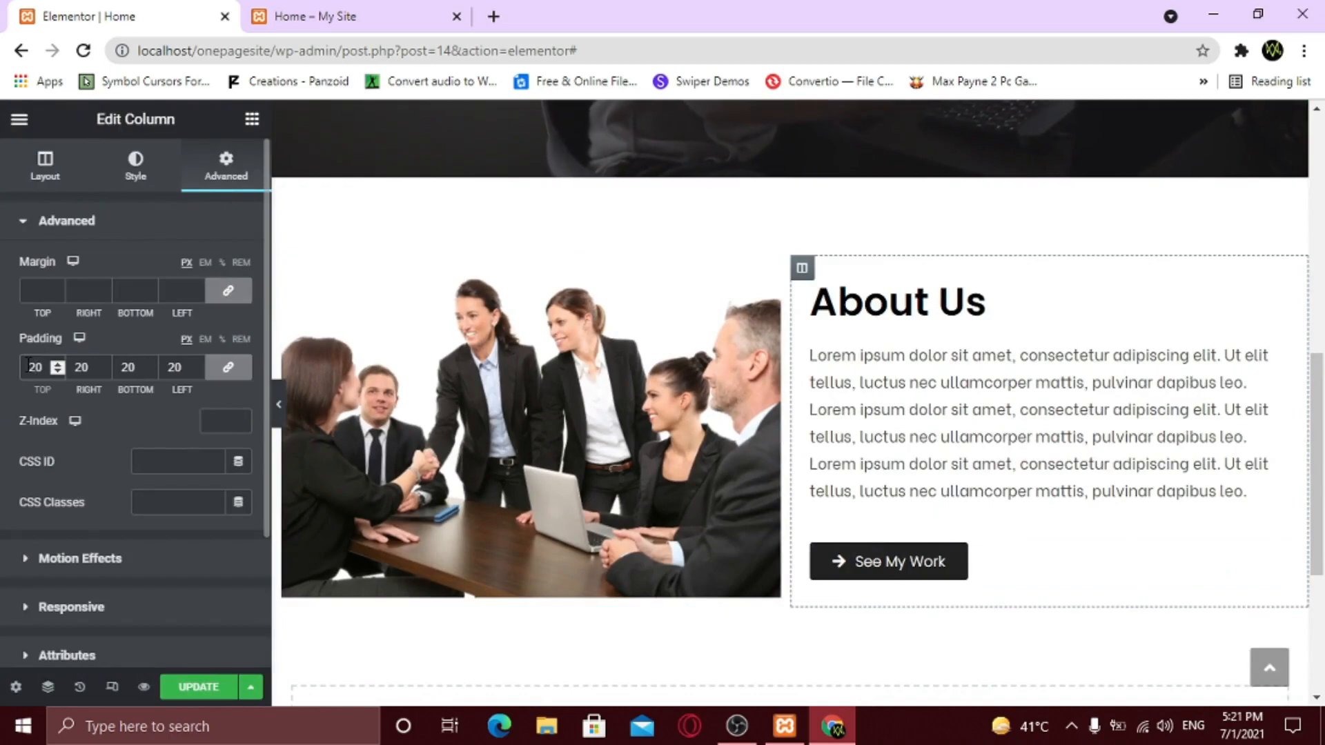
pyautogui.click(278, 404)
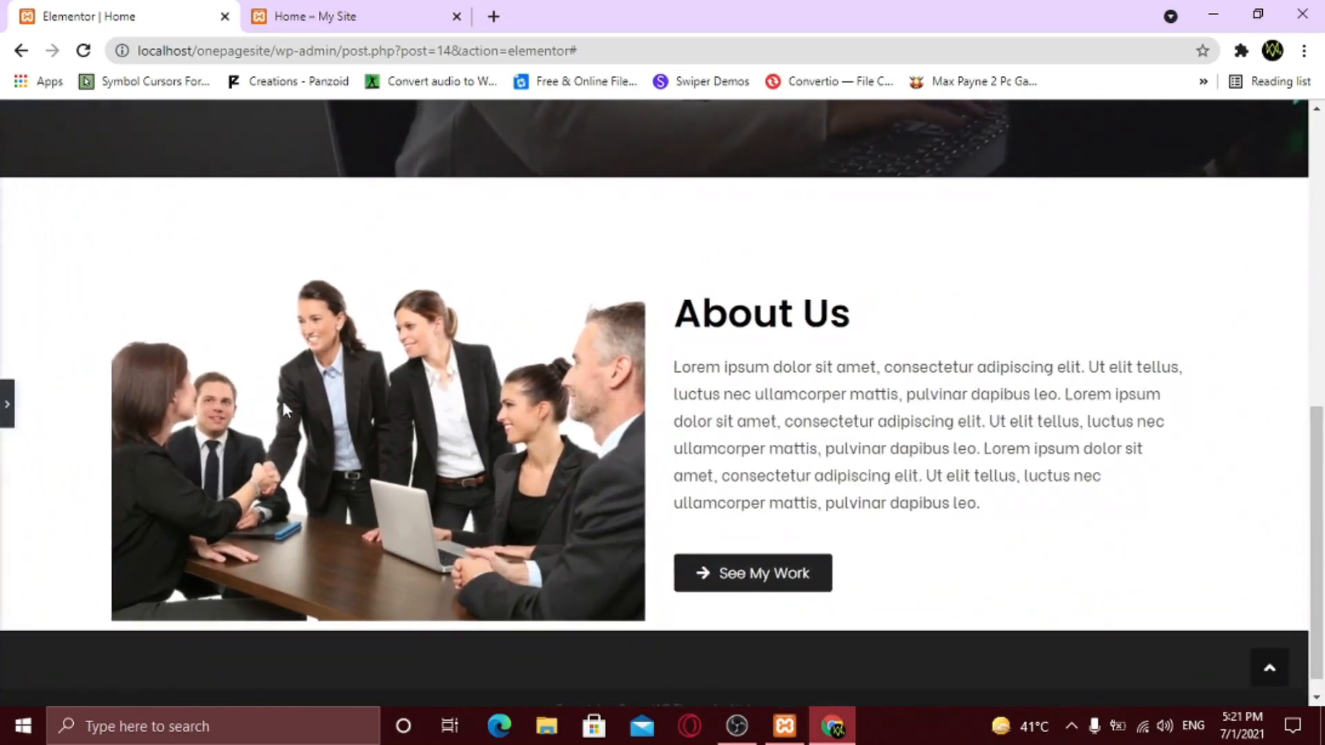
pyautogui.click(6, 407)
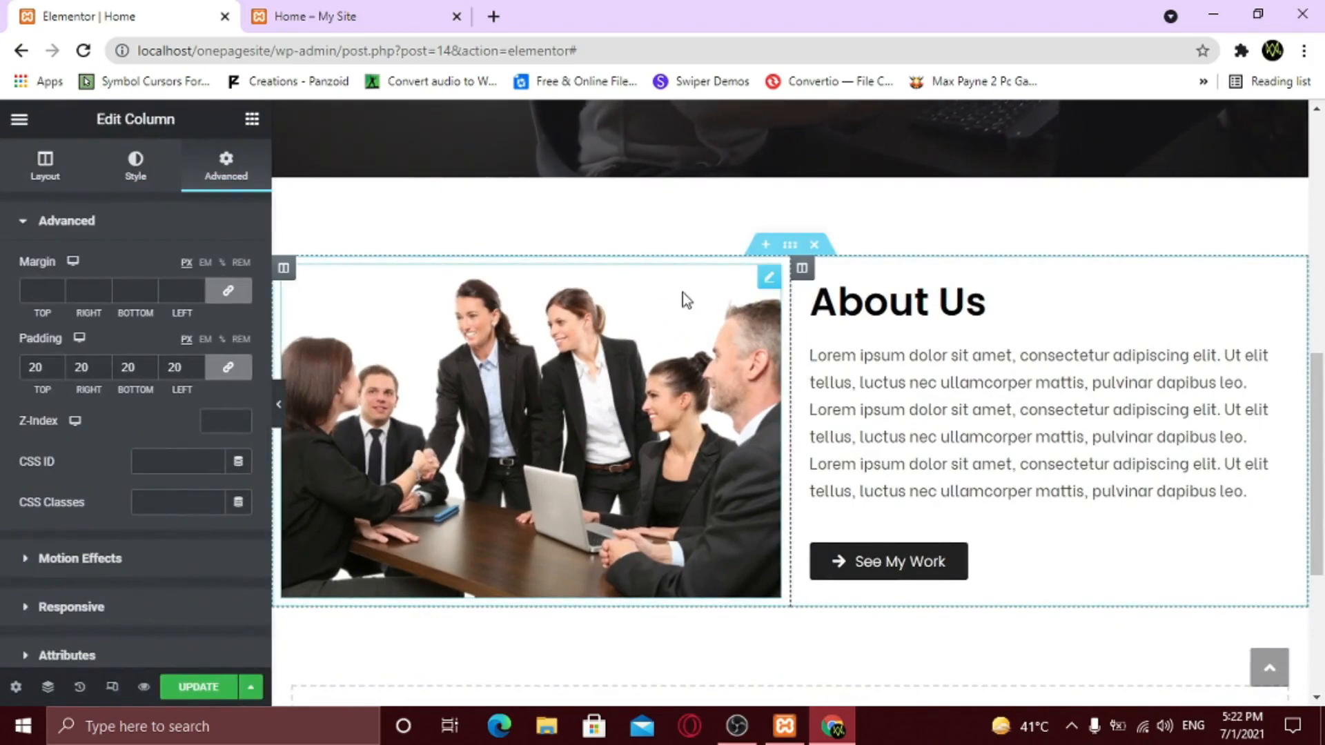
# - Turn on a box shadow for the team photo in its Style settings
pyautogui.click(770, 279)
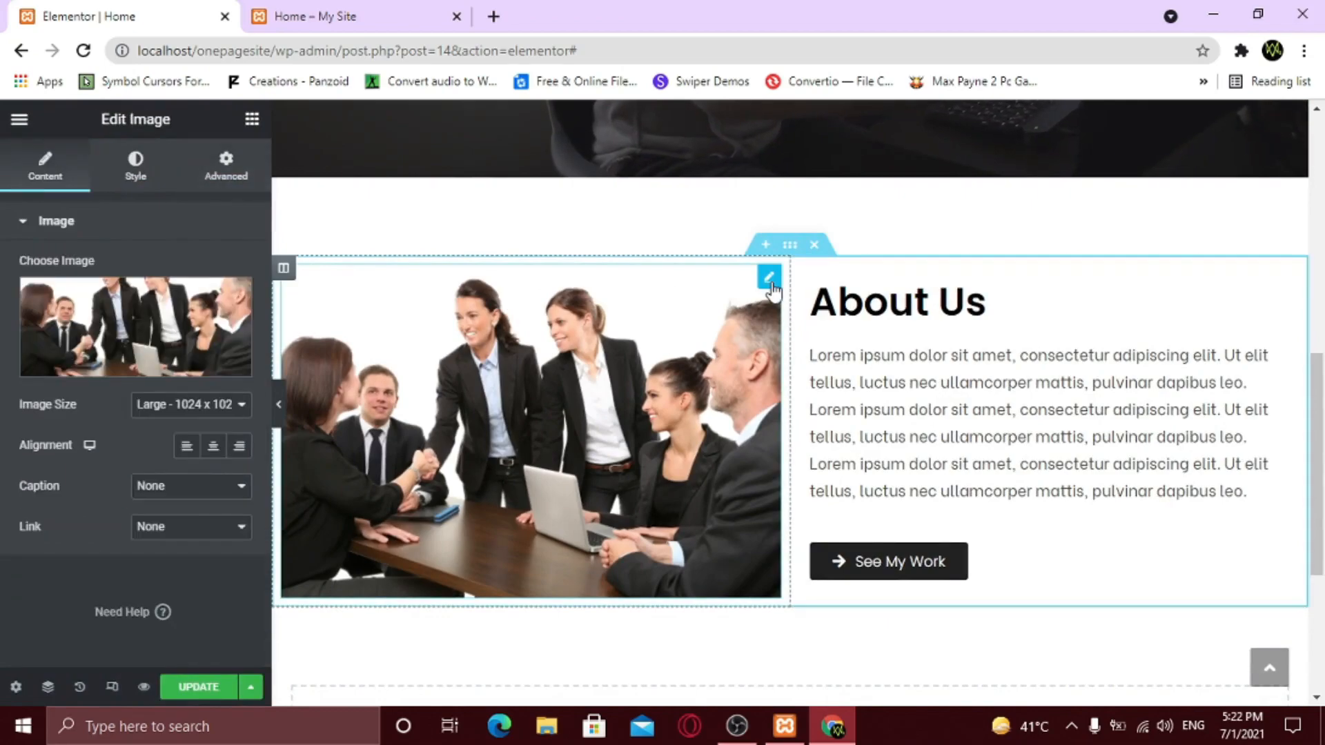
pyautogui.click(136, 169)
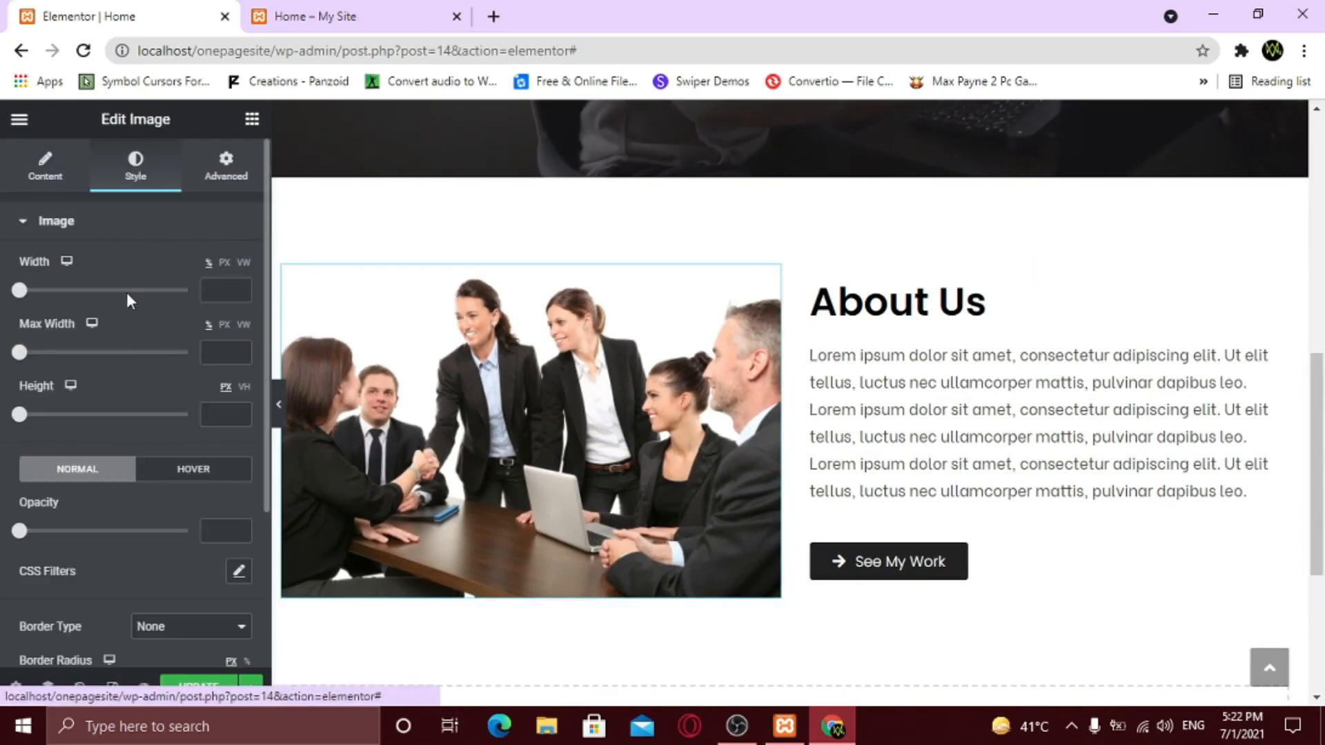
pyautogui.scroll(-3, 136, 404)
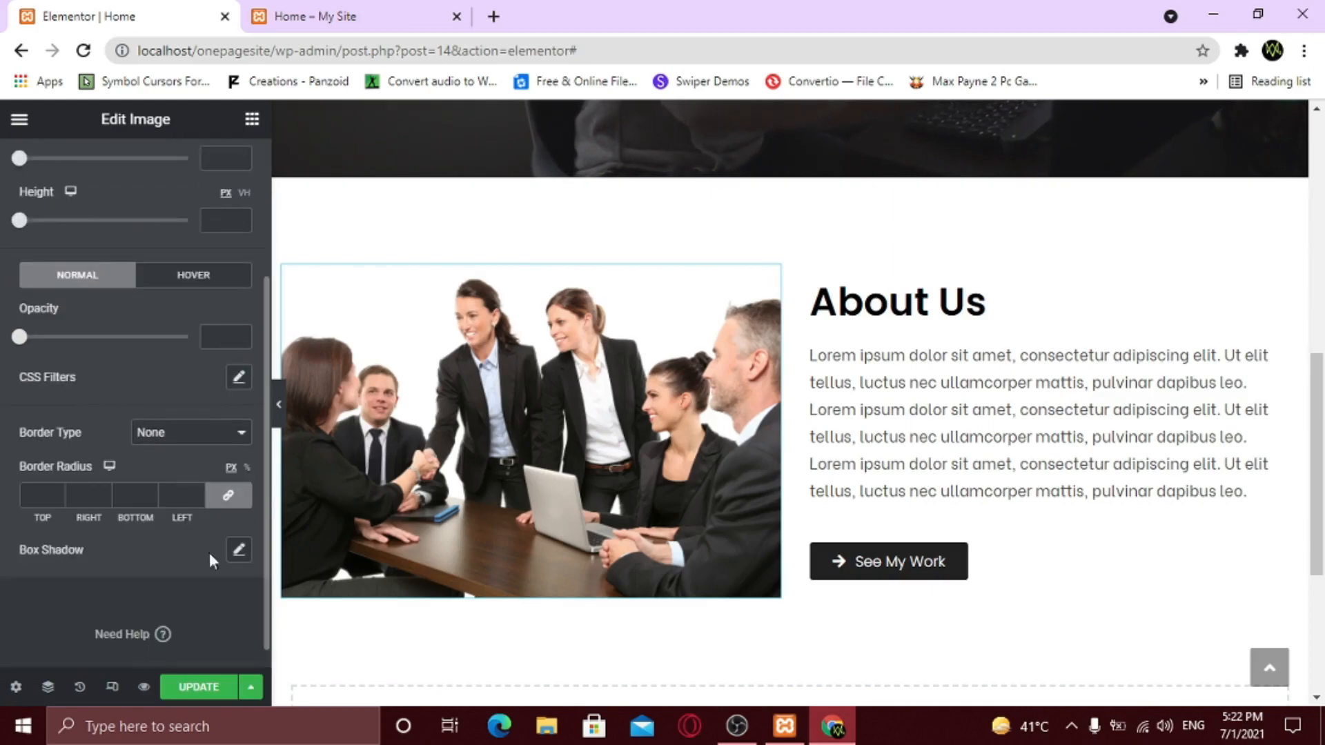
pyautogui.click(238, 551)
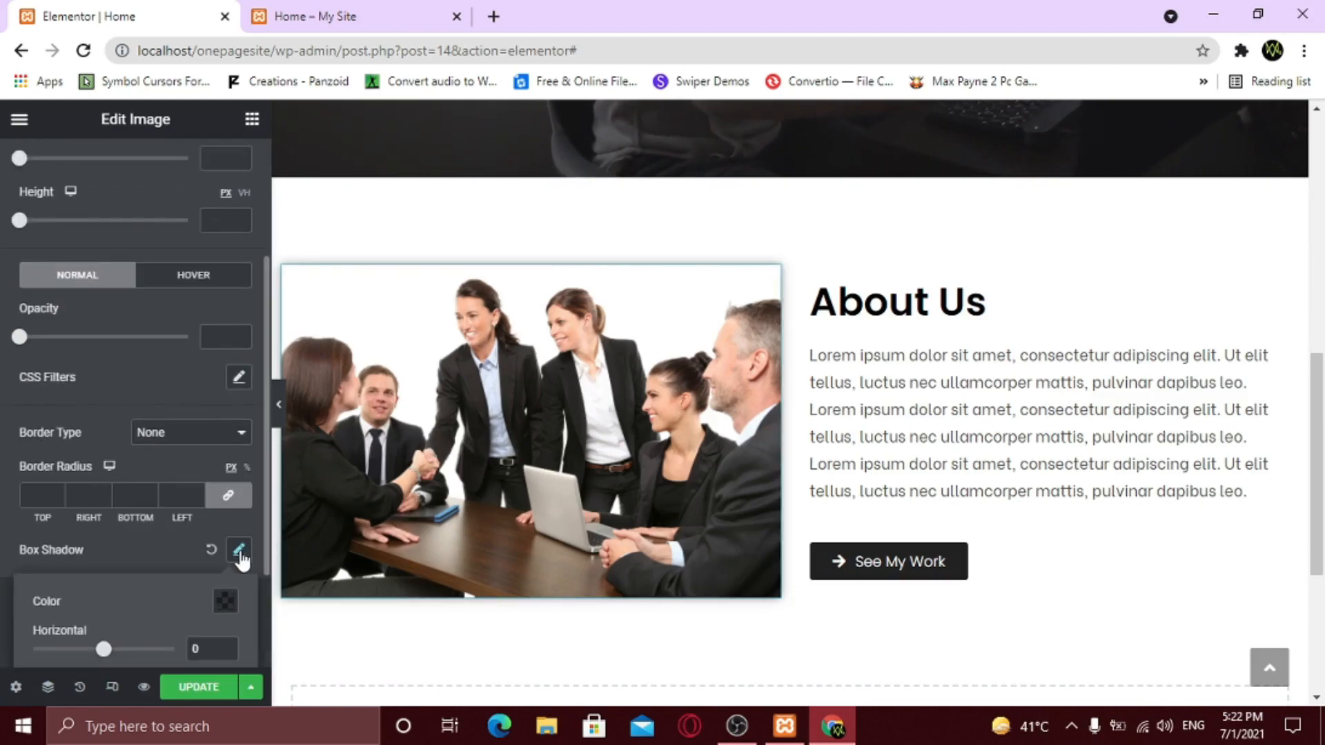
pyautogui.scroll(-2, 240, 560)
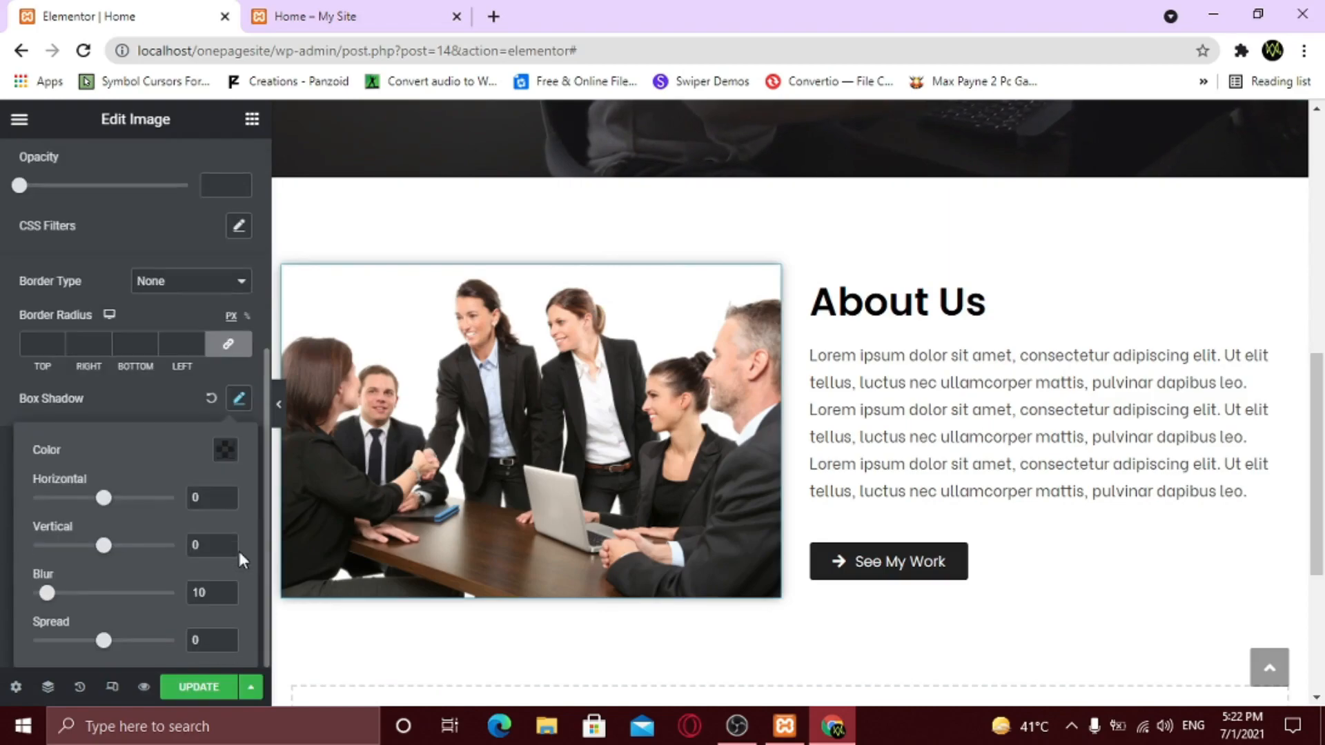
pyautogui.click(280, 408)
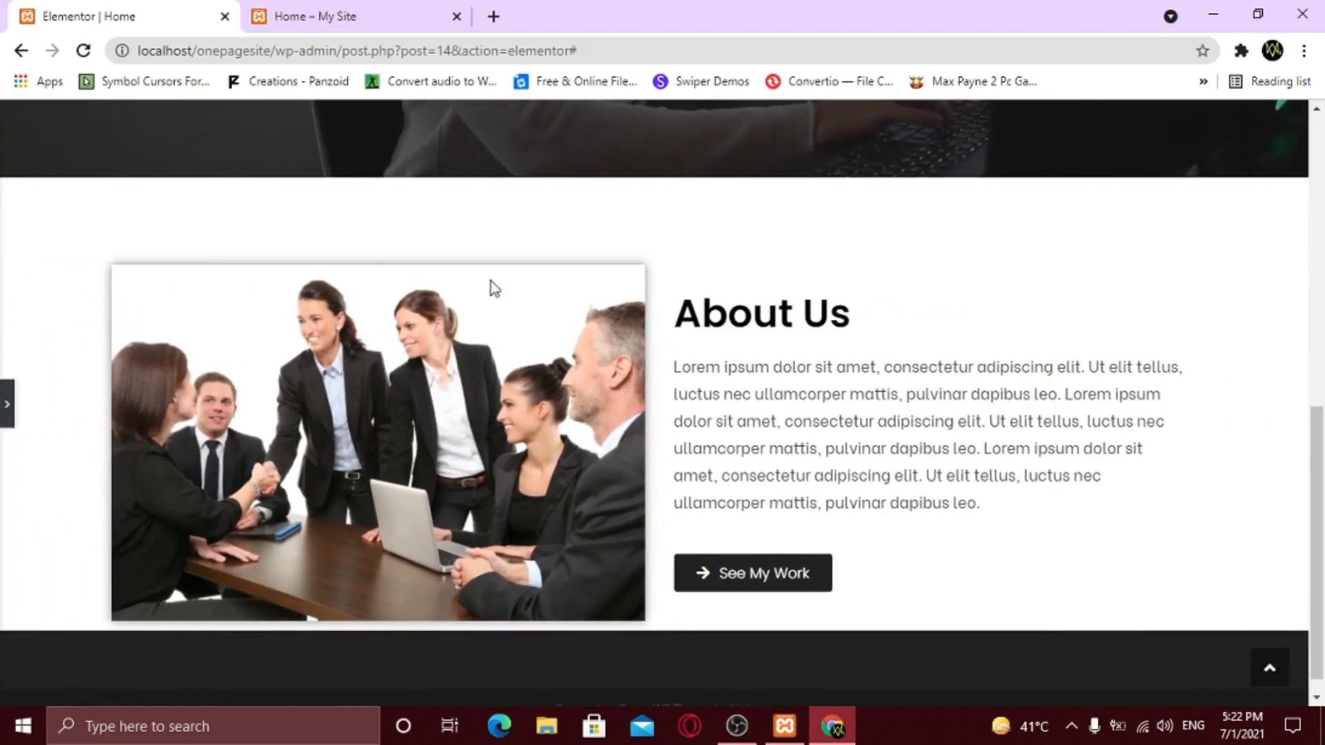
pyautogui.click(6, 414)
# - Reduce the photo's shadow blur from 10 to 6 and preview the result
pyautogui.click(239, 400)
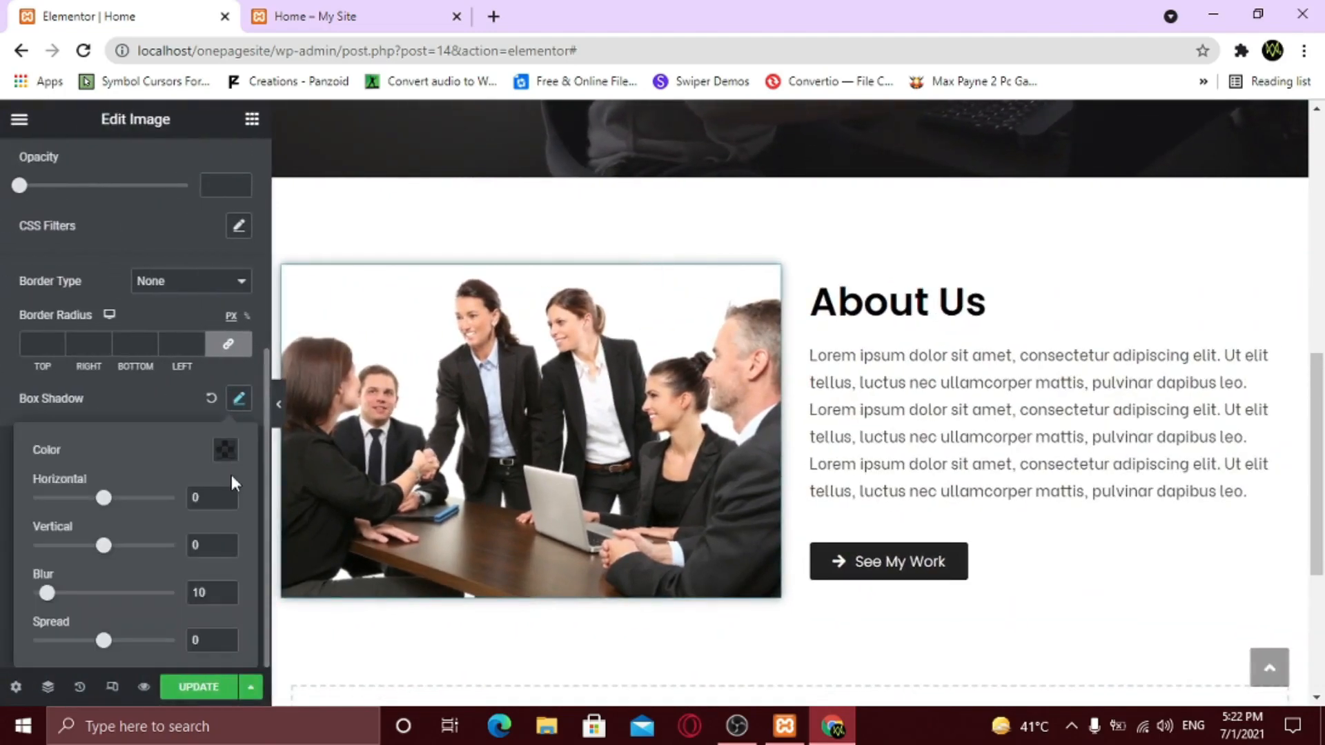
pyautogui.click(226, 597)
pyautogui.click(226, 597)
pyautogui.click(225, 597)
pyautogui.click(226, 597)
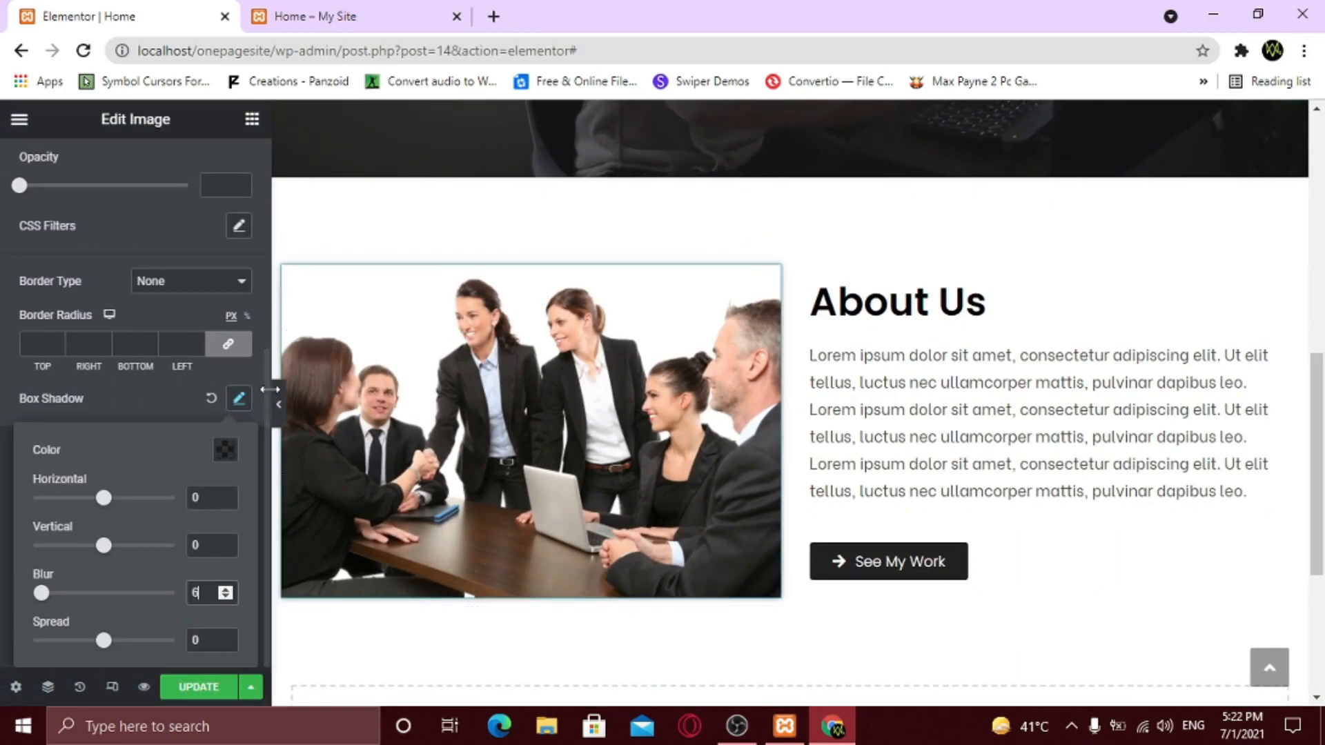
pyautogui.click(279, 411)
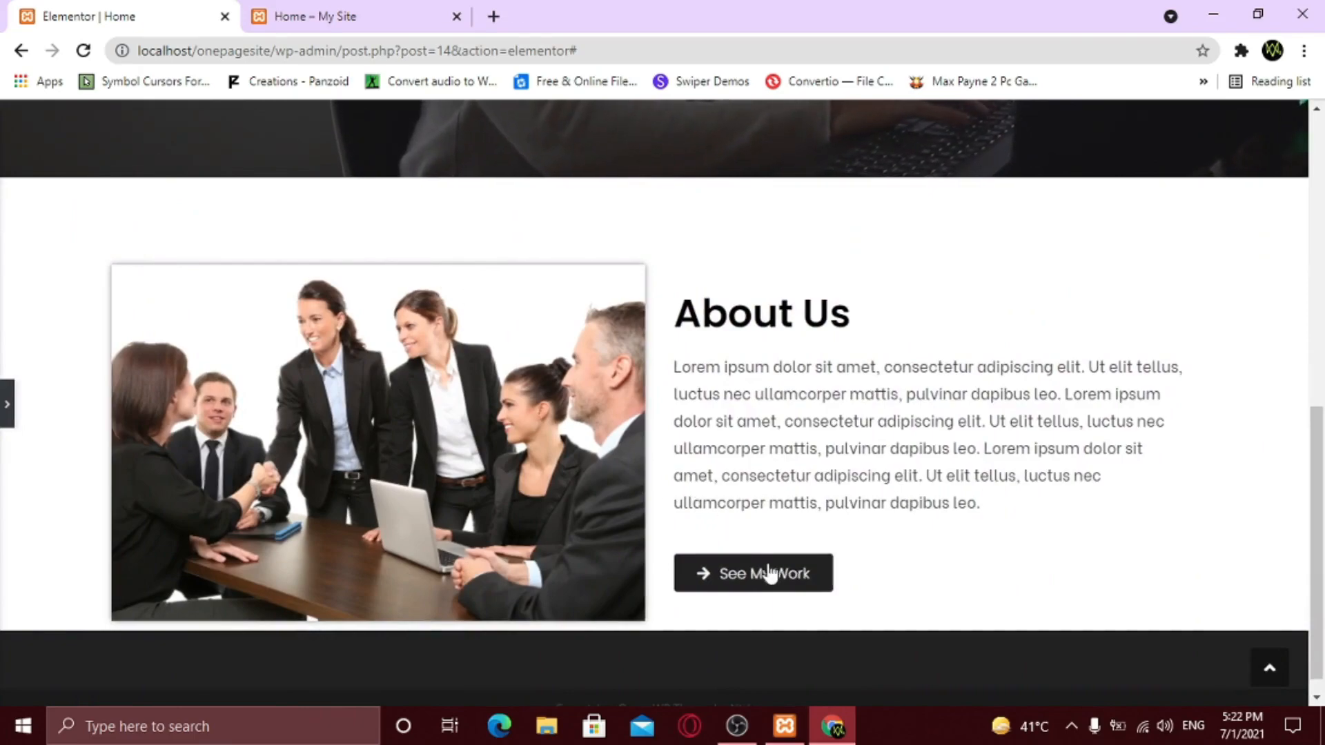
pyautogui.moveTo(701, 314); pyautogui.dragTo(1008, 509)
pyautogui.click(769, 316)
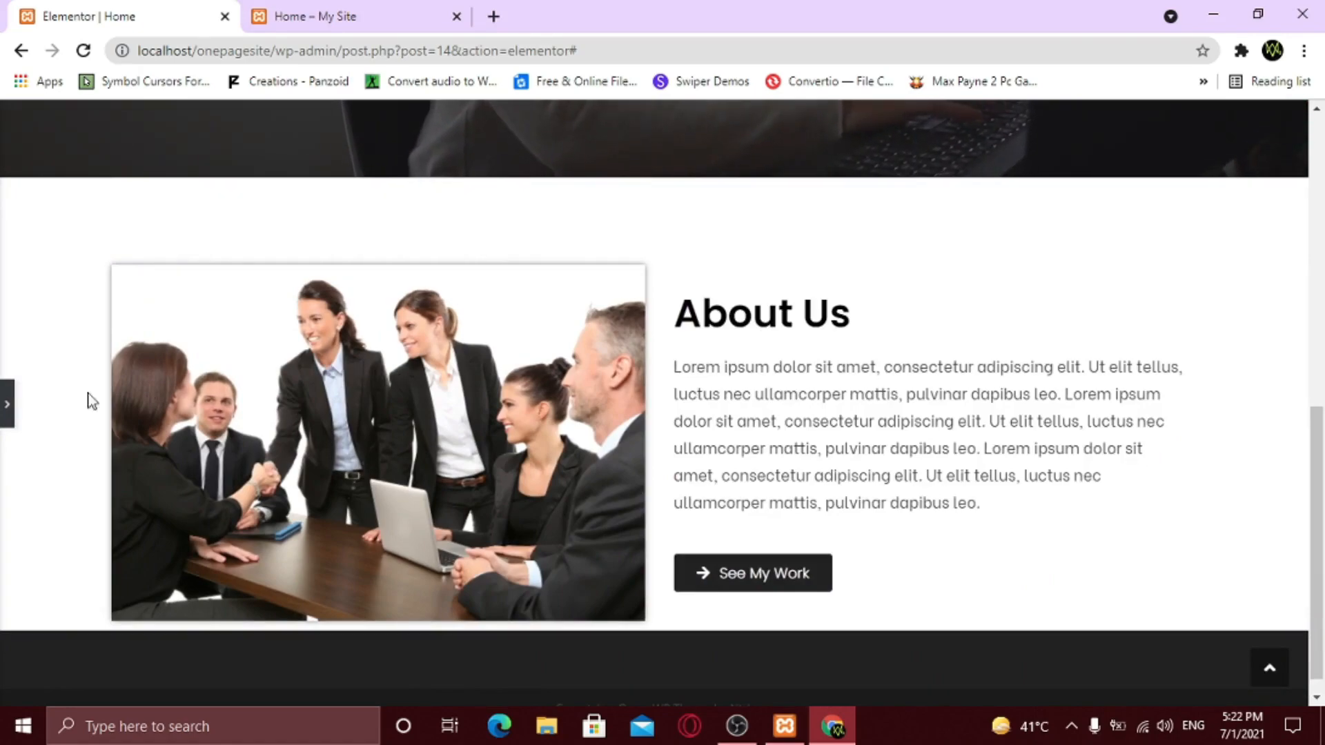
pyautogui.click(7, 403)
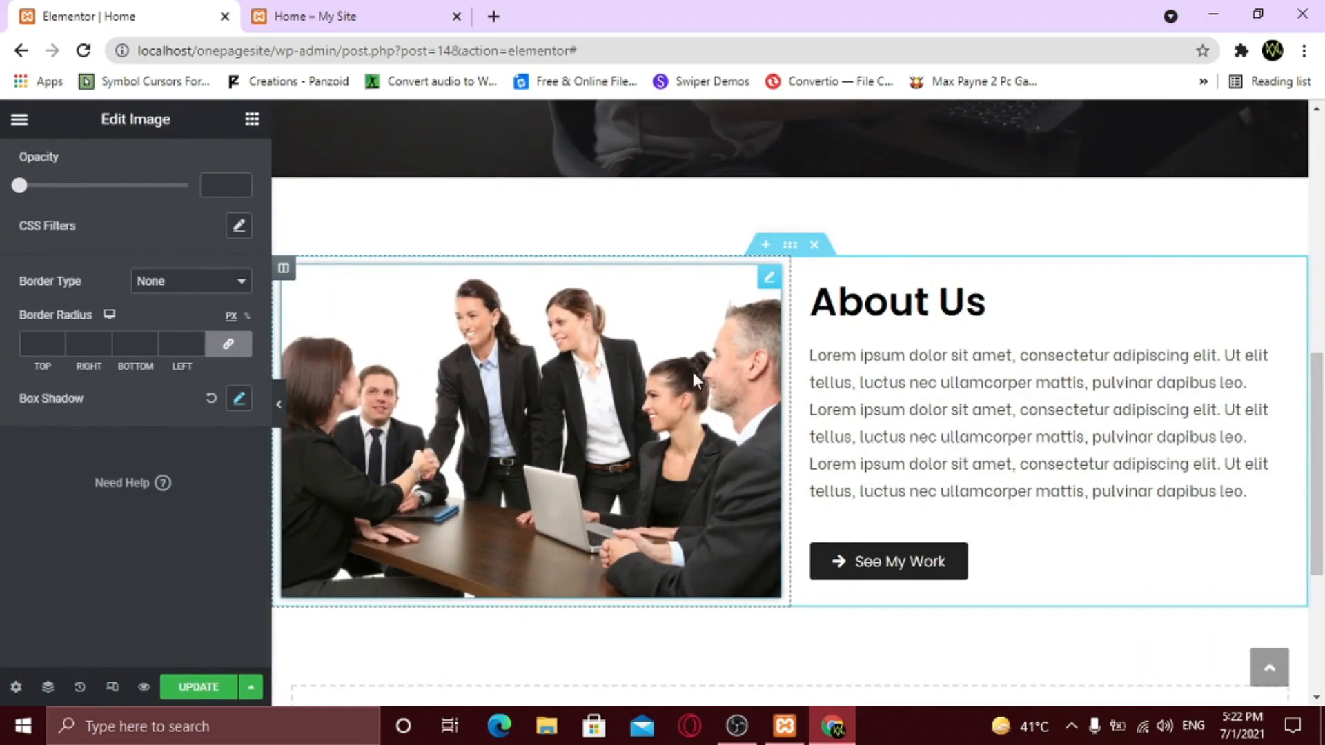
# - Select the About Us section and enter 'about' as its CSS ID in Advanced settings
pyautogui.click(790, 247)
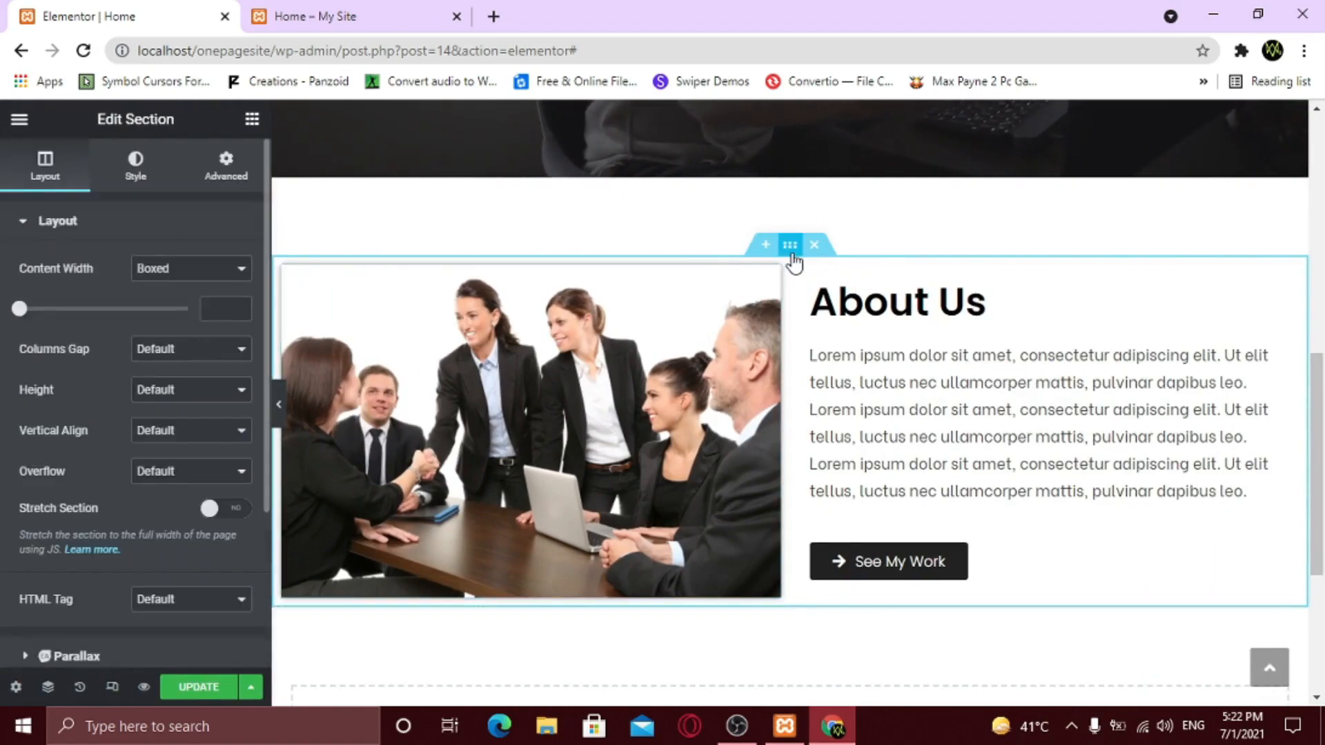
pyautogui.click(242, 185)
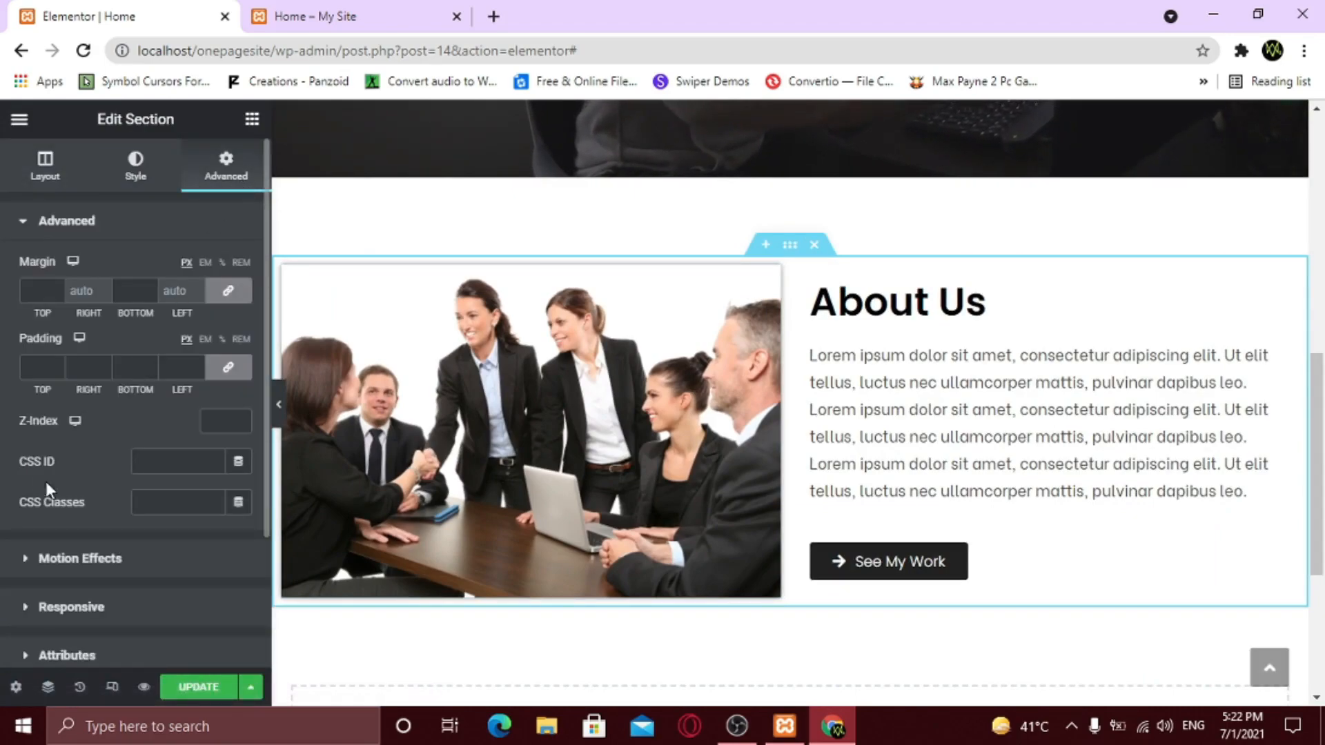
pyautogui.click(162, 463)
pyautogui.write('about')
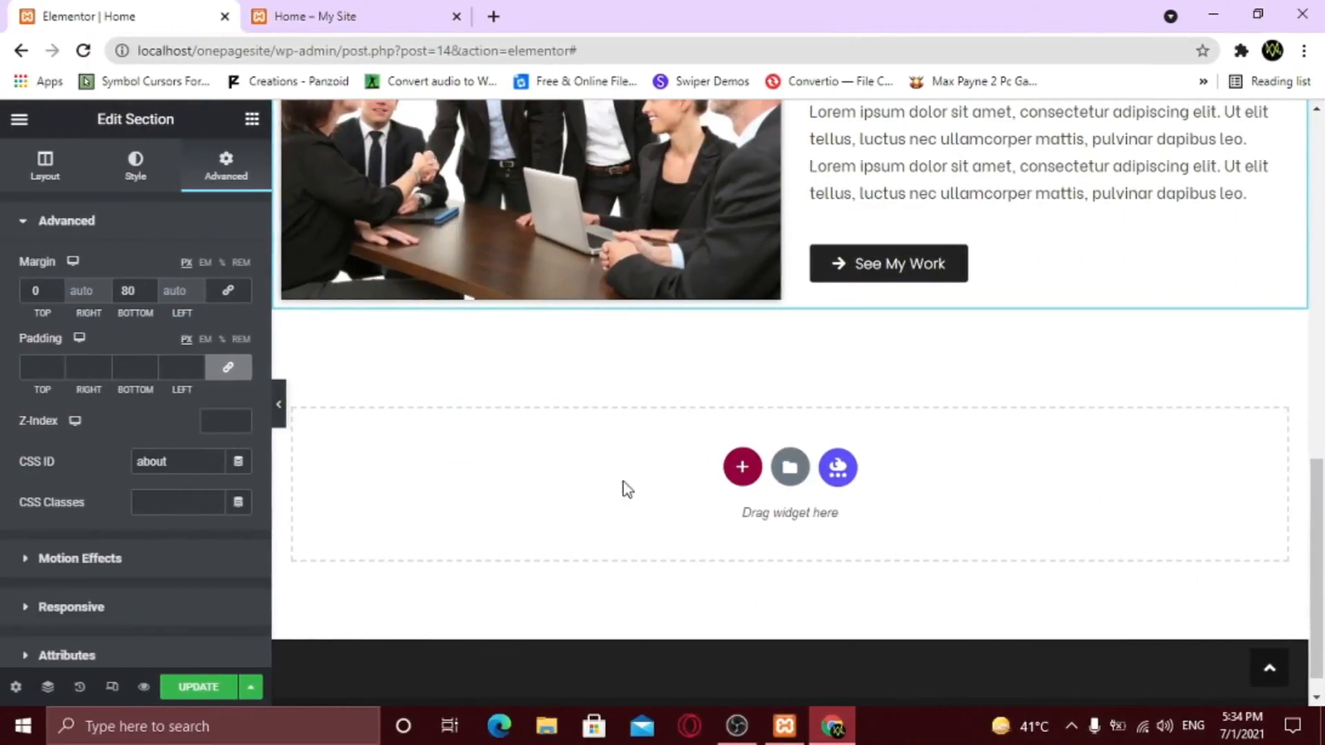
# - Add a one-column section below About Us with a centred heading reading 'Our Services'
pyautogui.click(745, 475)
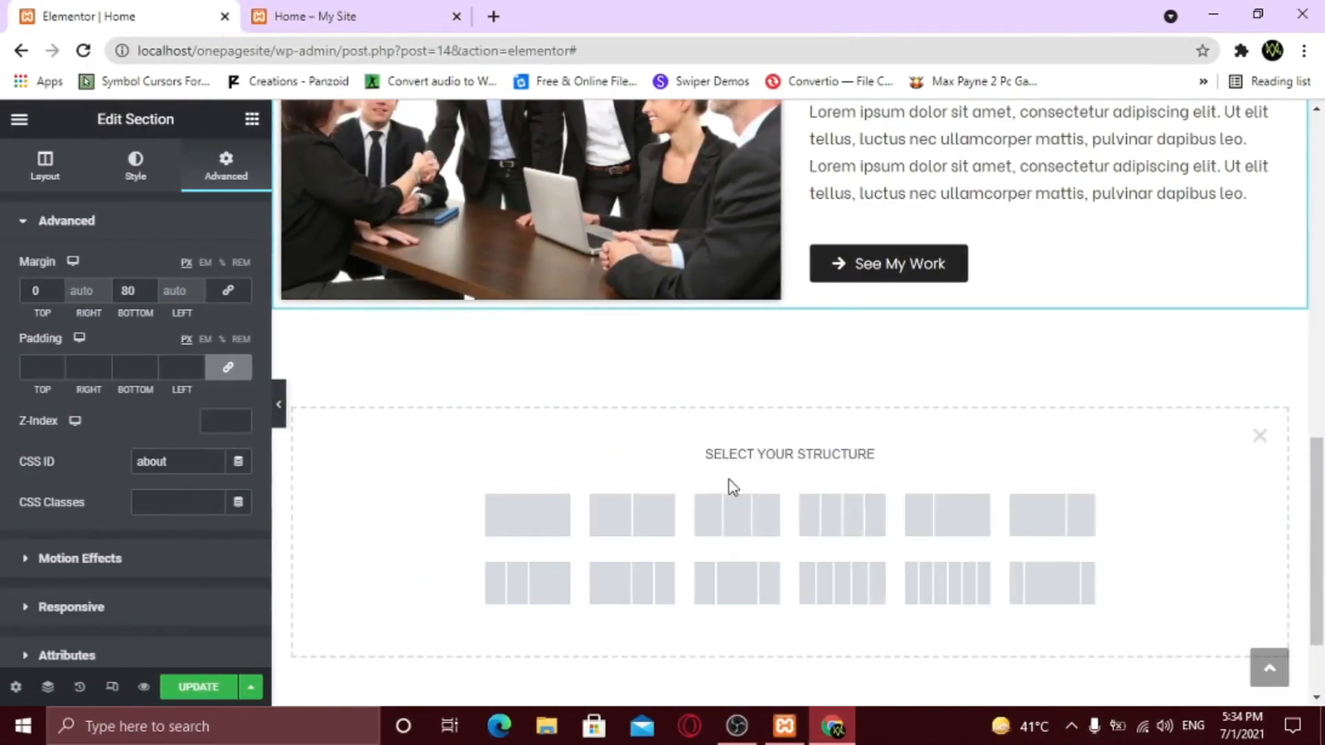
pyautogui.click(527, 523)
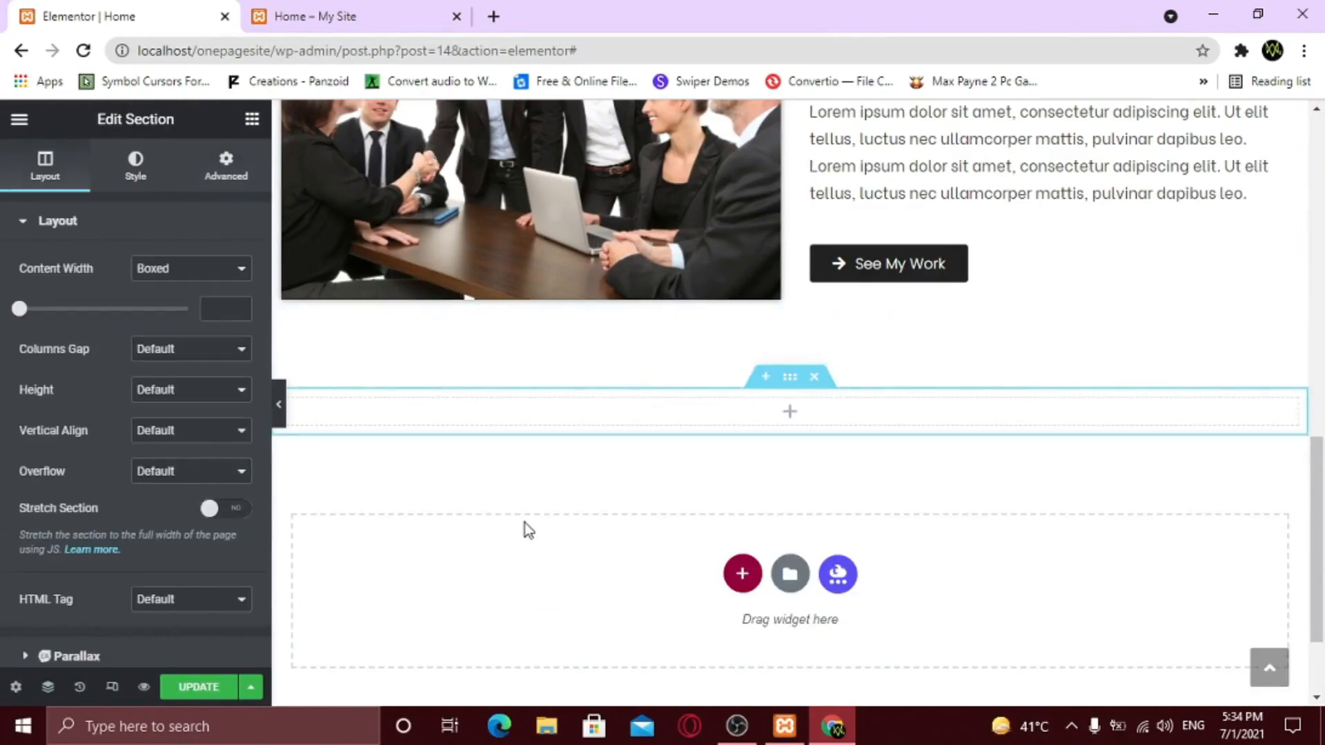
pyautogui.click(251, 120)
pyautogui.moveTo(186, 289); pyautogui.dragTo(686, 394)
pyautogui.click(186, 541)
pyautogui.moveTo(173, 289); pyautogui.dragTo(24, 288)
pyautogui.write('My Servi')
pyautogui.write('ces')
pyautogui.write('Our')
# - Style the Our Services heading black in Poppins at size 30
pyautogui.click(133, 169)
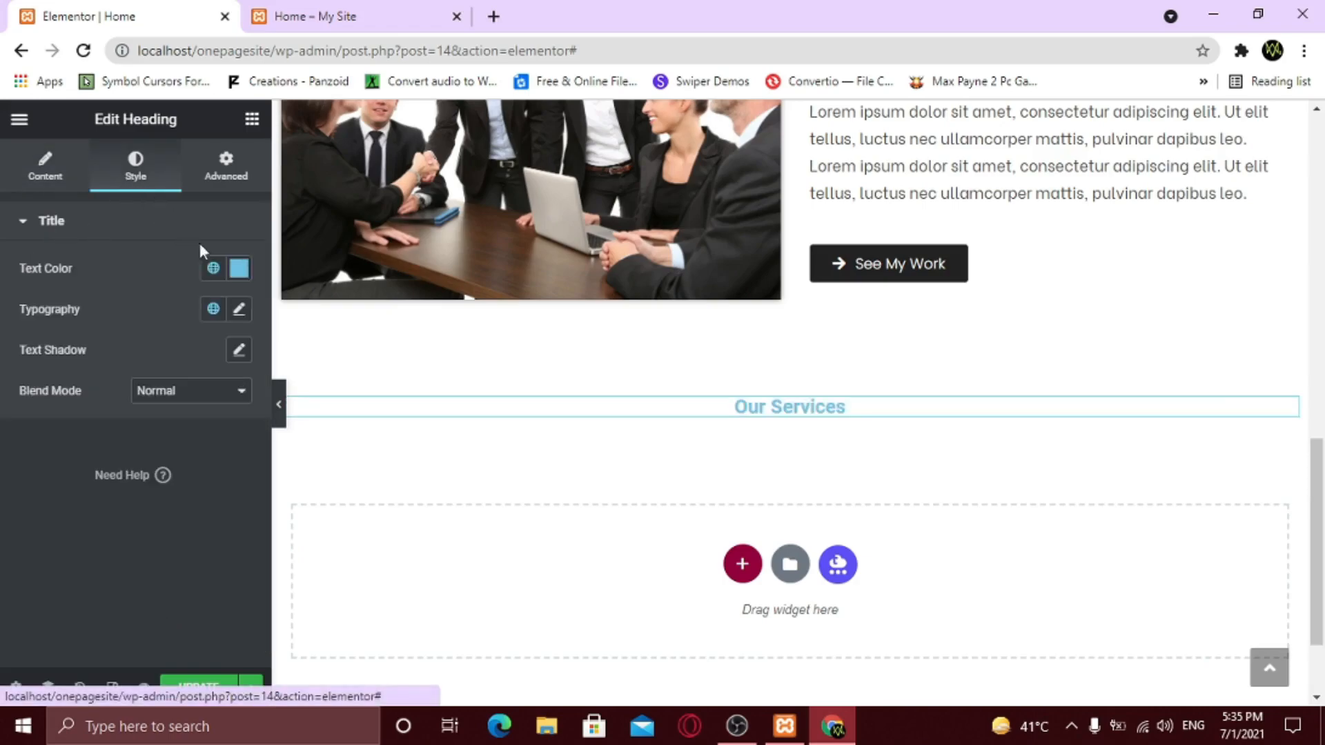
pyautogui.click(239, 269)
pyautogui.click(154, 462)
pyautogui.click(48, 504)
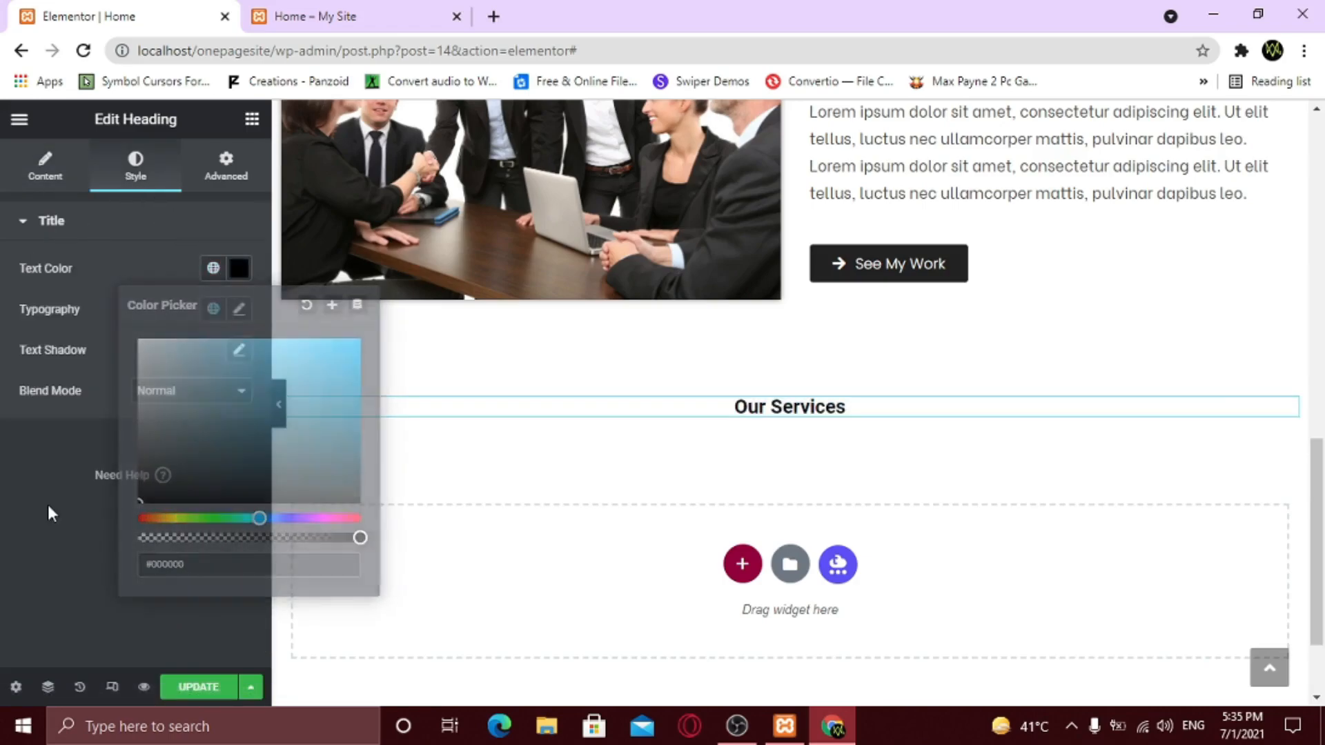
pyautogui.click(236, 307)
pyautogui.click(205, 408)
pyautogui.write('pop')
pyautogui.press('Return')
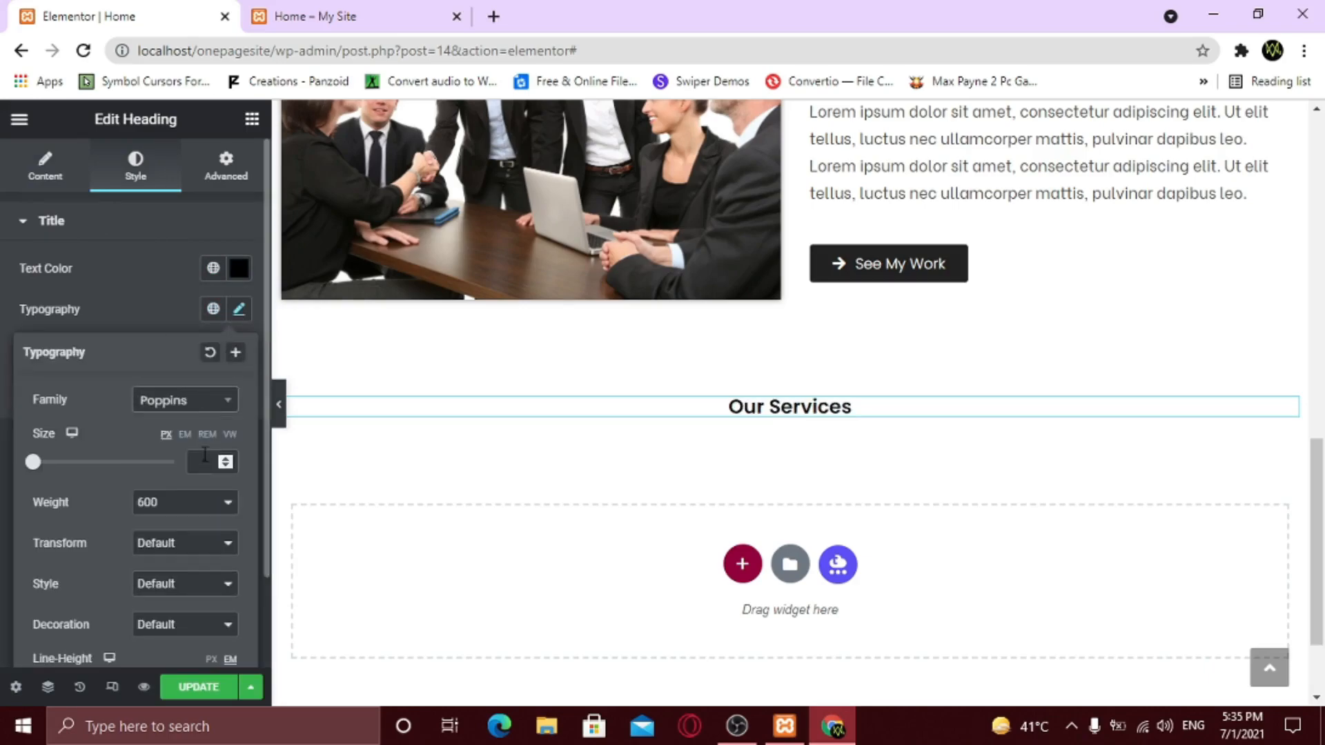
pyautogui.write('30')
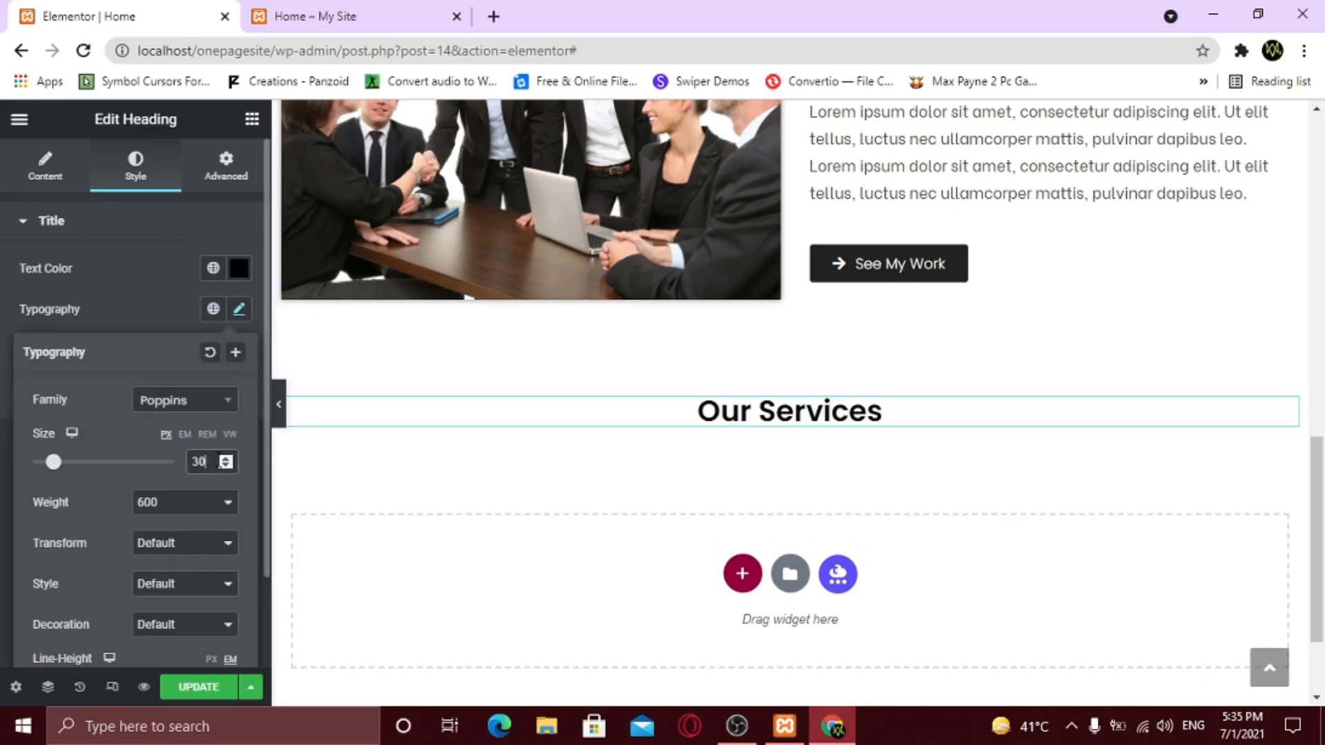
pyautogui.click(126, 325)
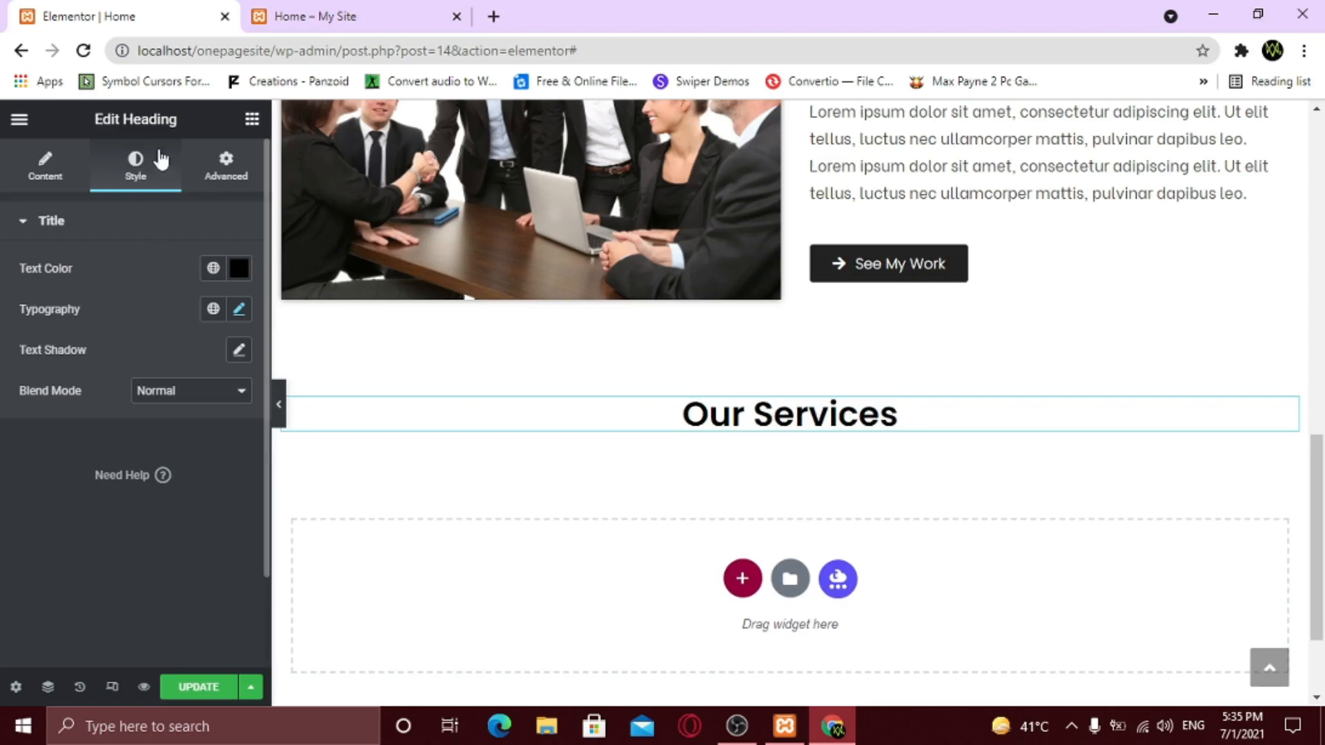
# - Search the widget list for the Divider widget
pyautogui.click(251, 121)
pyautogui.click(76, 196)
pyautogui.write('divid')
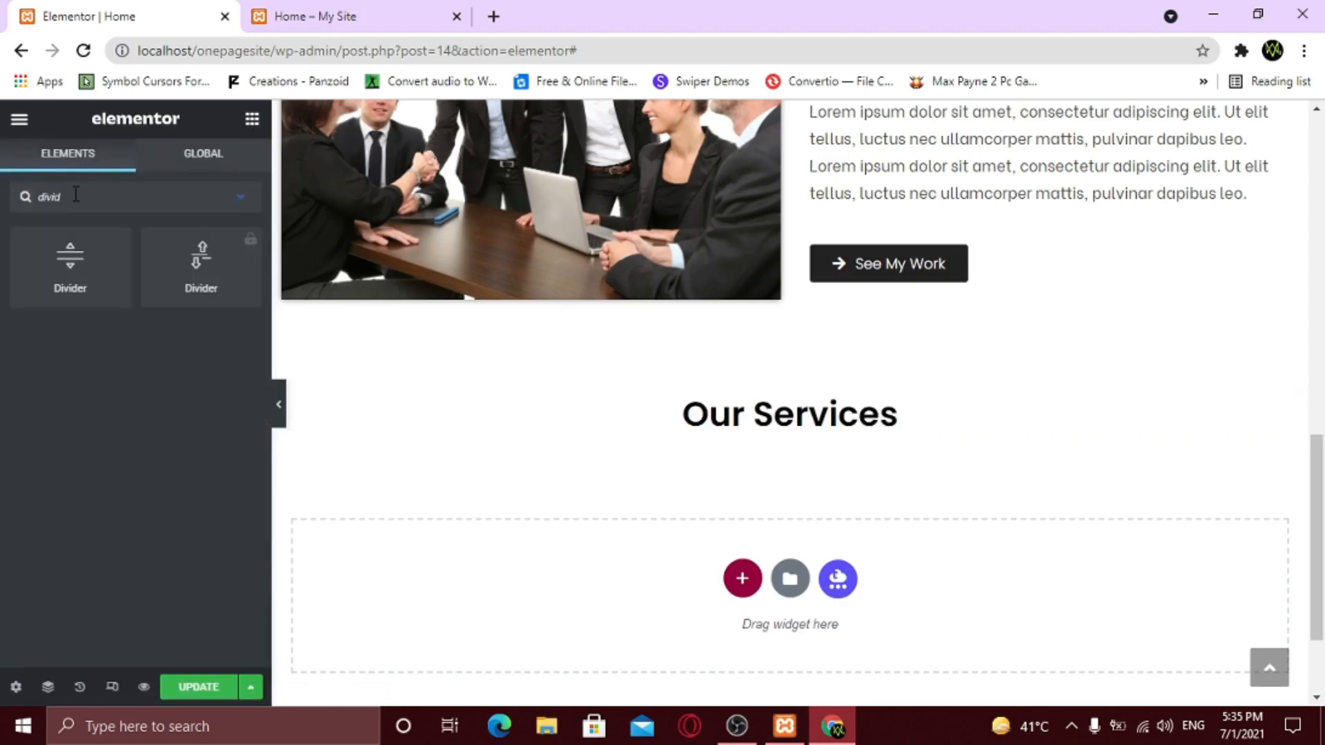
# - Place a divider under Our Services, centred, with width 12
pyautogui.moveTo(106, 276); pyautogui.dragTo(825, 436)
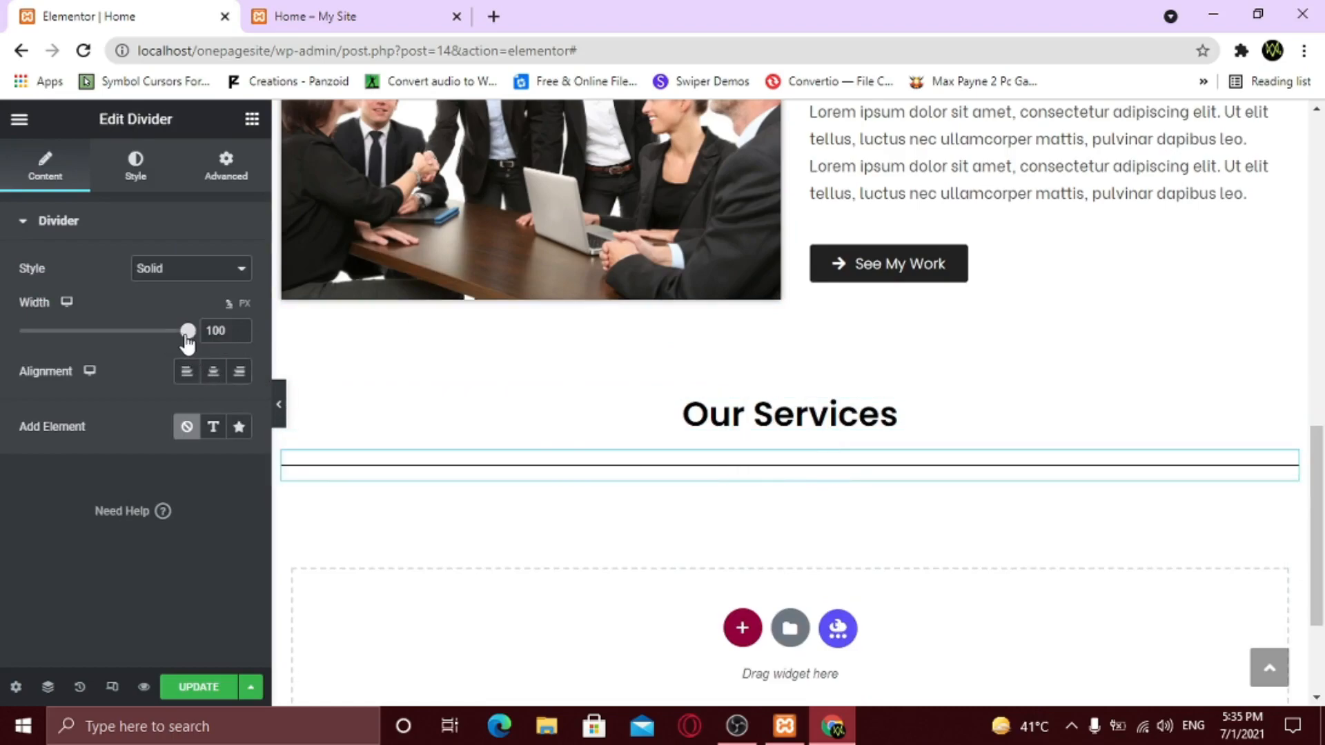
pyautogui.moveTo(187, 340); pyautogui.dragTo(86, 342)
pyautogui.click(238, 336)
pyautogui.click(238, 335)
pyautogui.click(238, 336)
pyautogui.click(239, 336)
pyautogui.click(236, 335)
pyautogui.click(239, 328)
pyautogui.click(238, 329)
pyautogui.click(238, 329)
pyautogui.click(214, 373)
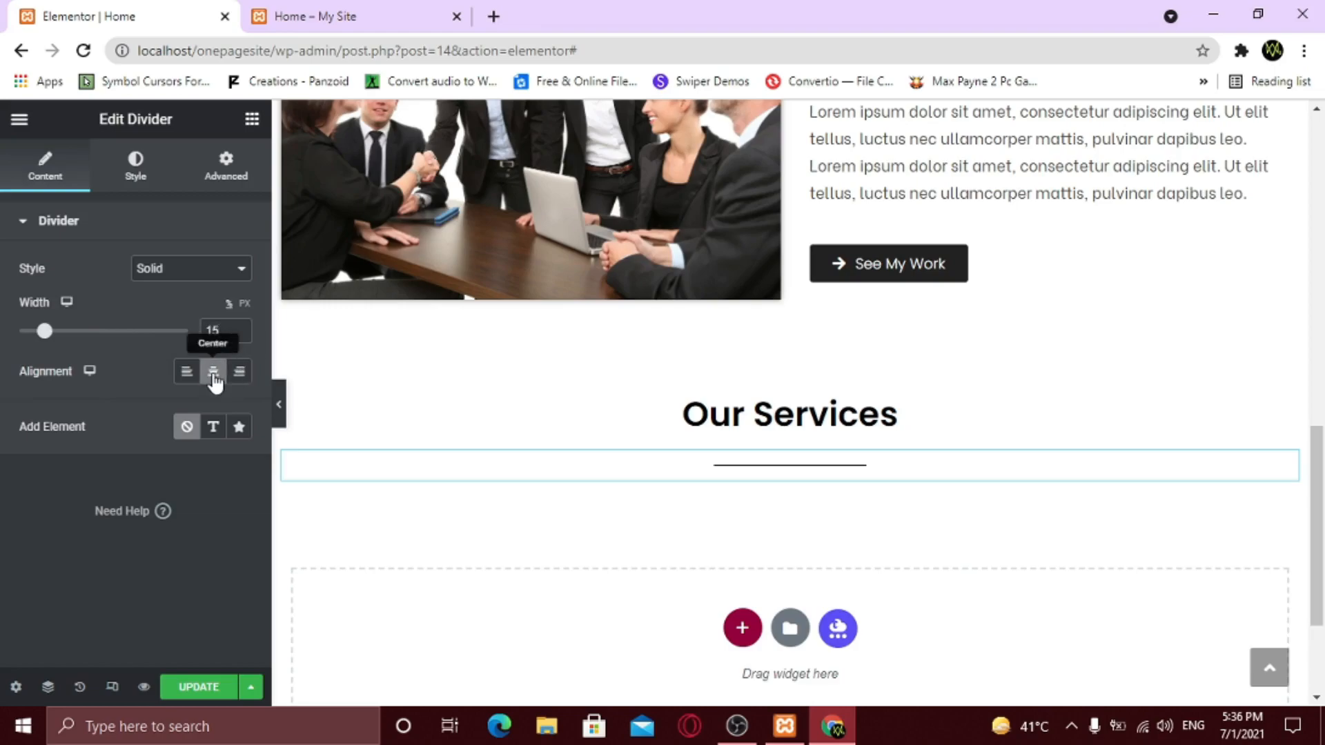
pyautogui.doubleClick(219, 331)
pyautogui.write('12')
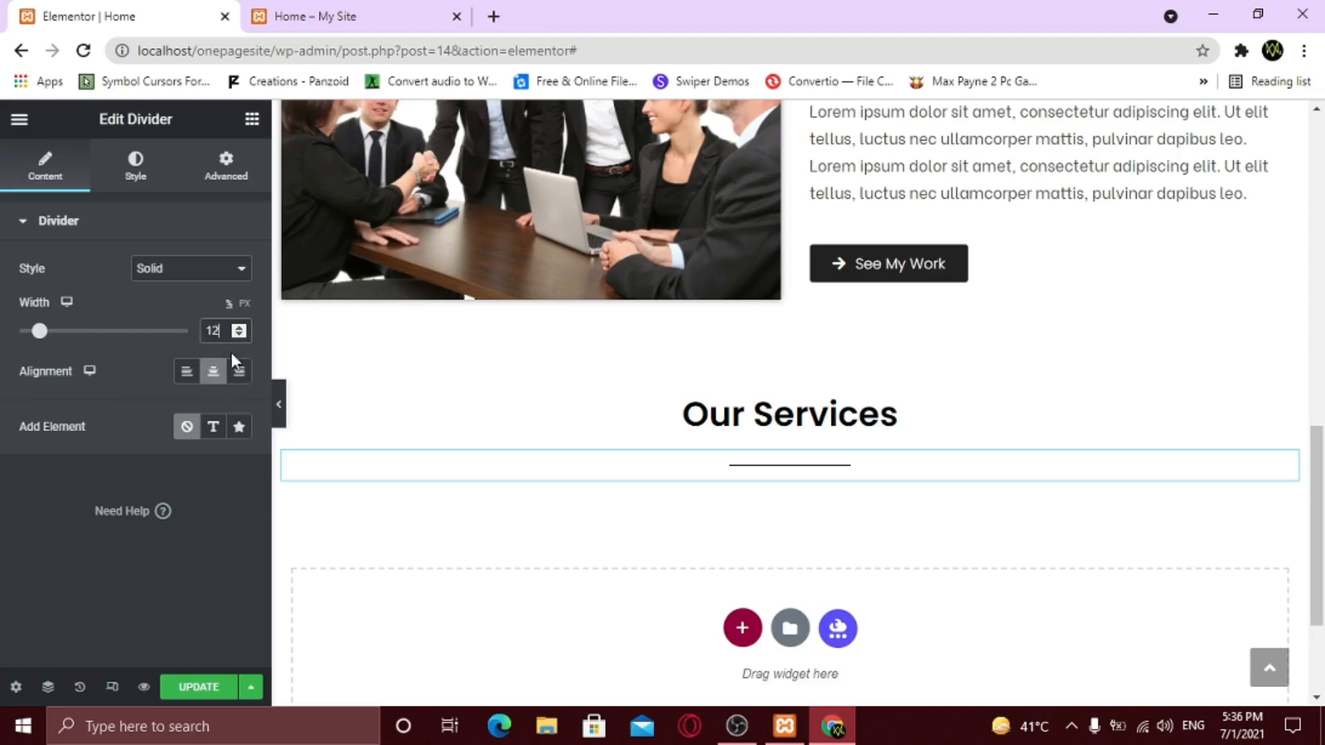
# - Add a star element to the divider, set its gap to 0, and hide the panel
pyautogui.click(238, 427)
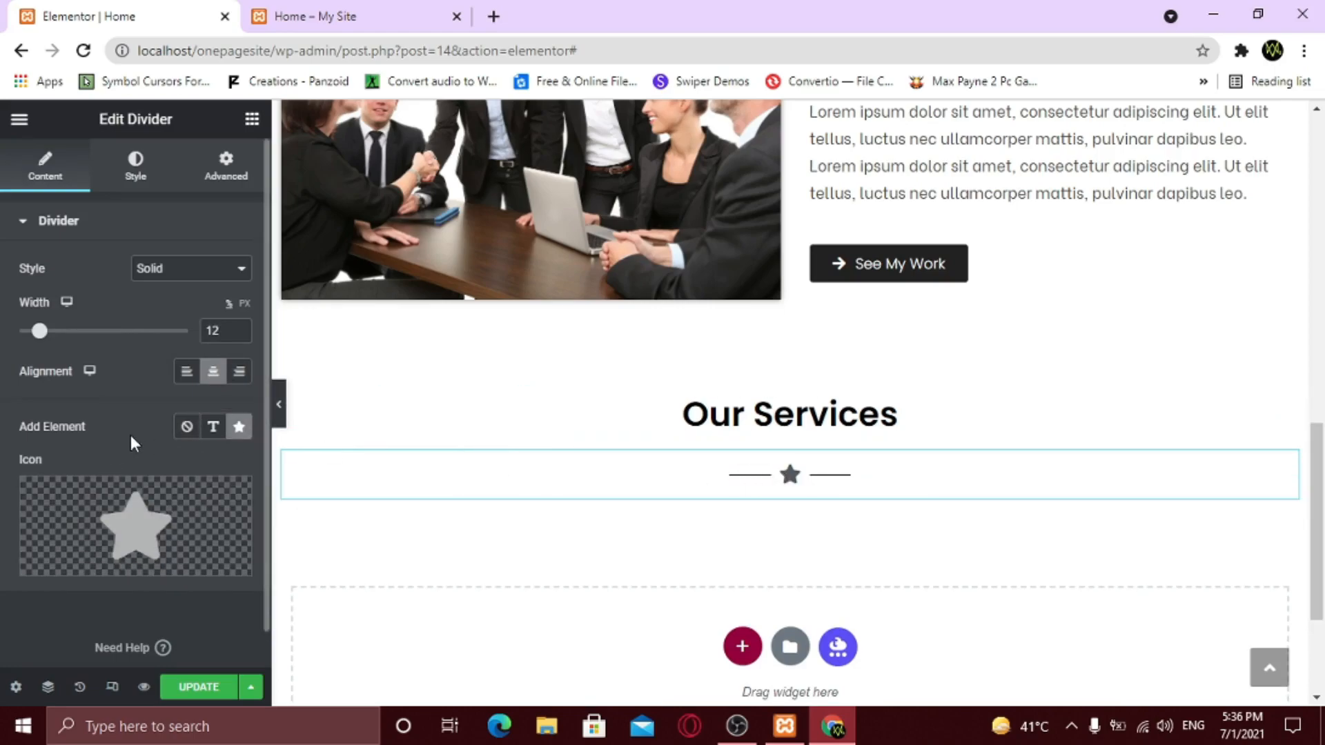
pyautogui.click(138, 176)
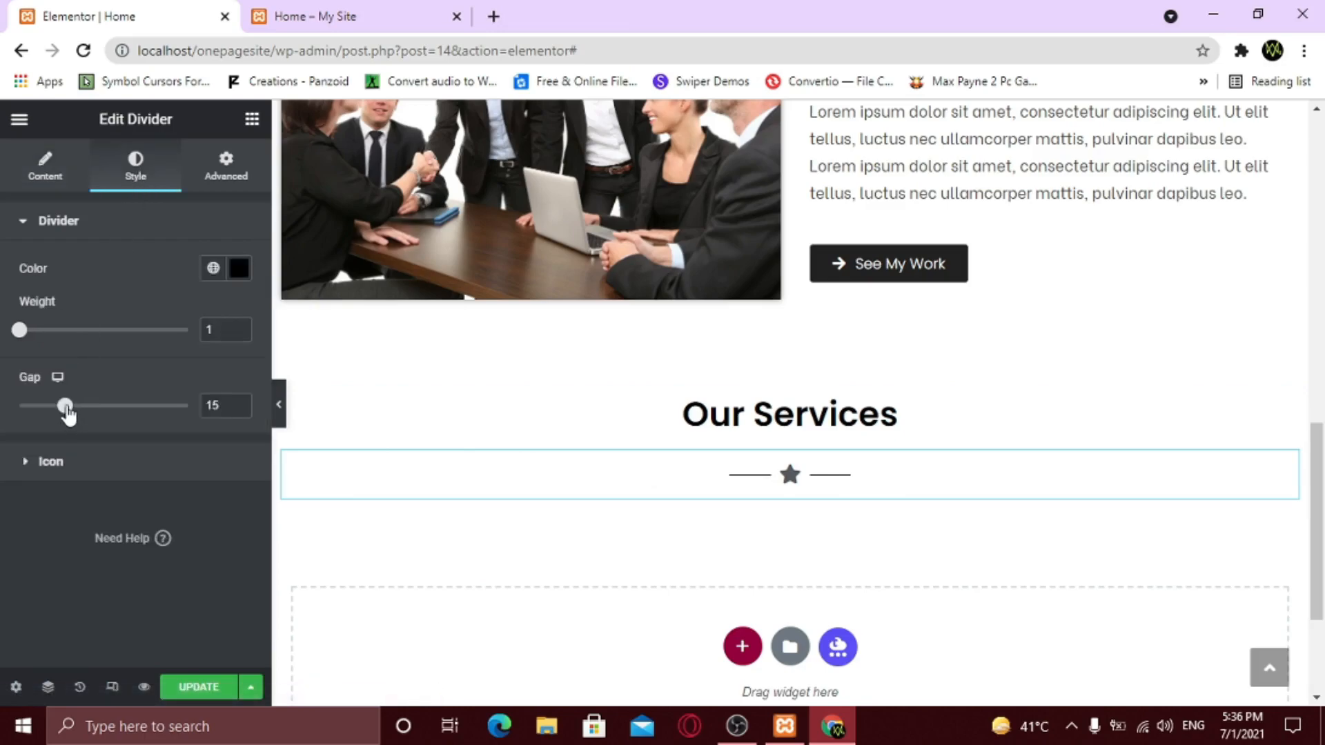
pyautogui.moveTo(67, 412); pyautogui.dragTo(5, 414)
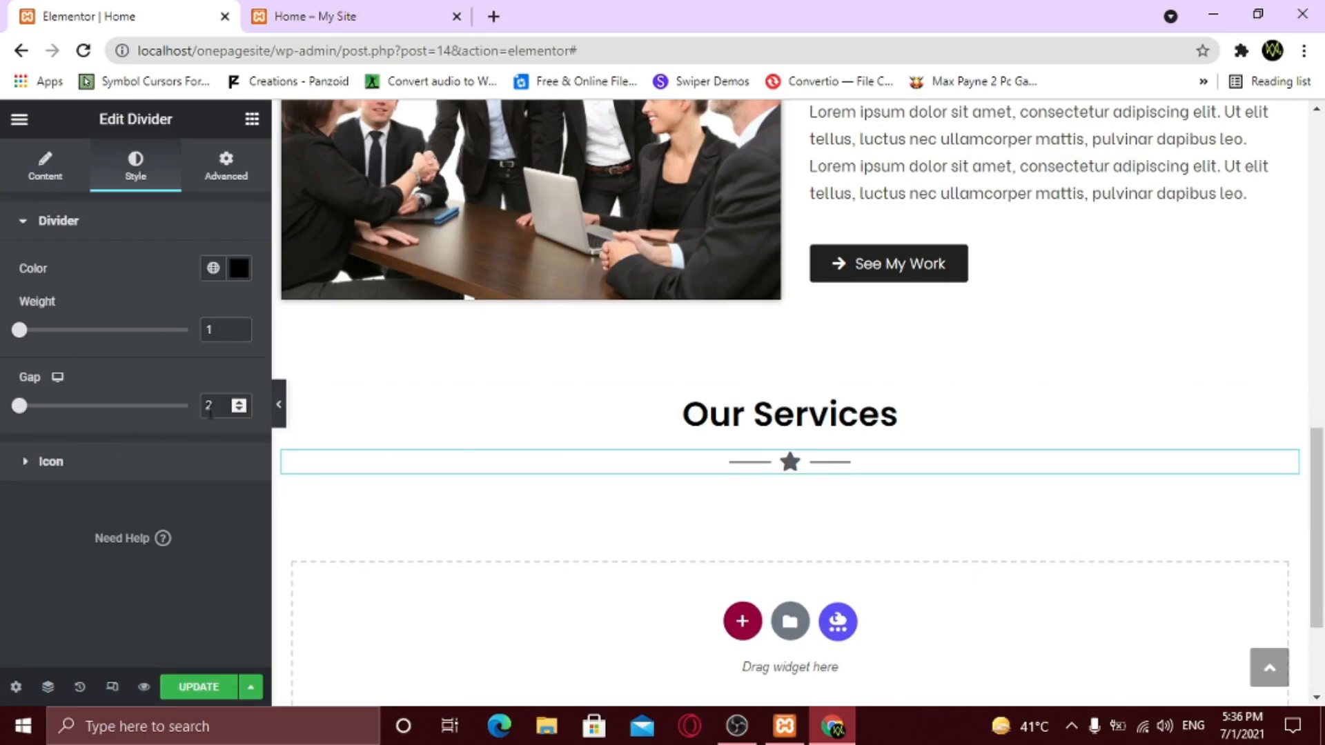
pyautogui.click(216, 406)
pyautogui.press('BackSpace')
pyautogui.write('0')
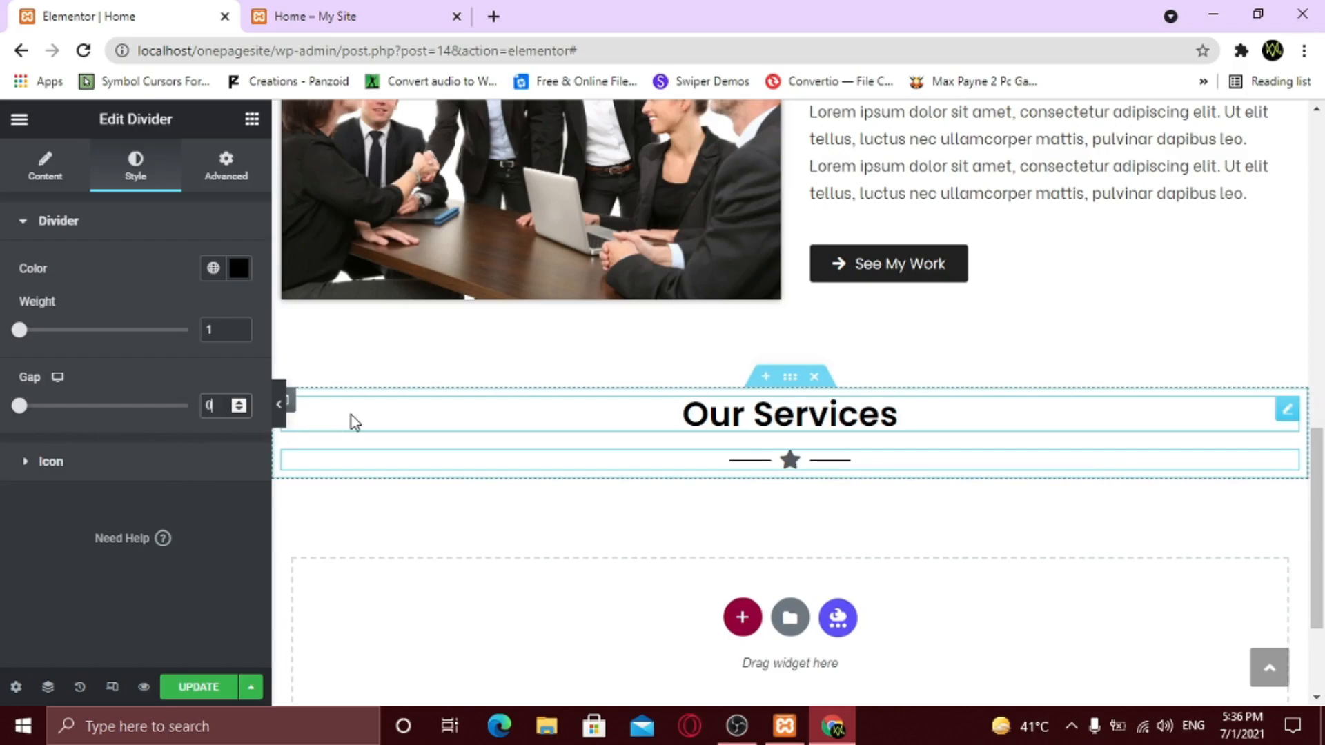
pyautogui.click(279, 404)
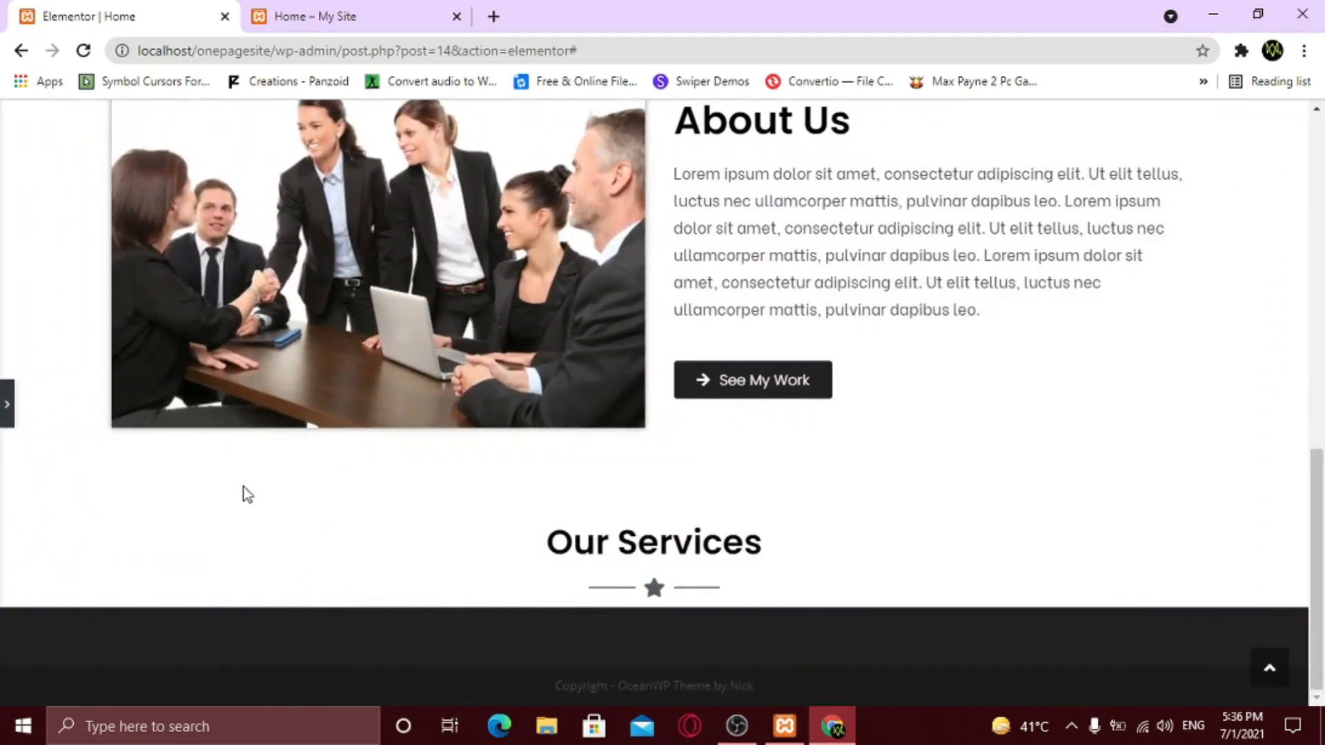
# - Add a four-column section below the divider with unlinked margins and a top margin of 10
pyautogui.click(4, 406)
pyautogui.scroll(-3, 772, 488)
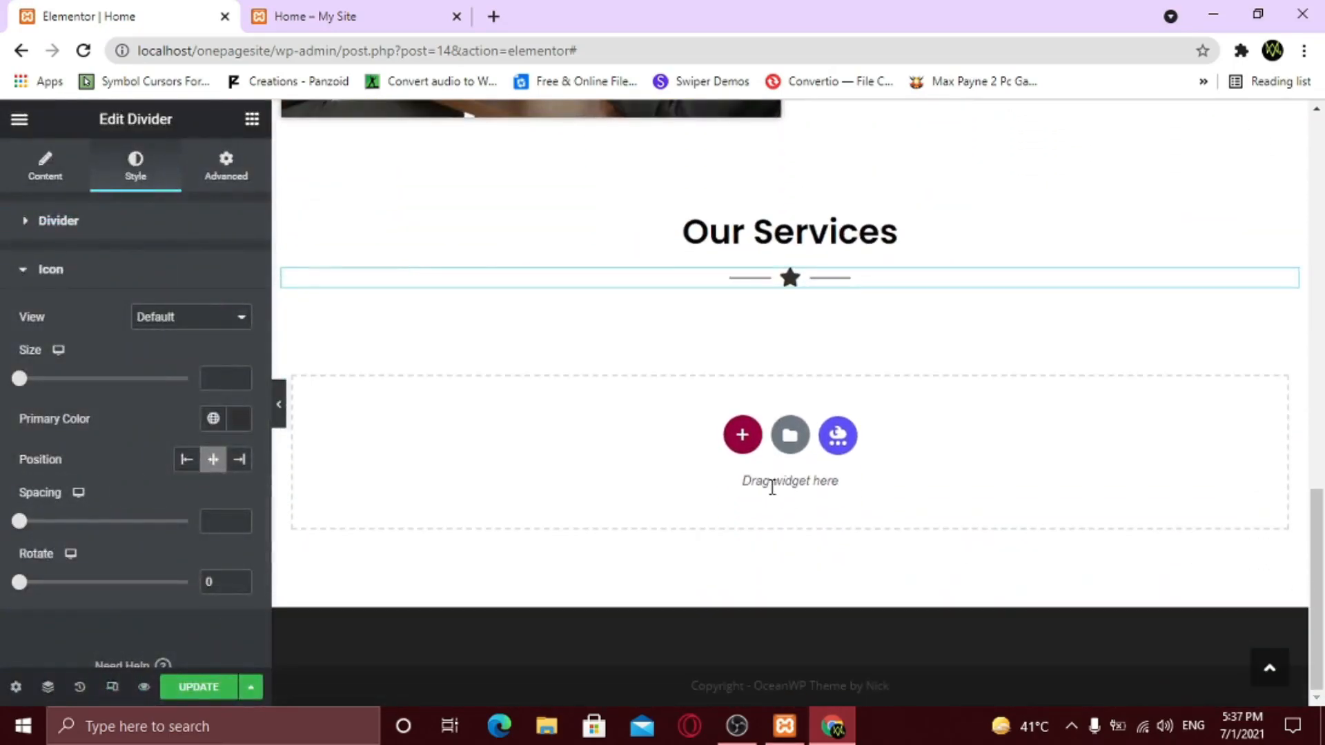
pyautogui.click(743, 436)
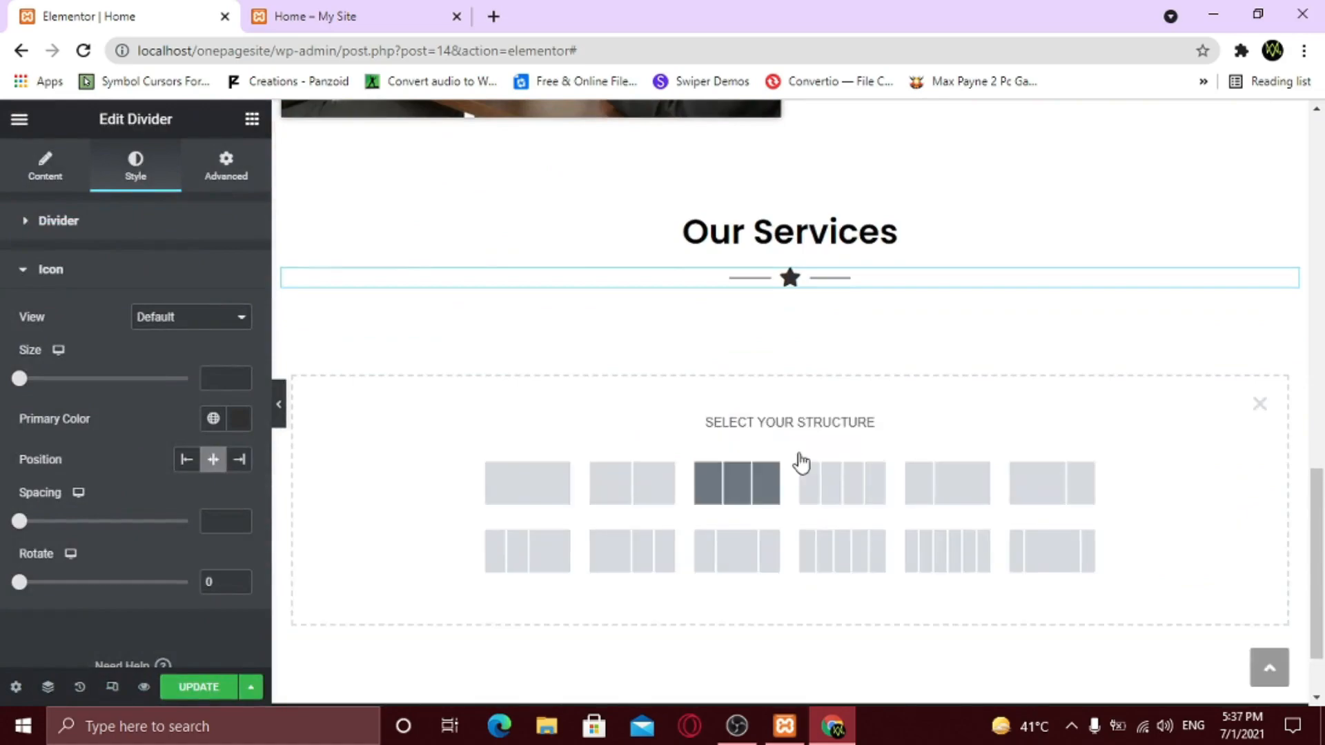
pyautogui.click(854, 493)
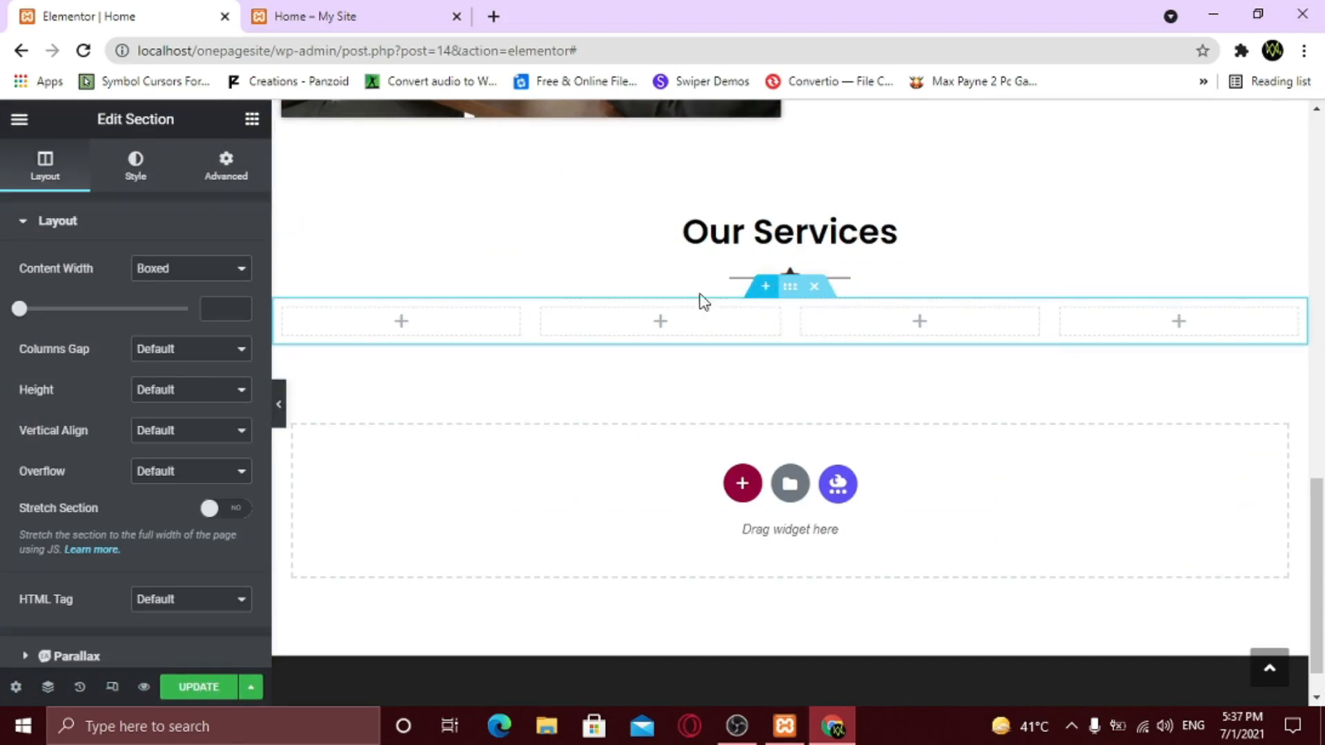
pyautogui.click(246, 181)
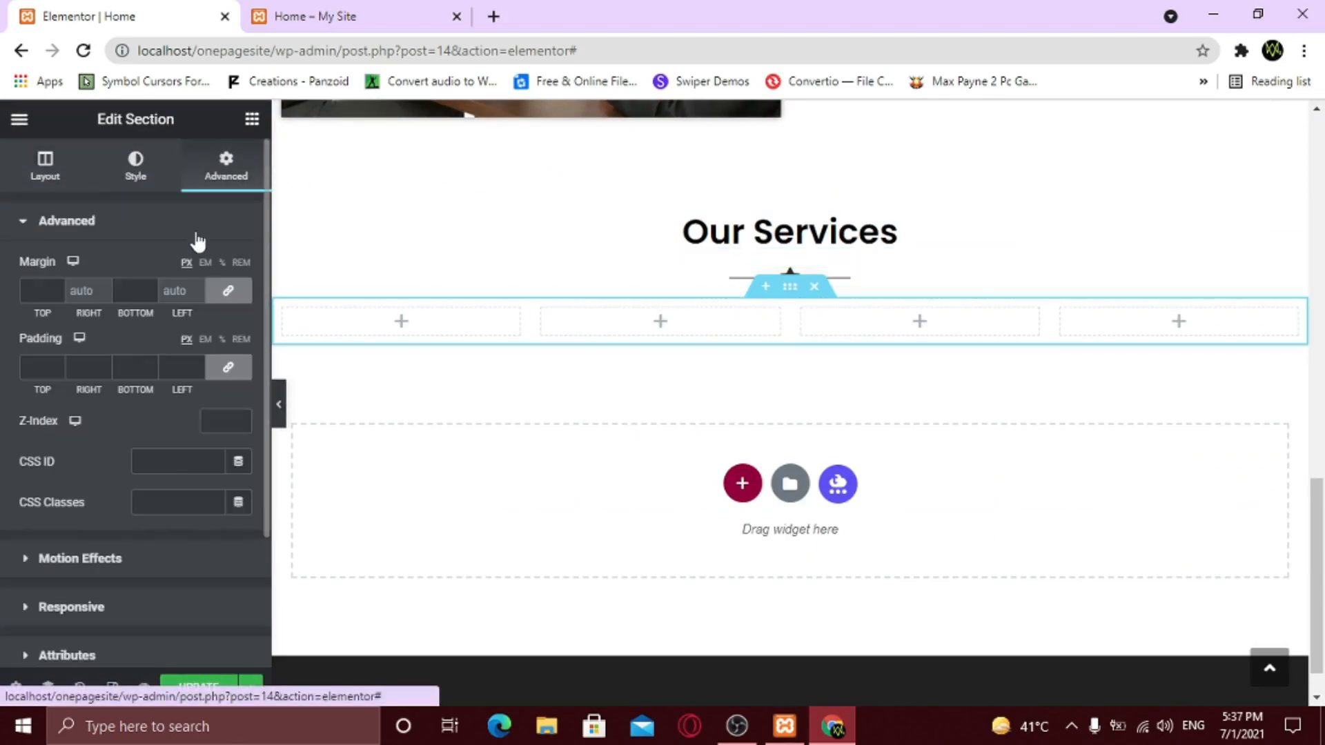
pyautogui.click(229, 292)
pyautogui.click(56, 285)
pyautogui.write('10')
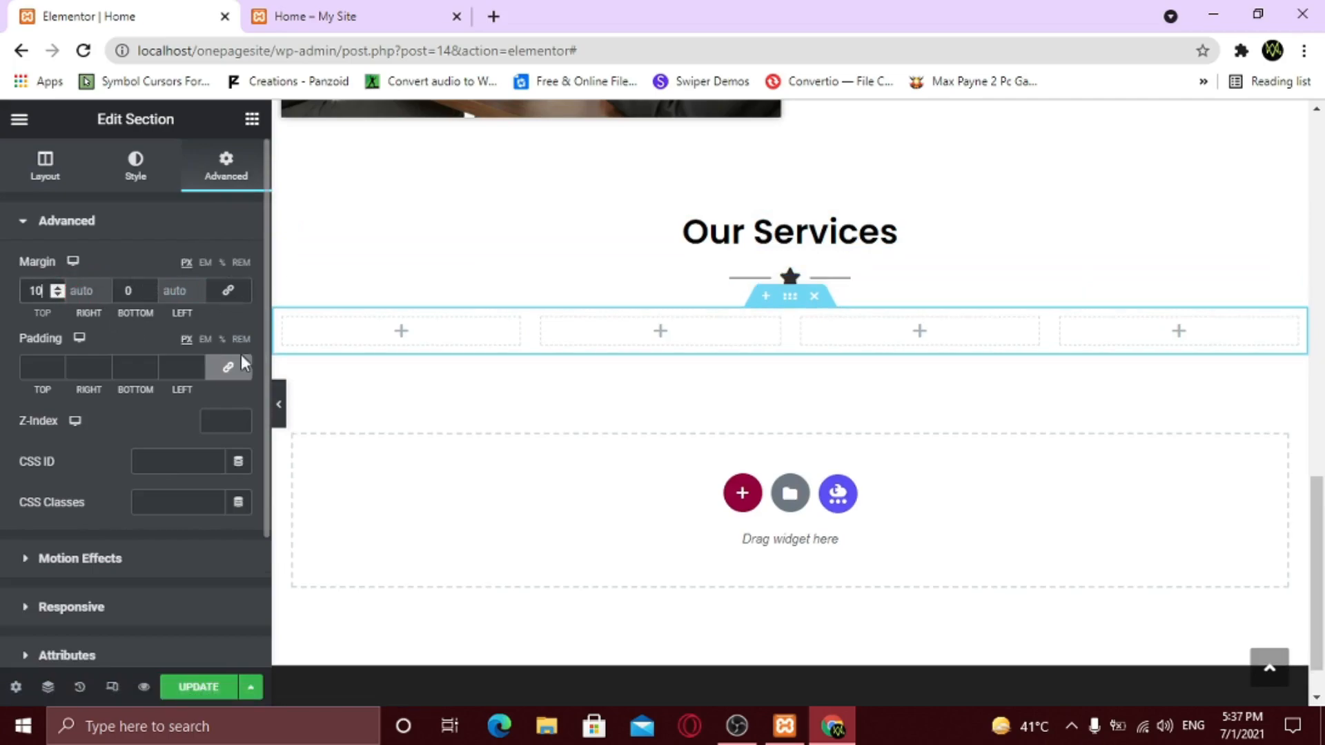
# - Place an Icon Box in the first column and give it the Camera icon
pyautogui.click(252, 121)
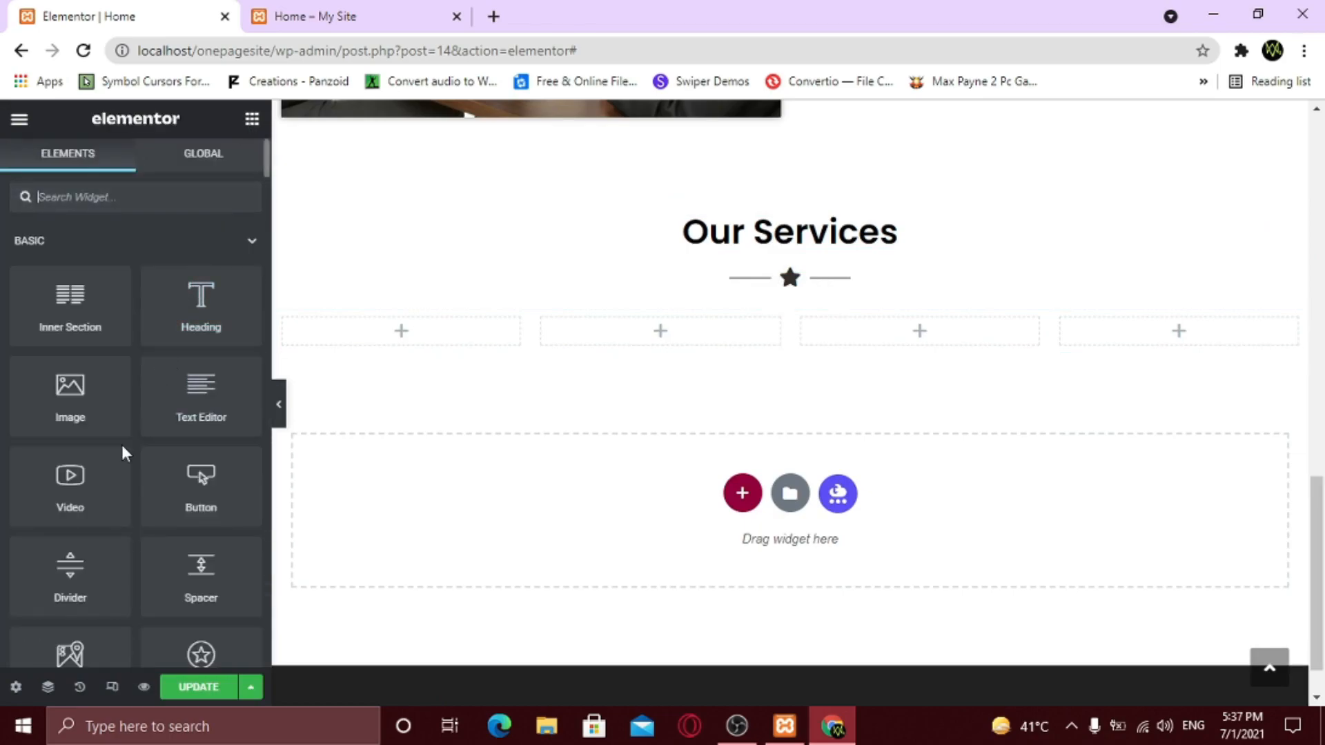
pyautogui.write('icon')
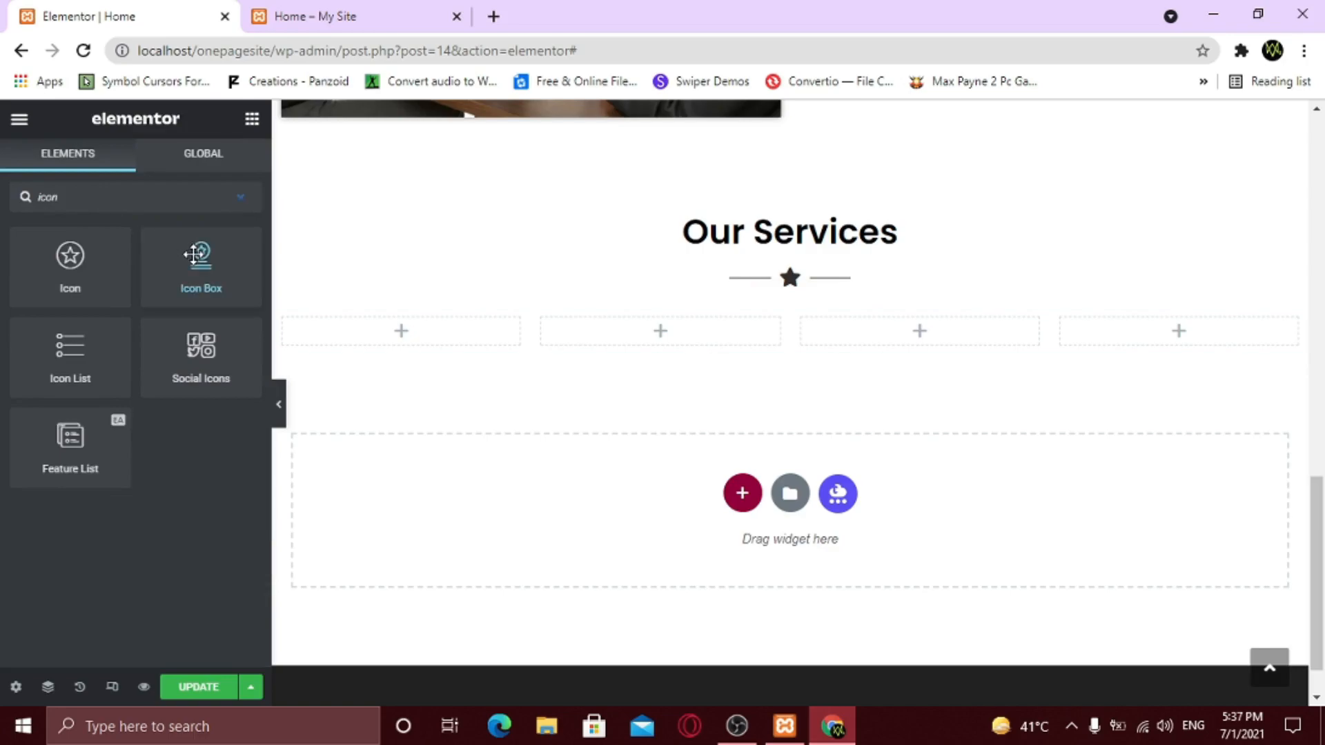
pyautogui.moveTo(201, 261); pyautogui.dragTo(420, 321)
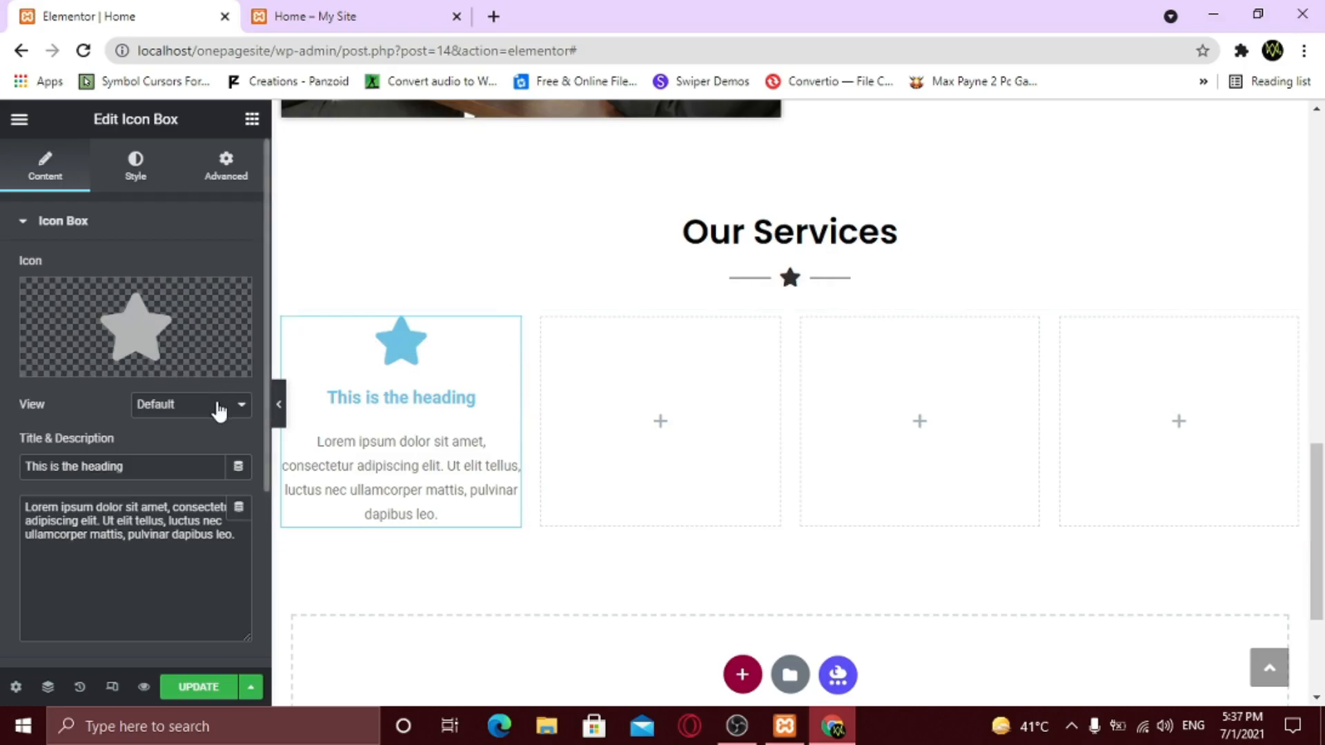
pyautogui.click(77, 367)
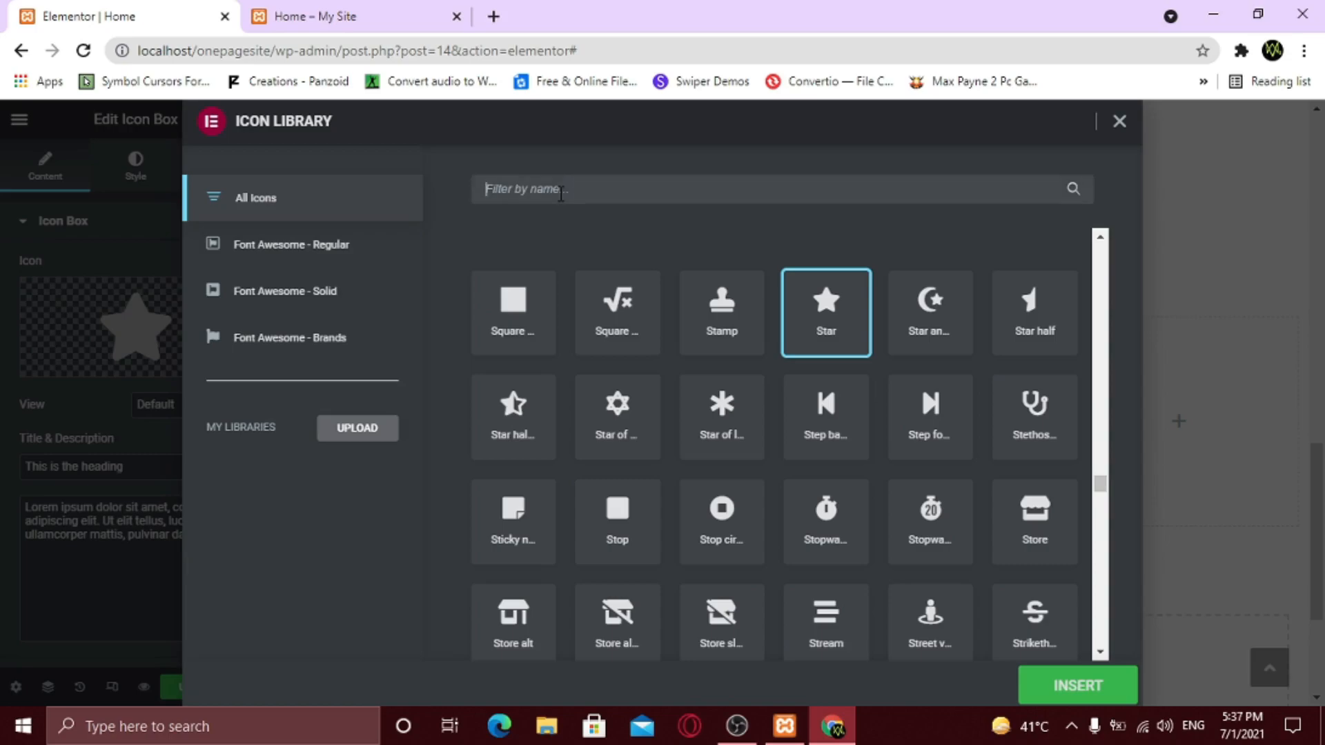
pyautogui.write('cam')
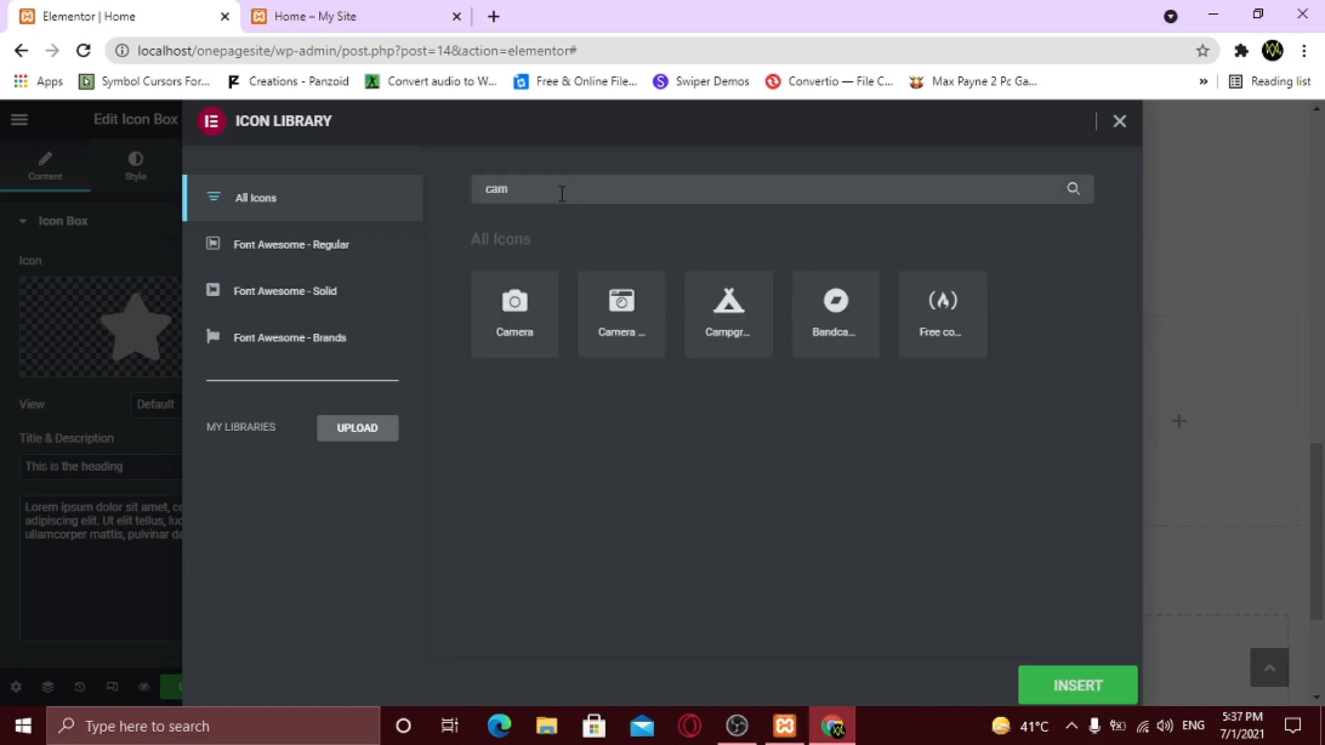
pyautogui.click(512, 316)
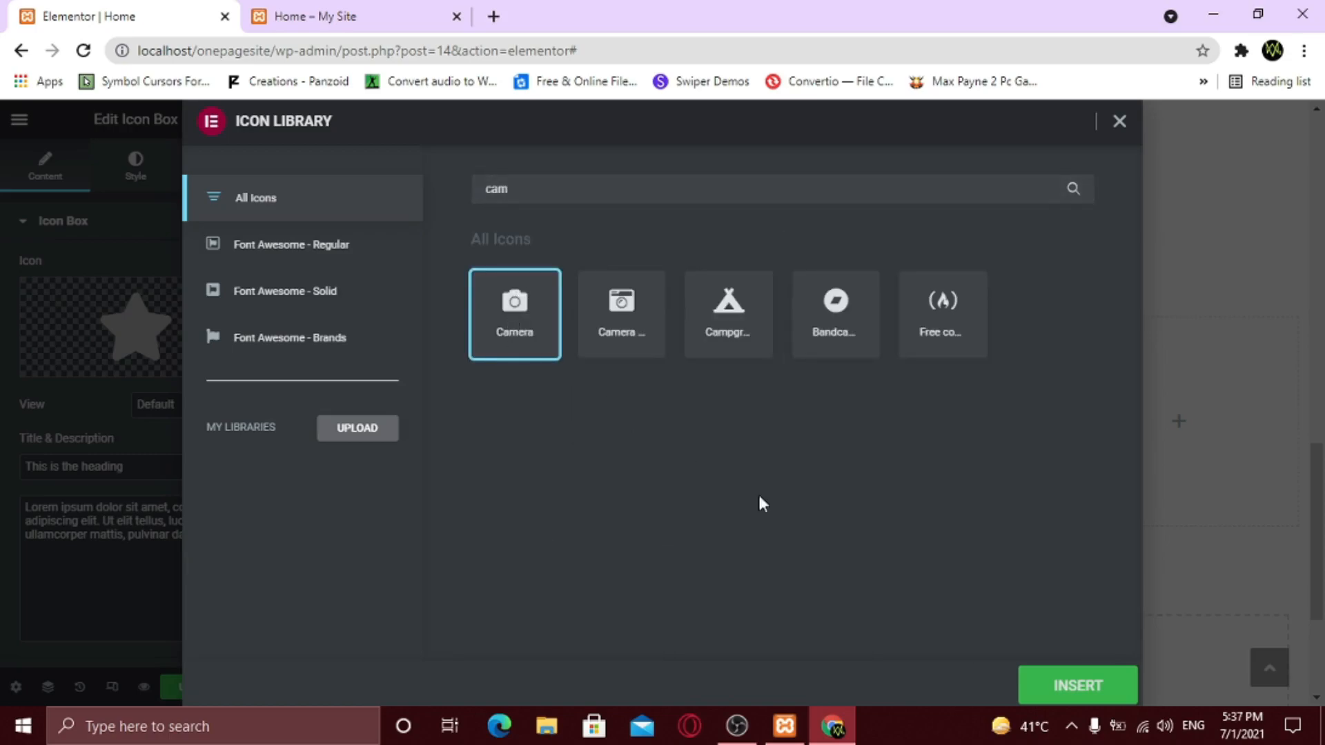
pyautogui.click(1065, 689)
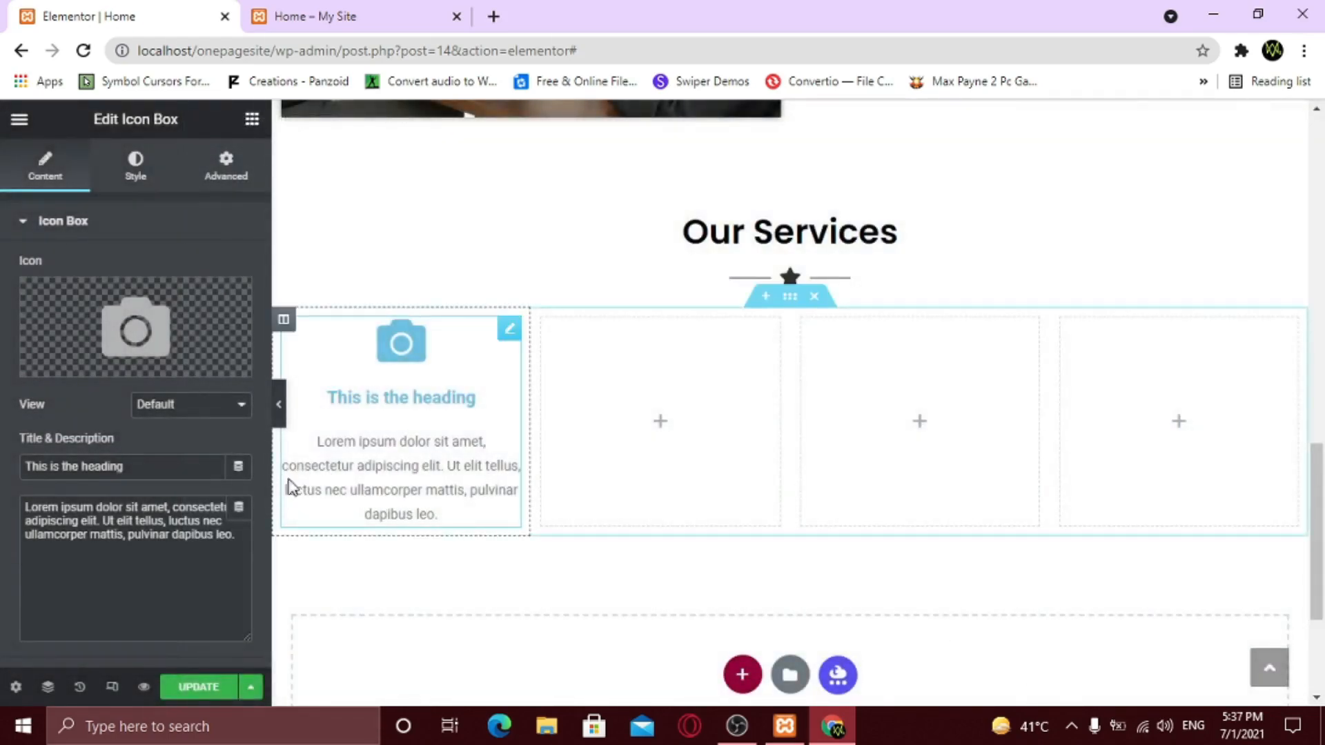
# - Try the Stacked and Framed icon views, then set the view back to Default
pyautogui.click(152, 407)
pyautogui.click(159, 440)
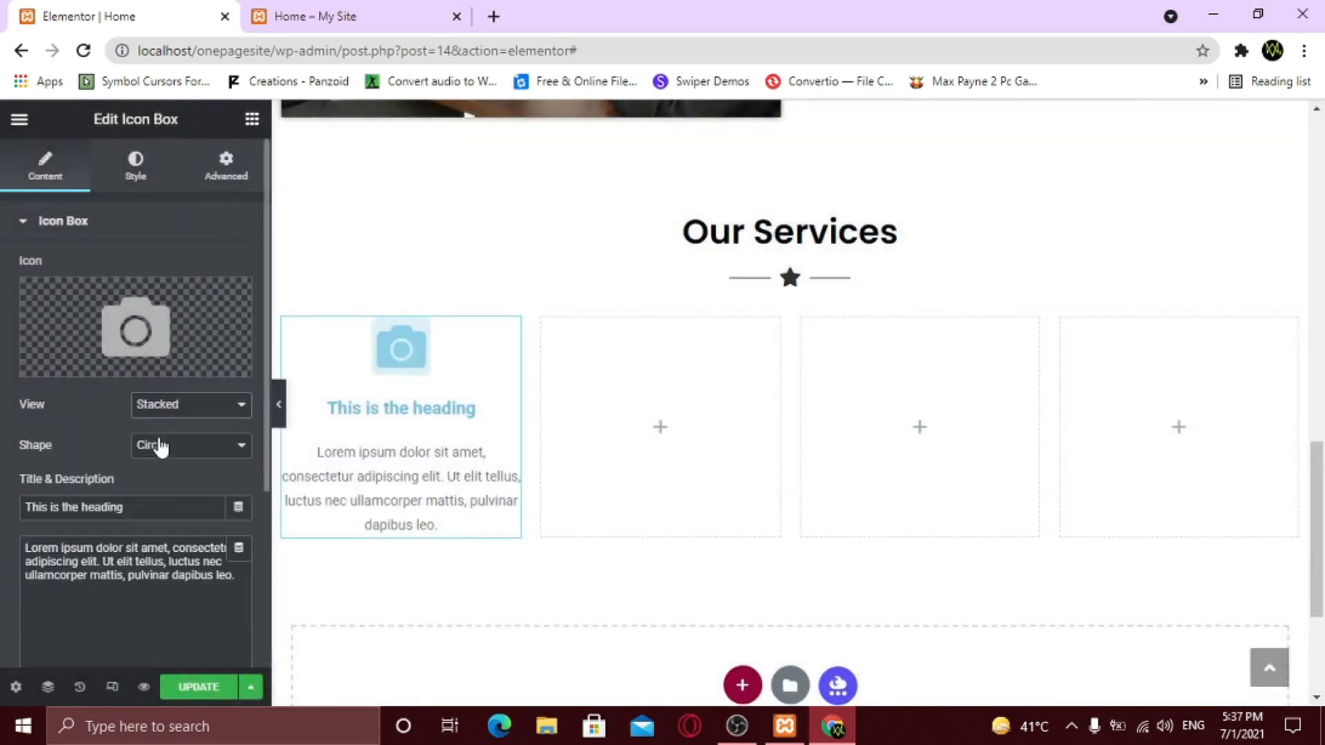
pyautogui.click(176, 412)
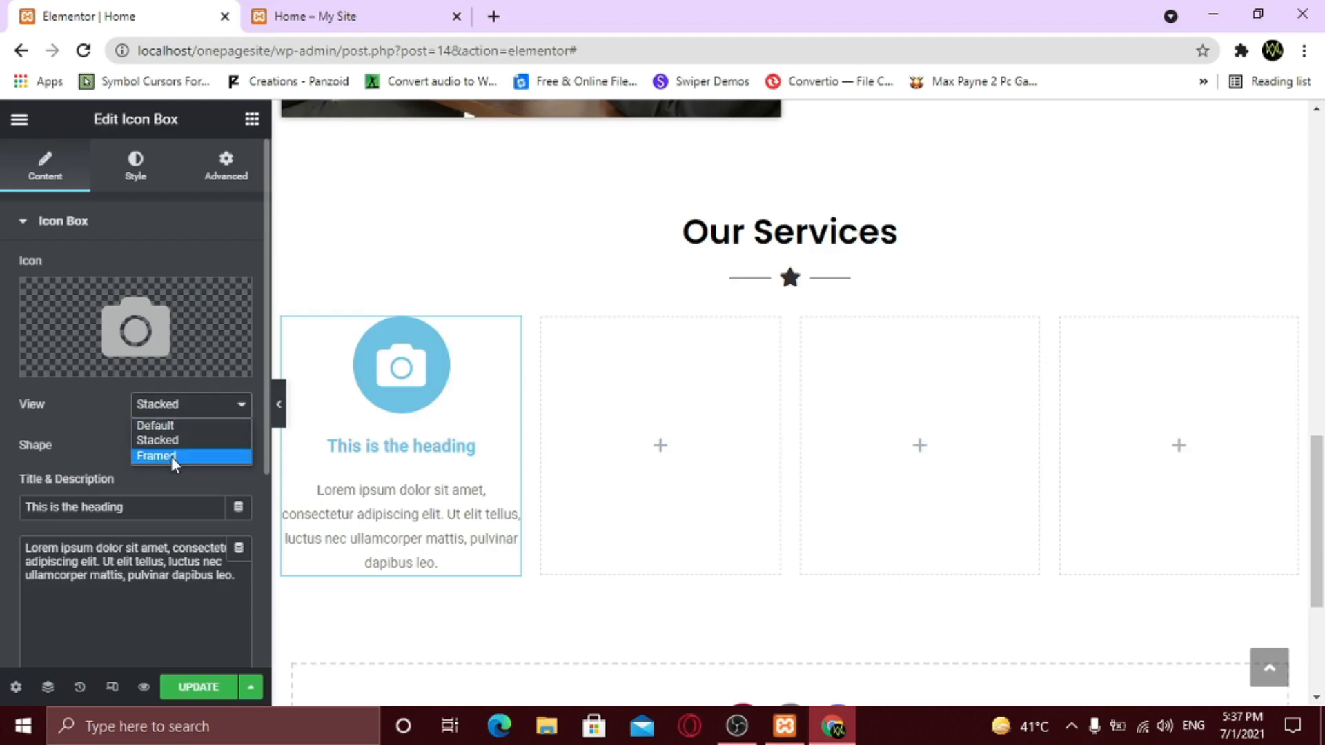
pyautogui.click(171, 458)
pyautogui.click(187, 407)
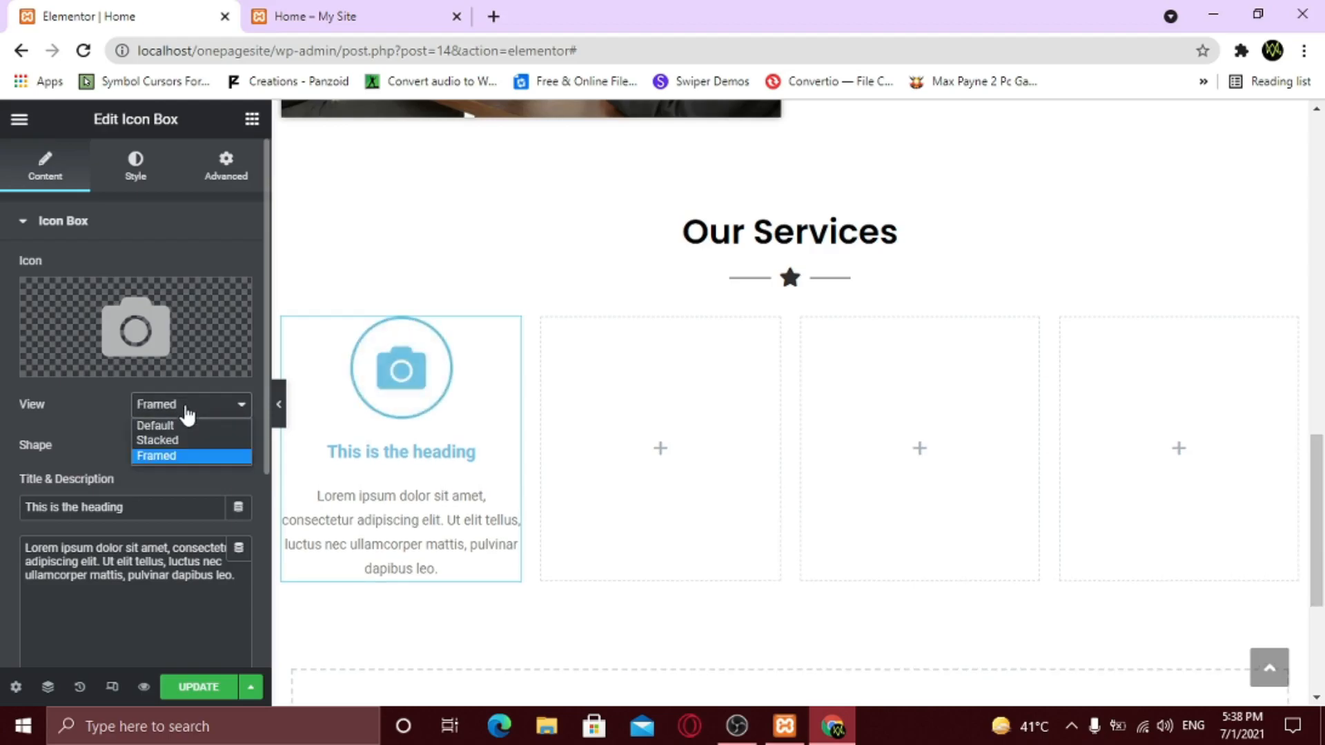
pyautogui.click(175, 423)
# - Retitle the box 'Photography' and trim the description to one sentence
pyautogui.moveTo(131, 466); pyautogui.dragTo(10, 466)
pyautogui.write('Photography')
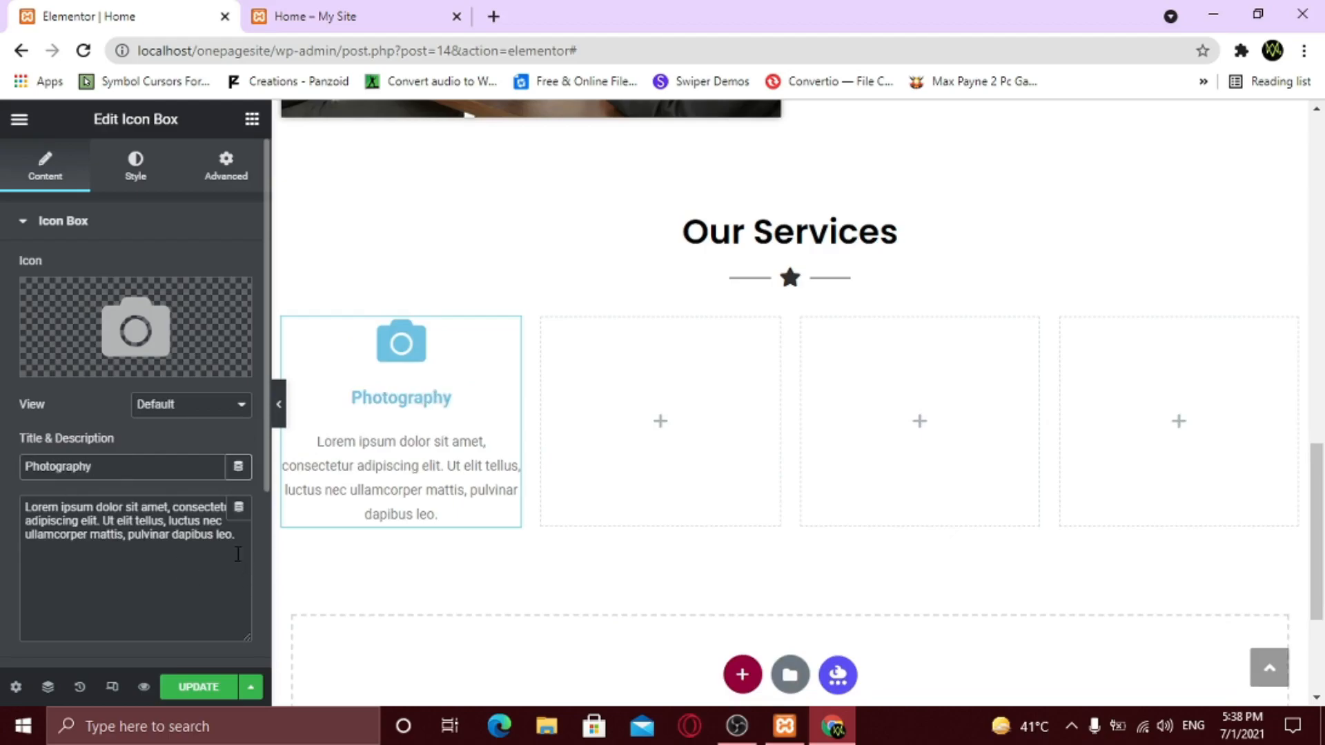
pyautogui.moveTo(236, 536); pyautogui.dragTo(112, 523)
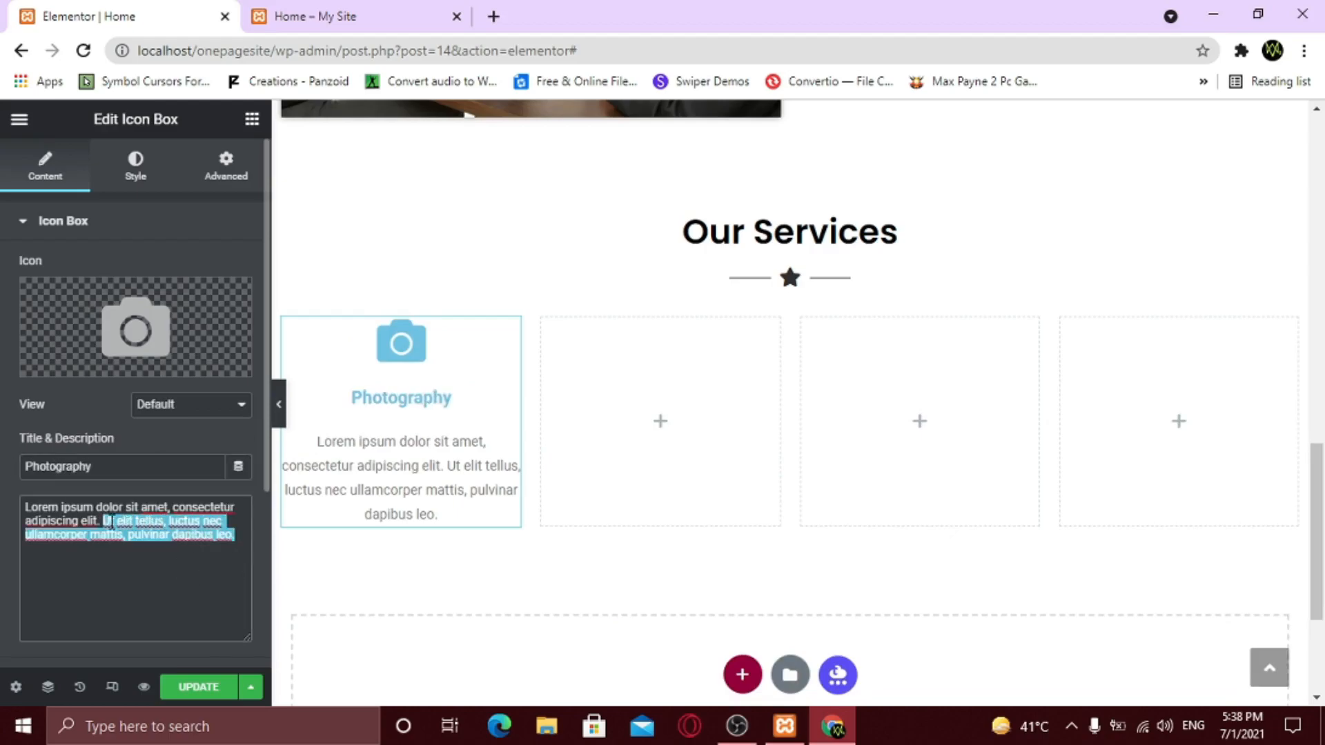
pyautogui.press('BackSpace')
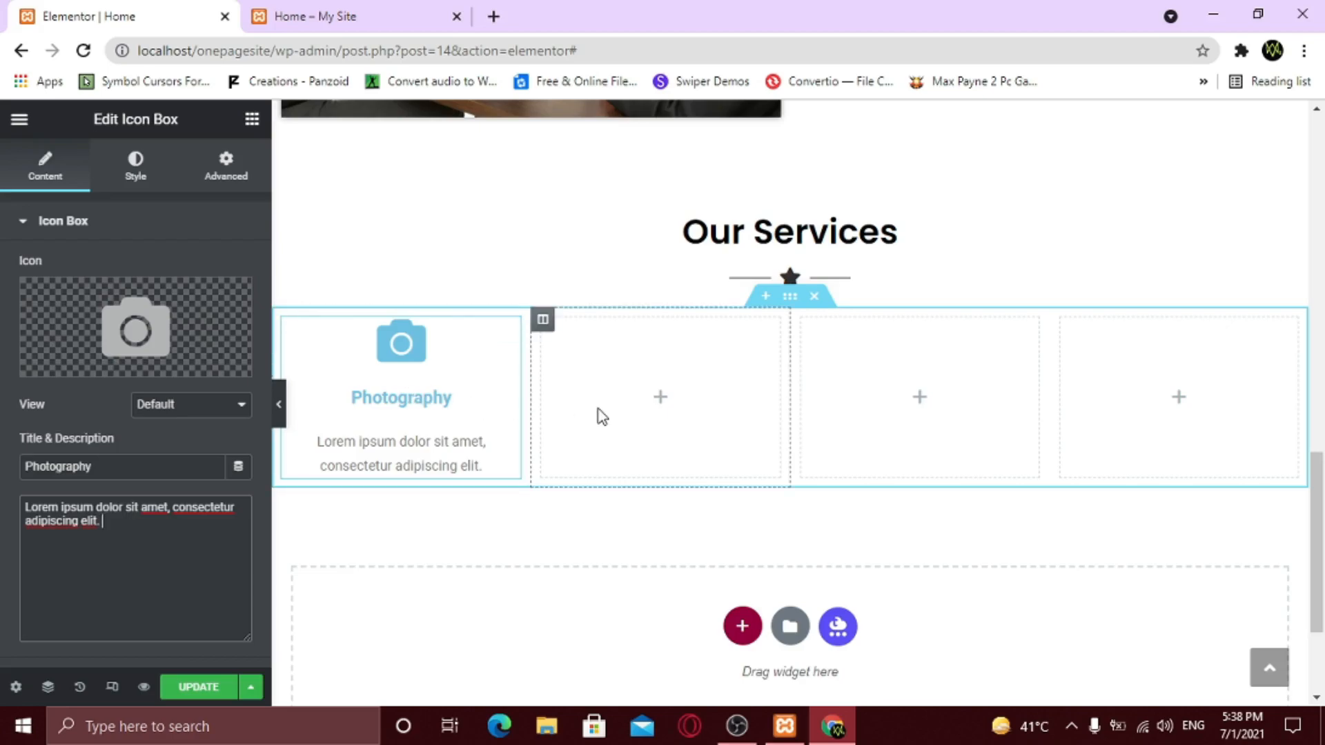
# - Duplicate the Photography column three times
pyautogui.rightClick(282, 324)
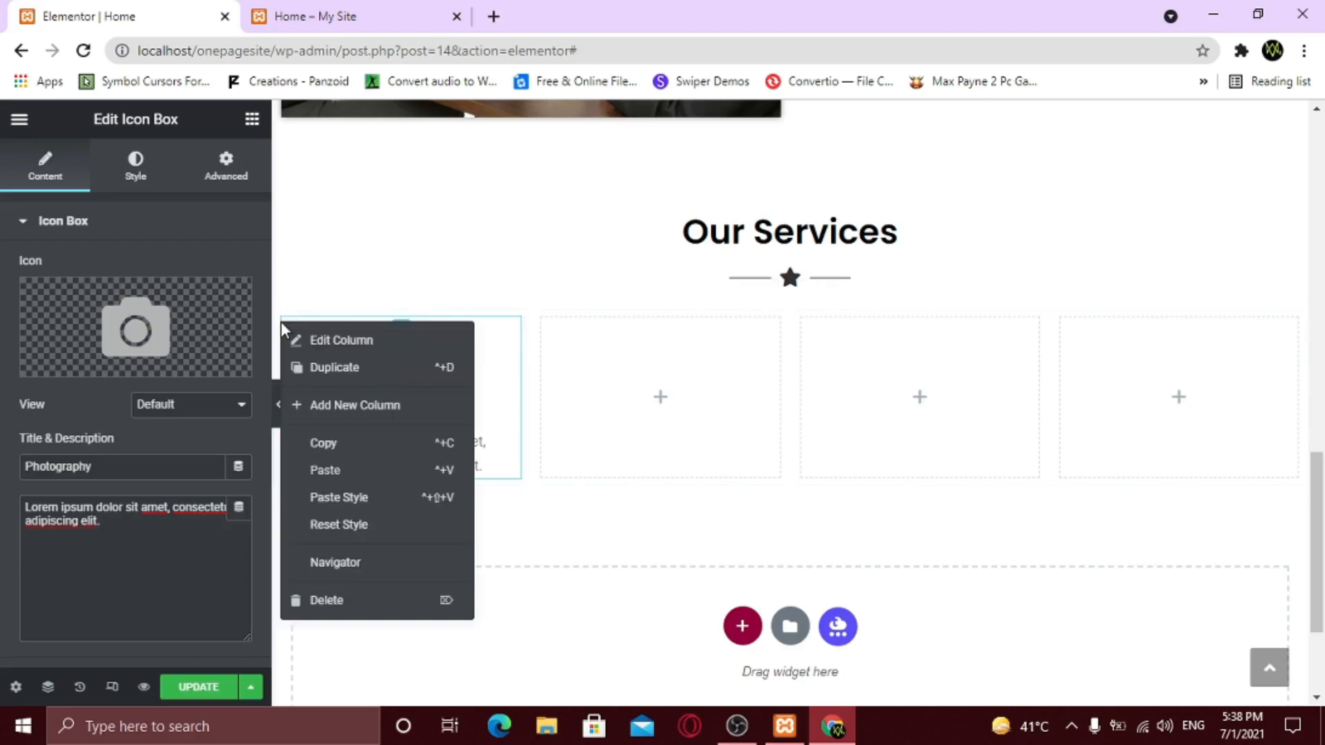
pyautogui.click(332, 374)
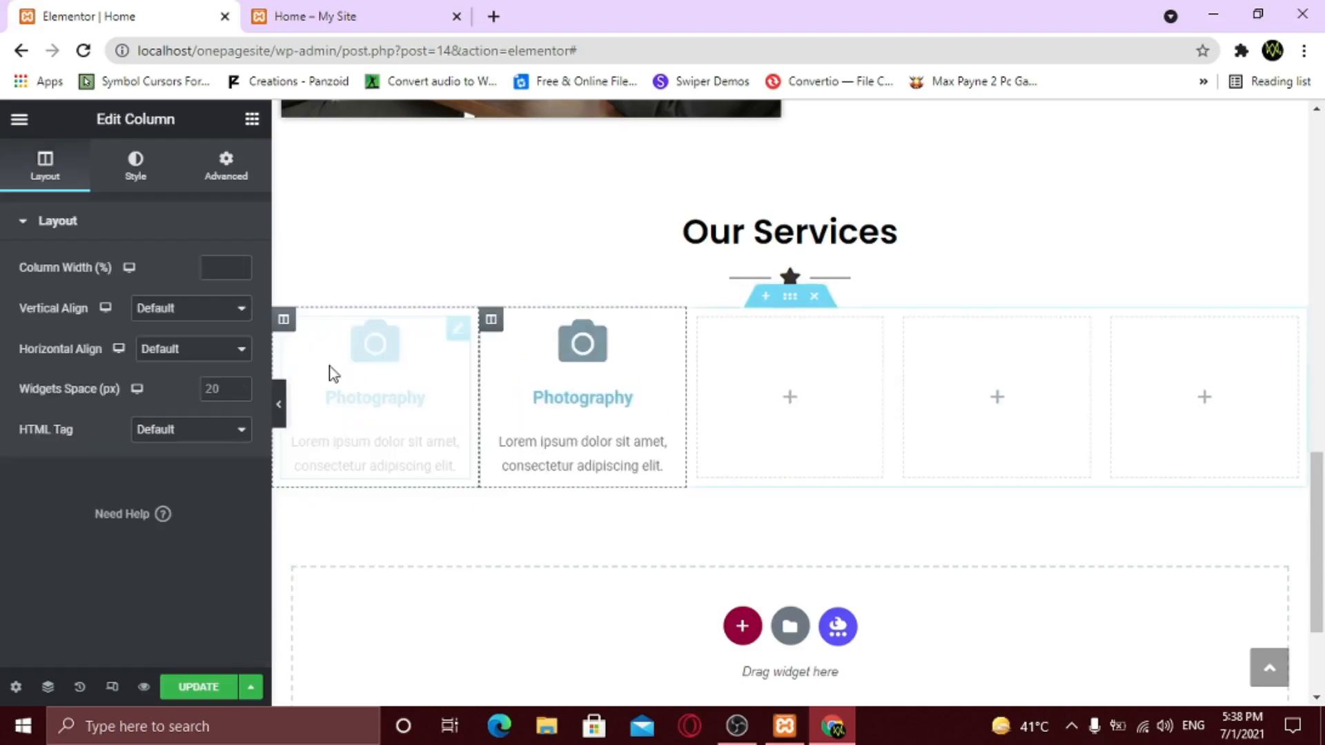
pyautogui.rightClick(492, 322)
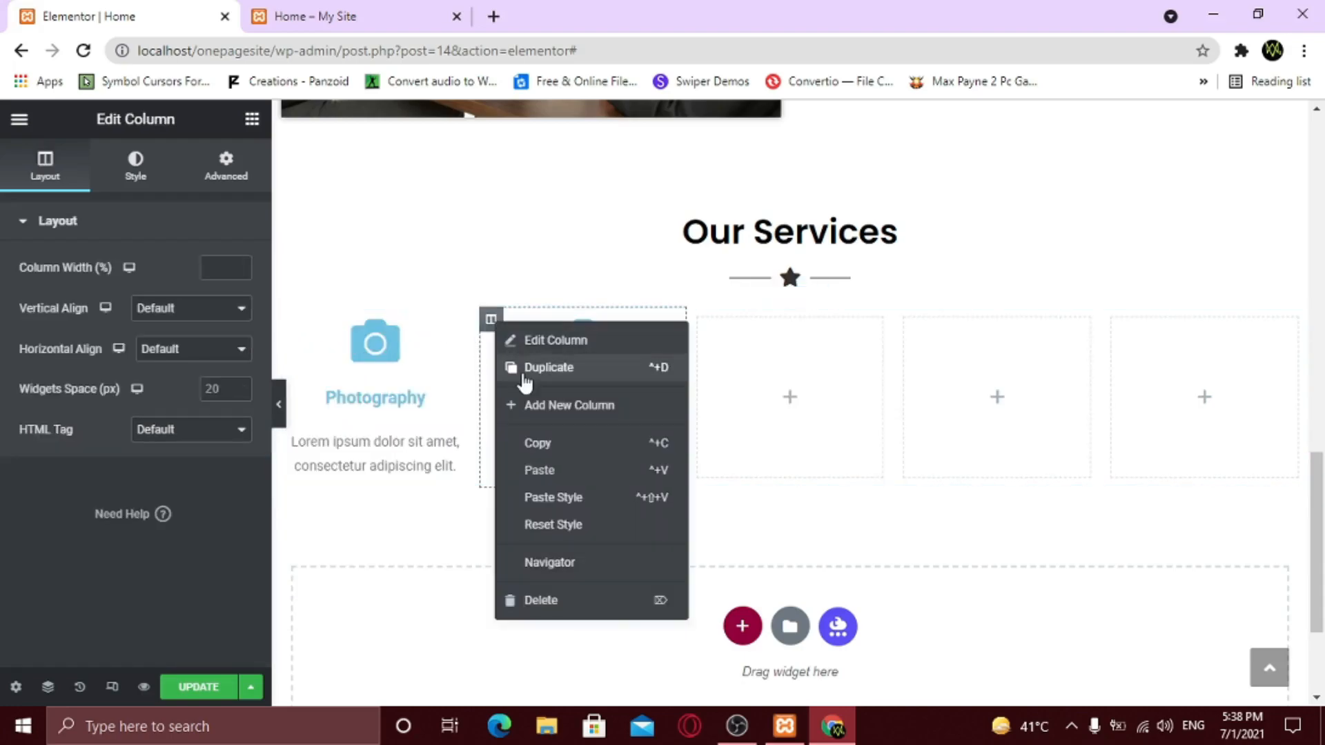
pyautogui.click(525, 369)
pyautogui.rightClick(628, 323)
pyautogui.click(659, 371)
# - Delete the three empty columns from the Our Services row
pyautogui.rightClick(886, 318)
pyautogui.click(952, 591)
pyautogui.rightClick(976, 321)
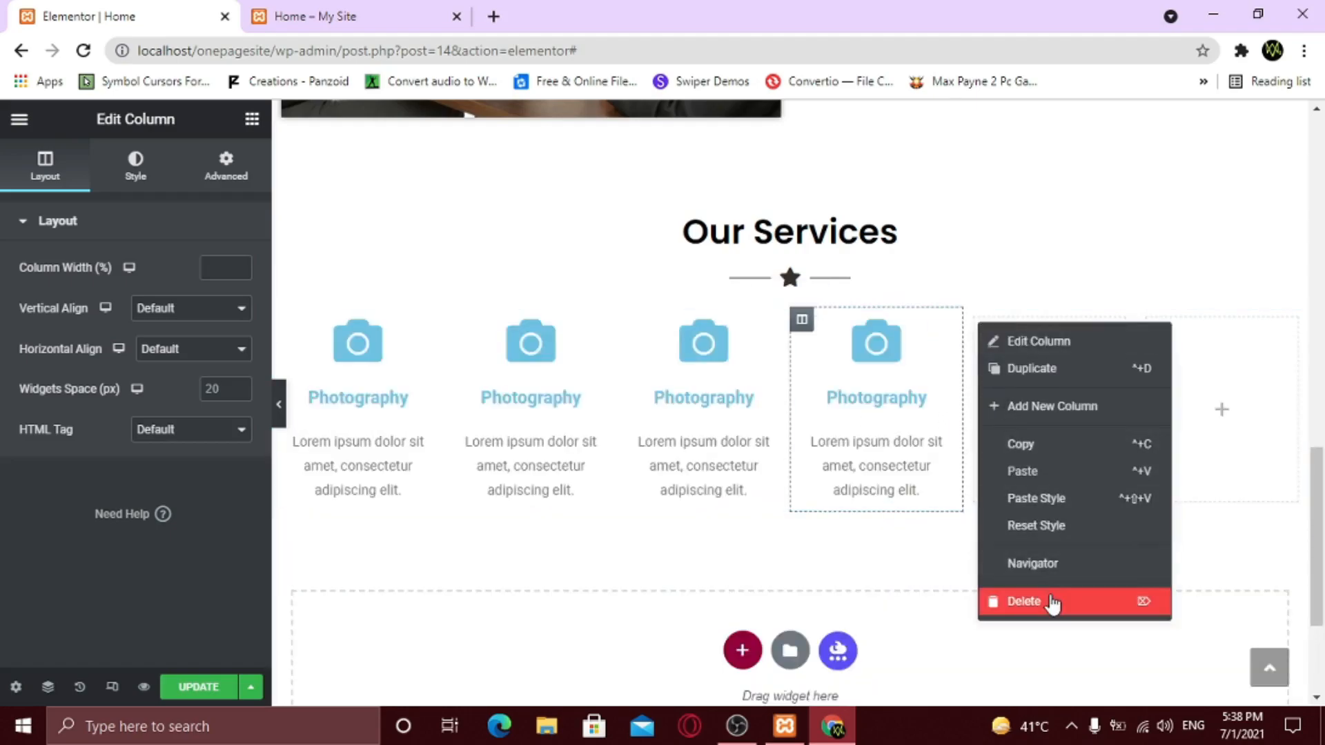
pyautogui.click(1049, 605)
pyautogui.rightClick(1113, 323)
pyautogui.click(1168, 602)
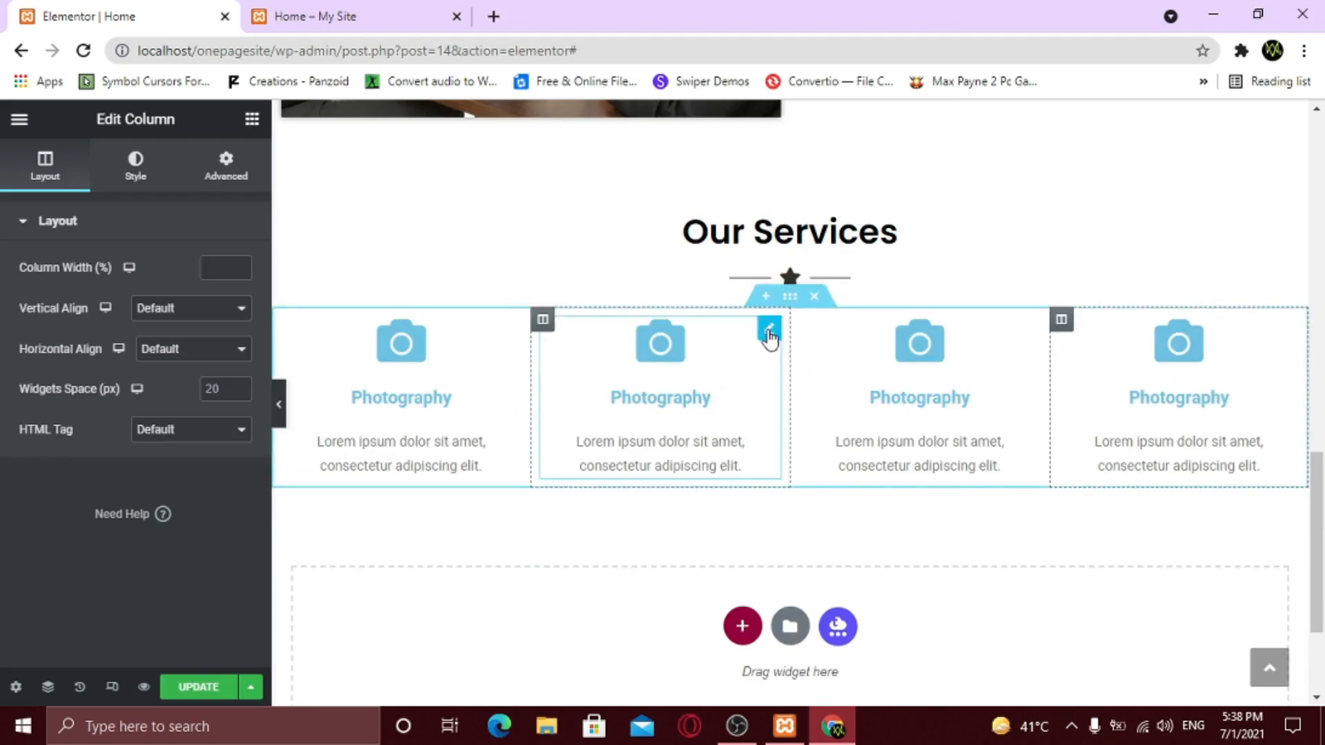
# - Swap the second box's camera for the YouTube icon and retitle it 'Youtube Tutorials'
pyautogui.click(766, 331)
pyautogui.click(71, 373)
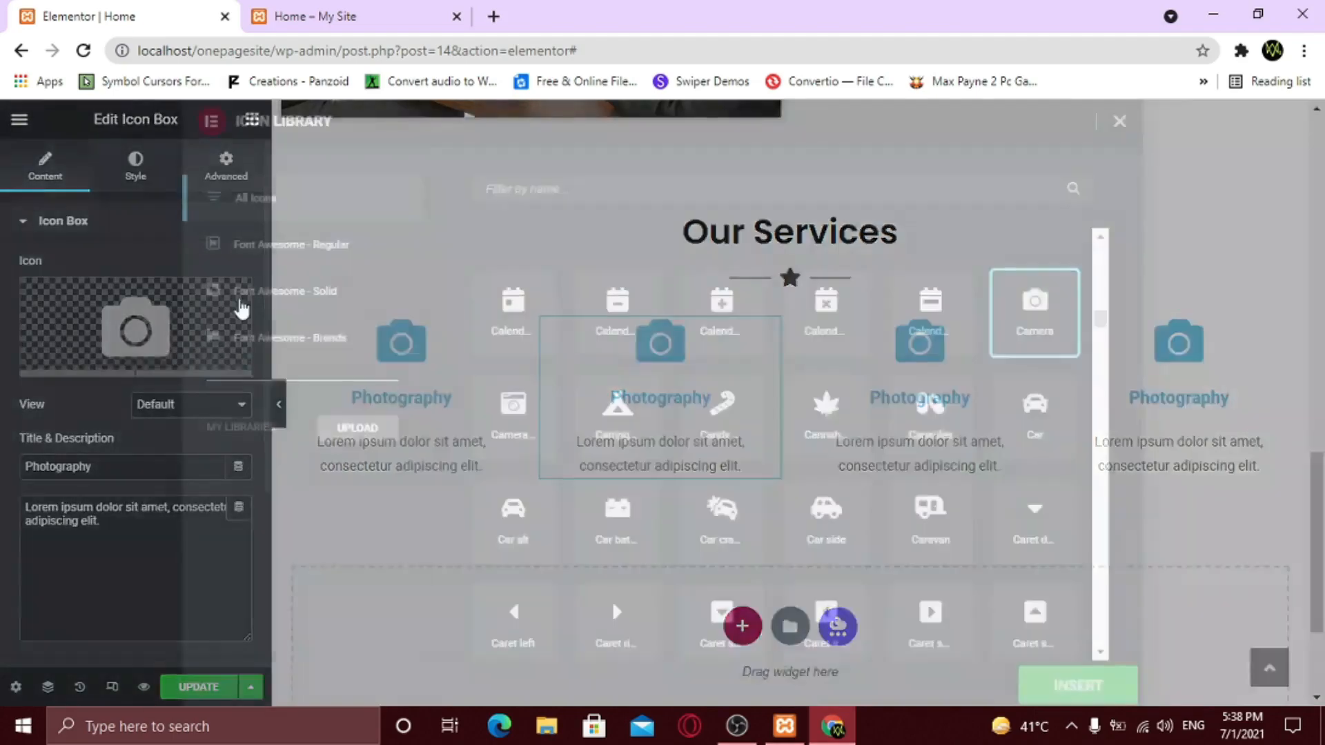
pyautogui.click(520, 190)
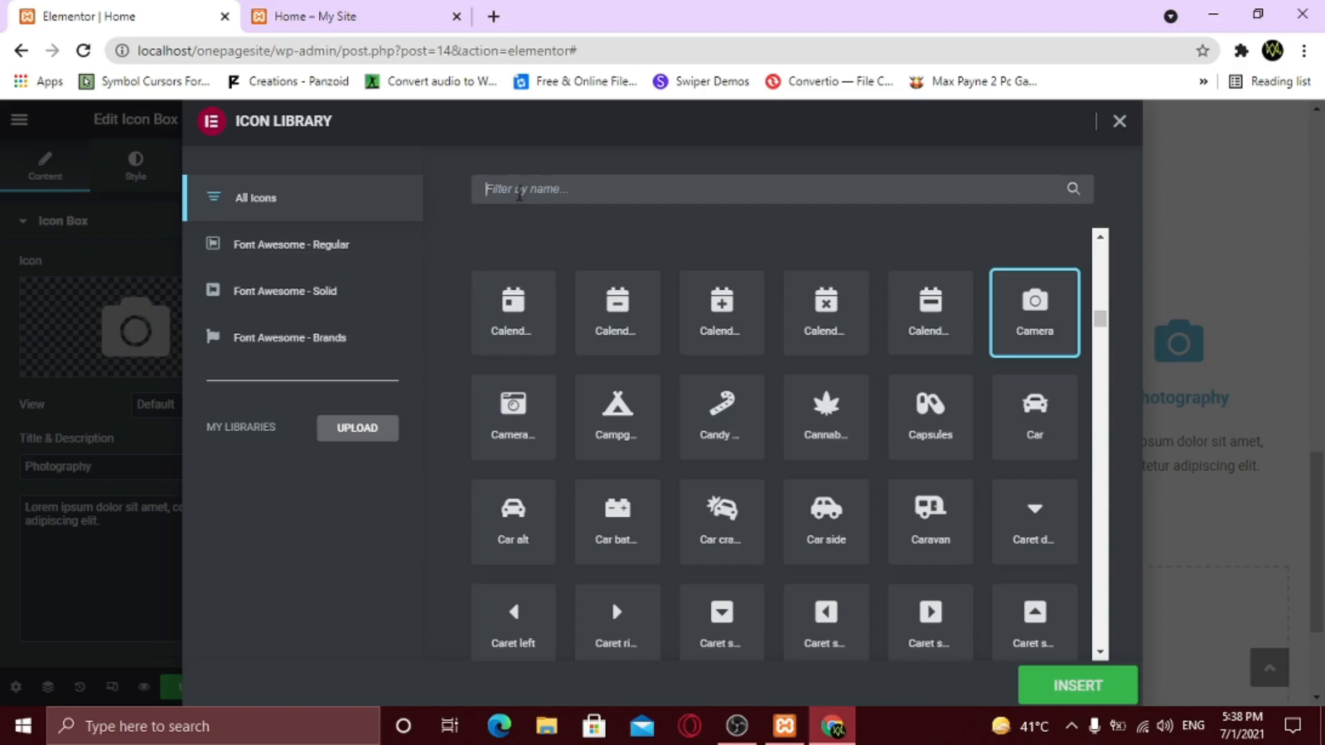
pyautogui.write('youtub')
pyautogui.click(531, 315)
pyautogui.click(1070, 689)
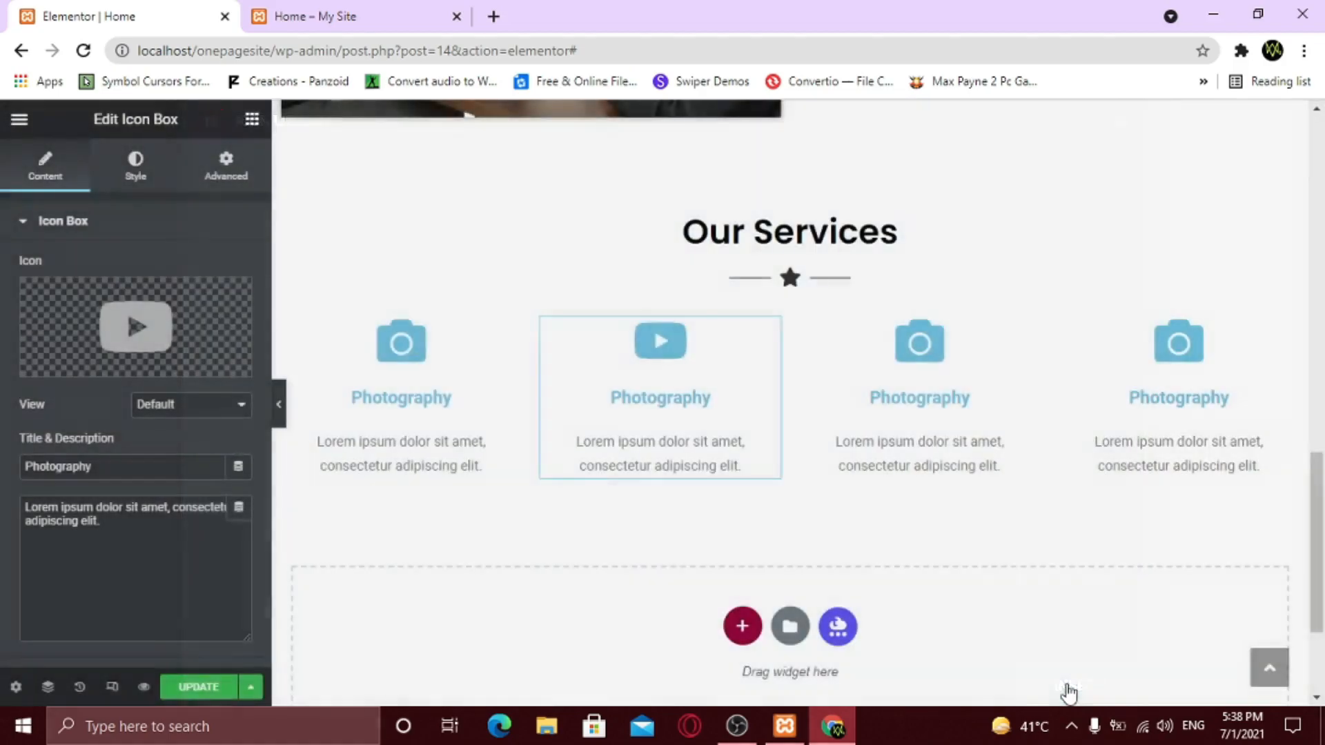
pyautogui.moveTo(141, 463); pyautogui.dragTo(9, 474)
pyautogui.write('Youtube Tutorials')
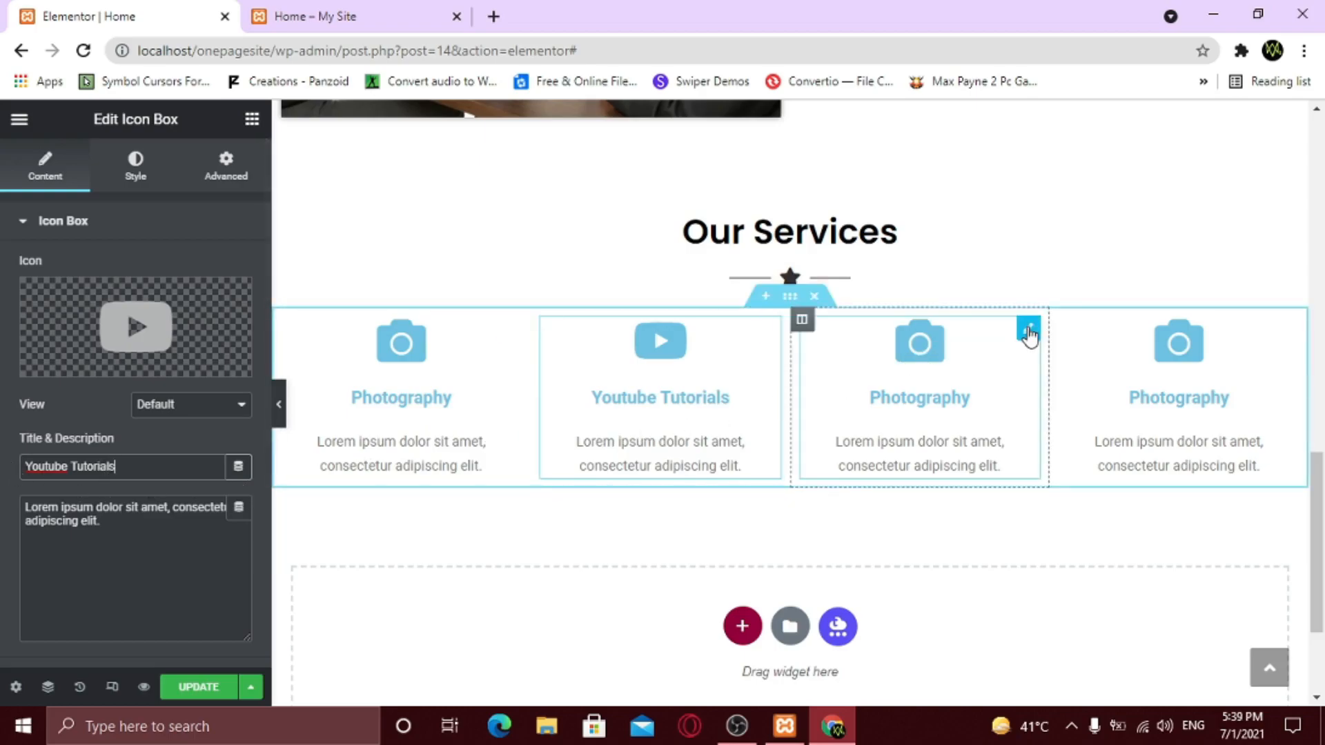
# - Give the third box the Mobile icon and the title '100% Responsive'
pyautogui.click(1029, 330)
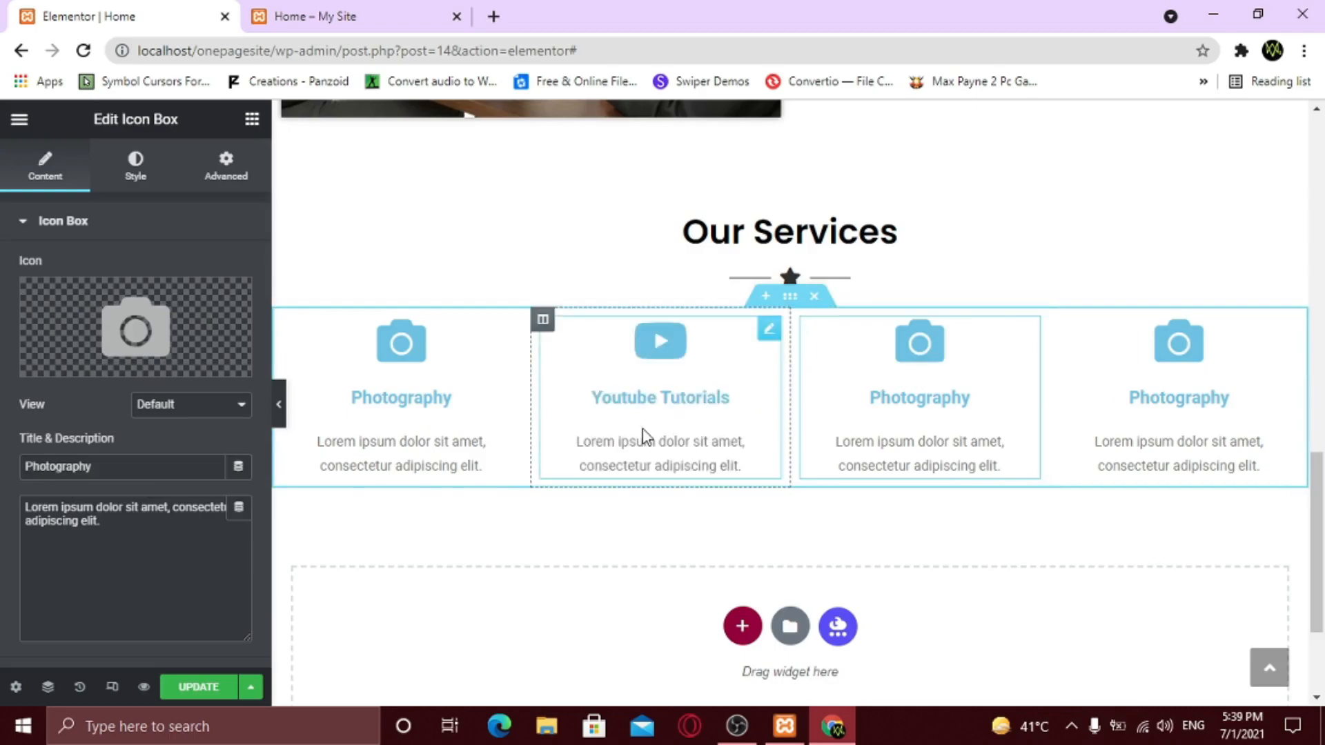
pyautogui.click(59, 364)
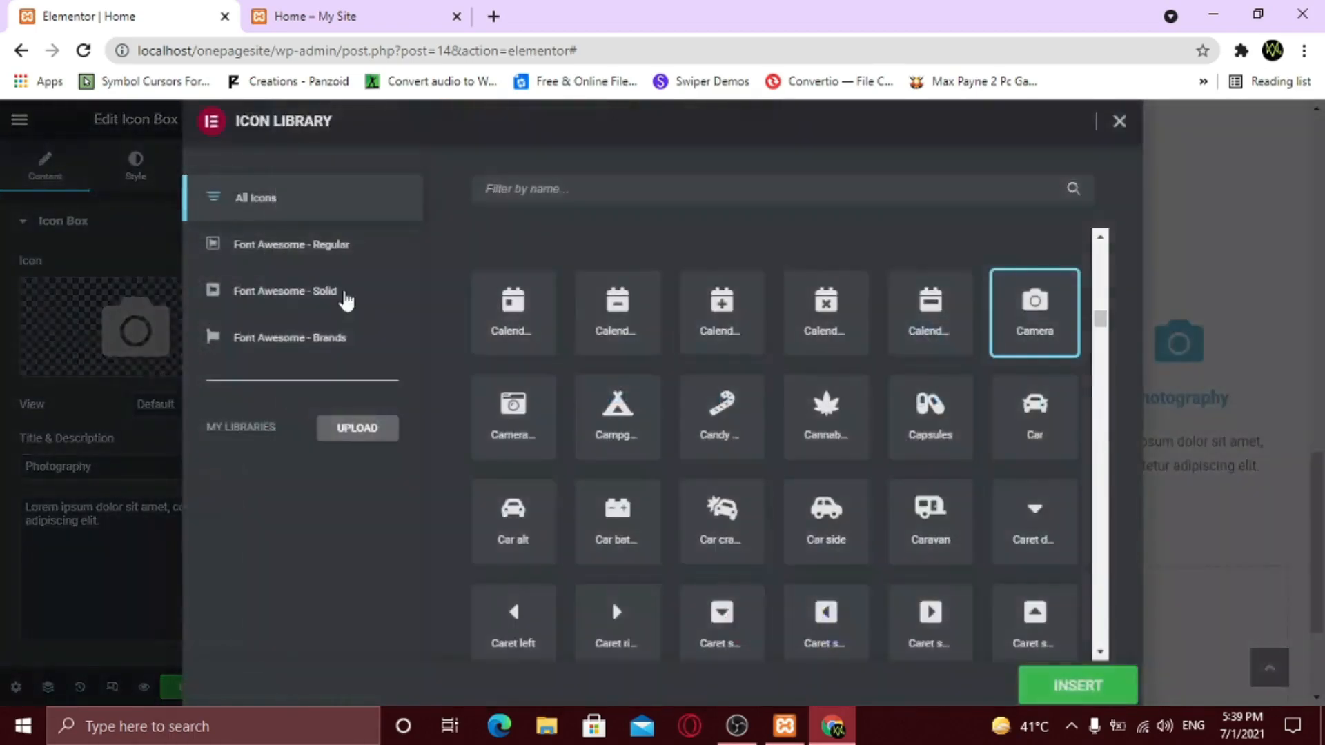
pyautogui.click(550, 194)
pyautogui.write('mobile')
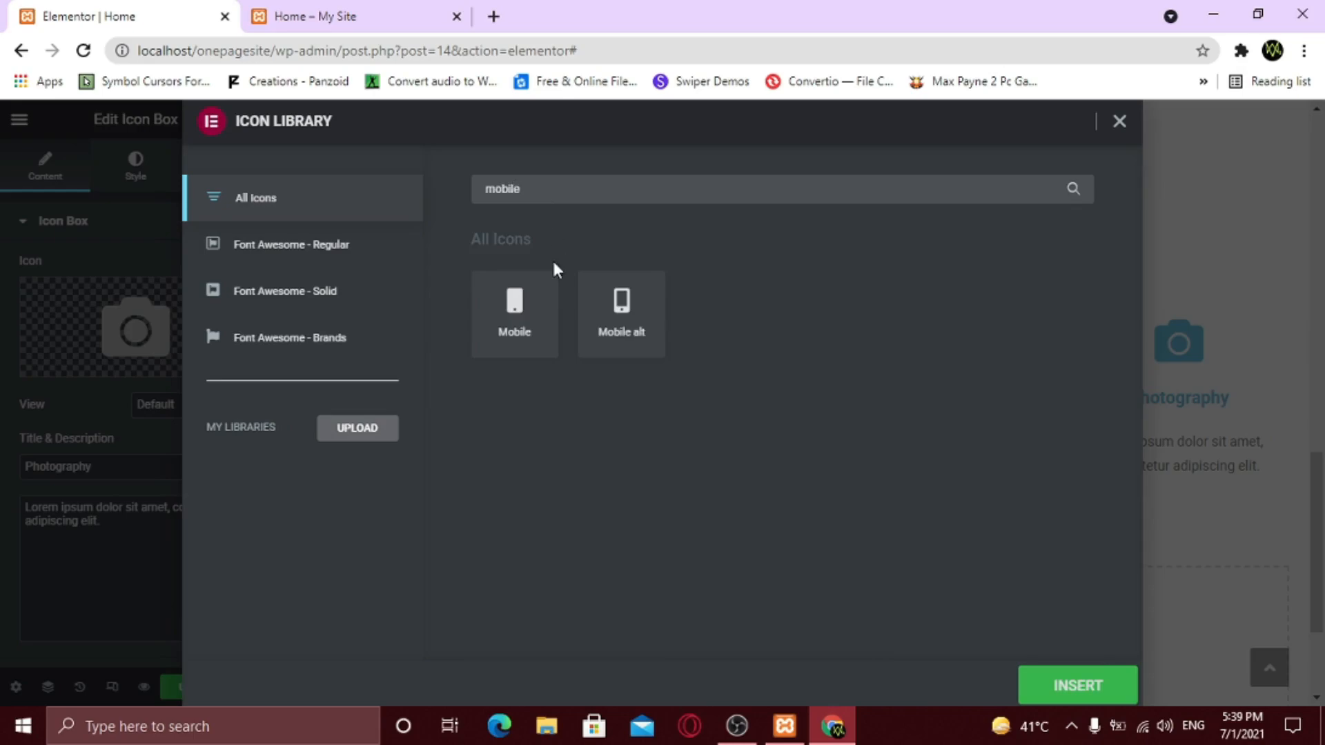
pyautogui.click(518, 307)
pyautogui.click(1078, 686)
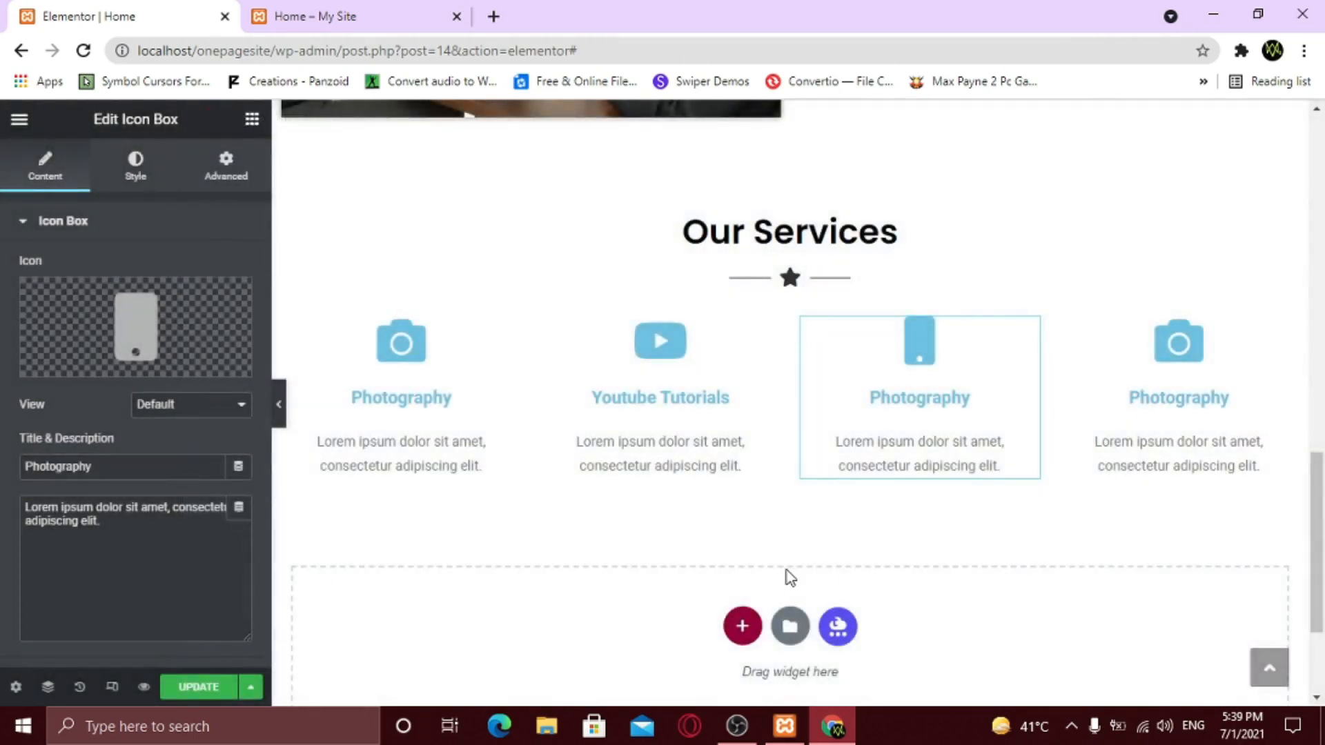
pyautogui.moveTo(92, 467); pyautogui.dragTo(5, 469)
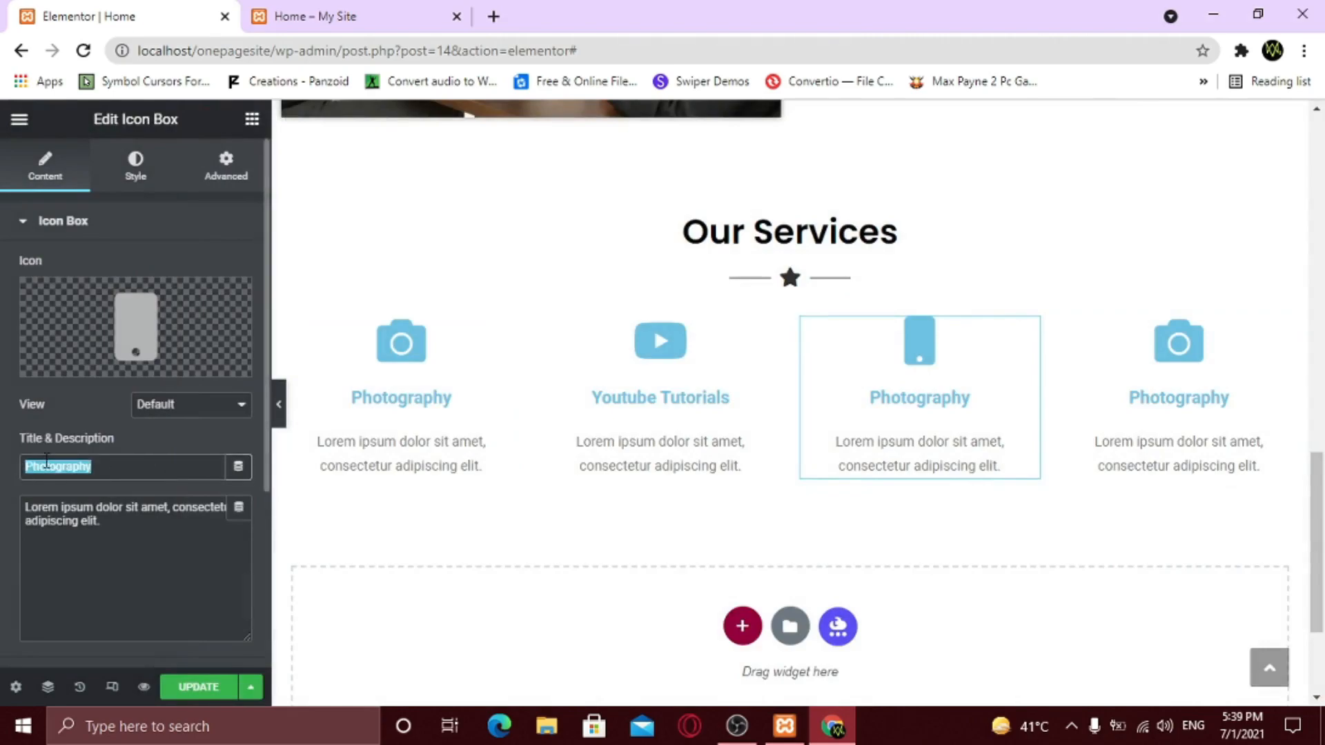
pyautogui.write('100% Responsive')
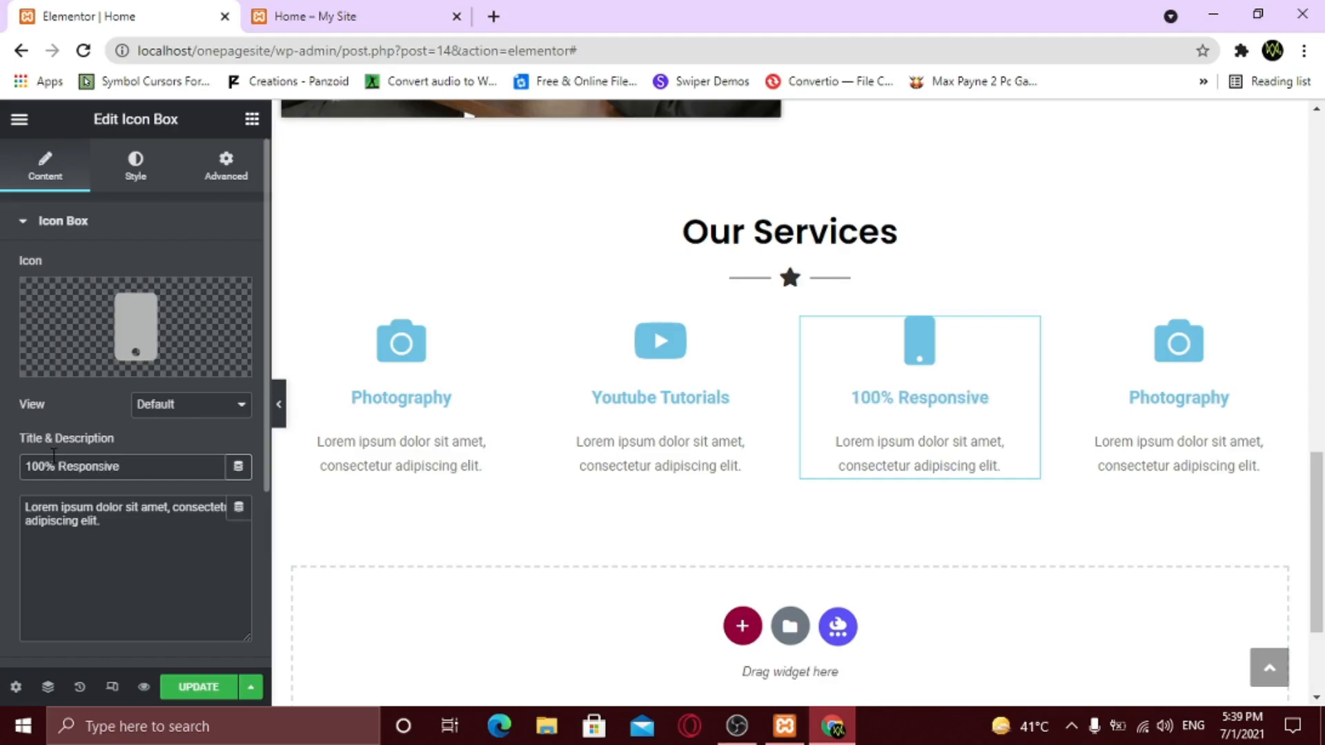
# - Delete the fourth service column
pyautogui.moveTo(1288, 345)
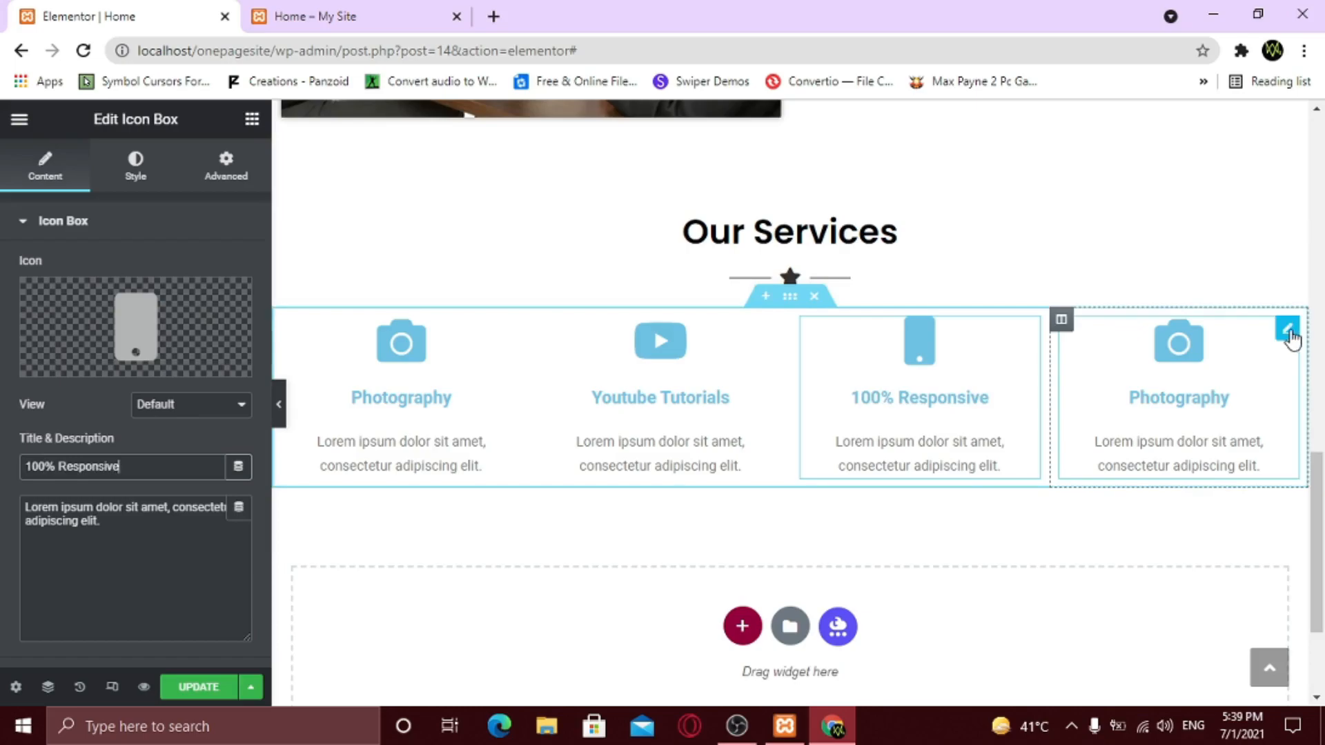
pyautogui.click(1287, 330)
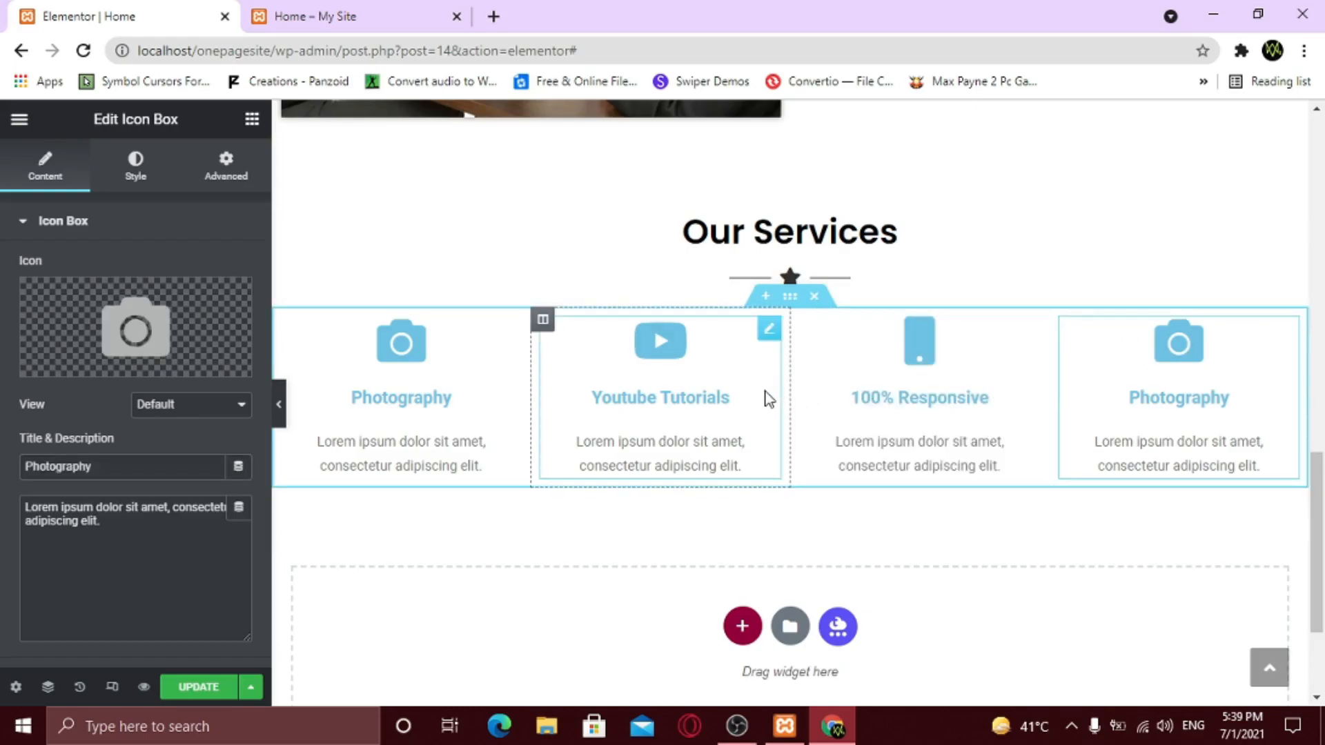
pyautogui.rightClick(1071, 334)
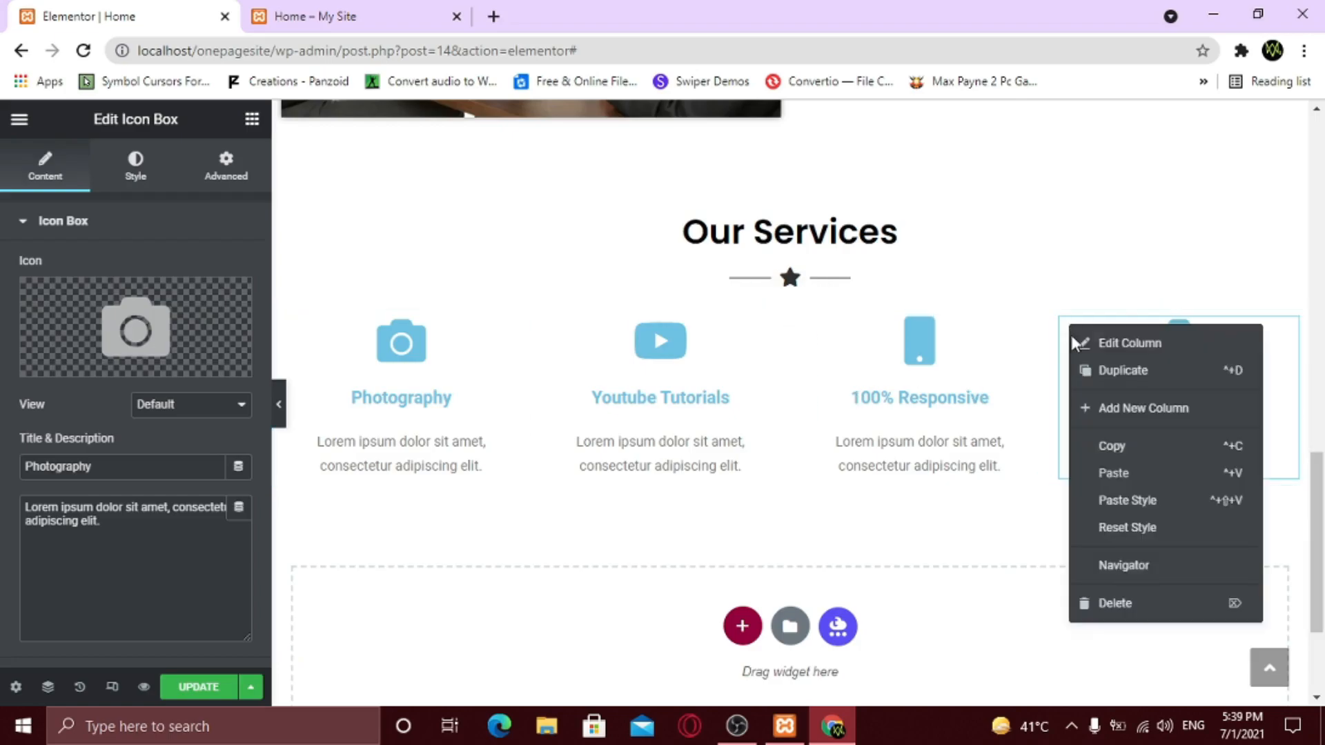
pyautogui.click(1133, 603)
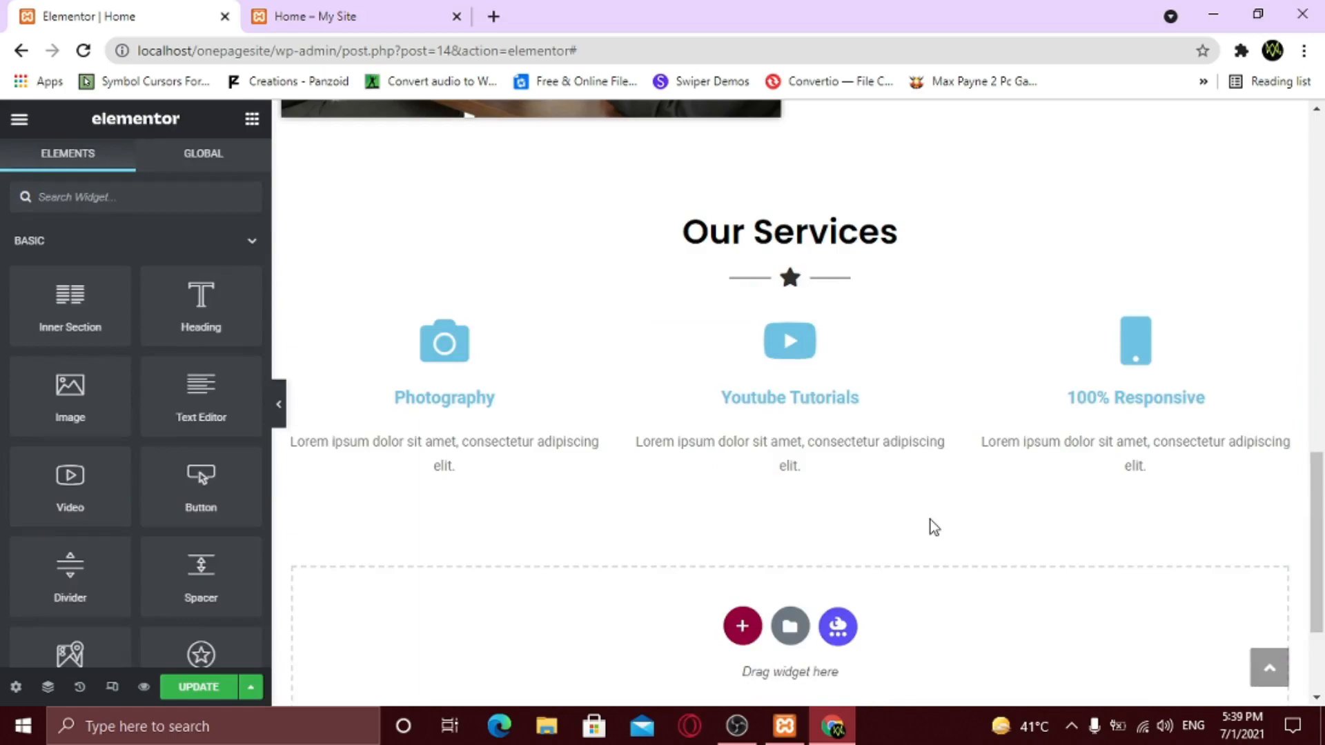
# - Paste a dark colour into the first Photography box's icon colour
pyautogui.click(598, 337)
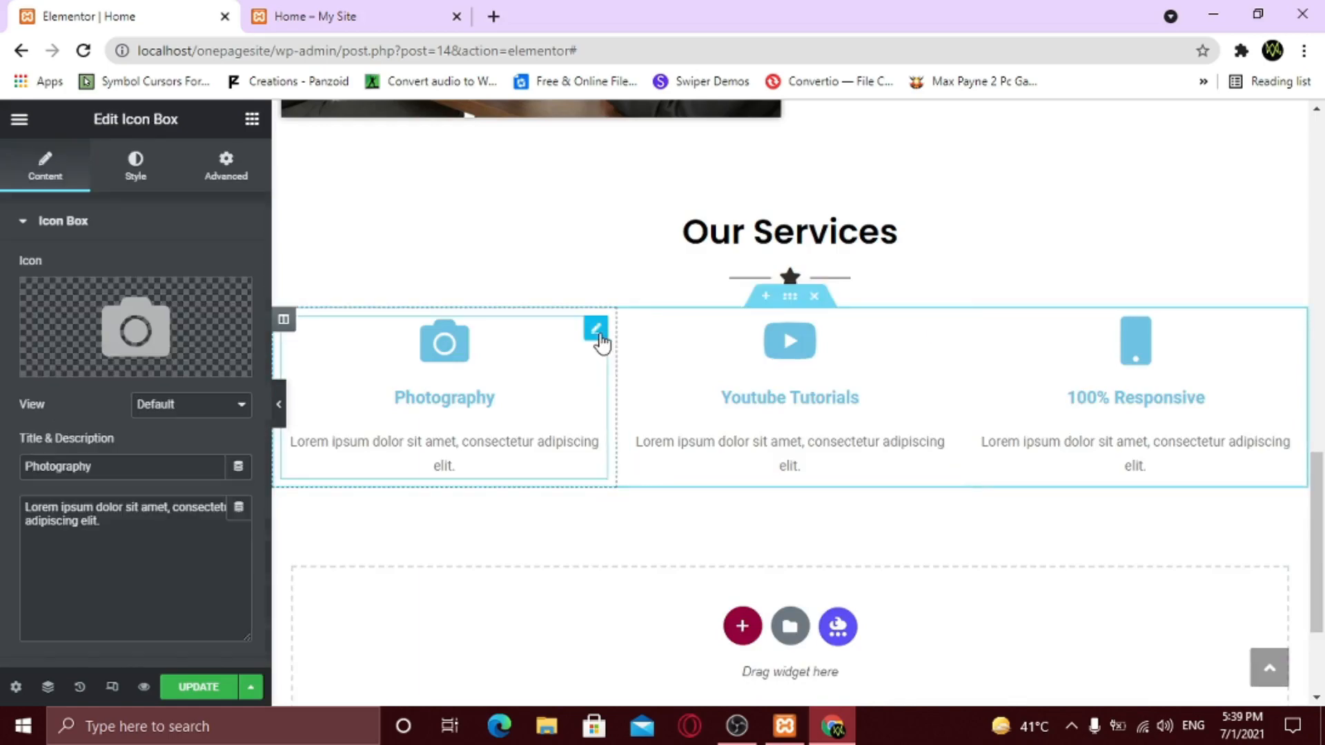
pyautogui.click(135, 173)
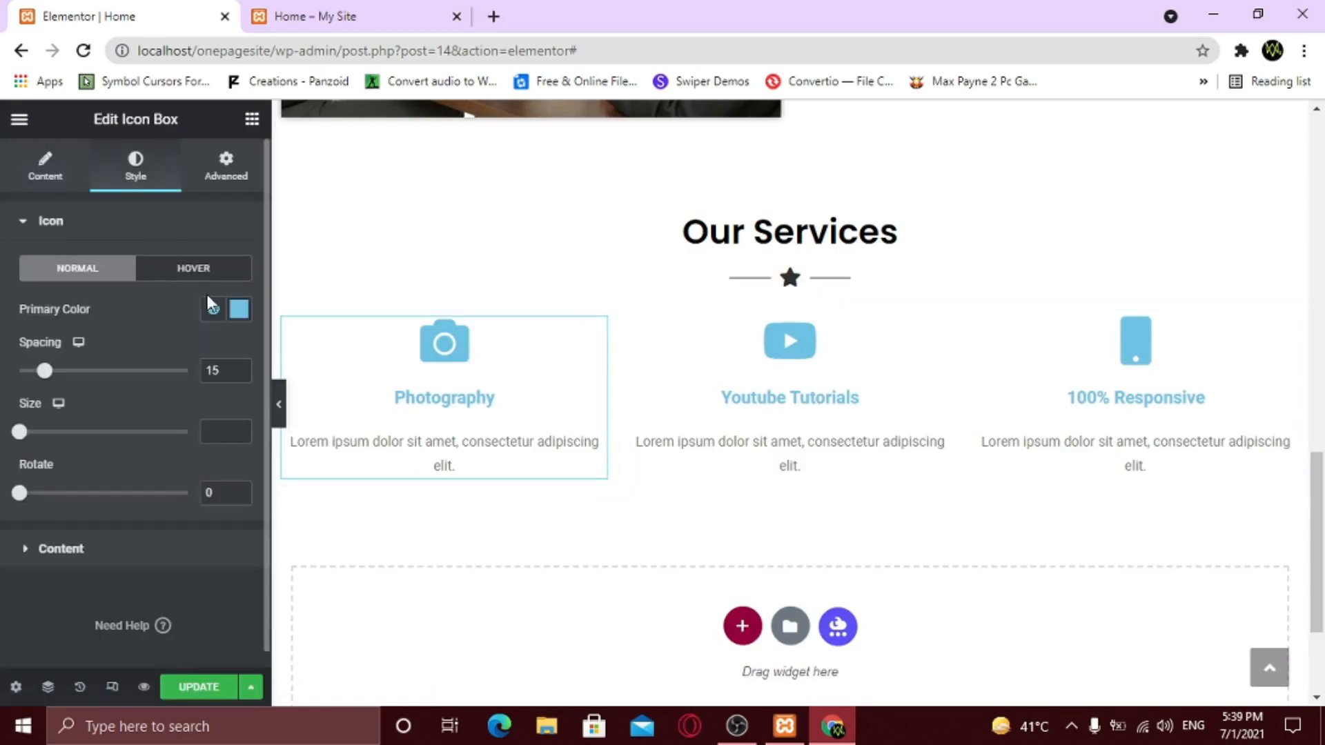
pyautogui.click(238, 311)
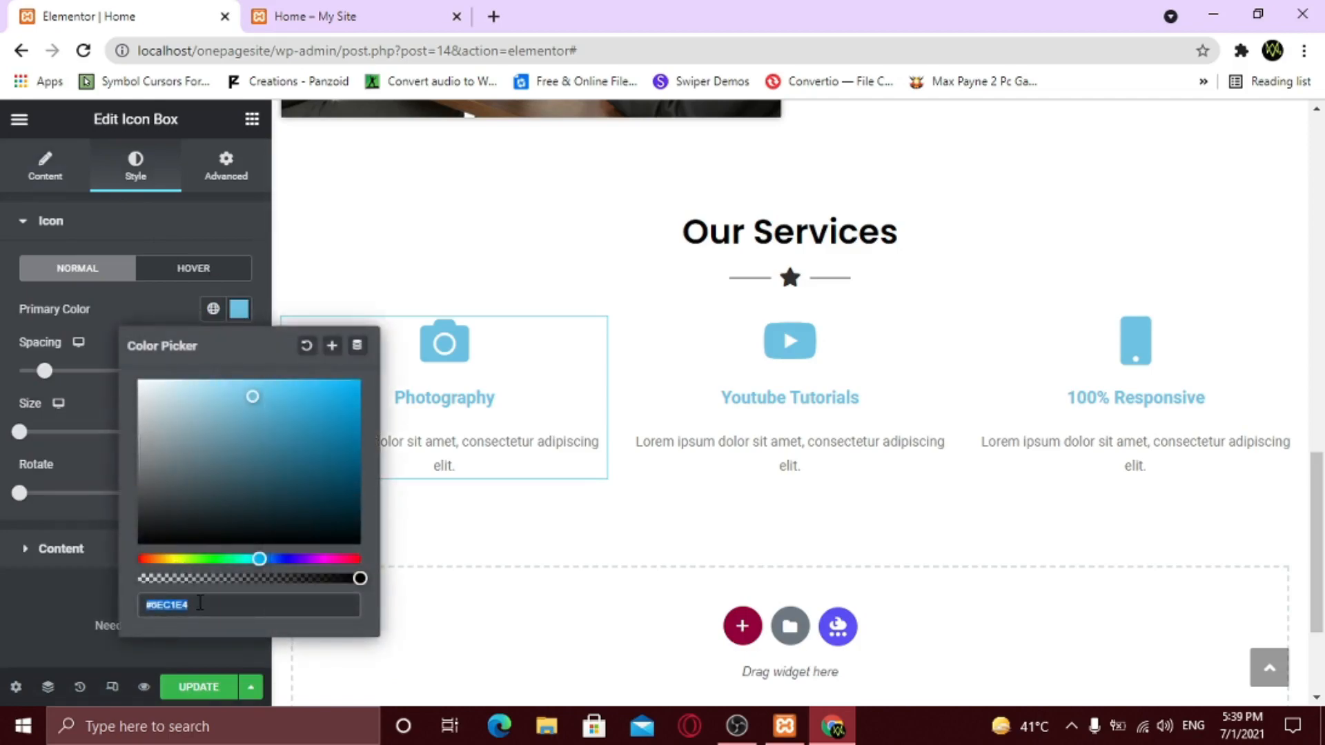
pyautogui.write('#302F2F')
pyautogui.click(62, 564)
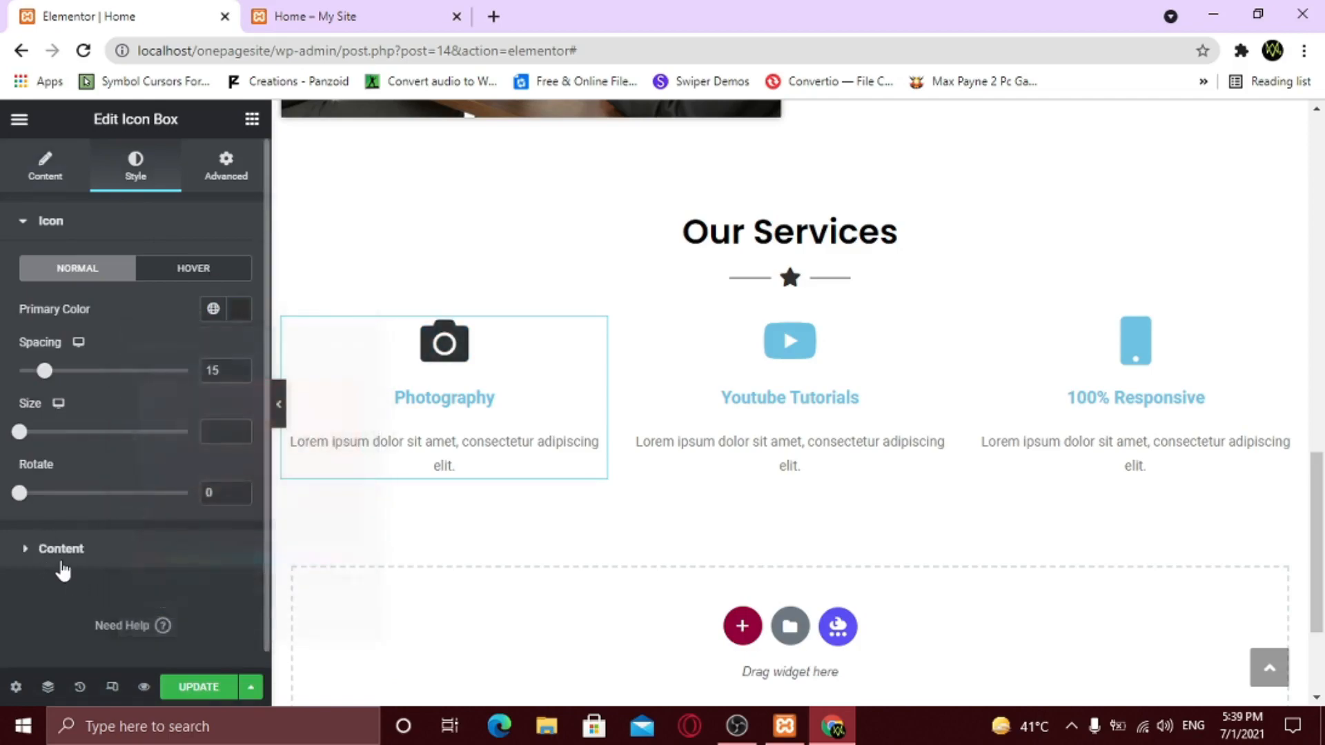
# - Set the Photography title to colour #302F2F, Poppins font, size 25
pyautogui.click(61, 549)
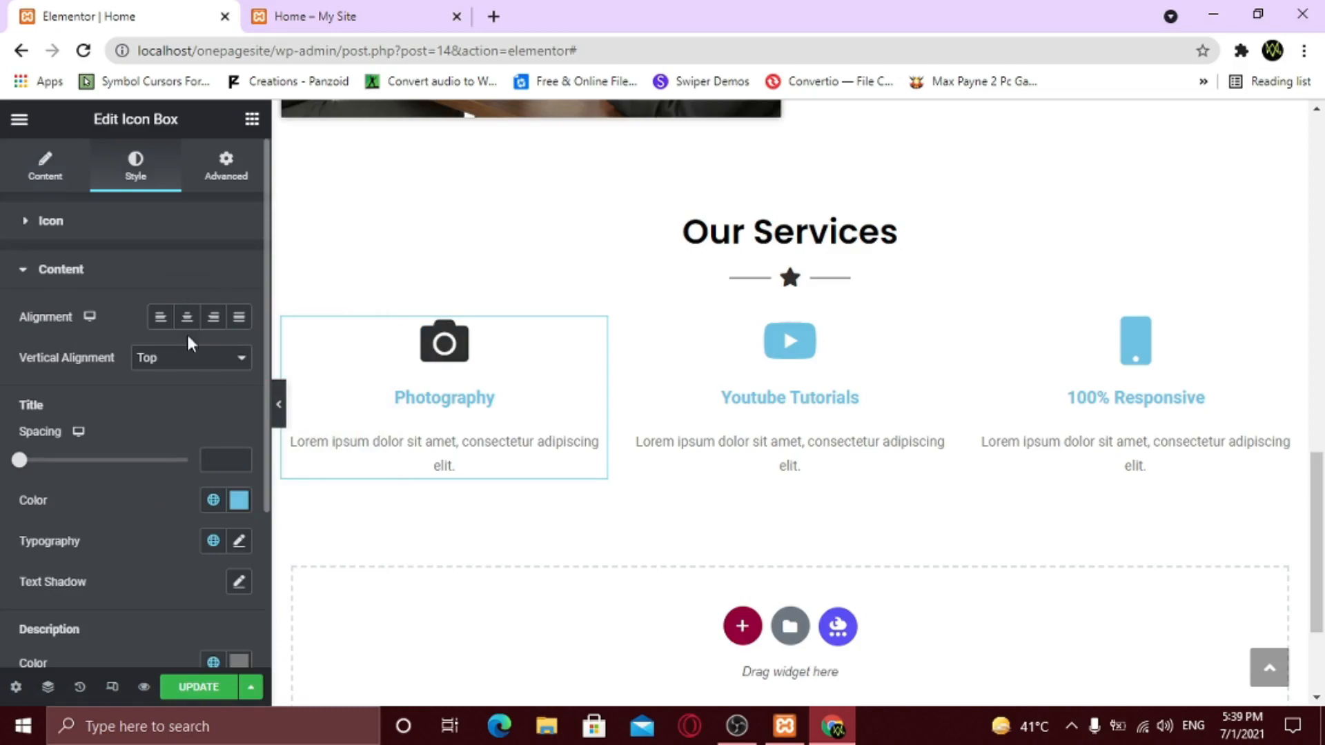
pyautogui.click(237, 504)
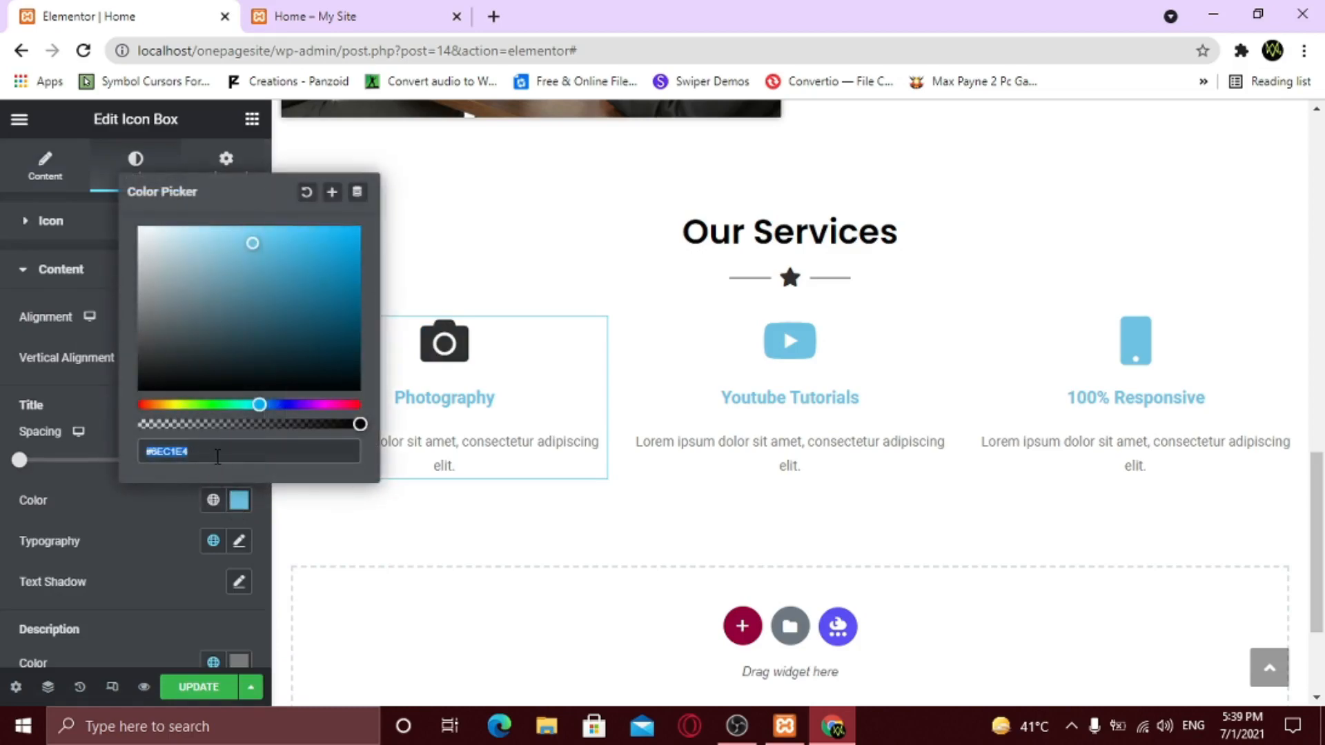
pyautogui.write('#302F2F')
pyautogui.click(172, 504)
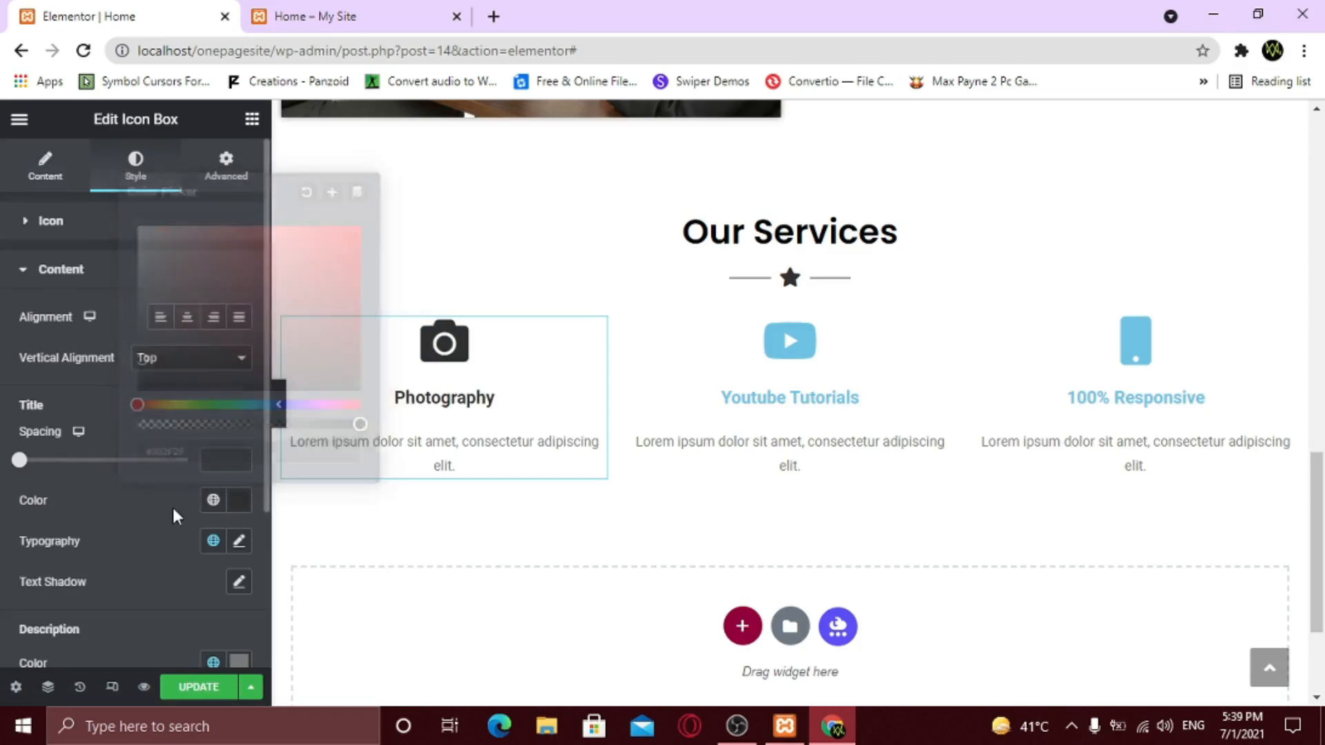
pyautogui.click(239, 551)
pyautogui.click(183, 630)
pyautogui.write('popp')
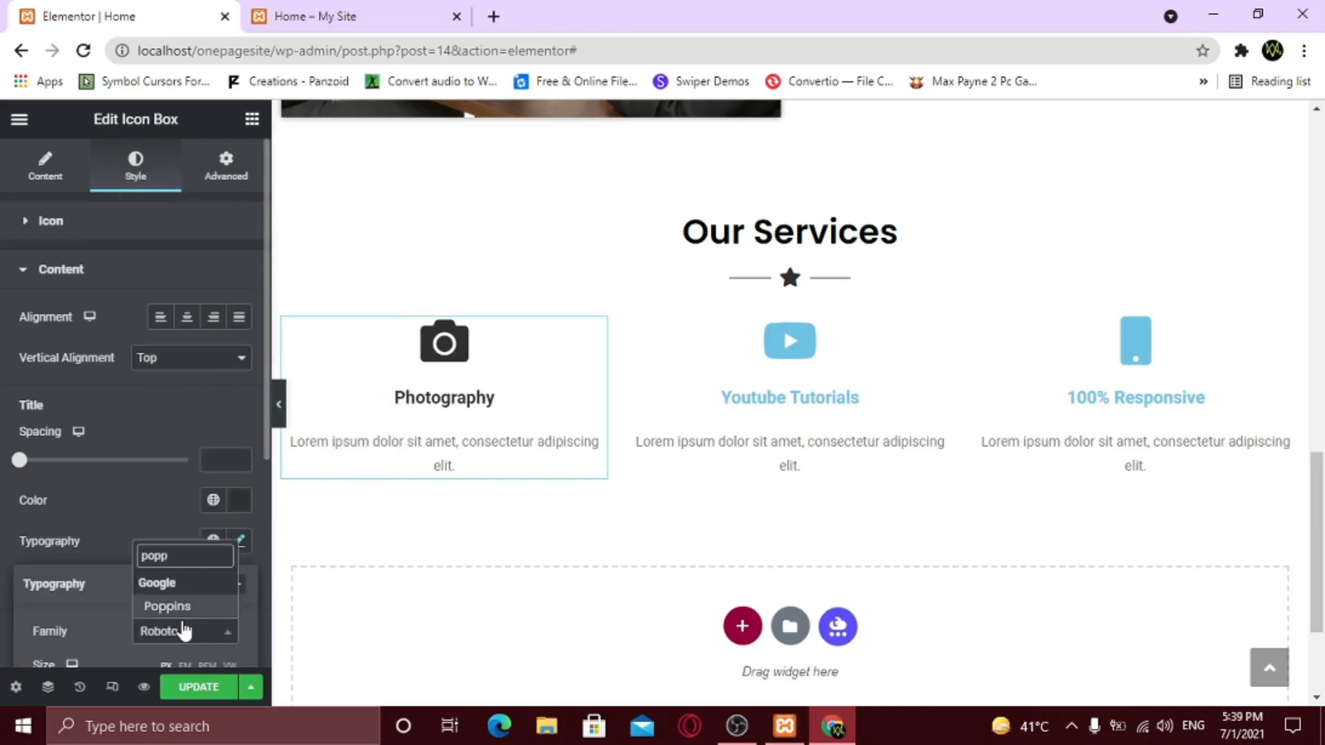
pyautogui.press('Return')
pyautogui.scroll(-1, 186, 600)
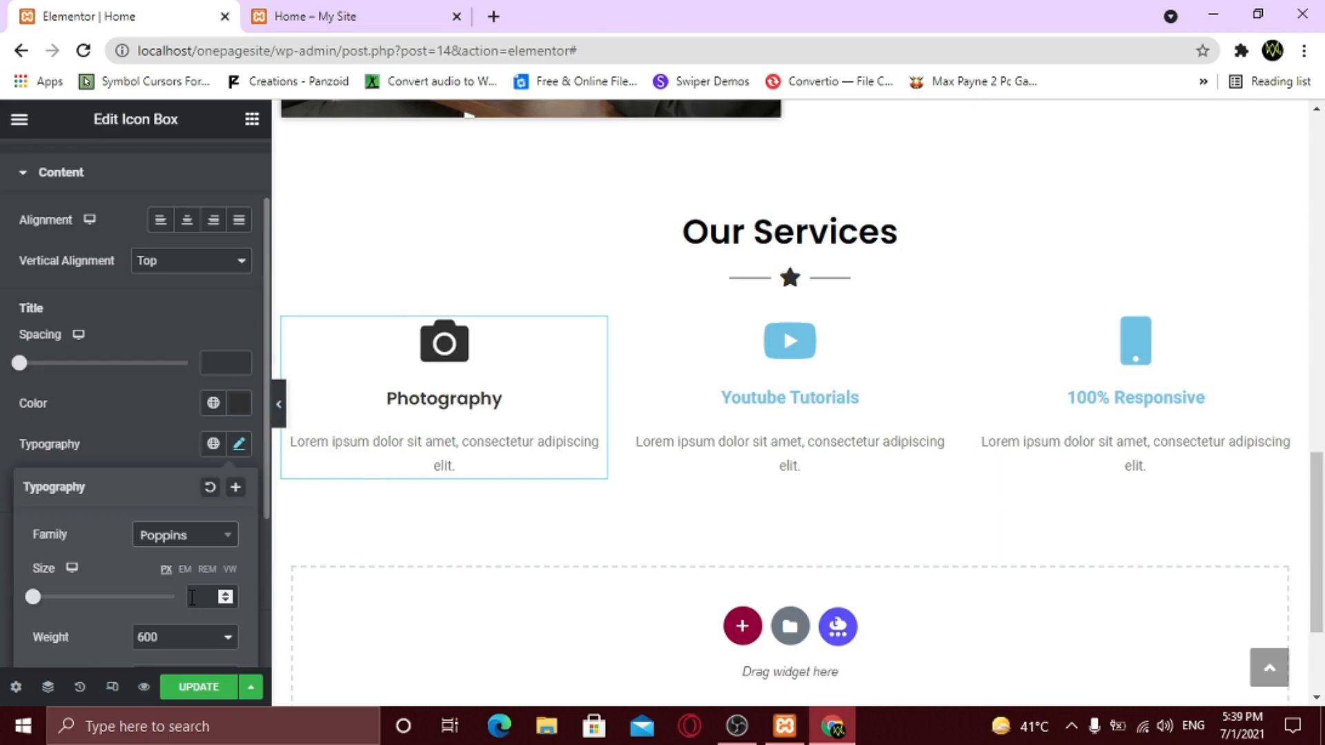
pyautogui.click(194, 598)
pyautogui.write('25')
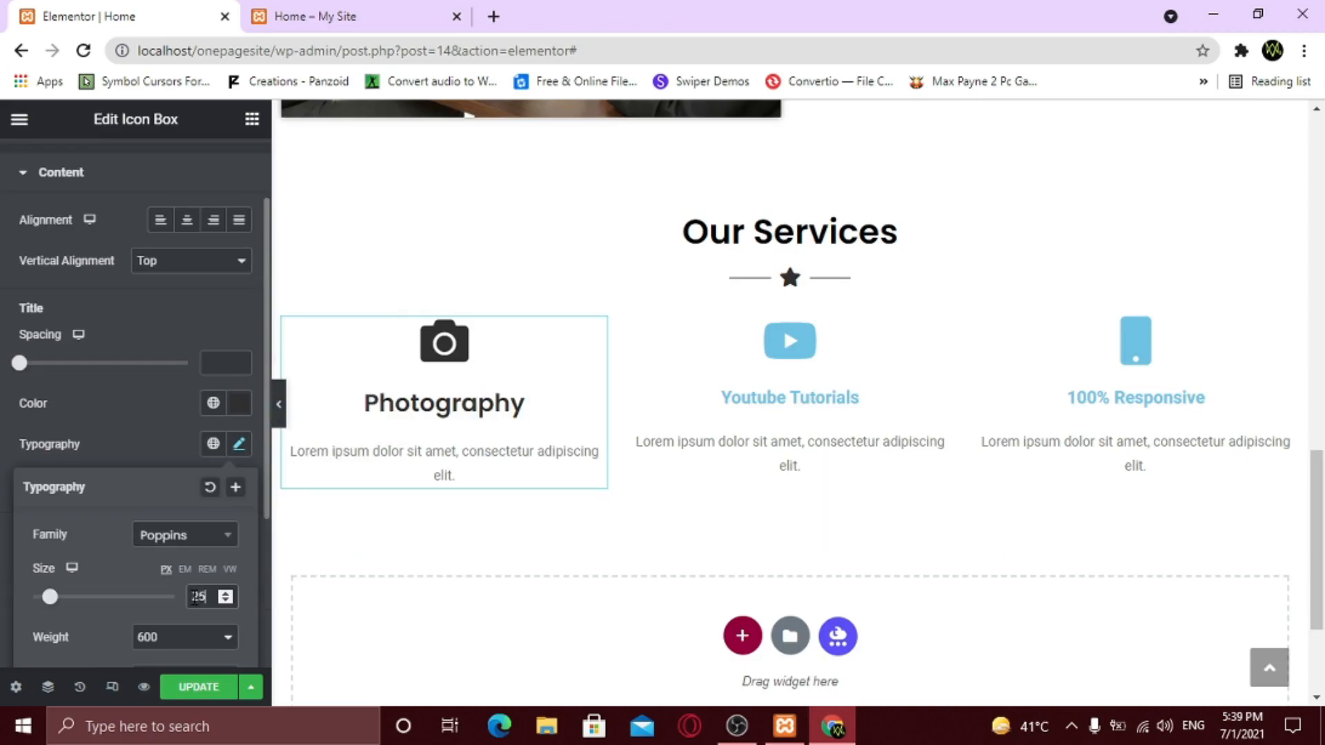
pyautogui.click(109, 449)
# - Set the description to colour #302F2F, Be Vietnam font, size 16
pyautogui.scroll(-1, 110, 448)
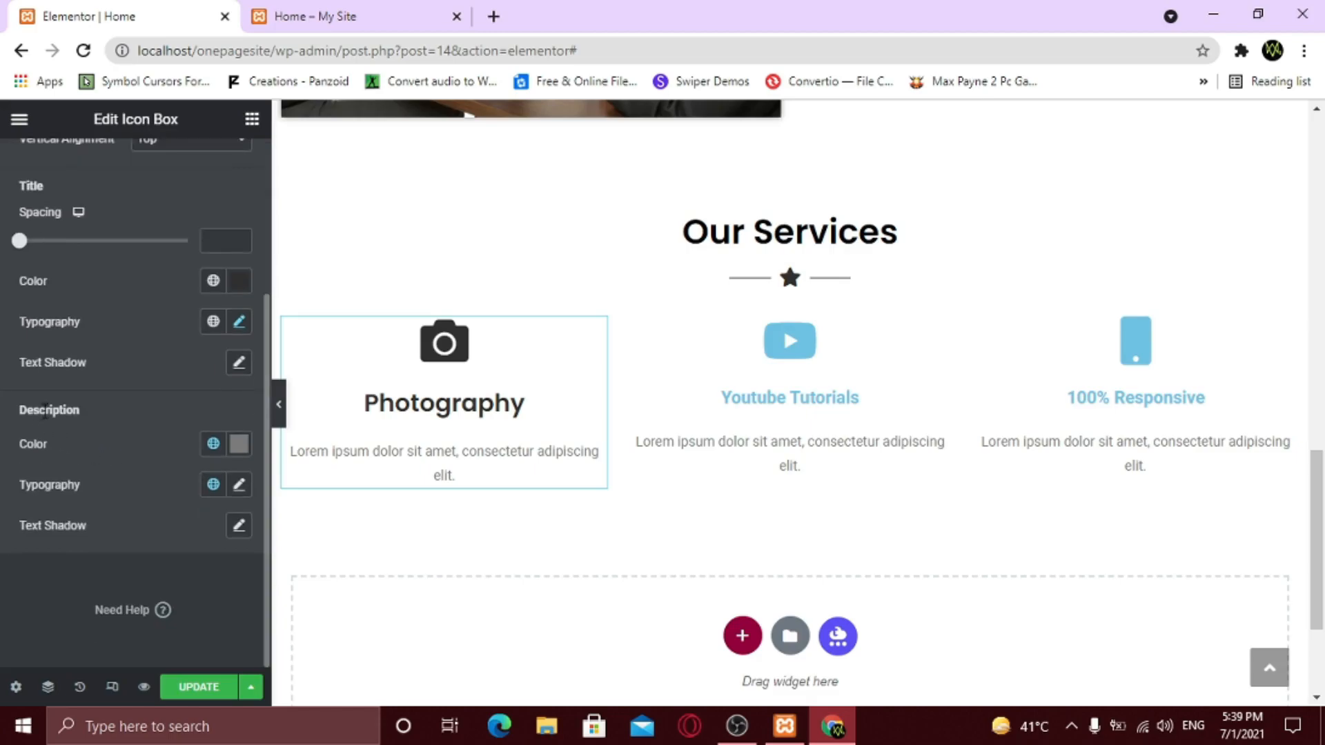
pyautogui.click(240, 448)
pyautogui.write('#302F2F')
pyautogui.click(239, 484)
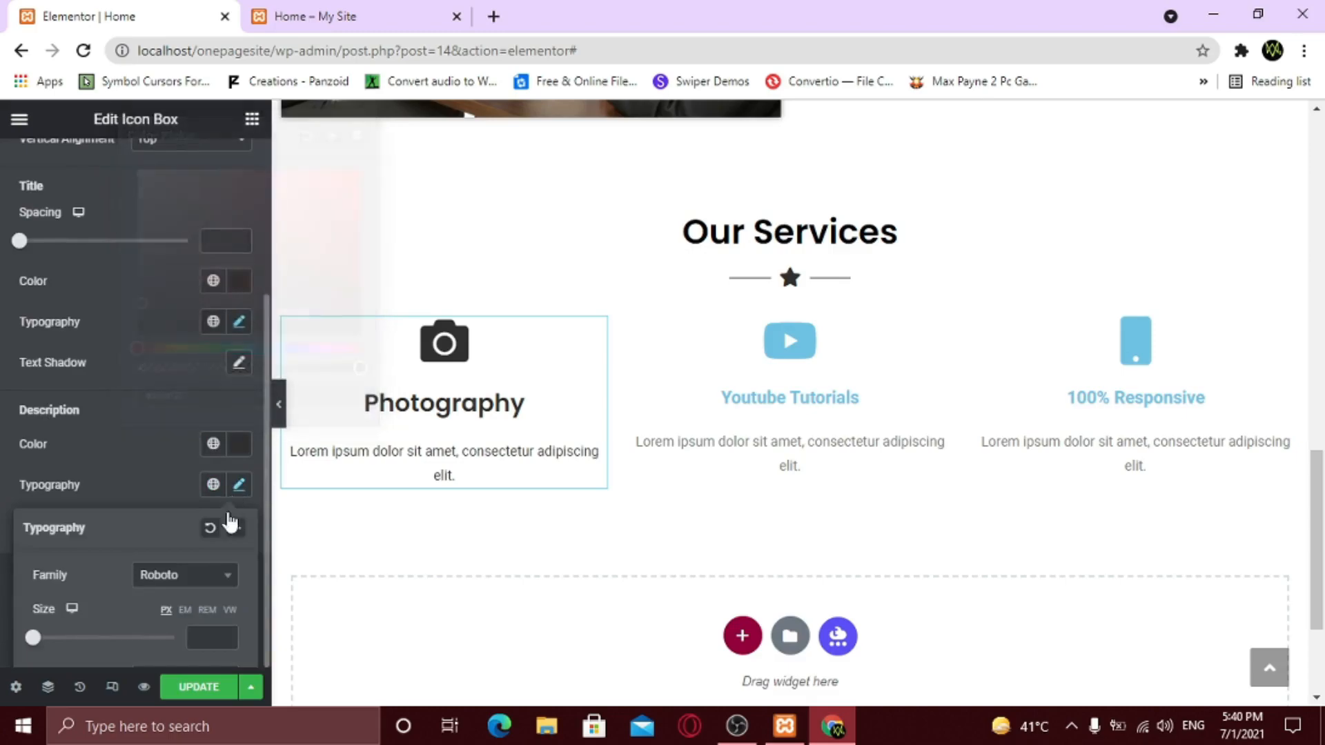
pyautogui.scroll(-3, 166, 570)
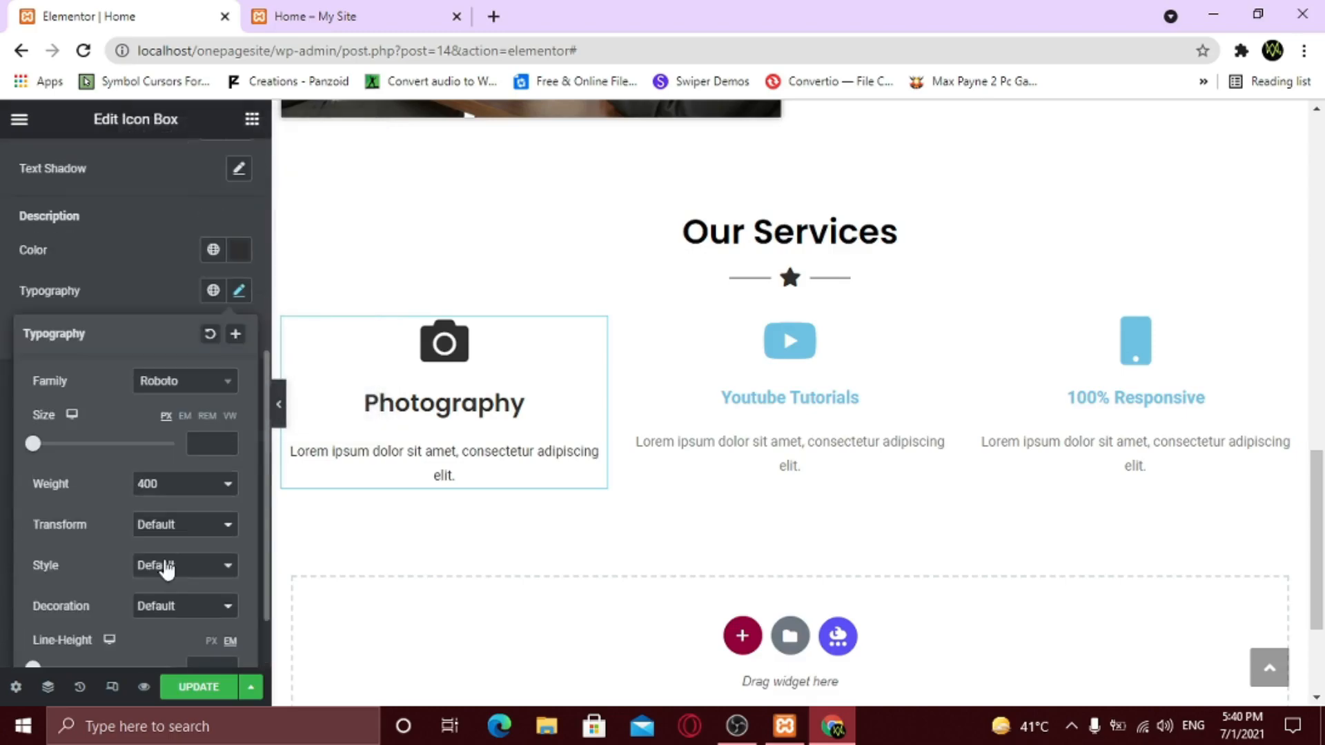
pyautogui.click(153, 390)
pyautogui.write('be')
pyautogui.press('Down')
pyautogui.press('Down')
pyautogui.press('Return')
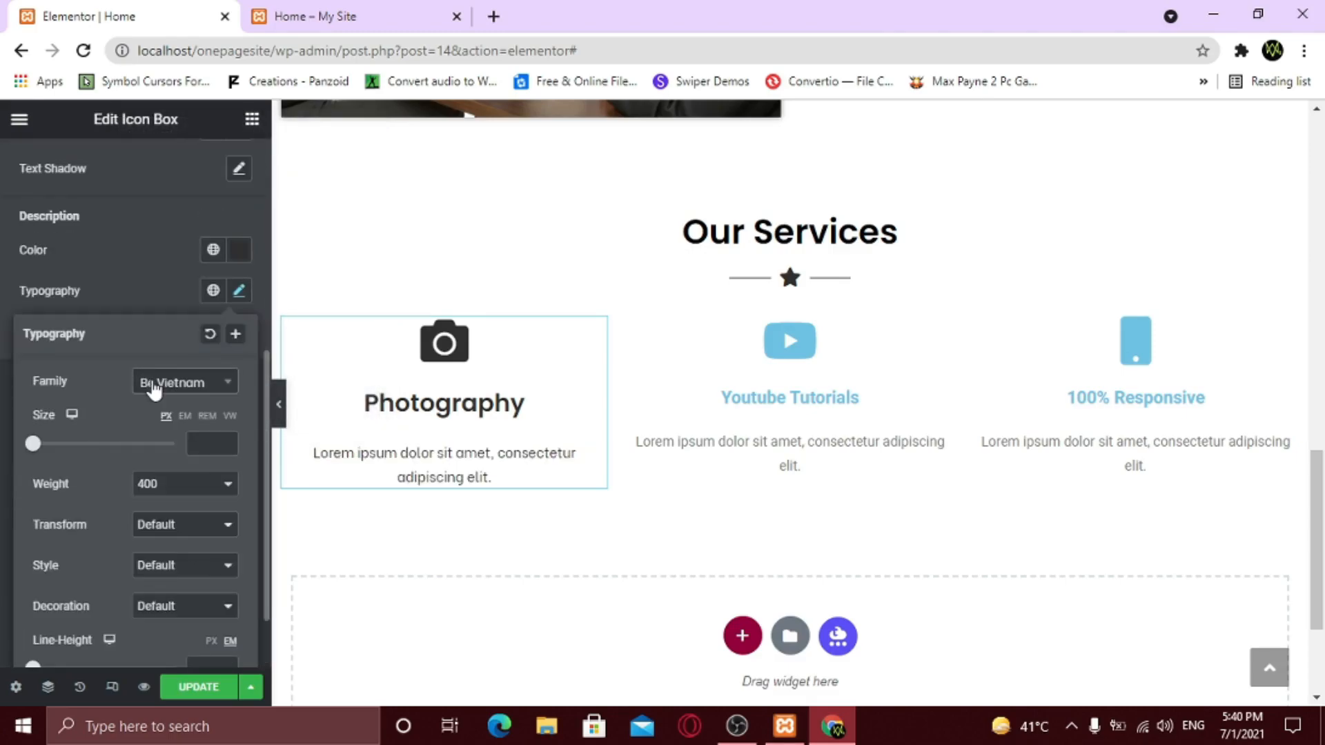
pyautogui.click(198, 442)
pyautogui.write('18')
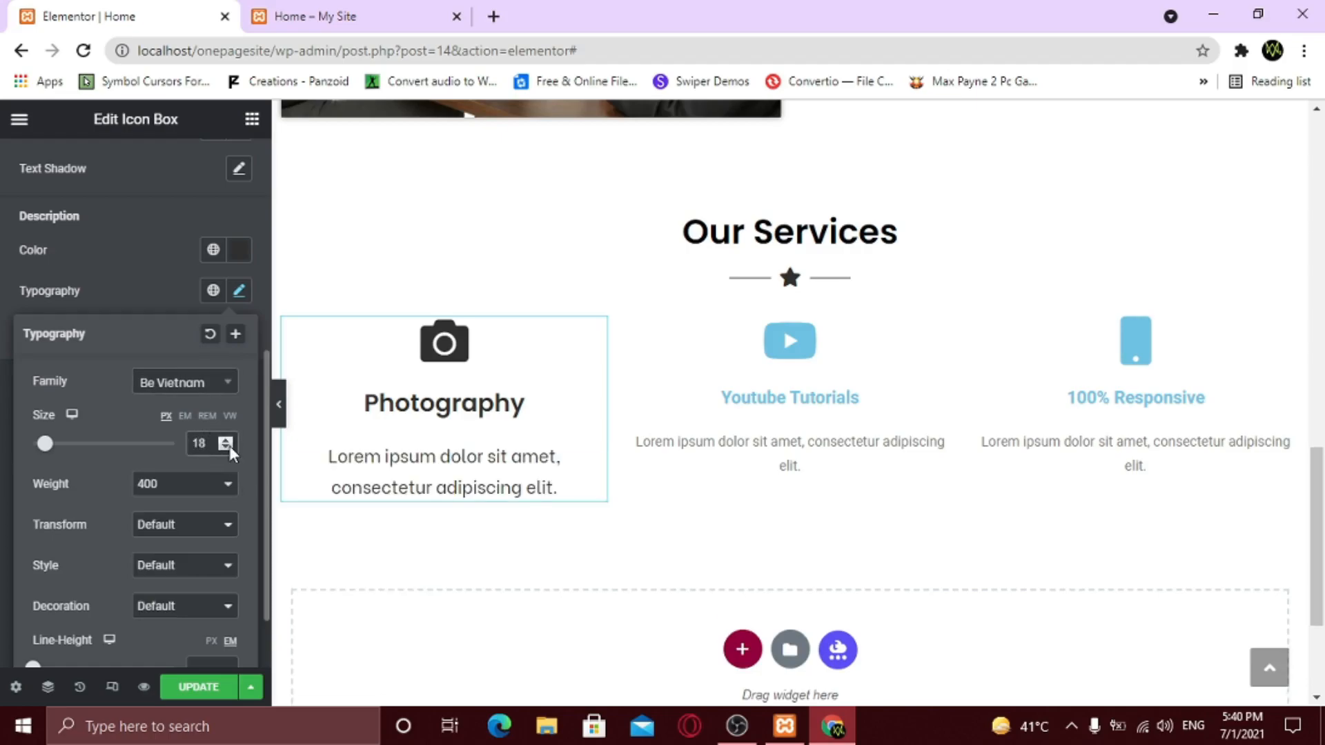
pyautogui.click(229, 446)
pyautogui.click(229, 446)
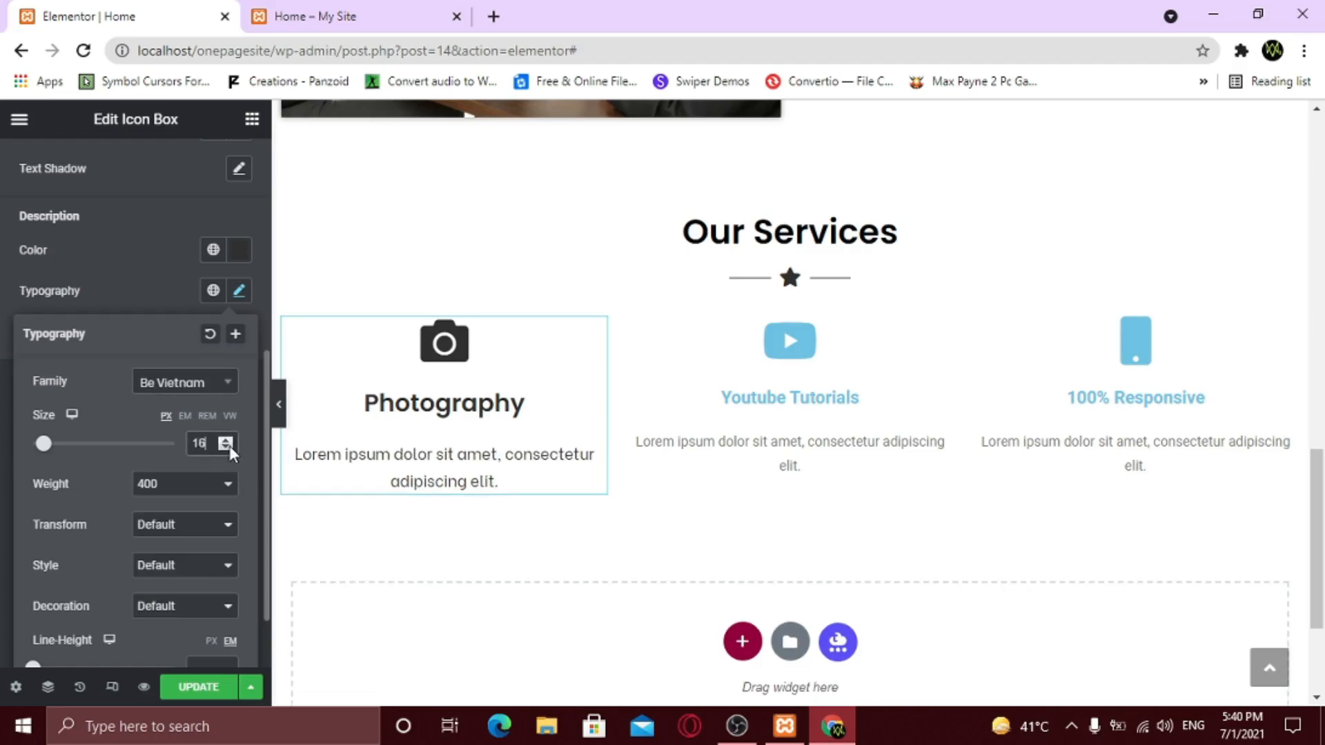
# - Give the Youtube Tutorials icon and title a dark grey colour
pyautogui.click(943, 330)
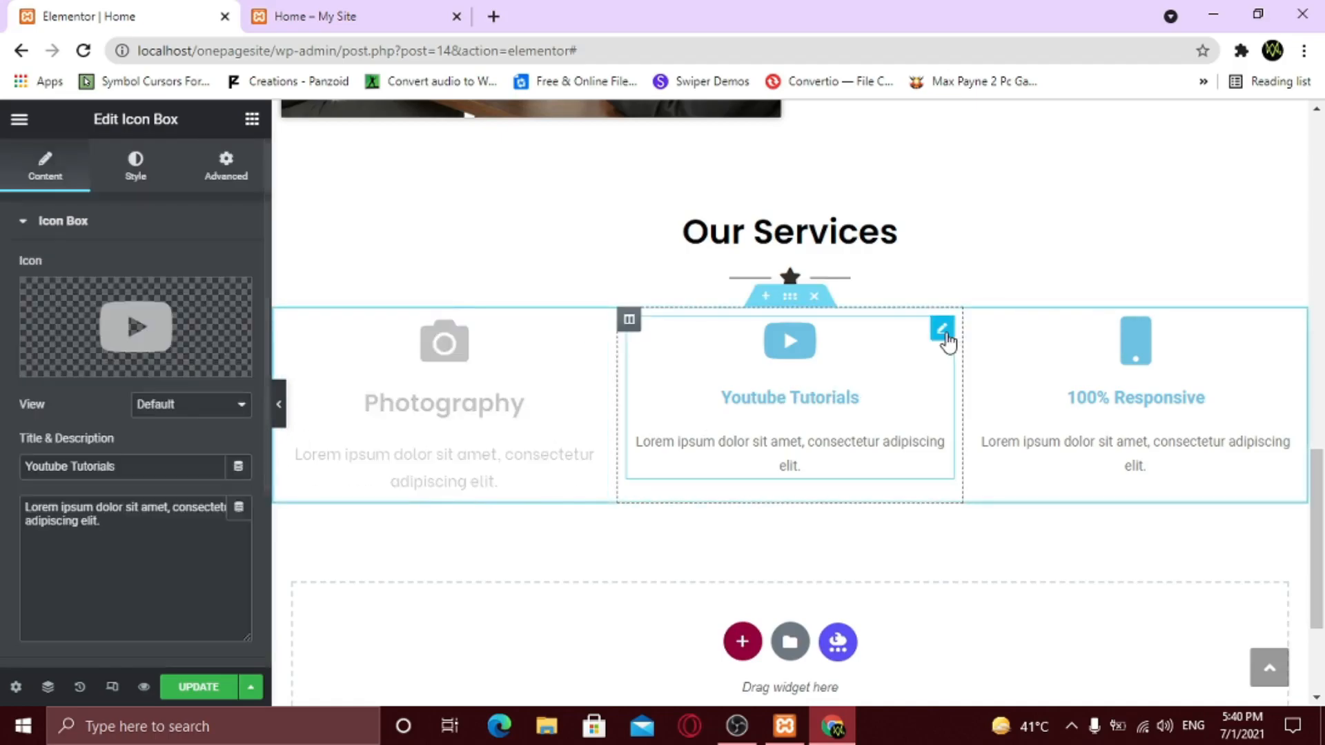
pyautogui.click(133, 172)
pyautogui.click(239, 308)
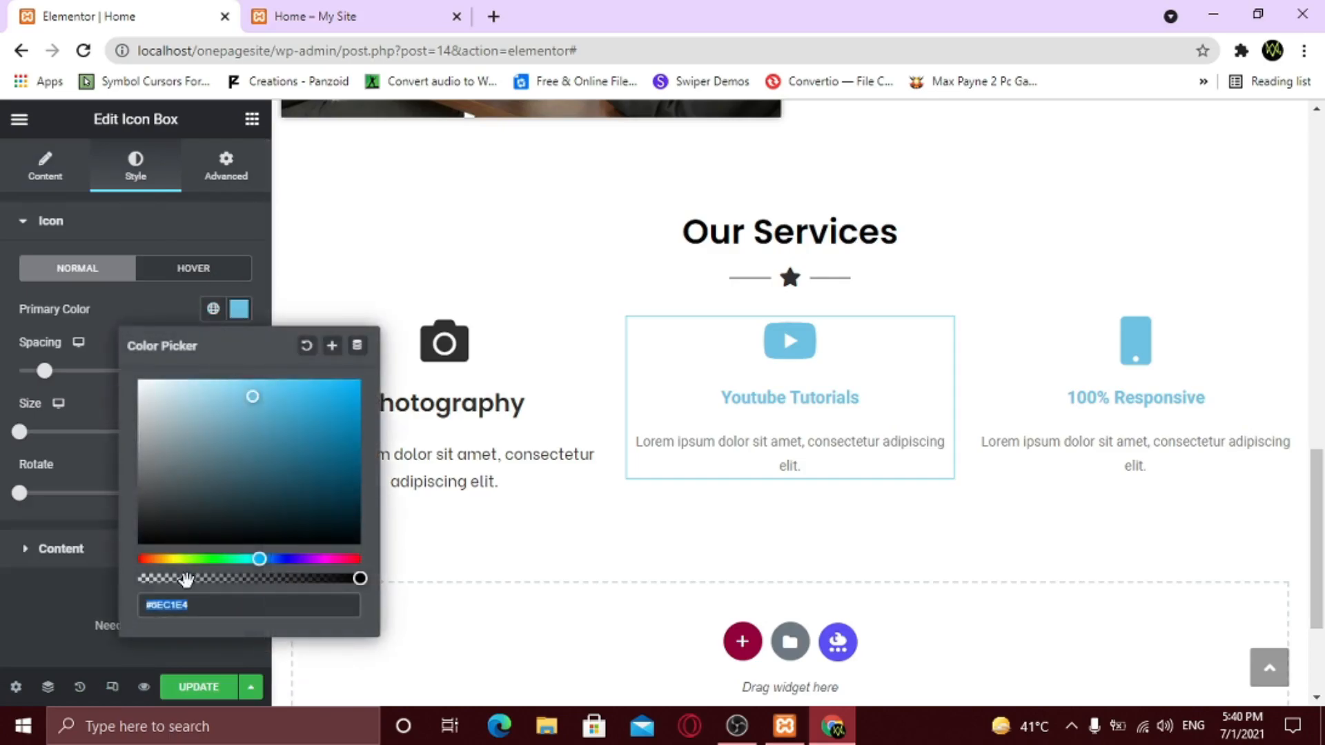
pyautogui.write('#2F2F2F')
pyautogui.click(40, 601)
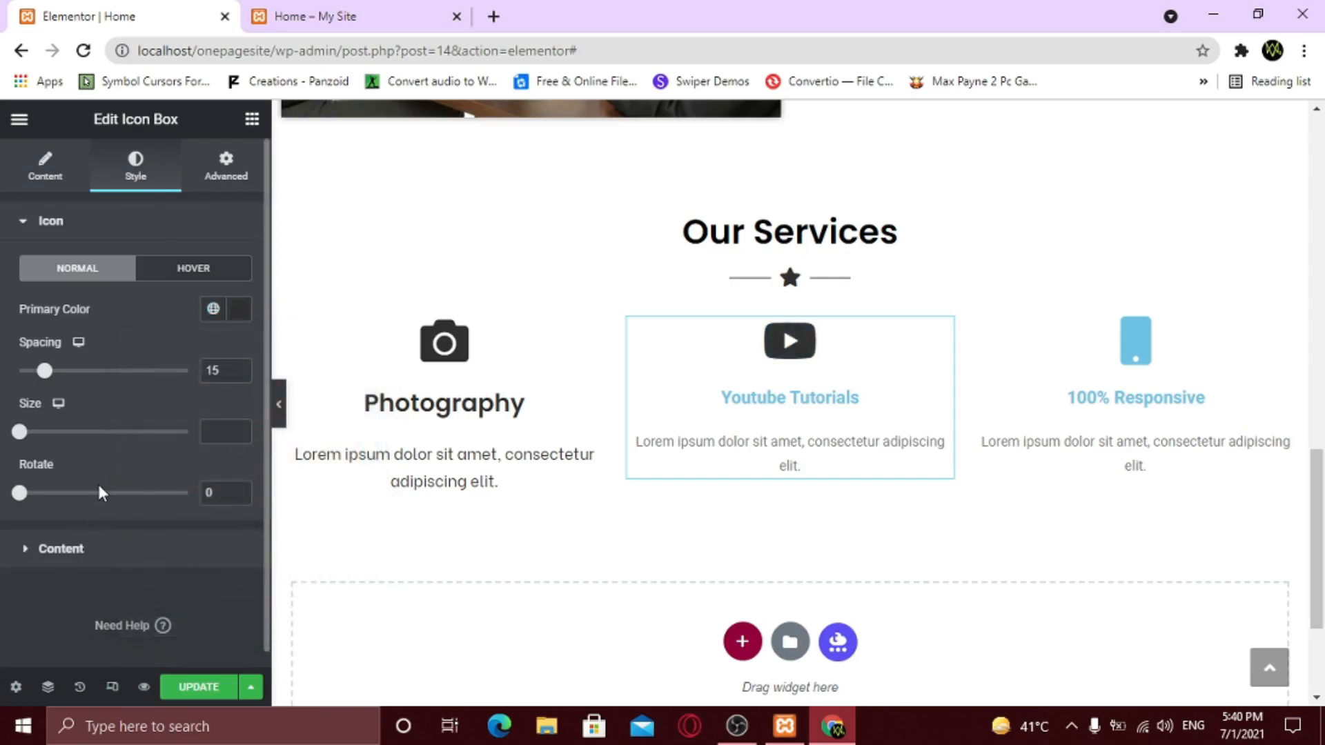
pyautogui.click(119, 556)
pyautogui.scroll(-2, 173, 386)
pyautogui.click(238, 280)
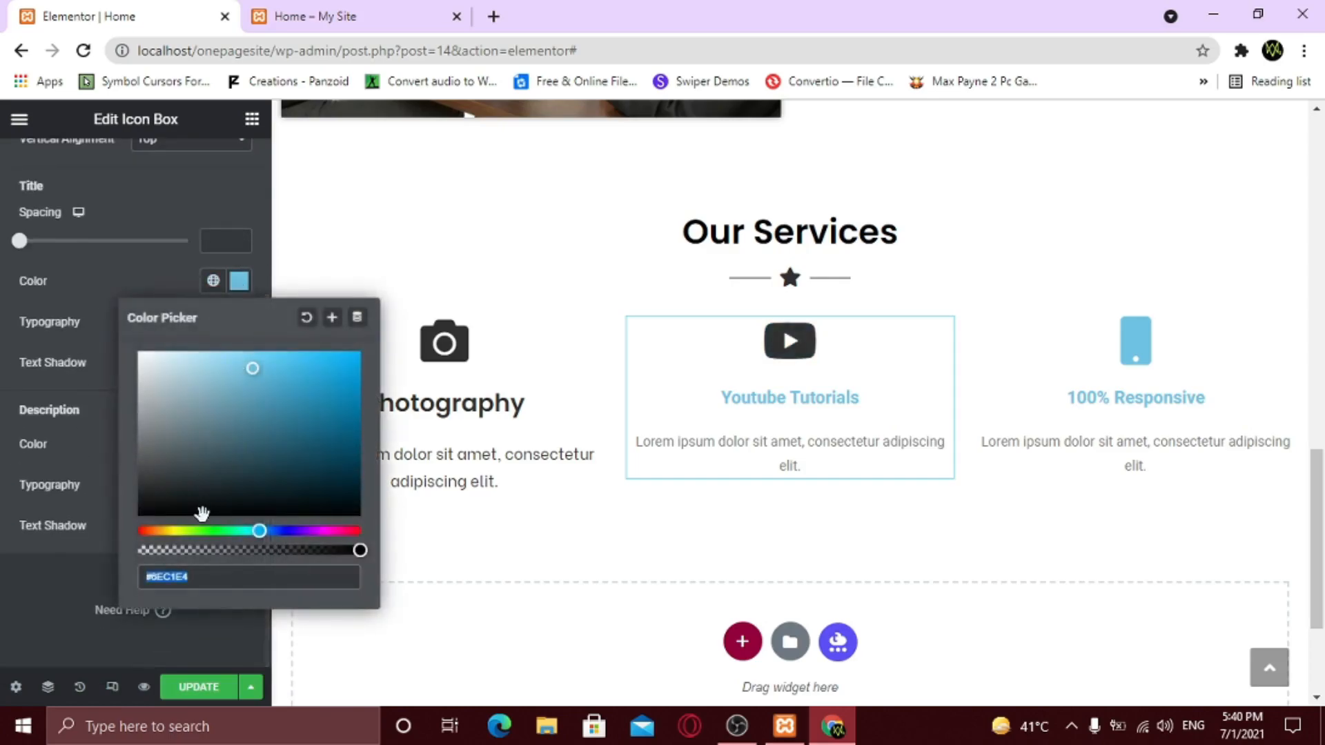
pyautogui.hotkey('ctrl', 'v')
pyautogui.click(181, 631)
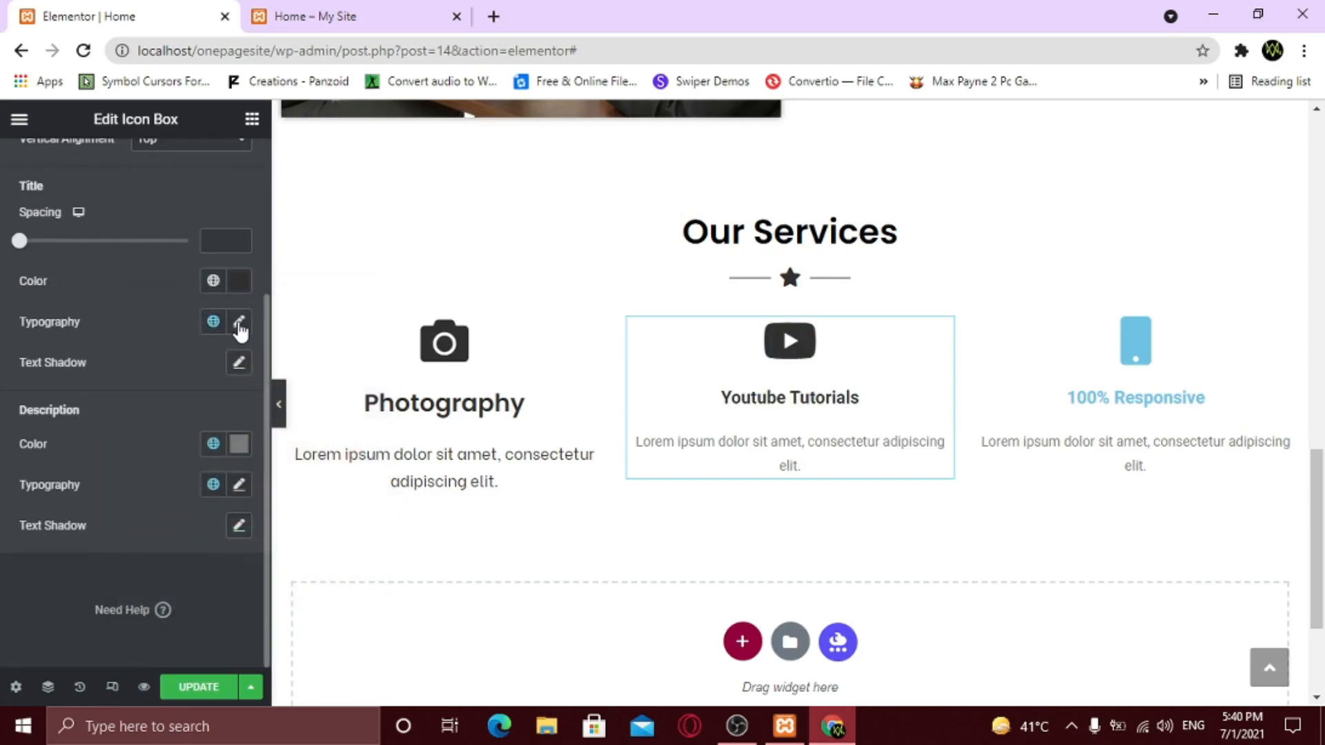
# - Set the Youtube Tutorials title typography to Poppins at size 25
pyautogui.click(239, 322)
pyautogui.click(177, 414)
pyautogui.write('poppi')
pyautogui.press('Return')
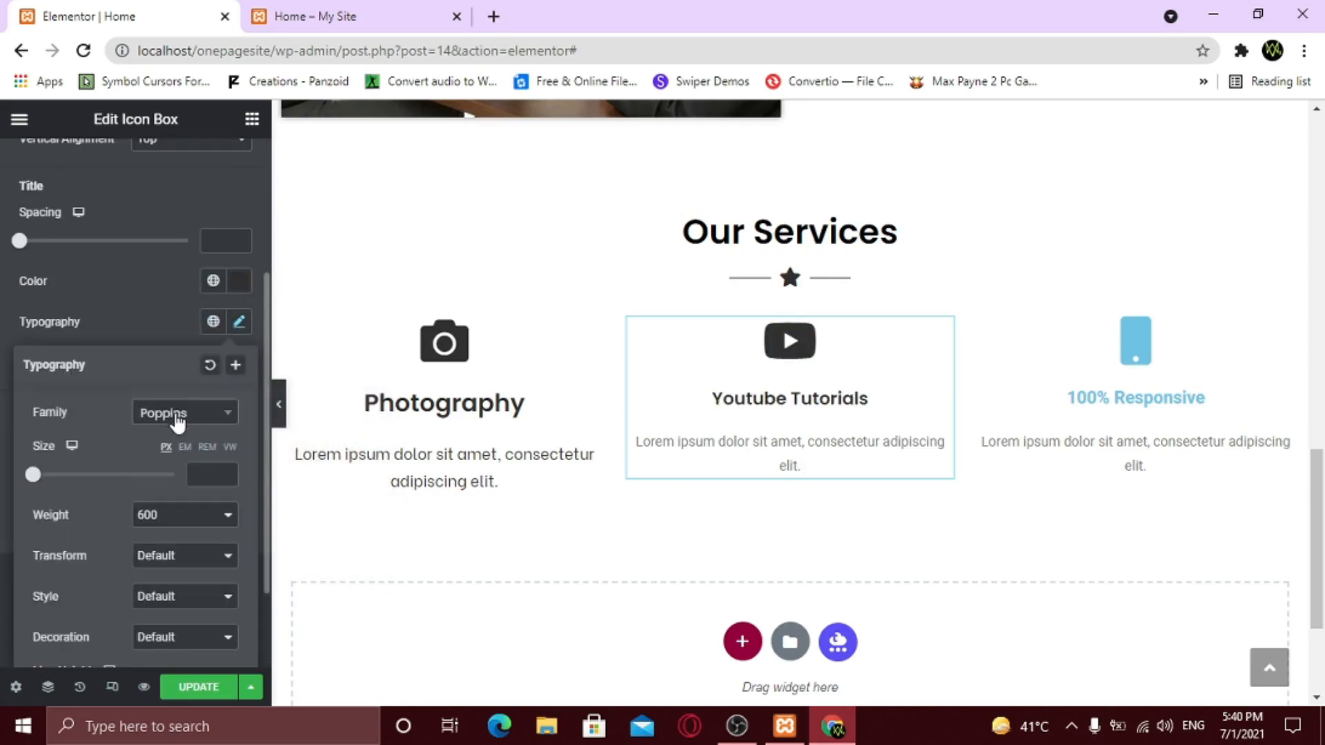
pyautogui.write('25')
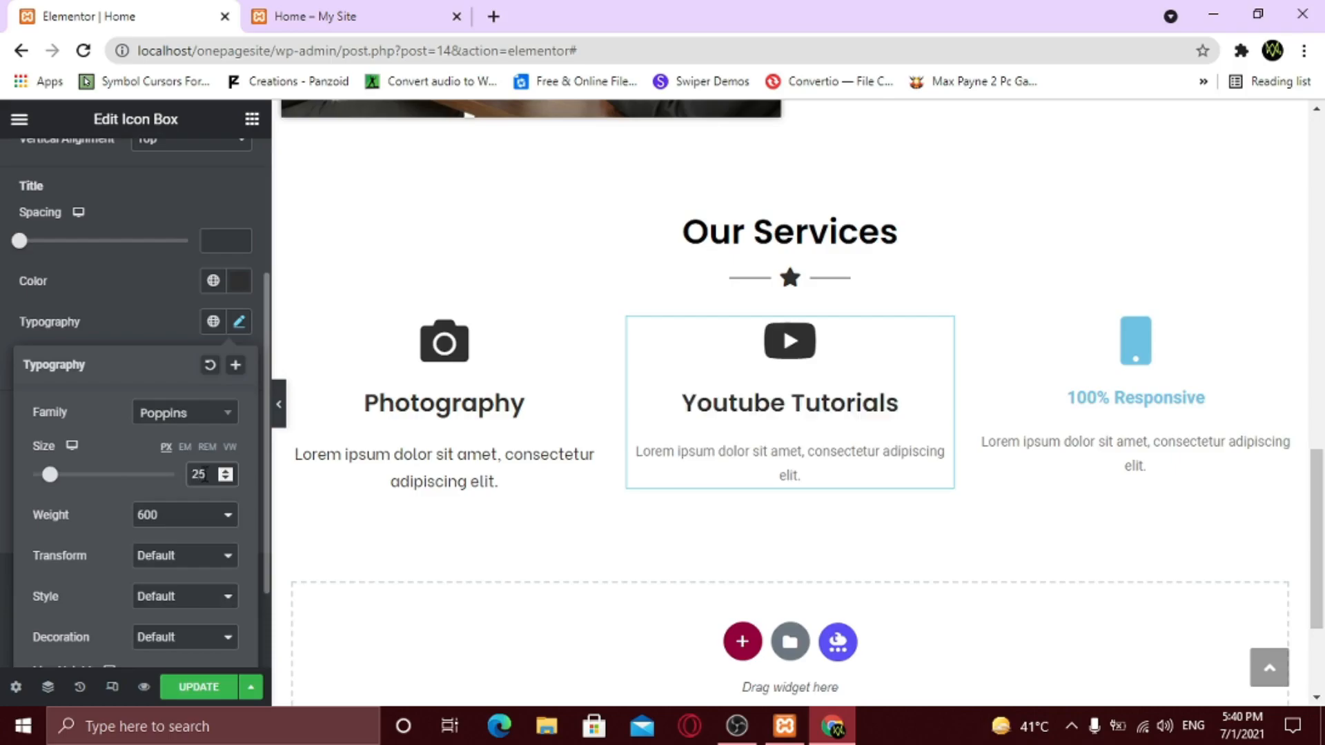
pyautogui.click(141, 320)
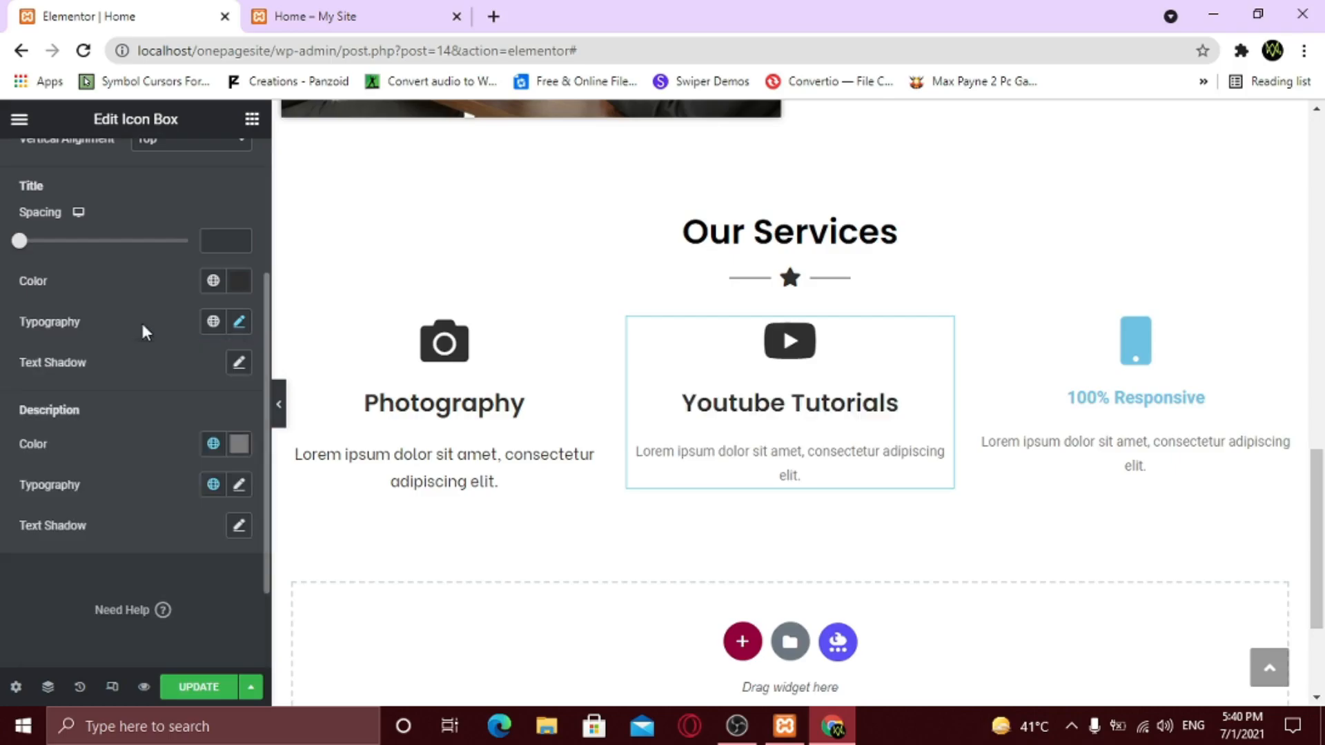
# - Make the description darker and set its font to Be Vietnam at size 16
pyautogui.click(239, 444)
pyautogui.click(168, 507)
pyautogui.click(239, 485)
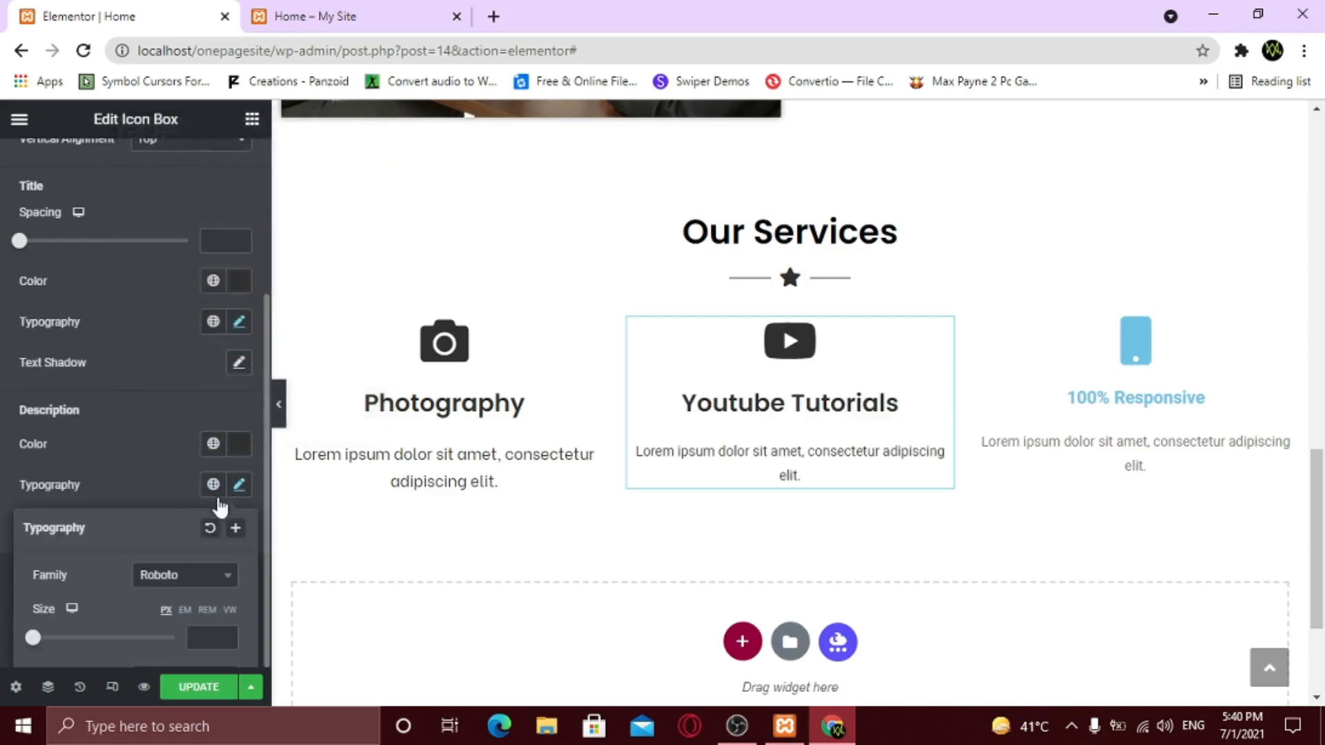
pyautogui.scroll(-4, 168, 557)
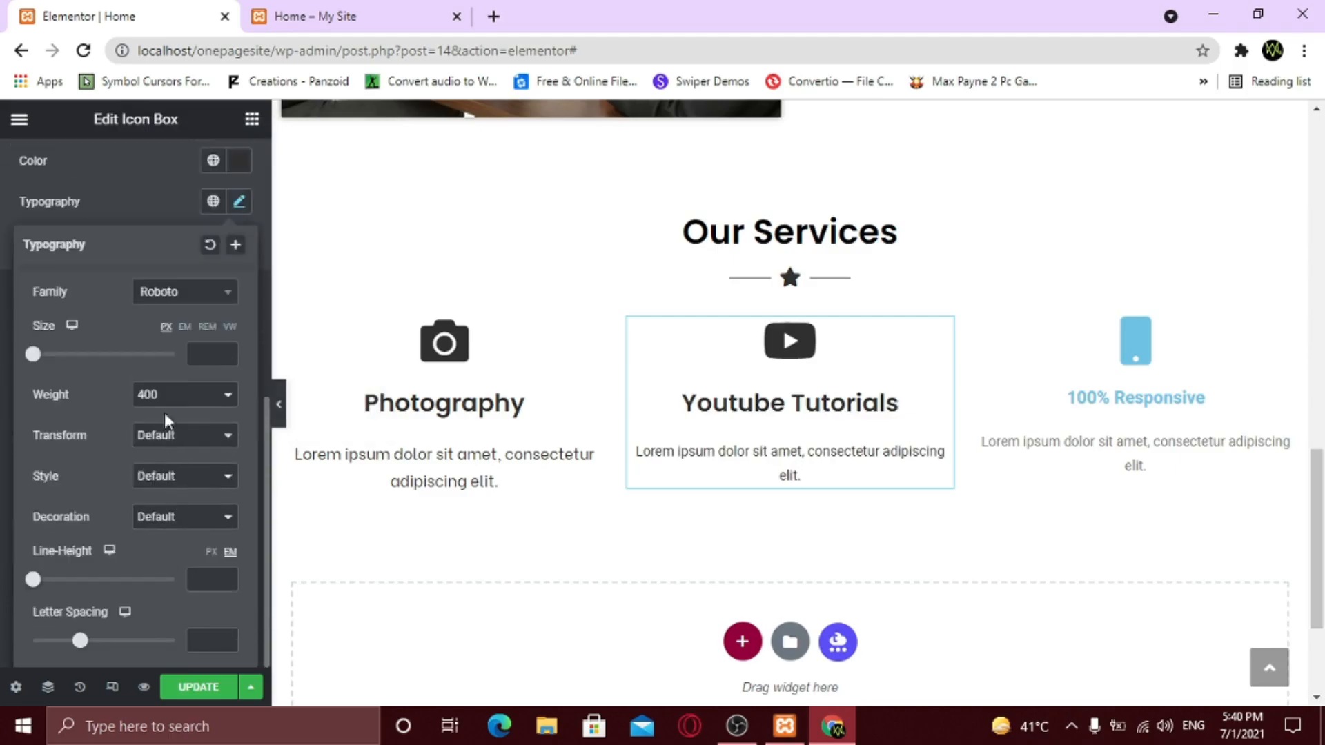
pyautogui.click(174, 298)
pyautogui.write('be')
pyautogui.press('Return')
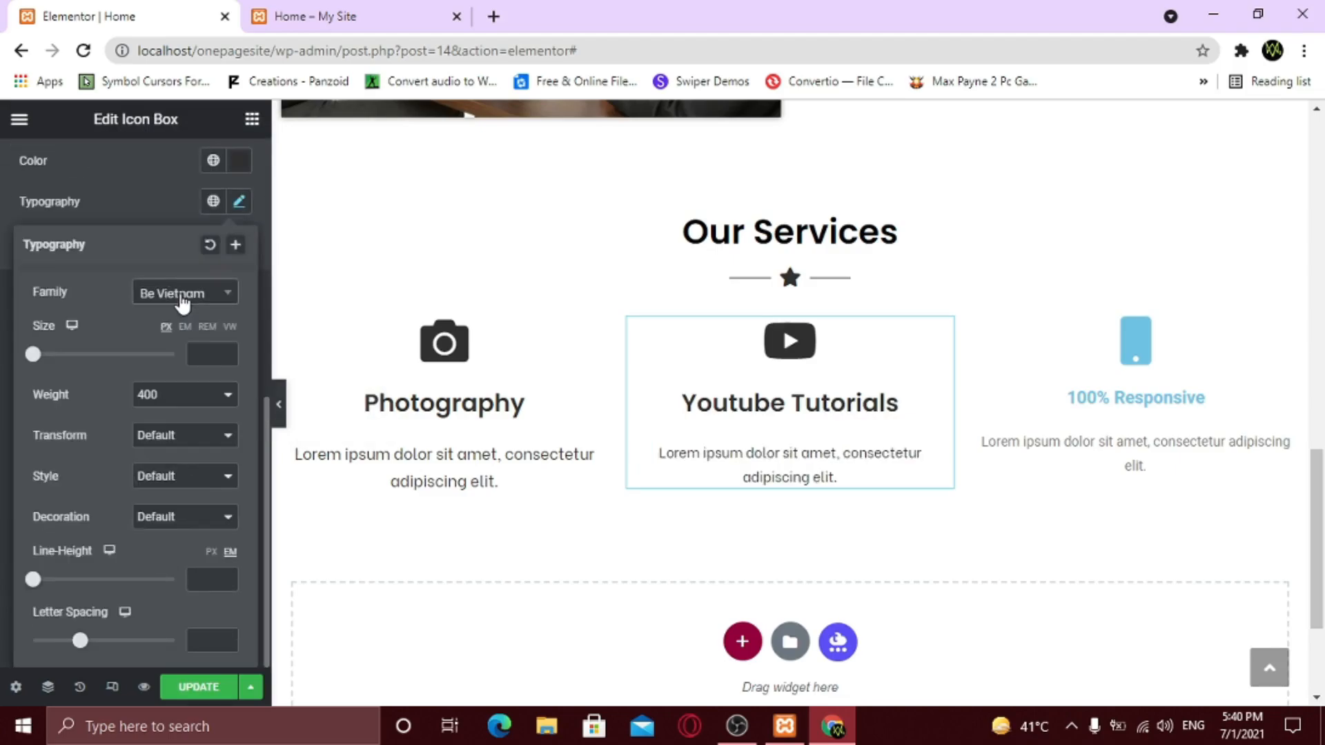
pyautogui.write('16')
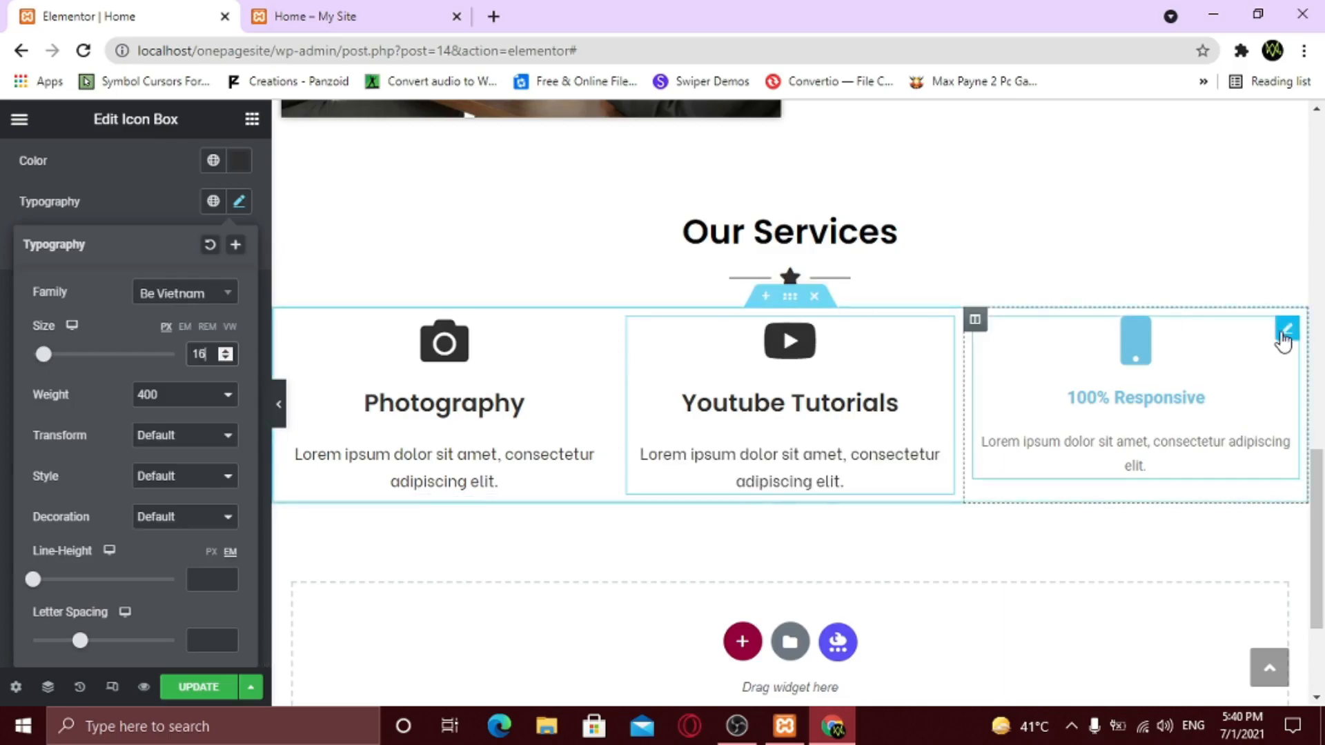
# - Darken the 100% Responsive phone icon to near black and the title to #302F2F
pyautogui.click(1282, 336)
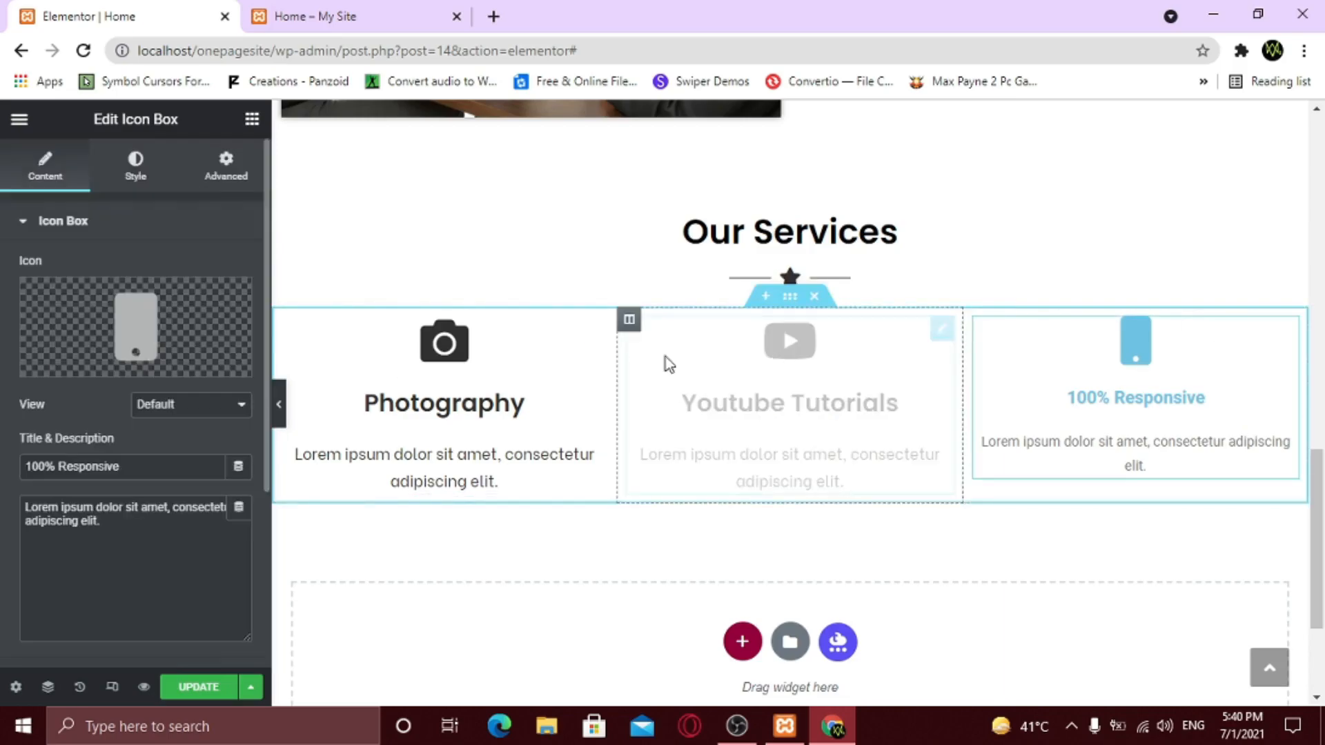
pyautogui.click(137, 169)
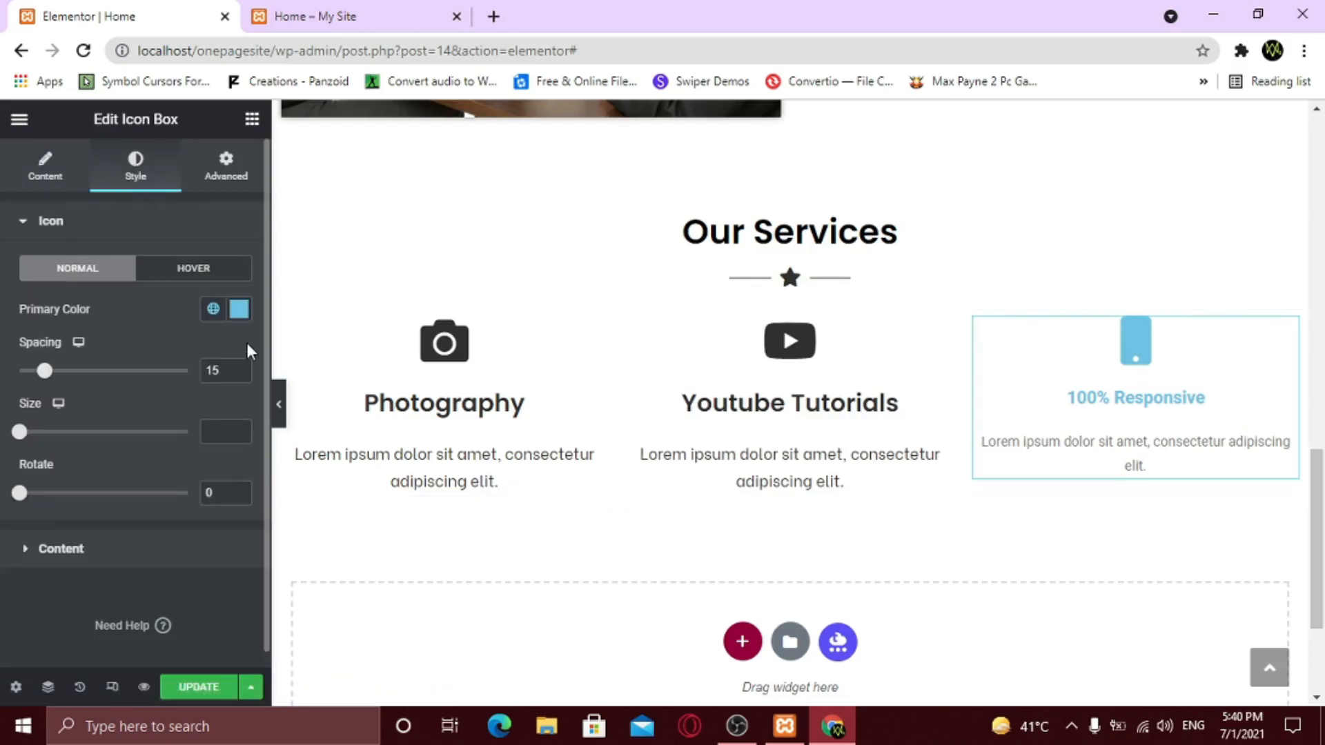
pyautogui.click(243, 316)
pyautogui.moveTo(183, 536); pyautogui.dragTo(84, 602)
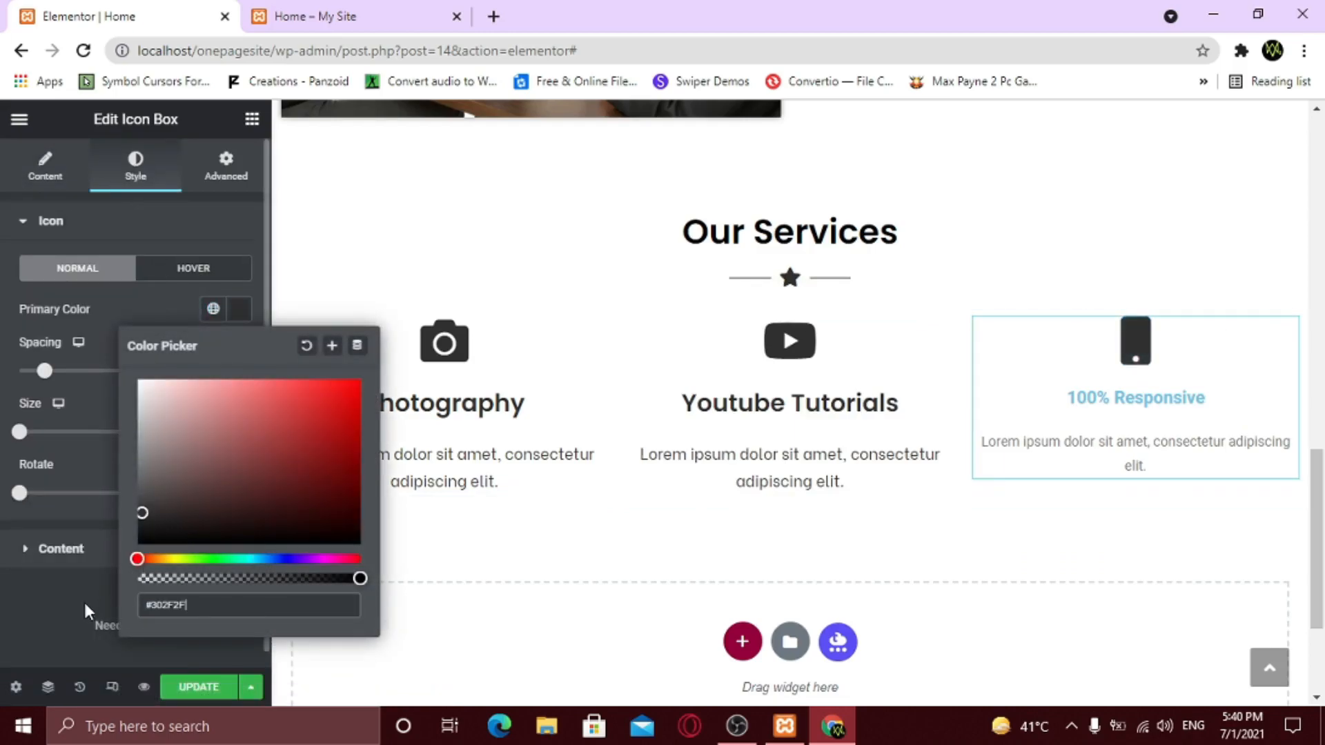
pyautogui.click(76, 586)
pyautogui.click(65, 549)
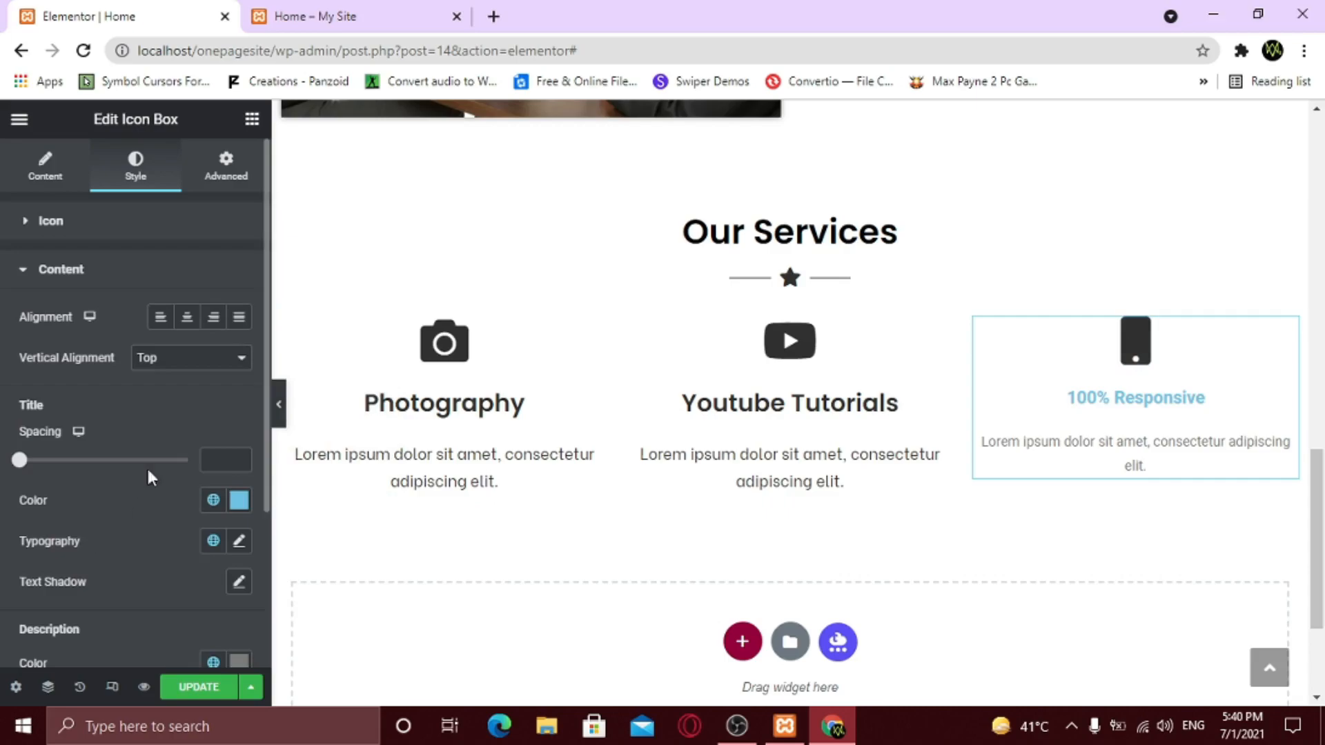
pyautogui.click(242, 501)
pyautogui.click(142, 359)
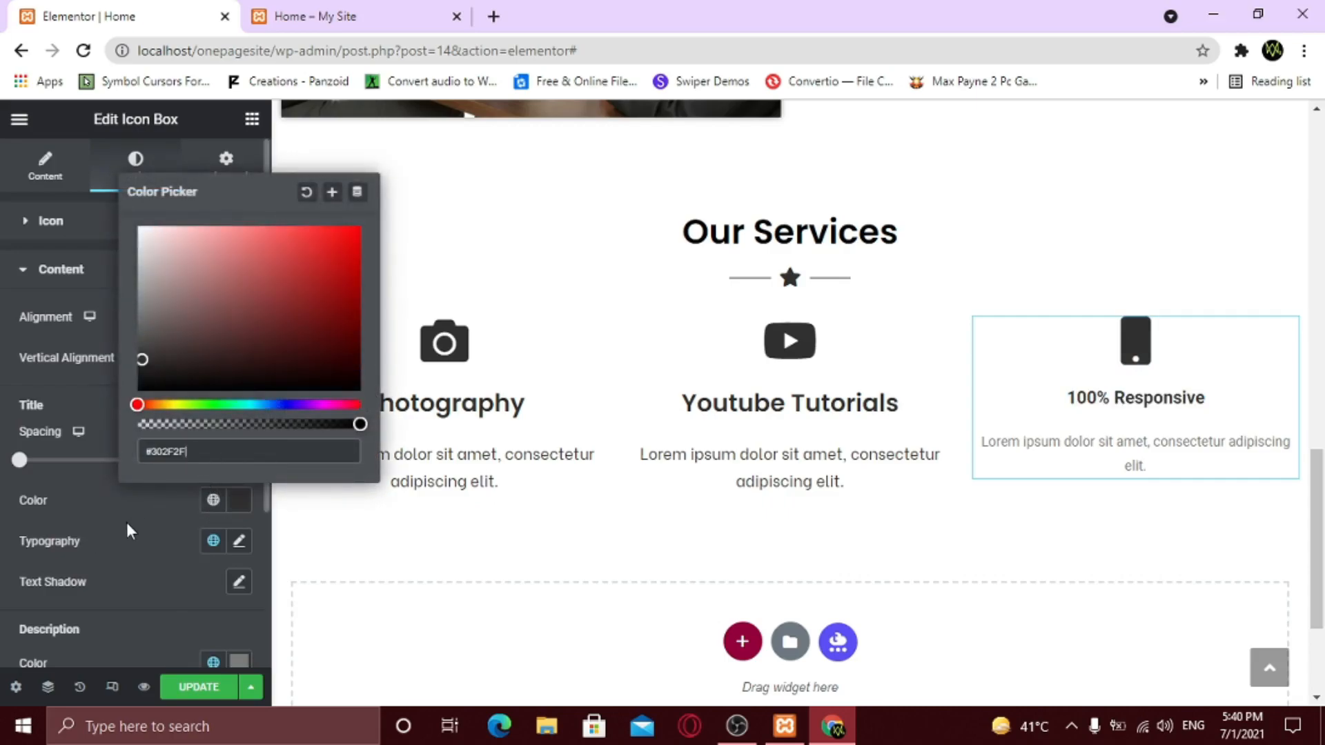
pyautogui.click(126, 523)
# - Set the 100% Responsive title typography to Poppins at size 25
pyautogui.click(238, 541)
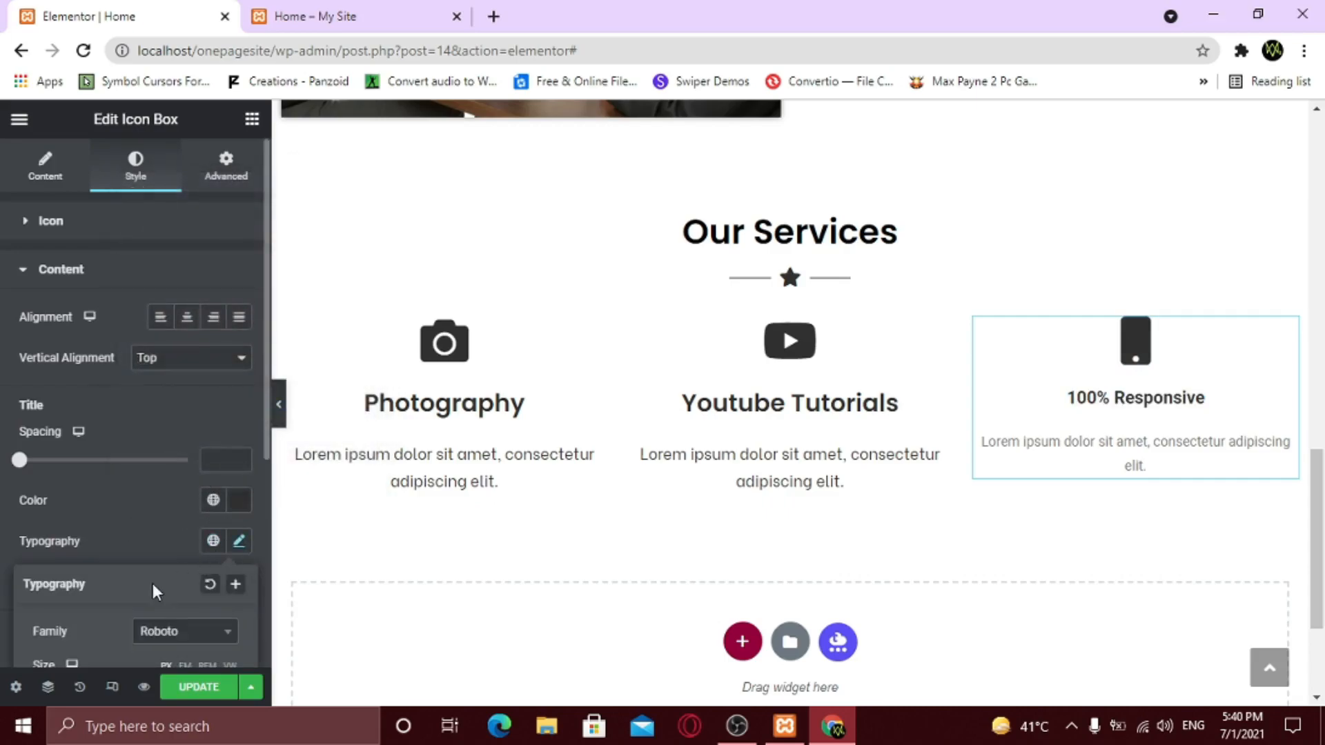
pyautogui.scroll(-2, 151, 583)
pyautogui.click(171, 536)
pyautogui.write('pop')
pyautogui.press('Return')
pyautogui.scroll(-4, 173, 546)
pyautogui.scroll(-1, 174, 546)
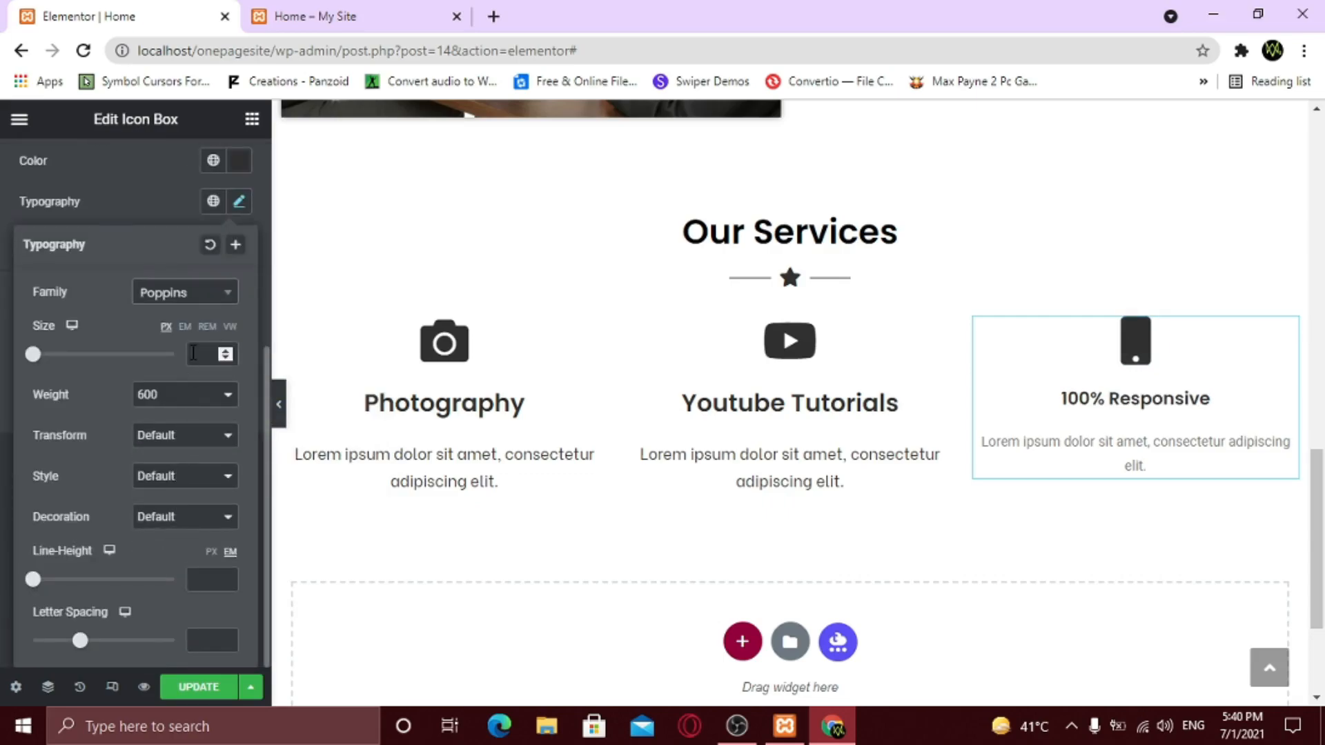
pyautogui.click(194, 353)
pyautogui.write('25')
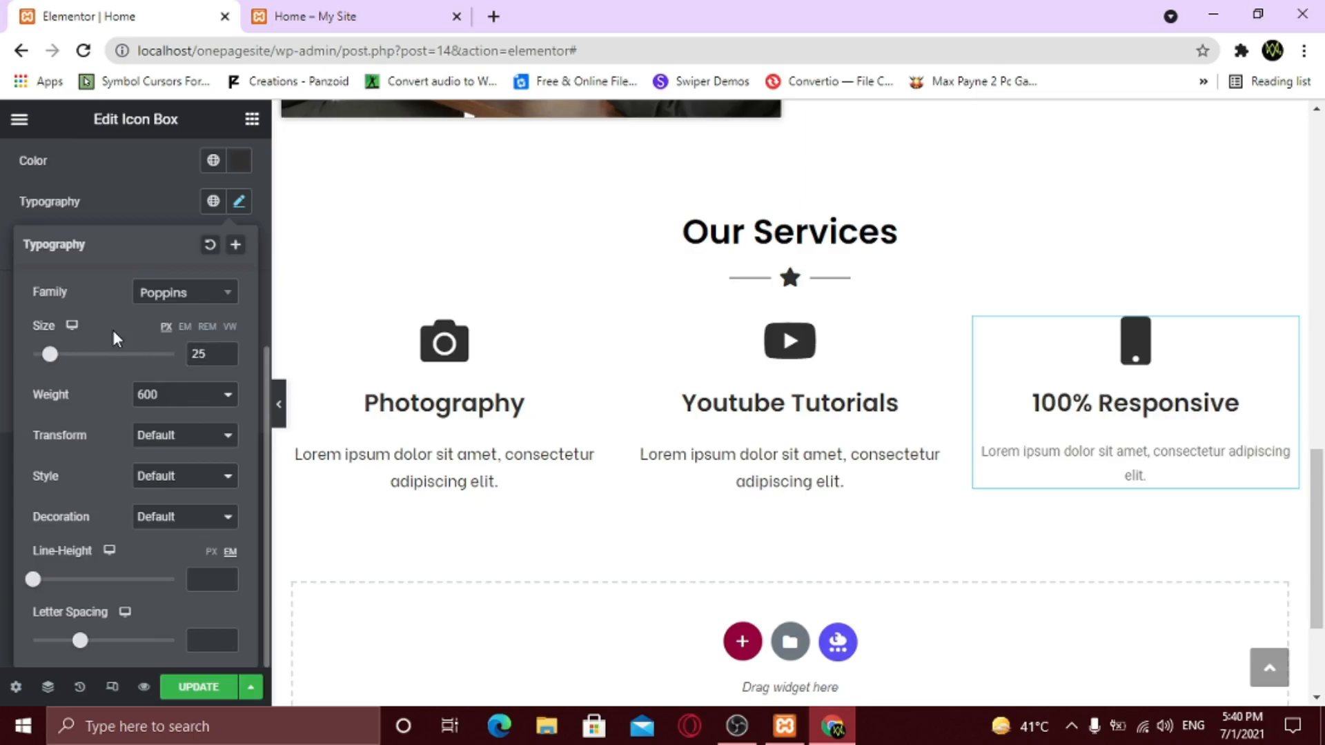
pyautogui.click(125, 210)
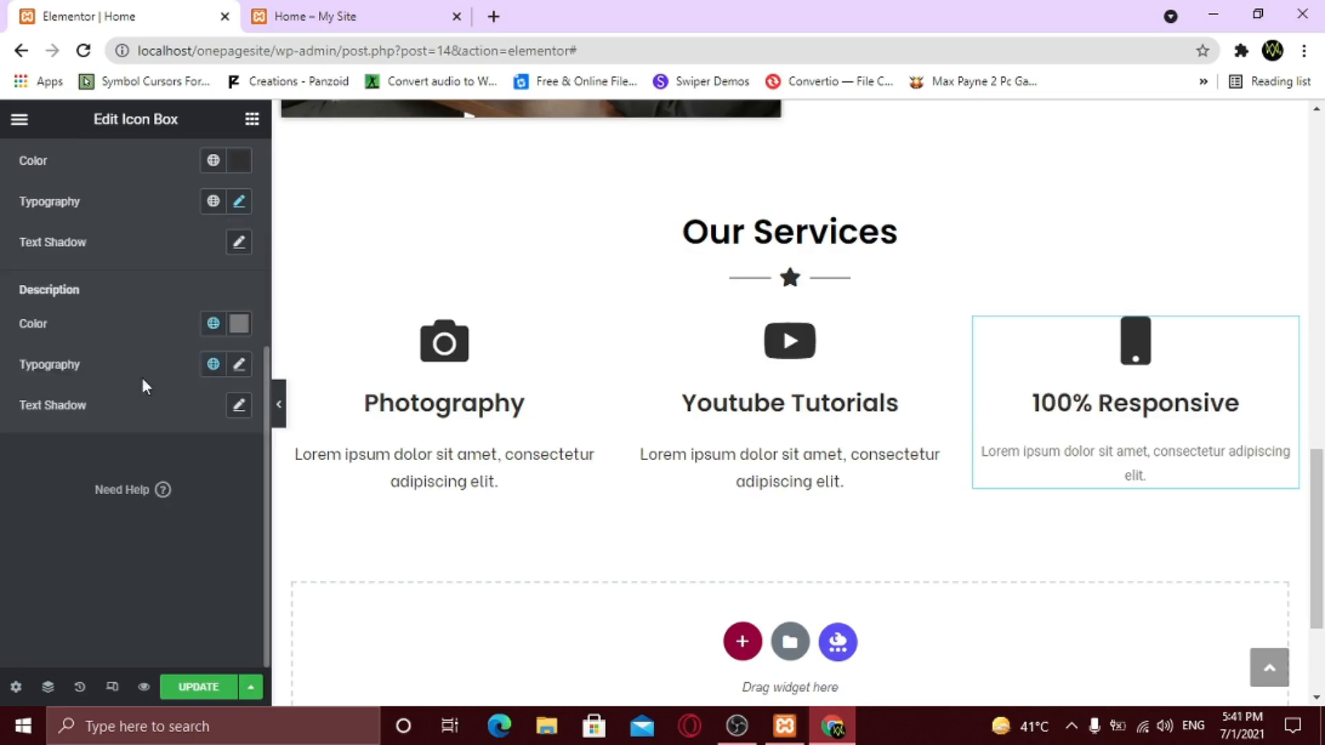
# - Make the description dark grey in Be Vietnam at size 16, then preview the page
pyautogui.click(241, 329)
pyautogui.write('#2F2F2F')
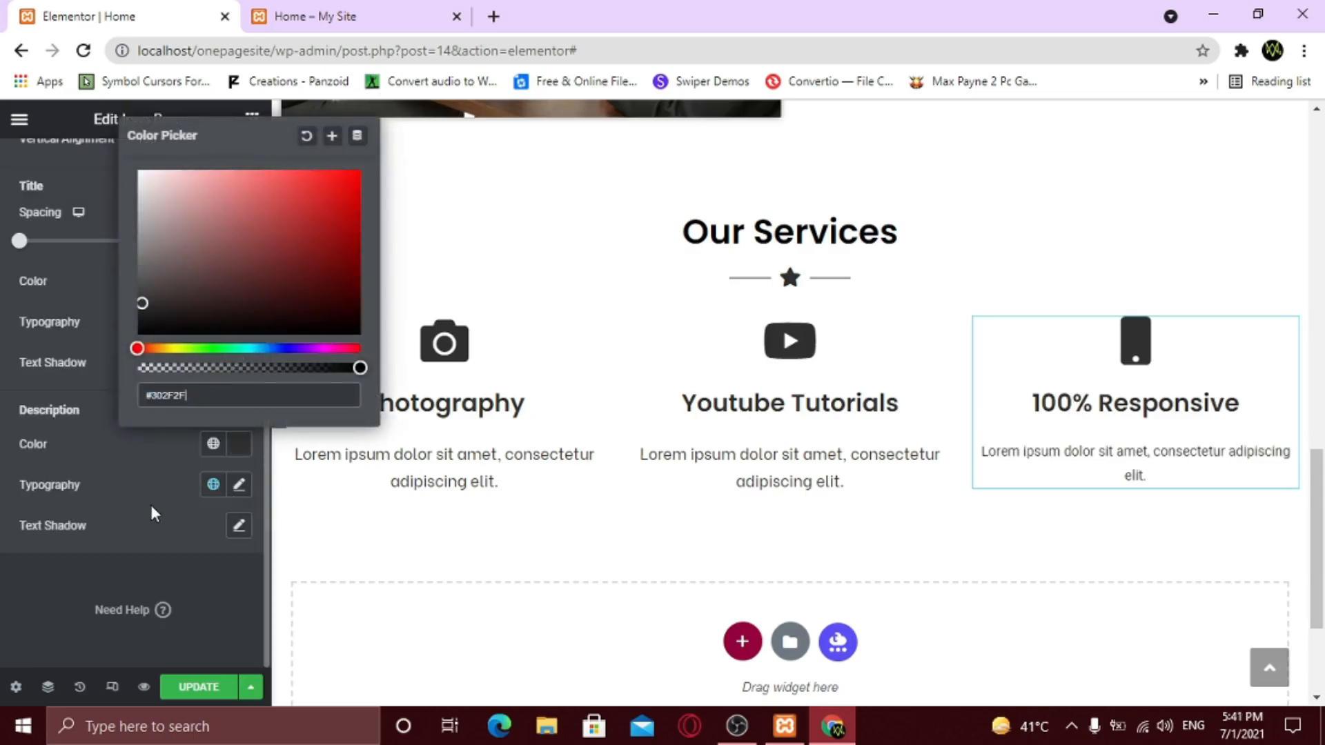
pyautogui.click(150, 505)
pyautogui.click(234, 488)
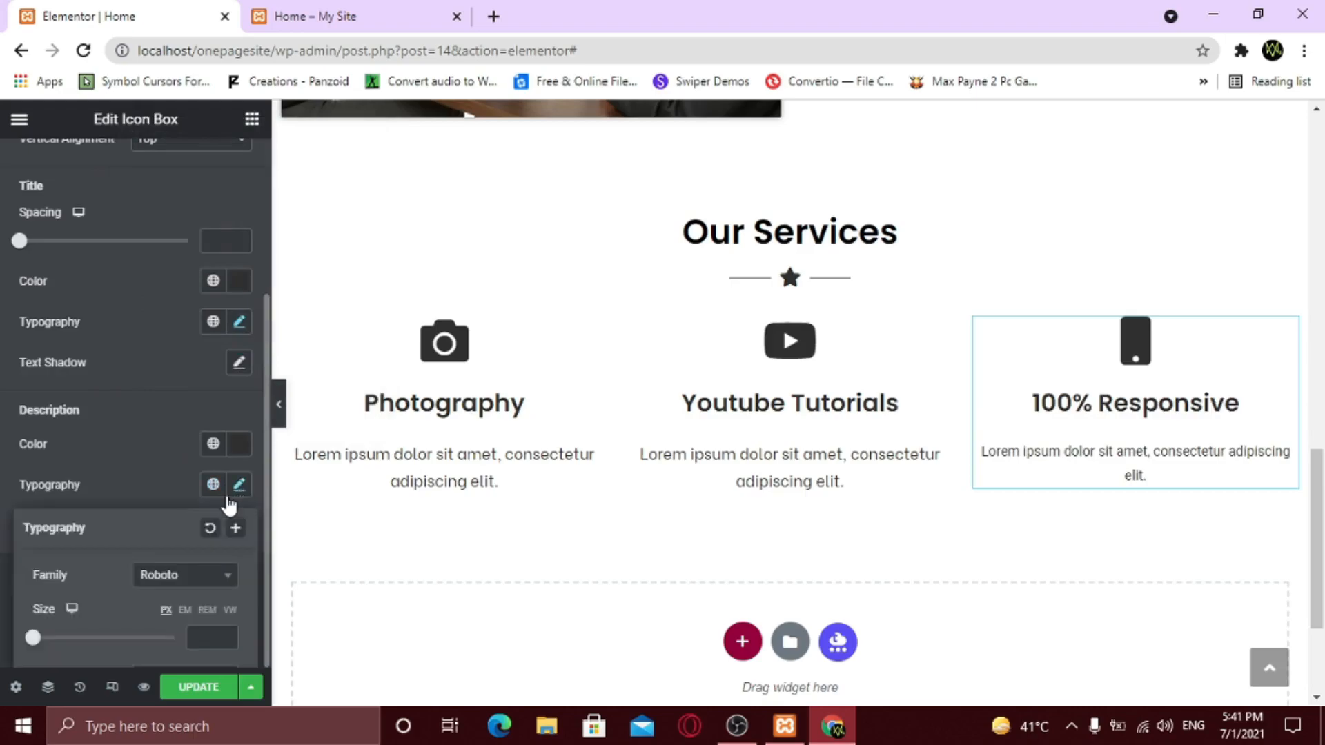
pyautogui.click(157, 580)
pyautogui.write('be')
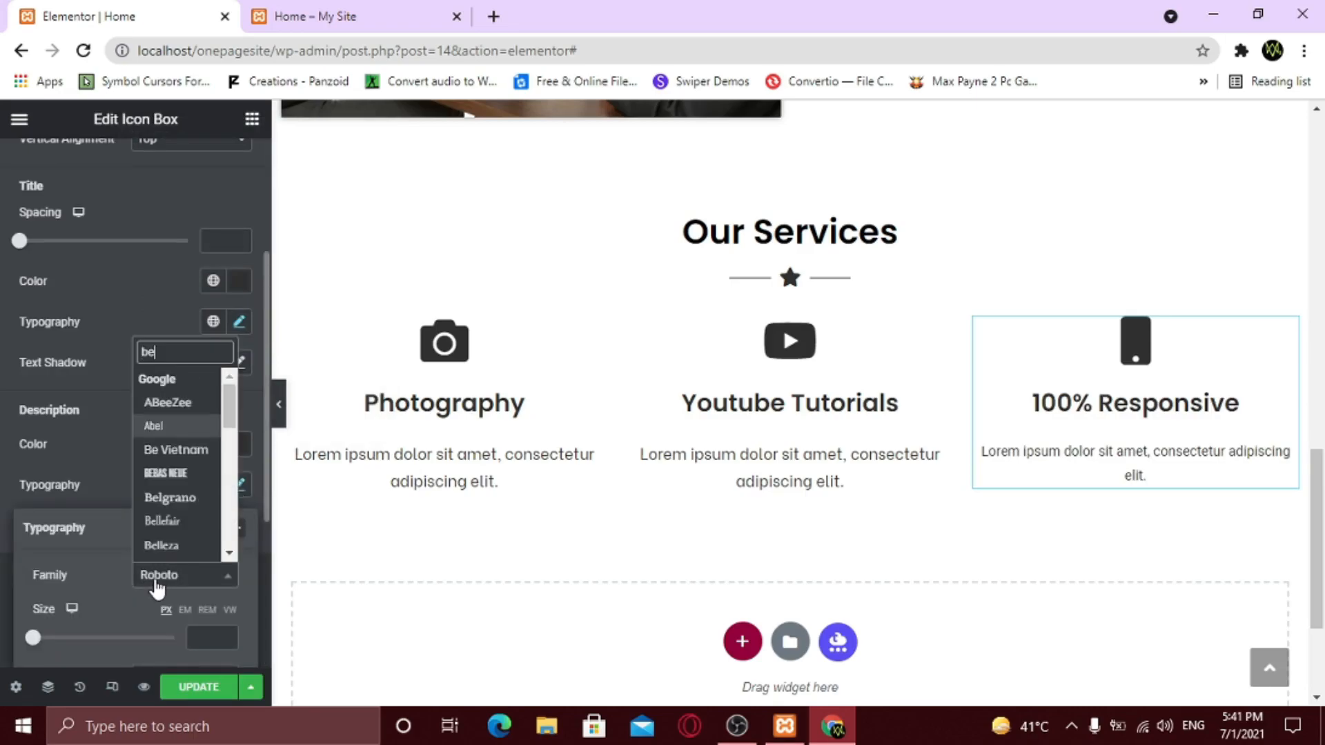
pyautogui.press('Down')
pyautogui.press('Return')
pyautogui.scroll(-4, 158, 587)
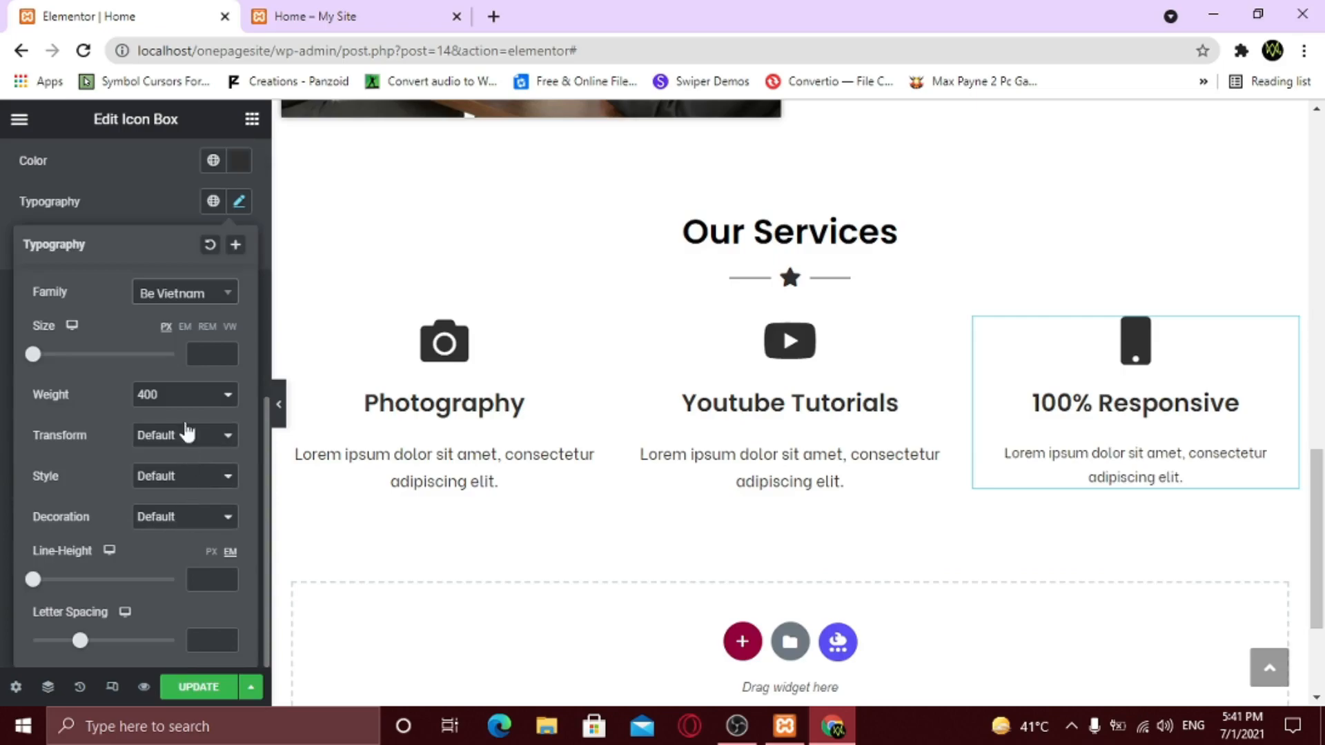
pyautogui.write('16')
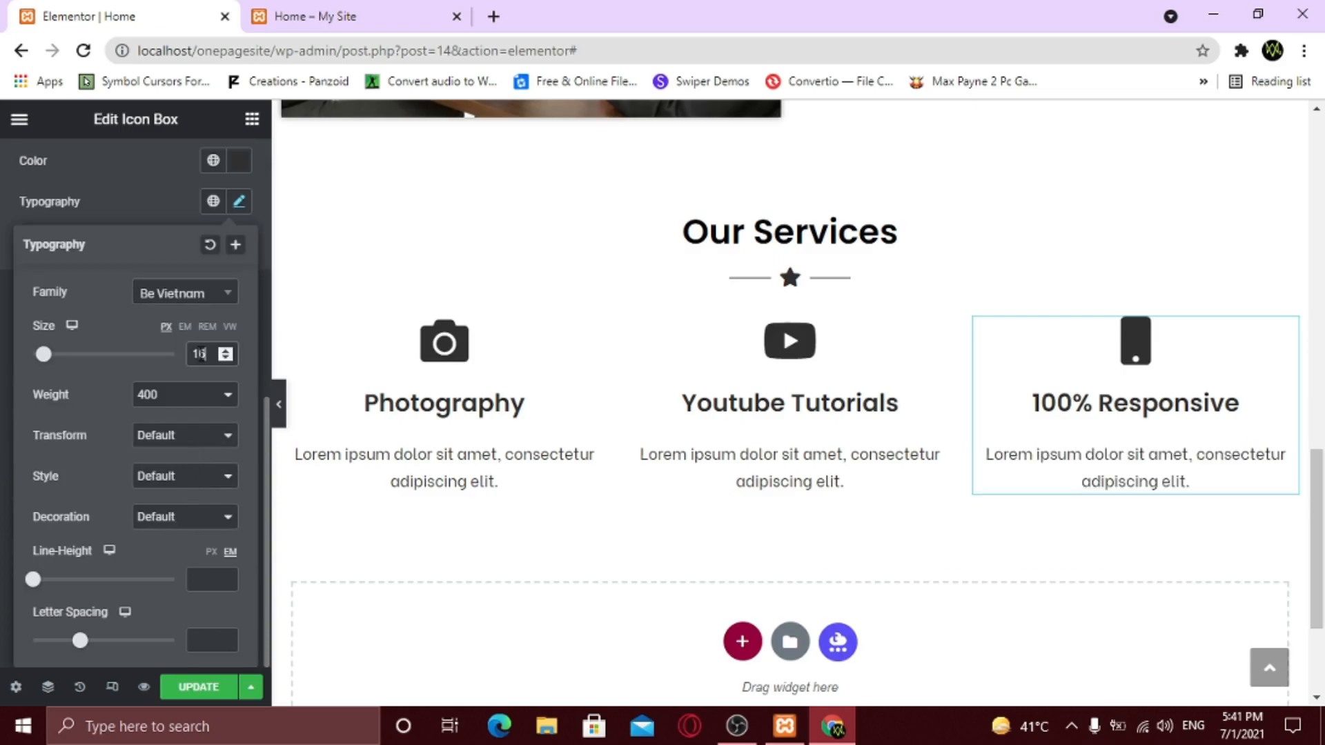
pyautogui.click(244, 225)
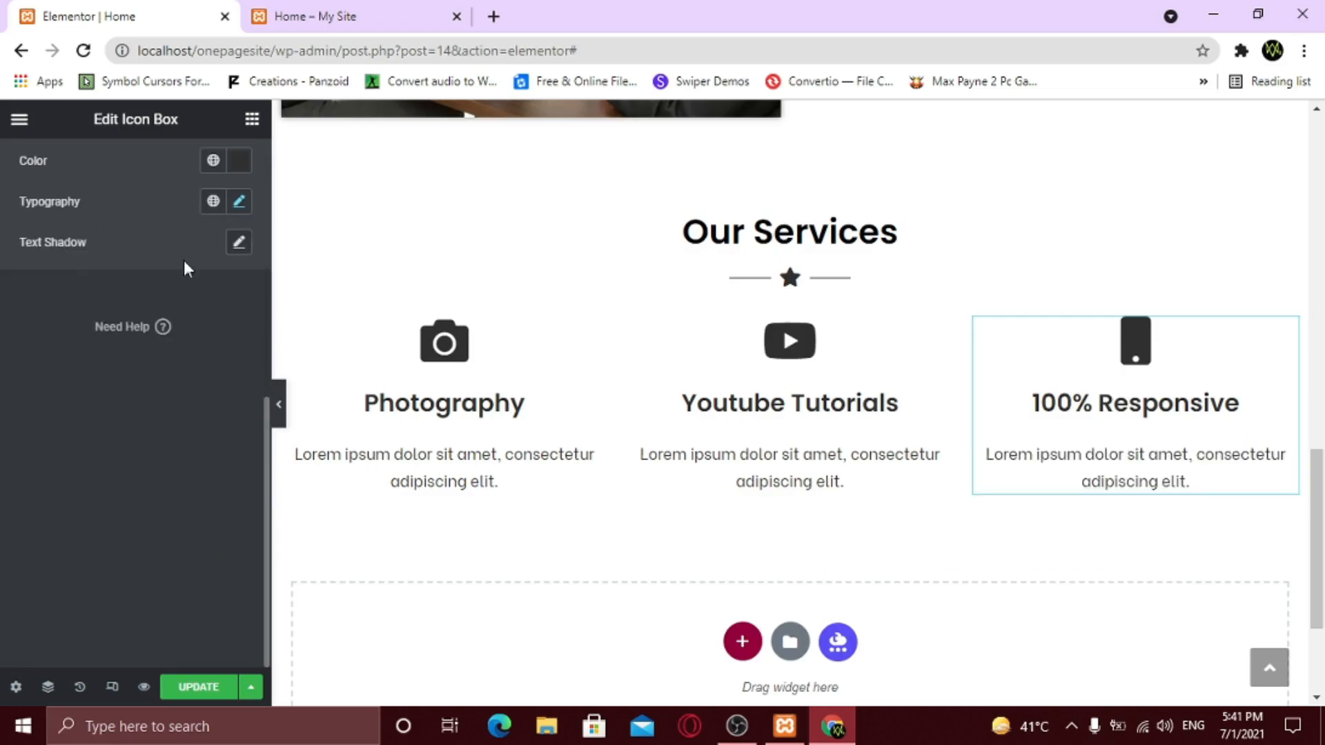
pyautogui.click(280, 420)
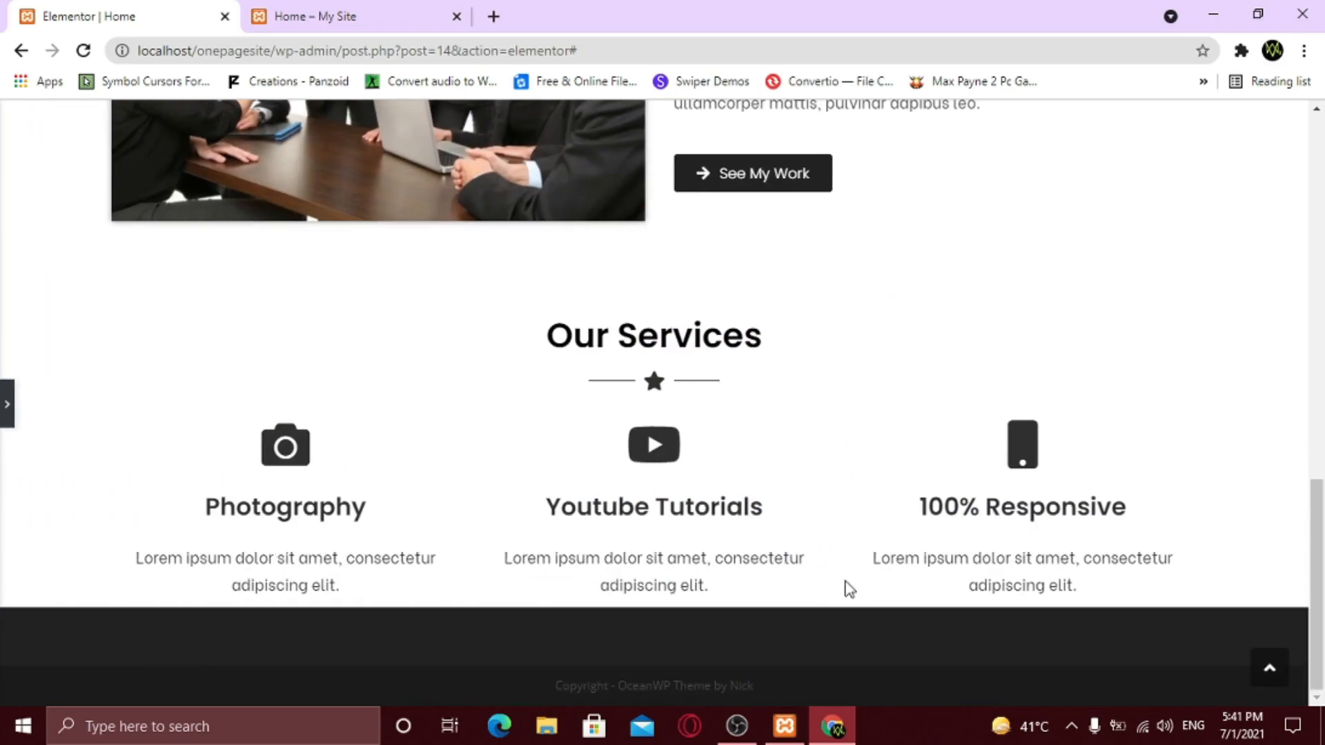
# - Give the Photography box a classic light grey #D9D9D9 background and preview it
pyautogui.click(4, 408)
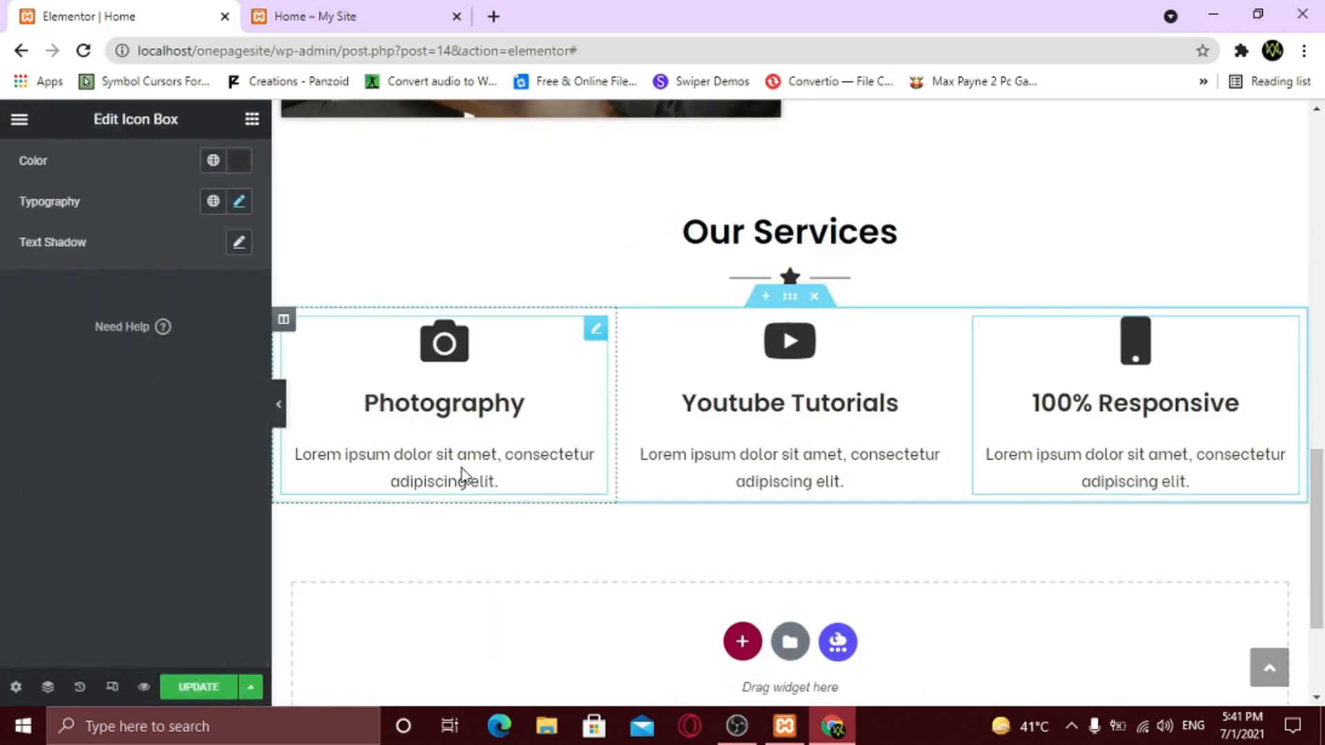
pyautogui.click(594, 332)
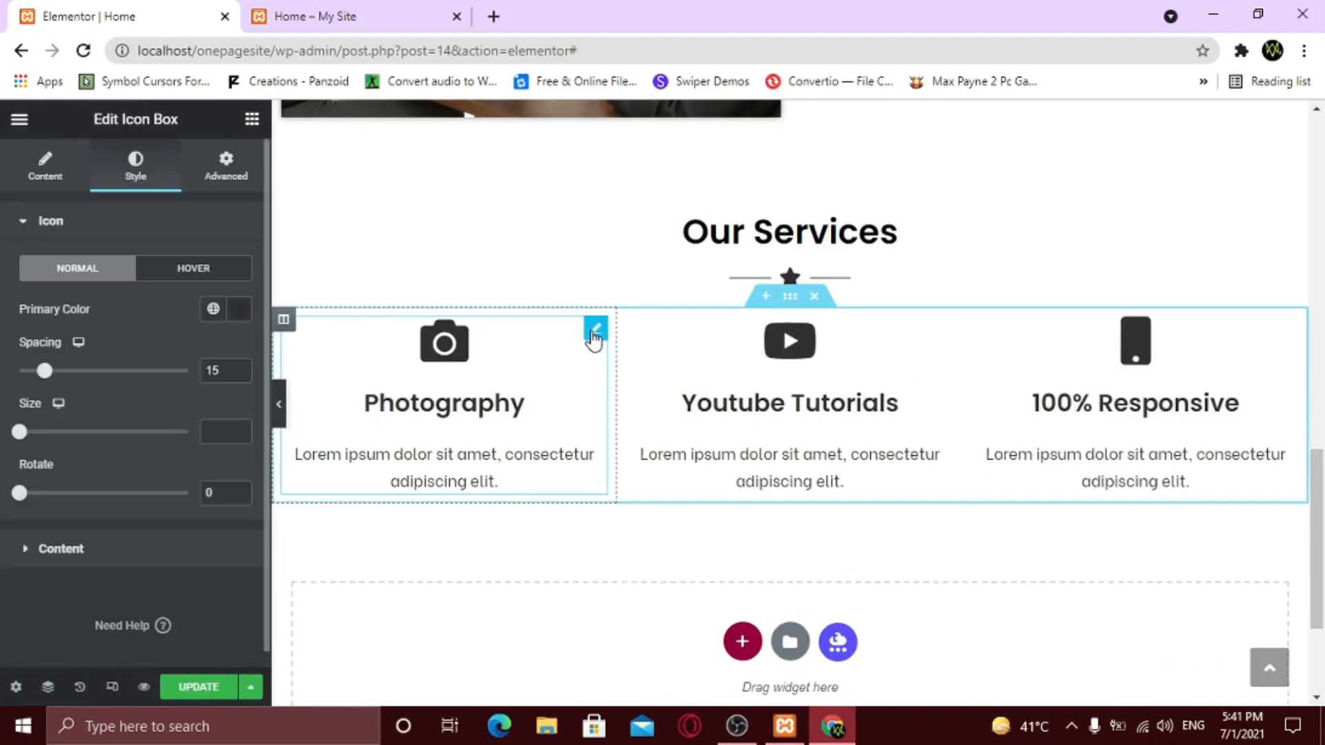
pyautogui.click(226, 169)
pyautogui.scroll(-4, 138, 473)
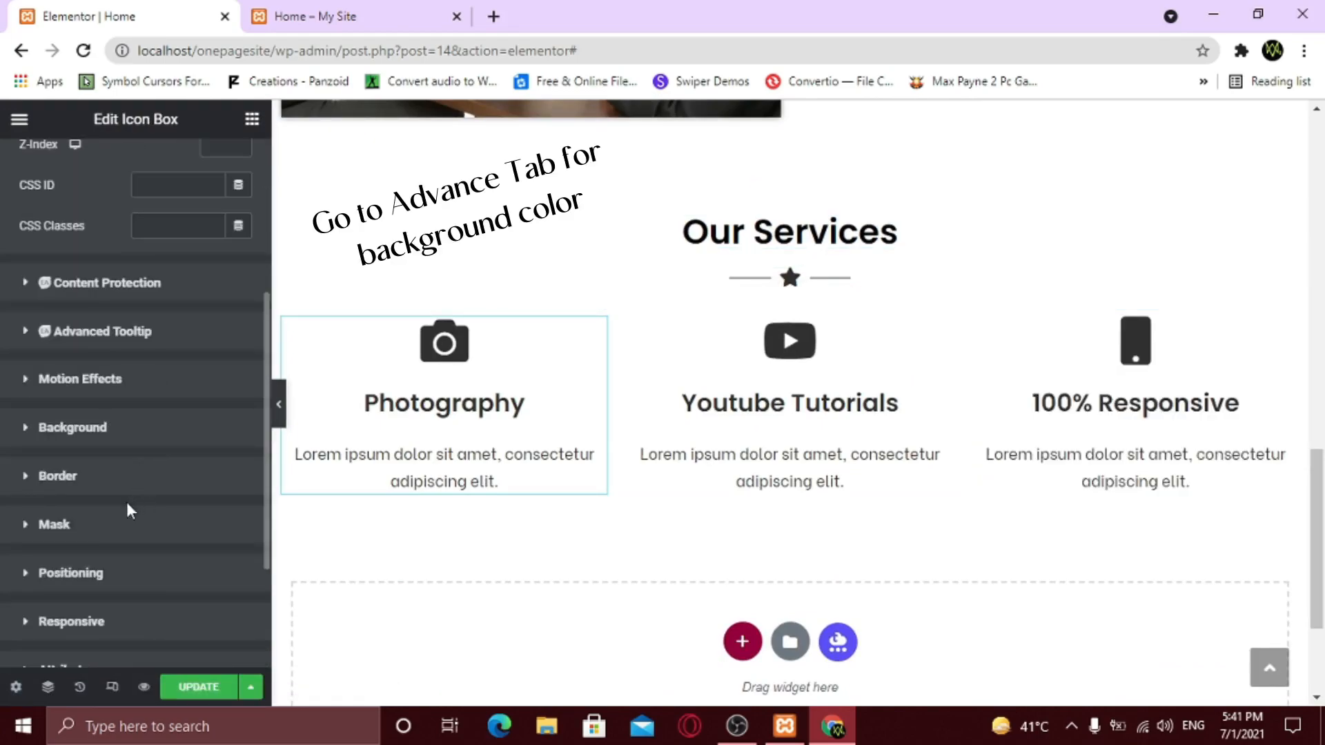
pyautogui.click(126, 440)
pyautogui.click(213, 503)
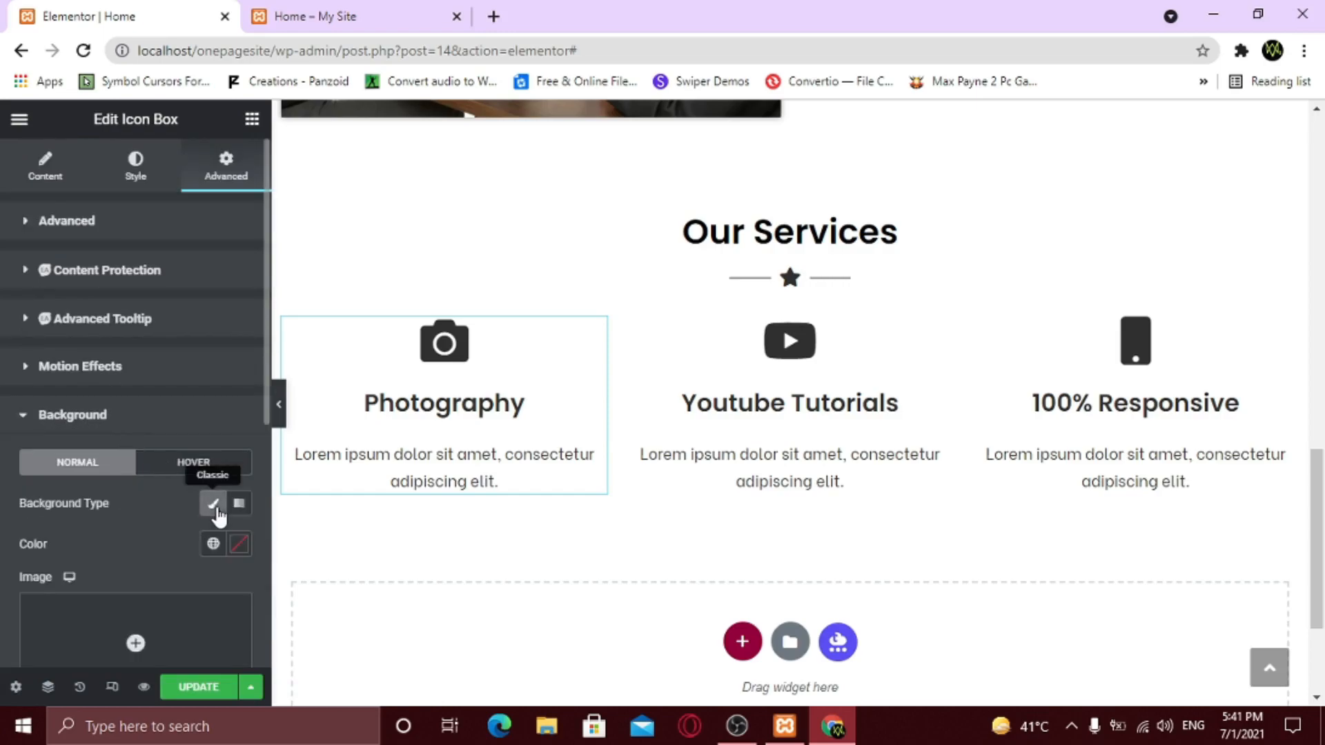
pyautogui.scroll(-2, 220, 490)
pyautogui.click(240, 448)
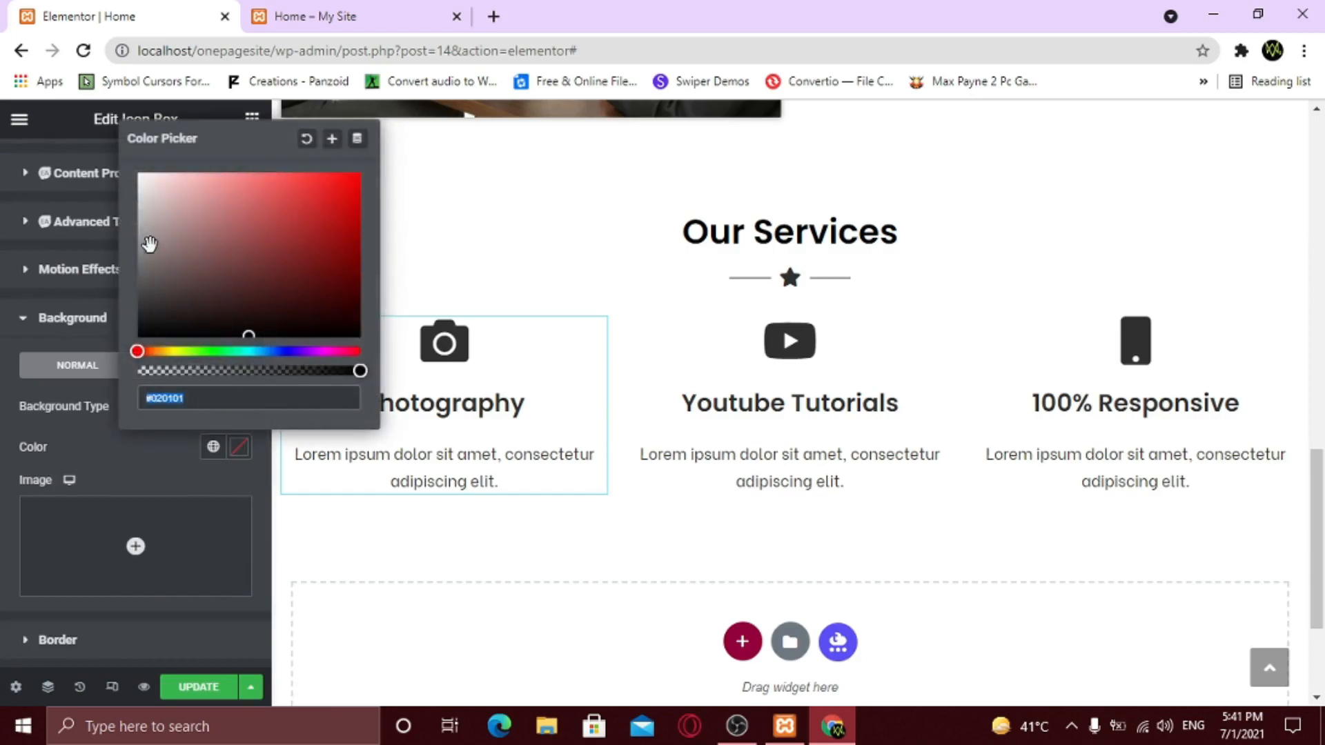
pyautogui.click(138, 205)
pyautogui.moveTo(135, 201); pyautogui.dragTo(135, 198)
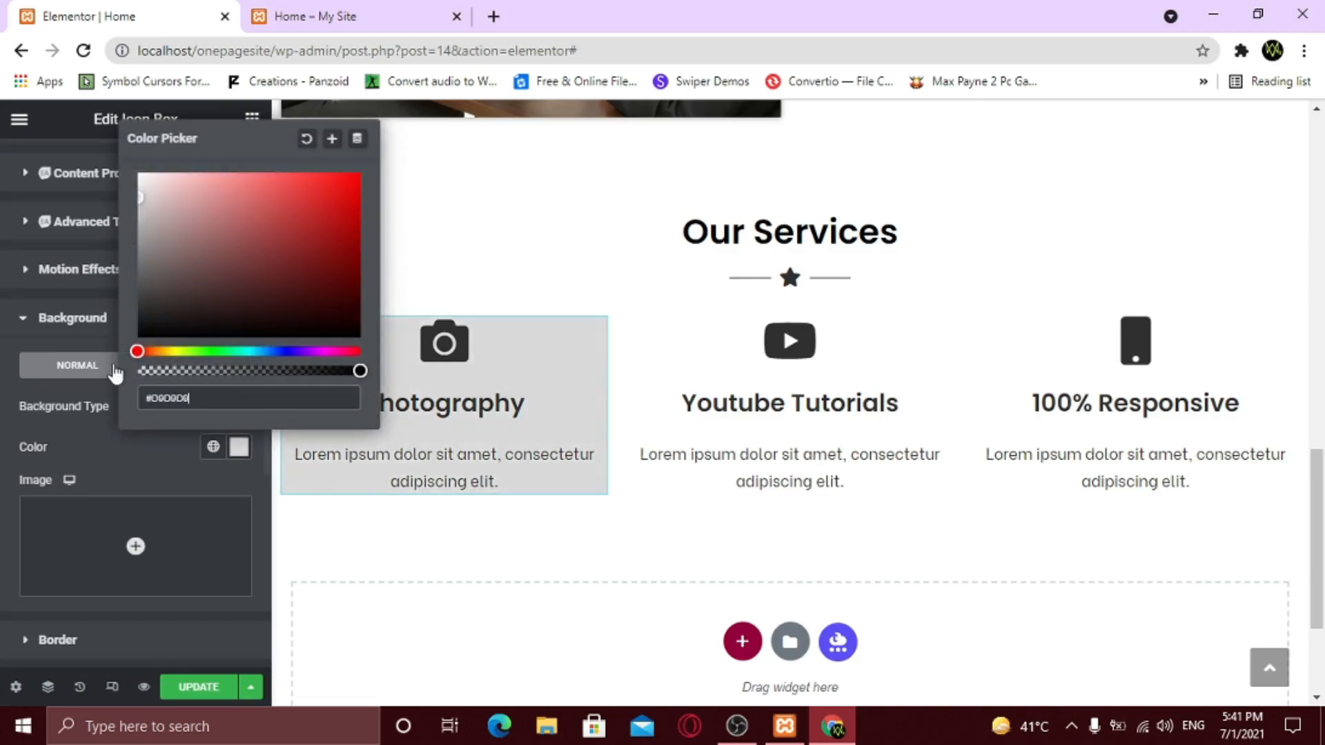
pyautogui.click(116, 450)
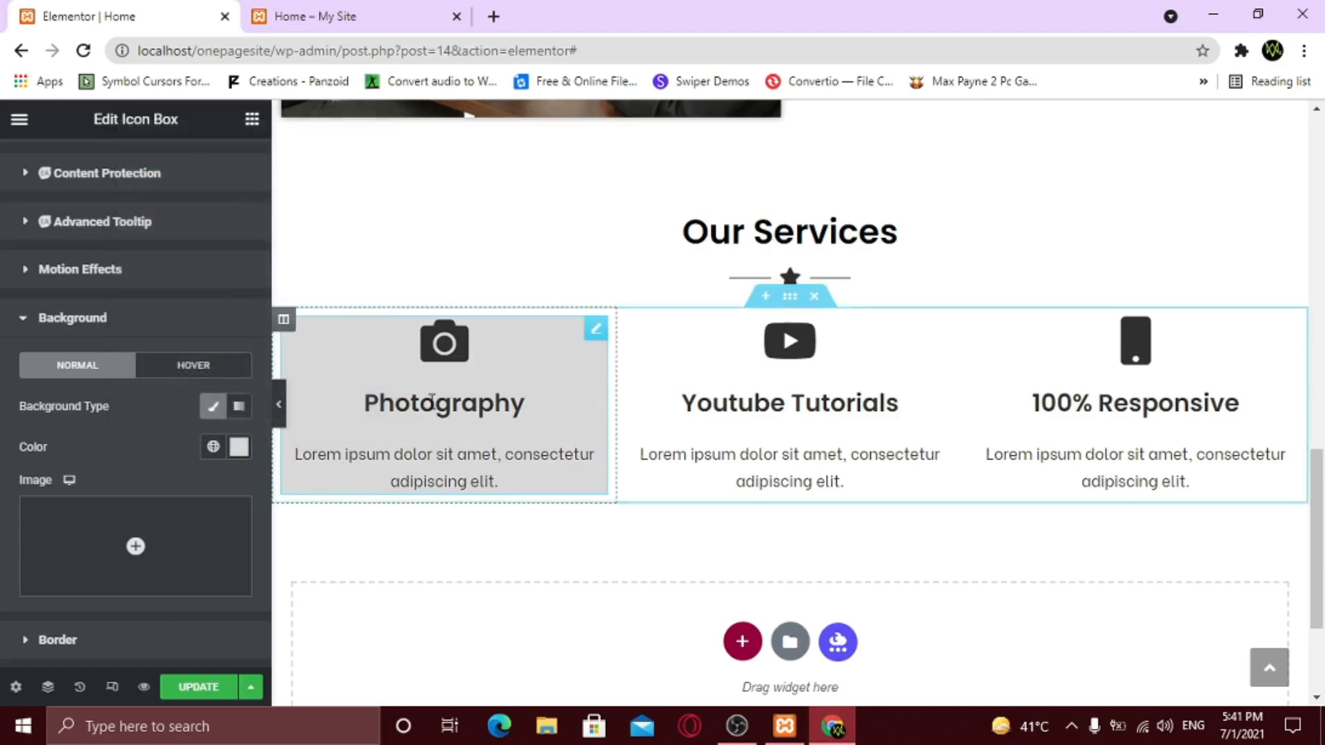
pyautogui.click(280, 418)
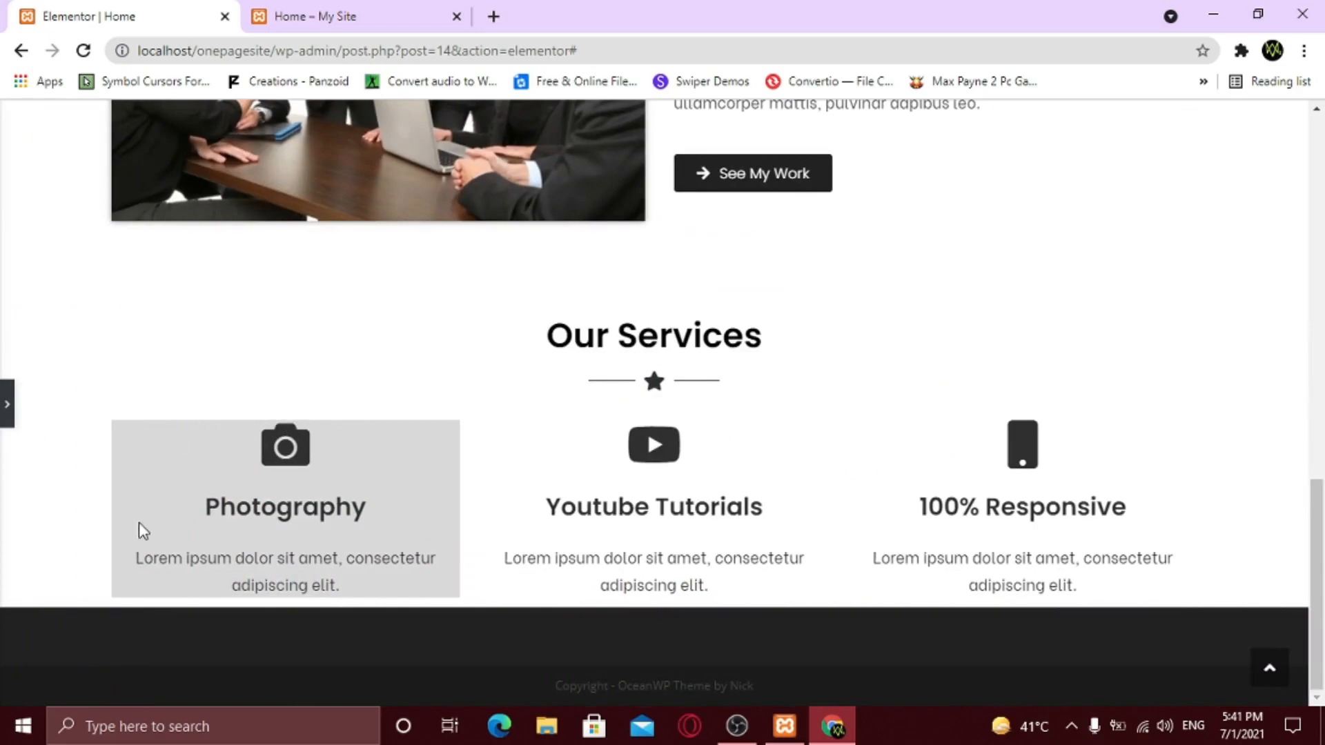
# - Add 20 px padding on all sides of the Photography box and recheck its background colour
pyautogui.click(6, 407)
pyautogui.scroll(2, 14, 414)
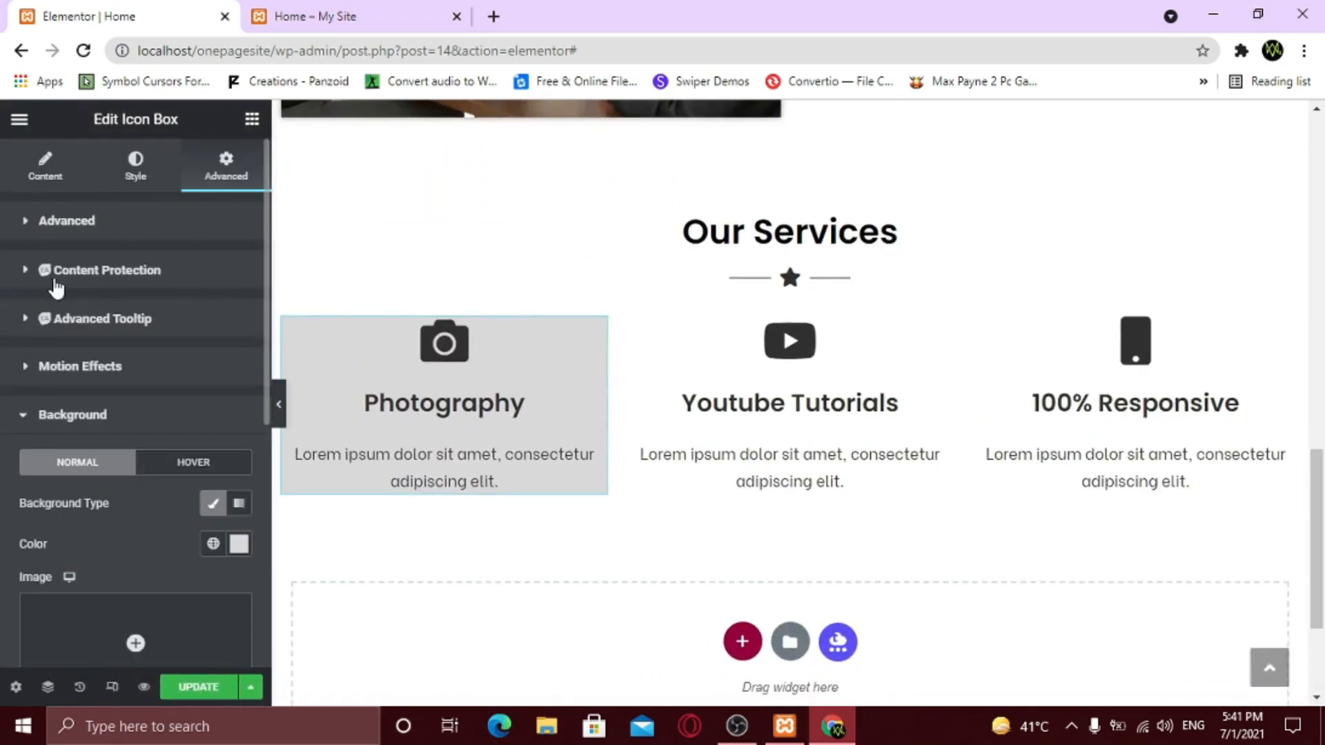
pyautogui.click(74, 227)
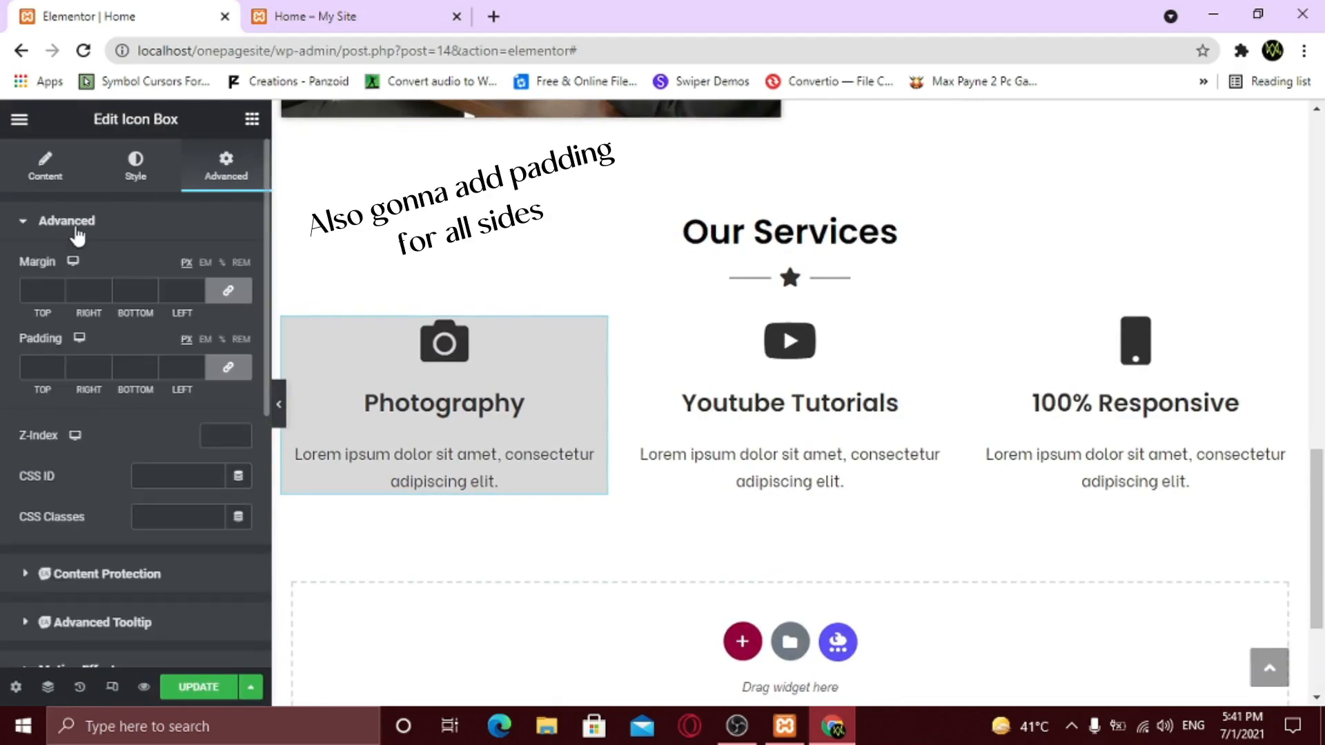
pyautogui.click(32, 368)
pyautogui.write('20')
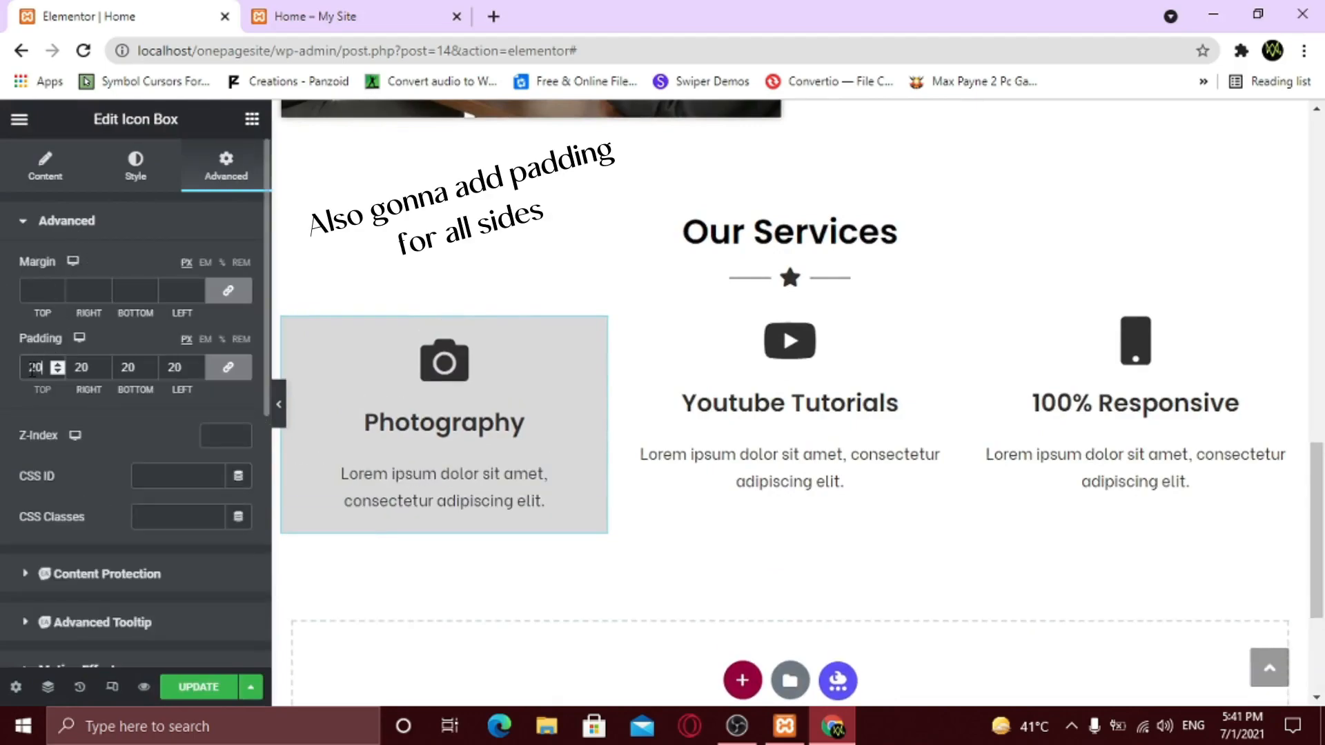
pyautogui.click(278, 407)
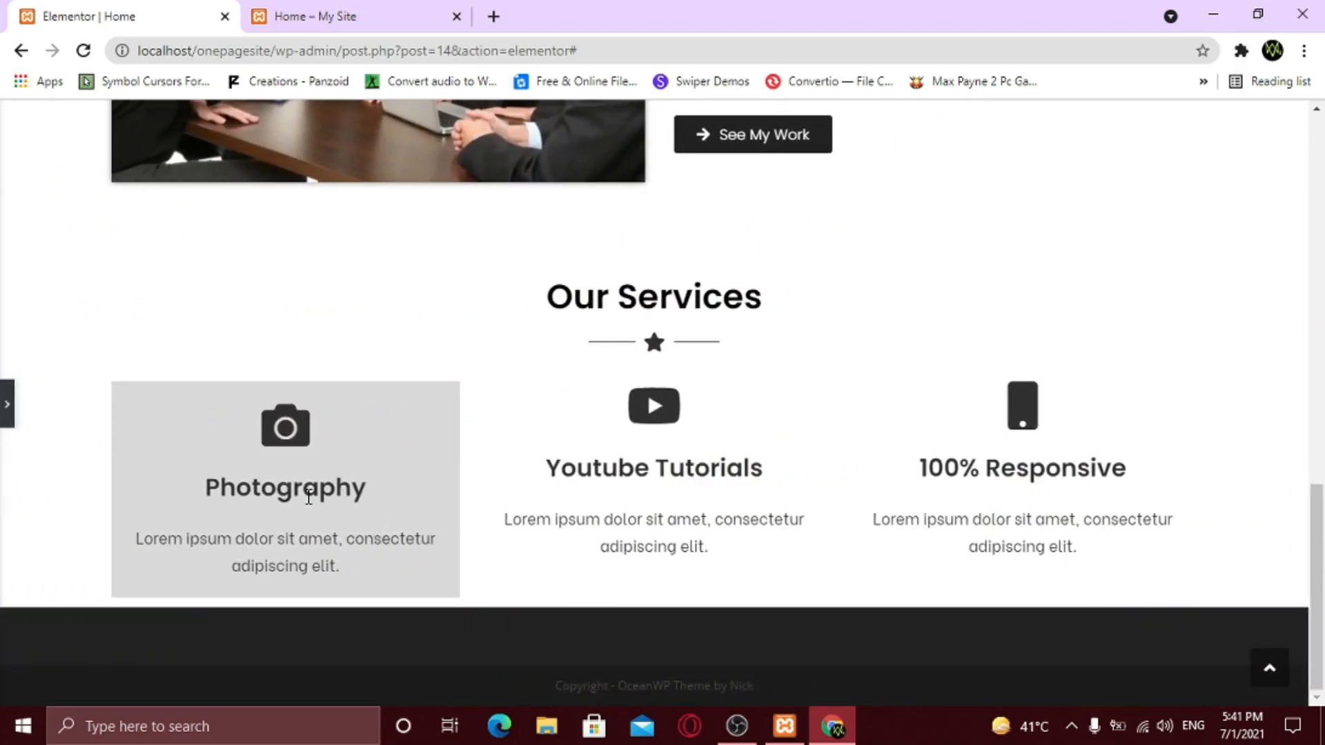
pyautogui.click(6, 407)
pyautogui.scroll(-5, 42, 466)
pyautogui.click(105, 333)
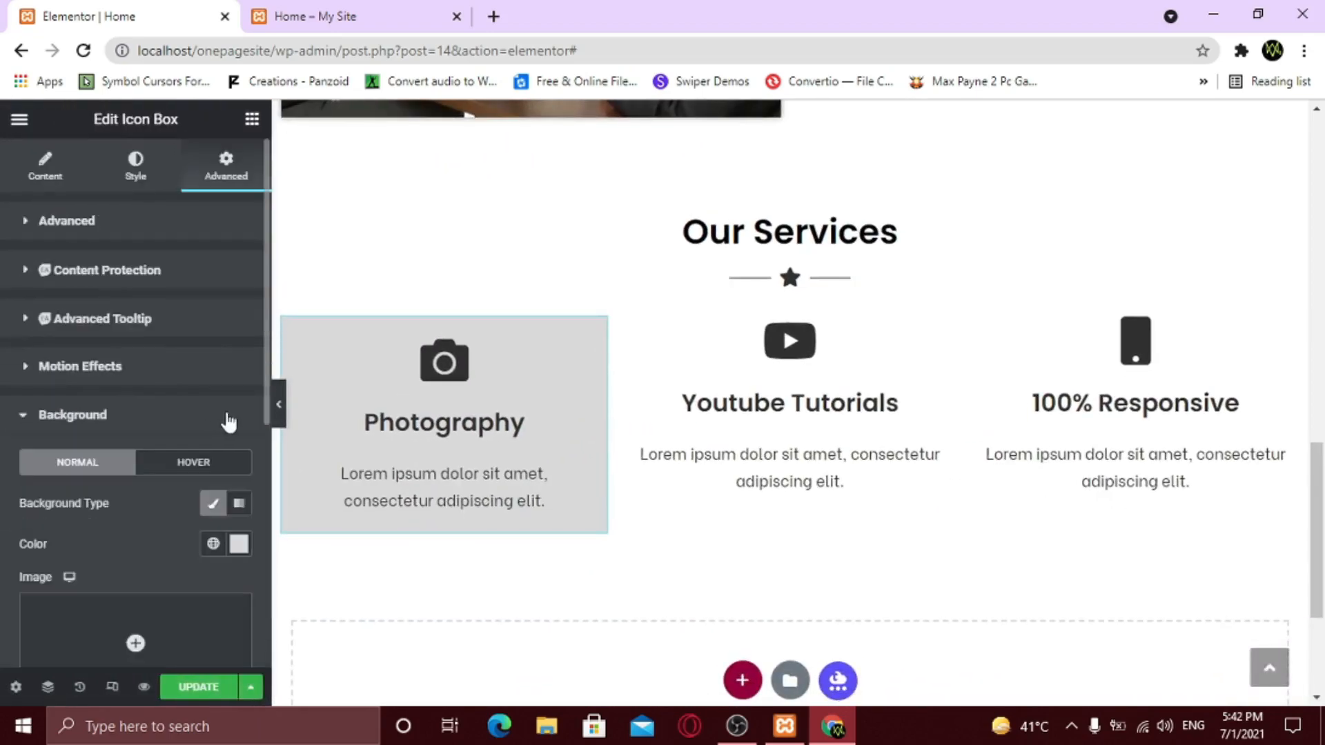
pyautogui.click(238, 545)
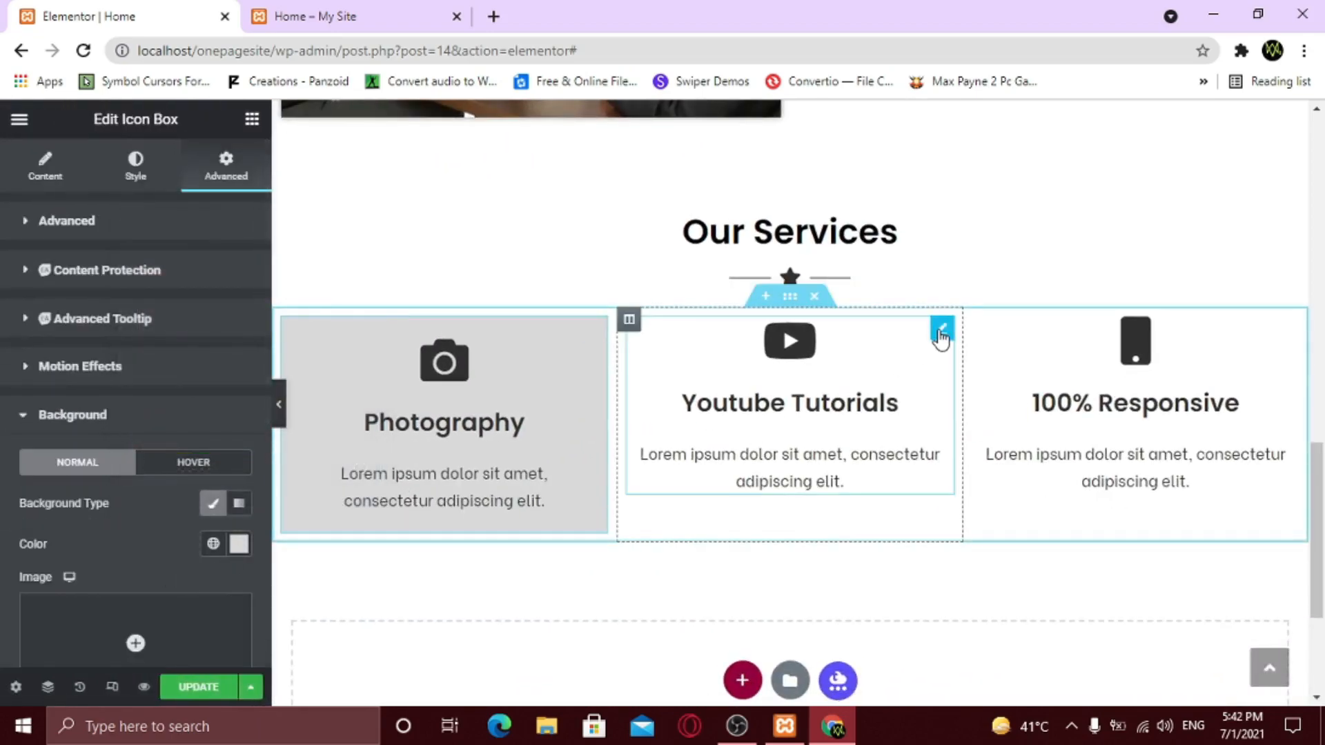
# - Give the Youtube Tutorials box 20 px padding and the light grey background
pyautogui.click(940, 334)
pyautogui.click(226, 165)
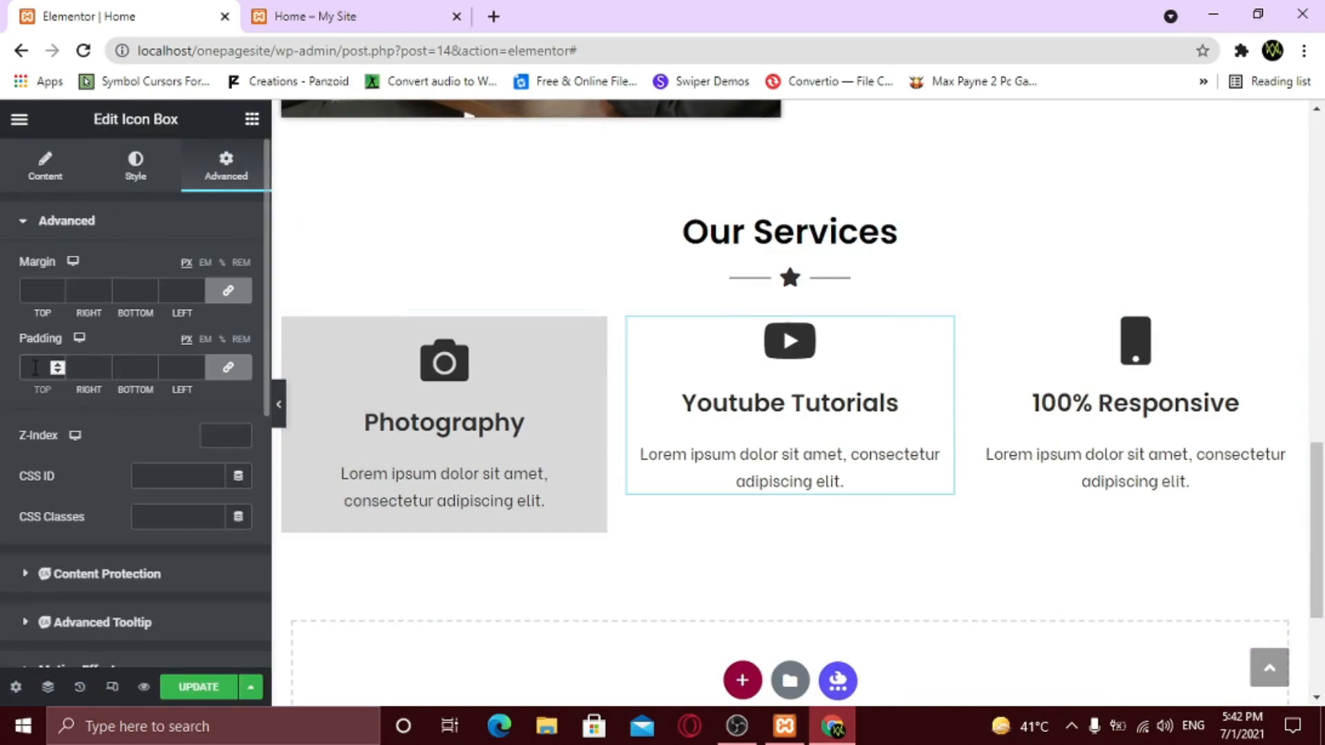
pyautogui.click(35, 367)
pyautogui.write('20')
pyautogui.scroll(-5, 53, 417)
pyautogui.click(123, 249)
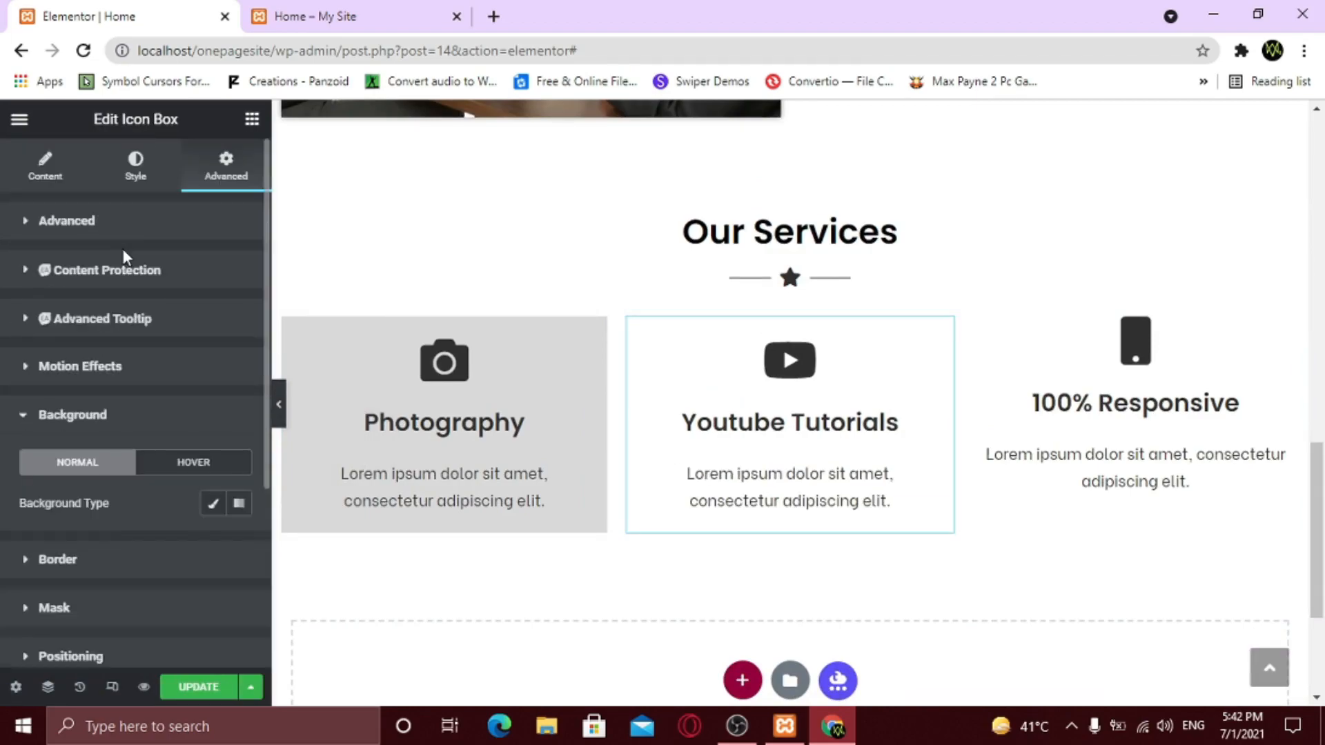
pyautogui.click(217, 507)
pyautogui.click(238, 544)
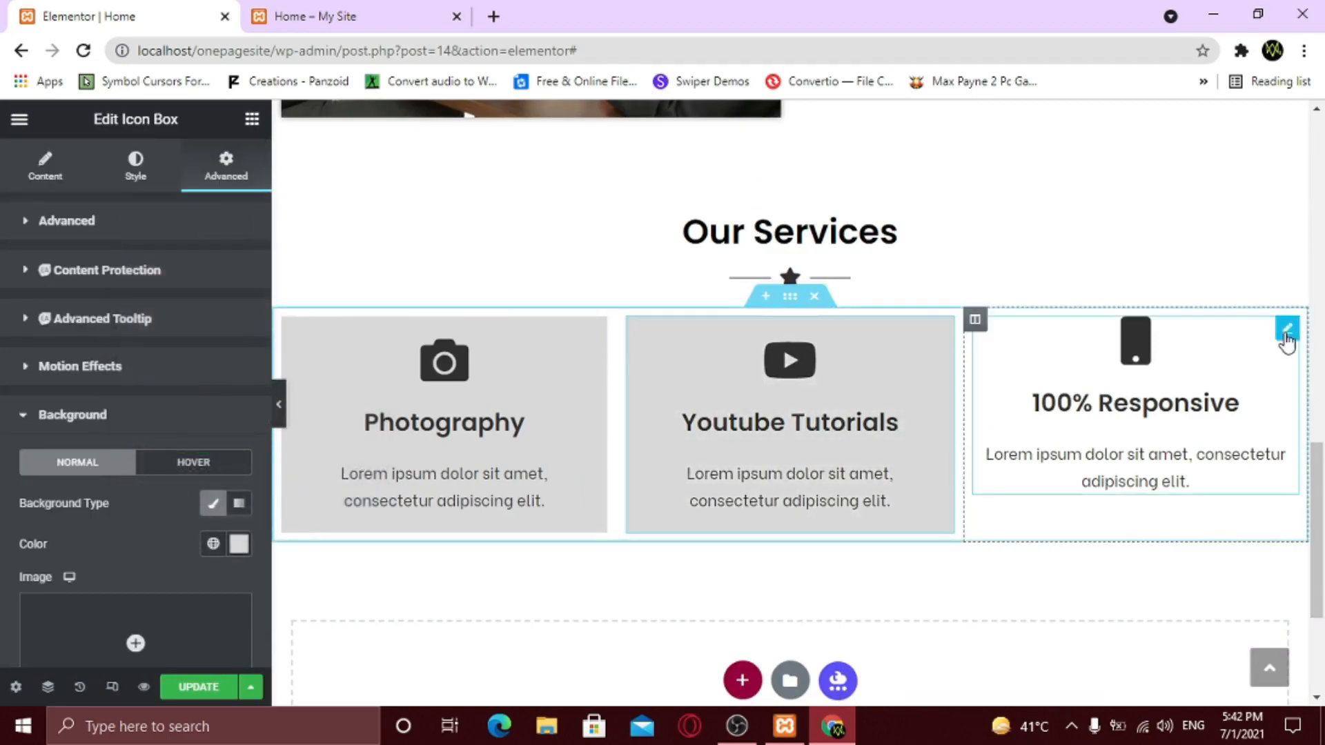
# - Give the 100% Responsive box 20 px padding and the light grey background, then preview
pyautogui.click(1285, 332)
pyautogui.click(227, 170)
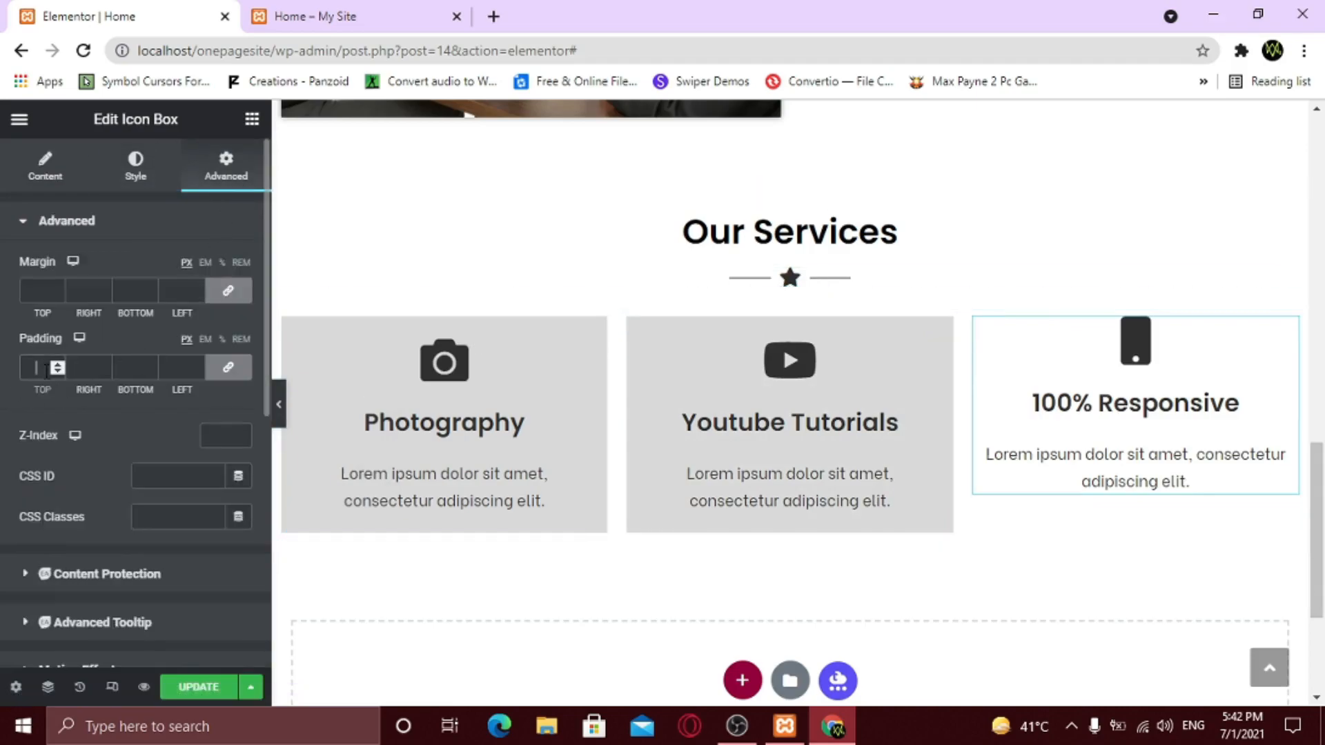
pyautogui.write('20')
pyautogui.scroll(-4, 82, 428)
pyautogui.click(83, 432)
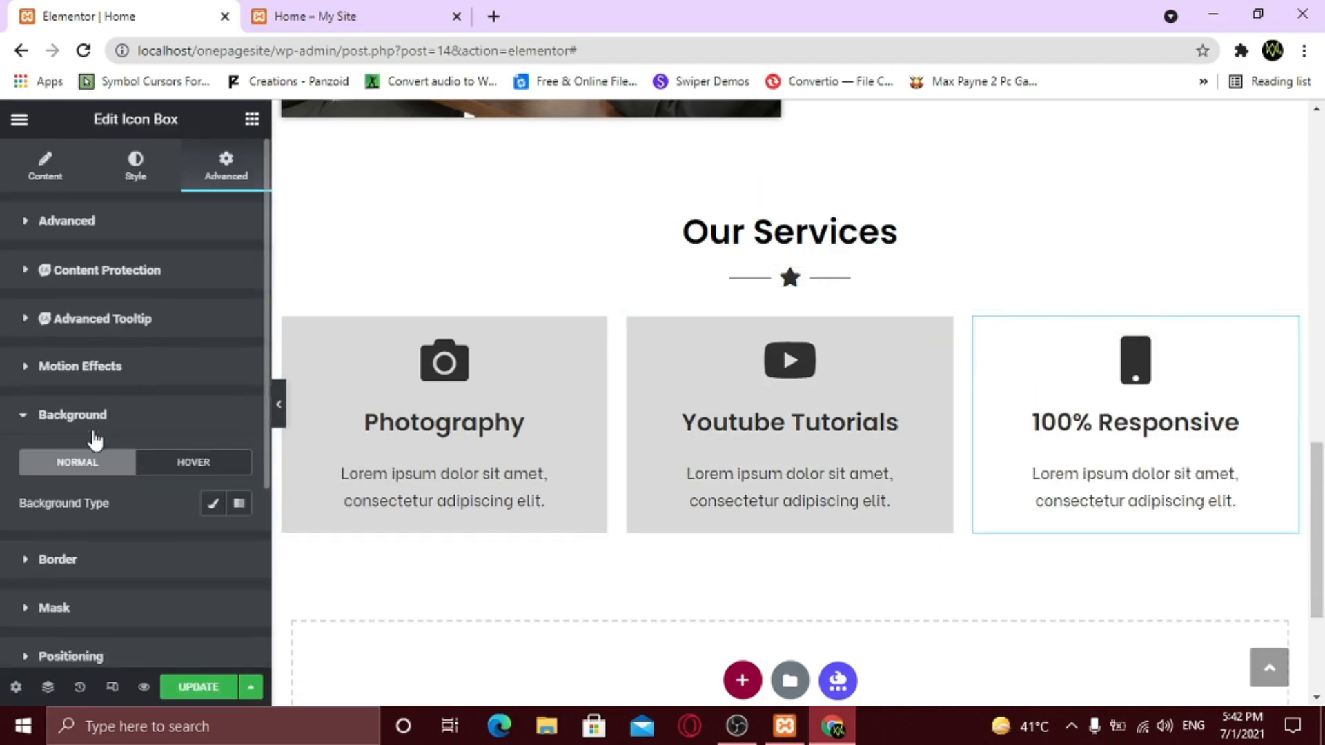
pyautogui.click(214, 507)
pyautogui.scroll(-2, 228, 483)
pyautogui.click(239, 446)
pyautogui.write('#D8D8D8')
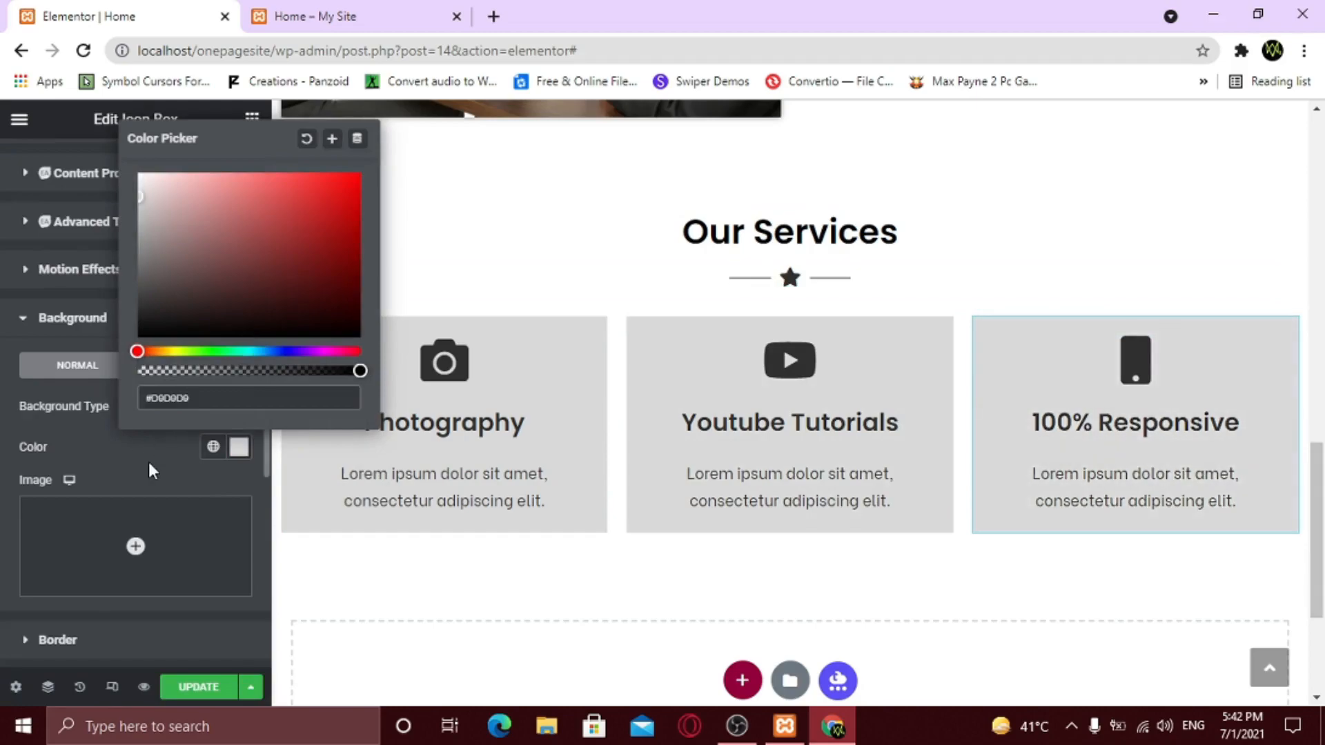
pyautogui.click(147, 462)
pyautogui.click(277, 407)
pyautogui.scroll(1, 863, 519)
pyautogui.scroll(-1, 308, 572)
# - Set a bottom margin on the Our Services section and save the page with Update
pyautogui.click(7, 404)
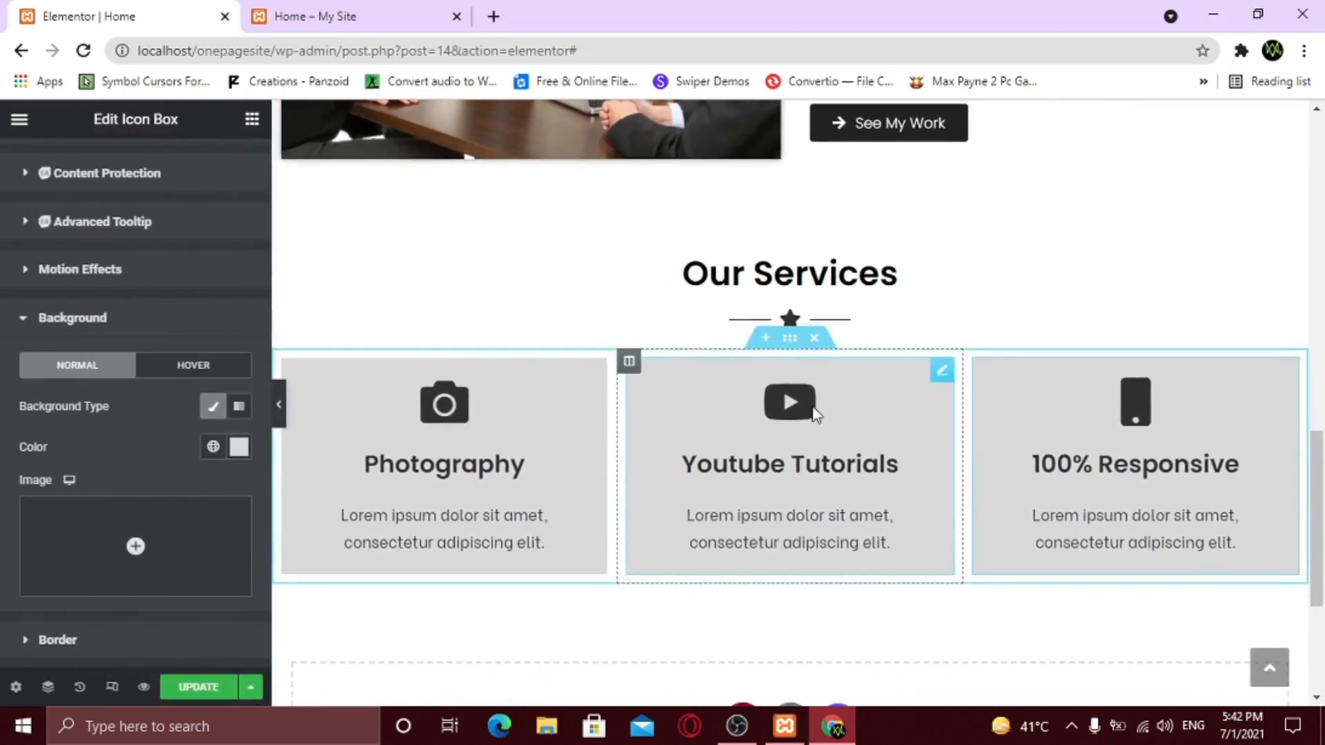
pyautogui.click(790, 337)
pyautogui.doubleClick(138, 290)
pyautogui.write('4')
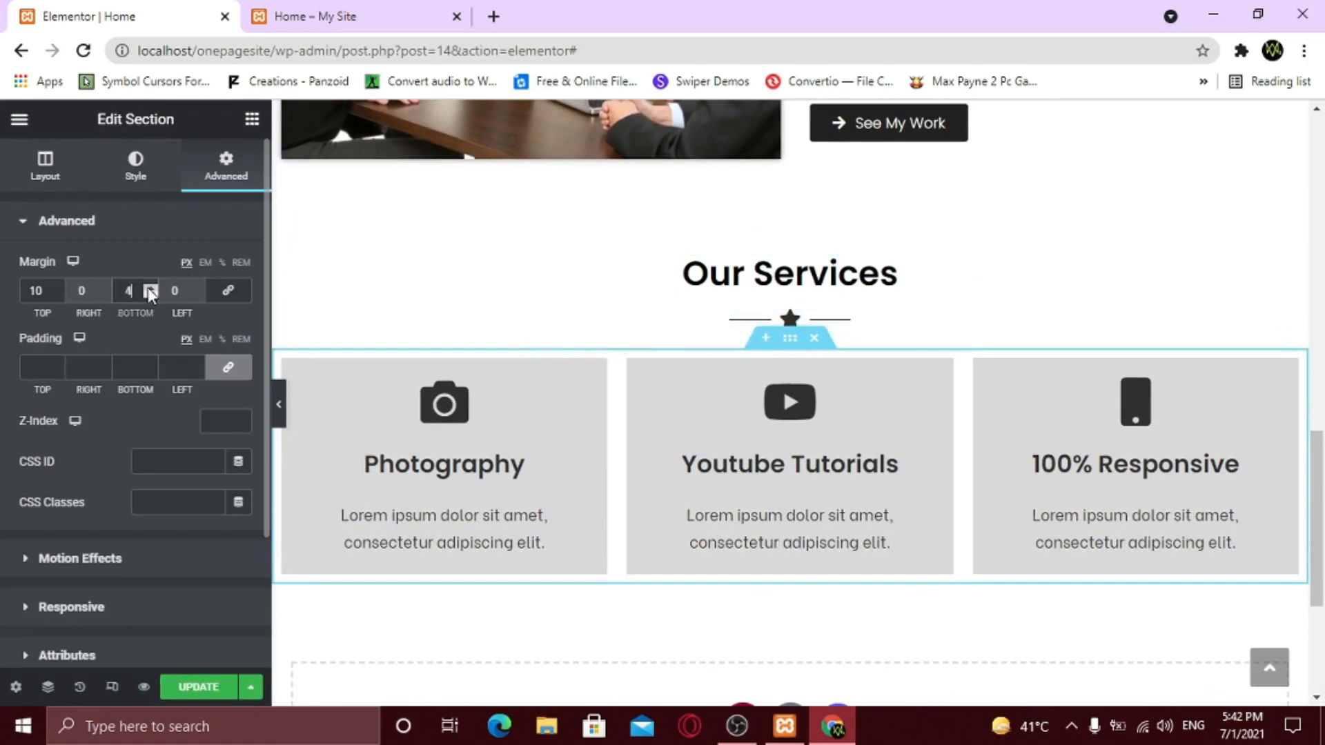
pyautogui.write('0')
pyautogui.click(219, 692)
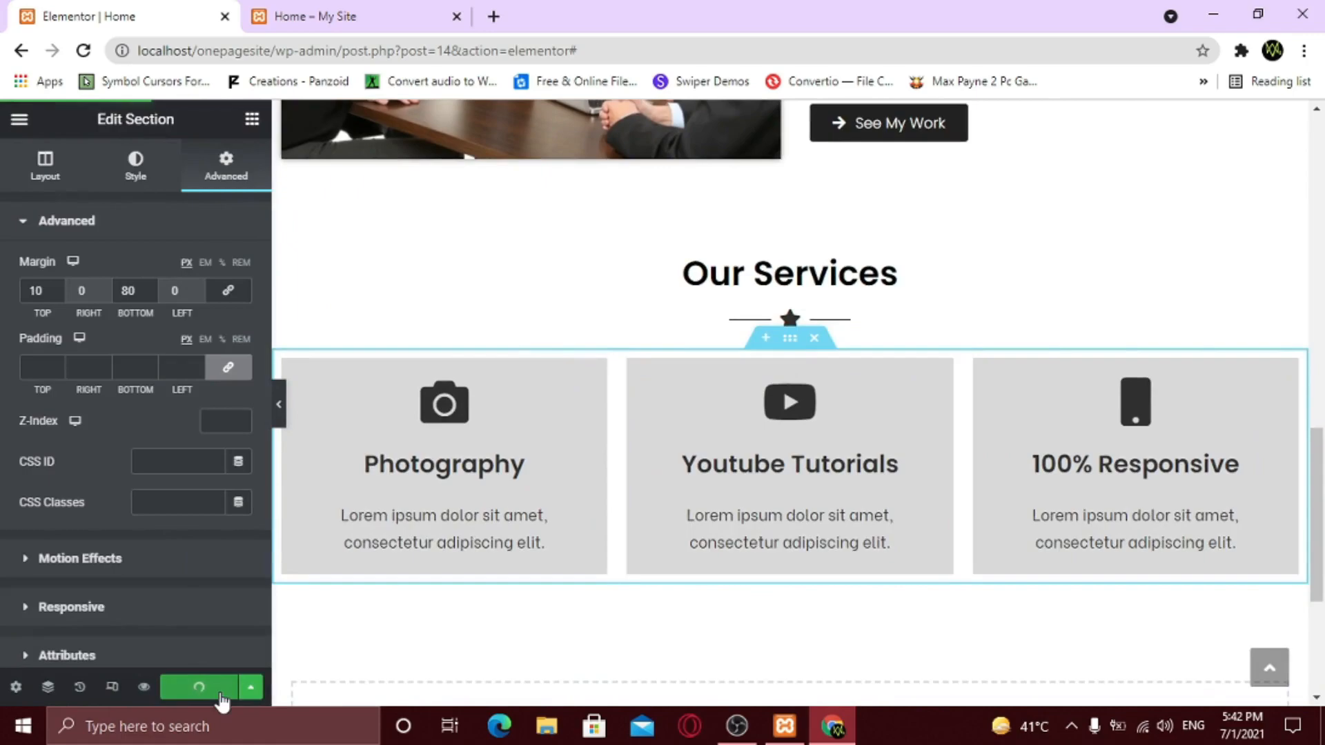
pyautogui.click(333, 14)
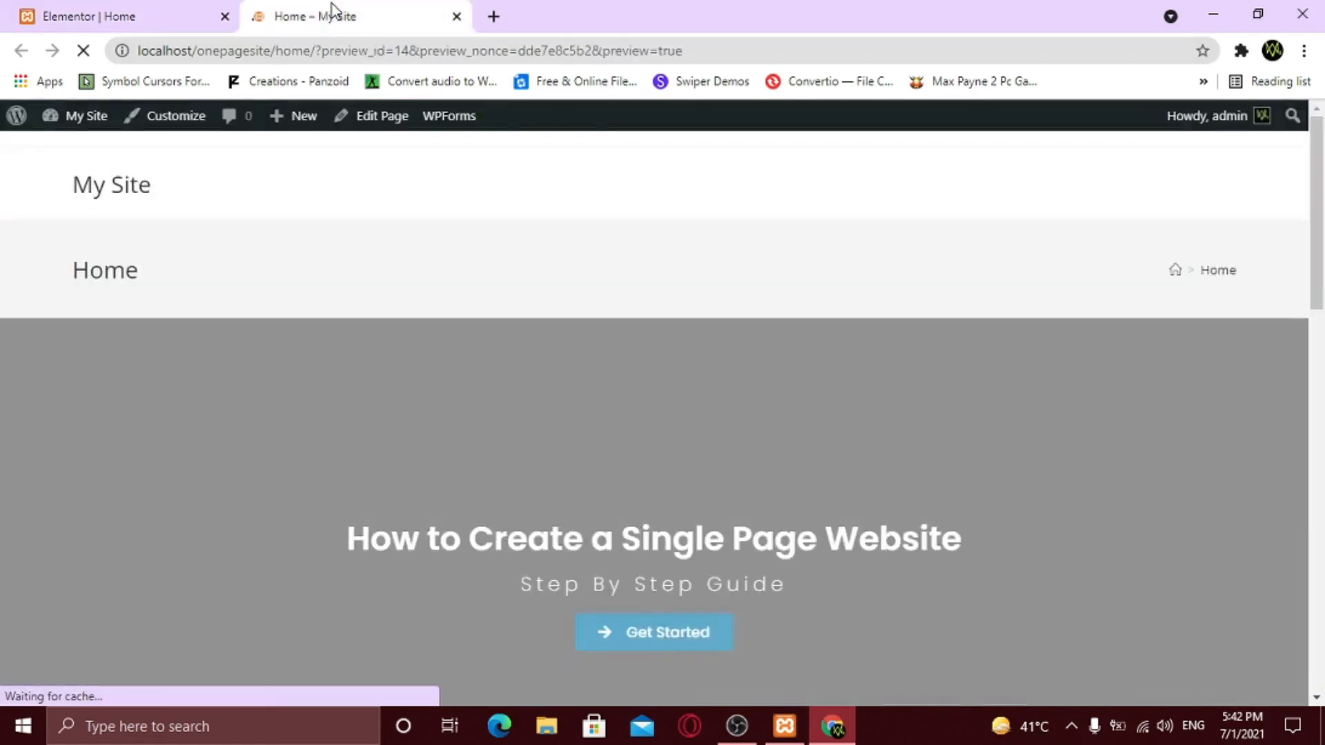
pyautogui.scroll(-3, 516, 369)
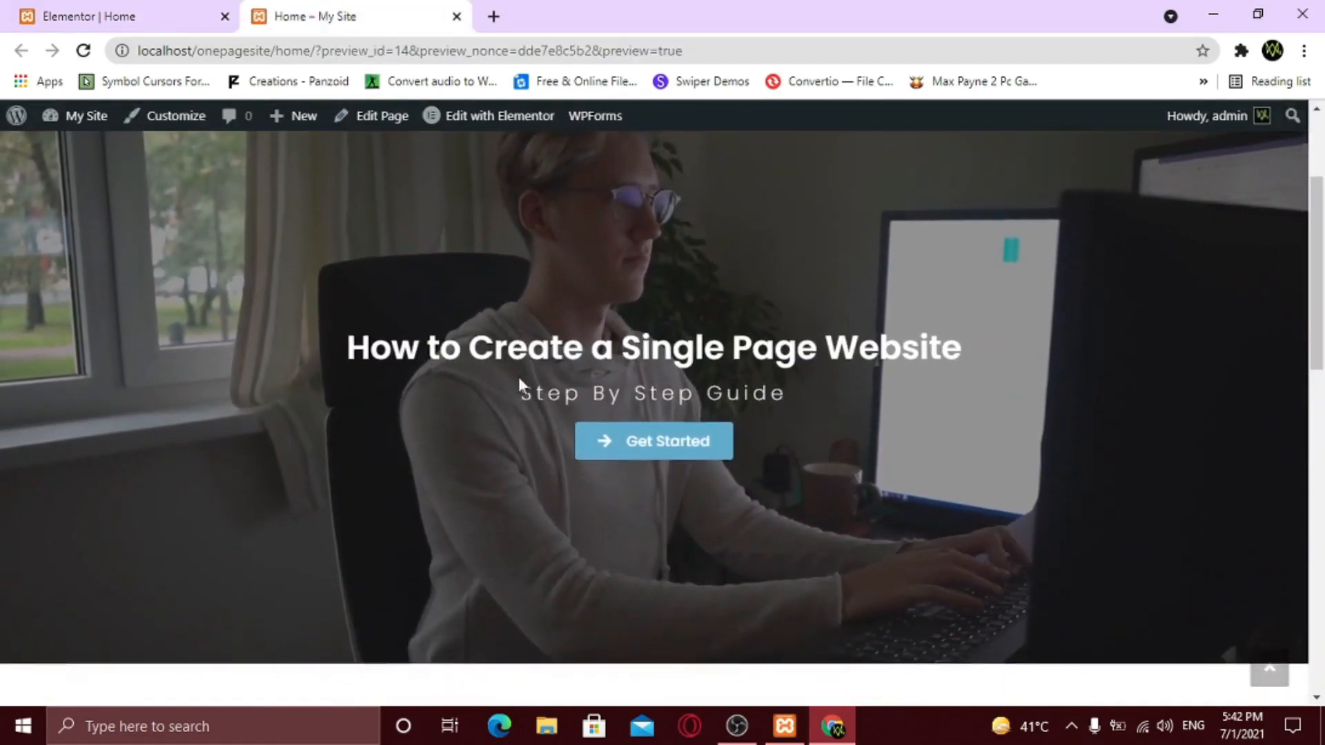
pyautogui.click(663, 456)
pyautogui.scroll(-8, 725, 585)
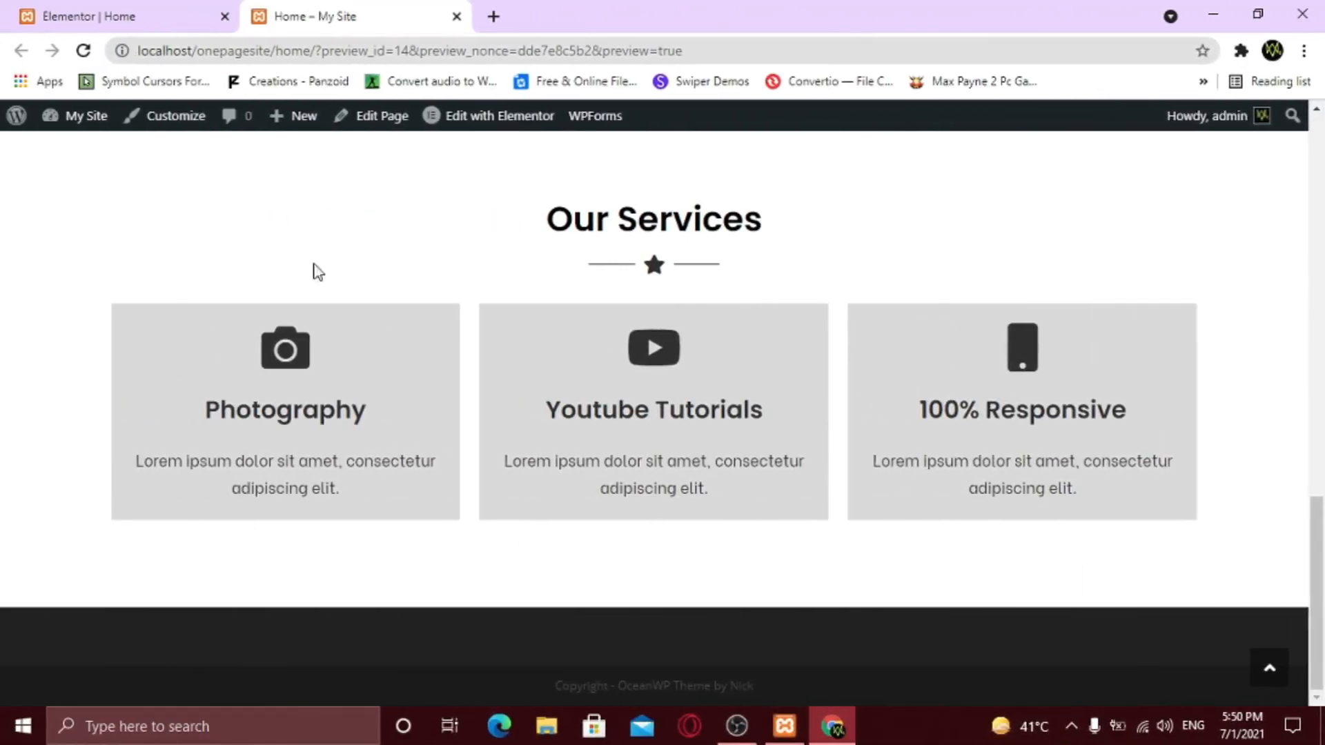
pyautogui.click(124, 10)
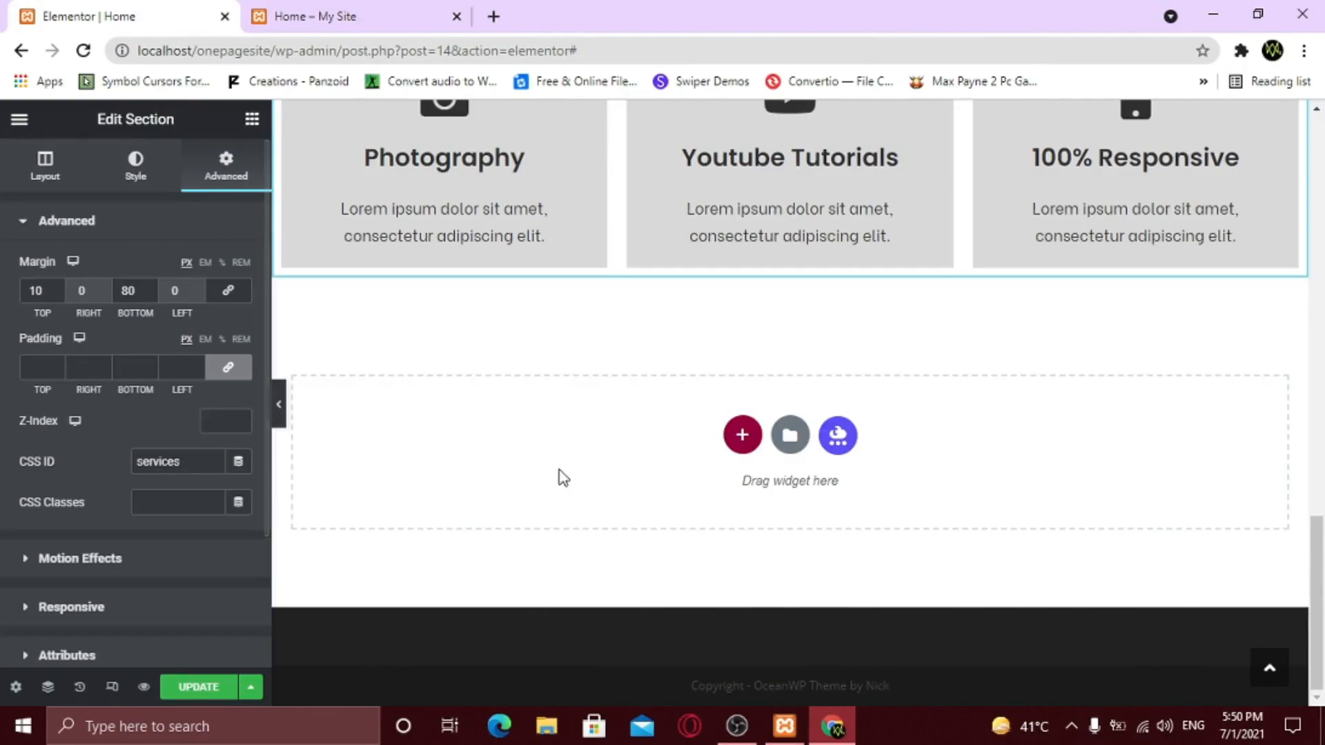
# - Copy the Our Services heading section and paste it below the service cards
pyautogui.scroll(5, 556, 476)
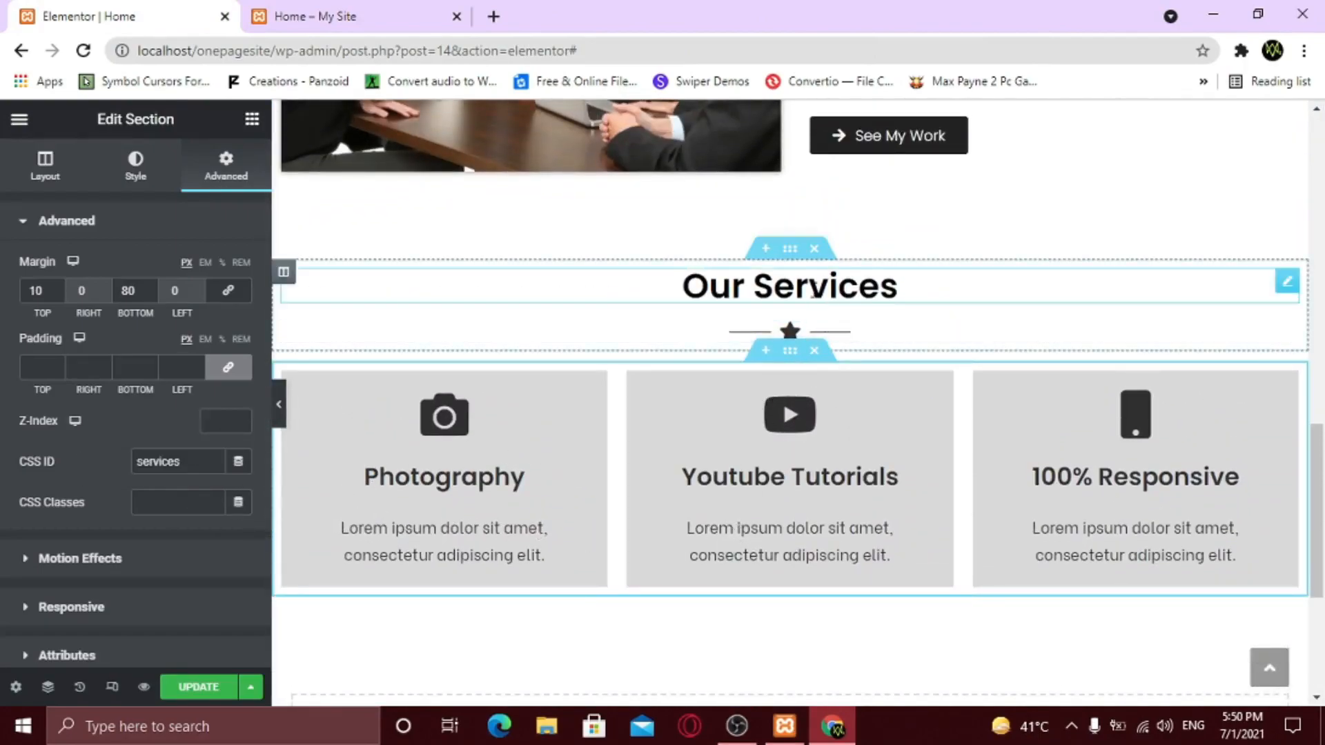
pyautogui.rightClick(789, 260)
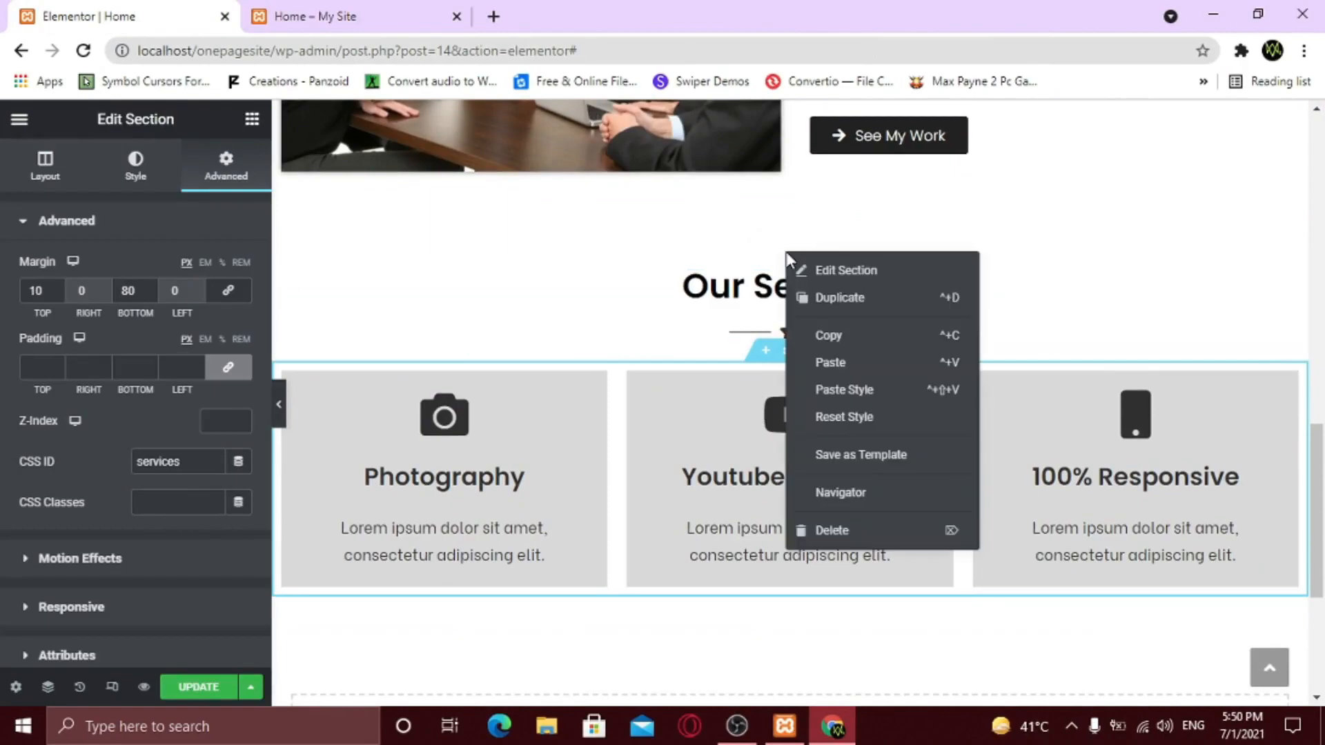
pyautogui.click(832, 336)
pyautogui.scroll(-4, 832, 338)
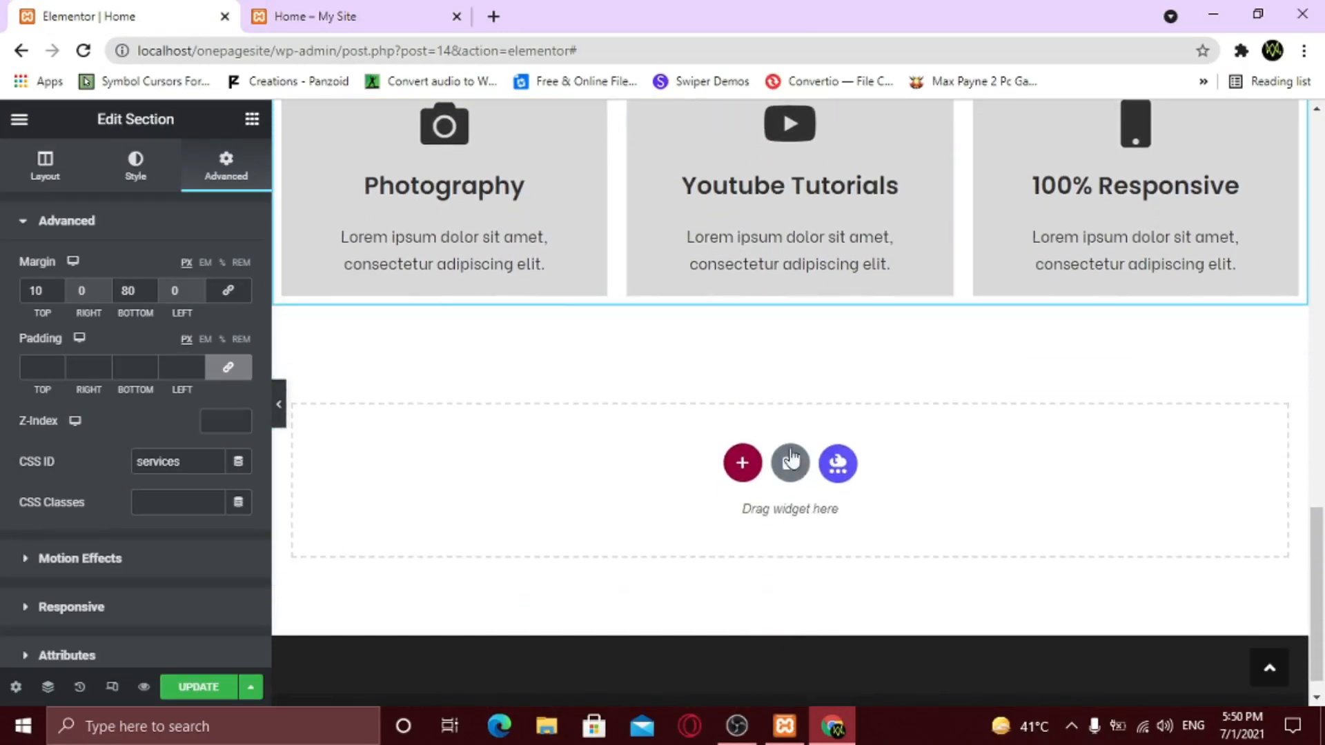
pyautogui.rightClick(744, 472)
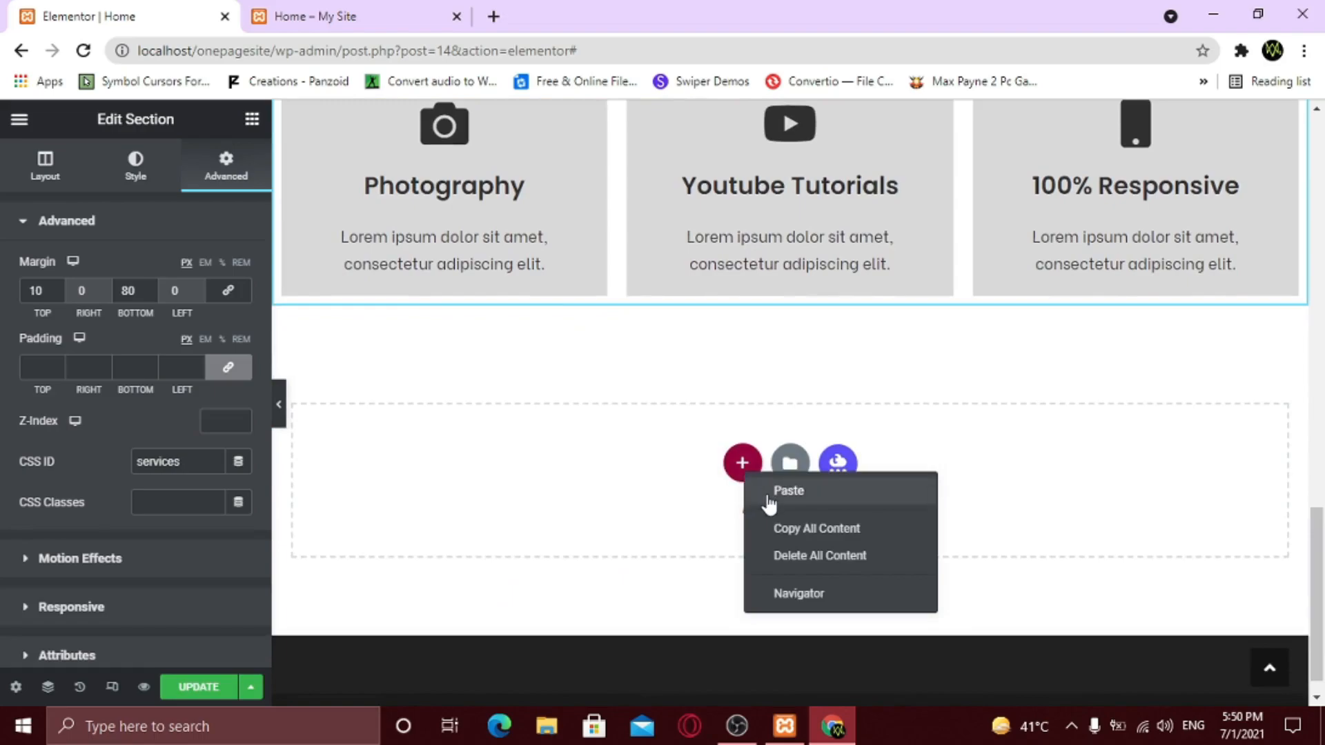
pyautogui.click(768, 493)
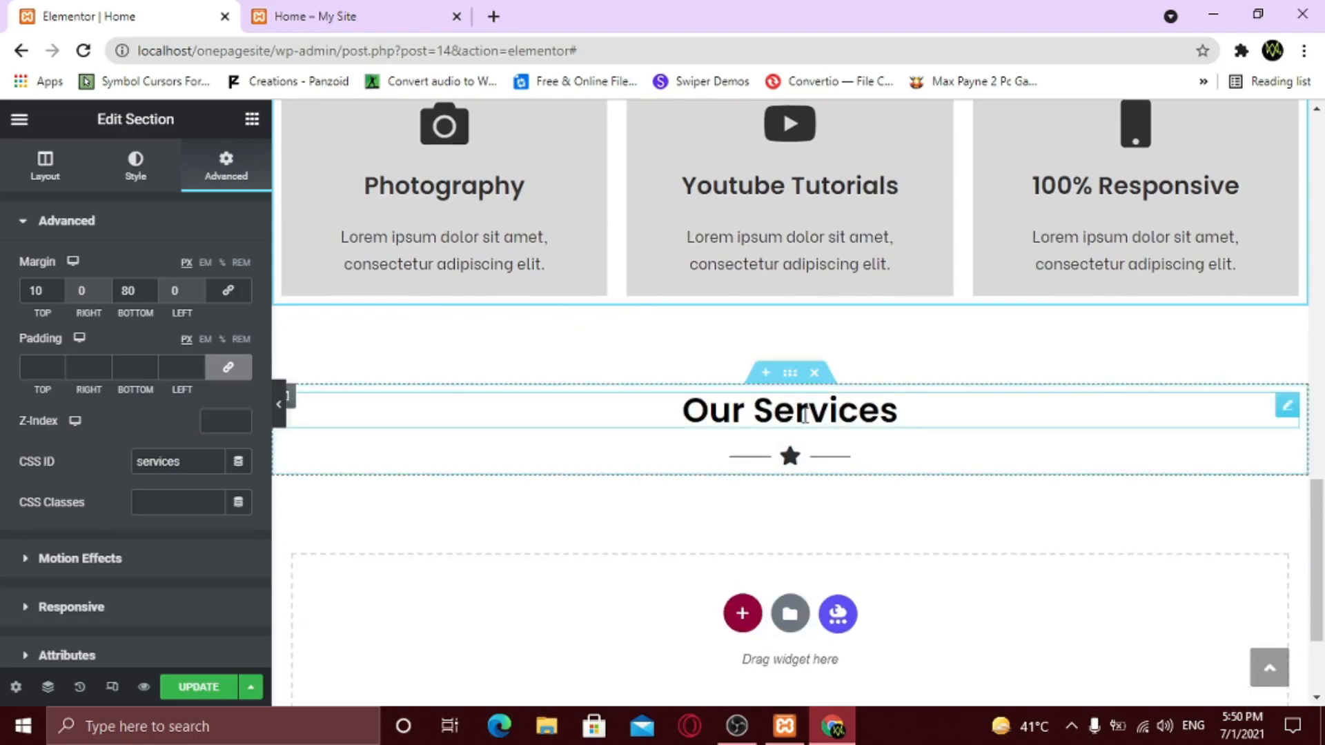
# - Change the pasted heading's title to 'Our Work'
pyautogui.click(1287, 406)
pyautogui.moveTo(90, 288); pyautogui.dragTo(61, 288)
pyautogui.write('Work')
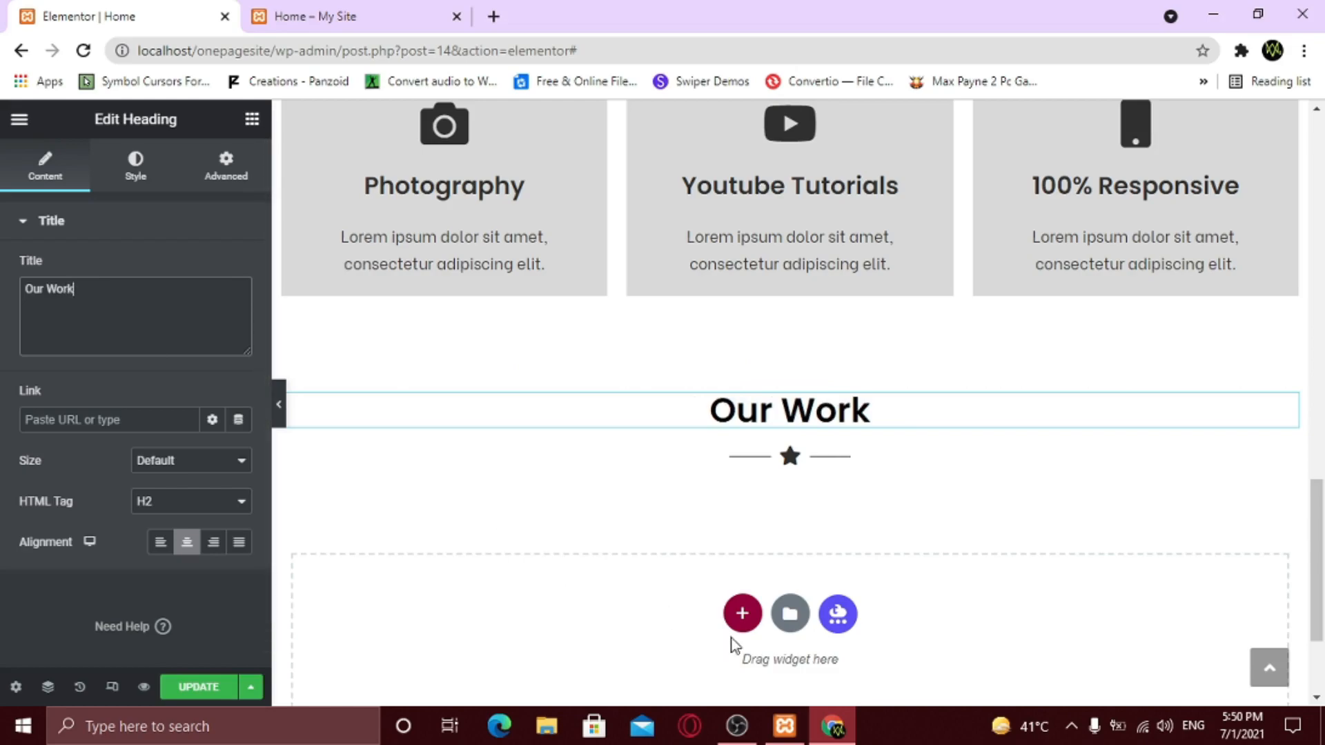
# - Insert a one-column section under Our Work and unlink its margins, starting with top 10
pyautogui.click(741, 613)
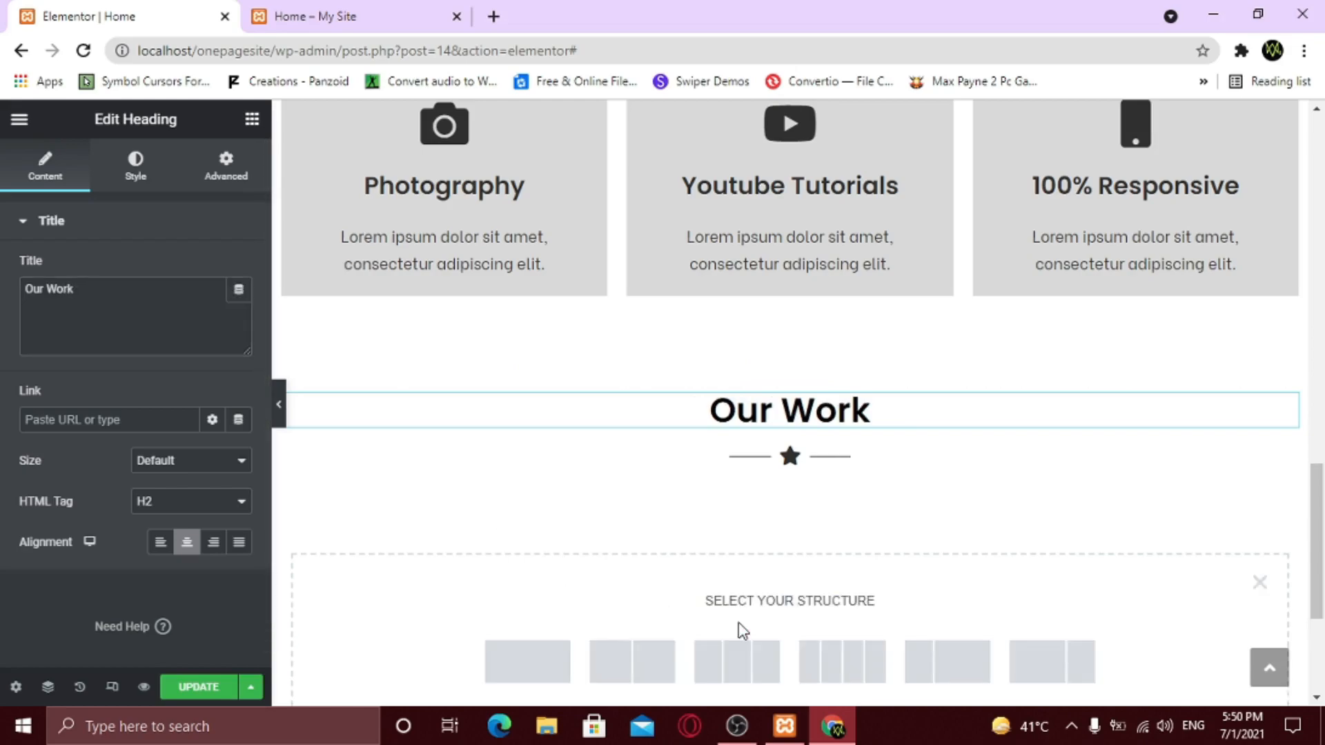
pyautogui.scroll(-3, 734, 621)
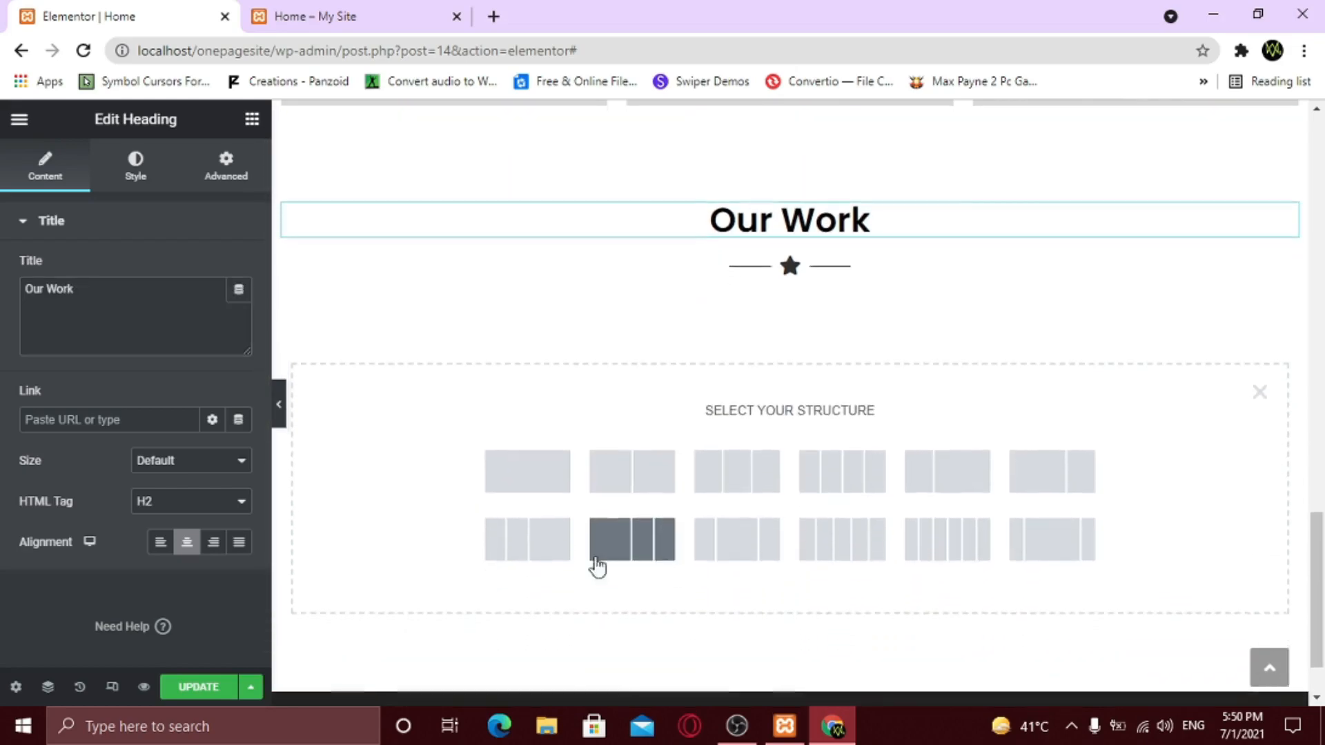
pyautogui.click(527, 469)
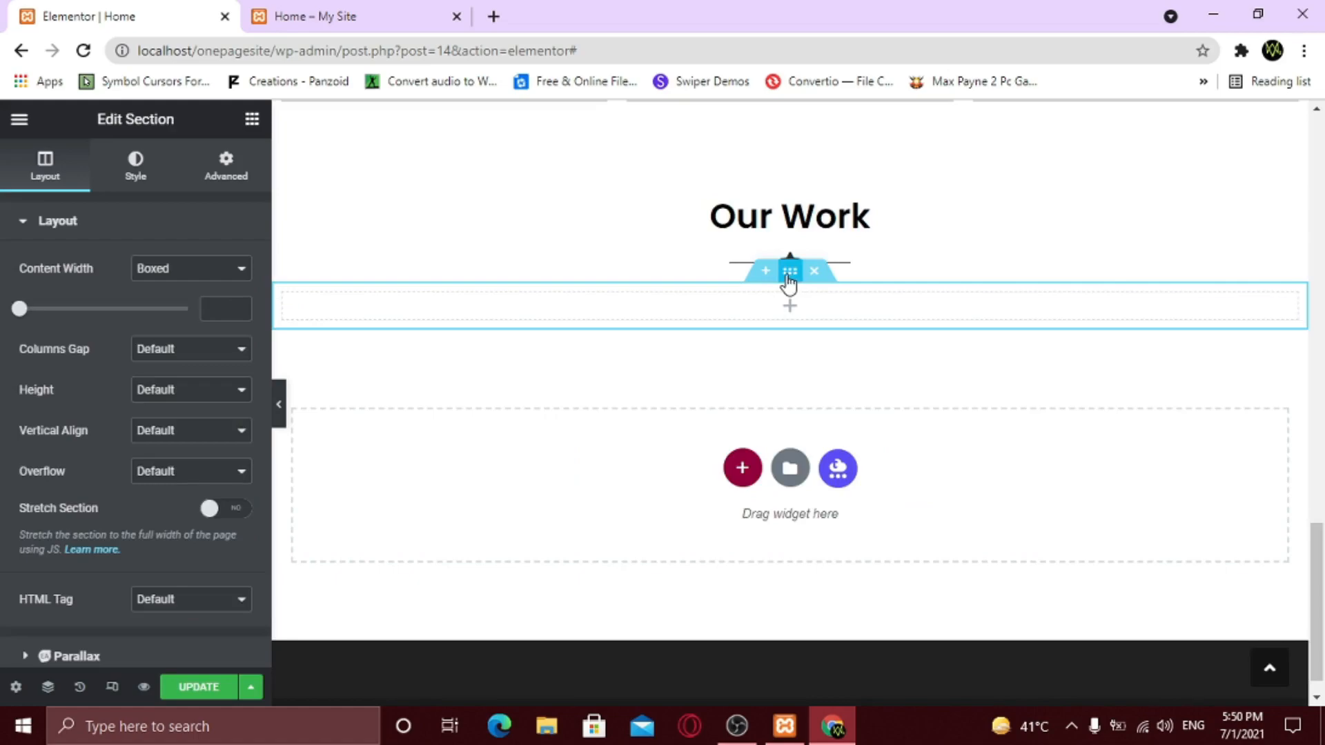
pyautogui.click(225, 167)
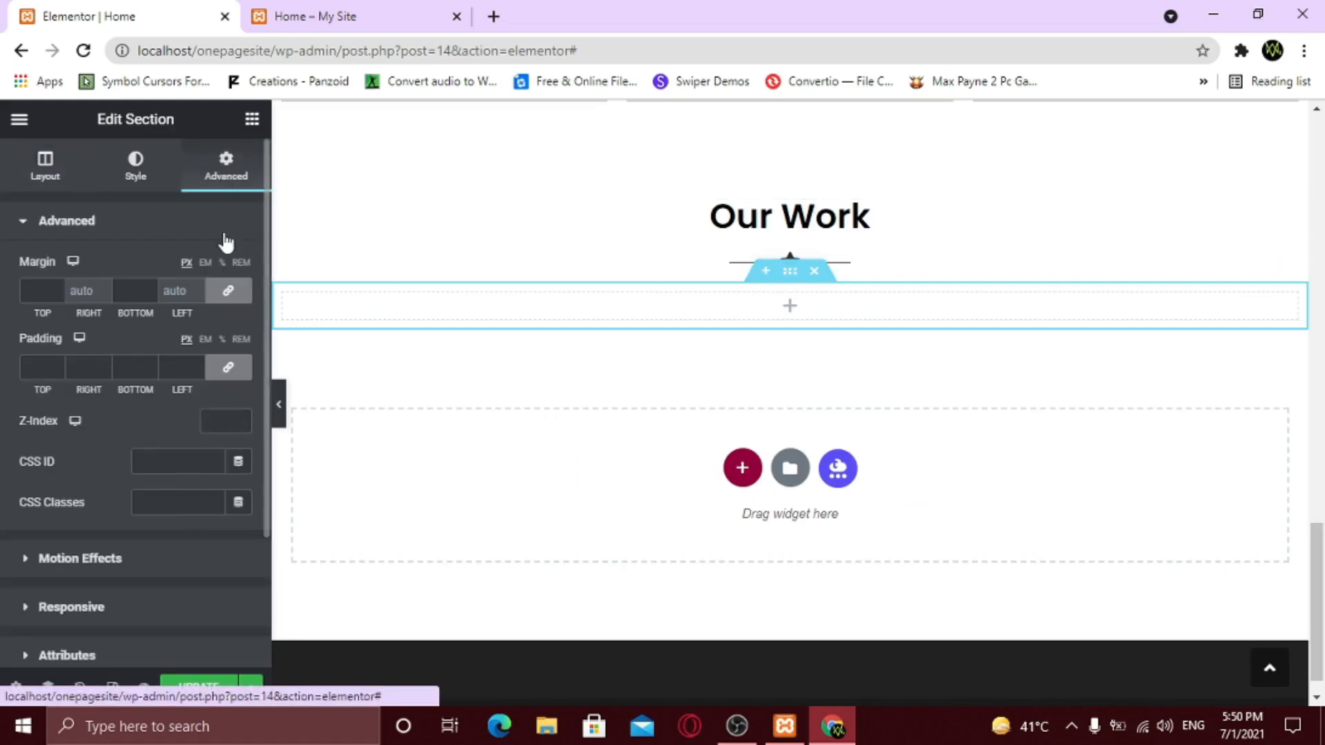
pyautogui.click(230, 291)
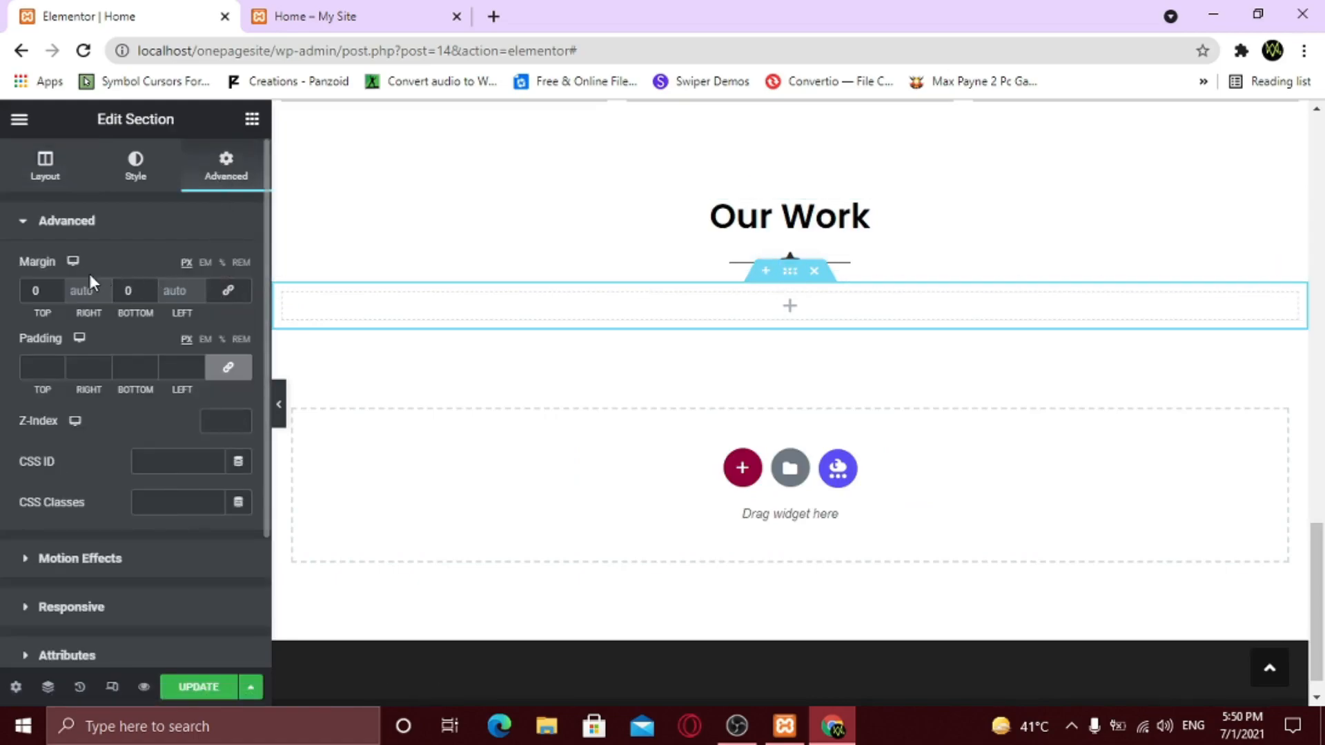
pyautogui.click(56, 288)
# - Set bottom margin 0, then add a Video widget with the localhost WordPress tutorial link
pyautogui.write('0')
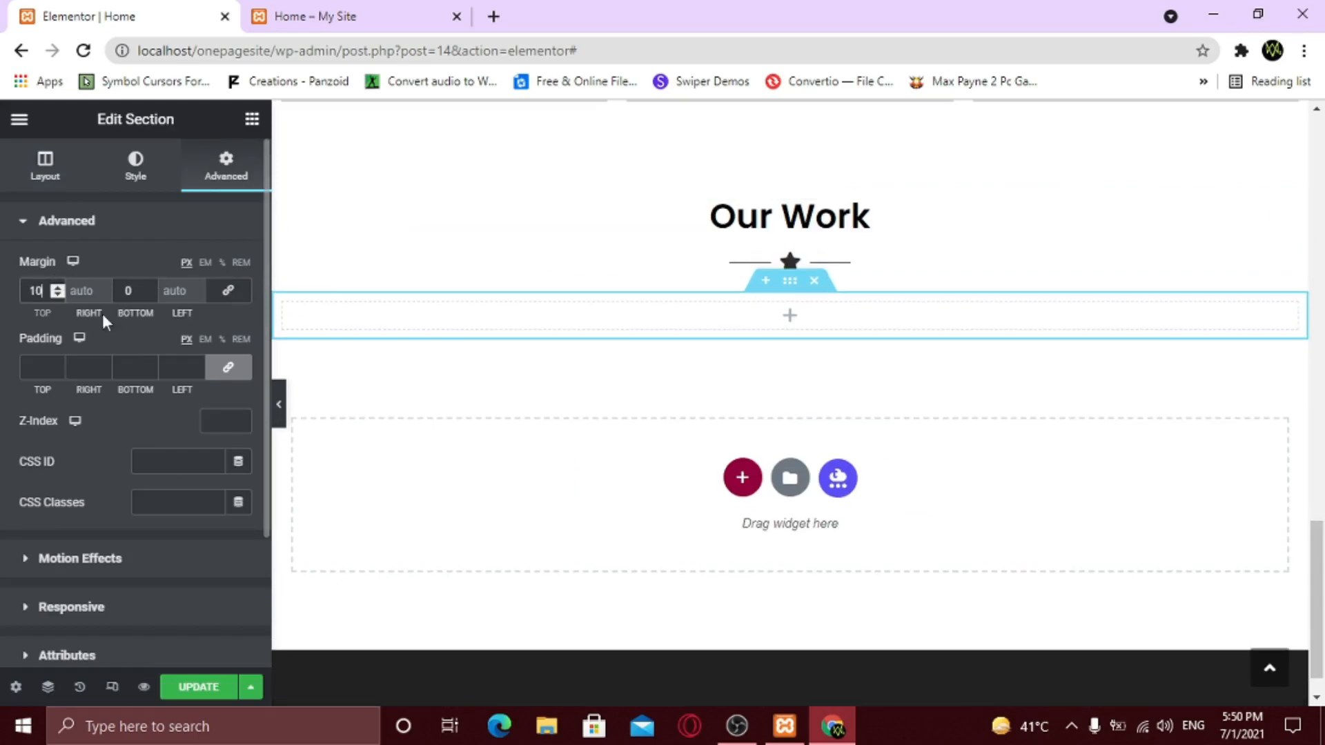
pyautogui.click(252, 122)
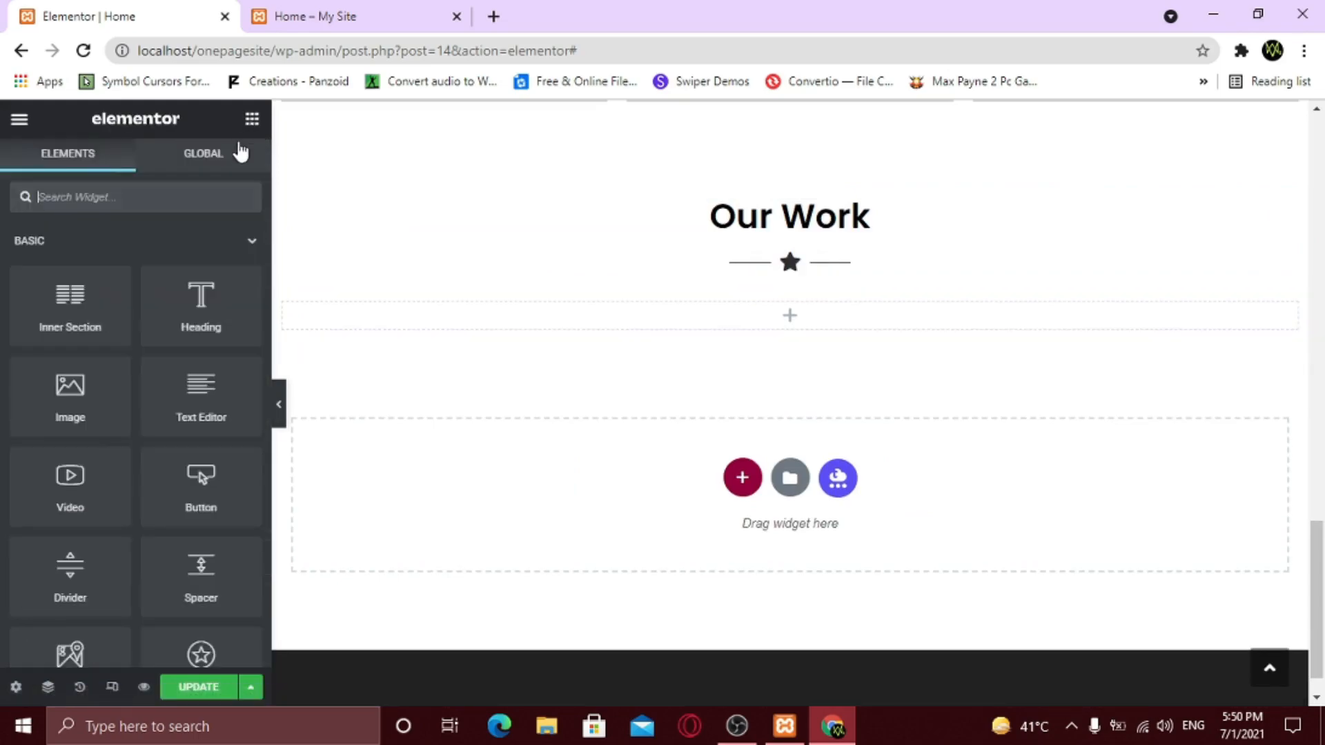
pyautogui.moveTo(69, 476); pyautogui.dragTo(839, 313)
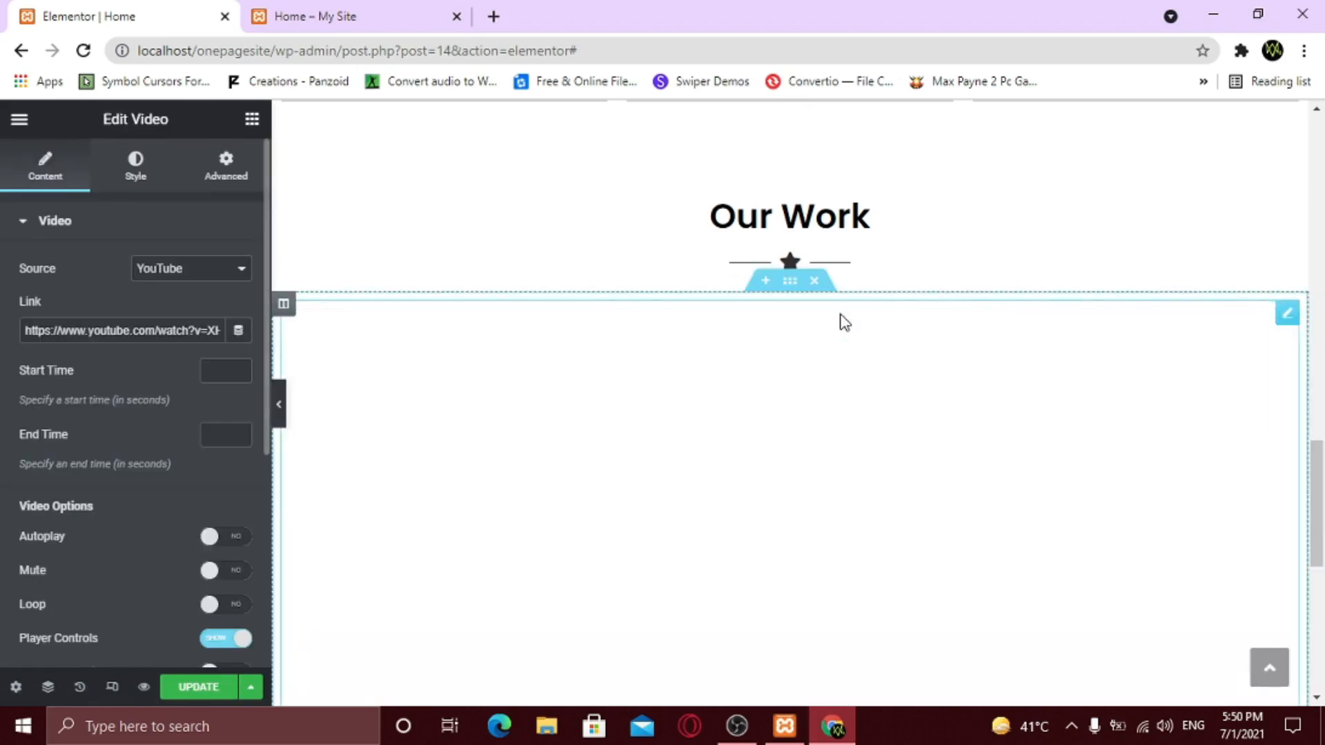
pyautogui.scroll(-3, 515, 390)
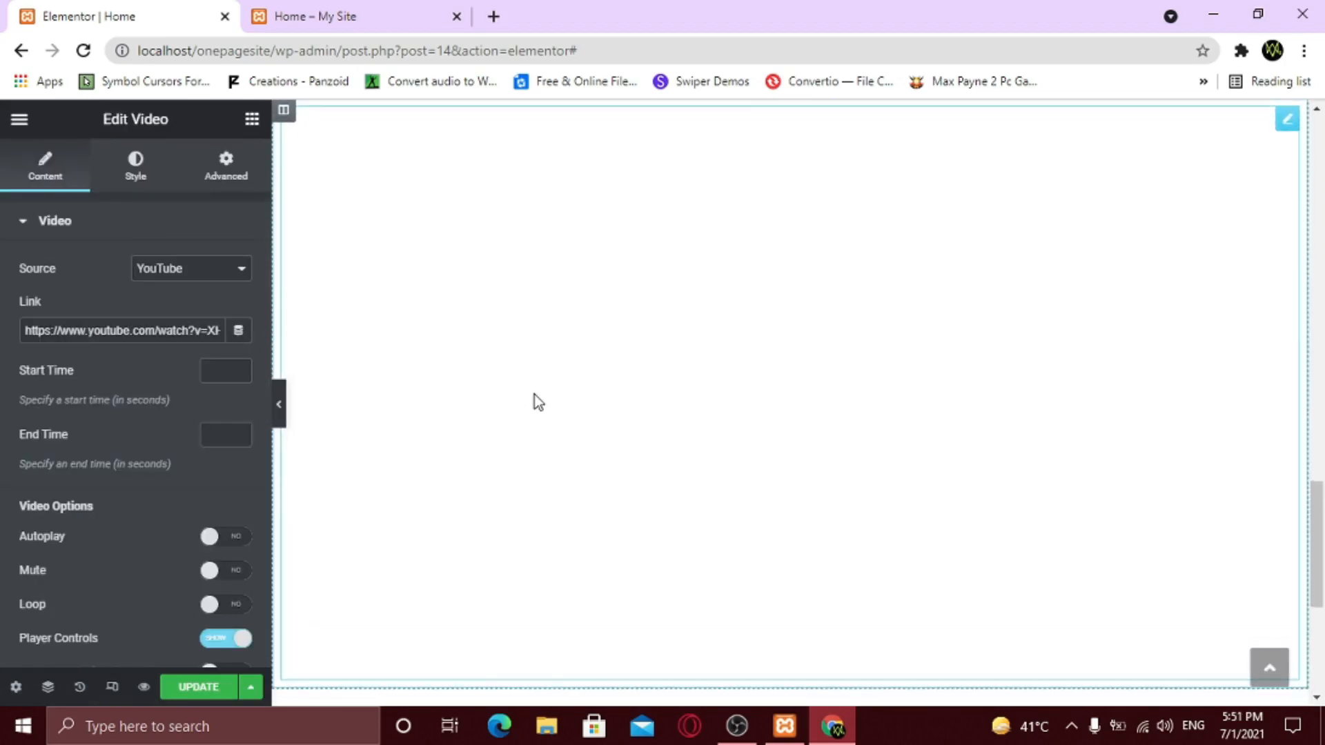
pyautogui.scroll(1, 534, 396)
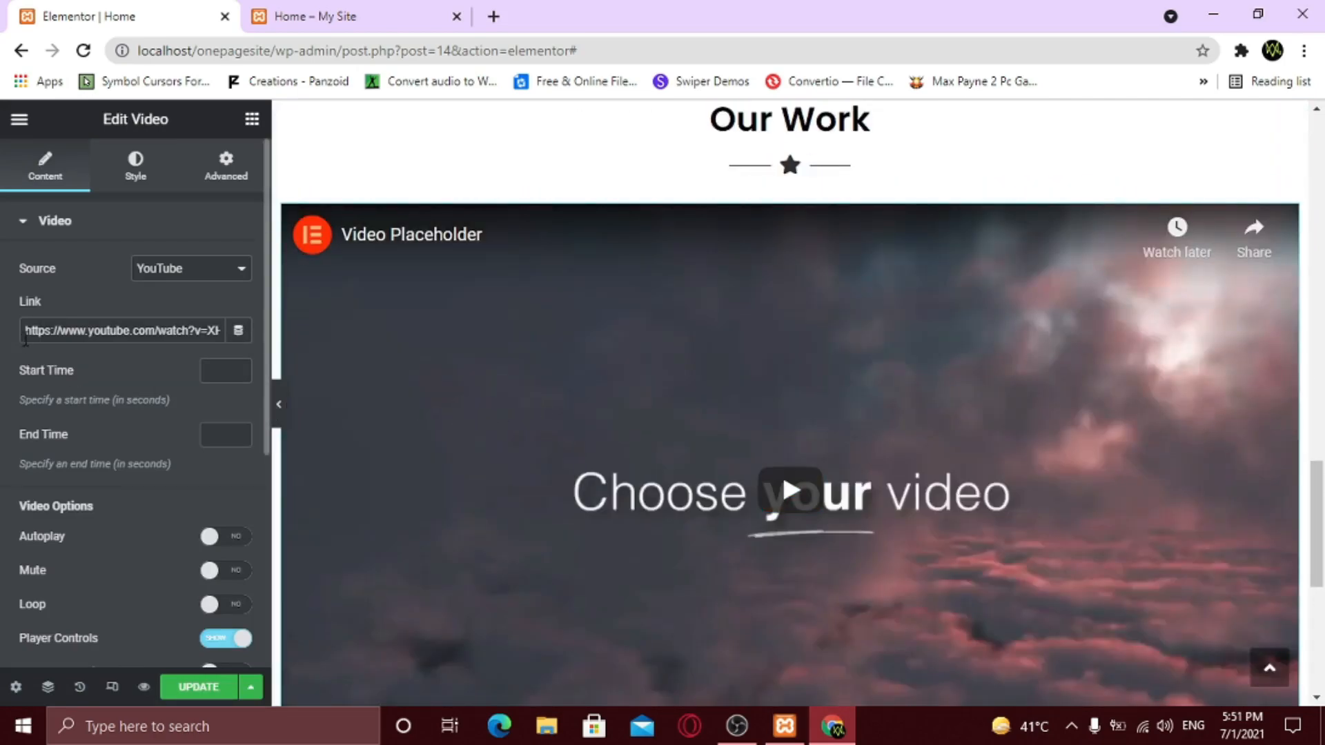
pyautogui.moveTo(25, 333); pyautogui.dragTo(227, 331)
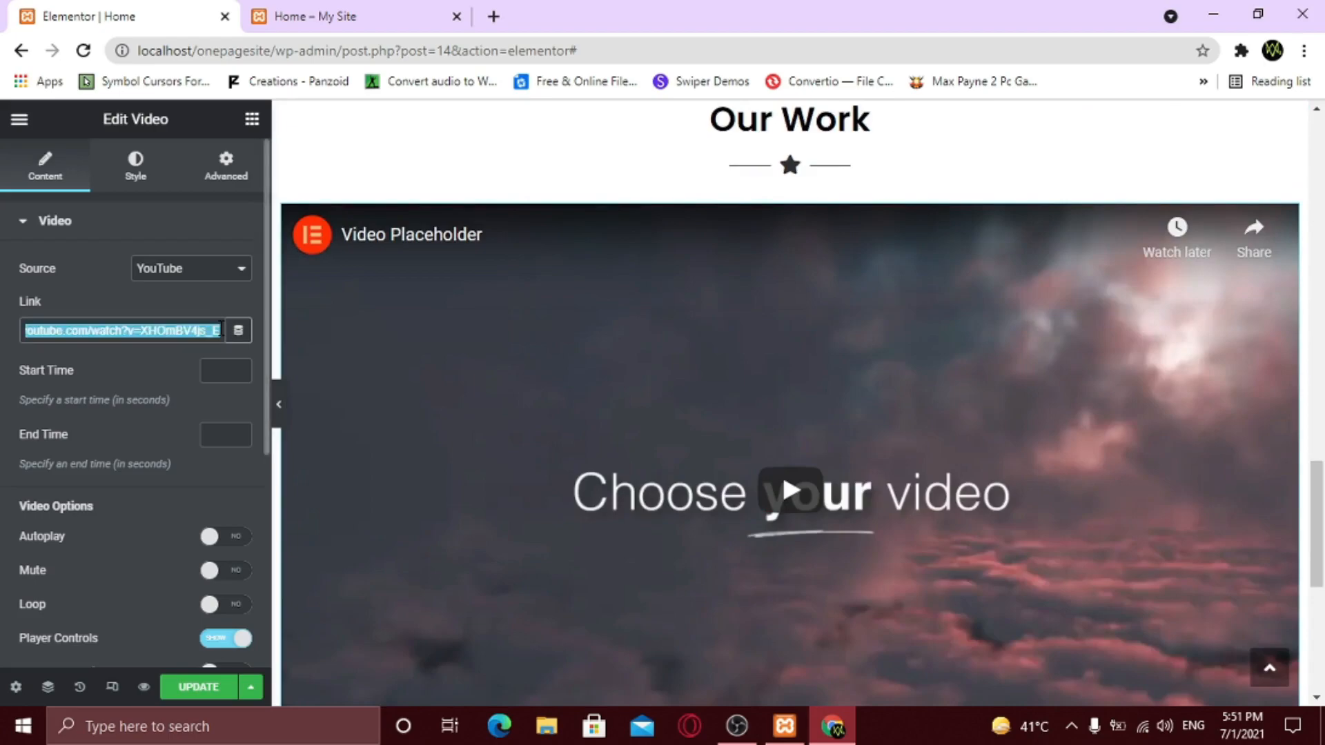
pyautogui.press('BackSpace')
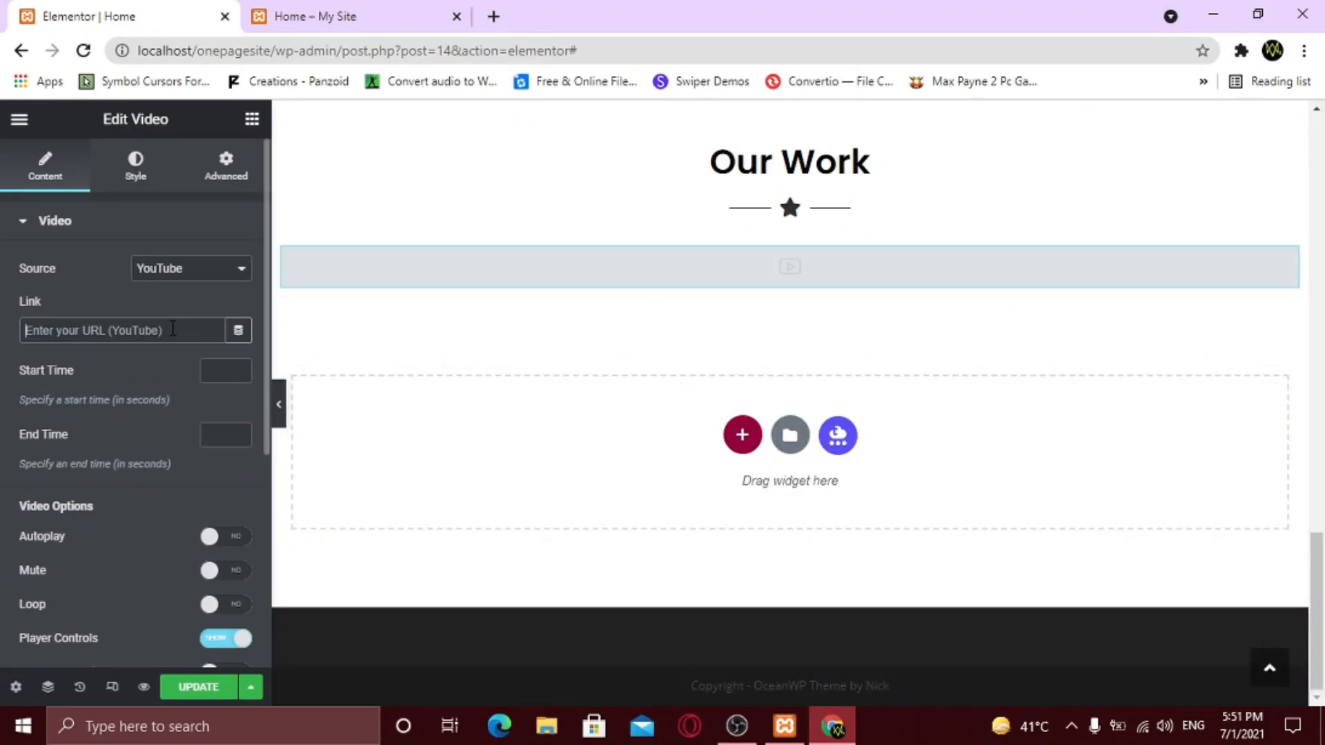
pyautogui.hotkey('ctrl', 'v')
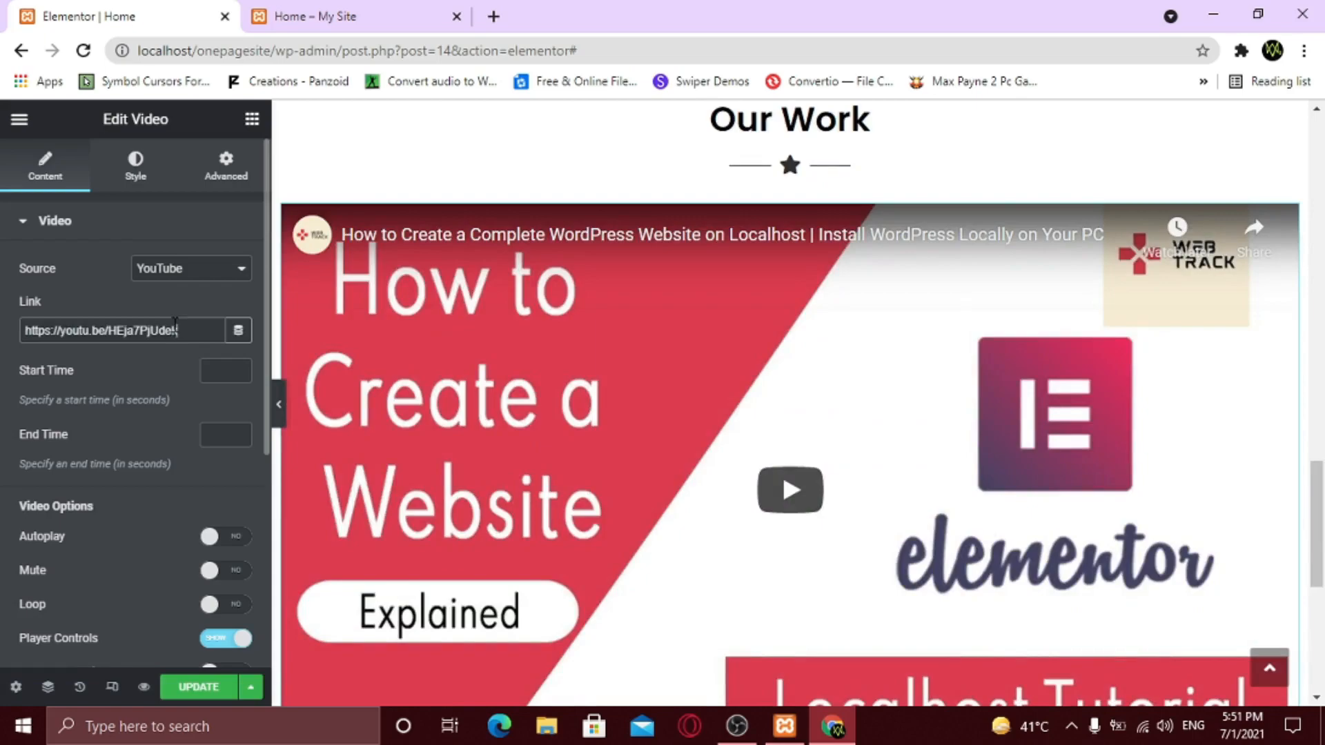
# - Keep YouTube as the video source and test-play the embedded Our Work video
pyautogui.click(169, 274)
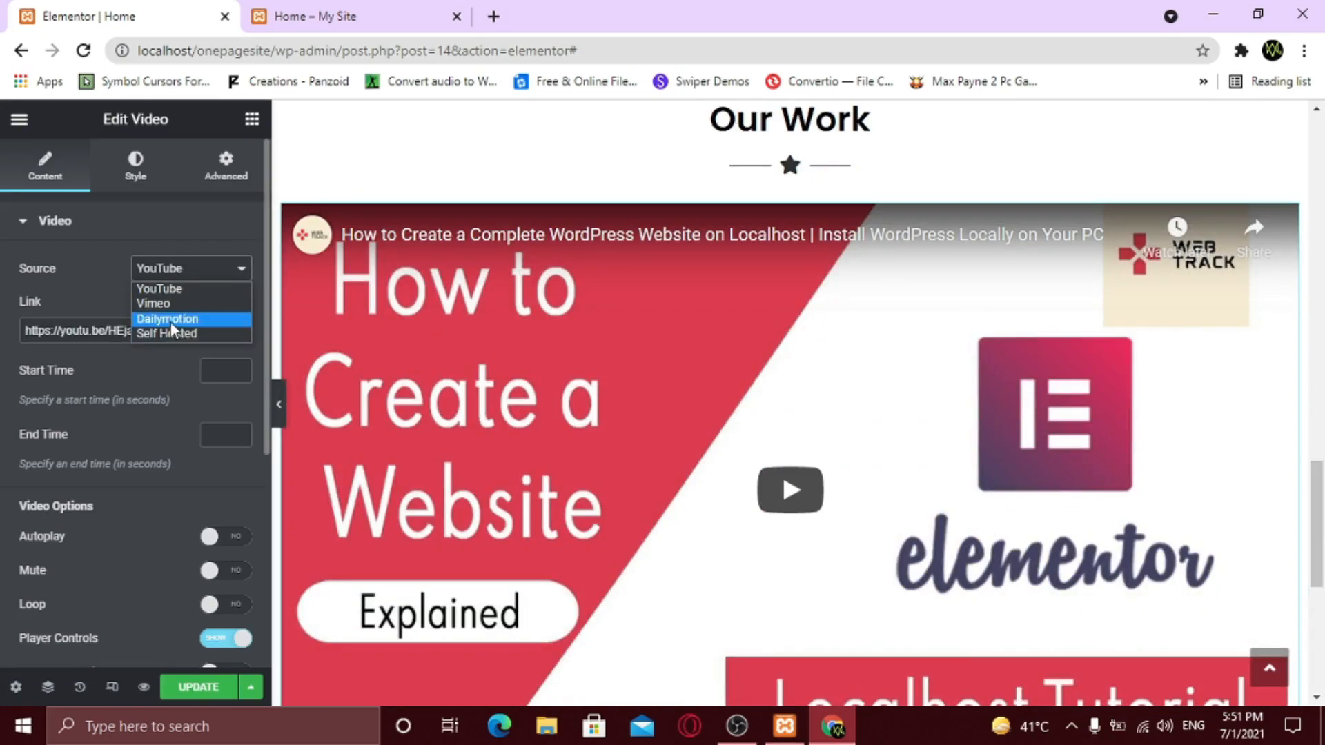
pyautogui.click(102, 287)
pyautogui.scroll(-2, 107, 300)
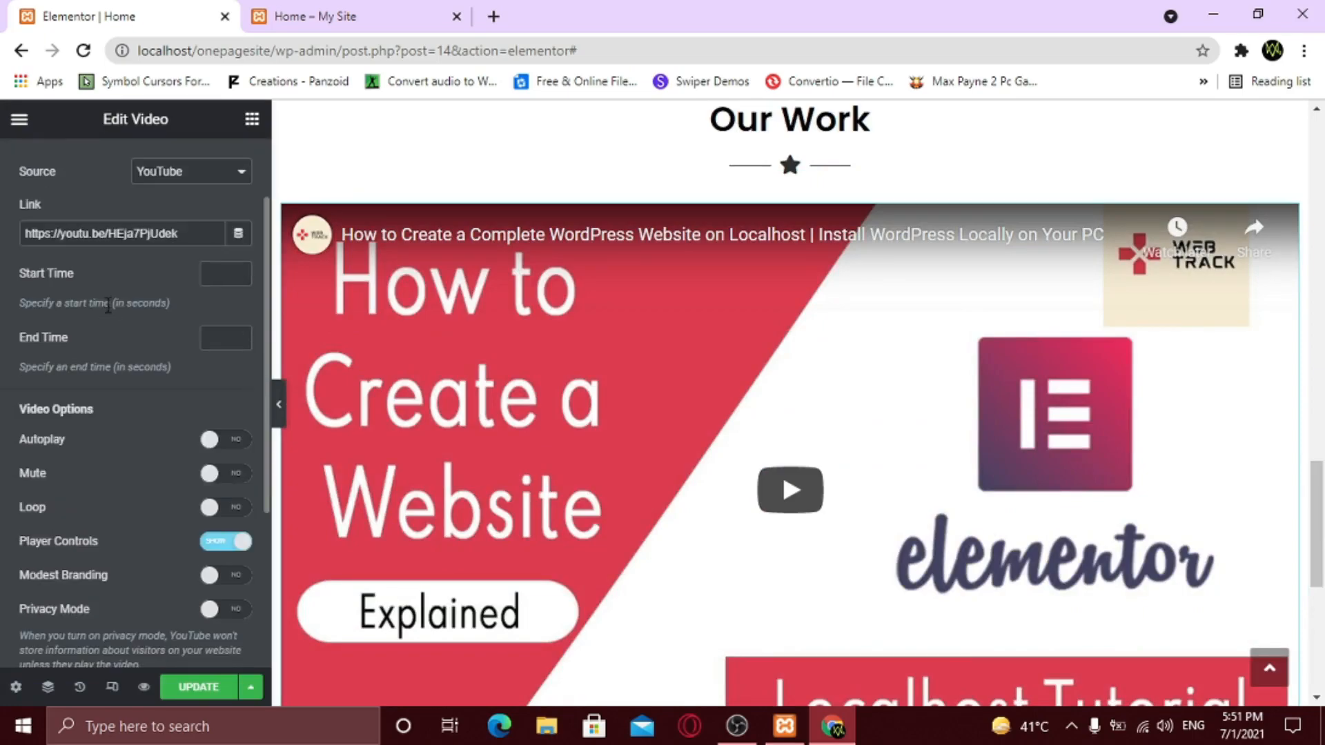
pyautogui.scroll(-2, 78, 359)
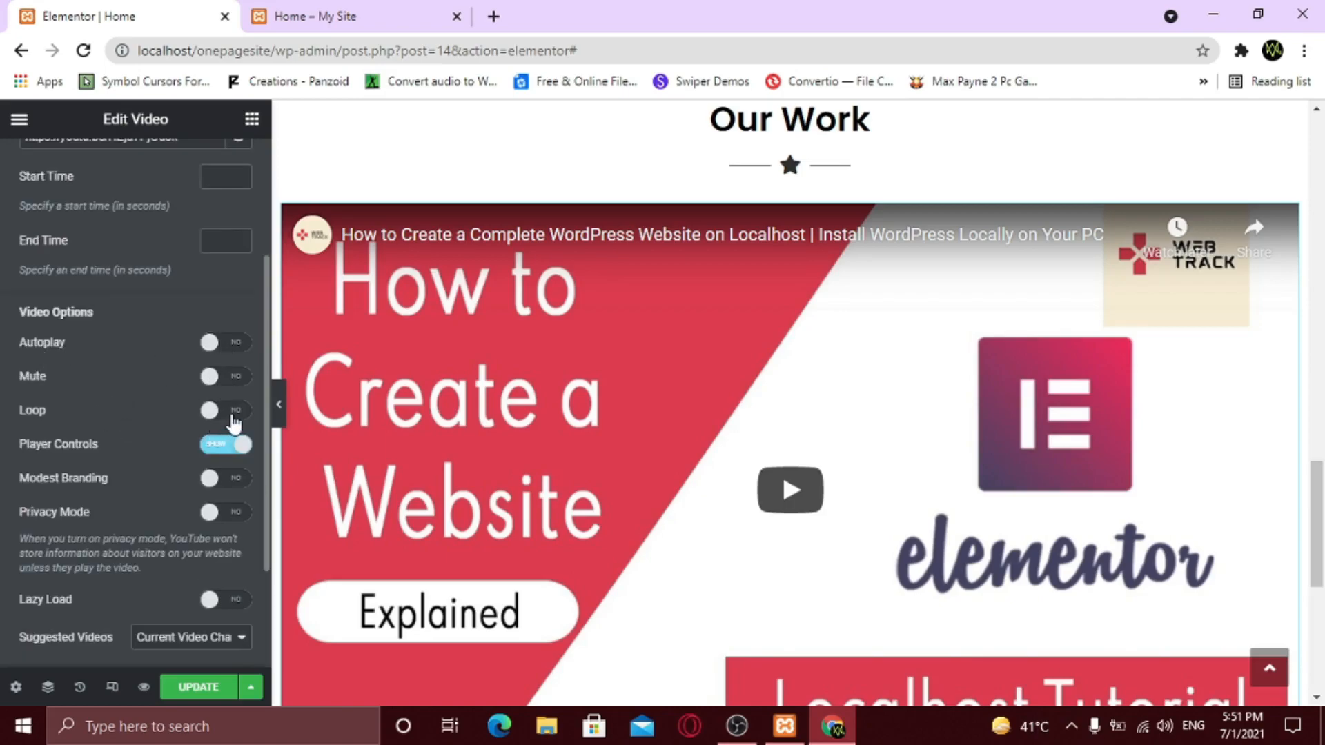
pyautogui.scroll(-3, 227, 449)
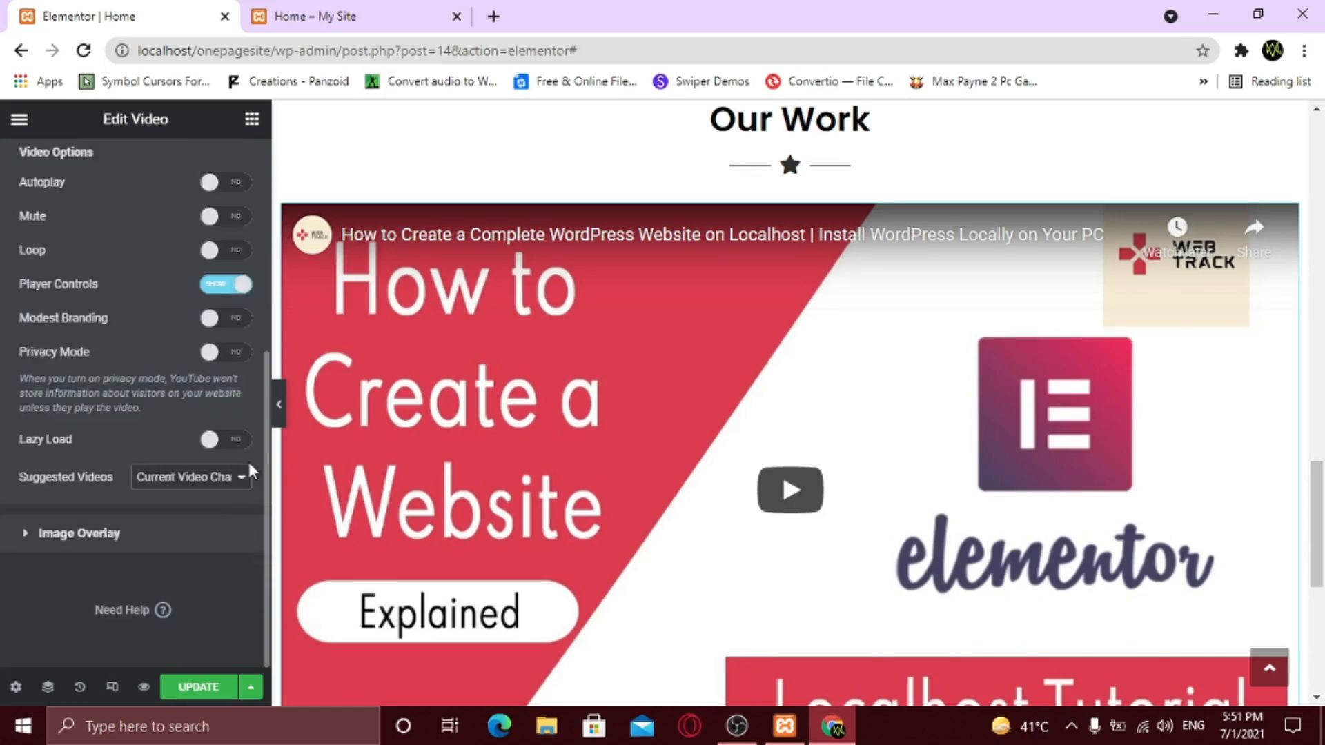
pyautogui.scroll(-1, 498, 574)
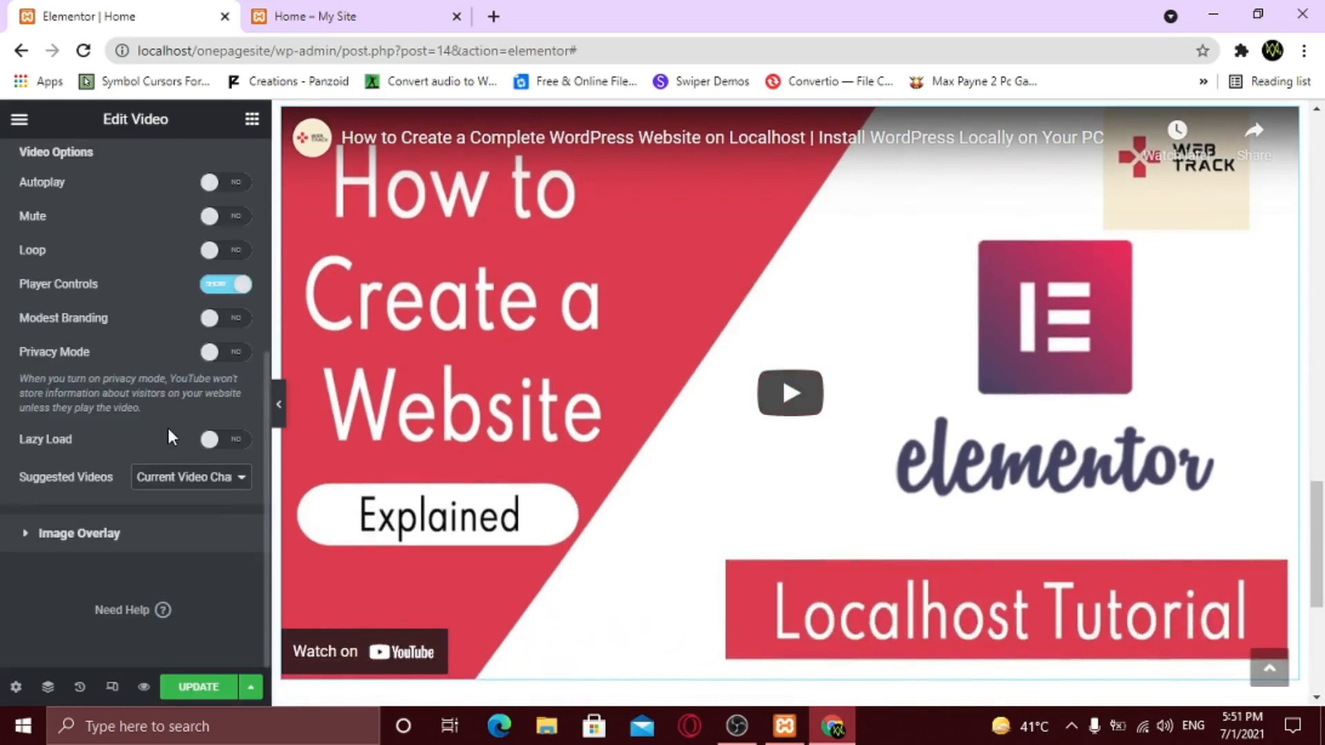
pyautogui.click(775, 391)
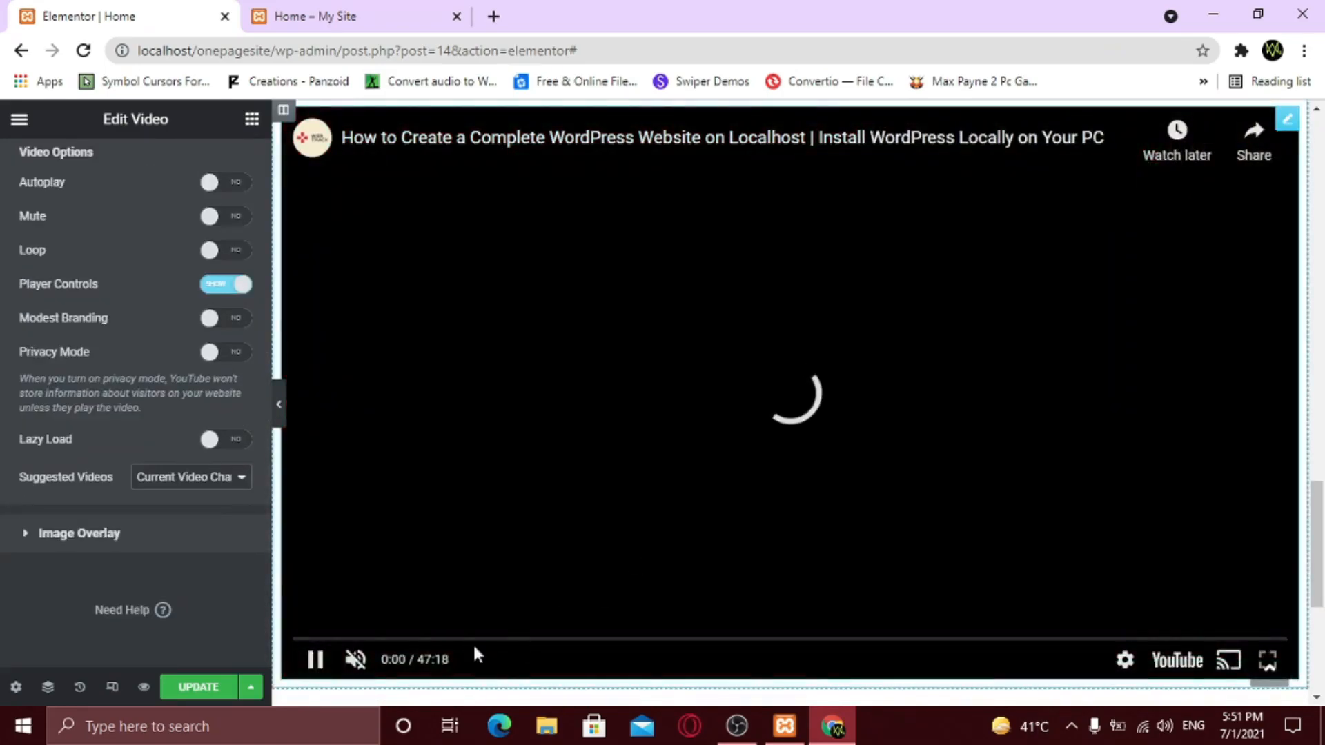
pyautogui.click(789, 407)
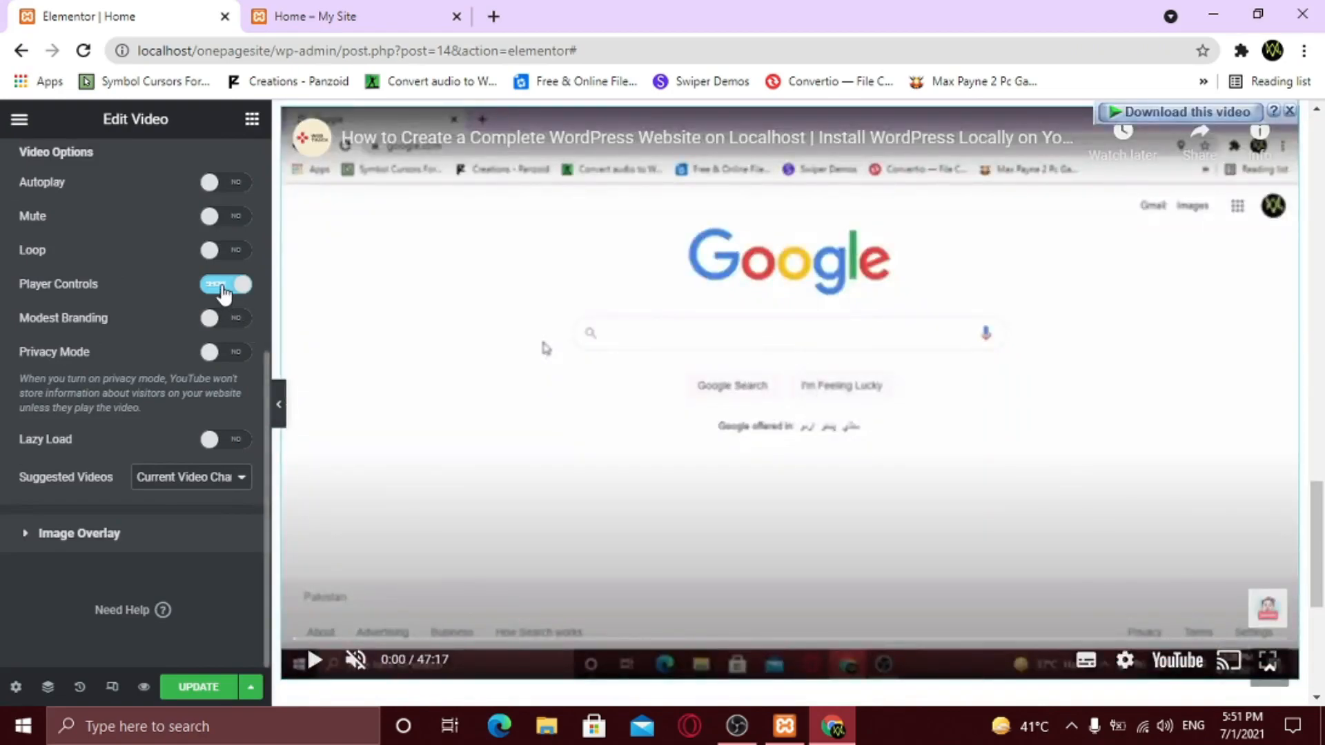
# - Set Player Controls to Hide and turn Mute on, leaving Autoplay off
pyautogui.click(223, 289)
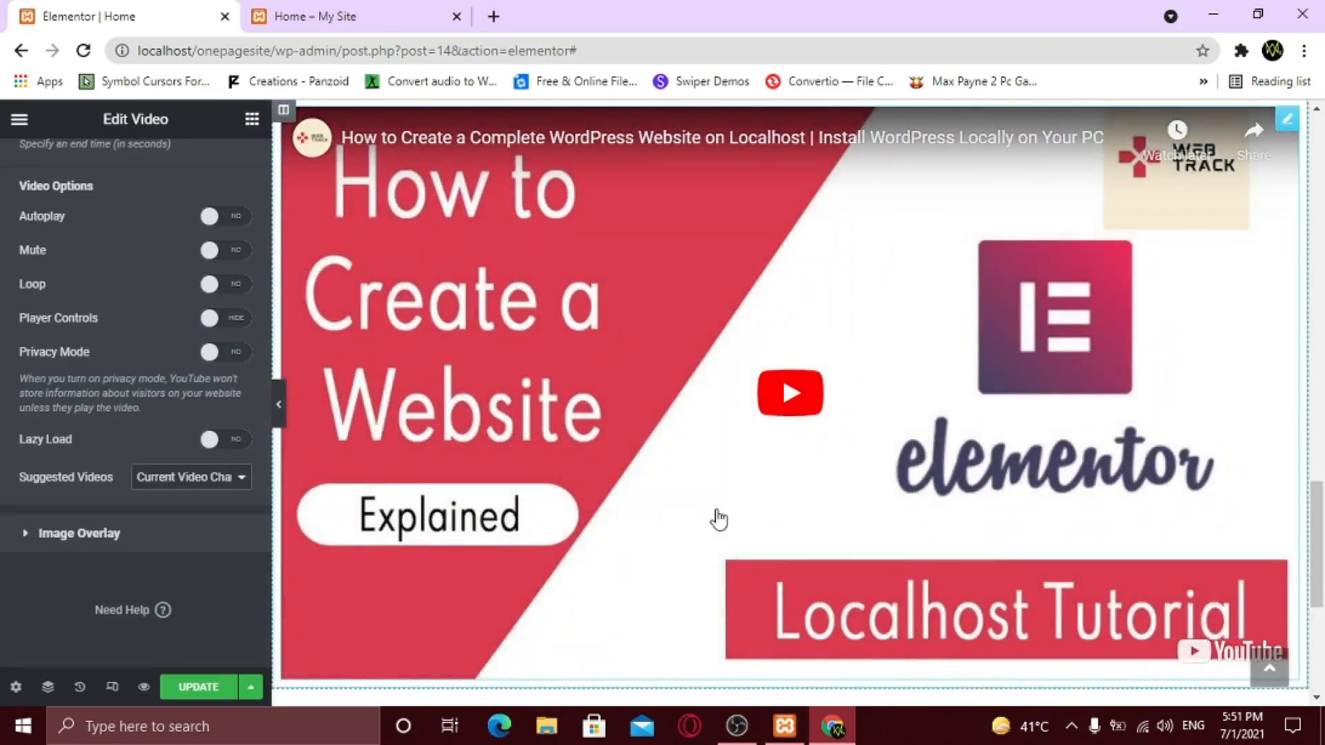
pyautogui.click(780, 396)
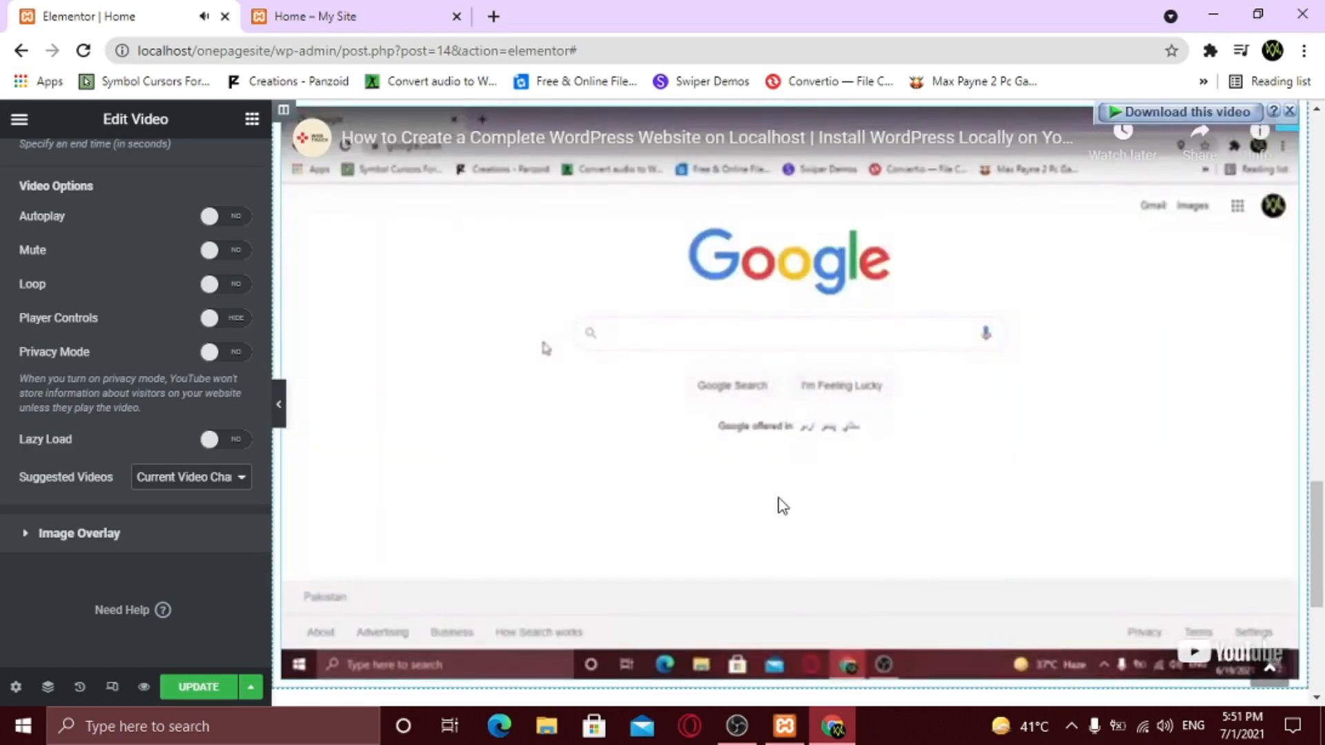
pyautogui.click(240, 255)
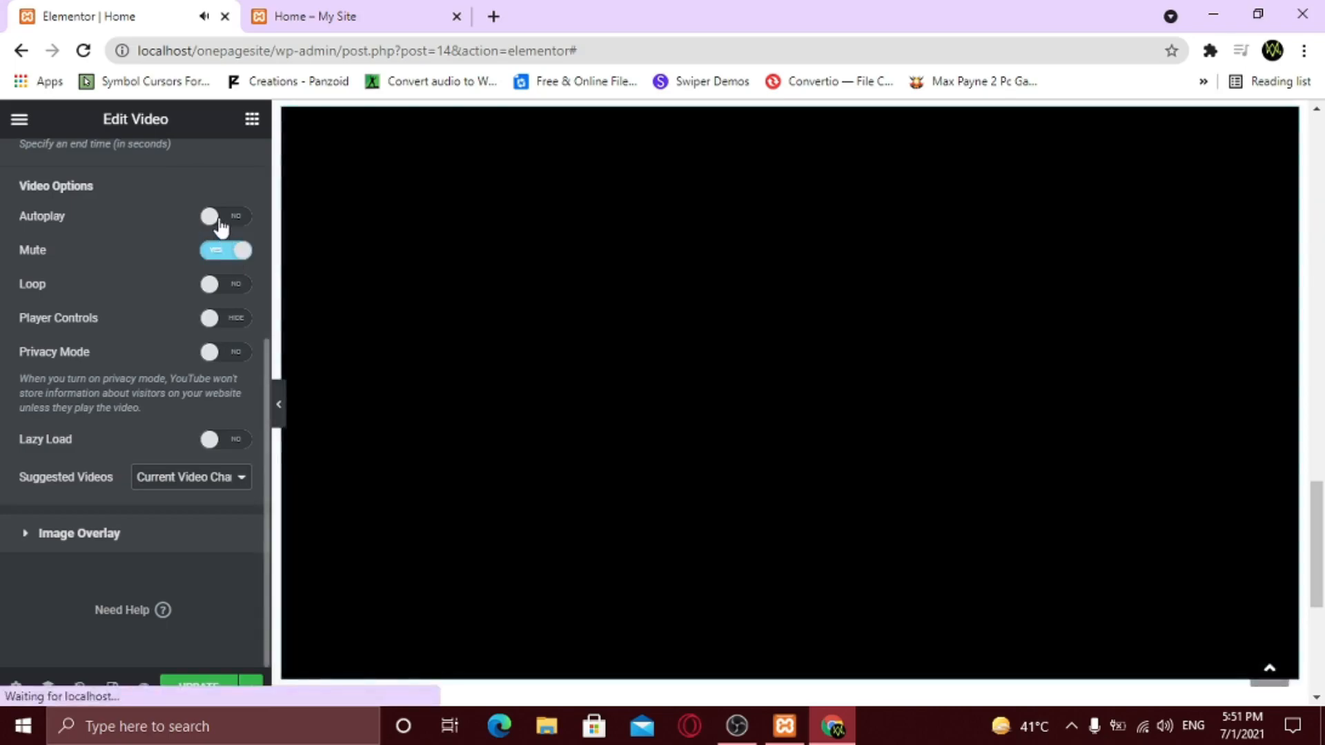
pyautogui.click(218, 220)
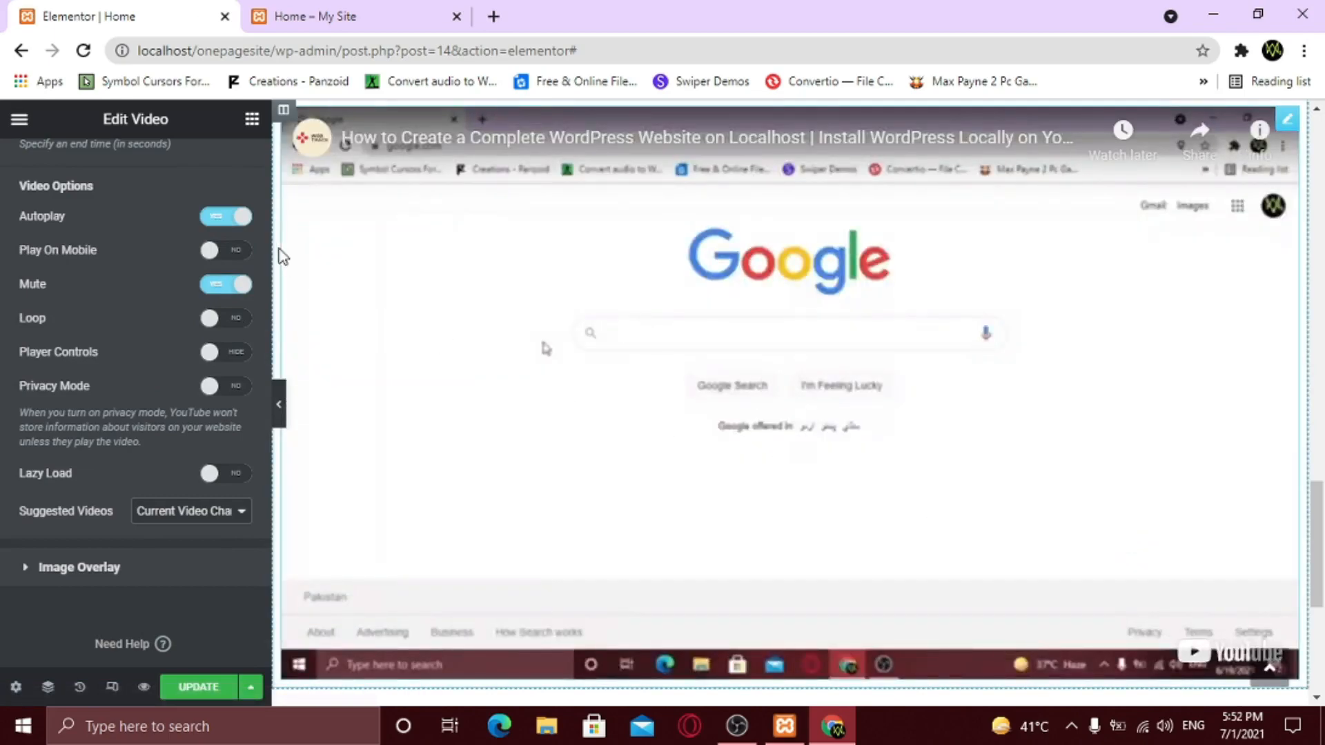
pyautogui.click(218, 218)
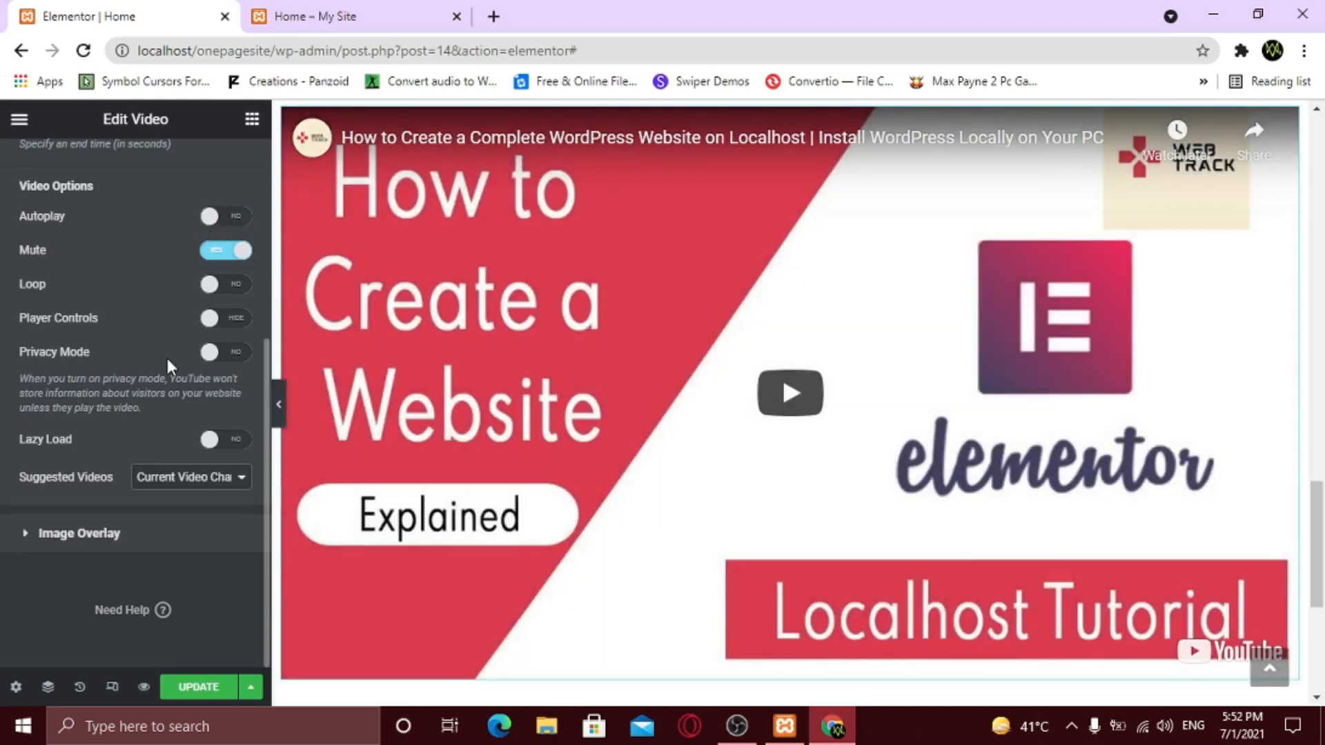
pyautogui.click(97, 548)
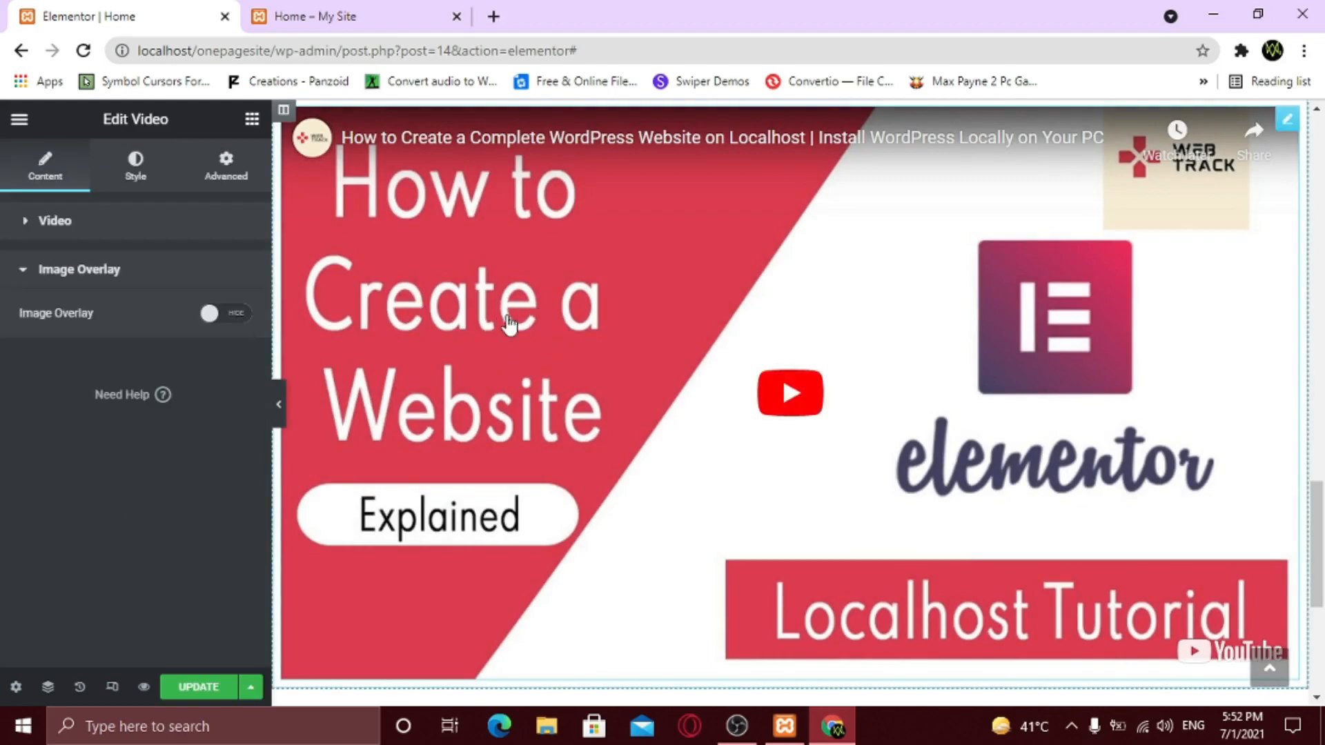
pyautogui.click(72, 232)
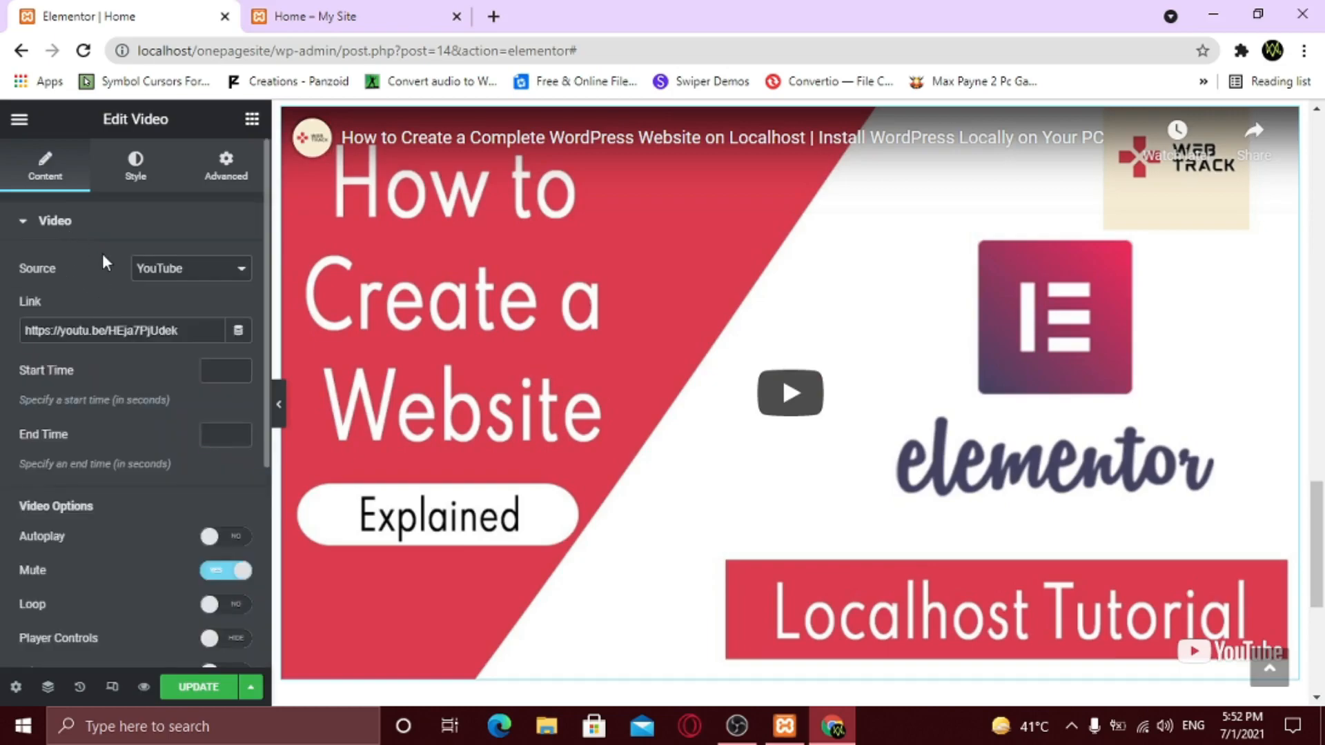
pyautogui.click(103, 238)
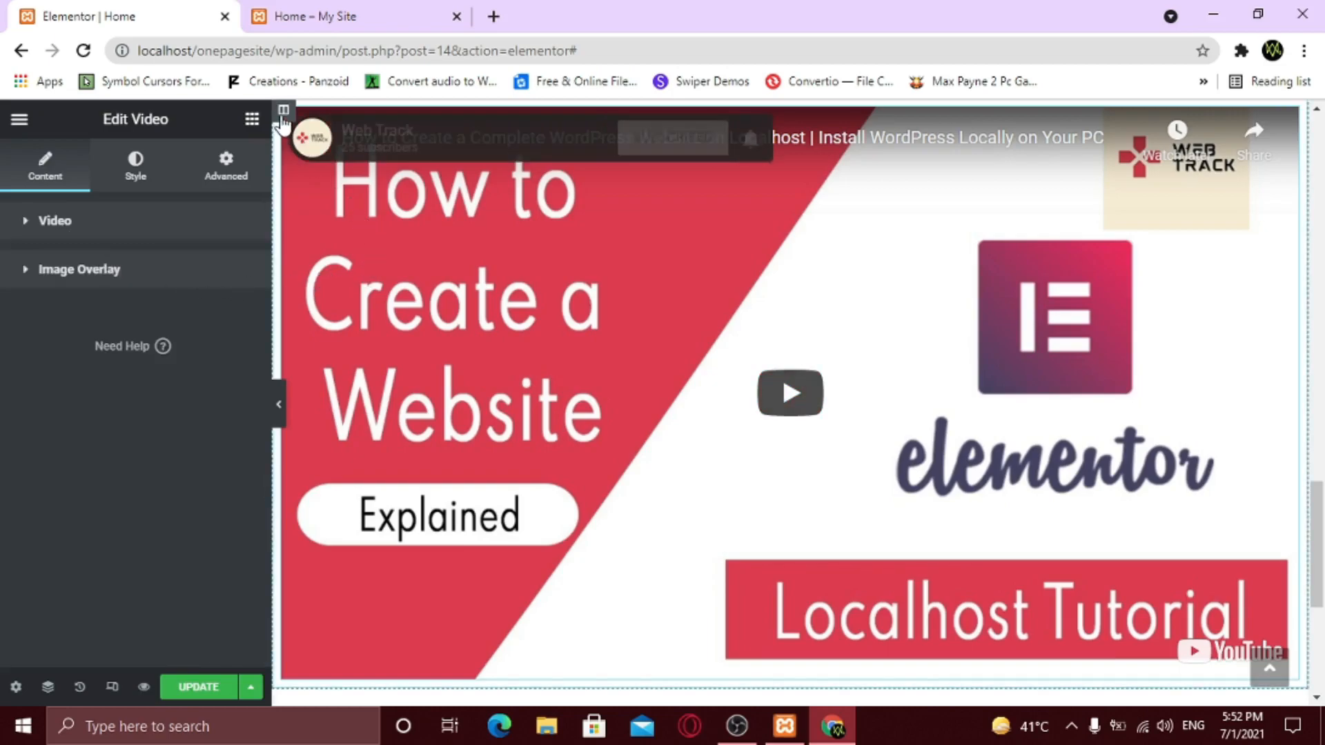
# - Duplicate the video column, then duplicate the whole row to get four videos
pyautogui.rightClick(283, 111)
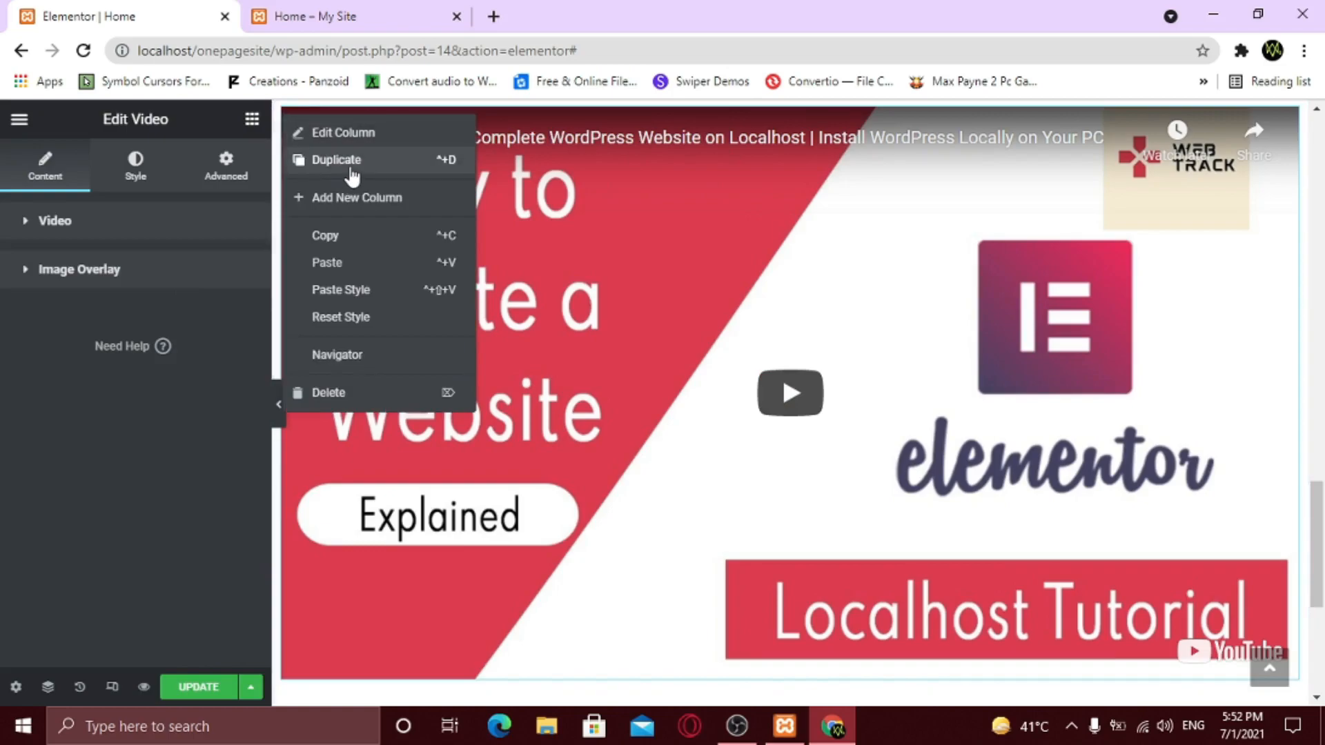
pyautogui.click(351, 170)
pyautogui.scroll(3, 598, 315)
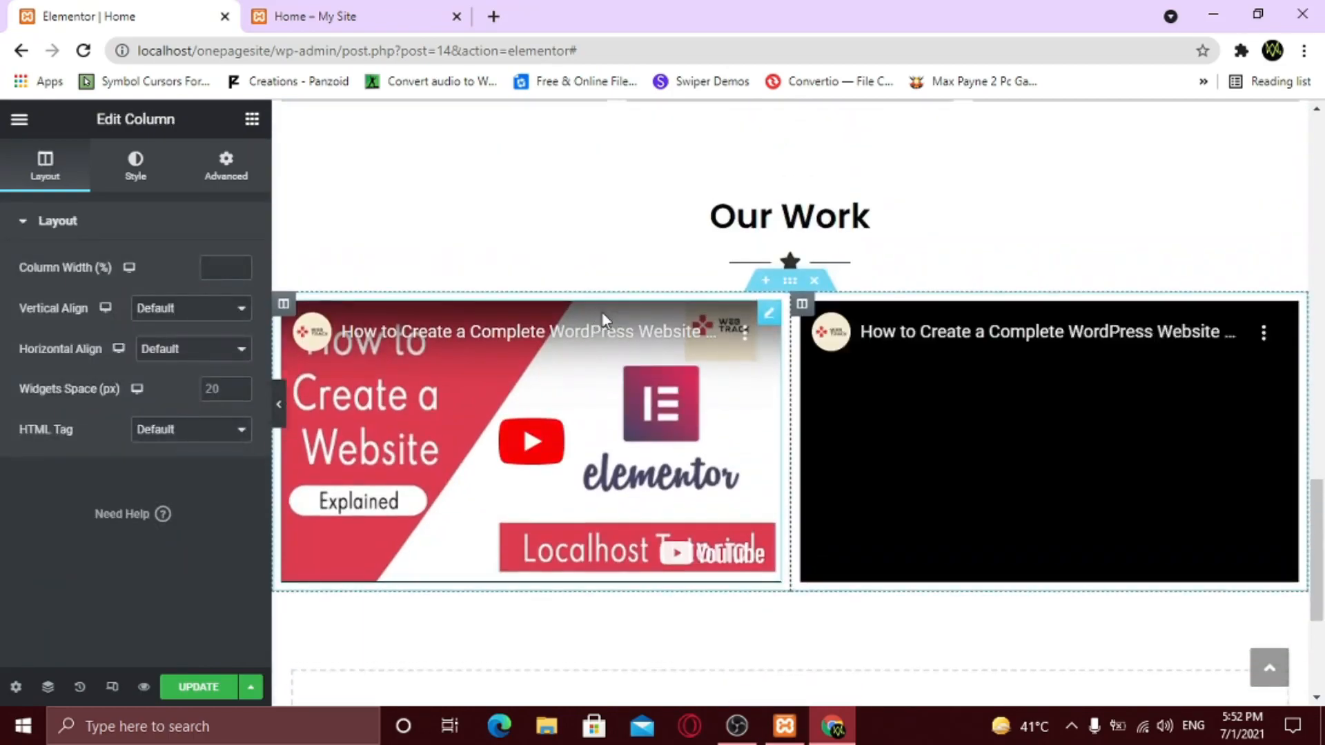
pyautogui.rightClick(789, 286)
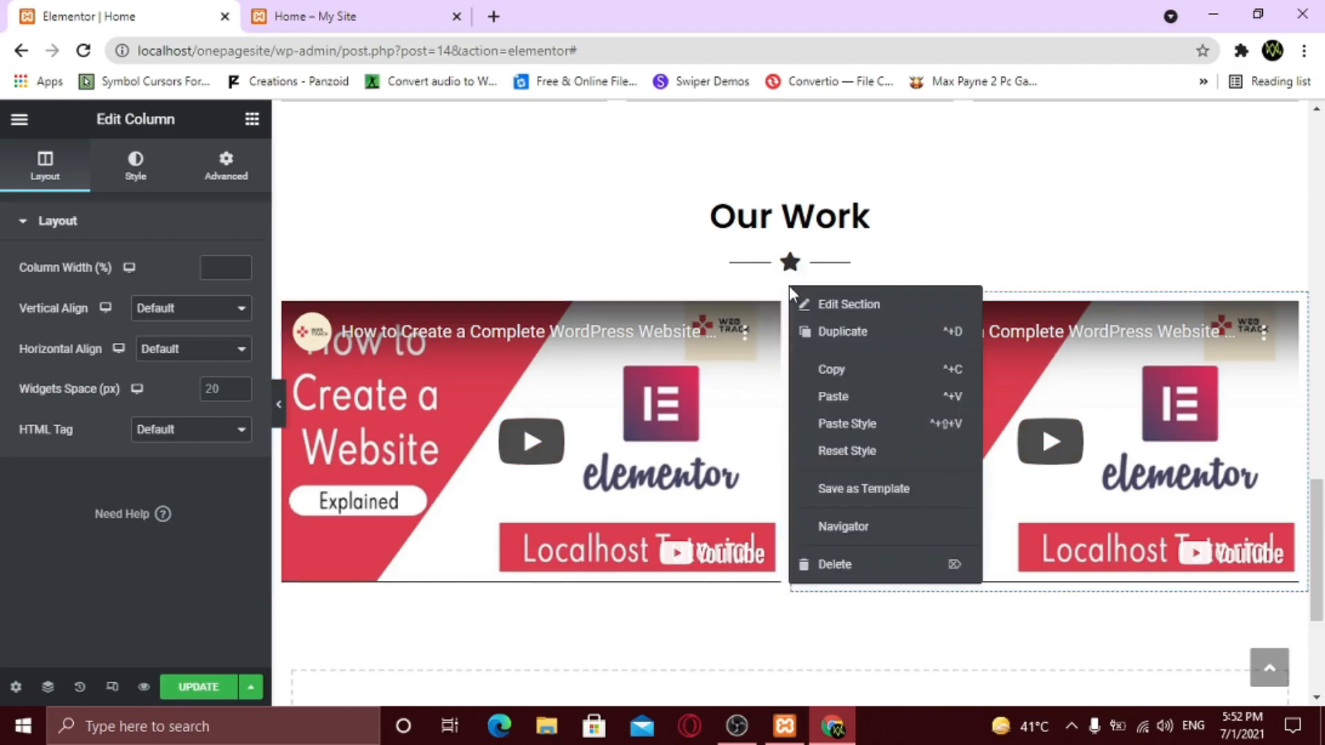
pyautogui.click(819, 335)
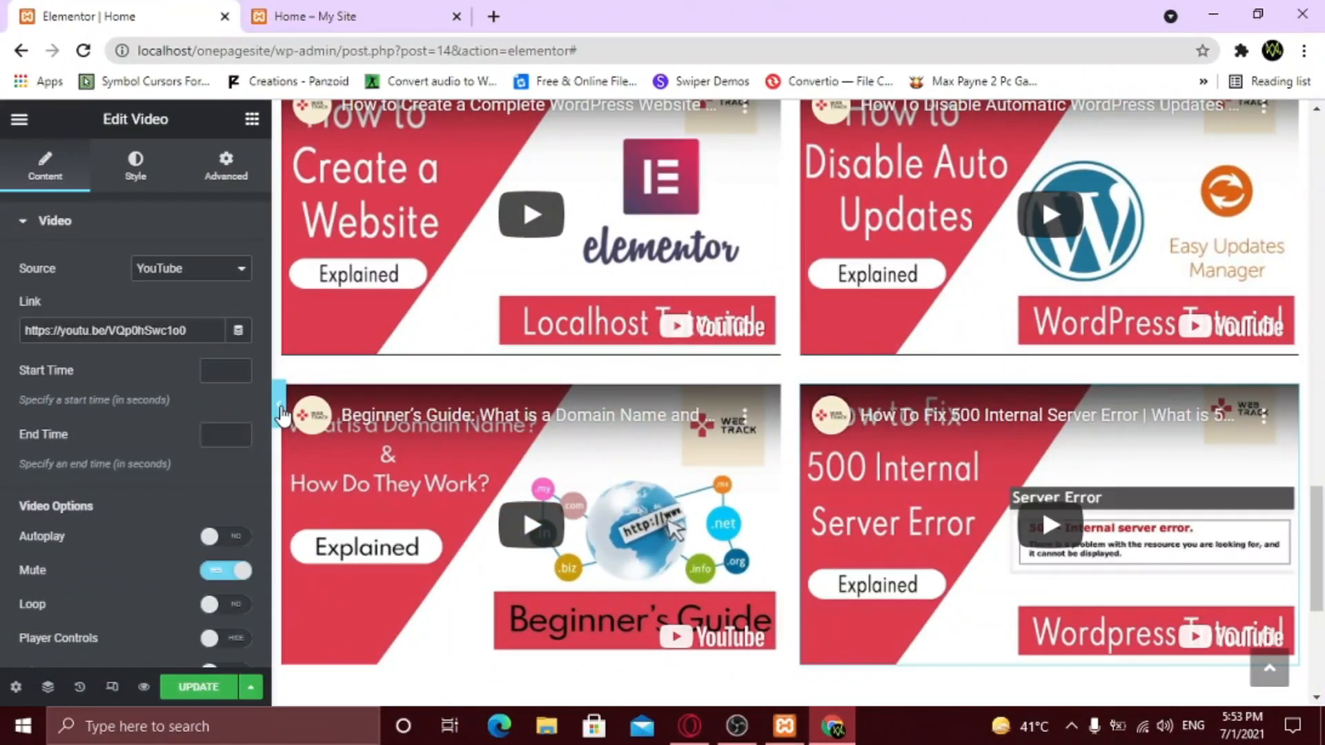
# - Preview the Our Work video grid without the editing panel, then return to the editor
pyautogui.hotkey('ctrl', 'p')
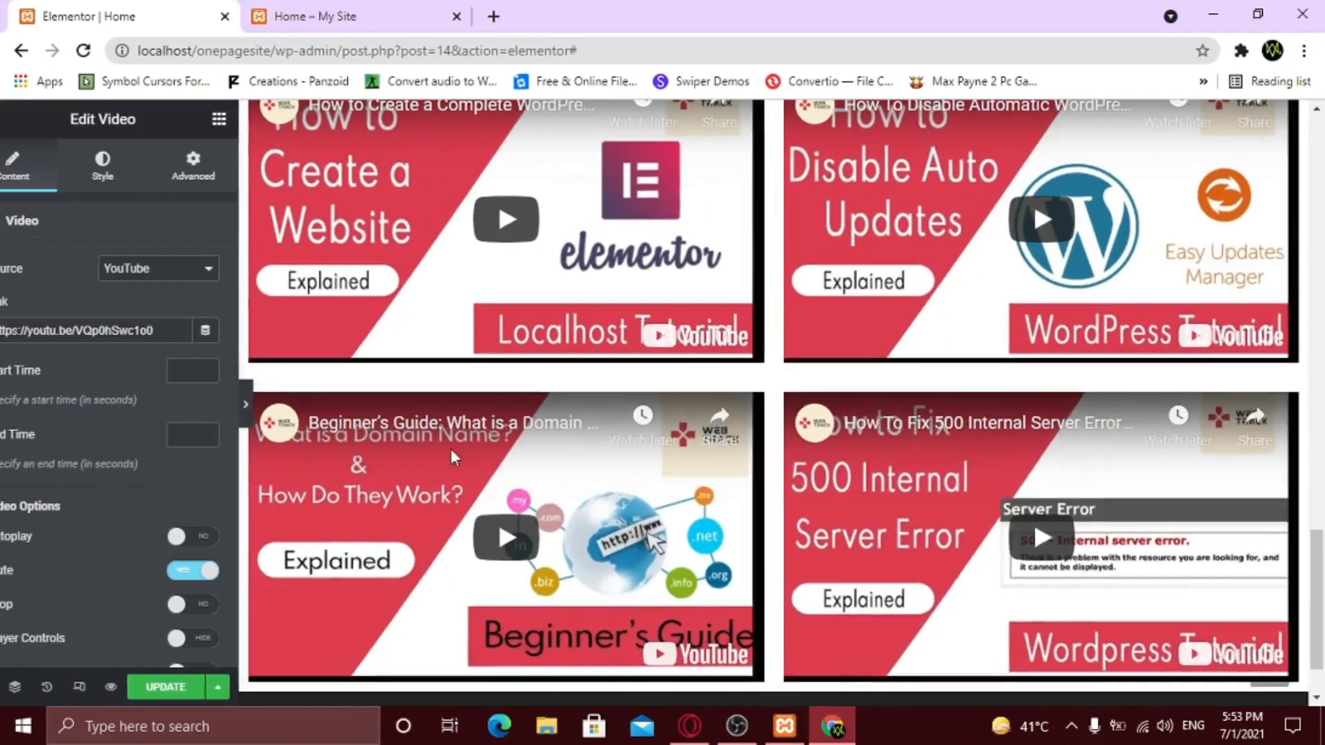
pyautogui.scroll(2, 711, 466)
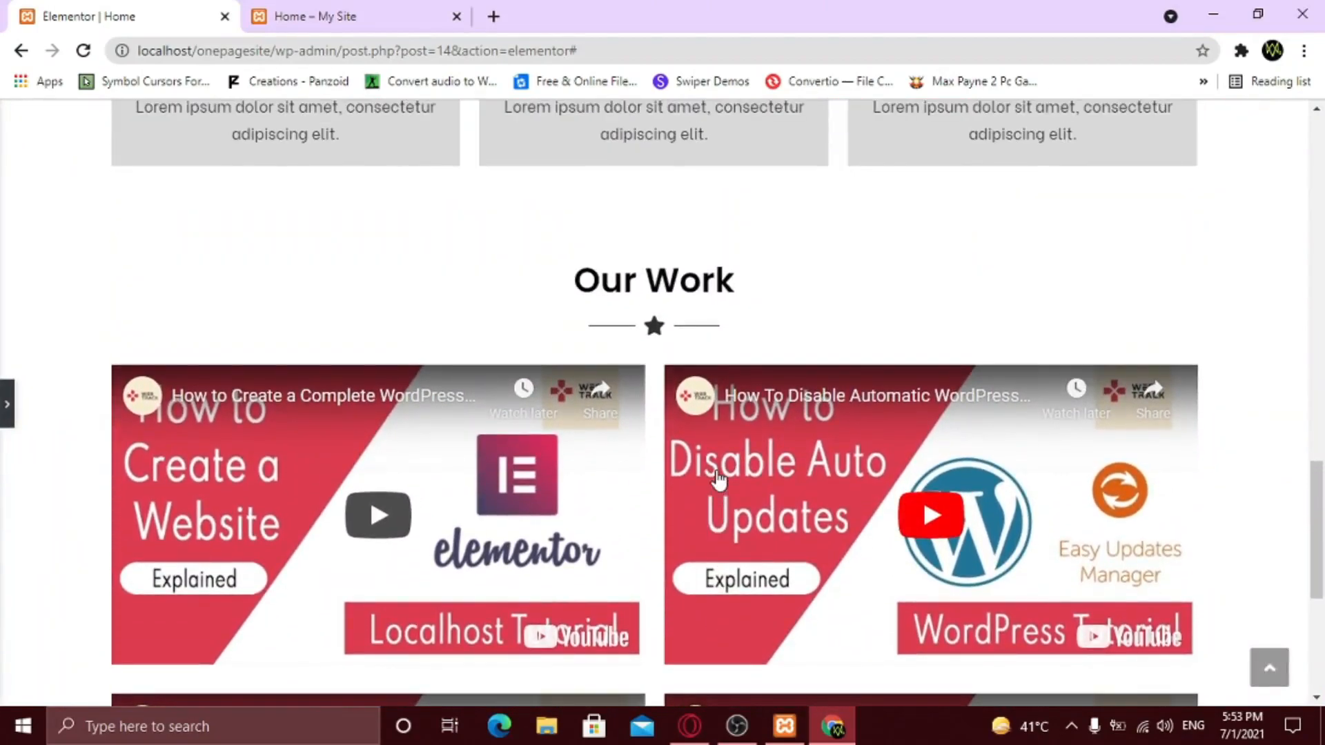
pyautogui.scroll(-3, 718, 483)
pyautogui.scroll(-3, 719, 481)
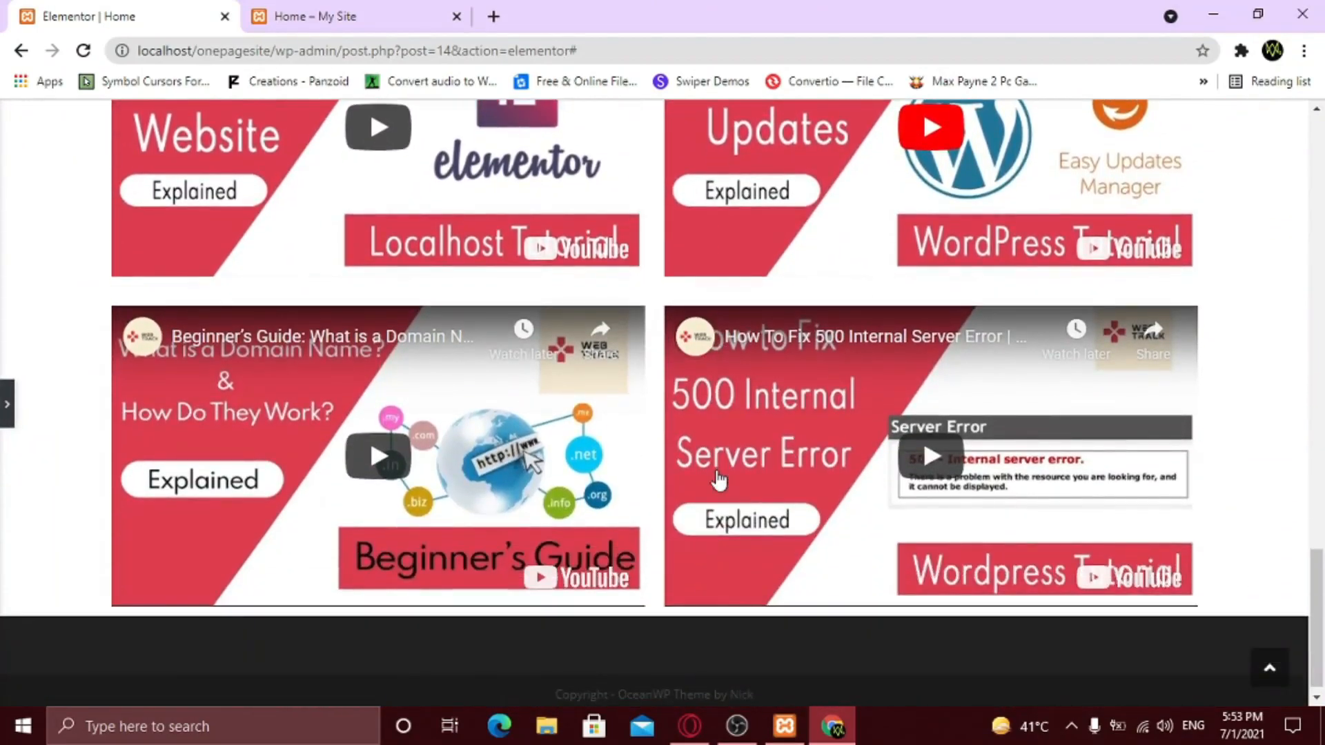
pyautogui.scroll(6, 718, 479)
pyautogui.scroll(-2, 718, 476)
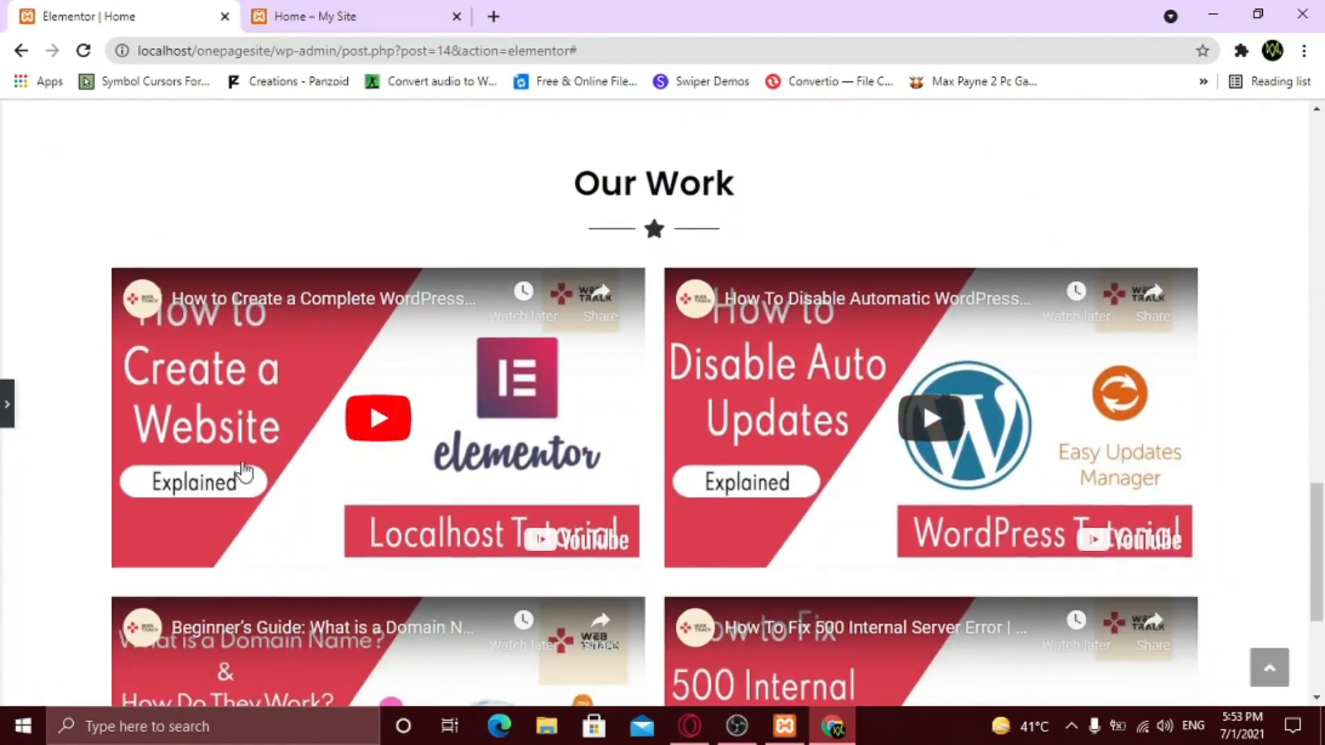
pyautogui.click(5, 426)
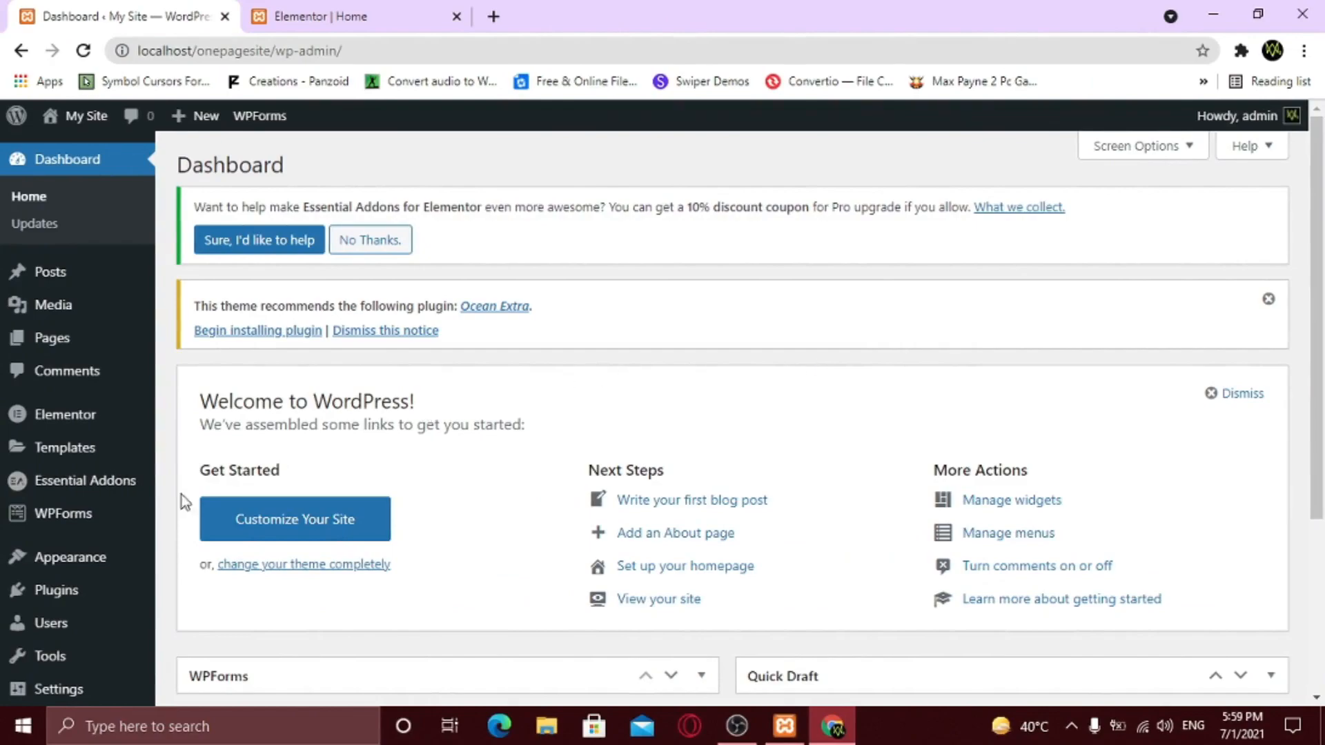
# - Go to Instagram Feed from the WordPress admin sidebar
pyautogui.scroll(-3, 73, 593)
pyautogui.moveTo(87, 652)
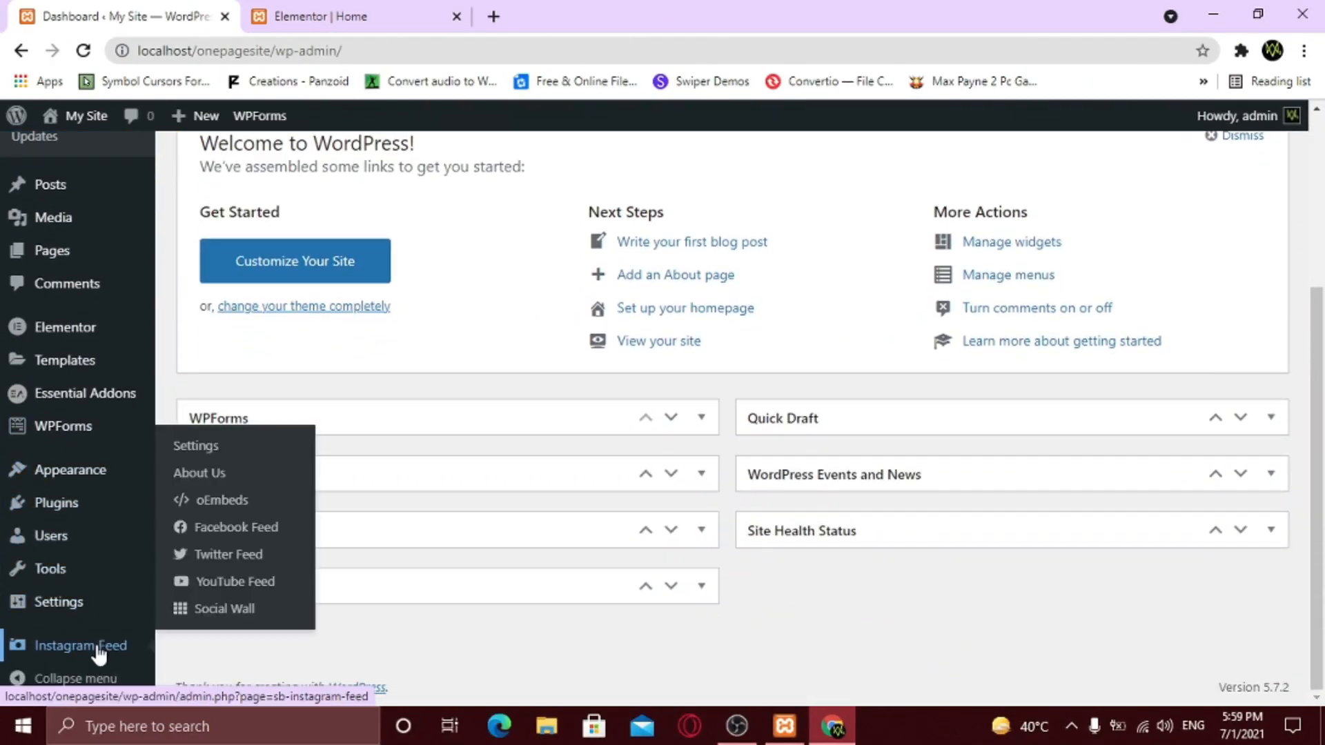
pyautogui.click(100, 654)
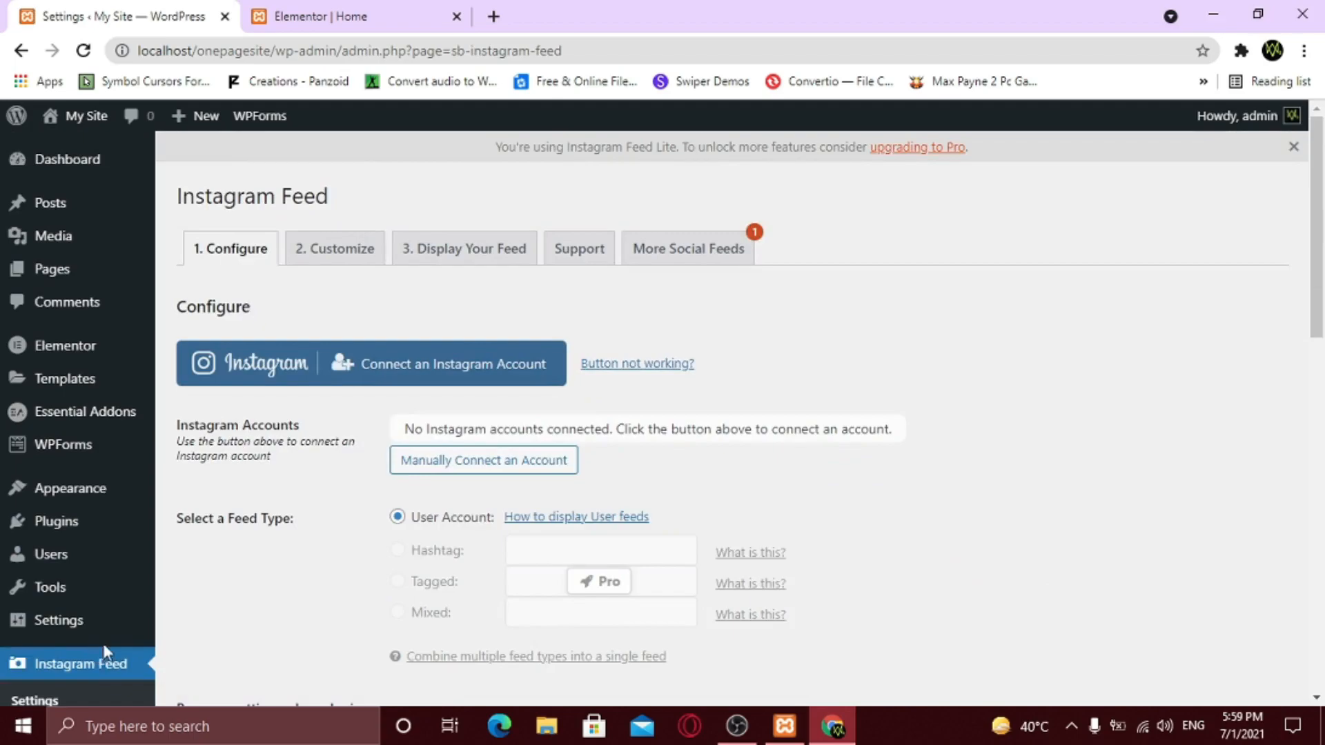
# - Connect a personal Instagram account, allow plugin access, and confirm Connect This Account
pyautogui.click(370, 365)
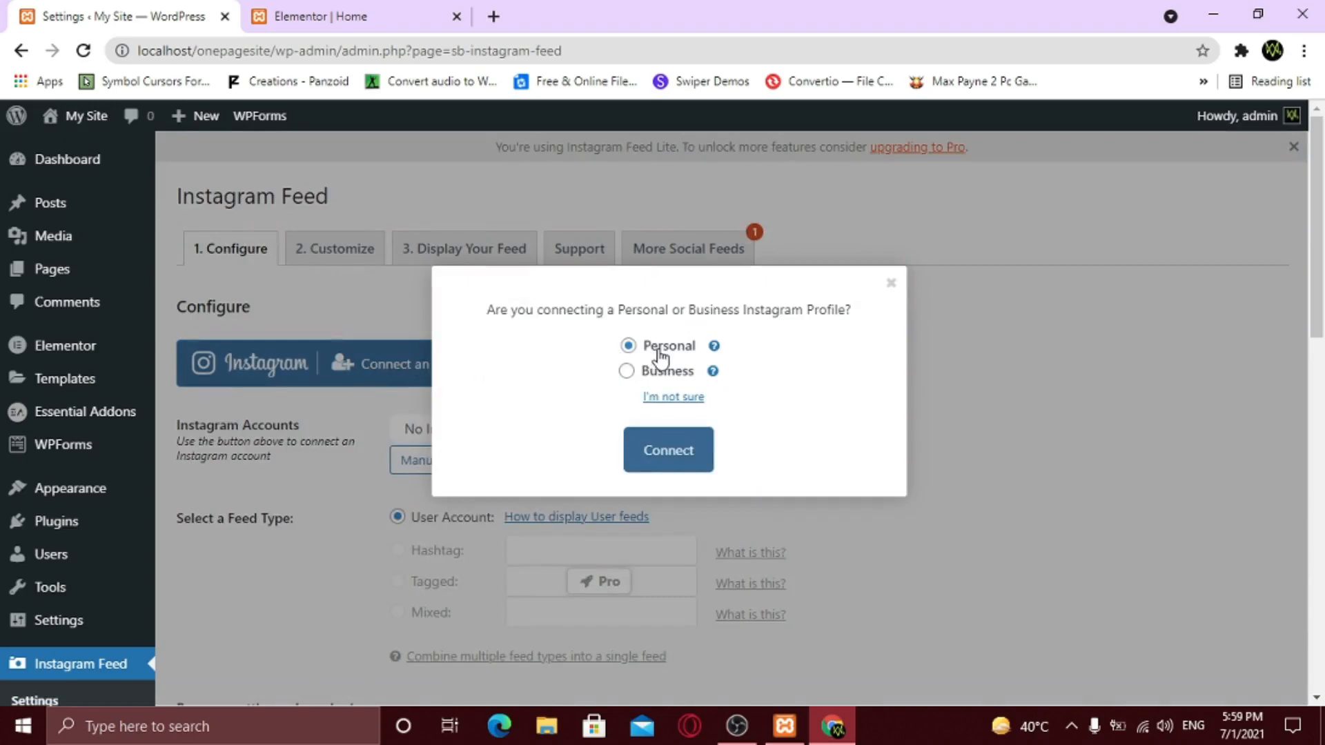
pyautogui.click(661, 461)
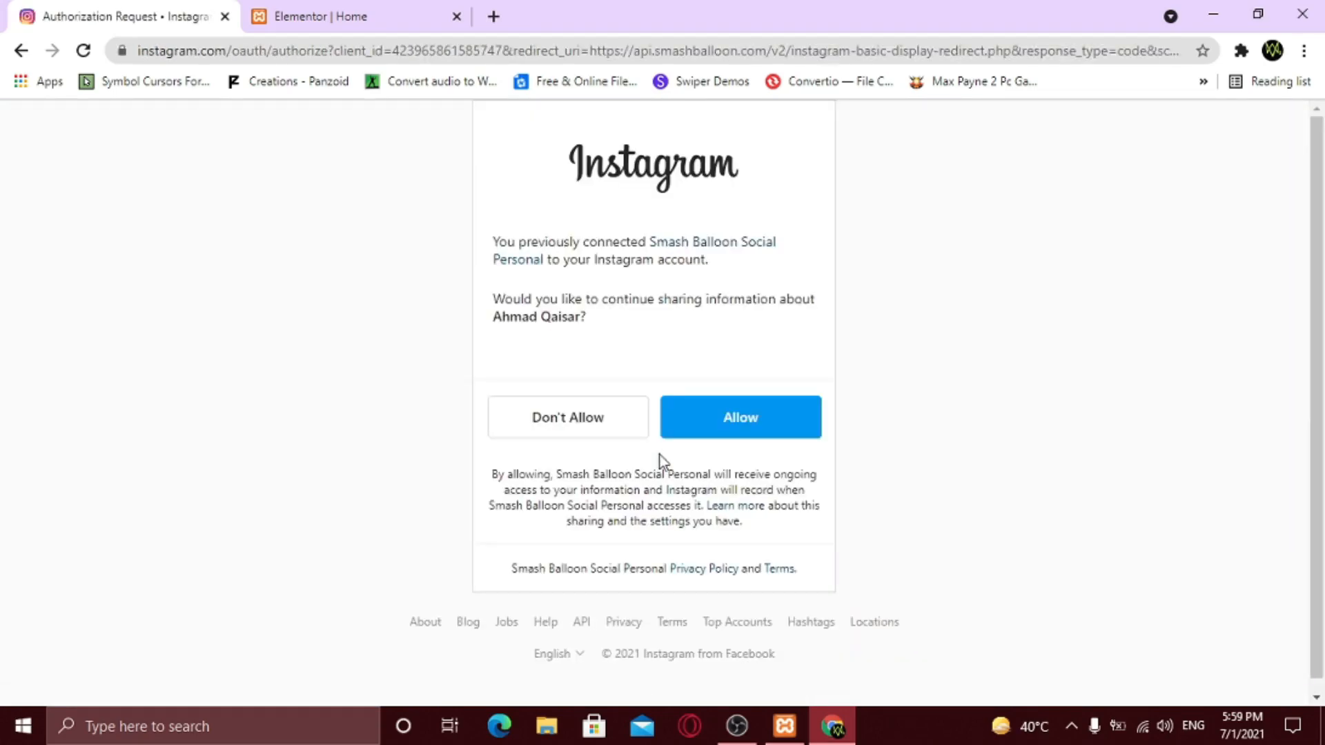
pyautogui.click(723, 423)
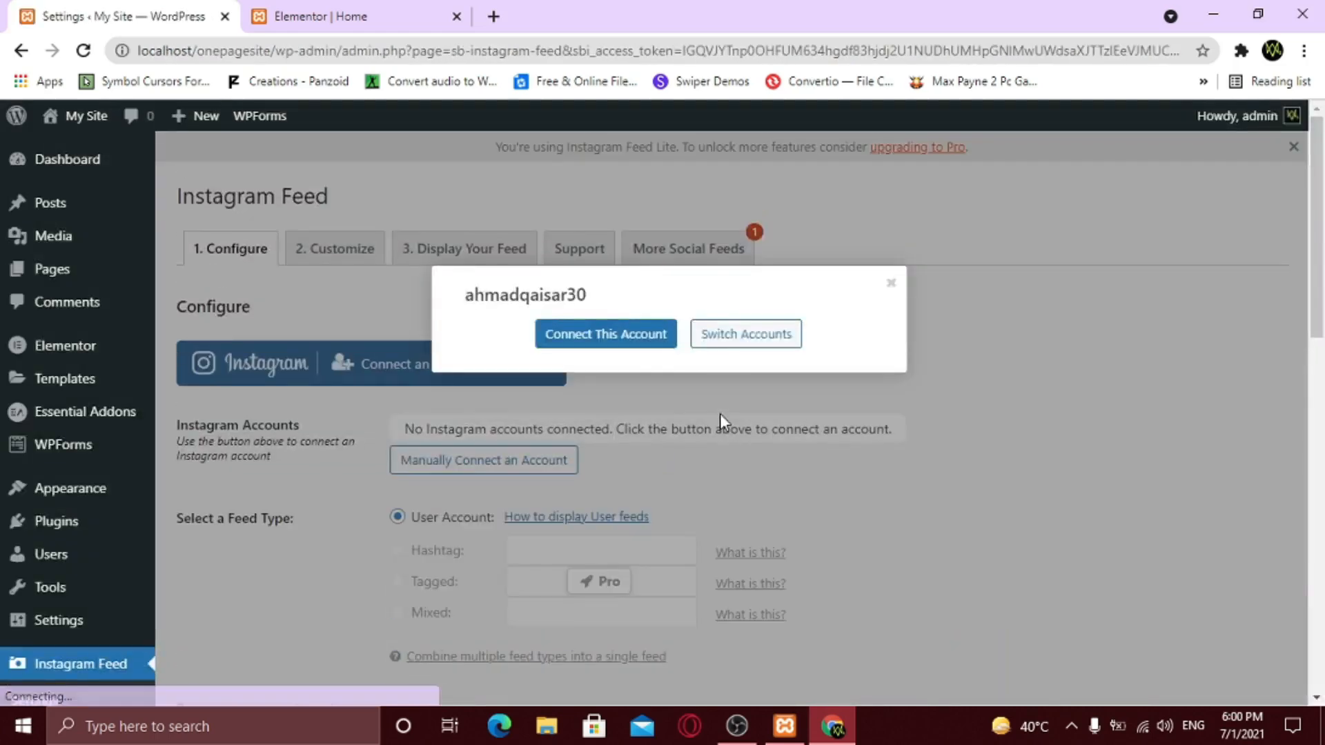
pyautogui.moveTo(466, 294); pyautogui.dragTo(612, 298)
pyautogui.click(611, 298)
pyautogui.click(612, 336)
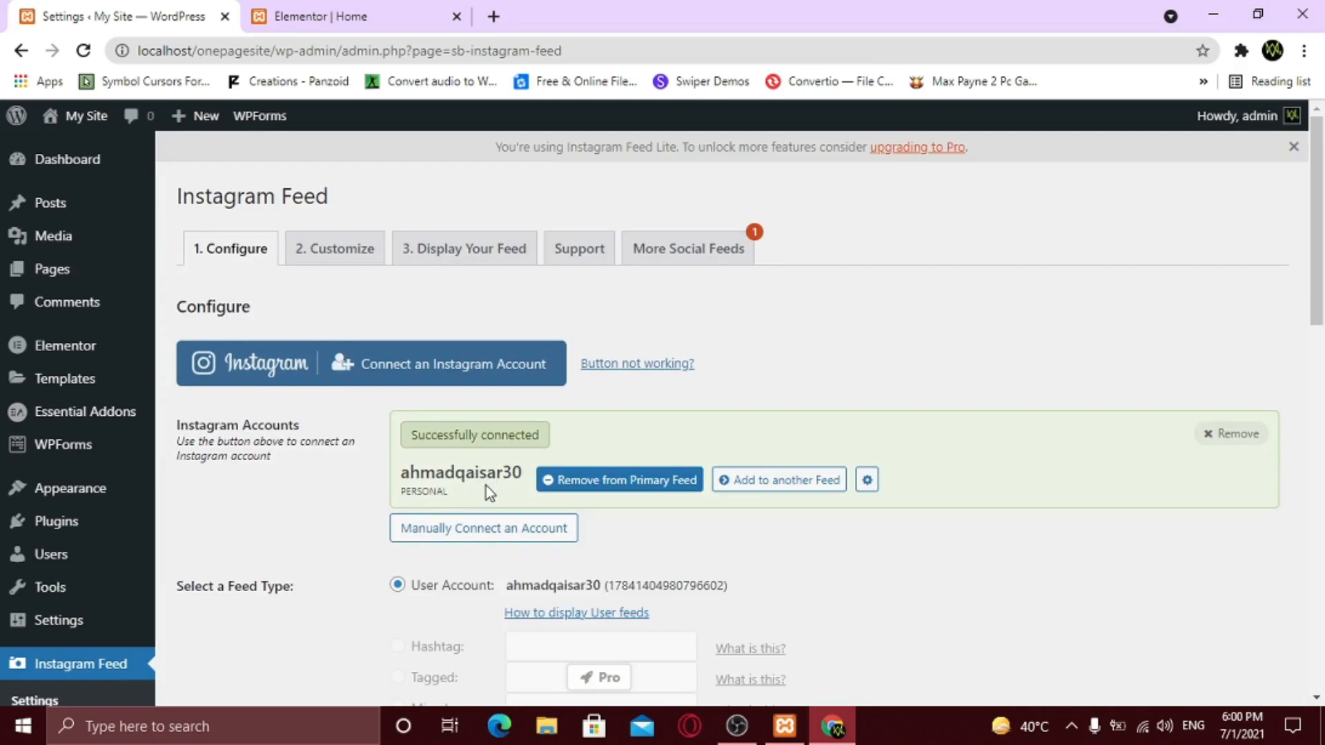
pyautogui.scroll(-7, 486, 486)
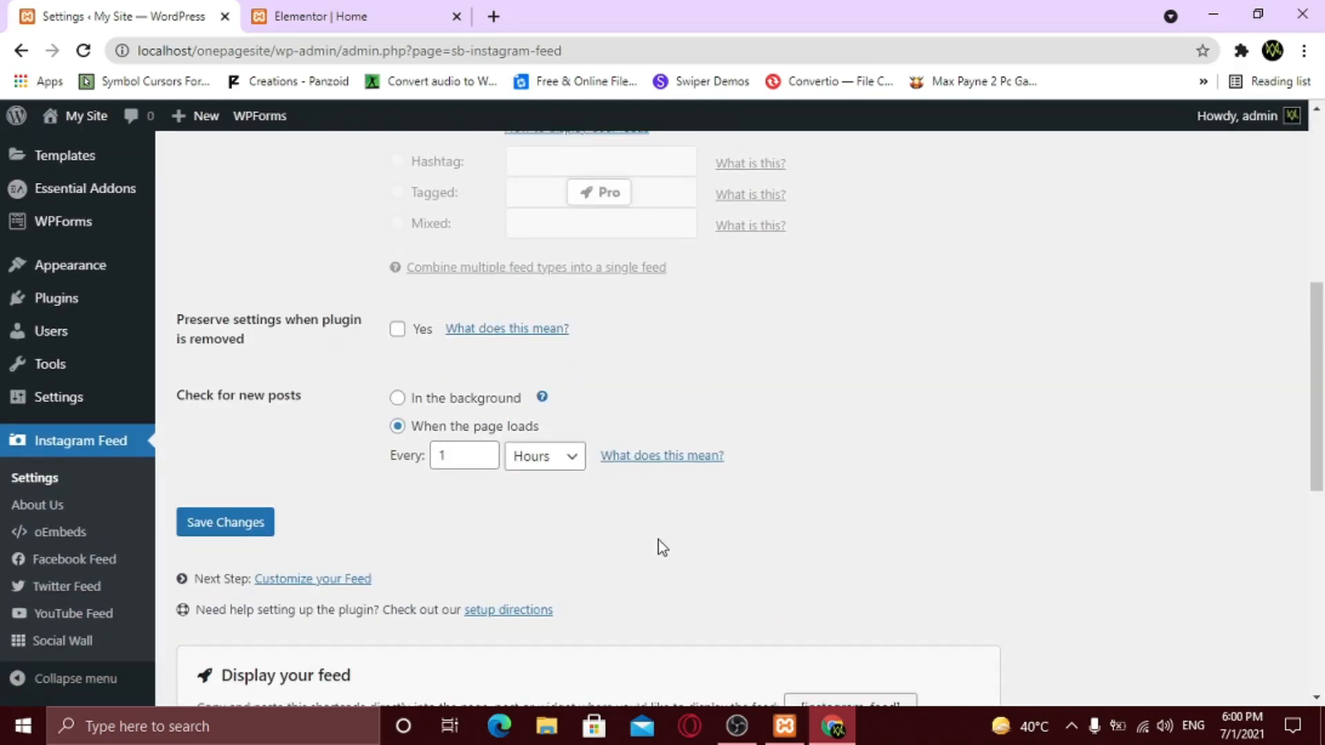
# - Leave the new-posts check interval unchanged and save the Instagram Feed settings
pyautogui.moveTo(191, 395); pyautogui.dragTo(316, 403)
pyautogui.click(316, 404)
pyautogui.click(466, 451)
pyautogui.click(489, 502)
pyautogui.click(249, 522)
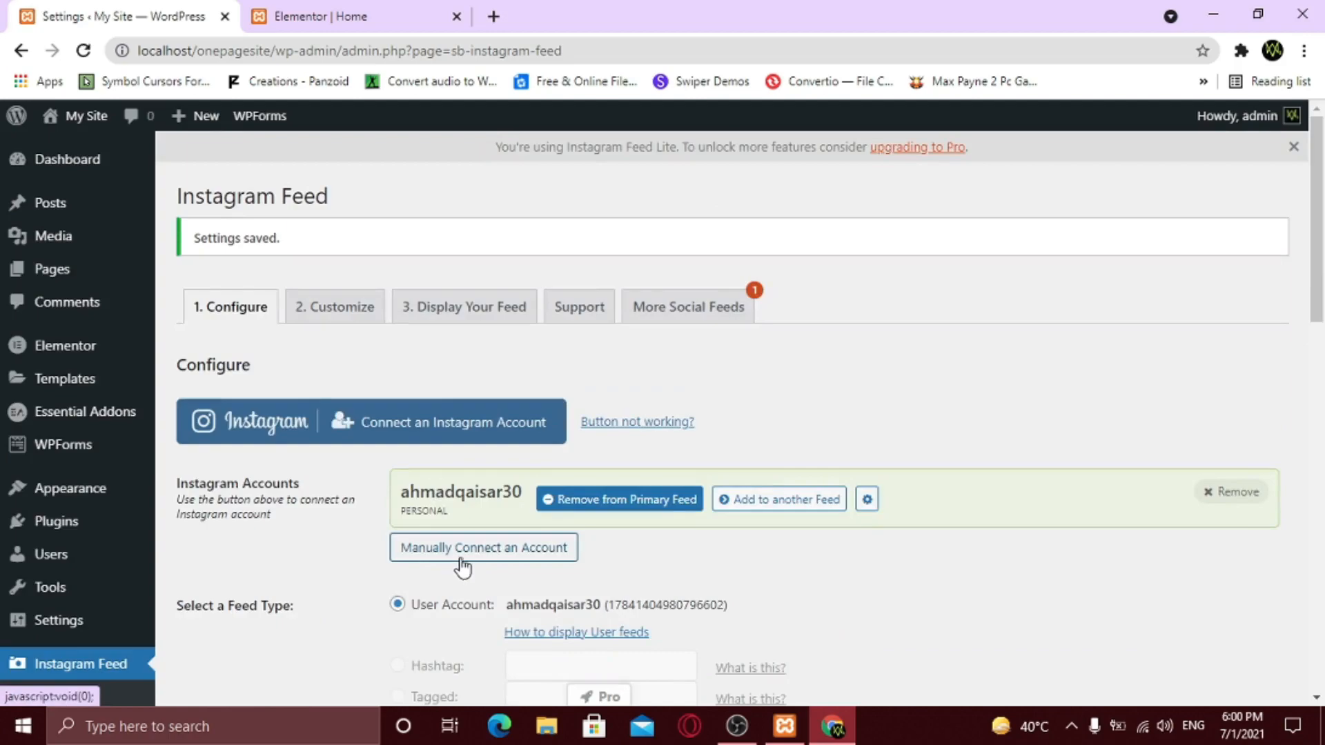
# - Copy the [instagram-feed] shortcode from Display Your Feed and return to the Elementor Home tab
pyautogui.click(341, 317)
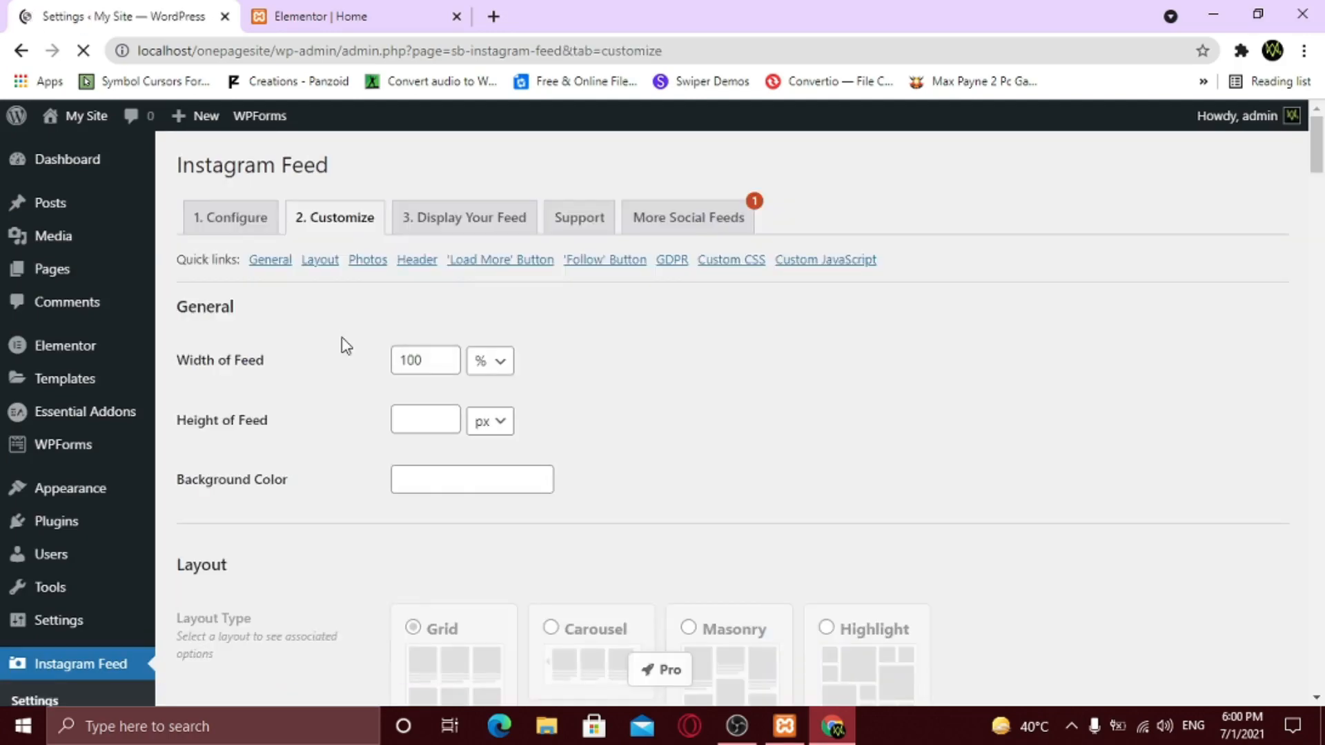
pyautogui.scroll(-2, 345, 360)
pyautogui.scroll(-2, 349, 368)
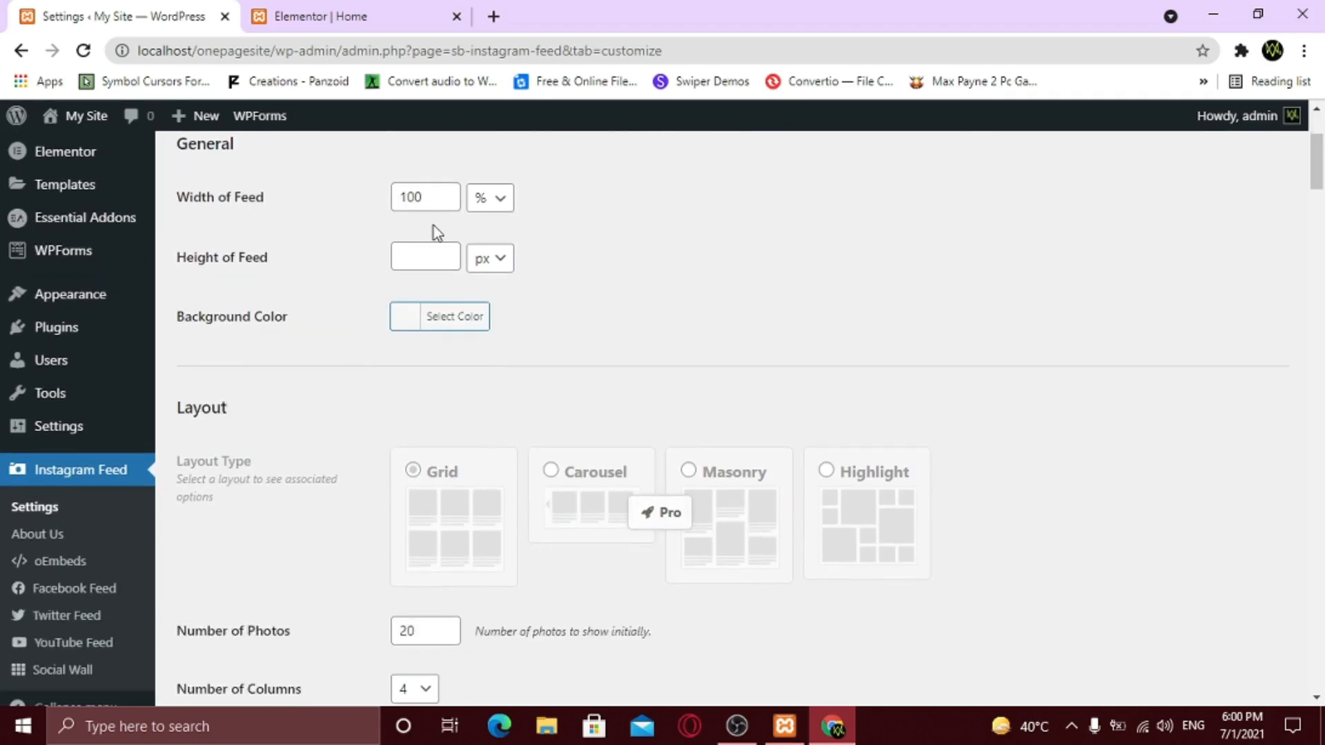
pyautogui.scroll(-5, 447, 352)
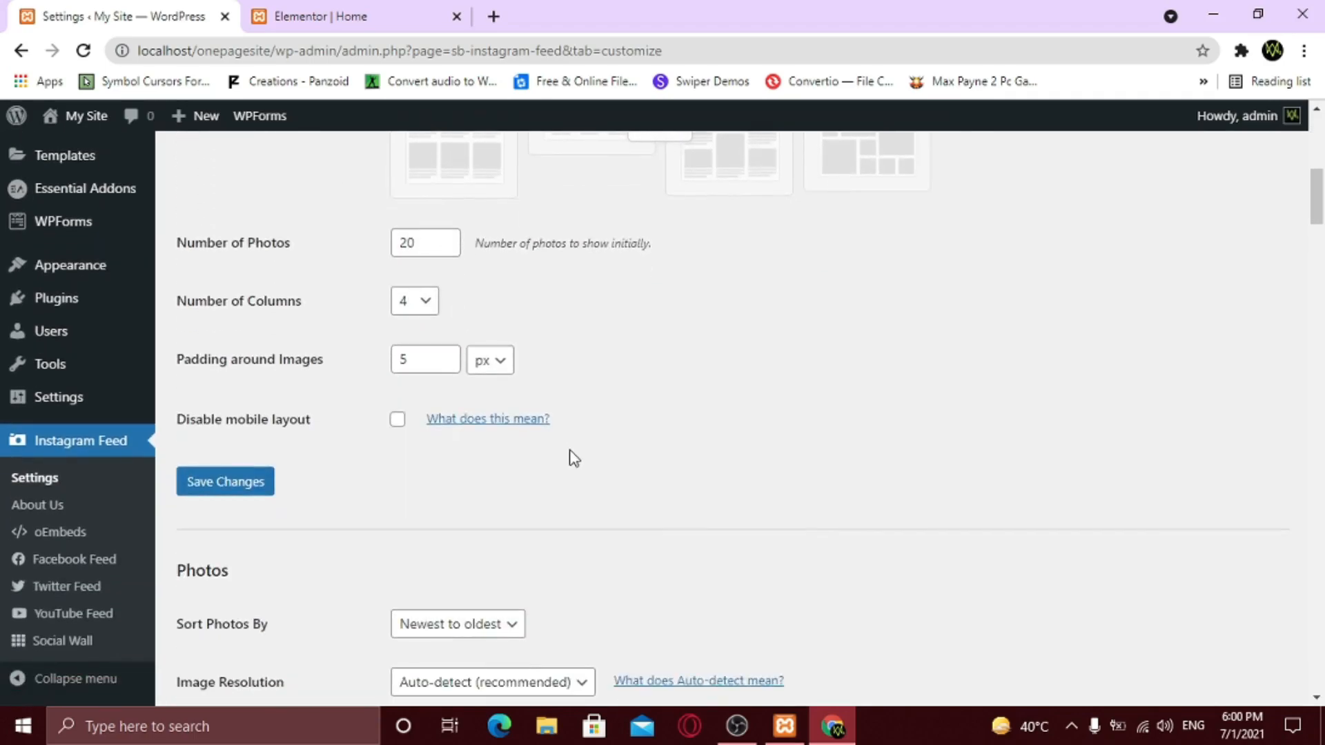
pyautogui.scroll(8, 573, 459)
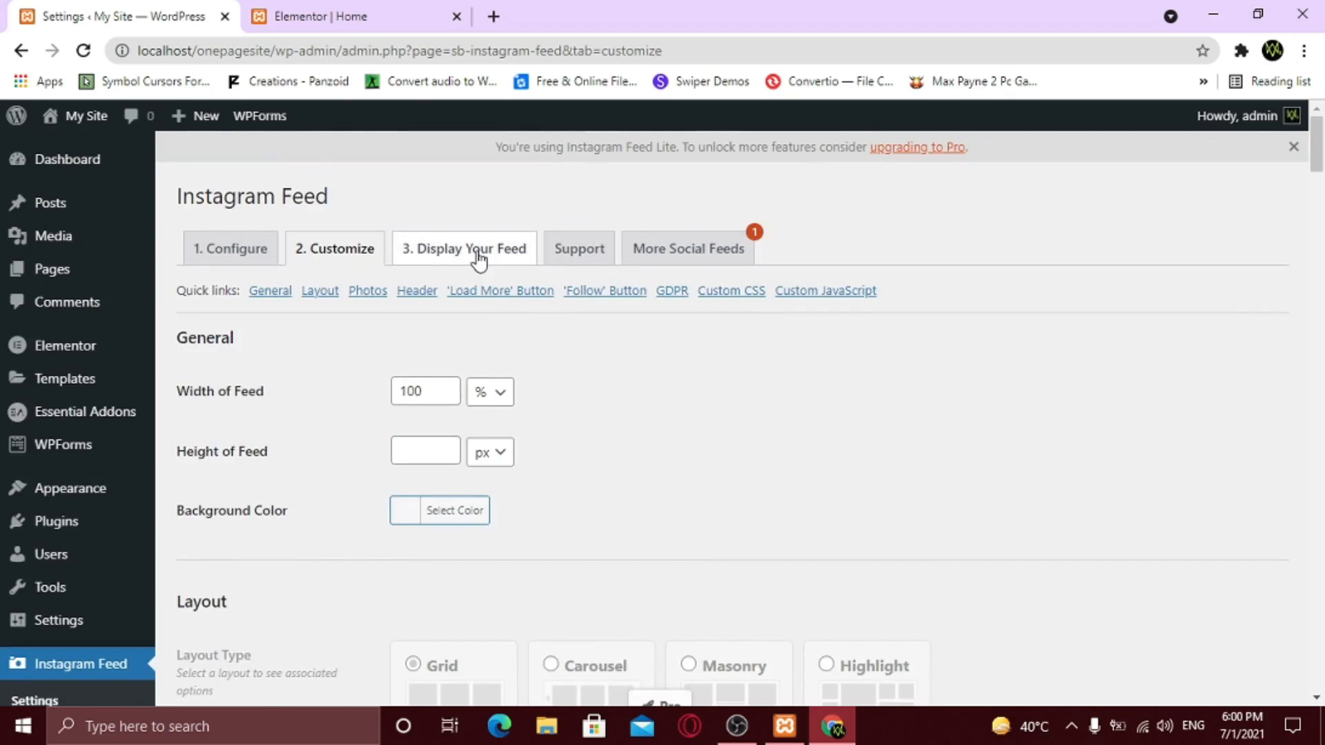
pyautogui.click(479, 261)
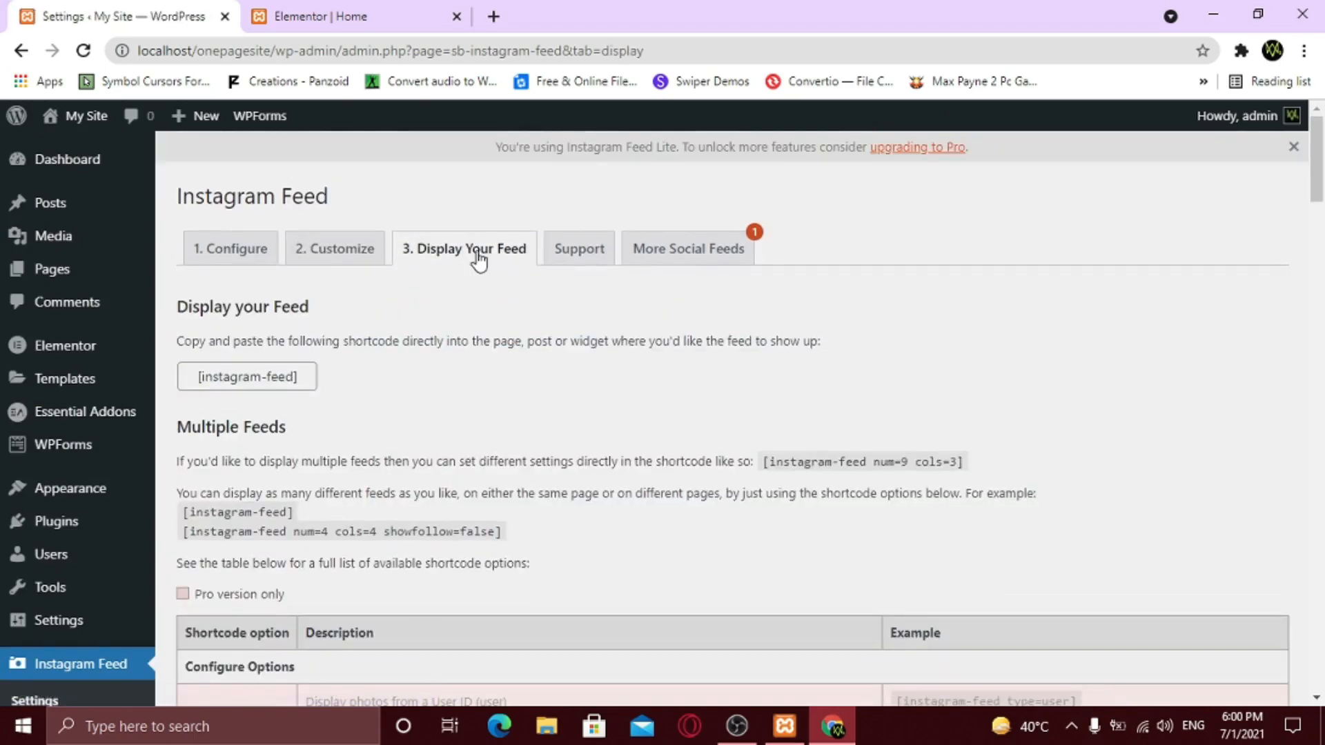
pyautogui.moveTo(302, 376); pyautogui.dragTo(199, 377)
pyautogui.rightClick(230, 375)
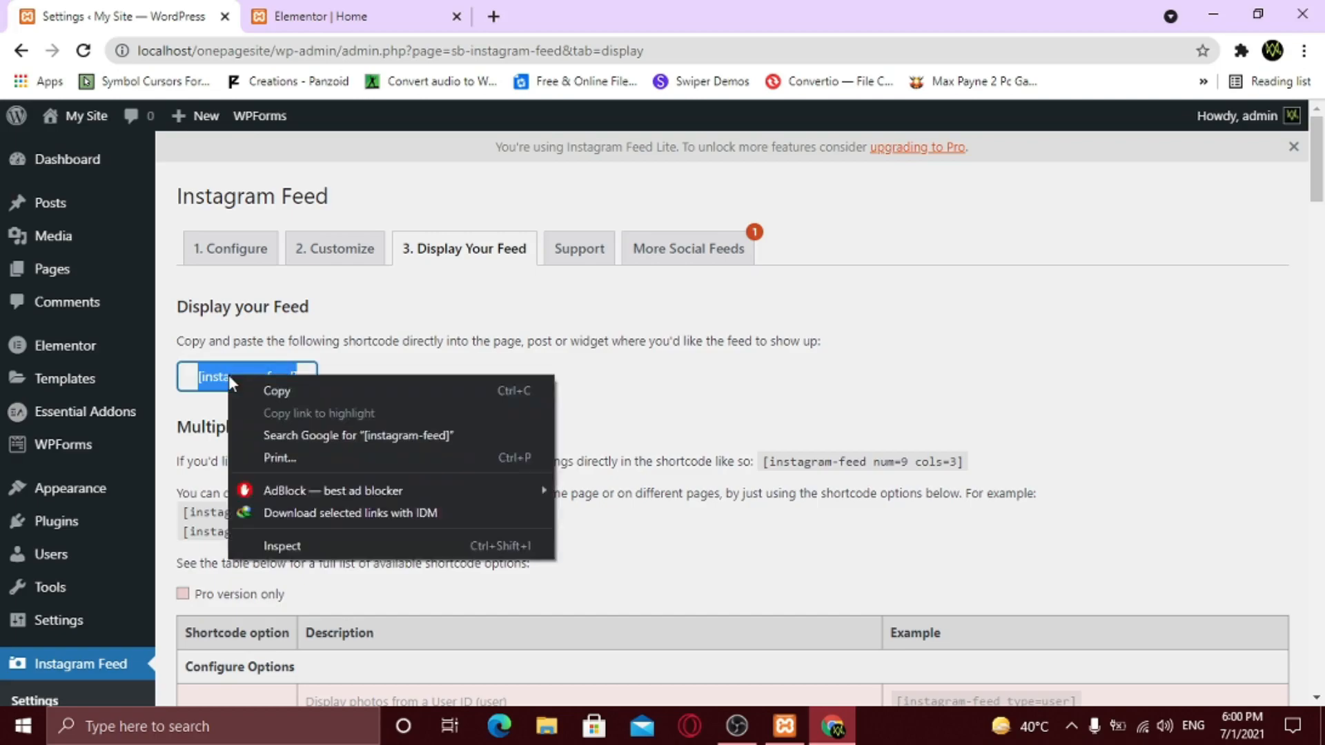
pyautogui.click(280, 392)
pyautogui.click(348, 388)
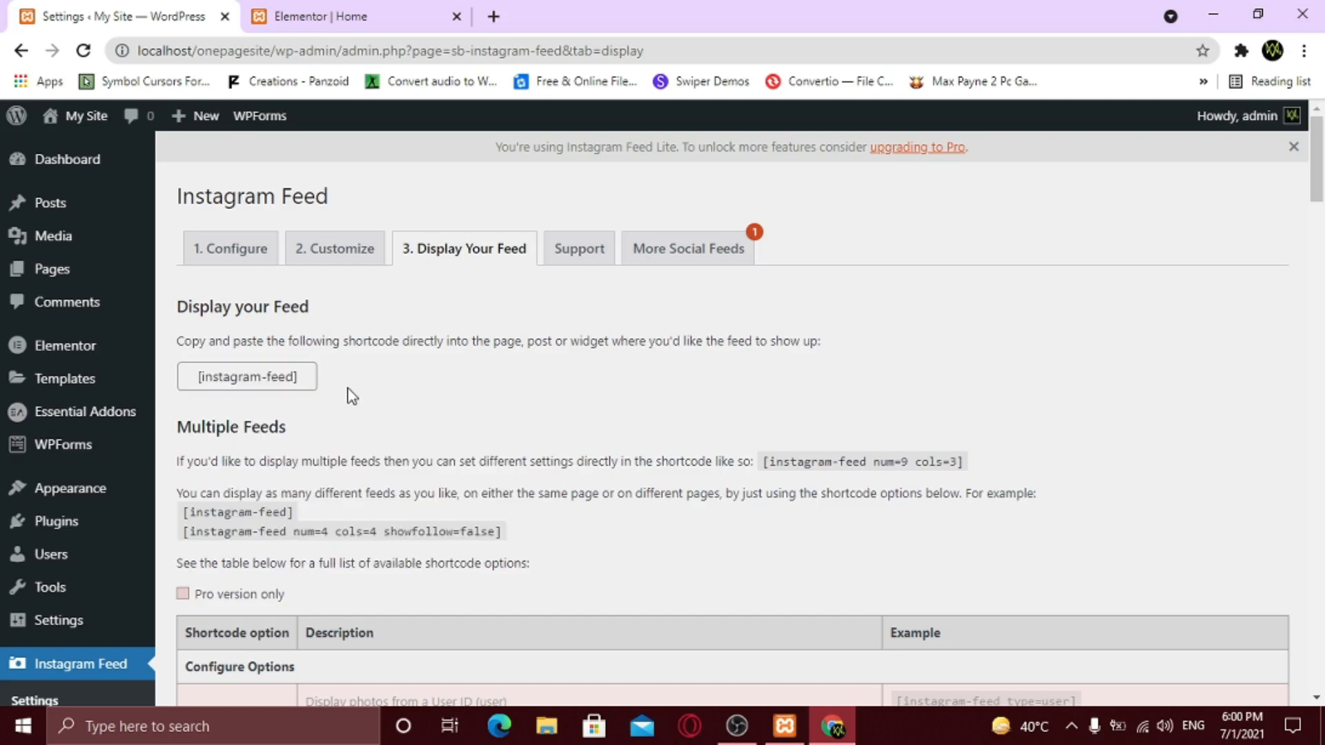
pyautogui.click(320, 16)
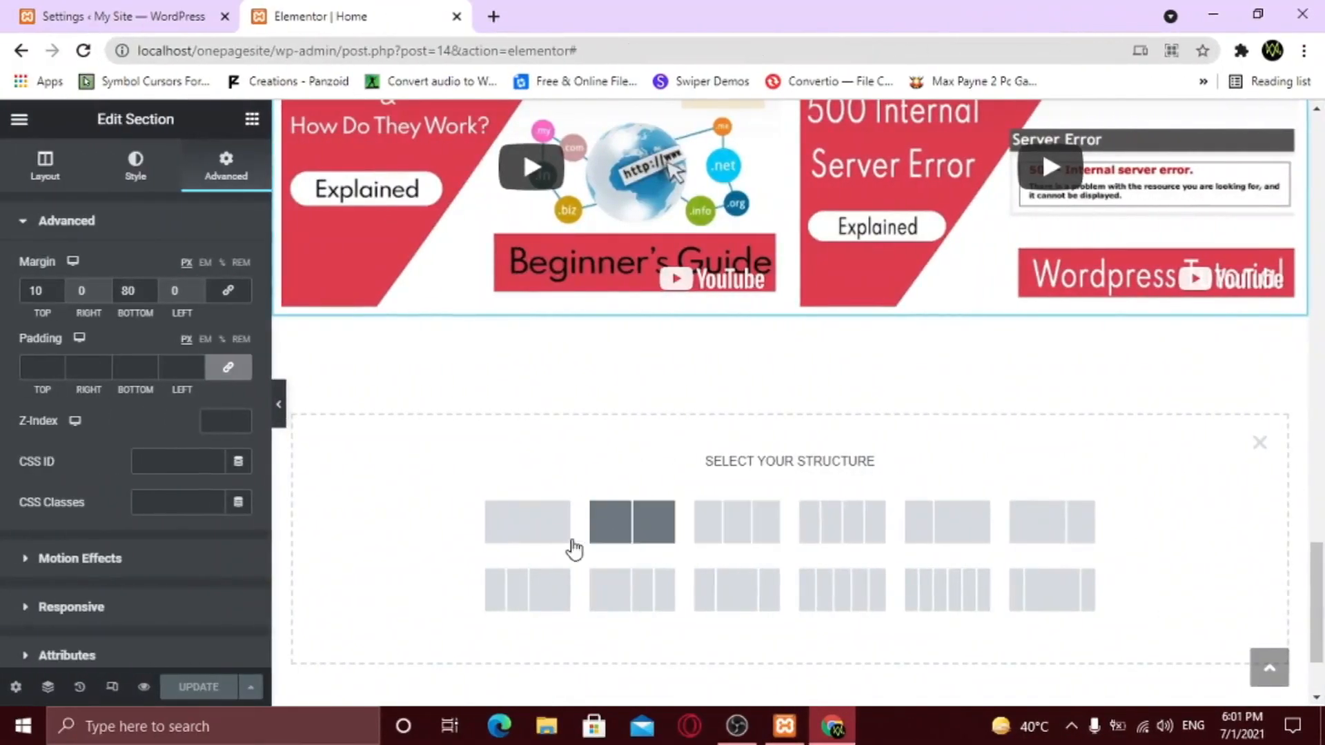
# - Add a one-column section with a Shortcode widget containing [instagram-feed], and apply it
pyautogui.click(530, 550)
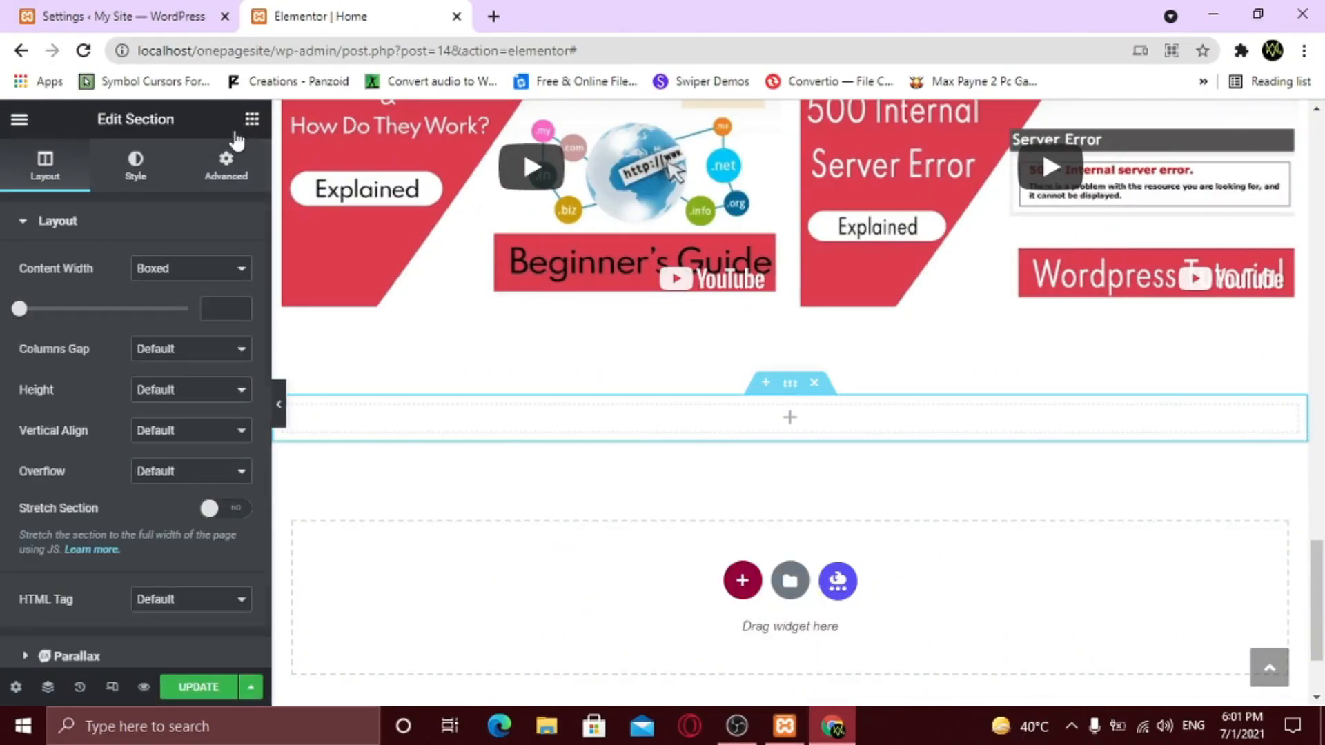
pyautogui.click(250, 120)
pyautogui.write('short')
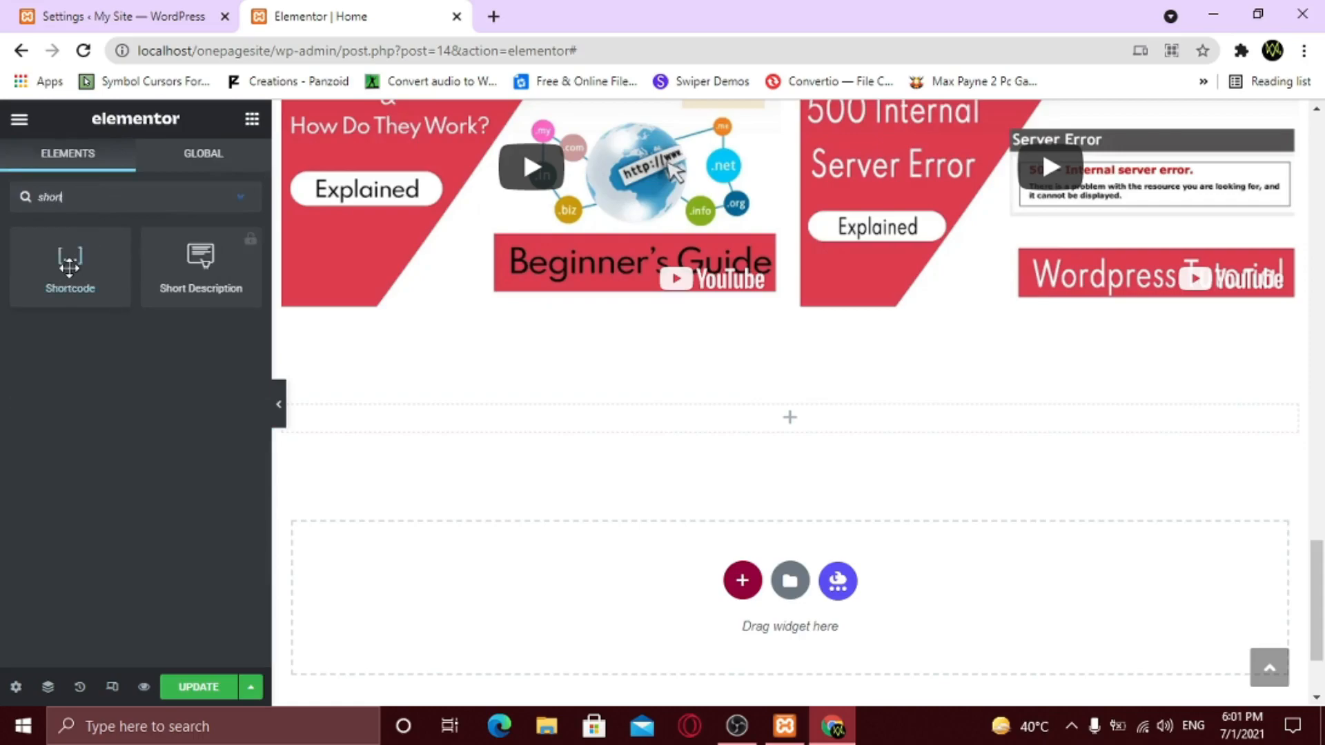
pyautogui.moveTo(67, 273); pyautogui.dragTo(709, 431)
pyautogui.click(89, 341)
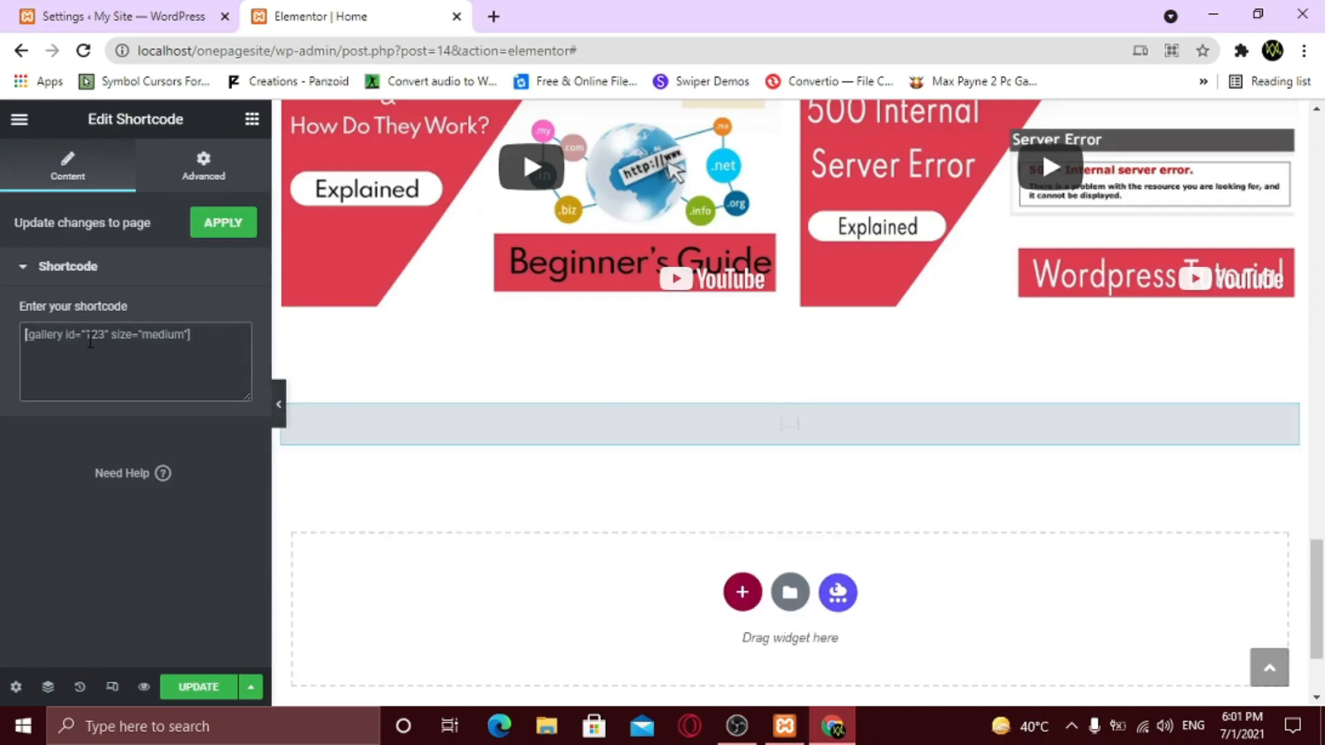
pyautogui.hotkey('ctrl', 'v')
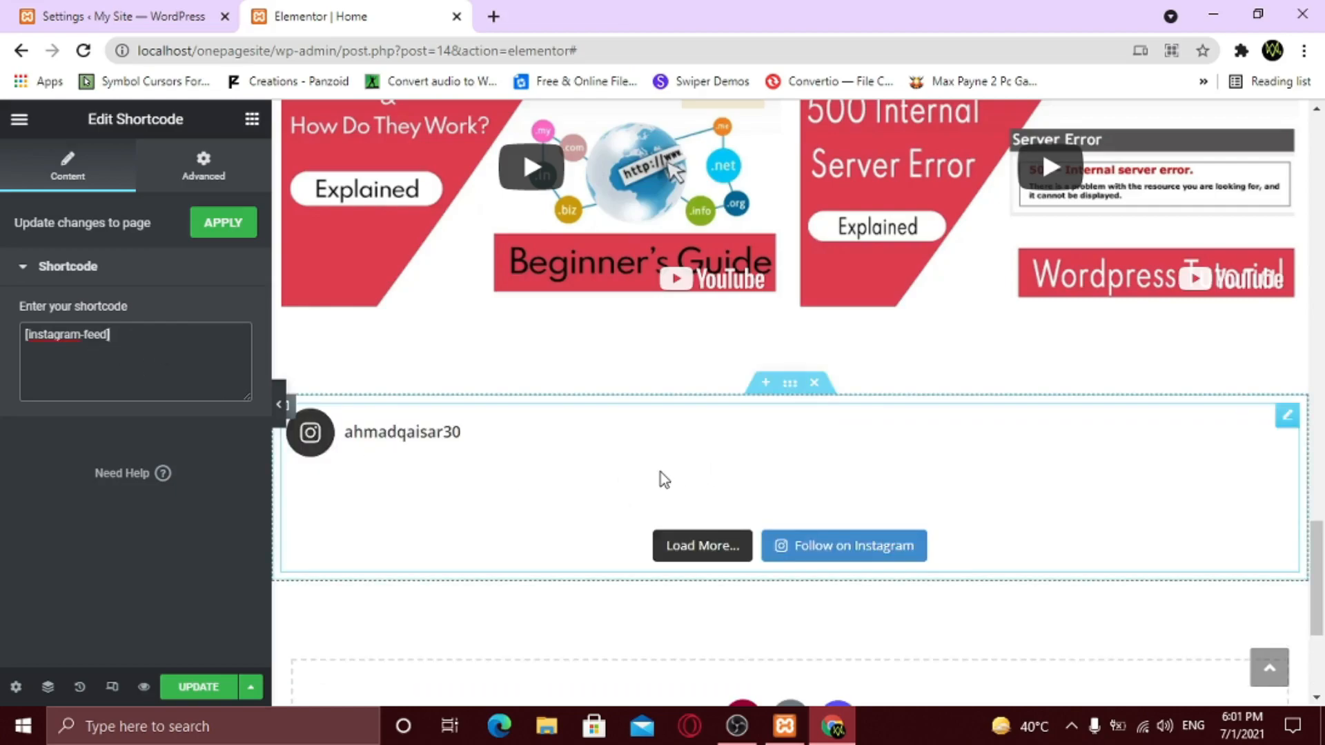
pyautogui.click(229, 228)
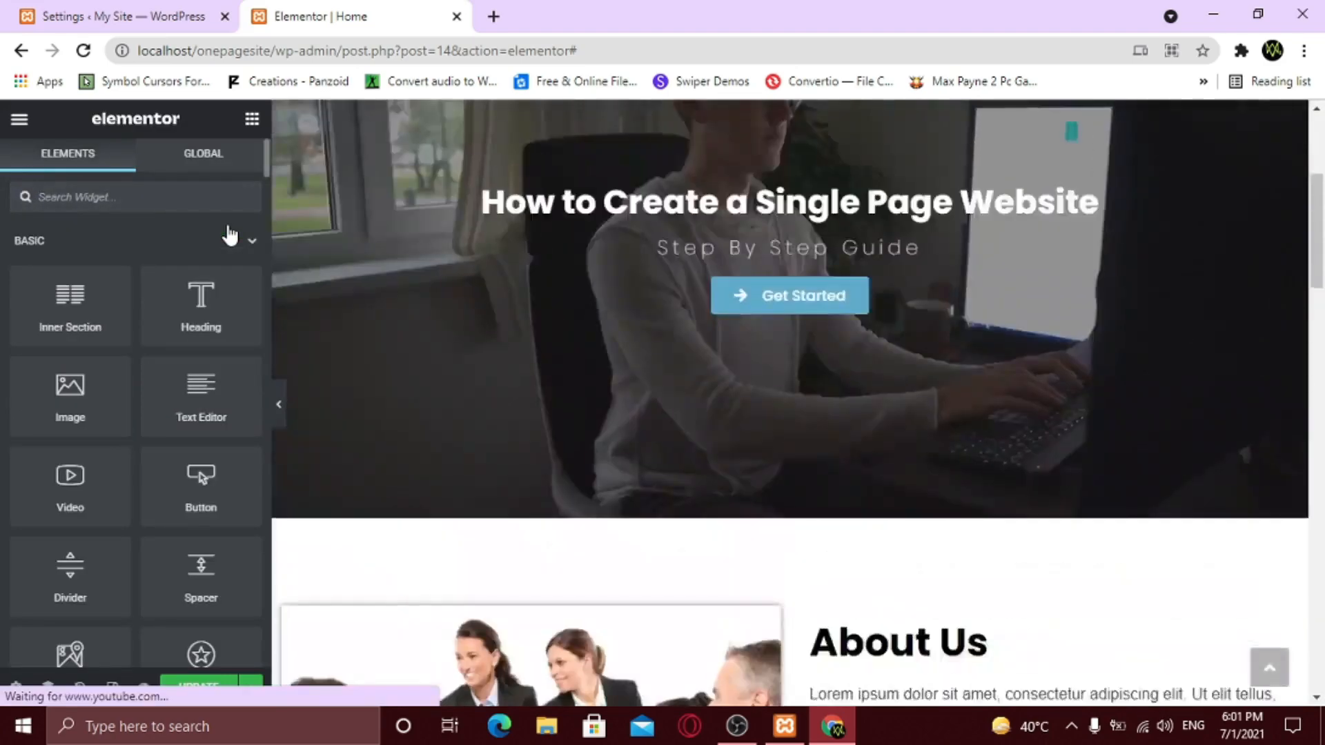
# - Copy the Our Work heading section and paste it into a new section above the feed
pyautogui.scroll(-5, 588, 427)
pyautogui.scroll(-12, 590, 434)
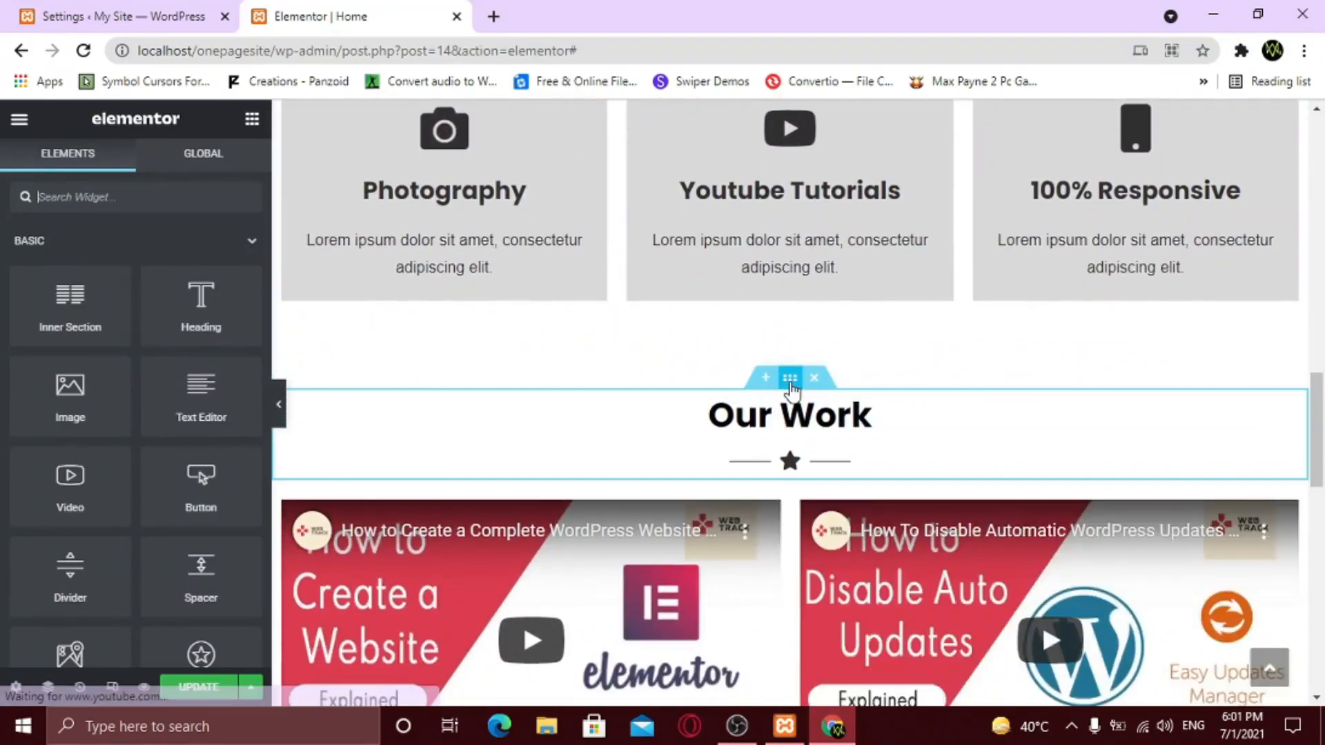
pyautogui.rightClick(790, 383)
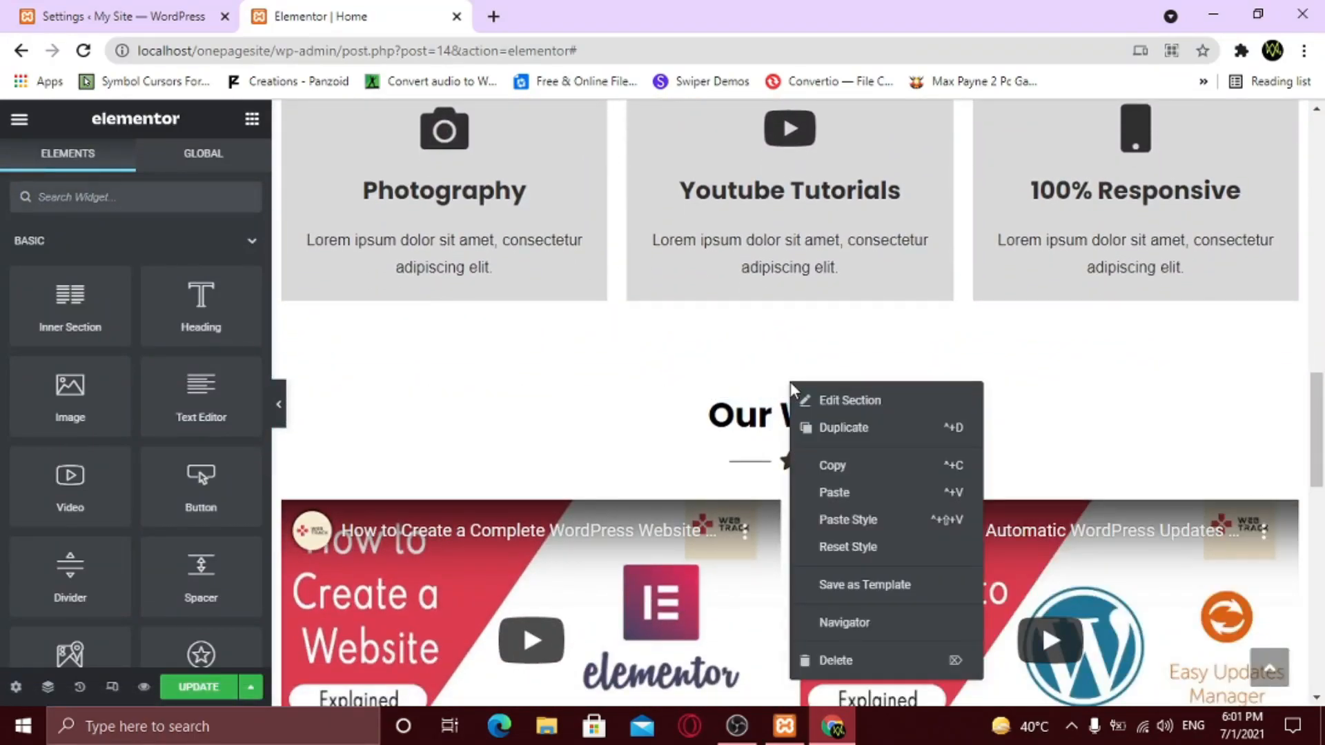
pyautogui.click(850, 465)
pyautogui.scroll(-1, 731, 476)
pyautogui.scroll(-10, 731, 477)
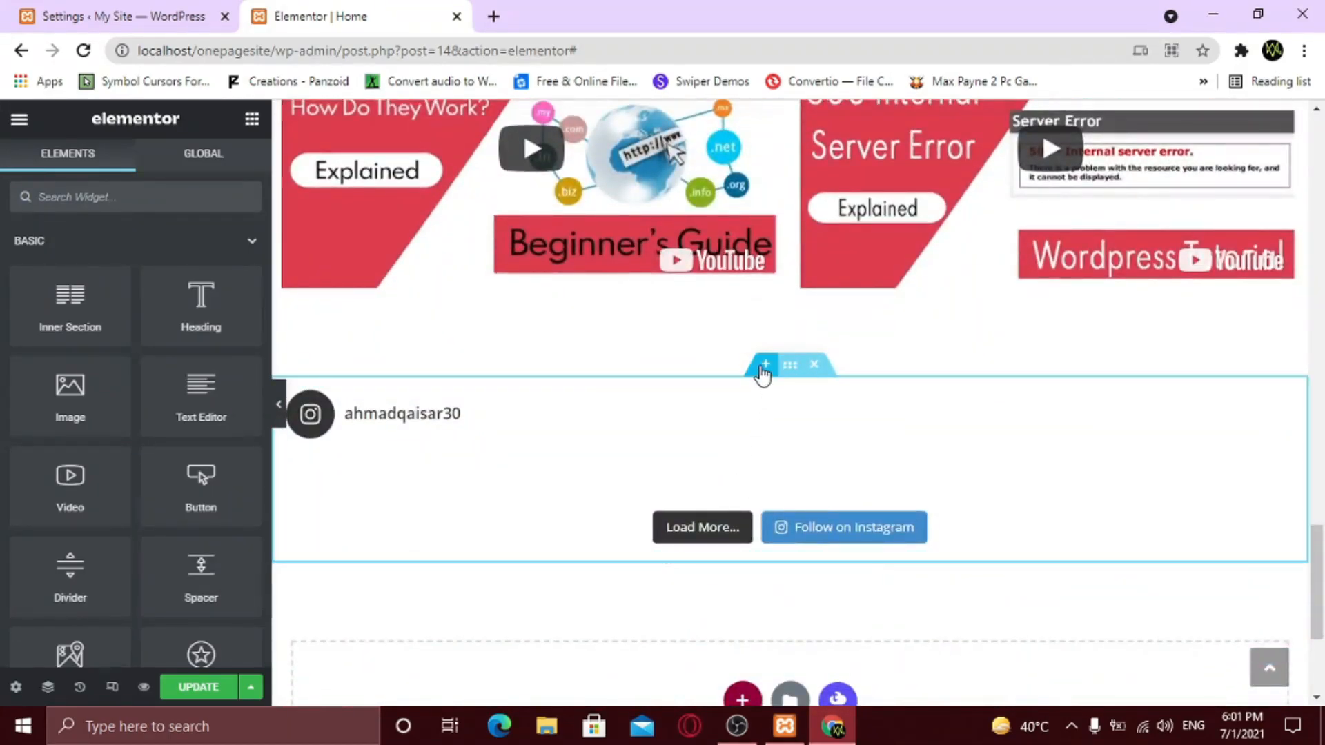
pyautogui.click(763, 371)
pyautogui.rightClick(742, 457)
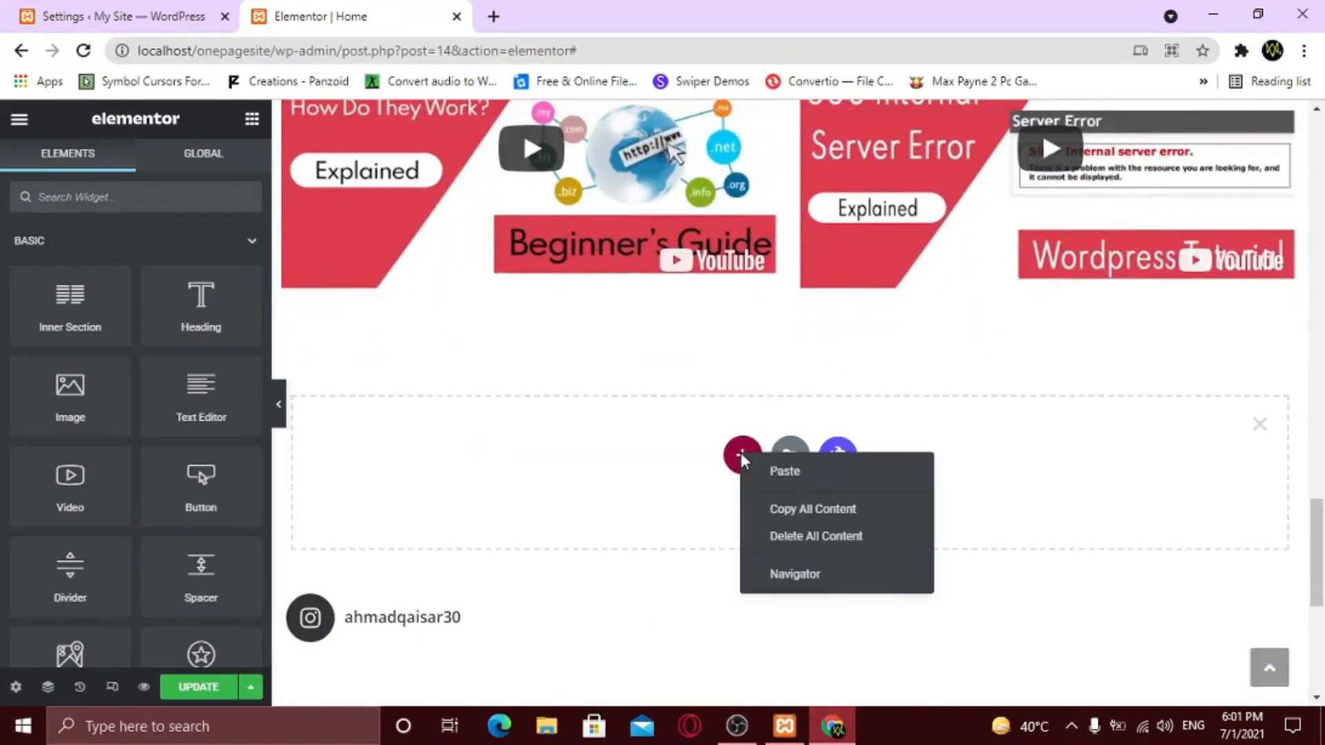
pyautogui.click(784, 481)
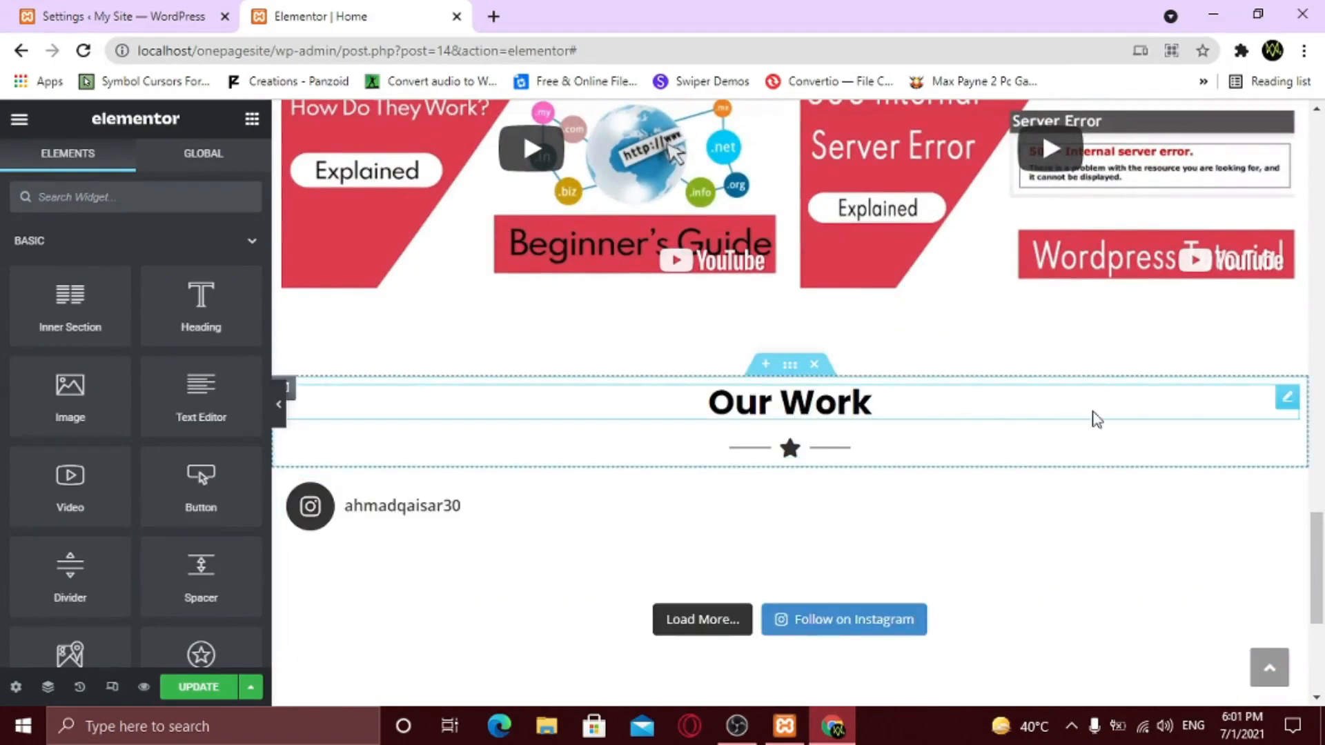
# - Retitle the pasted heading to 'Follow Me' and update the page
pyautogui.click(1286, 403)
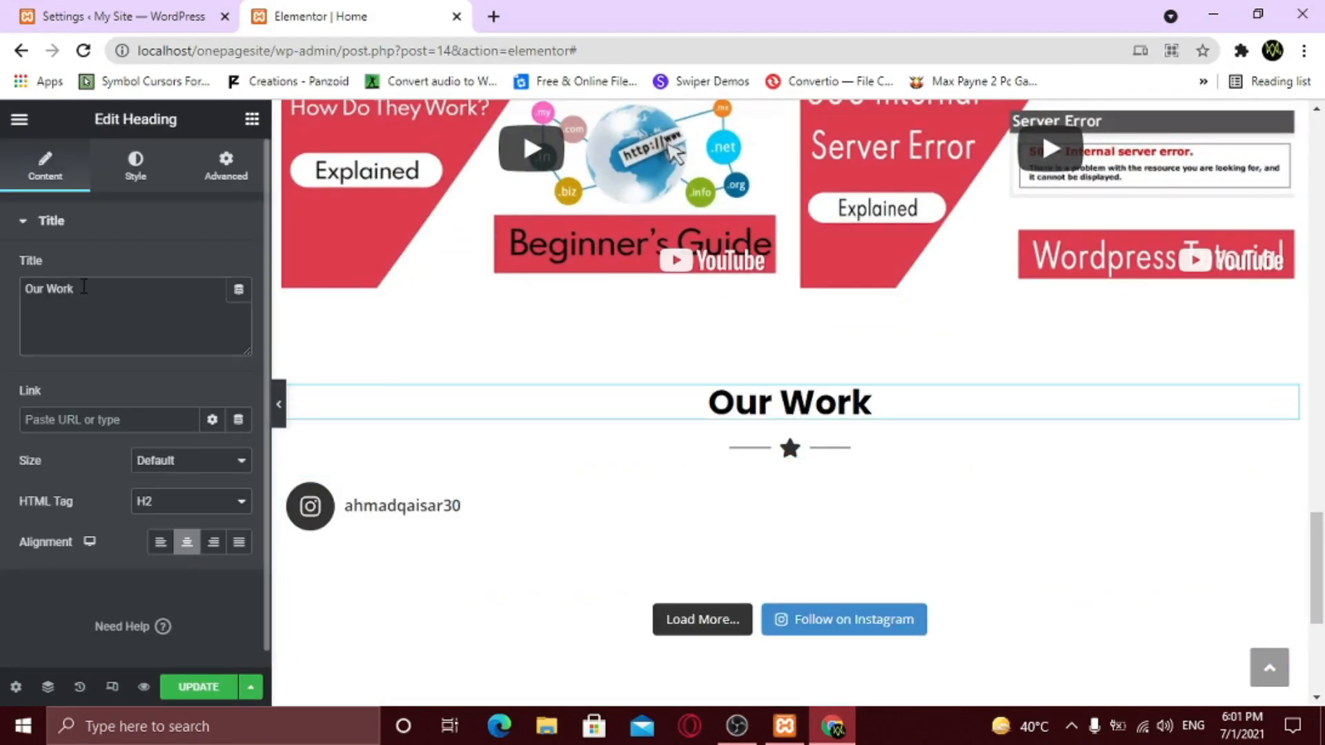
pyautogui.moveTo(81, 288); pyautogui.dragTo(4, 294)
pyautogui.write('Follow Me')
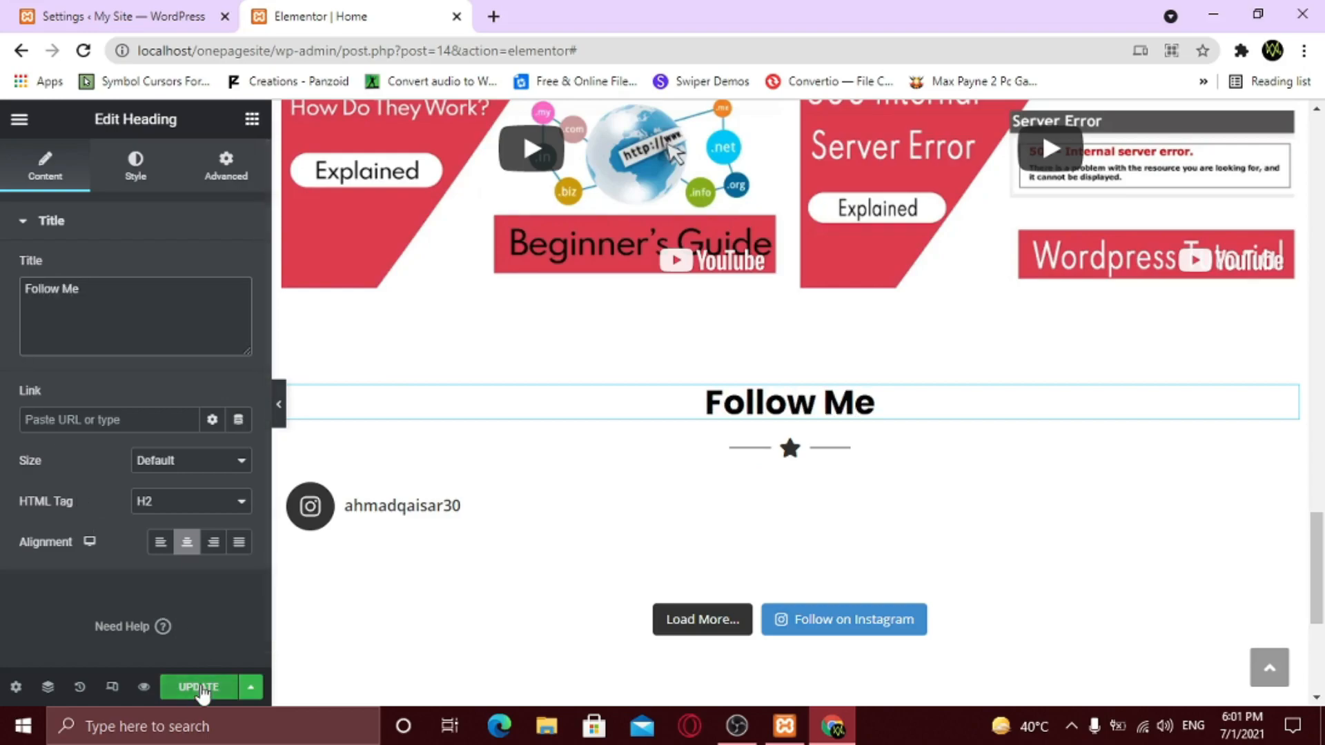
pyautogui.click(200, 688)
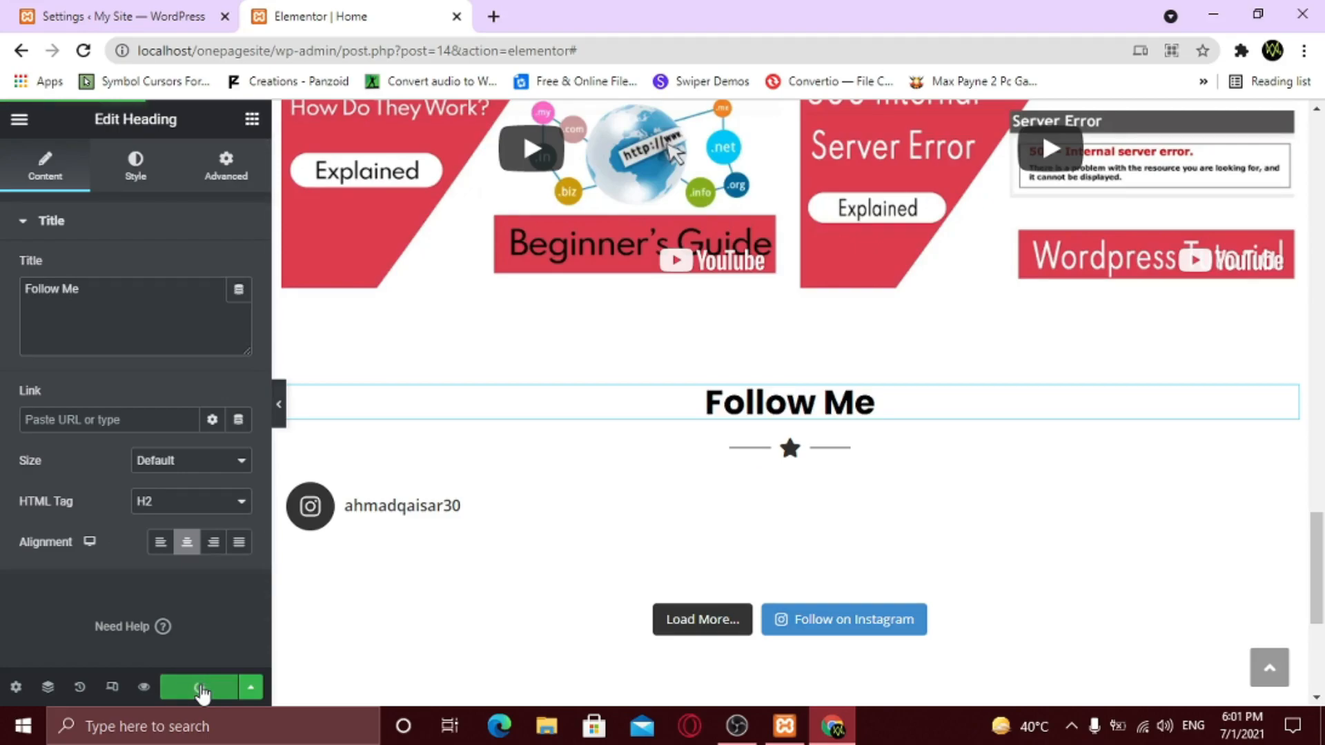
# - Preview the Home page, scroll to the Follow Me feed, and load more Instagram posts
pyautogui.click(144, 688)
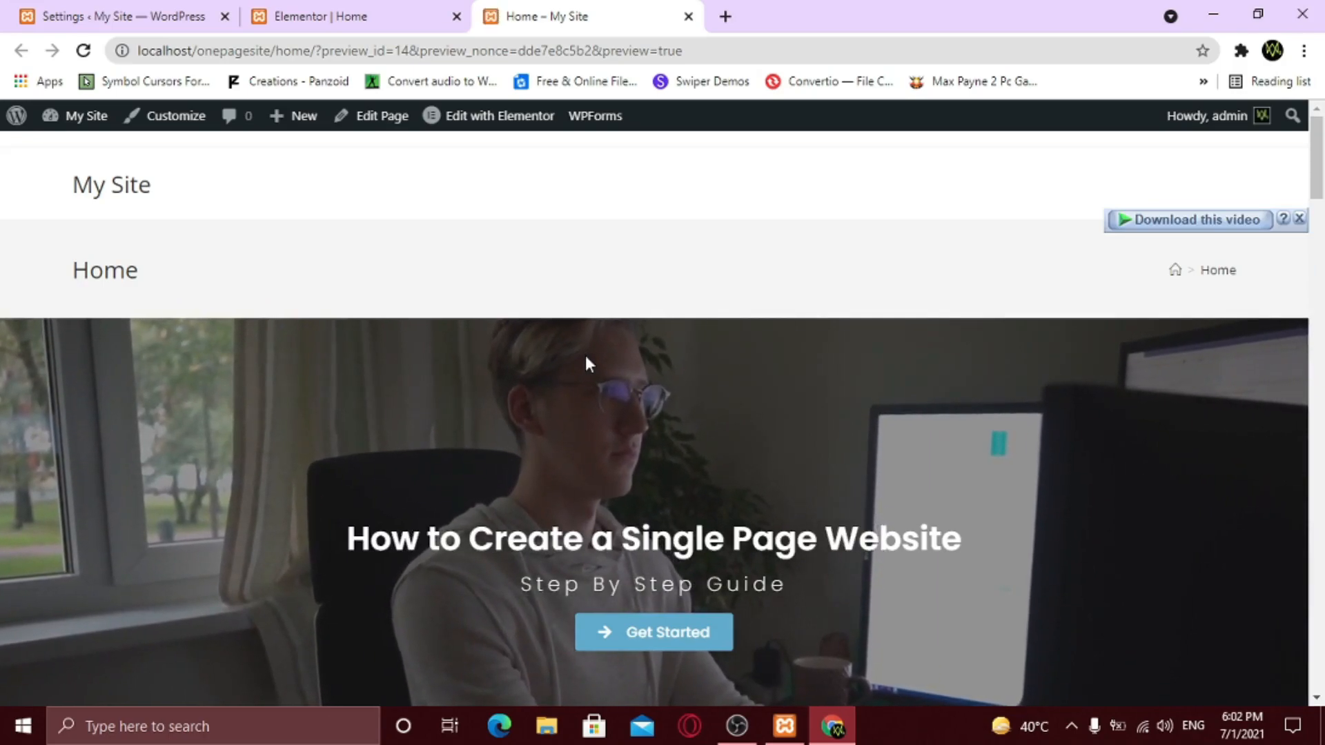
pyautogui.scroll(-10, 588, 362)
pyautogui.scroll(-18, 591, 376)
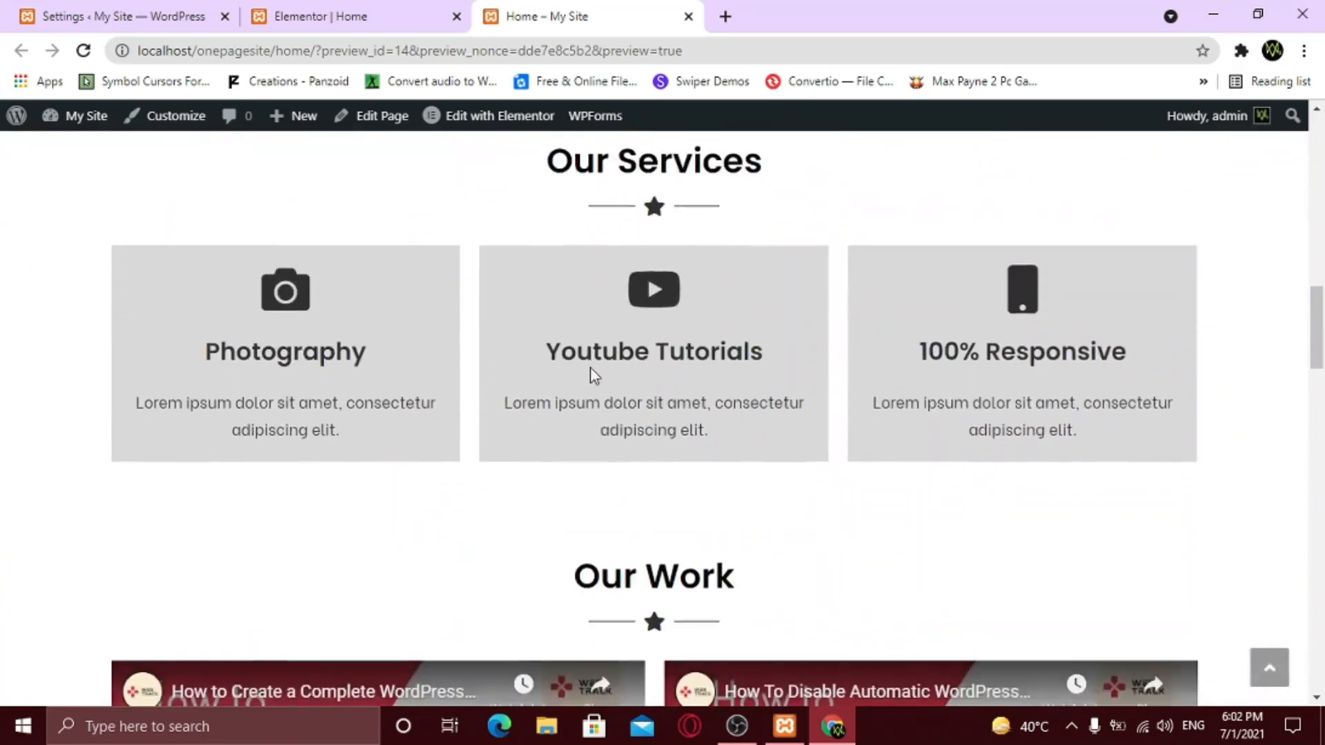
pyautogui.scroll(-8, 594, 376)
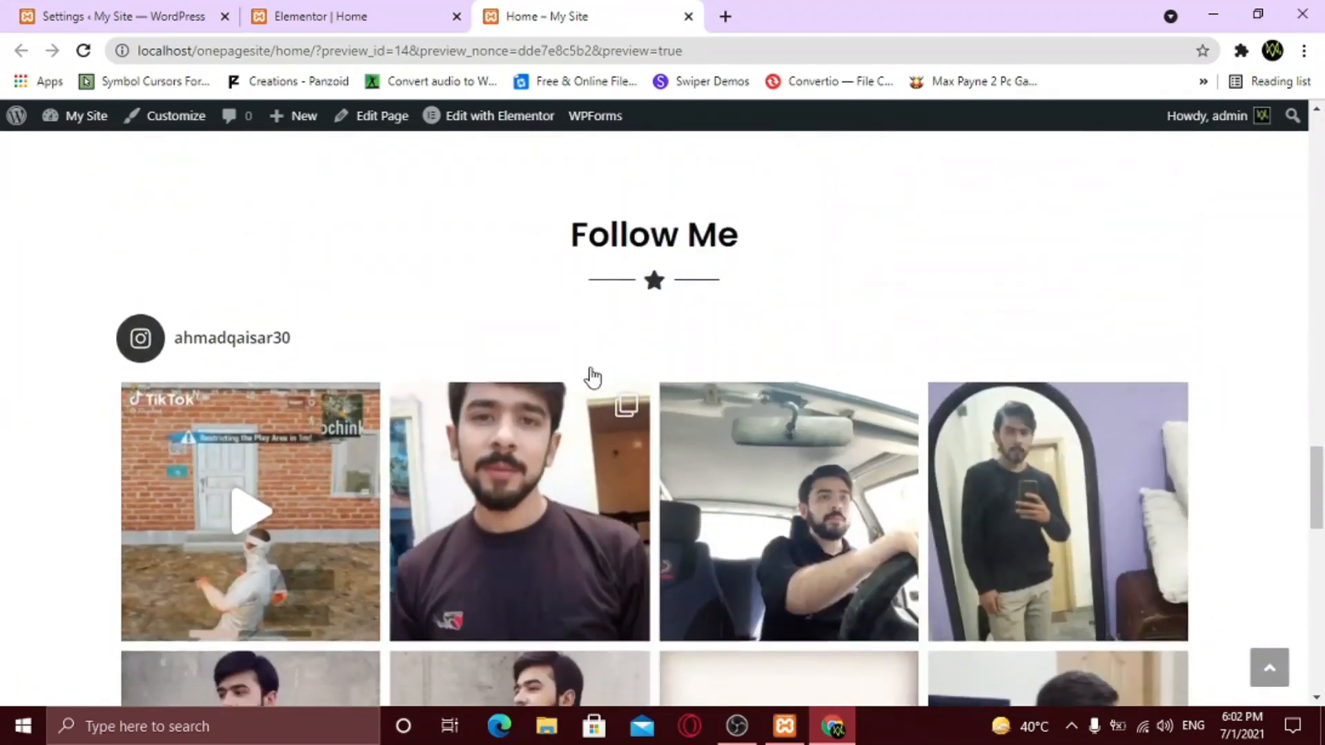
pyautogui.scroll(-11, 682, 466)
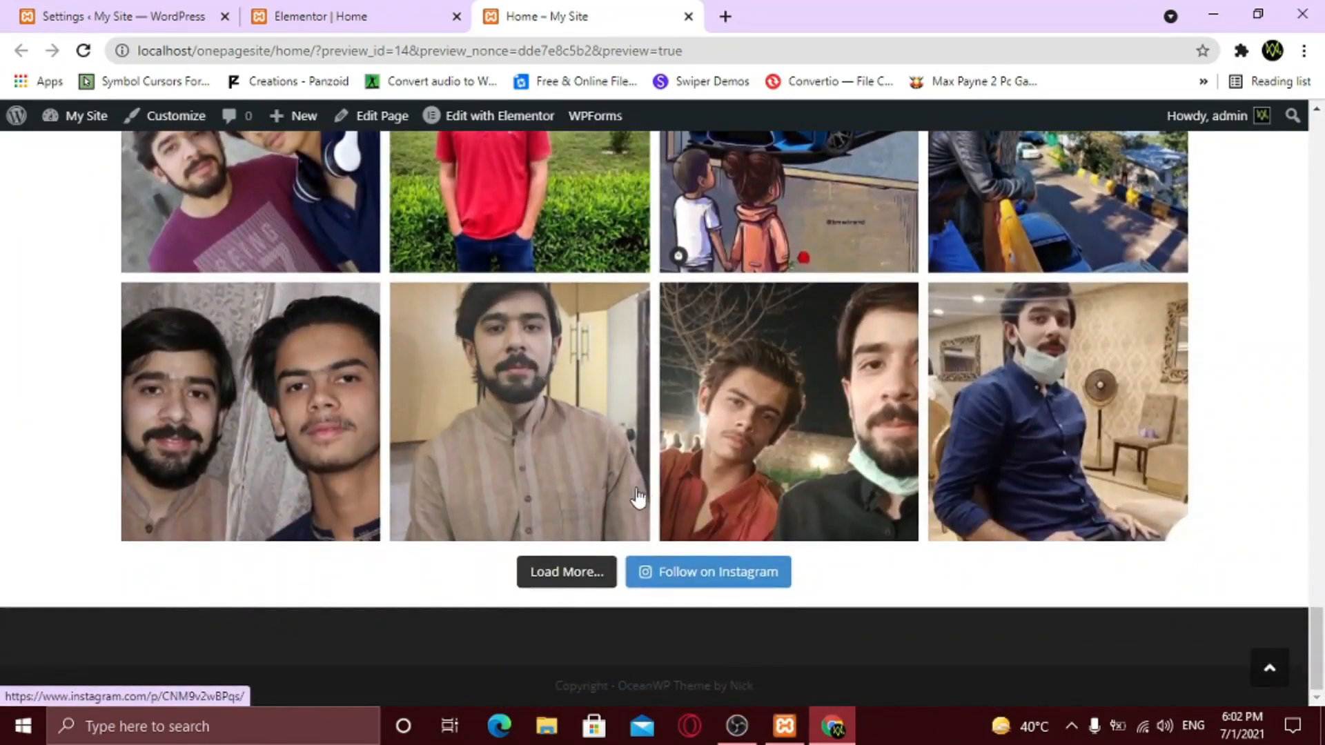
pyautogui.click(568, 586)
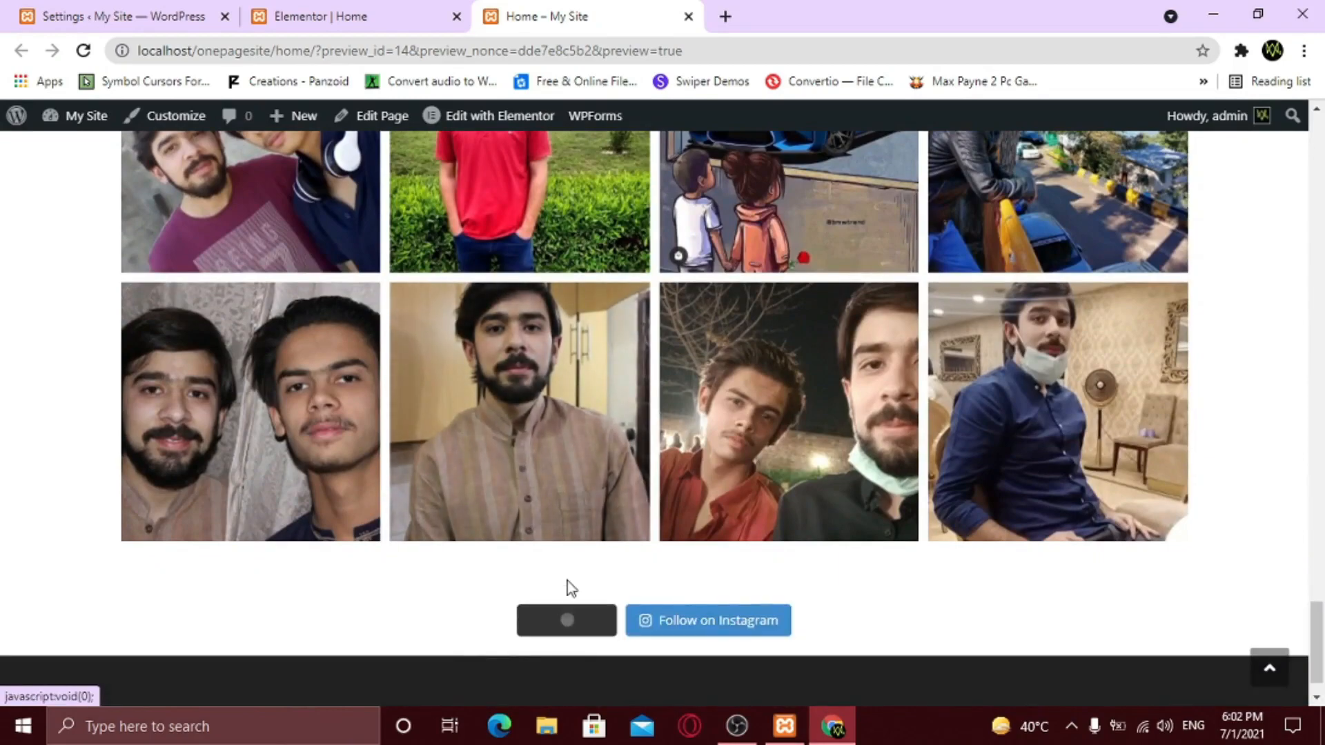
pyautogui.scroll(-2, 595, 536)
pyautogui.scroll(-10, 595, 537)
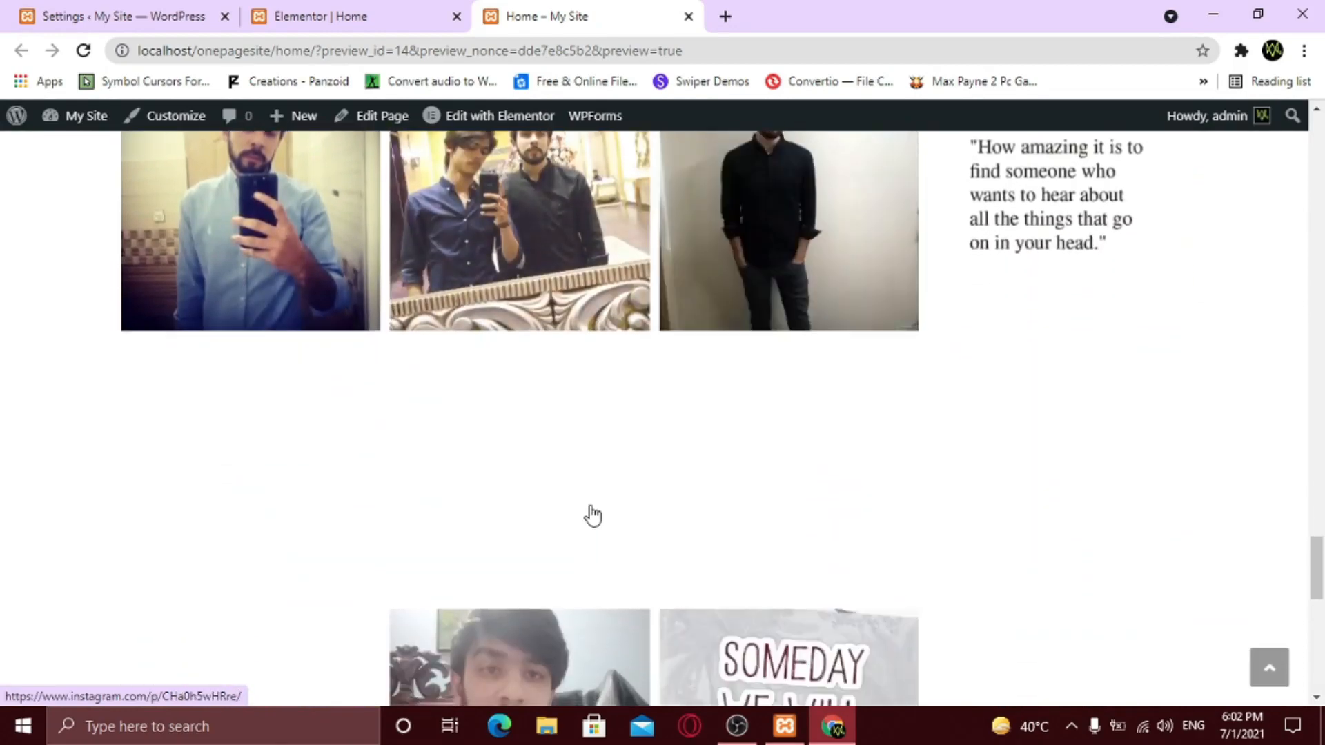
pyautogui.scroll(-6, 592, 516)
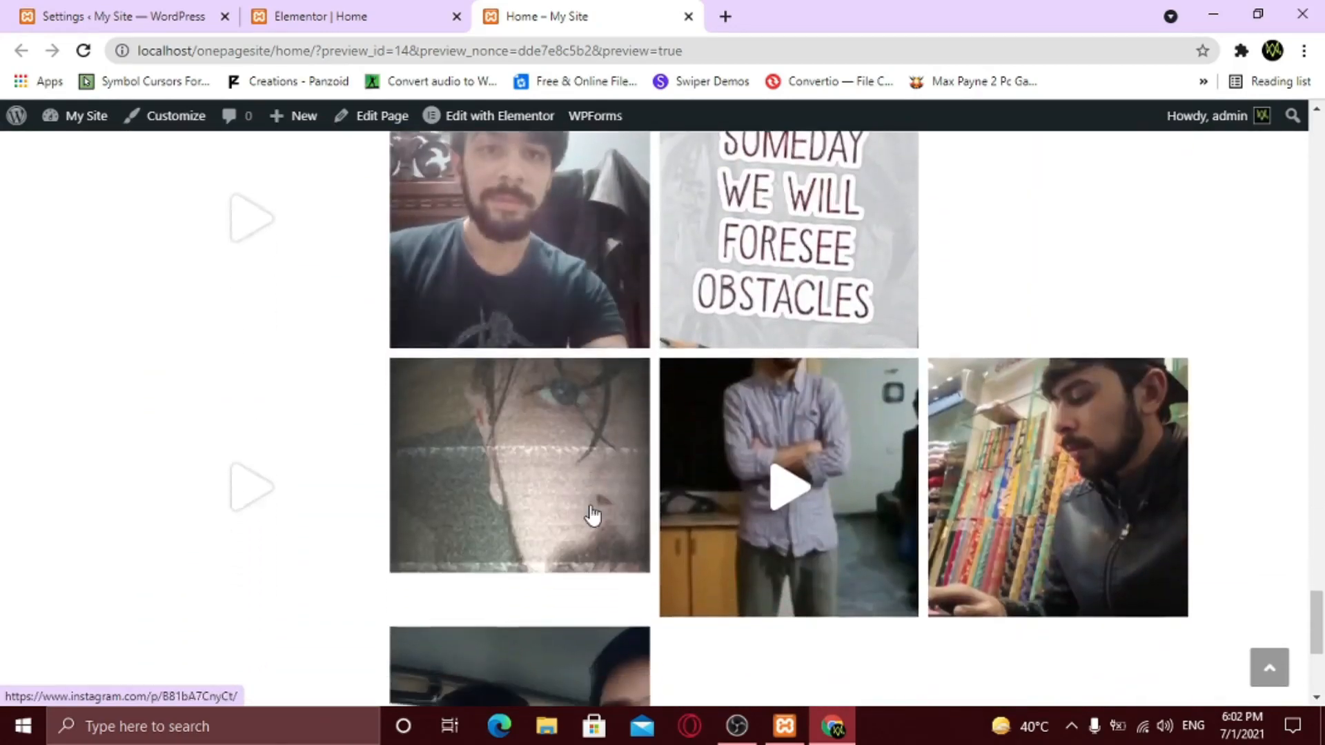
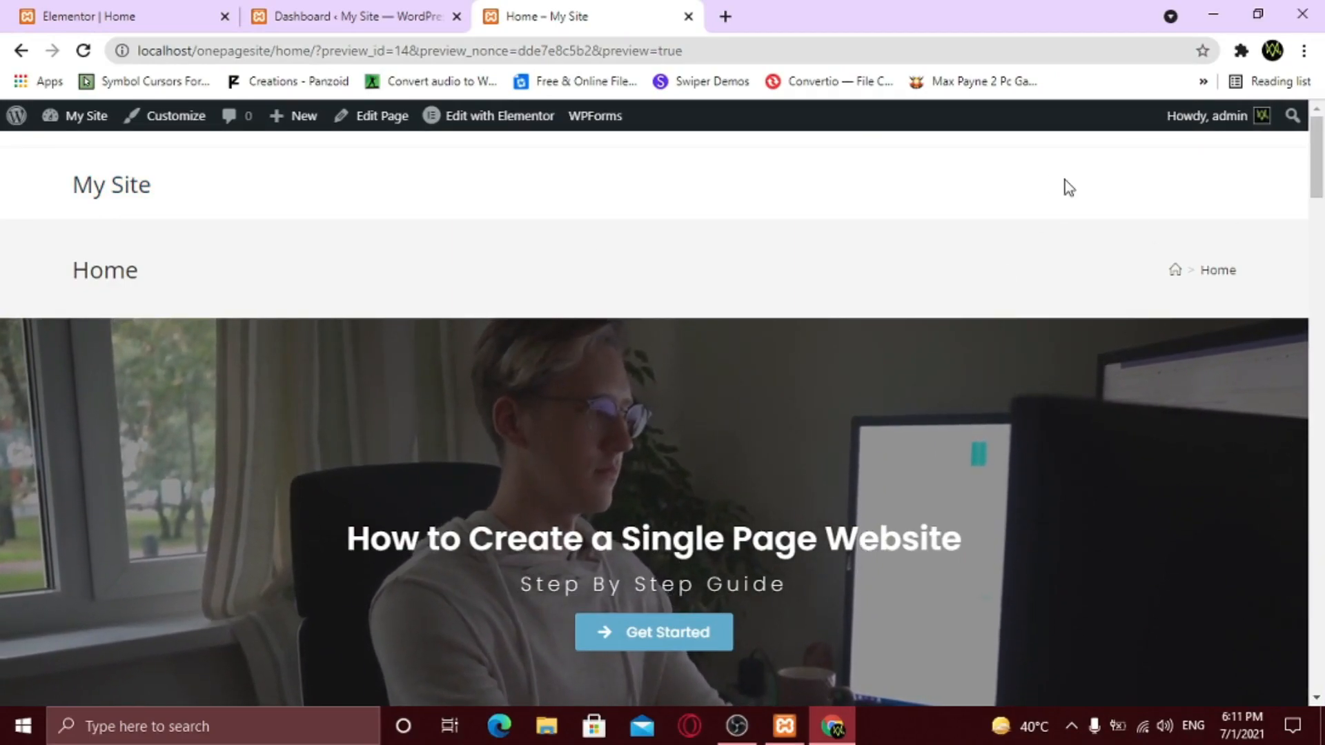
# - In the Customizer's General Options, set the OceanWP Page Title style to Hidden
pyautogui.click(369, 15)
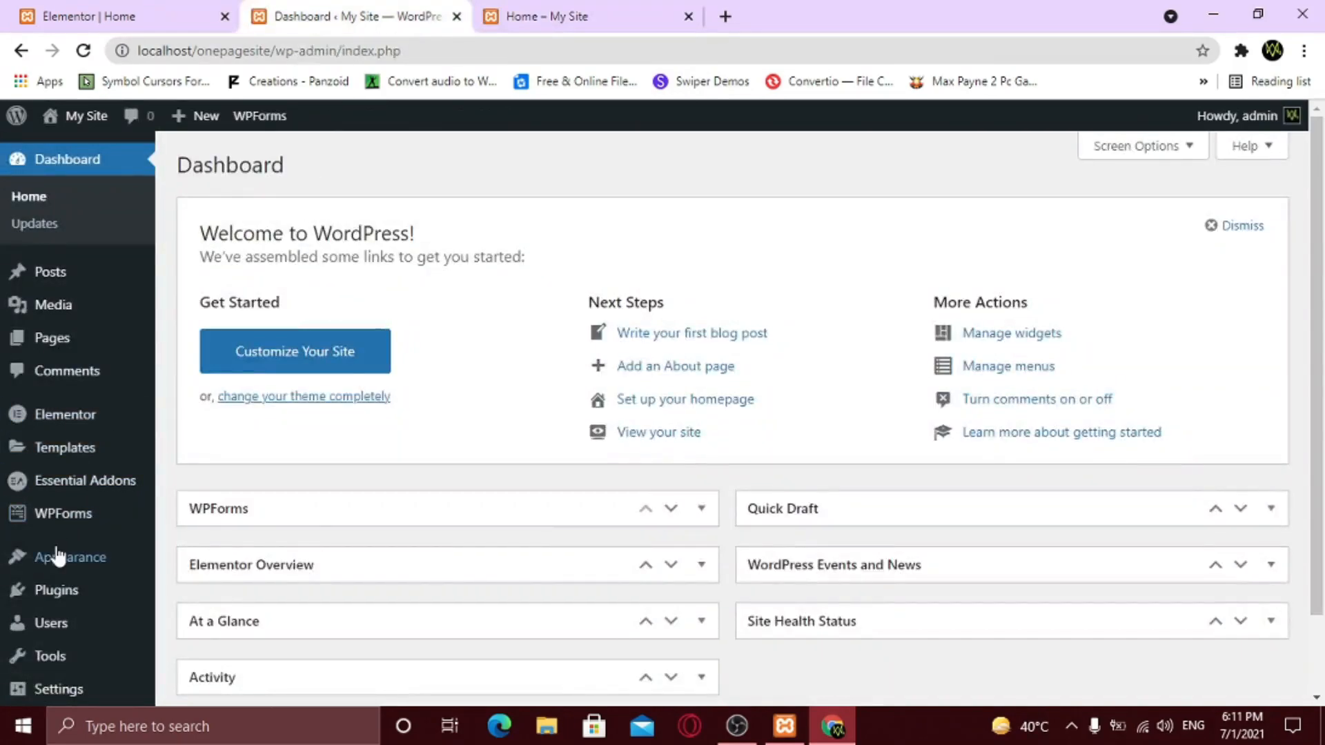
pyautogui.moveTo(62, 556)
pyautogui.click(203, 517)
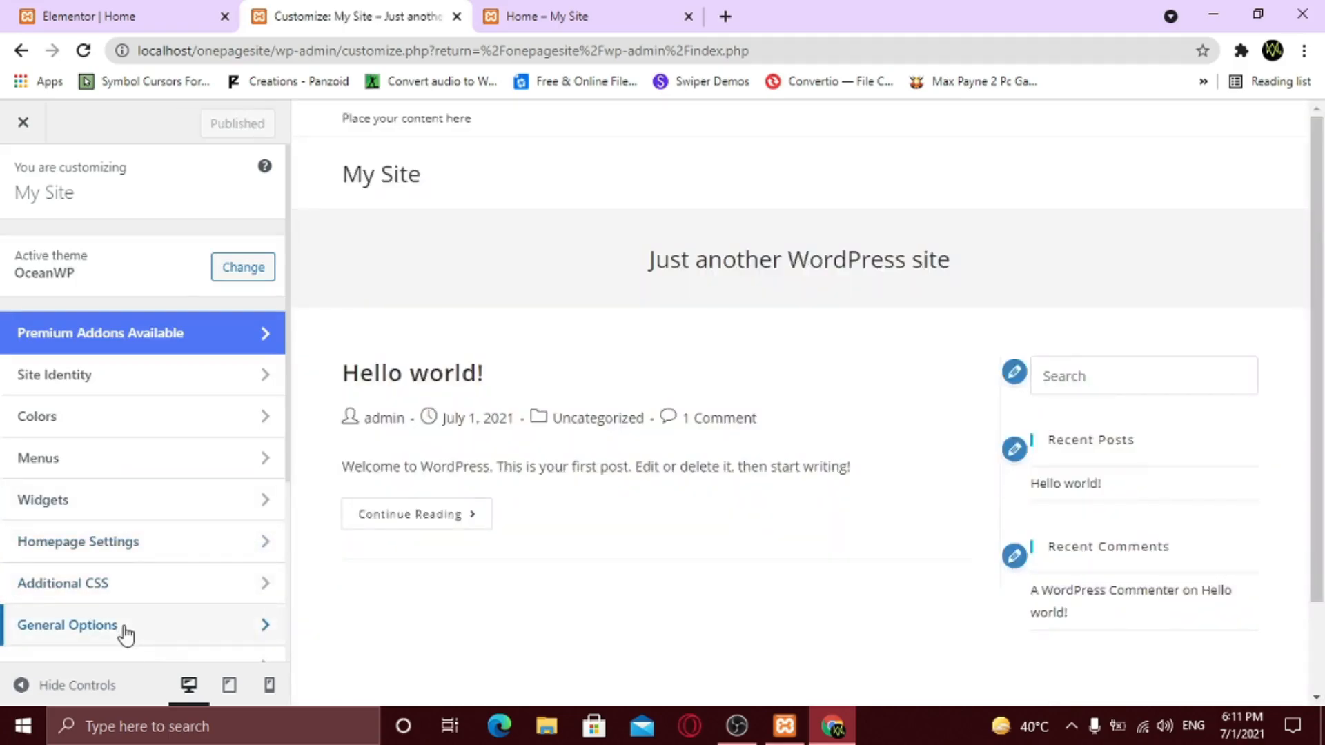
pyautogui.click(125, 628)
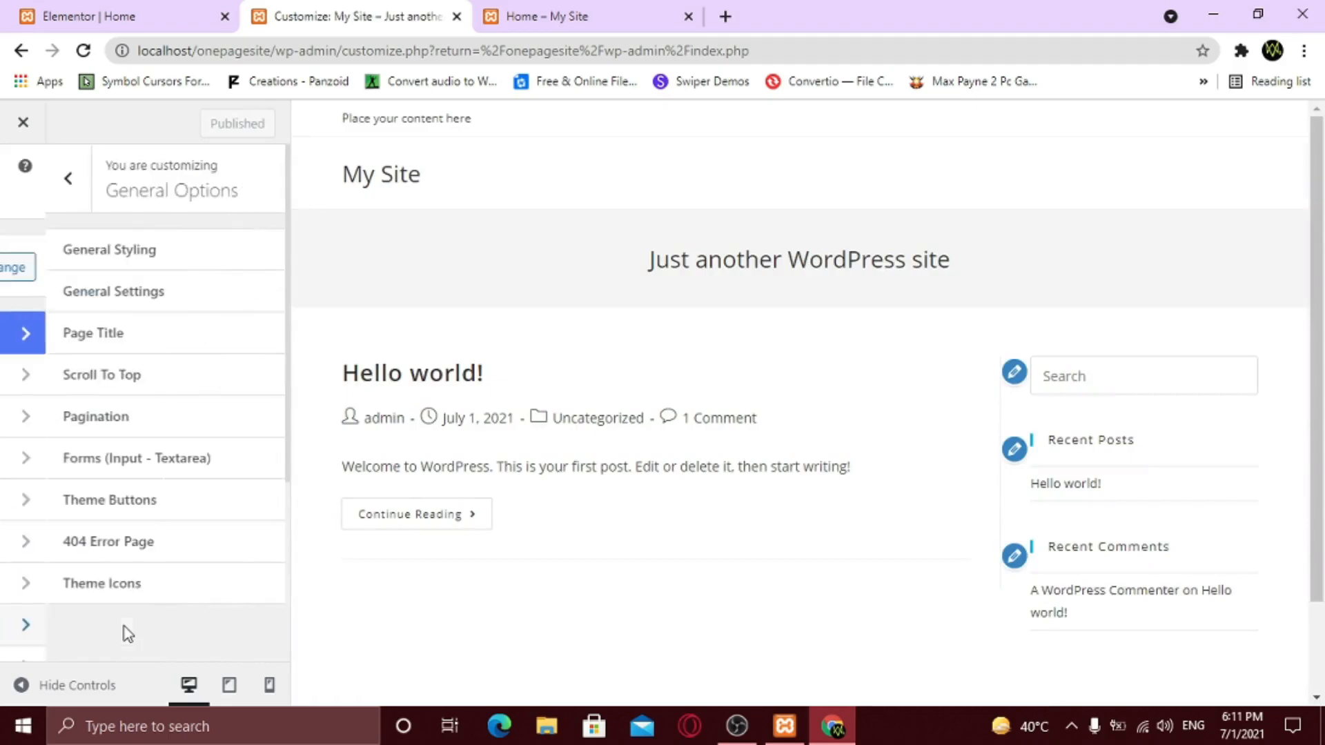
pyautogui.click(108, 346)
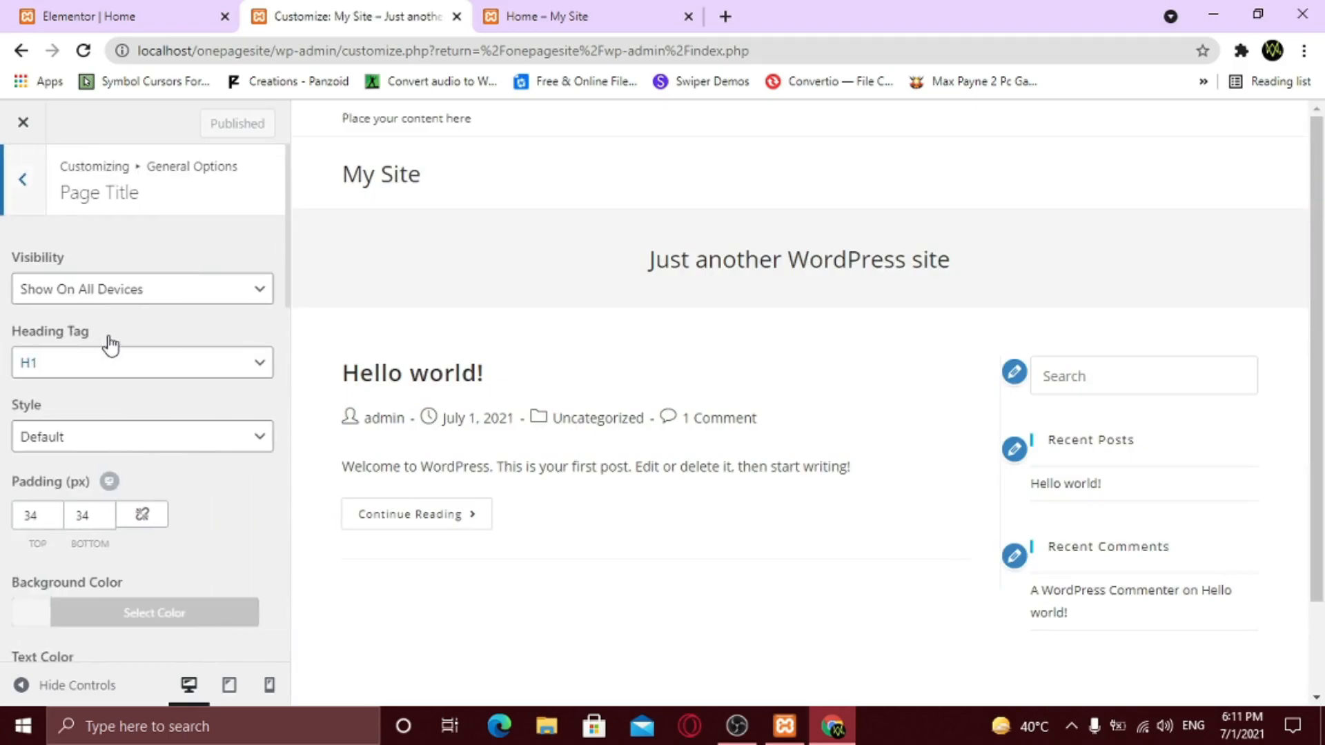
pyautogui.click(111, 437)
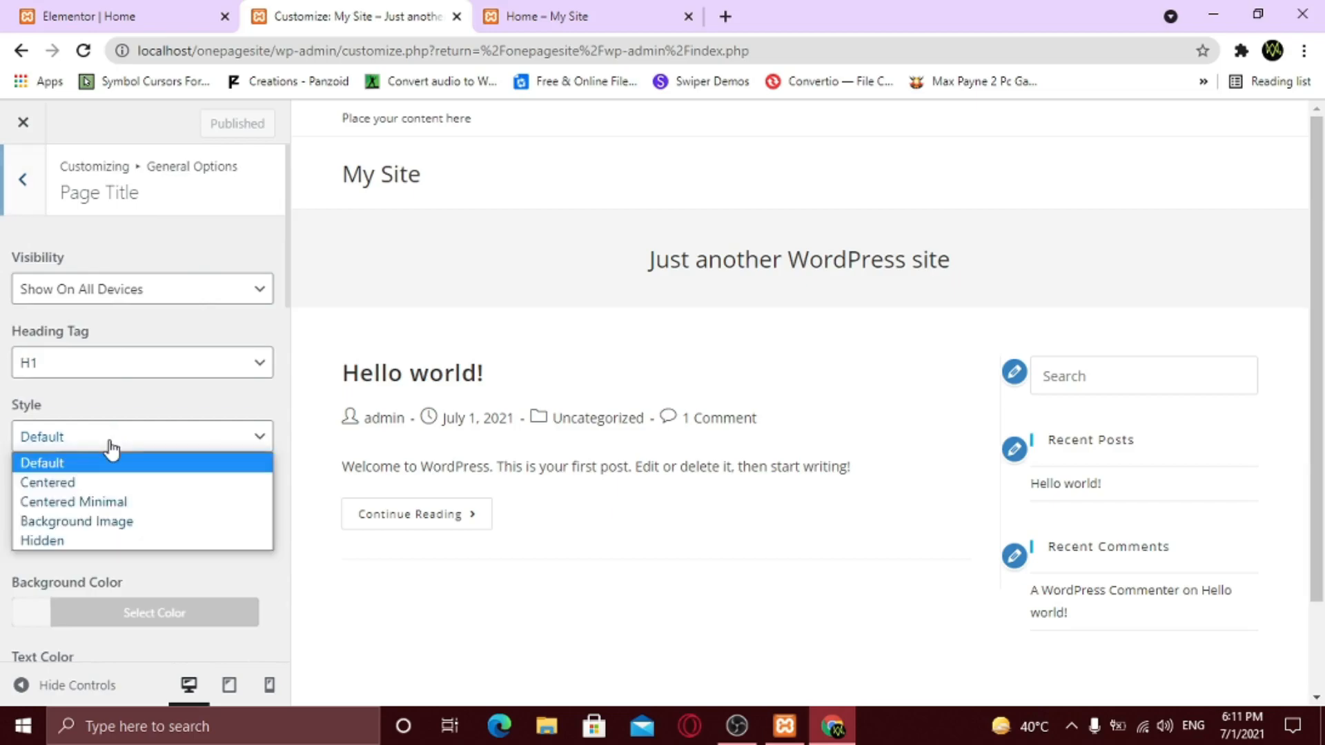
pyautogui.click(93, 541)
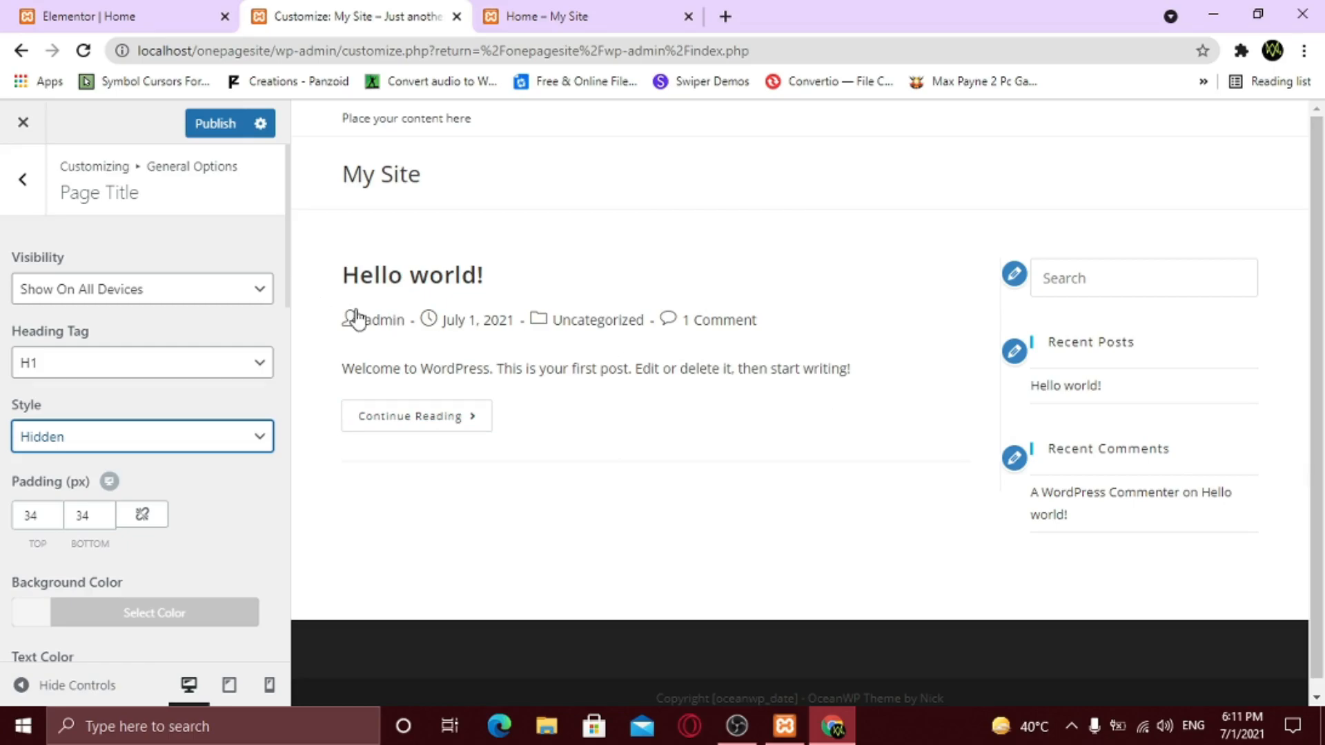
pyautogui.click(35, 183)
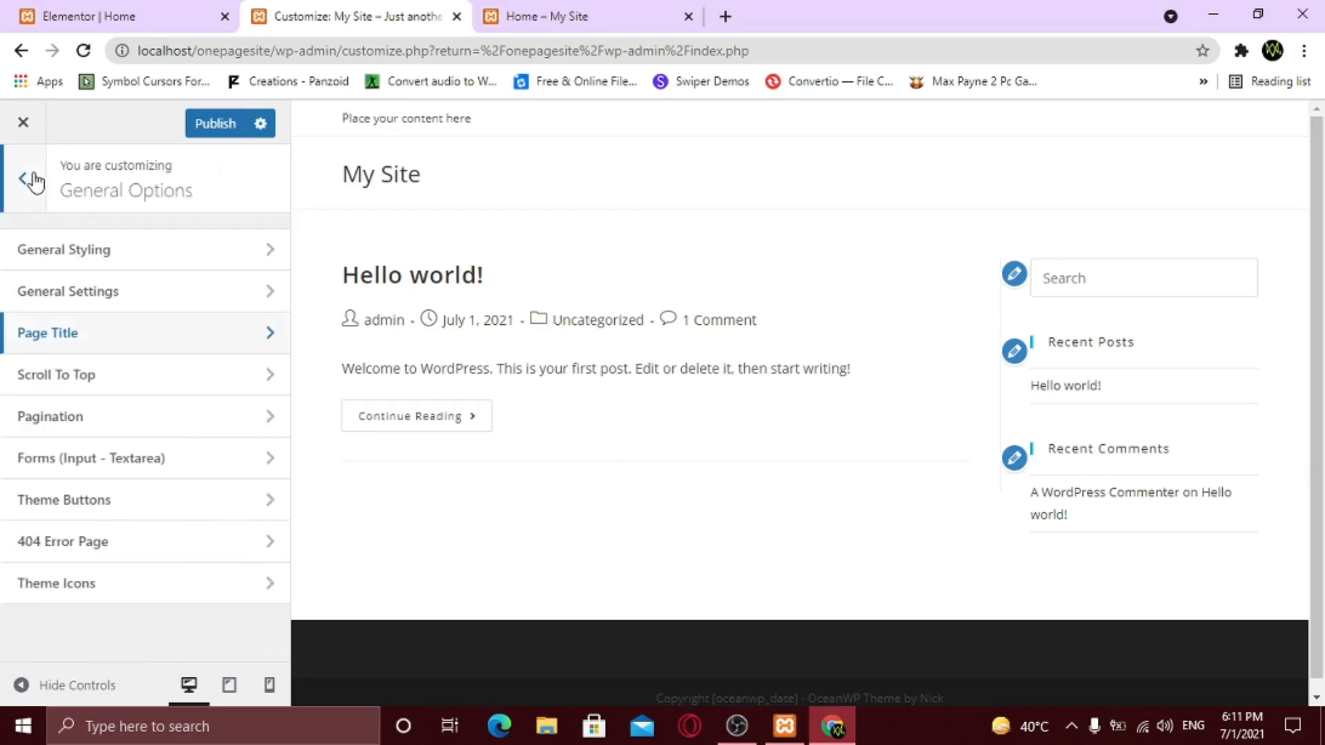
pyautogui.click(35, 182)
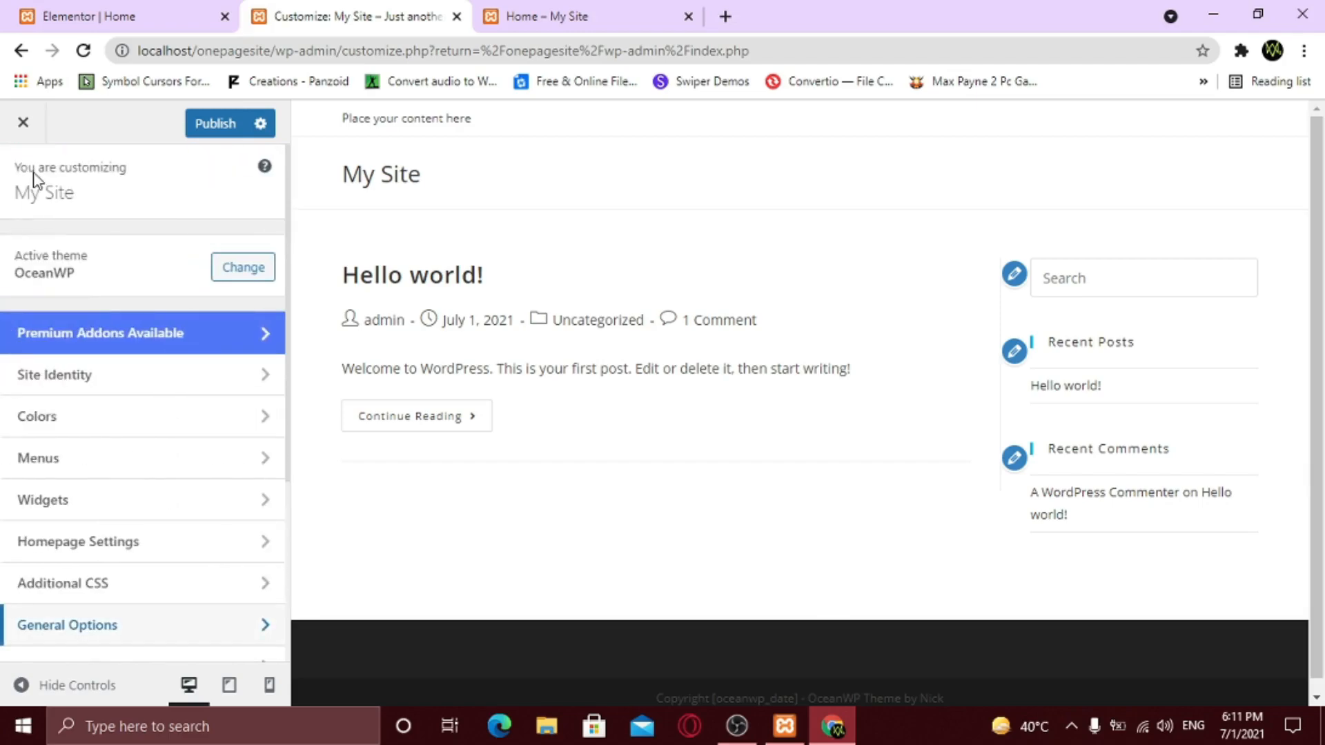
# - Set Homepage Settings to 'A static page' with Home as the homepage
pyautogui.click(143, 543)
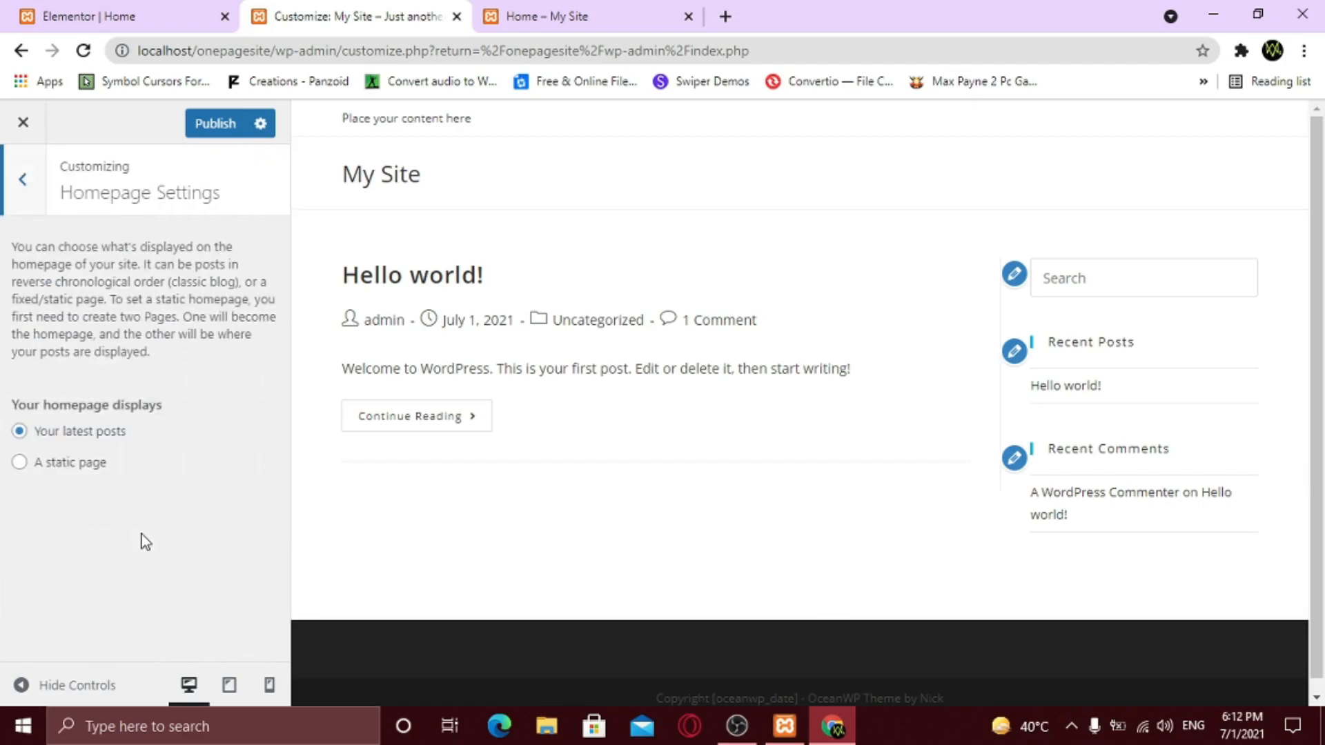
pyautogui.click(68, 475)
pyautogui.scroll(-1, 70, 490)
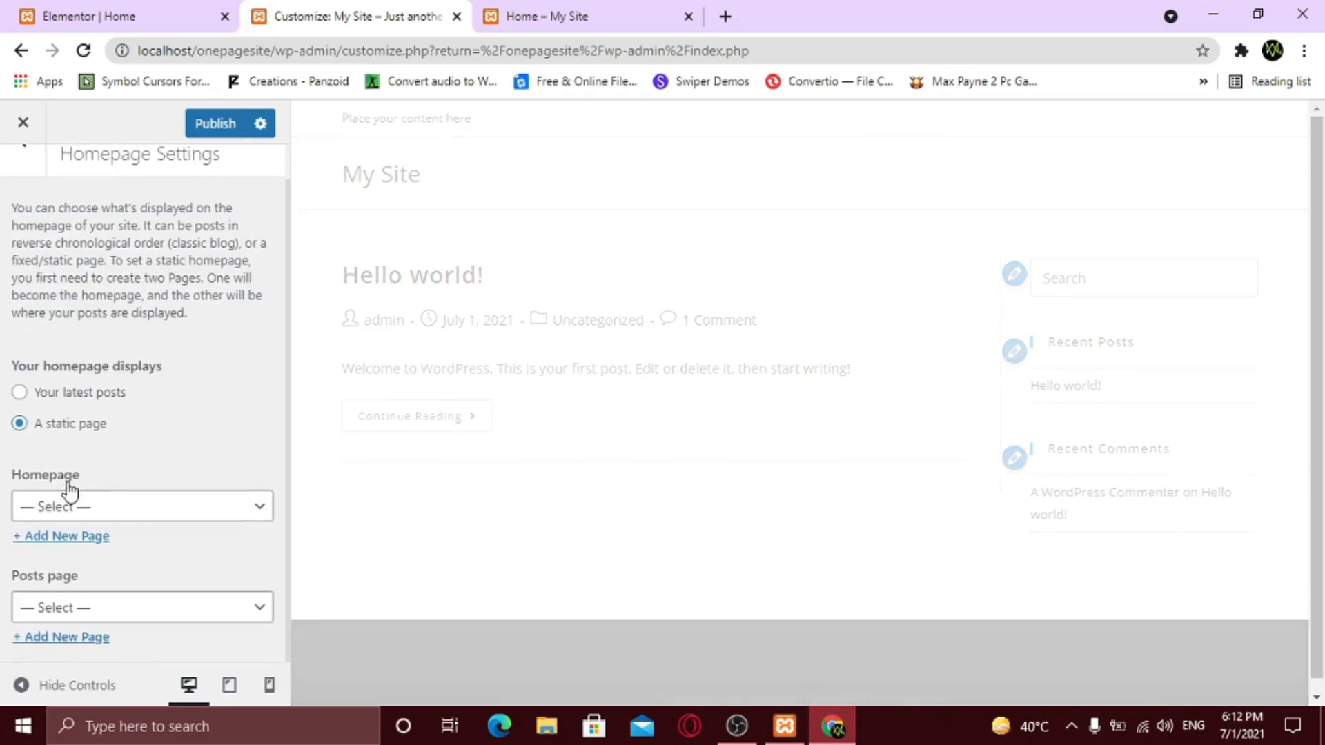
pyautogui.click(158, 525)
pyautogui.click(93, 553)
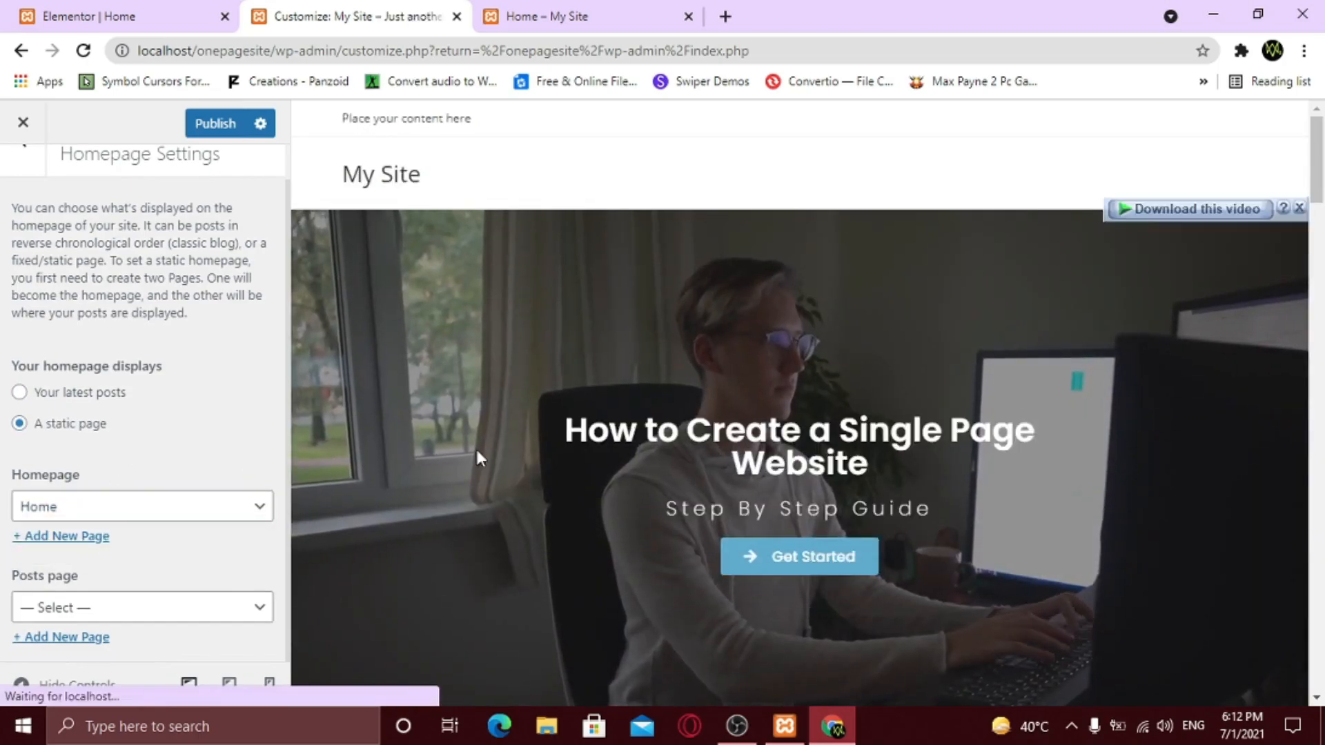
pyautogui.scroll(-10, 815, 484)
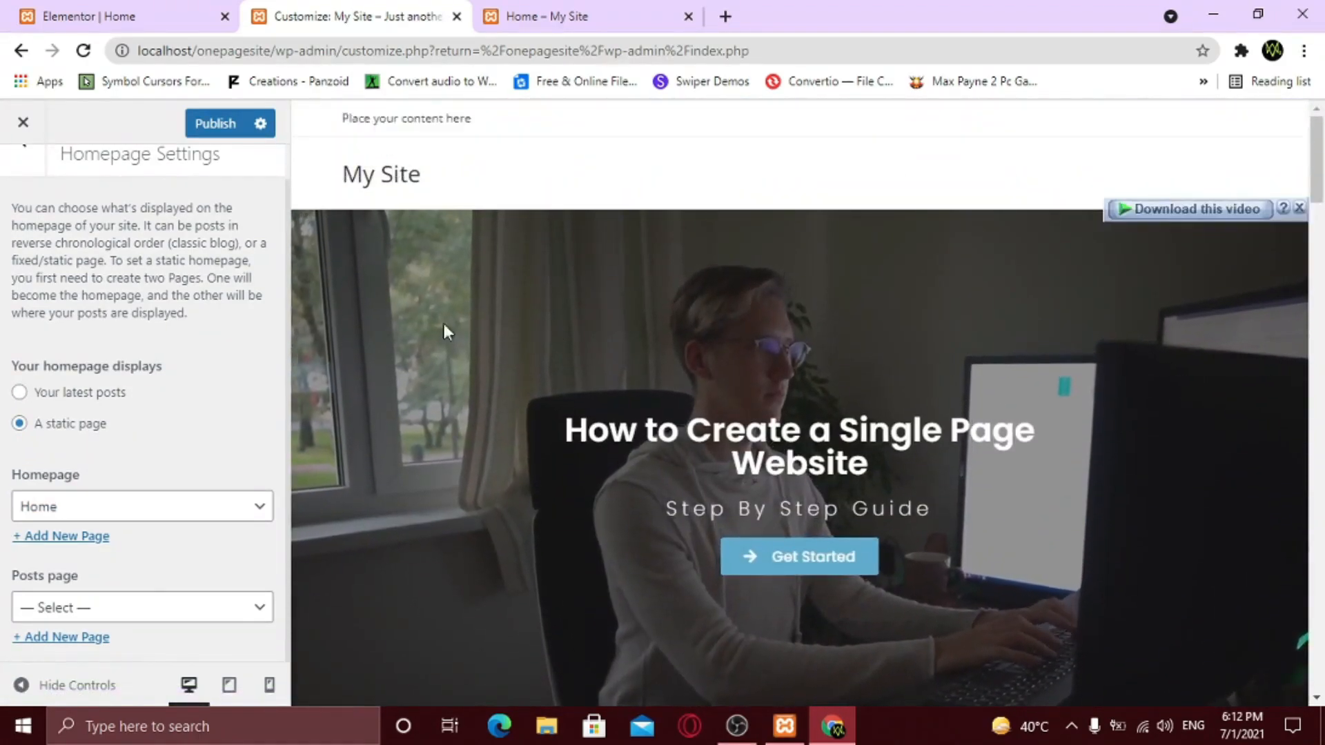
pyautogui.scroll(1, 231, 349)
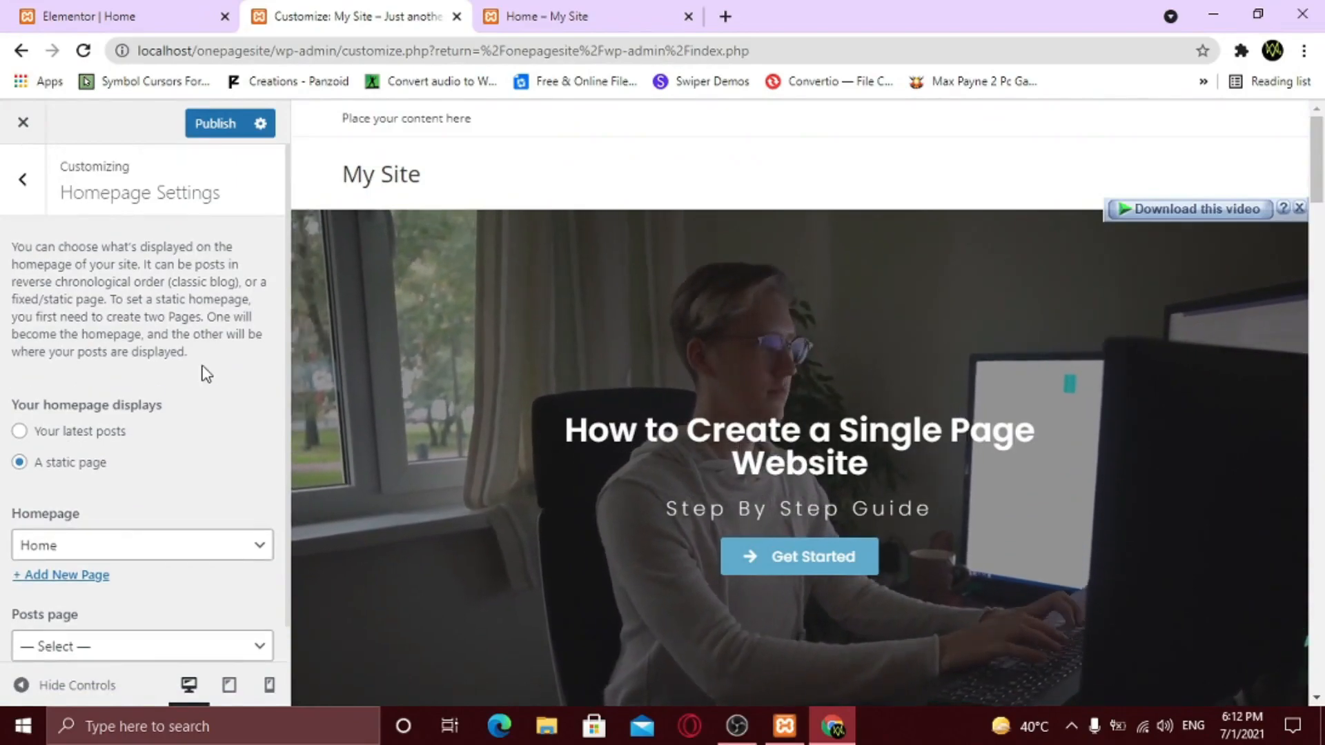
pyautogui.click(12, 193)
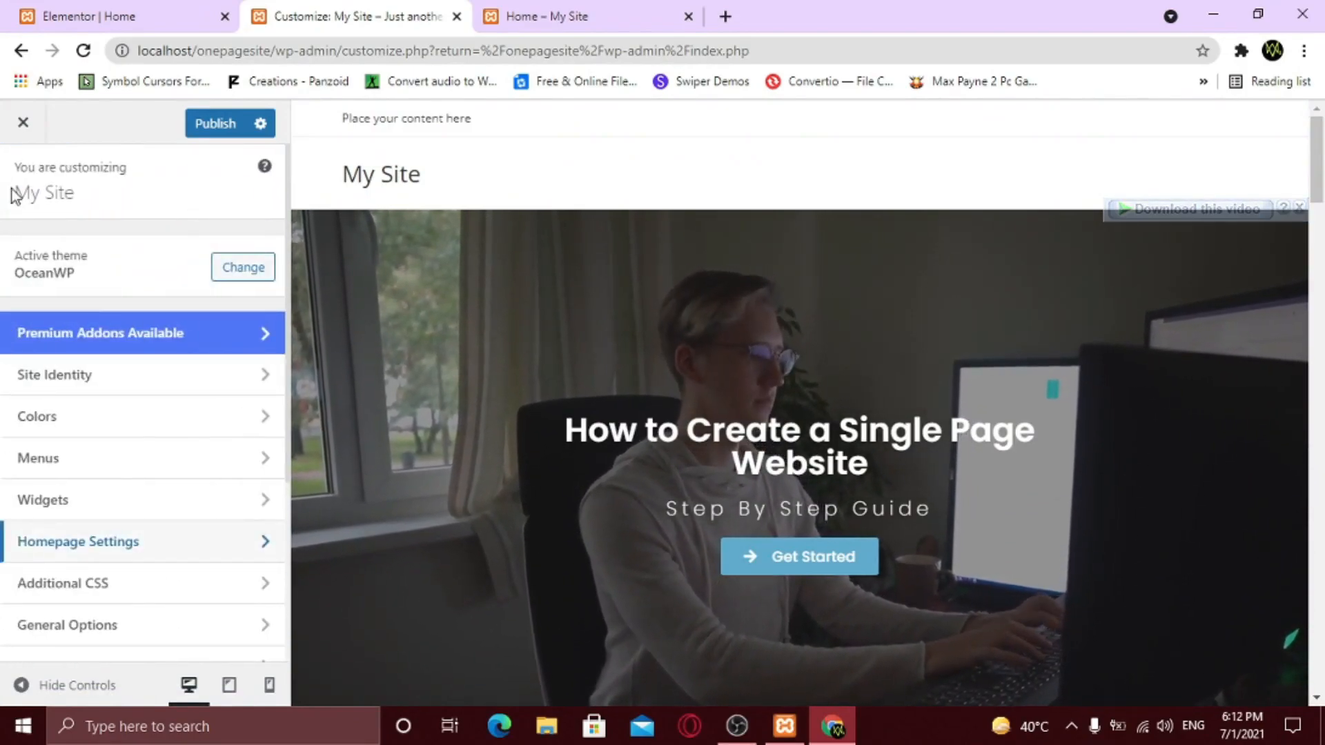
# - Upload Logo.png as the header logo and crop it to the full image
pyautogui.scroll(-4, 124, 508)
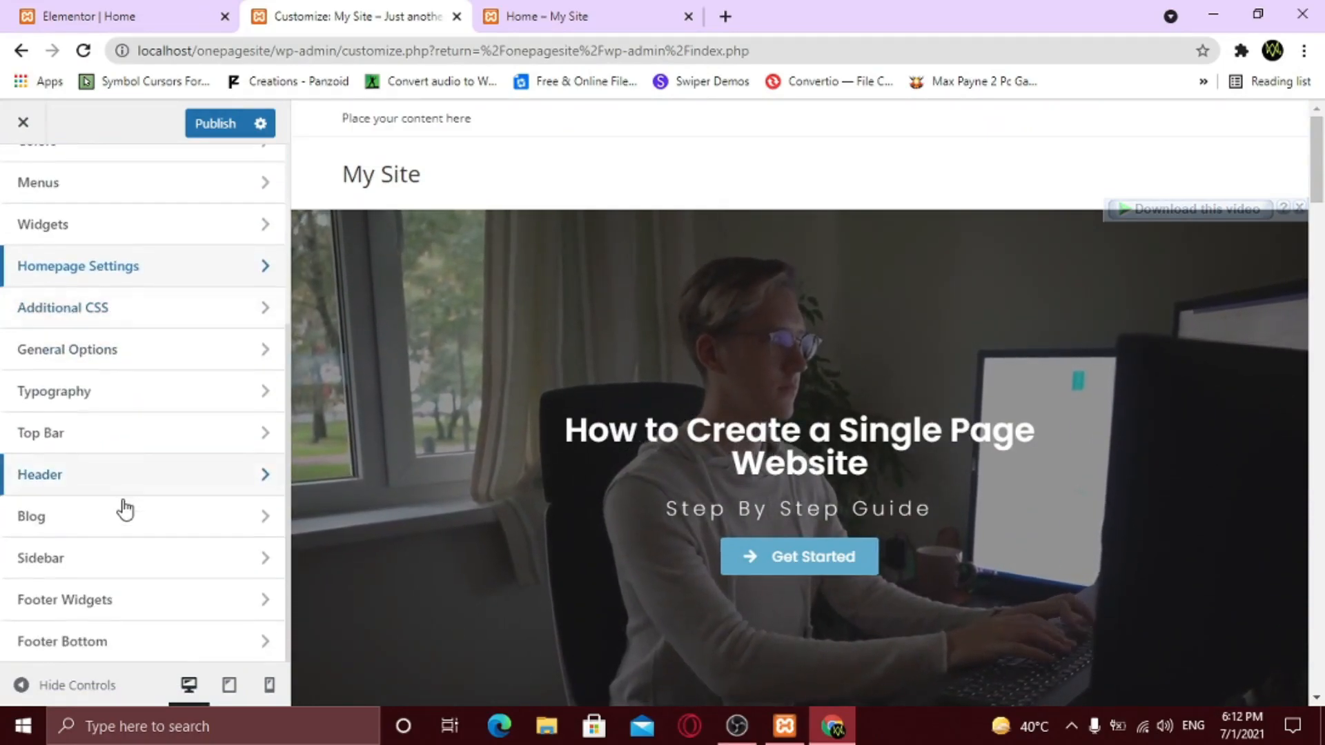
pyautogui.click(123, 481)
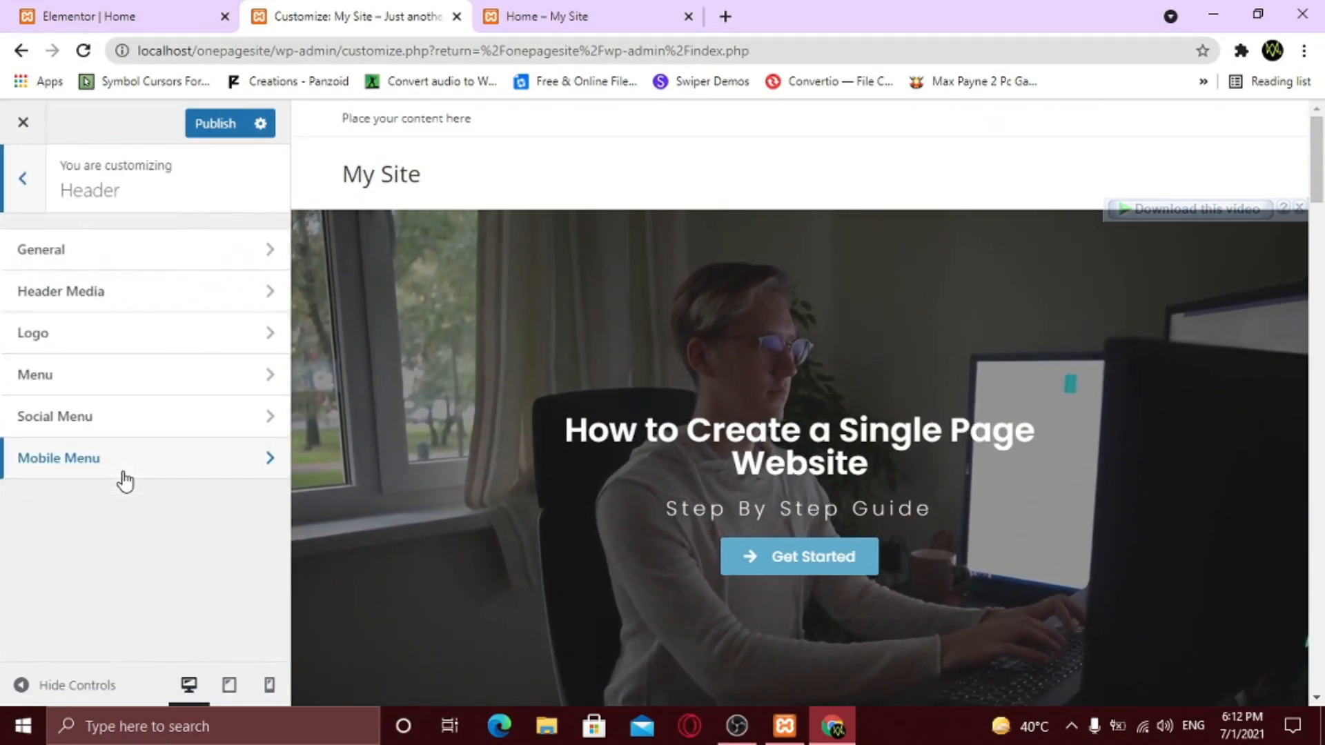
pyautogui.click(96, 337)
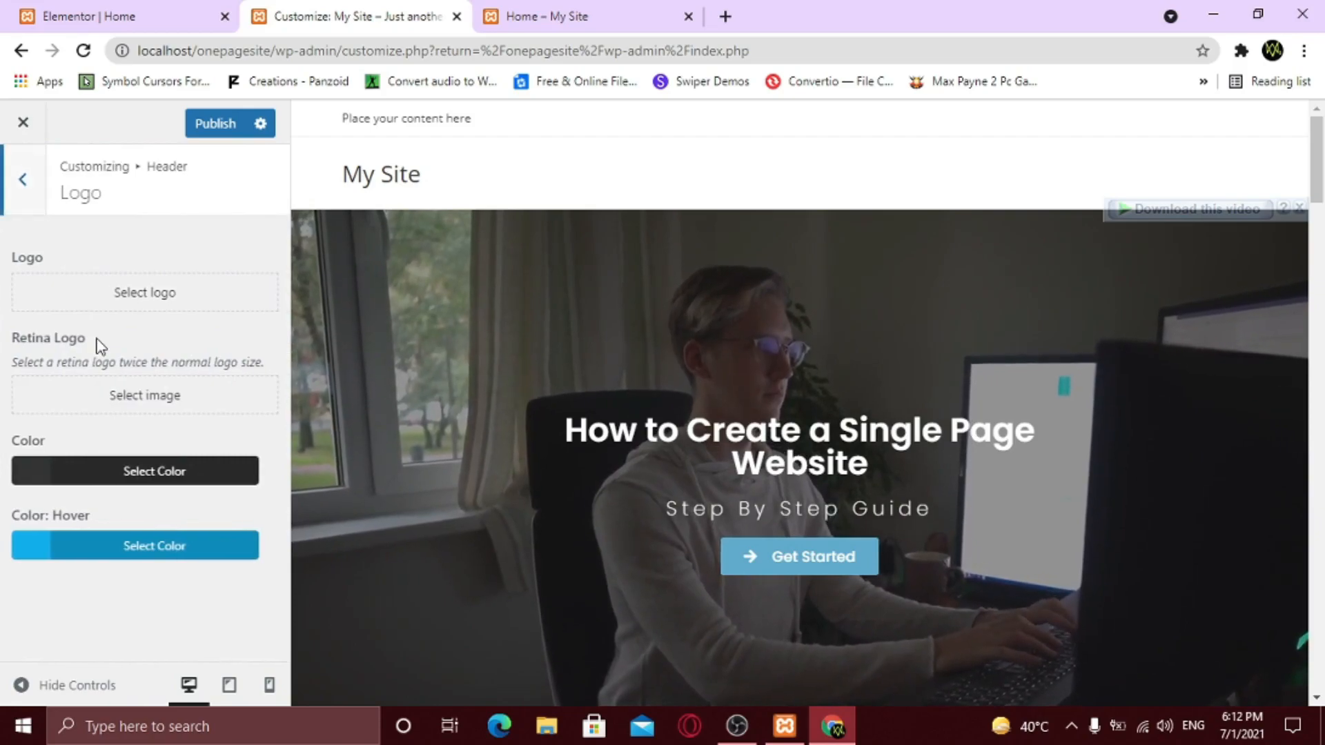
pyautogui.click(146, 297)
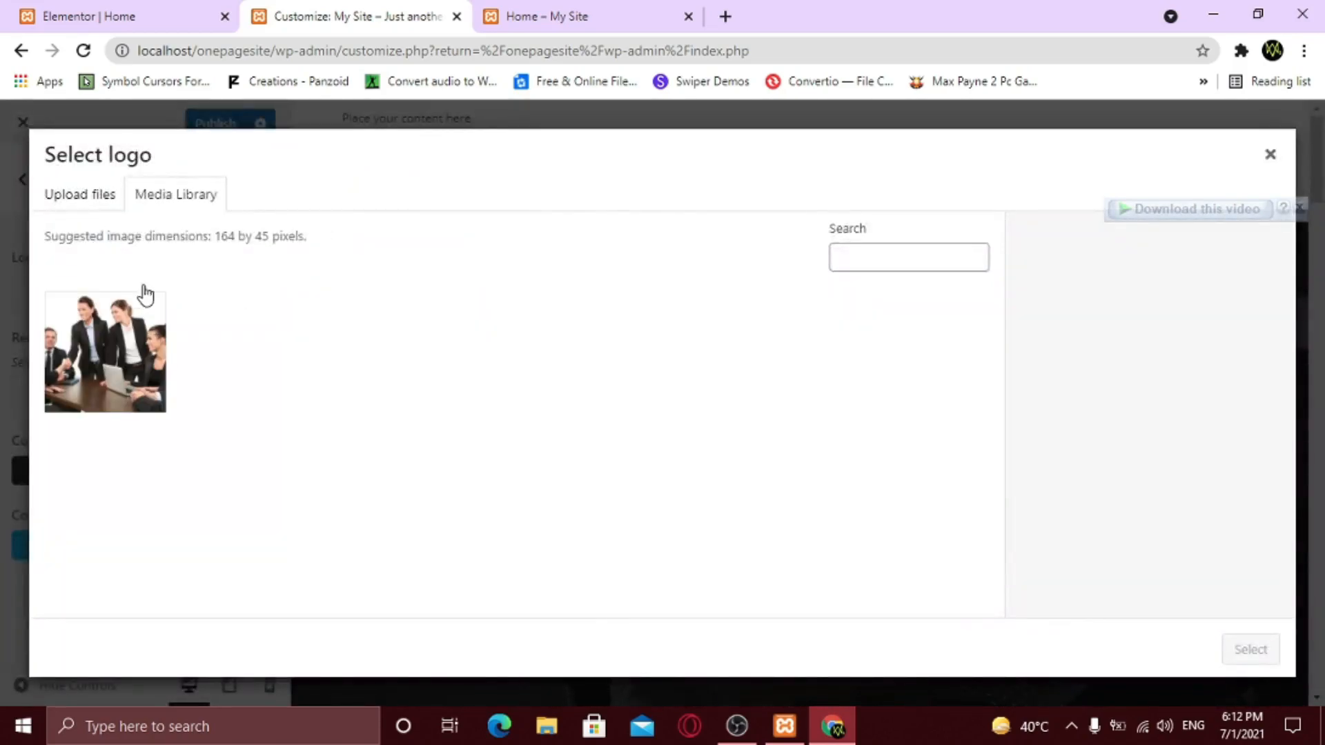
pyautogui.click(90, 207)
pyautogui.click(656, 446)
pyautogui.click(693, 395)
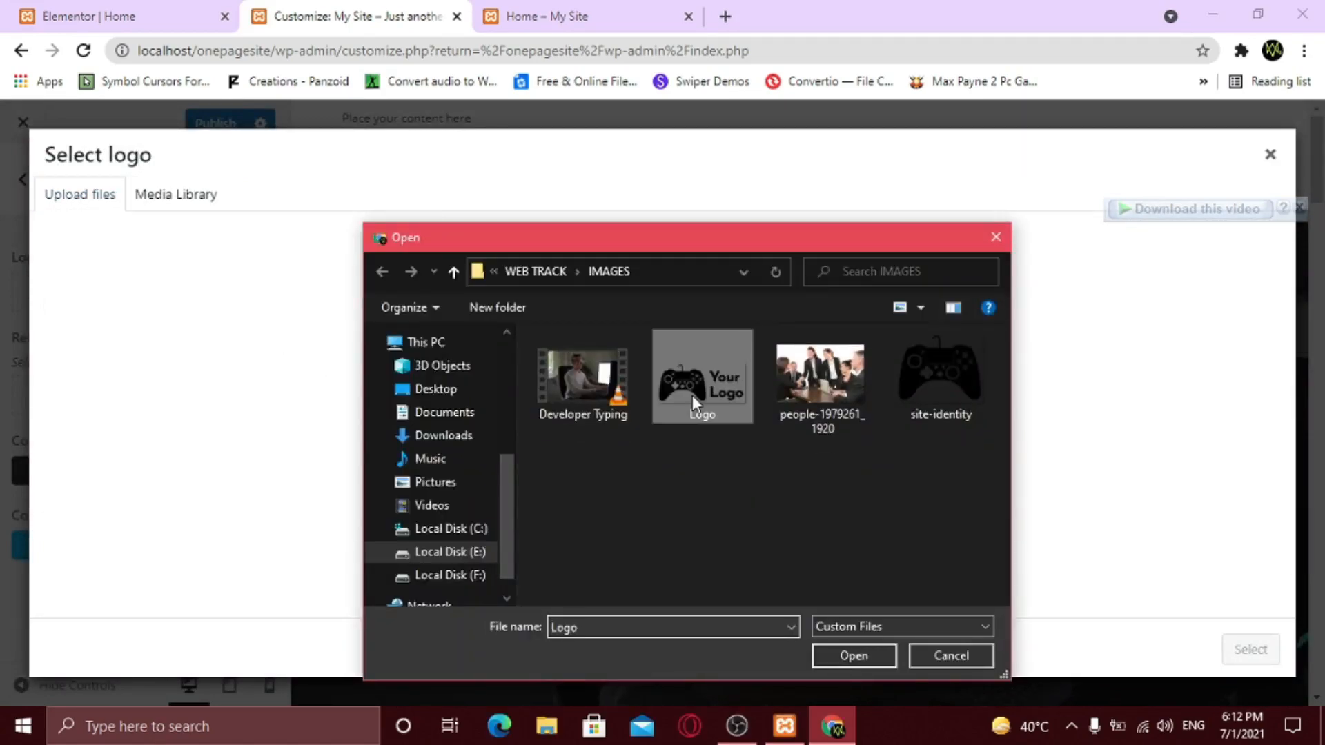
pyautogui.click(846, 654)
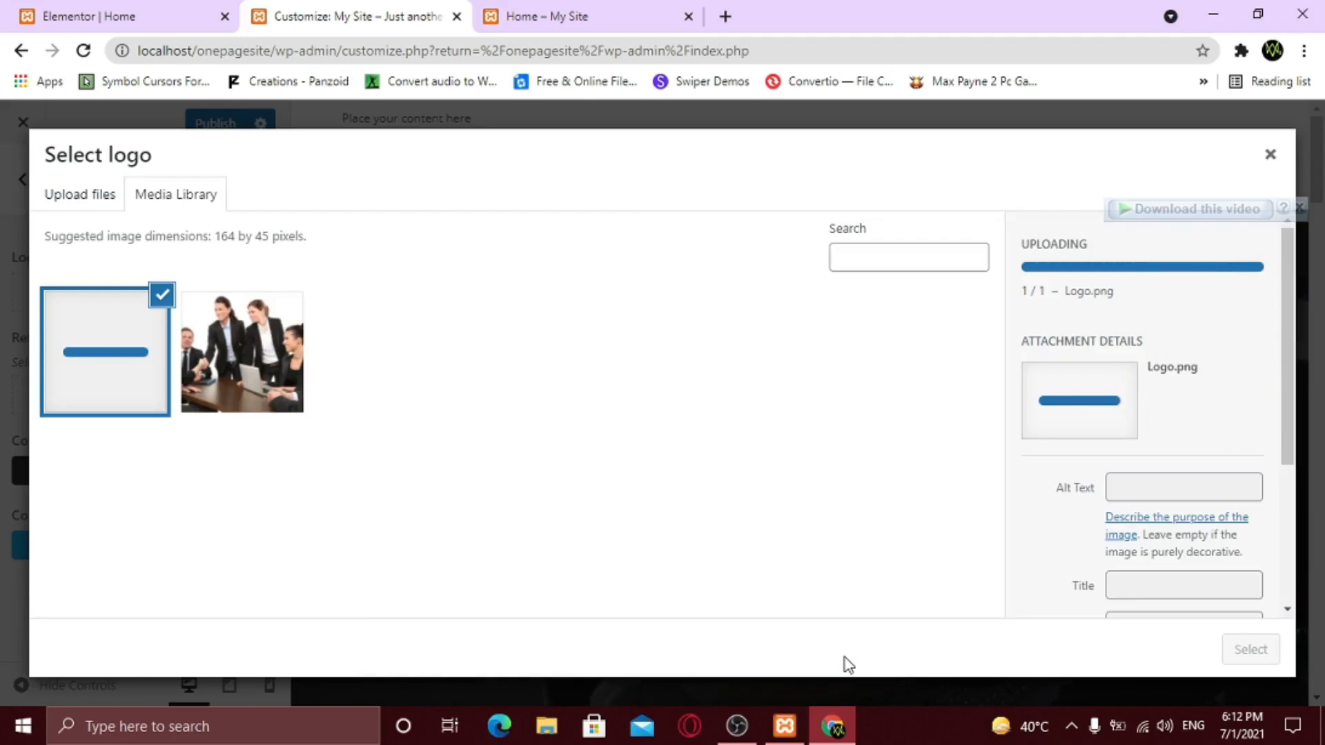
pyautogui.click(1251, 648)
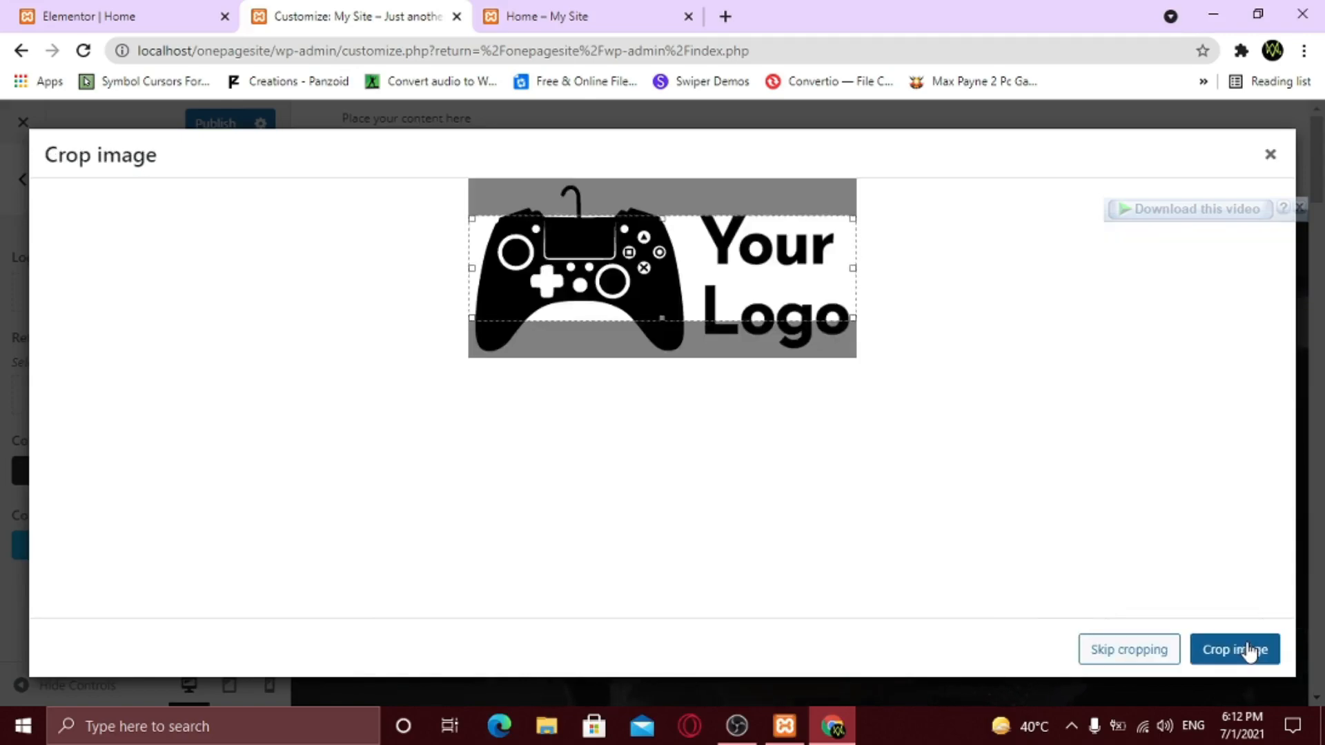
pyautogui.moveTo(664, 219); pyautogui.dragTo(664, 202)
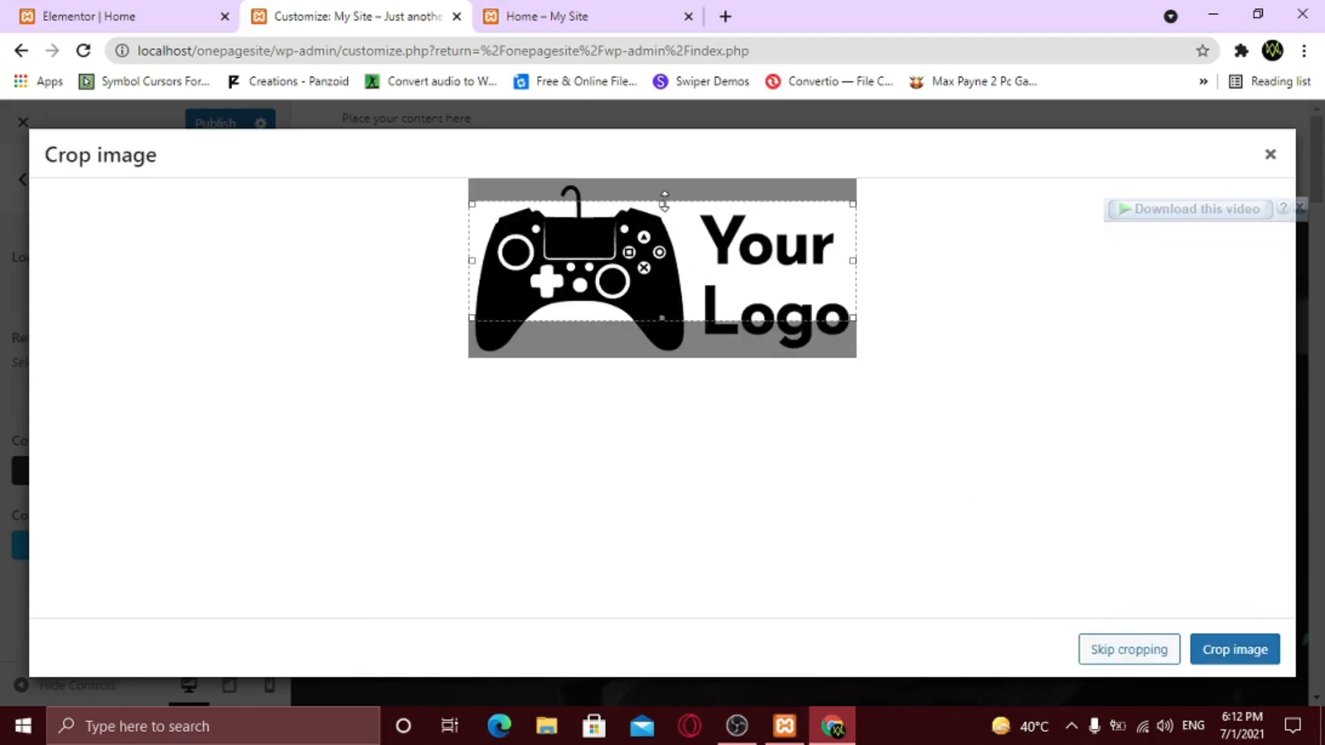
pyautogui.moveTo(659, 319); pyautogui.dragTo(662, 355)
pyautogui.moveTo(664, 203); pyautogui.dragTo(665, 184)
pyautogui.click(1249, 652)
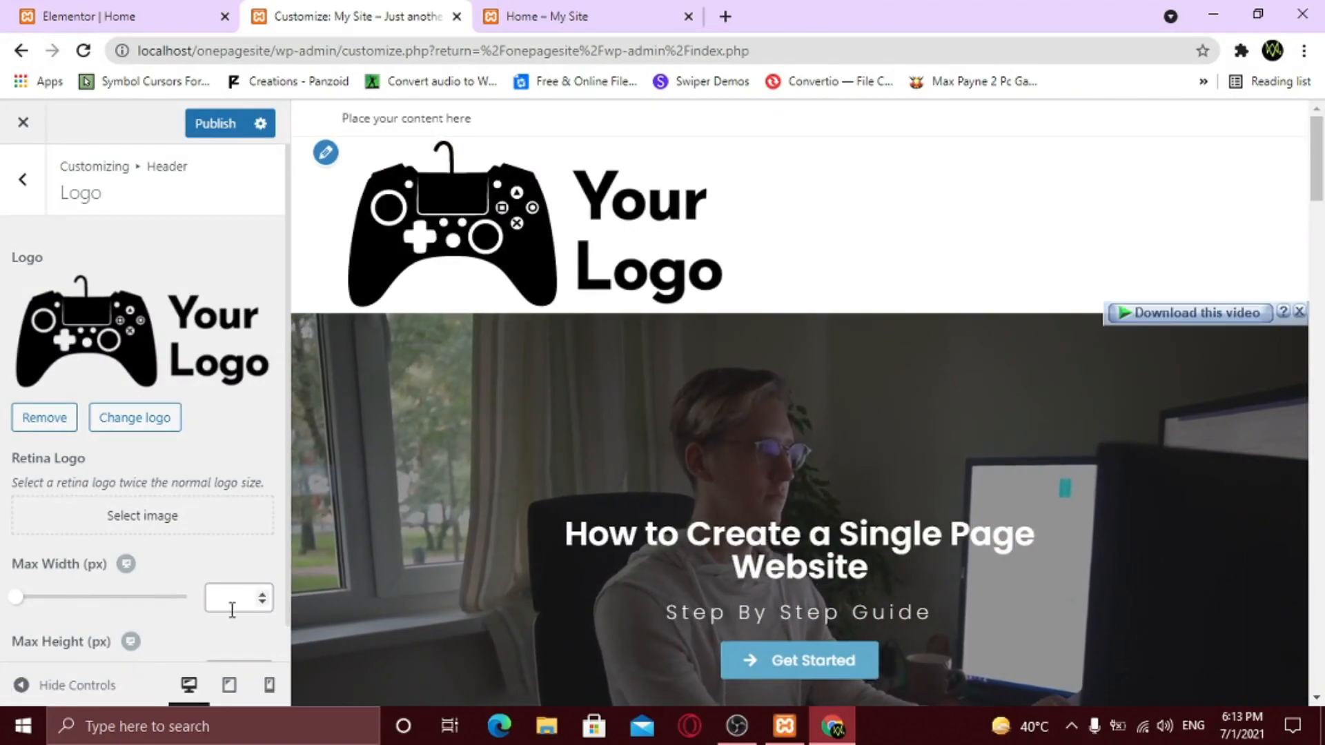
# - Limit the logo's max width to 130 px and publish the Customizer changes
pyautogui.click(234, 600)
pyautogui.write('10')
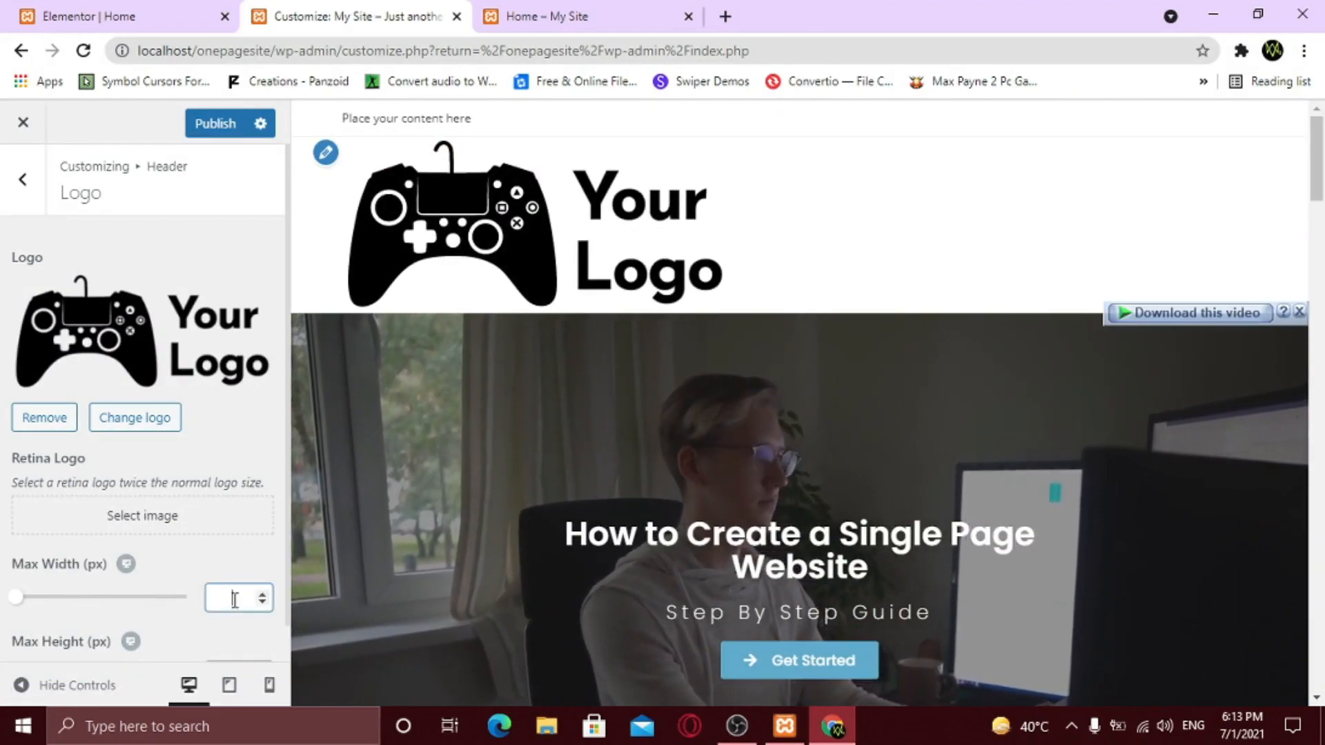
pyautogui.write('0')
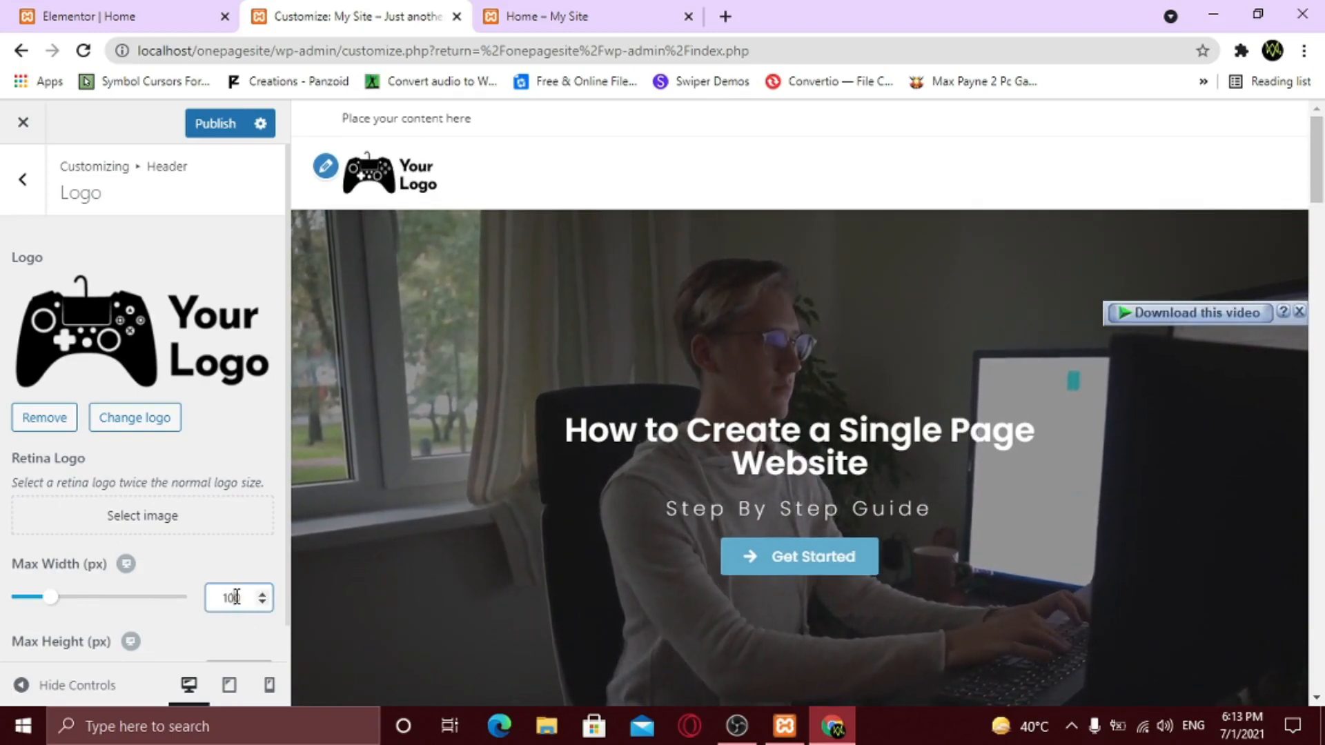
pyautogui.click(237, 597)
pyautogui.press('BackSpace')
pyautogui.write('3')
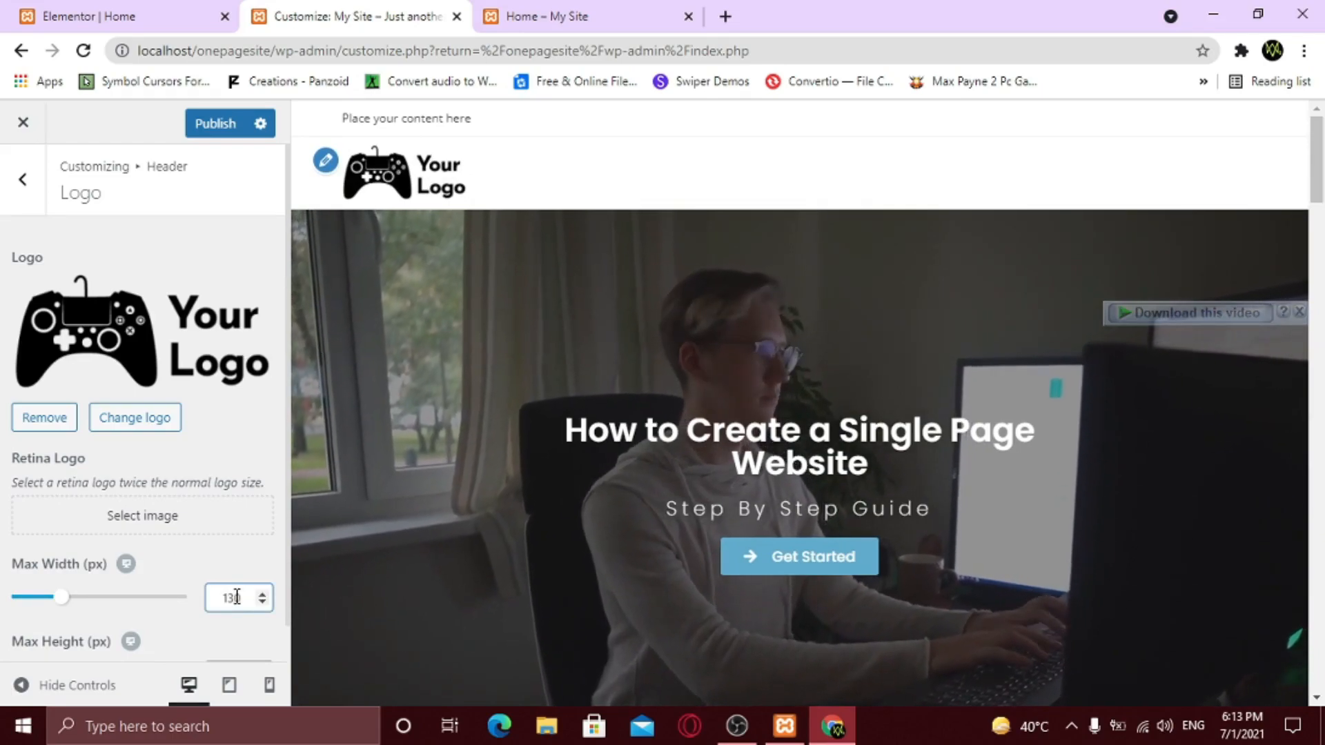
pyautogui.scroll(-1, 139, 583)
pyautogui.scroll(1, 139, 583)
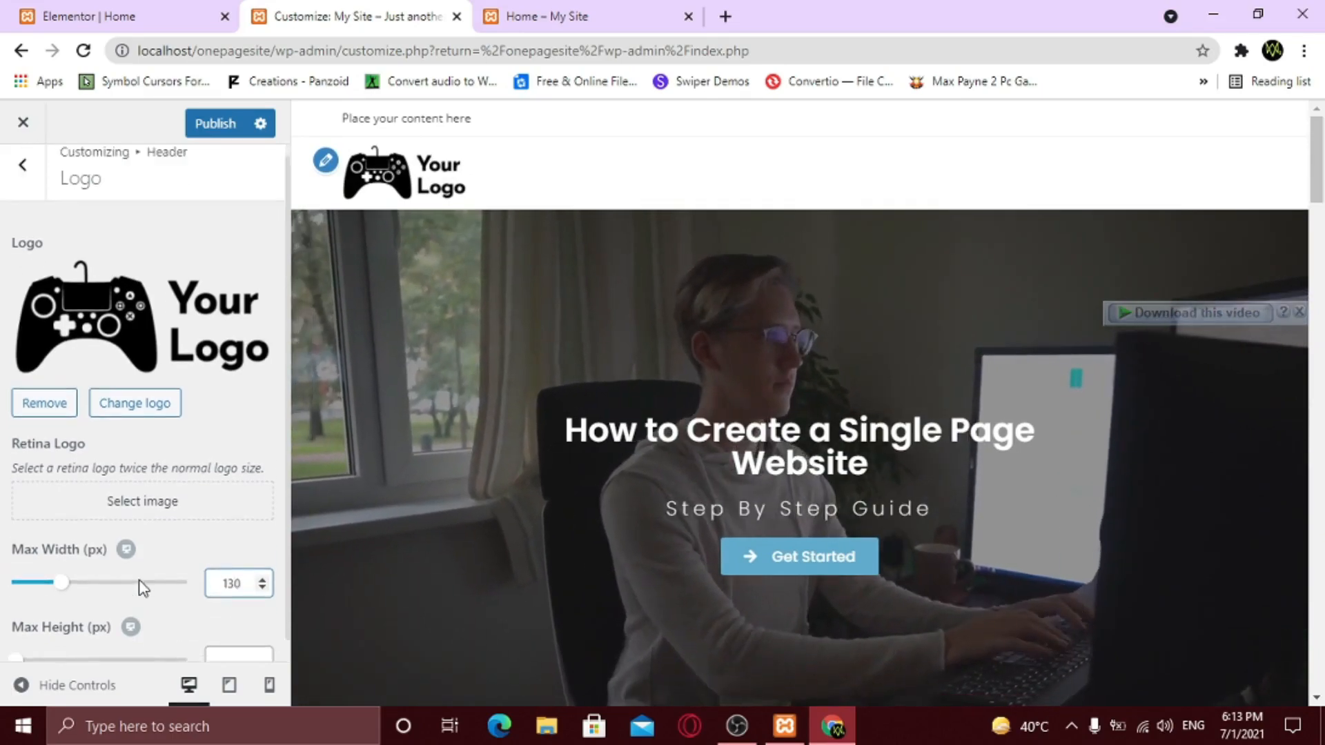
pyautogui.click(222, 470)
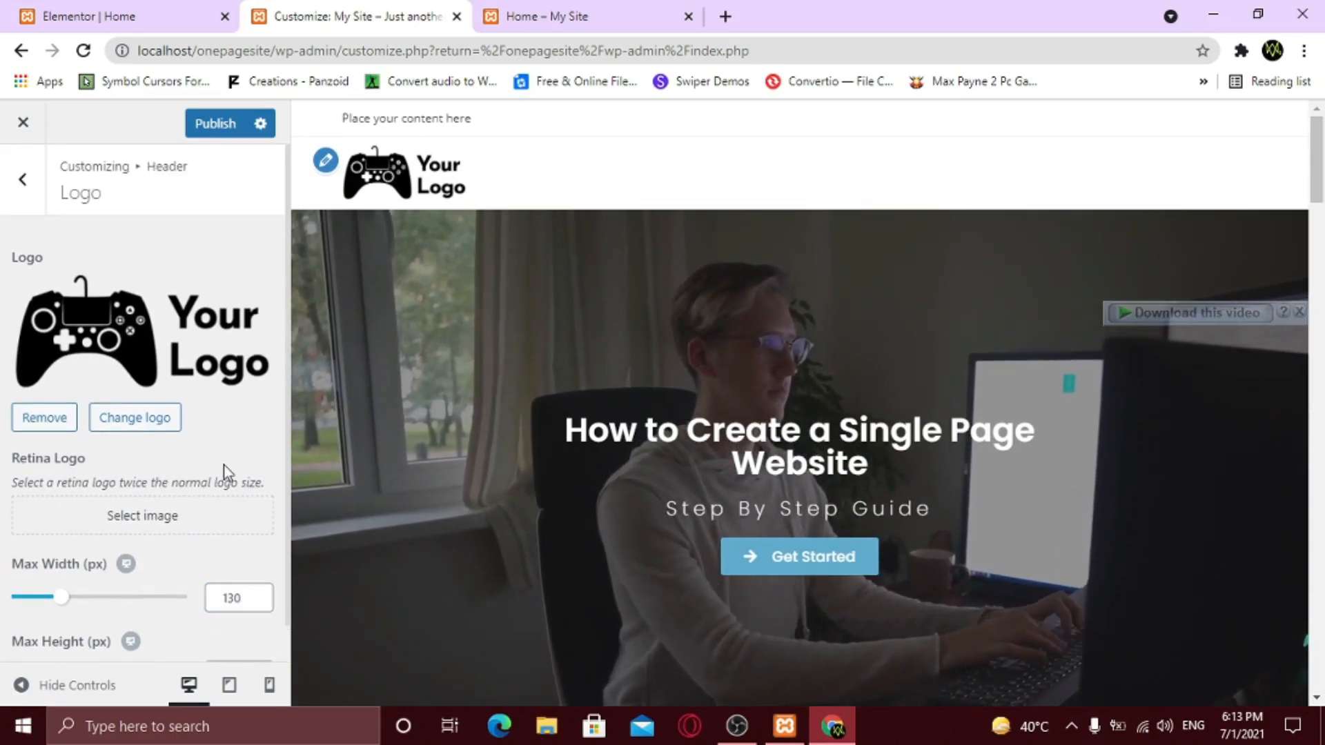
pyautogui.click(29, 214)
pyautogui.click(214, 132)
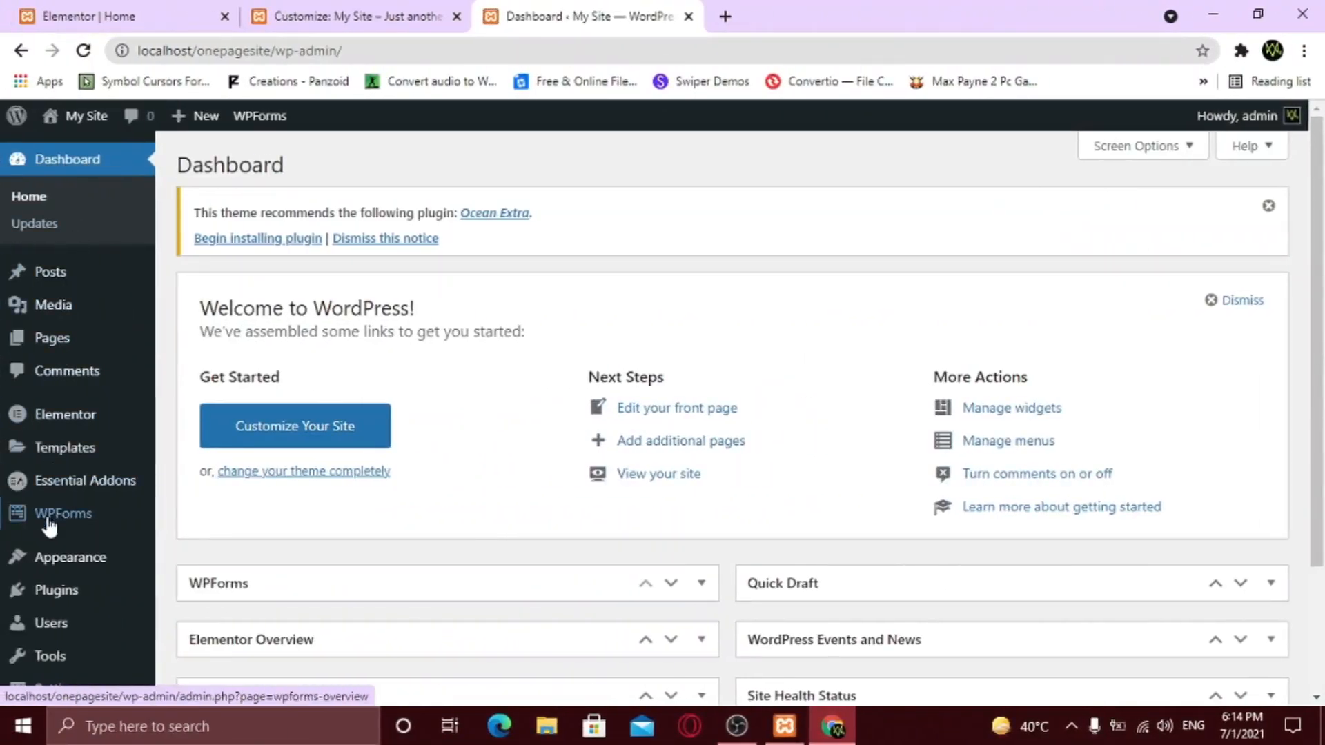
# - Create a menu named 'primary menu' under Appearance > Menus and add Home to it
pyautogui.moveTo(57, 556)
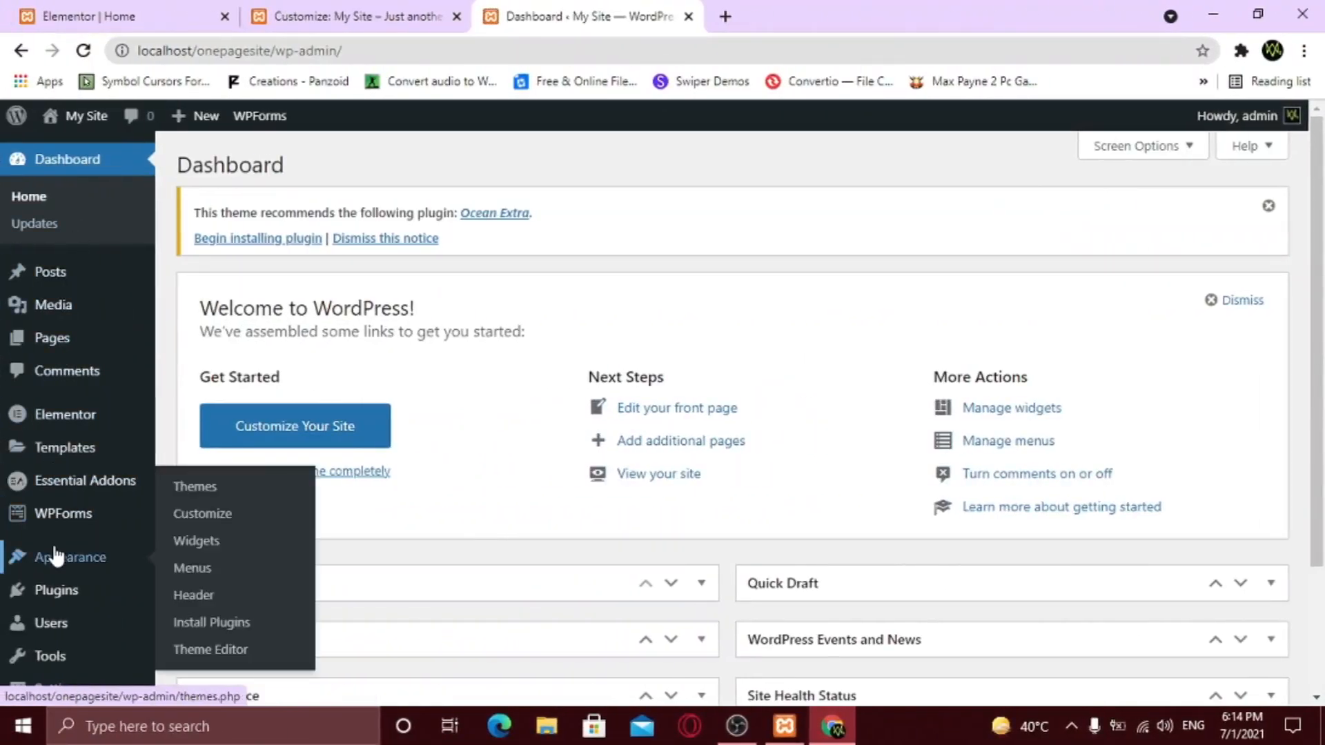
pyautogui.click(207, 568)
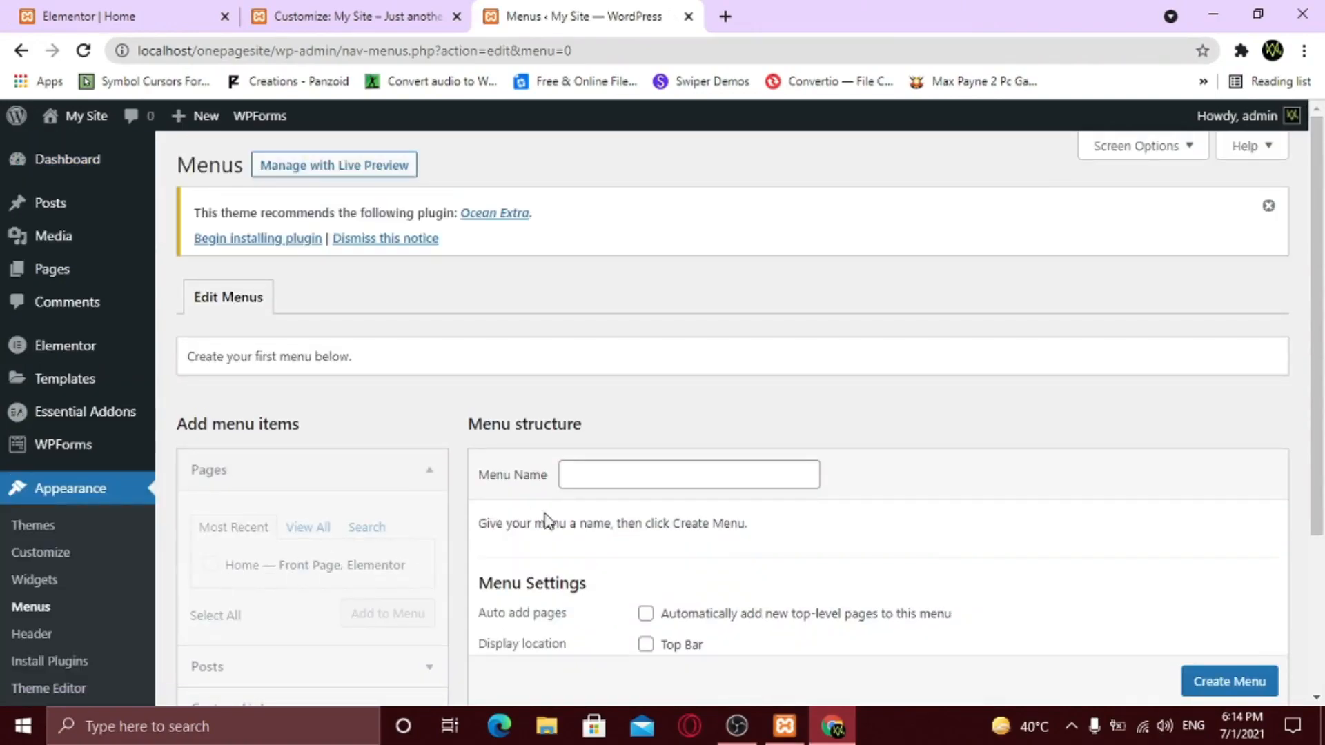
pyautogui.click(597, 479)
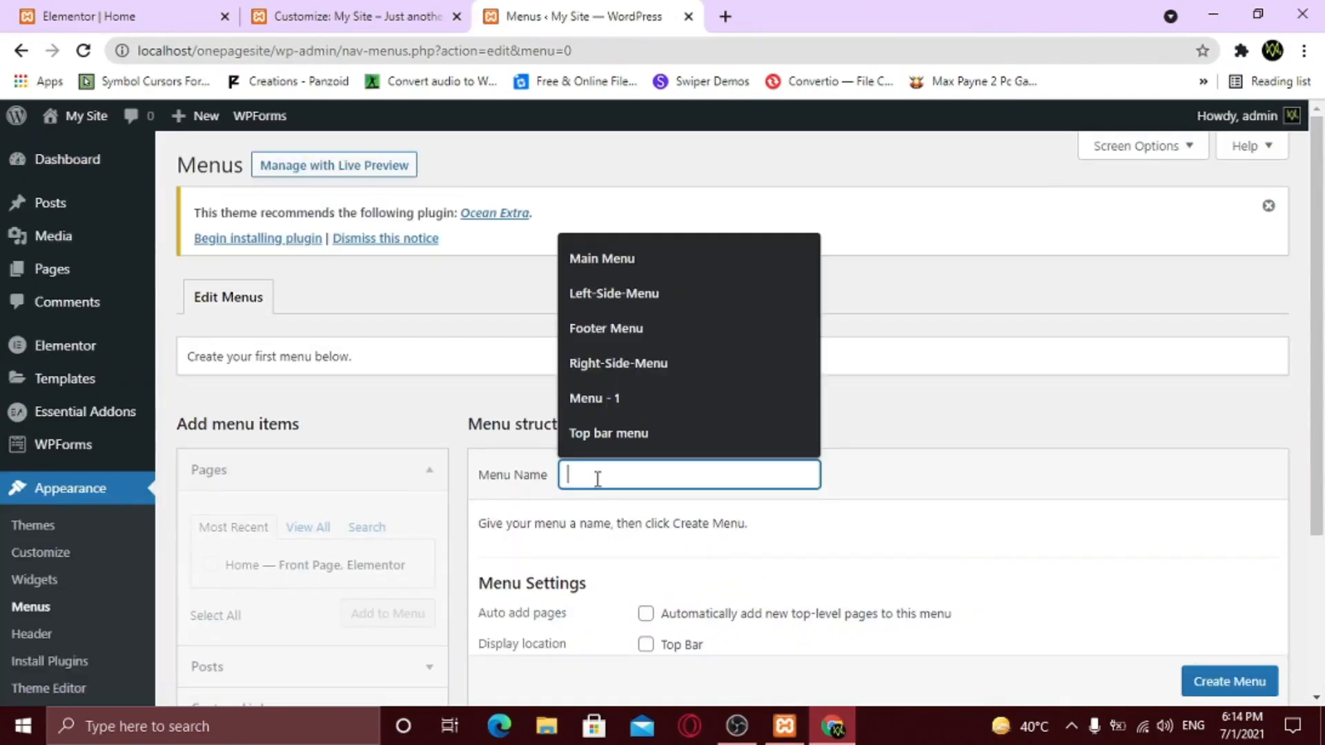
pyautogui.write('primary menu')
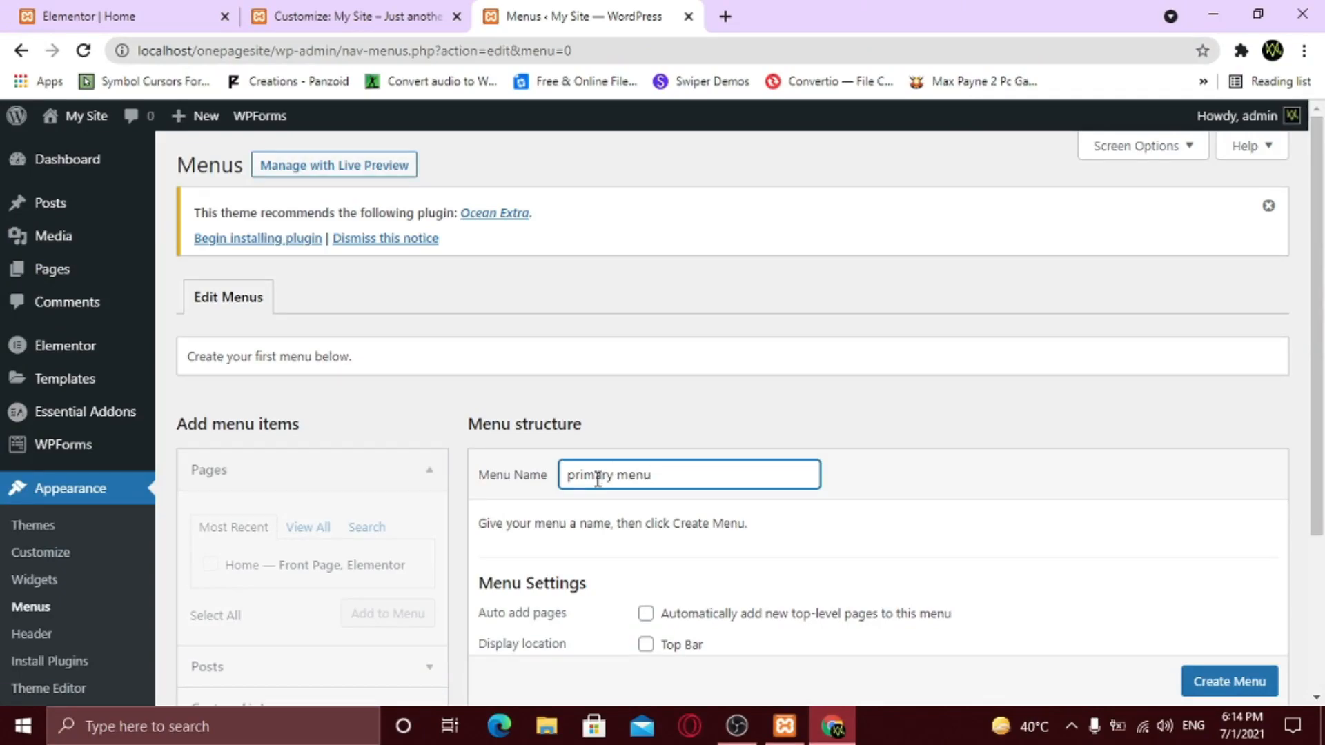
pyautogui.scroll(-3, 598, 479)
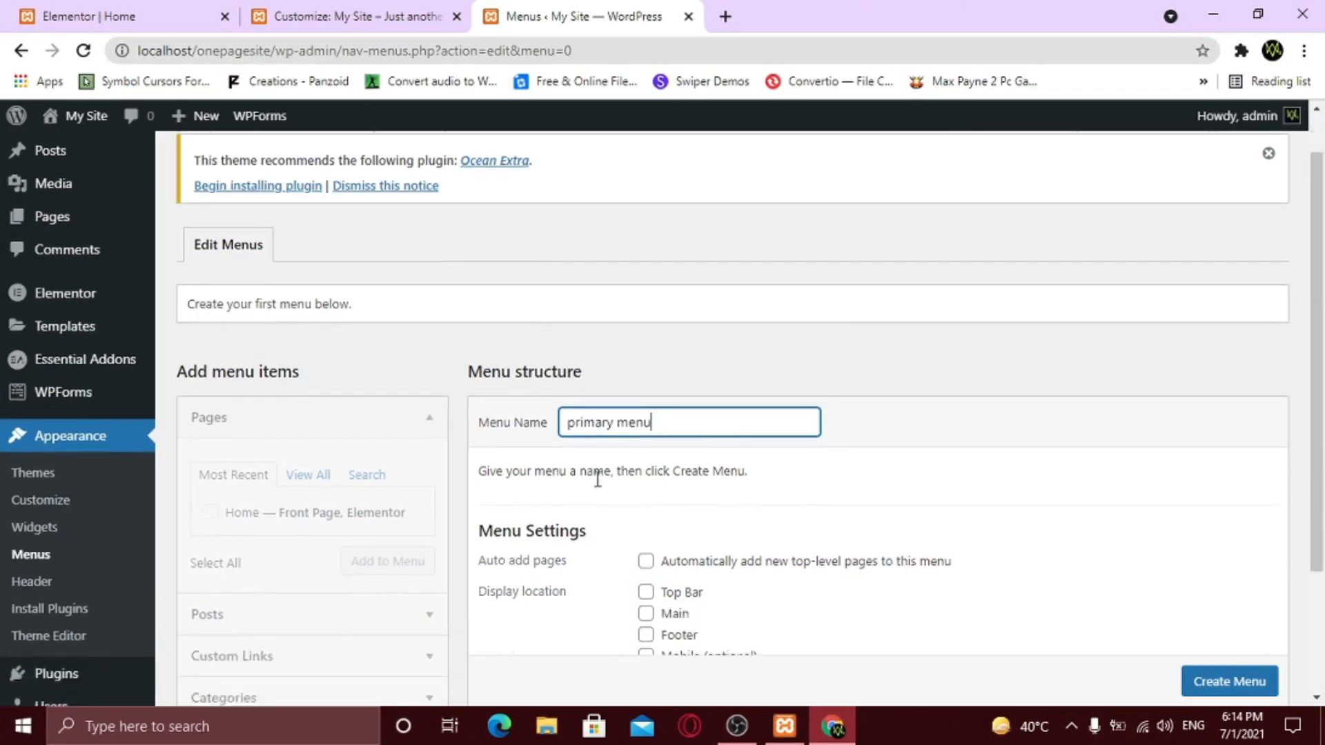
pyautogui.click(1221, 588)
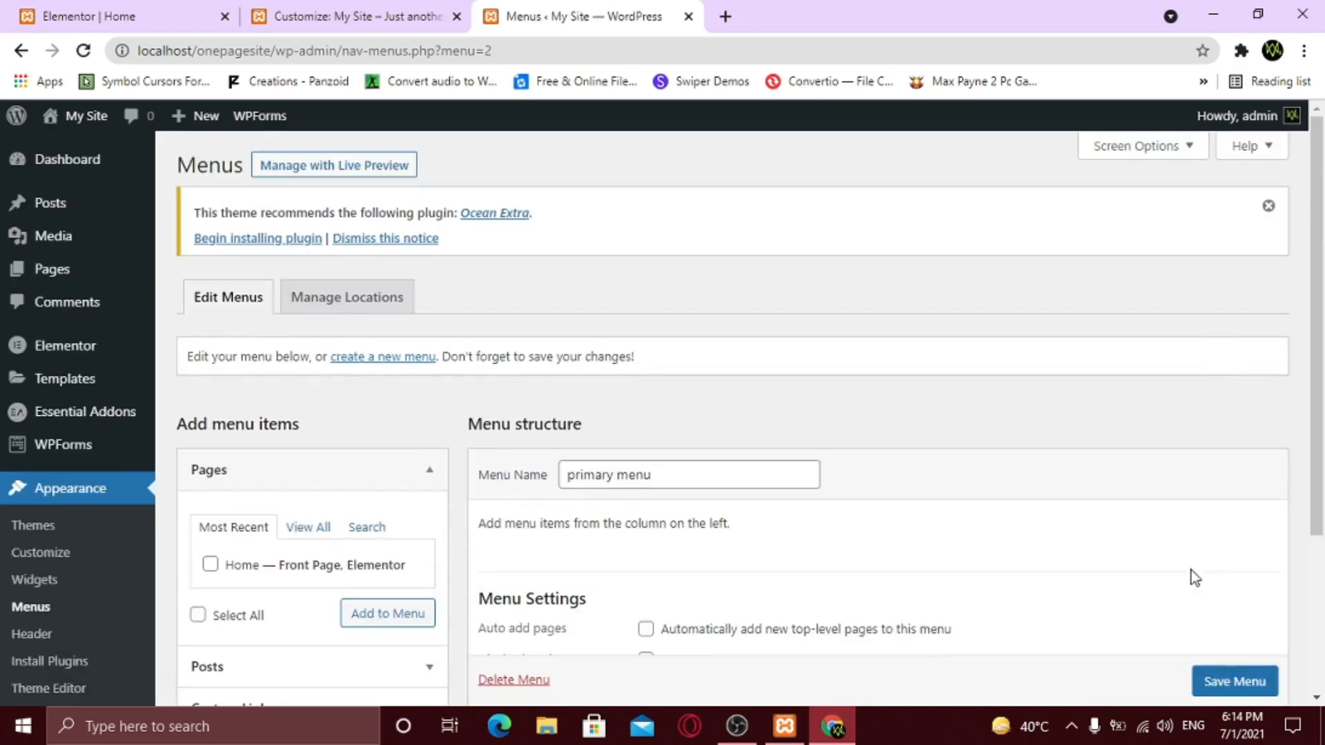
pyautogui.scroll(-3, 985, 542)
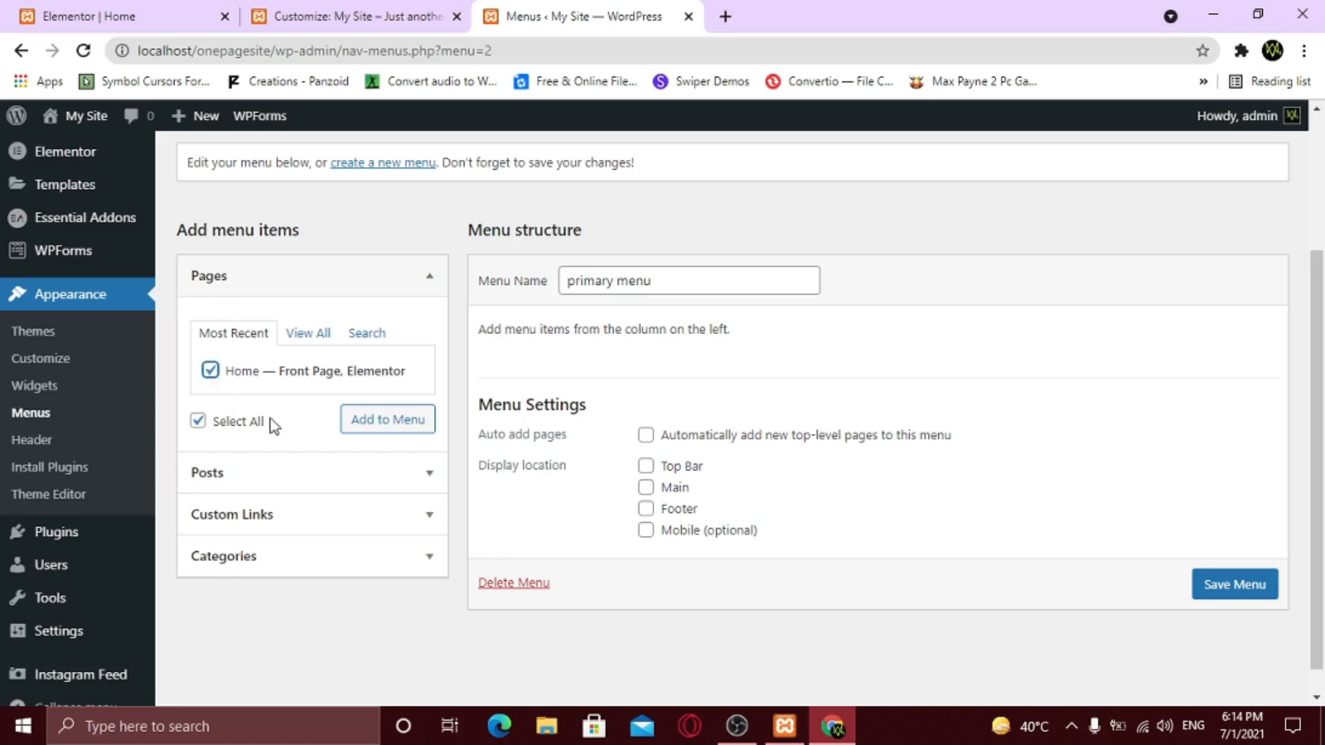
pyautogui.click(398, 430)
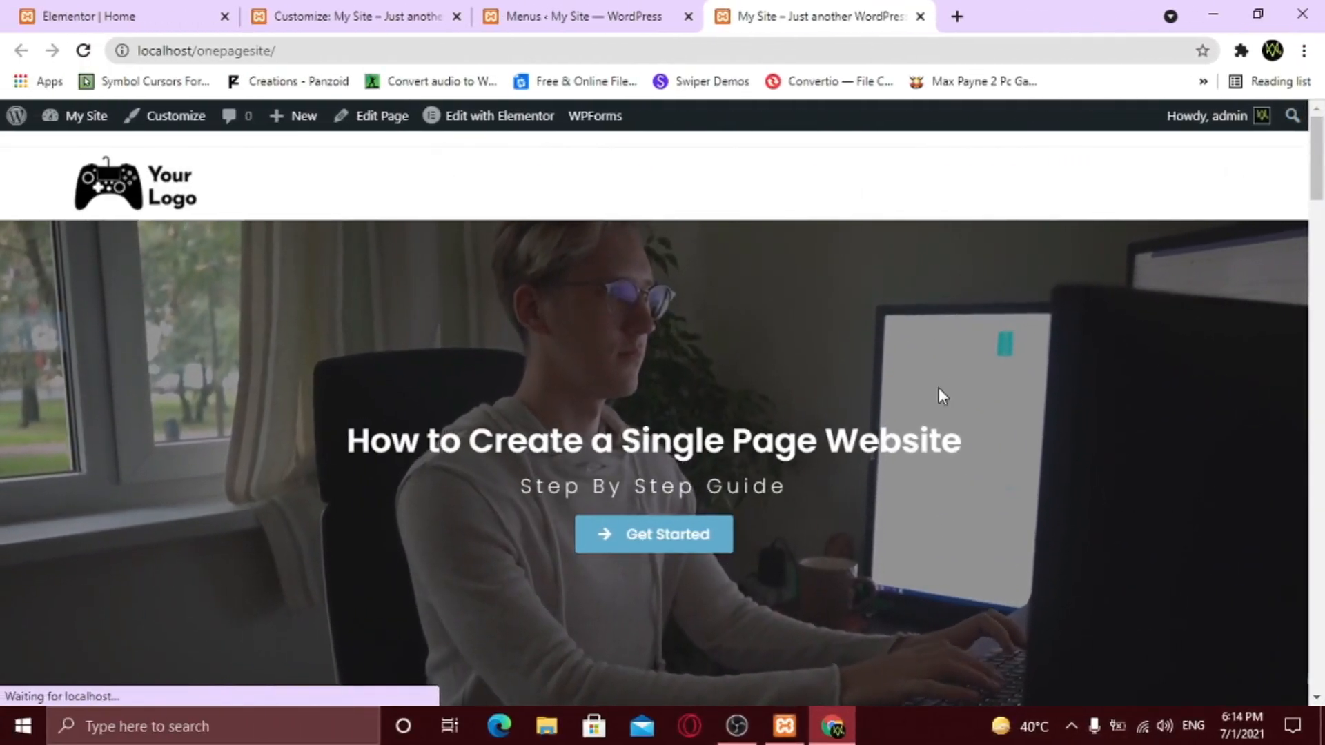
# - Add a custom link labelled Services with URL #services to the primary menu
pyautogui.scroll(-10, 938, 388)
pyautogui.scroll(-14, 951, 412)
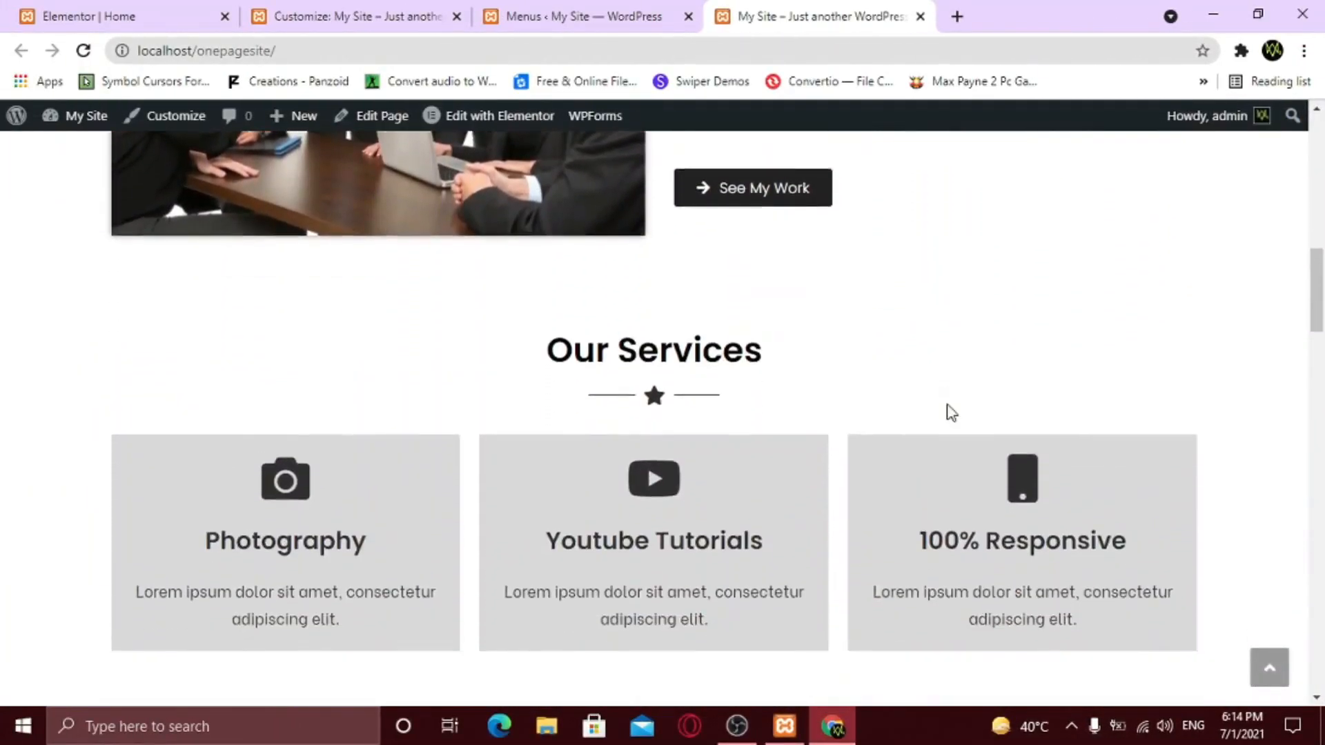
pyautogui.scroll(5, 952, 419)
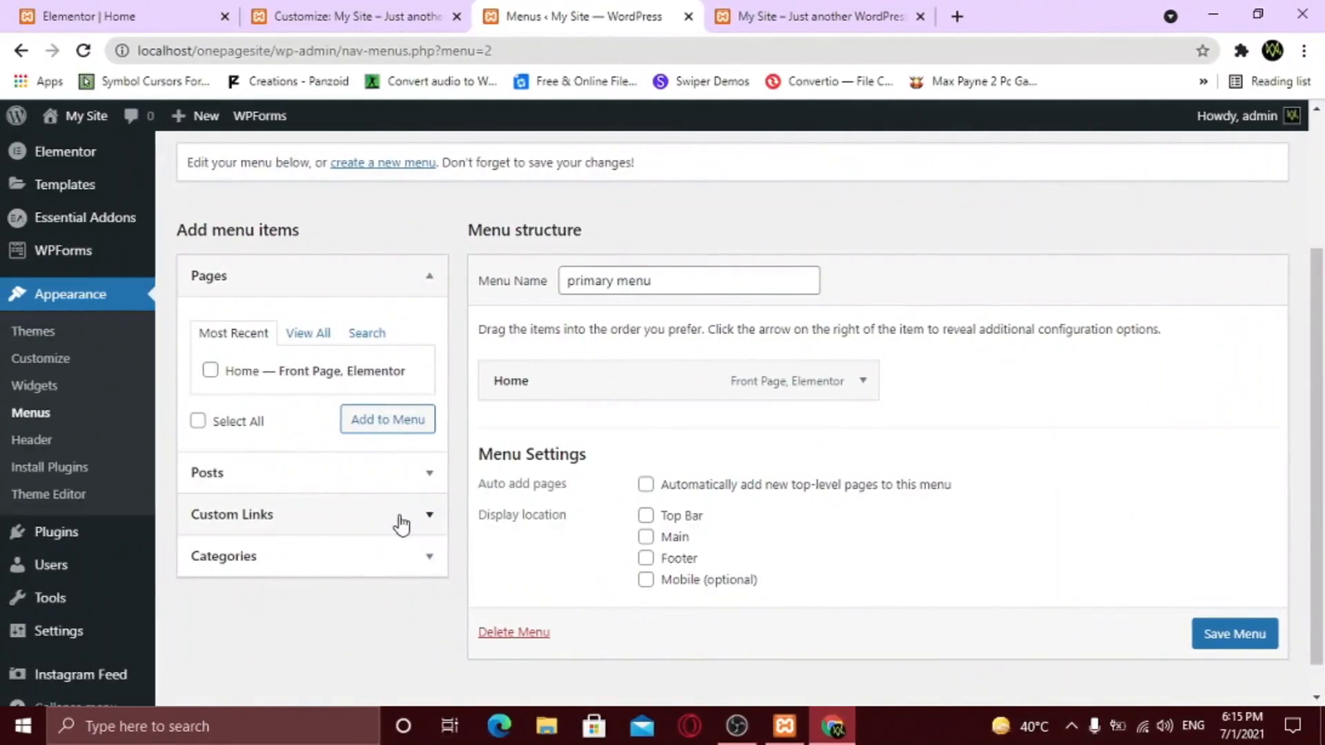
pyautogui.click(400, 521)
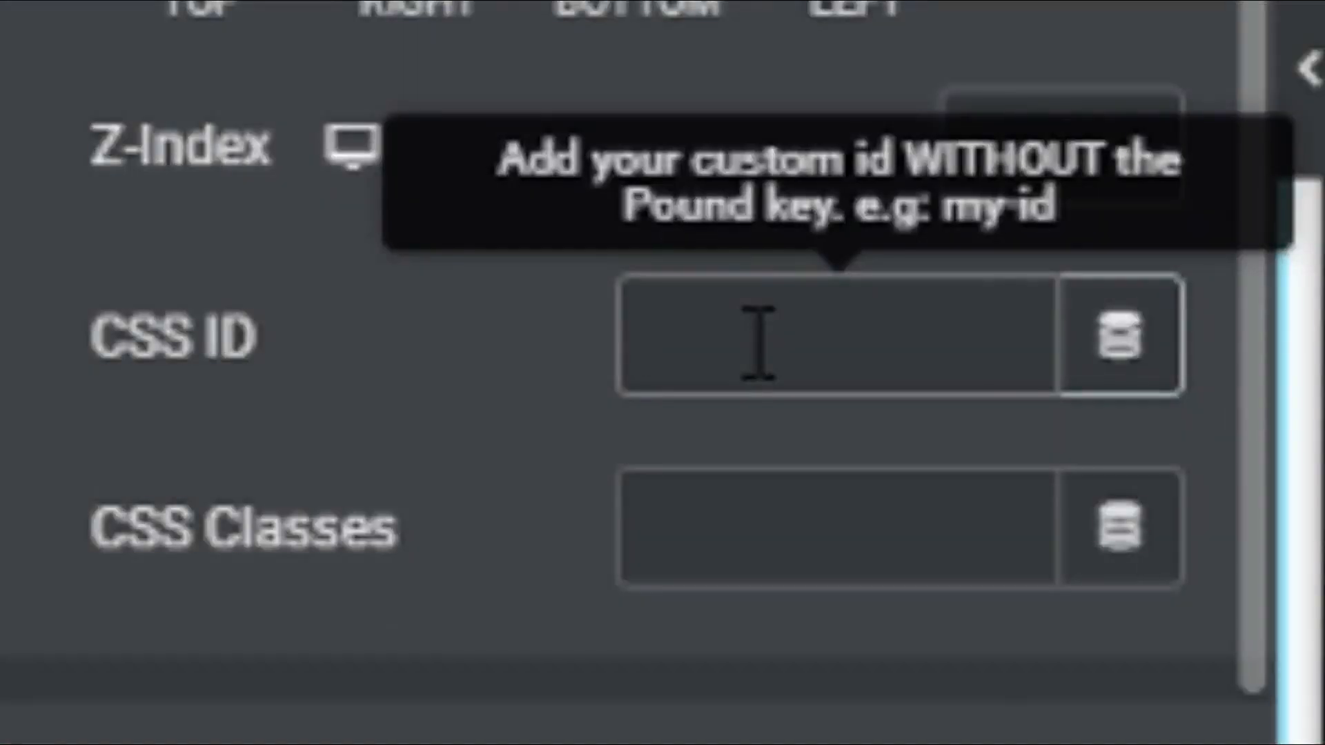
pyautogui.write('about')
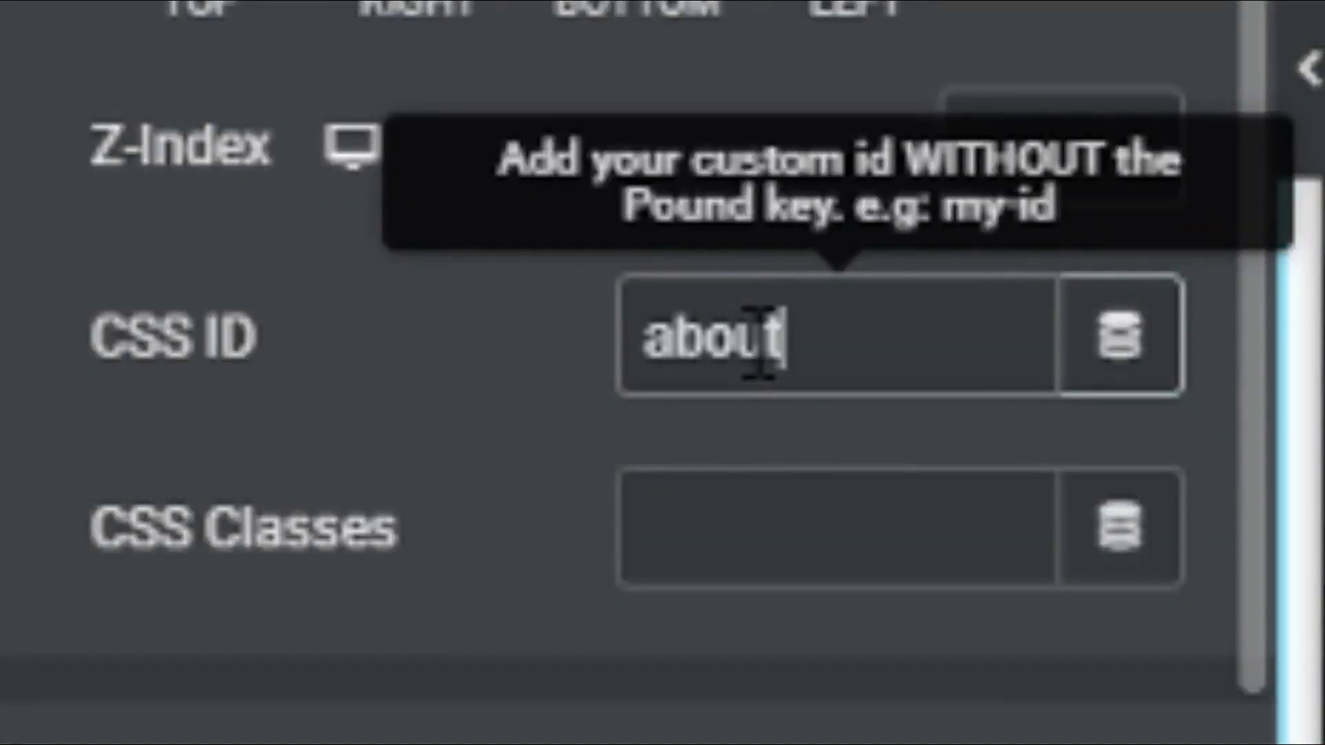
pyautogui.click(282, 467)
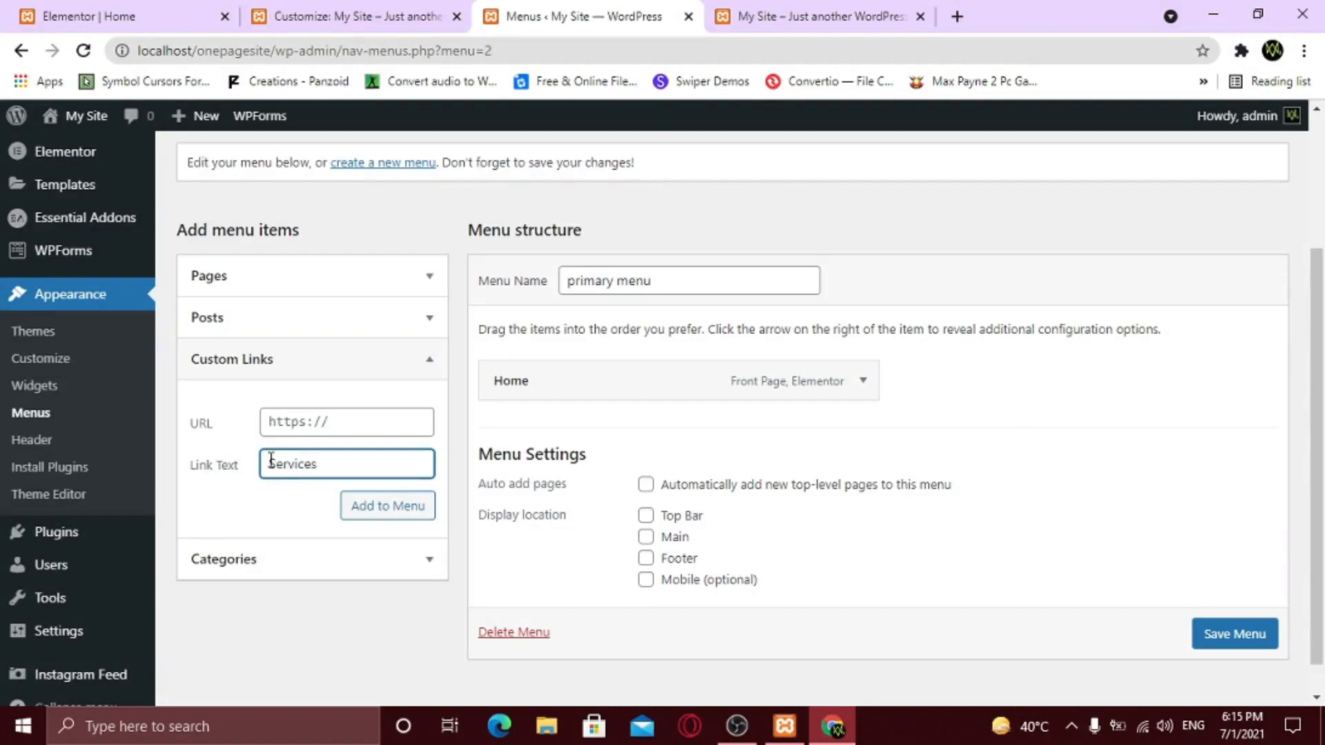
pyautogui.click(323, 427)
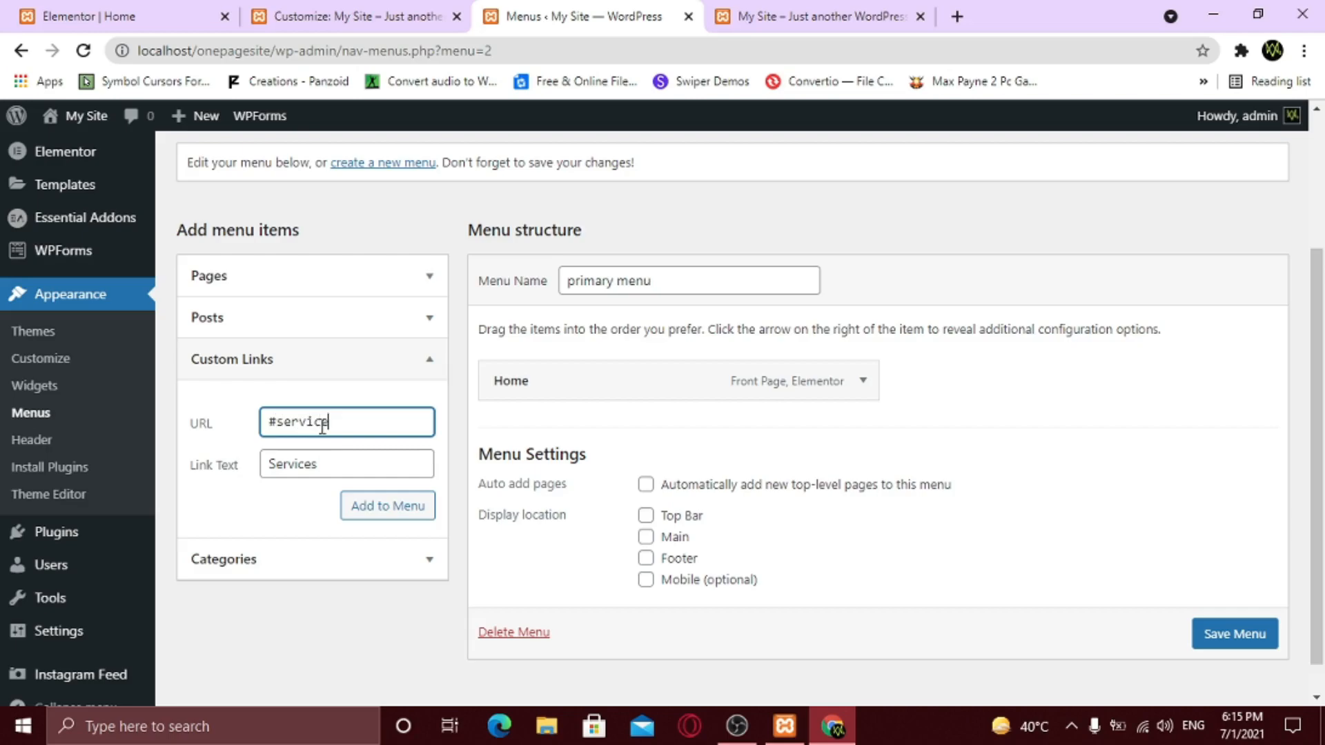
pyautogui.click(389, 509)
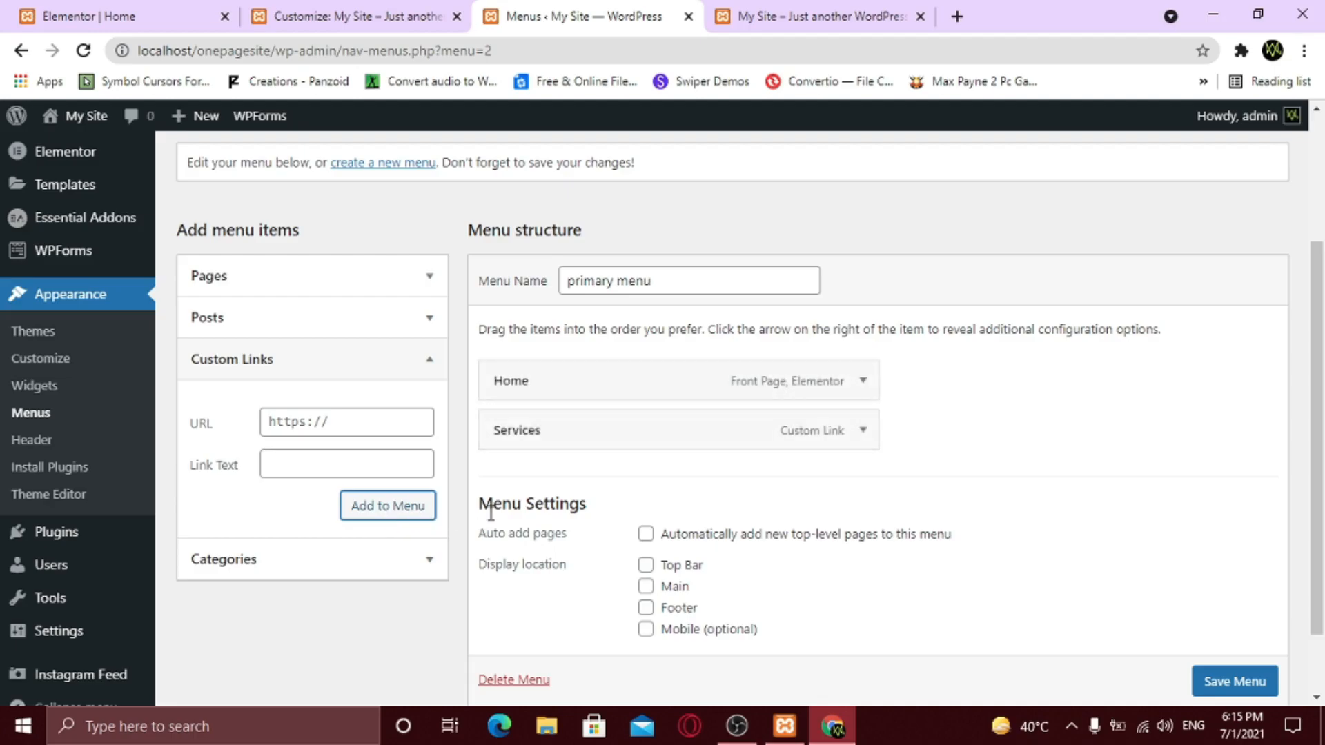
# - Assign the menu to the Main display location, save it, and check the live front page
pyautogui.scroll(-1, 1216, 677)
pyautogui.click(1227, 623)
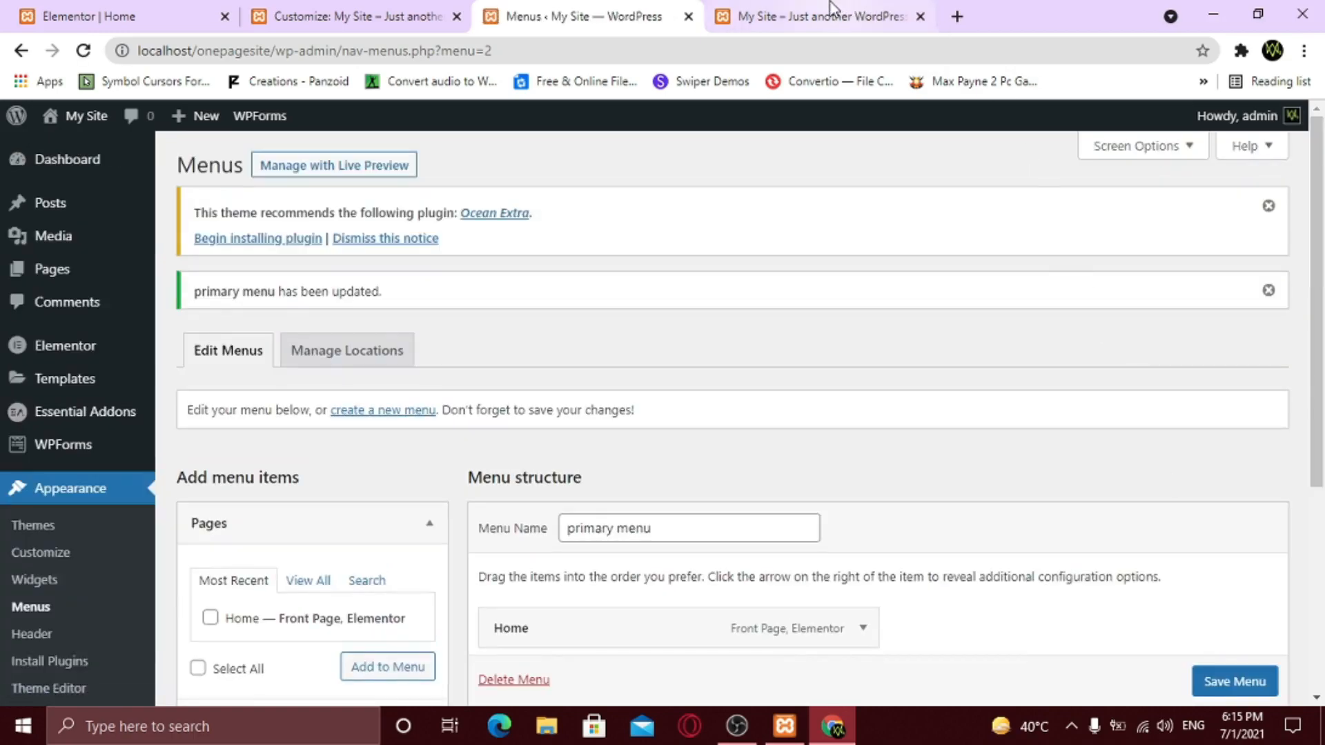
pyautogui.click(800, 17)
pyautogui.click(84, 51)
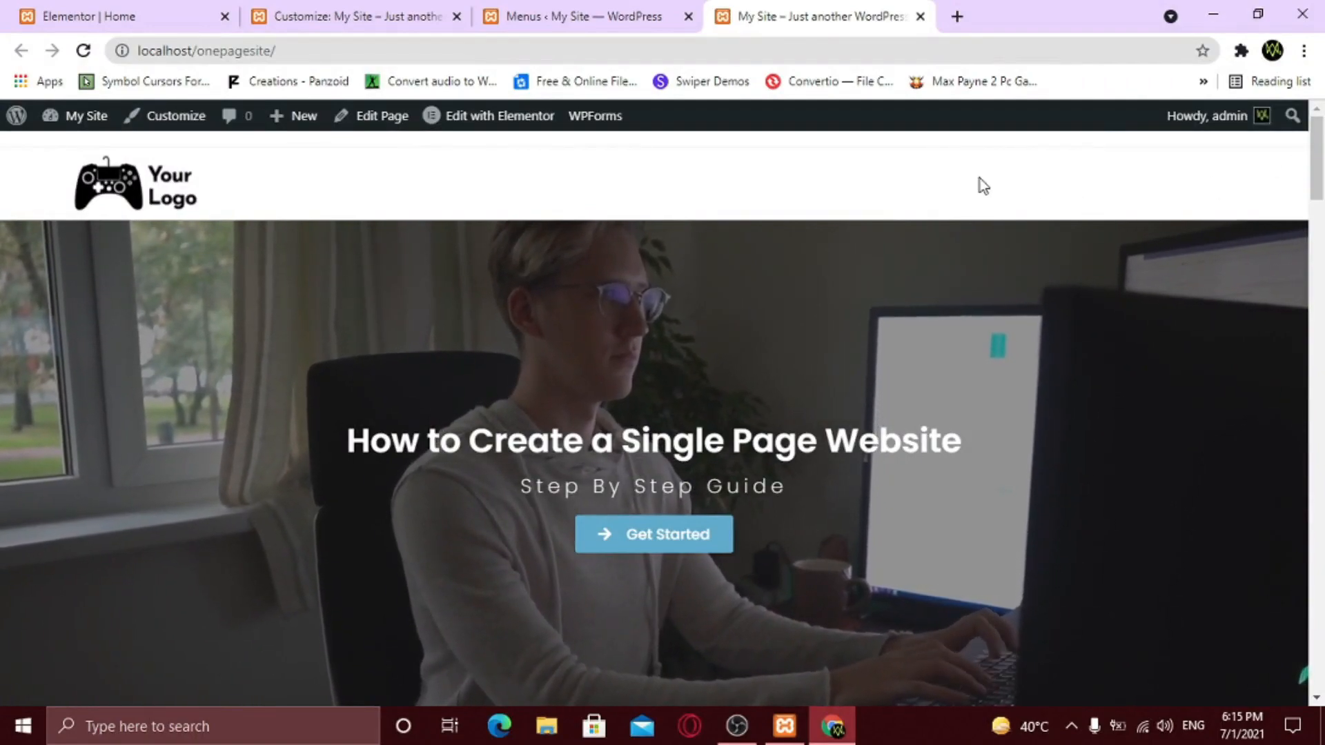
pyautogui.click(602, 11)
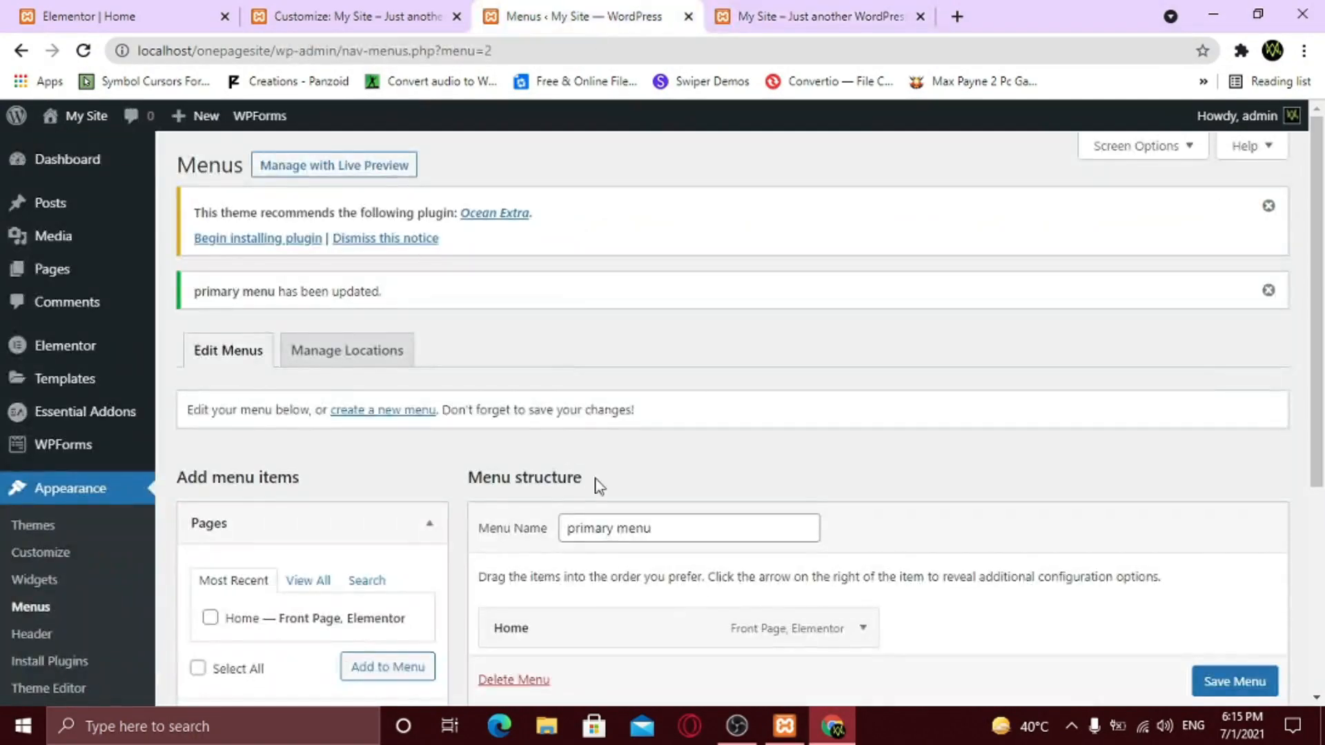
pyautogui.scroll(-5, 621, 493)
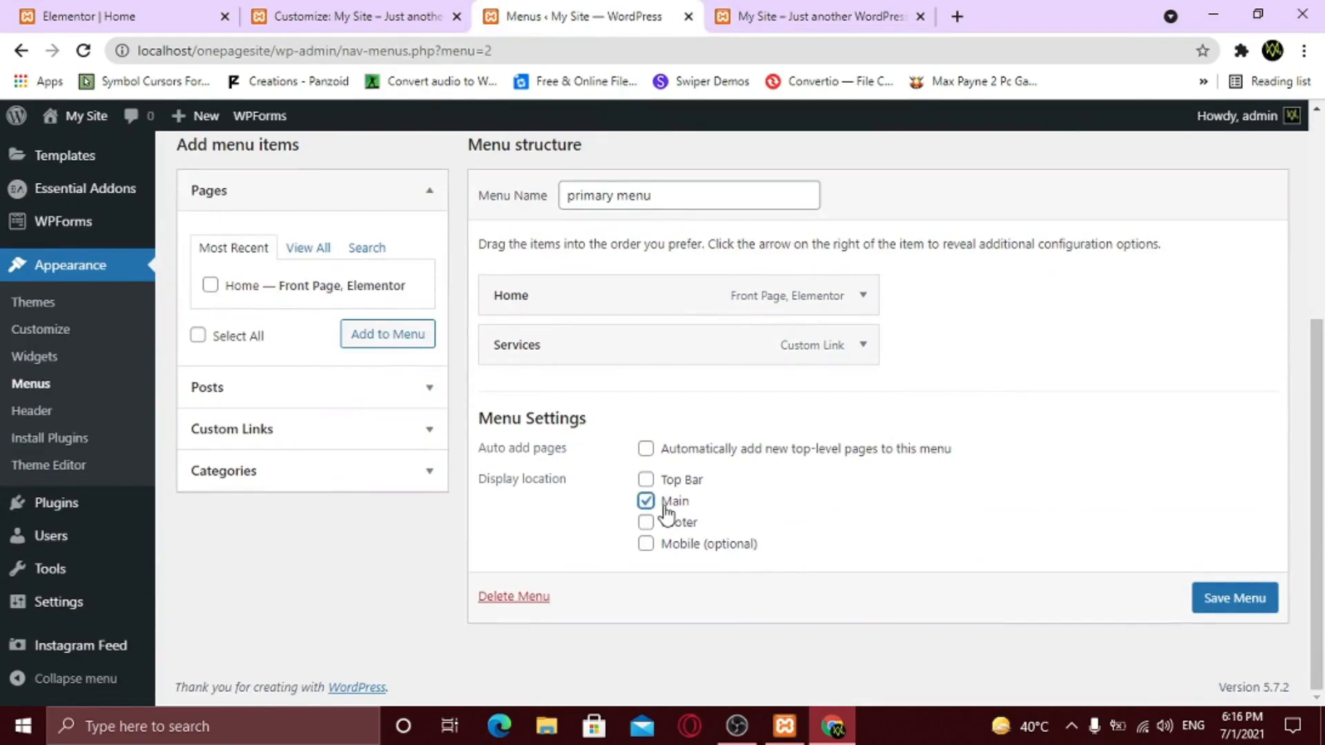
pyautogui.click(1215, 599)
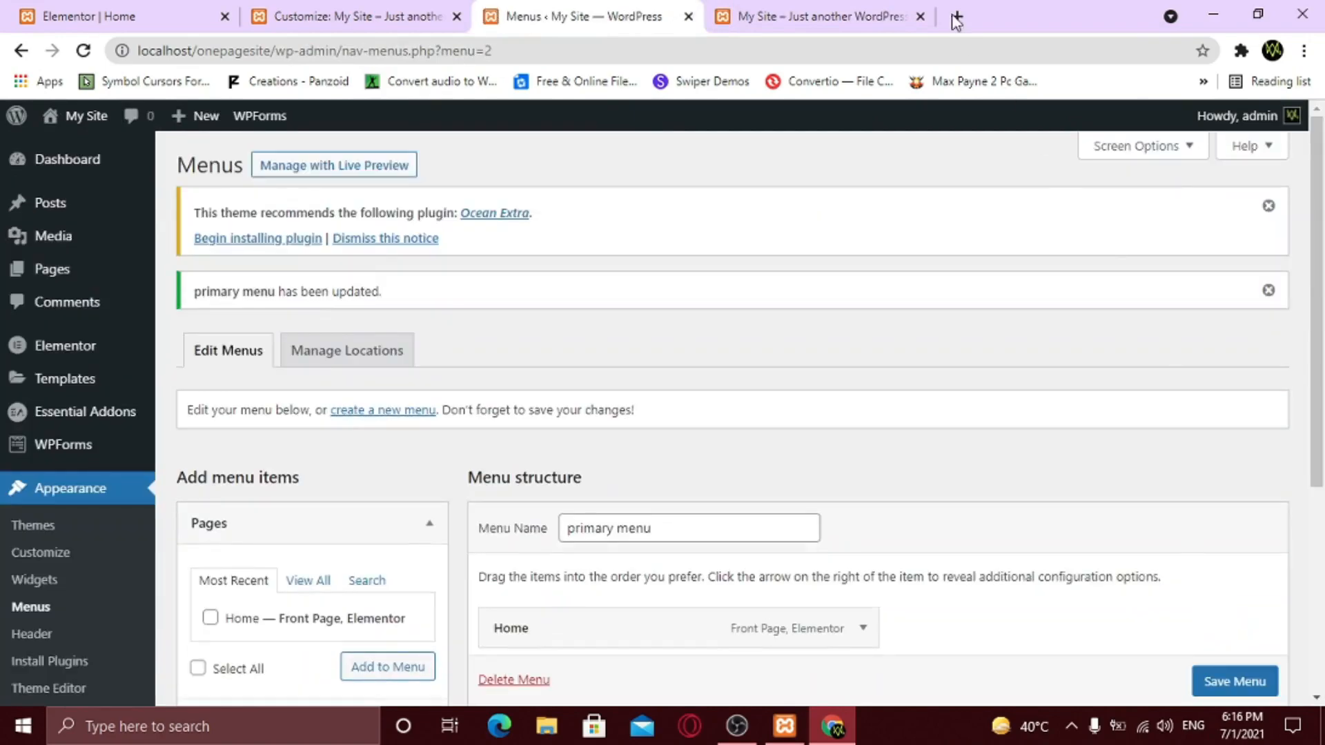
pyautogui.click(851, 9)
pyautogui.click(84, 51)
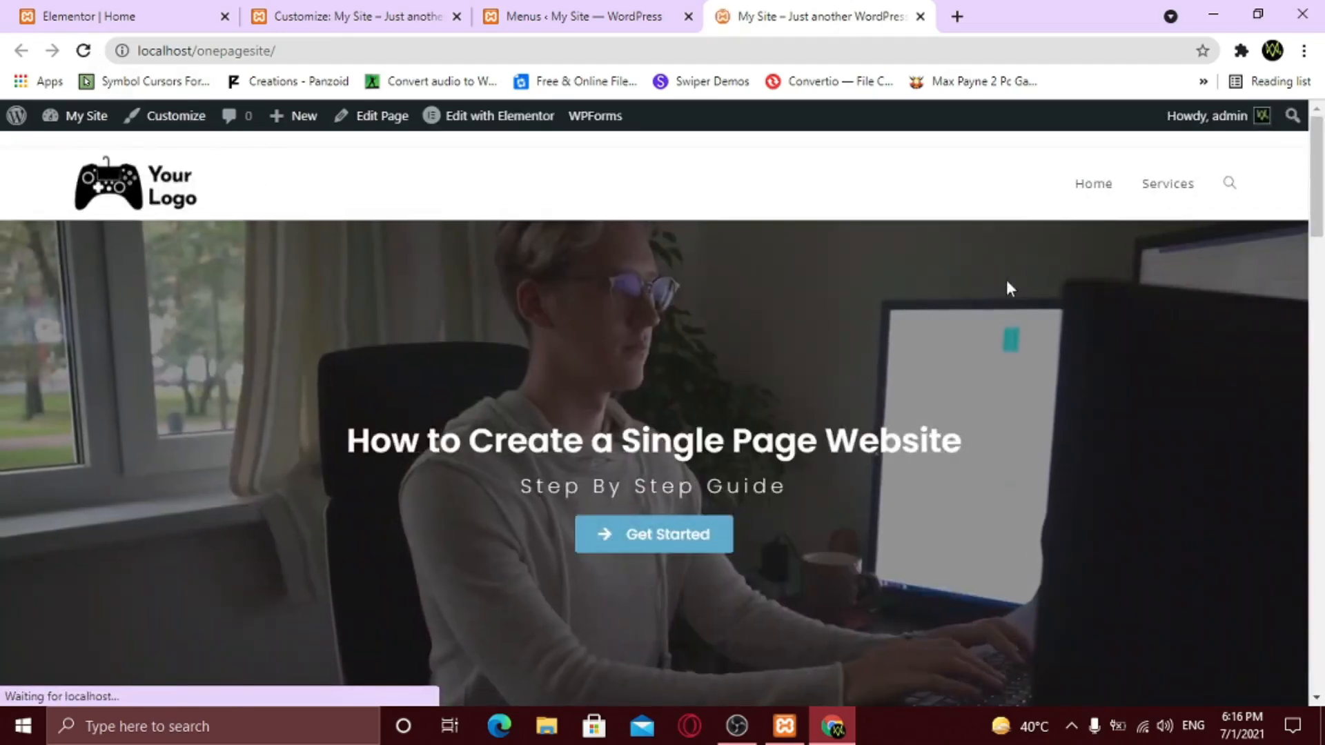
pyautogui.click(1167, 196)
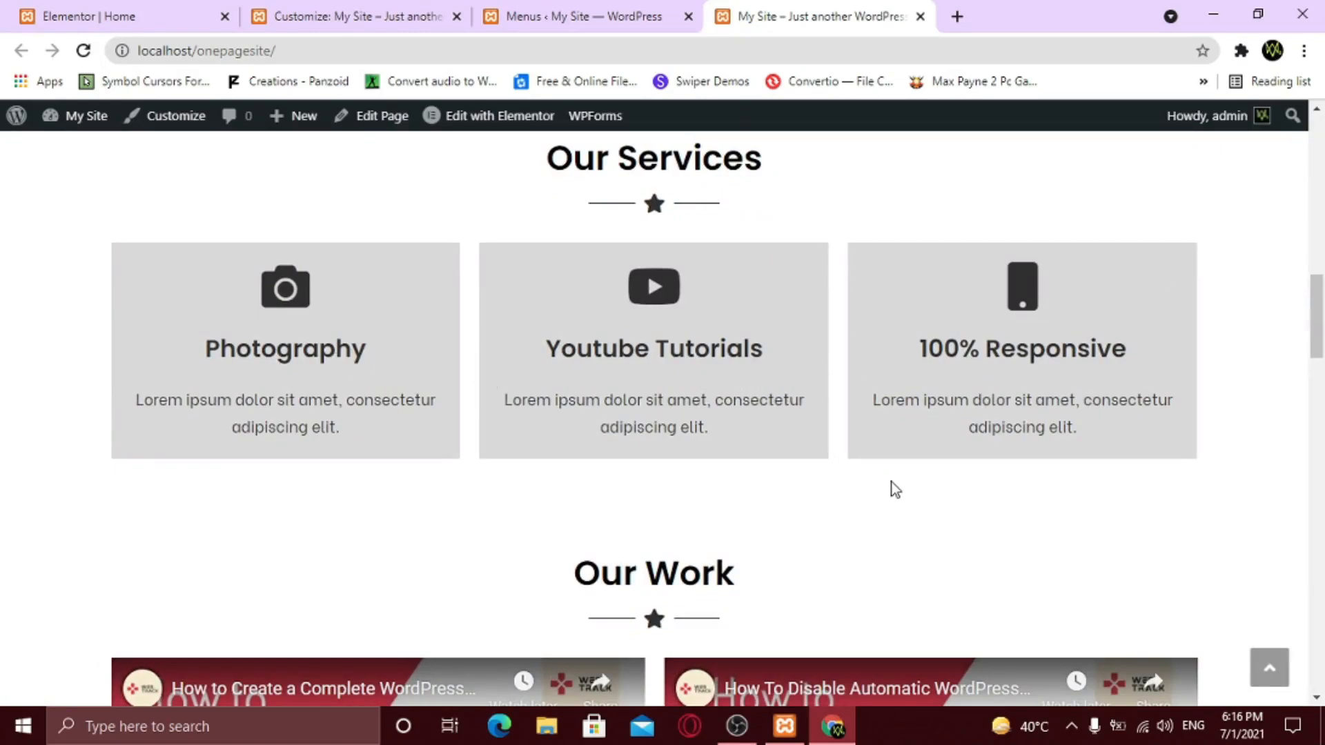
pyautogui.scroll(5, 892, 481)
pyautogui.scroll(5, 917, 545)
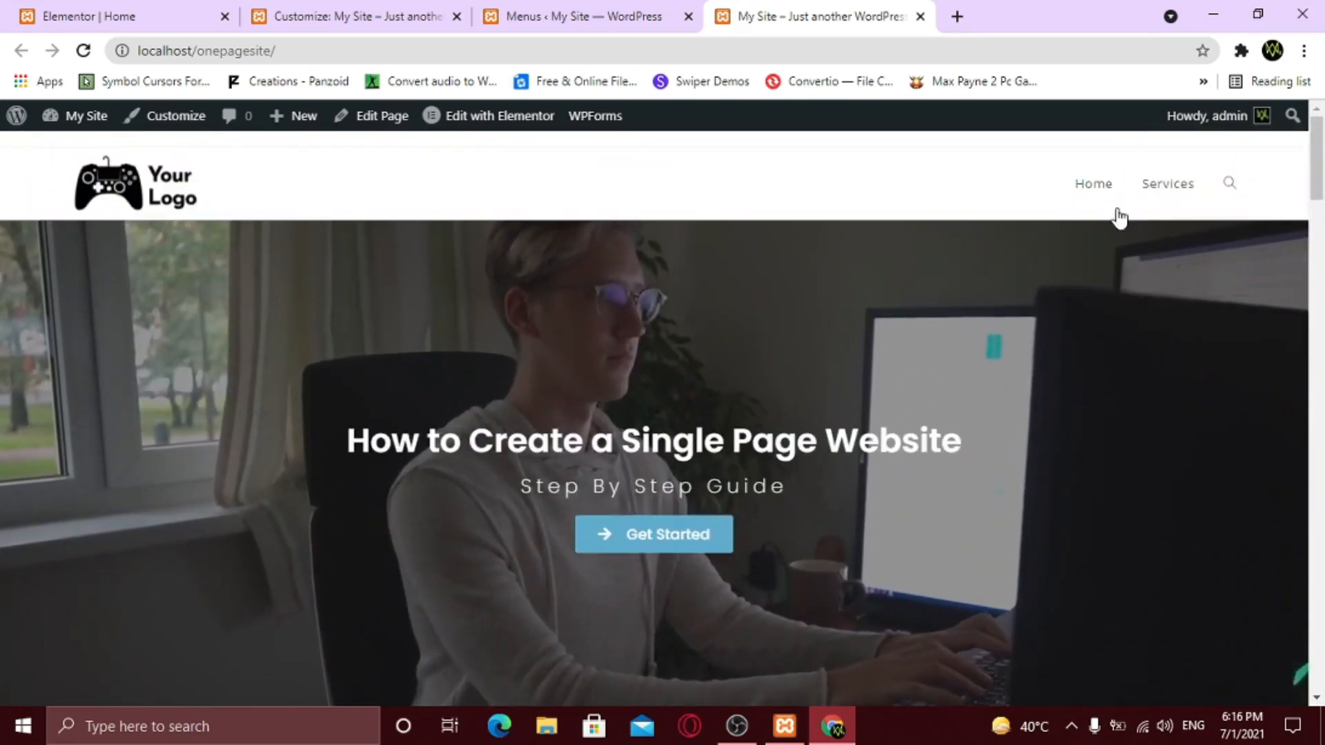
pyautogui.click(1147, 185)
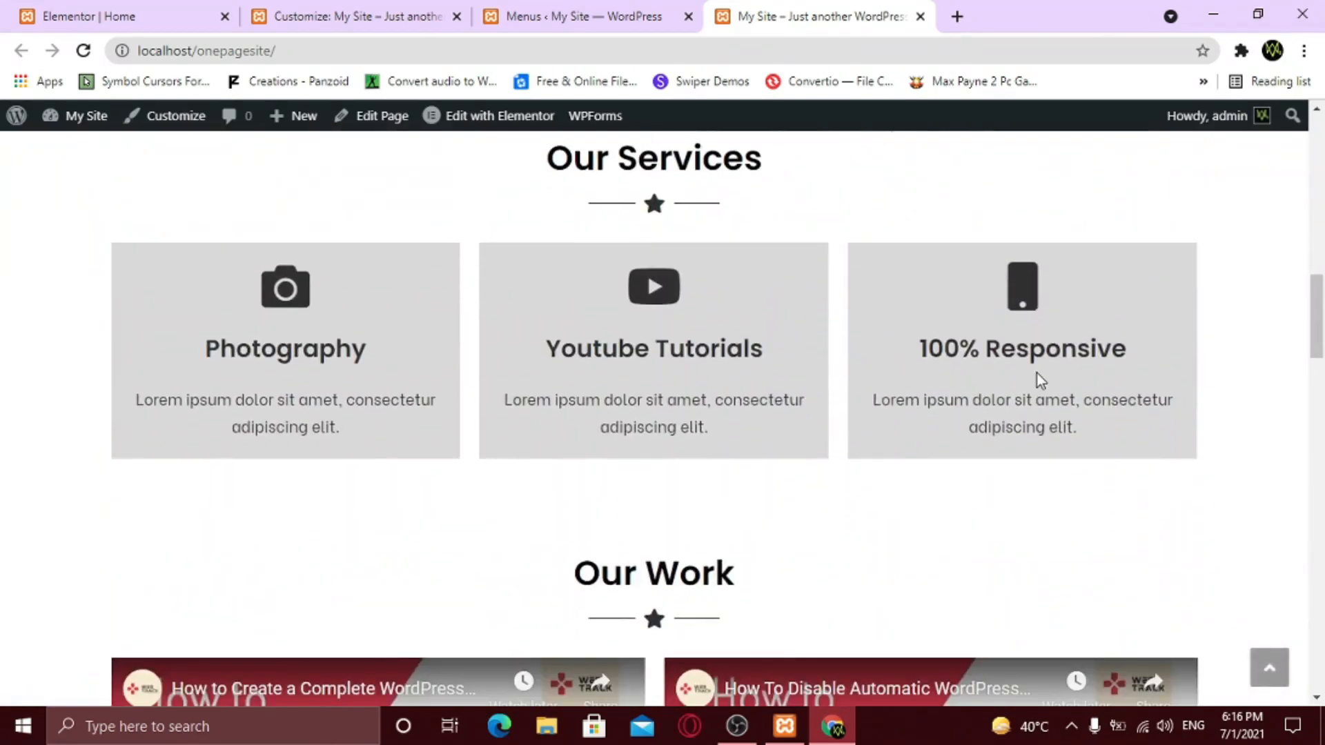
pyautogui.scroll(8, 1036, 377)
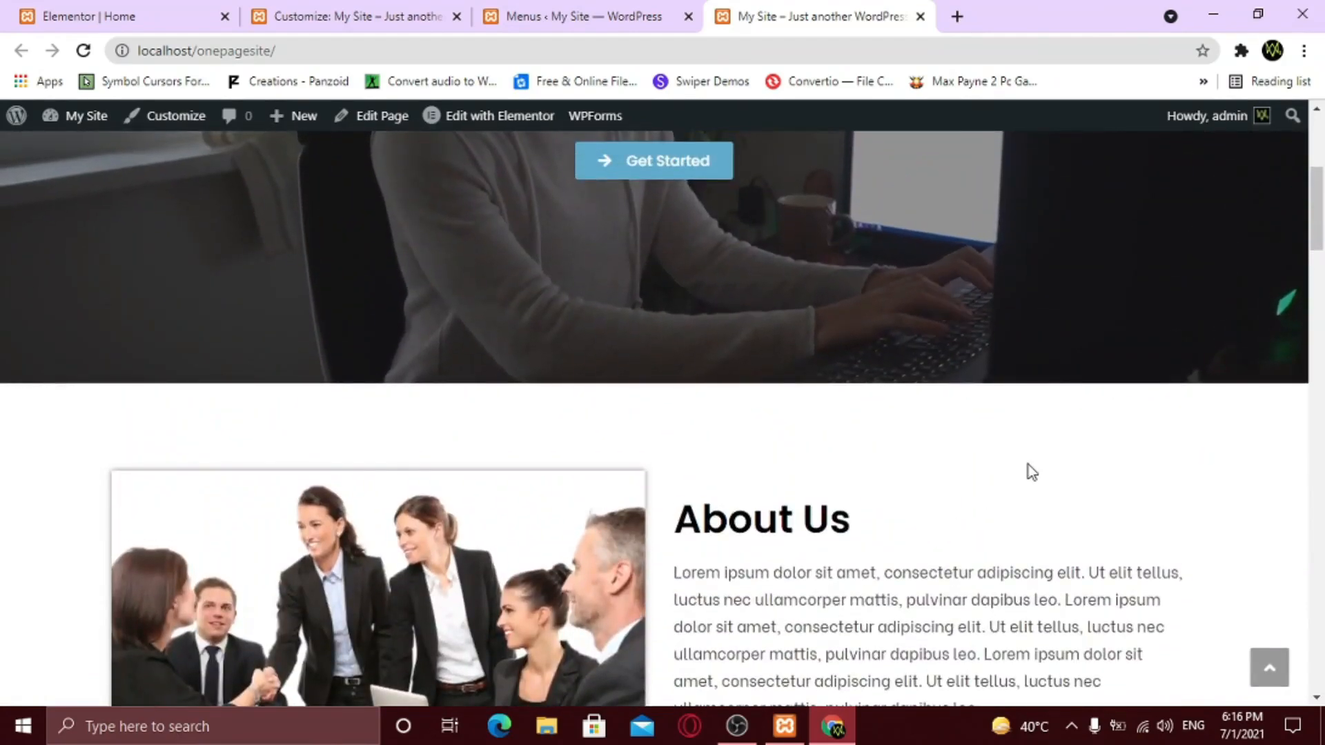
pyautogui.scroll(-7, 966, 483)
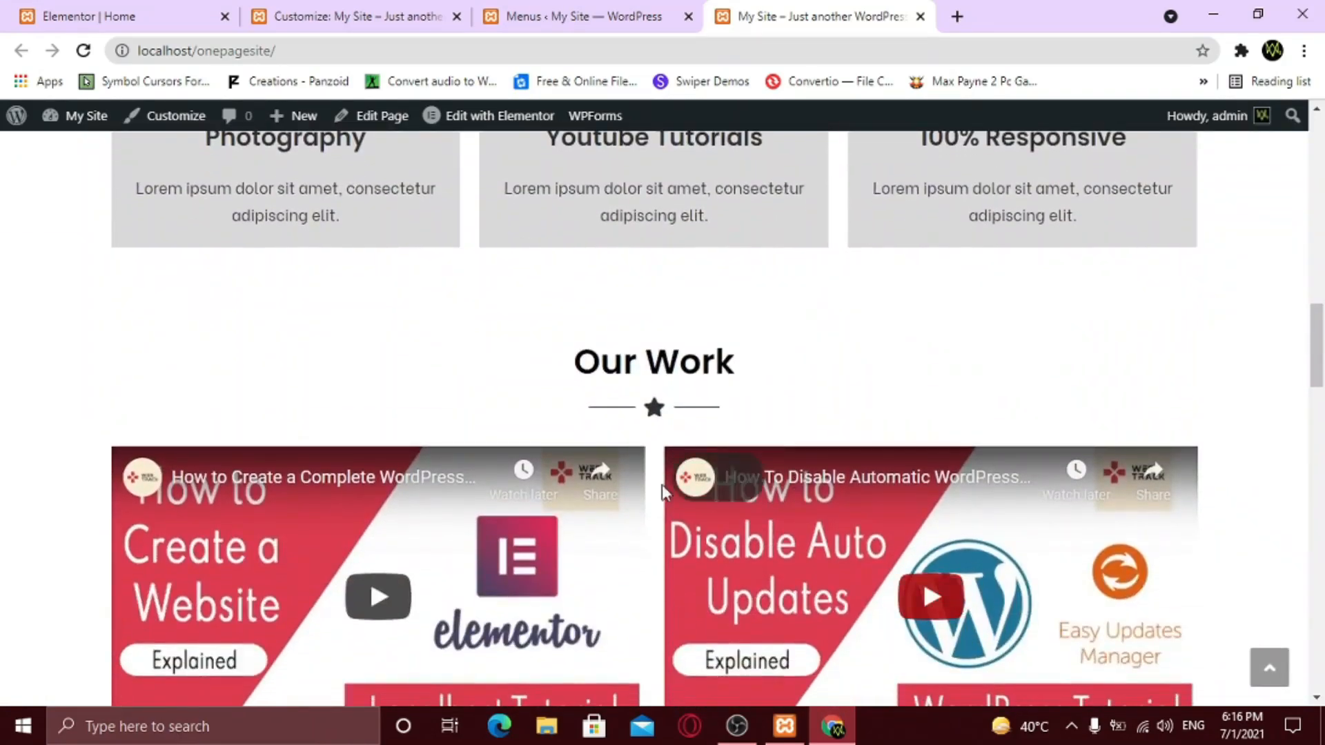
pyautogui.scroll(10, 757, 491)
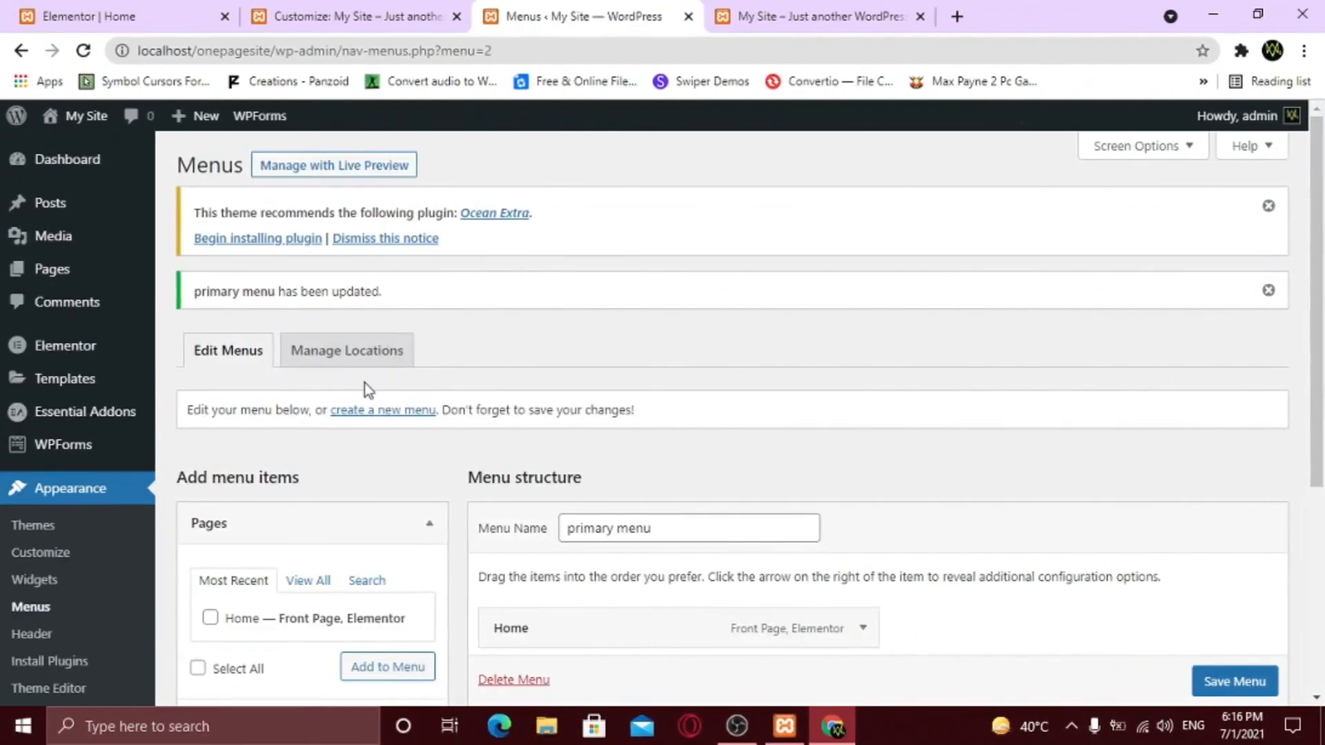
# - Add an About Us custom link to #about and drag it above Services
pyautogui.scroll(-4, 364, 386)
pyautogui.click(268, 472)
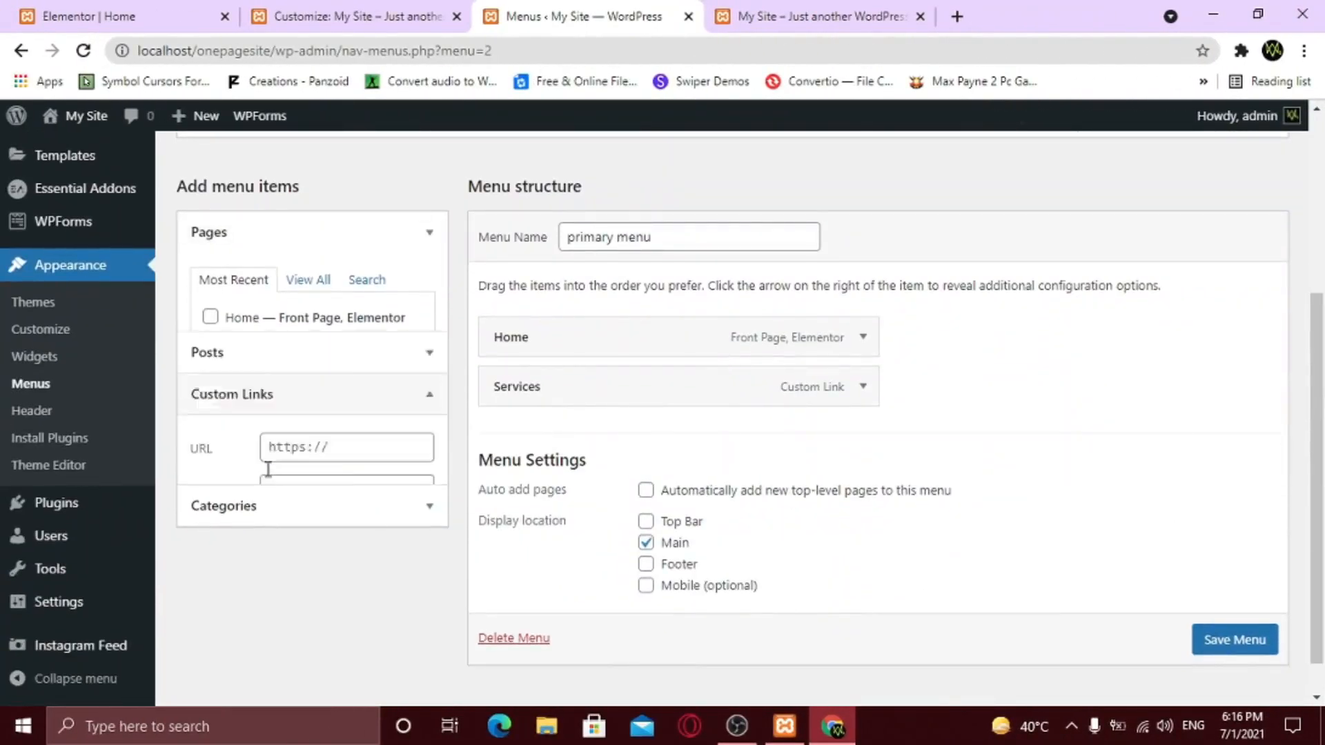
pyautogui.click(292, 417)
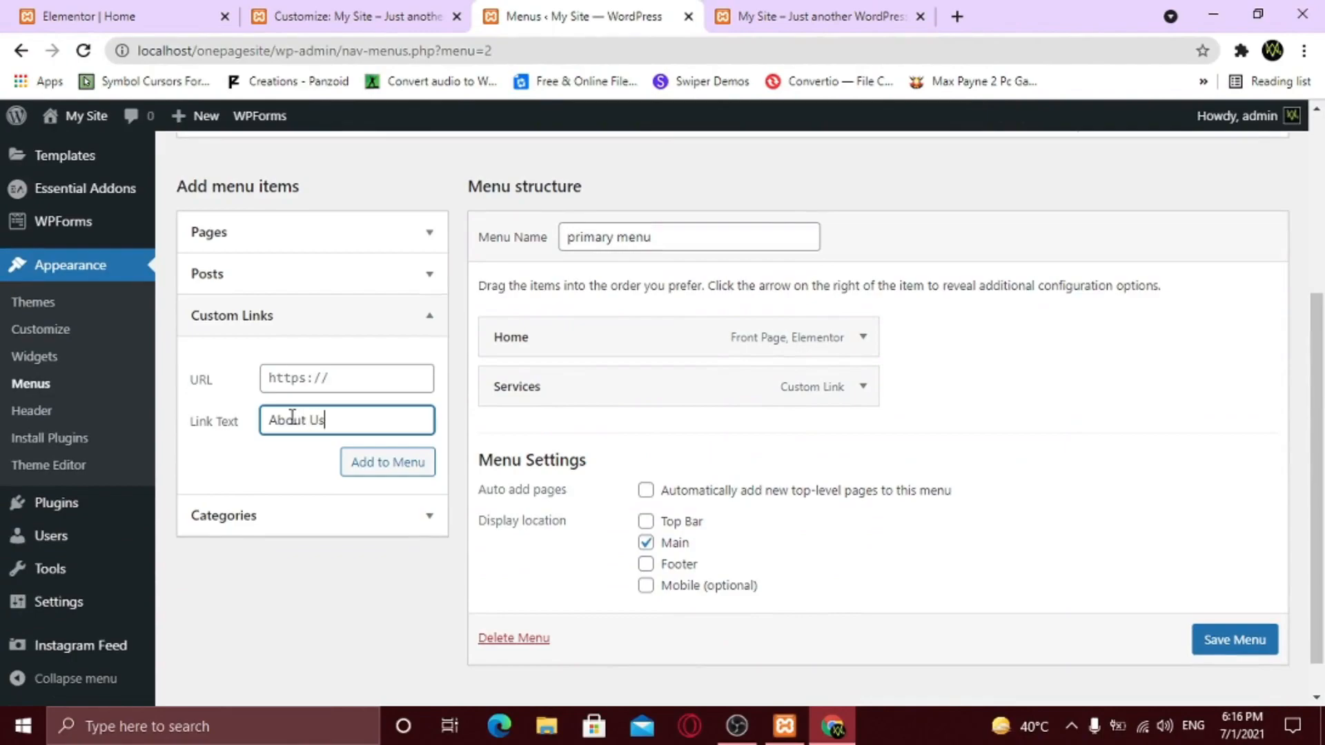
pyautogui.click(297, 378)
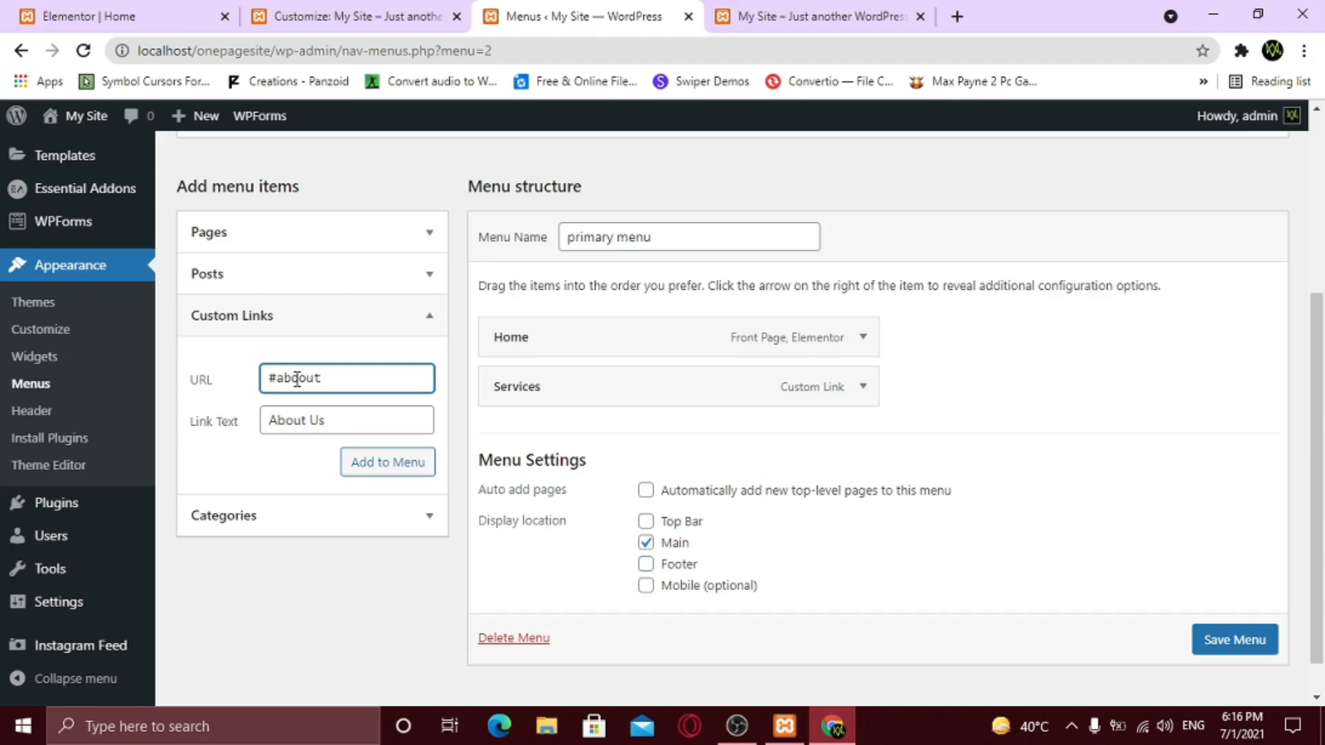
pyautogui.press('BackSpace')
pyautogui.click(369, 474)
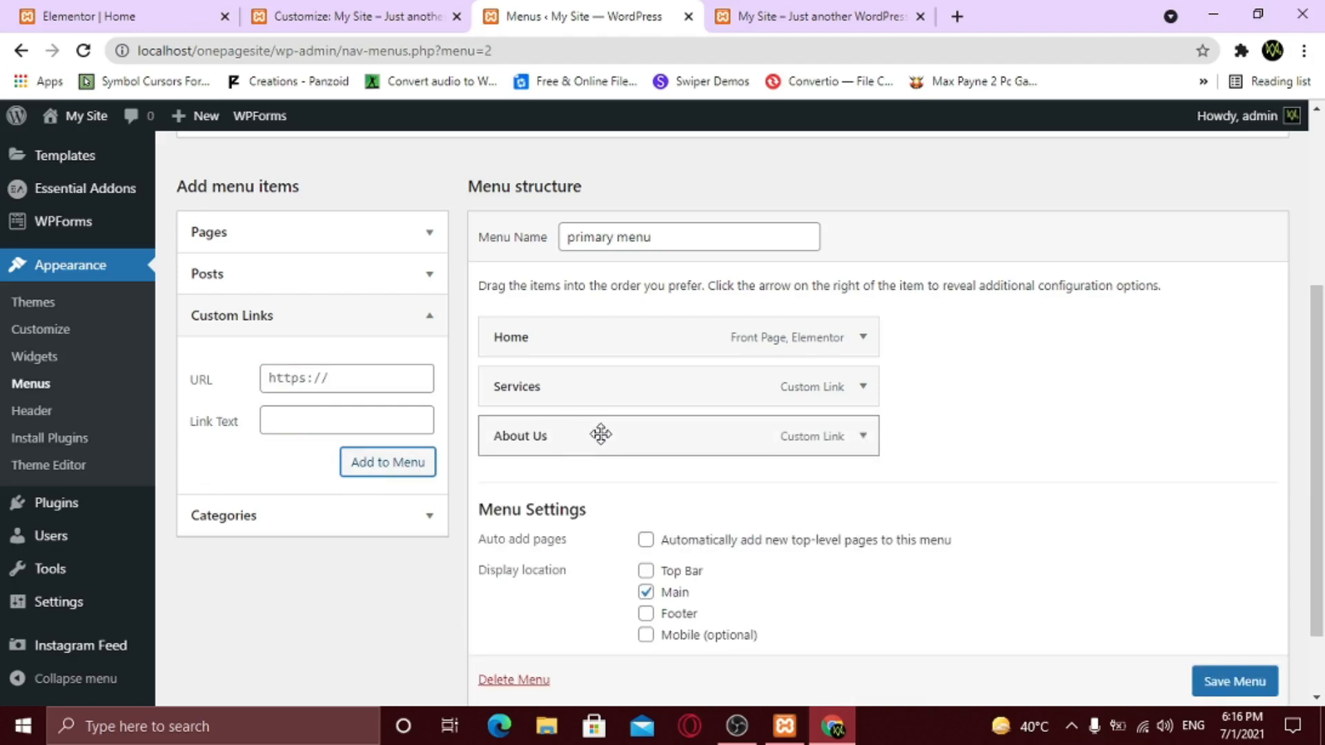
pyautogui.moveTo(600, 426); pyautogui.dragTo(603, 385)
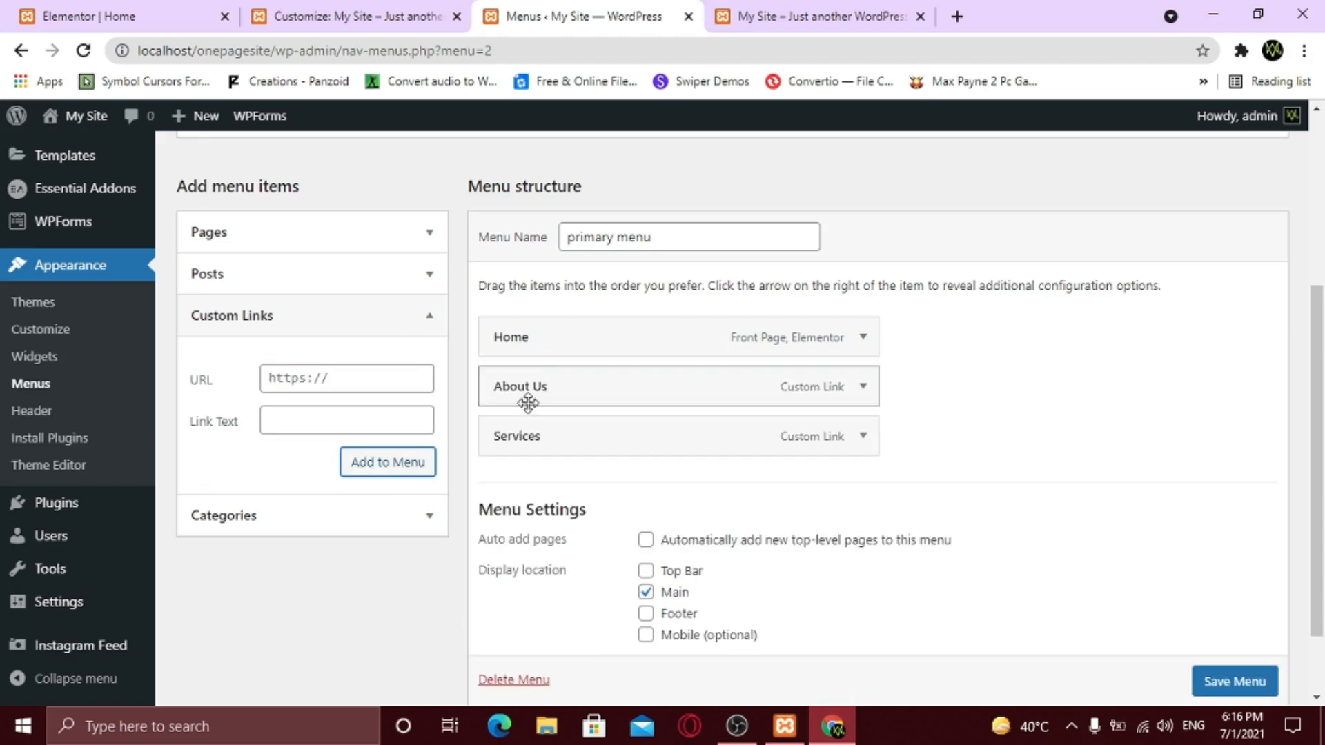
# - Add an Our Work custom link to #work and save the menu
pyautogui.click(281, 420)
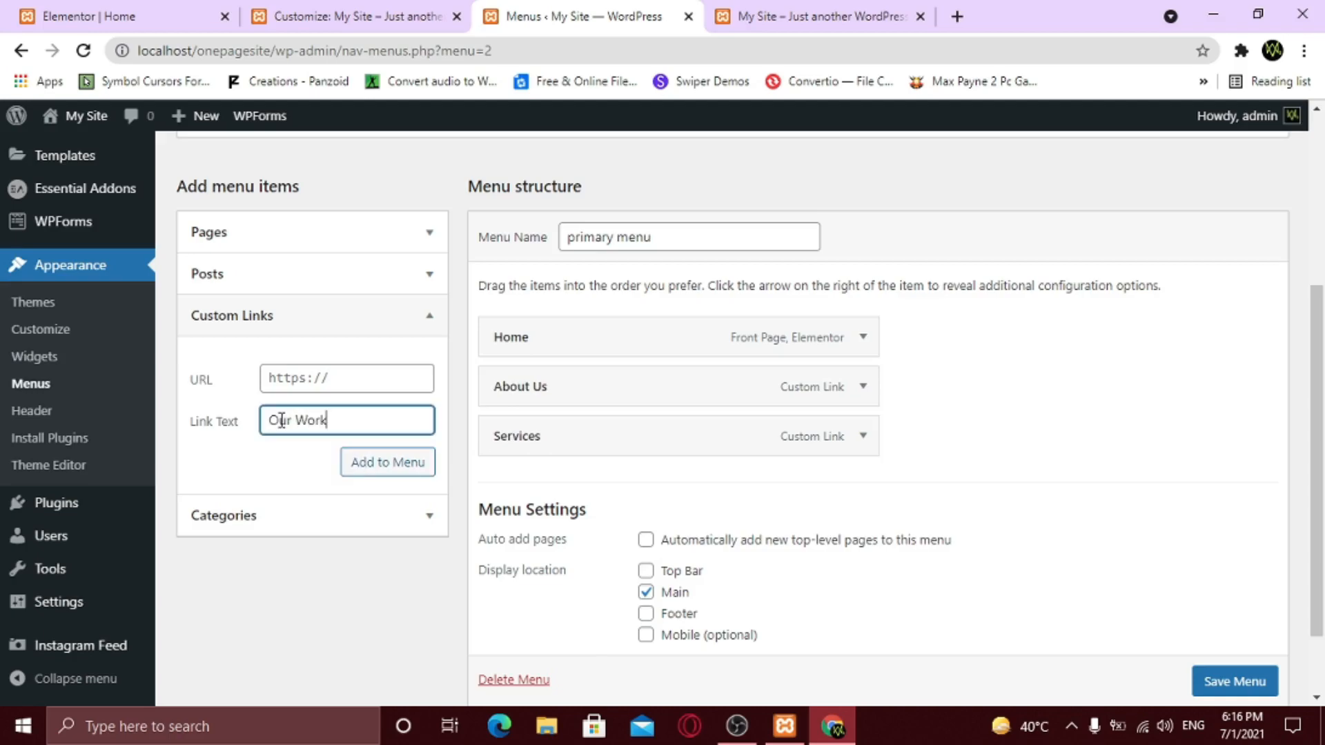
pyautogui.click(292, 378)
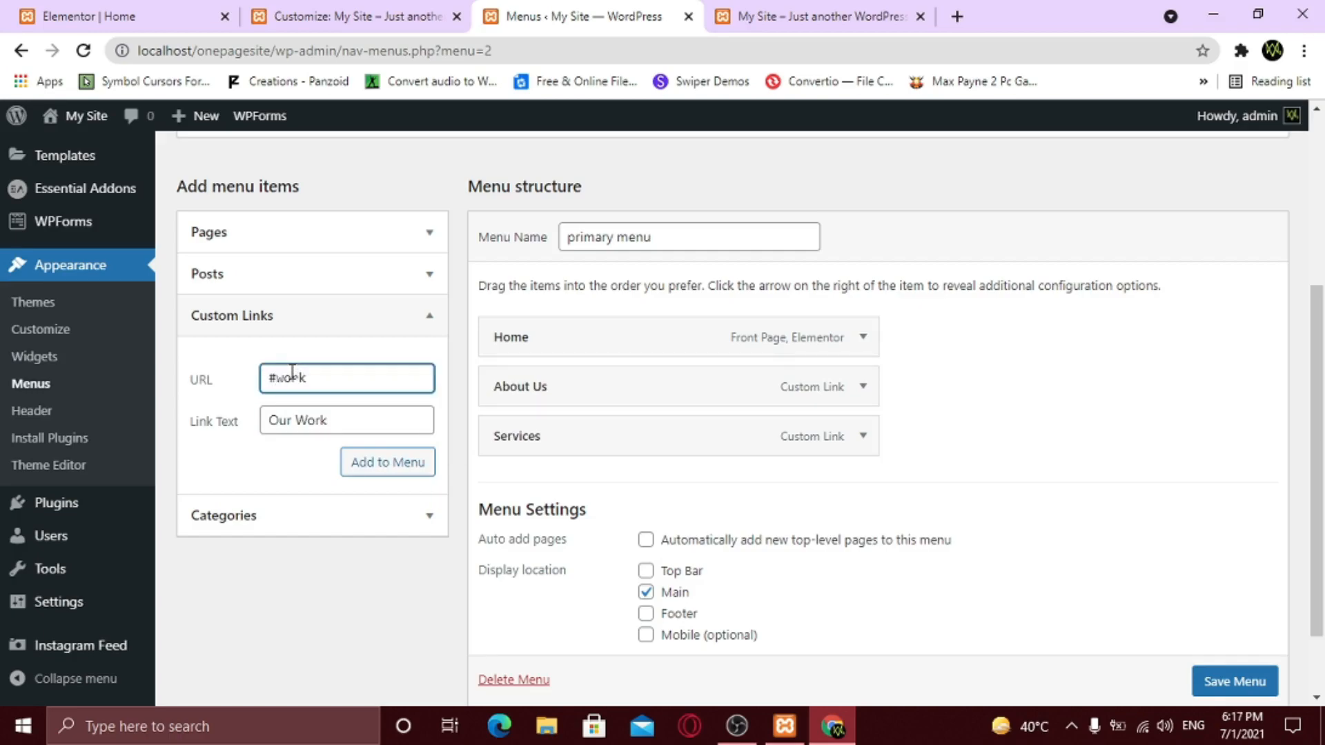
pyautogui.click(392, 469)
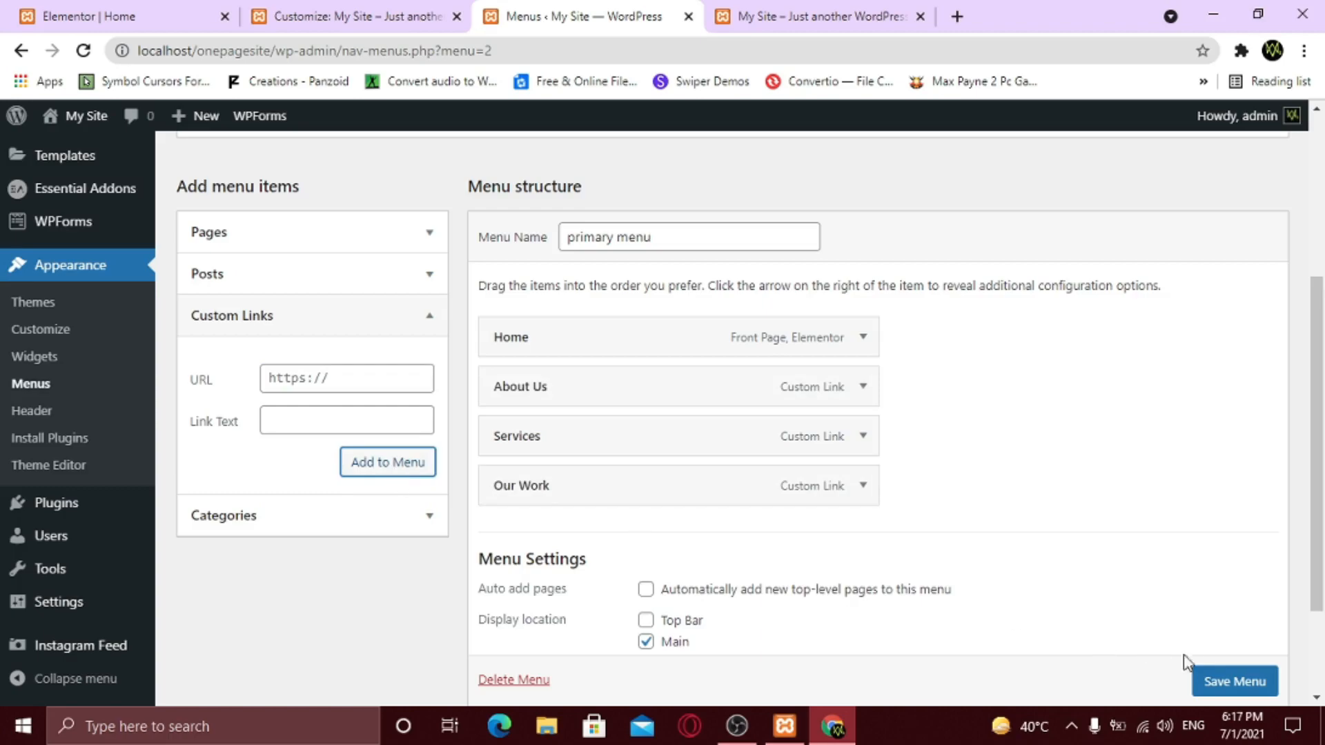
pyautogui.click(1257, 683)
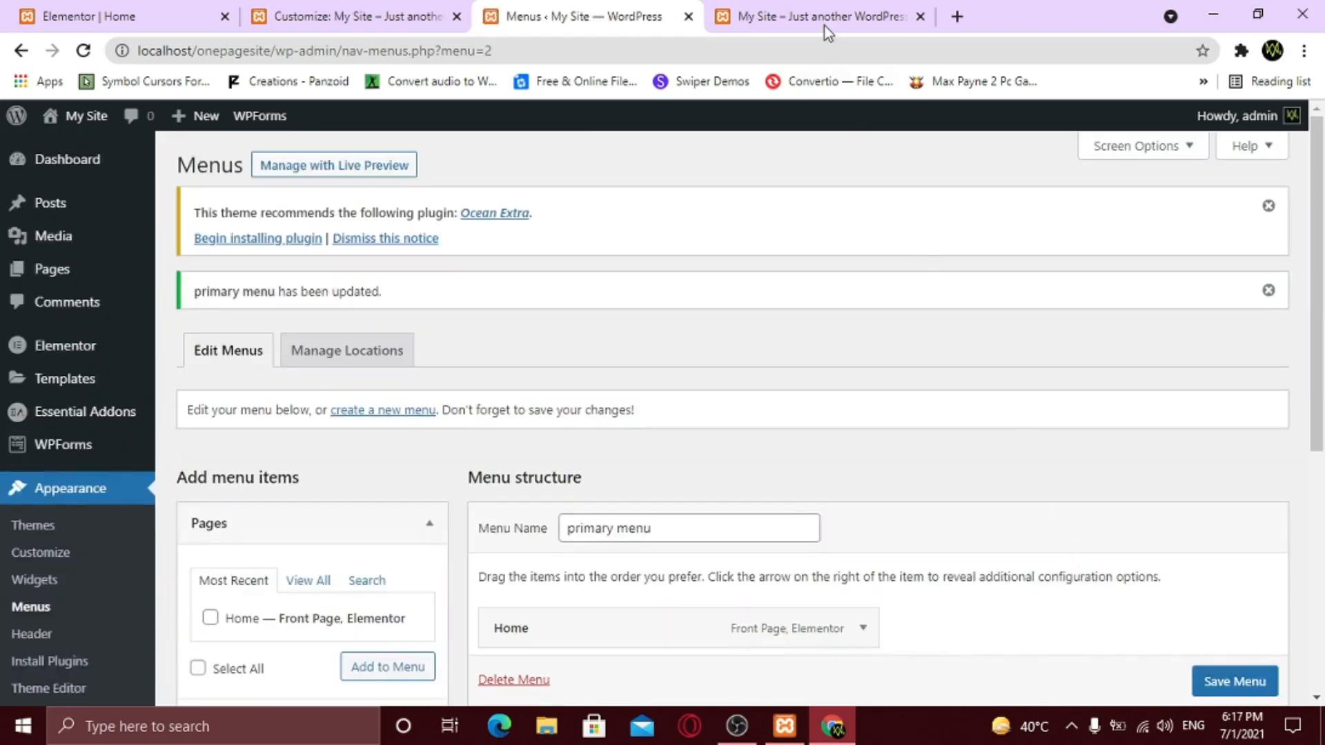
# - Reload the live site and test the About Us, Services and Our Work header links
pyautogui.click(828, 28)
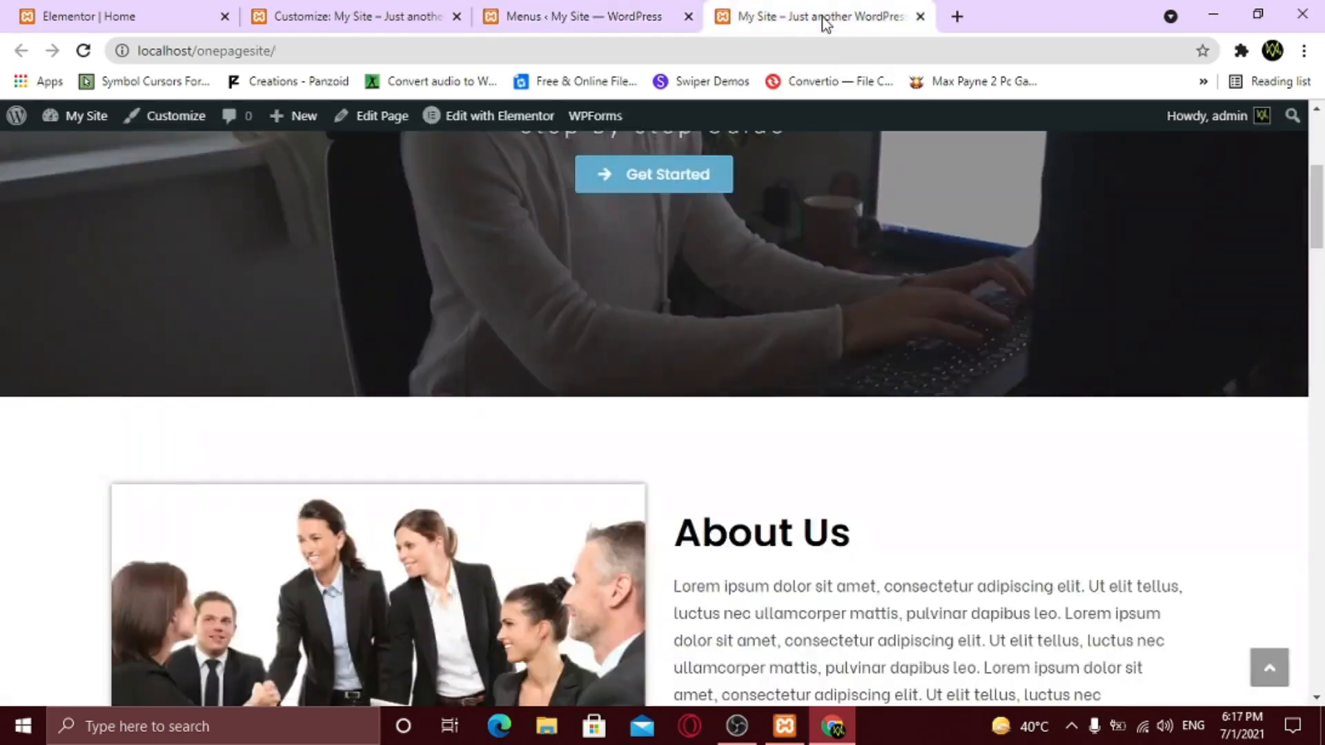
pyautogui.click(78, 52)
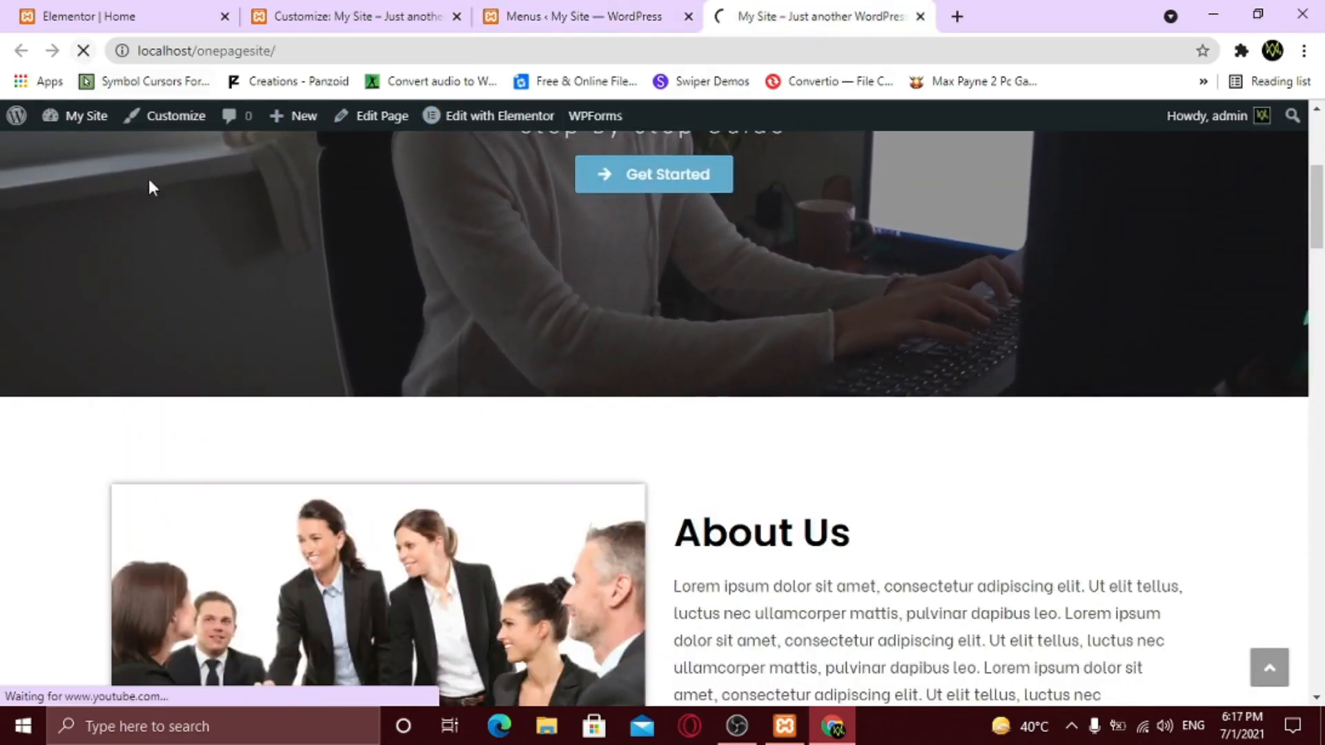
pyautogui.scroll(5, 229, 288)
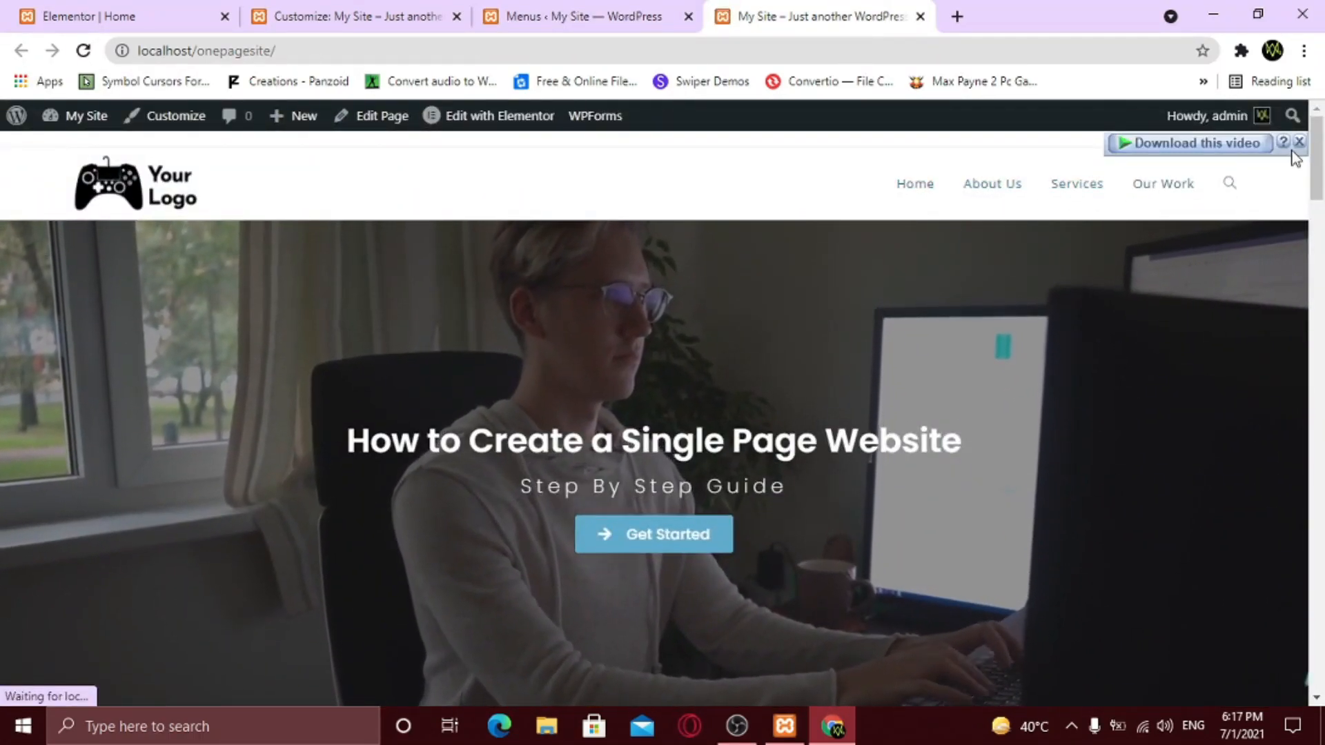
pyautogui.click(980, 186)
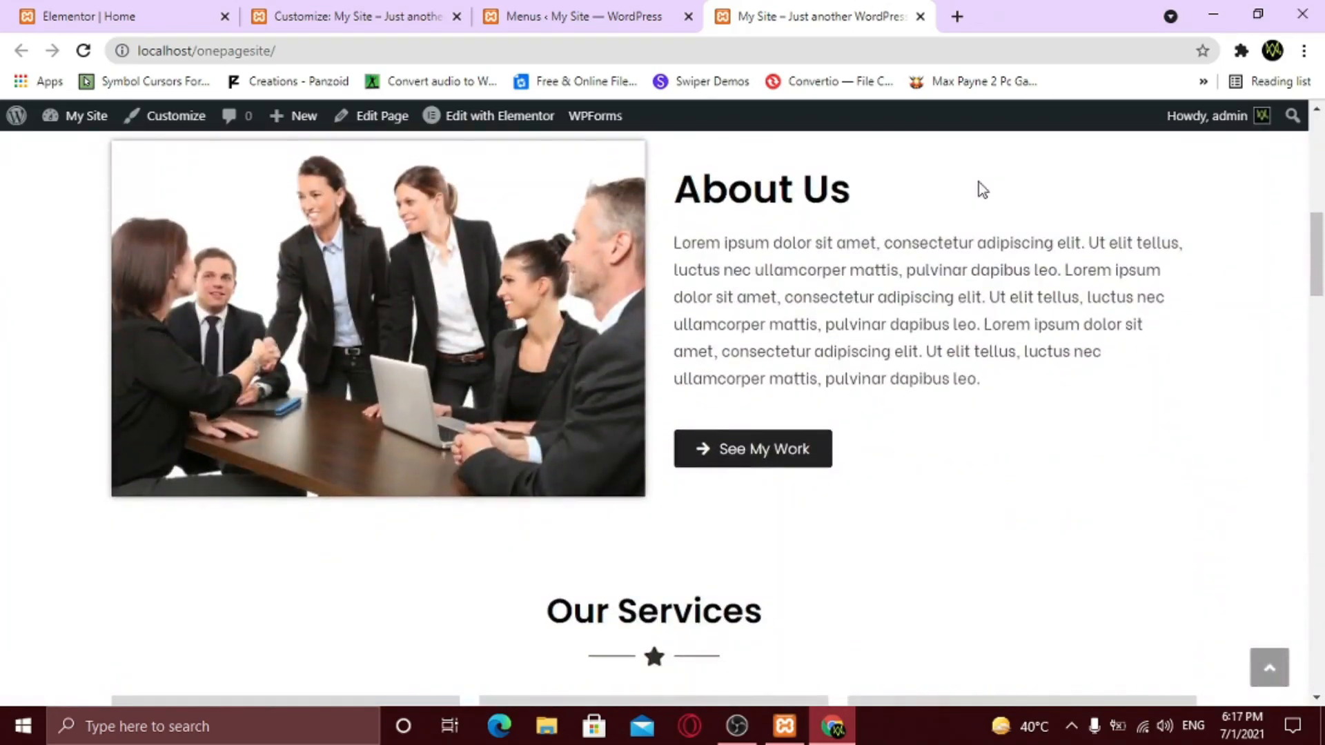
pyautogui.scroll(8, 981, 276)
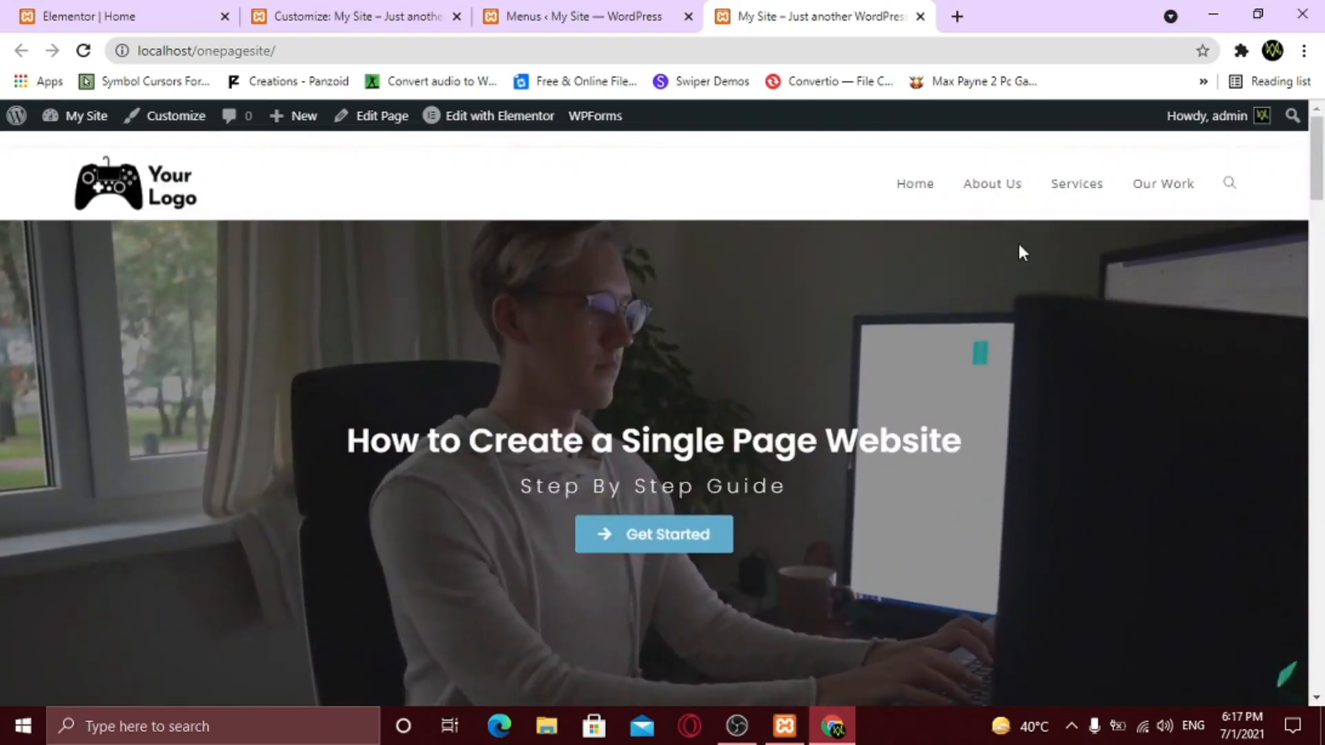
pyautogui.click(1087, 187)
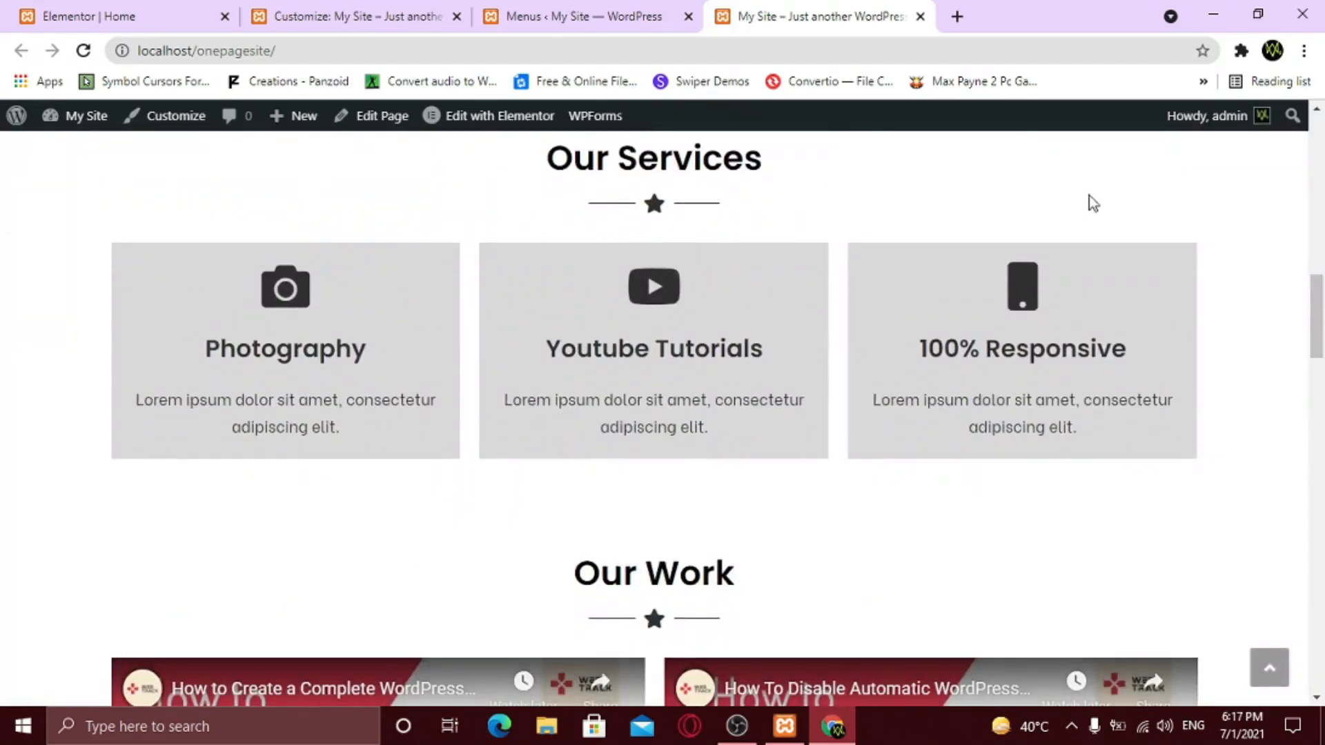
pyautogui.scroll(8, 1042, 293)
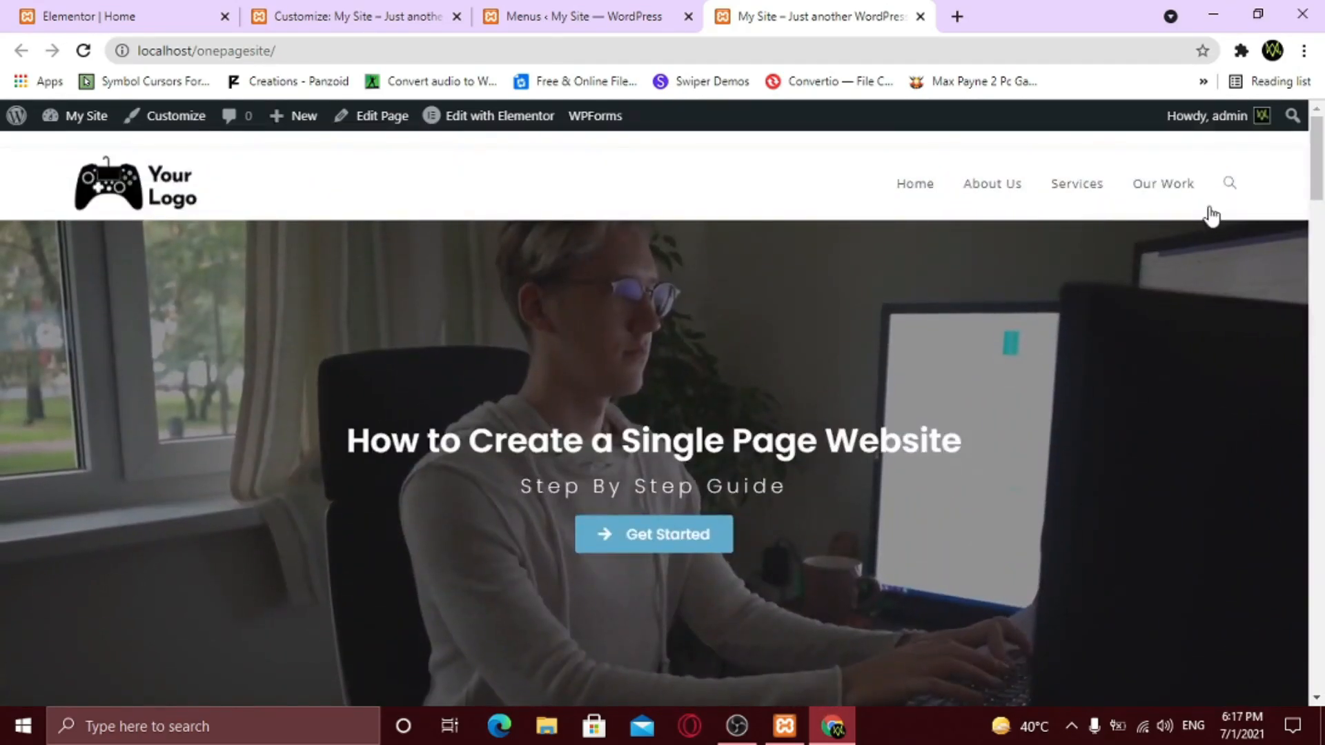
pyautogui.click(1173, 194)
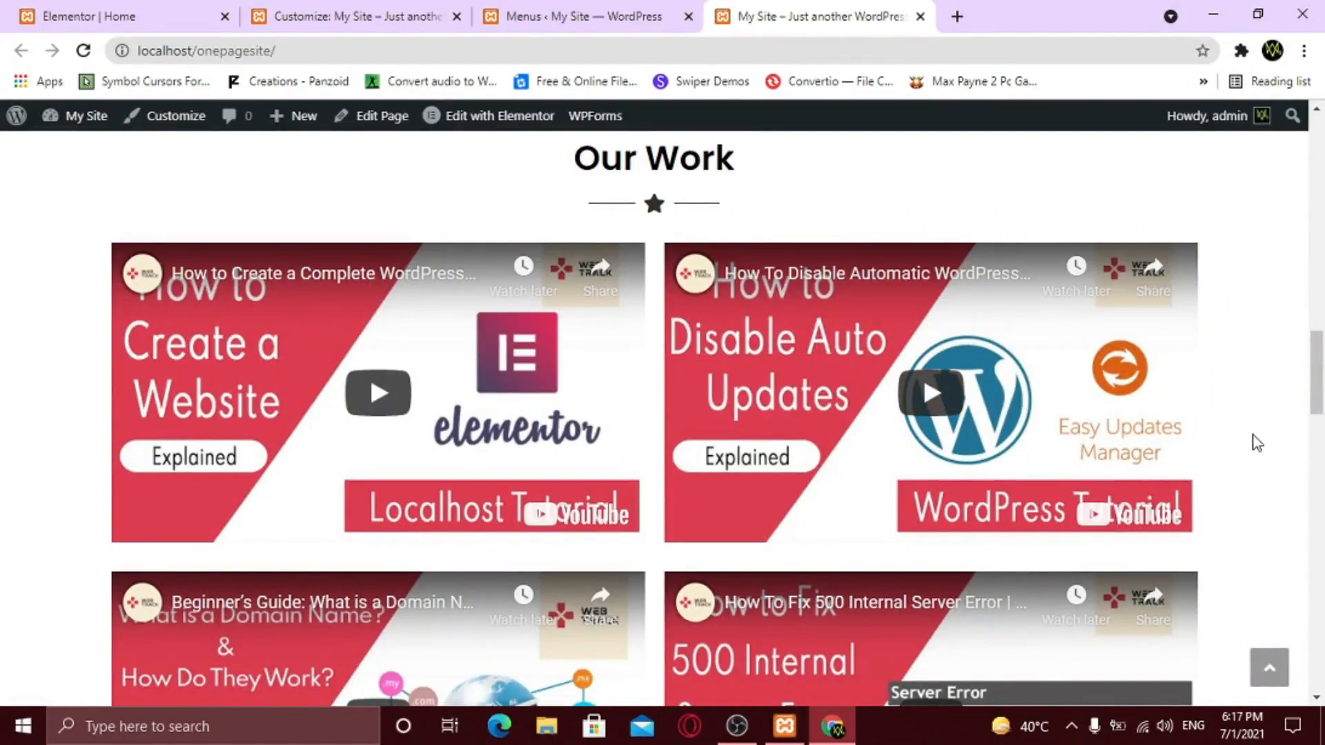
pyautogui.scroll(10, 1256, 442)
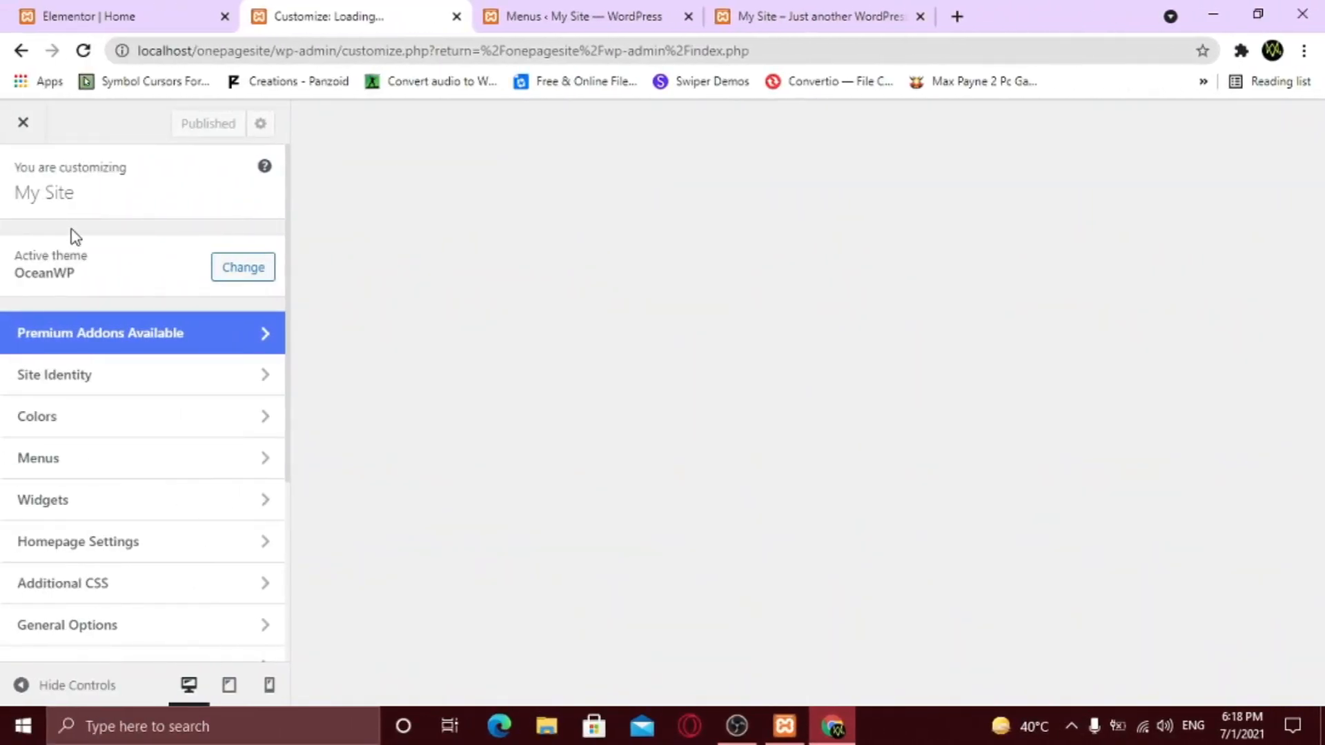
# - Set Typography > Body to the Poppins font family with Semibold 600 weight
pyautogui.scroll(-3, 110, 255)
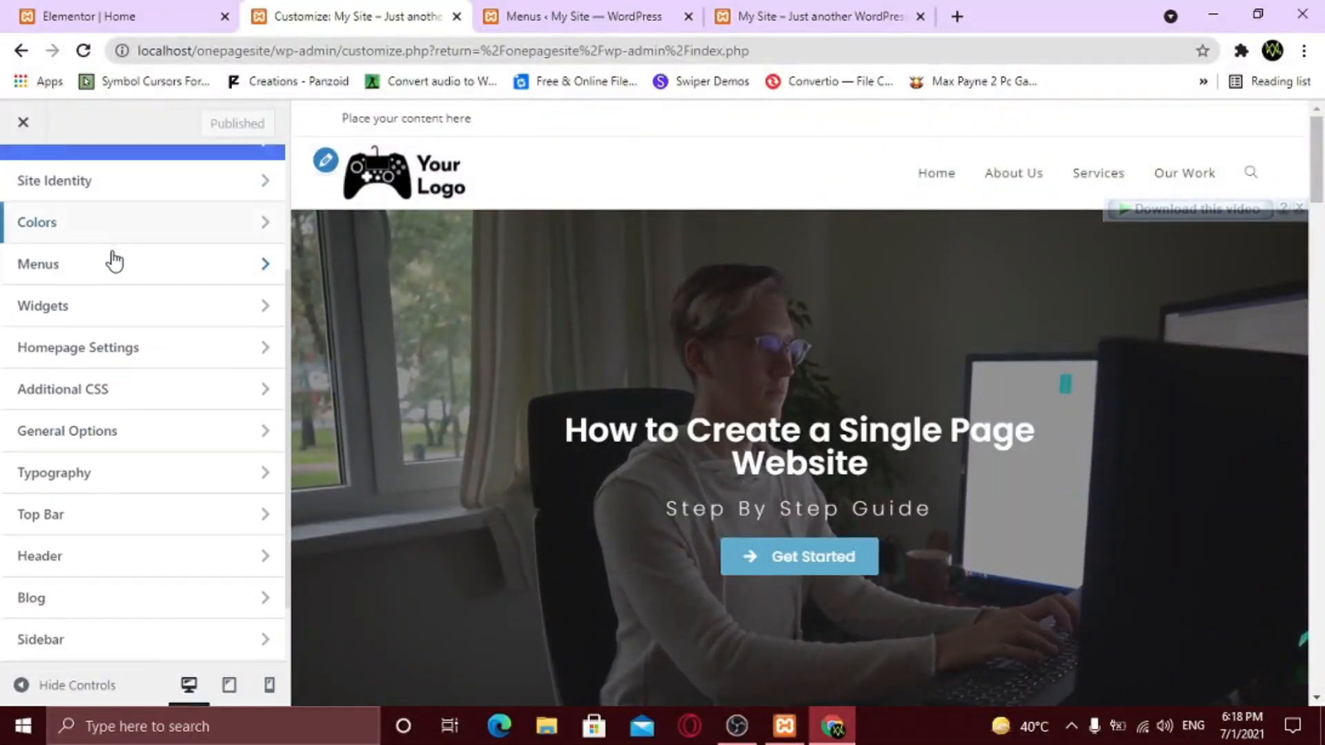
pyautogui.click(95, 465)
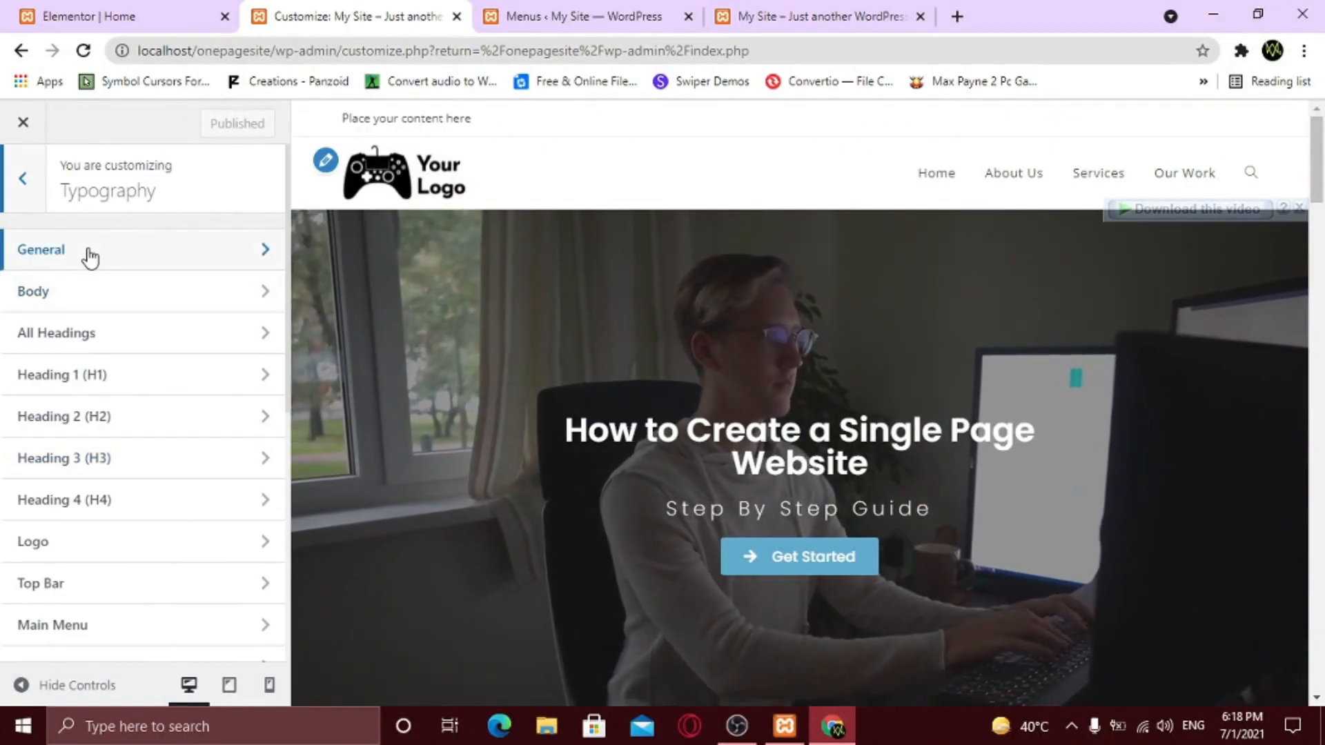
pyautogui.click(89, 255)
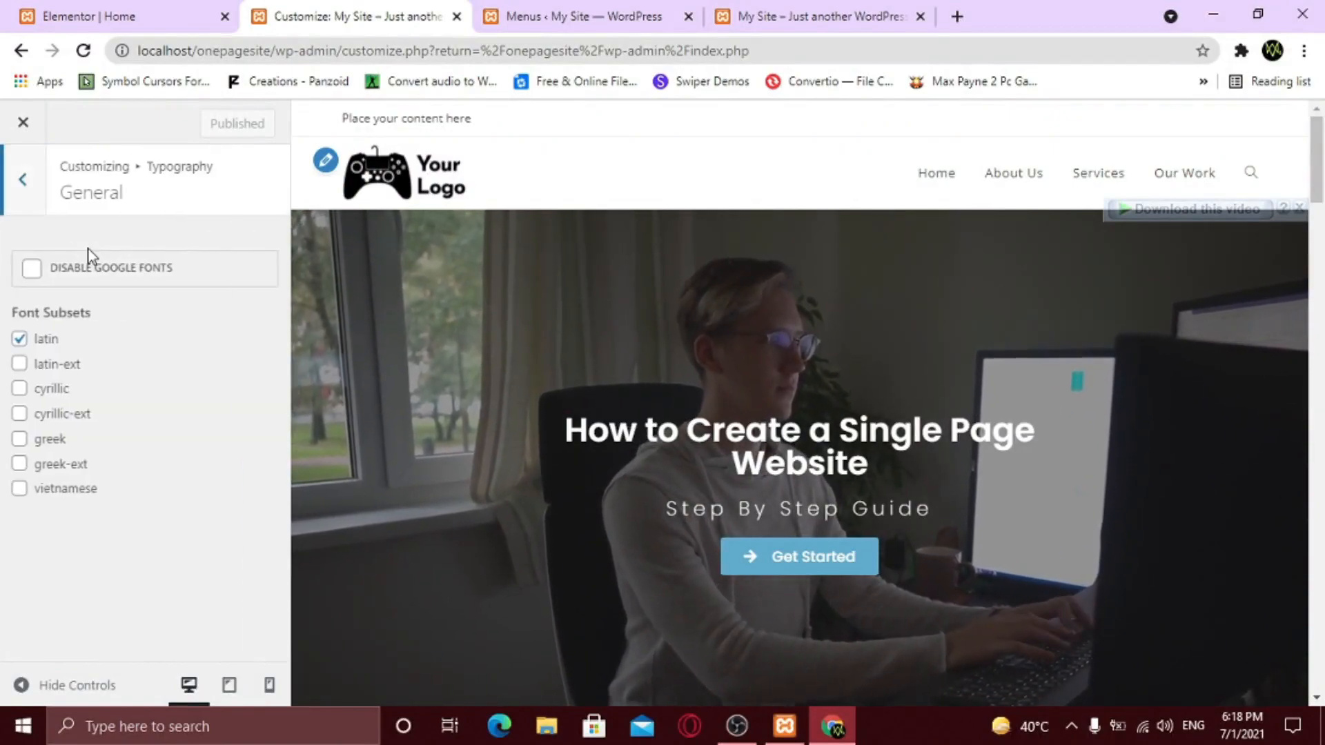
pyautogui.click(22, 179)
pyautogui.click(70, 294)
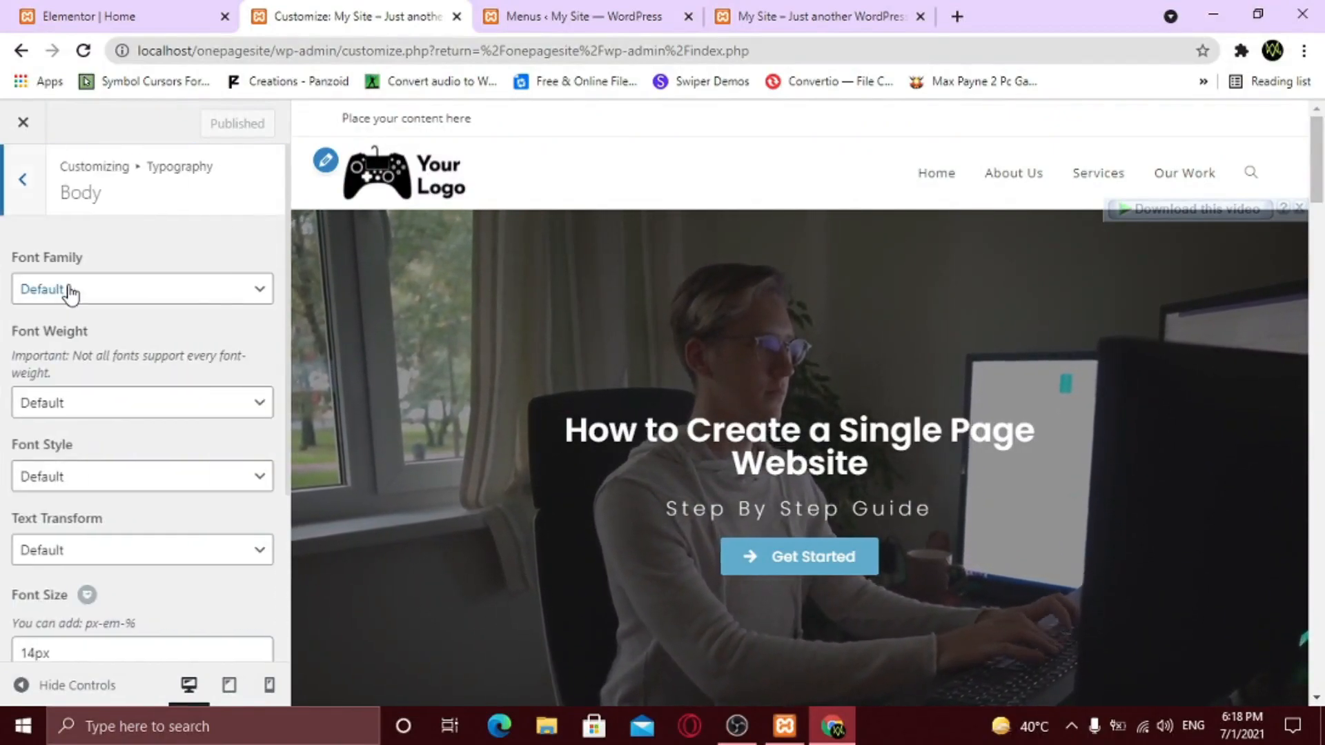
pyautogui.click(72, 291)
pyautogui.write('poppins')
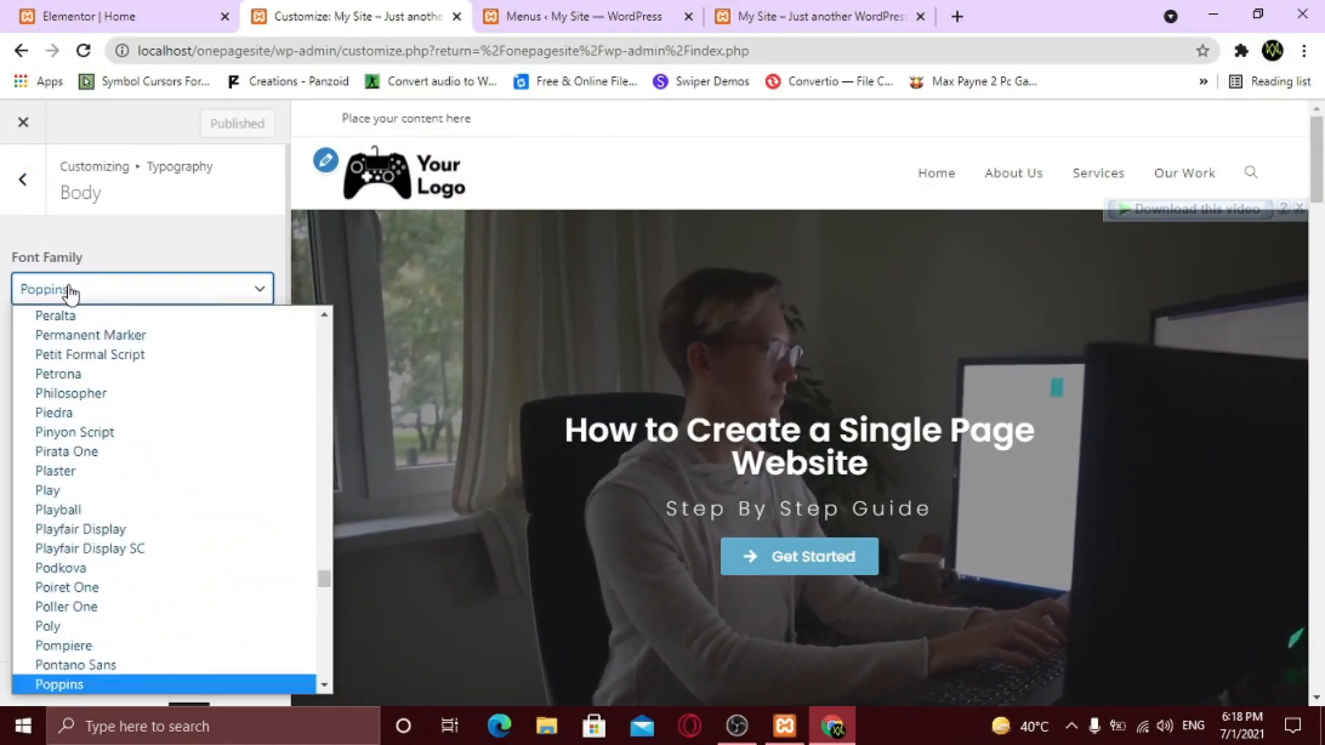
pyautogui.press('Return')
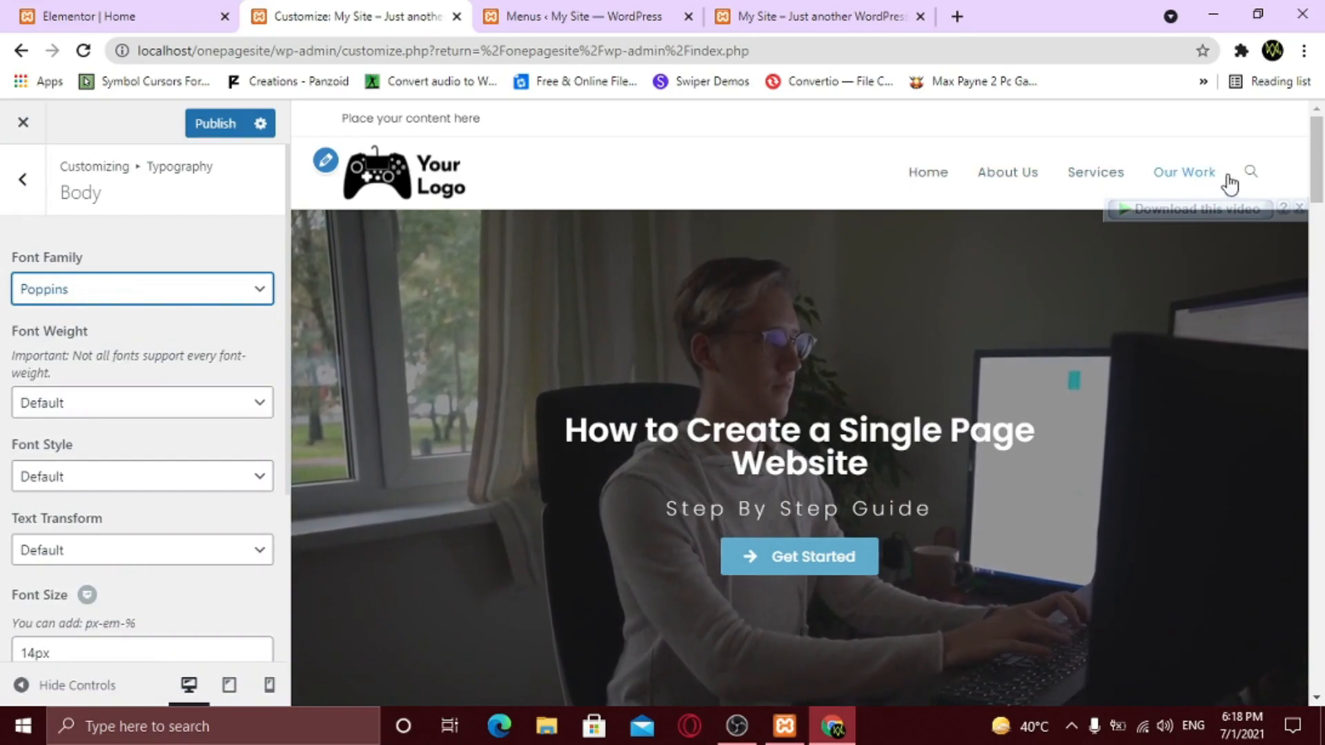
pyautogui.click(112, 407)
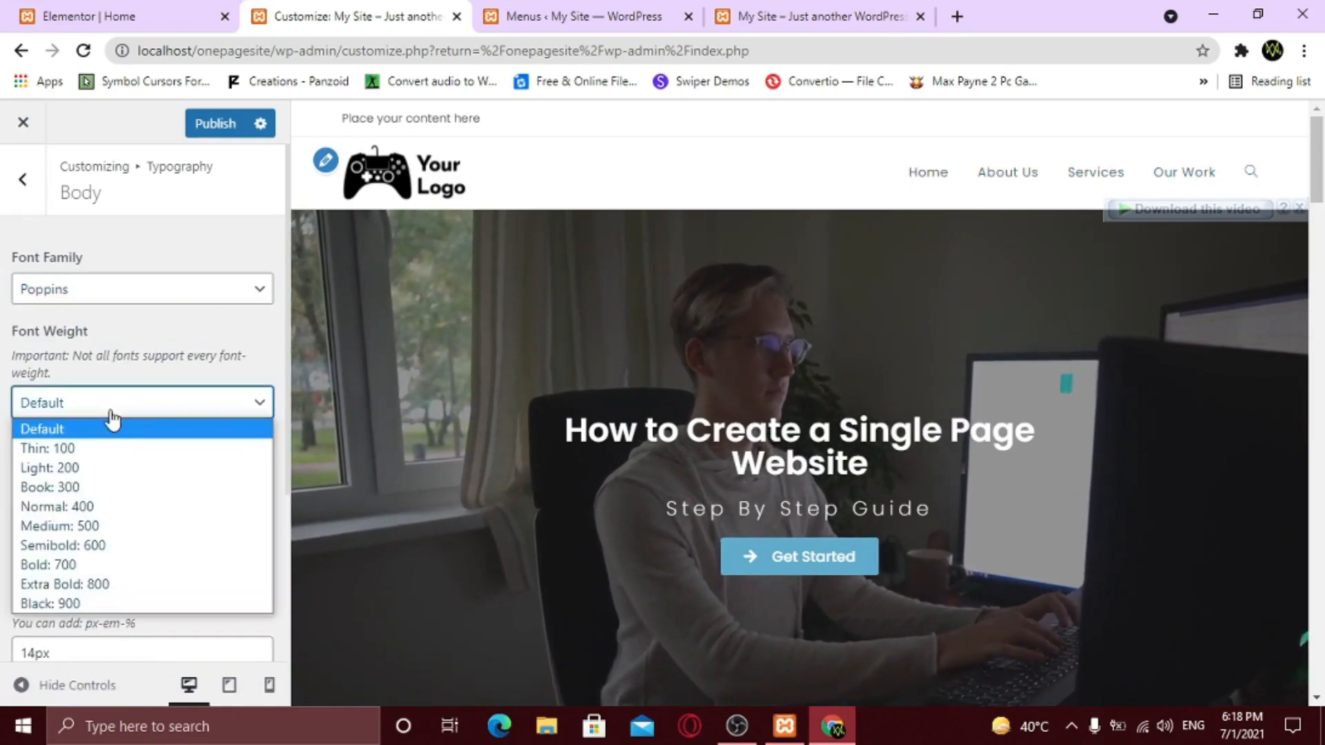
pyautogui.click(88, 545)
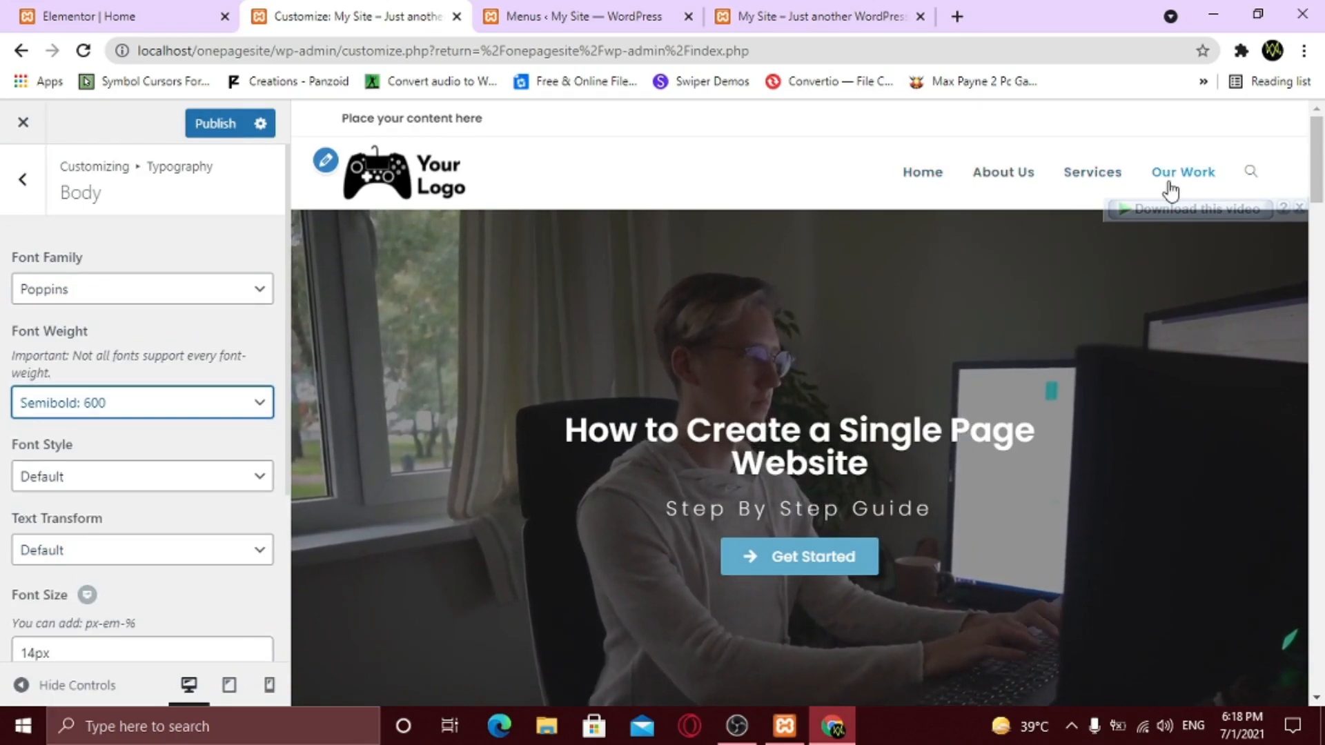
pyautogui.click(151, 239)
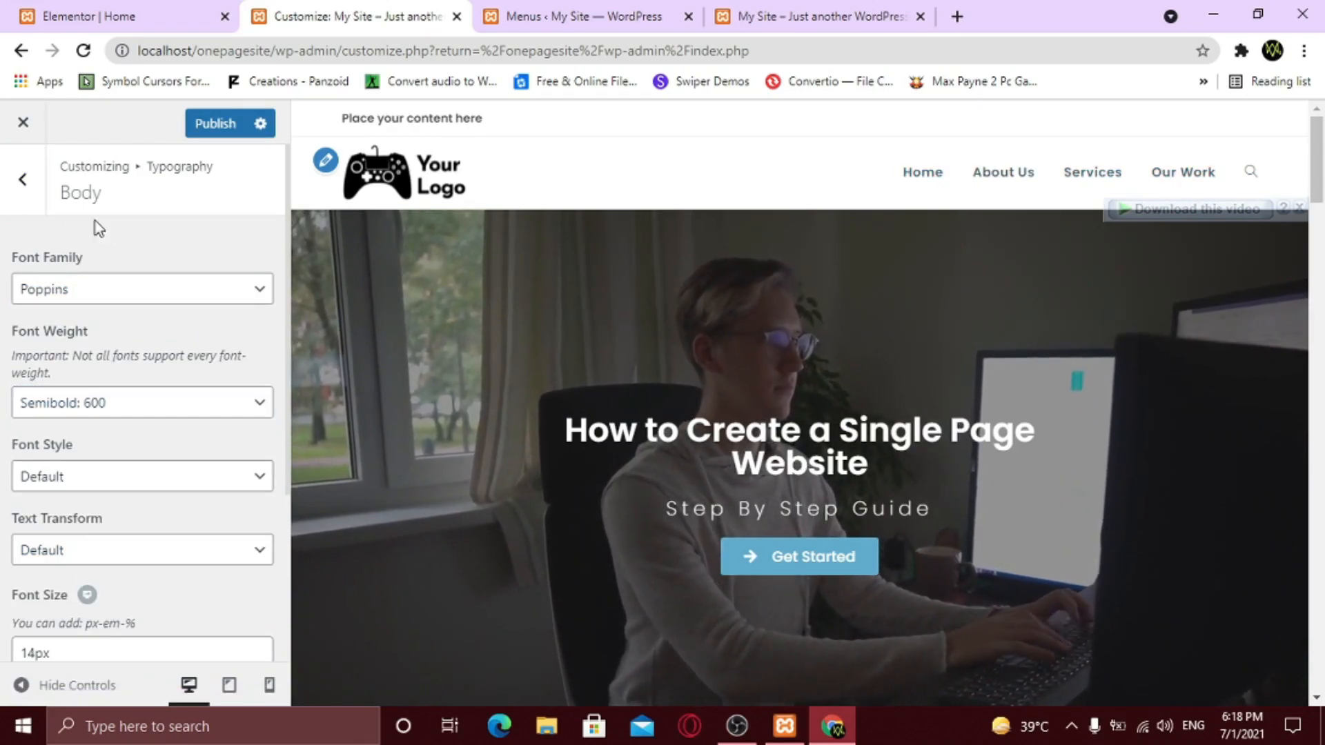
pyautogui.click(20, 181)
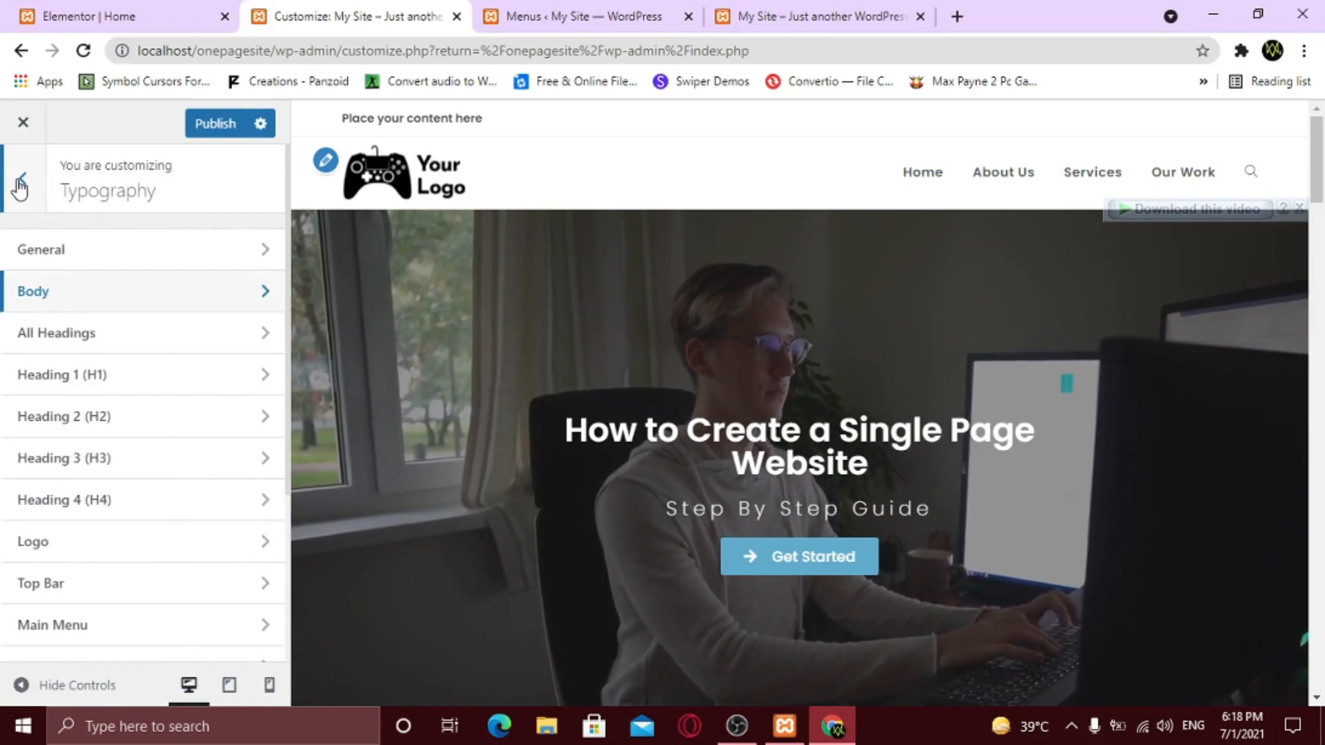
pyautogui.click(20, 183)
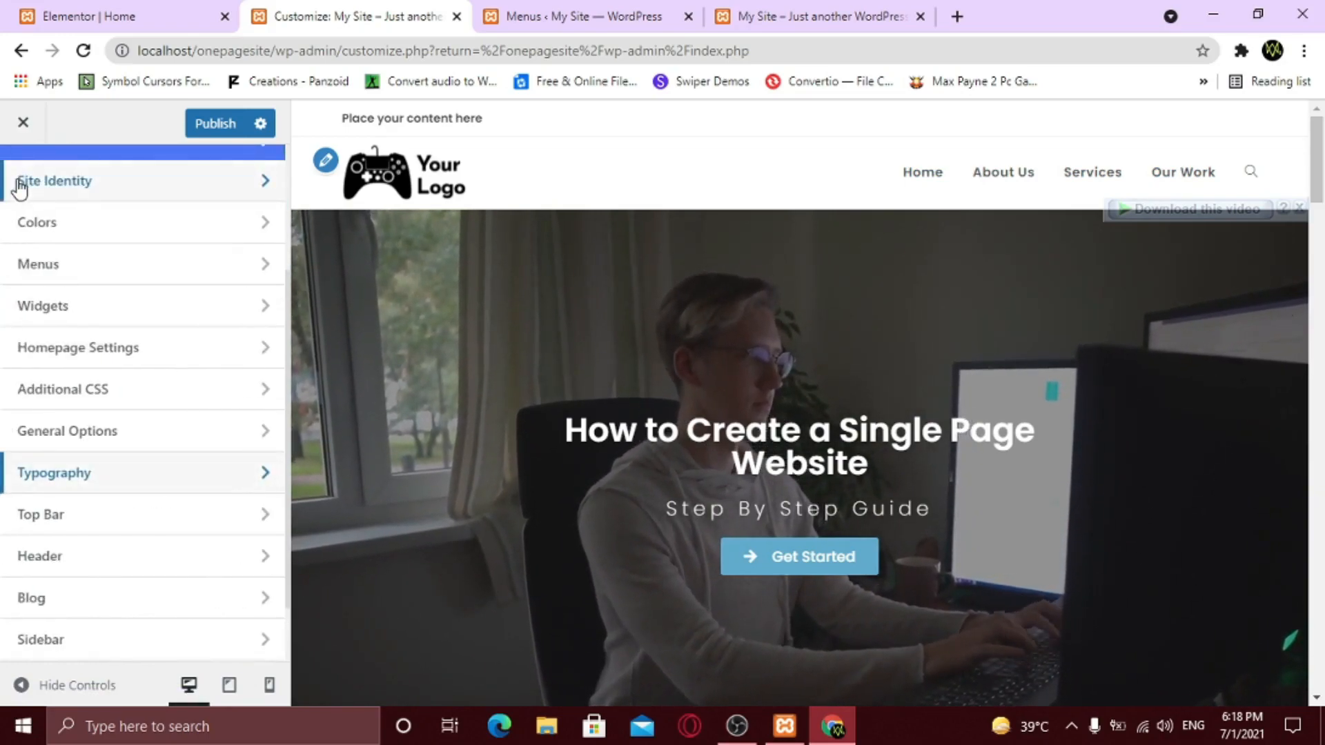
# - Change the General Styling Primary Color to dark gray rgba(30,26,25) at about 44% opacity
pyautogui.click(104, 435)
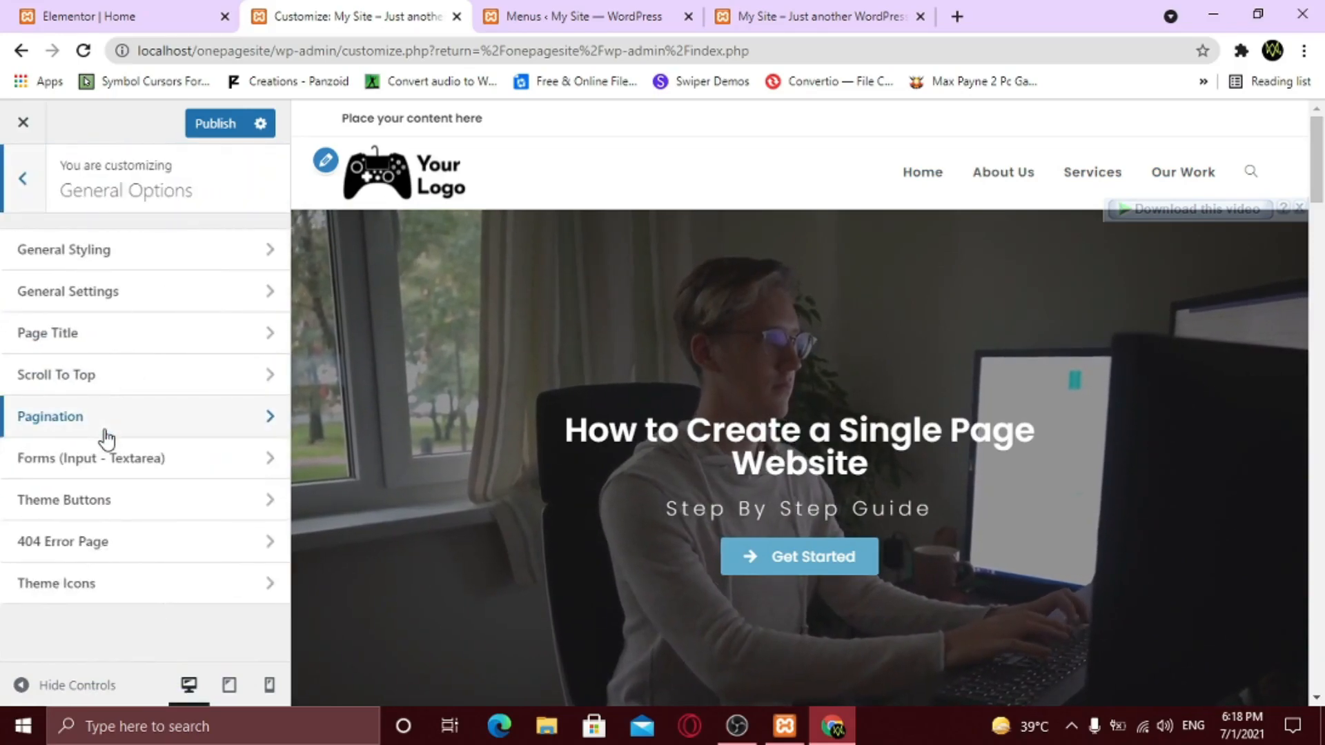
pyautogui.click(101, 255)
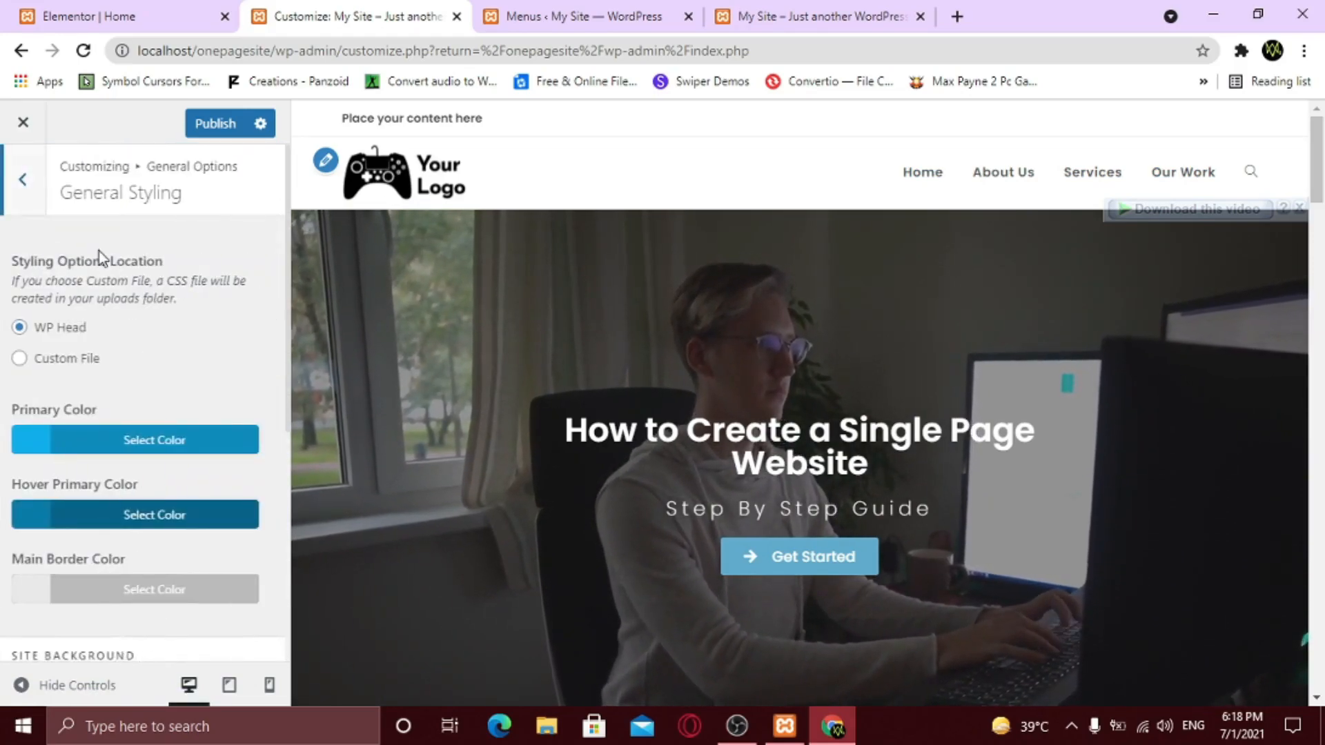
pyautogui.click(124, 450)
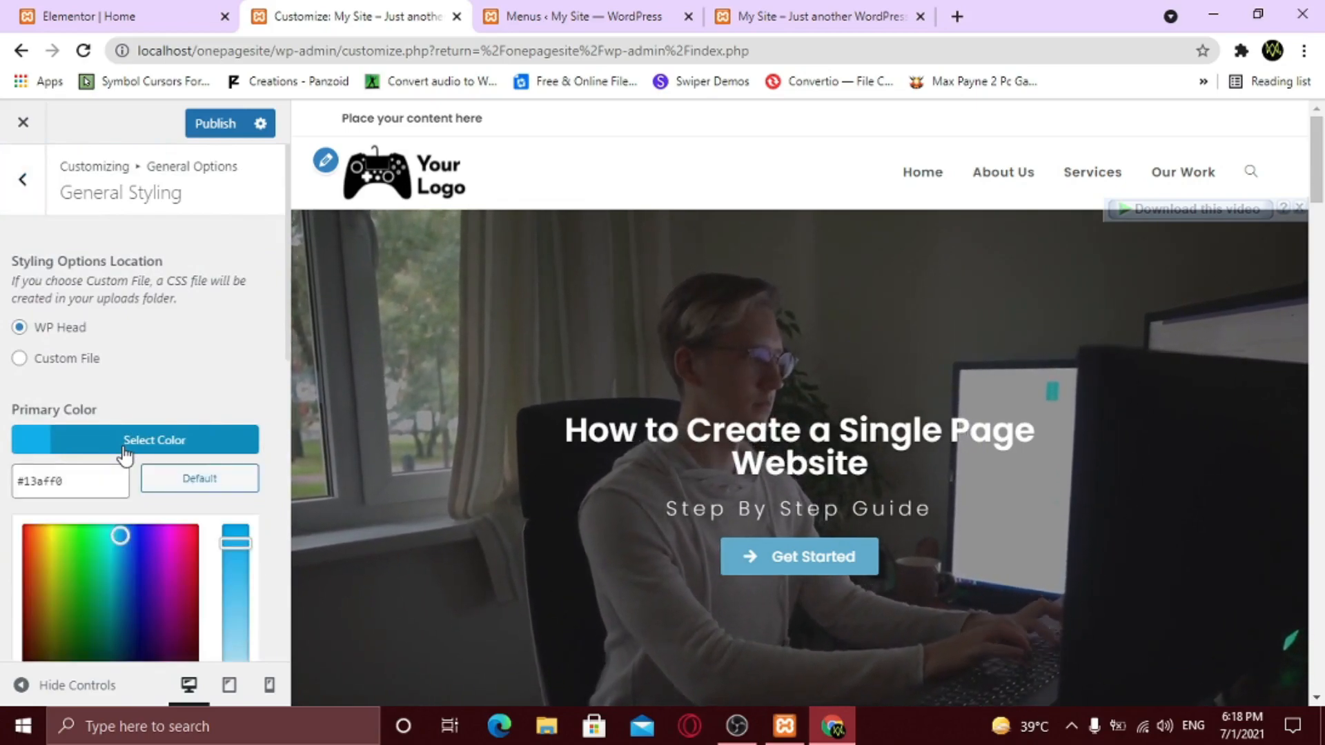
pyautogui.scroll(-3, 126, 441)
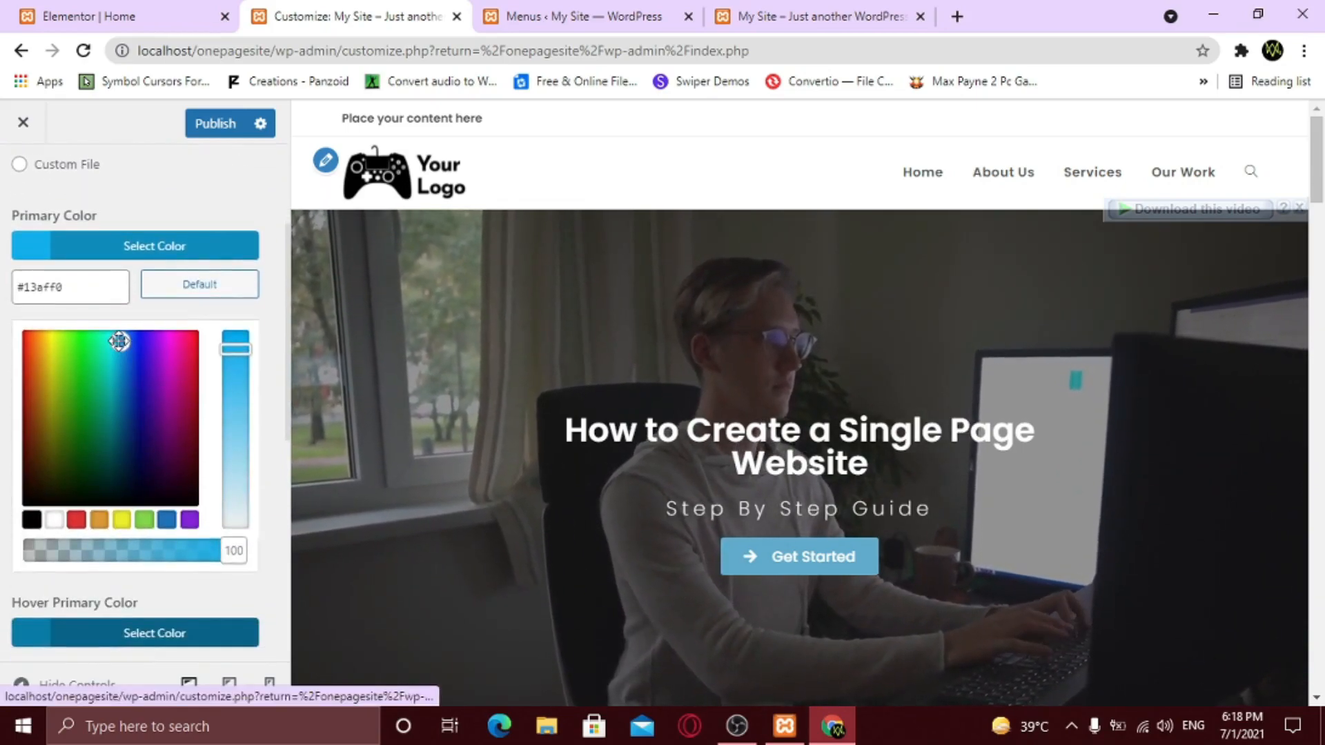
pyautogui.moveTo(120, 341); pyautogui.dragTo(26, 487)
pyautogui.moveTo(235, 349); pyautogui.dragTo(238, 492)
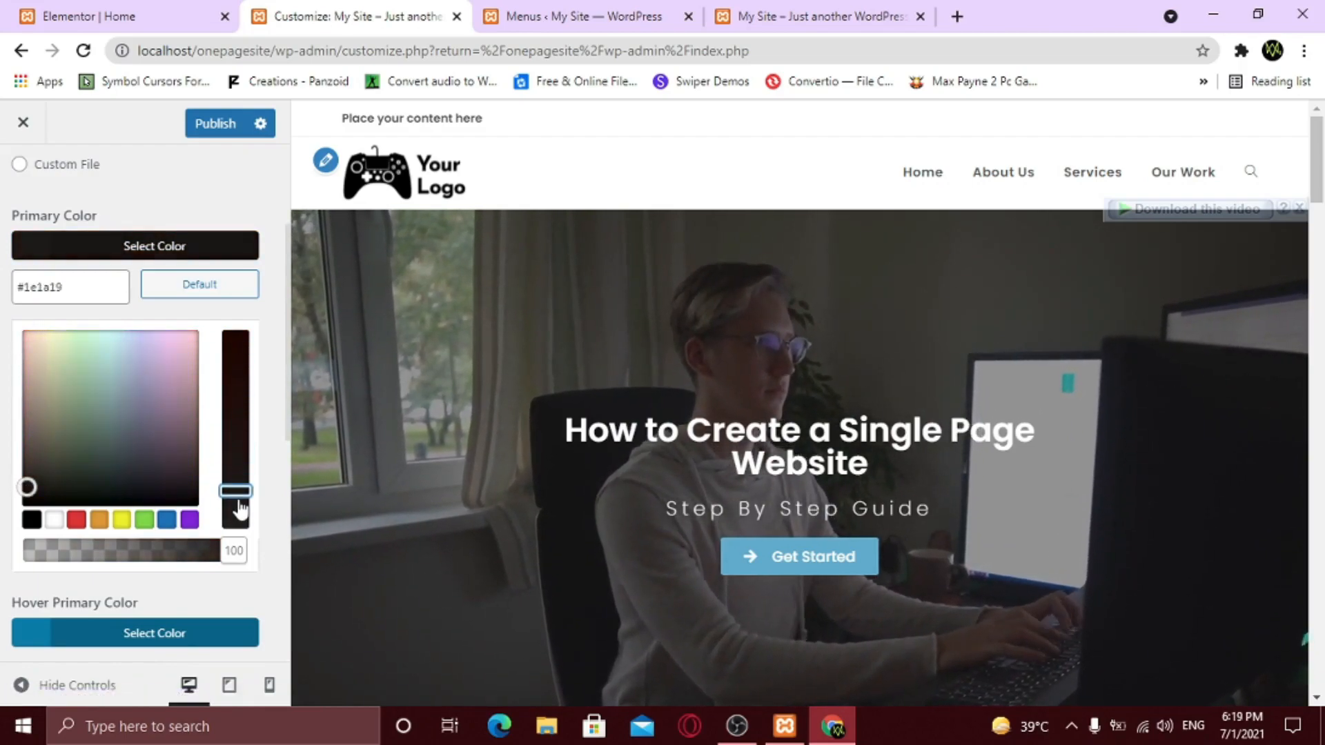
pyautogui.moveTo(233, 551); pyautogui.dragTo(193, 554)
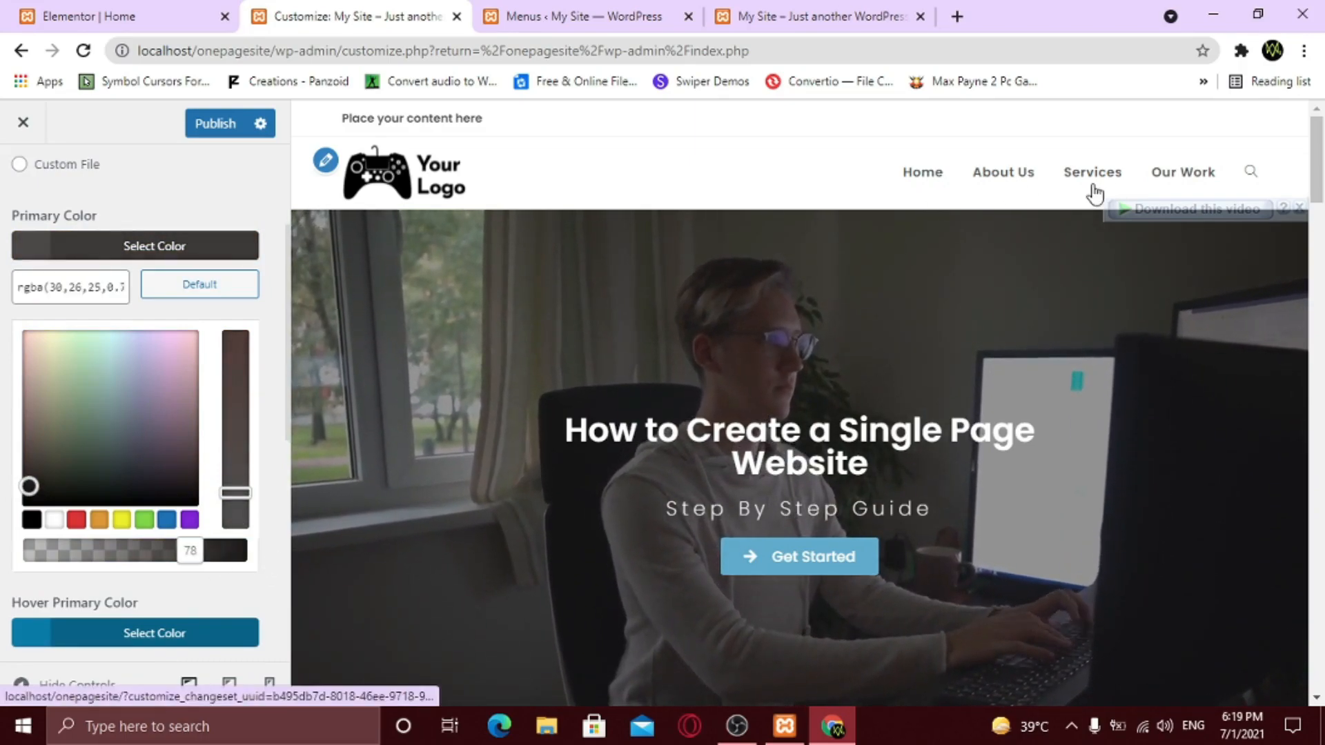
pyautogui.moveTo(190, 550); pyautogui.dragTo(127, 549)
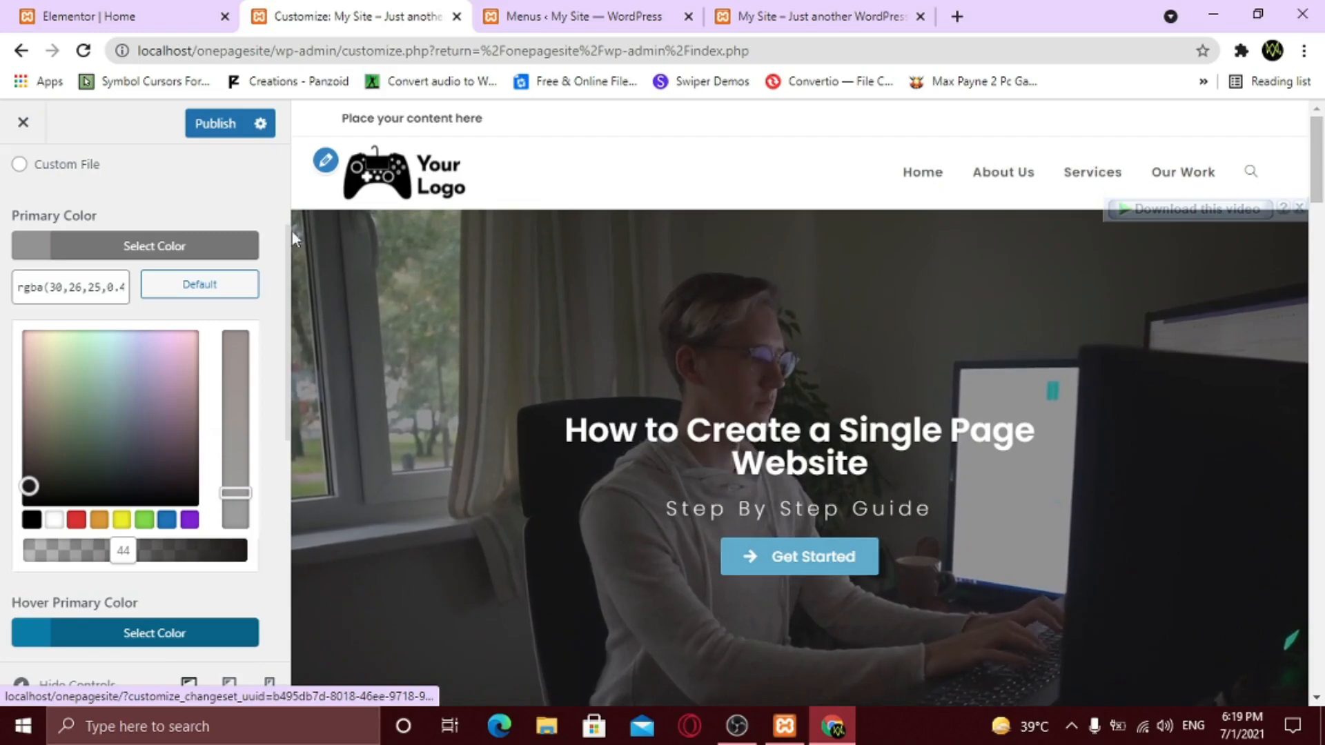
pyautogui.scroll(3, 110, 238)
pyautogui.click(101, 276)
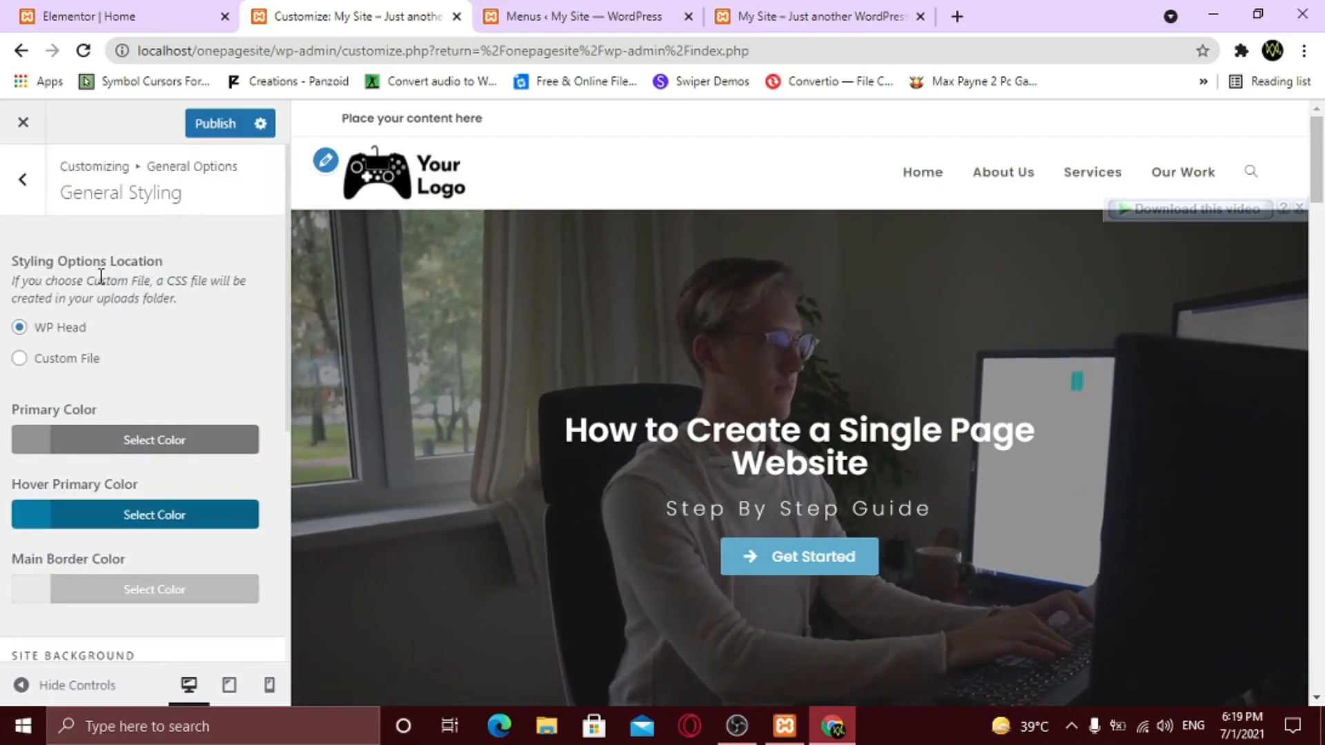
pyautogui.click(22, 180)
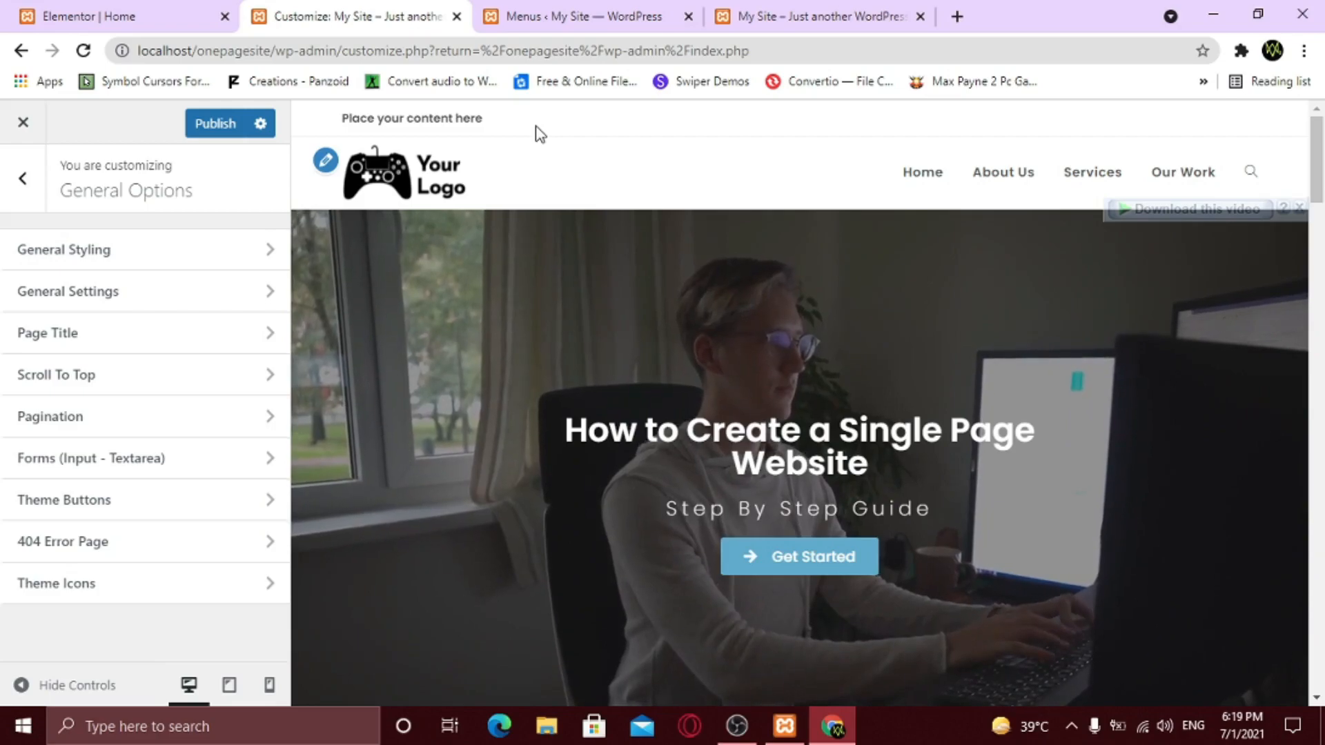
# - In Top Bar > General, set a black #000000 background and white text colour
pyautogui.click(24, 181)
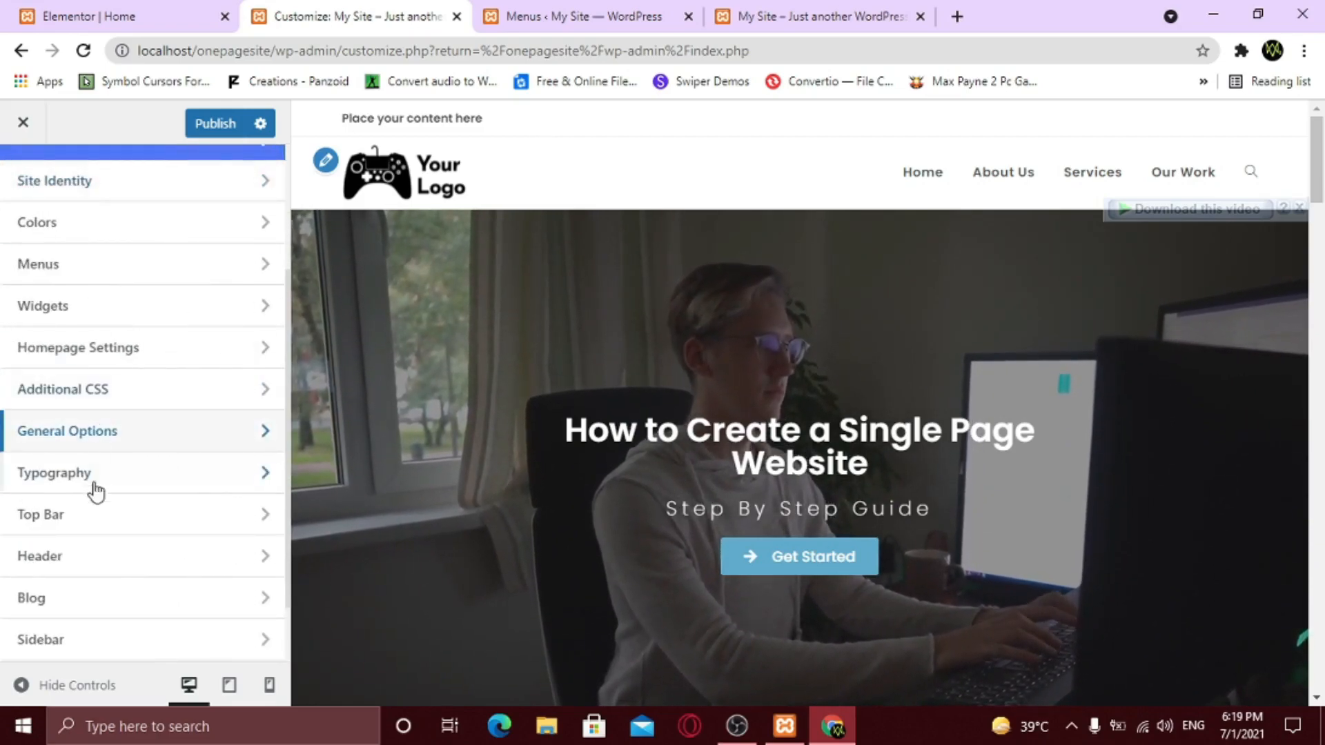
pyautogui.click(91, 527)
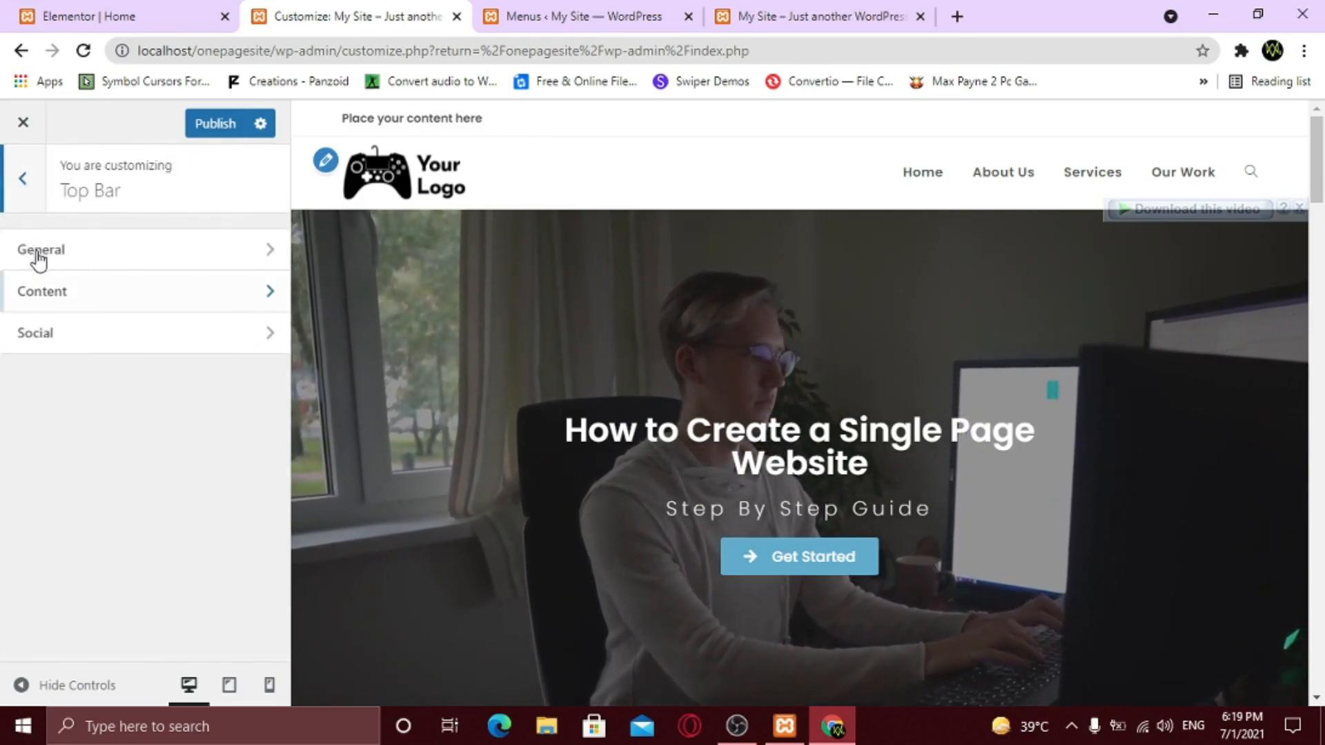
pyautogui.click(88, 257)
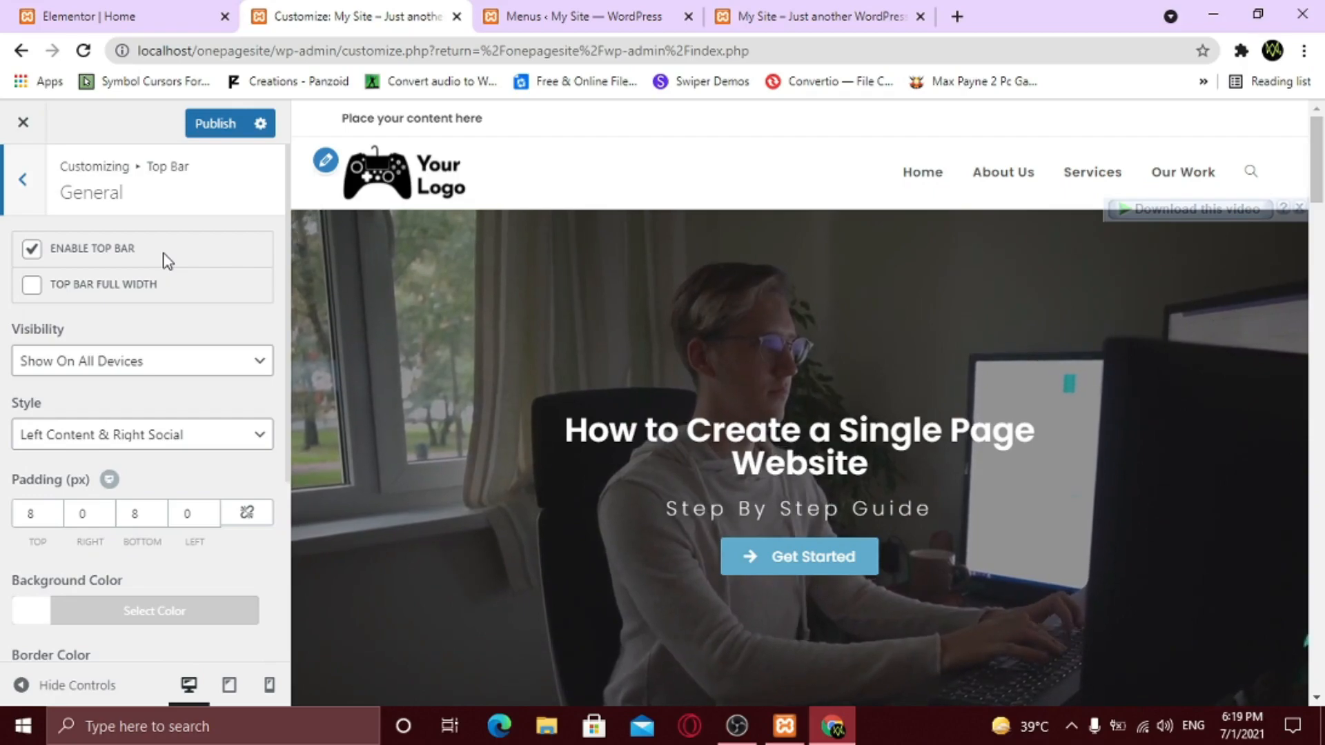
pyautogui.scroll(-1, 150, 390)
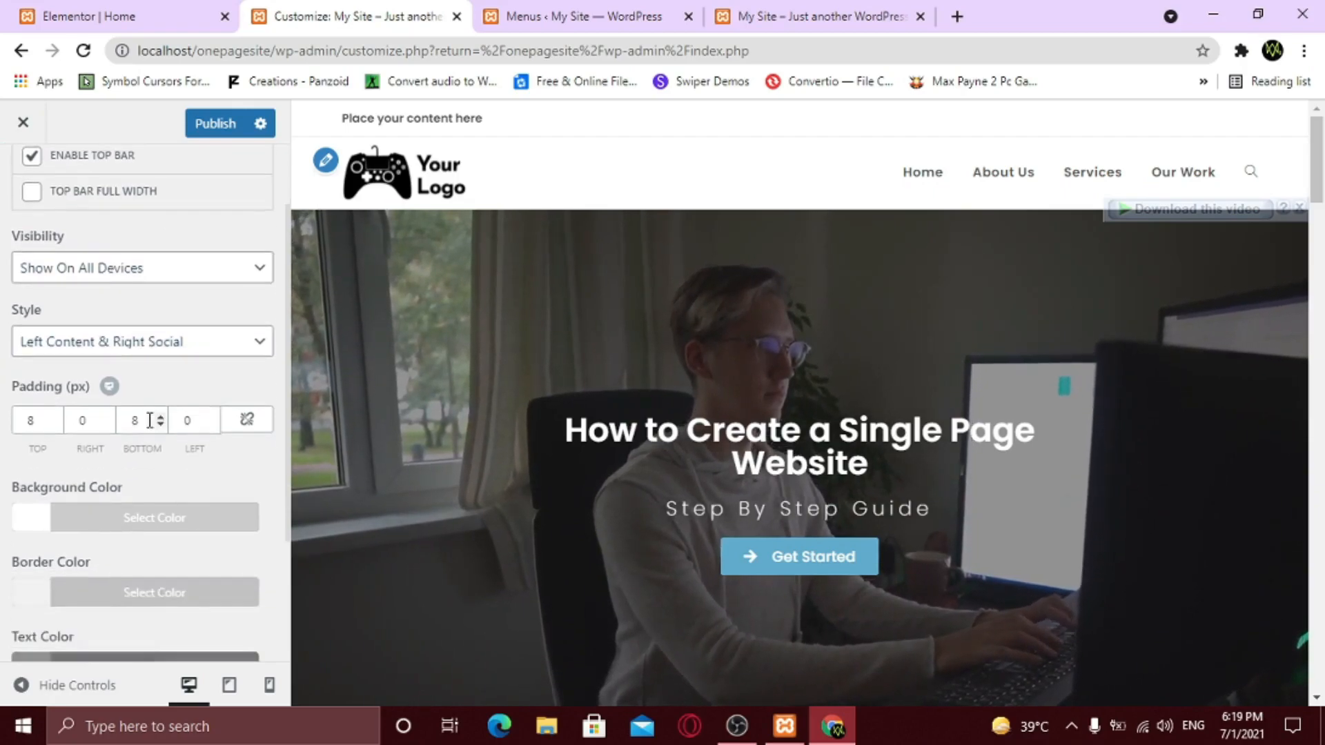
pyautogui.click(112, 523)
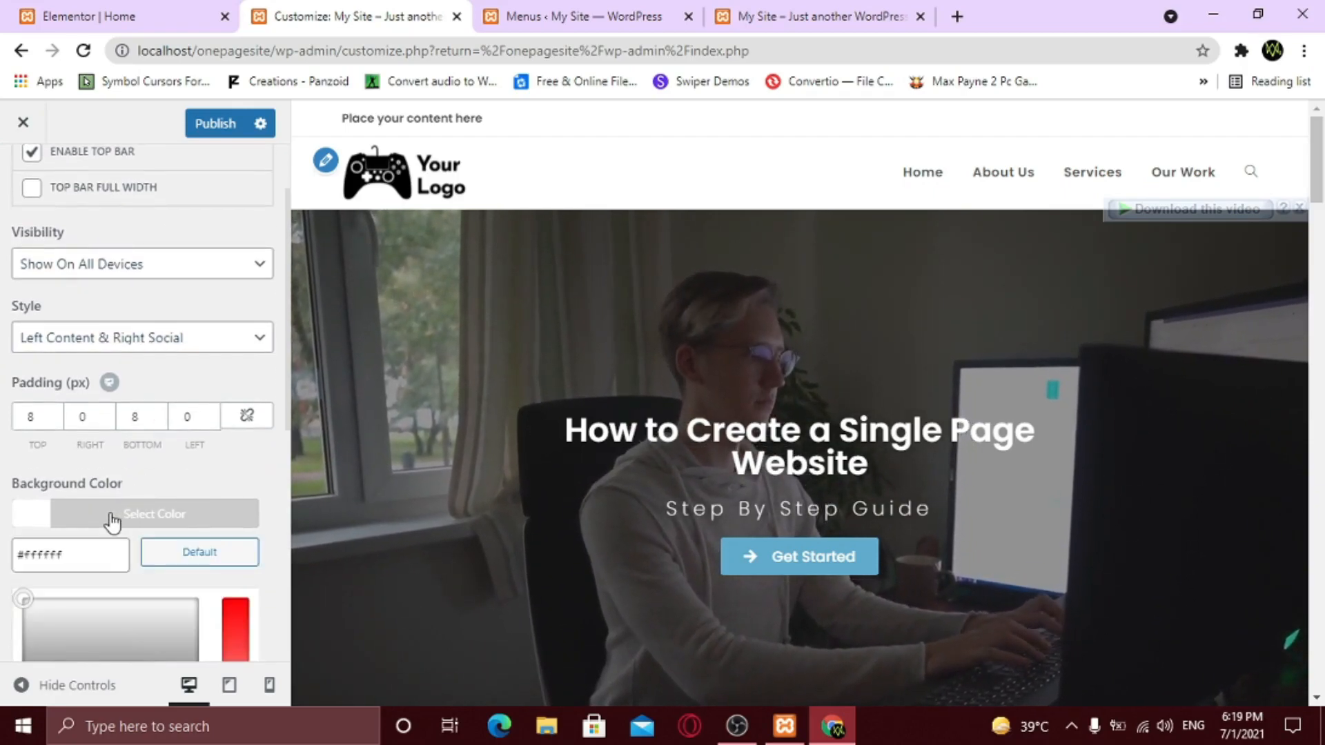
pyautogui.scroll(-2, 109, 521)
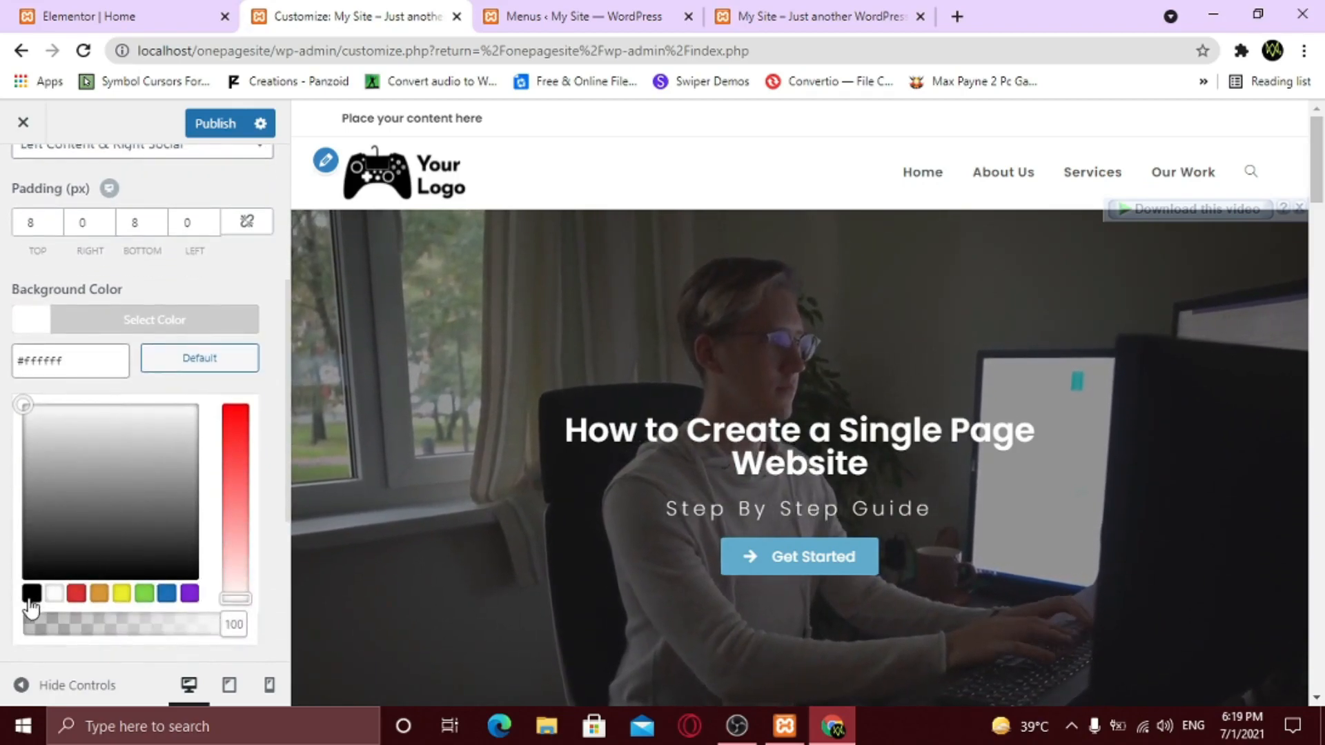
pyautogui.click(31, 595)
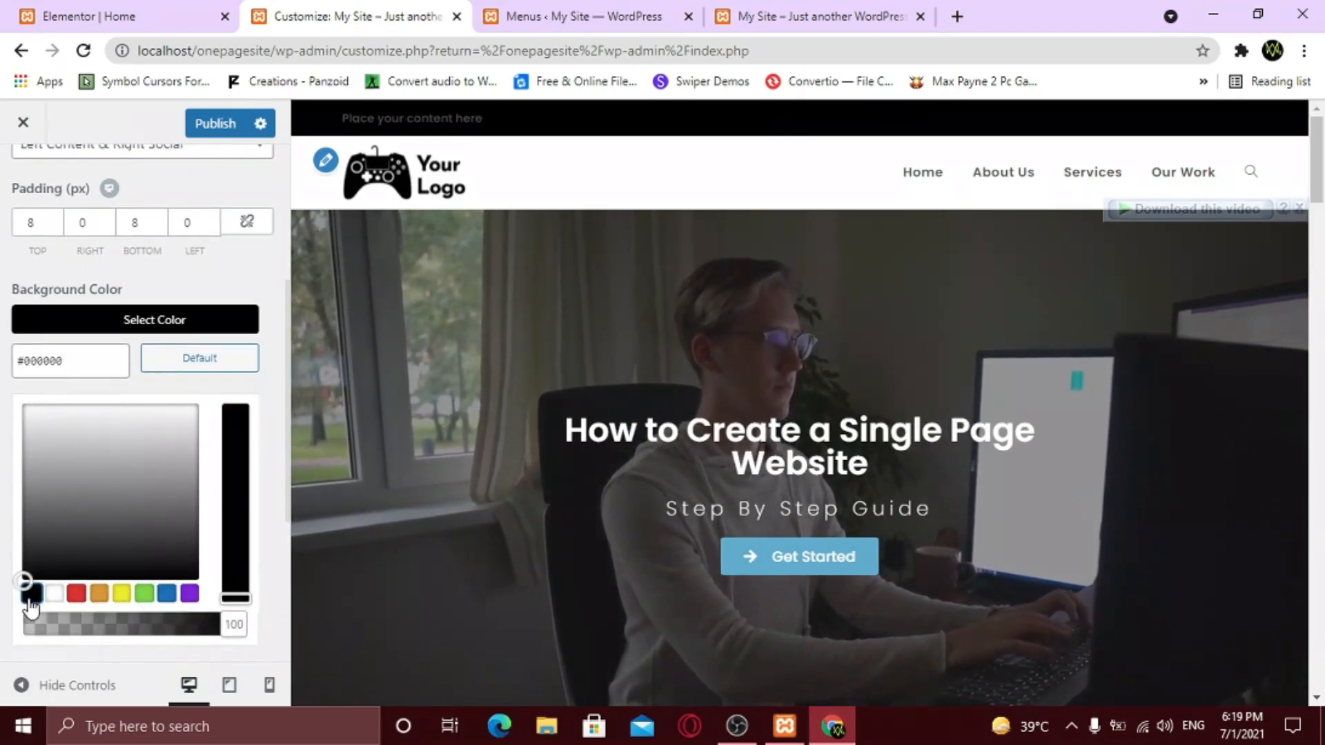
pyautogui.click(172, 287)
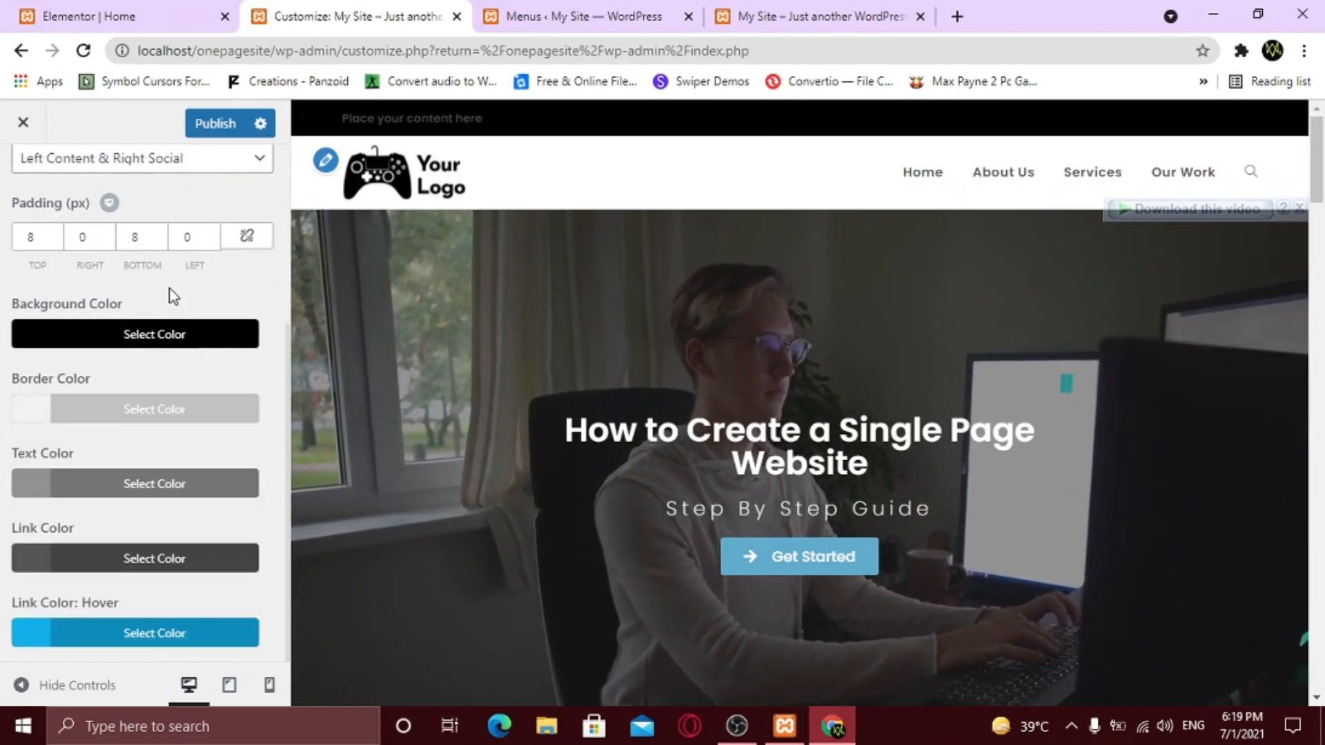
pyautogui.click(80, 487)
pyautogui.scroll(-2, 79, 528)
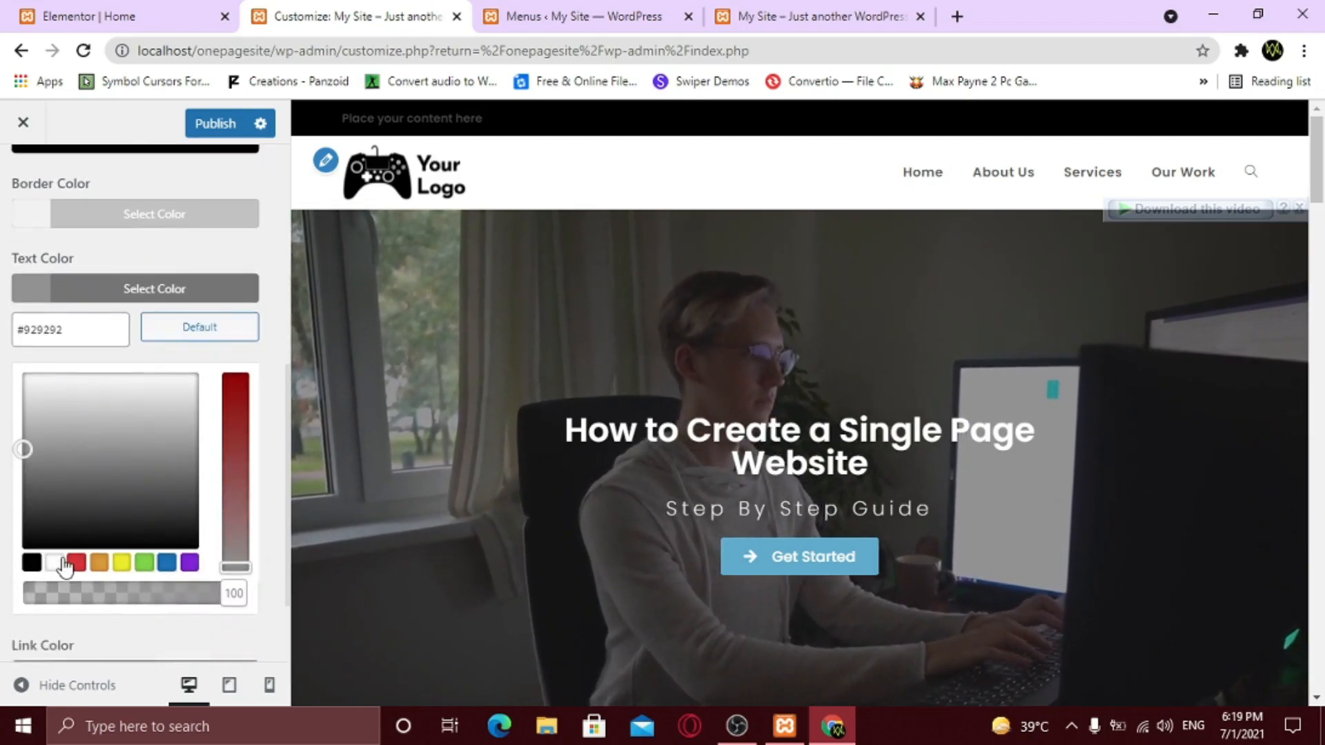
pyautogui.click(56, 563)
pyautogui.scroll(5, 76, 545)
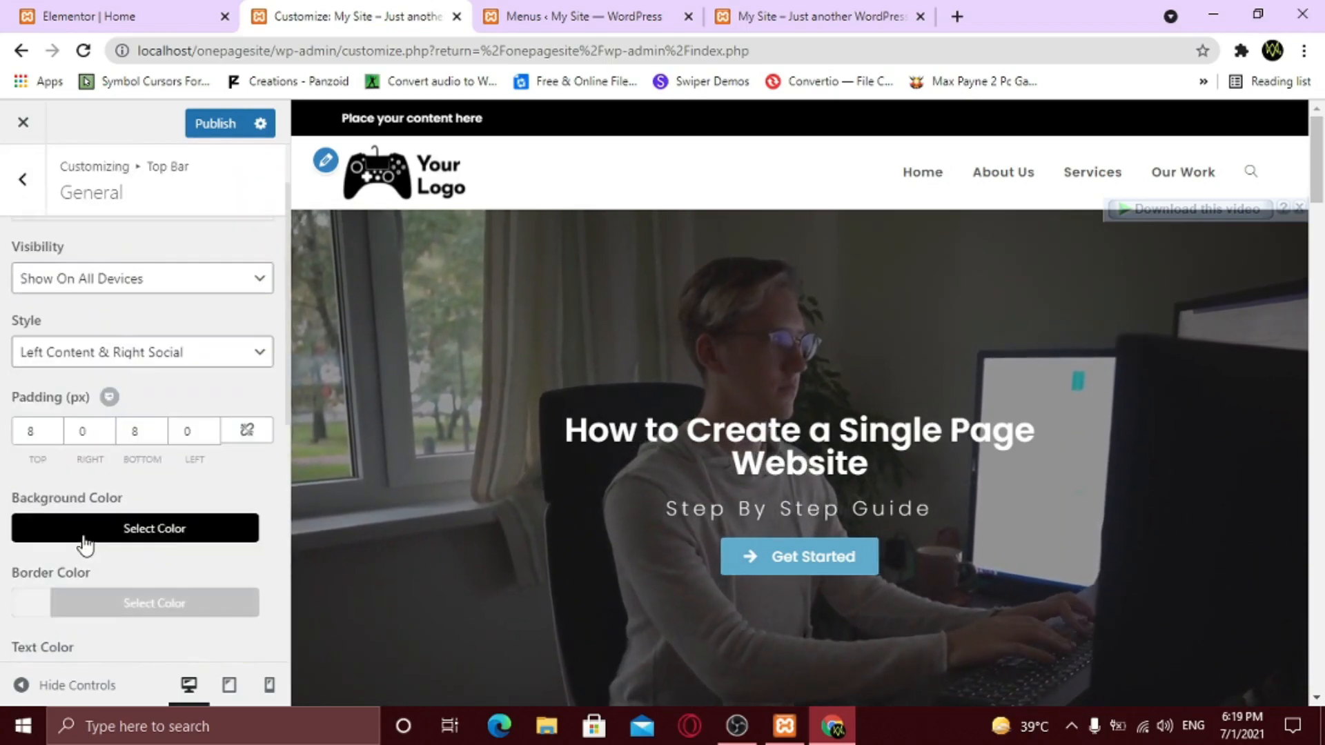
pyautogui.click(23, 178)
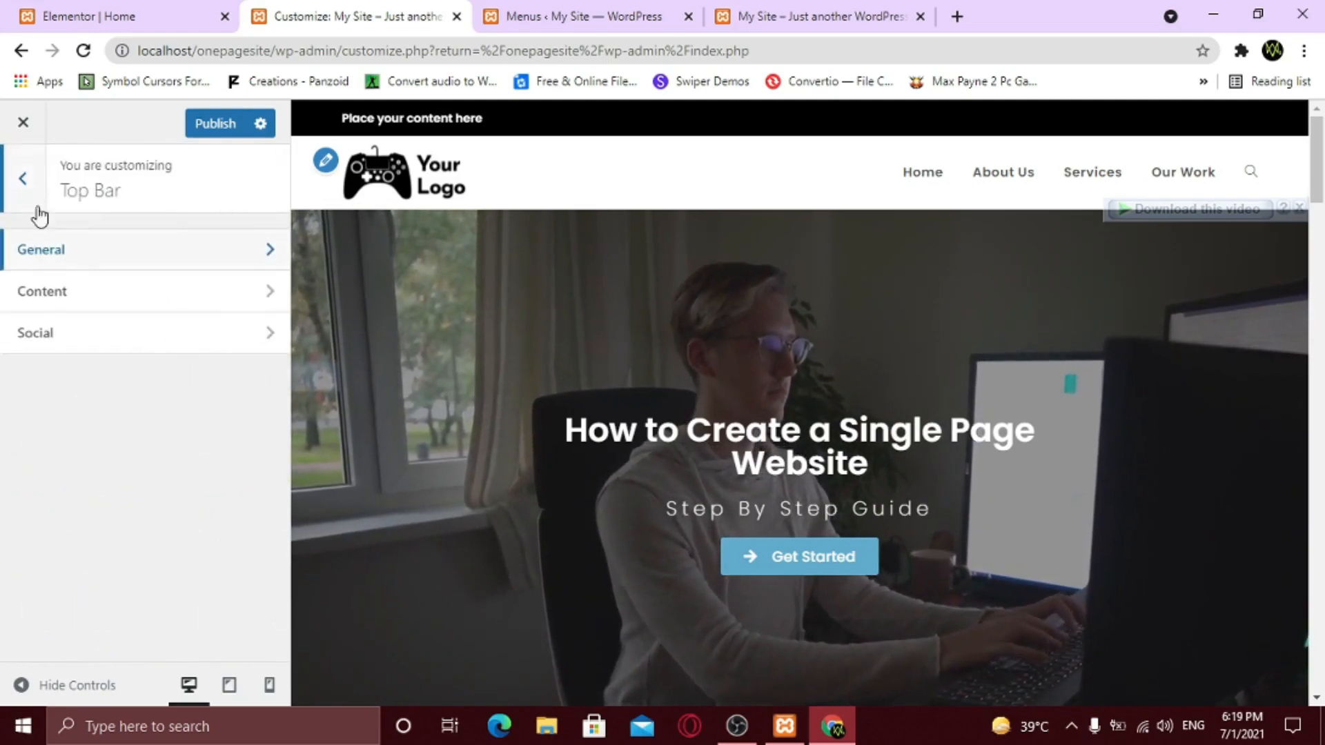
# - Replace the top bar content placeholder with 'Professional Web Developer'
pyautogui.click(161, 298)
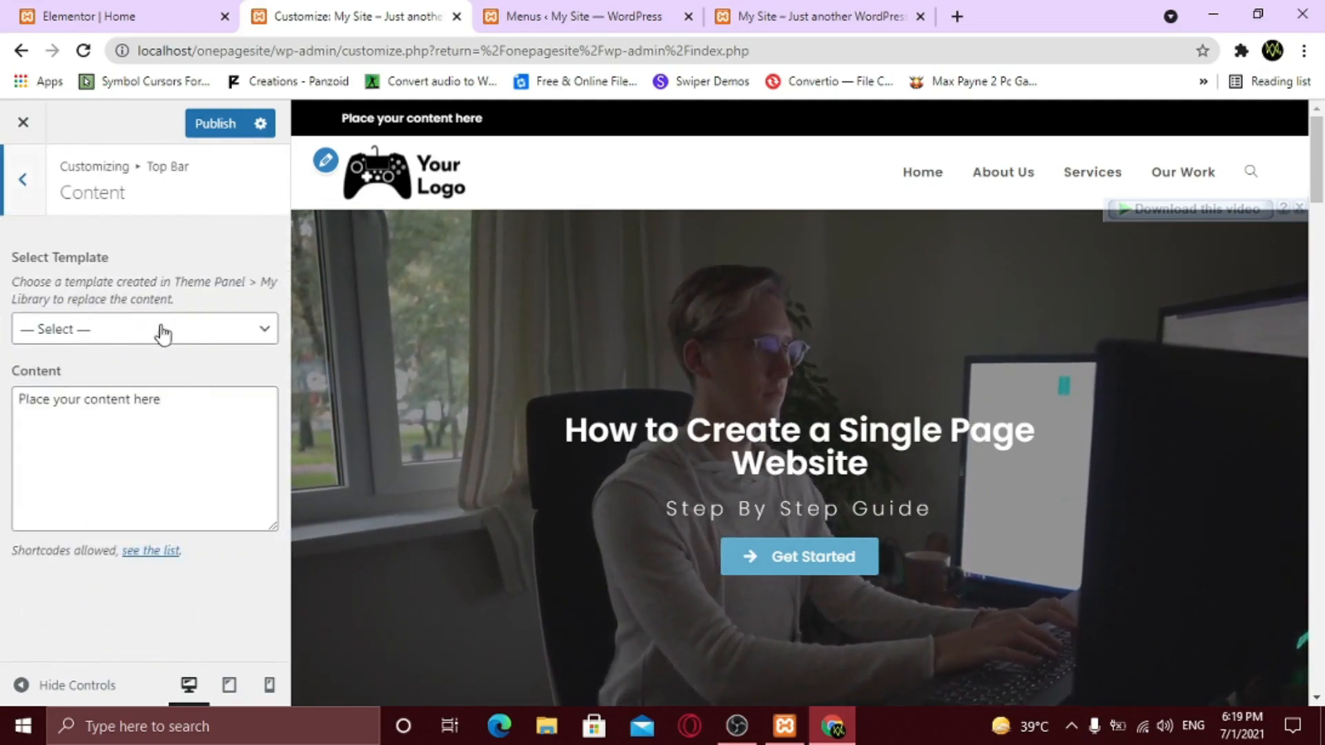
pyautogui.moveTo(182, 401); pyautogui.dragTo(42, 398)
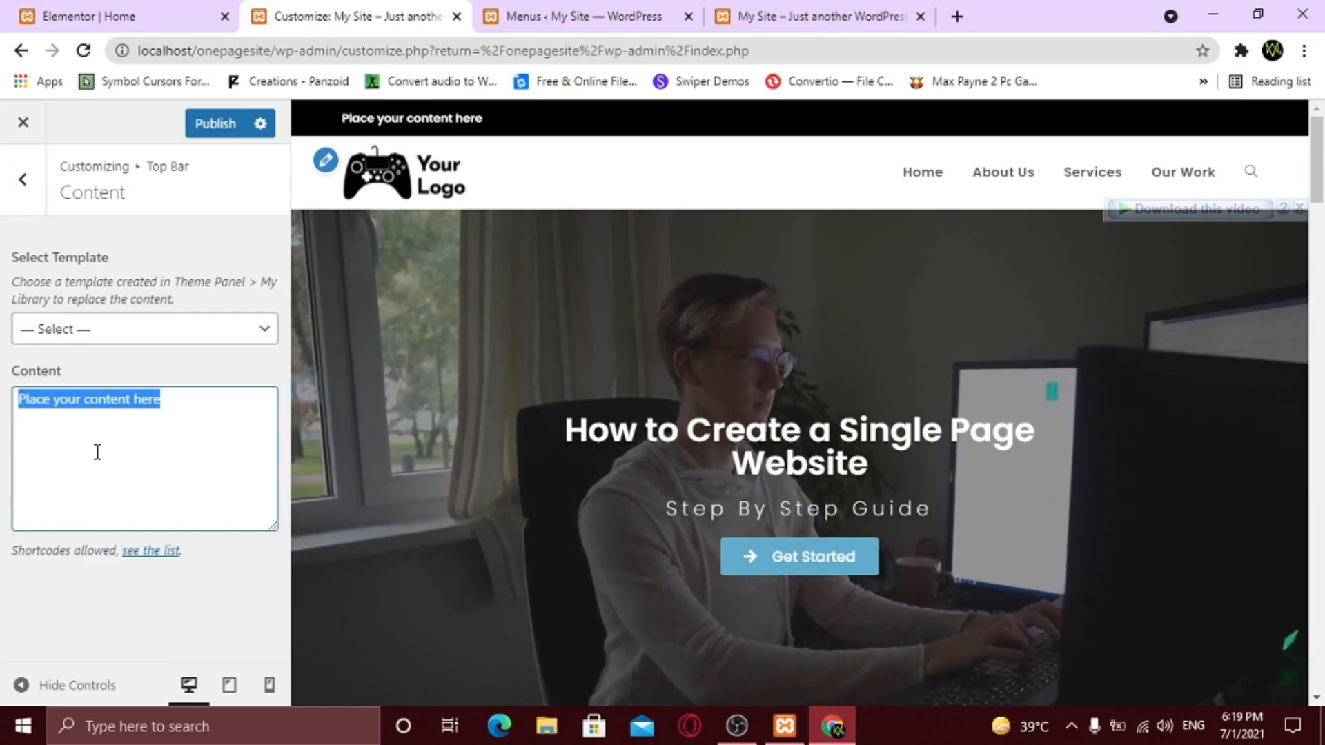
pyautogui.write('Professional We')
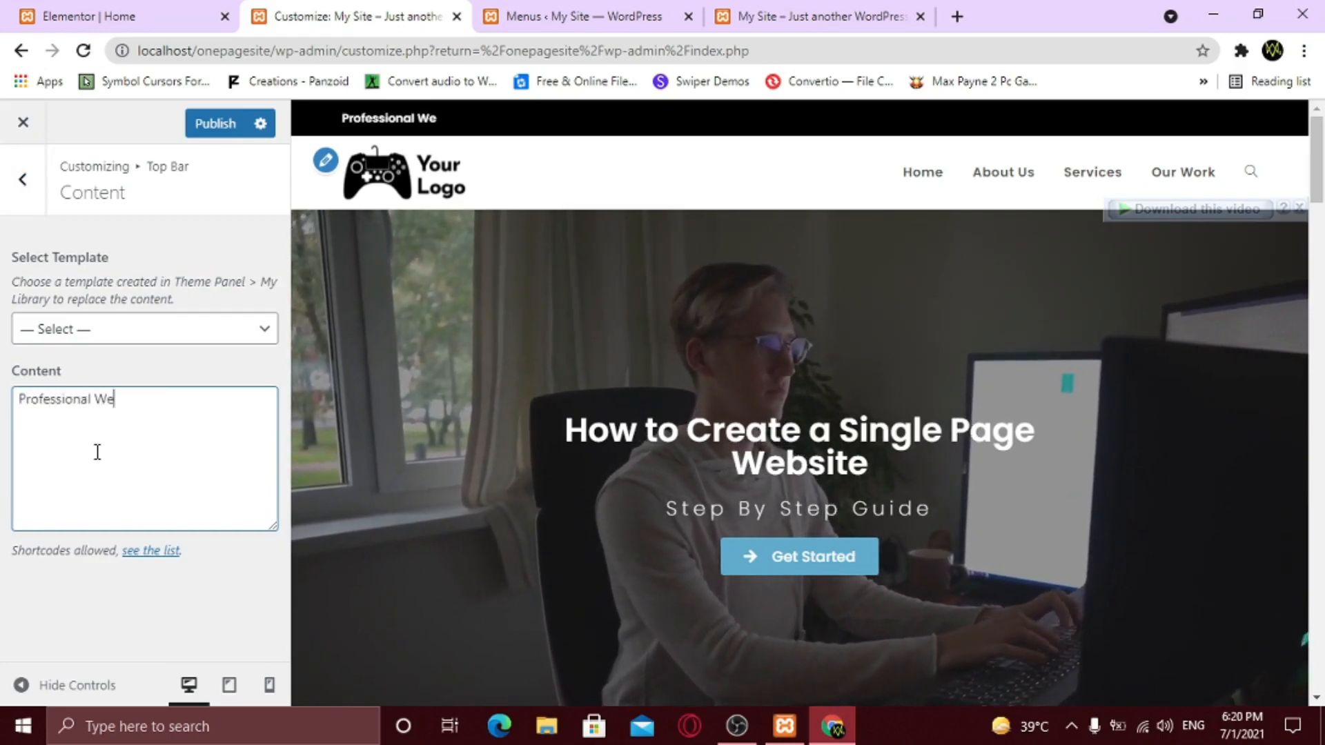
pyautogui.write('b Developer')
pyautogui.click(79, 335)
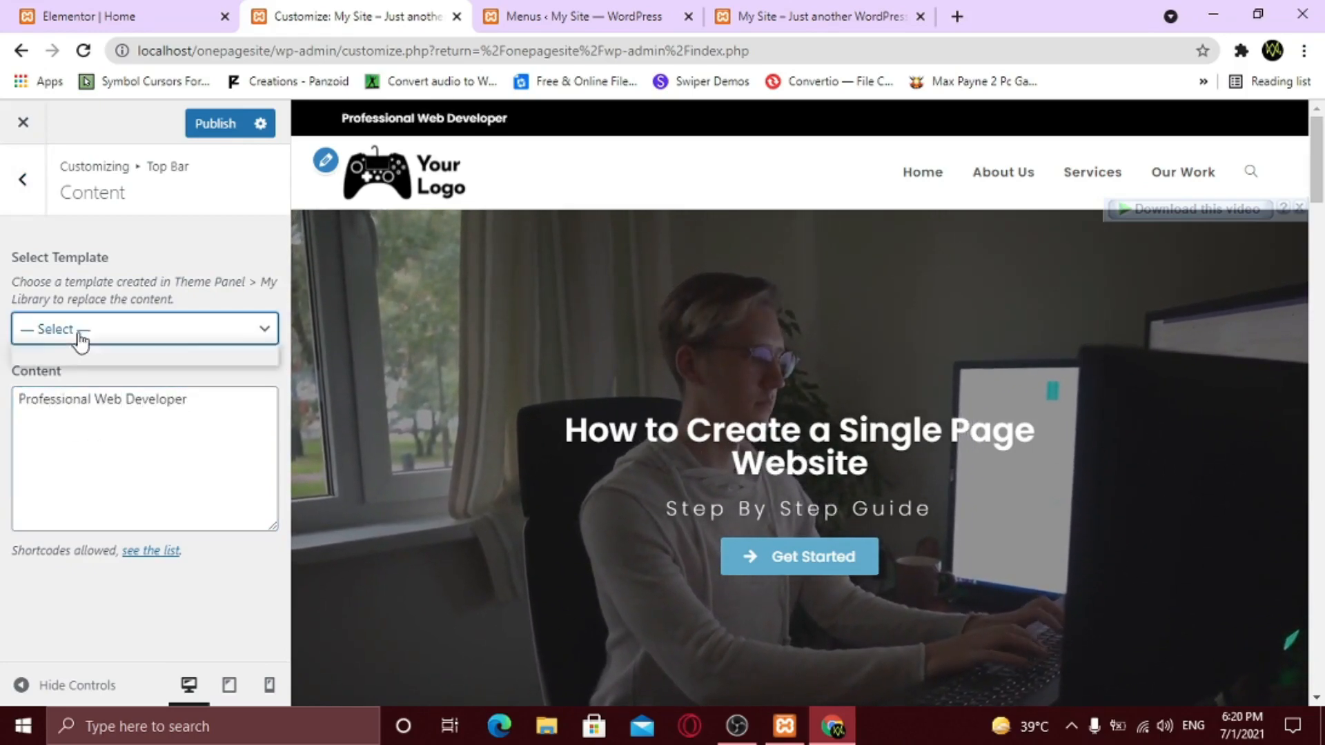
pyautogui.click(85, 352)
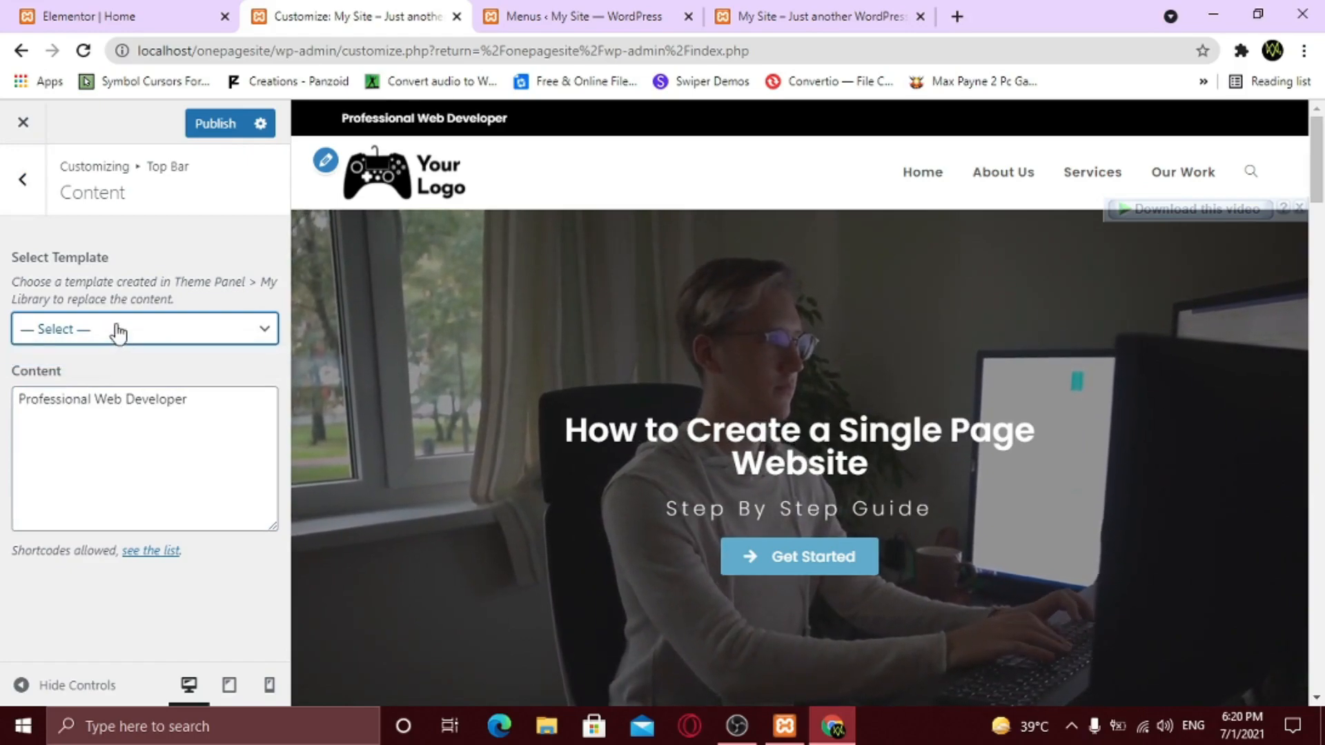
pyautogui.click(18, 183)
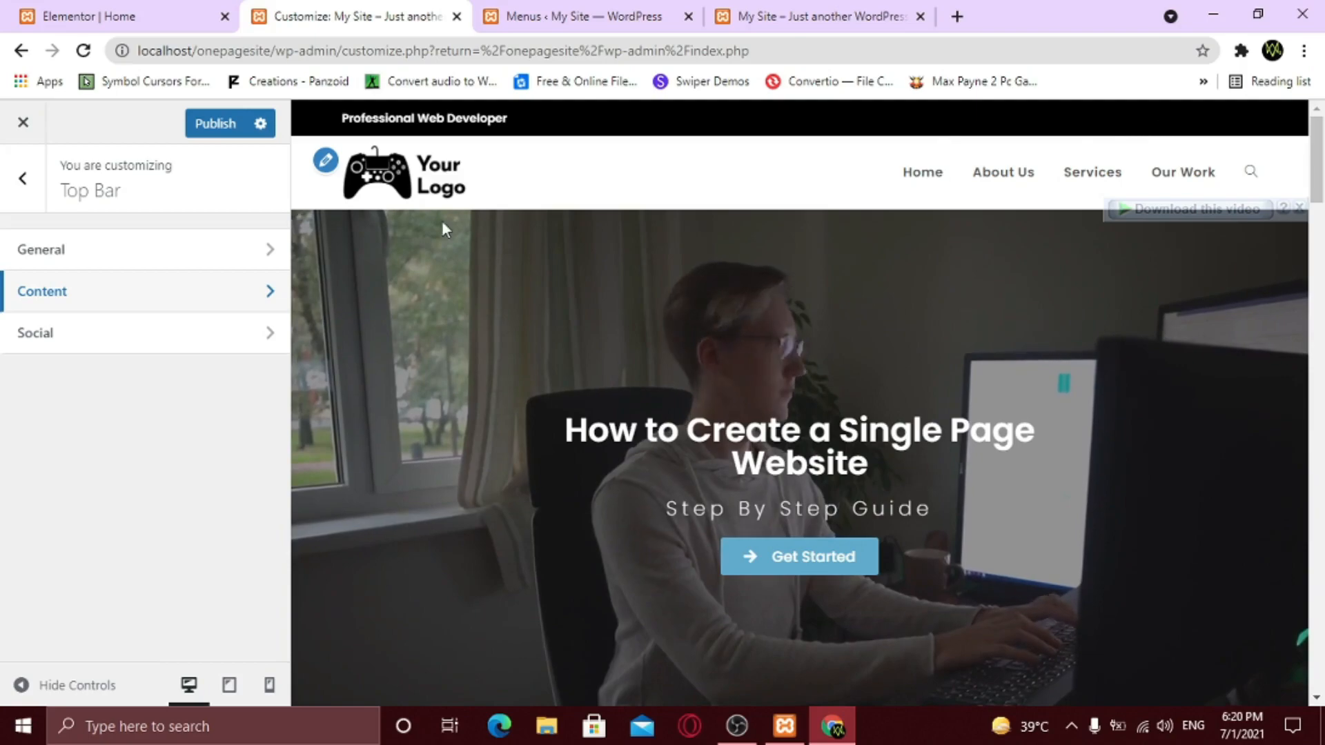
# - Enter '#' placeholder links for the Twitter, Facebook and Instagram top bar social icons
pyautogui.click(122, 345)
pyautogui.scroll(-1, 135, 391)
pyautogui.scroll(-6, 135, 397)
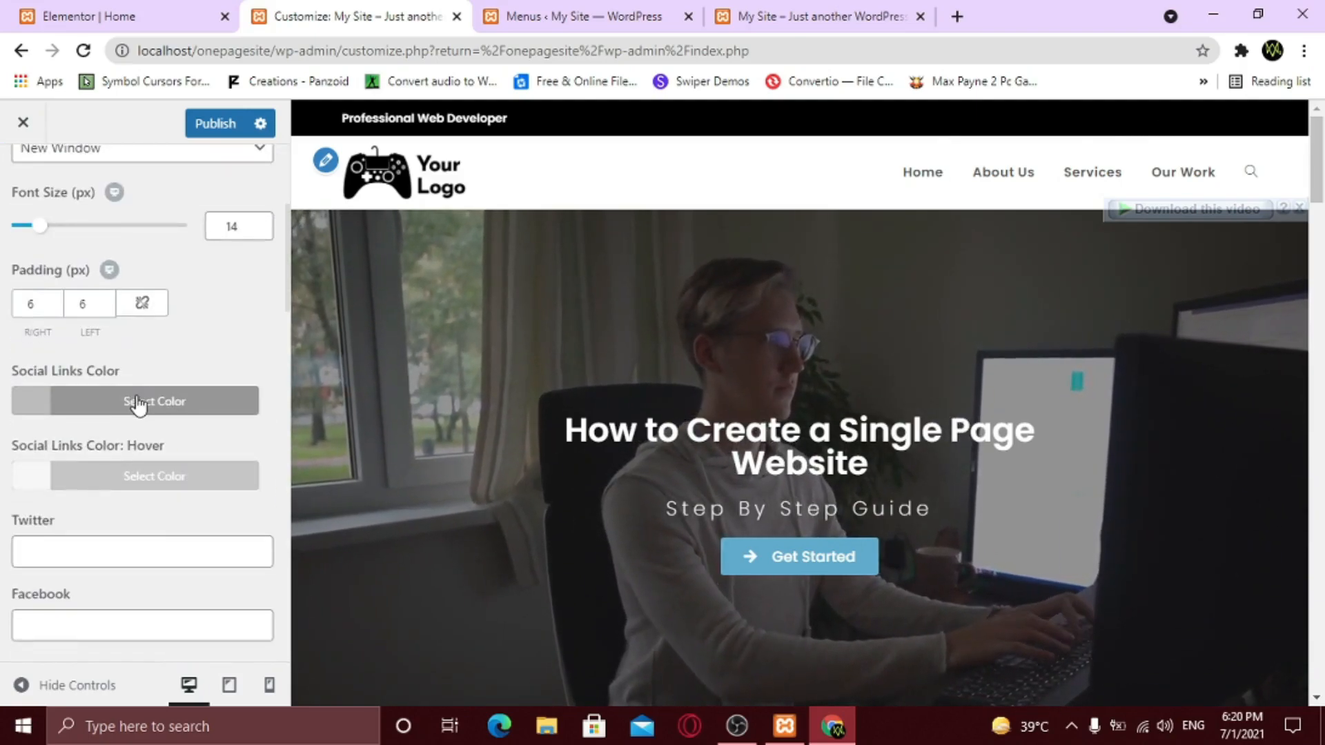
pyautogui.click(59, 358)
pyautogui.write('#')
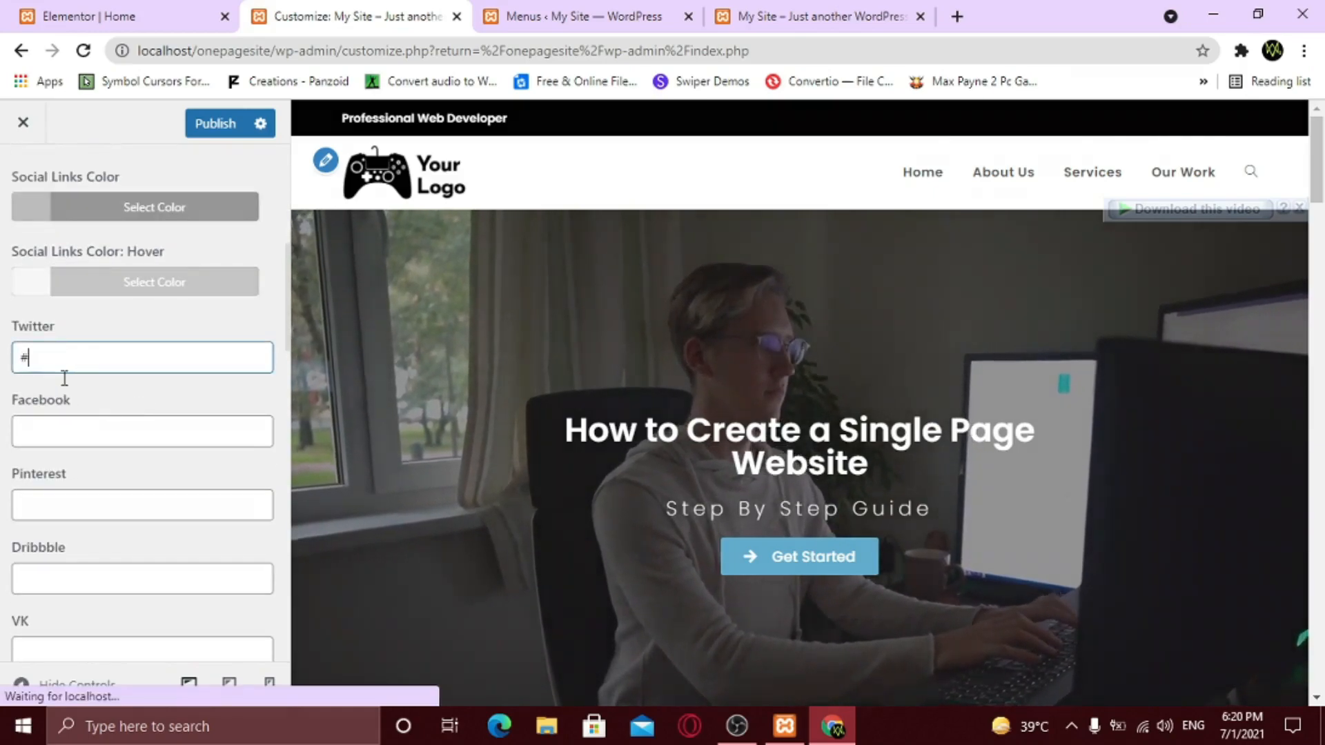
pyautogui.click(65, 428)
pyautogui.write('#')
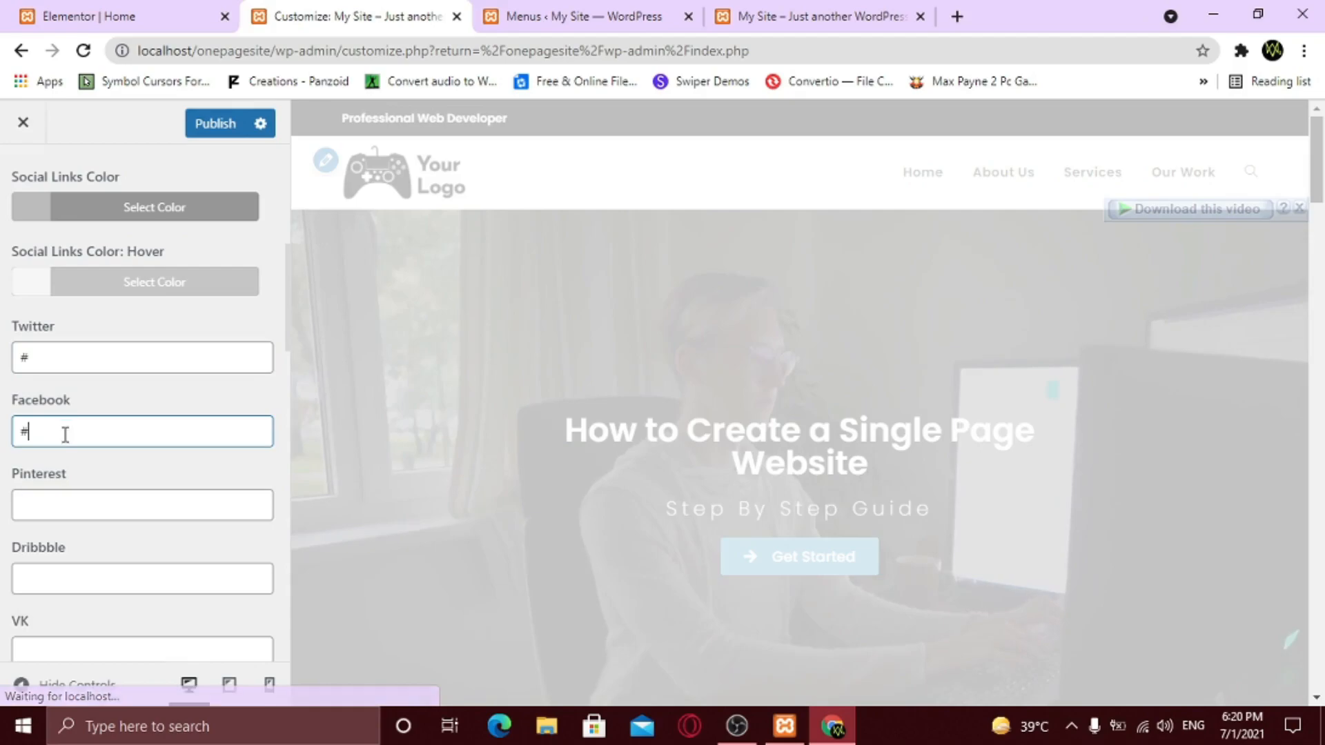
pyautogui.scroll(-5, 83, 462)
pyautogui.click(54, 349)
pyautogui.write('#')
pyautogui.scroll(-3, 90, 437)
pyautogui.scroll(-2, 89, 436)
pyautogui.click(61, 498)
pyautogui.scroll(7, 61, 498)
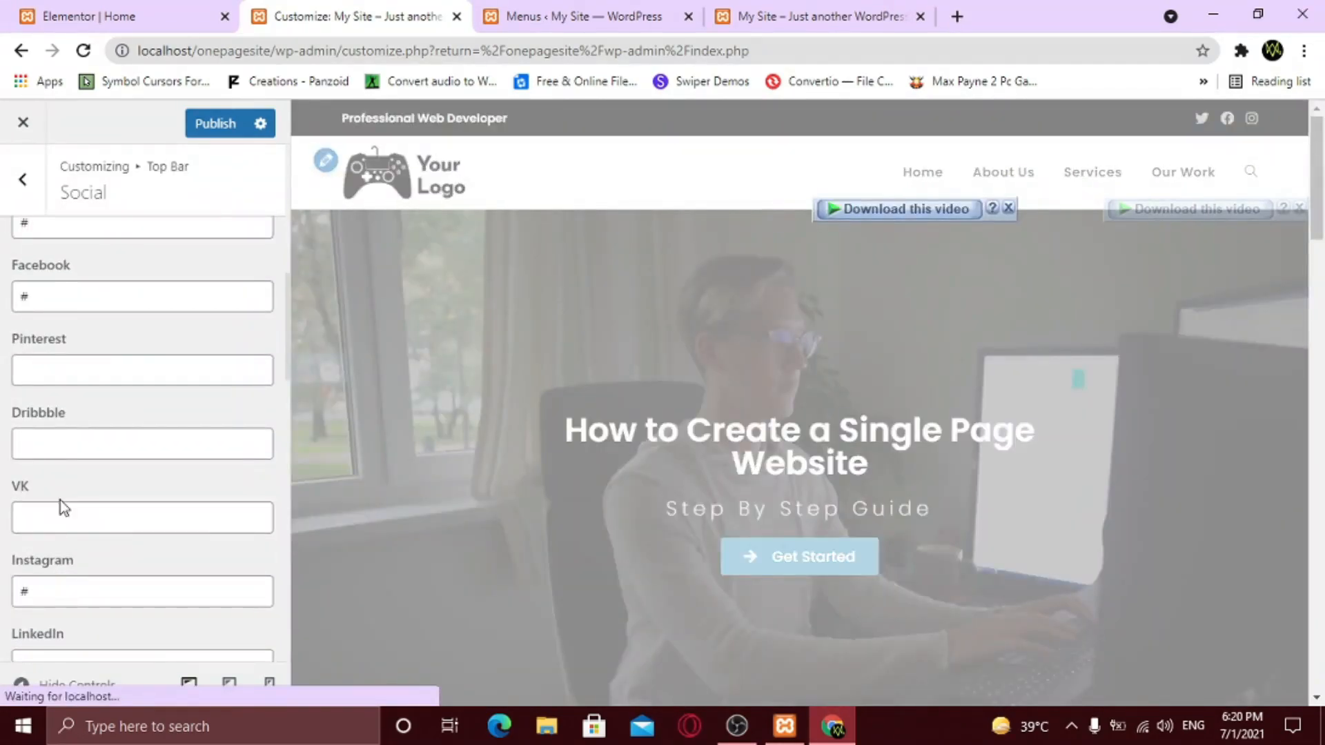
pyautogui.scroll(5, 198, 361)
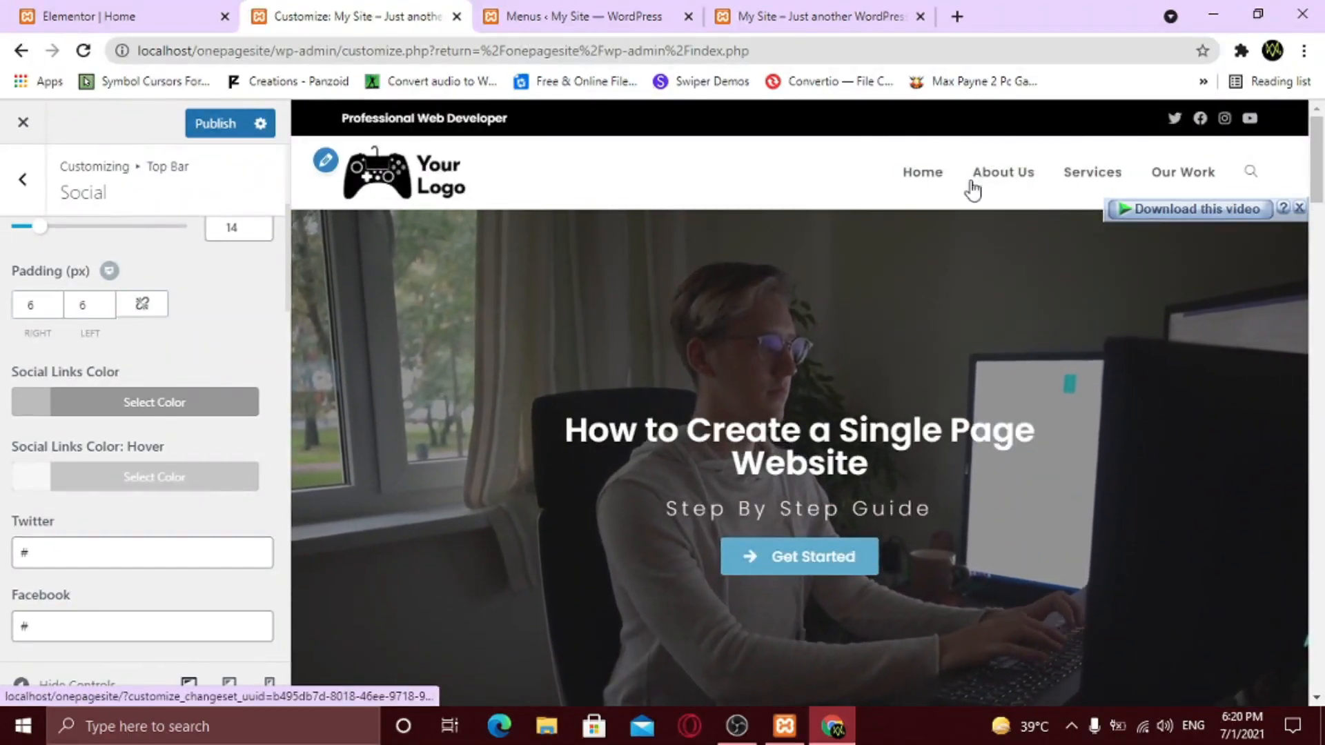
# - Make the social icons turn red (#dd3333) on hover, publish, and switch to the live site
pyautogui.click(136, 481)
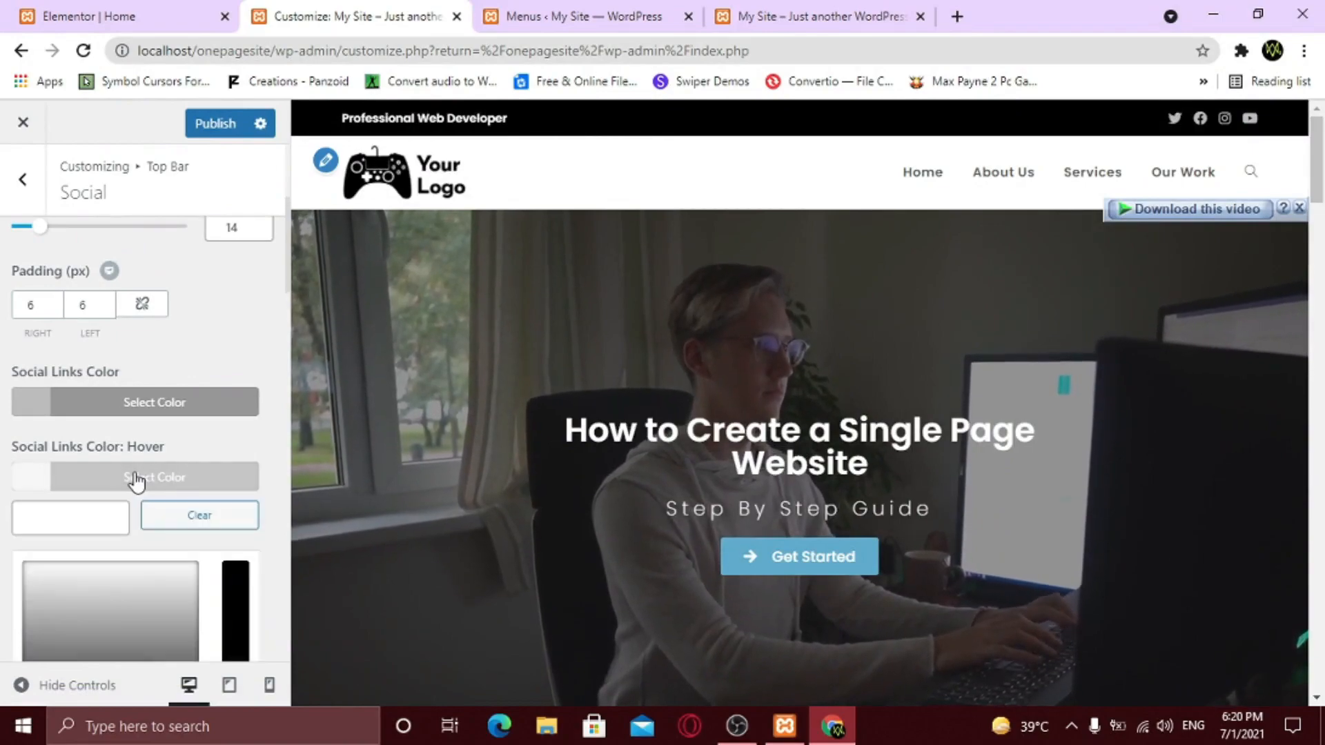
pyautogui.scroll(-3, 110, 538)
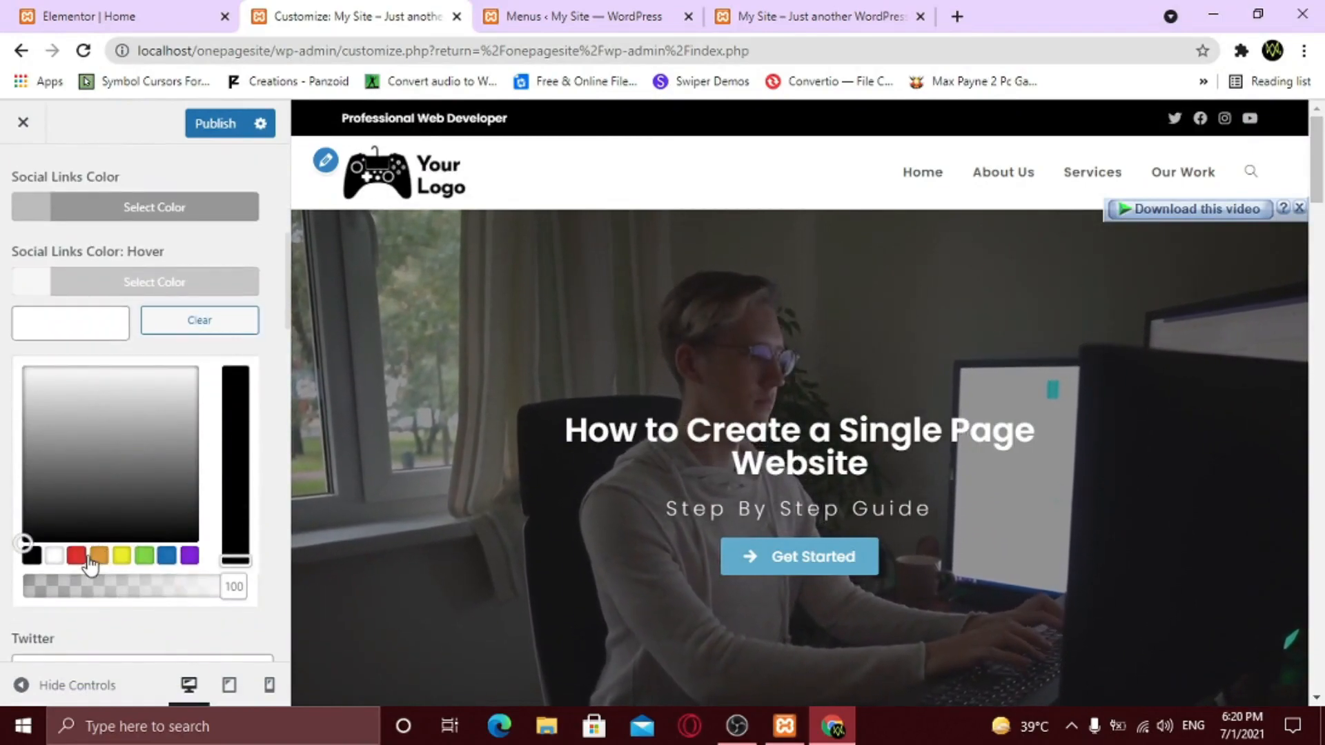
pyautogui.click(76, 556)
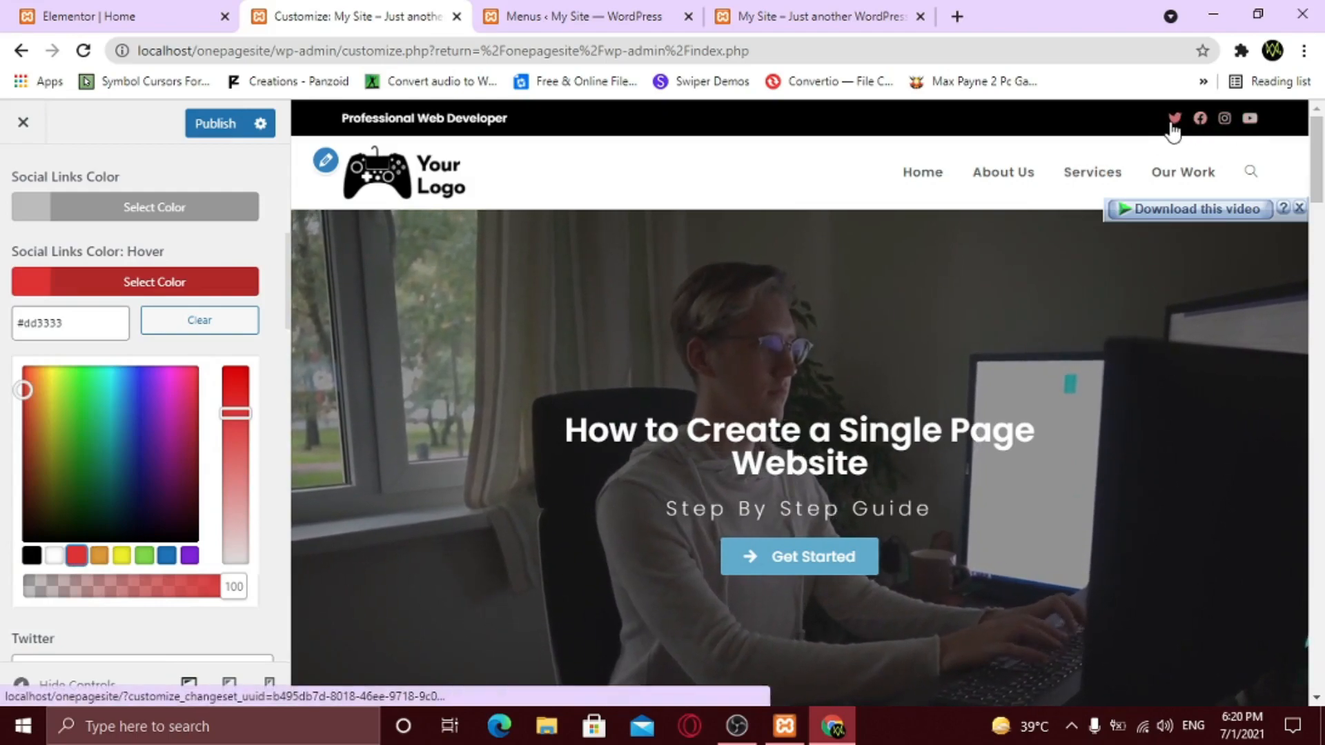
pyautogui.scroll(7, 142, 541)
pyautogui.click(215, 131)
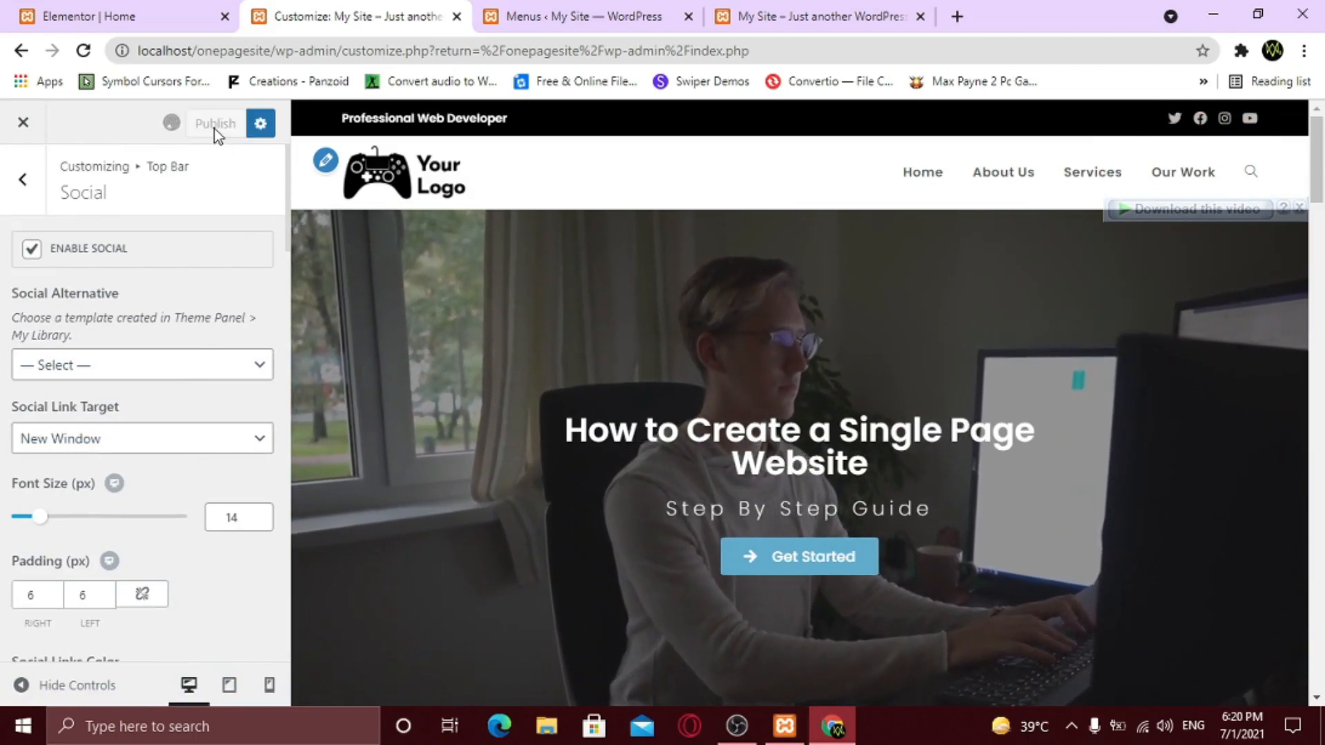
pyautogui.click(794, 18)
# - Reload the live home page and scroll down to the Instagram photo grid
pyautogui.click(81, 56)
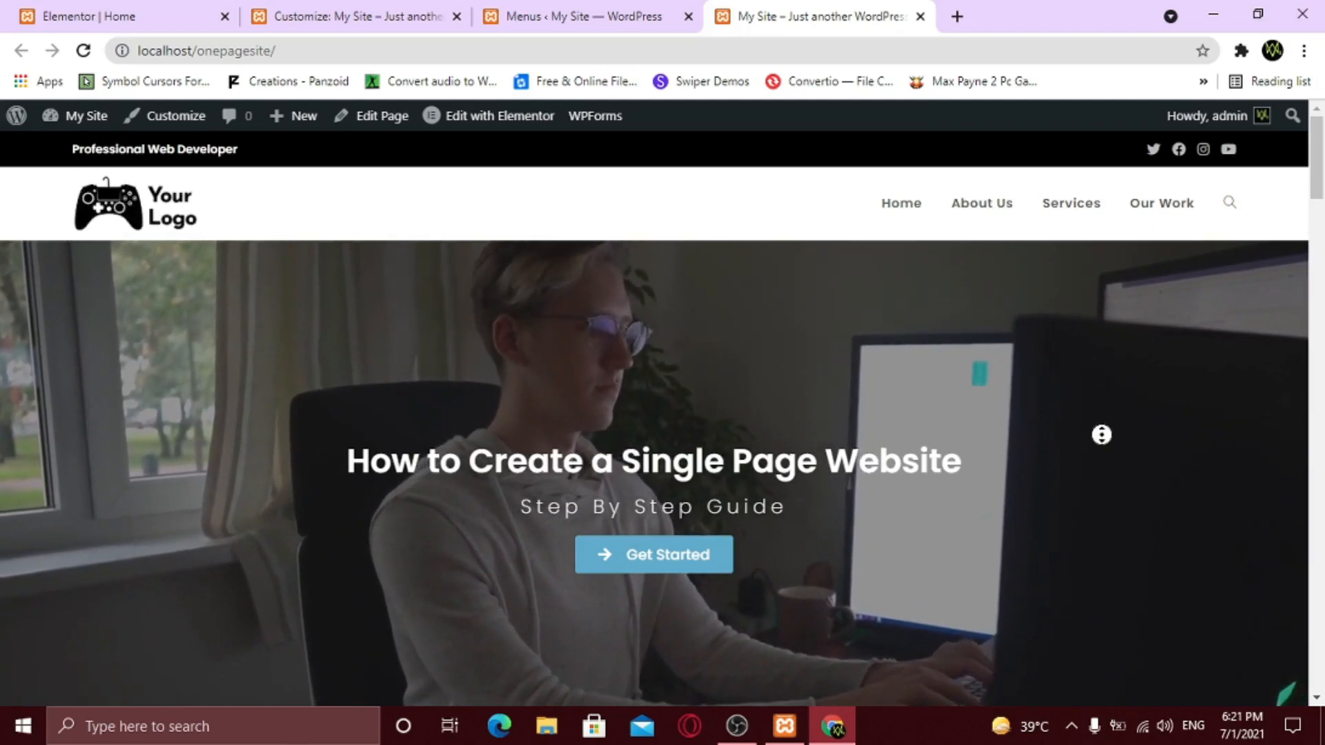
pyautogui.scroll(-10, 1112, 485)
pyautogui.scroll(-20, 1126, 544)
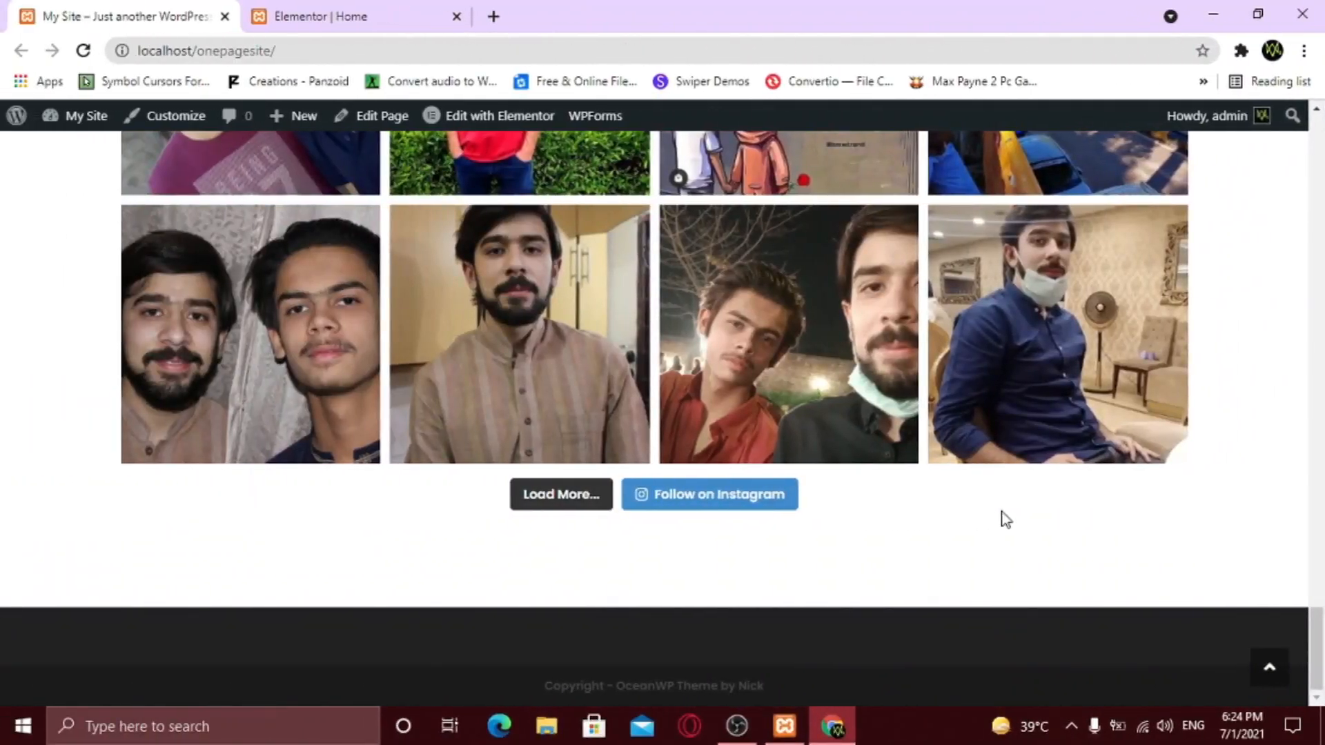
# - From WPForms All Forms, start a new form named 'Contact Form'
pyautogui.moveTo(81, 116)
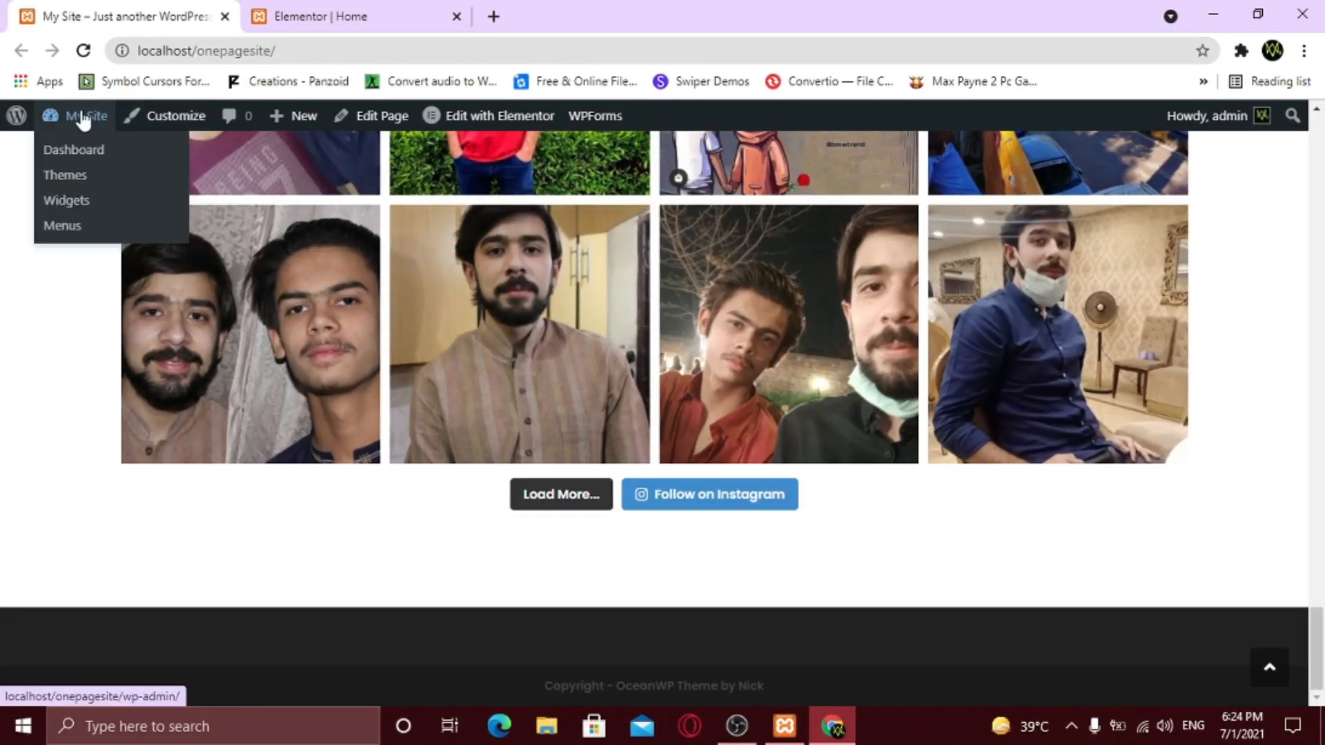
pyautogui.click(86, 150)
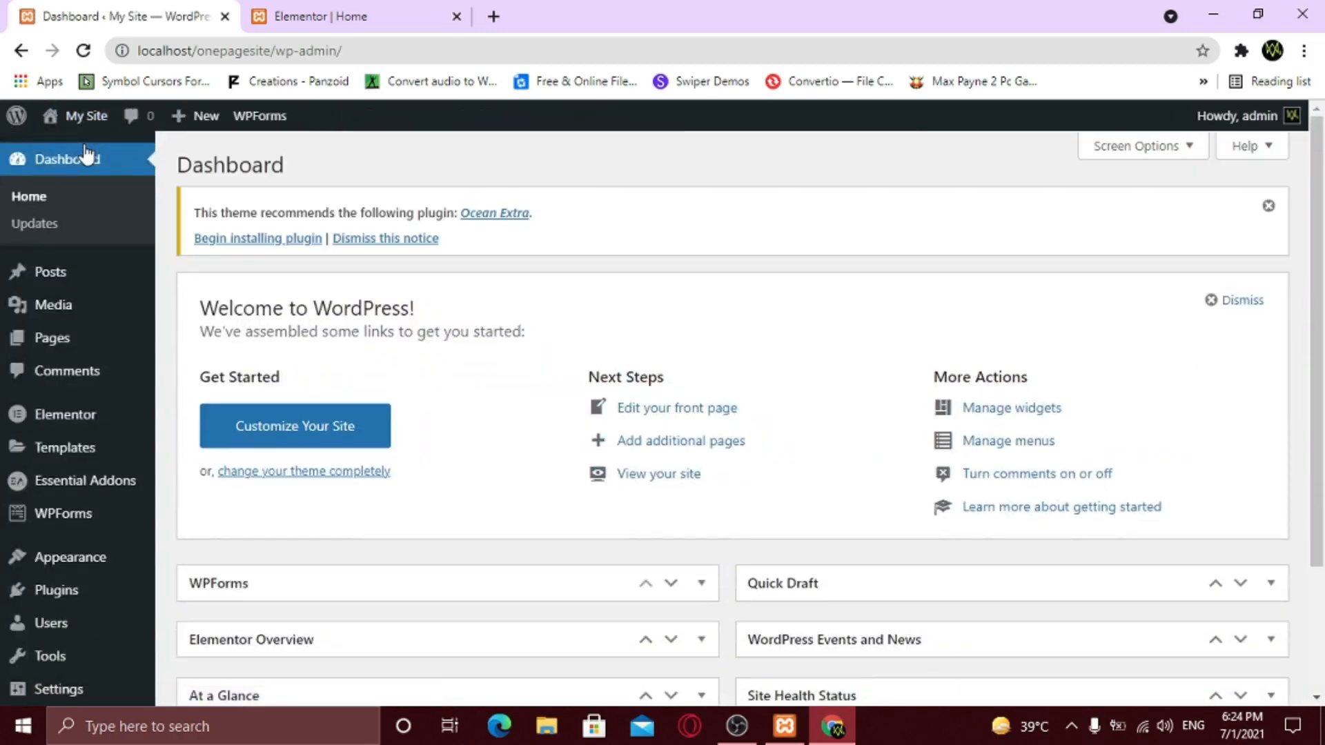
pyautogui.moveTo(43, 514)
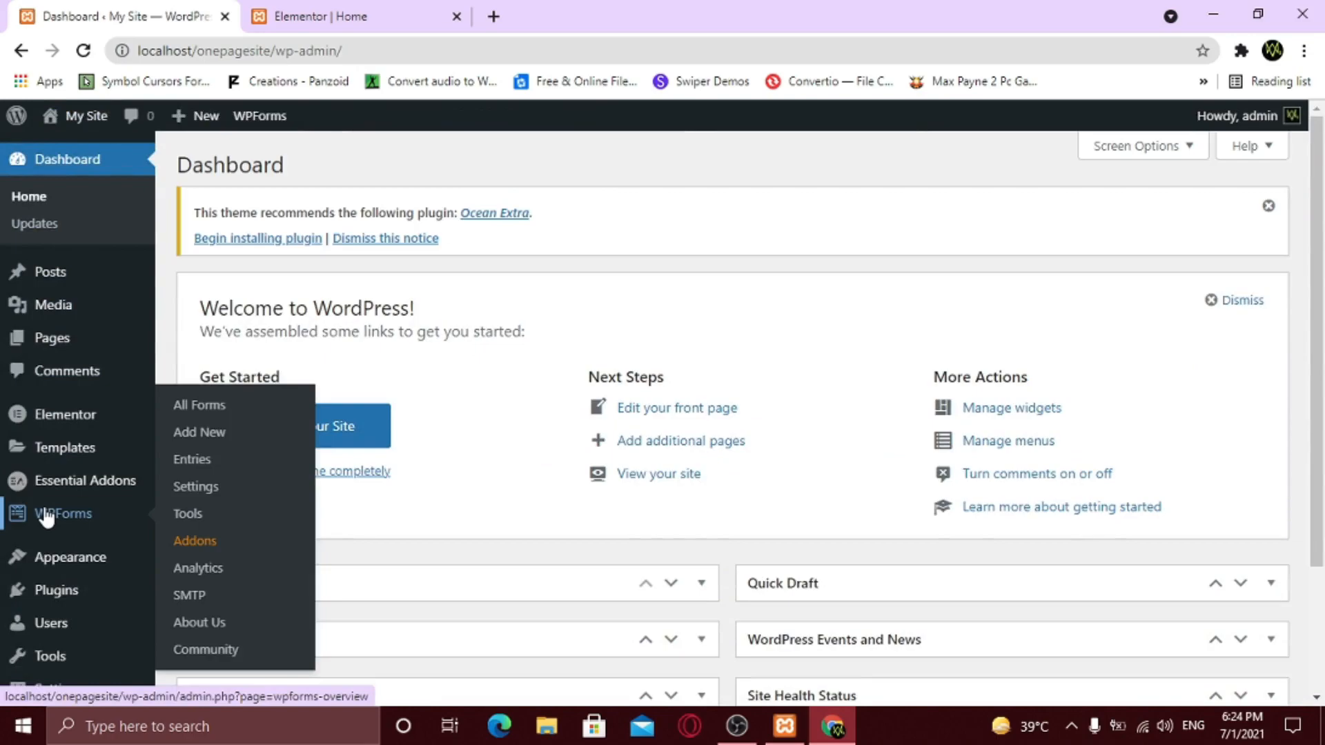
pyautogui.click(195, 413)
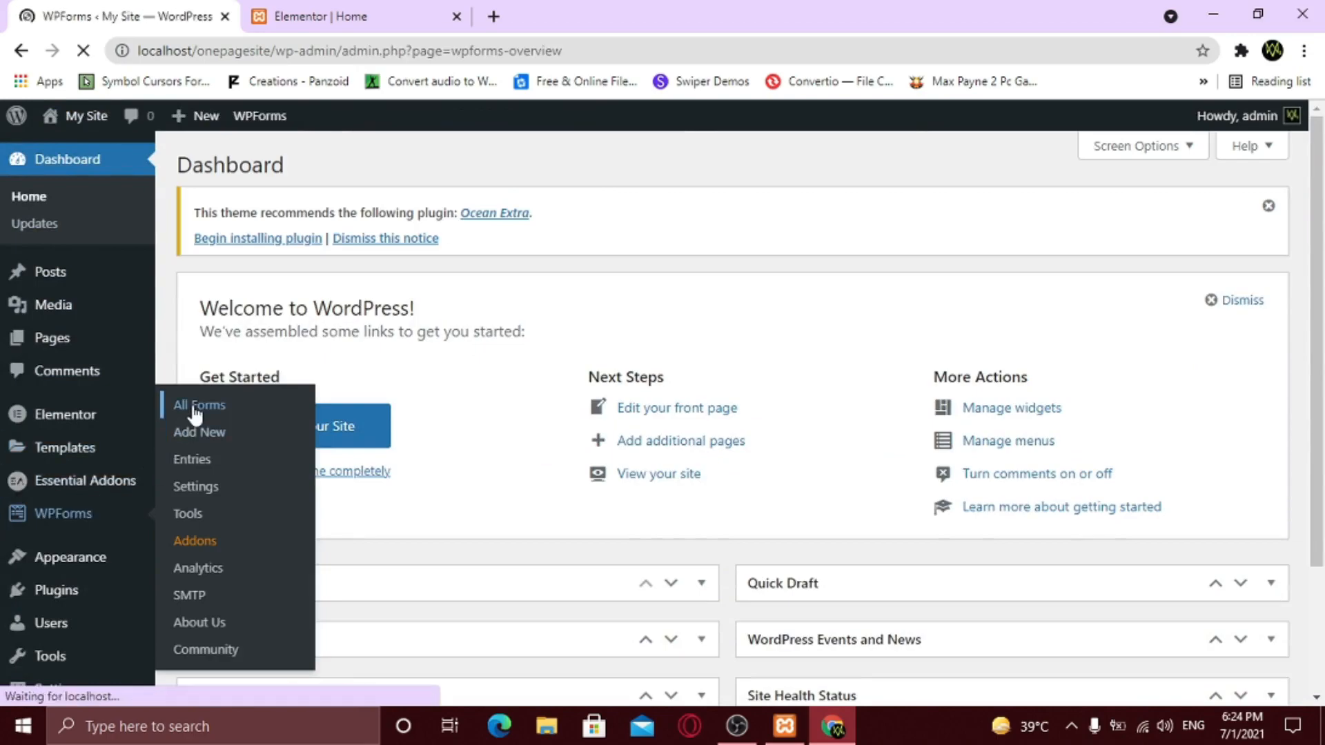
pyautogui.scroll(-4, 423, 426)
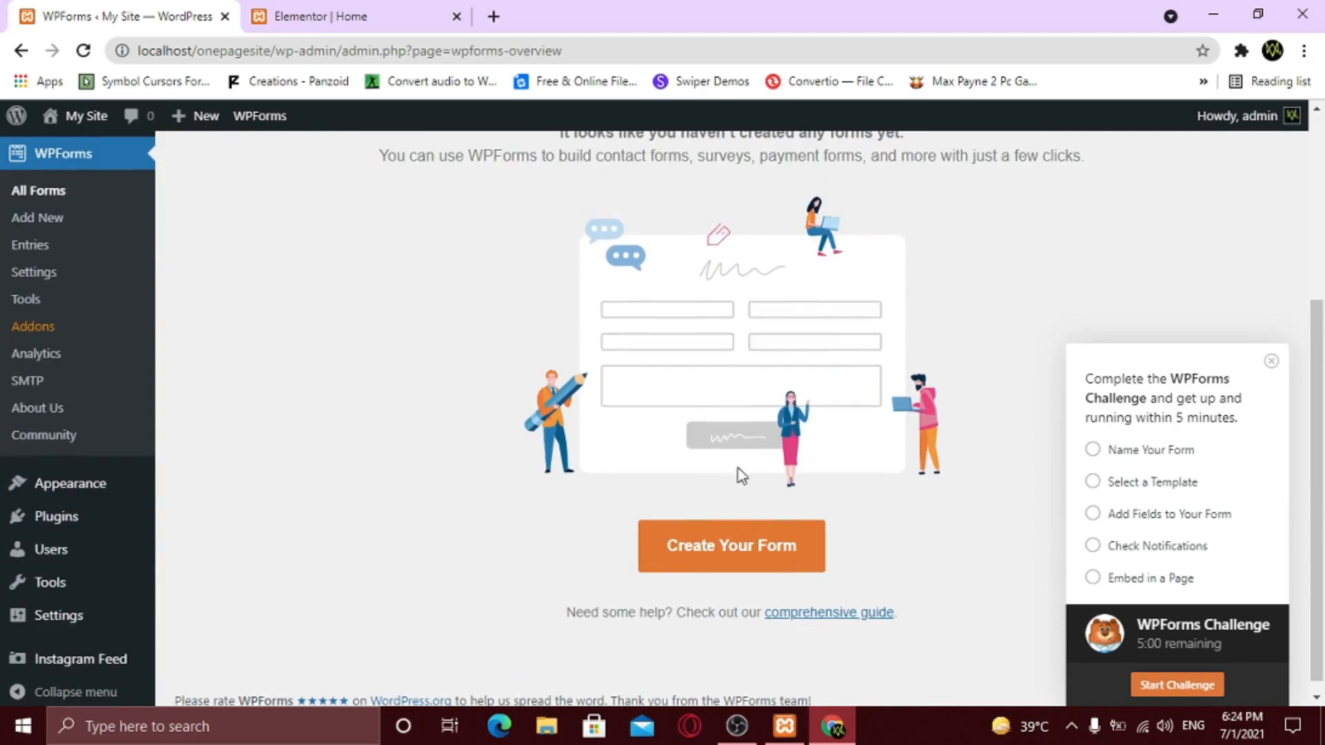
pyautogui.click(746, 561)
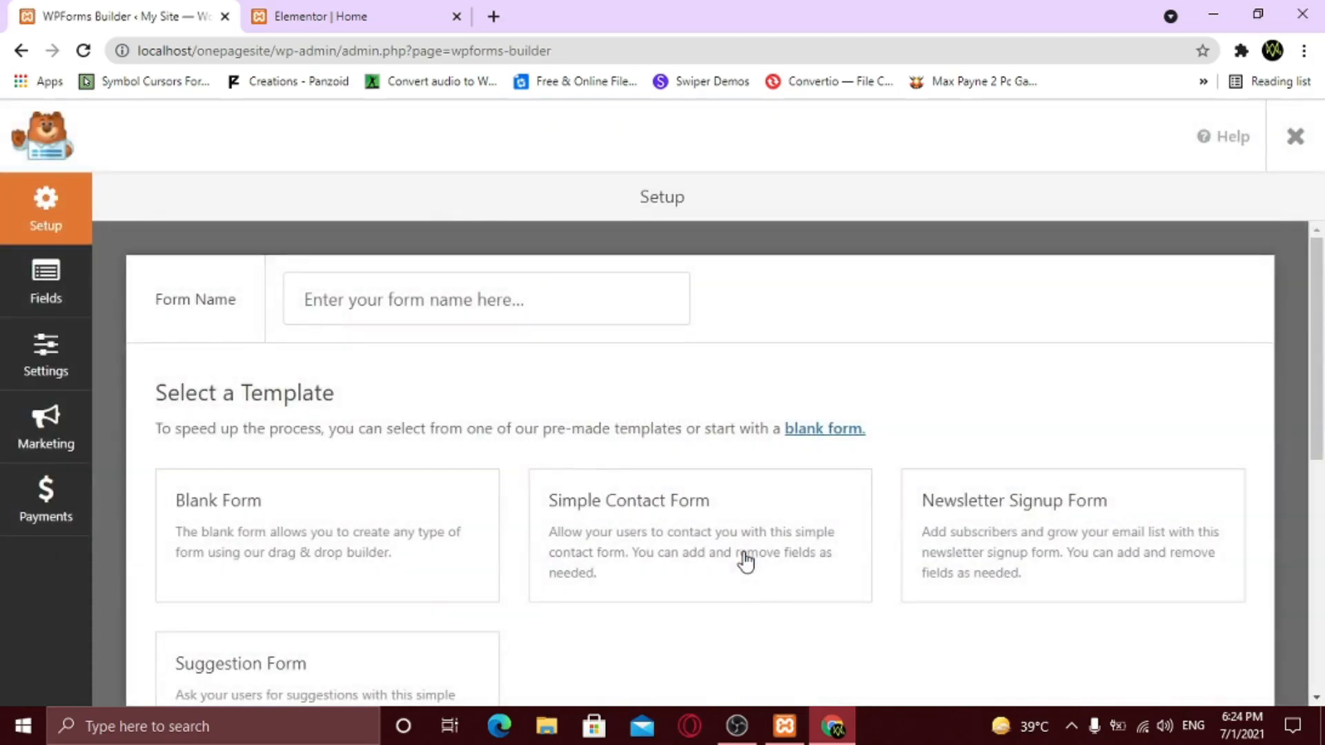
pyautogui.scroll(-3, 745, 561)
pyautogui.moveTo(1049, 342)
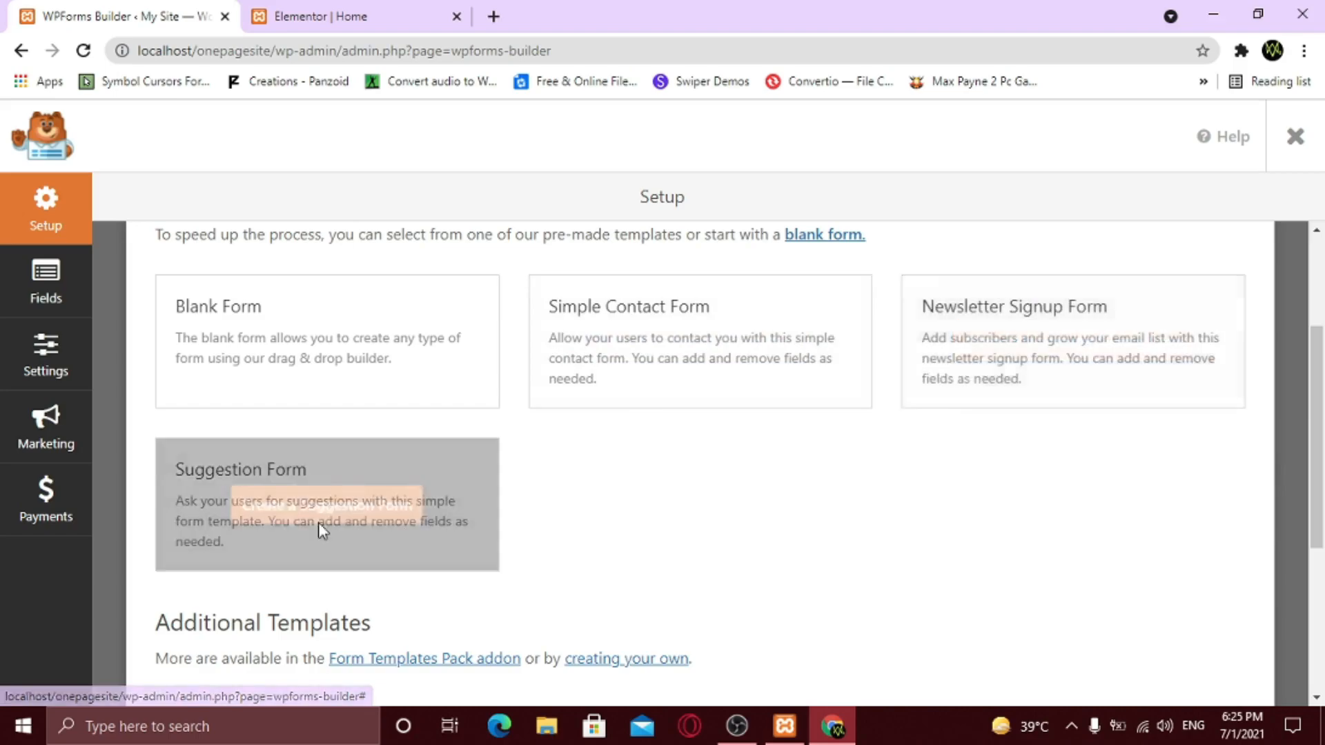
pyautogui.scroll(3, 553, 565)
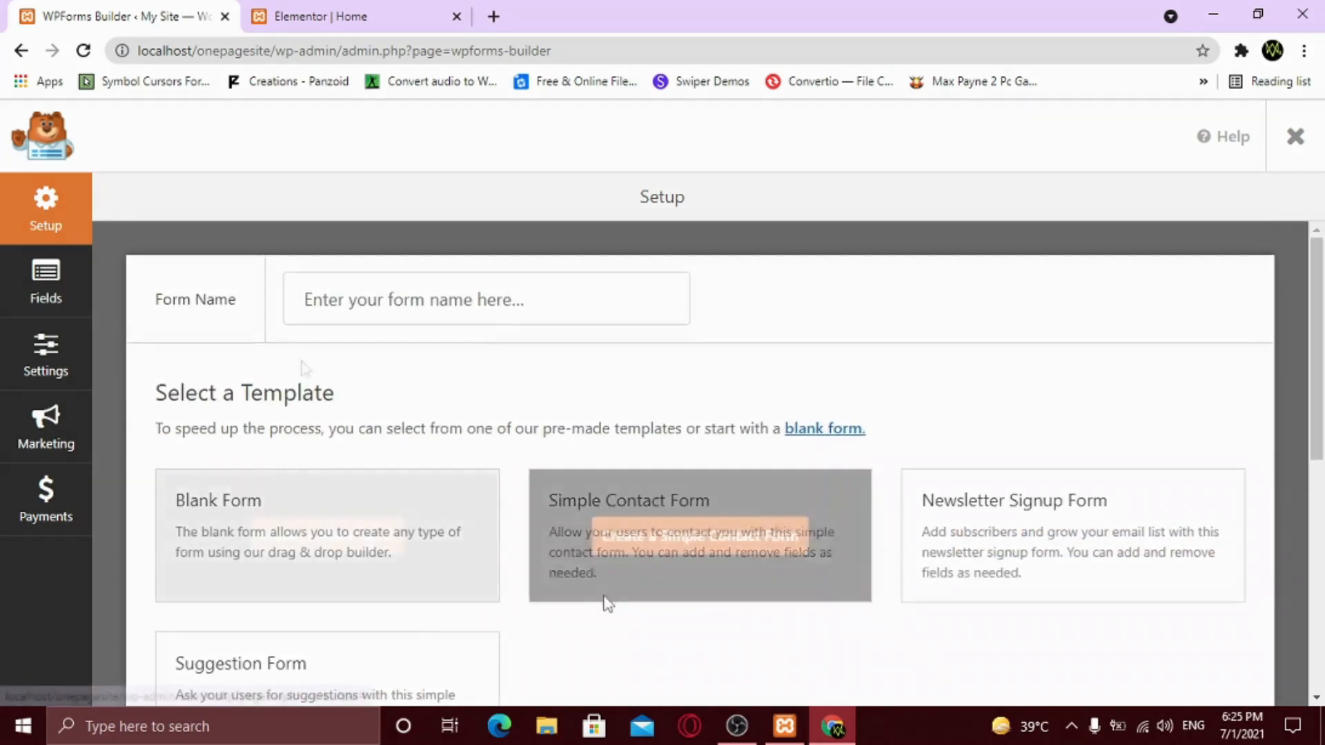
pyautogui.click(348, 299)
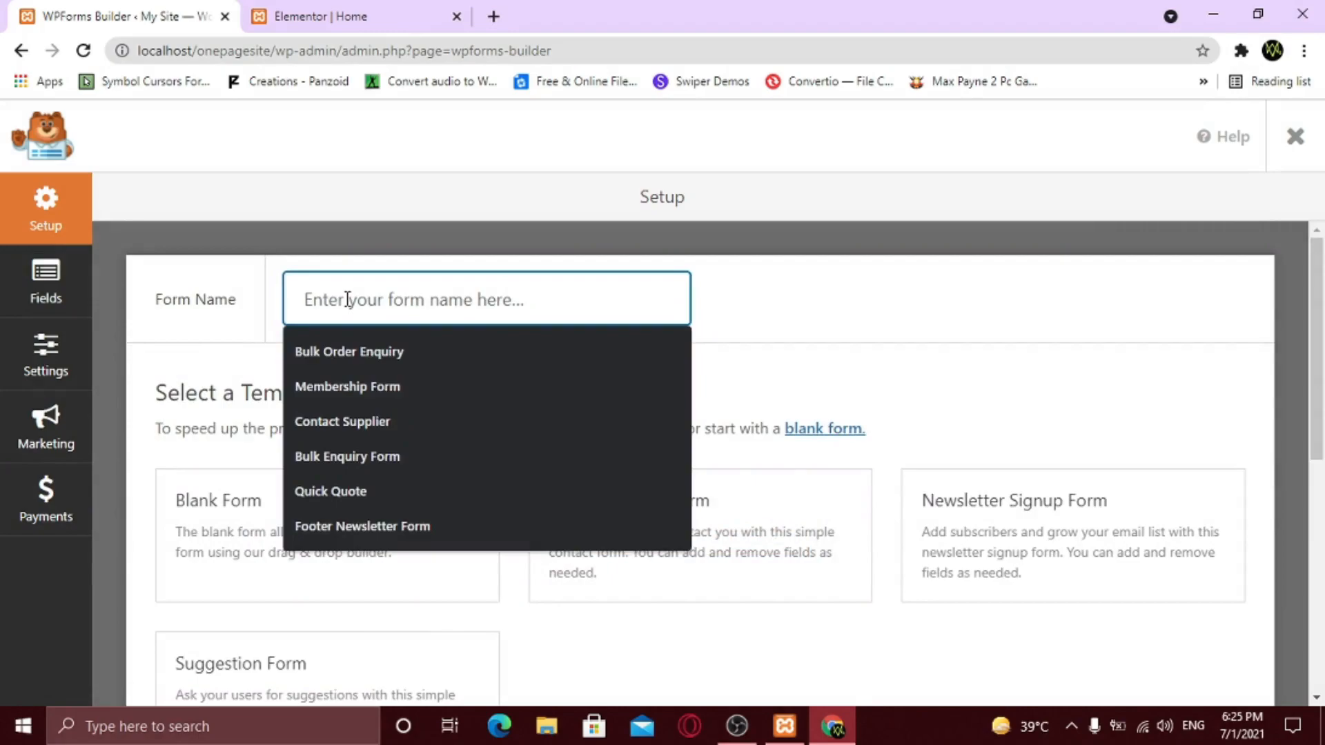
pyautogui.write('Contact Form')
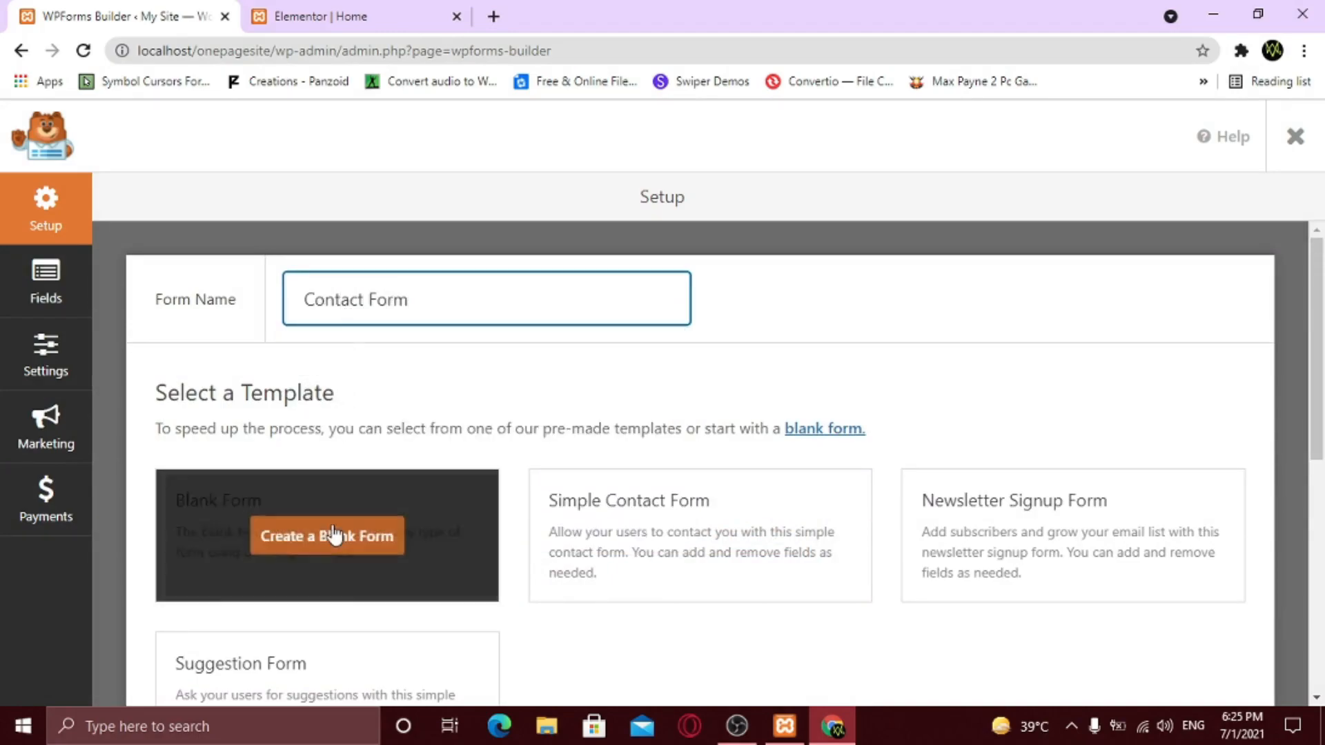
# - Create the form from the blank template and add a Name field
pyautogui.click(330, 540)
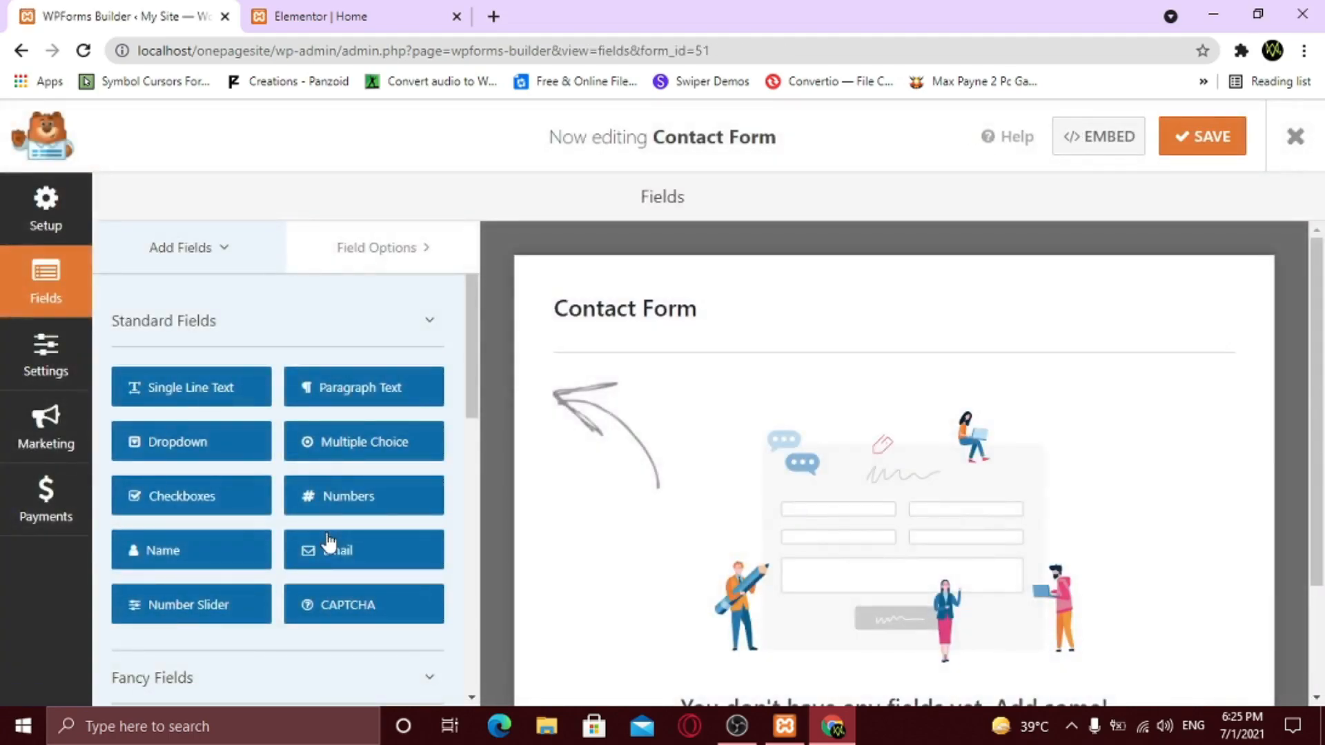
pyautogui.scroll(-2, 296, 334)
pyautogui.scroll(-4, 249, 495)
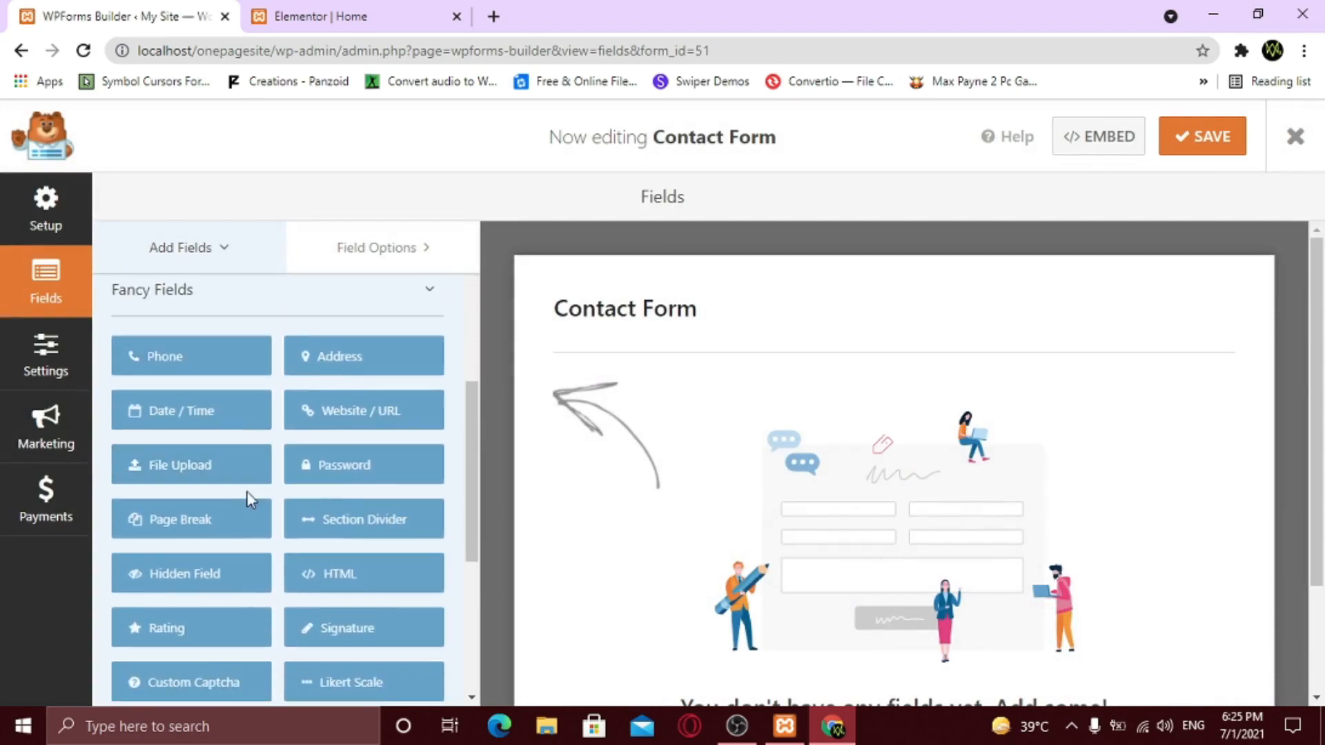
pyautogui.scroll(5, 276, 483)
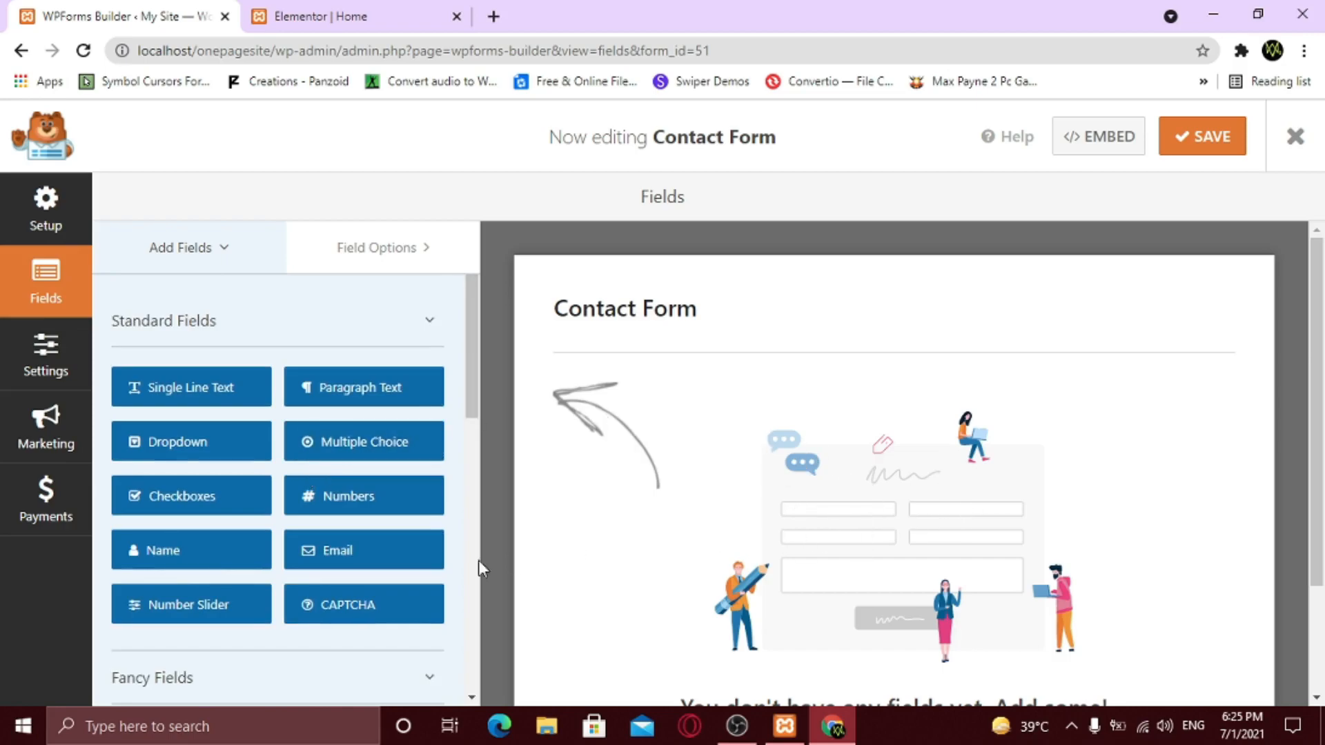
pyautogui.moveTo(152, 566); pyautogui.dragTo(667, 472)
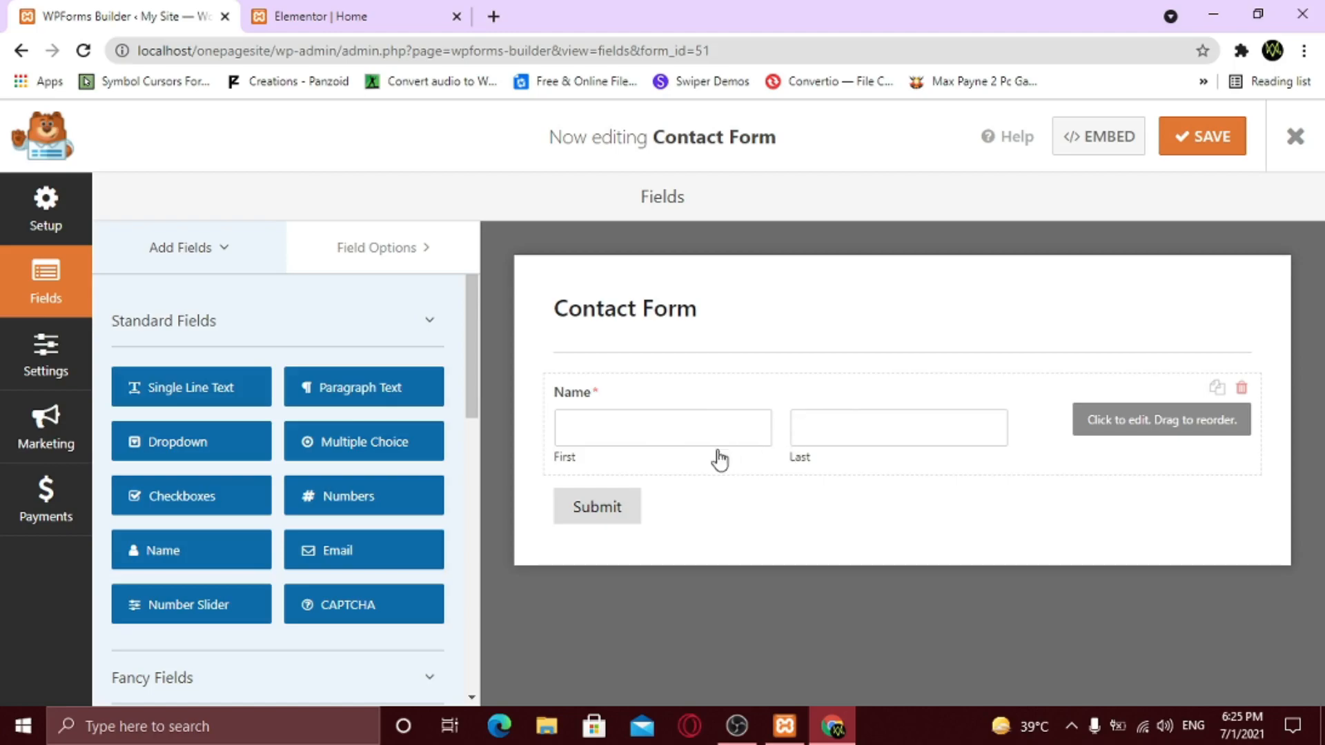
# - Set the Name field's format to Simple, a single input box
pyautogui.click(730, 399)
pyautogui.scroll(-1, 387, 435)
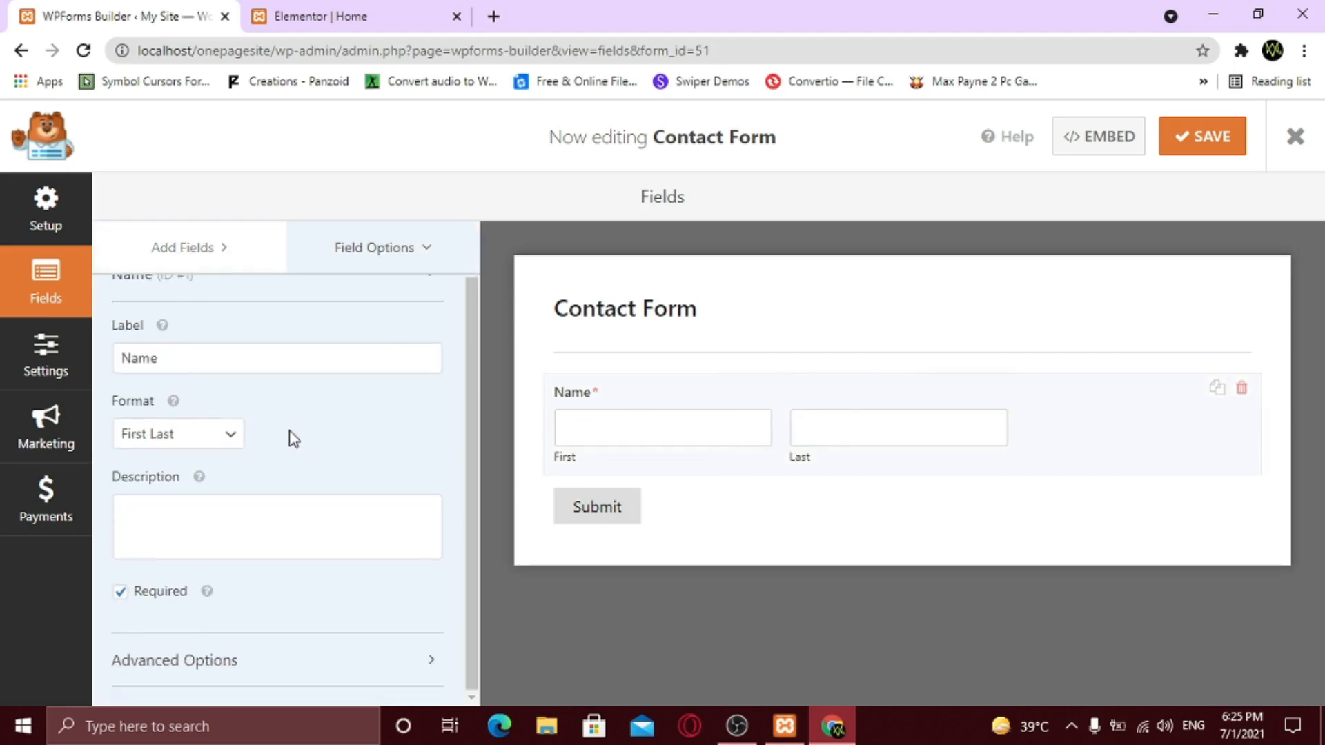
pyautogui.click(209, 435)
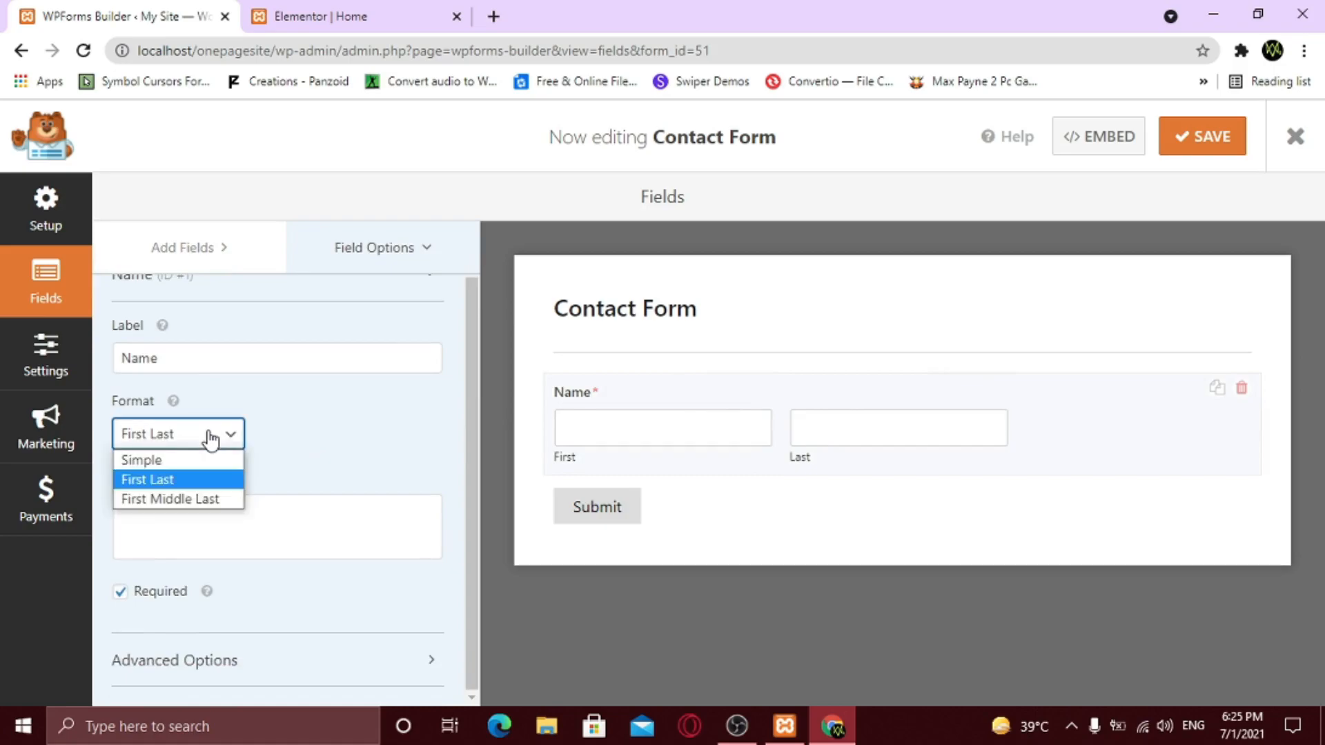
pyautogui.click(201, 460)
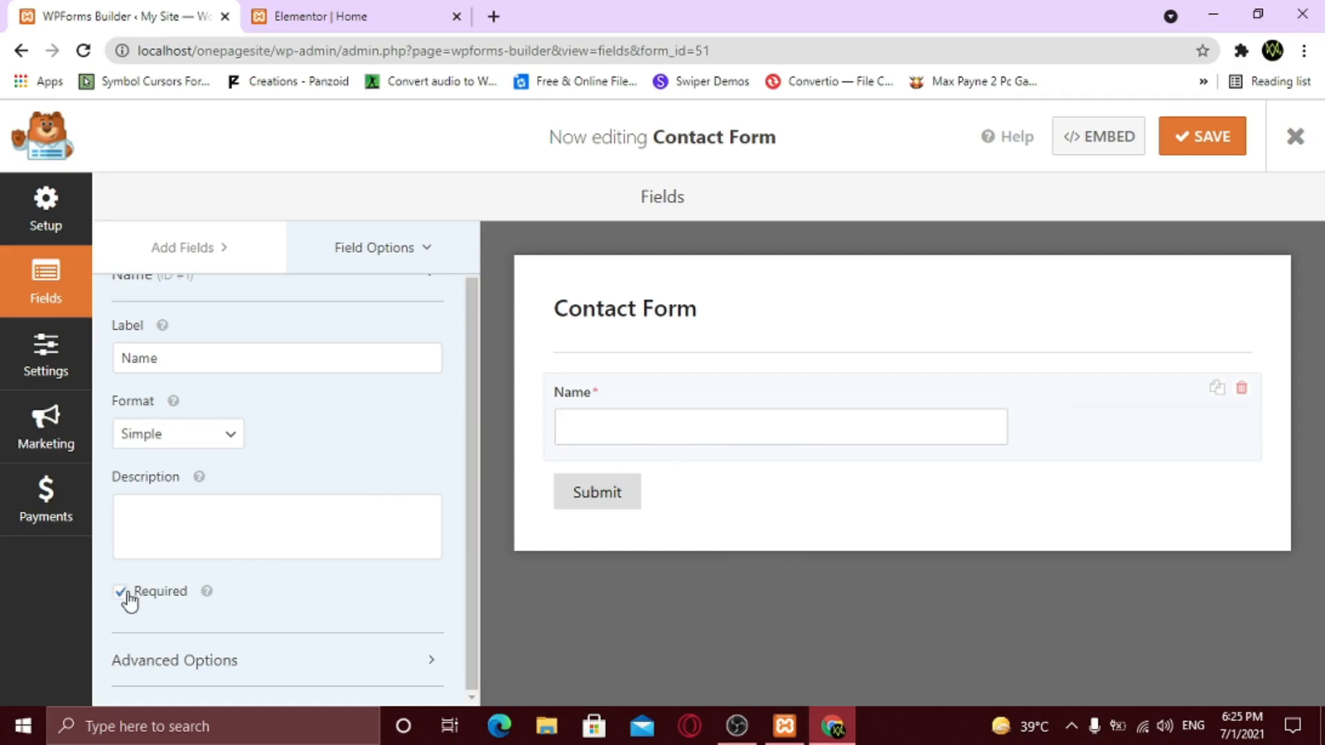
pyautogui.scroll(1, 318, 473)
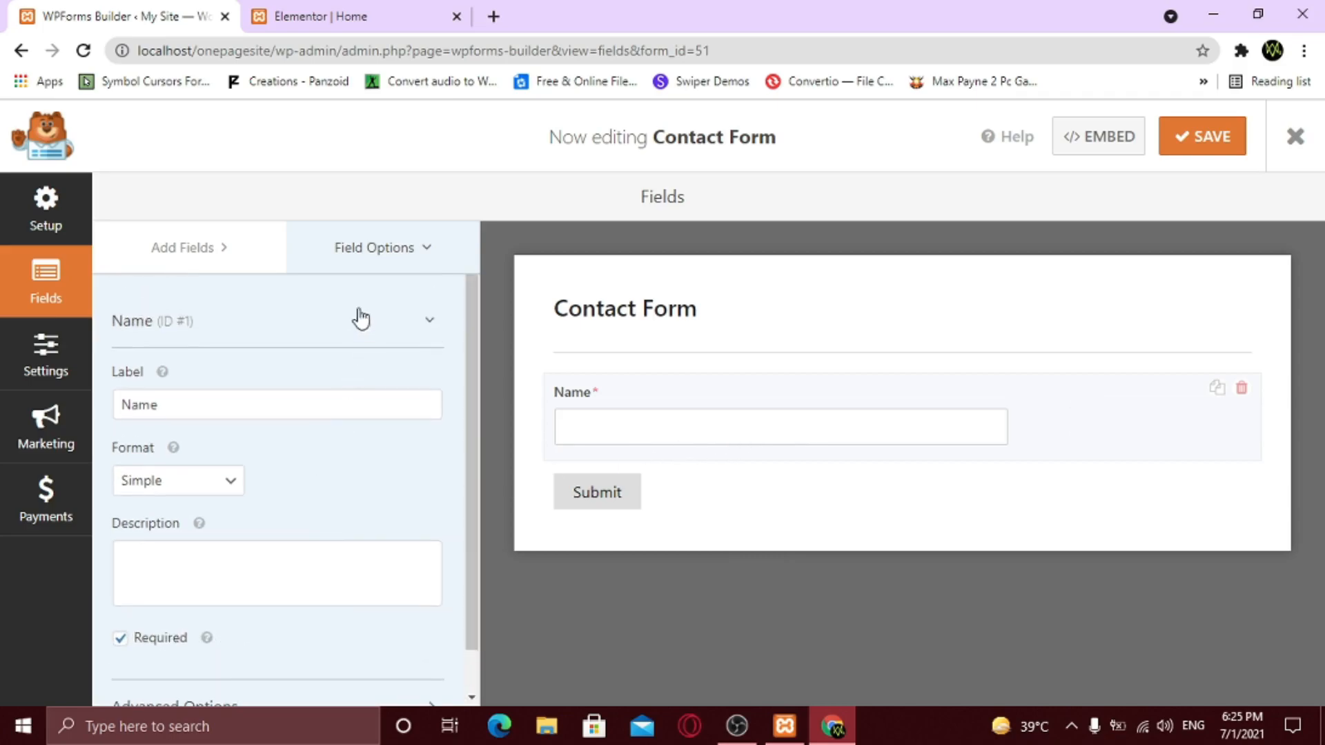
pyautogui.click(181, 248)
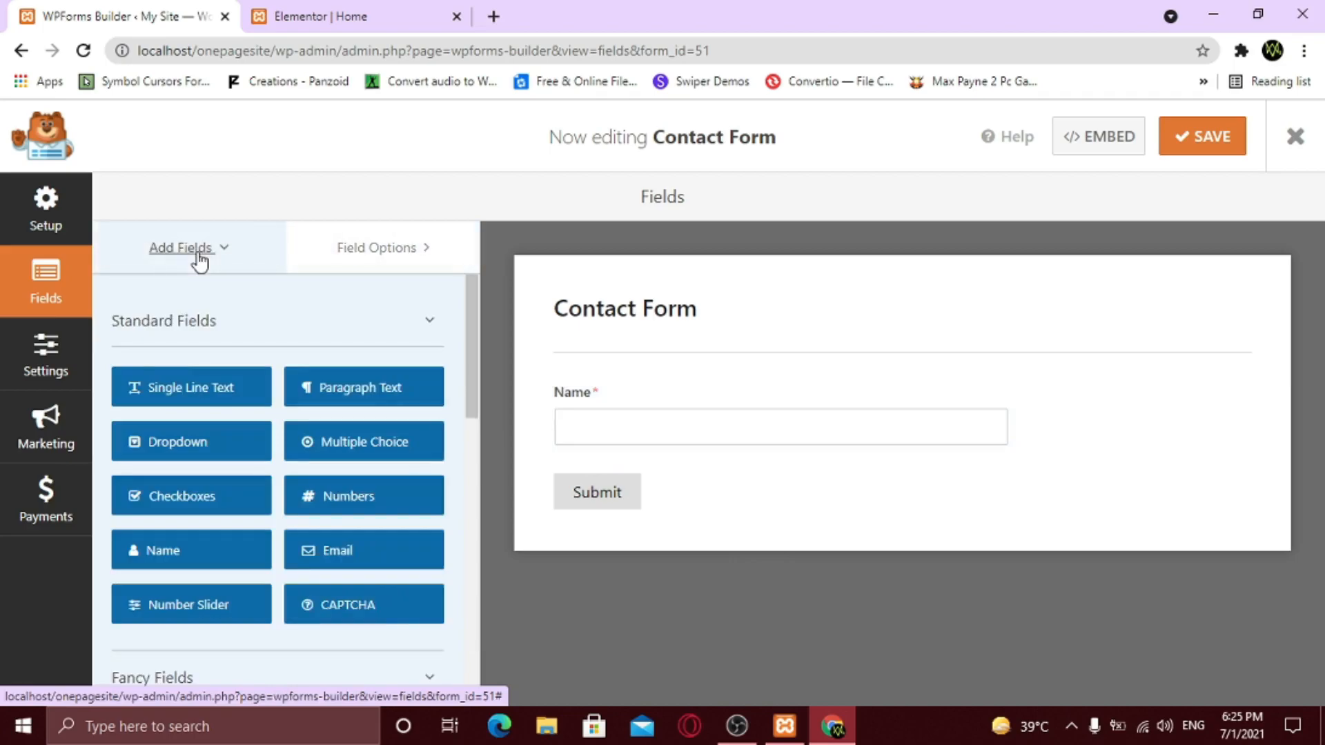
# - Add a required Email field below Name and go to the form's General settings
pyautogui.click(337, 552)
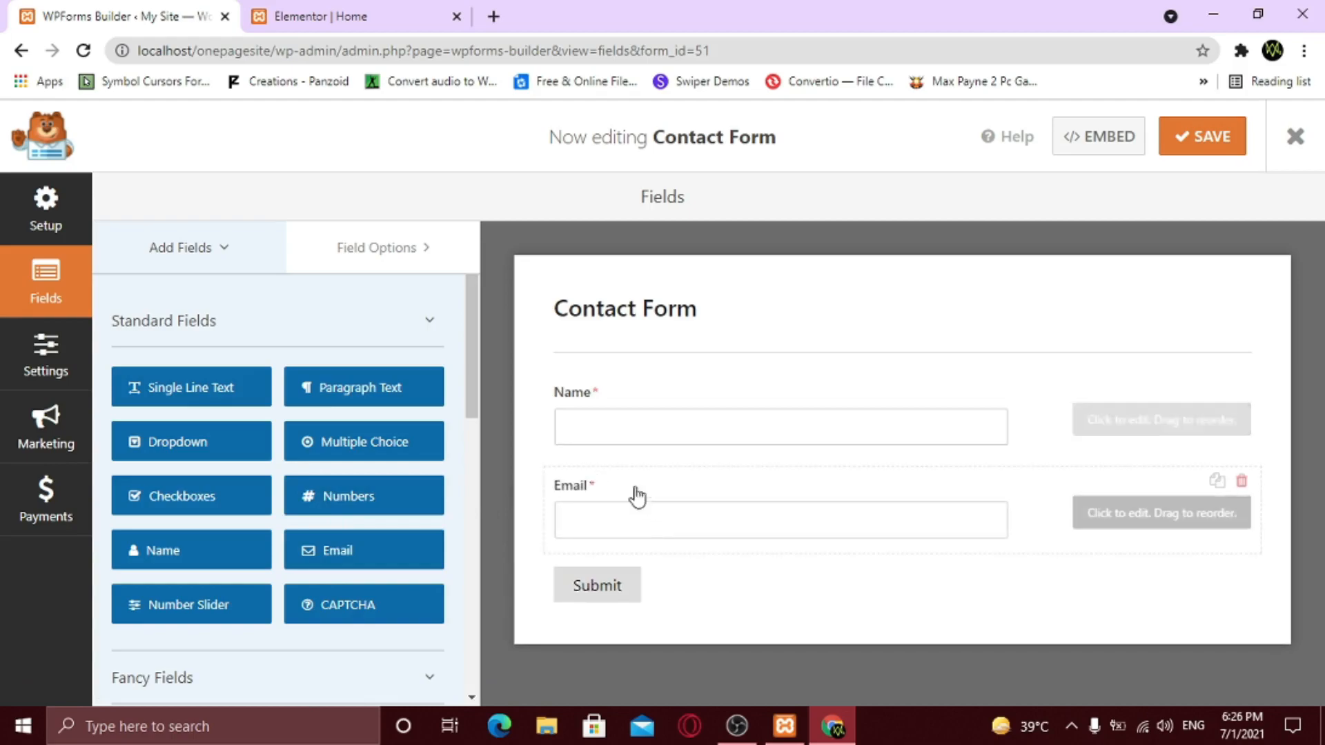
pyautogui.click(682, 496)
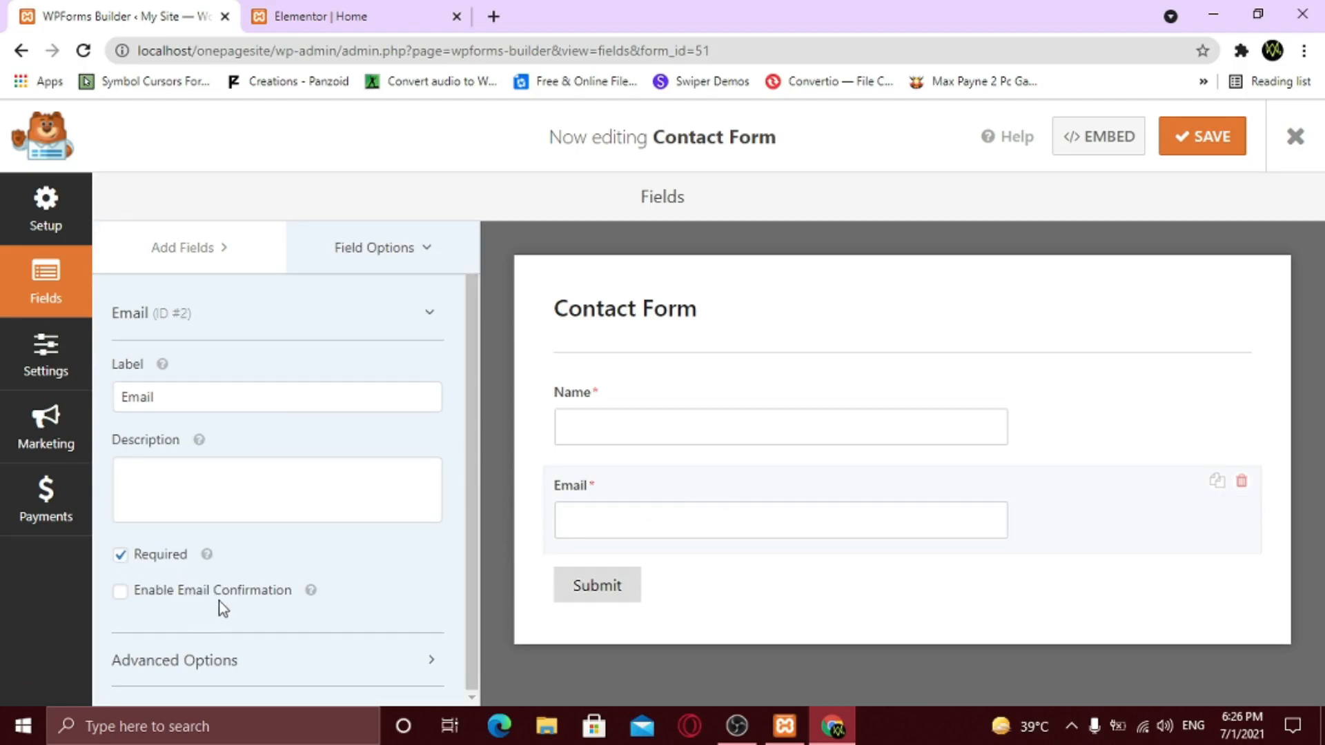
pyautogui.scroll(1, 359, 495)
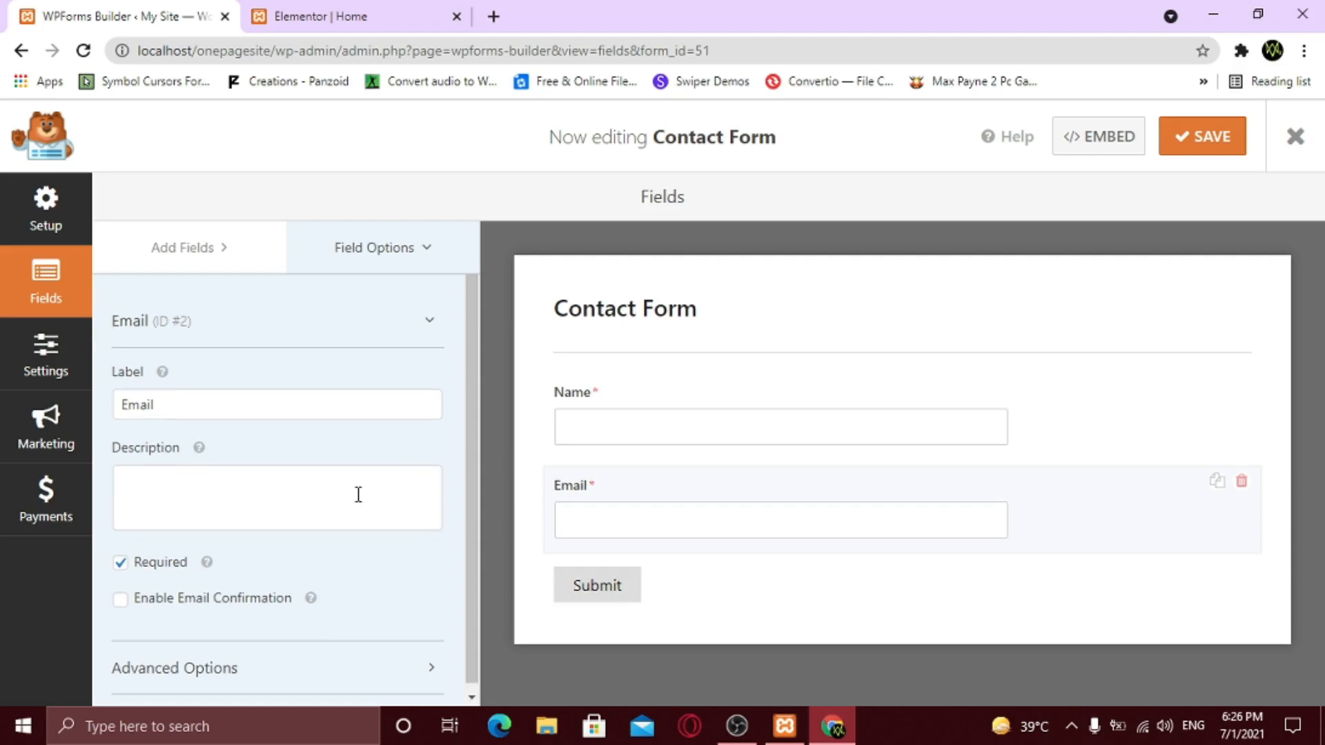
pyautogui.scroll(-1, 359, 494)
pyautogui.click(71, 369)
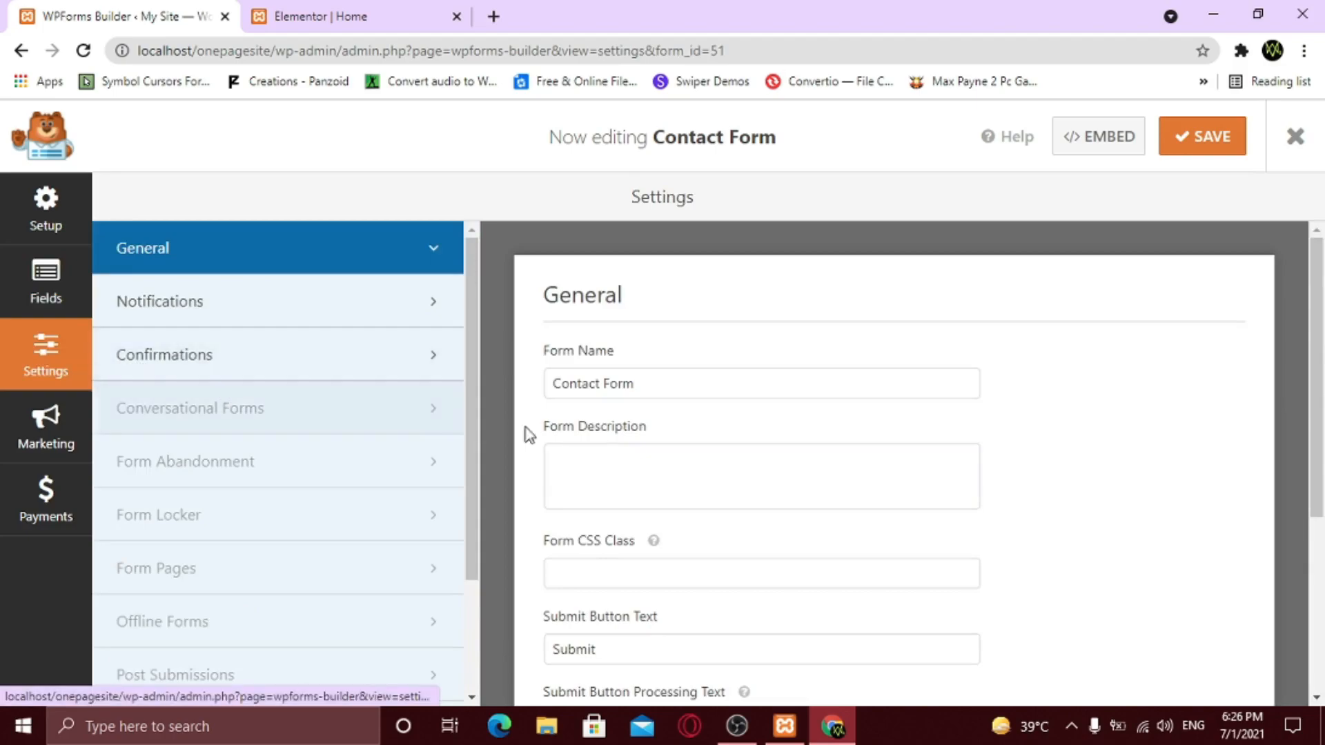
# - Review the notification's From Name, From Email, Reply-To and {all_fields} message sent to {admin_email}
pyautogui.scroll(-4, 642, 461)
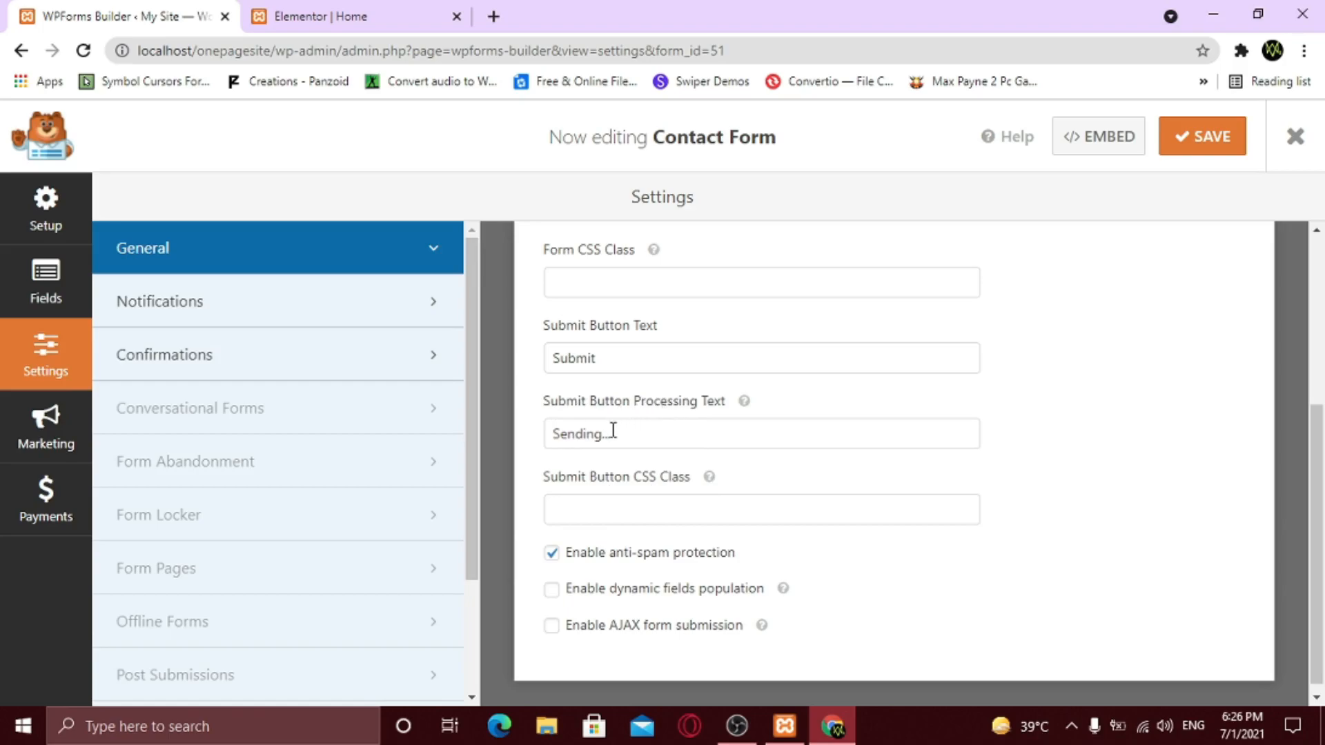
pyautogui.click(306, 322)
pyautogui.scroll(4, 668, 449)
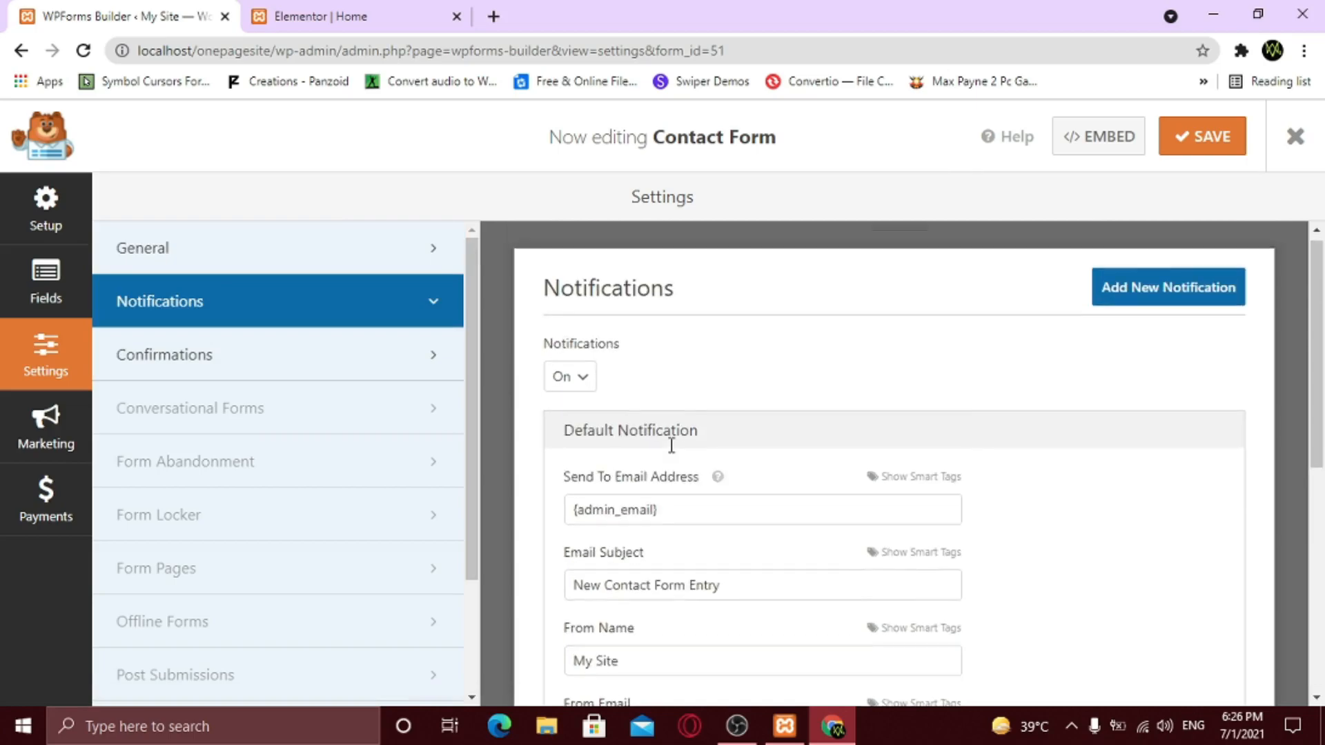
pyautogui.scroll(-3, 771, 482)
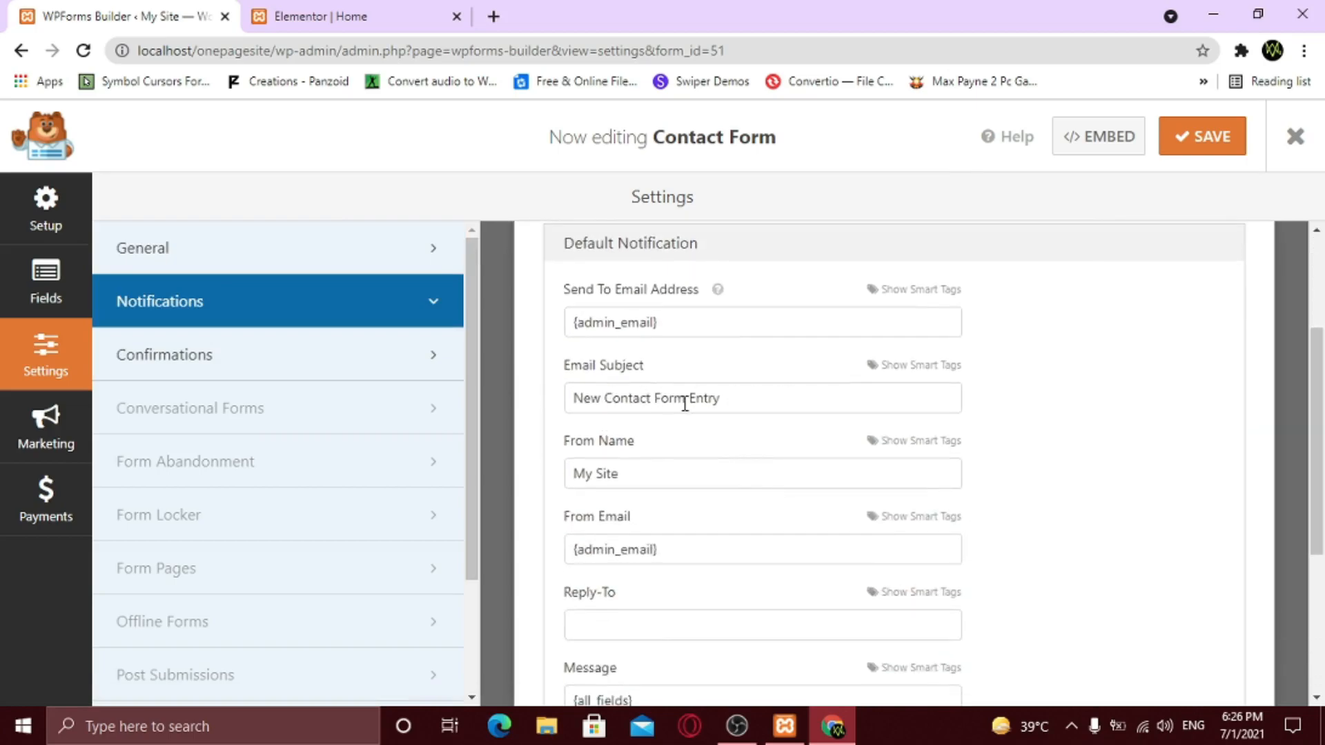
pyautogui.scroll(-2, 635, 337)
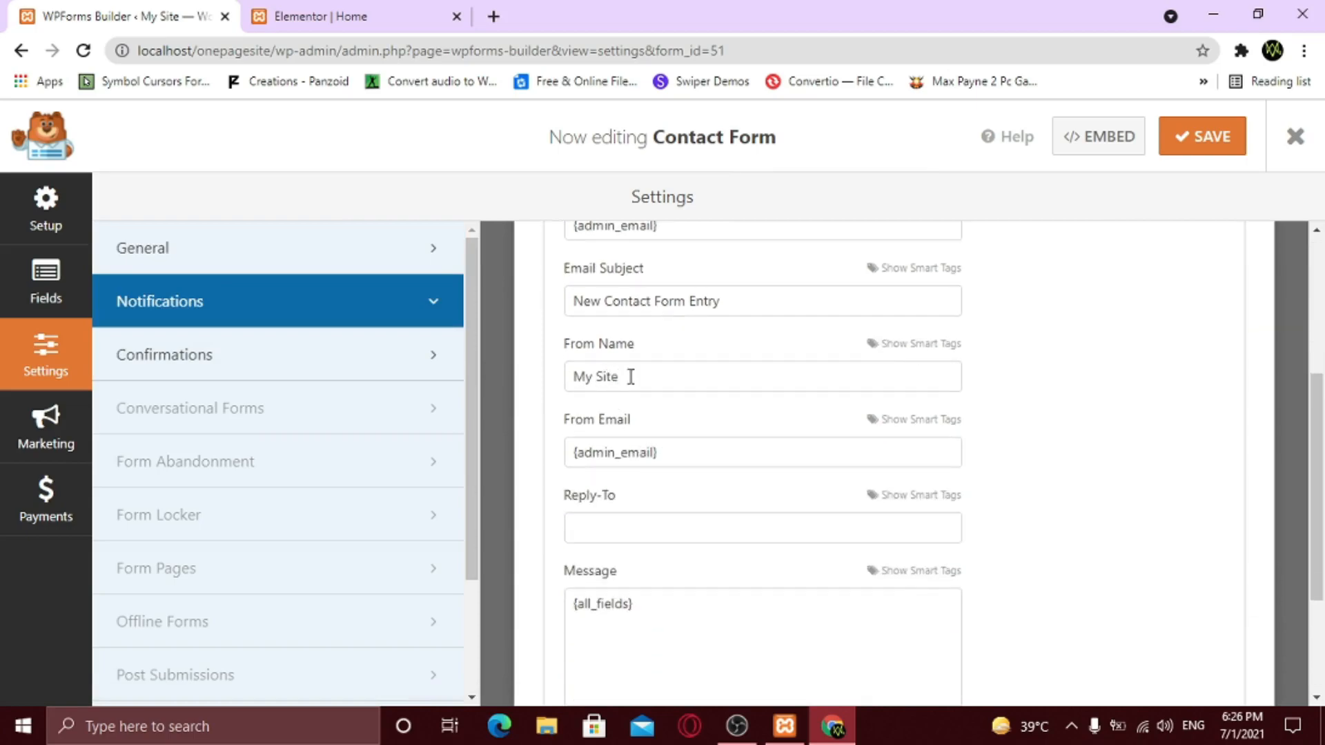
pyautogui.scroll(-2, 652, 511)
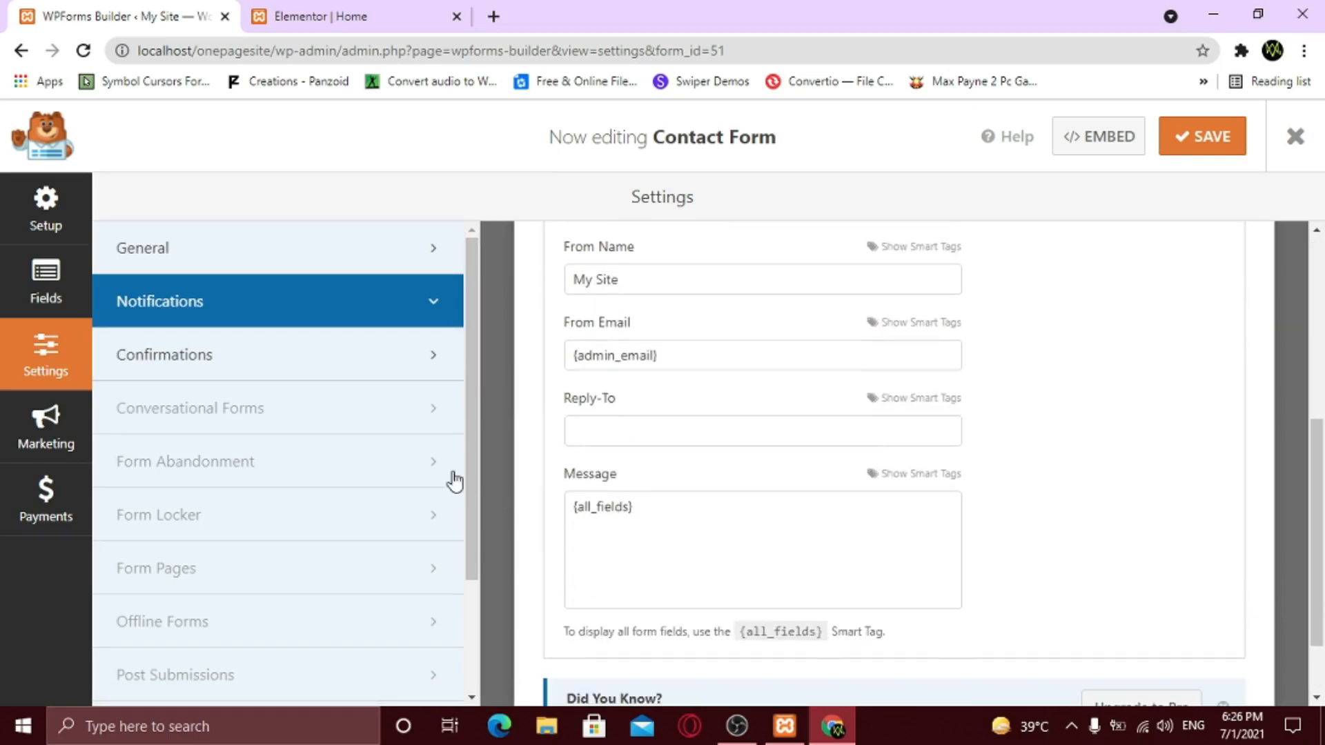
# - Keep the confirmation type as Message with the default thank-you text, and save the form
pyautogui.click(337, 378)
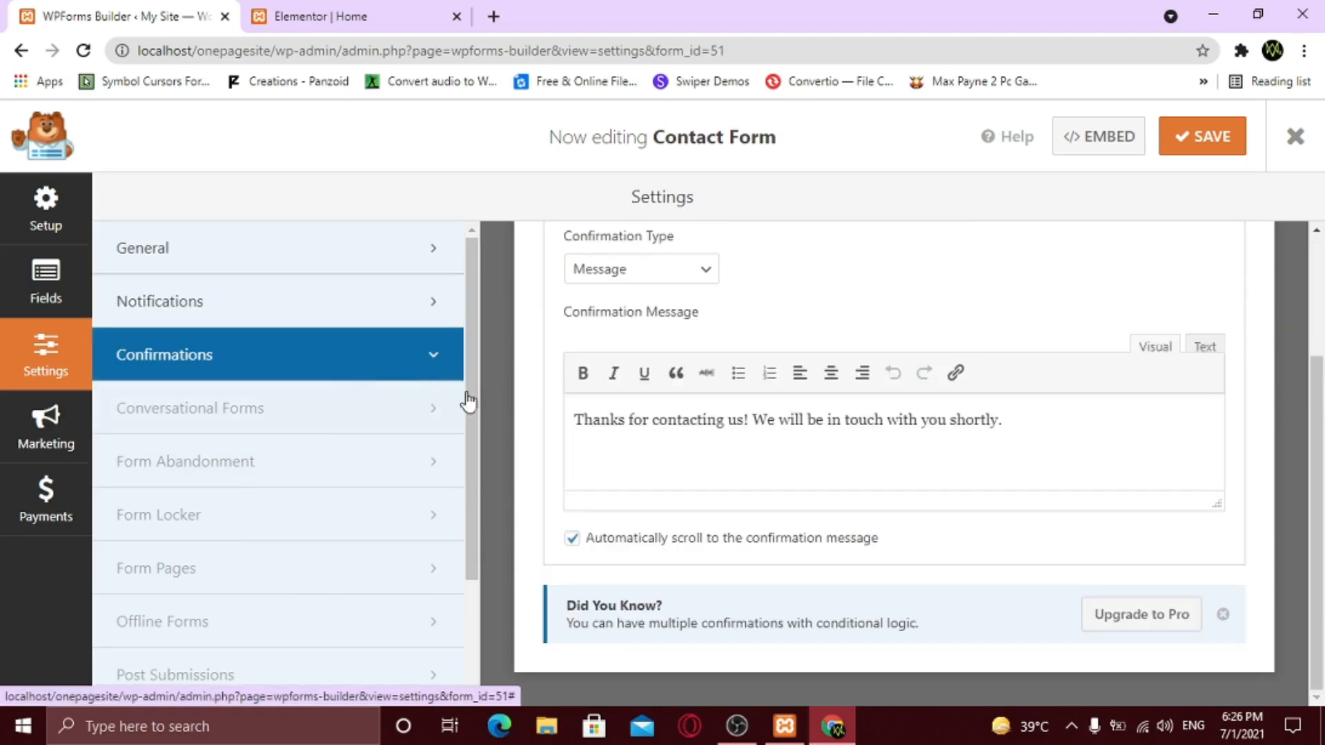
pyautogui.scroll(3, 681, 473)
pyautogui.scroll(-2, 686, 486)
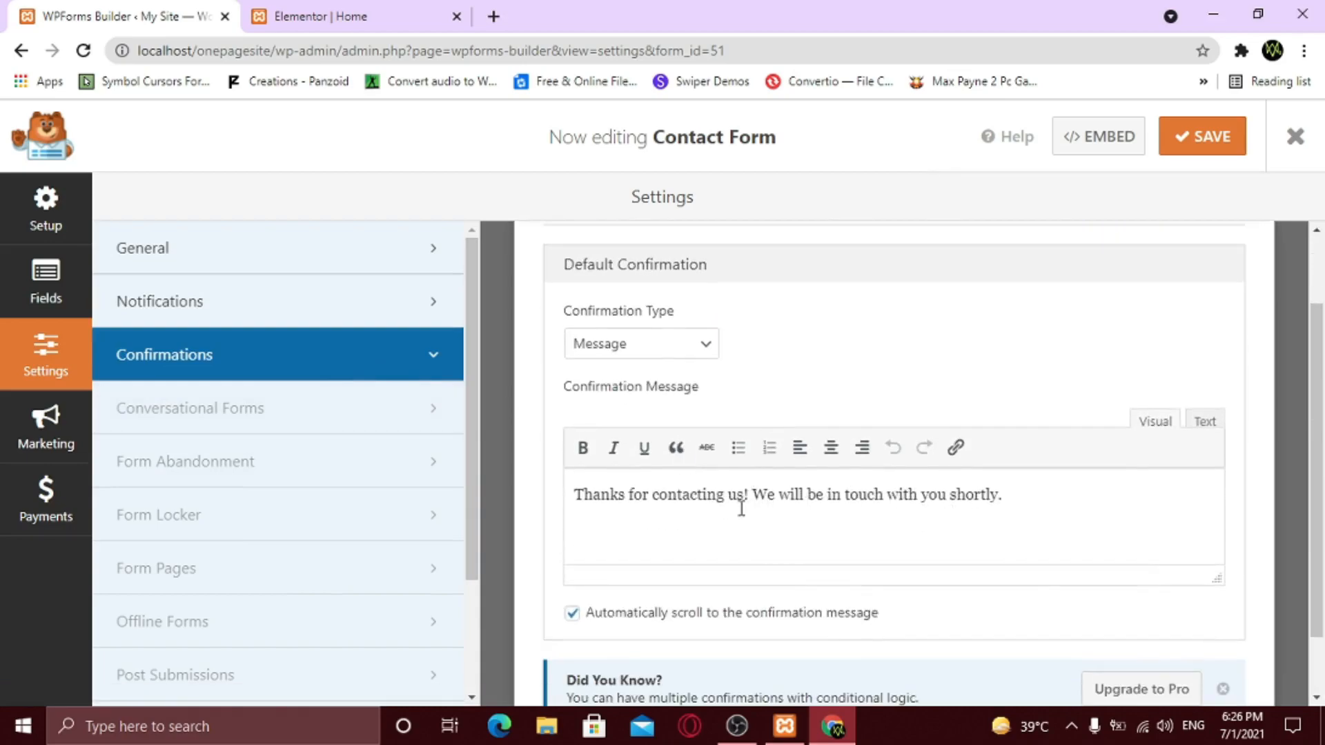
pyautogui.click(628, 349)
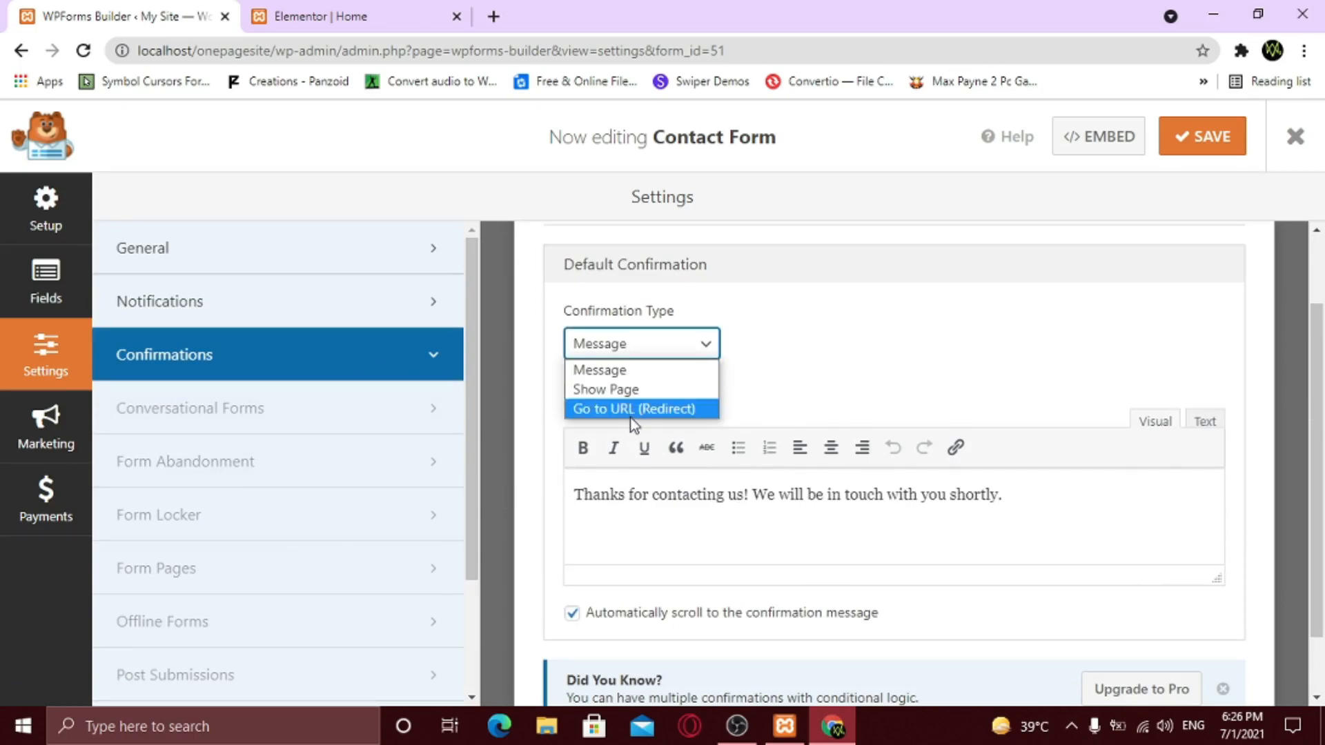
pyautogui.click(878, 354)
pyautogui.moveTo(1050, 503); pyautogui.dragTo(670, 485)
pyautogui.click(736, 510)
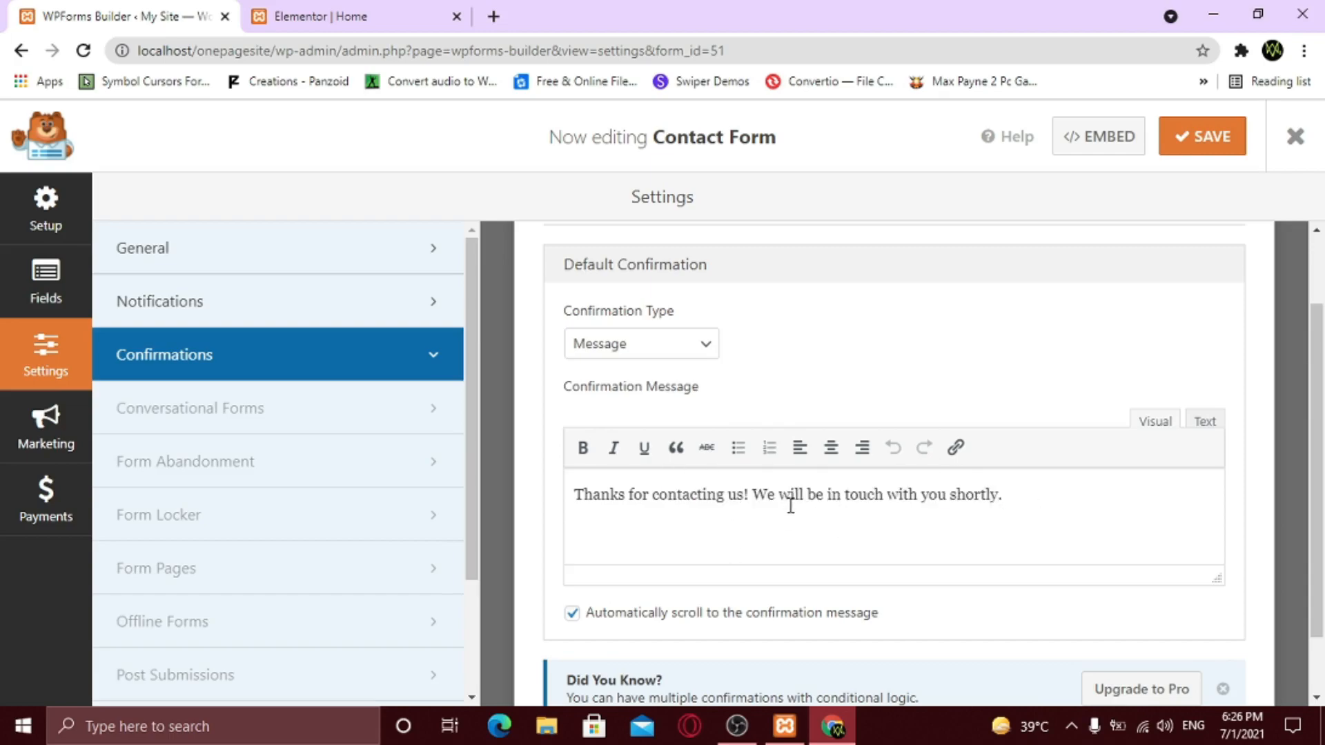
pyautogui.click(1182, 146)
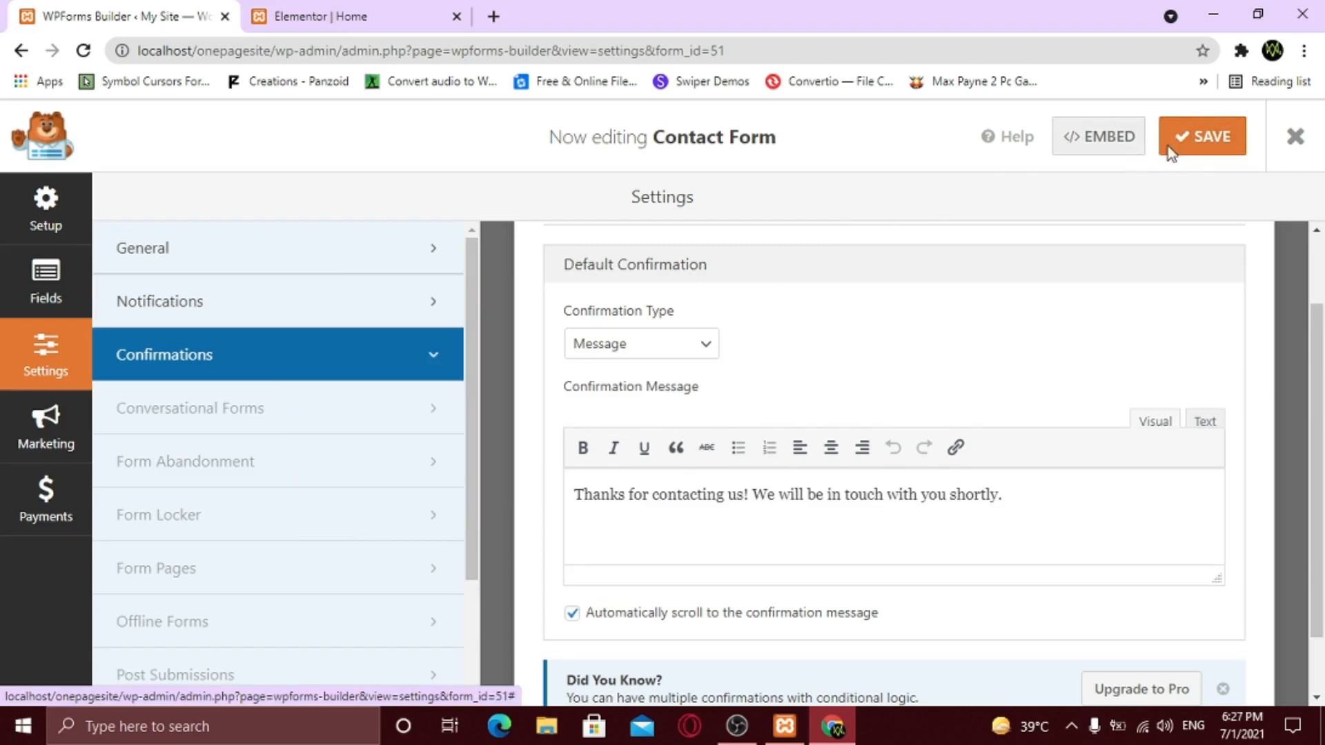
# - Leave the form builder and go to Appearance > Widgets
pyautogui.click(1285, 146)
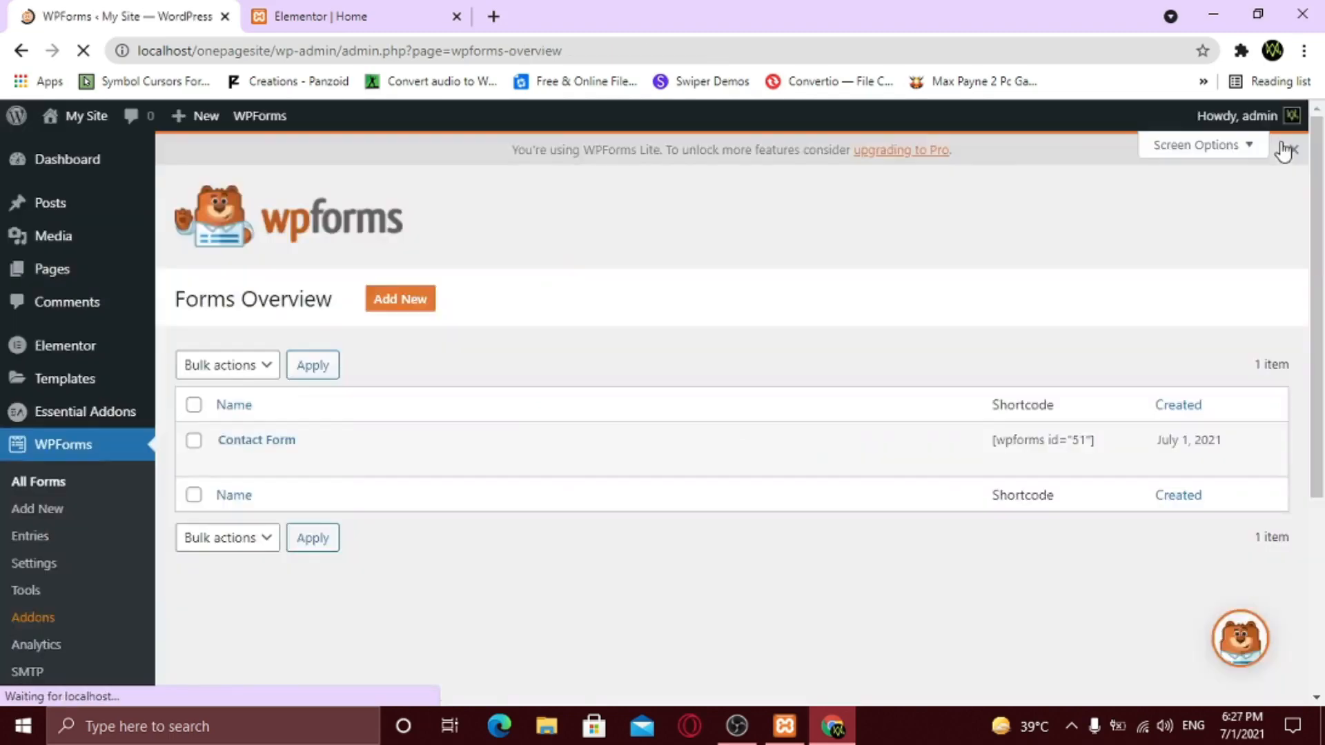
pyautogui.moveTo(280, 433)
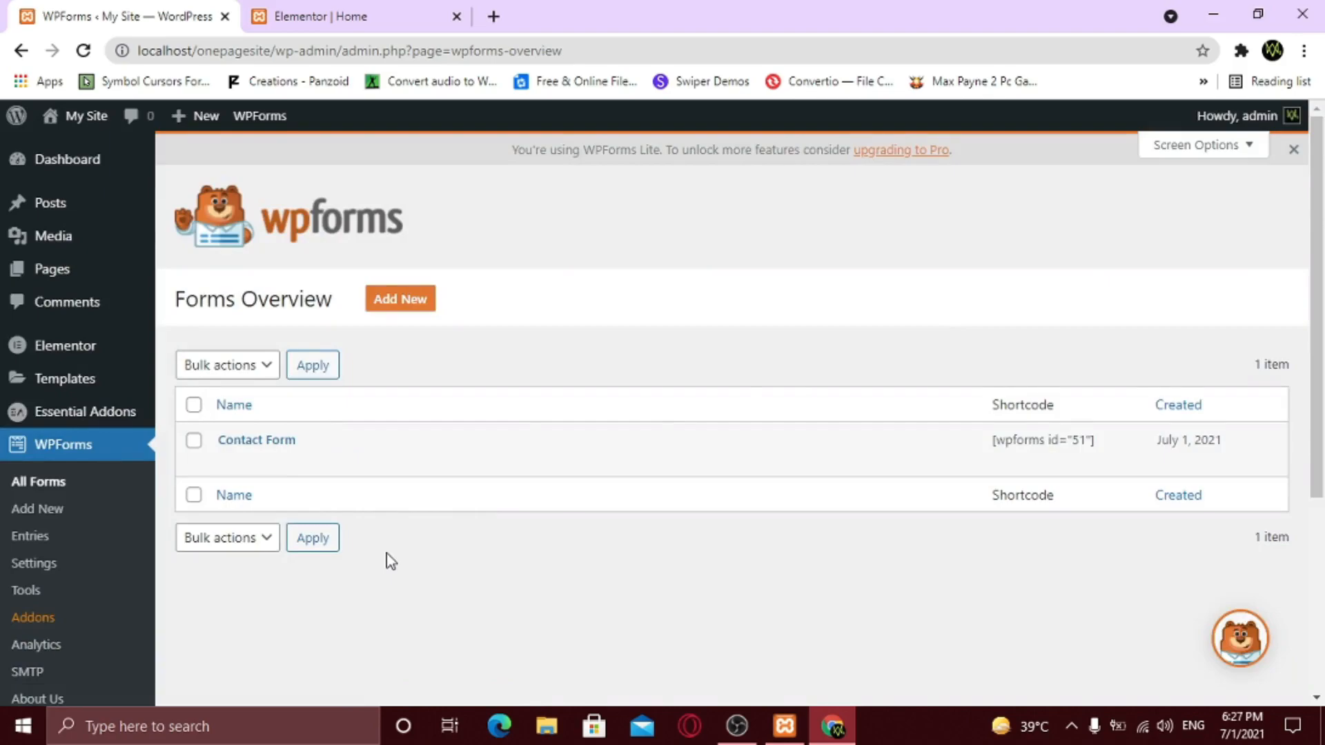
pyautogui.scroll(-4, 391, 561)
pyautogui.moveTo(133, 497)
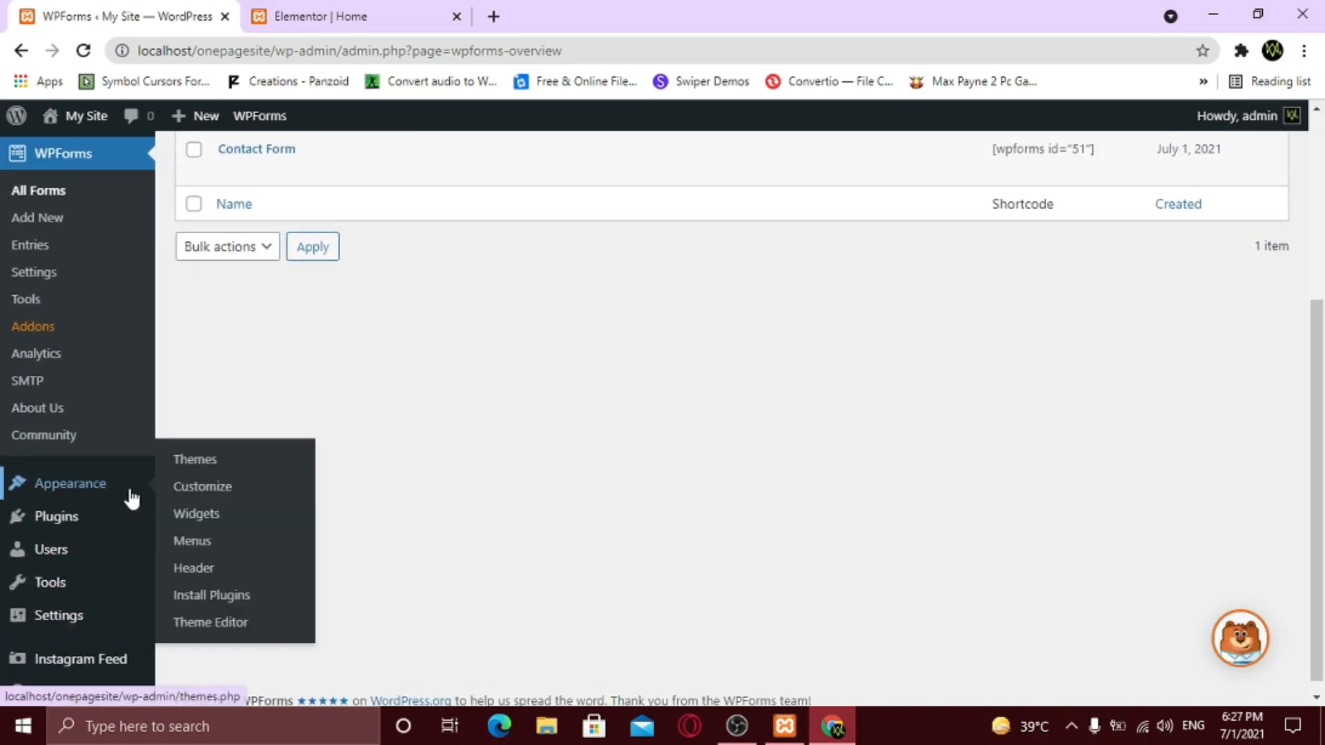
pyautogui.click(184, 514)
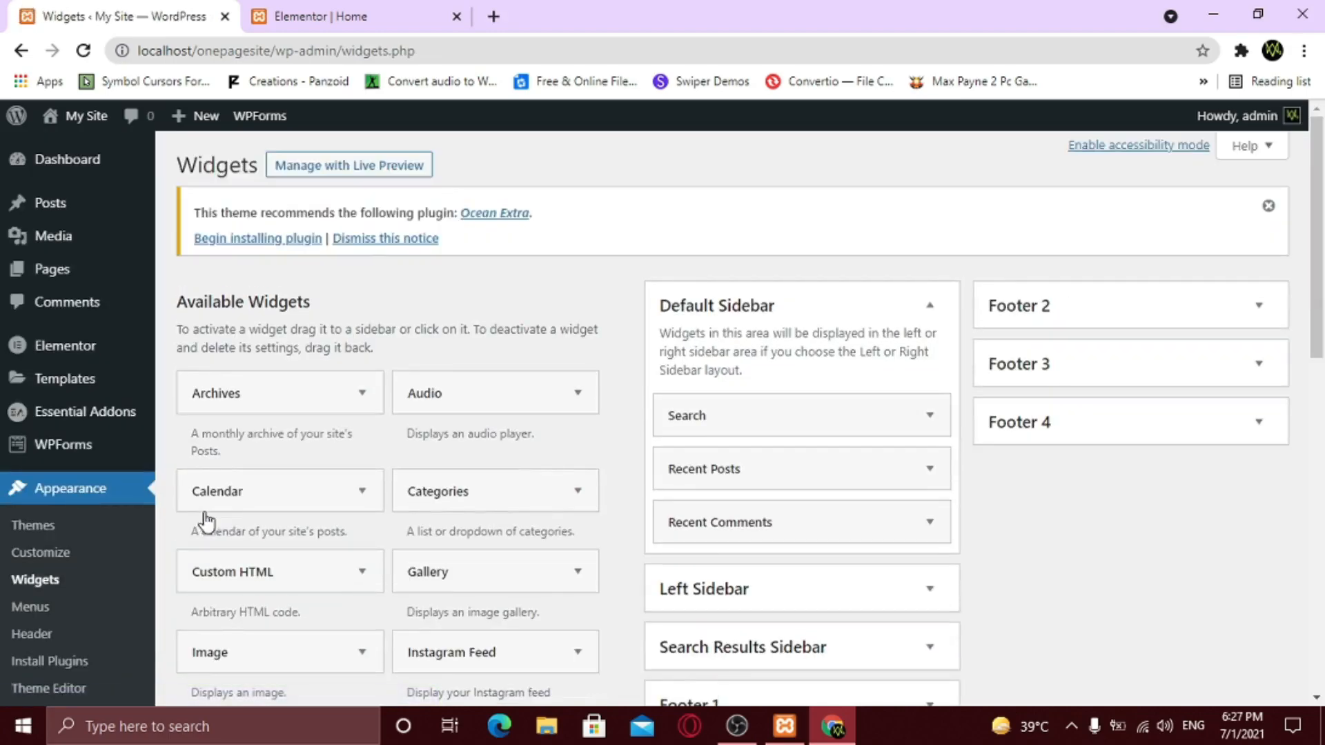
pyautogui.scroll(-3, 975, 515)
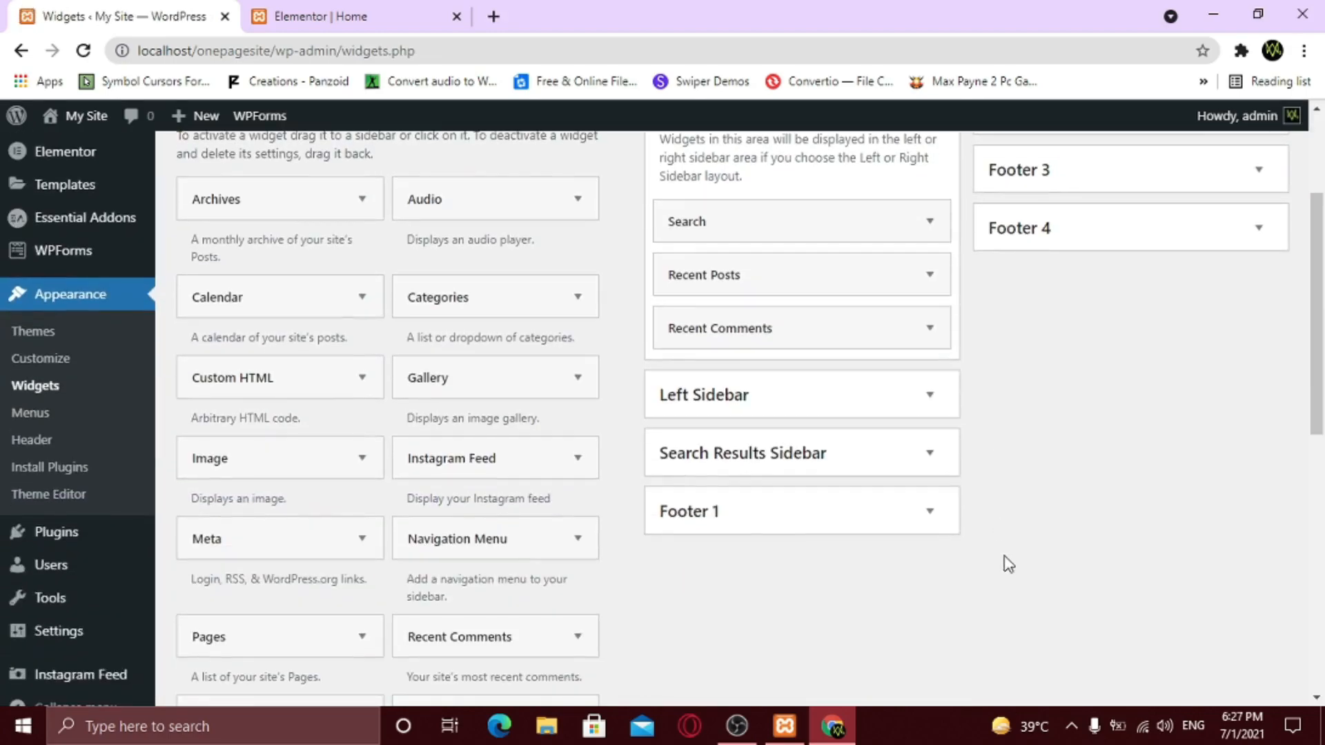
# - Expand the Footer 1, Footer 2, Footer 3 and Footer 4 widget areas
pyautogui.click(929, 512)
pyautogui.scroll(3, 1018, 545)
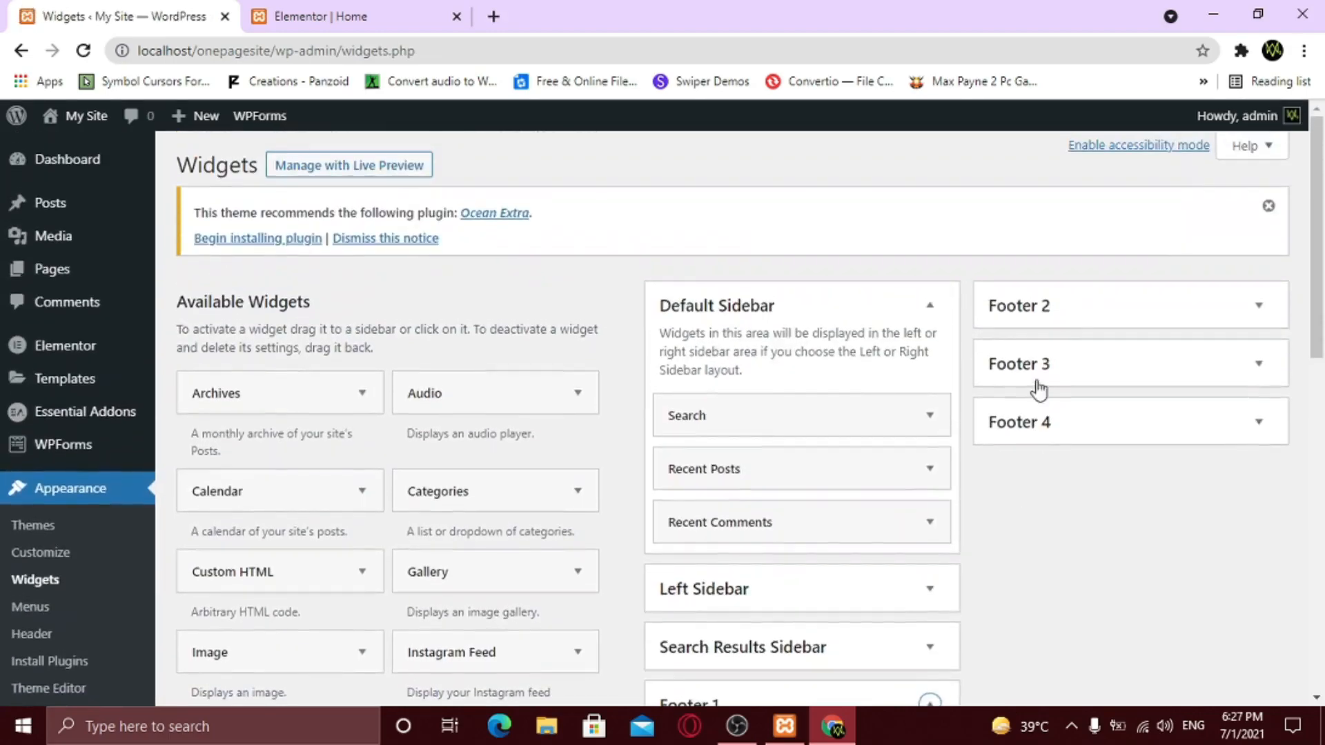
pyautogui.click(1135, 314)
pyautogui.click(1120, 454)
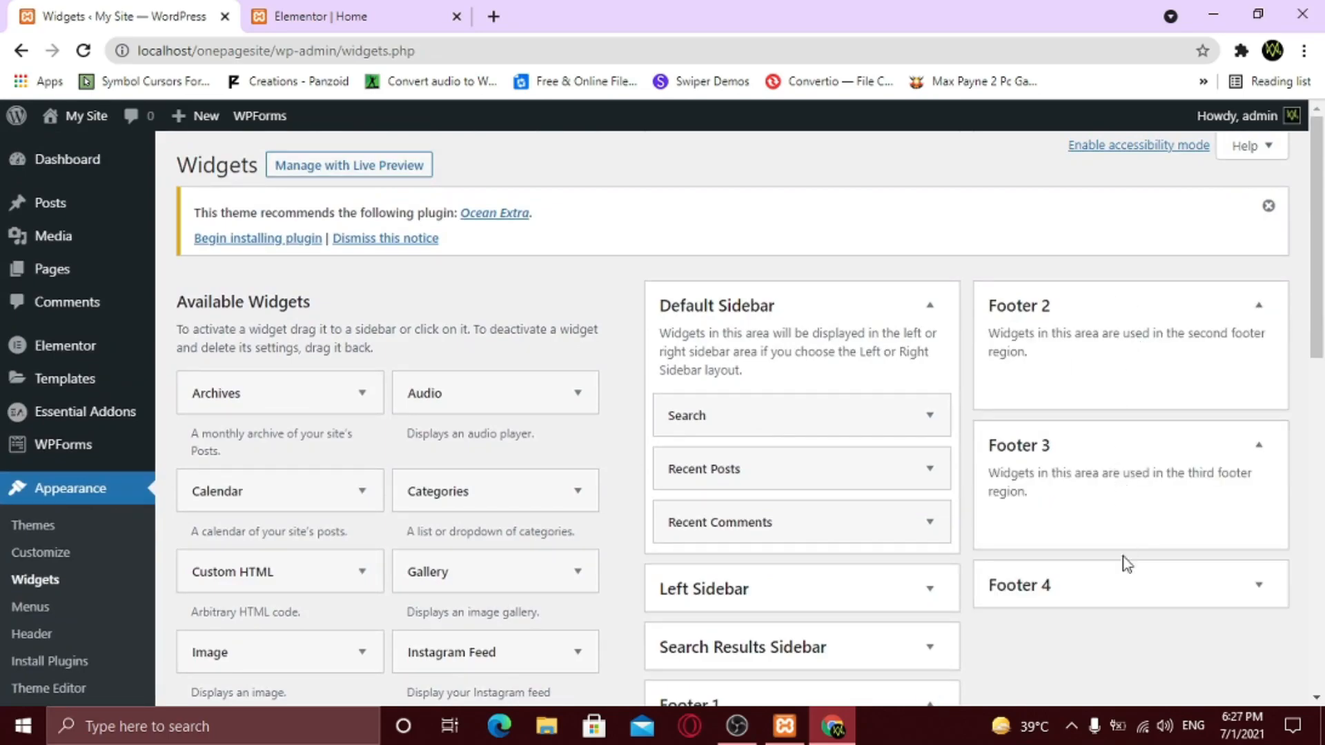
pyautogui.click(1125, 587)
pyautogui.scroll(-3, 1125, 593)
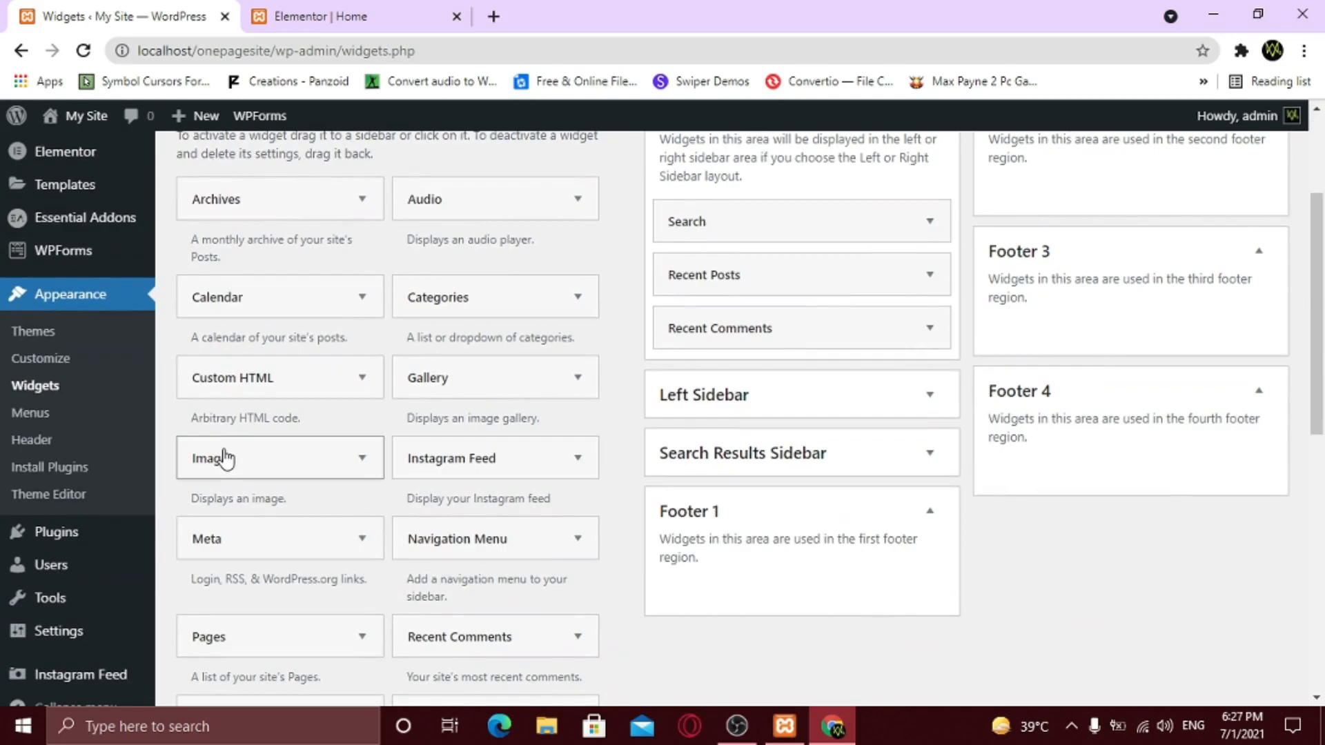
# - Place an Image widget in Footer 1 showing Logo.png from the Media Library
pyautogui.moveTo(226, 458); pyautogui.dragTo(731, 583)
pyautogui.scroll(-3, 731, 582)
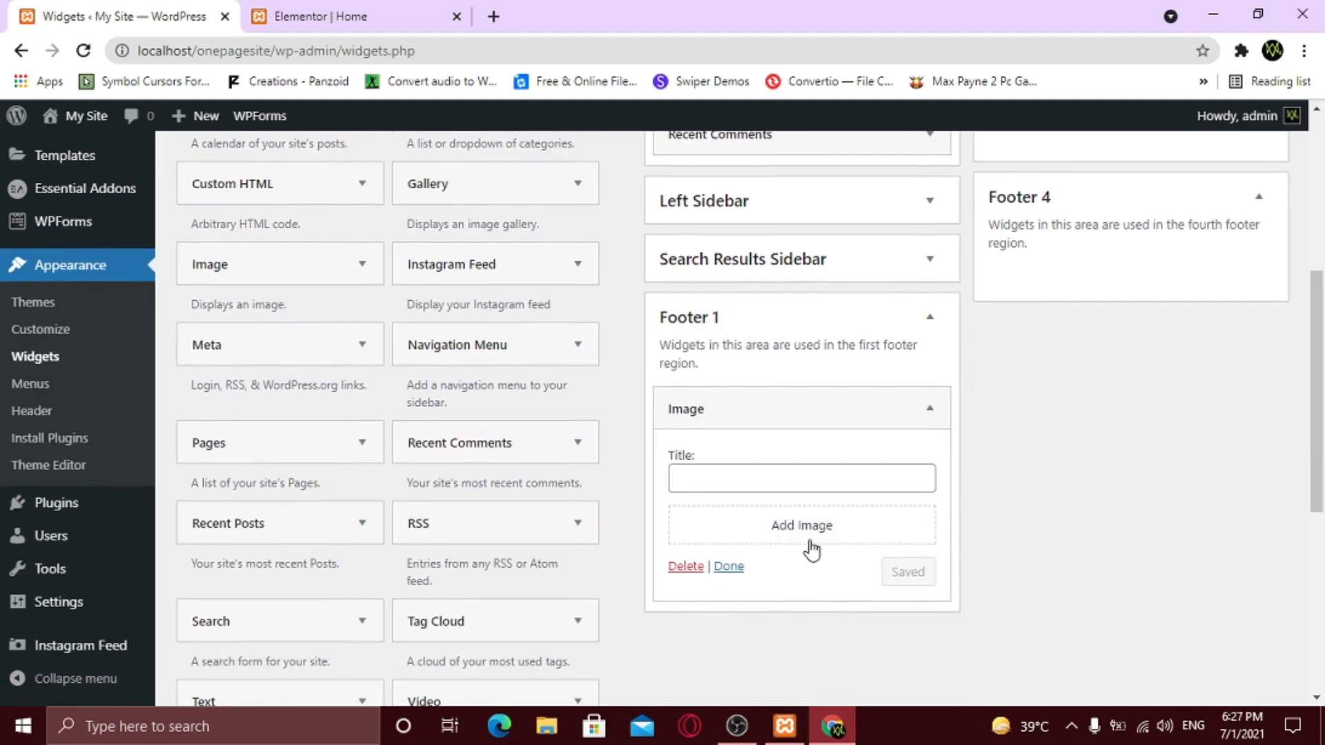
pyautogui.click(811, 544)
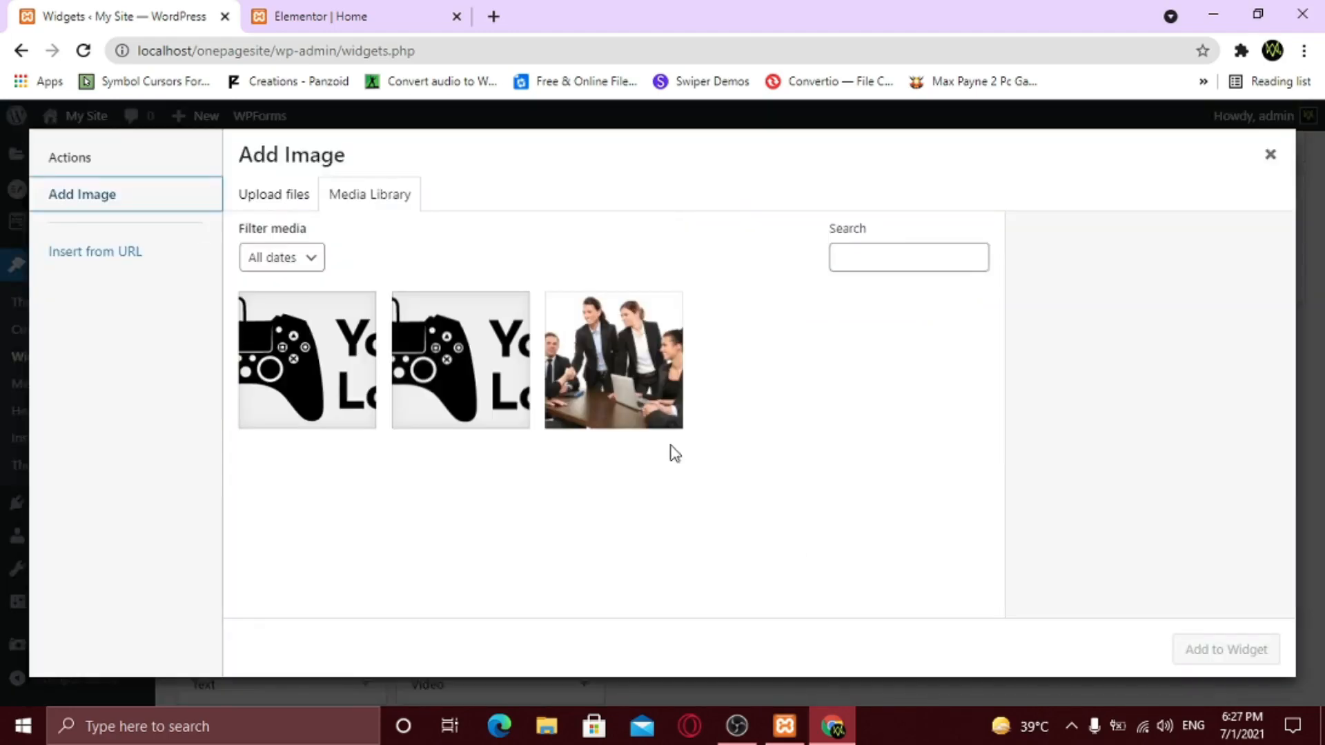
pyautogui.click(467, 391)
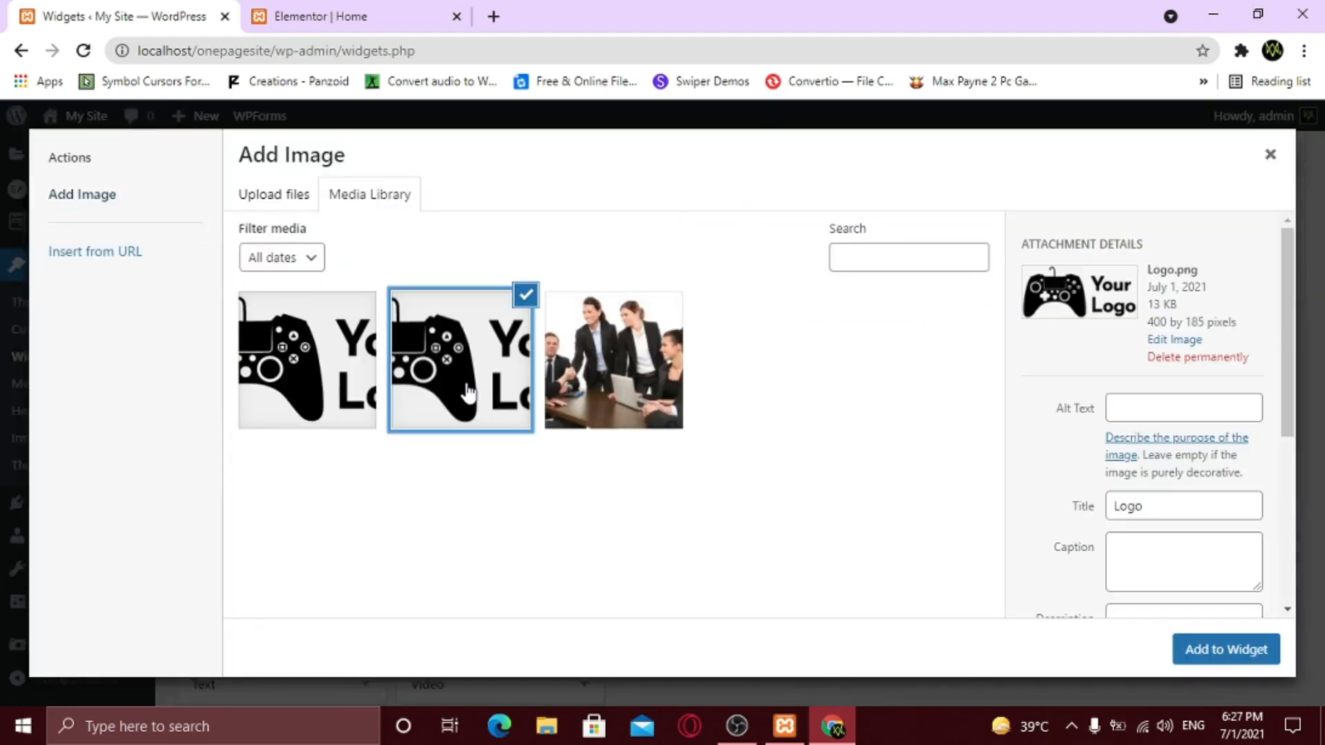
pyautogui.click(1226, 649)
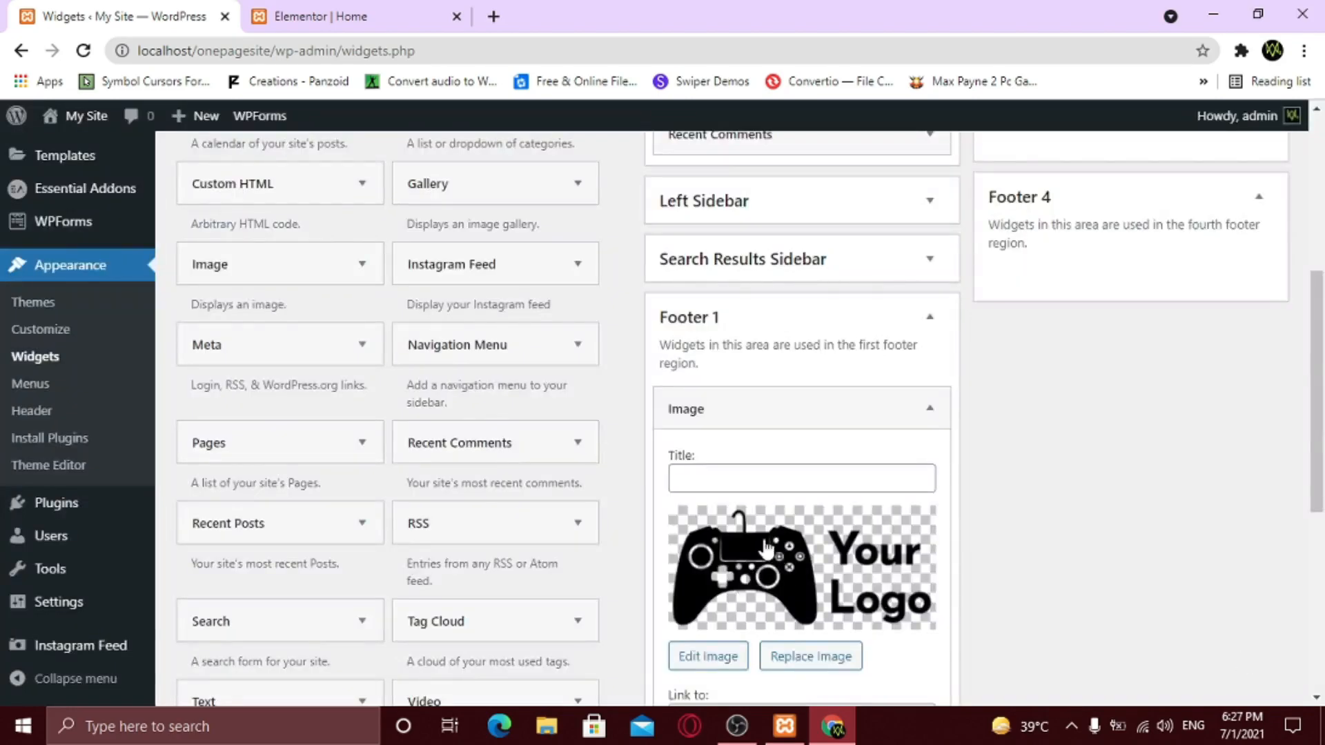
pyautogui.scroll(-4, 837, 575)
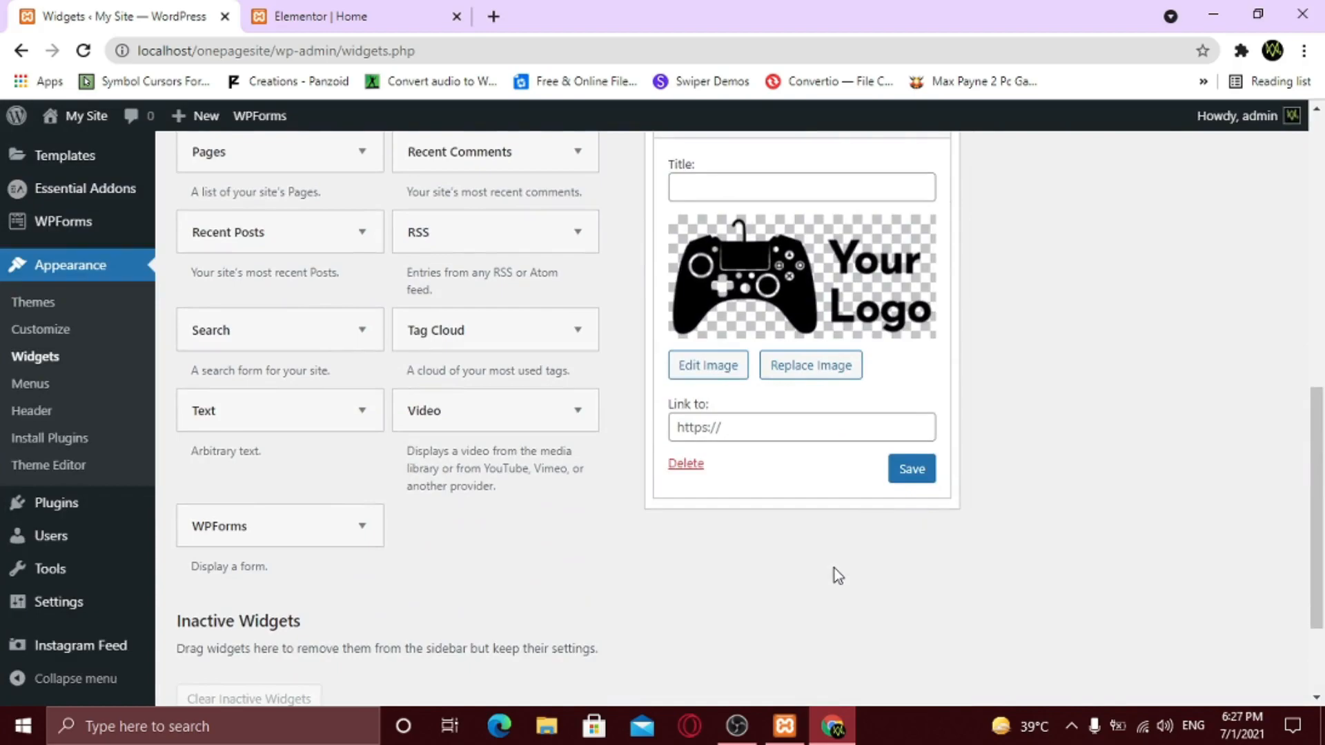
# - Add a Text widget below the logo in Footer 1 and fill it with repeated lorem ipsum text
pyautogui.moveTo(302, 422); pyautogui.dragTo(828, 541)
pyautogui.scroll(-3, 827, 545)
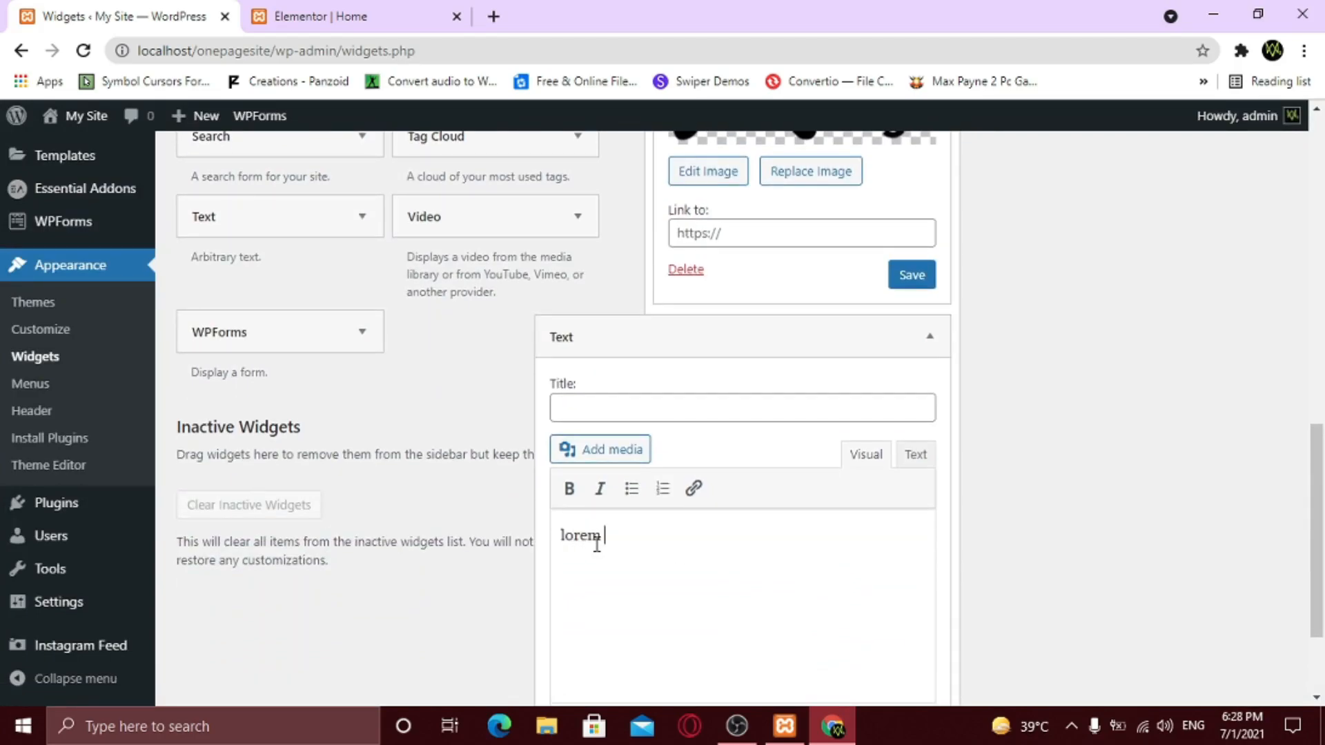
pyautogui.press('Left')
pyautogui.press('Left')
pyautogui.press('Left')
pyautogui.press('Left')
pyautogui.moveTo(732, 546); pyautogui.dragTo(537, 538)
pyautogui.rightClick(587, 532)
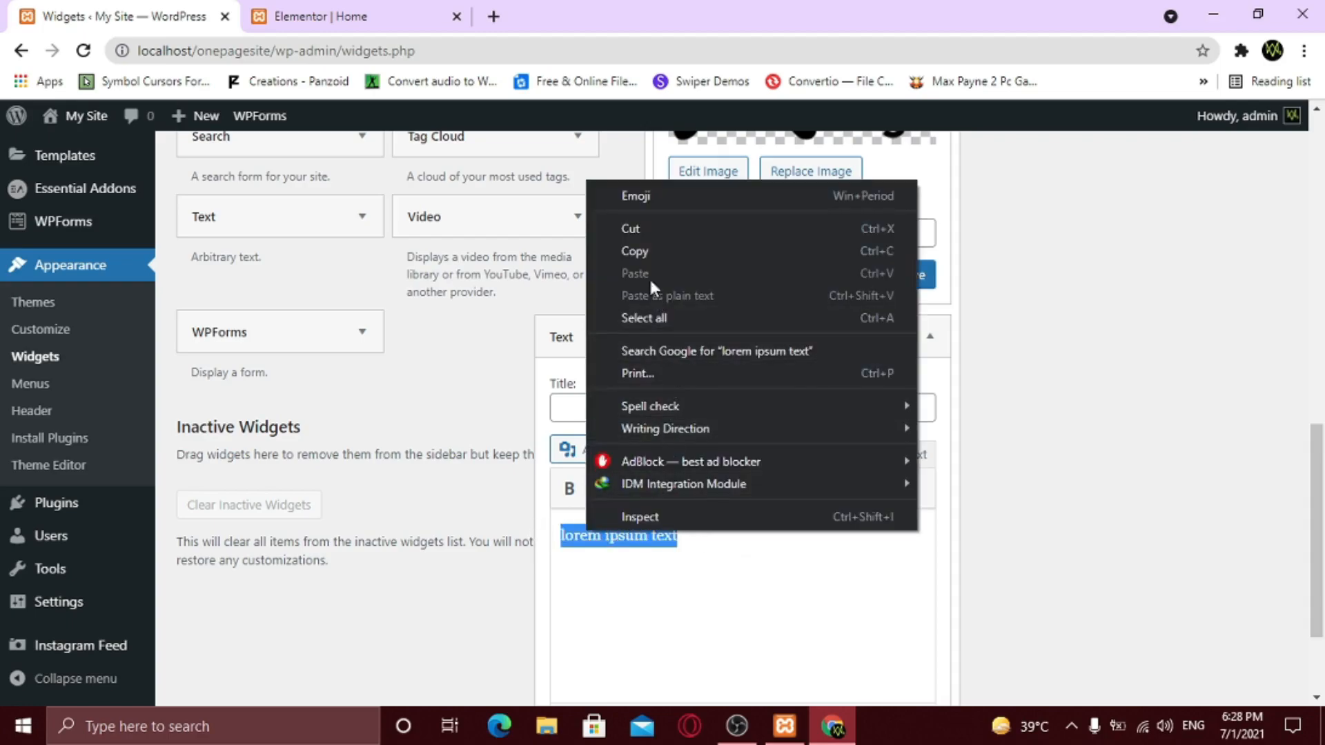
pyautogui.click(646, 252)
pyautogui.click(722, 552)
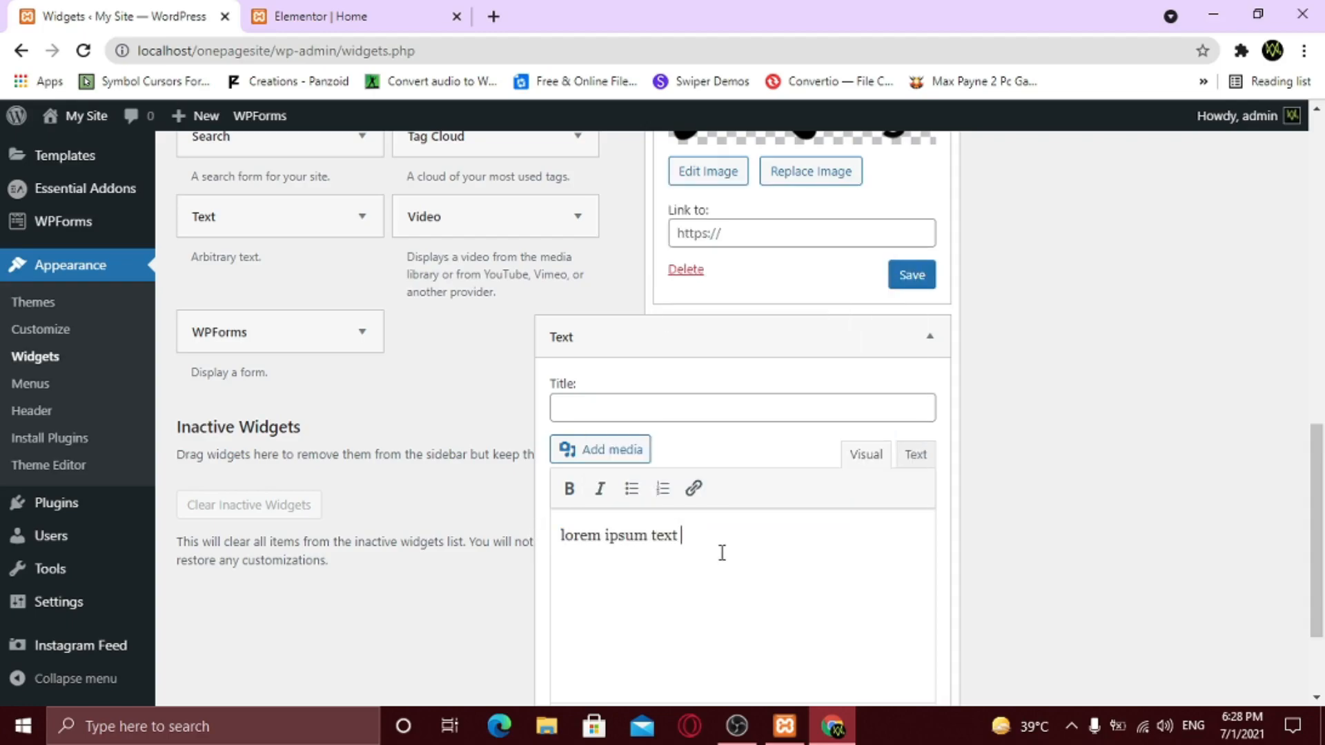
pyautogui.hotkey('ctrl', 'v')
pyautogui.hotkey('ctrl', 'v')
pyautogui.hotkey('ctrl', 'v')
pyautogui.hotkey('ctrl', 'v')
pyautogui.hotkey('ctrl', 'v')
pyautogui.hotkey('ctrl', 'v')
pyautogui.hotkey('ctrl', 'v')
pyautogui.hotkey('ctrl', 'v')
pyautogui.hotkey('ctrl', 'v')
pyautogui.hotkey('ctrl', 'v')
pyautogui.hotkey('ctrl', 'v')
pyautogui.hotkey('ctrl', 'v')
pyautogui.hotkey('ctrl', 'v')
pyautogui.hotkey('ctrl', 'v')
pyautogui.scroll(-1, 723, 548)
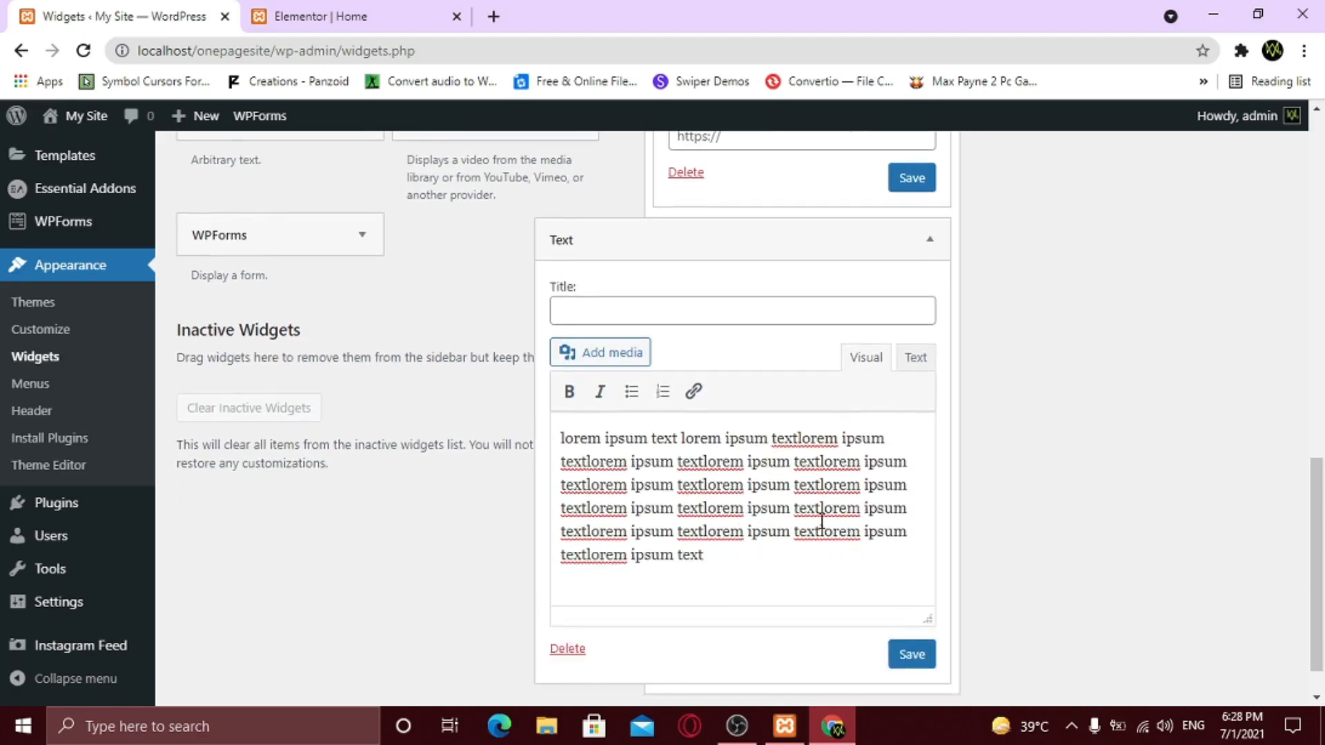
# - Save the Text and Image widgets, then collapse the Footer 1 area
pyautogui.click(911, 653)
pyautogui.scroll(1, 922, 608)
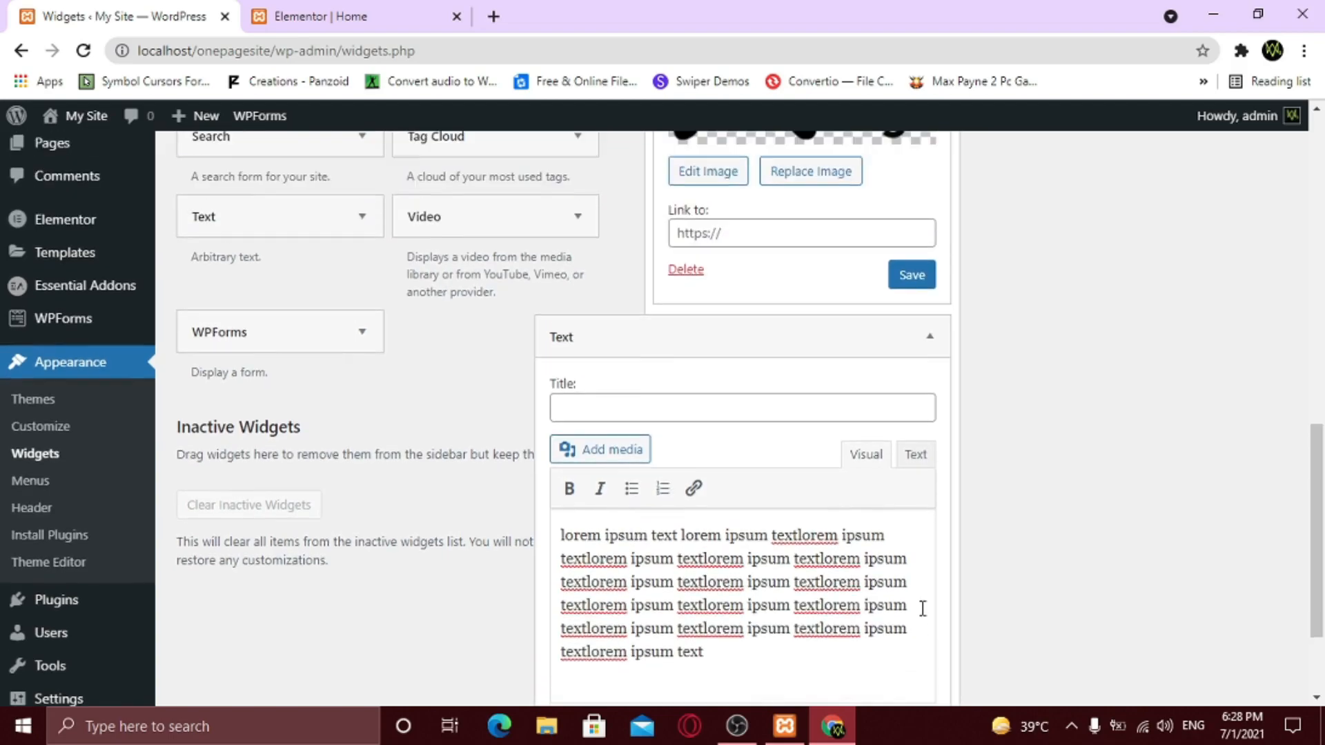
pyautogui.click(899, 290)
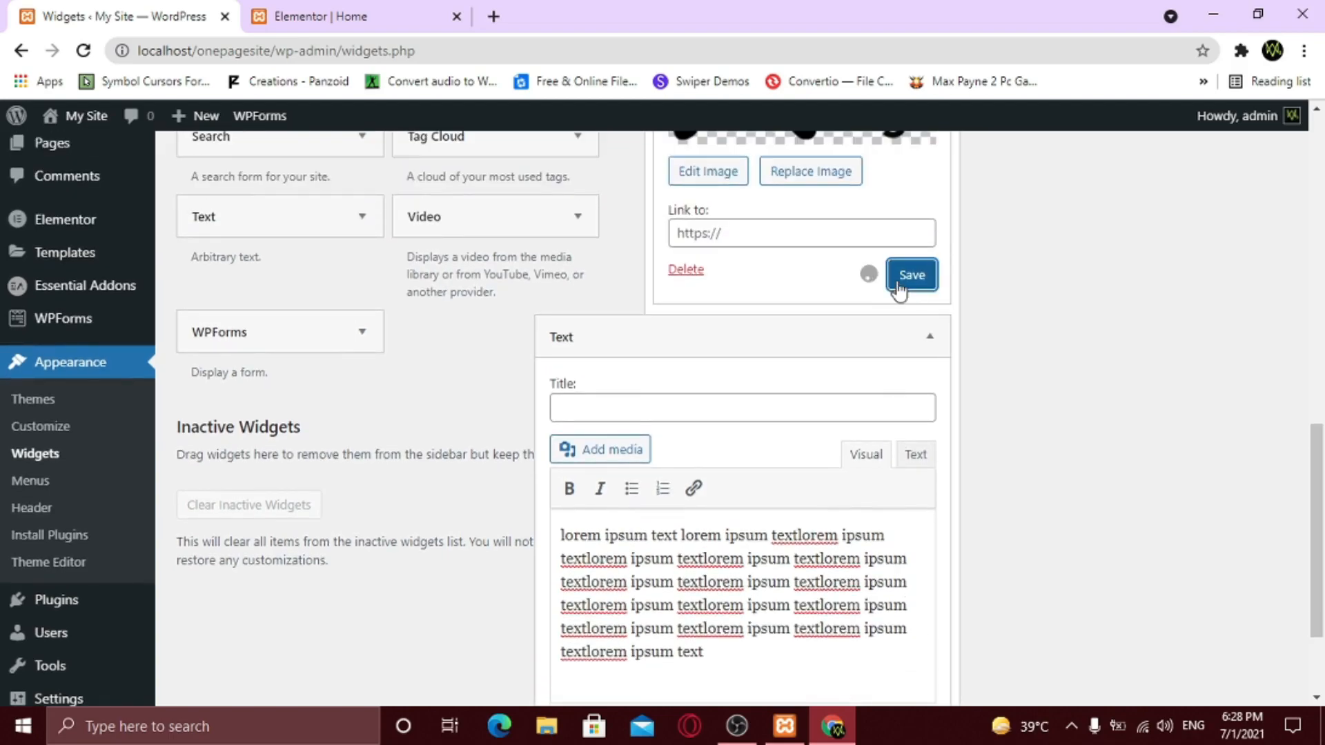
pyautogui.click(928, 338)
pyautogui.scroll(5, 928, 345)
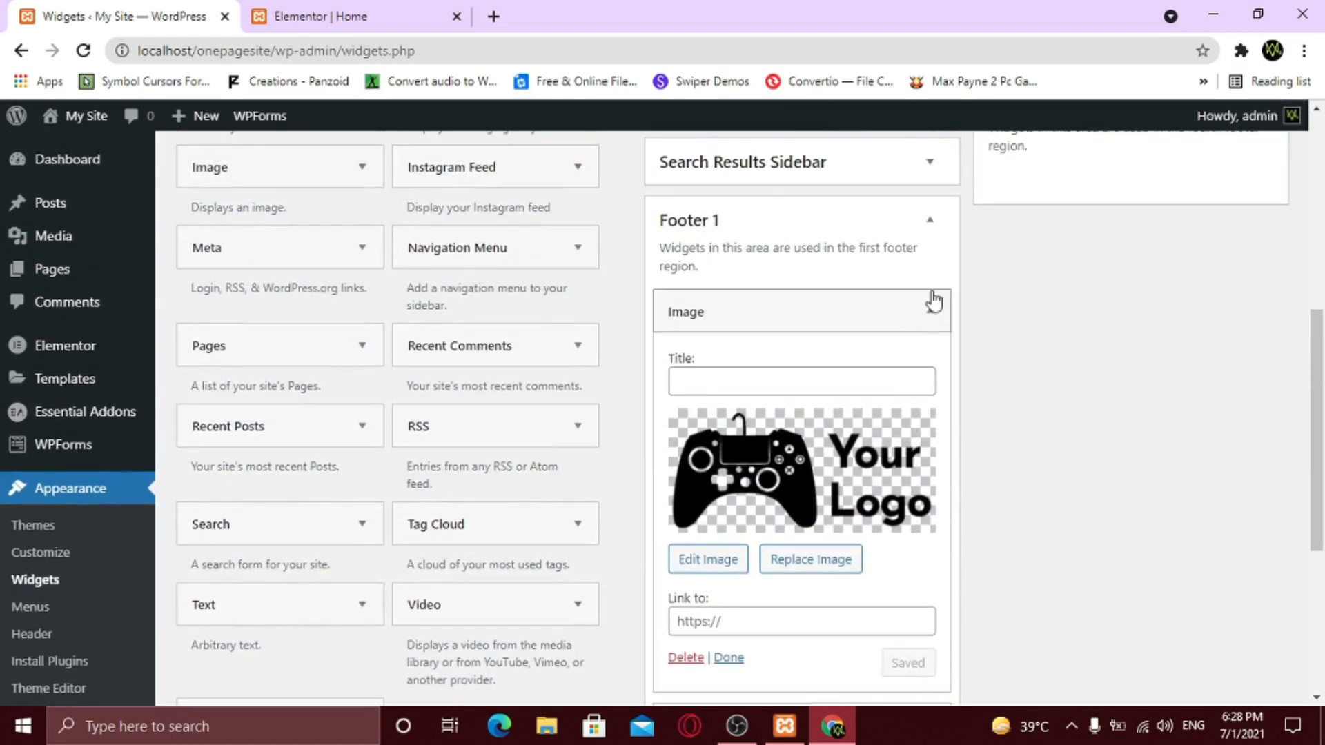
pyautogui.click(930, 221)
pyautogui.scroll(7, 1082, 452)
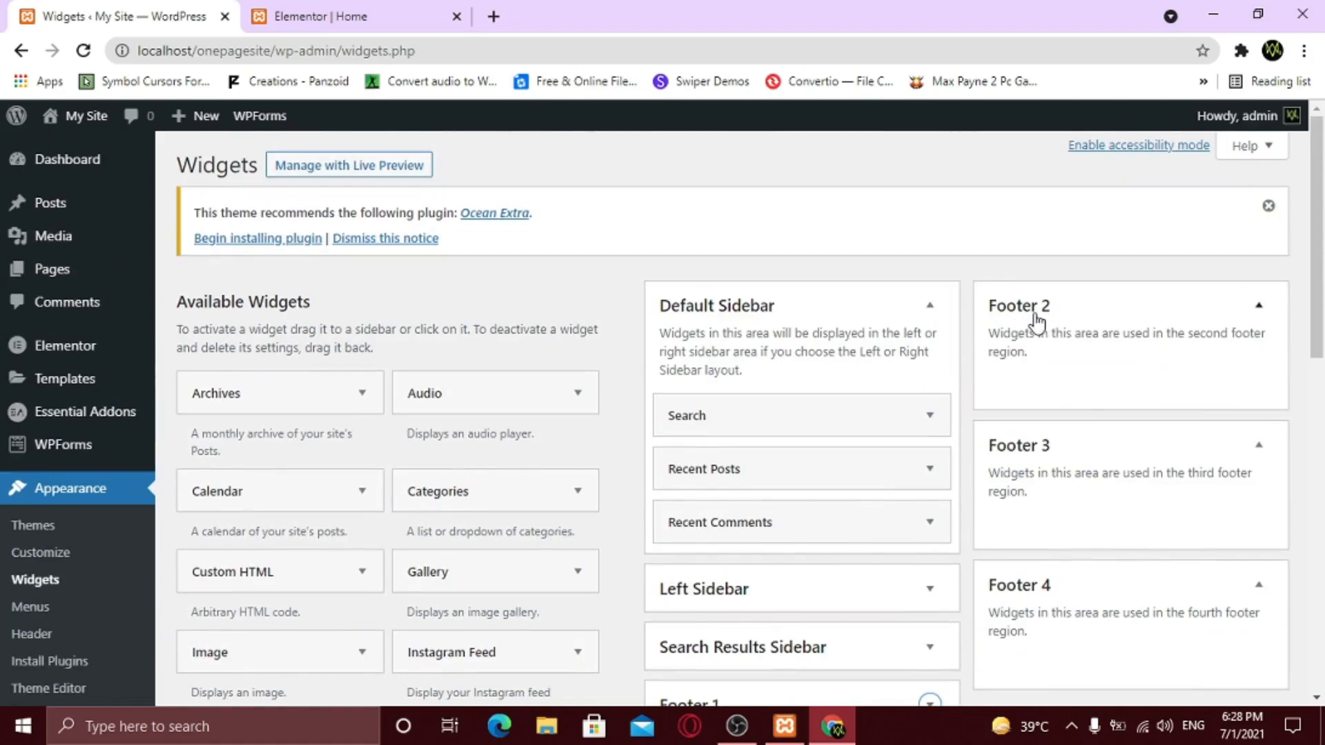
# - Add a Navigation Menu widget to the Footer 2 area
pyautogui.scroll(-4, 1032, 387)
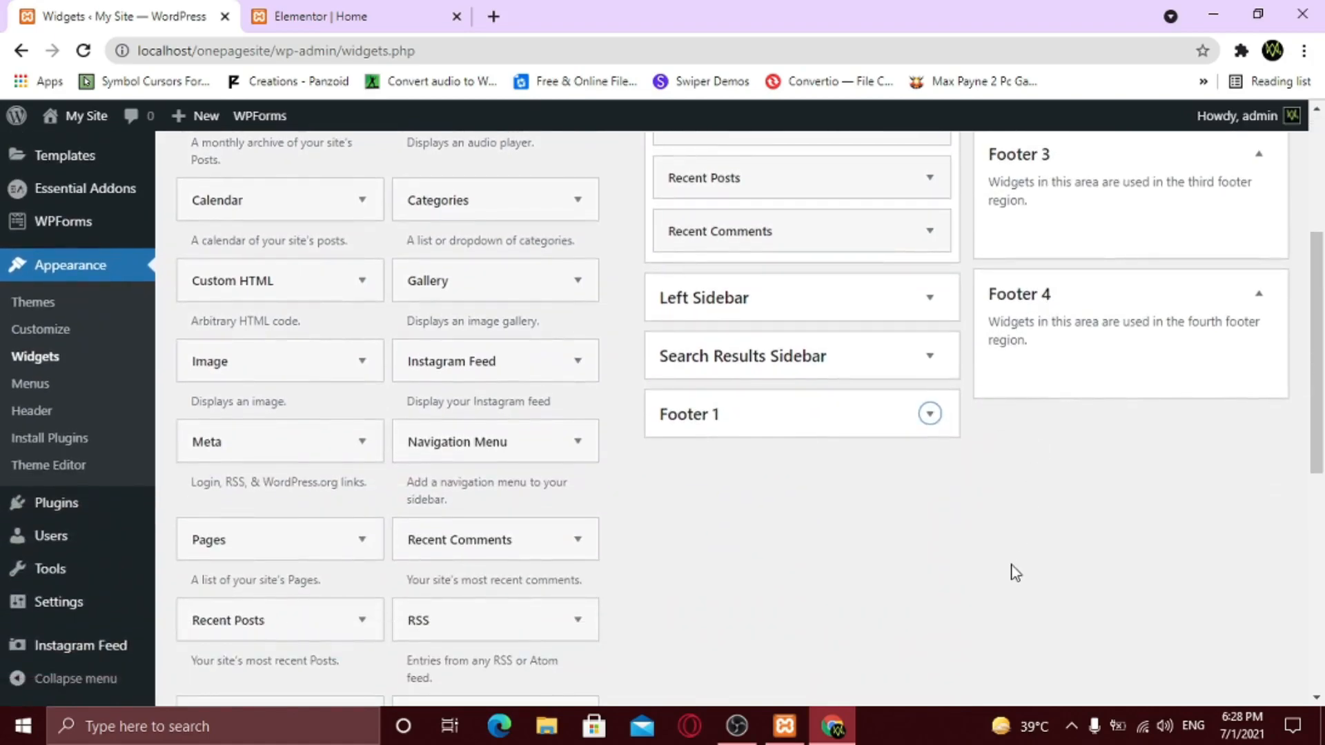
pyautogui.click(578, 445)
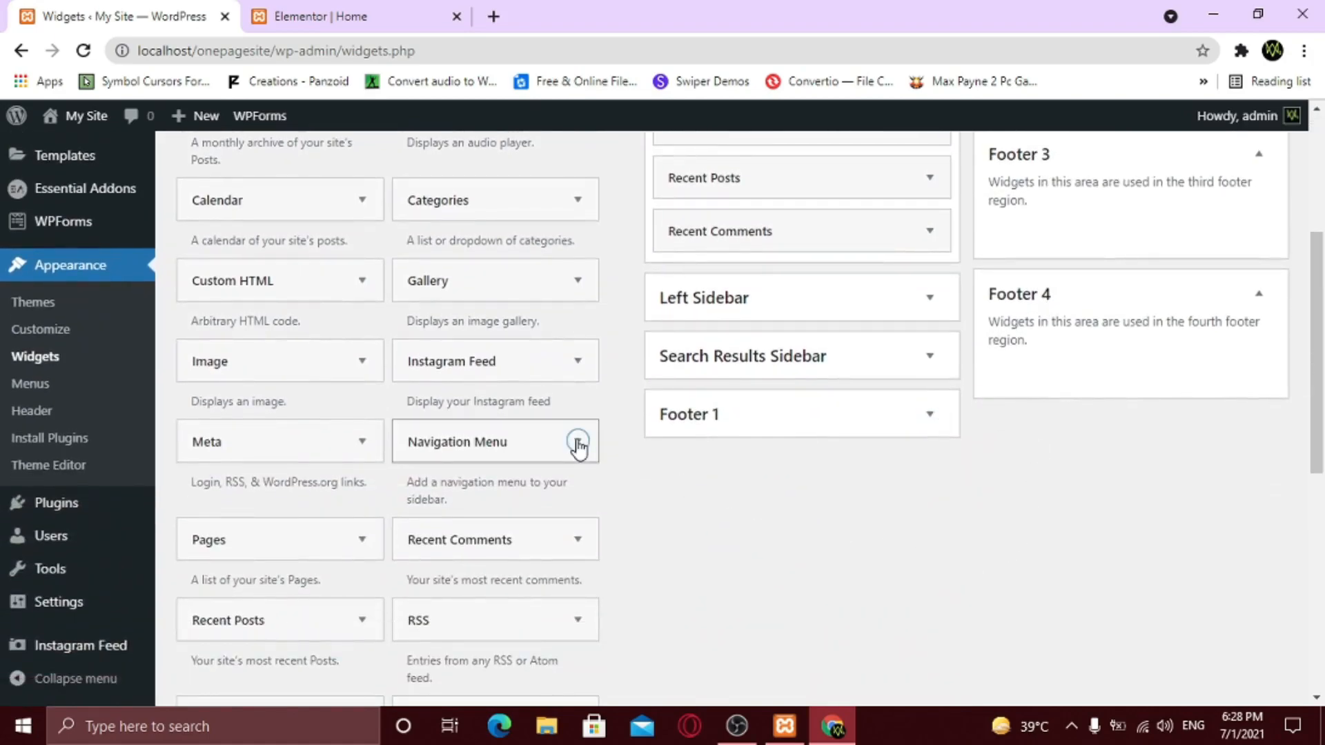
pyautogui.scroll(-3, 571, 488)
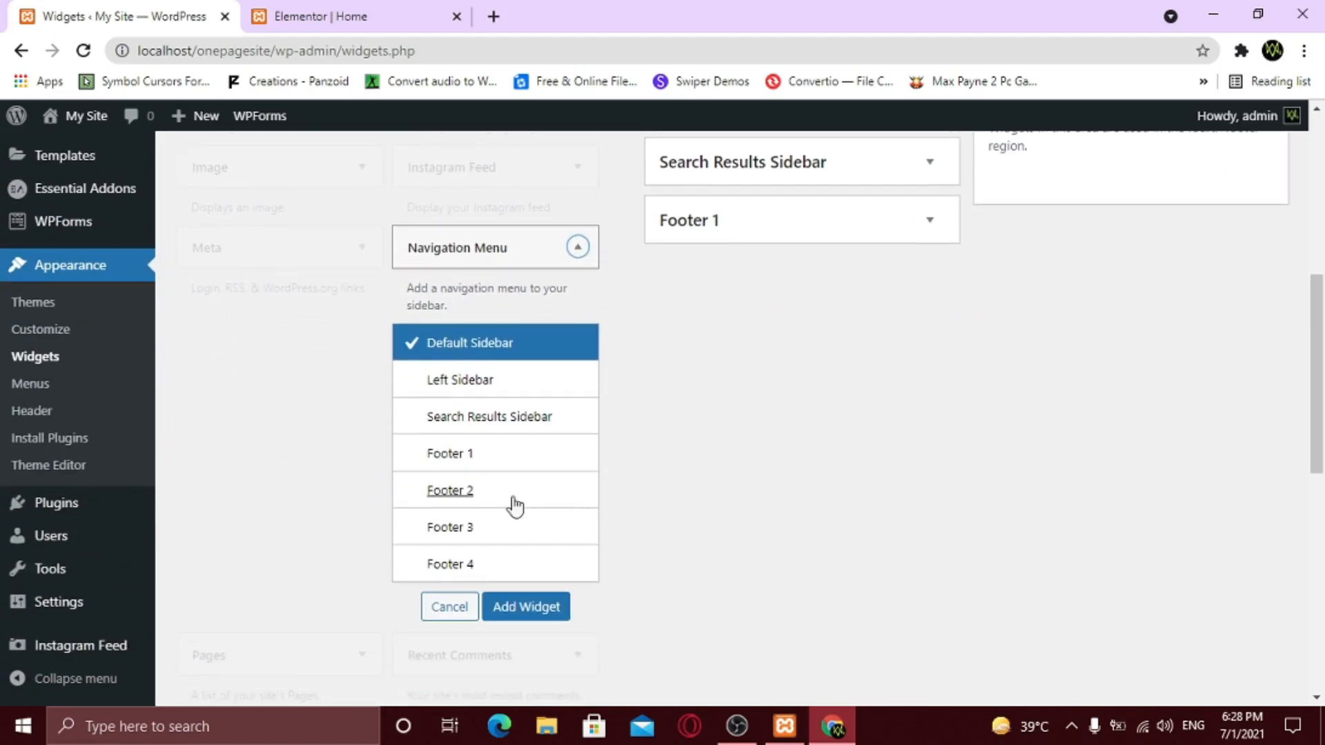
pyautogui.click(514, 498)
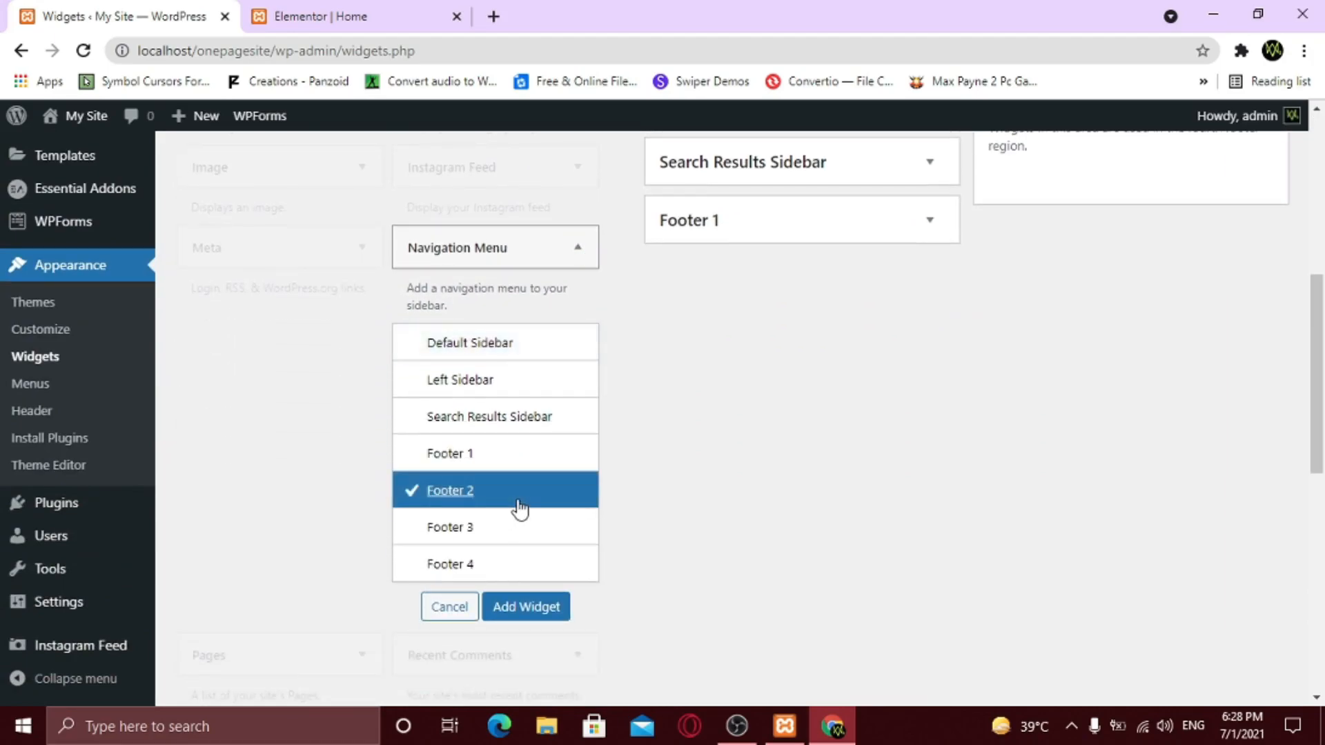
pyautogui.click(526, 608)
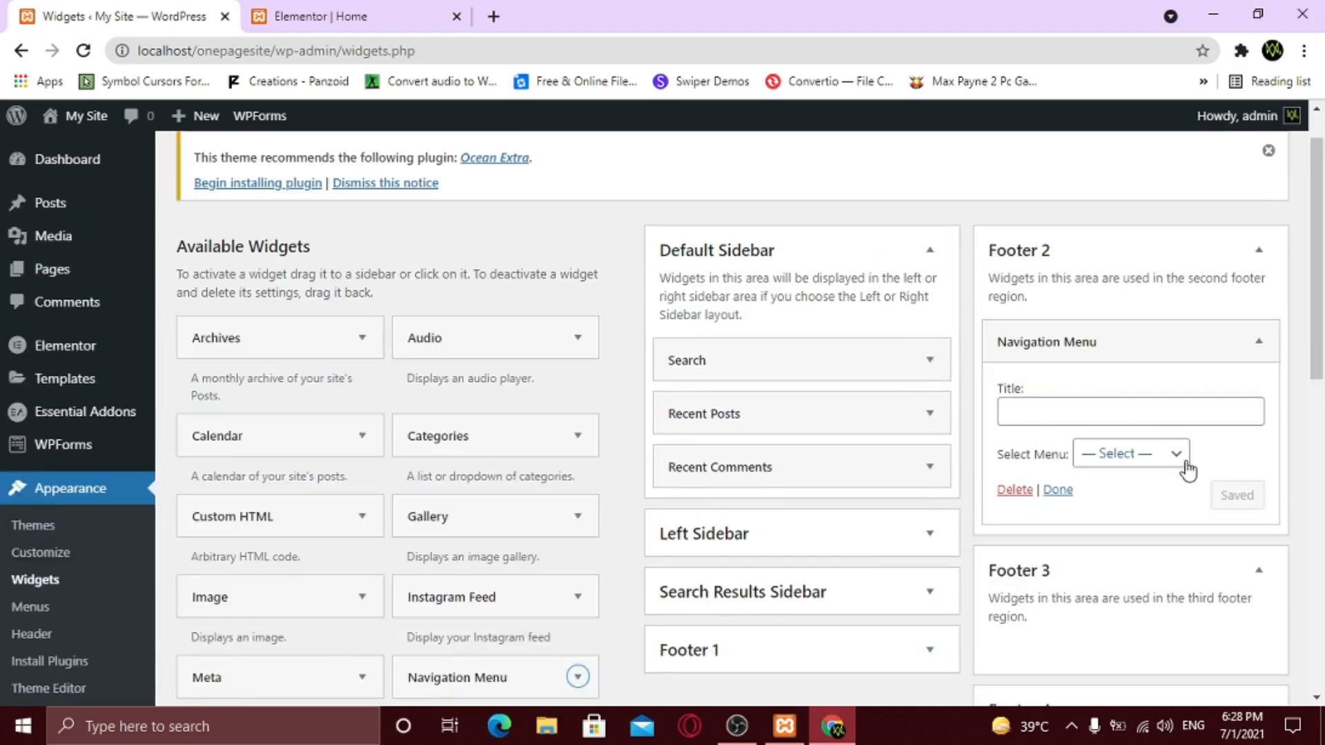
# - Set the menu widget to the primary menu, title it 'Useful Links', save, and collapse Footer 2
pyautogui.click(1123, 461)
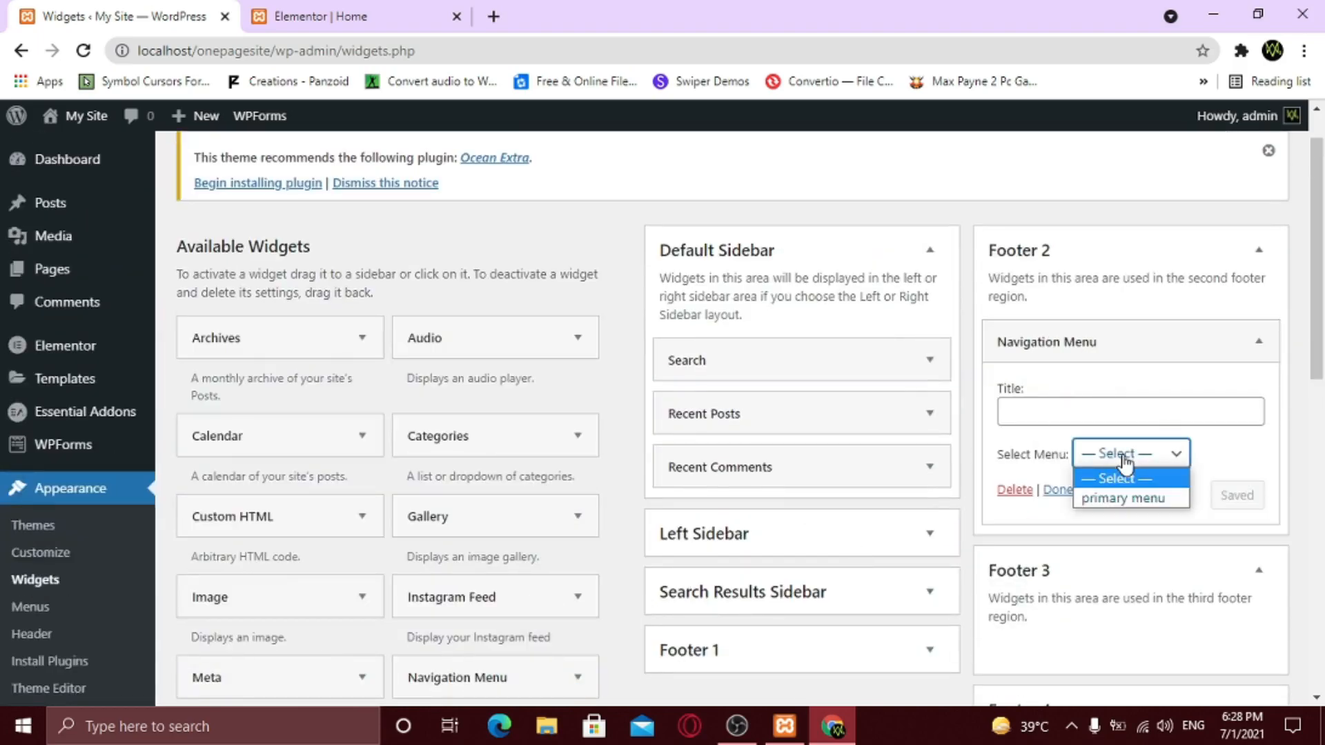
pyautogui.click(1128, 500)
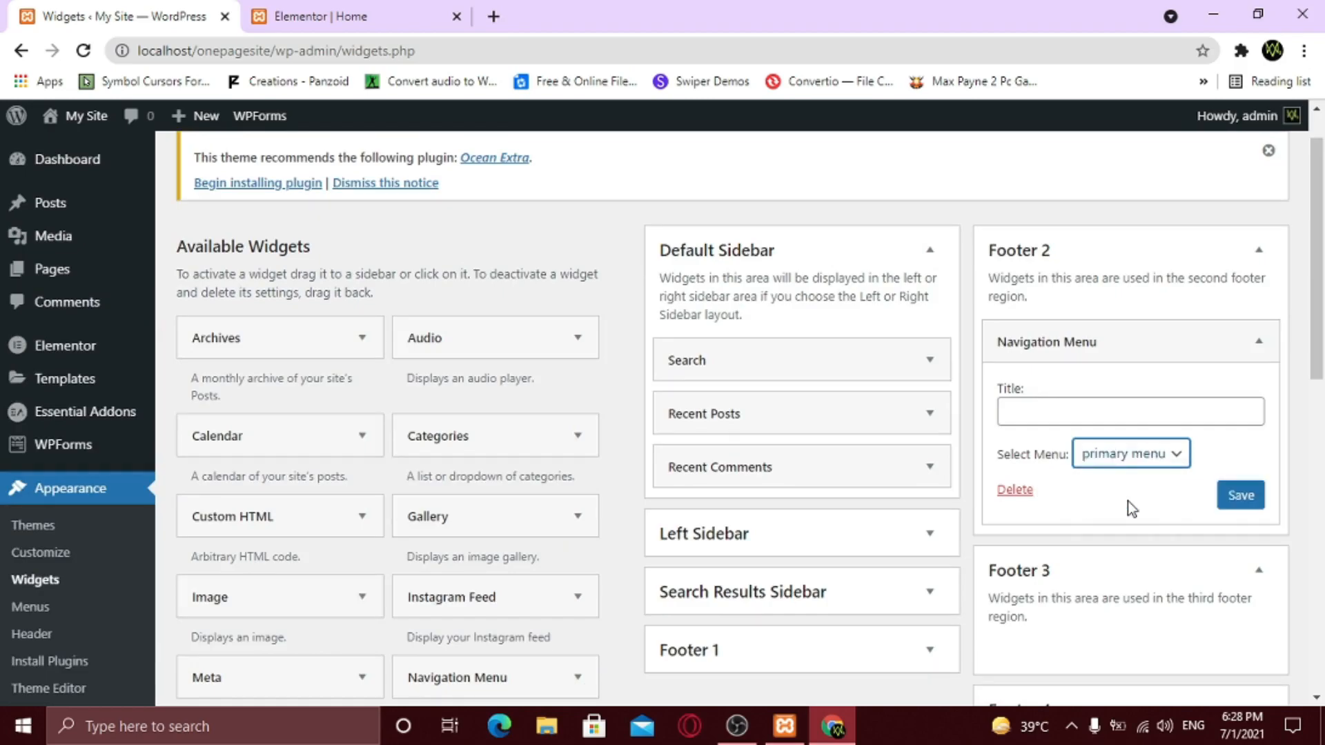
pyautogui.click(1083, 414)
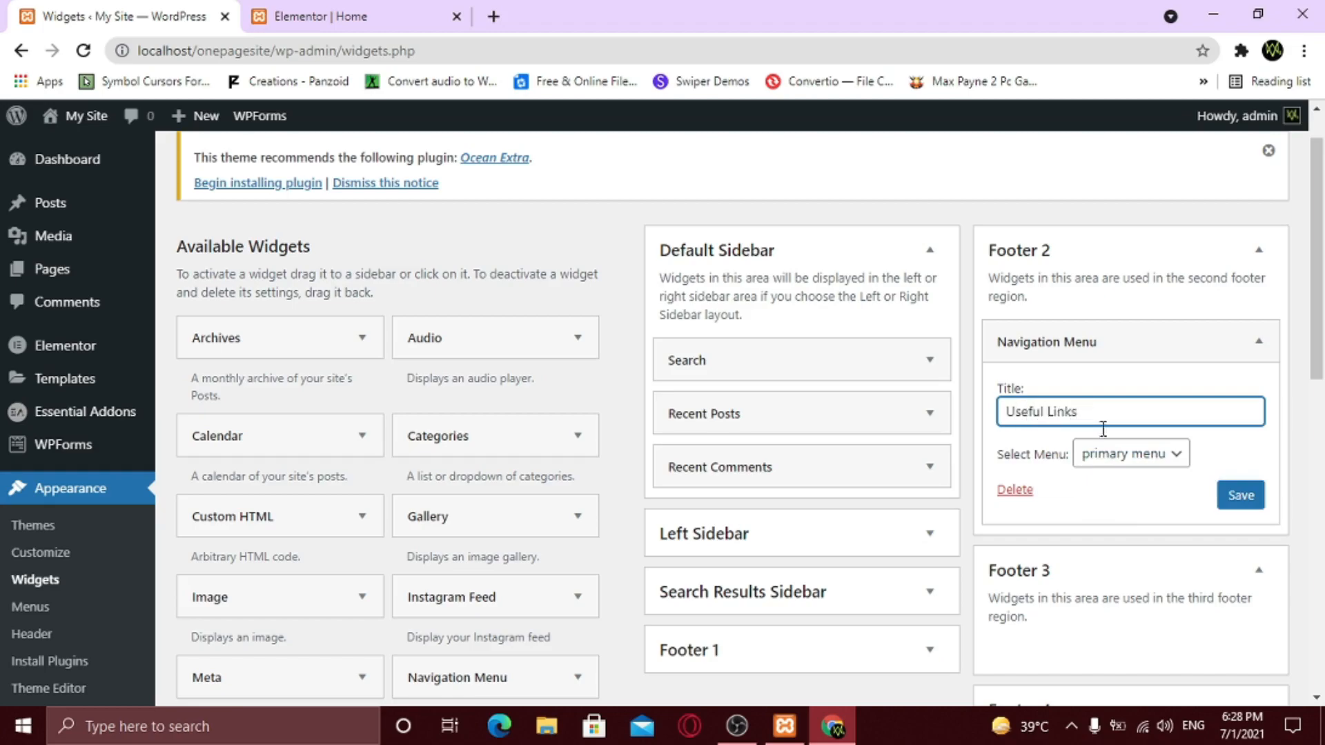
pyautogui.click(1248, 497)
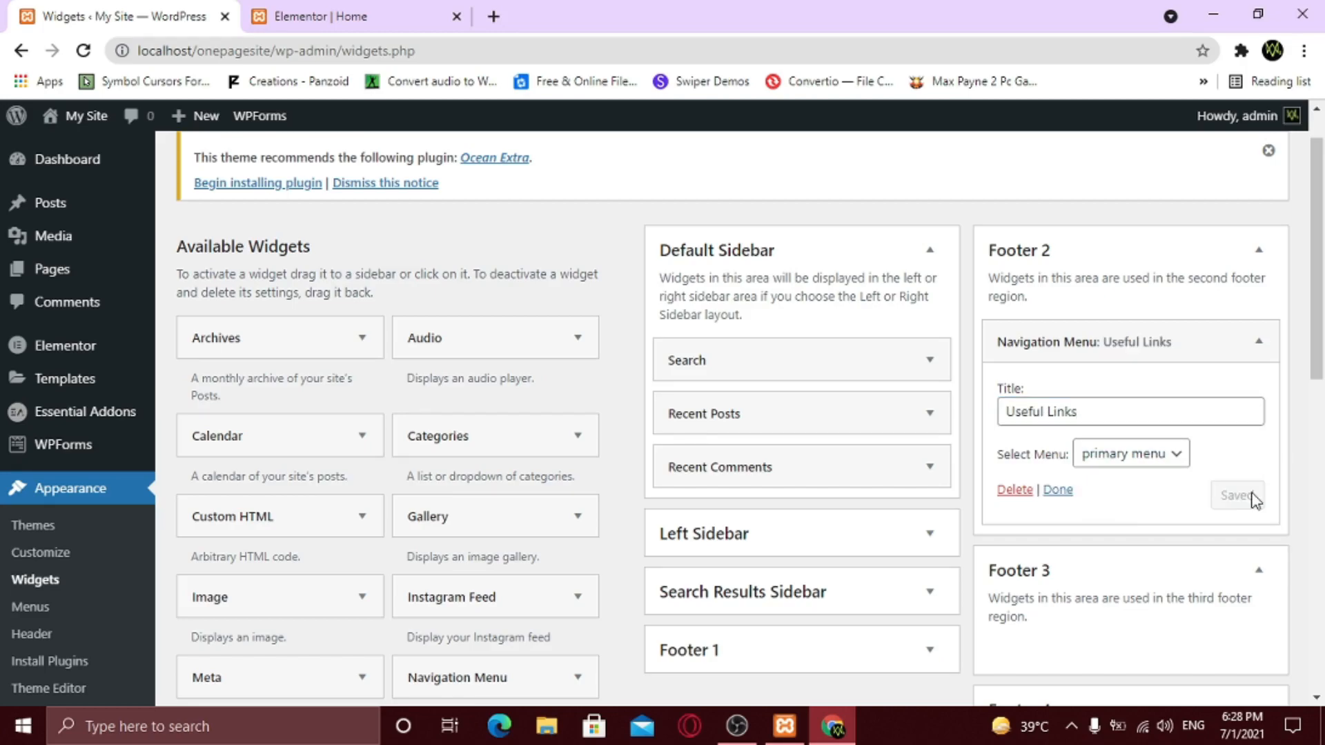
pyautogui.click(1257, 250)
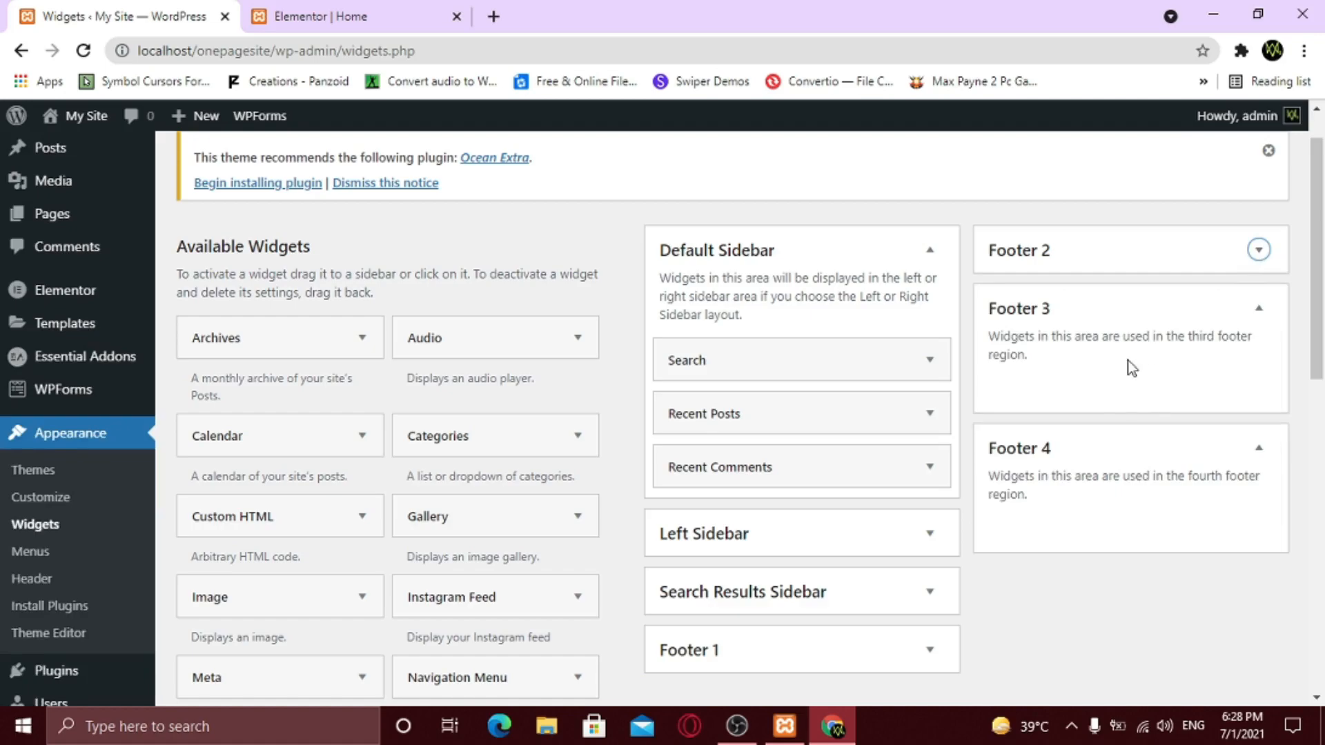
pyautogui.scroll(-1, 1071, 552)
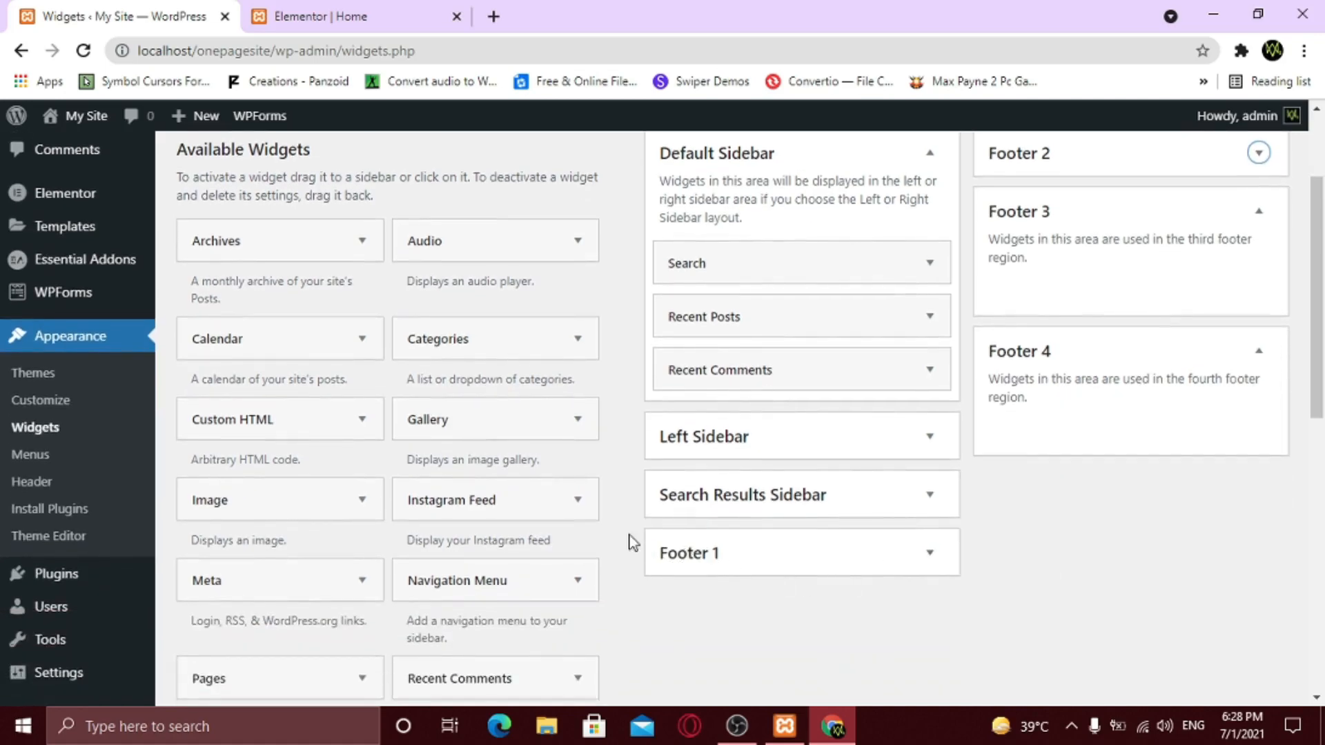
pyautogui.click(580, 502)
# - Add an Instagram Feed widget titled 'Follow Me!' to Footer 3, save it, and collapse it
pyautogui.click(568, 539)
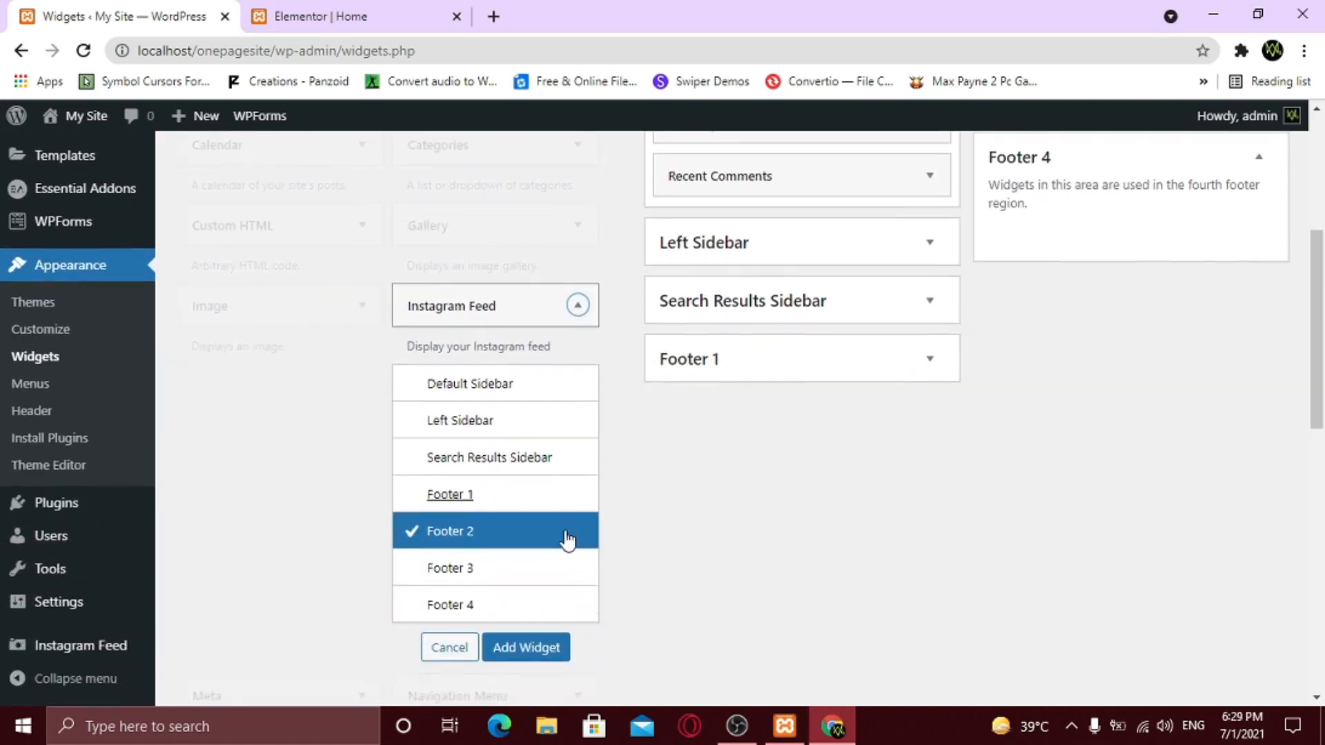
pyautogui.click(509, 572)
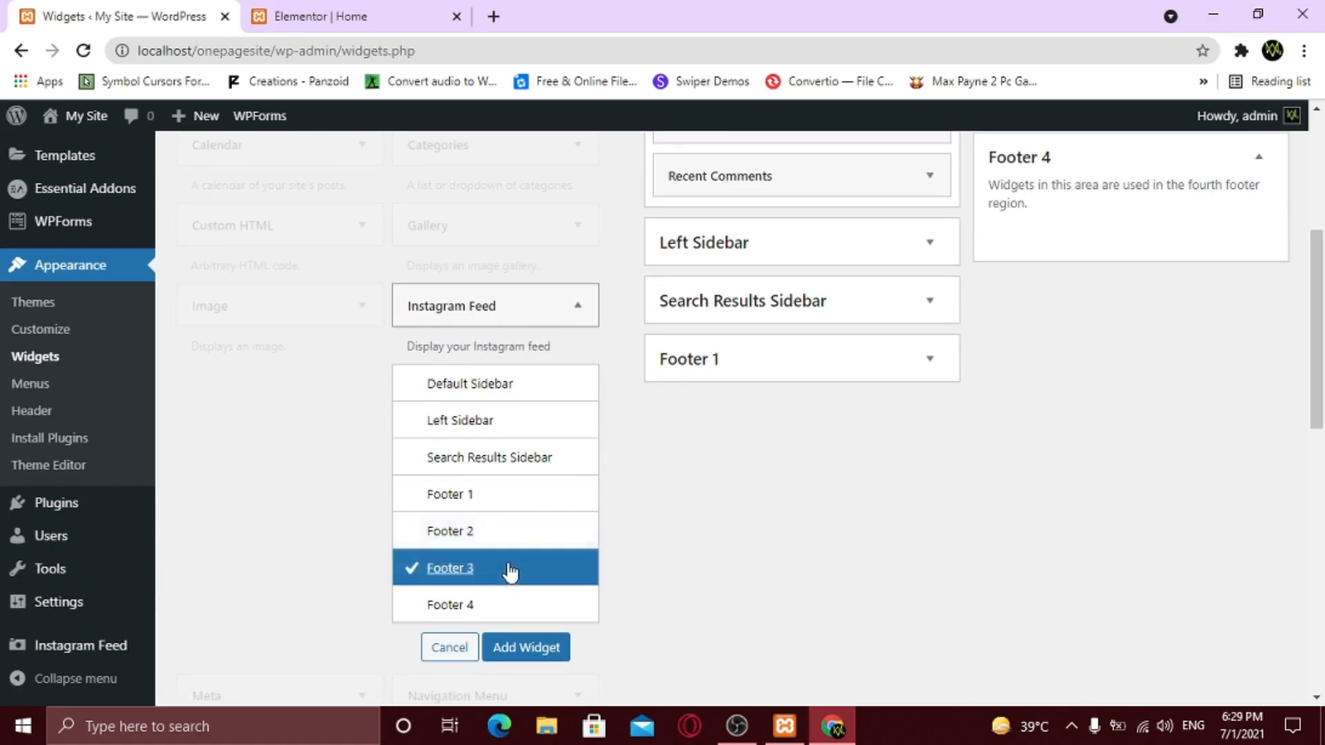
pyautogui.click(537, 655)
pyautogui.scroll(1, 1100, 428)
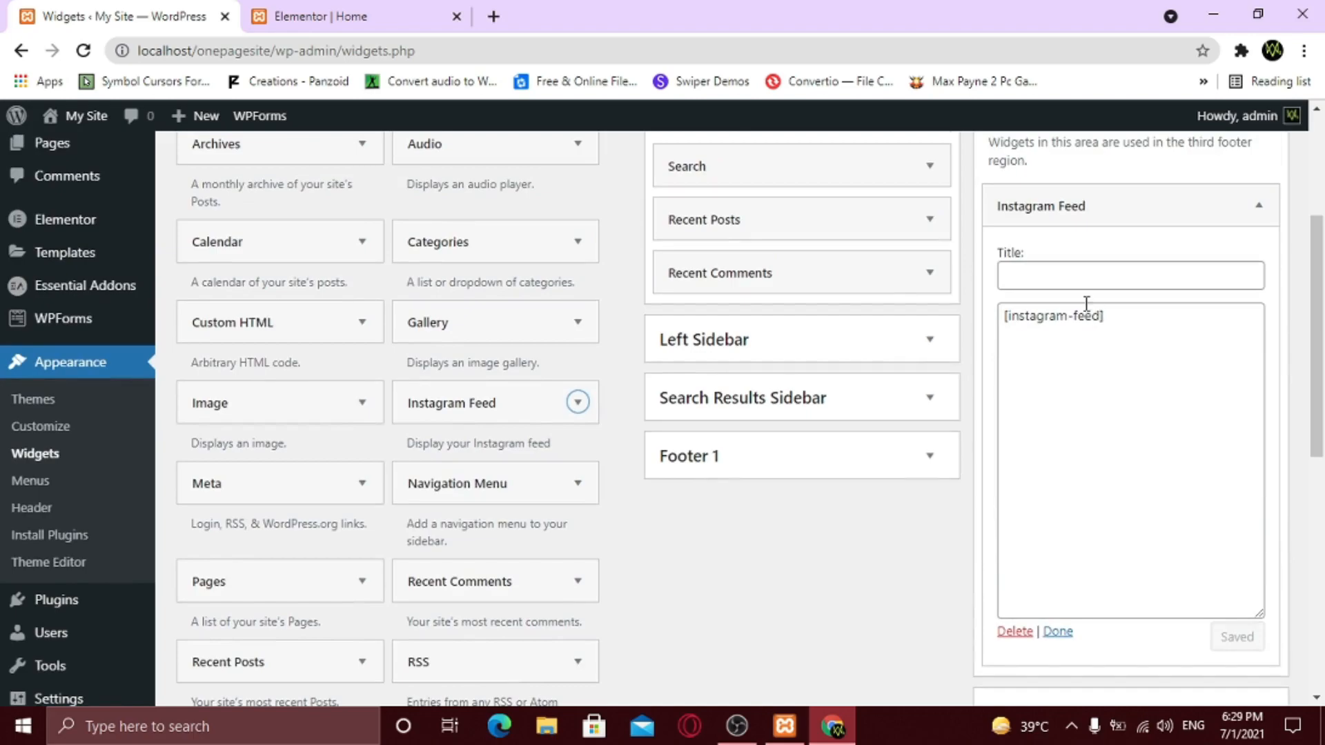
pyautogui.click(1036, 279)
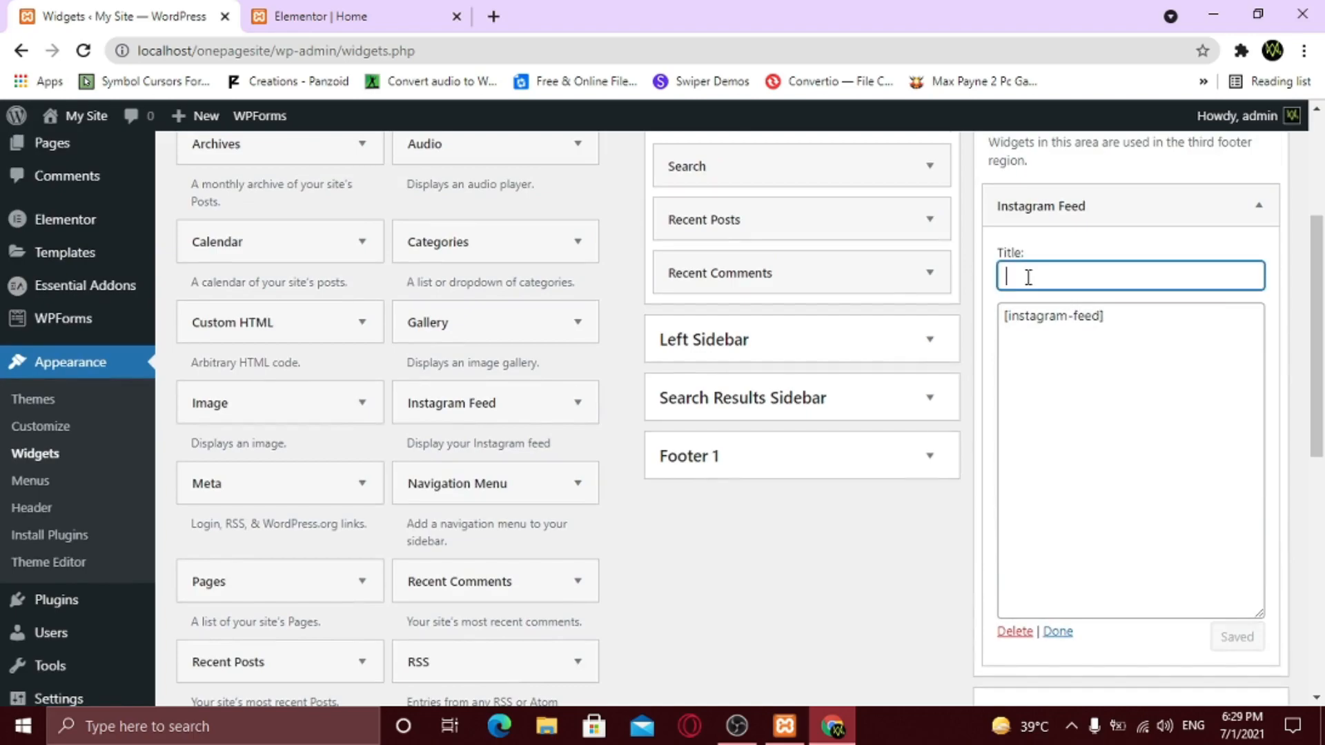
pyautogui.write('Follow')
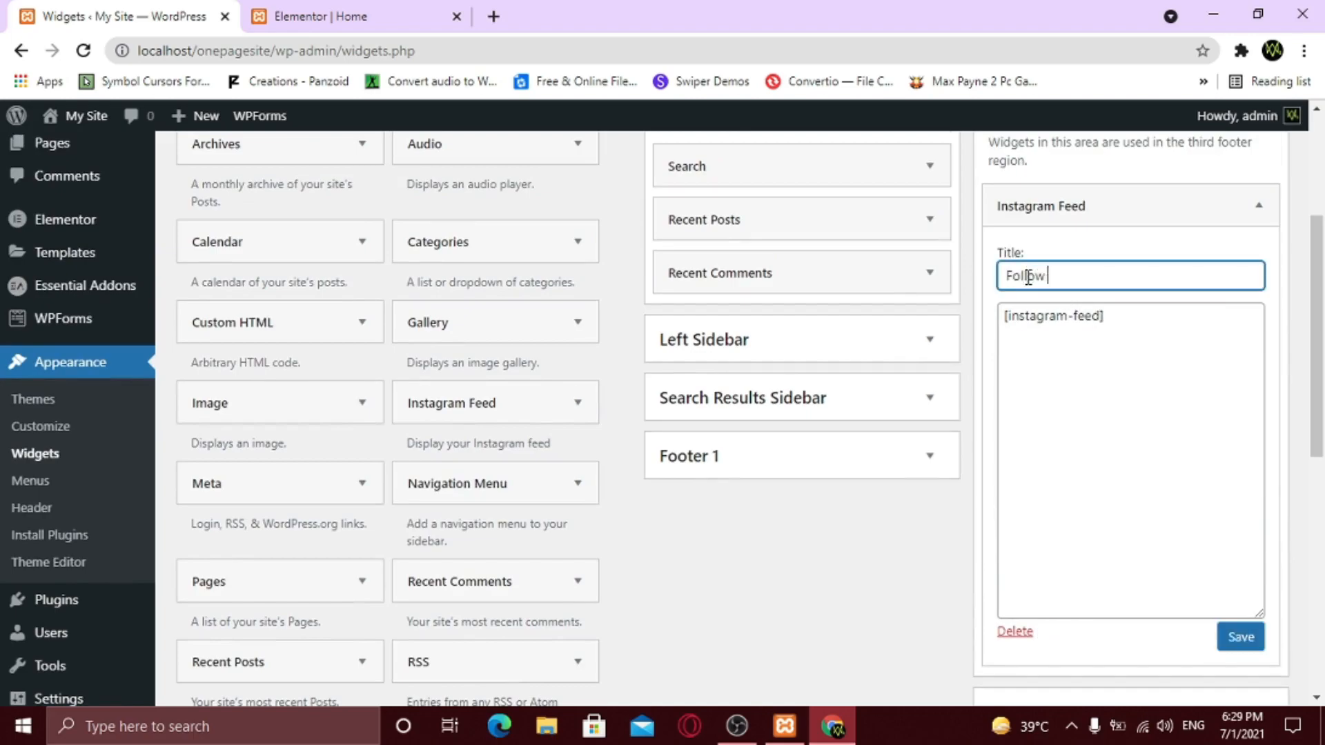
pyautogui.write(' Me!')
pyautogui.click(1256, 639)
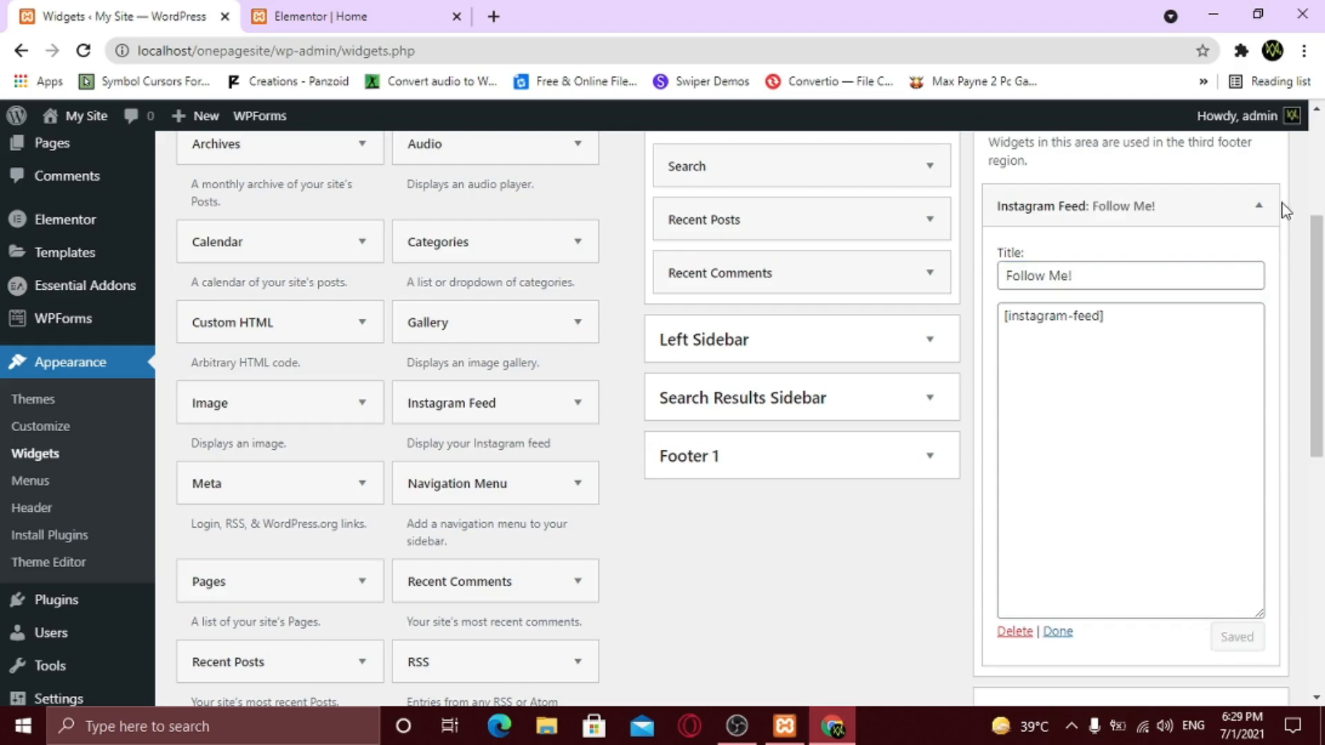
pyautogui.click(1259, 205)
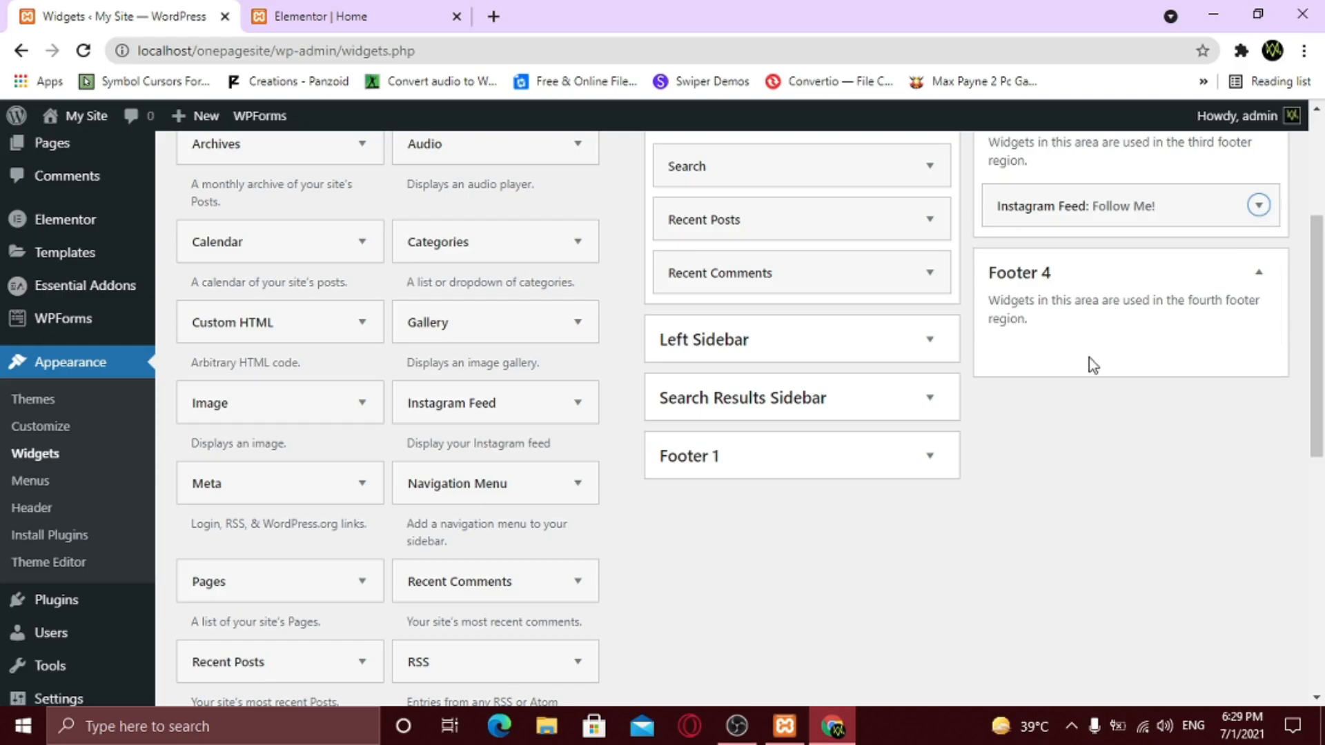
pyautogui.scroll(-7, 1075, 446)
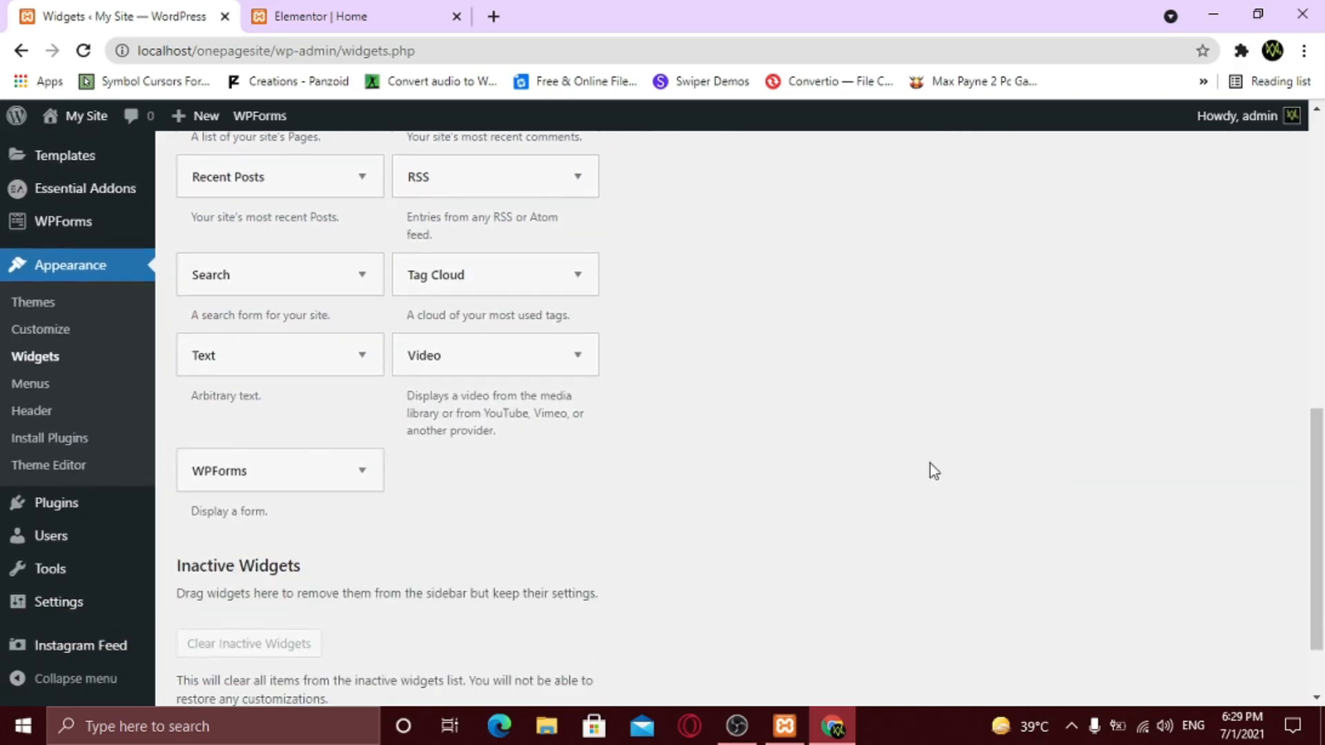
# - Add a WPForms widget to Footer 4 showing the Contact Form, titled 'Contact Us', and save it
pyautogui.click(362, 470)
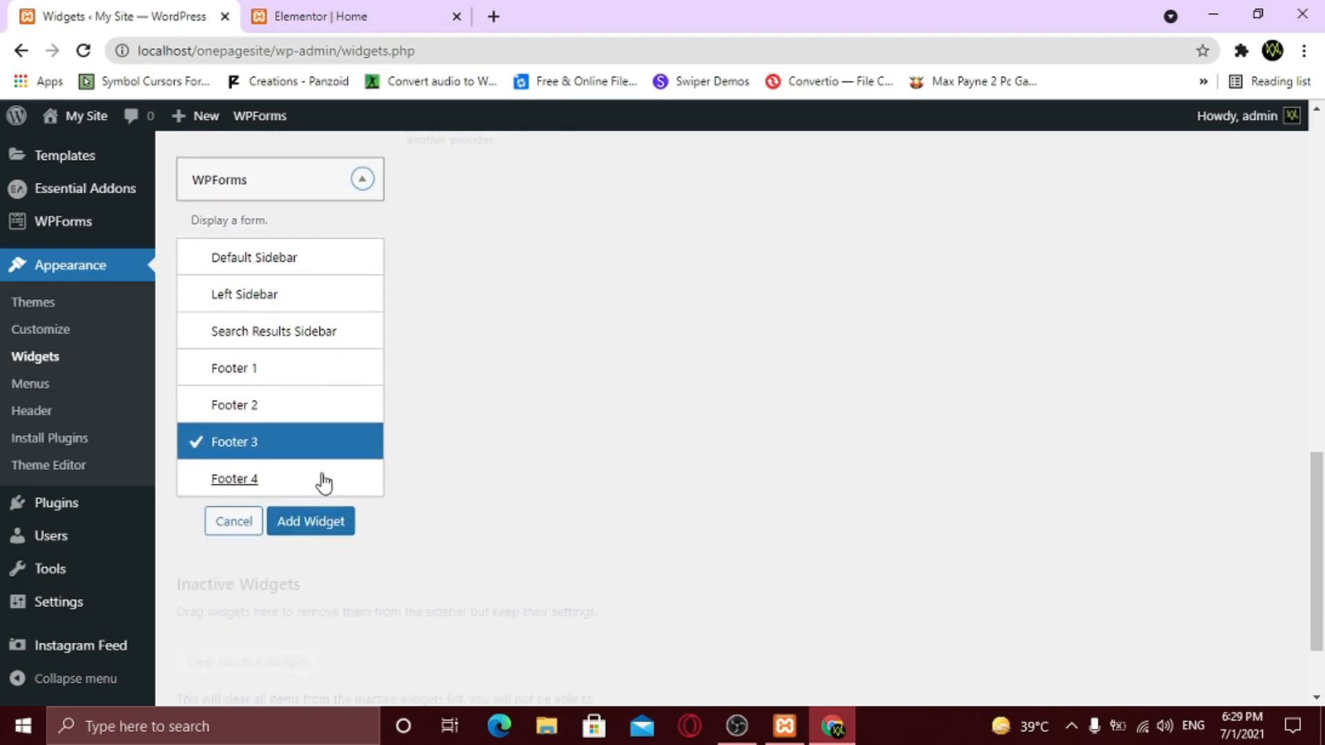
pyautogui.click(324, 483)
pyautogui.click(324, 522)
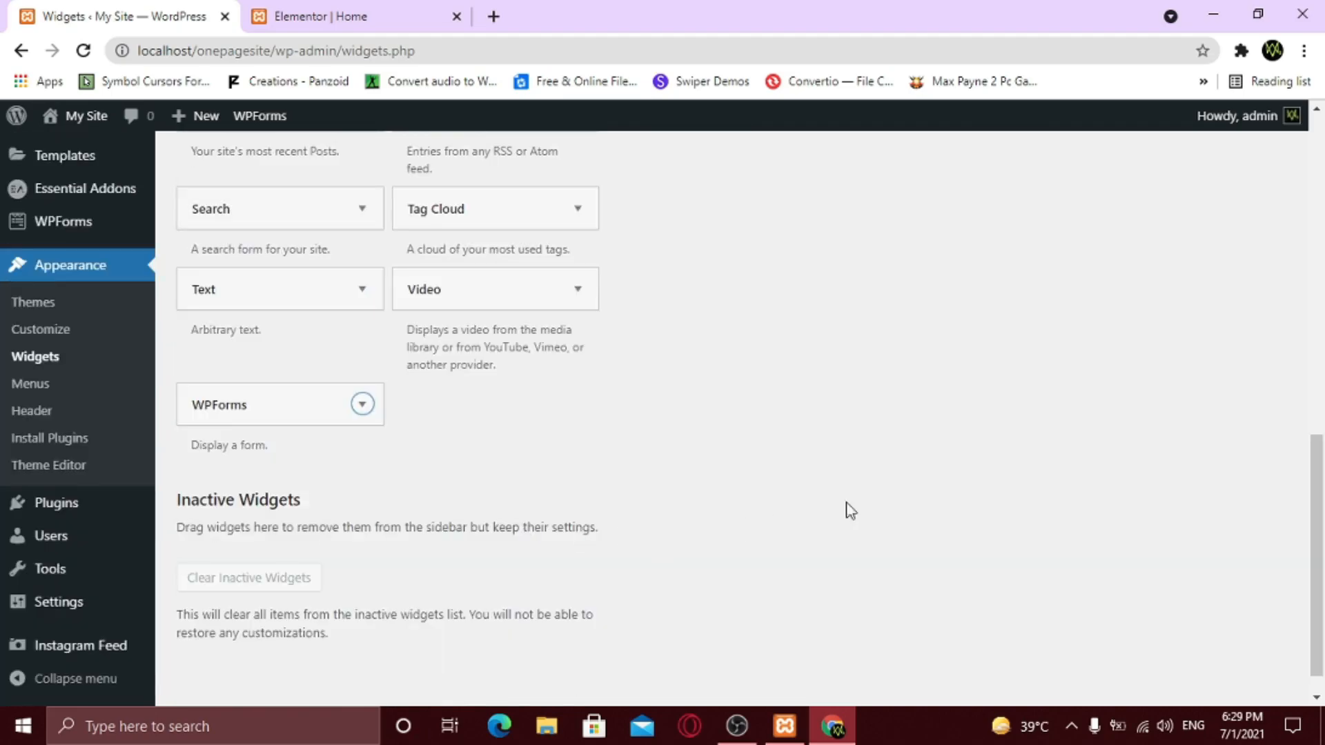
pyautogui.scroll(3, 863, 511)
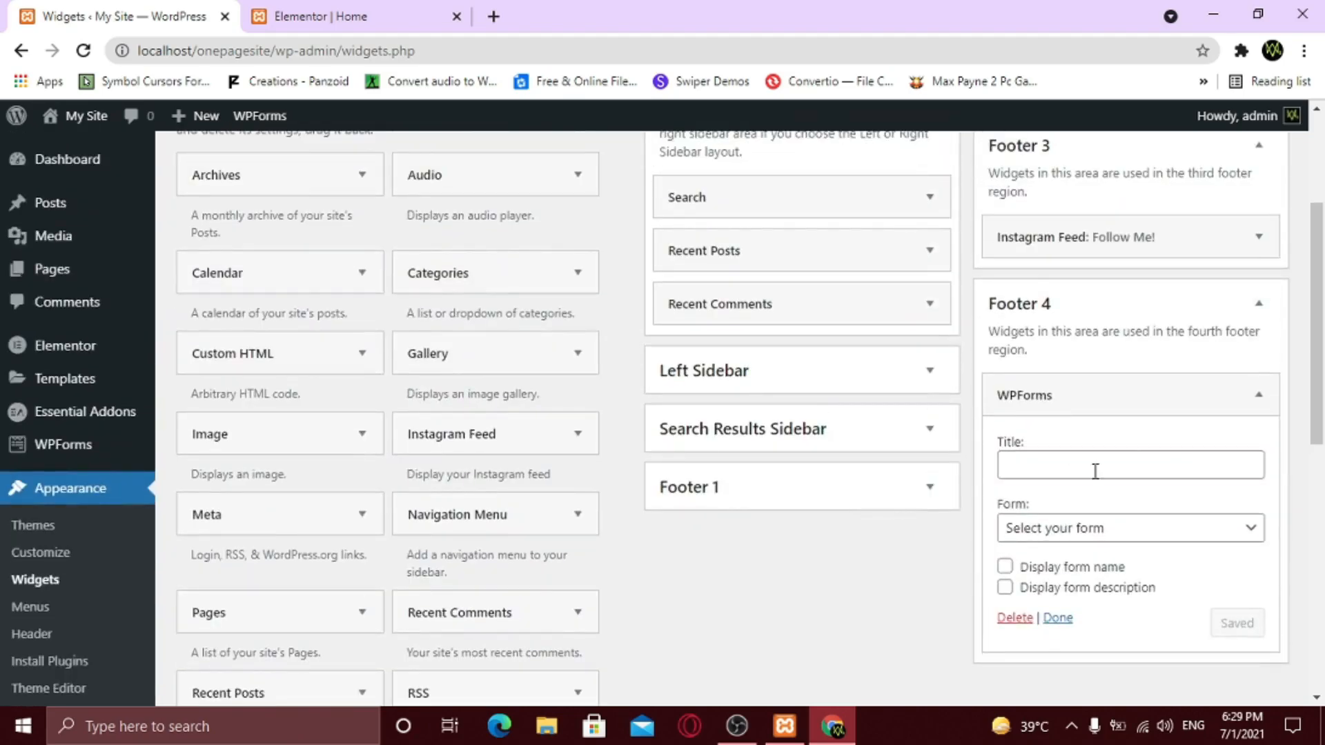
pyautogui.click(1148, 534)
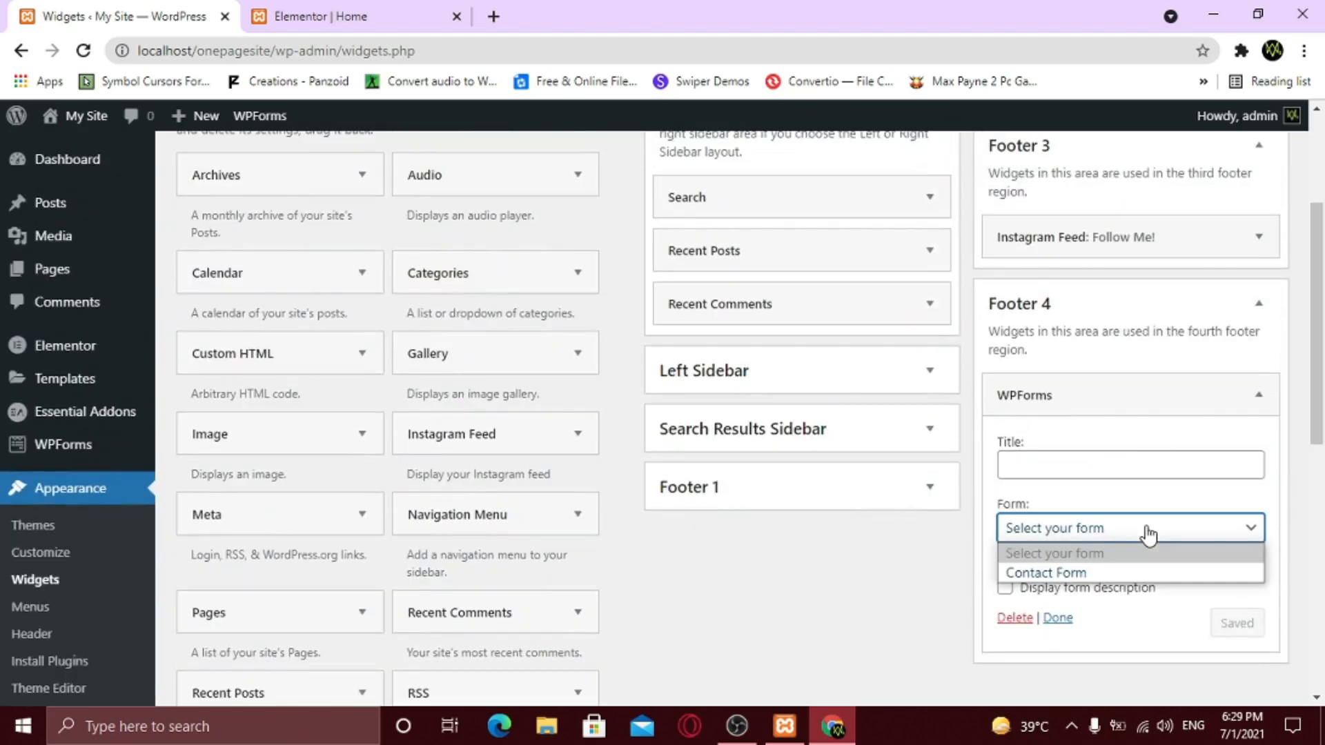
pyautogui.click(1118, 574)
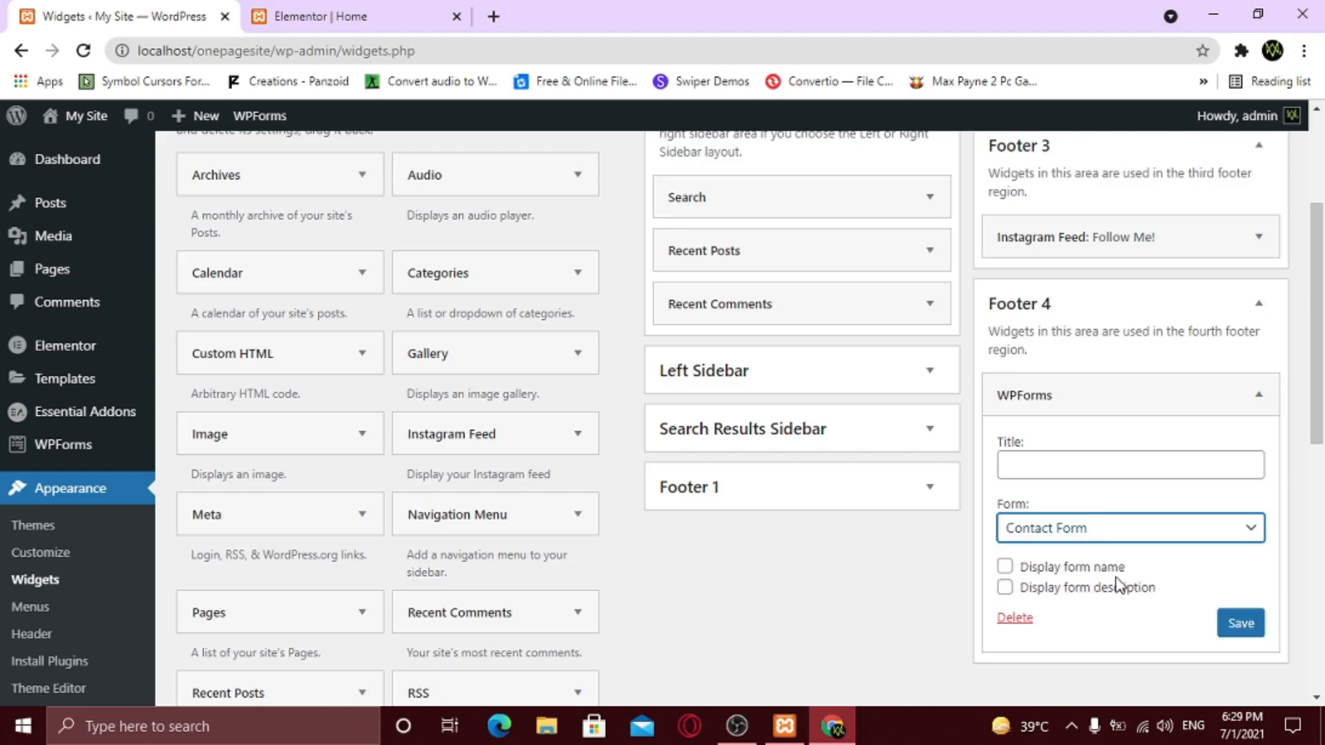
pyautogui.click(1030, 463)
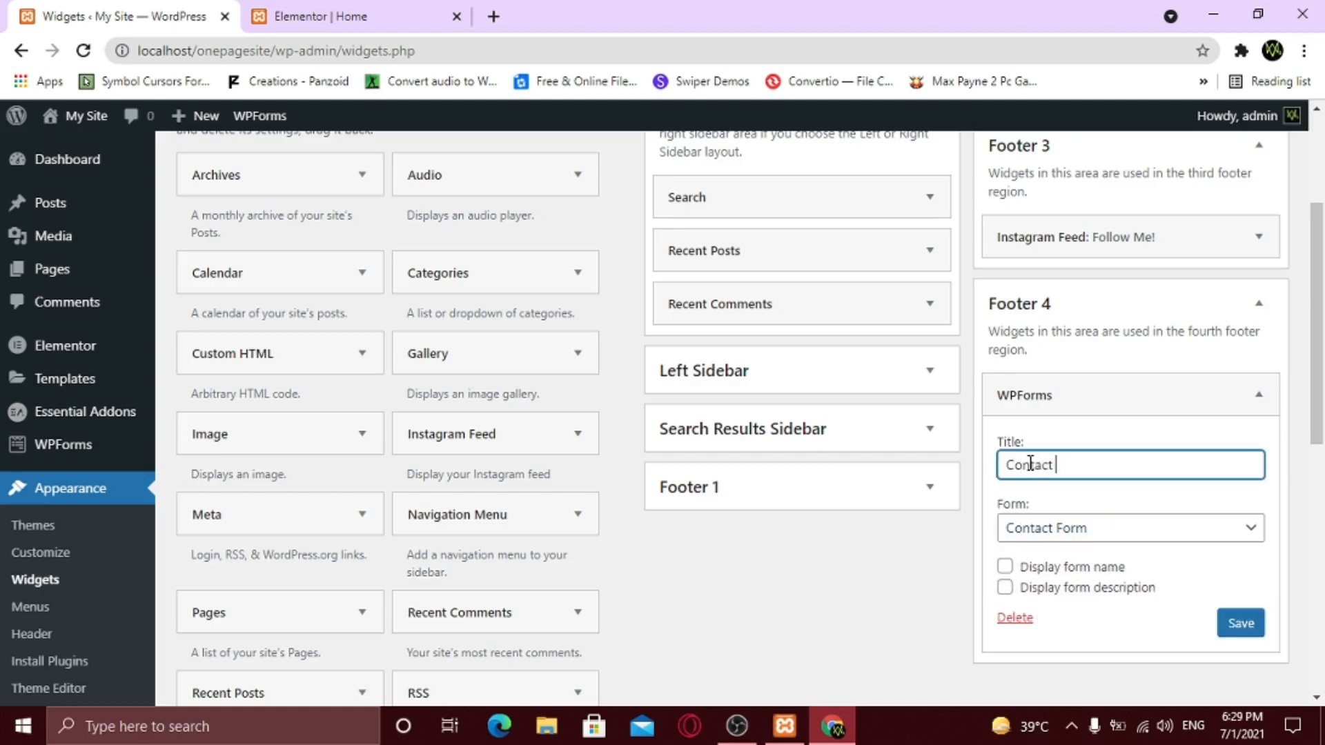
pyautogui.click(1248, 634)
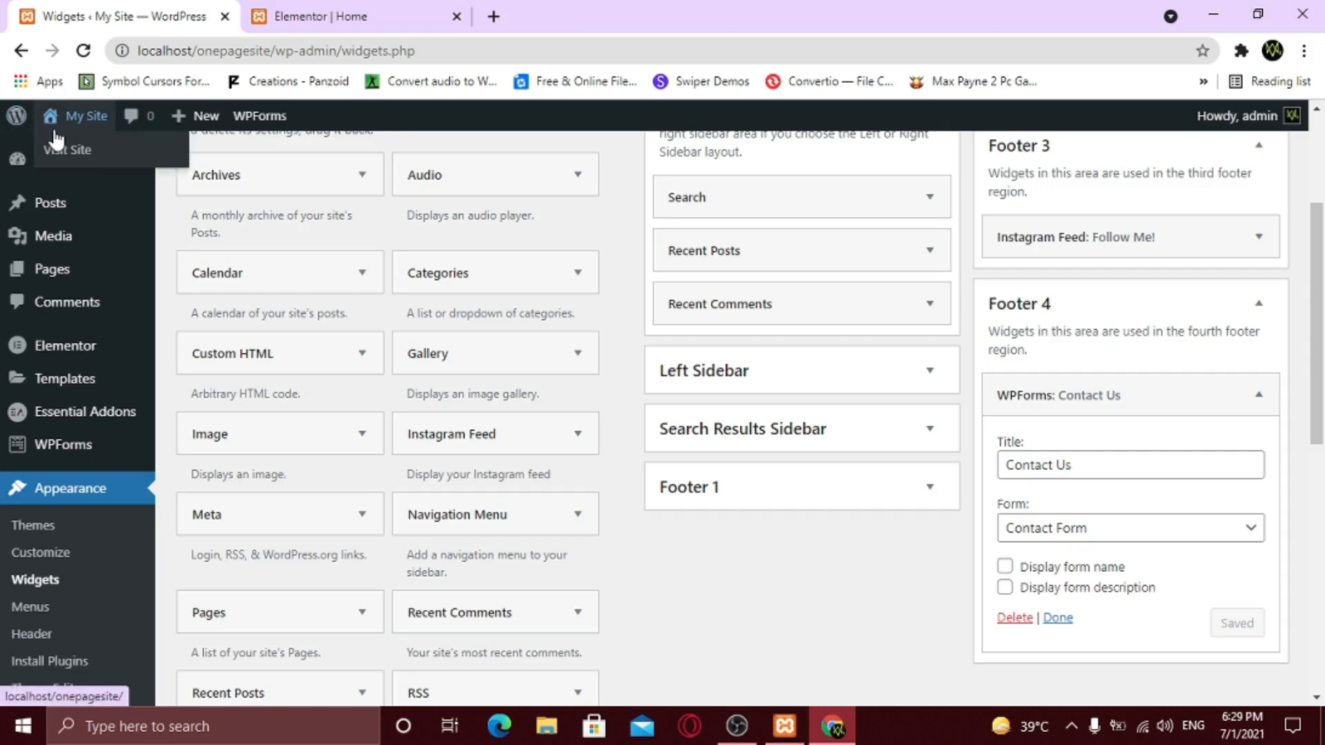
# - Open the live site in a new tab and scroll down to check the new footer columns
pyautogui.rightClick(81, 156)
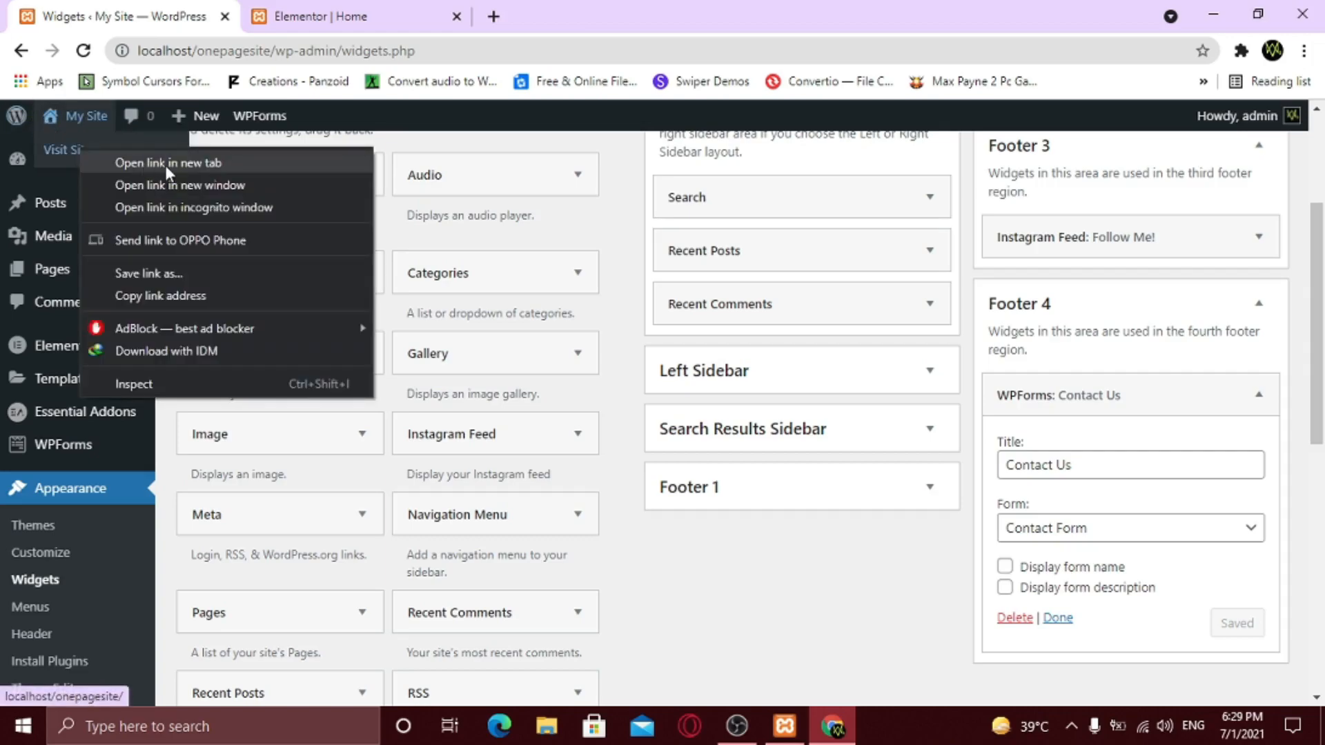
pyautogui.click(166, 162)
pyautogui.click(307, 19)
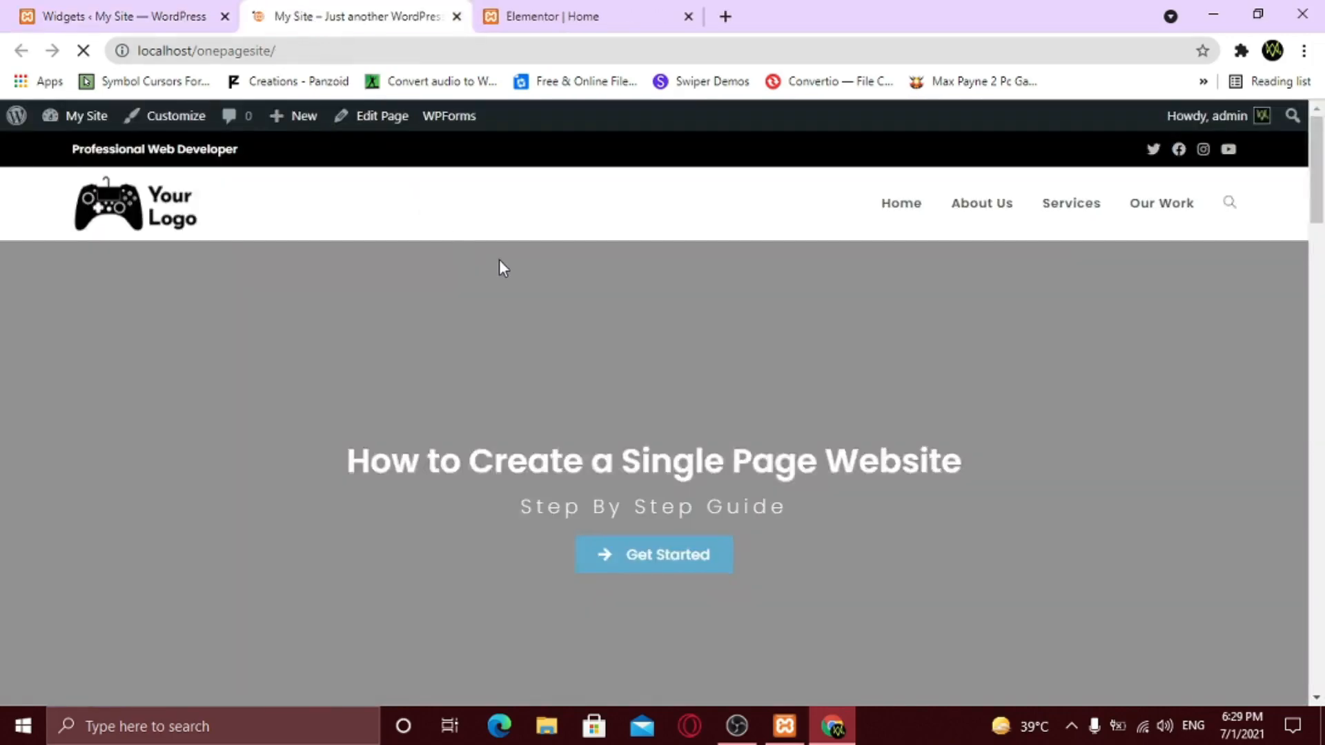
pyautogui.scroll(-6, 500, 263)
pyautogui.scroll(-15, 528, 291)
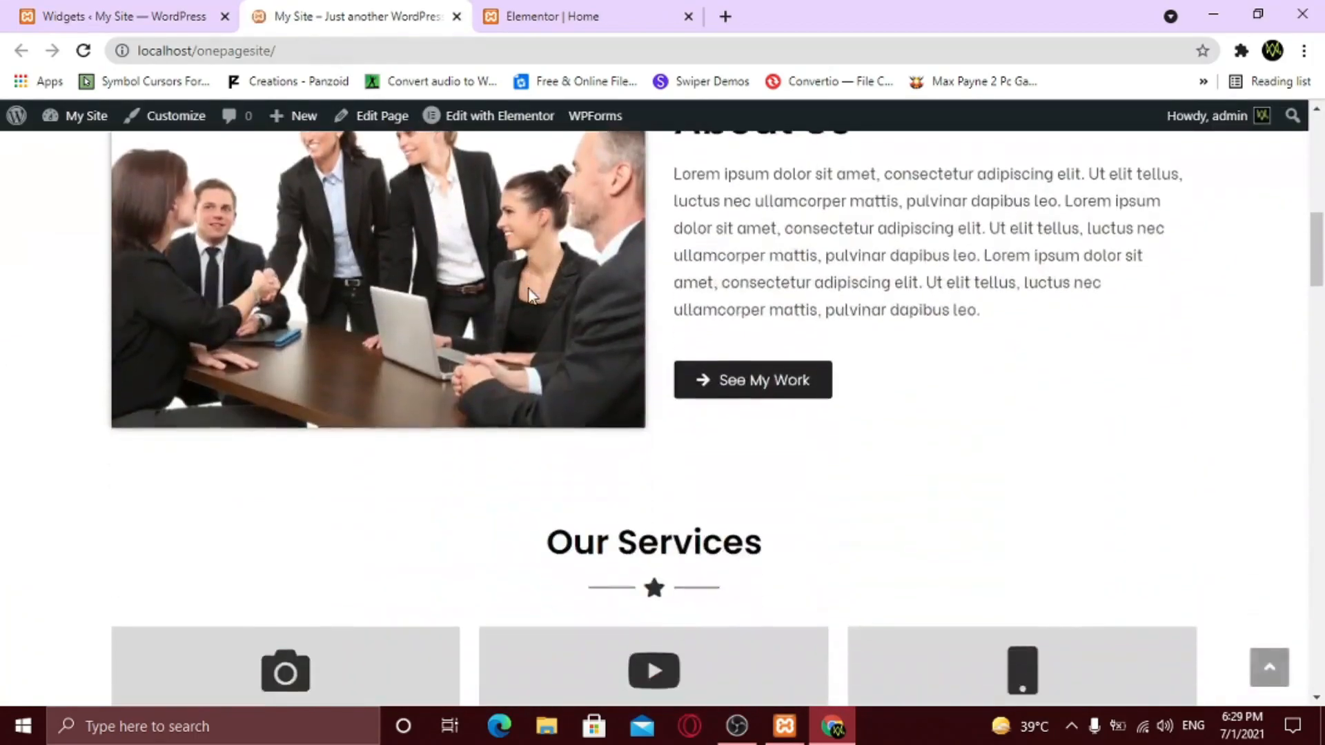
pyautogui.scroll(-20, 605, 309)
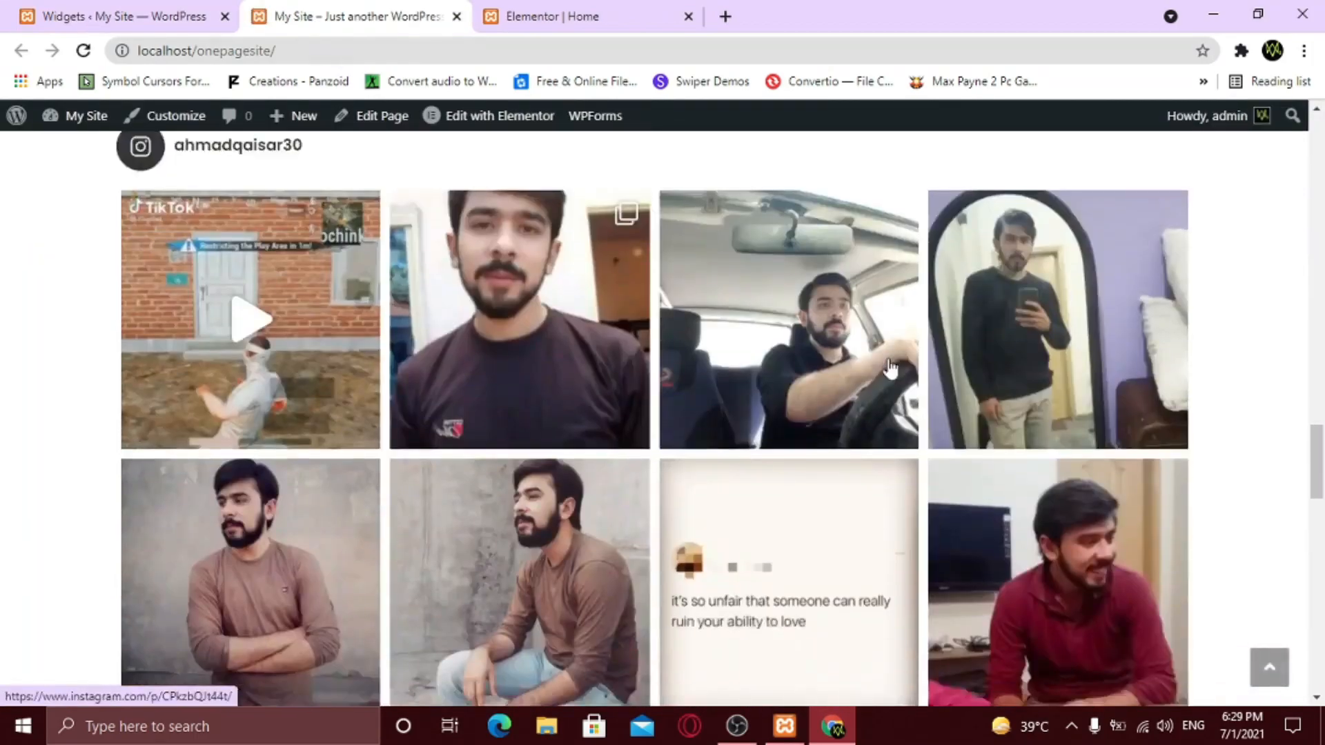
pyautogui.scroll(-6, 1173, 459)
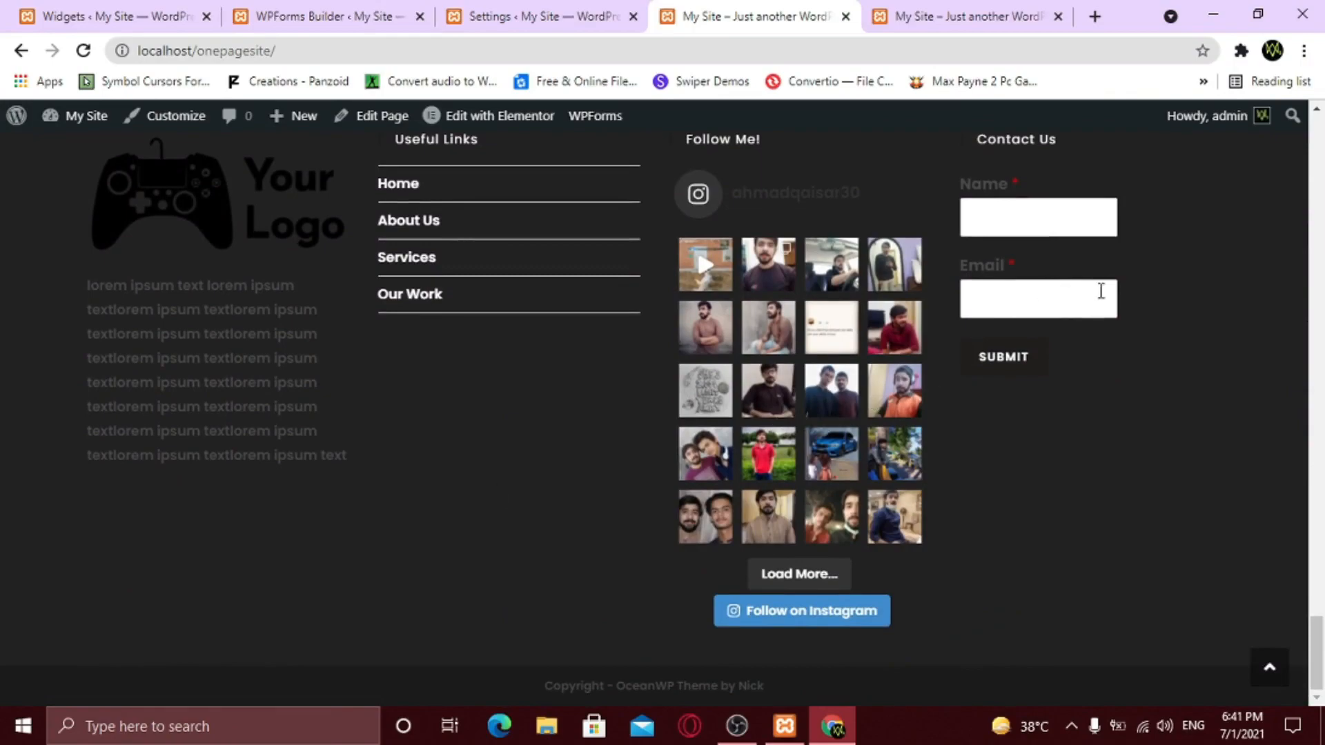
# - Trim Footer 1's Text widget to three lines of lorem ipsum, then save and collapse it
pyautogui.click(61, 15)
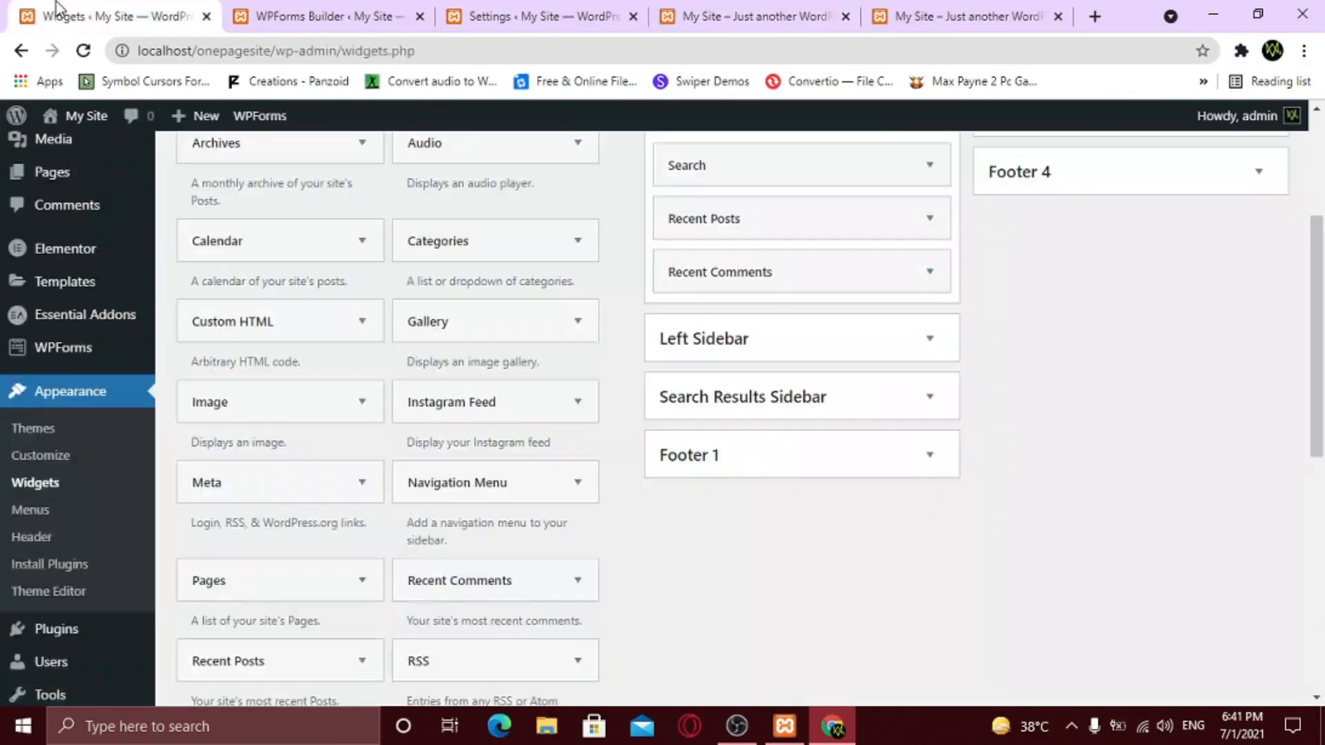
pyautogui.click(944, 458)
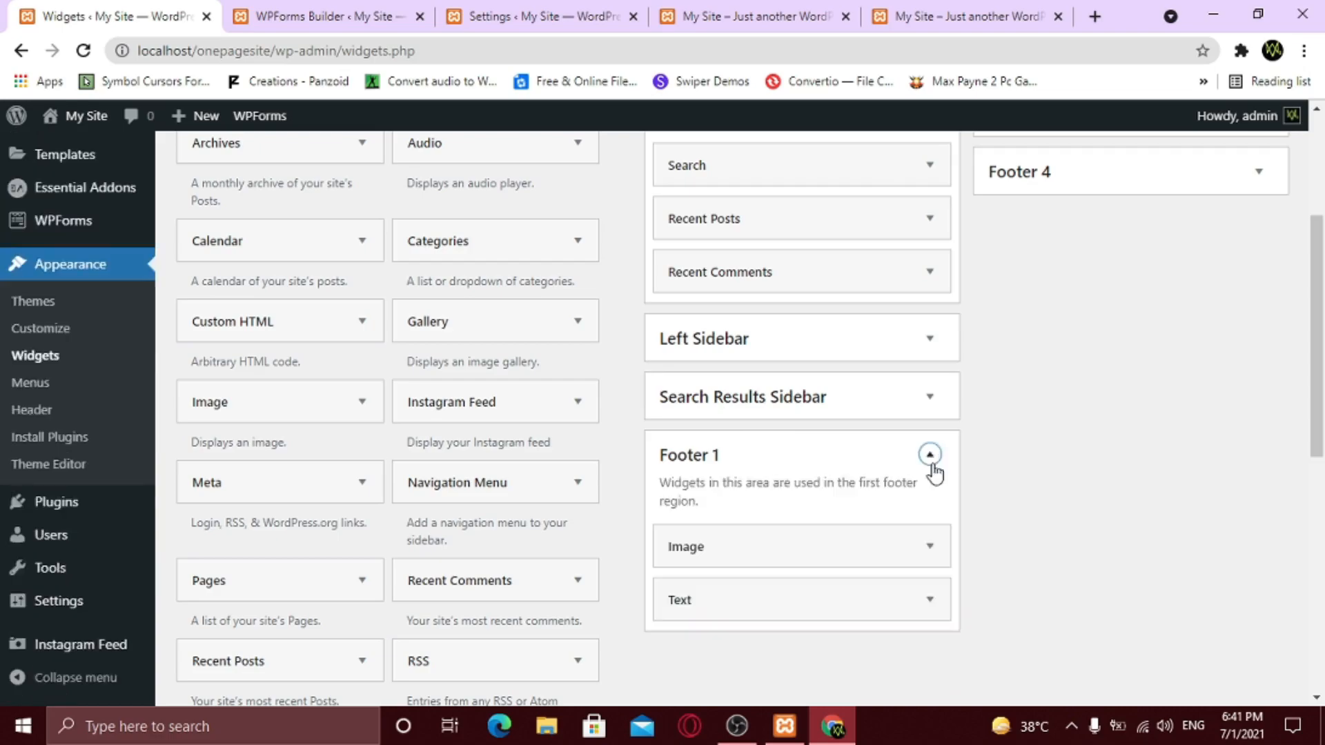
pyautogui.scroll(-3, 924, 483)
pyautogui.click(928, 409)
pyautogui.scroll(-2, 901, 459)
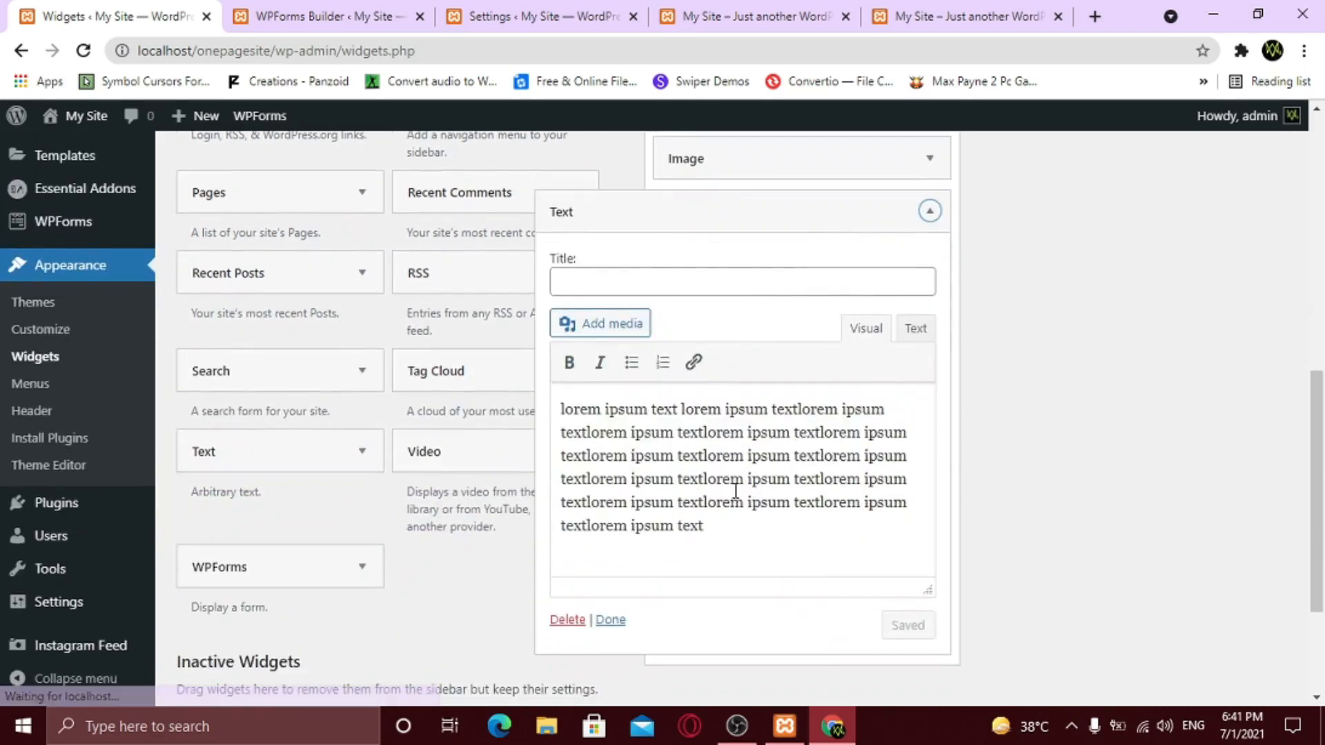
pyautogui.moveTo(725, 530); pyautogui.dragTo(554, 475)
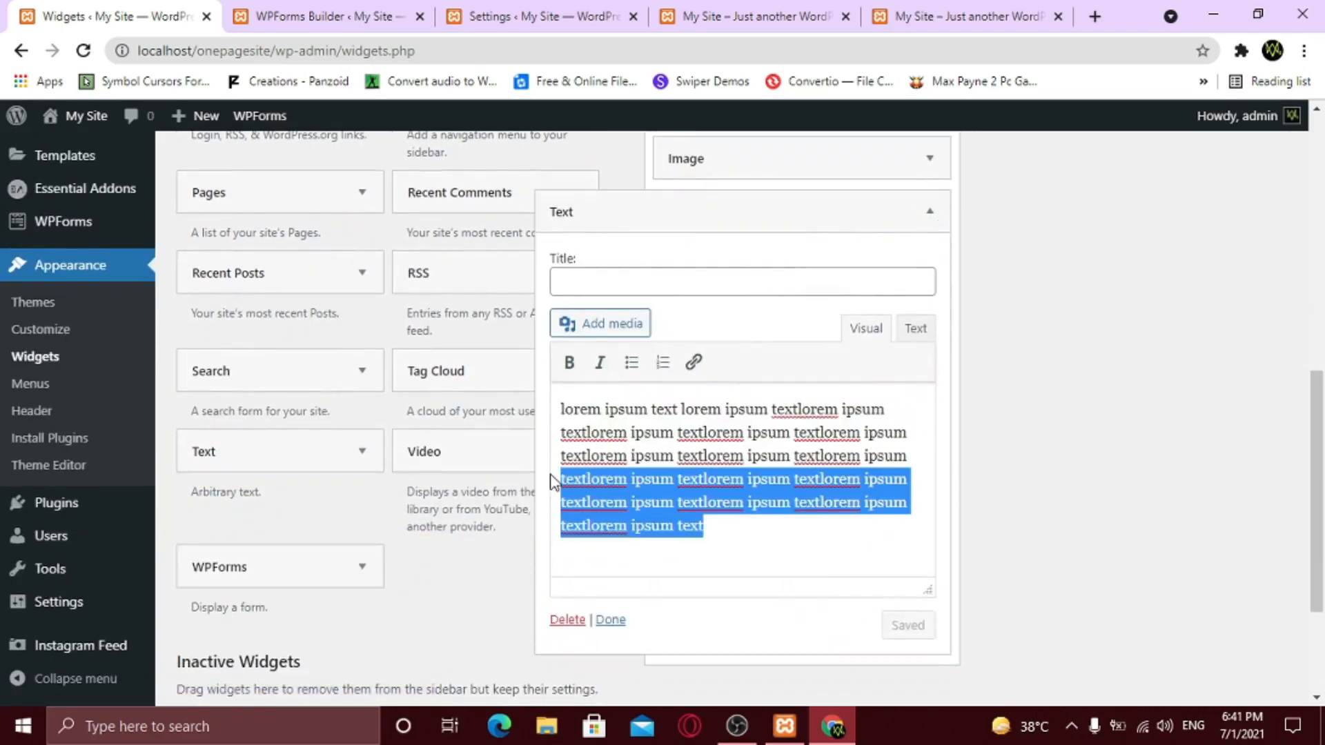
pyautogui.press('BackSpace')
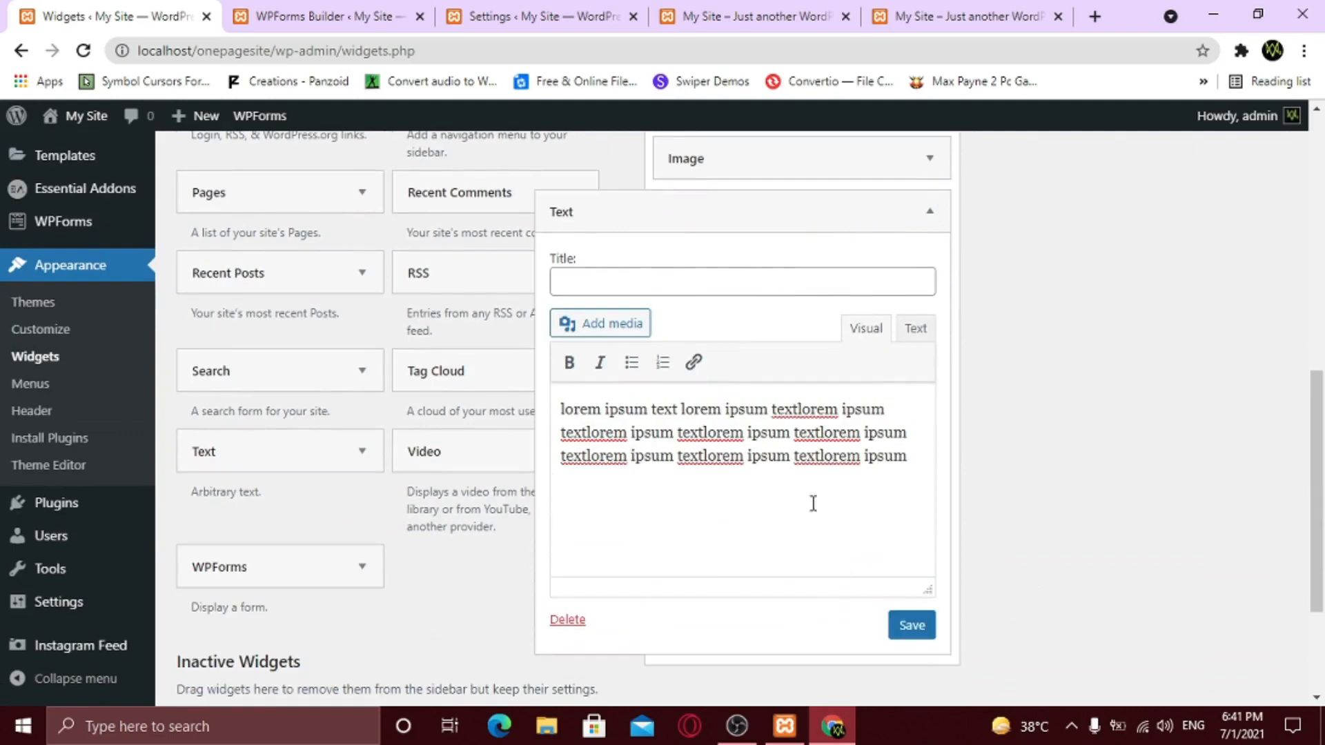
pyautogui.click(914, 633)
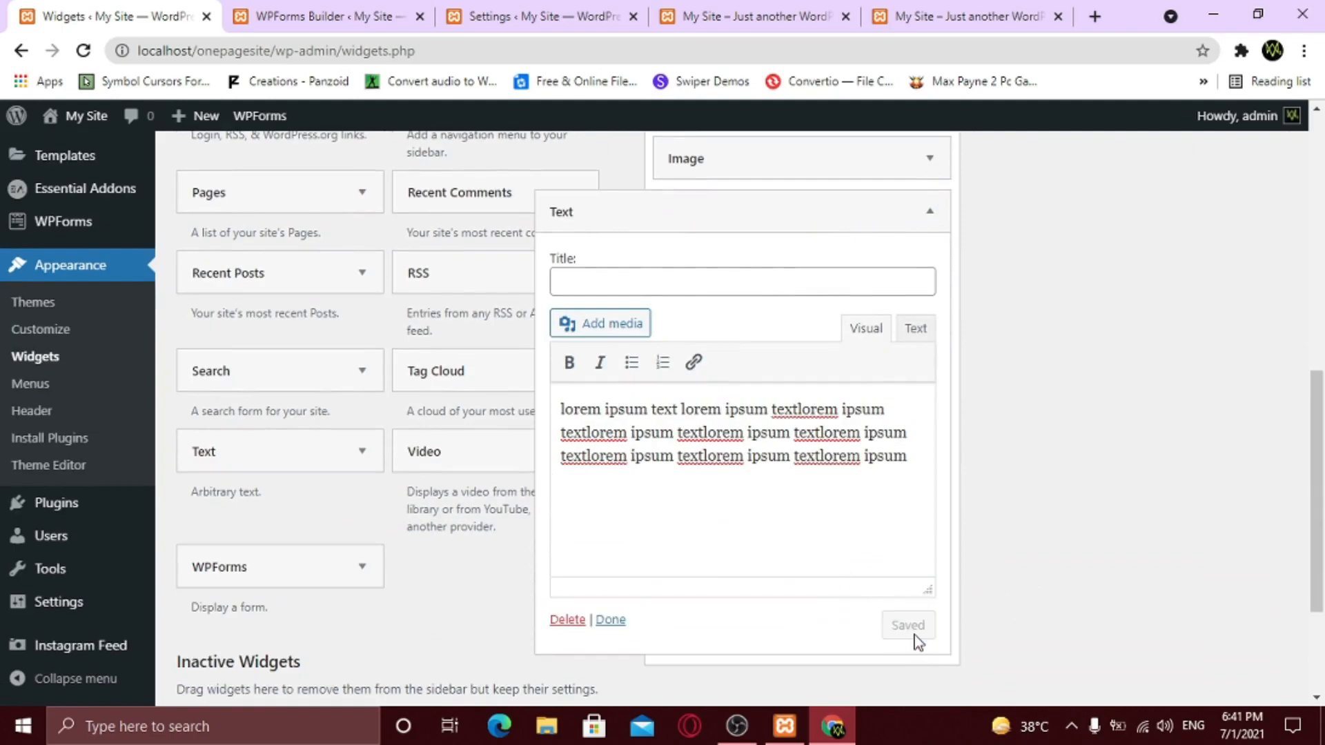
pyautogui.scroll(3, 914, 635)
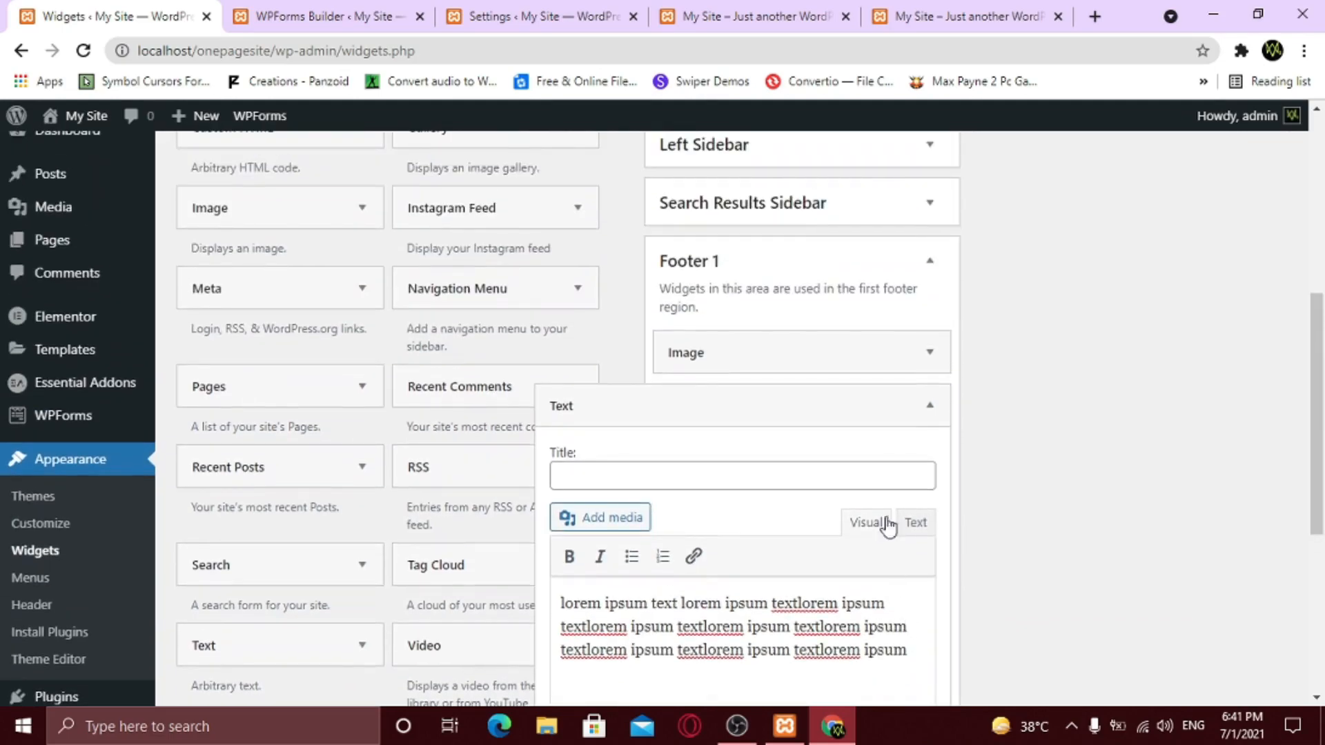
pyautogui.click(929, 405)
# - Set the Contact Form's Name field size to Large
pyautogui.click(319, 18)
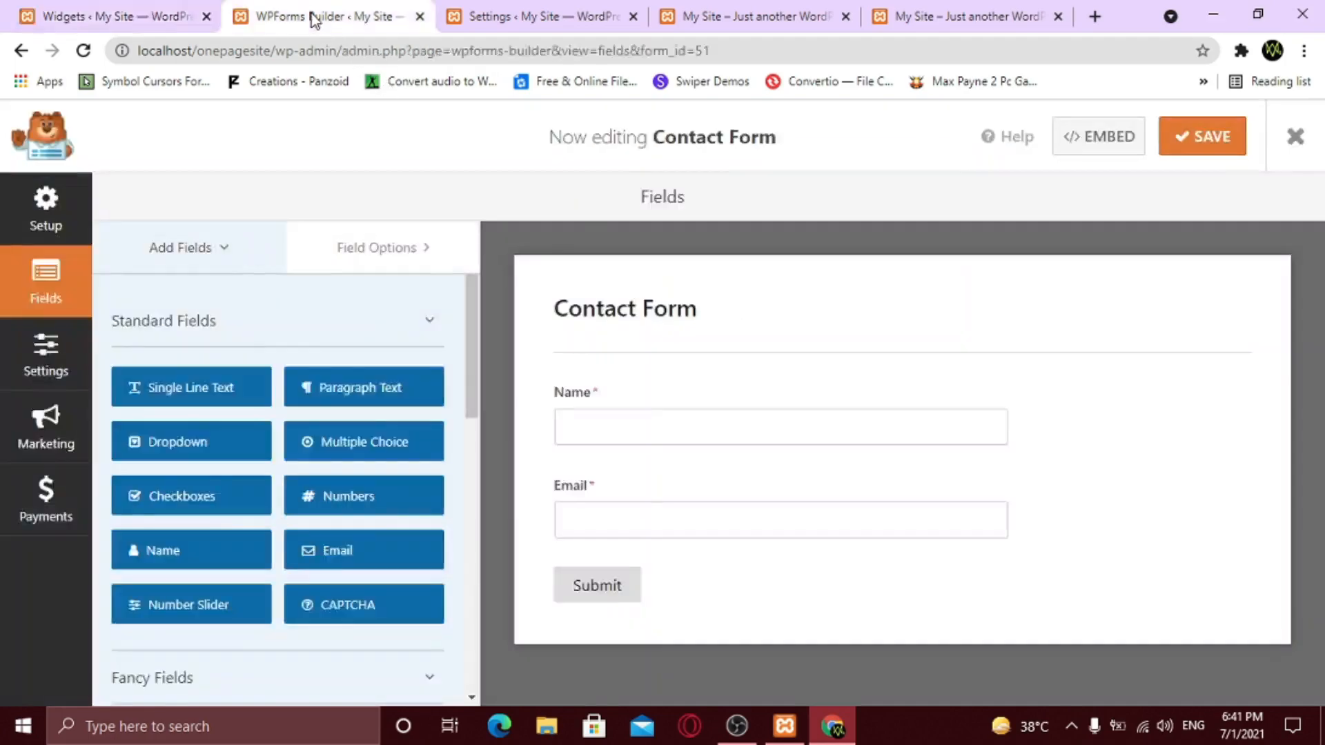
pyautogui.click(754, 408)
pyautogui.scroll(-2, 400, 489)
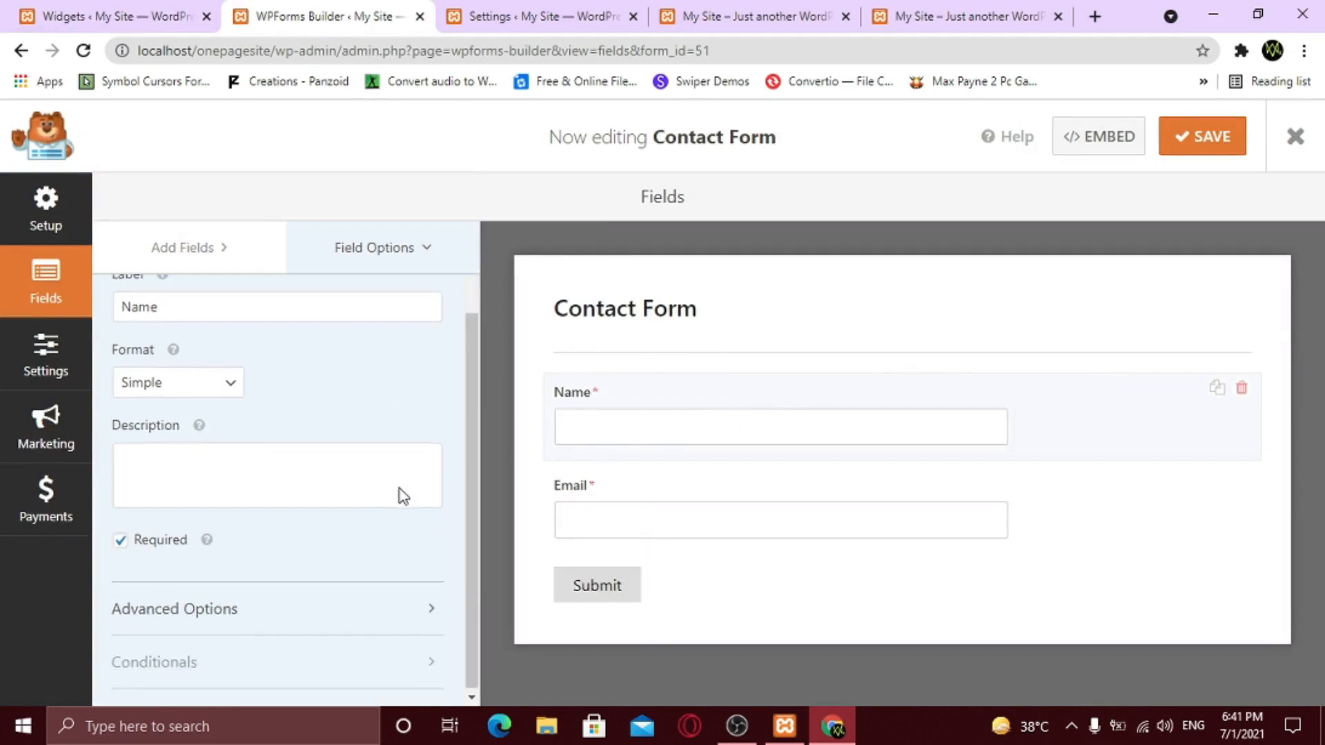
pyautogui.click(260, 611)
pyautogui.scroll(-4, 281, 571)
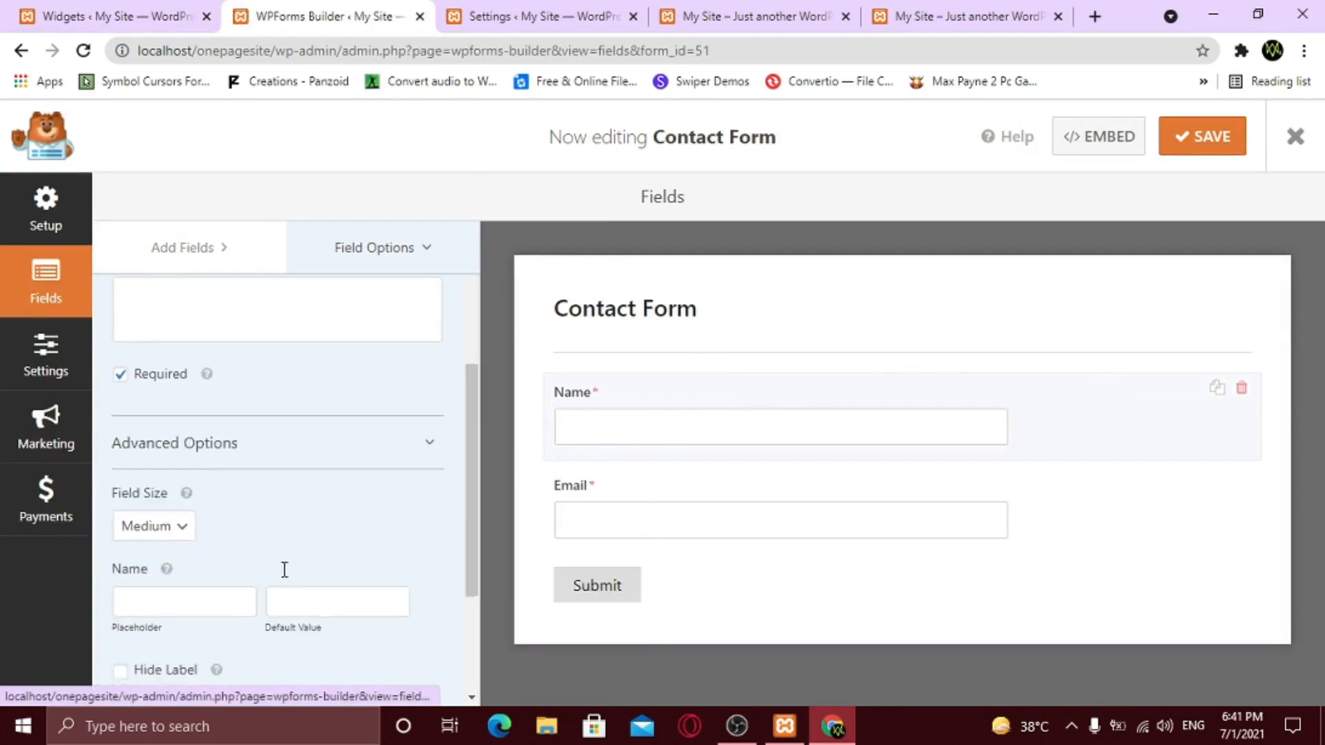
pyautogui.click(158, 400)
pyautogui.click(159, 465)
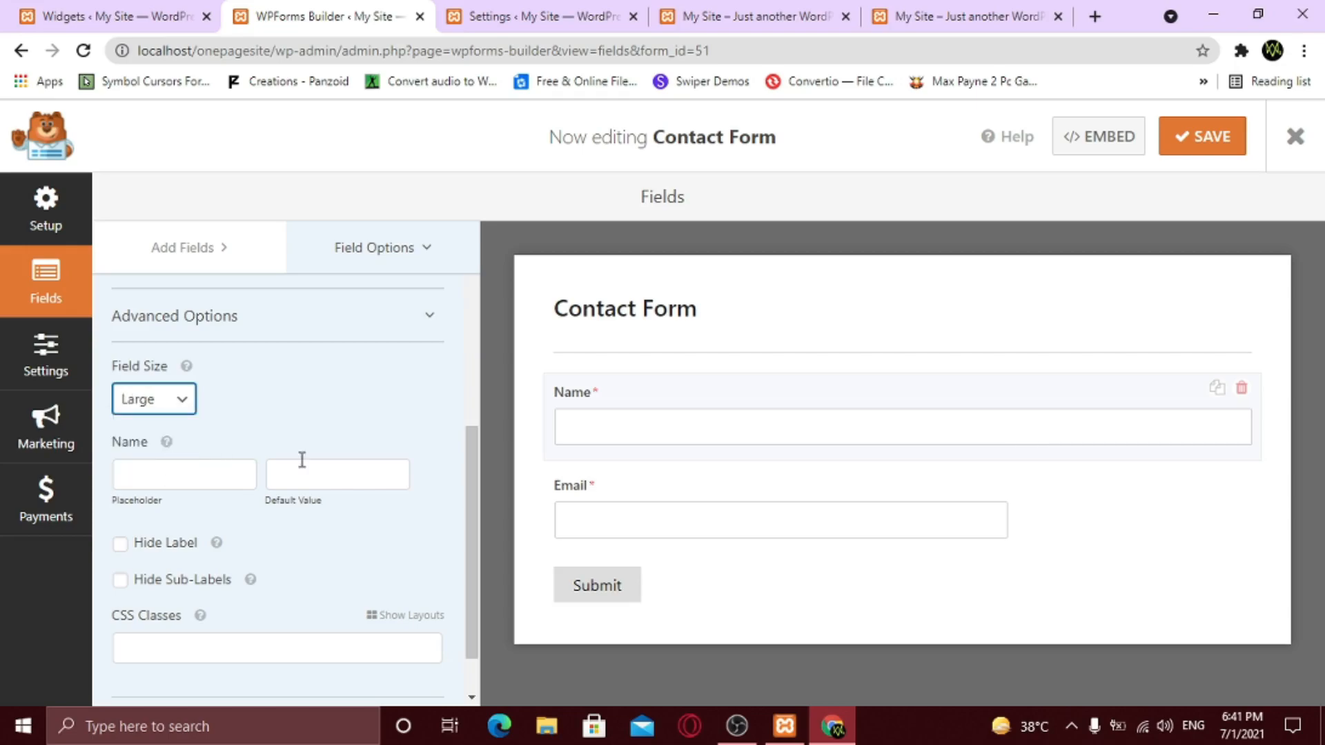
# - Set the Email field size to Large as well and save the Contact Form
pyautogui.click(698, 491)
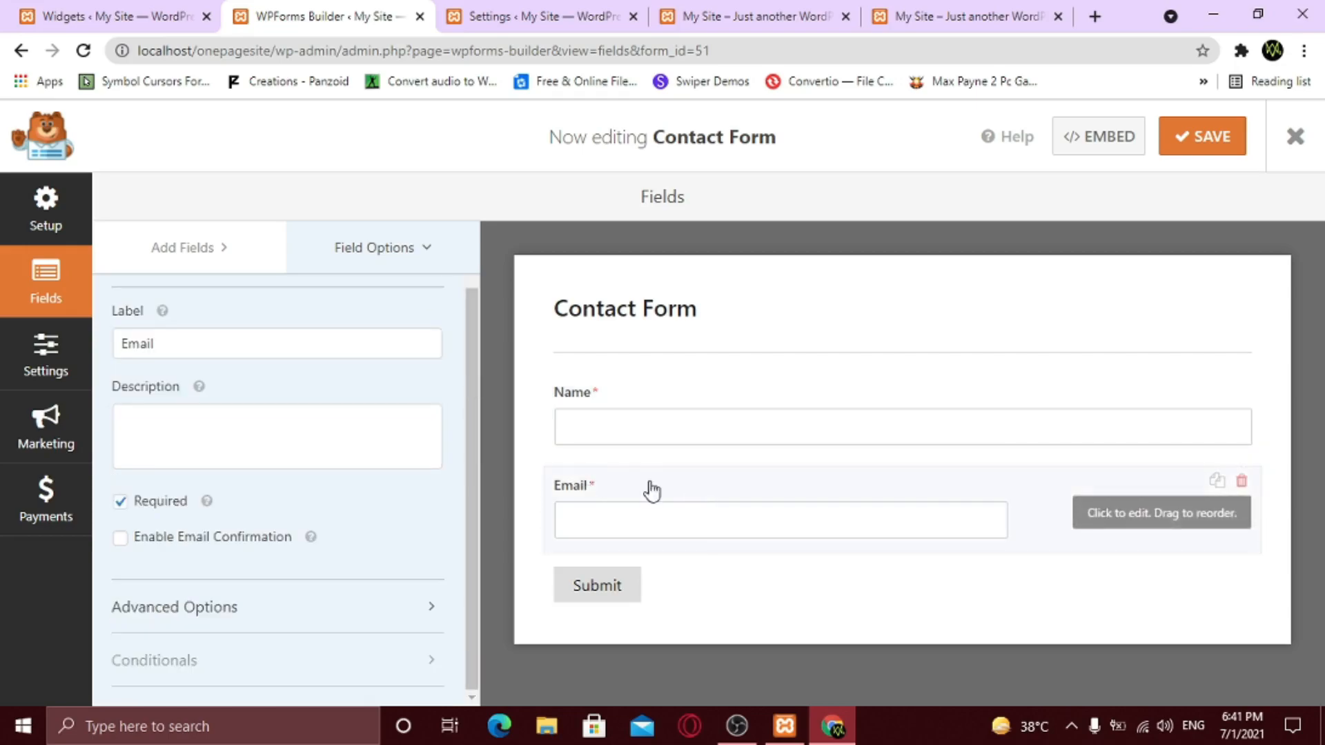
pyautogui.click(267, 607)
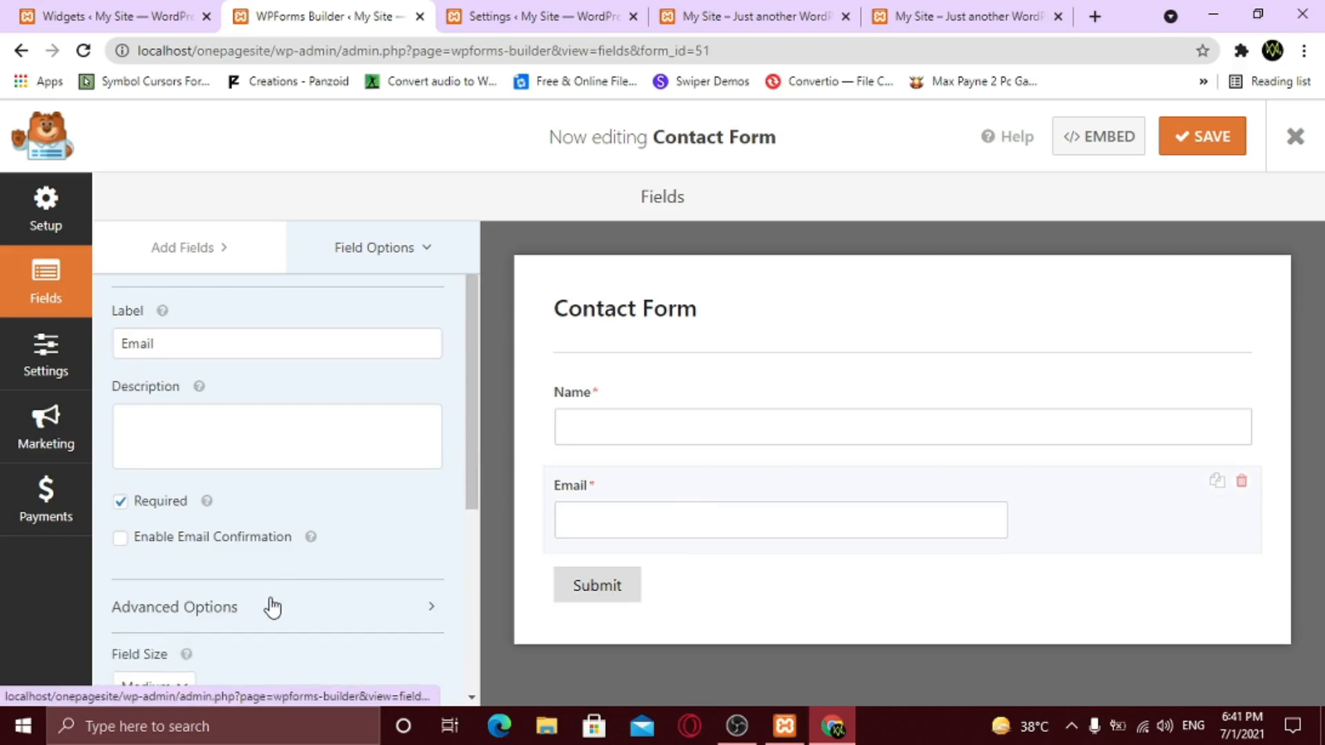
pyautogui.scroll(-3, 276, 593)
pyautogui.click(178, 509)
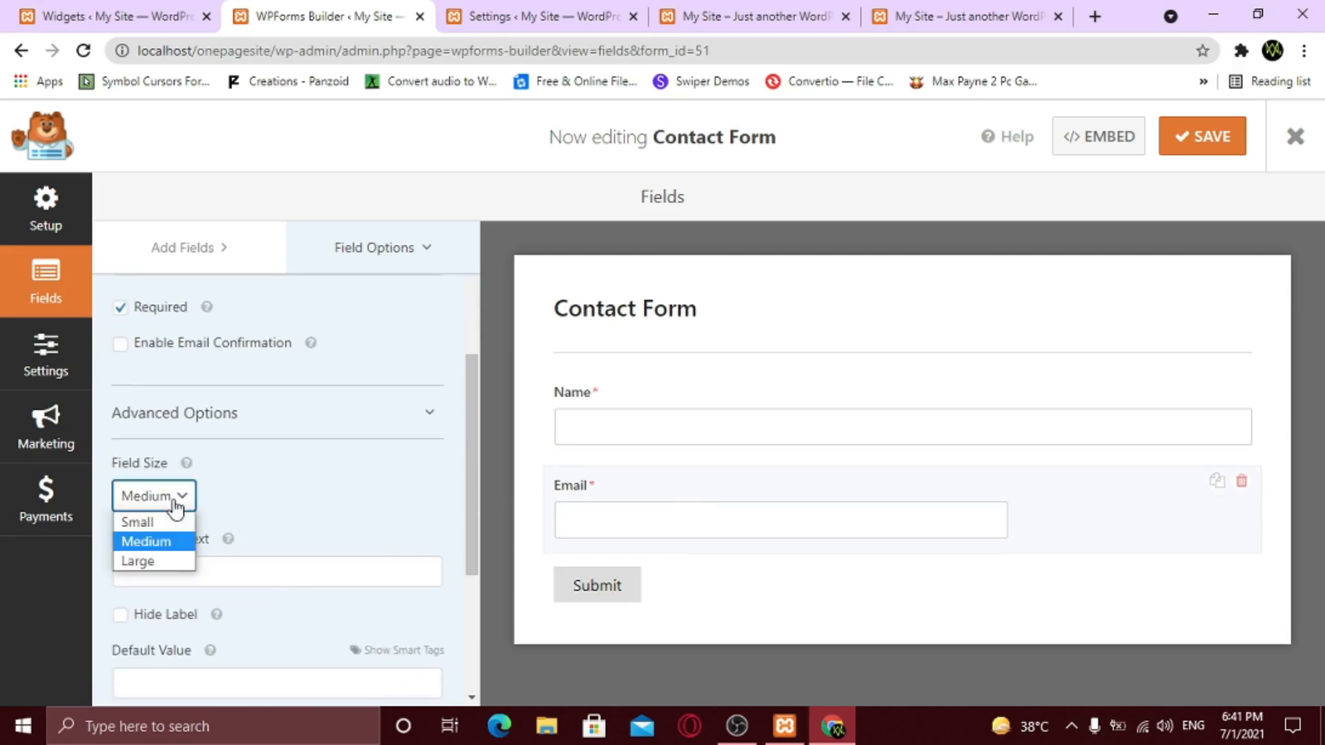
pyautogui.click(174, 556)
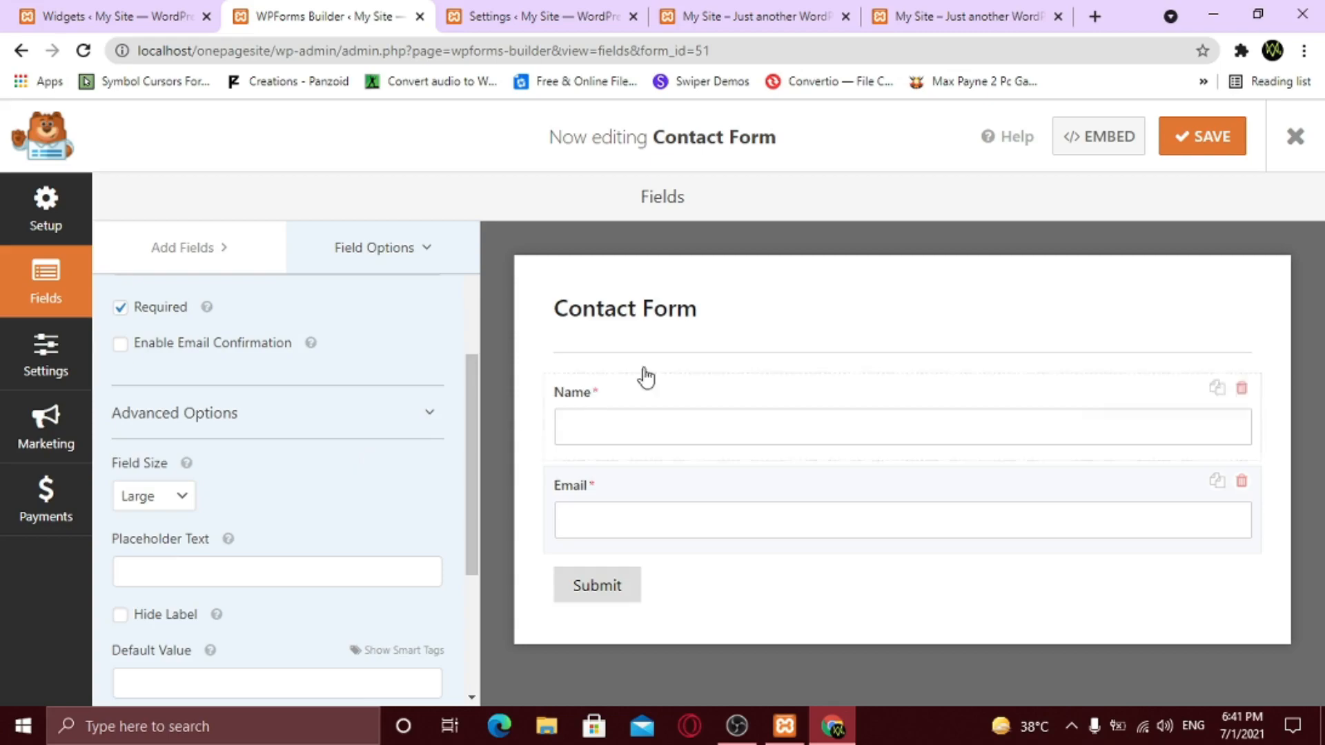
pyautogui.click(1222, 138)
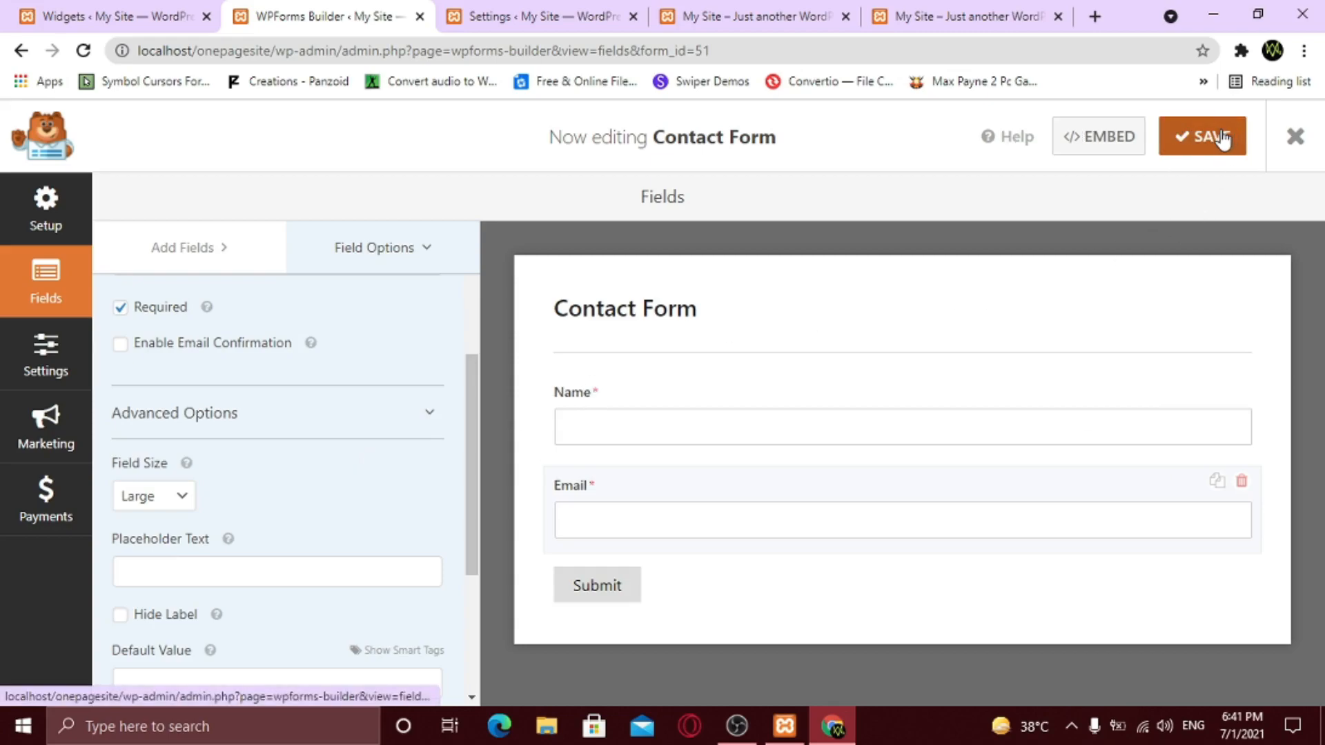
pyautogui.click(544, 15)
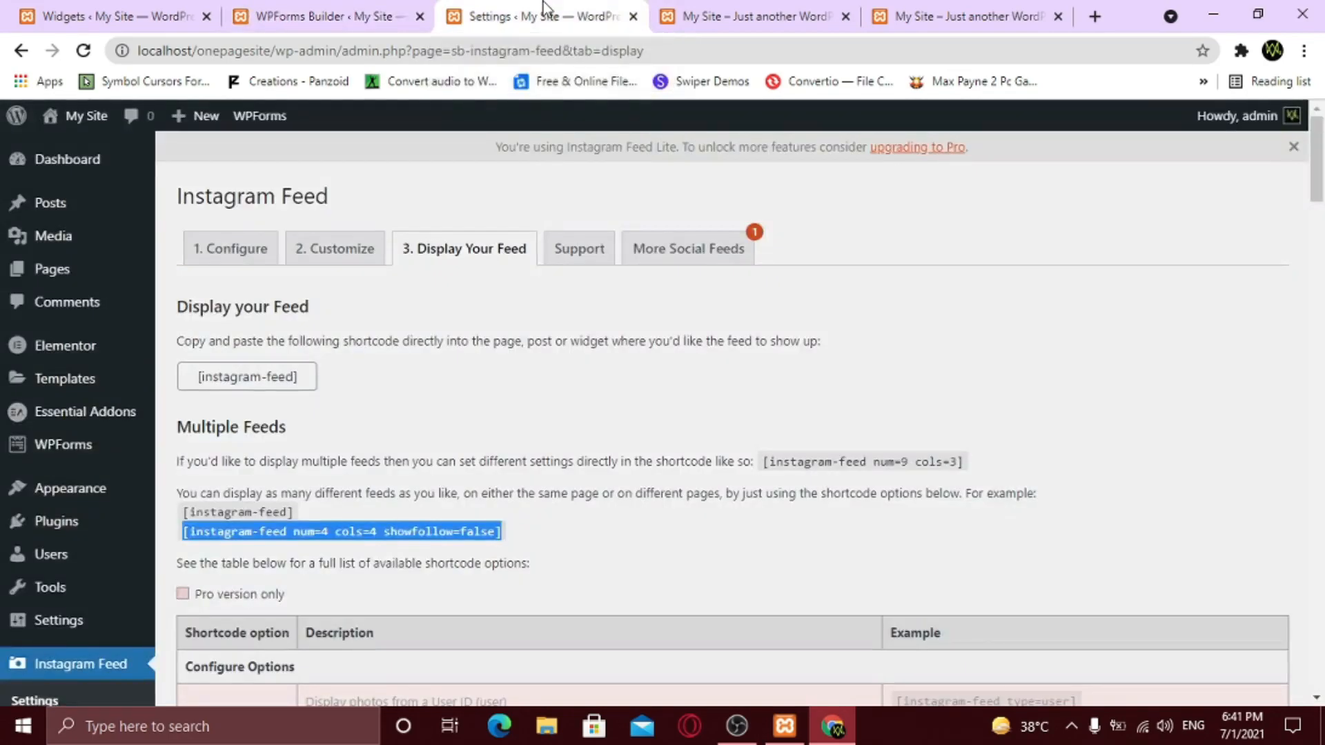
# - Copy the [instagram-feed num=4 cols=4 showfollow=false] shortcode from the Display Your Feed page
pyautogui.rightClick(379, 526)
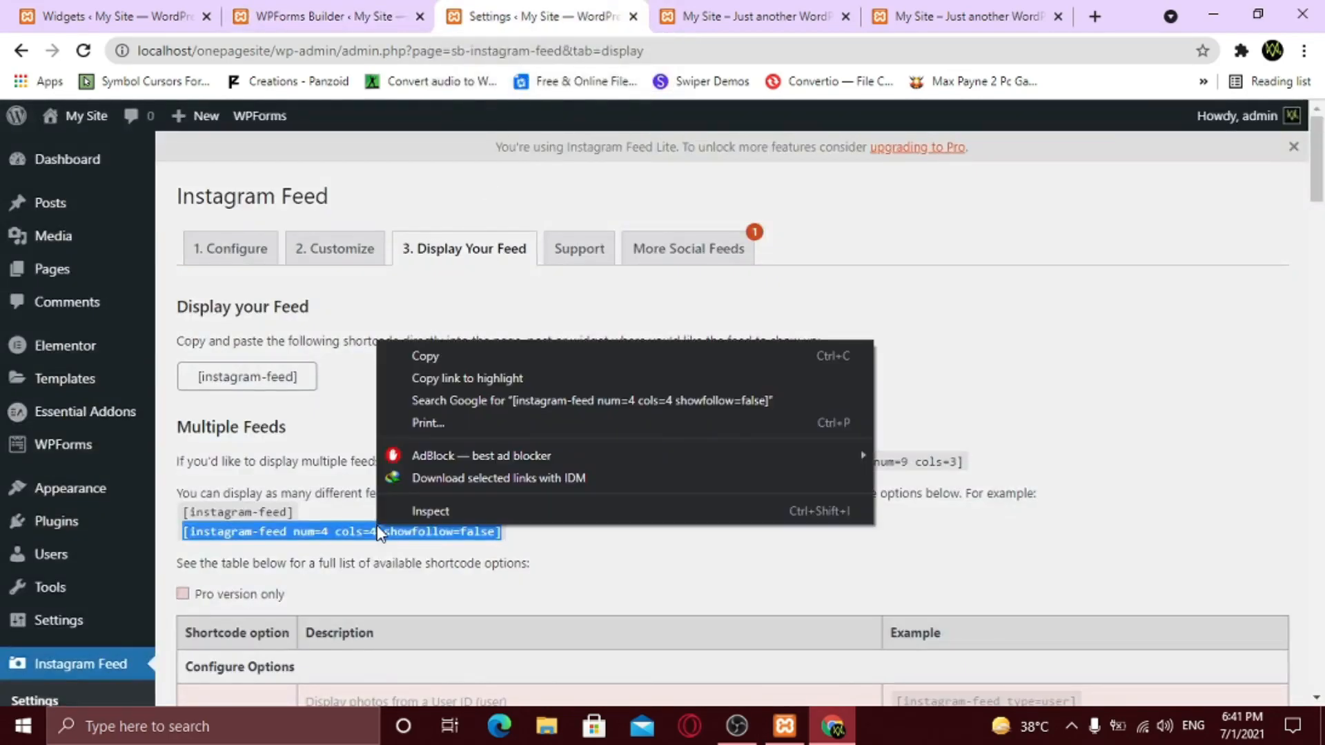
pyautogui.click(434, 356)
pyautogui.click(158, 23)
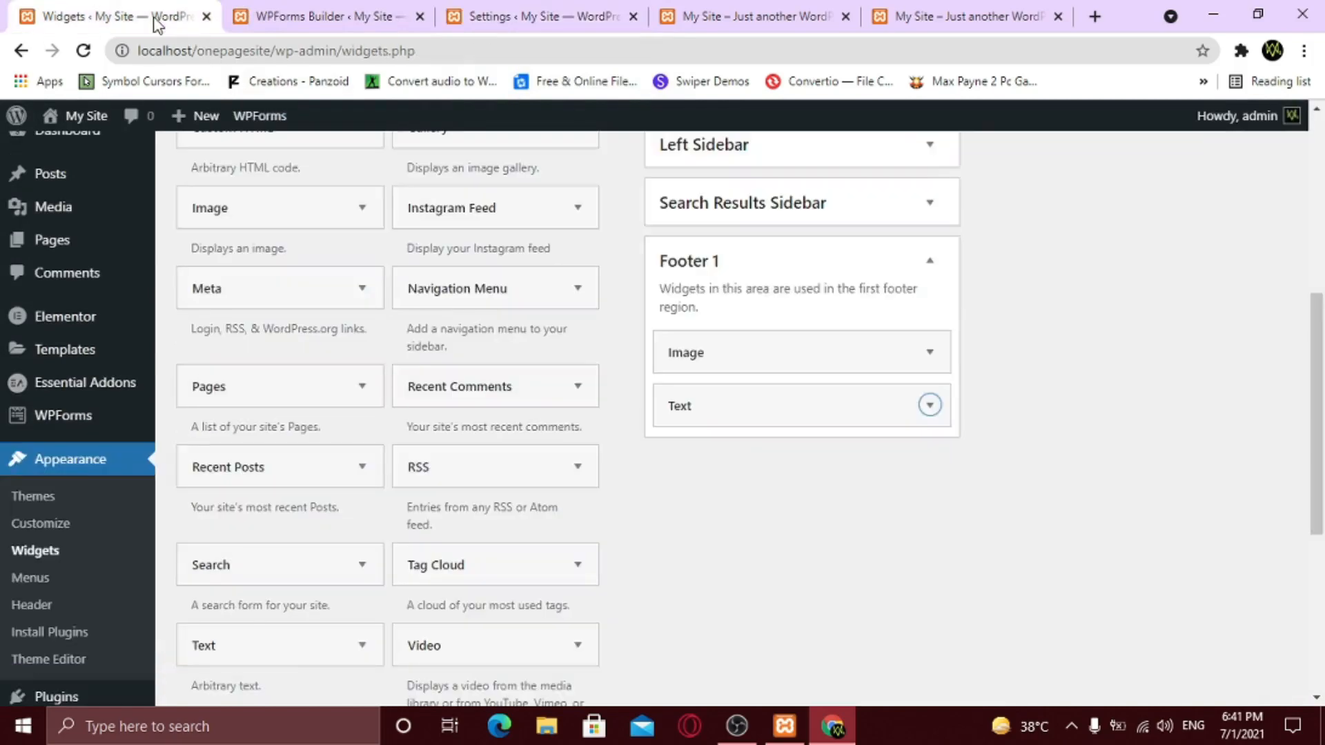
pyautogui.scroll(6, 1127, 456)
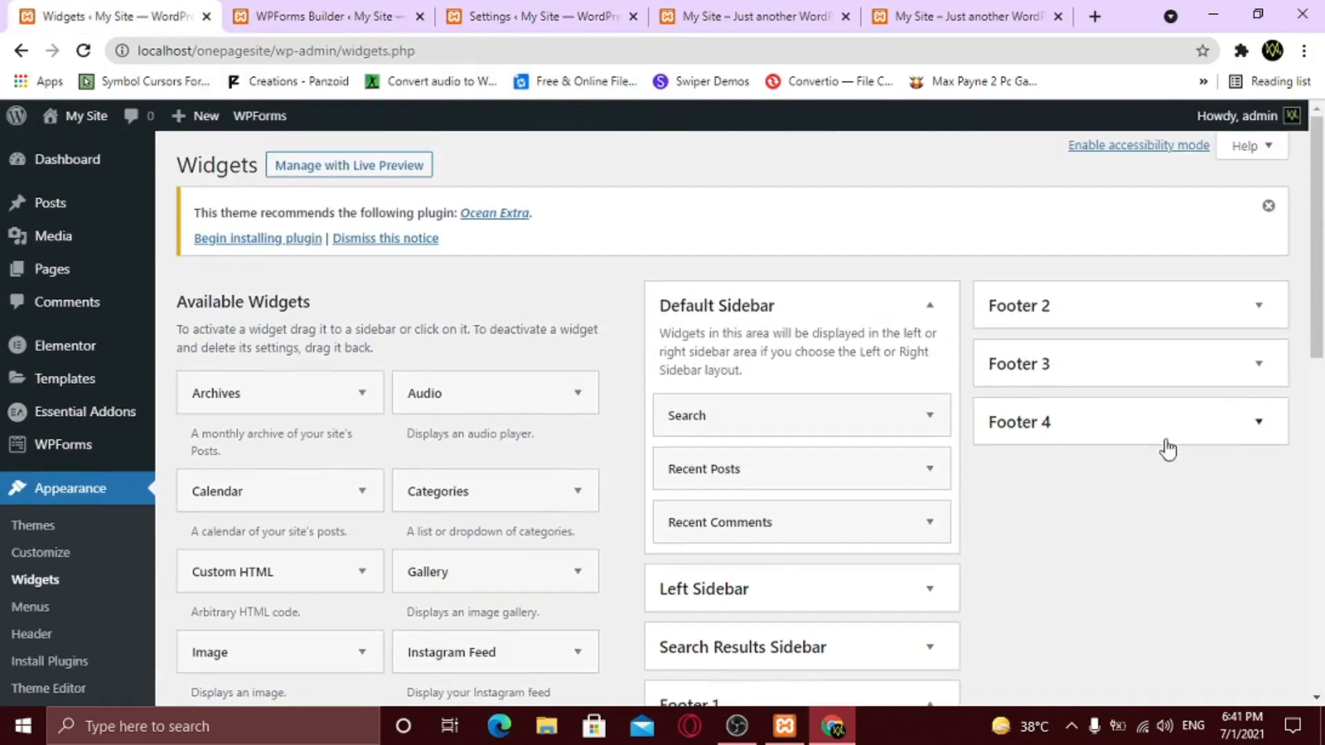
# - Replace the Footer 3 Instagram widget's [instagram-feed] shortcode with the copied one and save
pyautogui.click(1258, 364)
pyautogui.scroll(-2, 1249, 395)
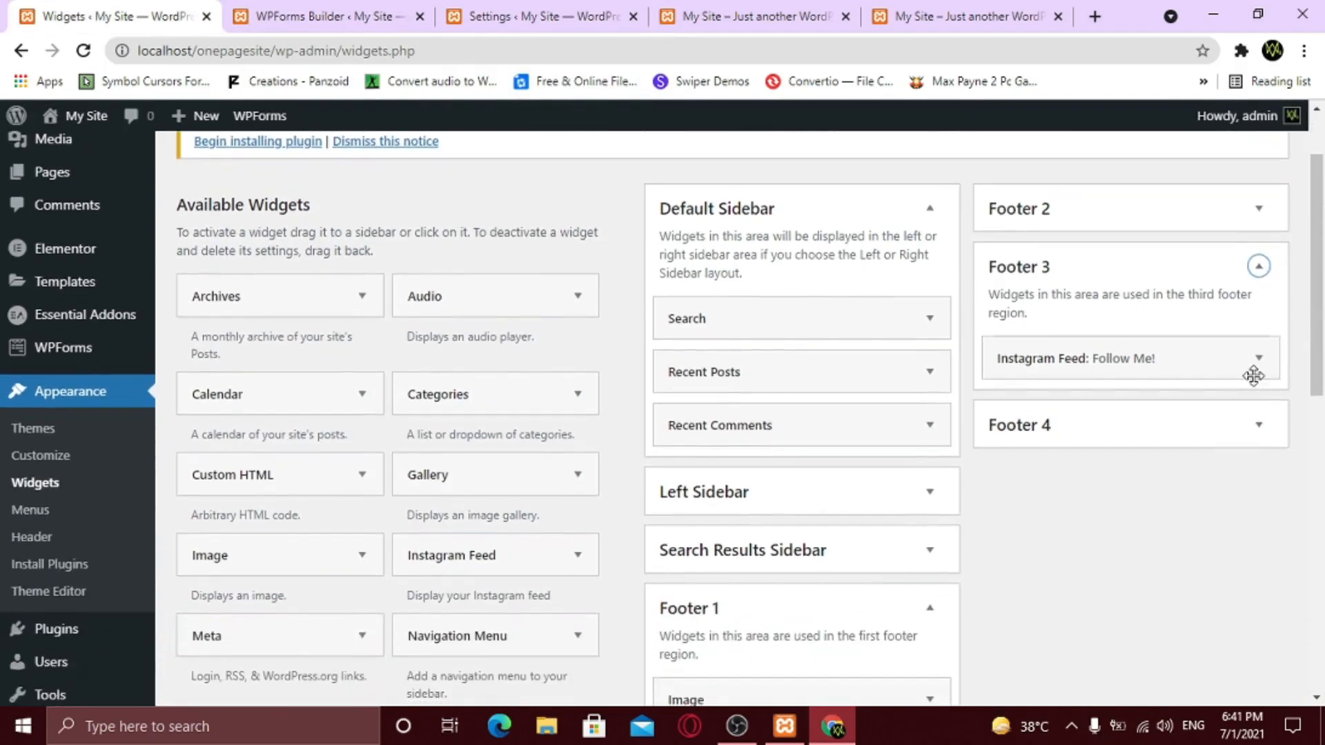
pyautogui.click(1259, 360)
pyautogui.scroll(-2, 1260, 366)
pyautogui.moveTo(1104, 371); pyautogui.dragTo(1003, 371)
pyautogui.press('BackSpace')
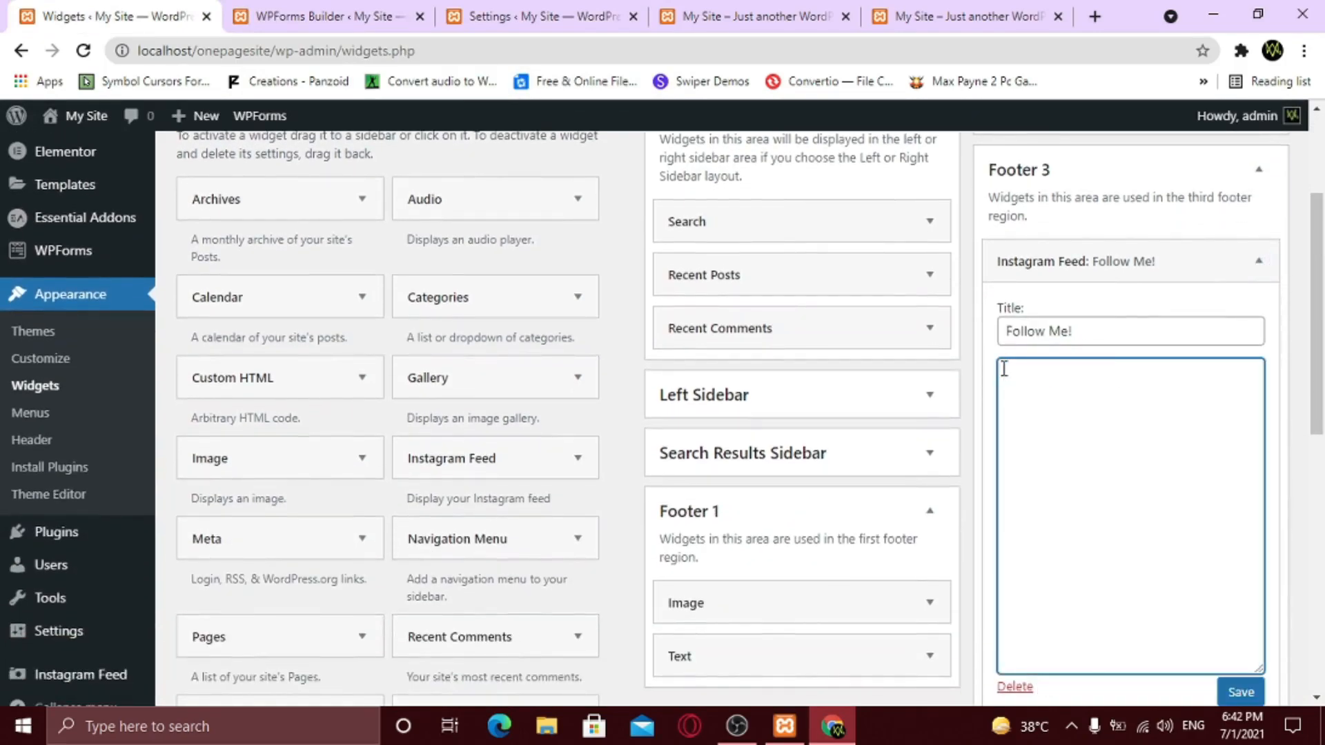
pyautogui.write('[instagram-feed num=4 cols=4 showfollow=false]')
pyautogui.click(1238, 692)
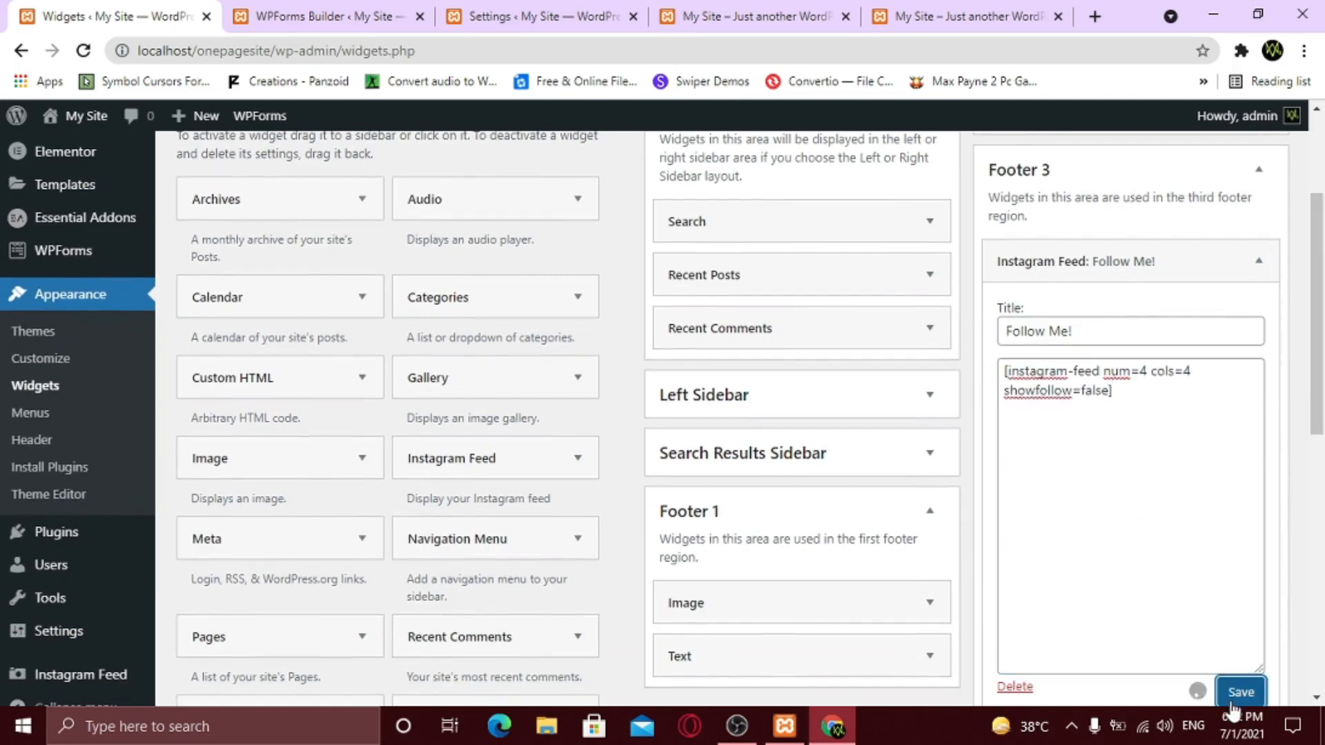
pyautogui.click(914, 9)
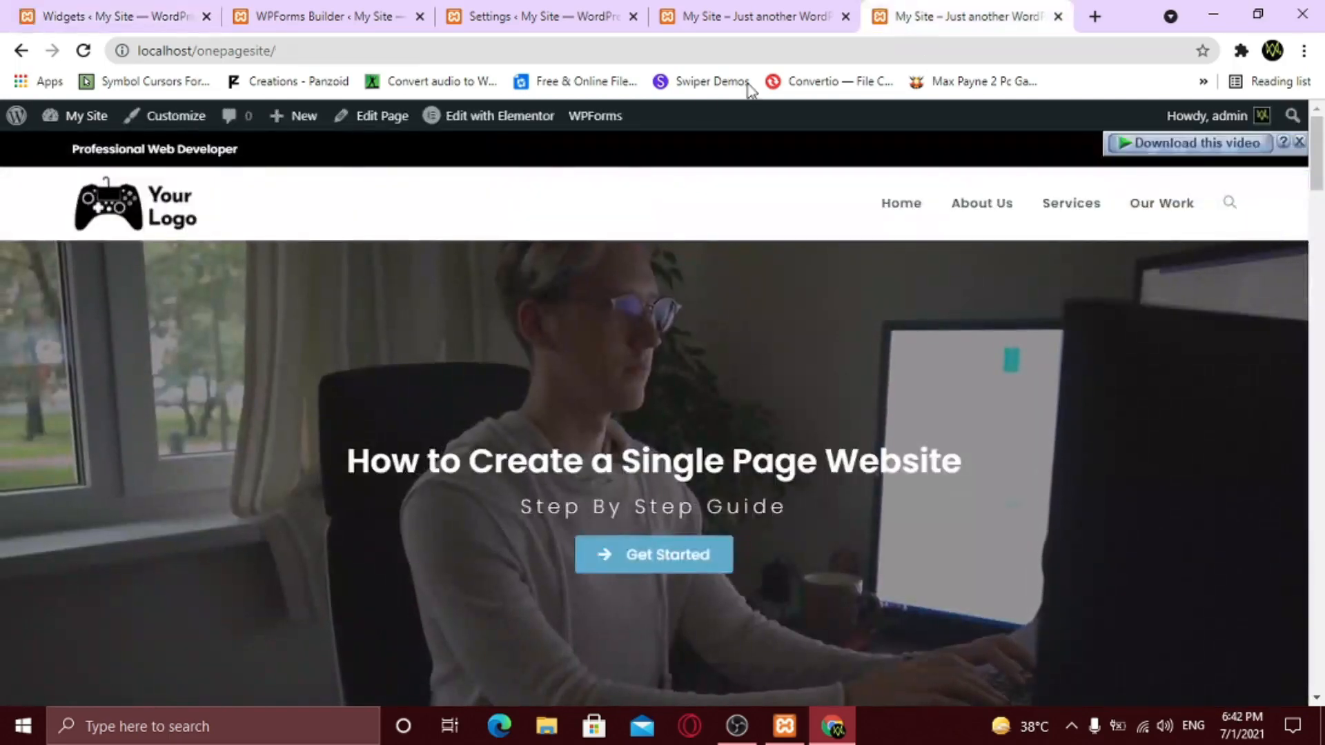
# - Reload the homepage and scroll down to the footer's four-column Instagram photo grid
pyautogui.click(84, 50)
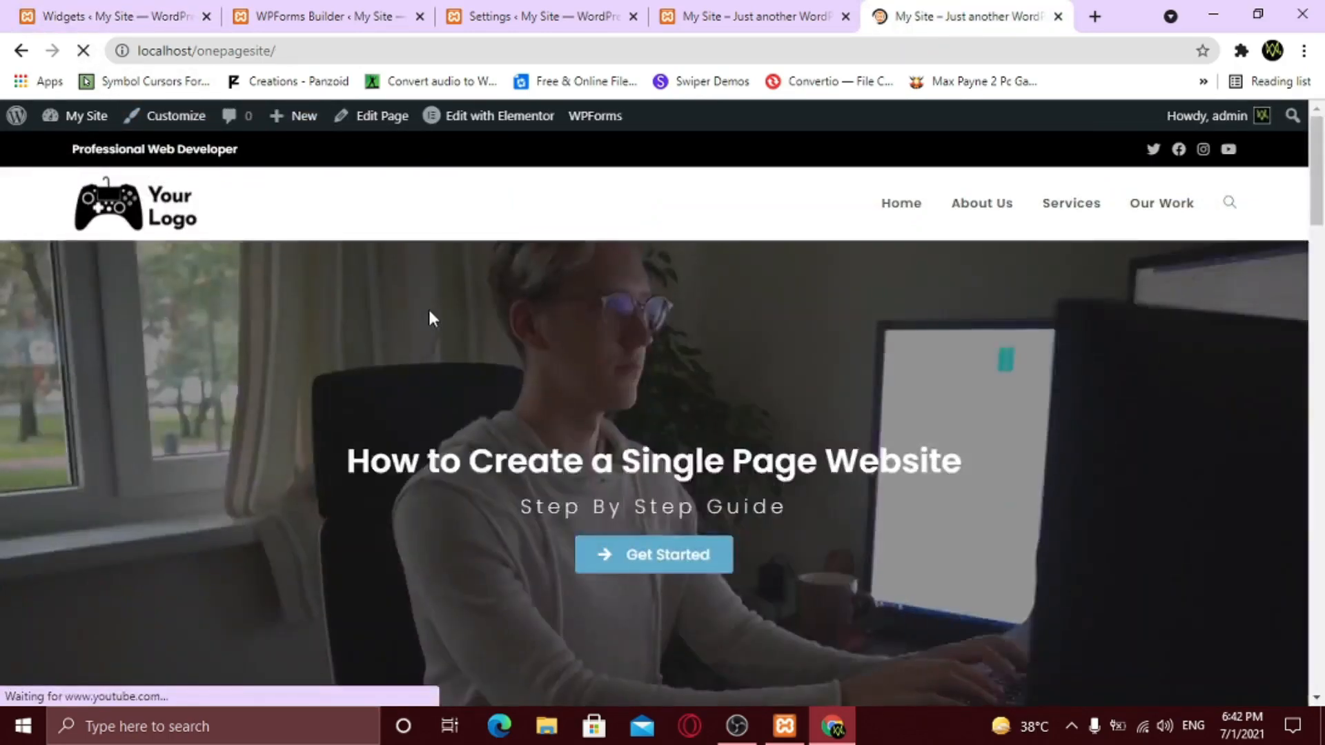
pyautogui.scroll(-5, 442, 331)
pyautogui.scroll(-18, 452, 355)
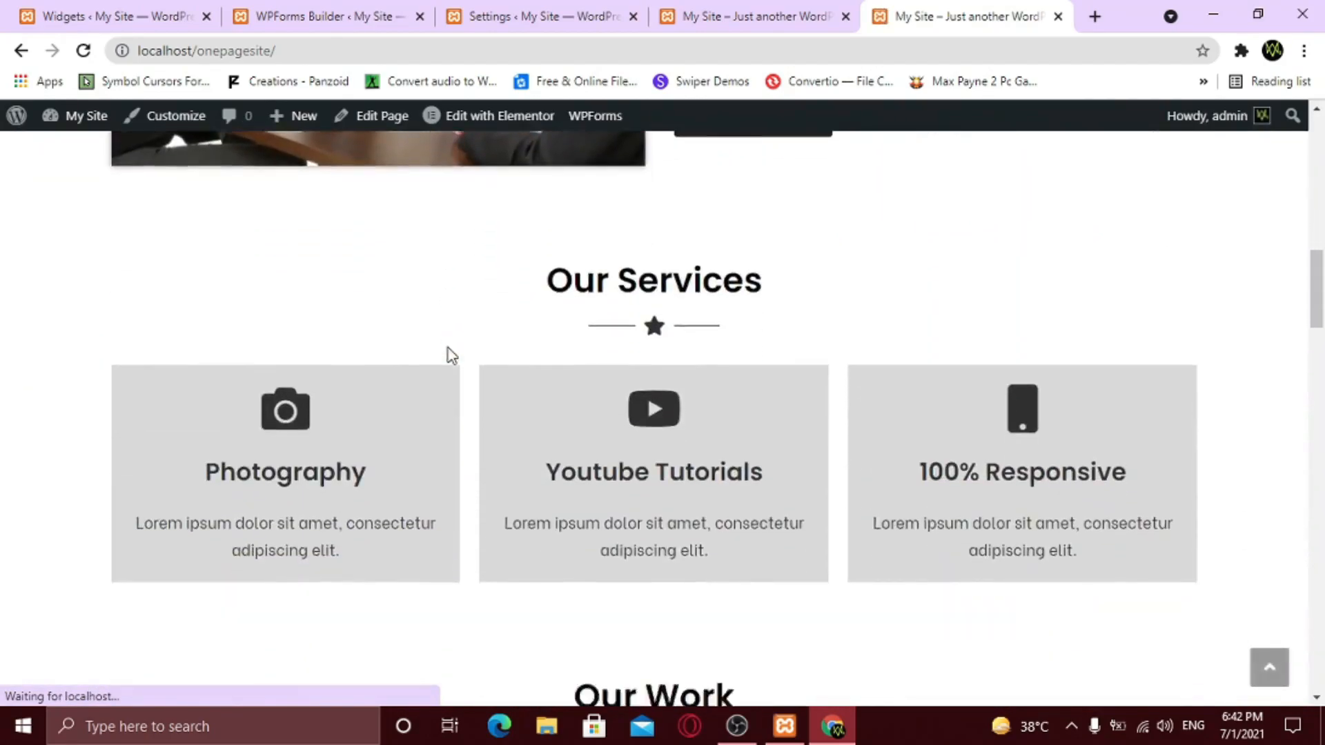
pyautogui.scroll(-20, 449, 355)
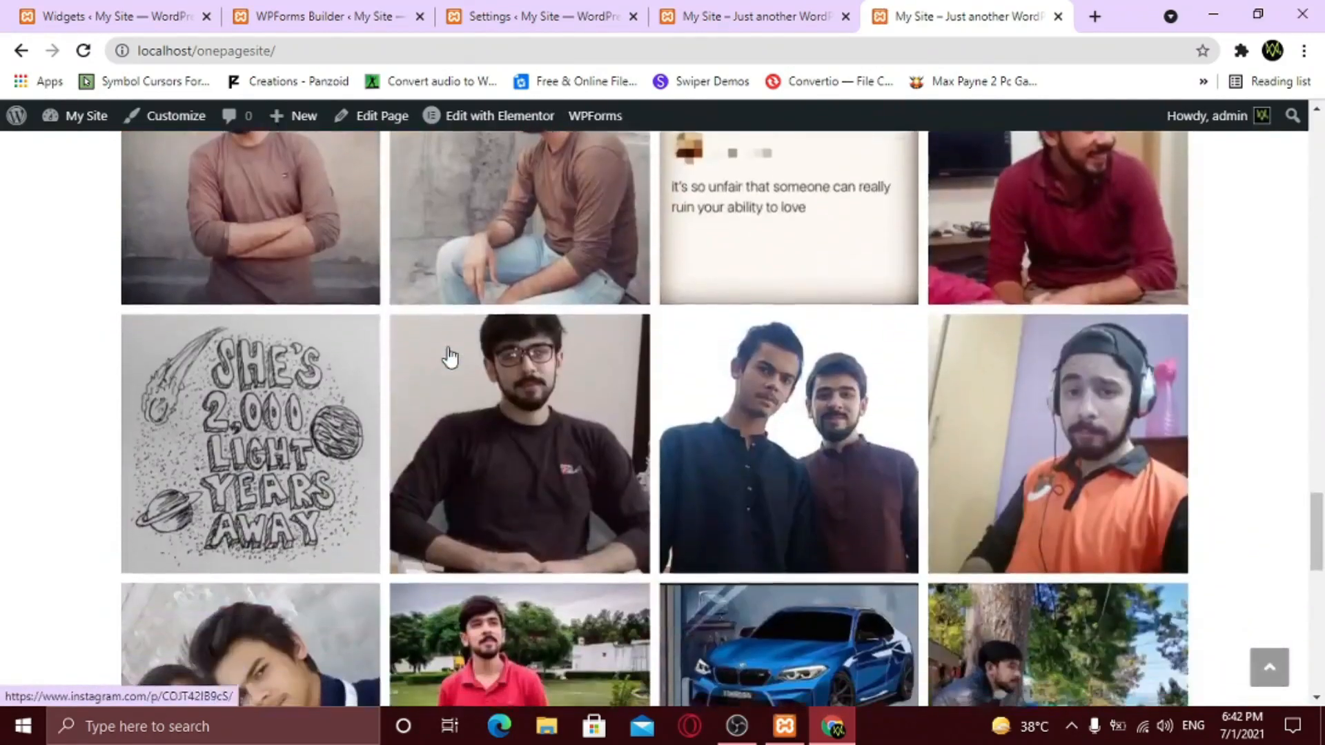
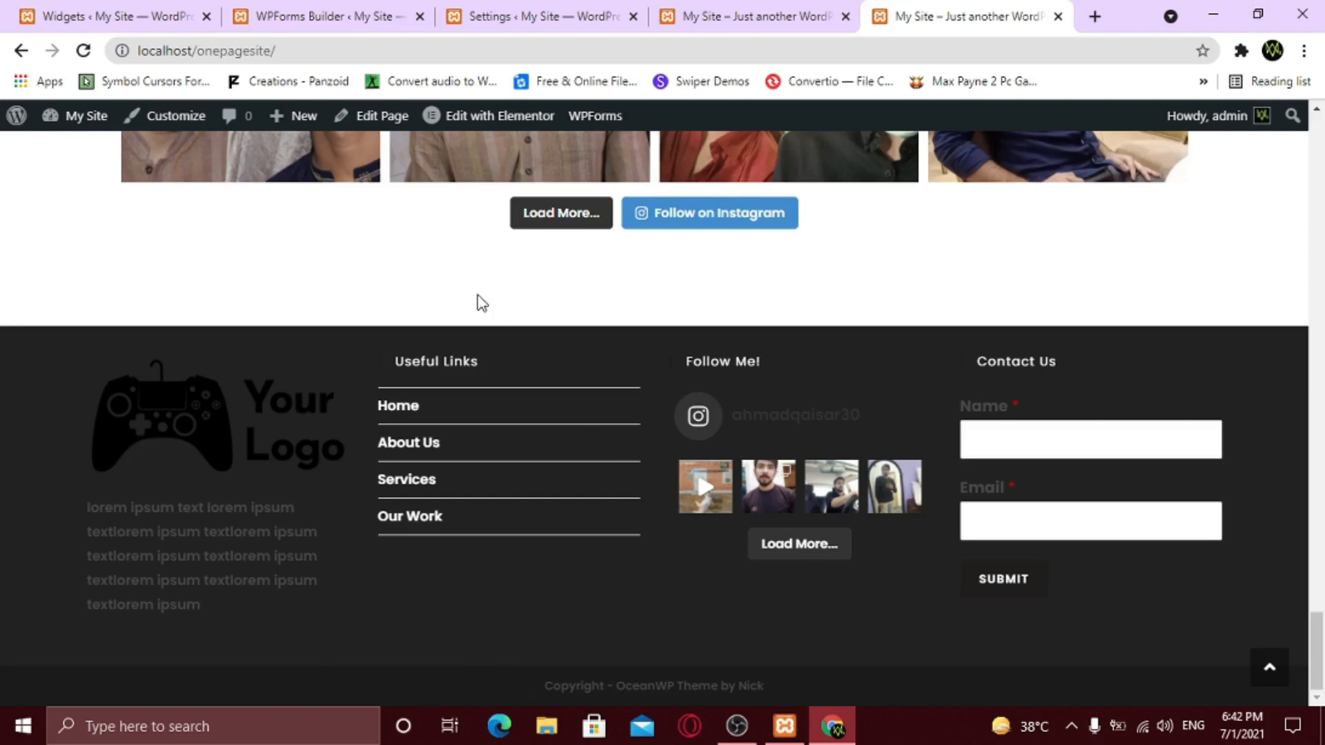
# - Set the Footer Widgets background to grey #a5a5a5 and the footer text colour to white #ffffff
pyautogui.click(205, 121)
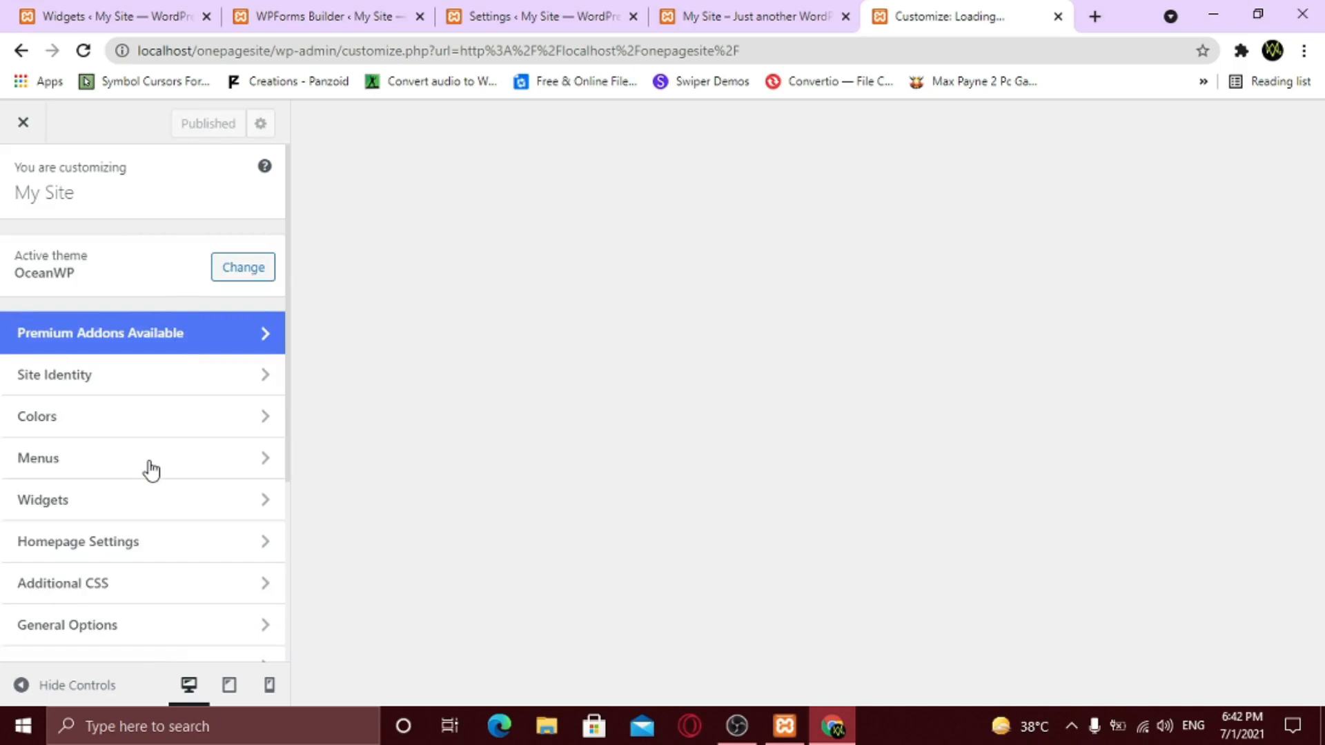
pyautogui.scroll(-4, 150, 470)
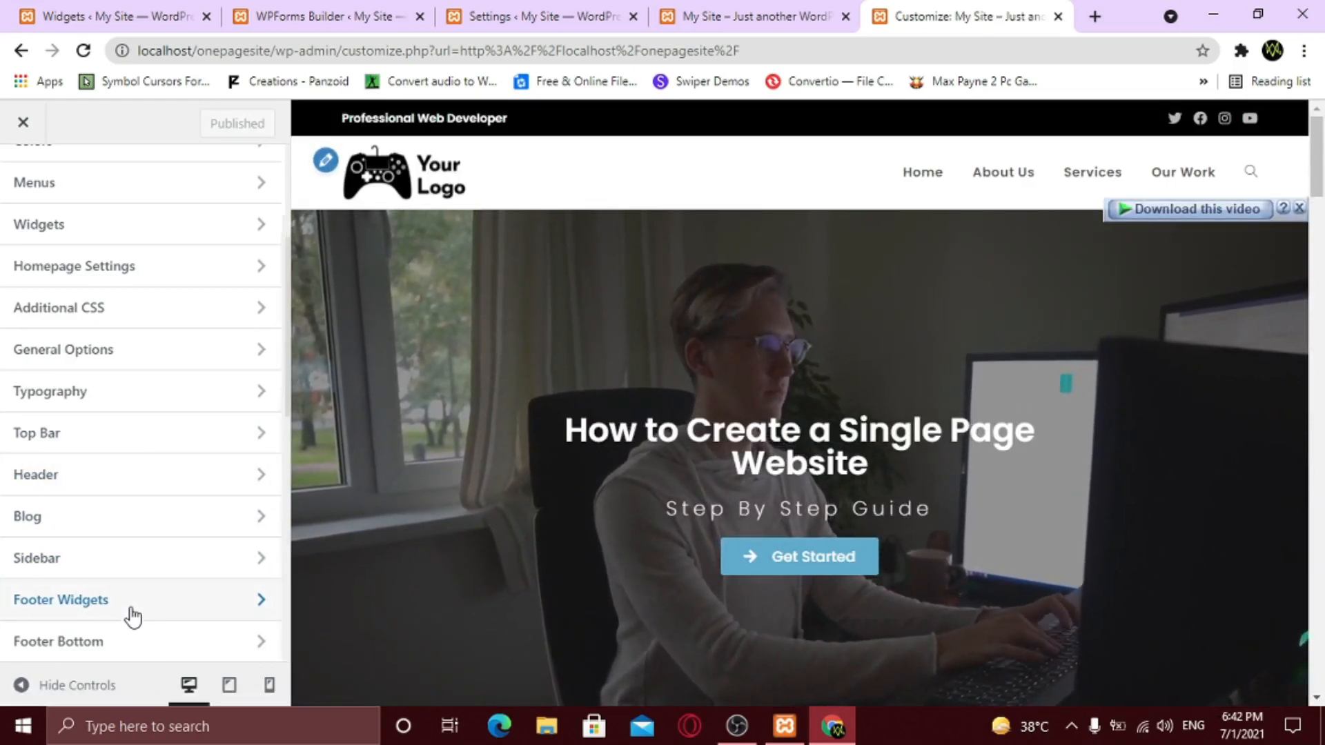
pyautogui.click(132, 615)
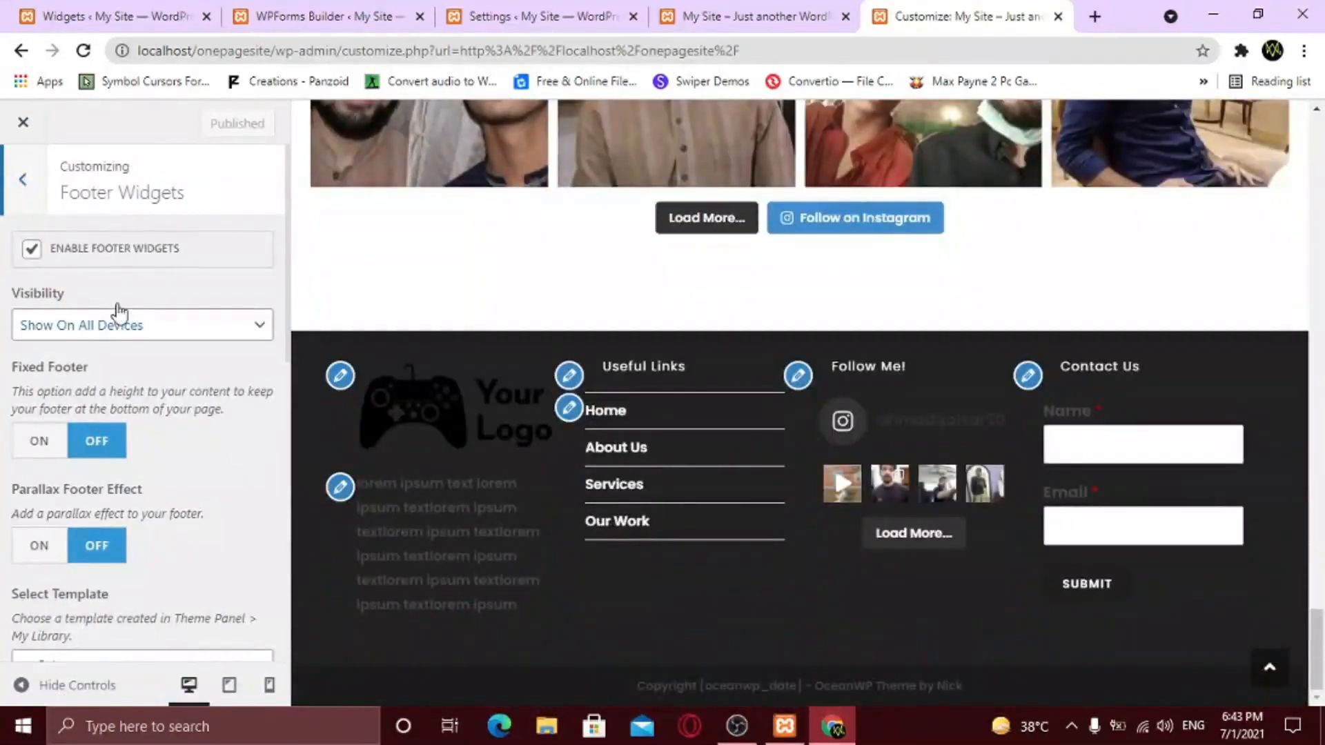
pyautogui.scroll(-8, 124, 345)
pyautogui.click(140, 467)
pyautogui.moveTo(26, 507); pyautogui.dragTo(146, 416)
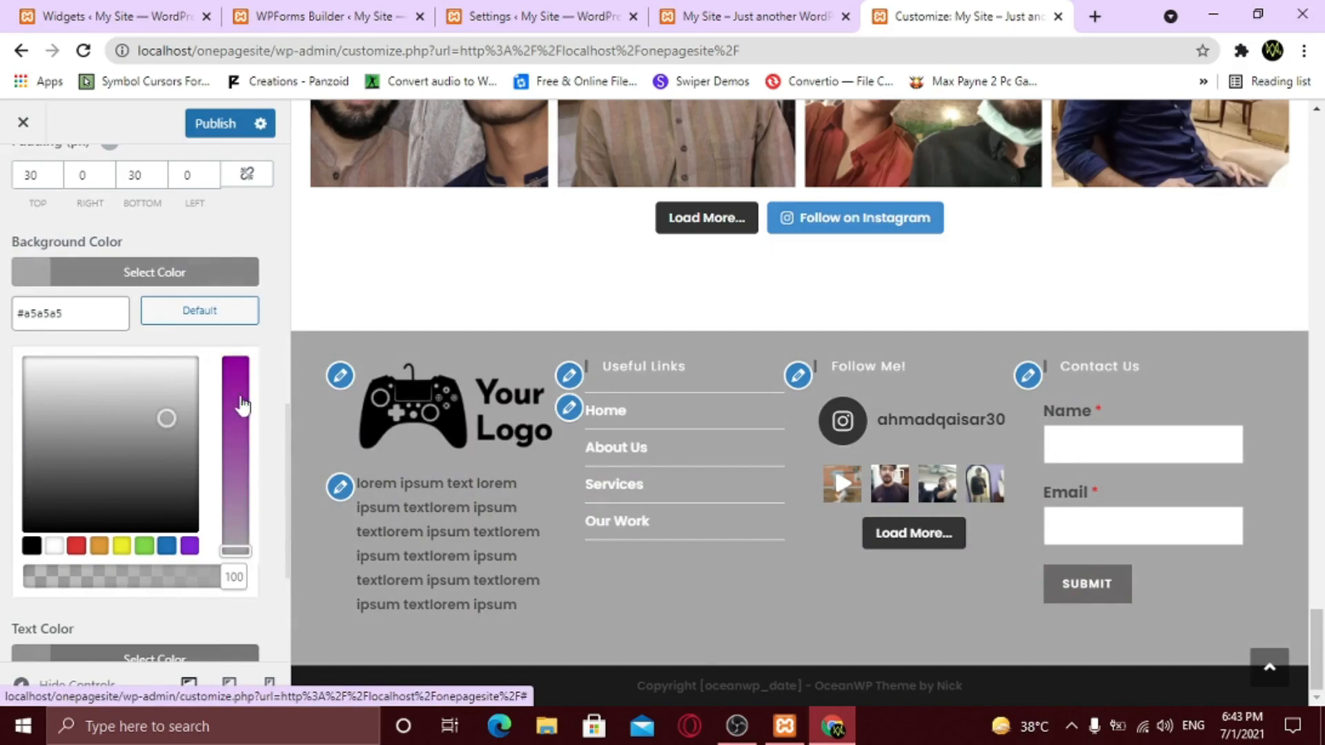
pyautogui.scroll(-3, 237, 508)
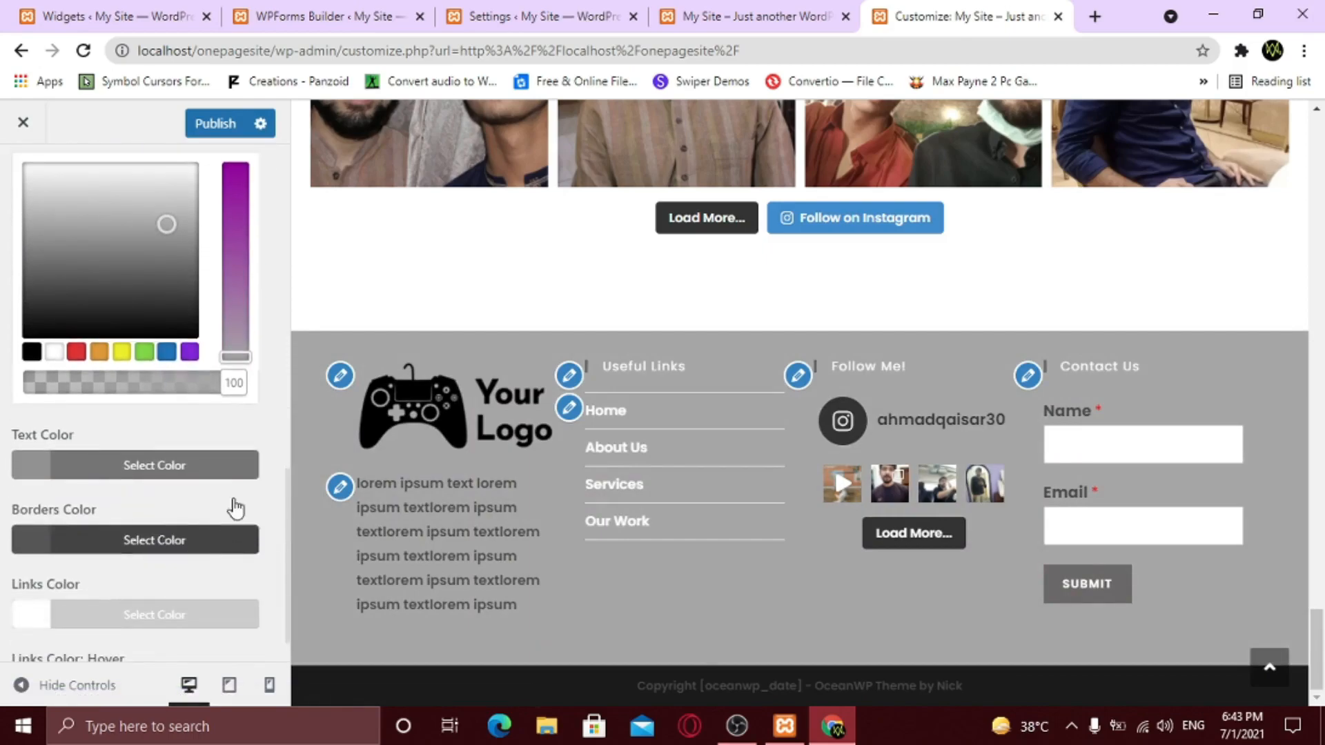
pyautogui.click(196, 473)
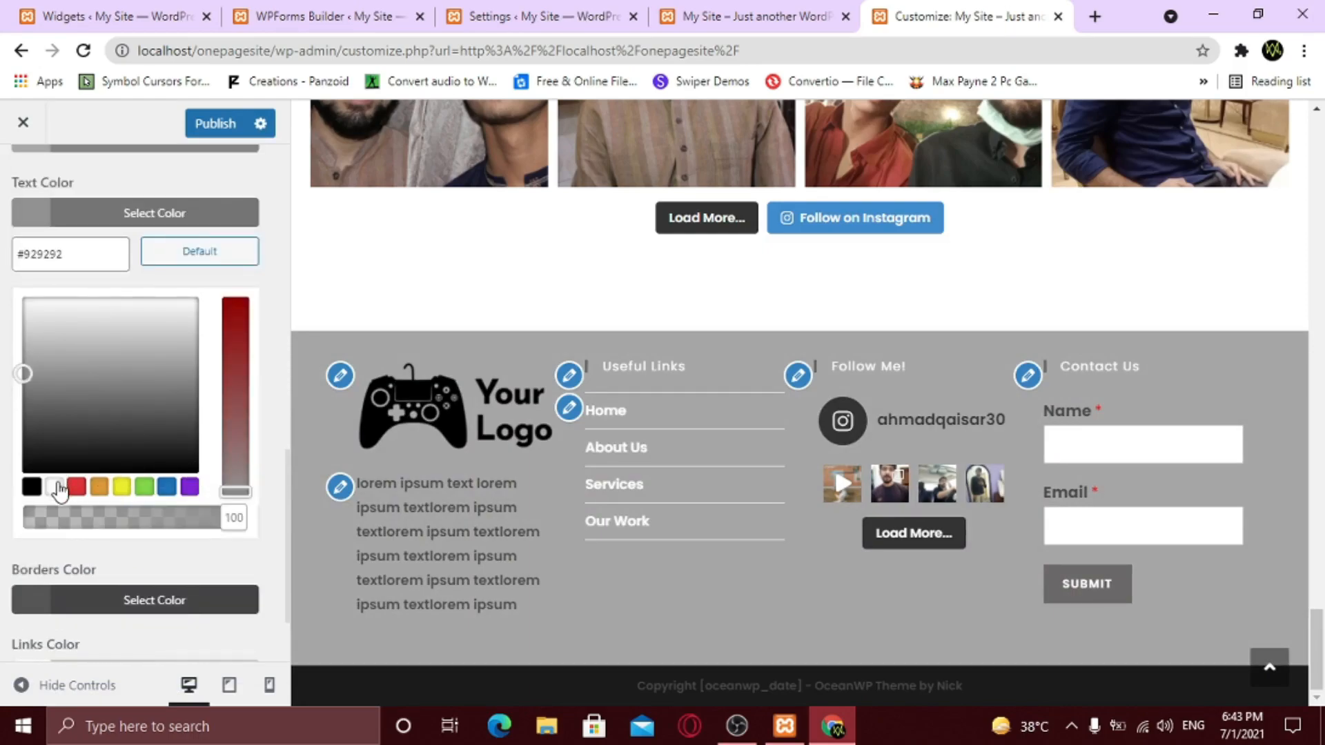
pyautogui.click(55, 487)
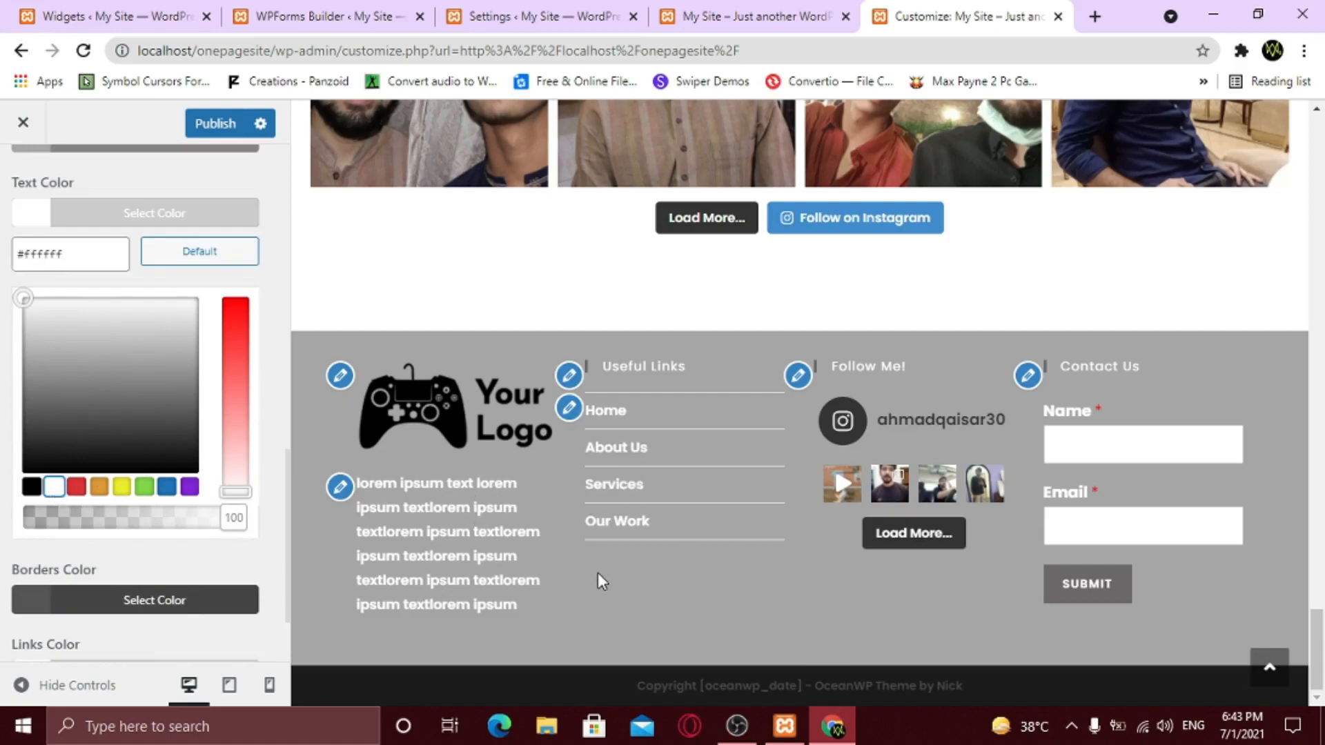
pyautogui.scroll(4, 90, 215)
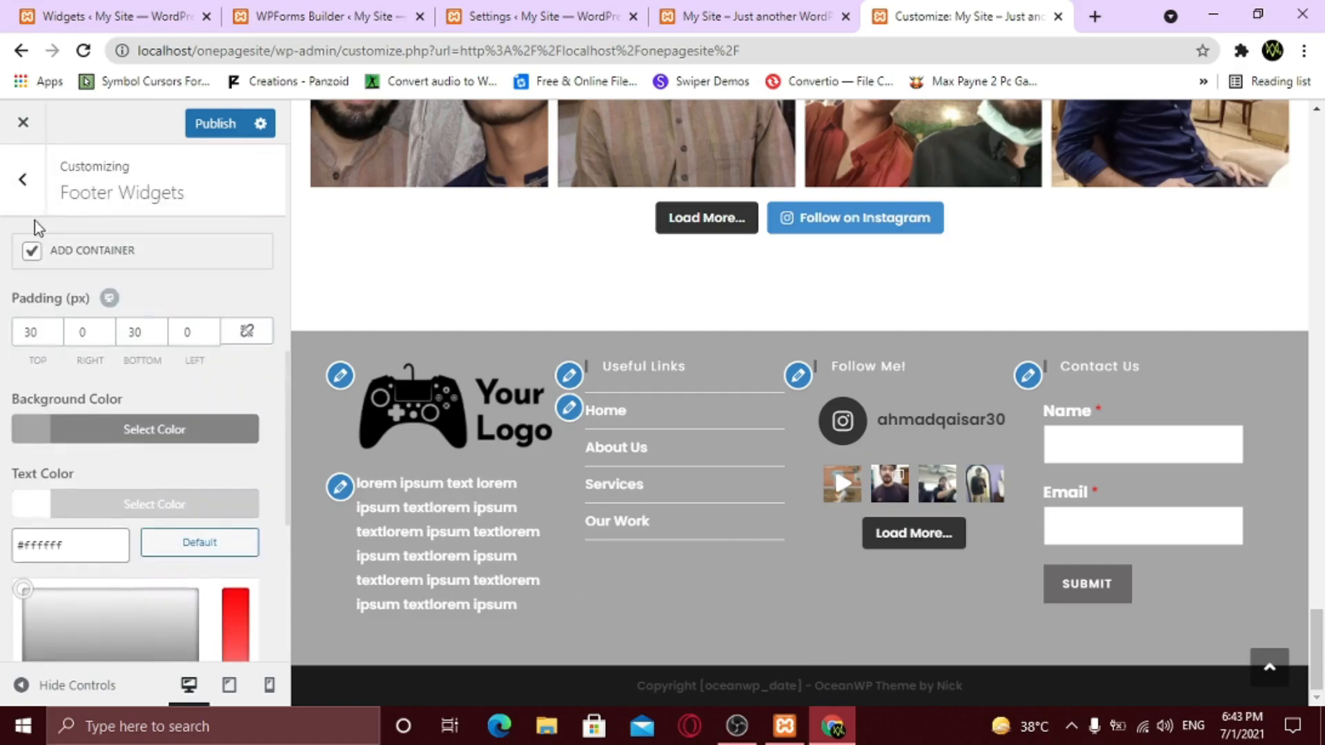
pyautogui.click(26, 201)
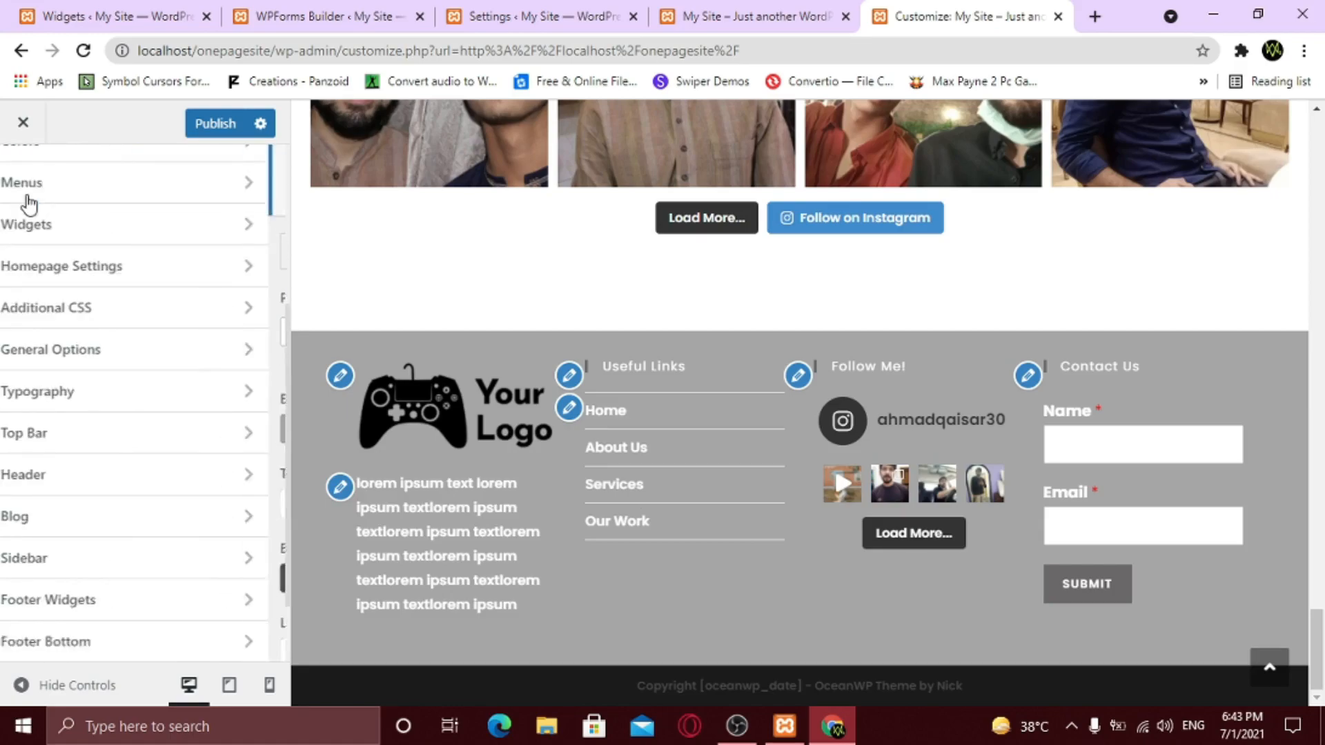
# - Remove the date shortcode and theme credit so the copyright reads 'Copyright - Web Track'
pyautogui.click(121, 642)
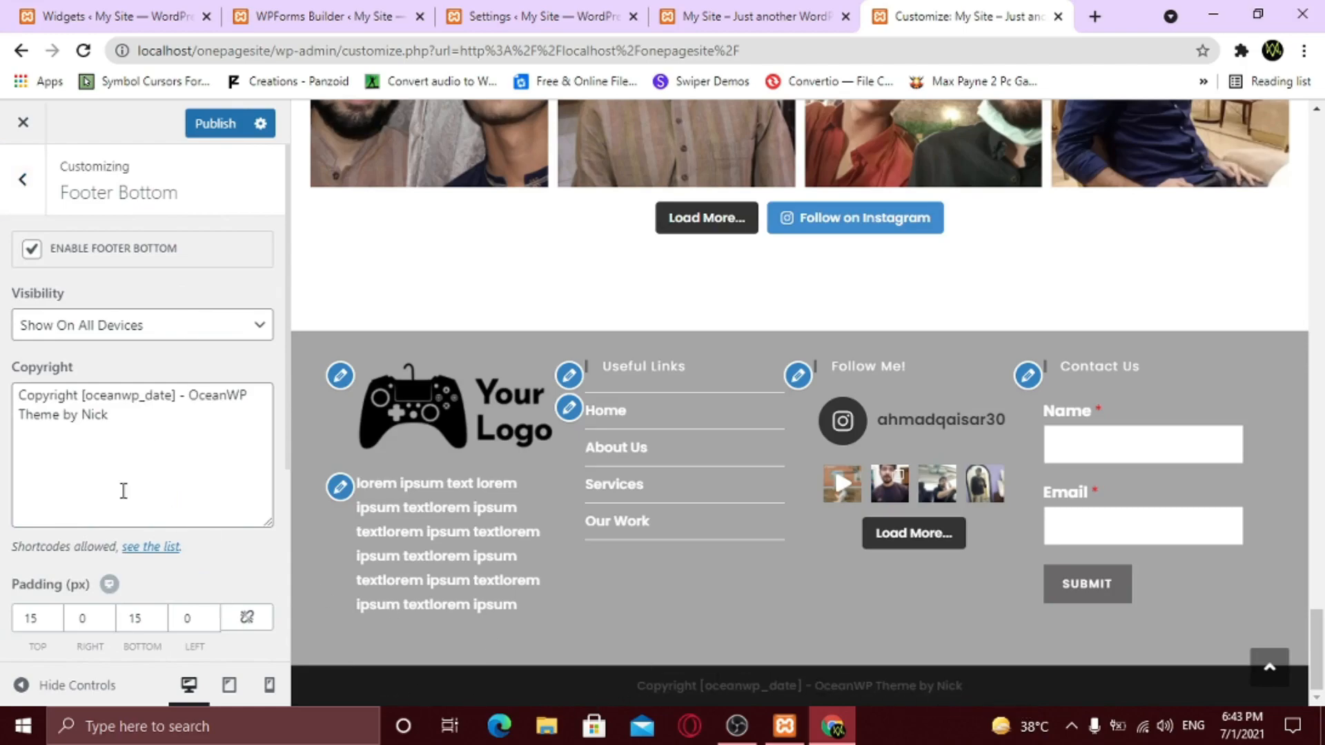
pyautogui.moveTo(83, 395); pyautogui.dragTo(173, 394)
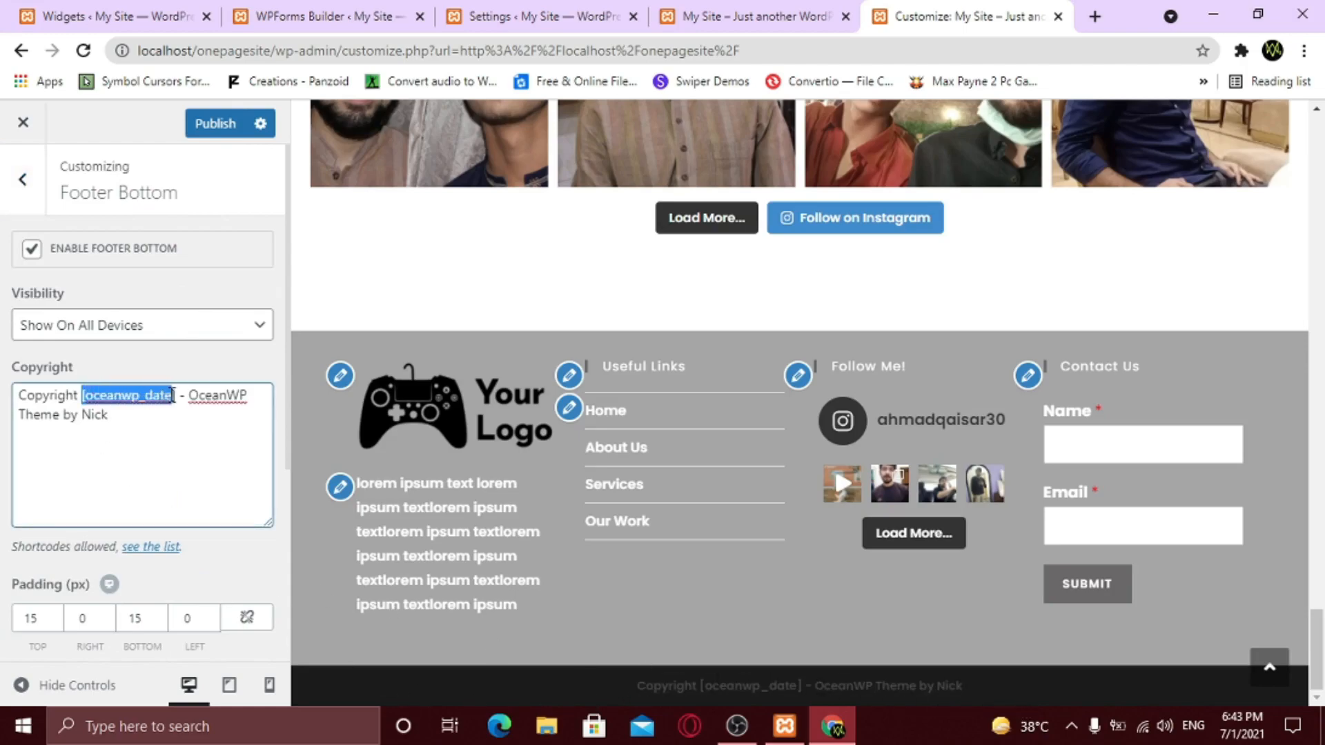
pyautogui.press('BackSpace')
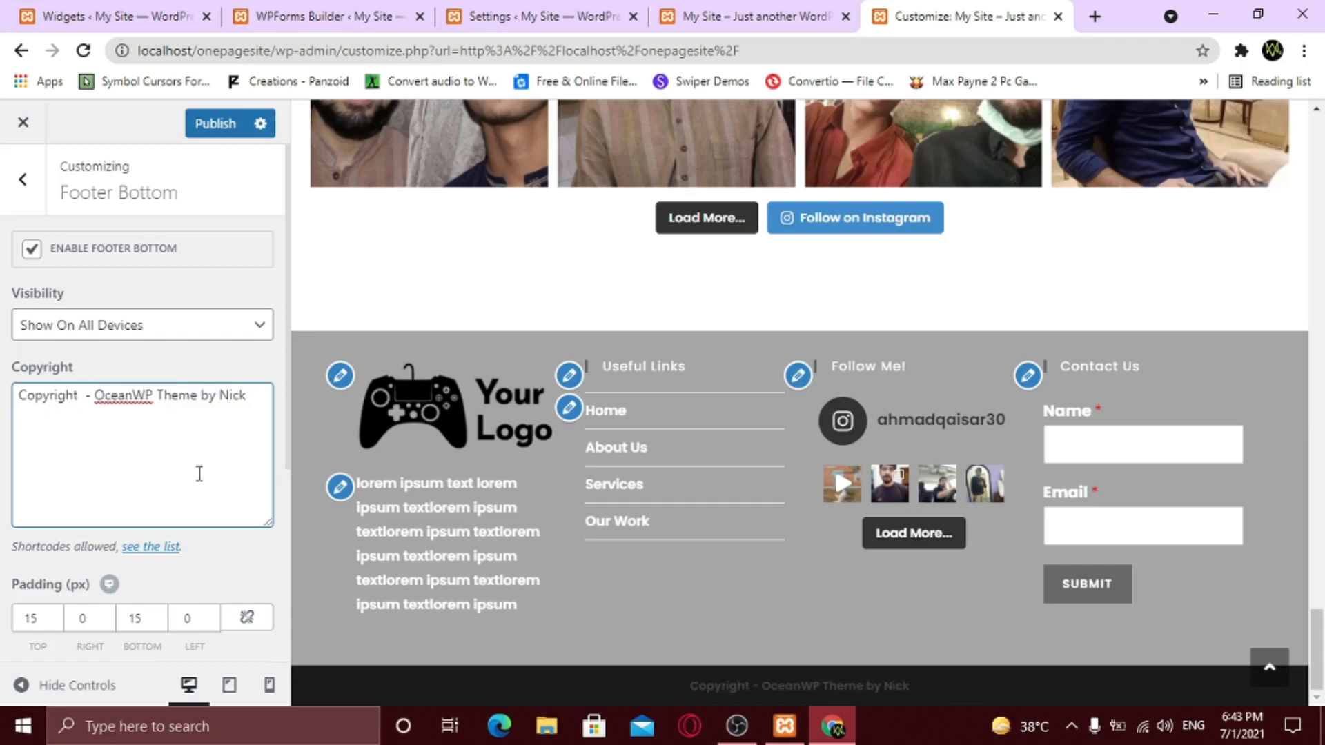
pyautogui.hotkey('shift', 'Right')
pyautogui.hotkey('shift', 'Right')
pyautogui.hotkey('shift', 'Right')
pyautogui.hotkey('shift', 'Right')
pyautogui.hotkey('shift', 'Right')
pyautogui.hotkey('shift', 'Right')
pyautogui.hotkey('shift', 'Right')
pyautogui.hotkey('shift', 'Right')
pyautogui.hotkey('shift', 'Right')
pyautogui.hotkey('shift', 'Right')
pyautogui.hotkey('shift', 'Right')
pyautogui.hotkey('shift', 'Right')
pyautogui.hotkey('shift', 'Right')
pyautogui.hotkey('shift', 'Right')
pyautogui.hotkey('shift', 'Right')
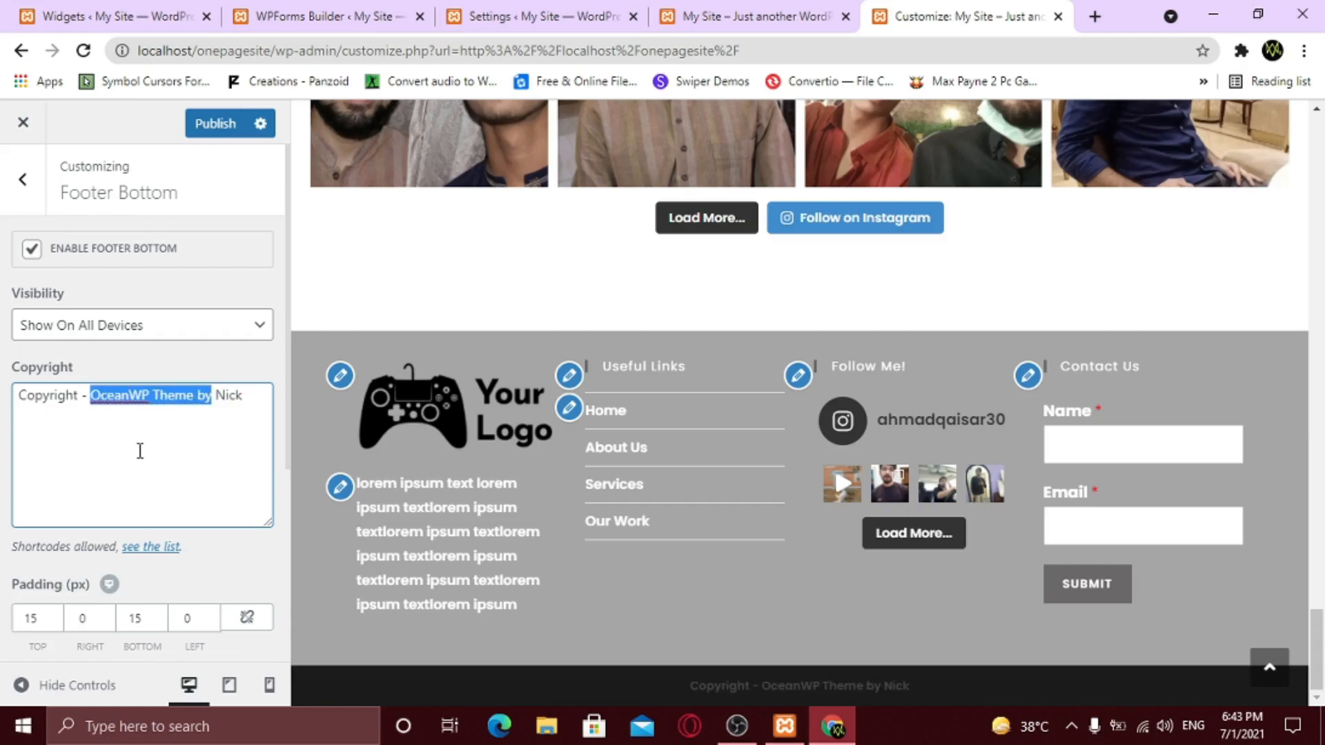
pyautogui.press('BackSpace')
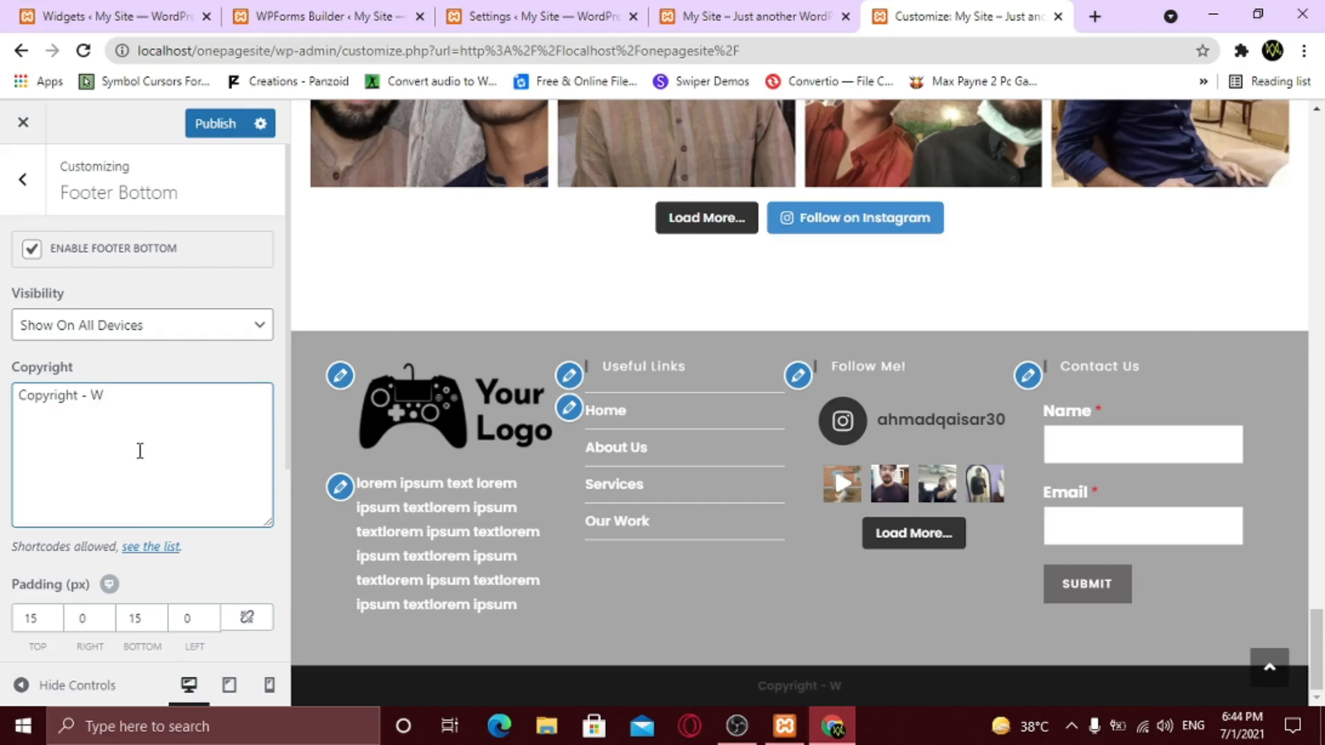
# - Make the copyright bar black with white text and publish the Customizer changes
pyautogui.scroll(-4, 141, 454)
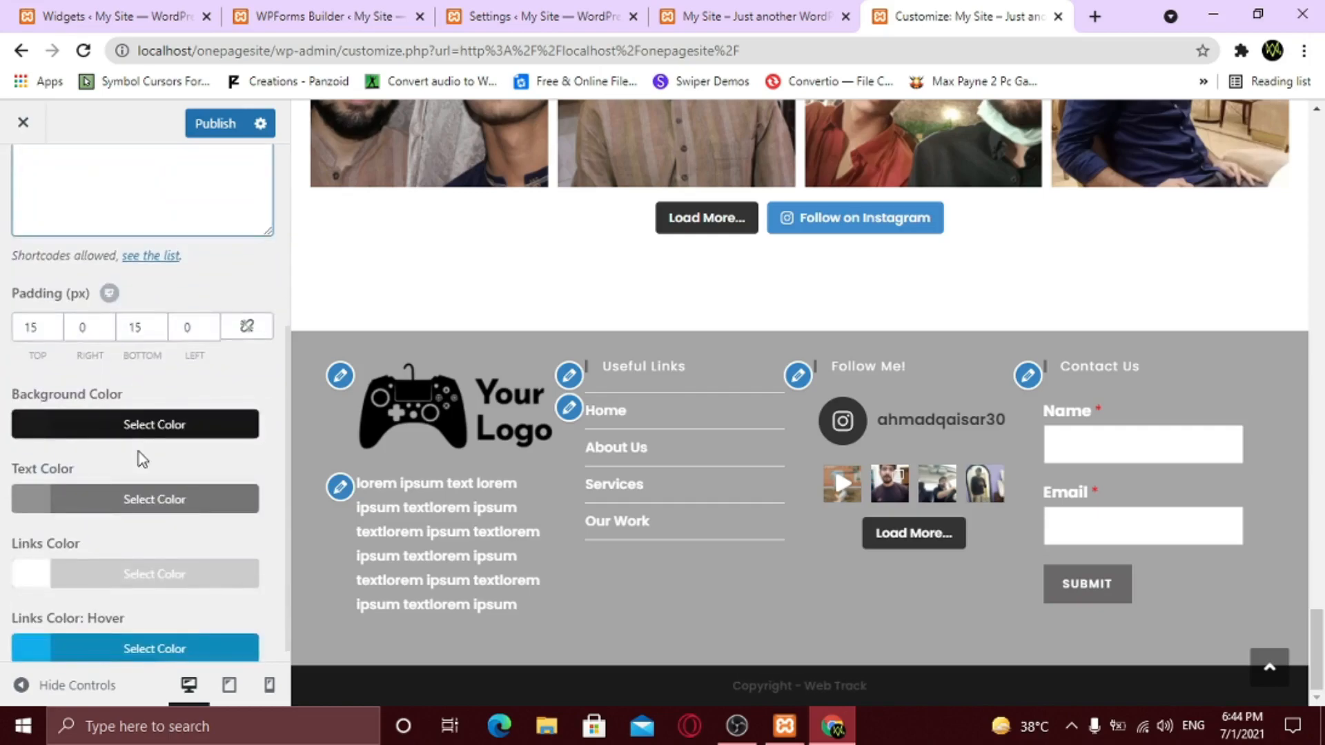
pyautogui.click(106, 434)
pyautogui.scroll(-4, 41, 449)
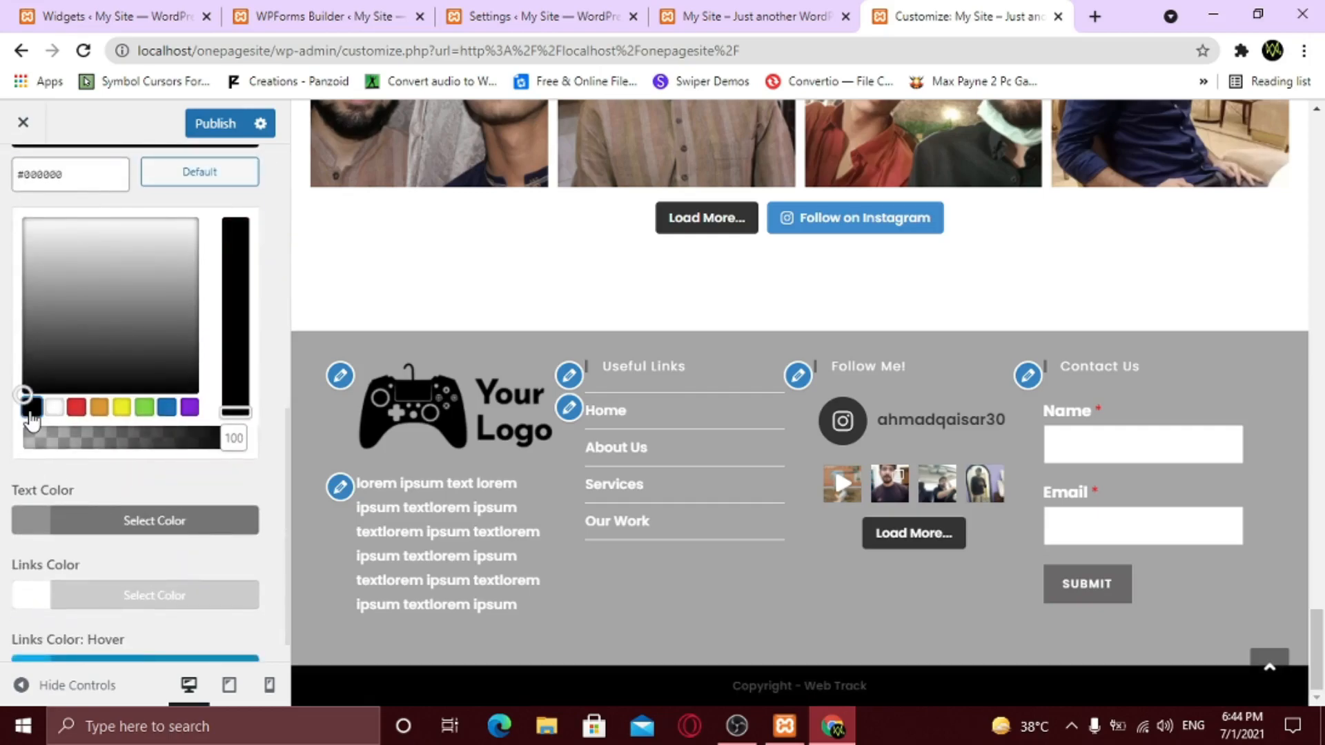
pyautogui.click(60, 521)
pyautogui.click(58, 491)
pyautogui.scroll(4, 251, 355)
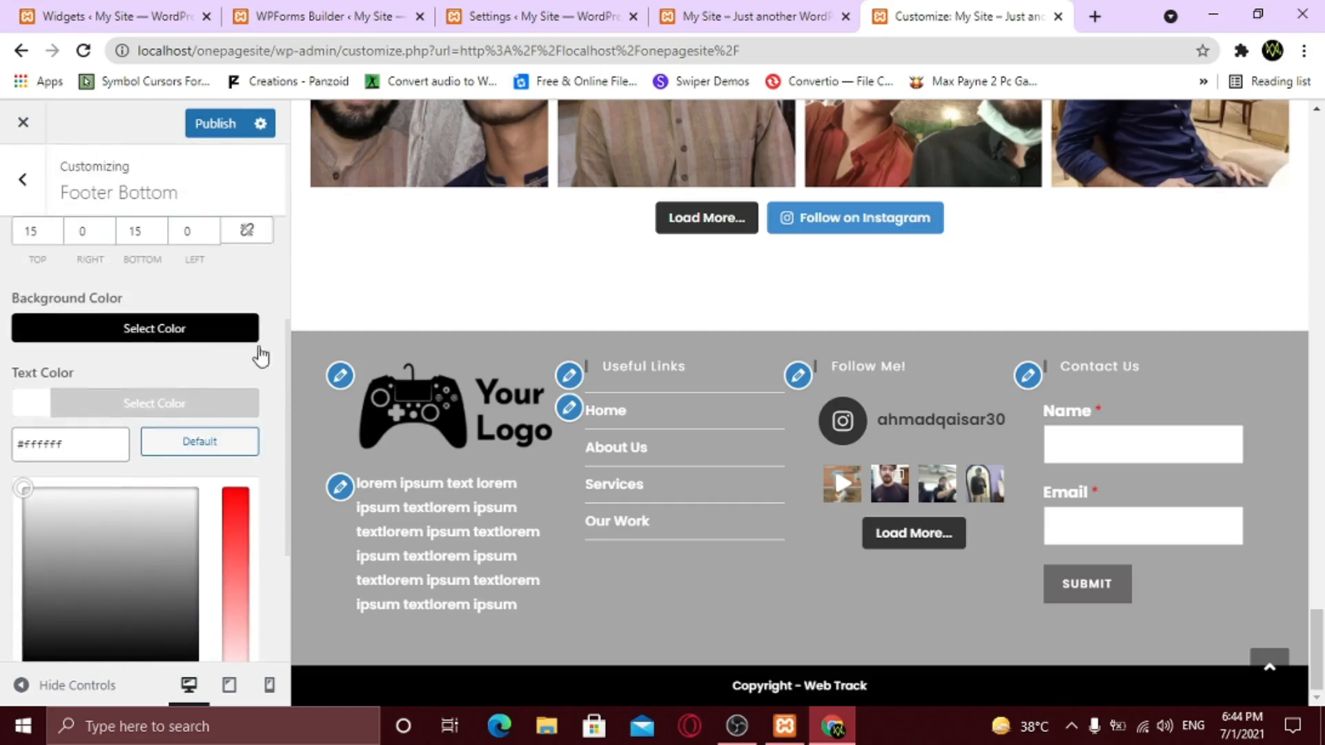
pyautogui.click(281, 304)
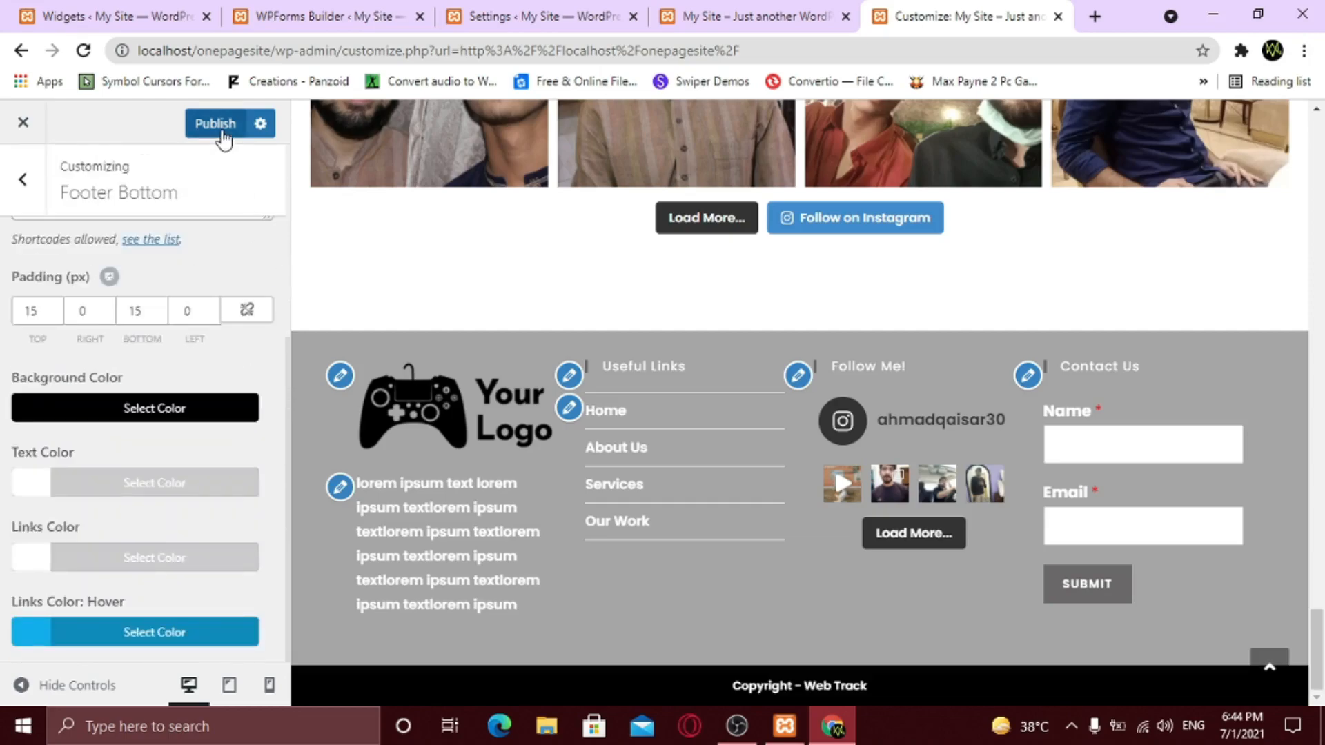
pyautogui.click(223, 134)
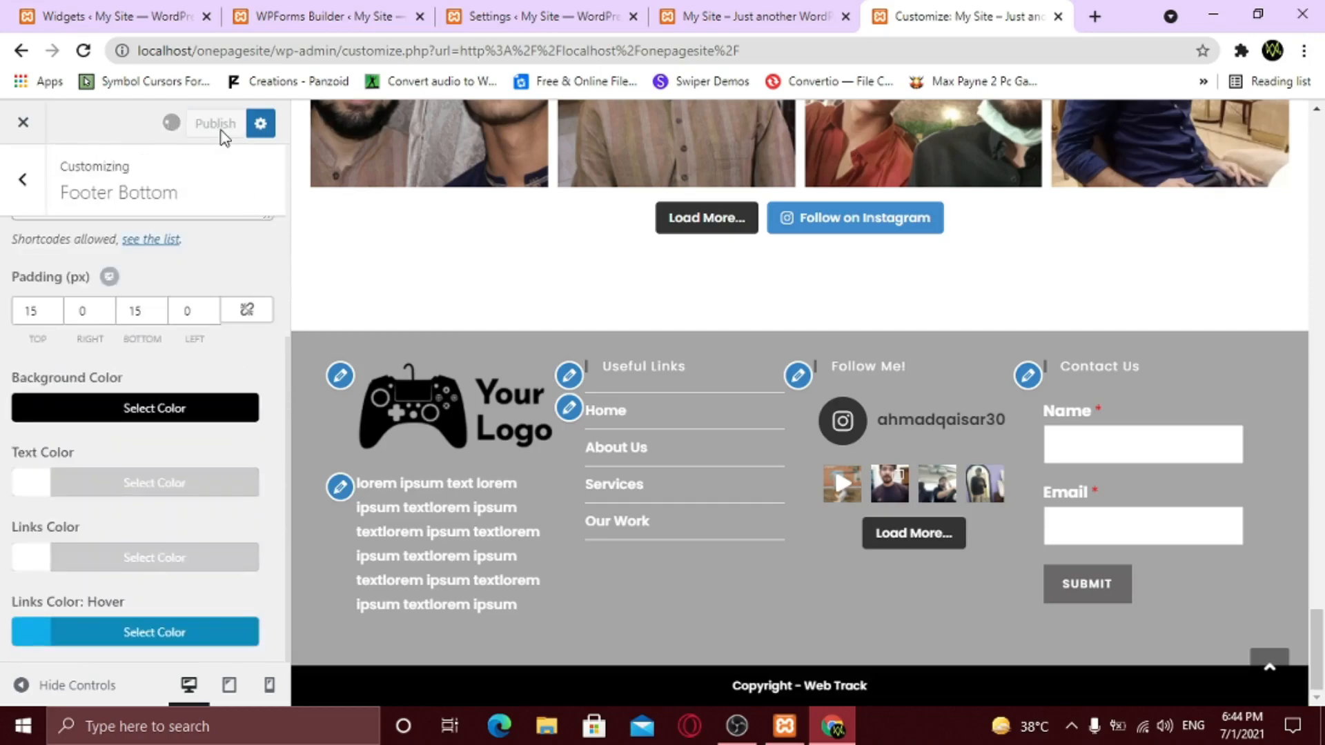
pyautogui.click(25, 126)
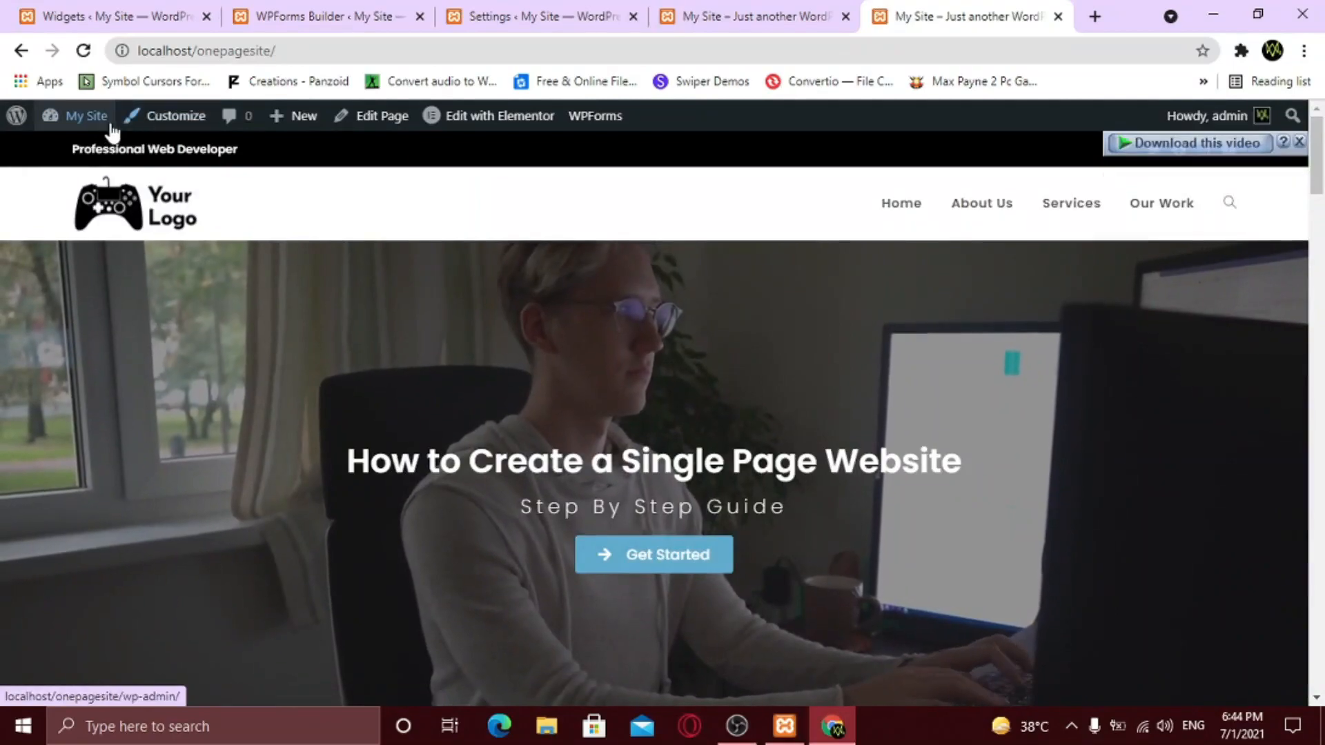
# - Scroll the live front page from the hero down to the grey footer and black copyright bar
pyautogui.click(104, 119)
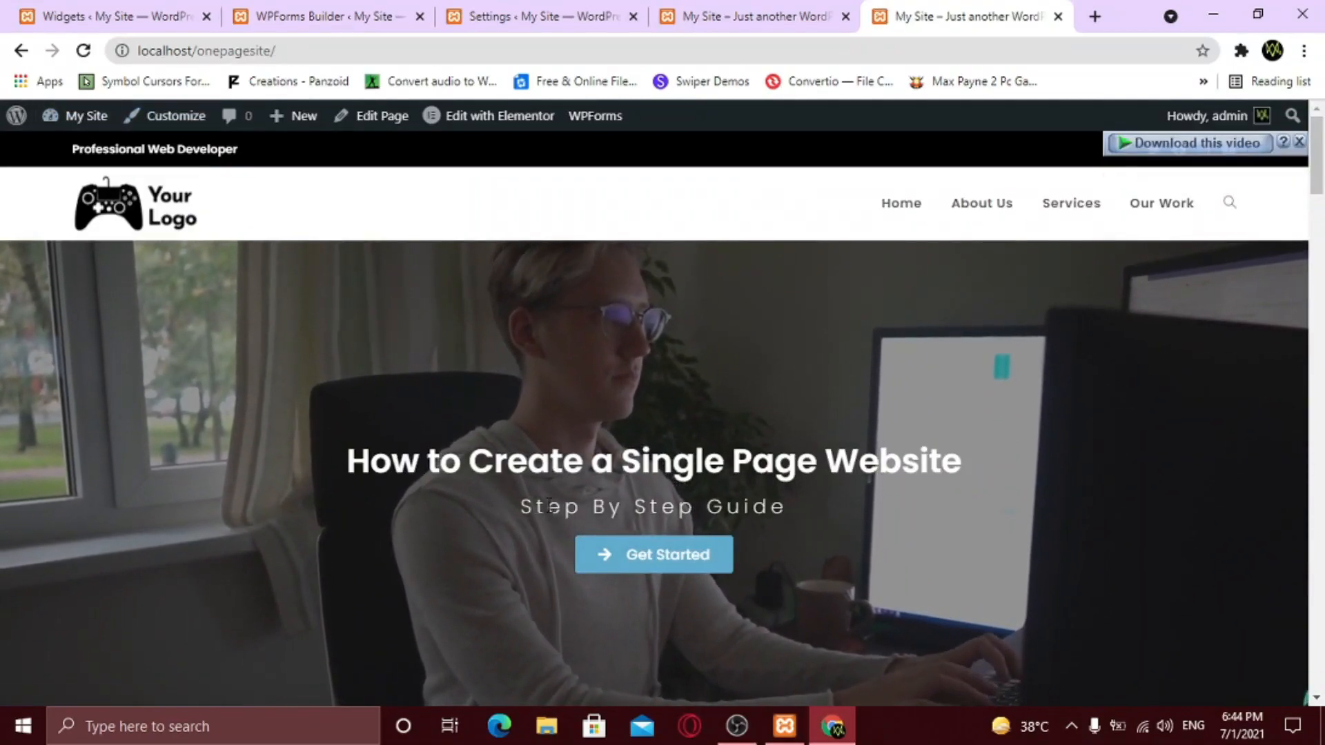
pyautogui.scroll(-8, 550, 506)
pyautogui.scroll(-20, 572, 517)
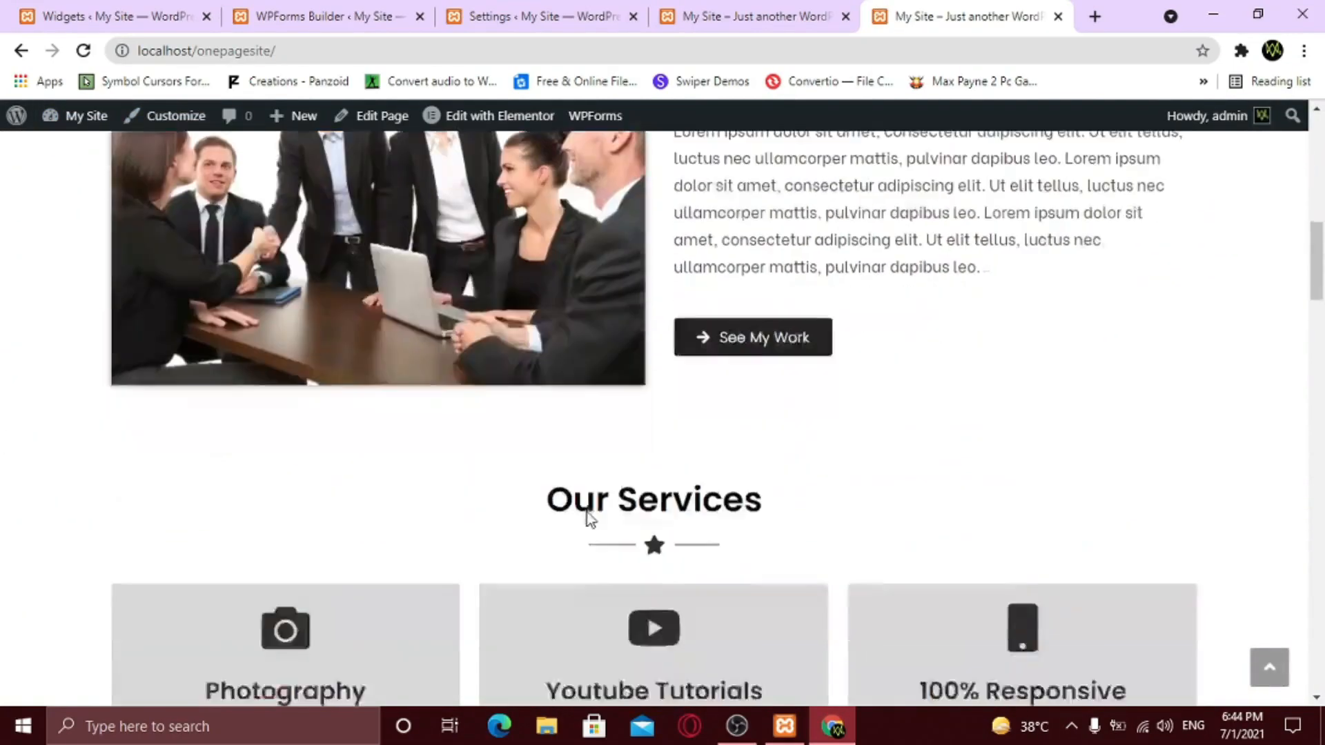
pyautogui.scroll(-20, 595, 518)
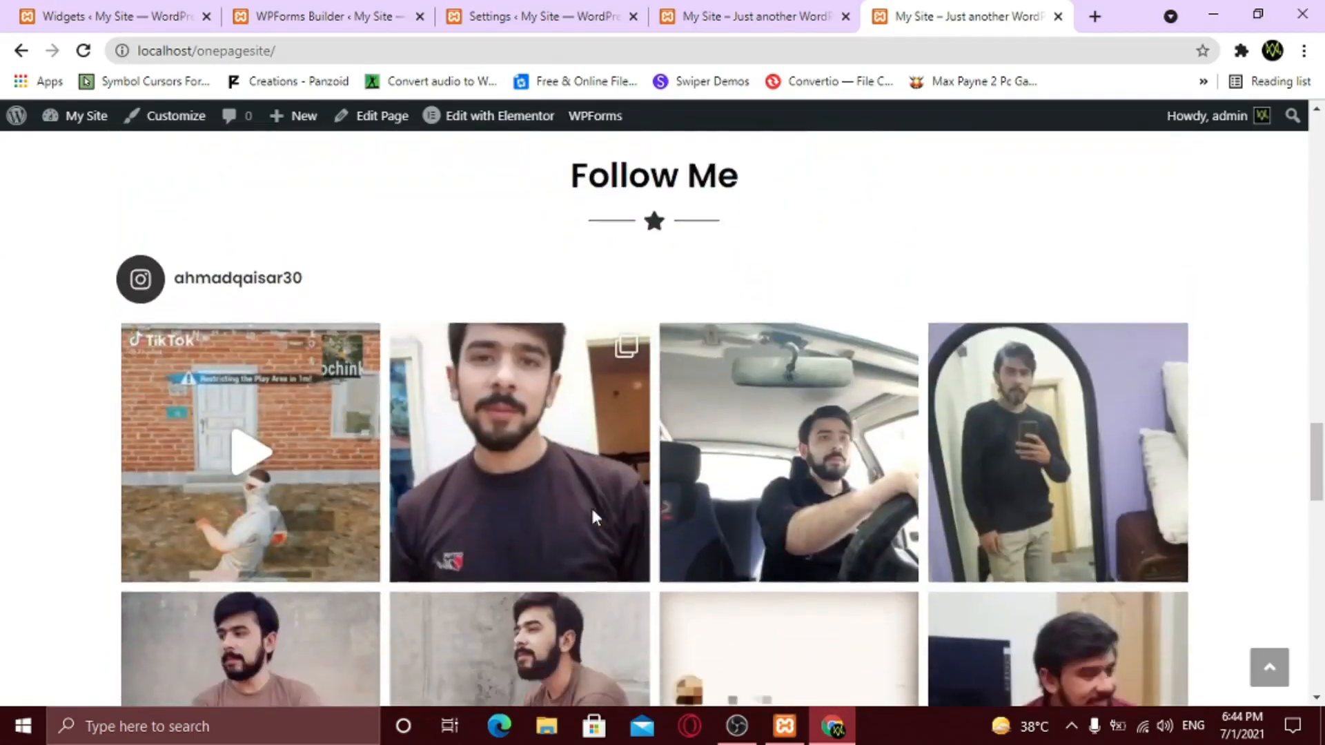
pyautogui.scroll(-3, 595, 518)
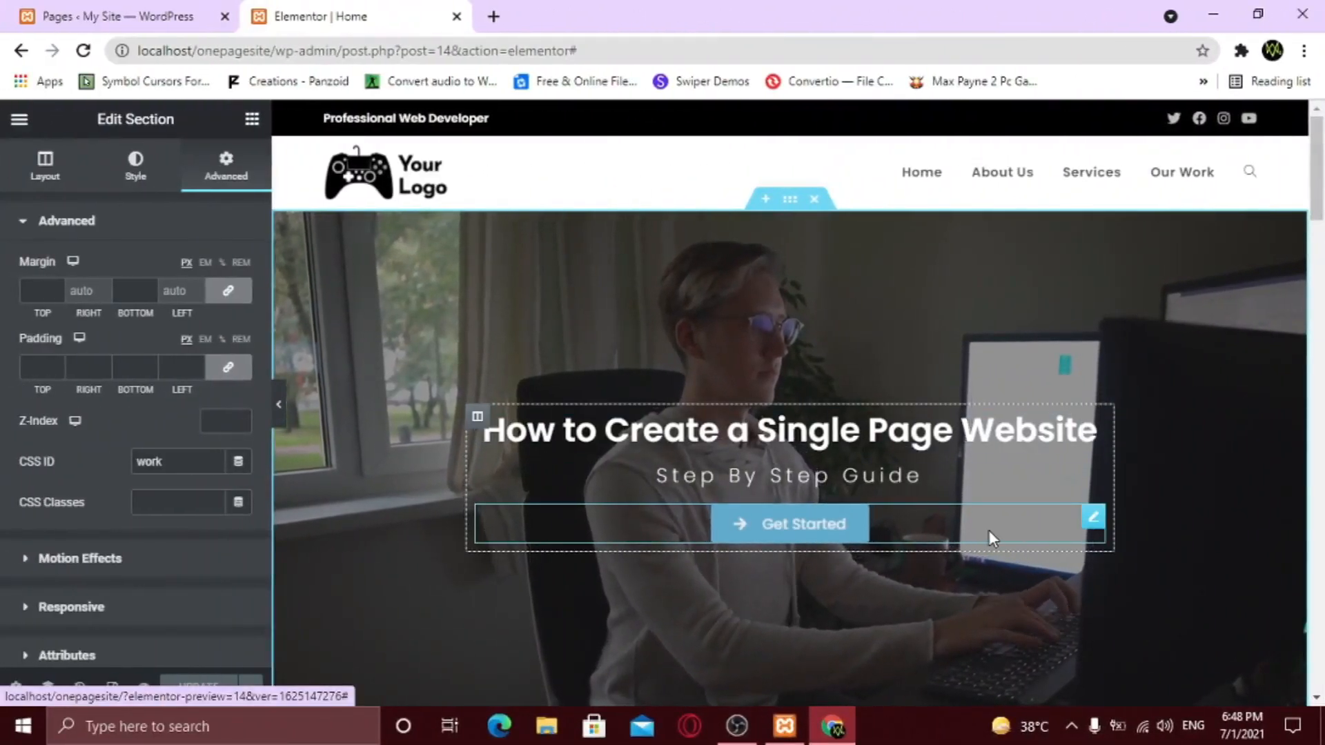
# - Link the hero Get Started button to #services and About Us See My Work to #work, then update
pyautogui.click(1093, 523)
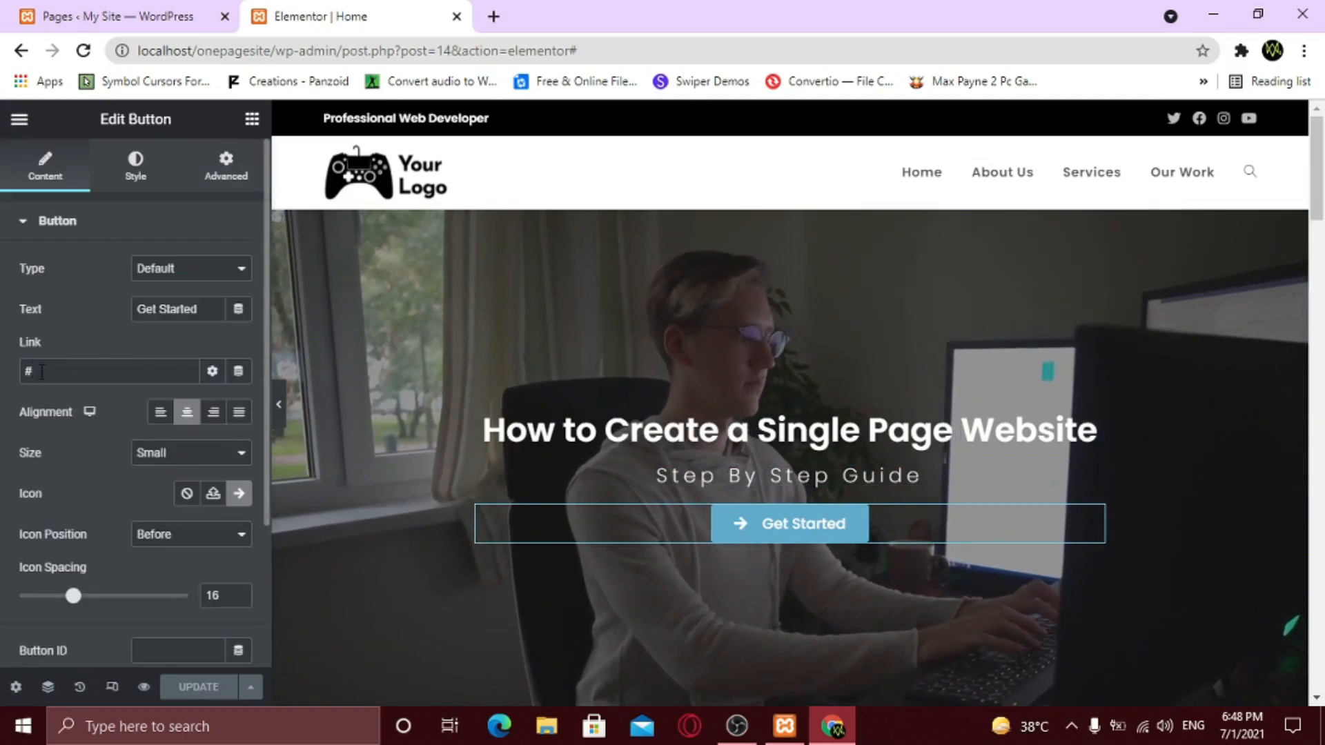
pyautogui.click(78, 372)
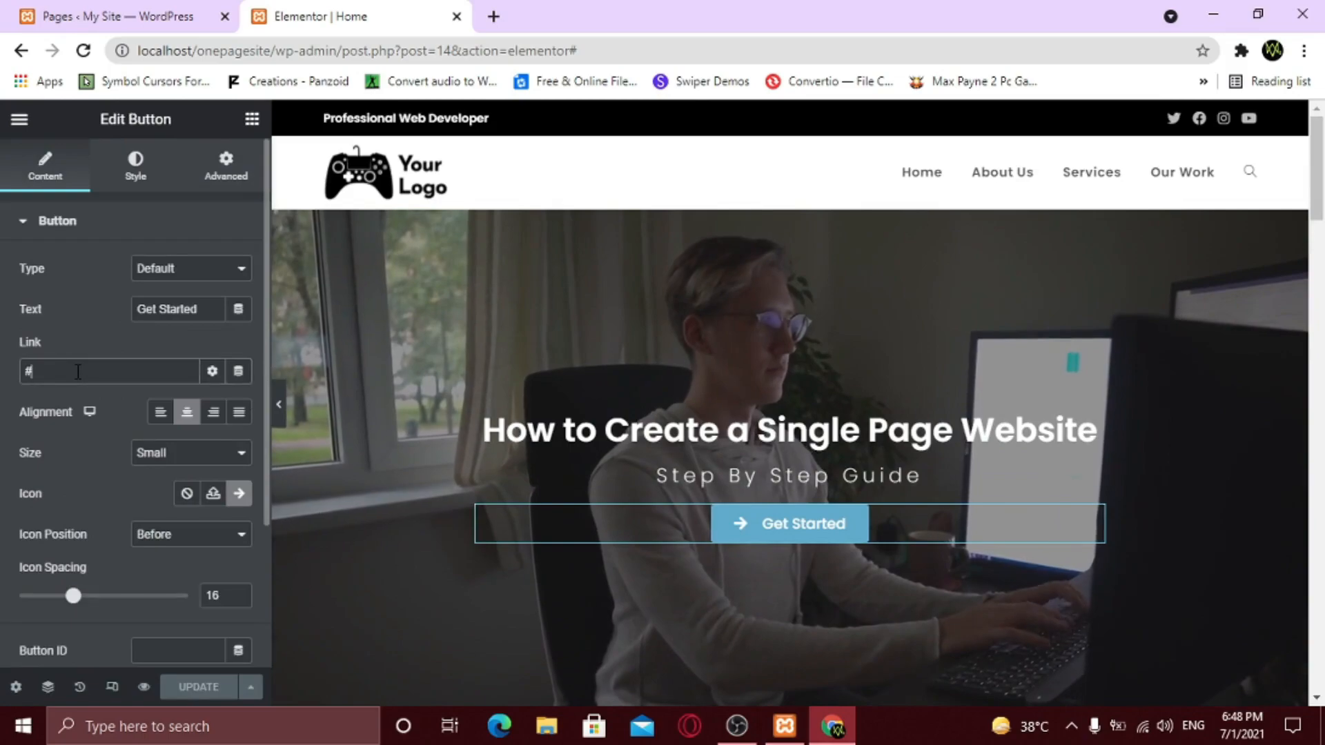
pyautogui.write('services')
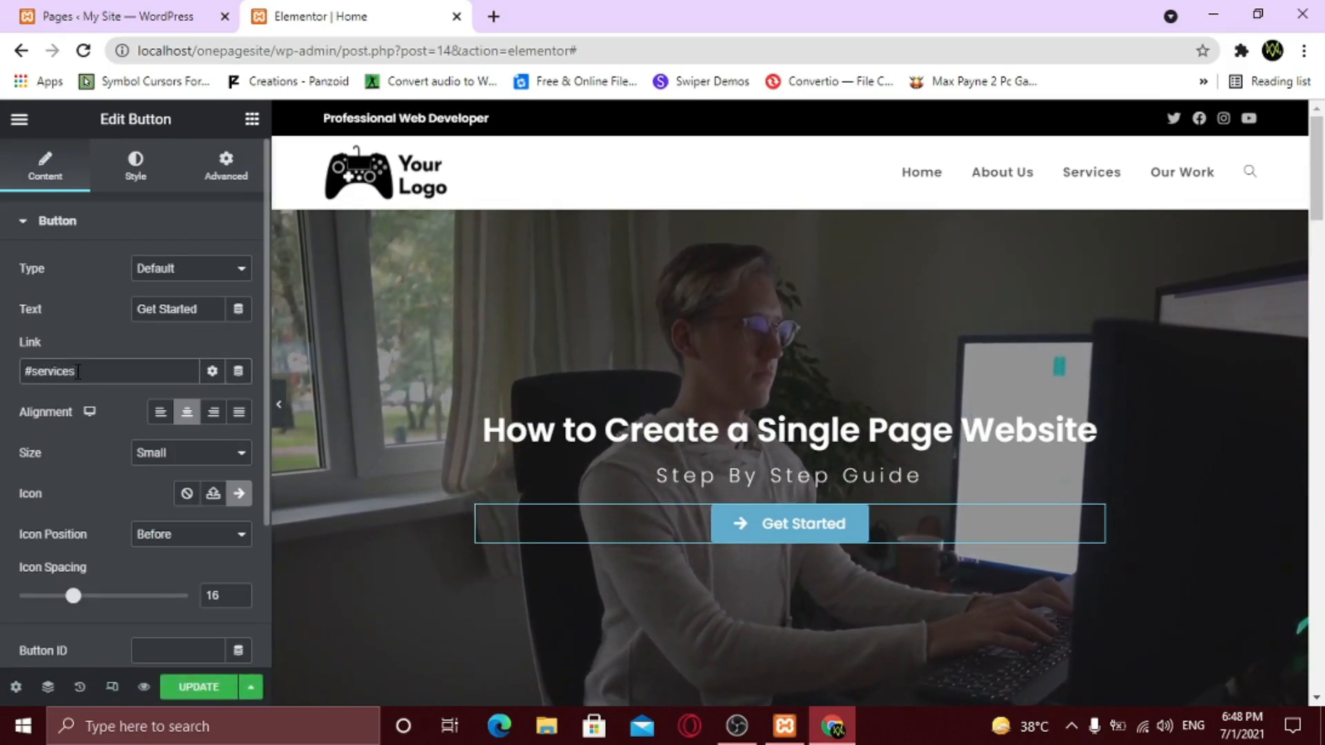
pyautogui.scroll(-5, 623, 545)
pyautogui.scroll(-3, 627, 552)
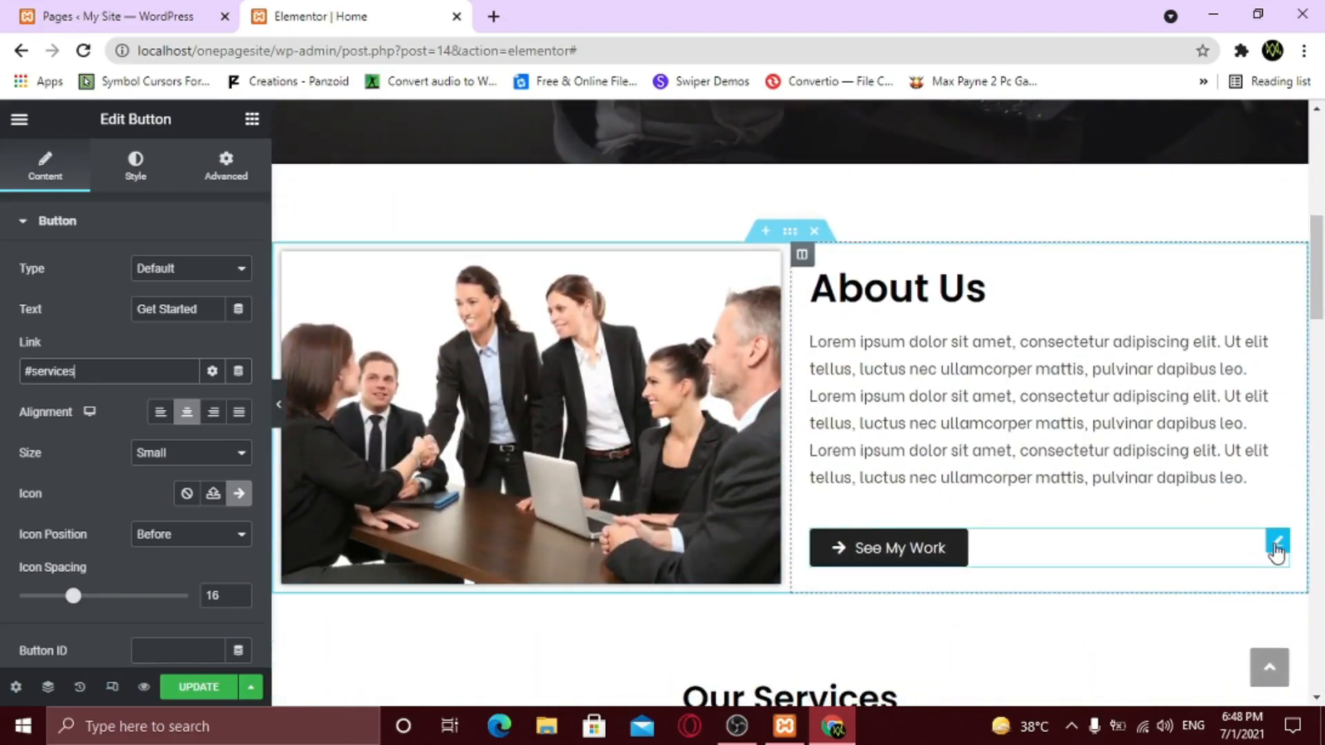
pyautogui.click(1277, 545)
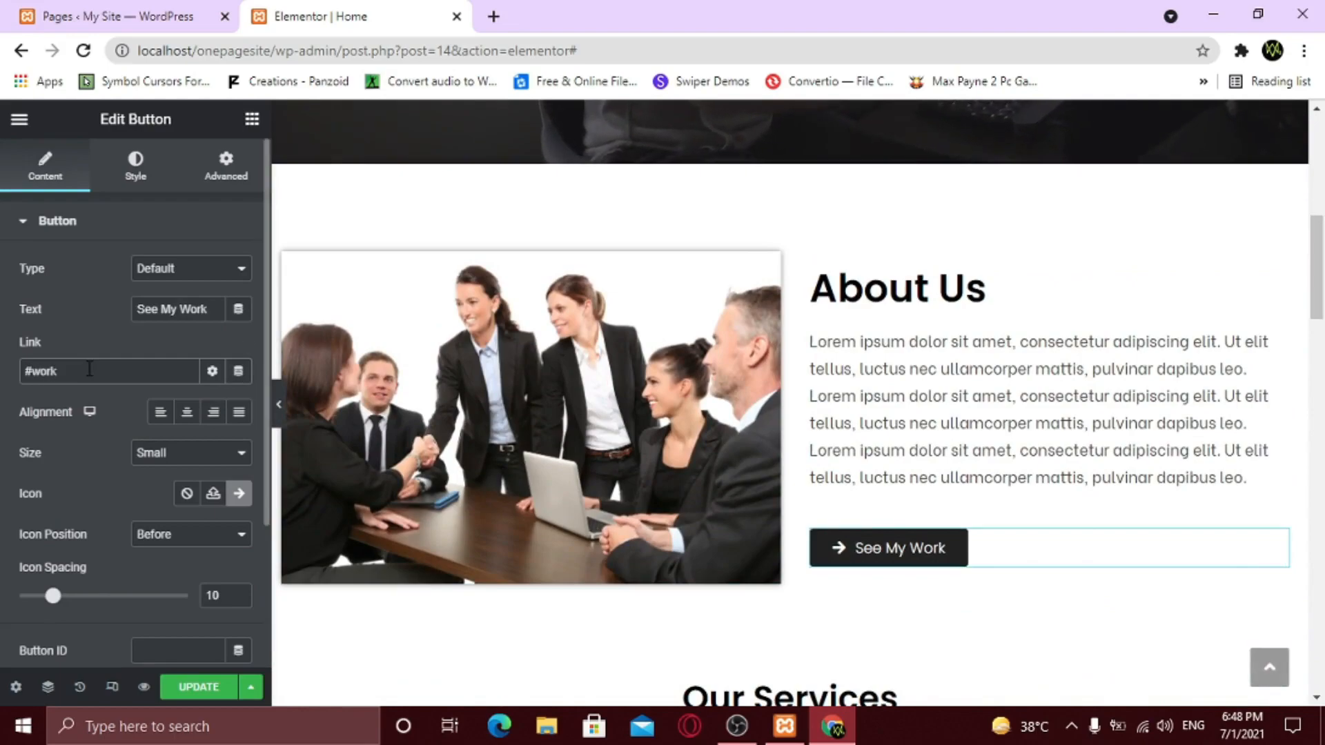
pyautogui.click(181, 688)
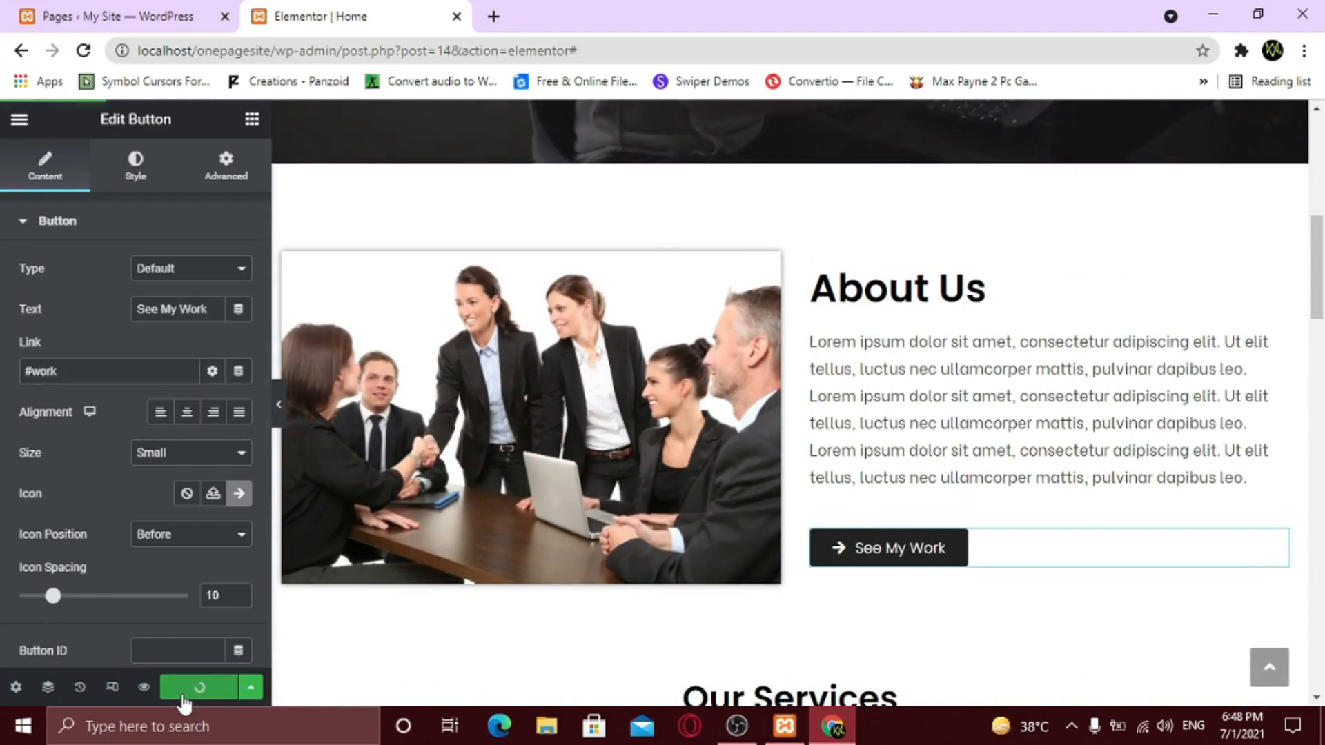
# - Preview the page and confirm Get Started jumps to Our Services and See My Work to Our Work
pyautogui.click(149, 690)
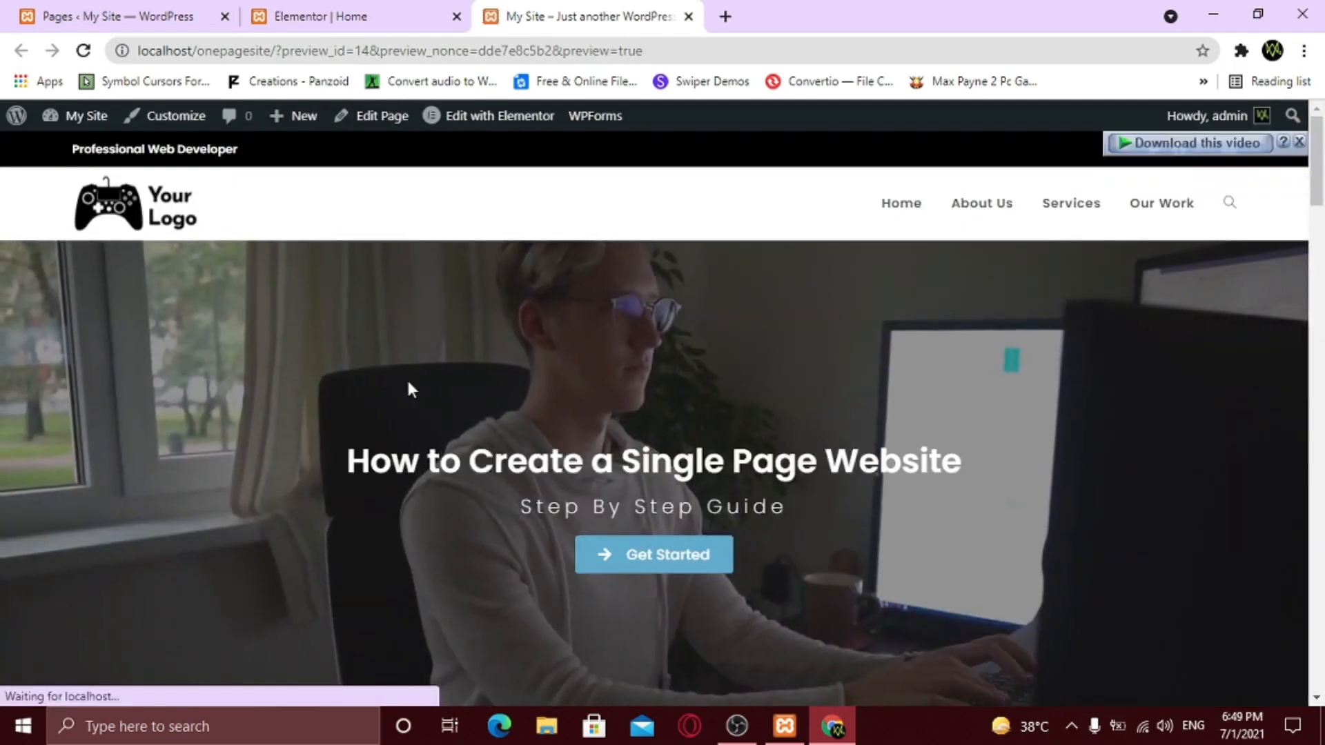
pyautogui.click(662, 566)
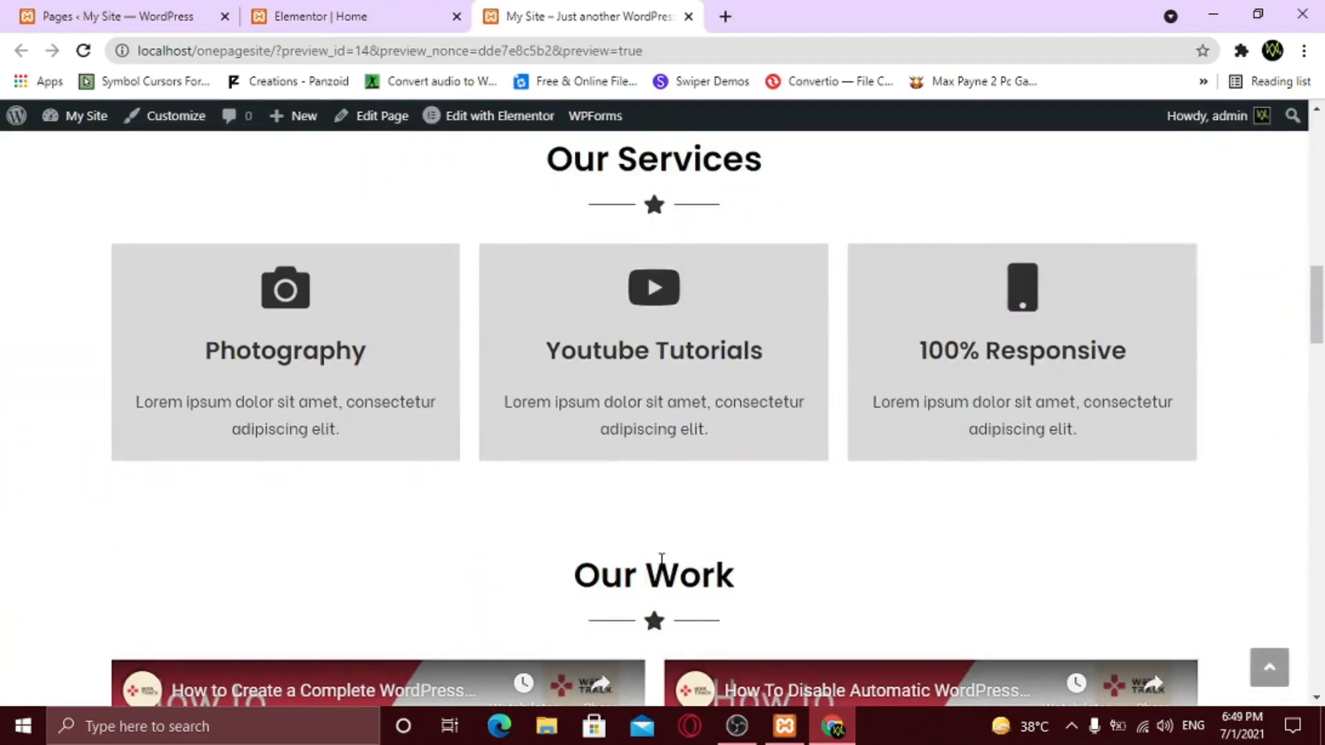
pyautogui.scroll(10, 661, 559)
pyautogui.scroll(-5, 660, 562)
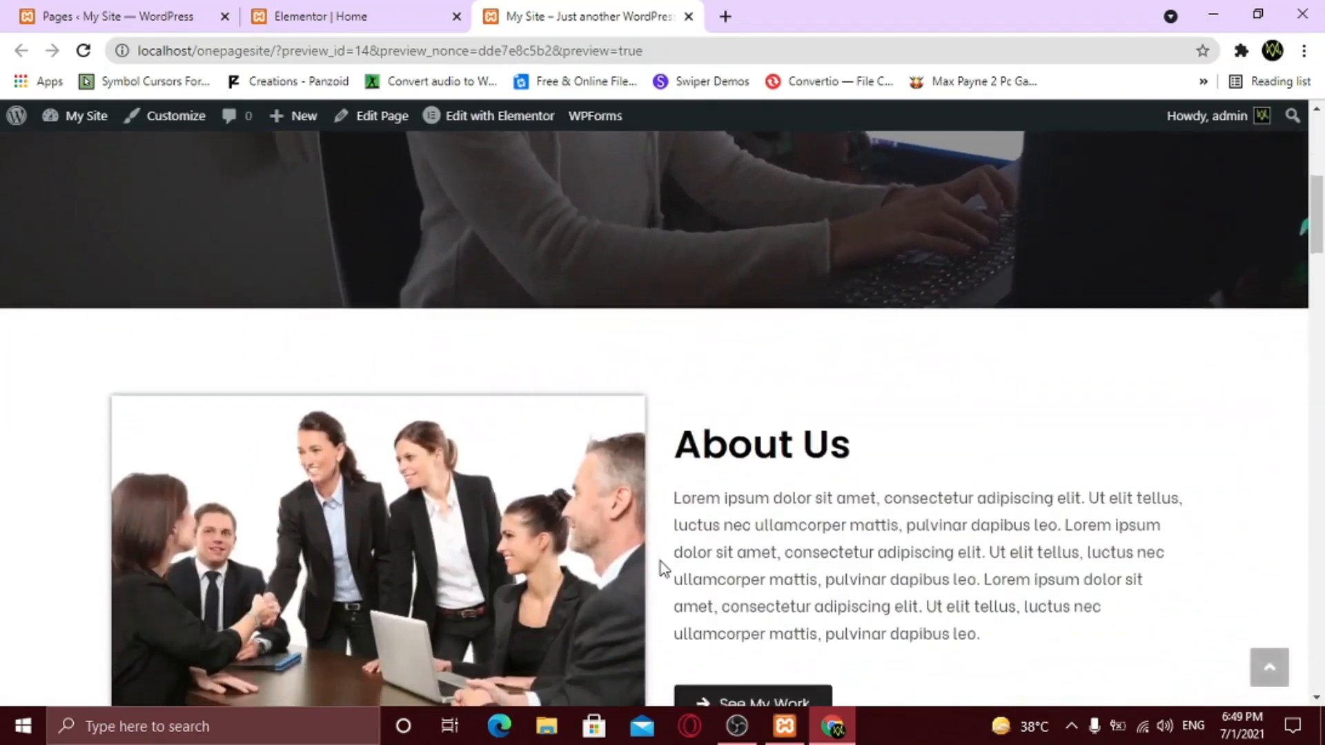
pyautogui.scroll(-3, 660, 562)
pyautogui.click(751, 495)
pyautogui.scroll(-1, 751, 494)
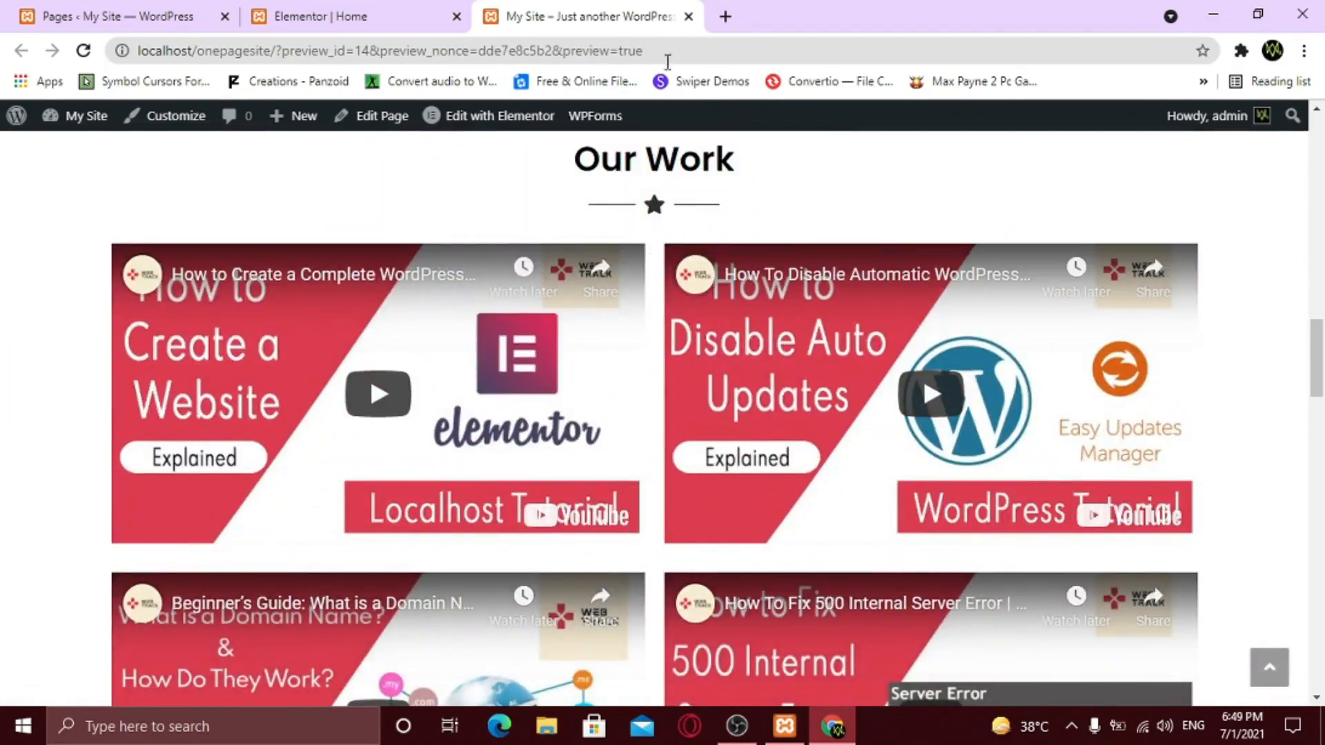
# - Switch the Elementor preview to mobile width and test opening and closing the navigation menu
pyautogui.click(688, 16)
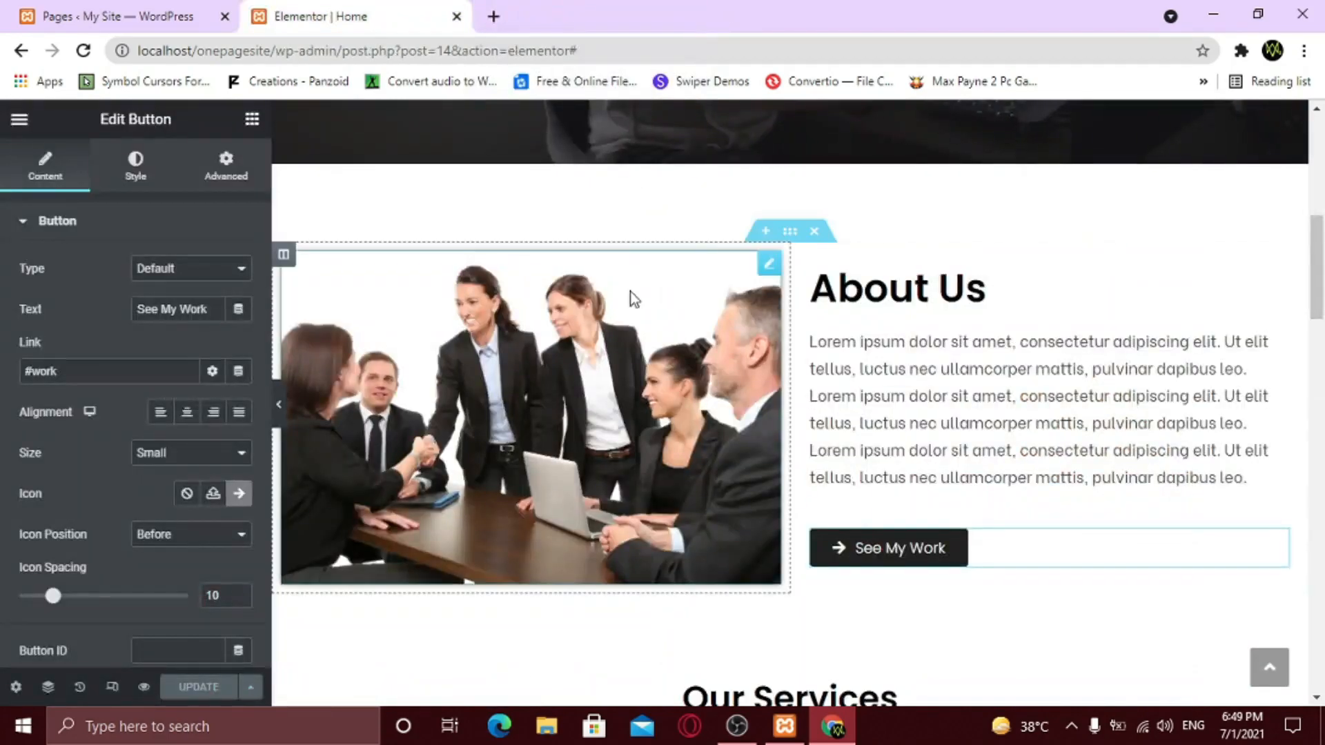
pyautogui.scroll(10, 582, 395)
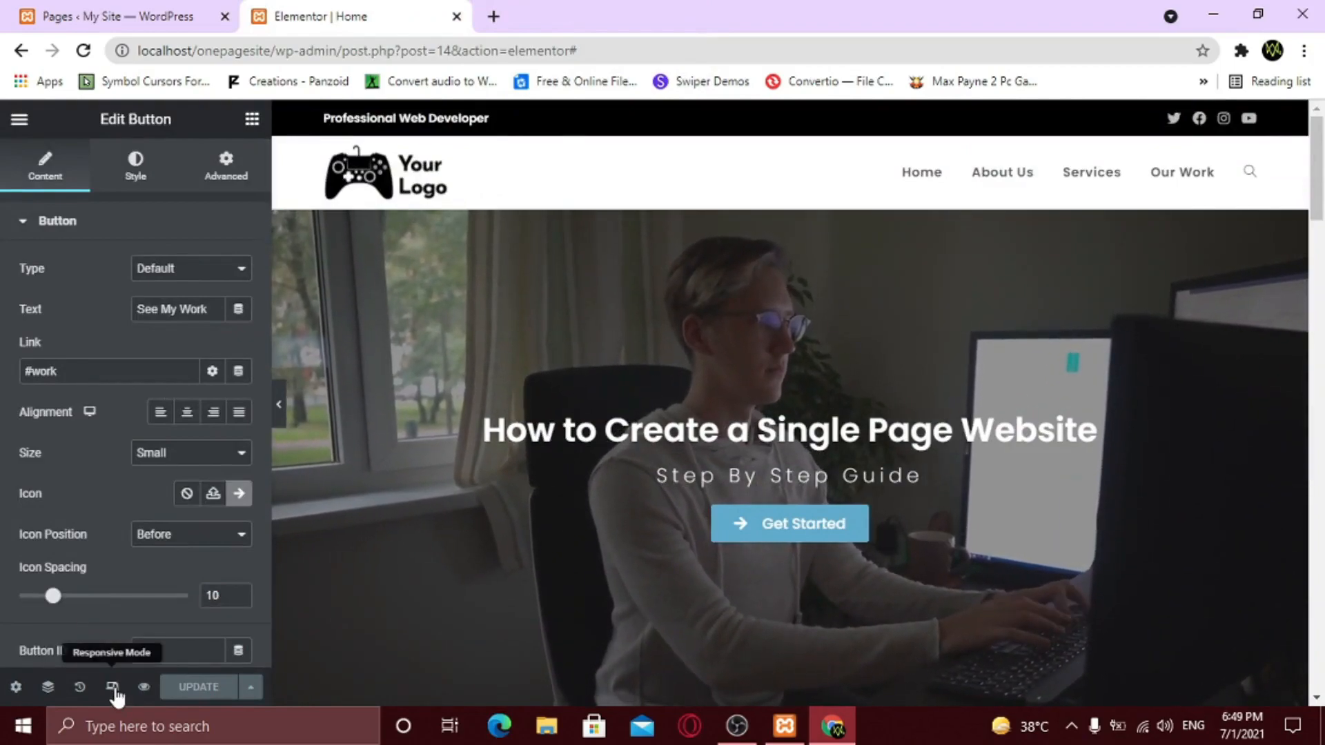
pyautogui.click(112, 687)
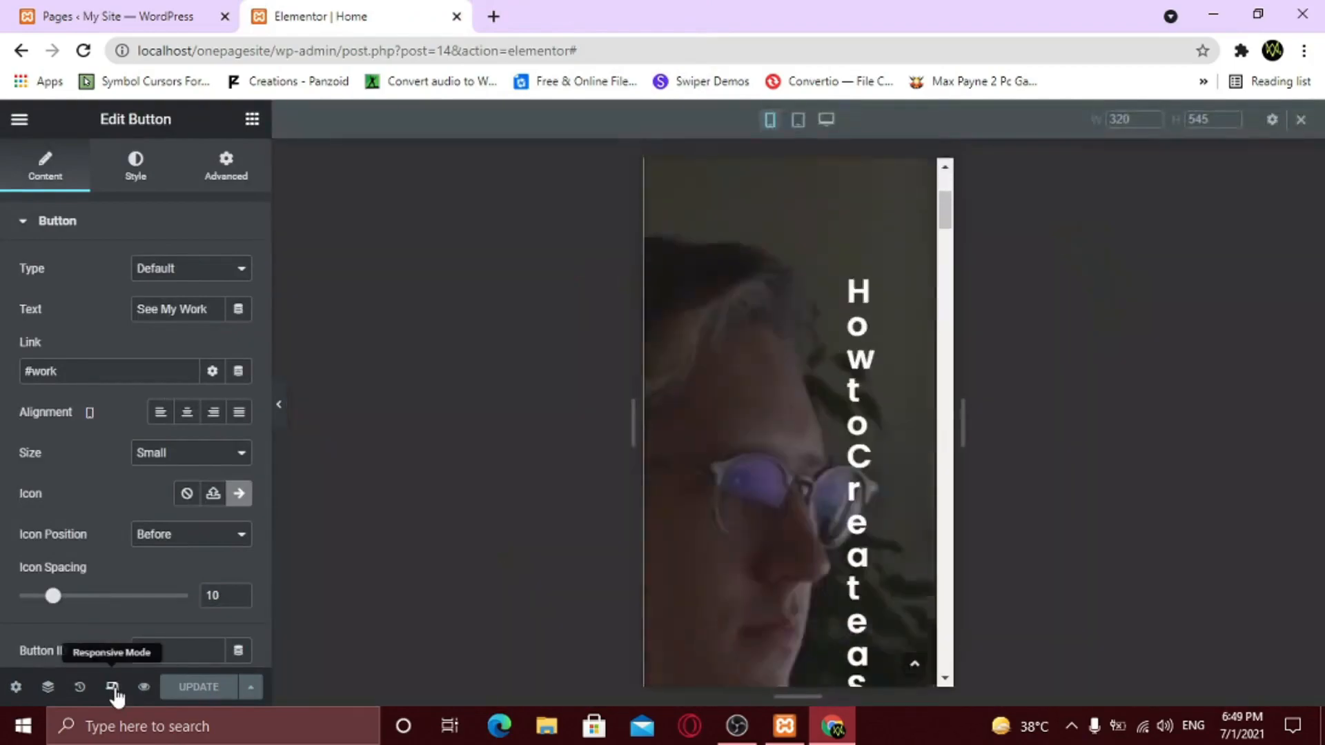
pyautogui.scroll(10, 751, 550)
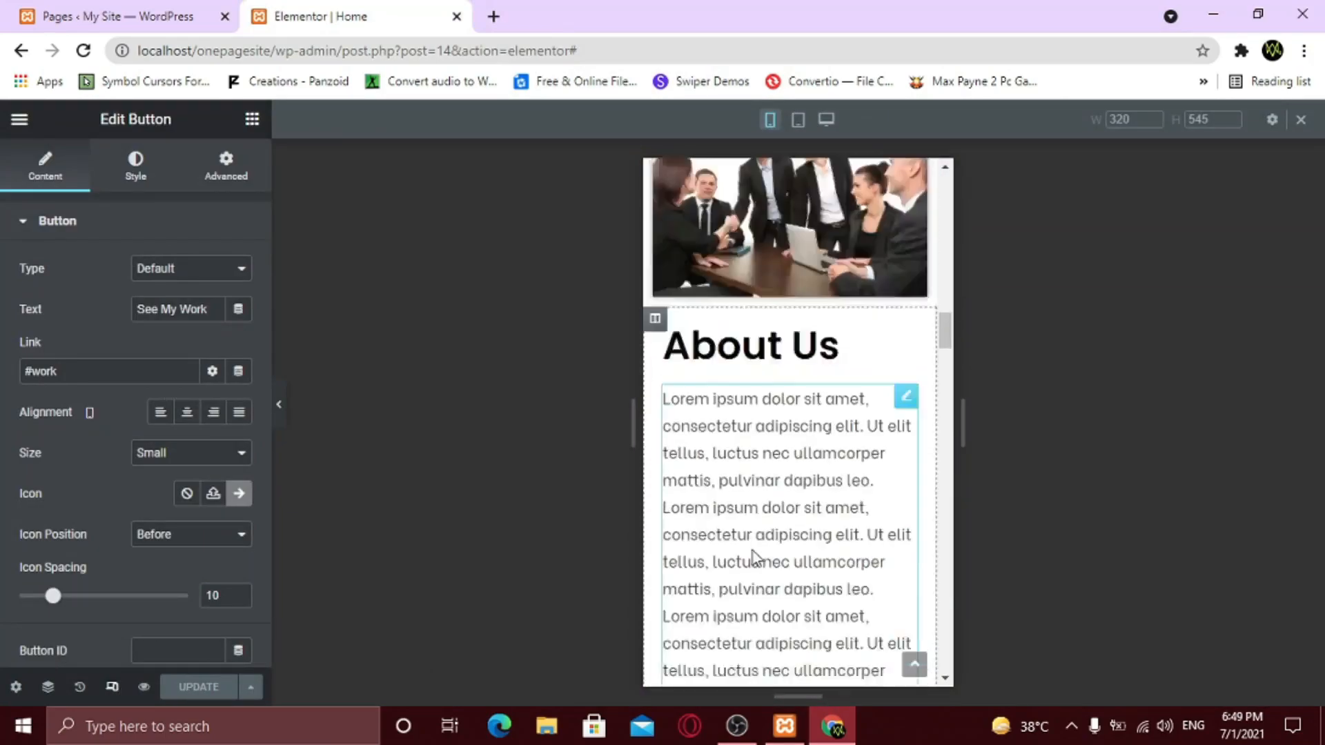
pyautogui.scroll(8, 751, 547)
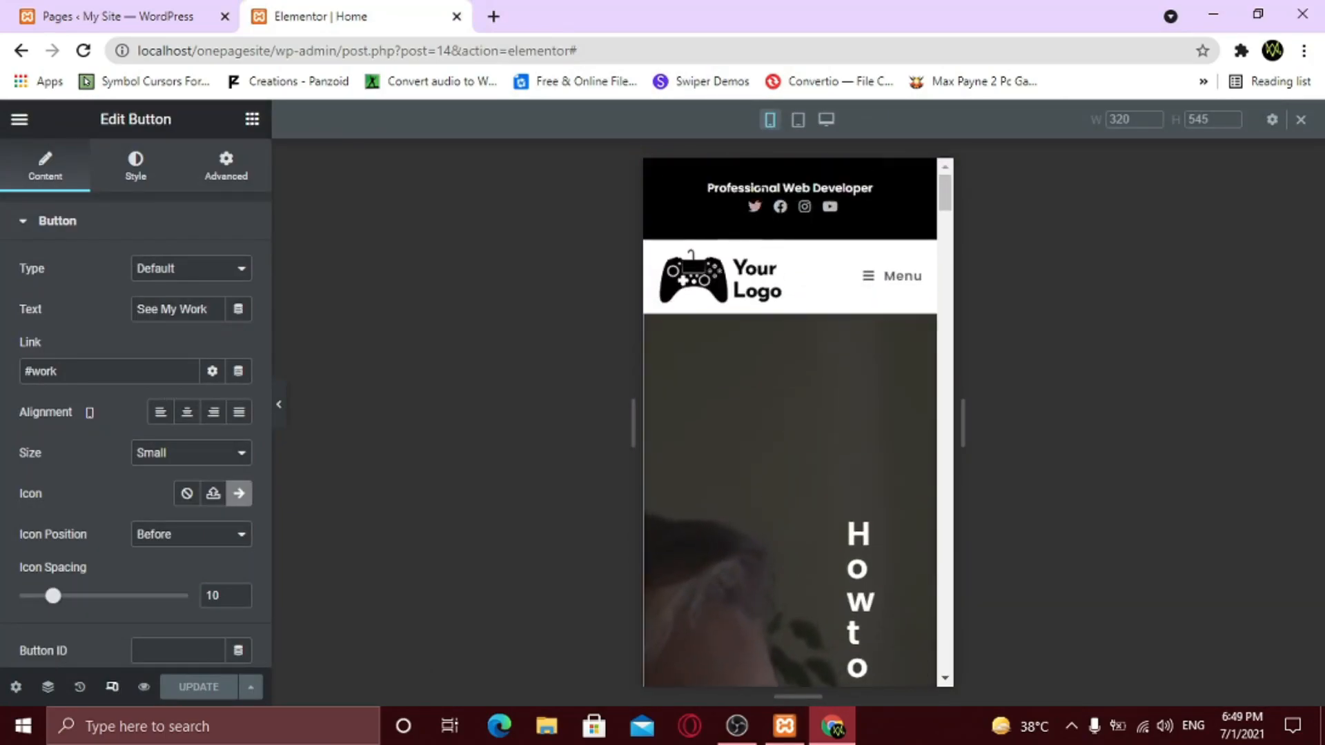
pyautogui.click(885, 285)
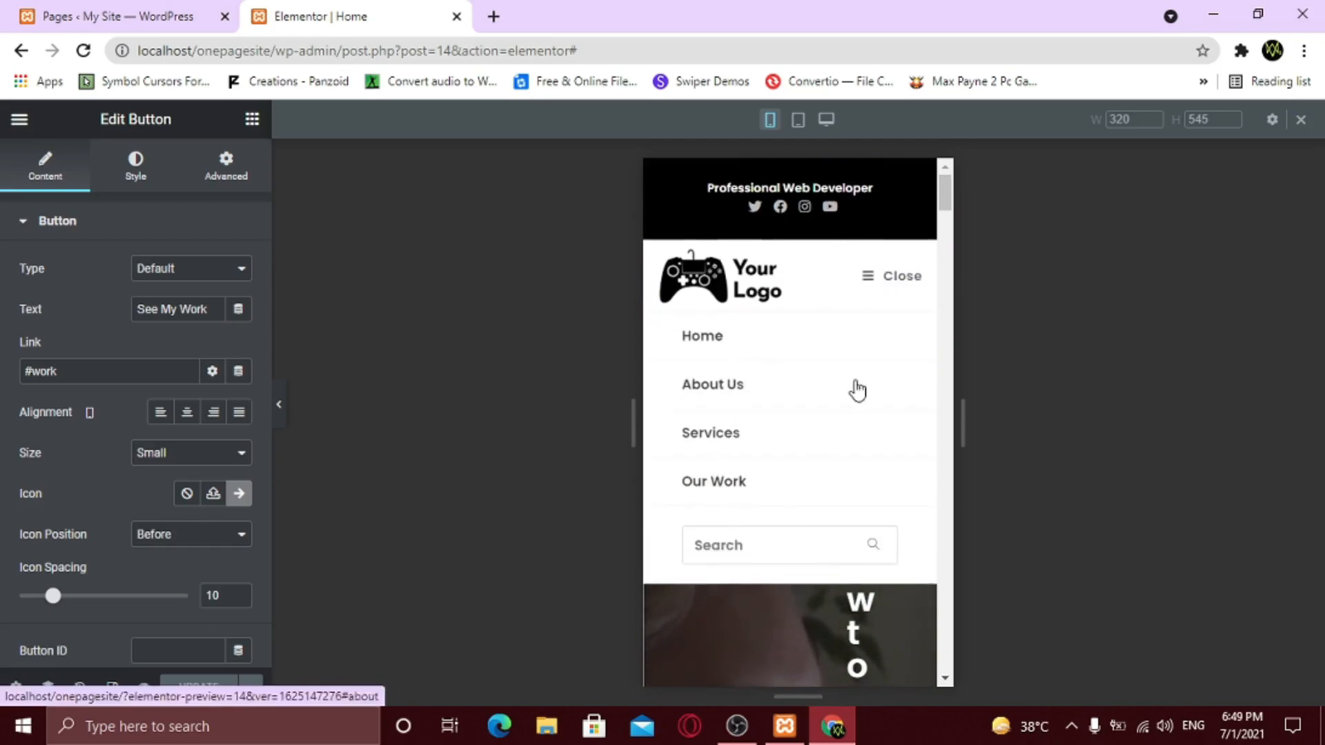
pyautogui.click(888, 283)
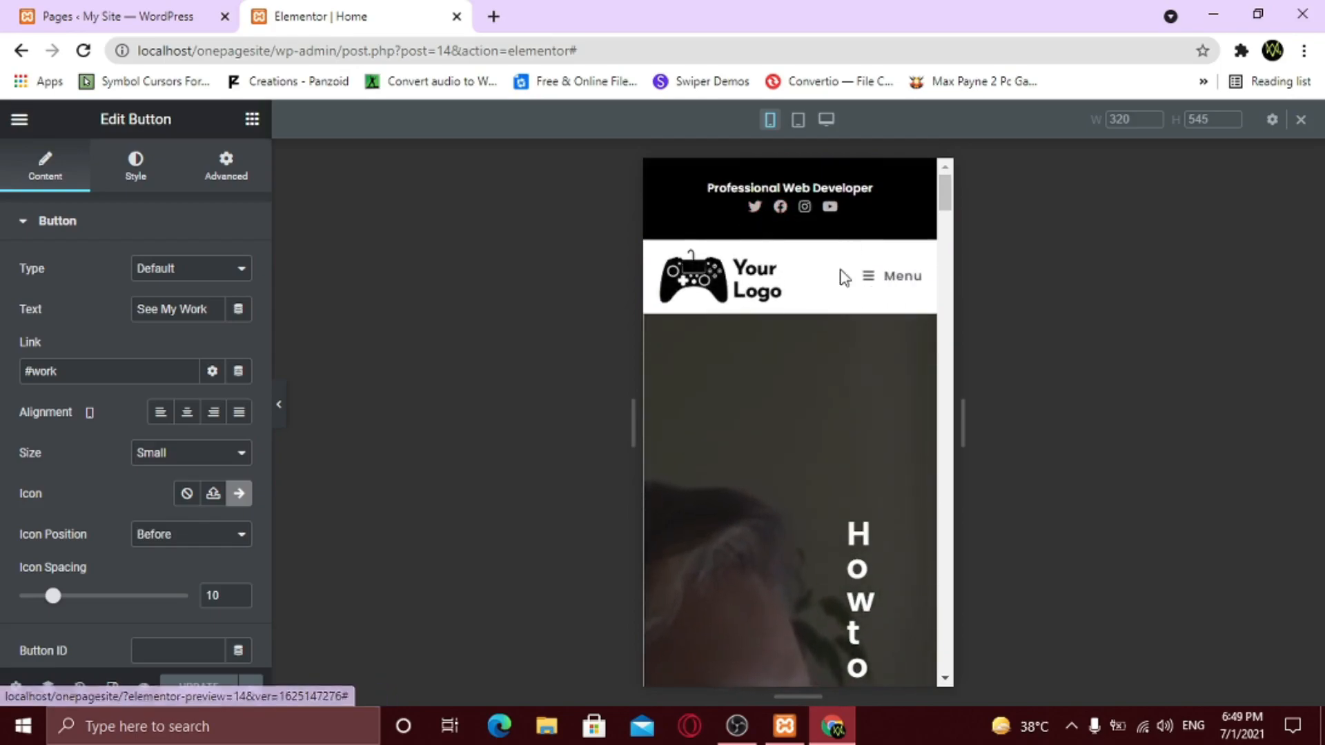
# - Set the hero section's mobile padding to 0 on every side
pyautogui.scroll(-6, 827, 402)
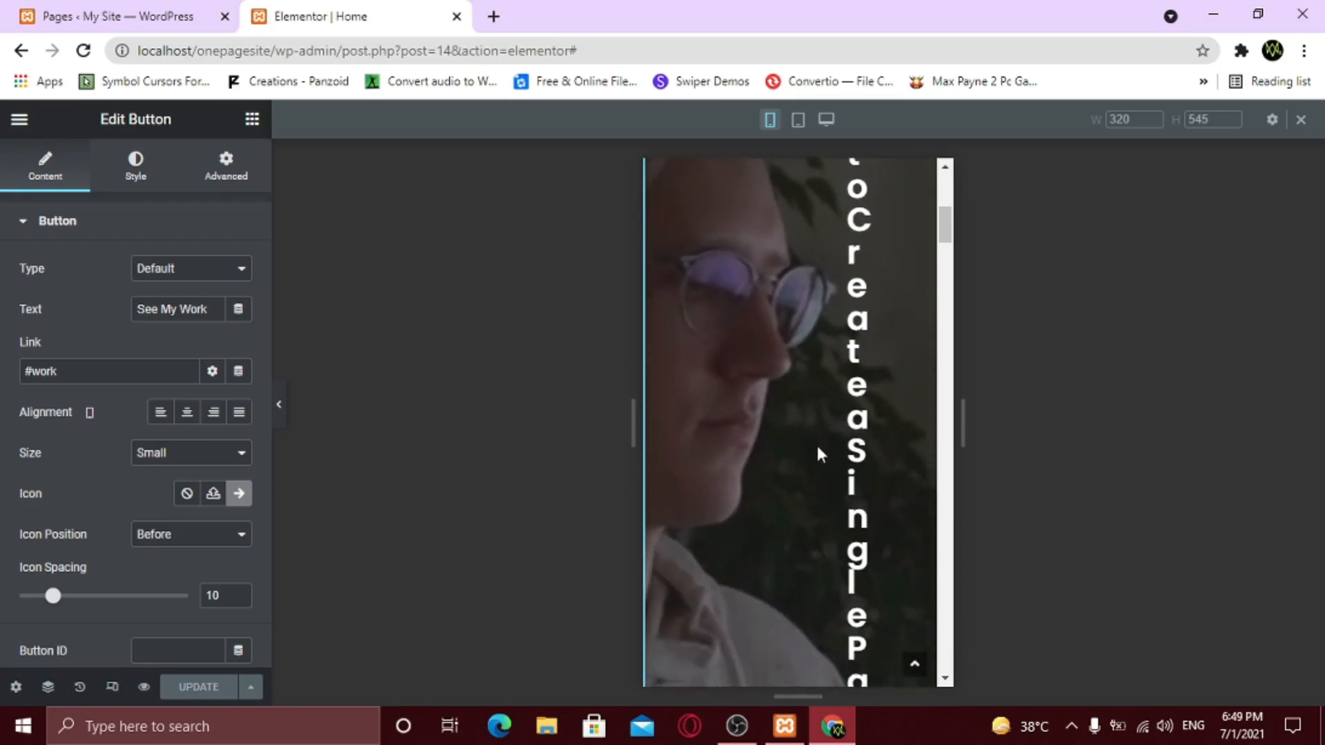
pyautogui.scroll(-10, 819, 450)
pyautogui.scroll(-12, 821, 454)
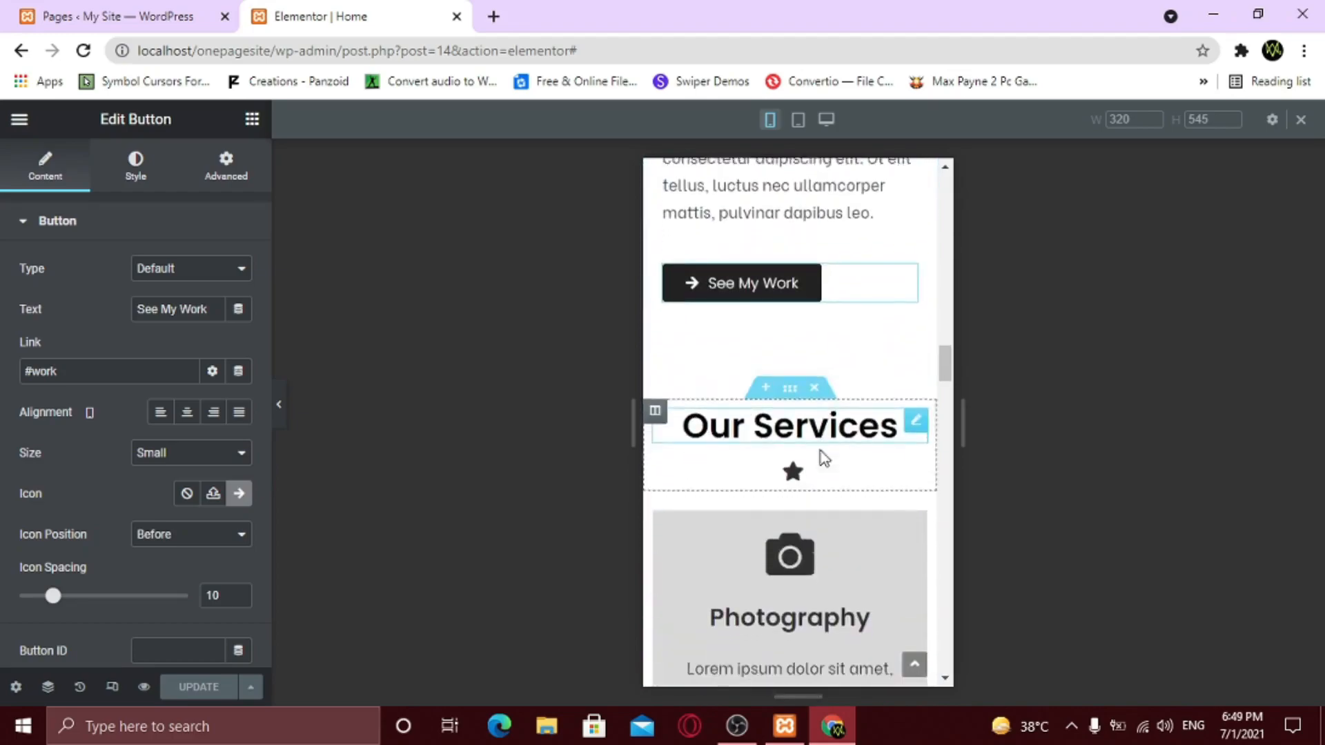
pyautogui.scroll(-15, 821, 450)
pyautogui.scroll(-15, 822, 460)
pyautogui.scroll(-15, 825, 459)
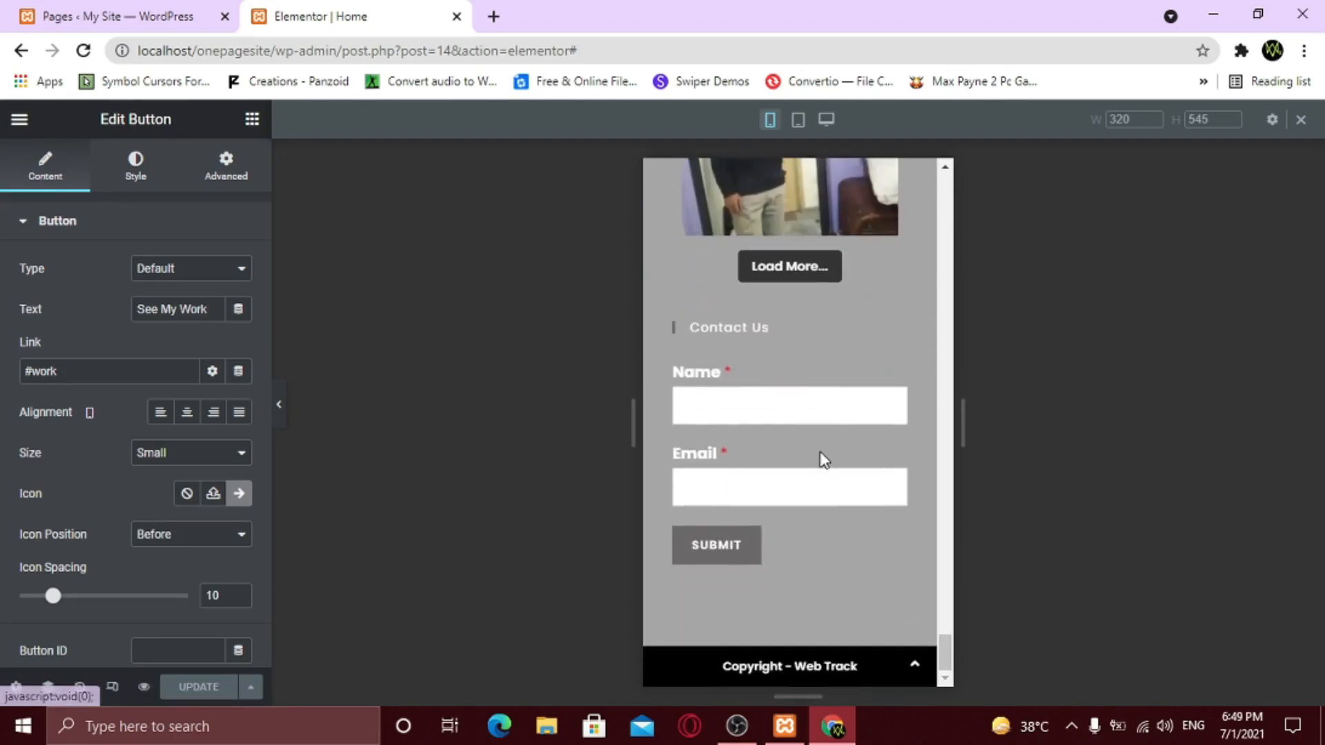
pyautogui.scroll(15, 820, 452)
pyautogui.scroll(10, 821, 459)
pyautogui.scroll(3, 819, 458)
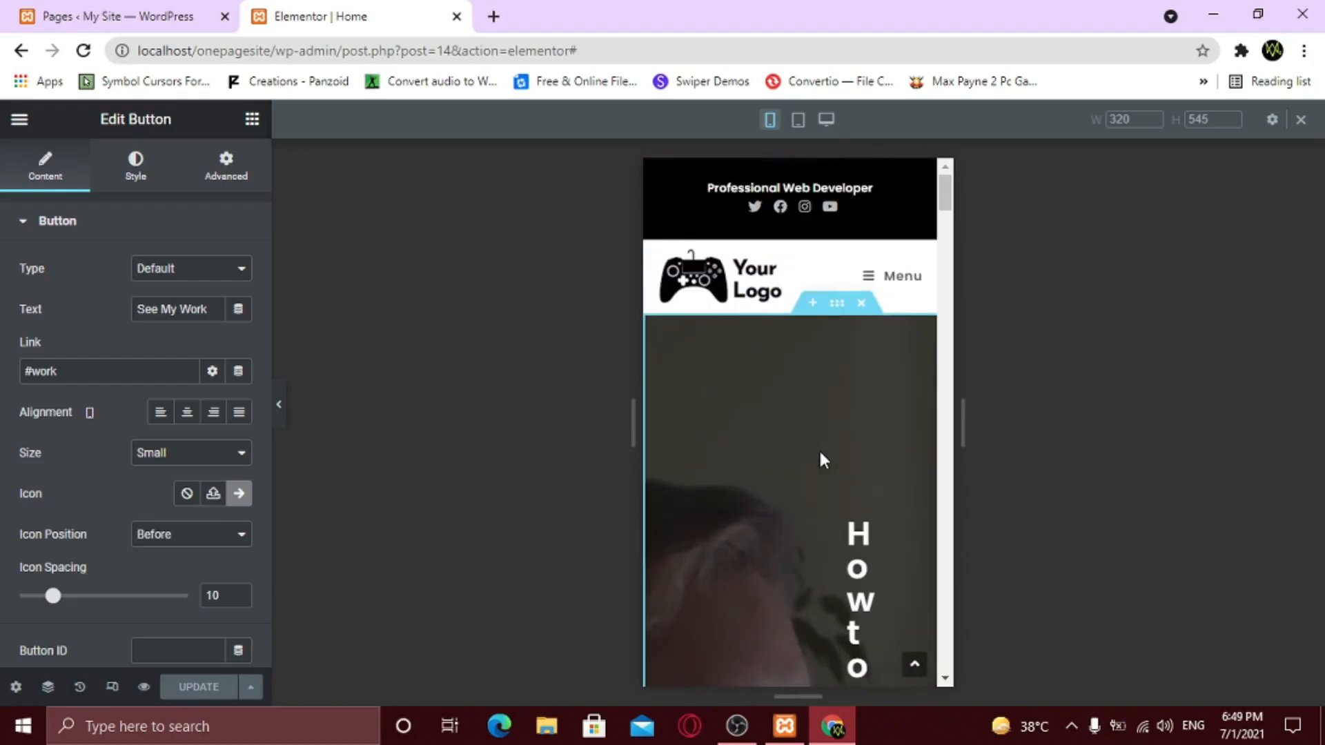
pyautogui.click(836, 305)
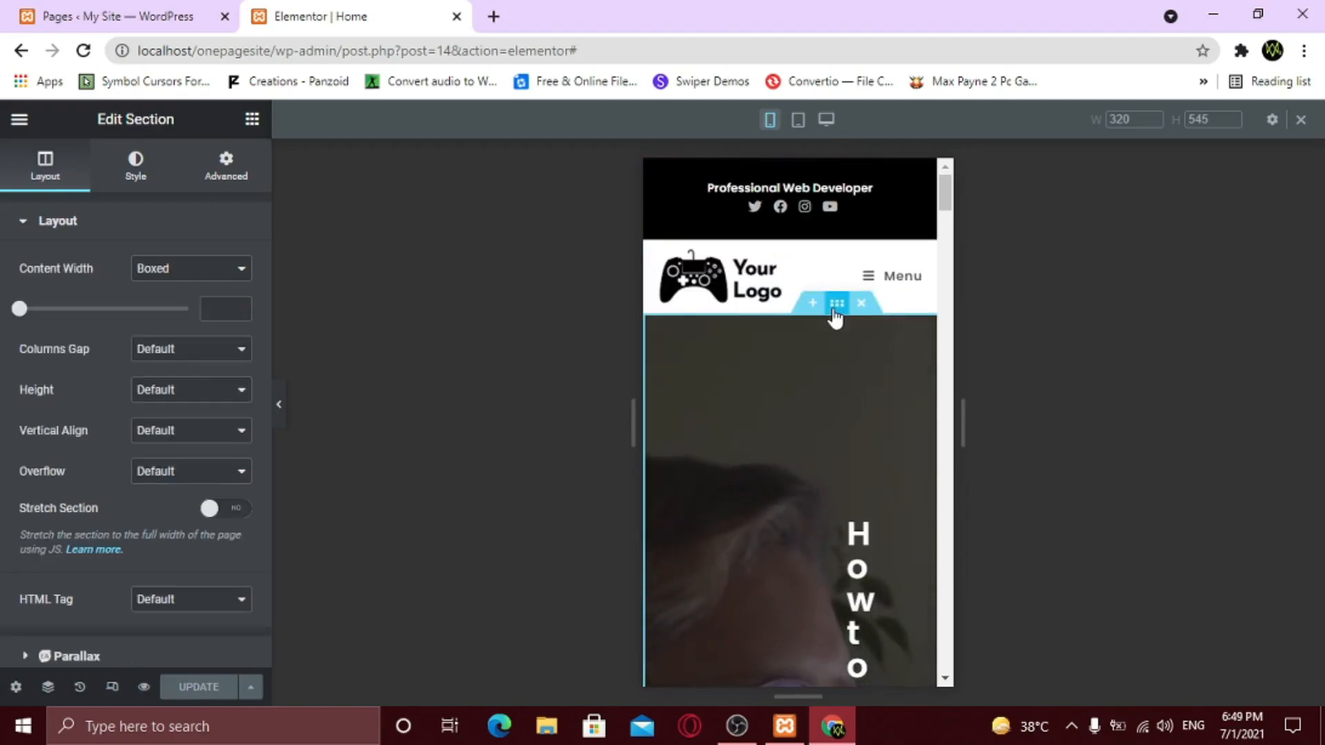
pyautogui.click(223, 169)
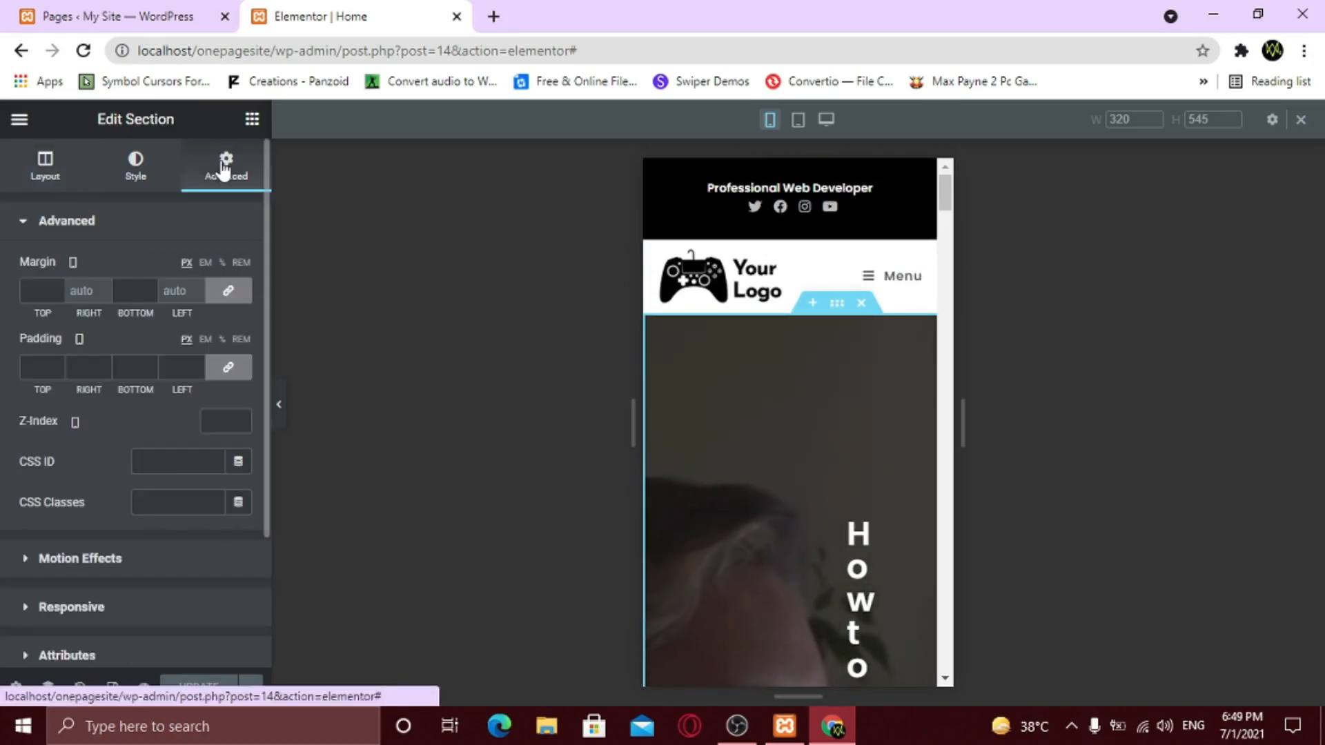
pyautogui.click(225, 372)
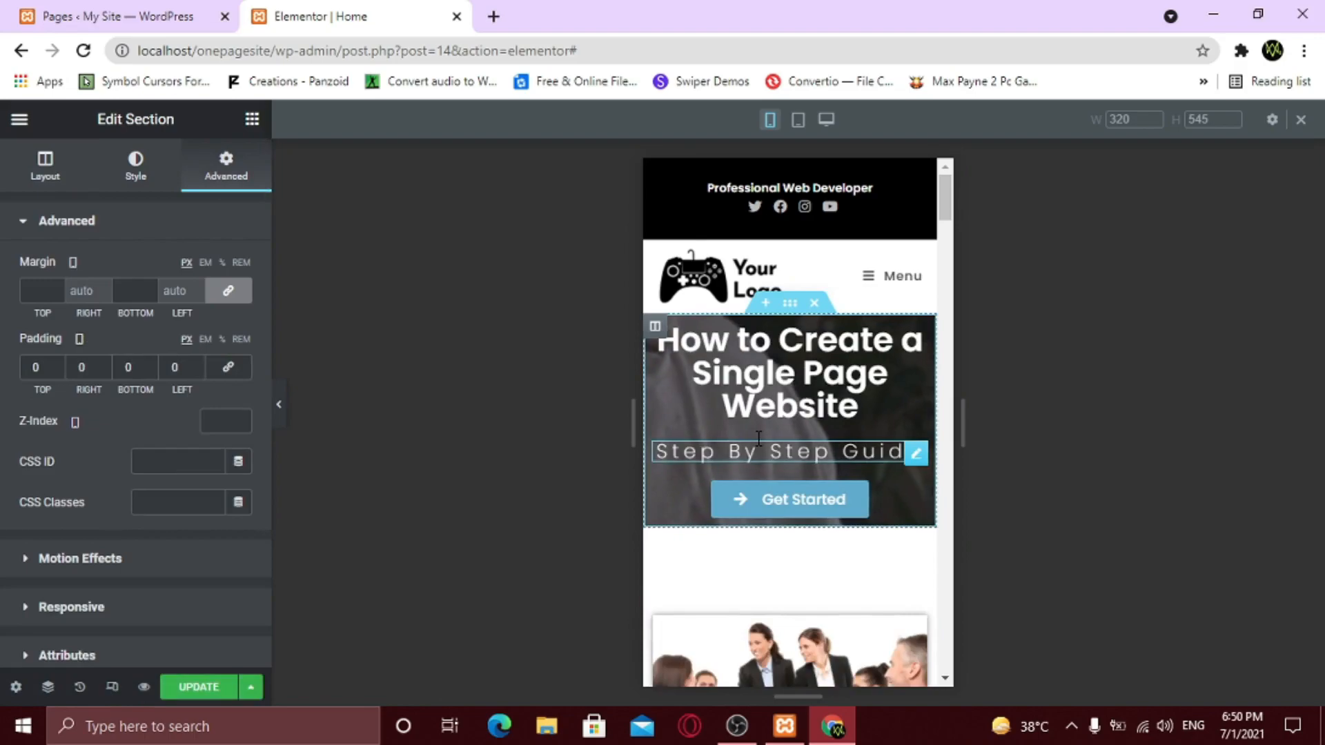
# - Let the hero background video play on mobile
pyautogui.click(130, 174)
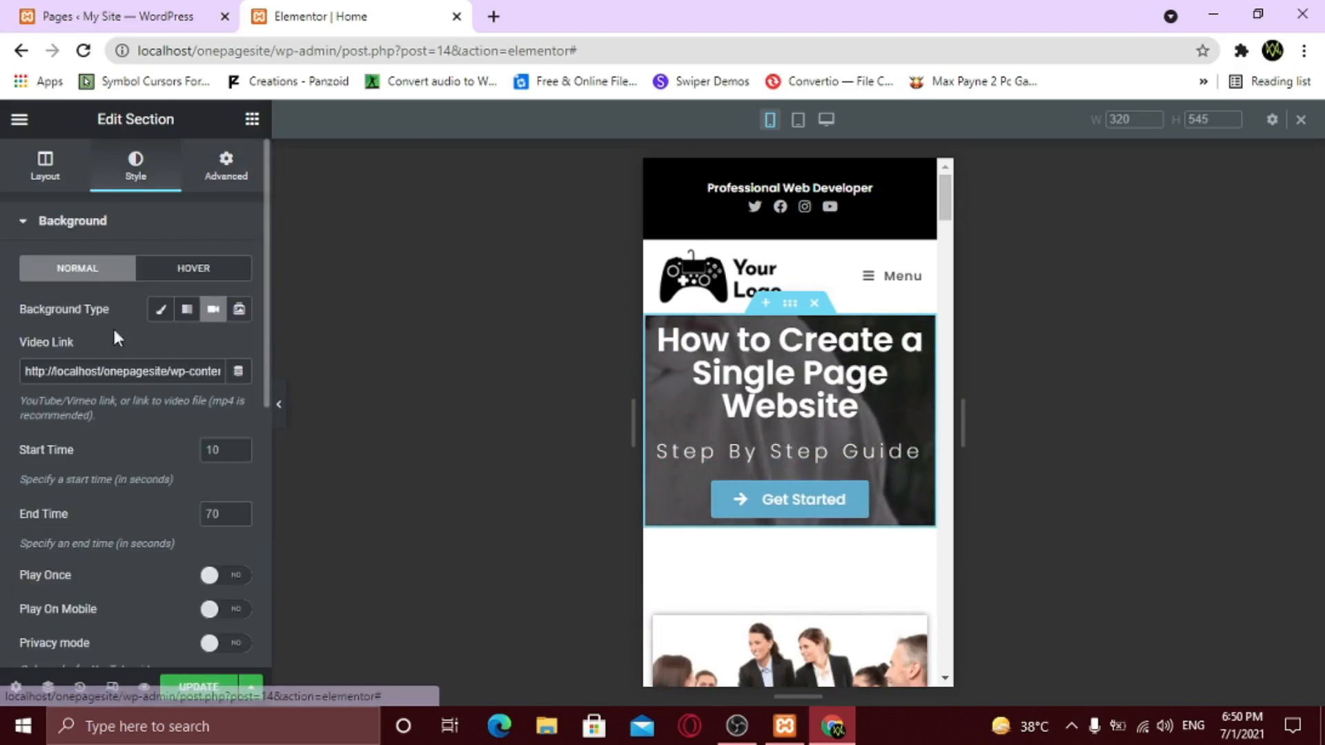
pyautogui.scroll(-1, 116, 491)
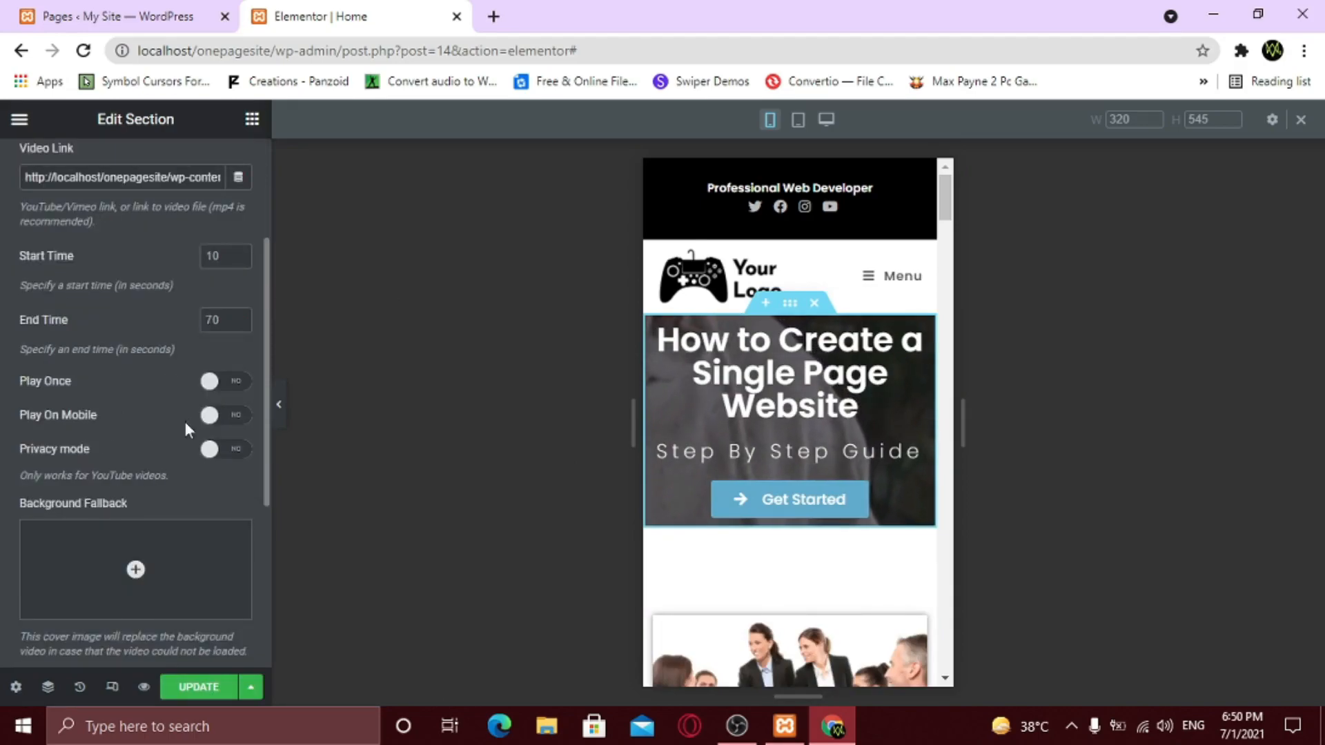
pyautogui.click(229, 418)
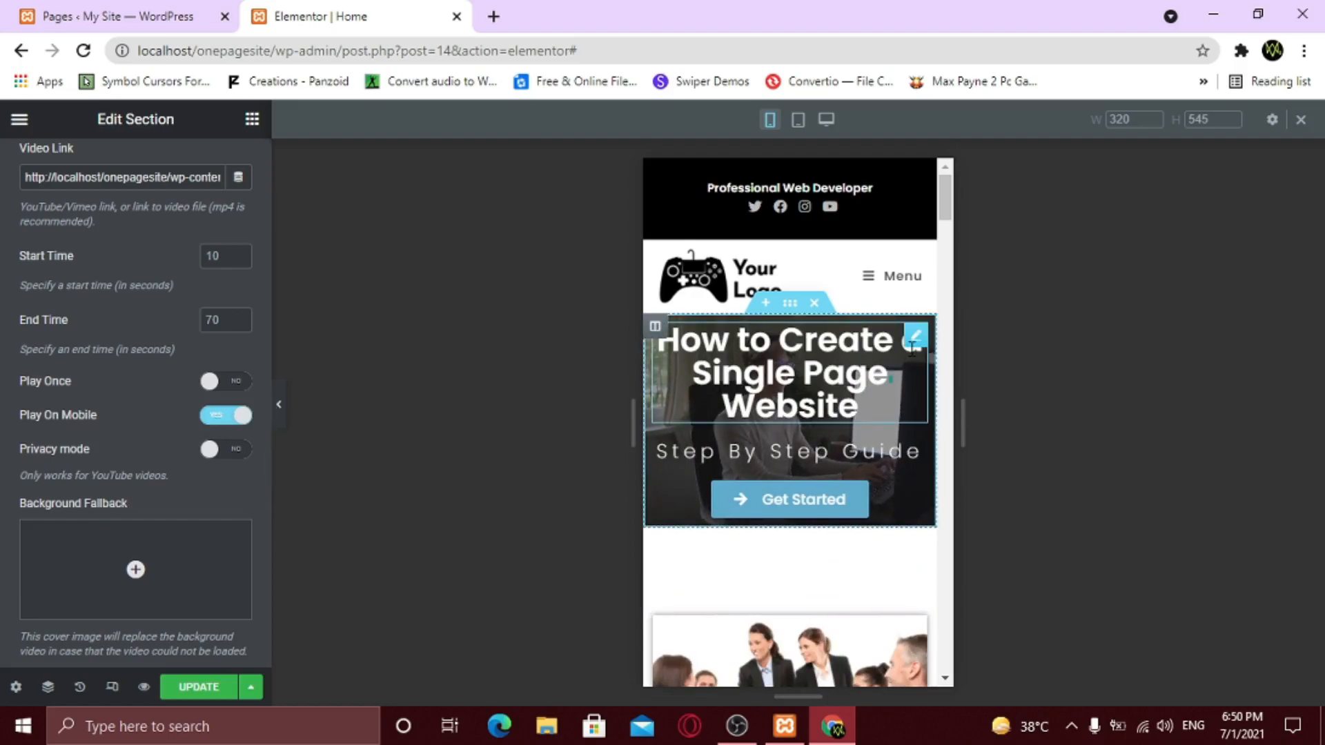
# - Give the hero title a mobile font size of 20 with line height 1.3
pyautogui.click(915, 339)
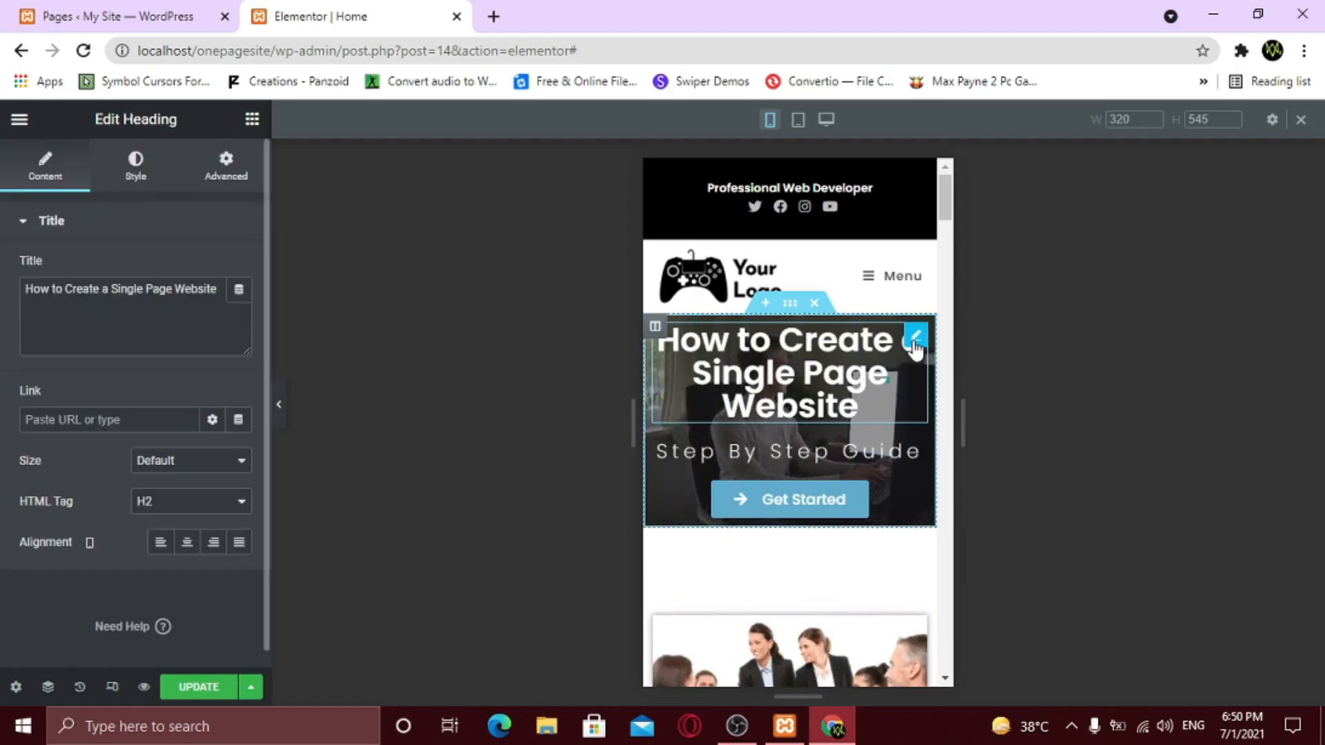
pyautogui.click(135, 165)
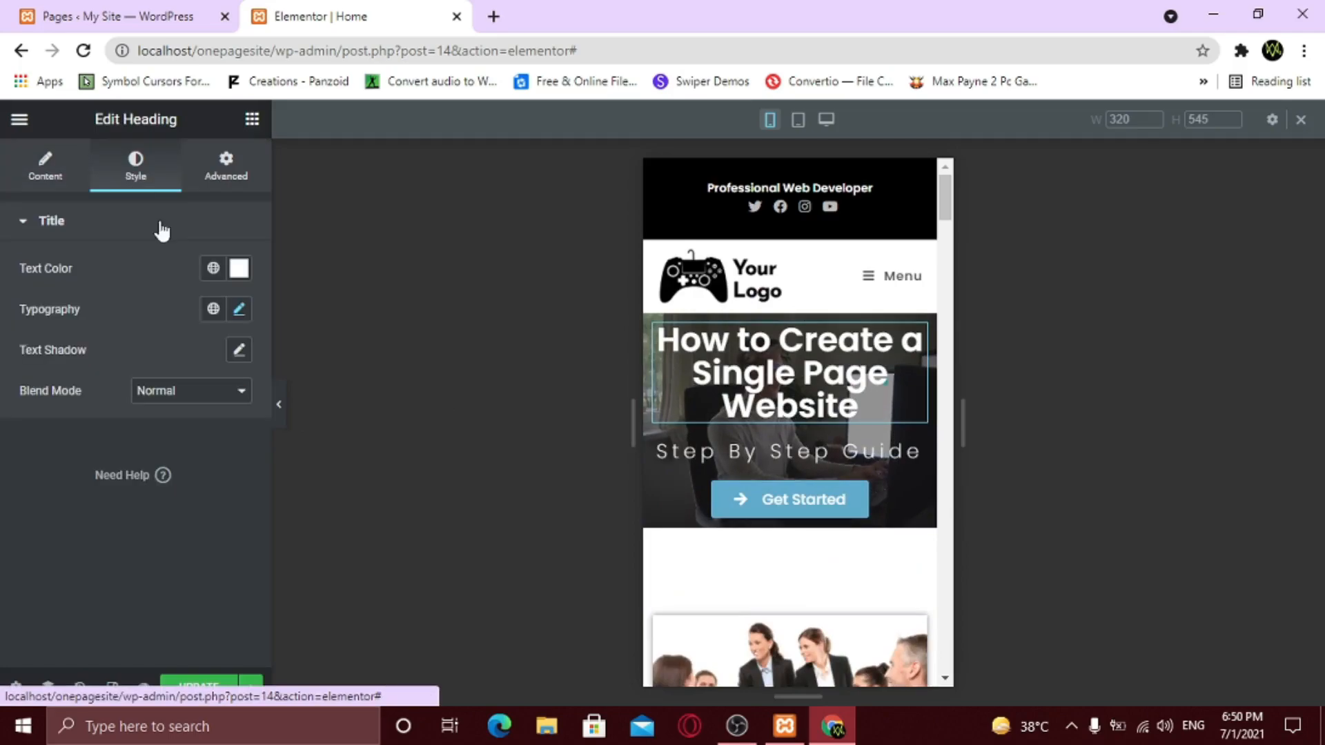
pyautogui.click(238, 310)
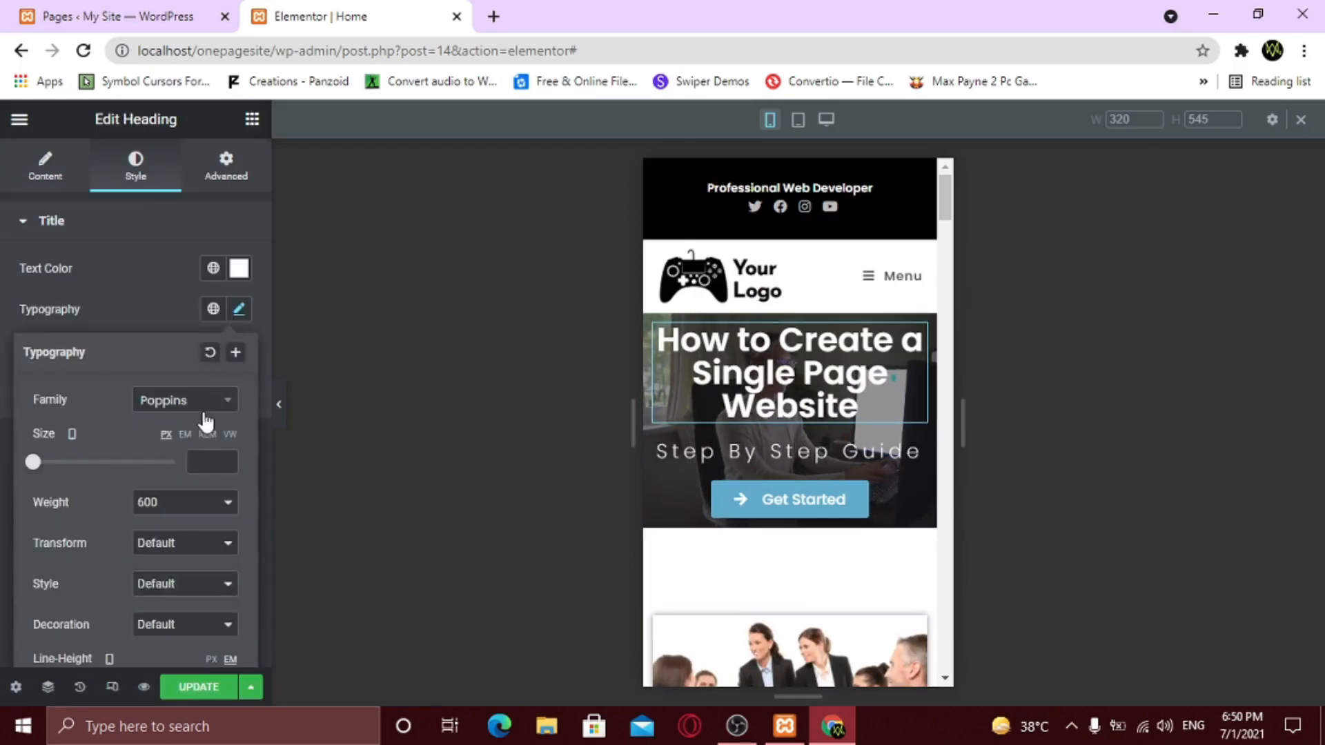
pyautogui.click(195, 463)
pyautogui.write('20')
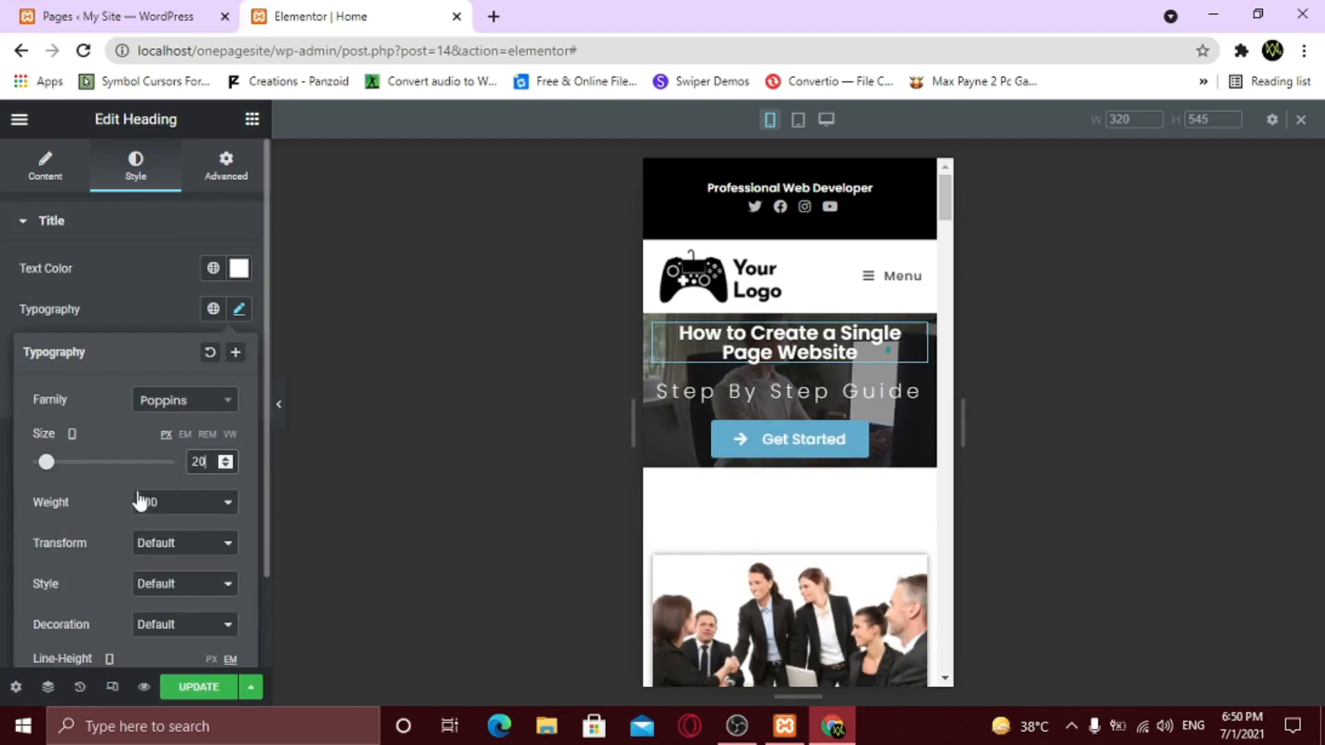
pyautogui.scroll(-1, 126, 525)
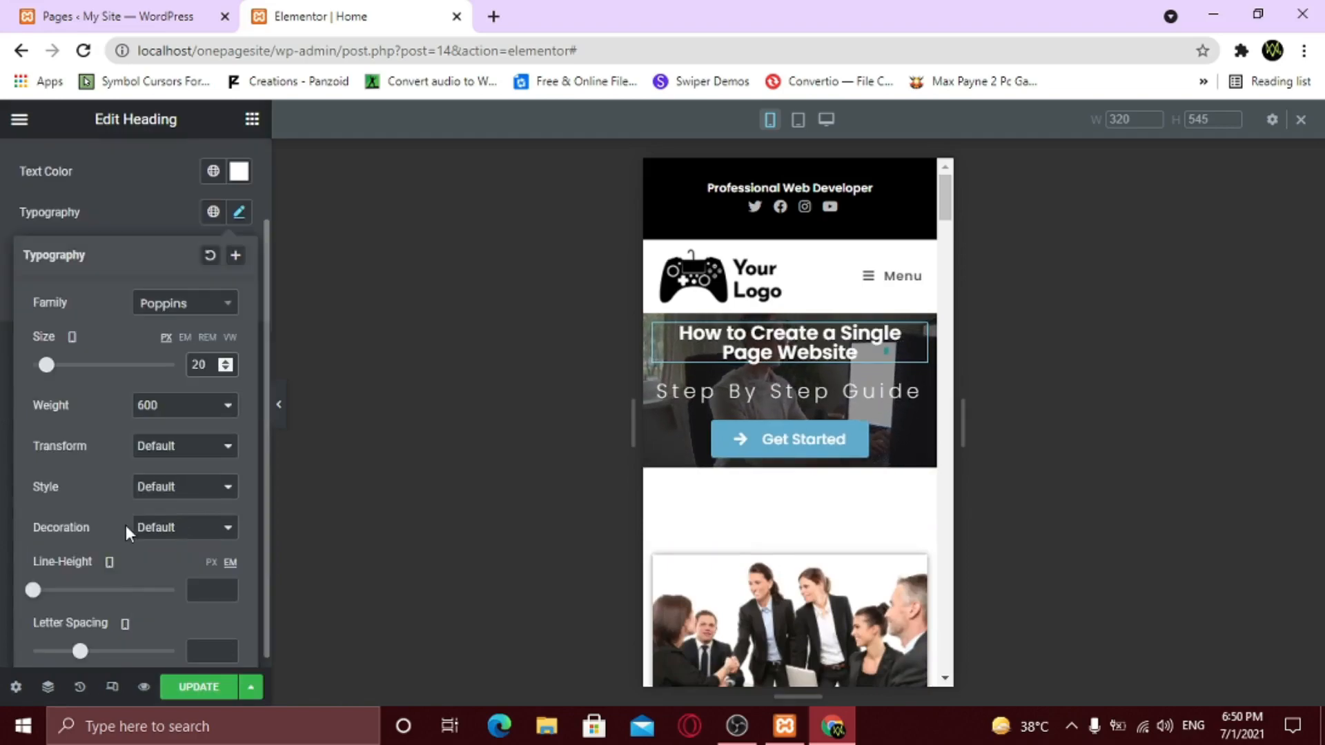
pyautogui.click(194, 591)
pyautogui.write('2')
pyautogui.click(229, 592)
pyautogui.click(229, 592)
pyautogui.click(229, 592)
pyautogui.click(229, 592)
pyautogui.click(230, 592)
pyautogui.click(229, 592)
pyautogui.click(229, 591)
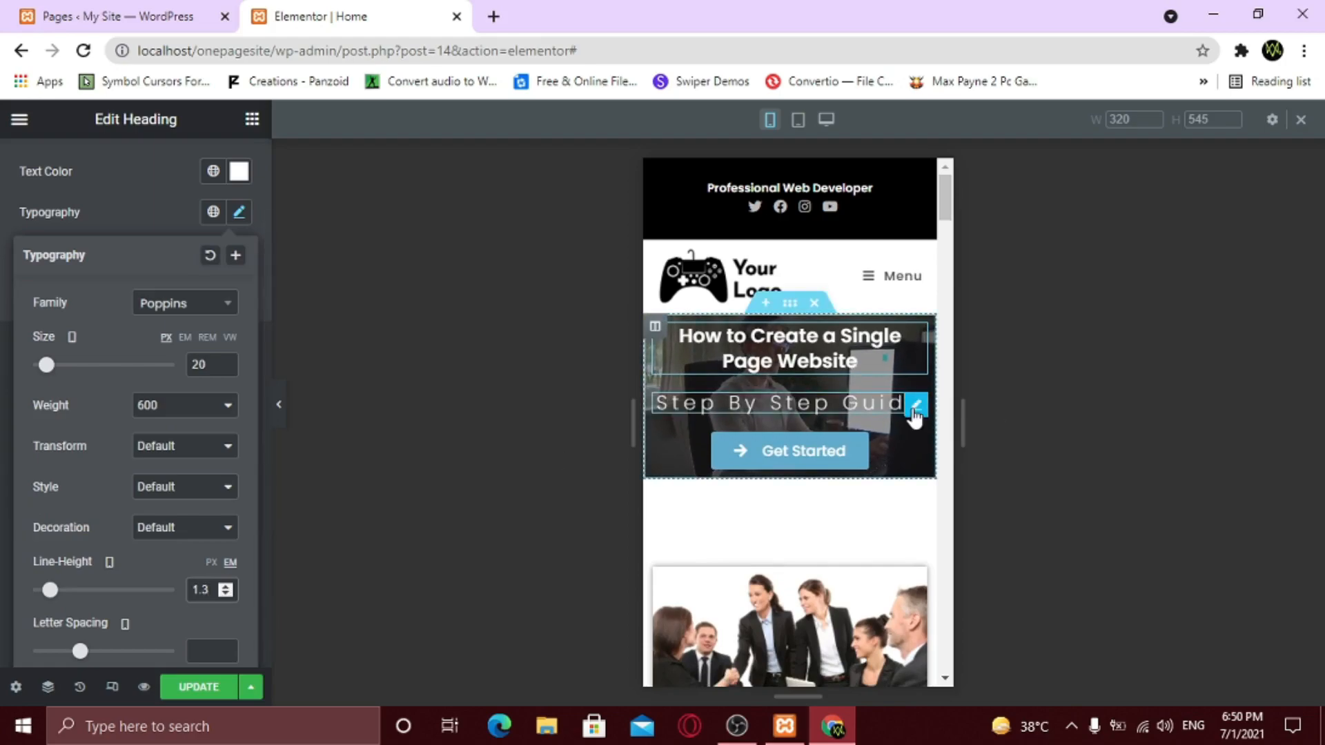
# - Set the Step By Step Guide subtitle's mobile font size to 18
pyautogui.click(914, 412)
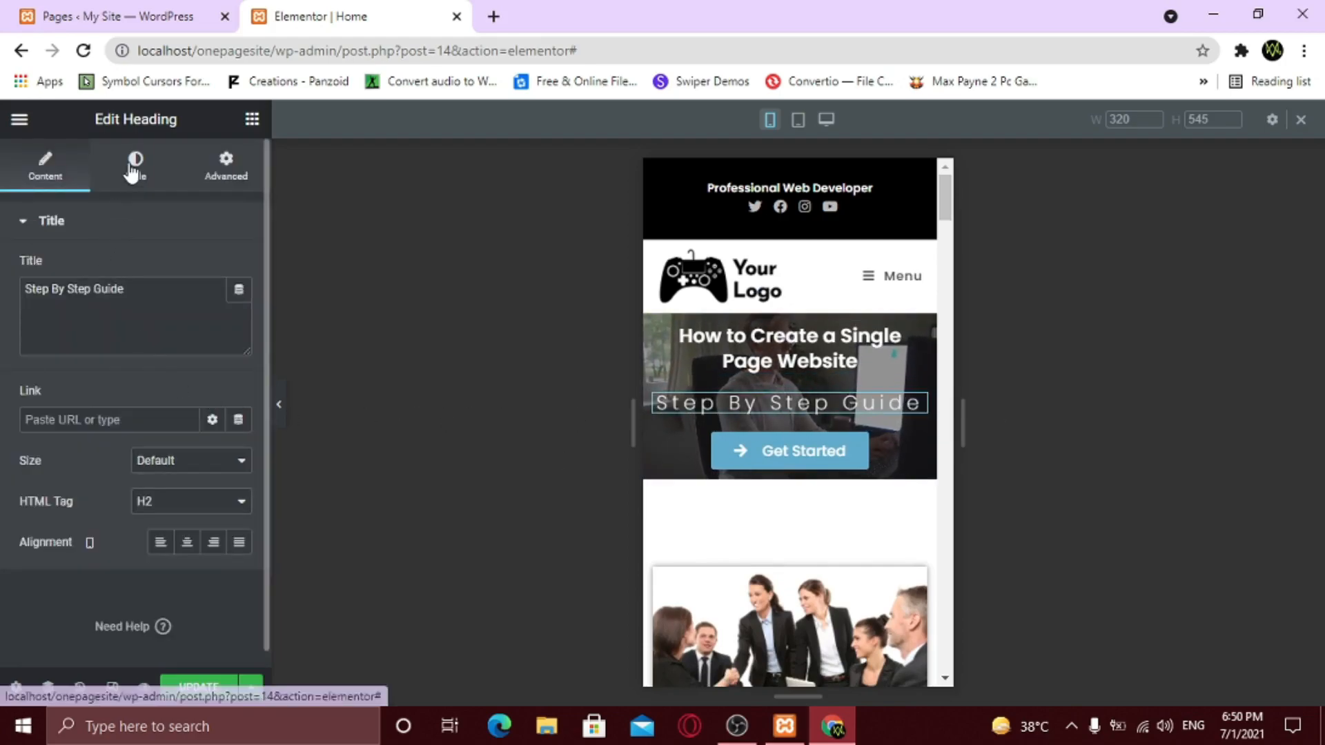
pyautogui.click(134, 165)
pyautogui.click(238, 309)
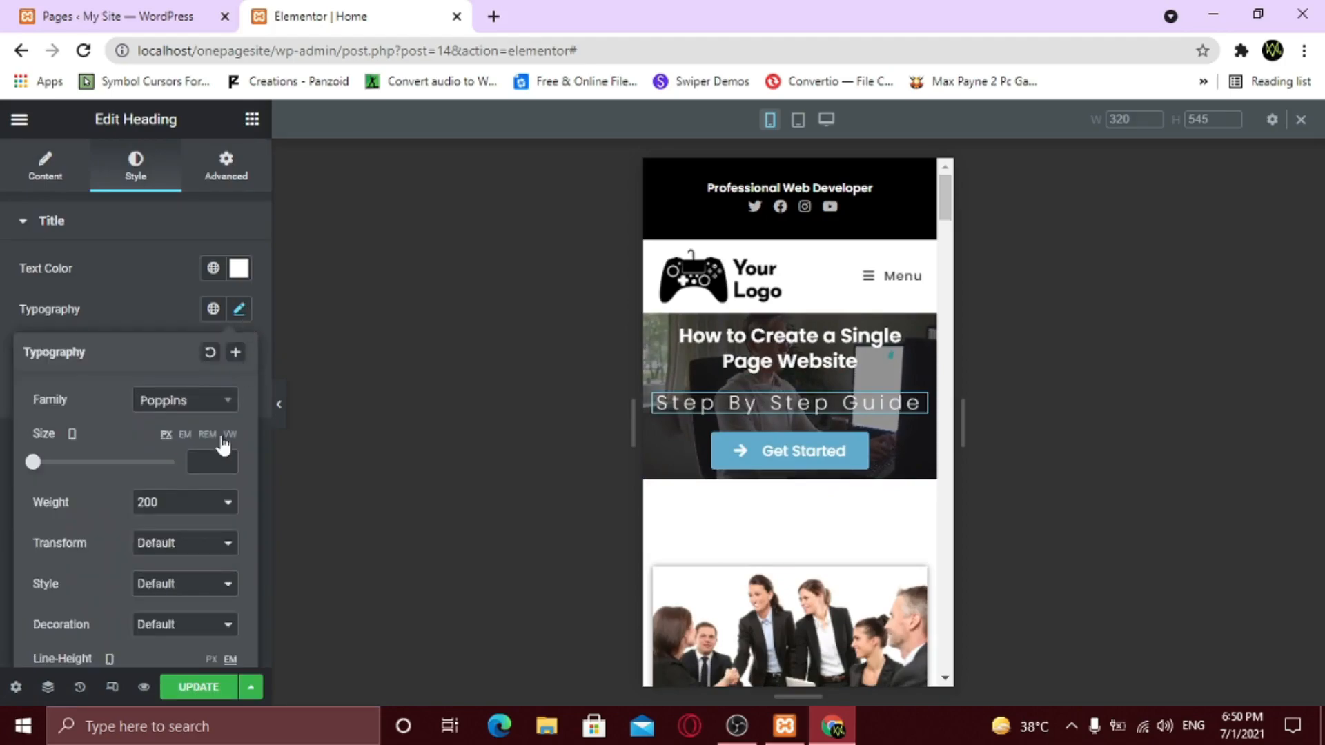
pyautogui.click(202, 461)
pyautogui.write('18')
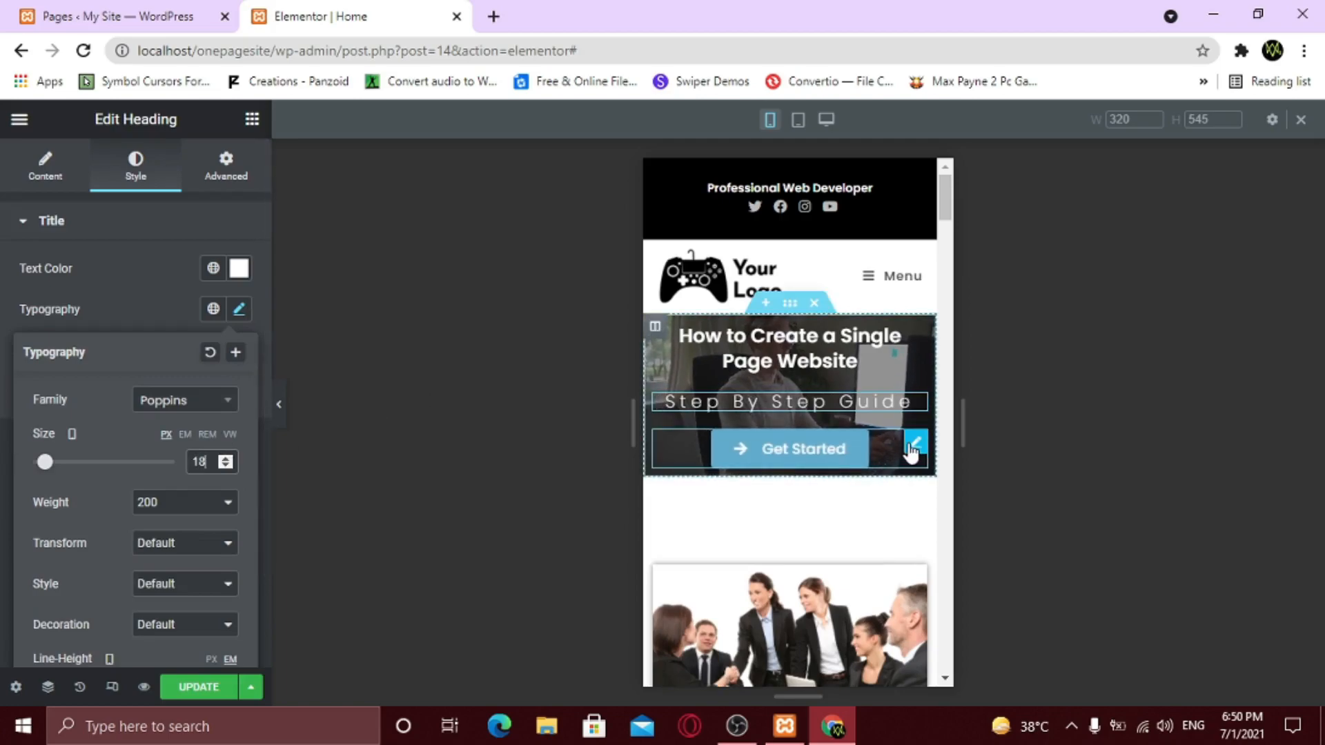
# - Pad the hero section 30px top and bottom with 0 right and left on mobile
pyautogui.click(912, 448)
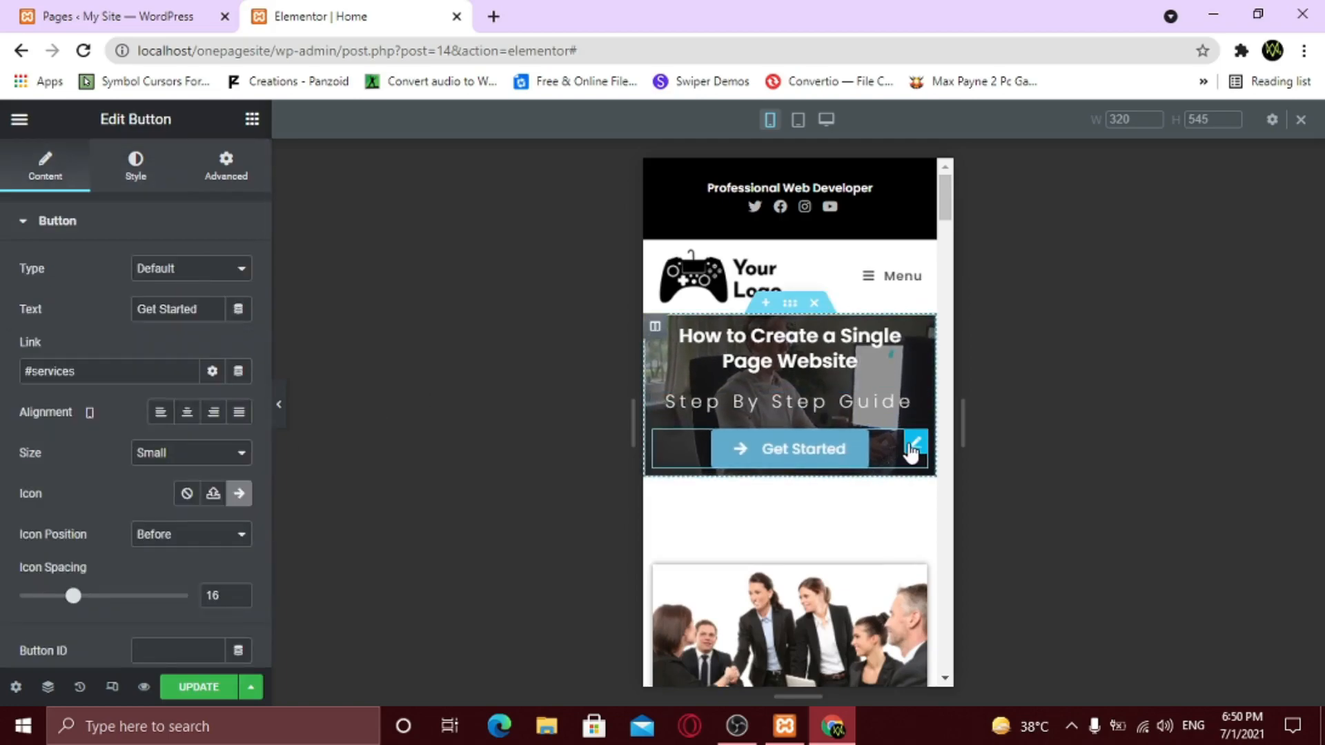
pyautogui.click(790, 310)
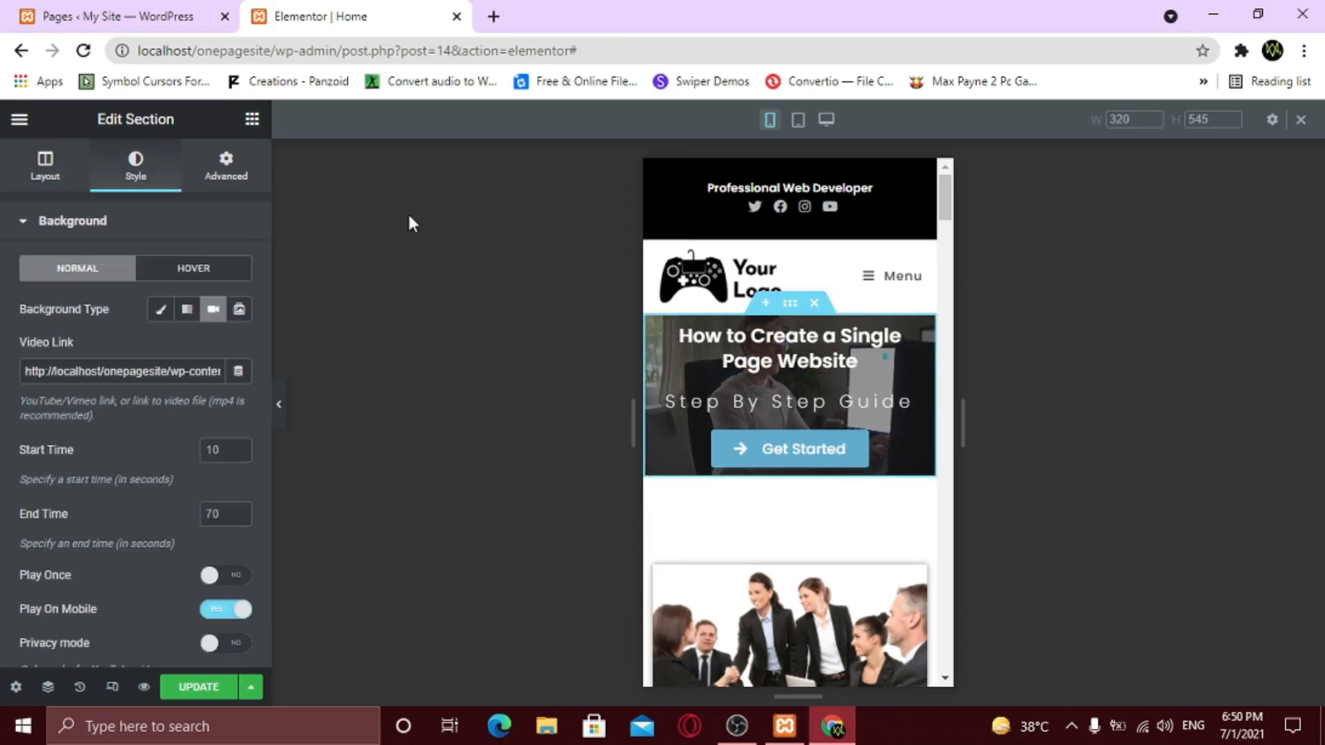
pyautogui.click(225, 168)
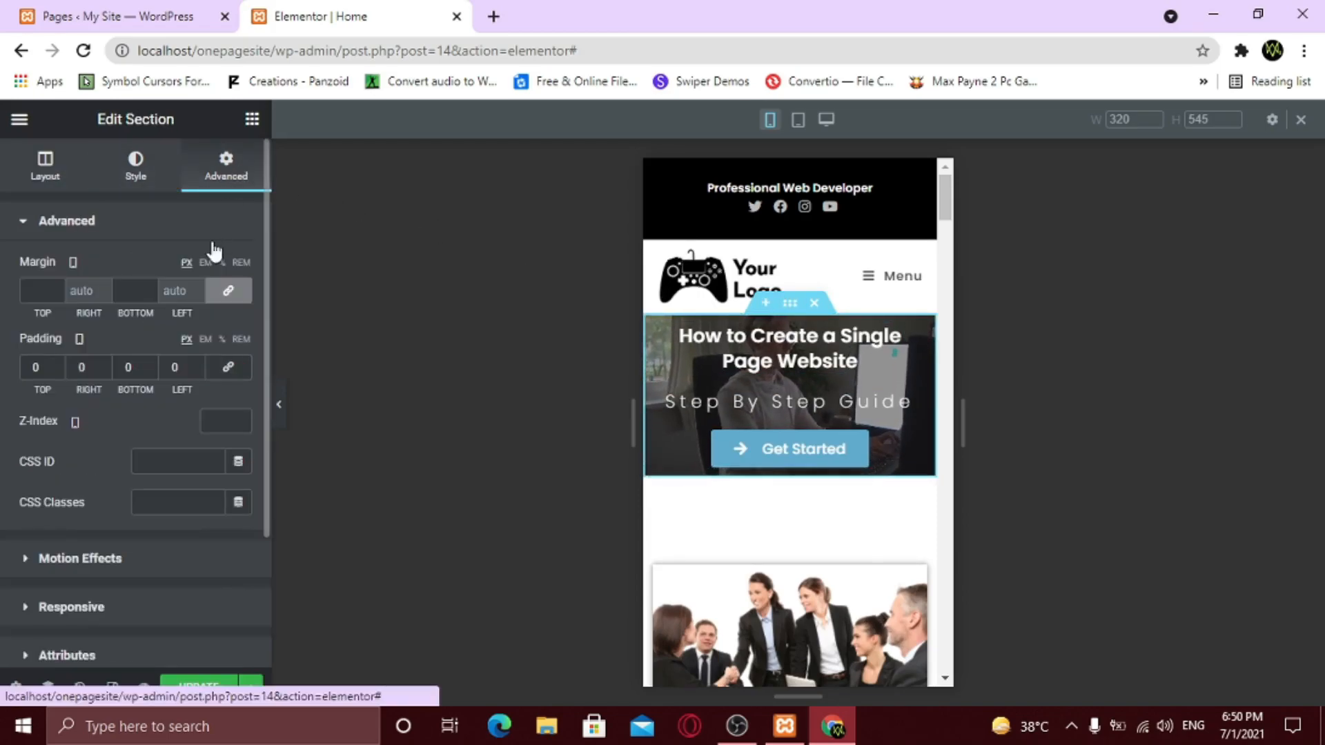
pyautogui.doubleClick(104, 367)
pyautogui.write('1')
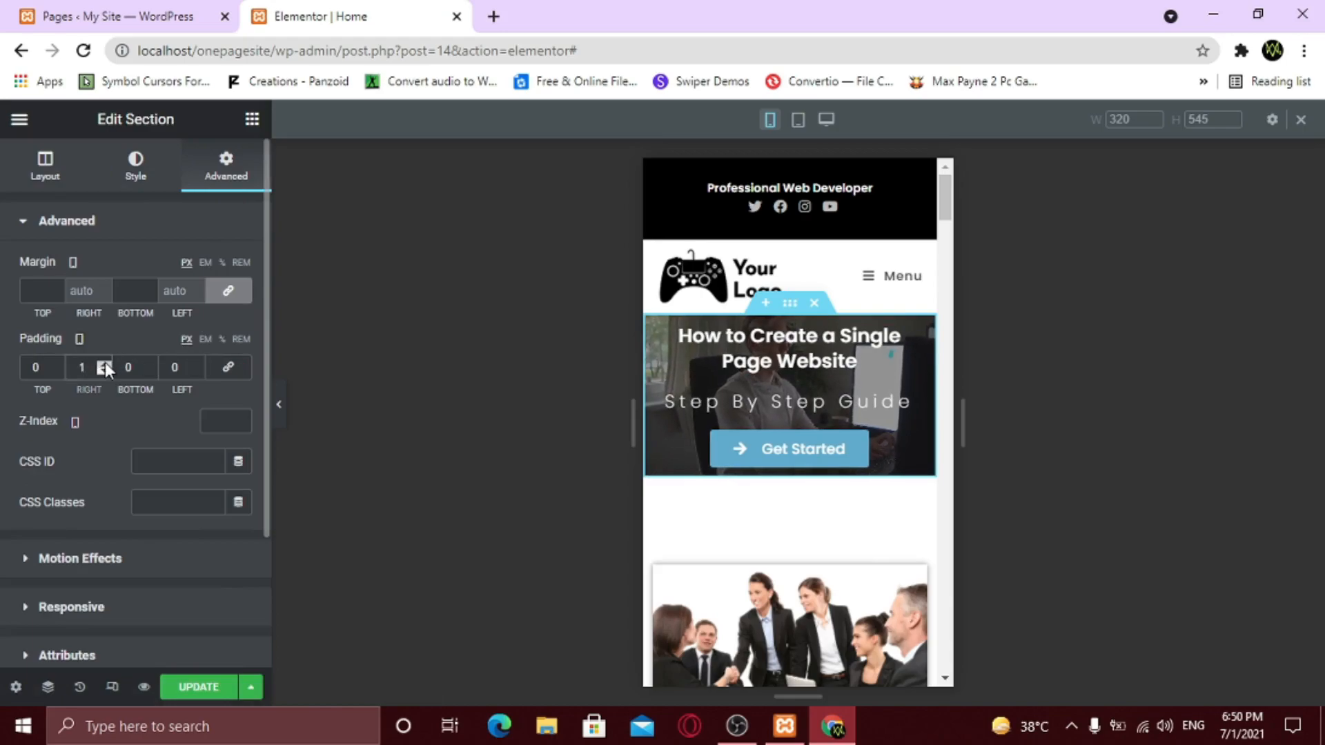
pyautogui.click(104, 372)
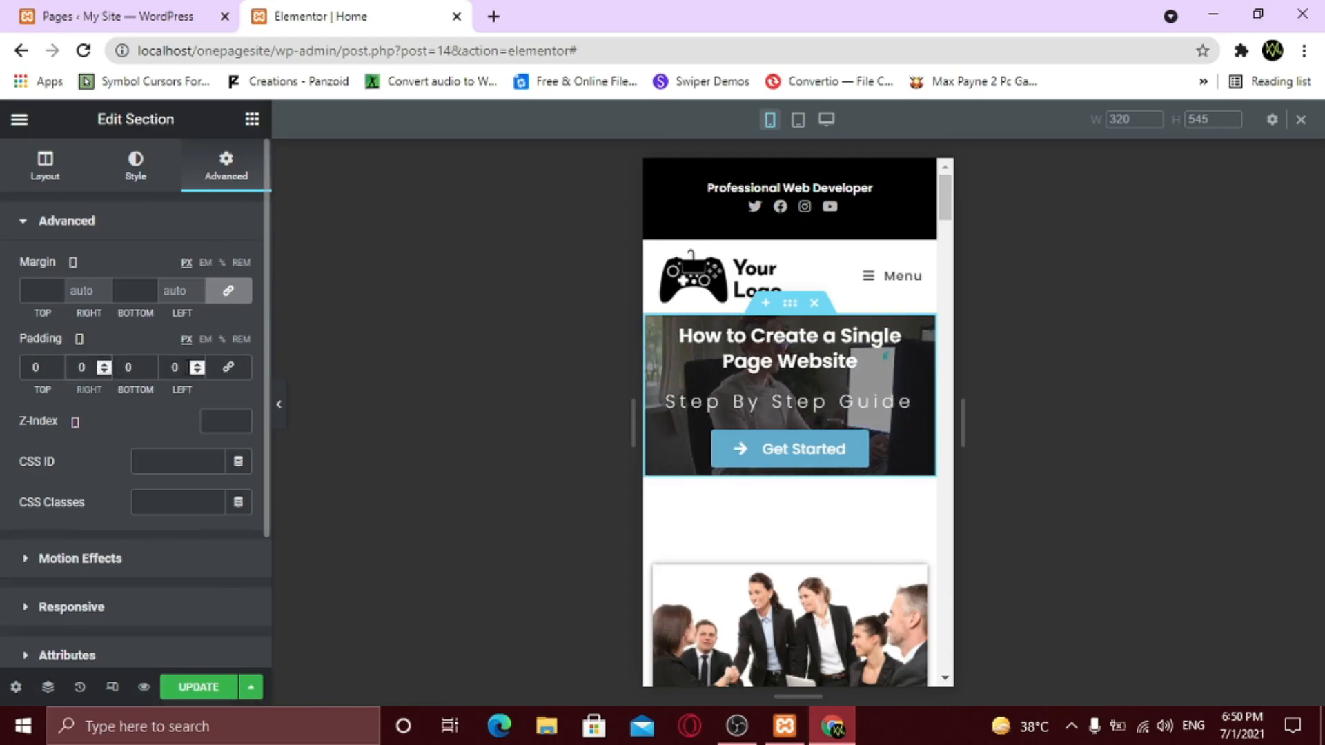
pyautogui.click(58, 364)
pyautogui.click(57, 364)
pyautogui.click(57, 364)
pyautogui.write('0')
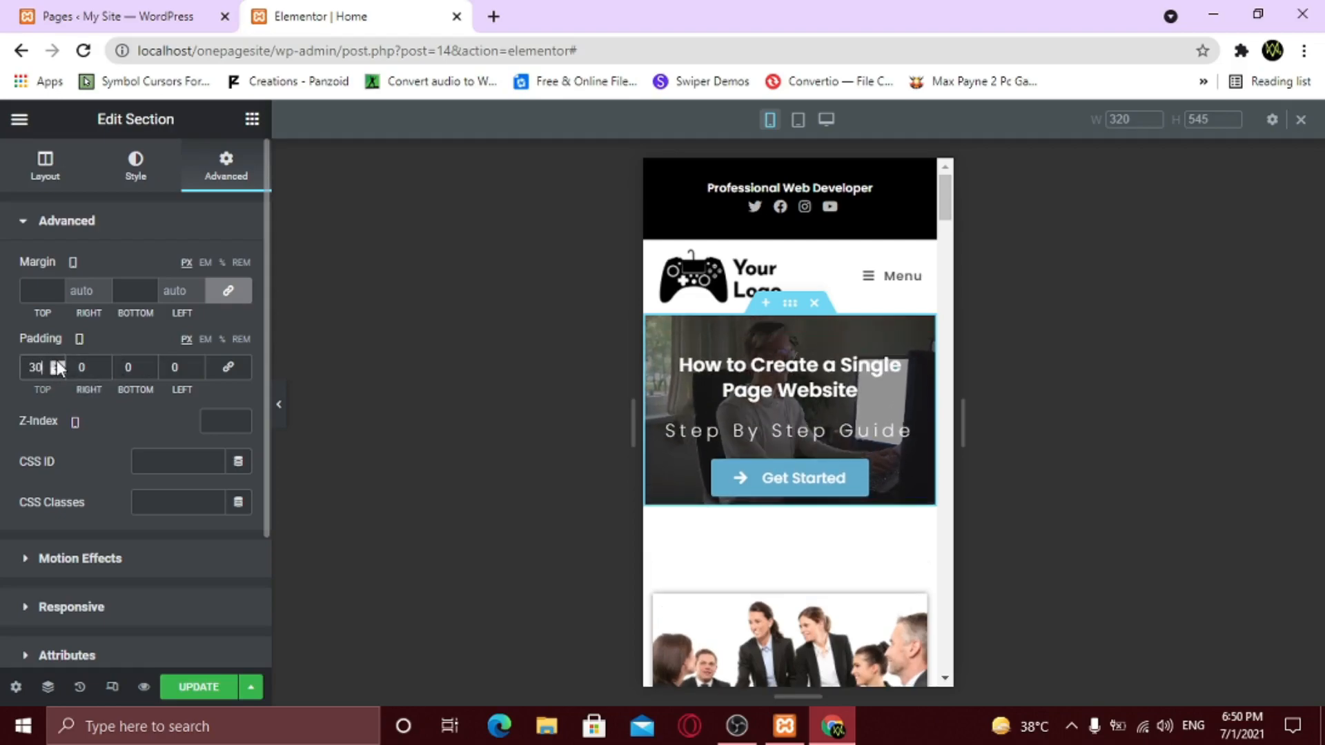
pyautogui.click(156, 363)
pyautogui.click(156, 363)
pyautogui.click(156, 363)
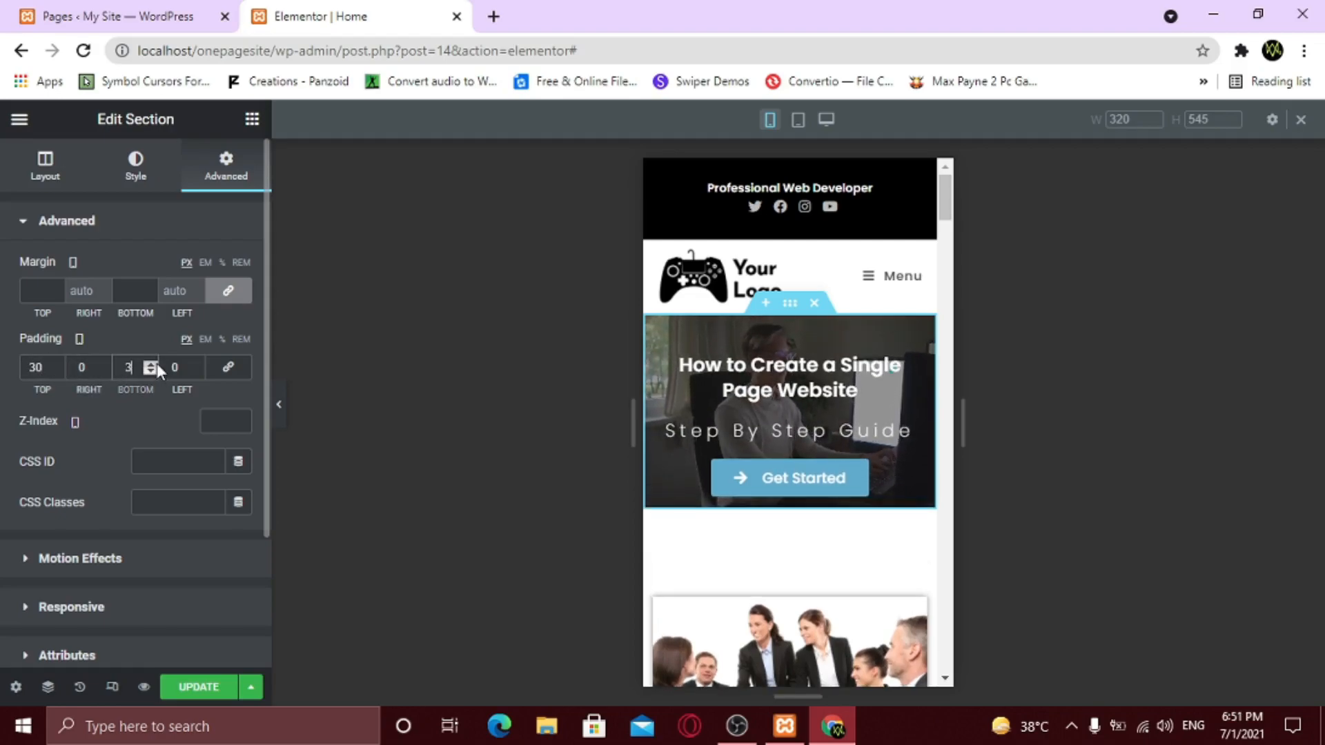
pyautogui.write('0')
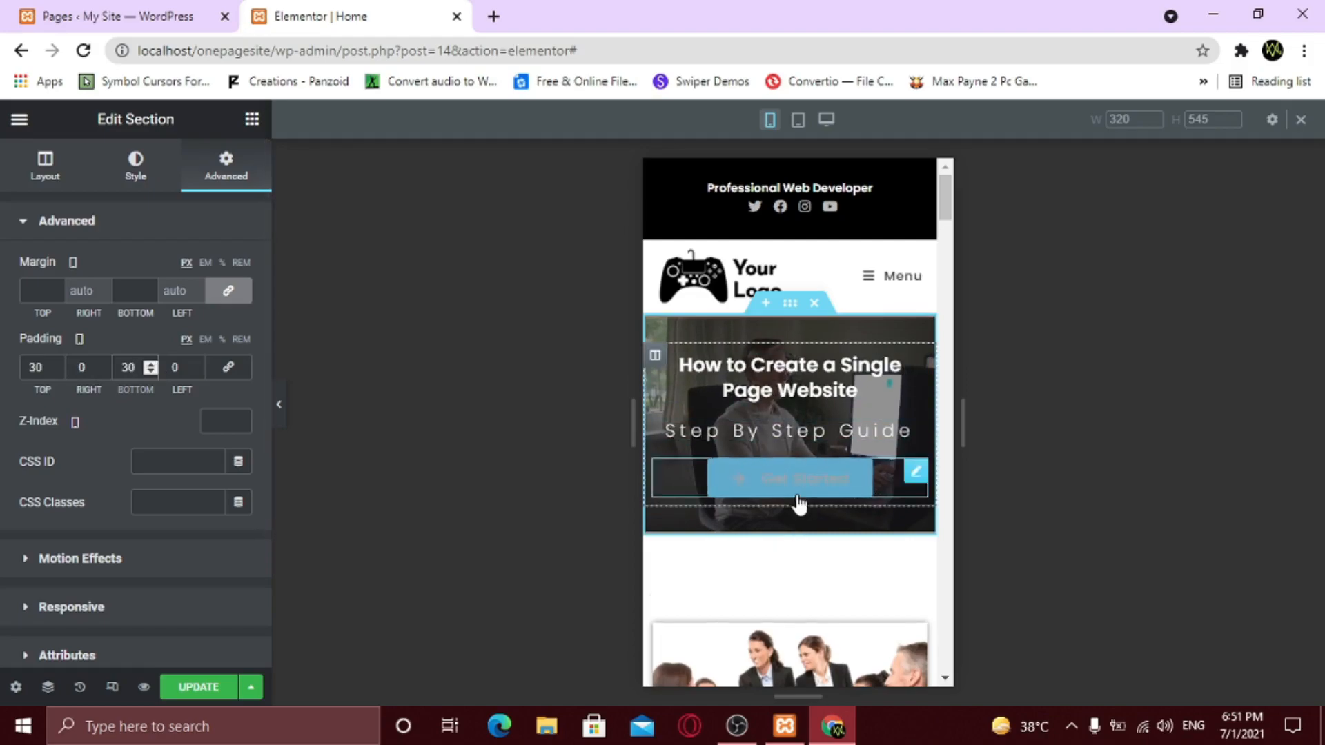
# - Try narrowing the team photo's width, then clear it so the photo fills again
pyautogui.scroll(-3, 800, 414)
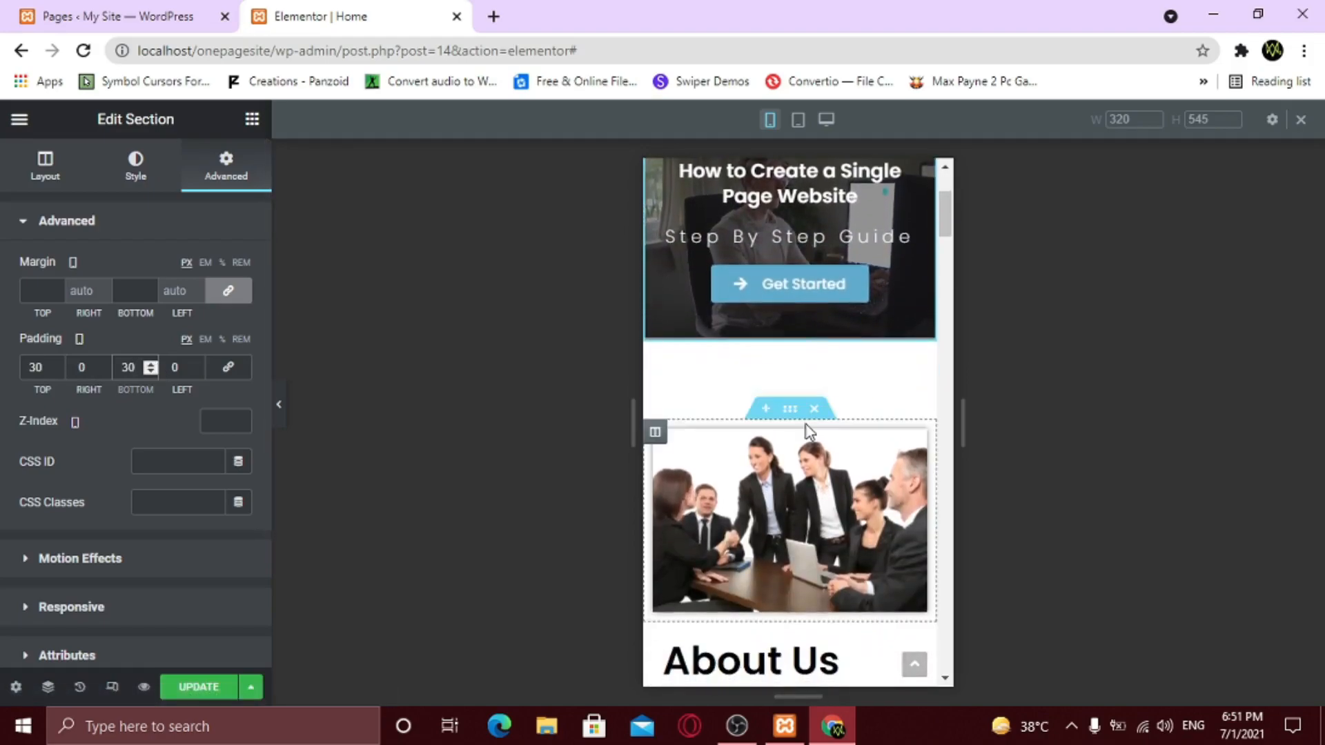
pyautogui.scroll(-3, 804, 435)
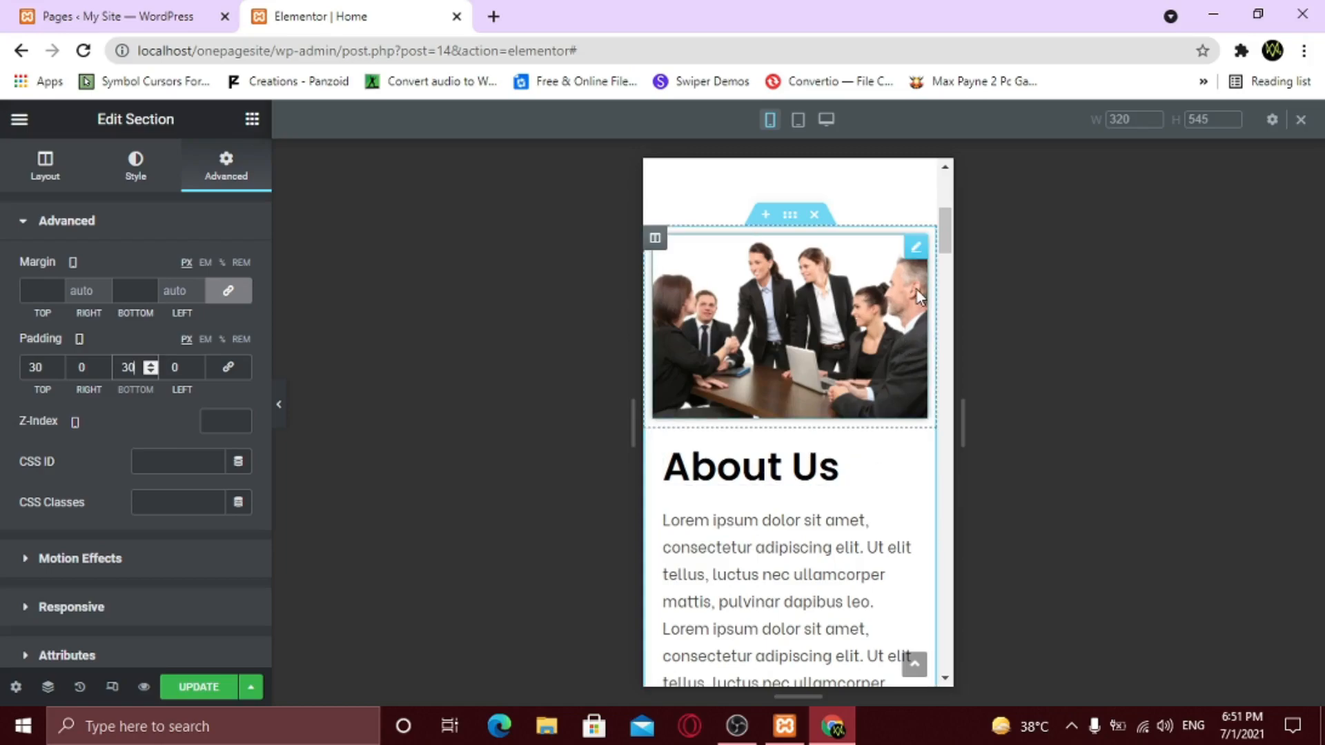
pyautogui.click(908, 261)
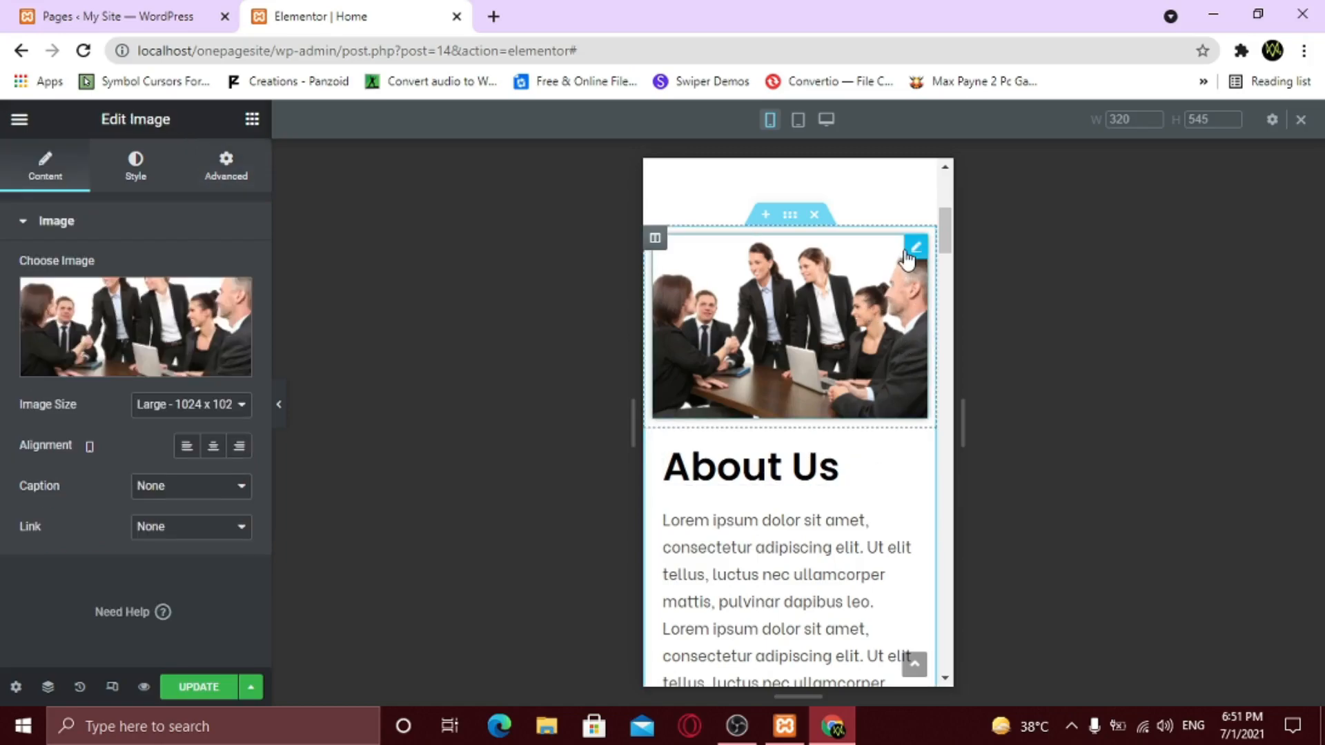
pyautogui.click(132, 170)
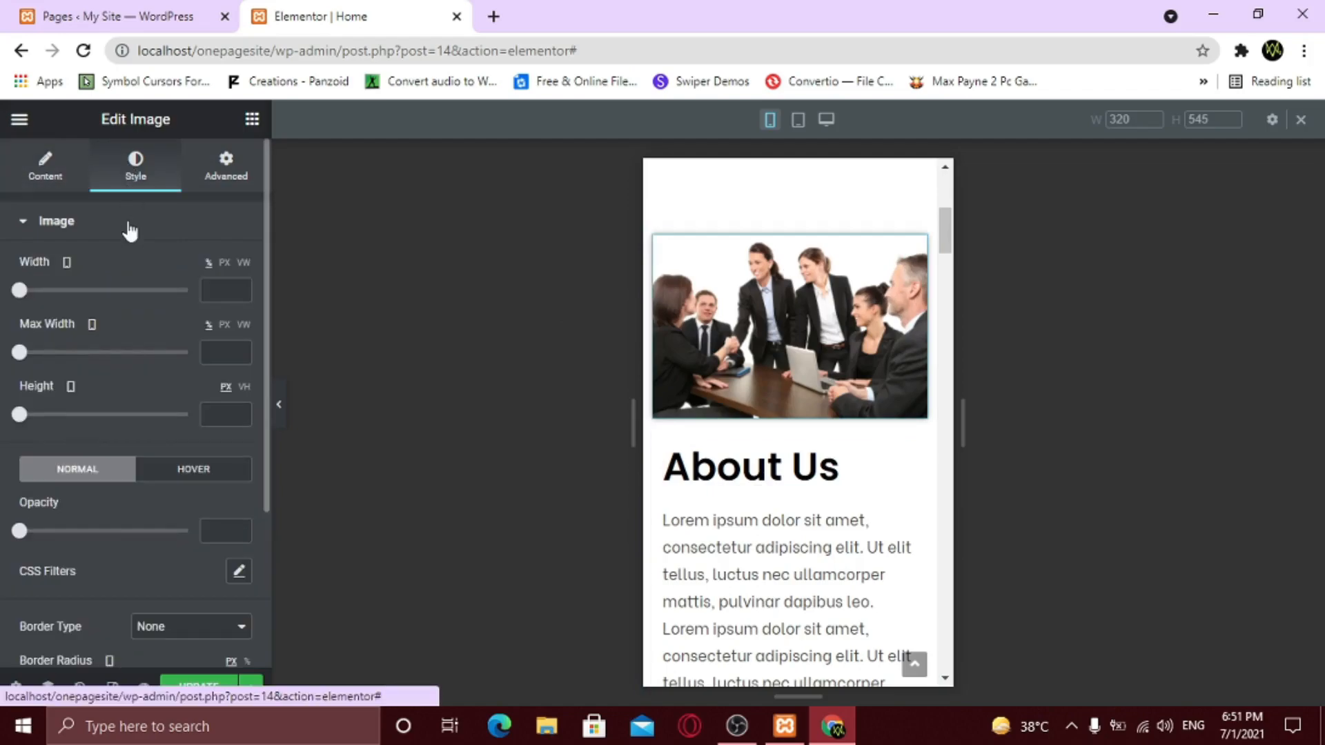
pyautogui.moveTo(22, 298); pyautogui.dragTo(158, 324)
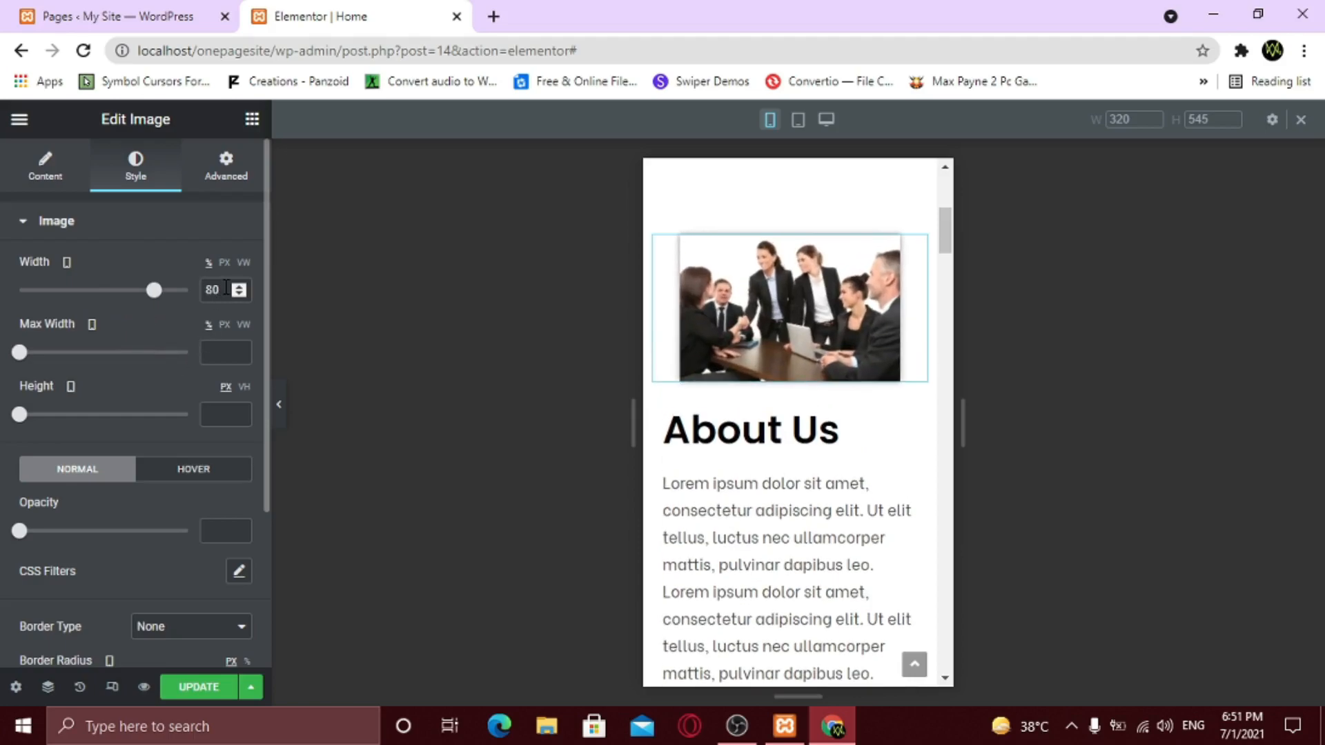
pyautogui.press('BackSpace')
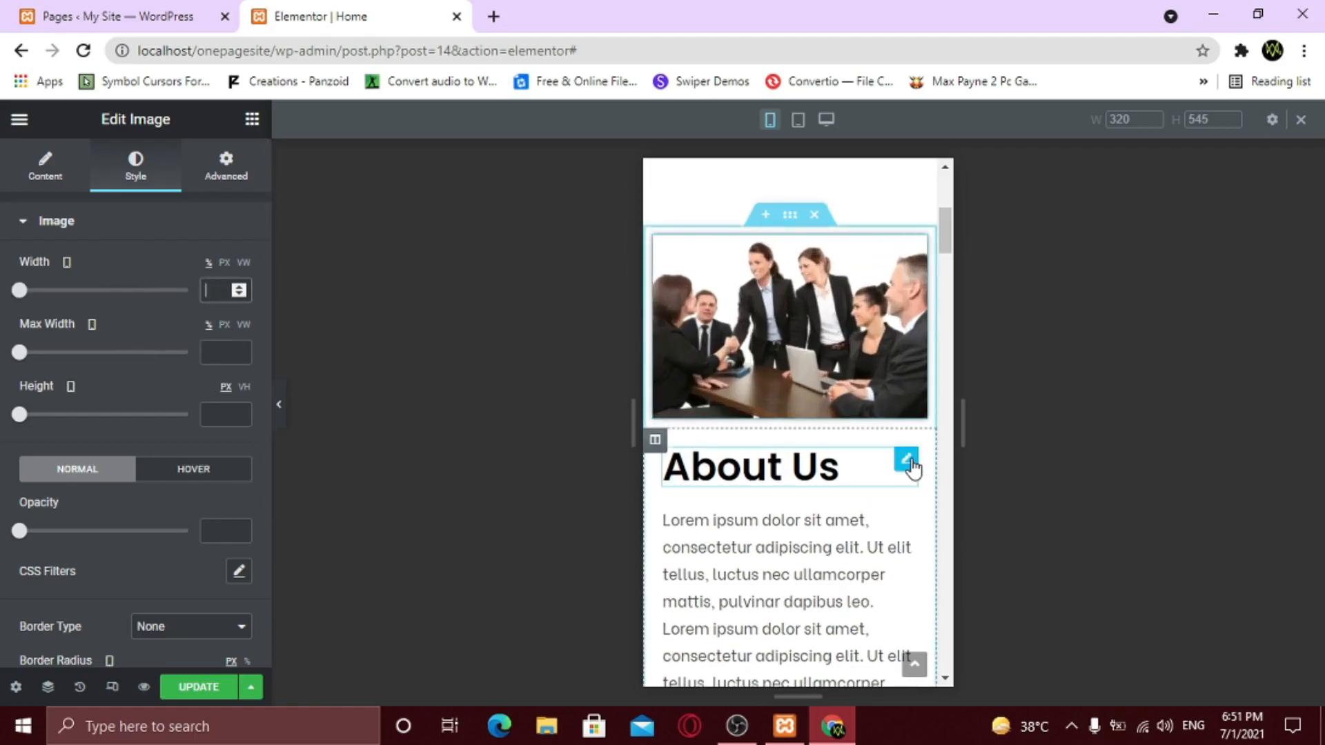
# - Set the About Us heading to 25px and centre it on mobile
pyautogui.click(906, 461)
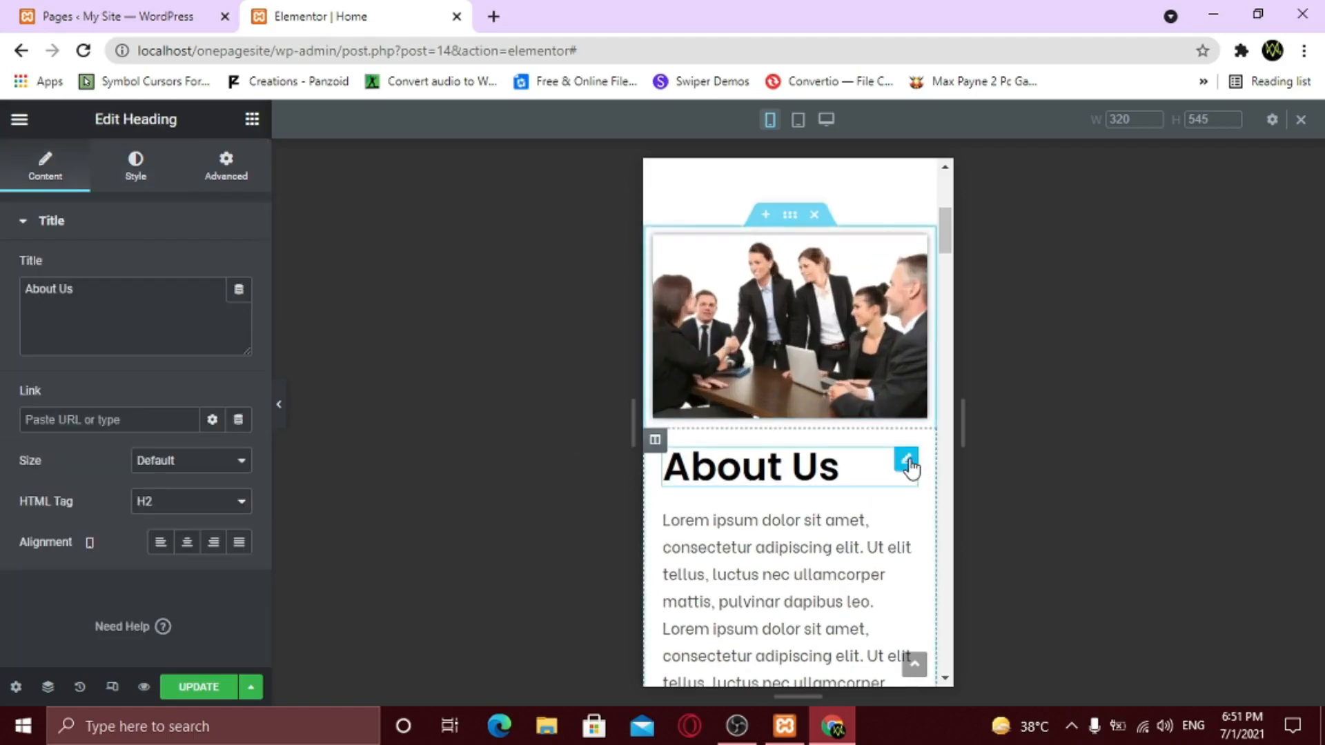
pyautogui.click(143, 177)
pyautogui.click(238, 310)
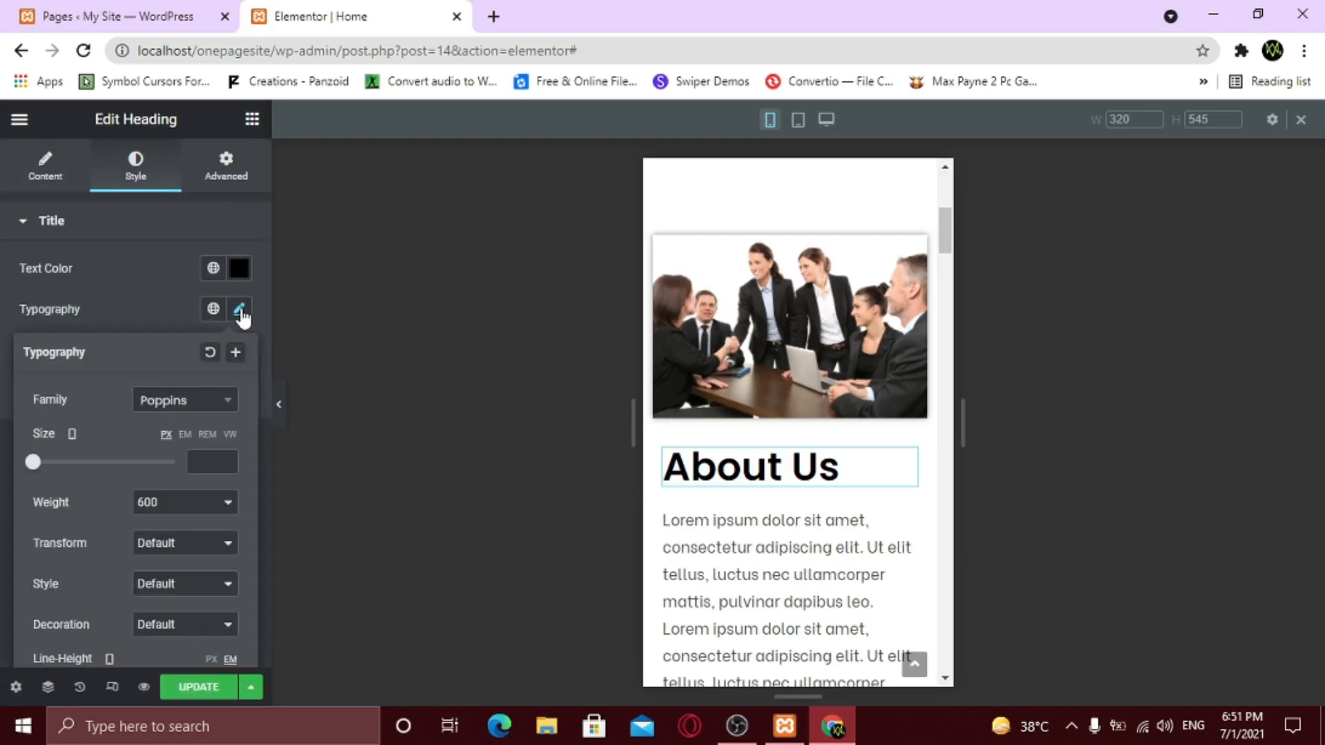
pyautogui.write('20')
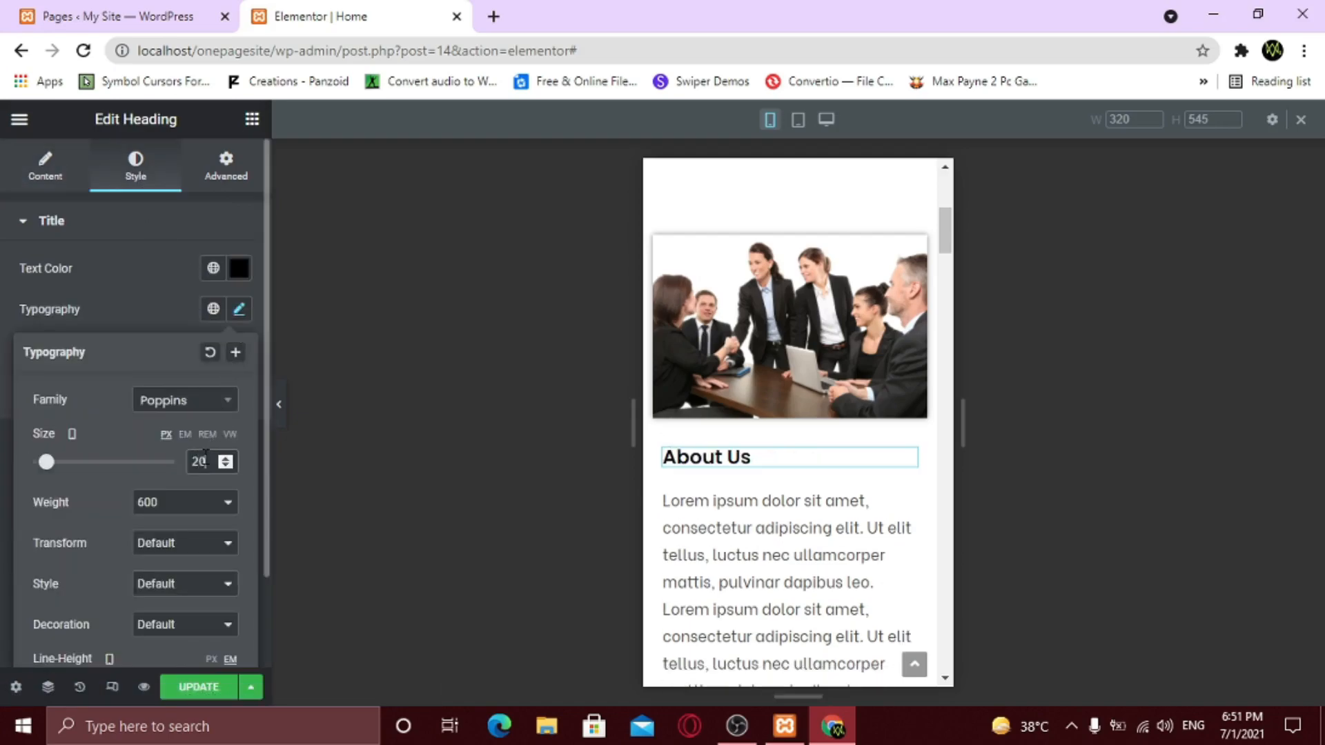
pyautogui.click(225, 459)
pyautogui.click(225, 458)
pyautogui.click(224, 458)
pyautogui.click(225, 458)
pyautogui.click(225, 458)
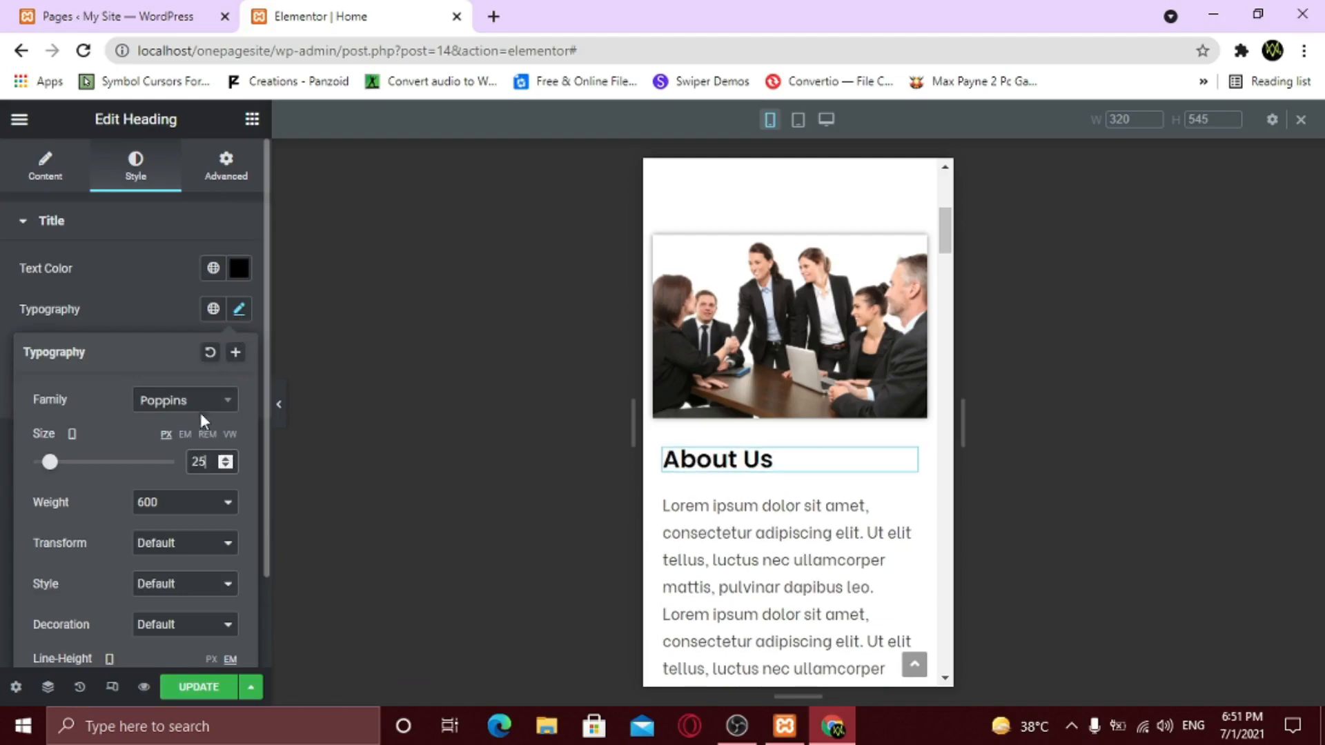
pyautogui.click(146, 303)
pyautogui.click(43, 167)
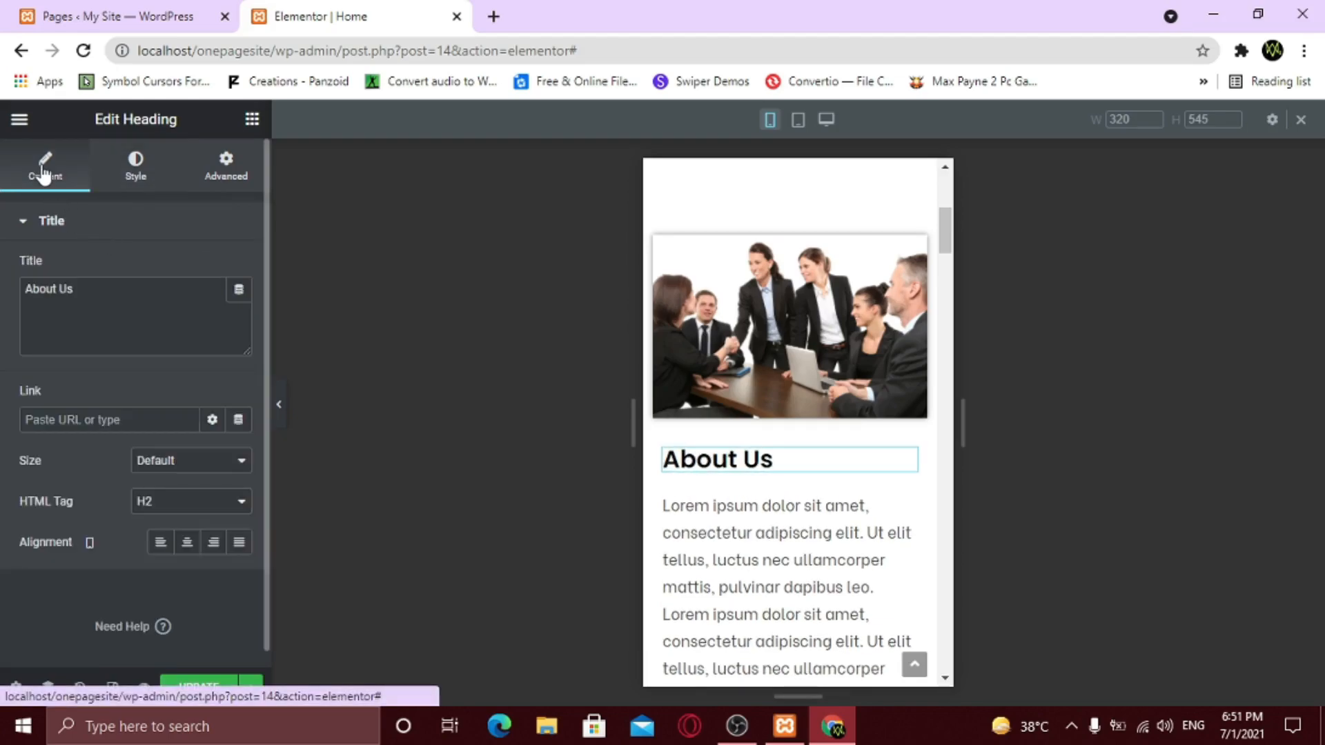
pyautogui.click(187, 542)
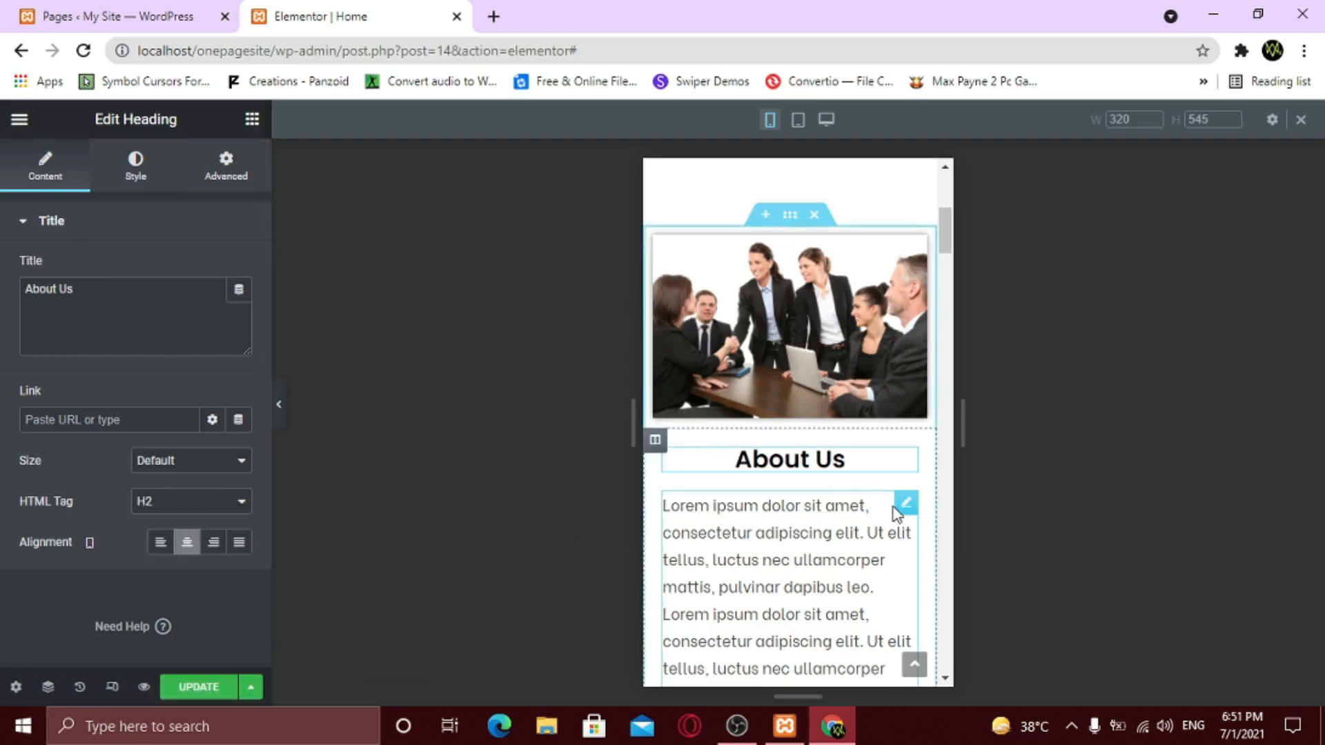
# - Centre the About Us paragraph and set its font size to 14
pyautogui.click(905, 503)
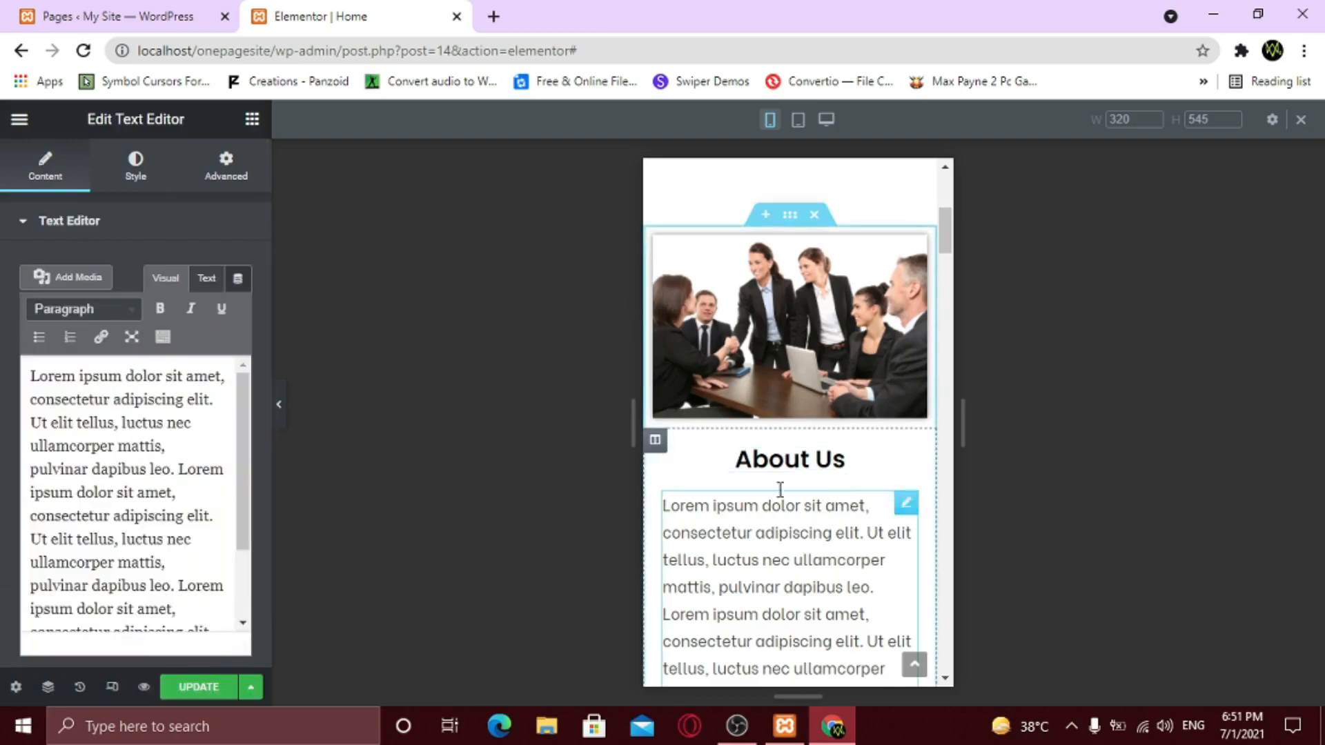
pyautogui.click(131, 164)
pyautogui.click(186, 269)
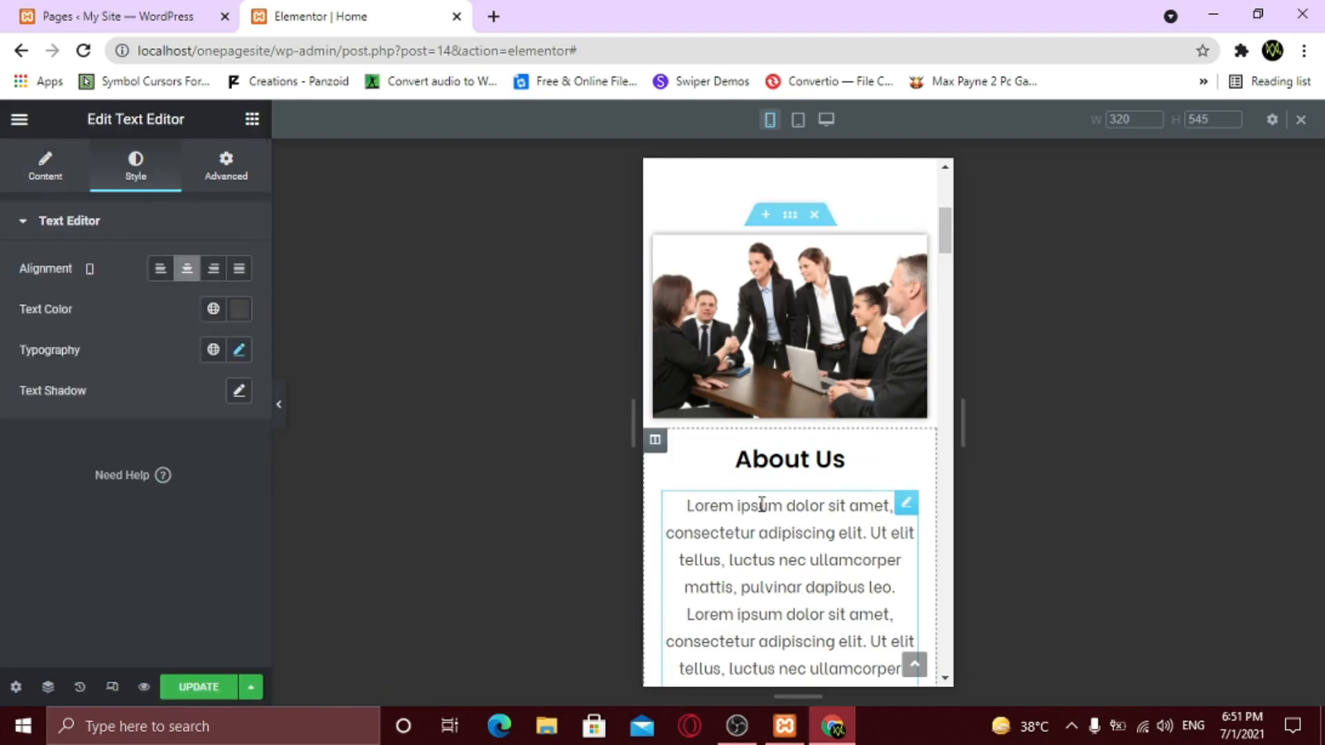
pyautogui.scroll(-4, 801, 514)
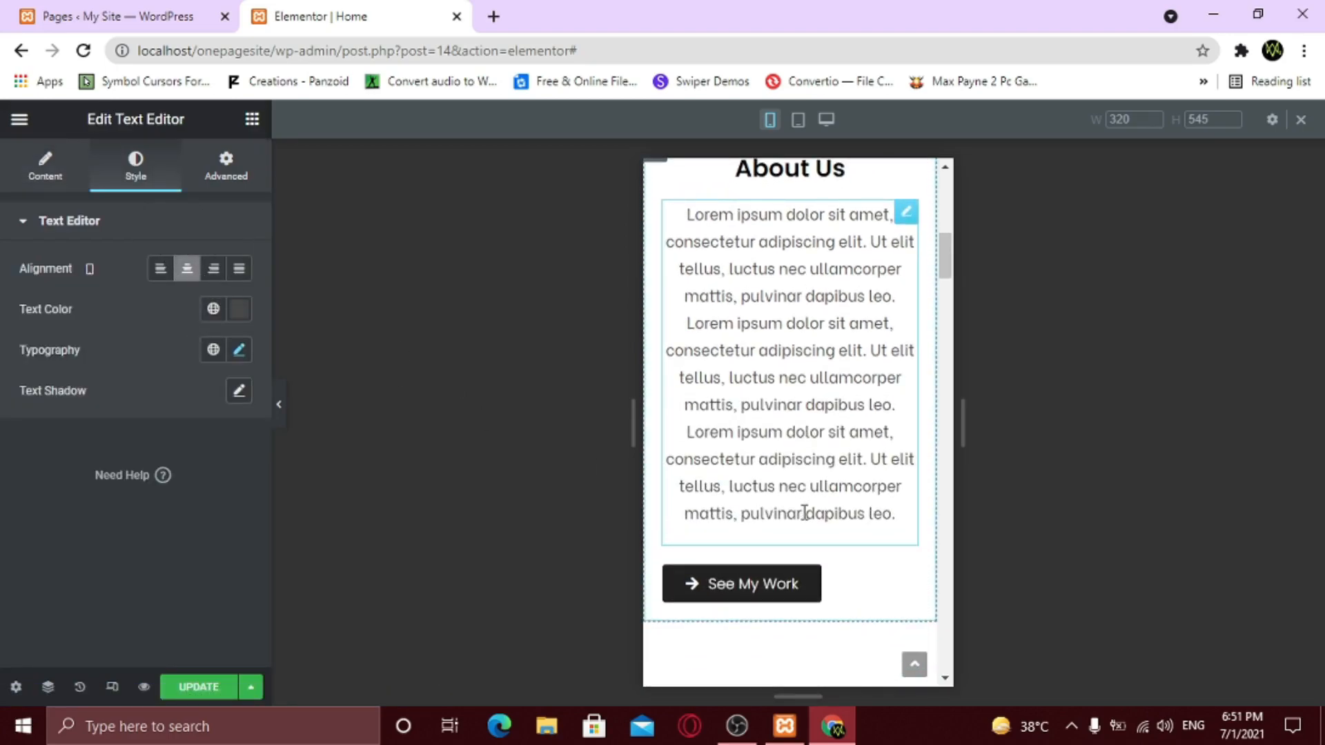
pyautogui.scroll(1, 794, 510)
pyautogui.click(239, 350)
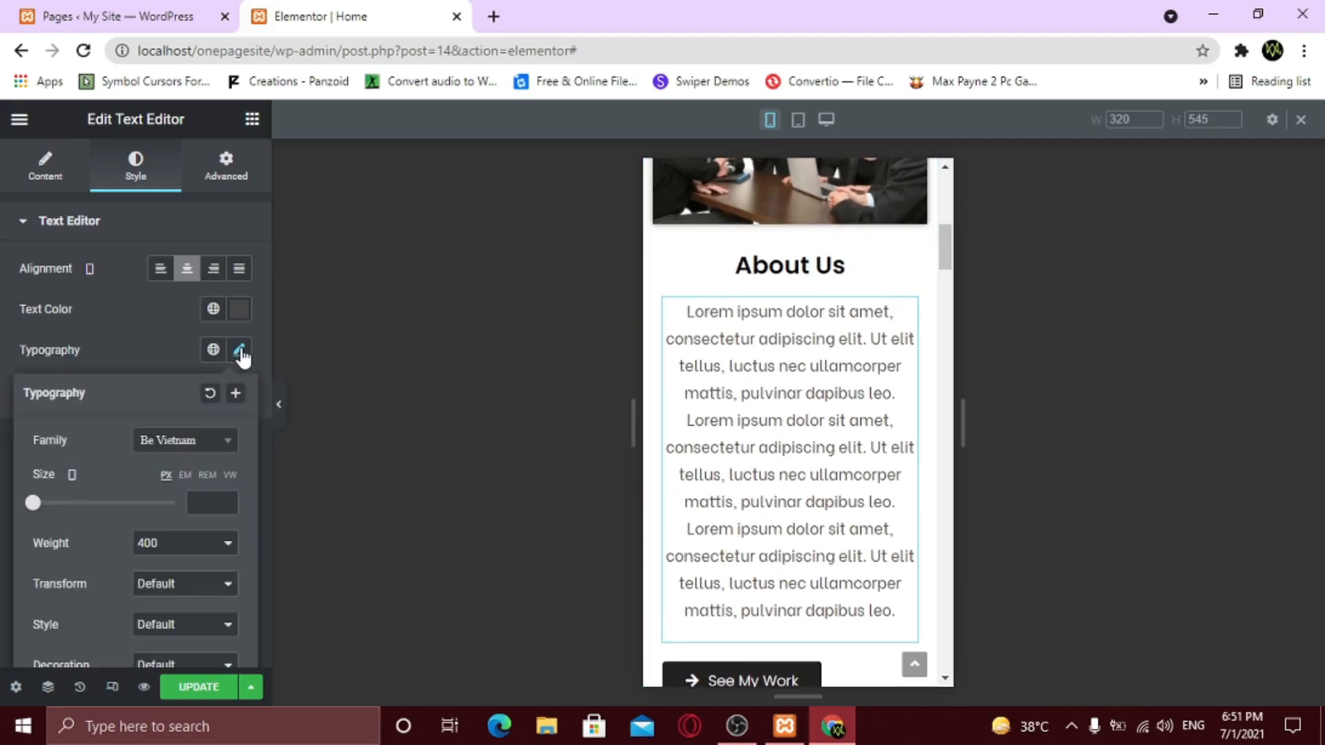
pyautogui.click(206, 502)
pyautogui.write('16')
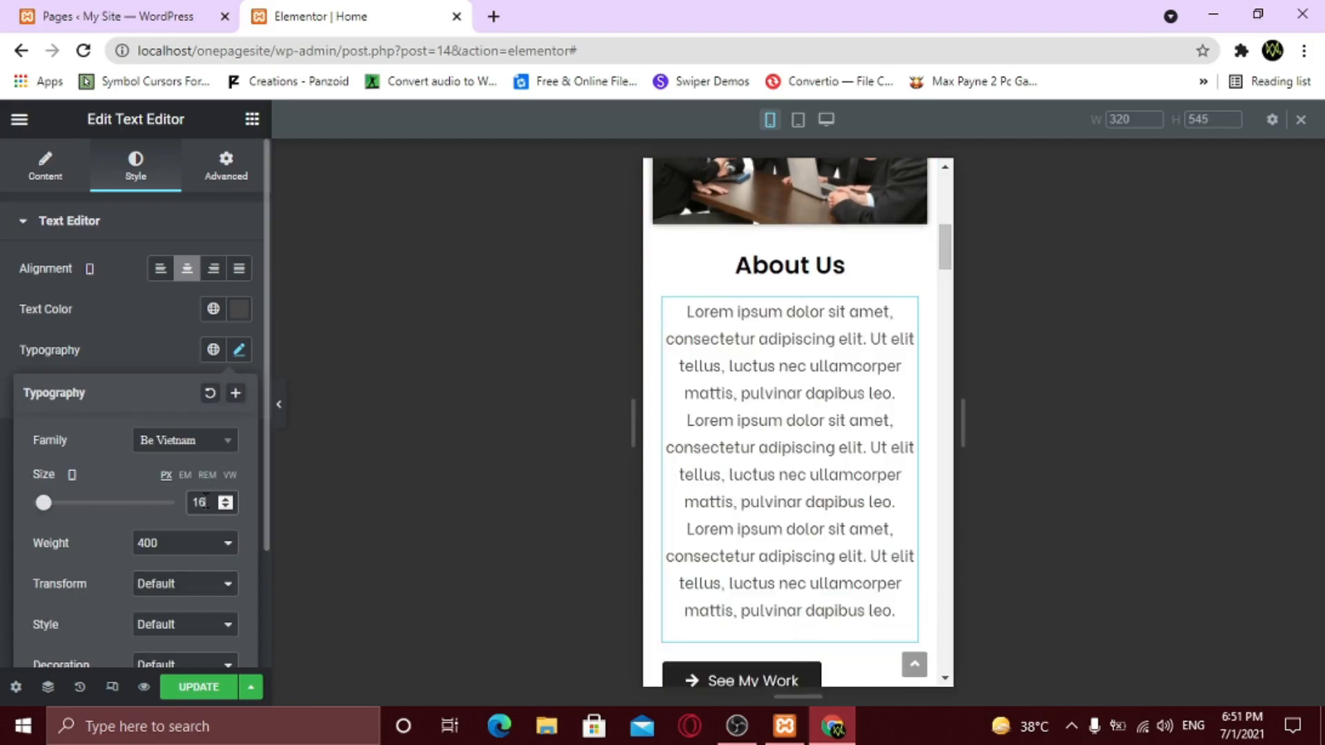
pyautogui.click(225, 508)
pyautogui.click(225, 508)
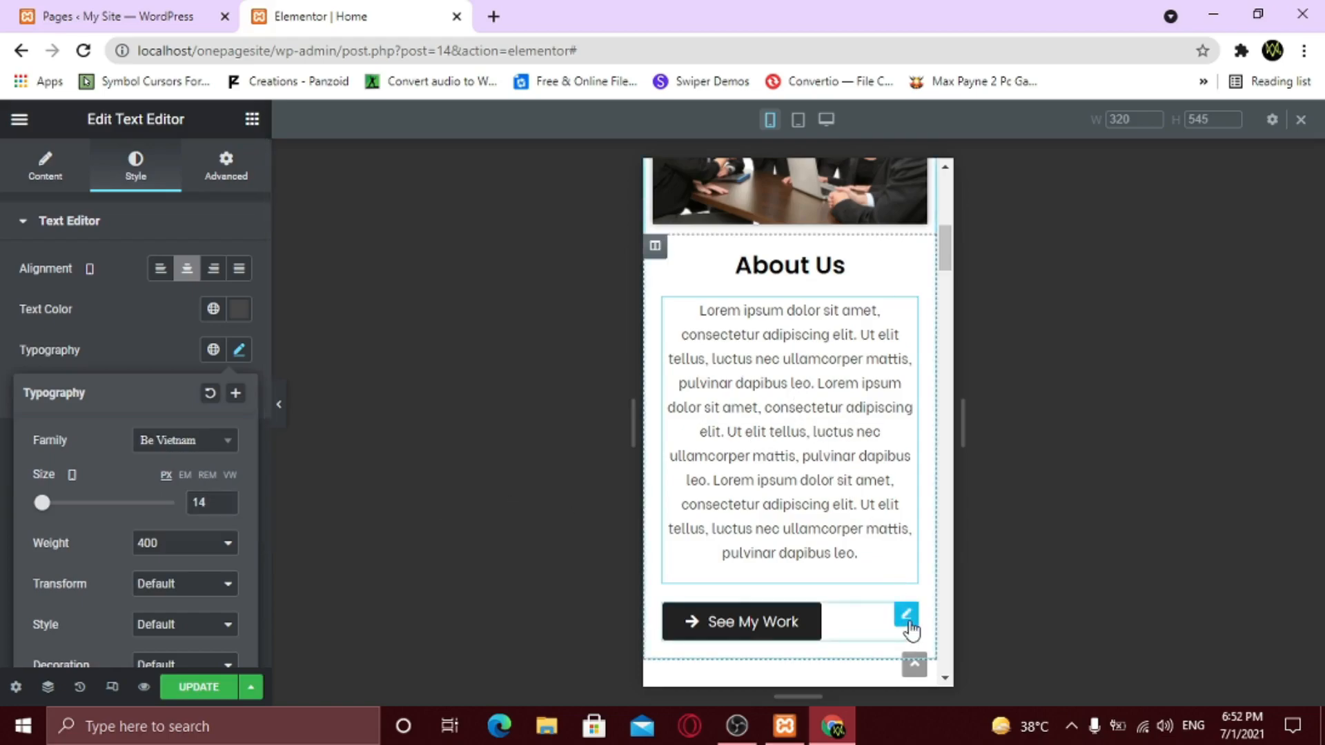
# - Centre the See My Work button on mobile
pyautogui.click(909, 622)
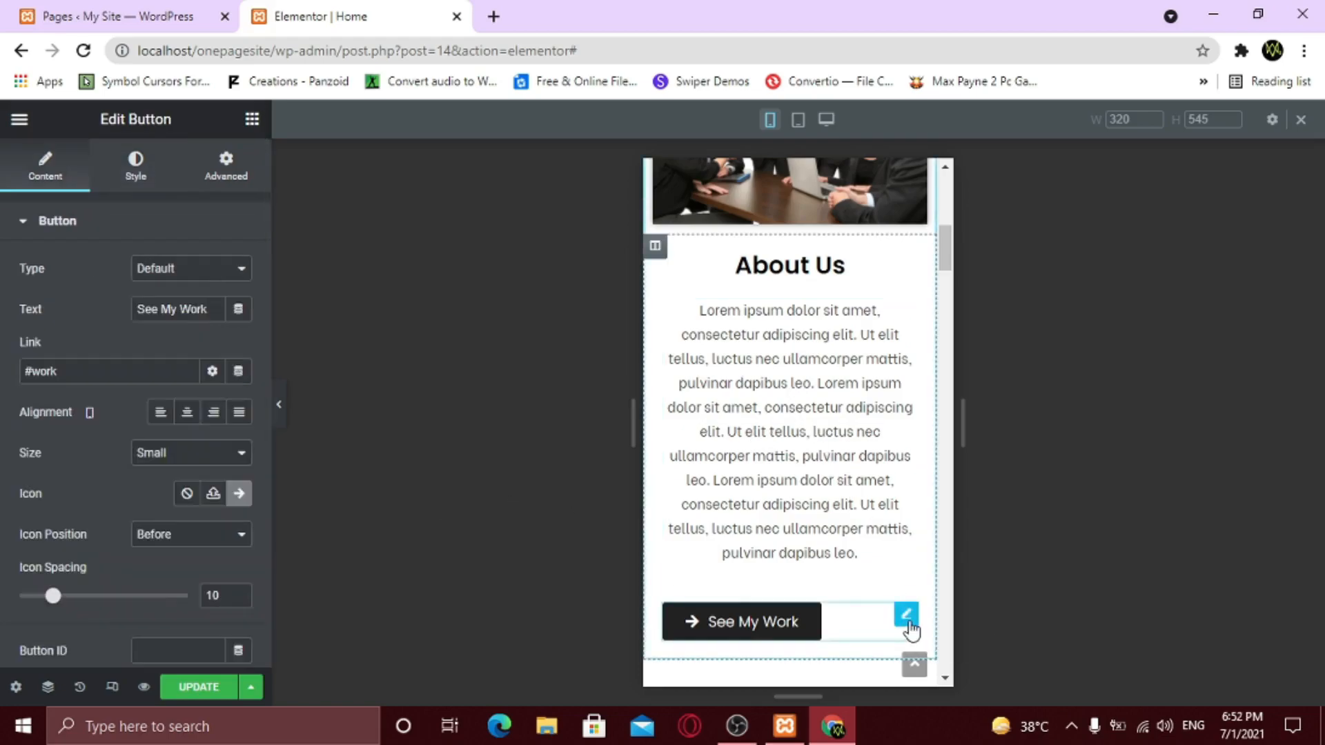
pyautogui.click(187, 413)
pyautogui.scroll(8, 794, 520)
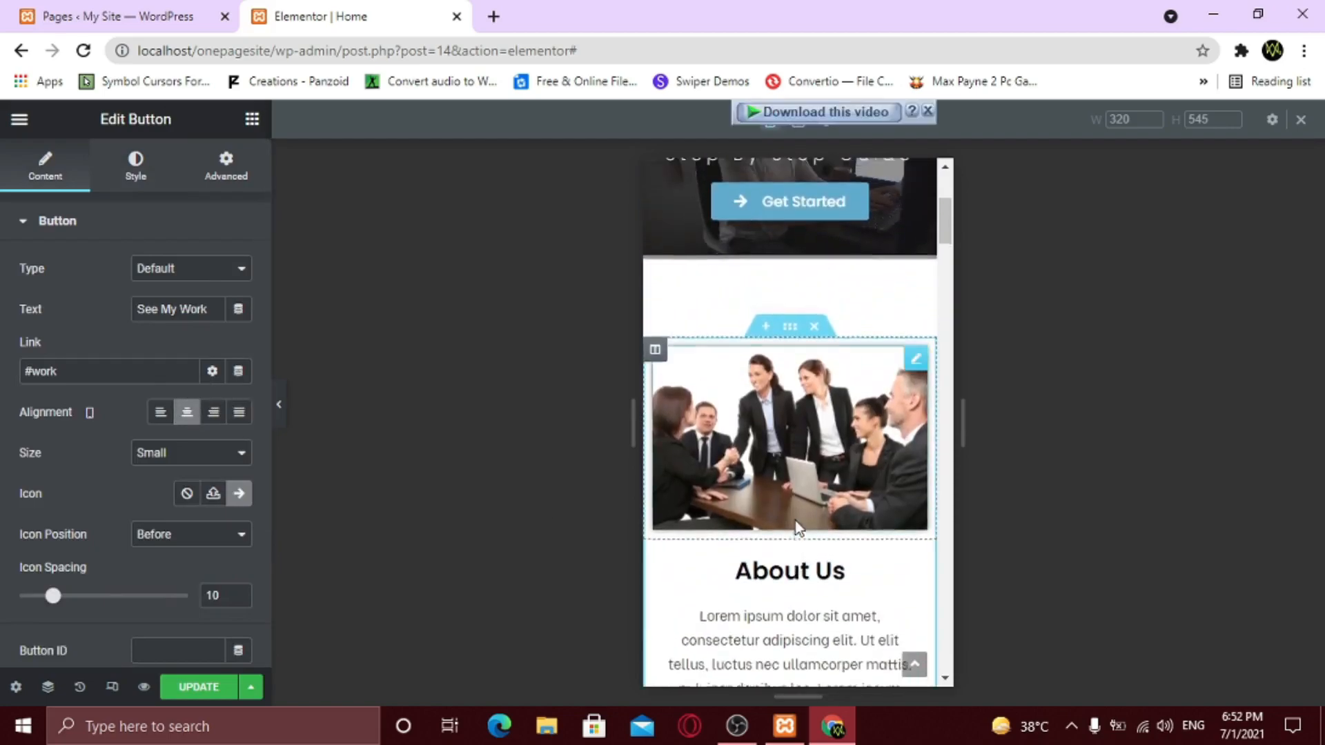
# - Set the Our Services heading's typography size to 25
pyautogui.scroll(-10, 796, 521)
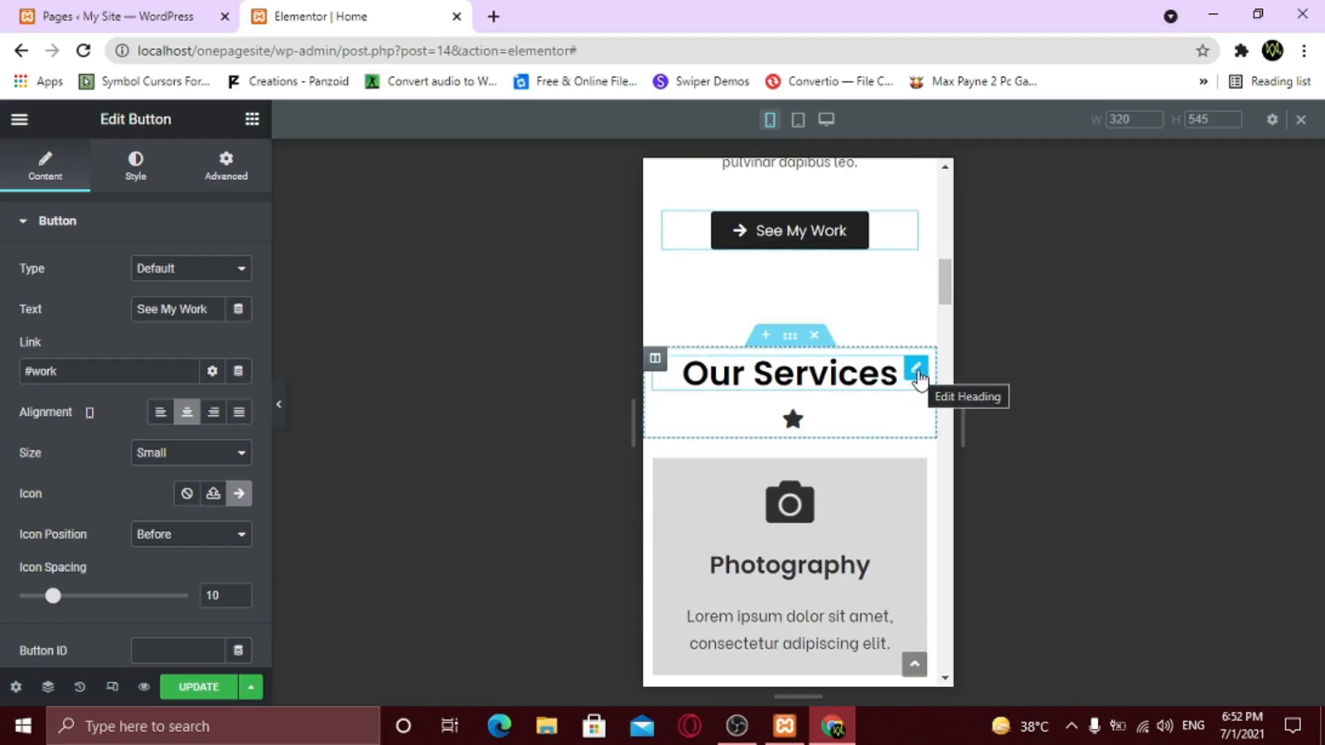
pyautogui.click(917, 370)
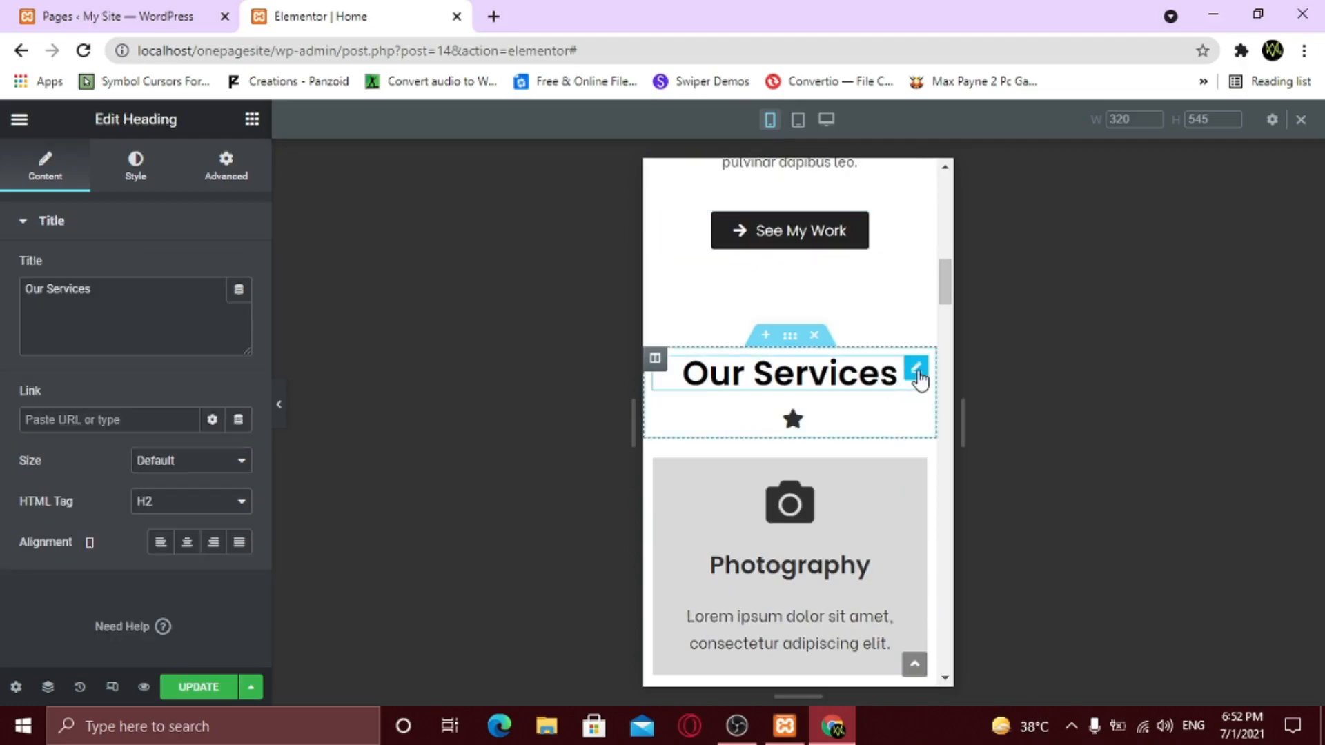
pyautogui.click(154, 173)
pyautogui.click(239, 308)
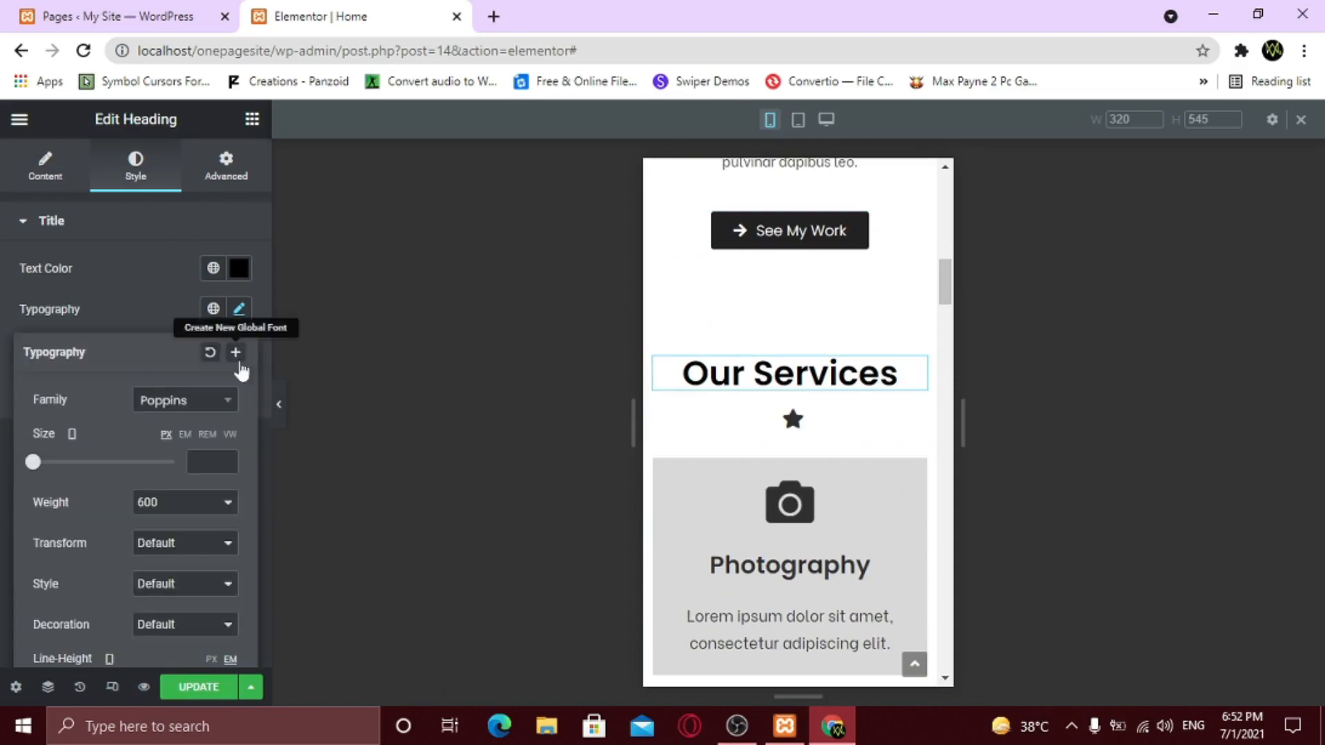
pyautogui.write('25')
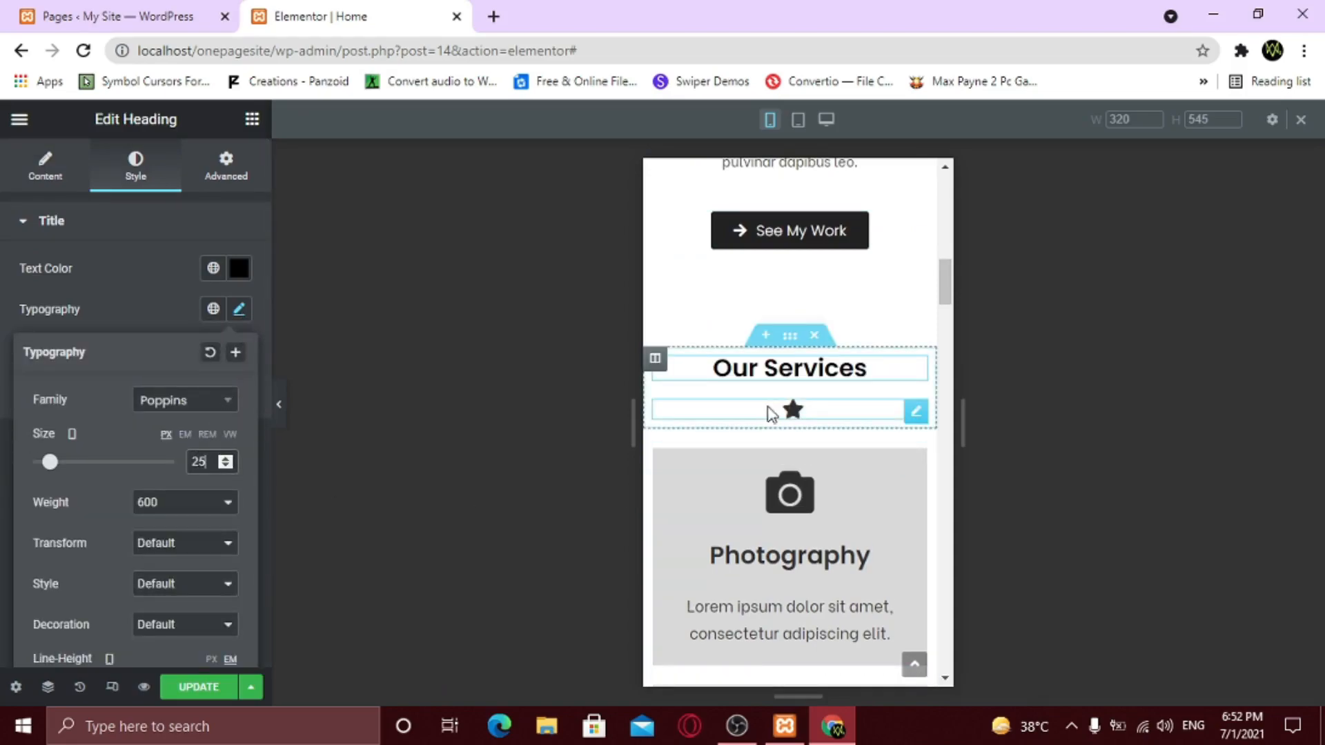
# - Change the star divider's width to 40
pyautogui.click(916, 414)
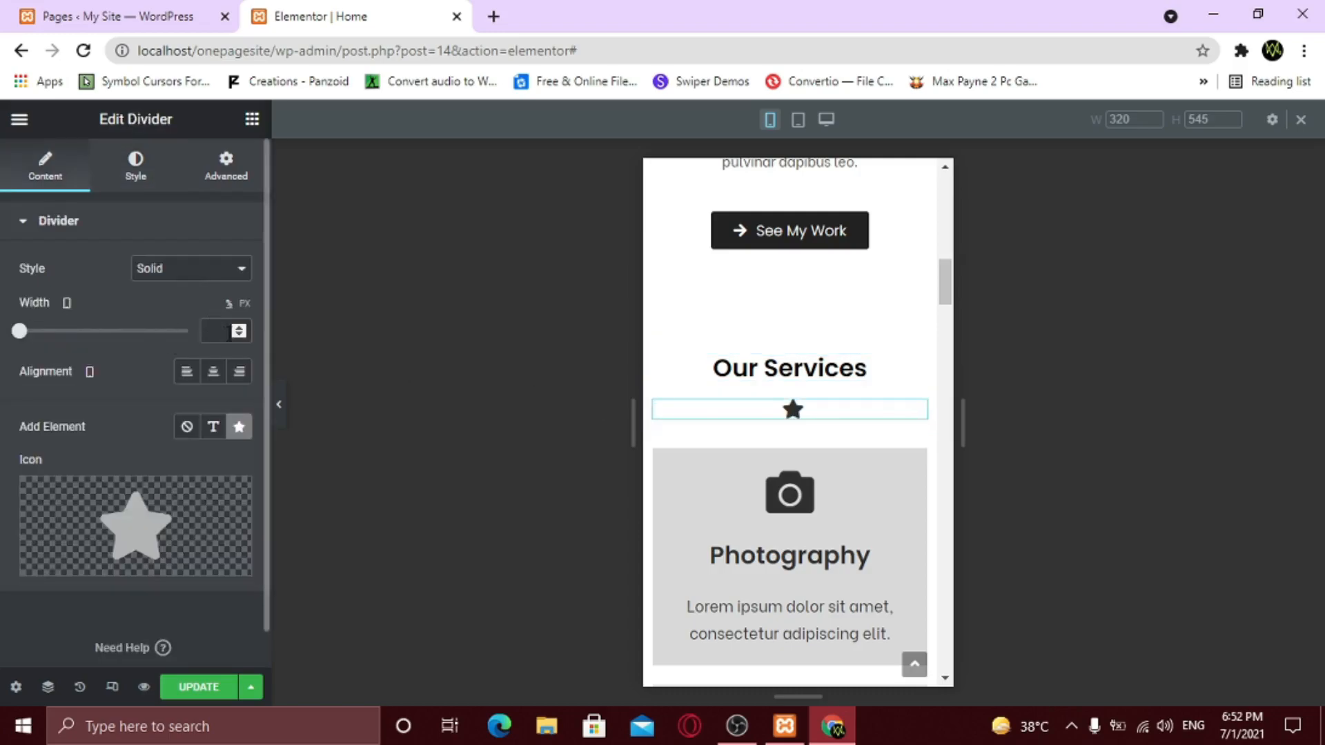
pyautogui.click(216, 332)
pyautogui.write('20')
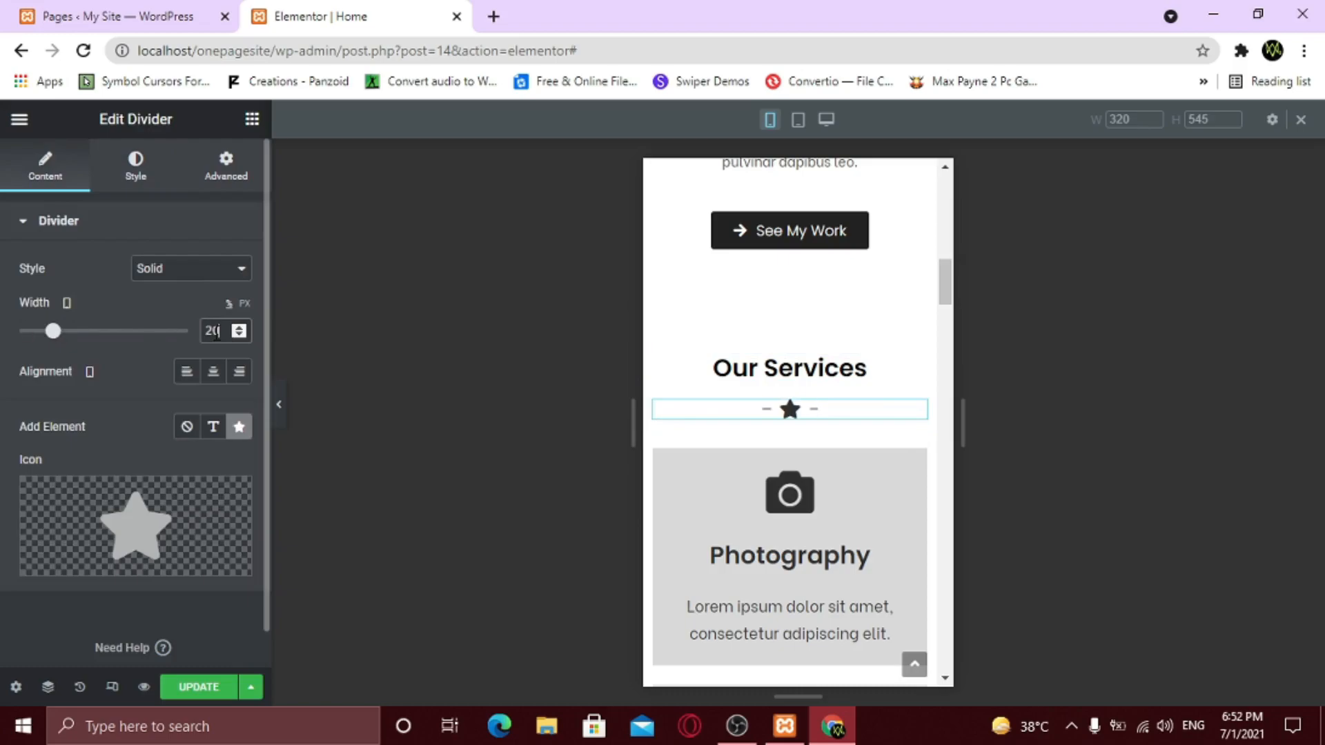
pyautogui.press('BackSpace')
pyautogui.press('BackSpace')
pyautogui.write('40')
pyautogui.click(130, 176)
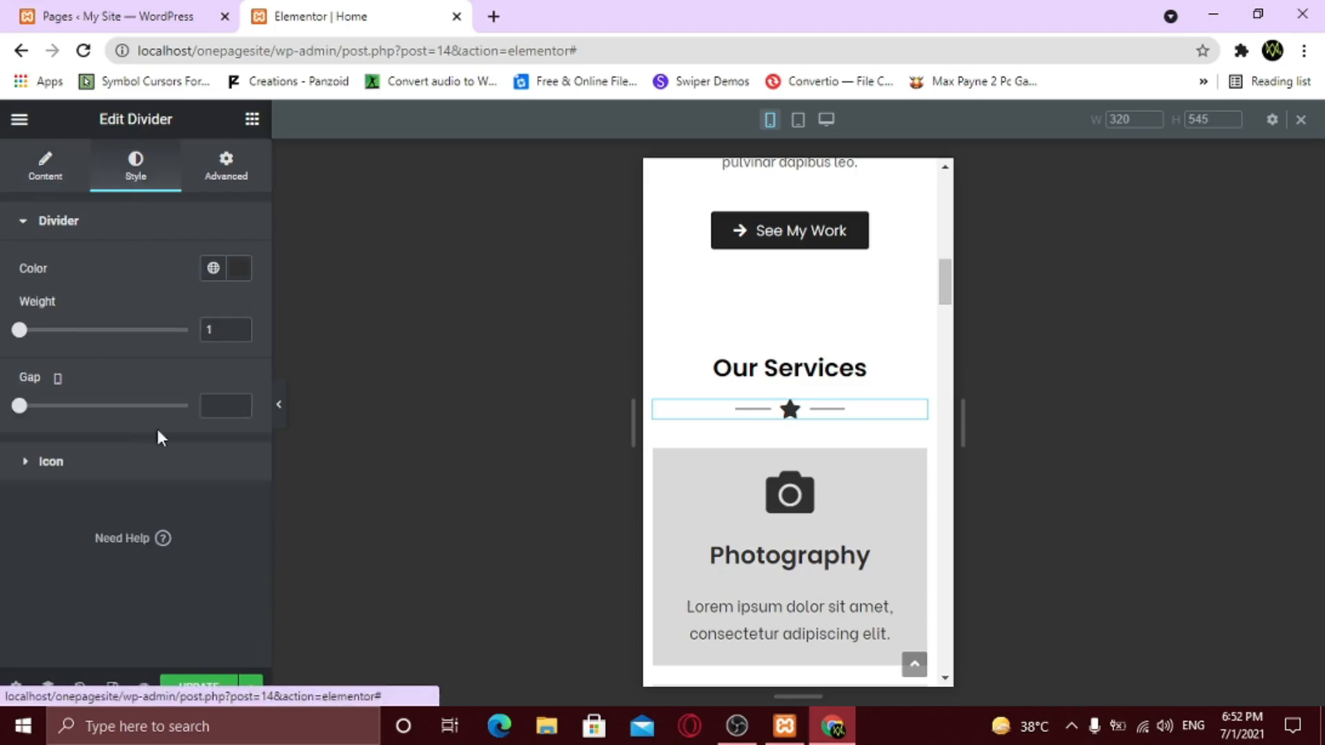
# - Enter 15 as the Our Services section's mobile padding for top, right, bottom and left
pyautogui.scroll(-3, 863, 550)
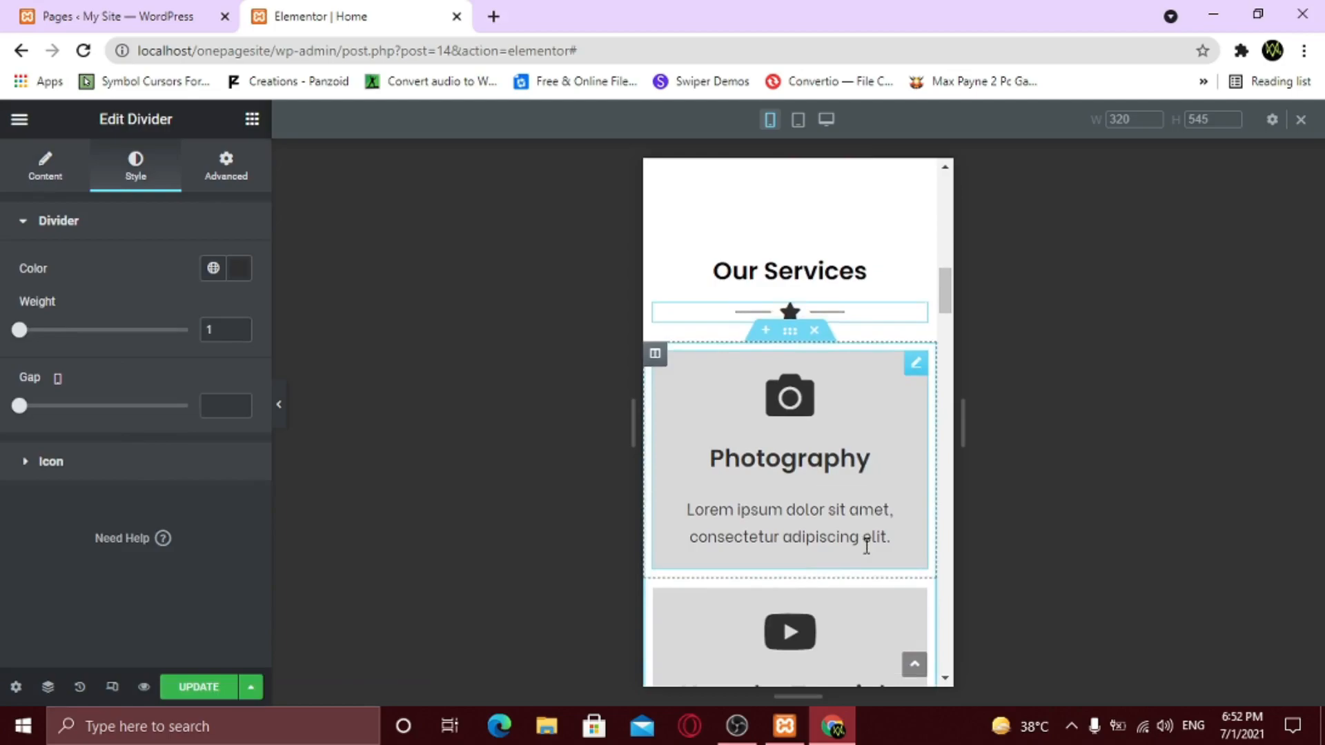
pyautogui.scroll(-2, 868, 554)
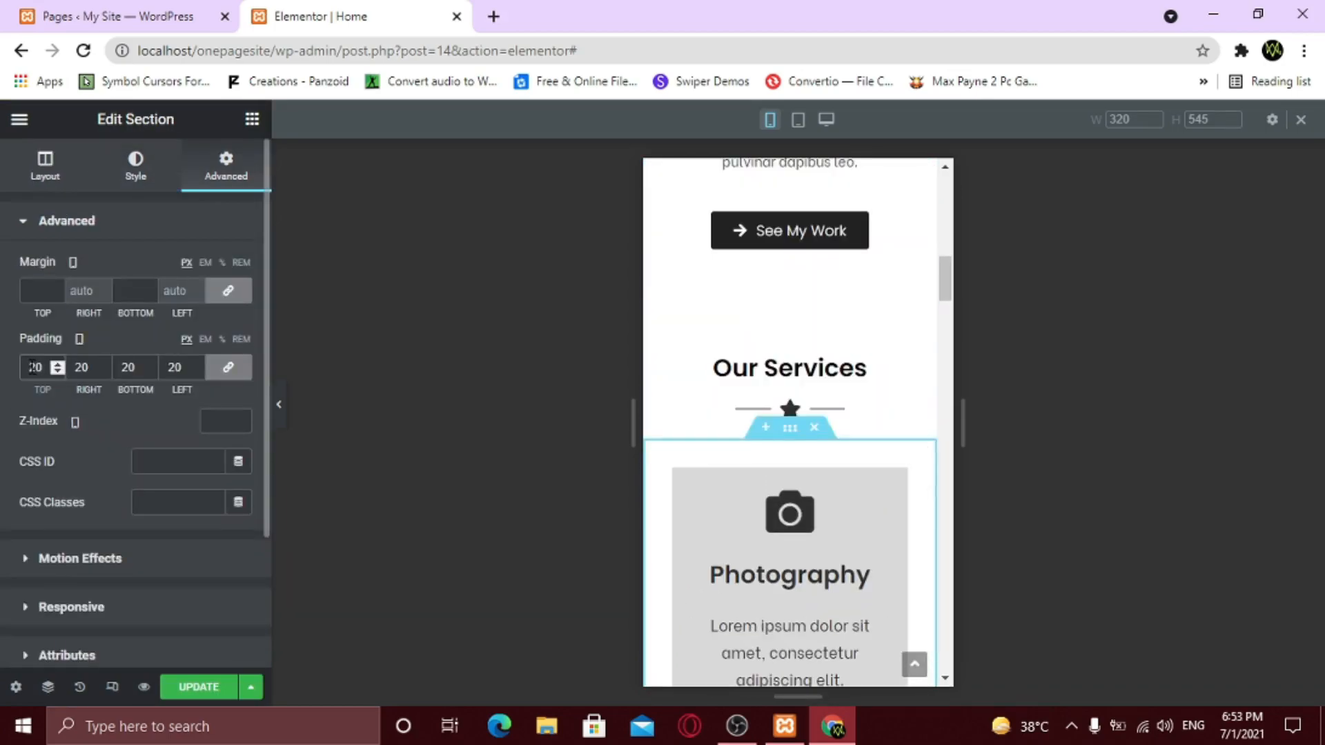
pyautogui.write('15')
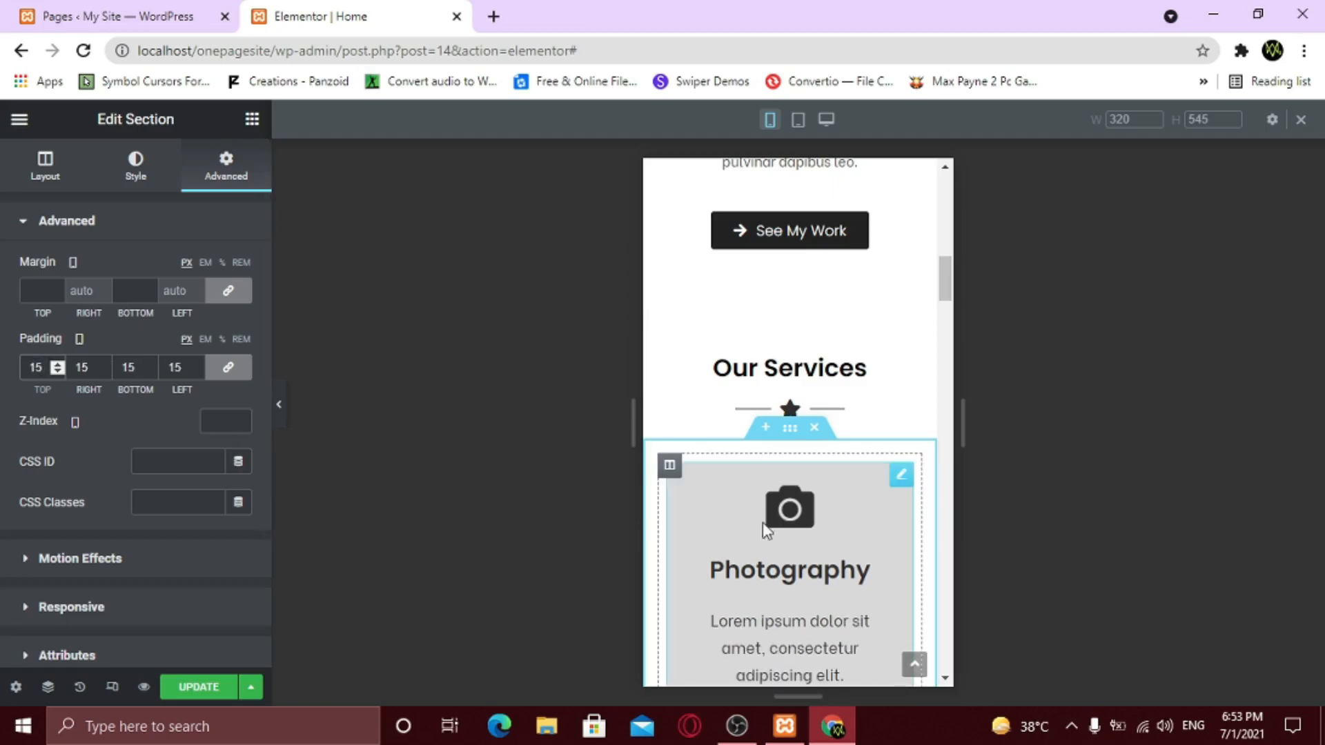
pyautogui.scroll(-3, 777, 533)
pyautogui.scroll(-10, 777, 533)
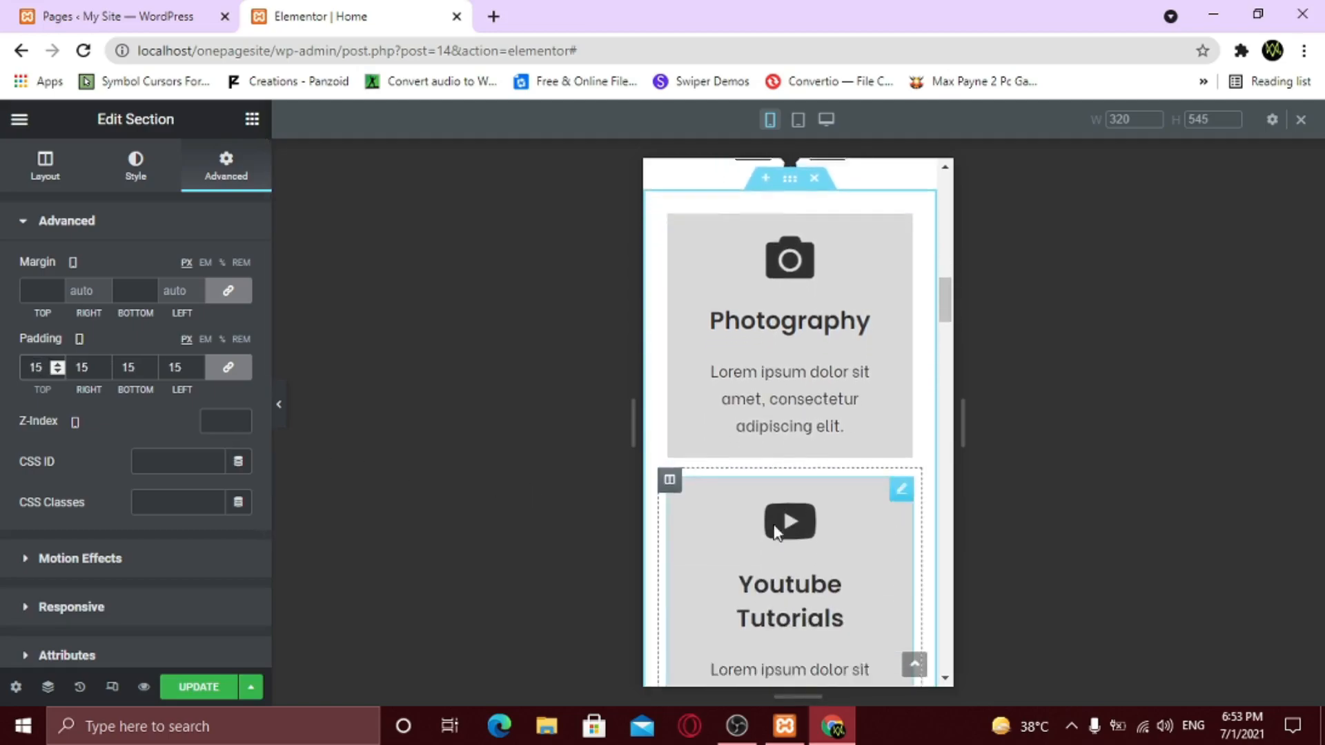
pyautogui.scroll(-2, 775, 526)
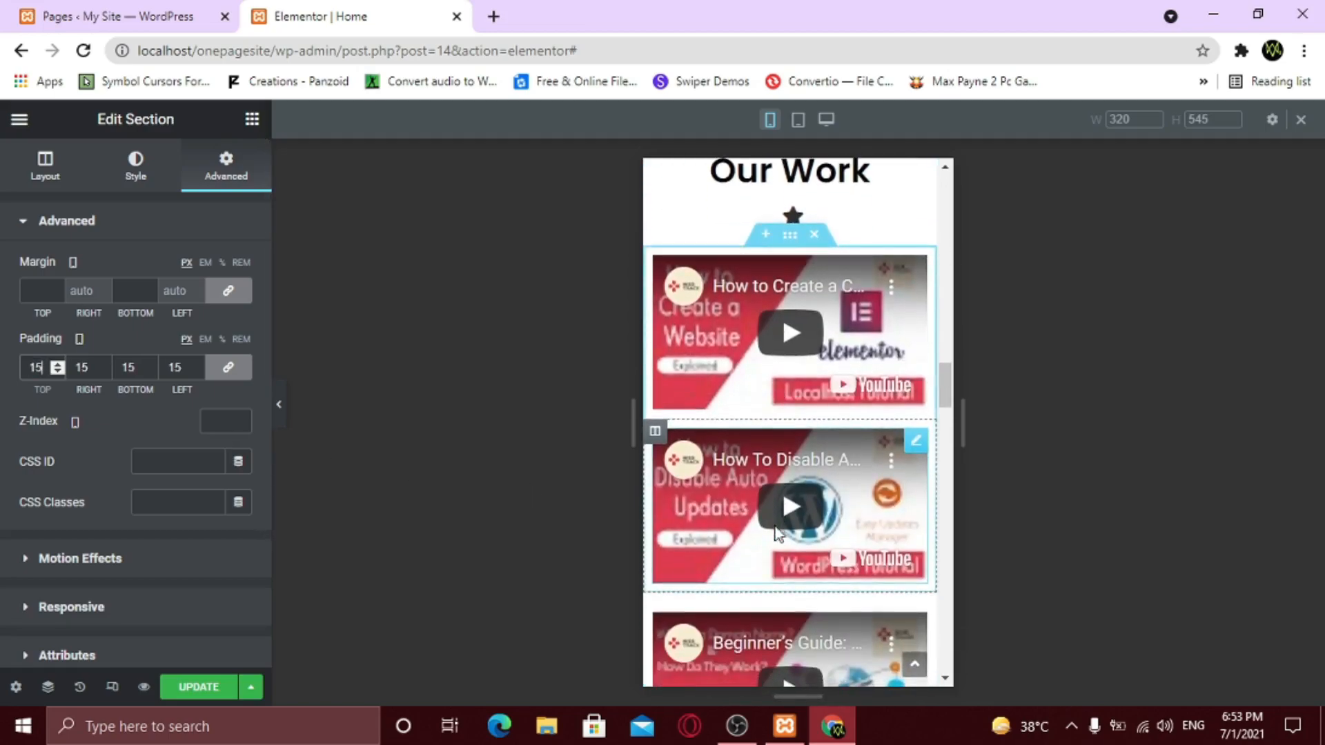
pyautogui.scroll(3, 775, 526)
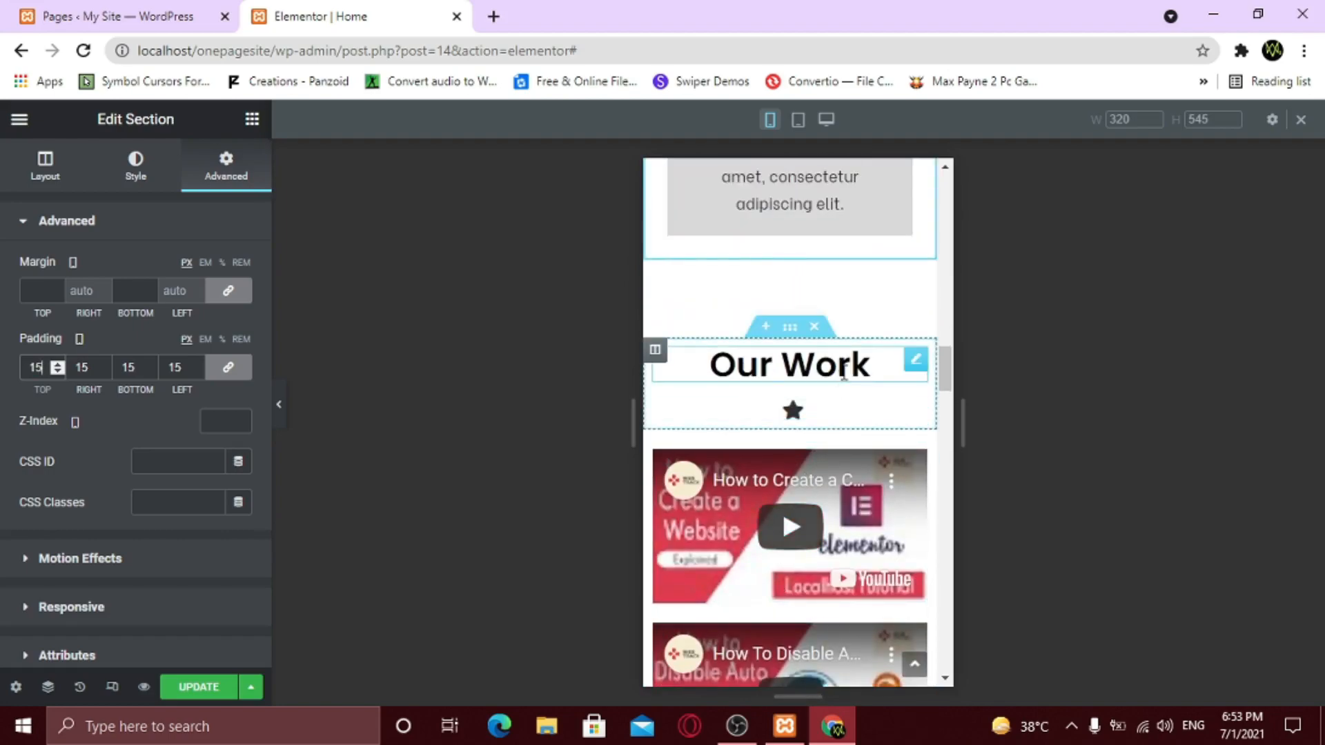
# - Set the Our Work heading's mobile typography size to 25
pyautogui.click(909, 364)
pyautogui.click(130, 174)
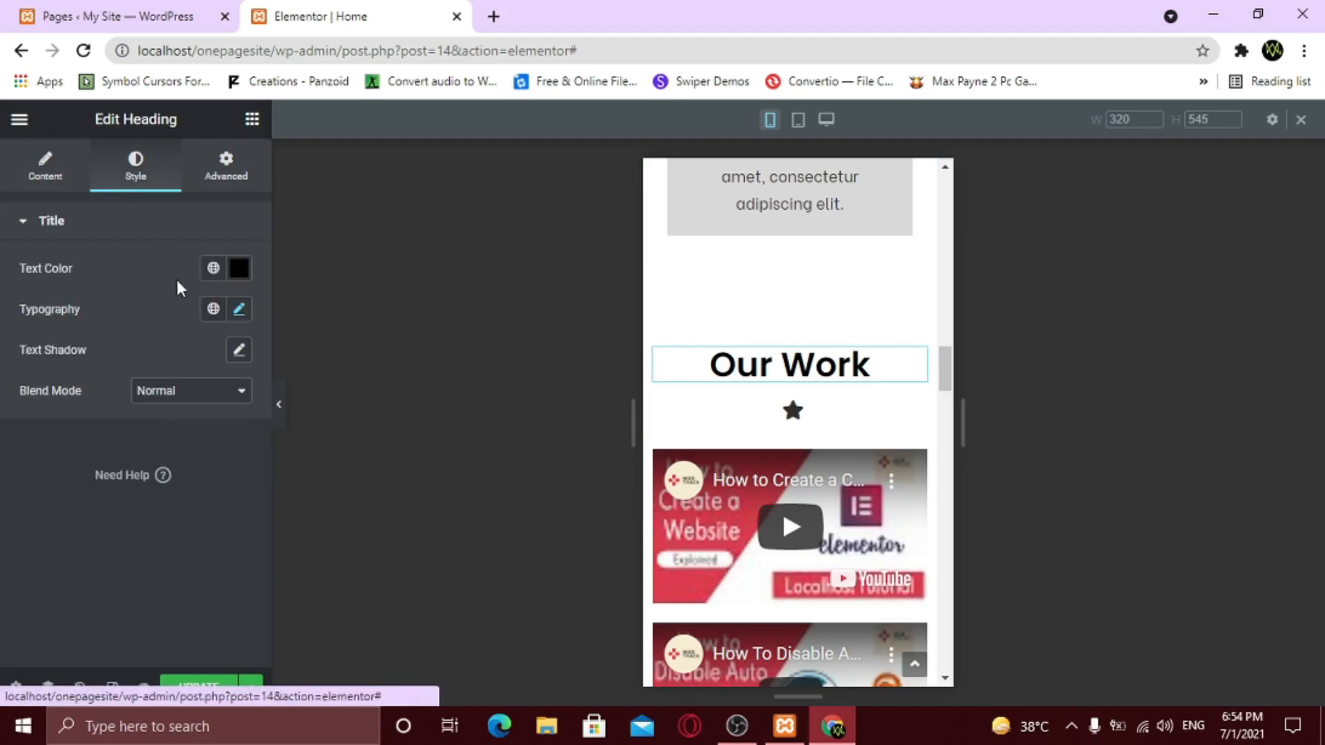
pyautogui.click(238, 308)
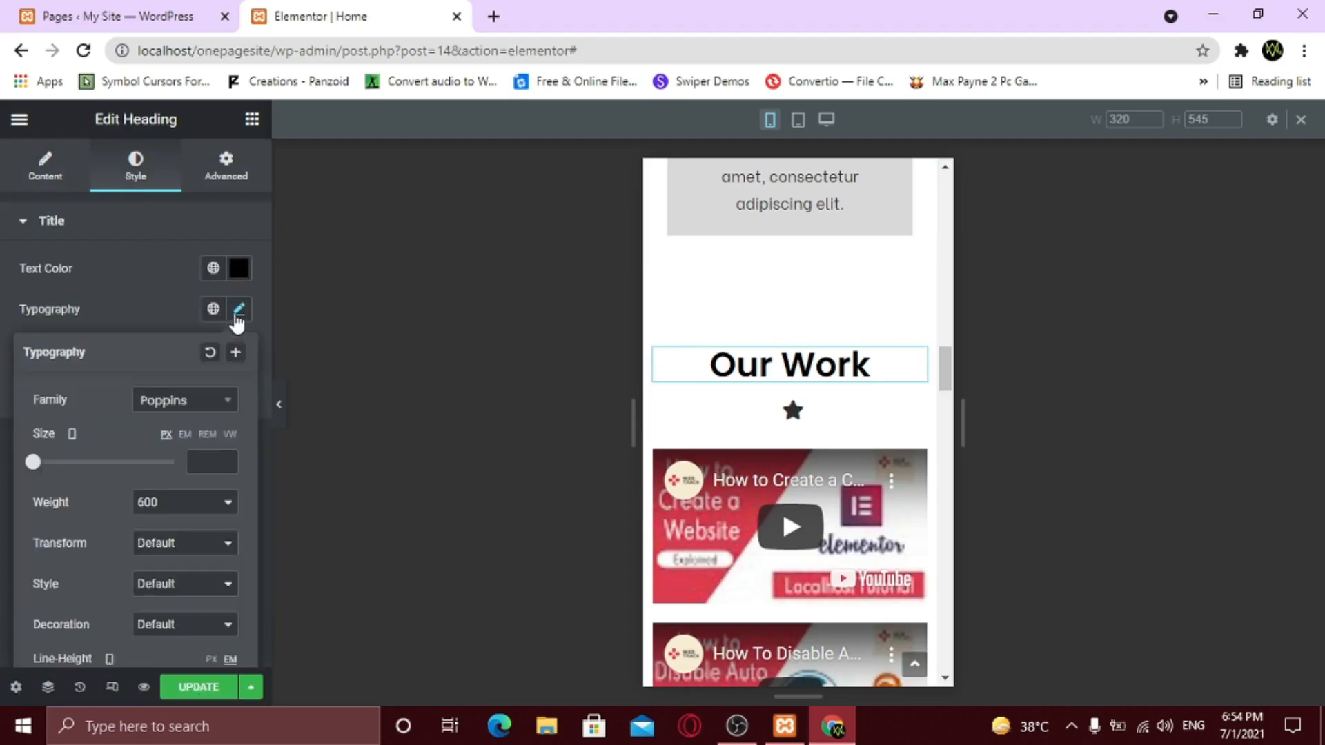
pyautogui.click(205, 461)
pyautogui.write('25')
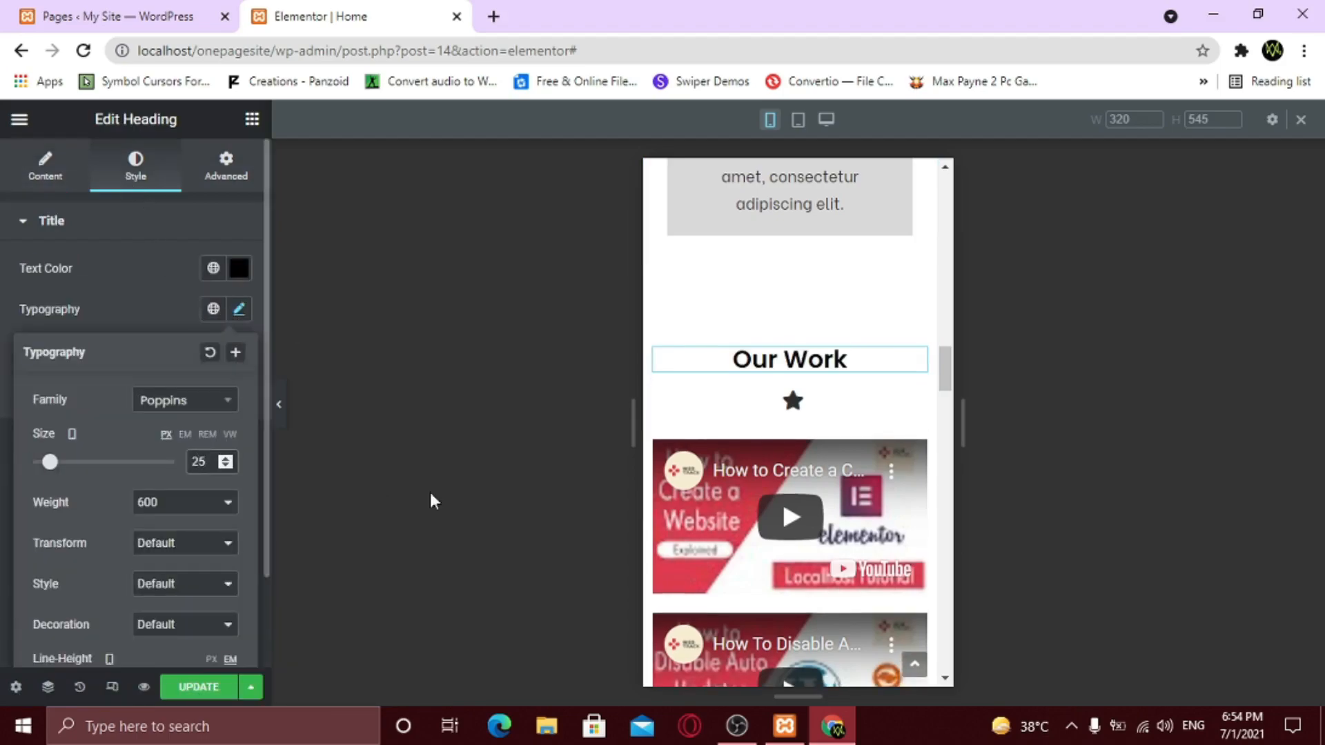
# - Set the Our Work star divider's line width to 40
pyautogui.click(914, 408)
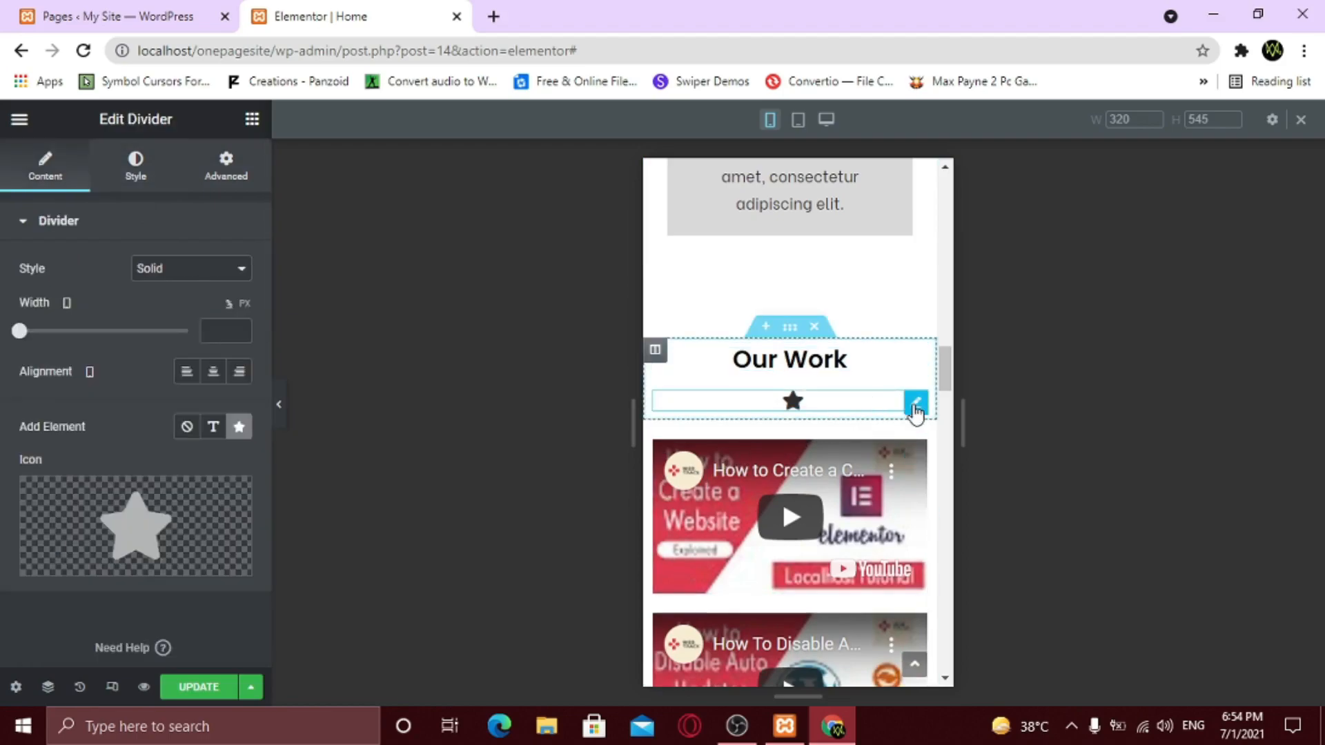
pyautogui.write('40')
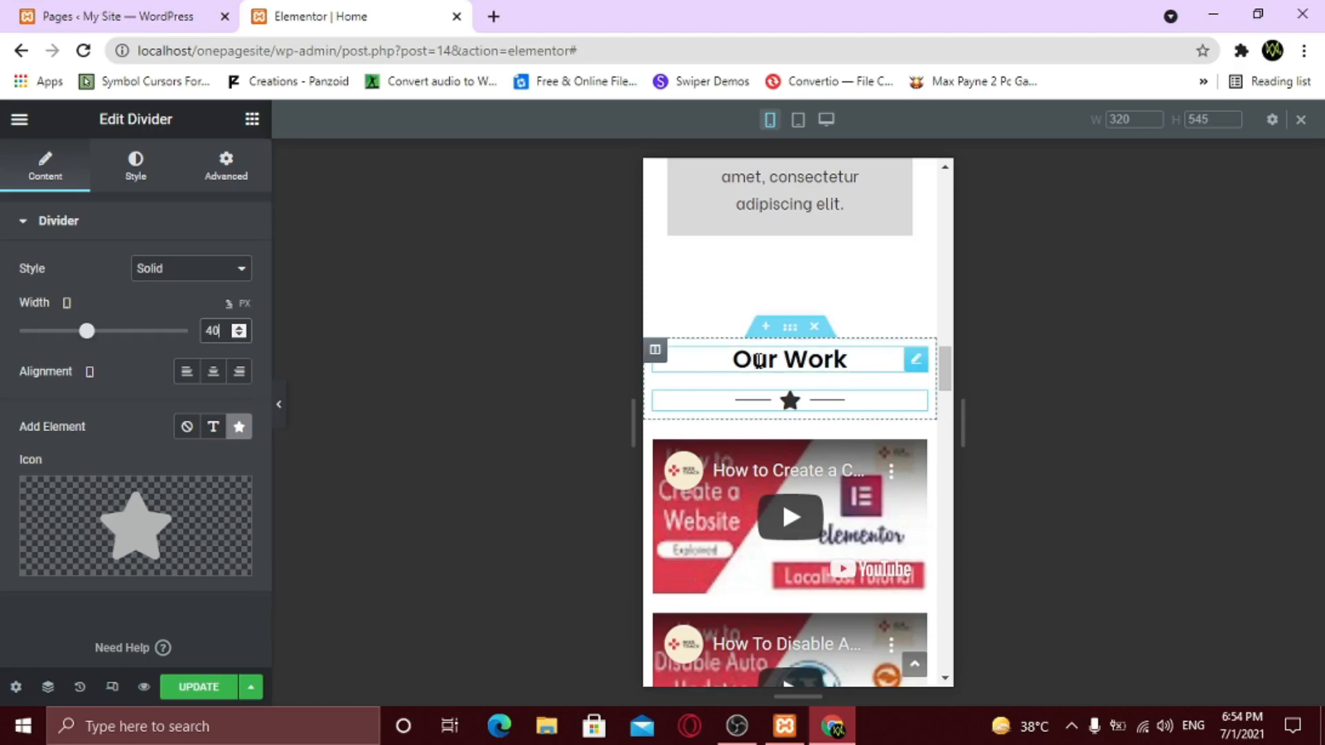
pyautogui.scroll(-3, 798, 432)
pyautogui.scroll(-8, 799, 434)
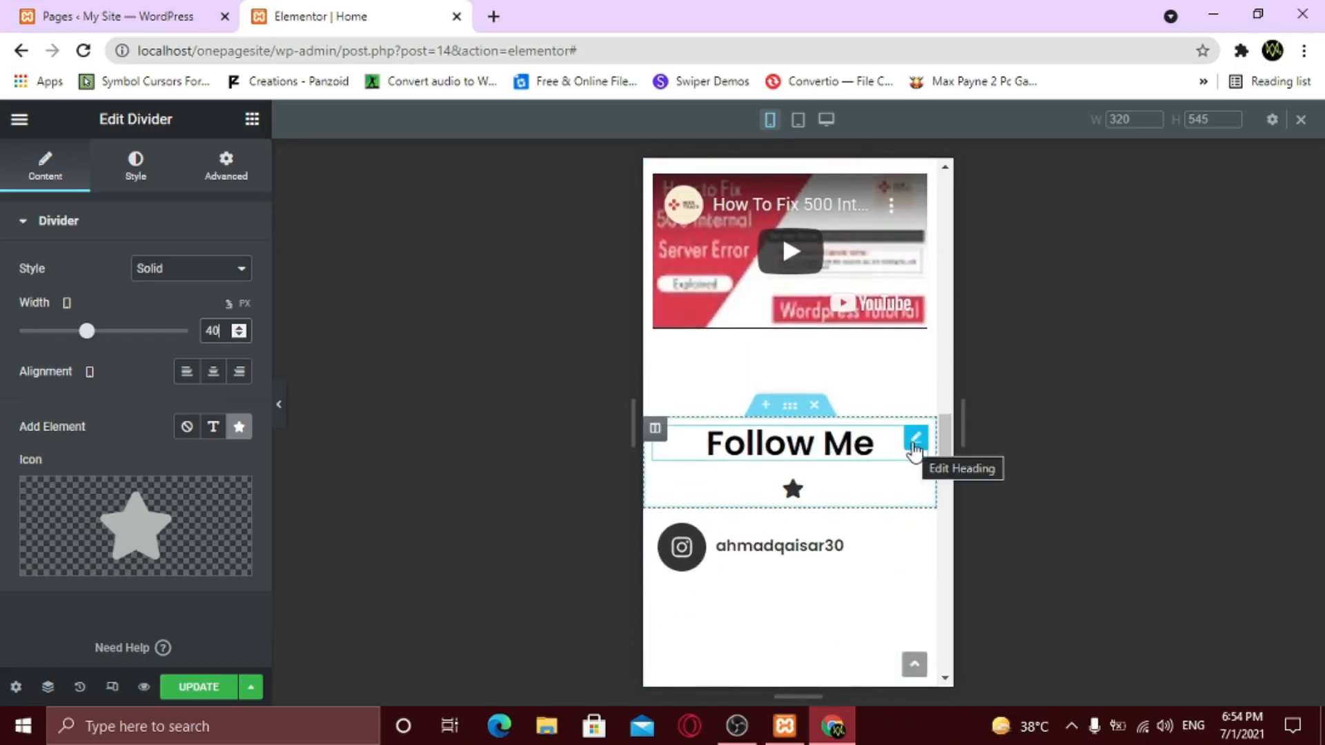
# - Set the Follow Me heading's mobile typography size to 25
pyautogui.click(915, 439)
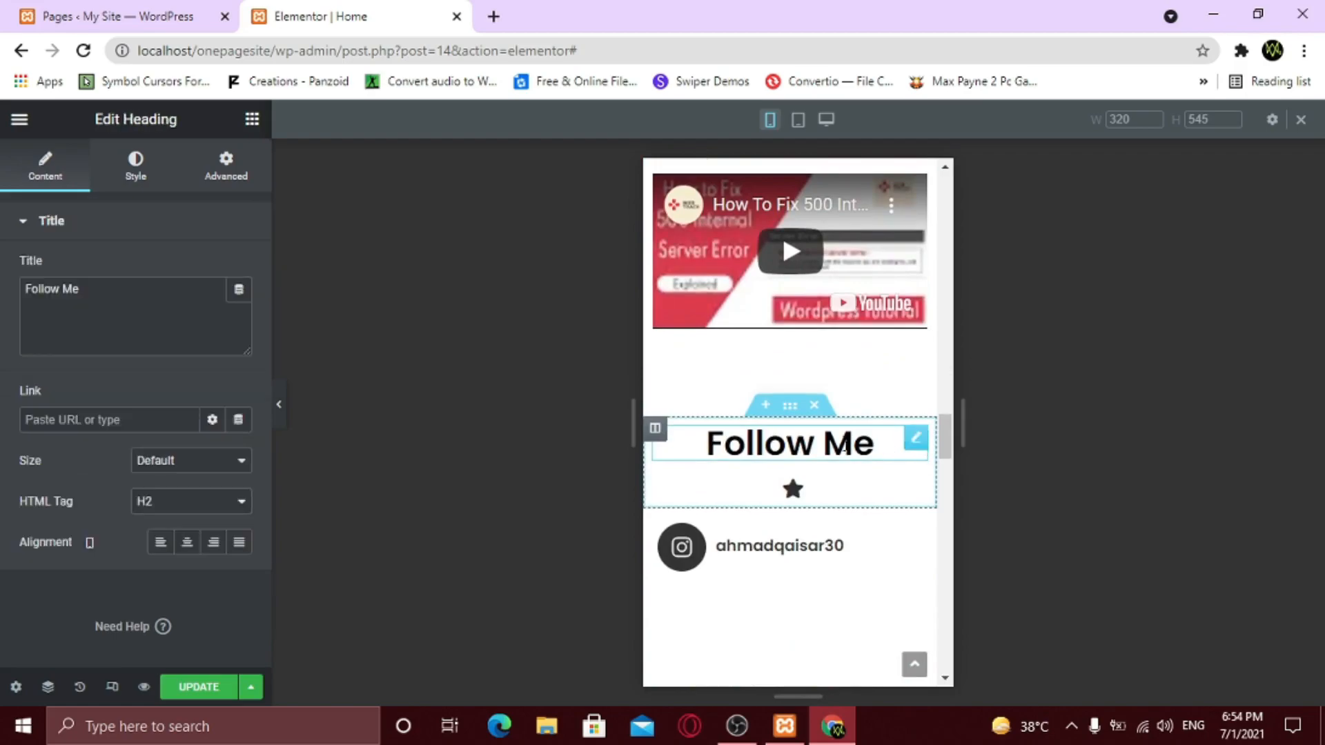
pyautogui.click(150, 175)
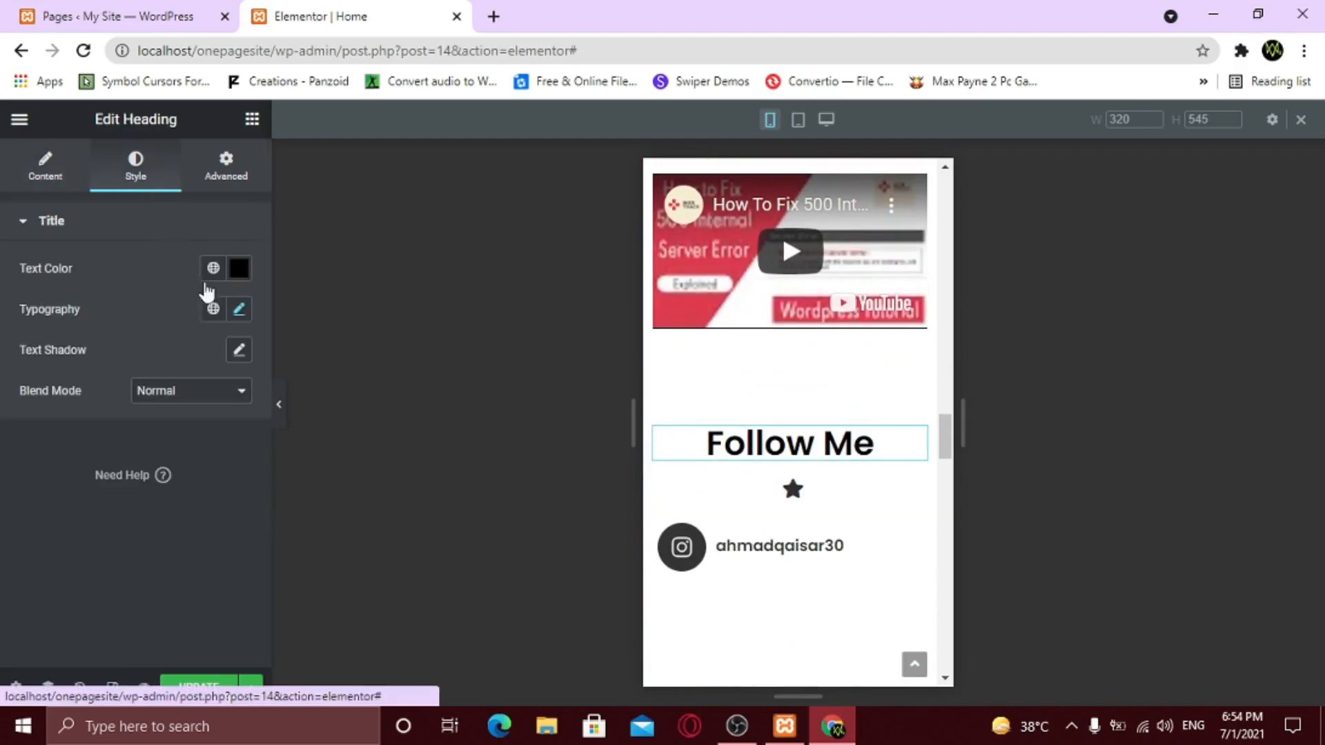
pyautogui.click(239, 308)
pyautogui.write('25')
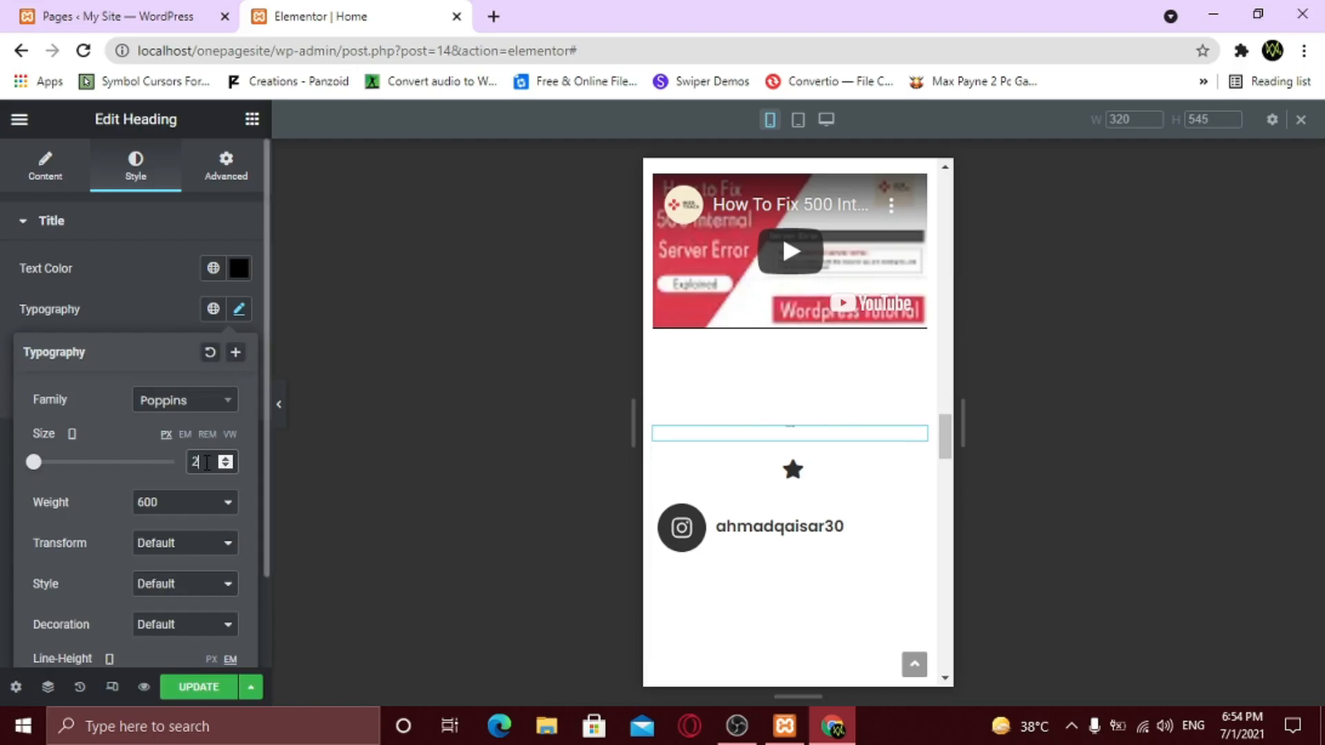
pyautogui.click(131, 312)
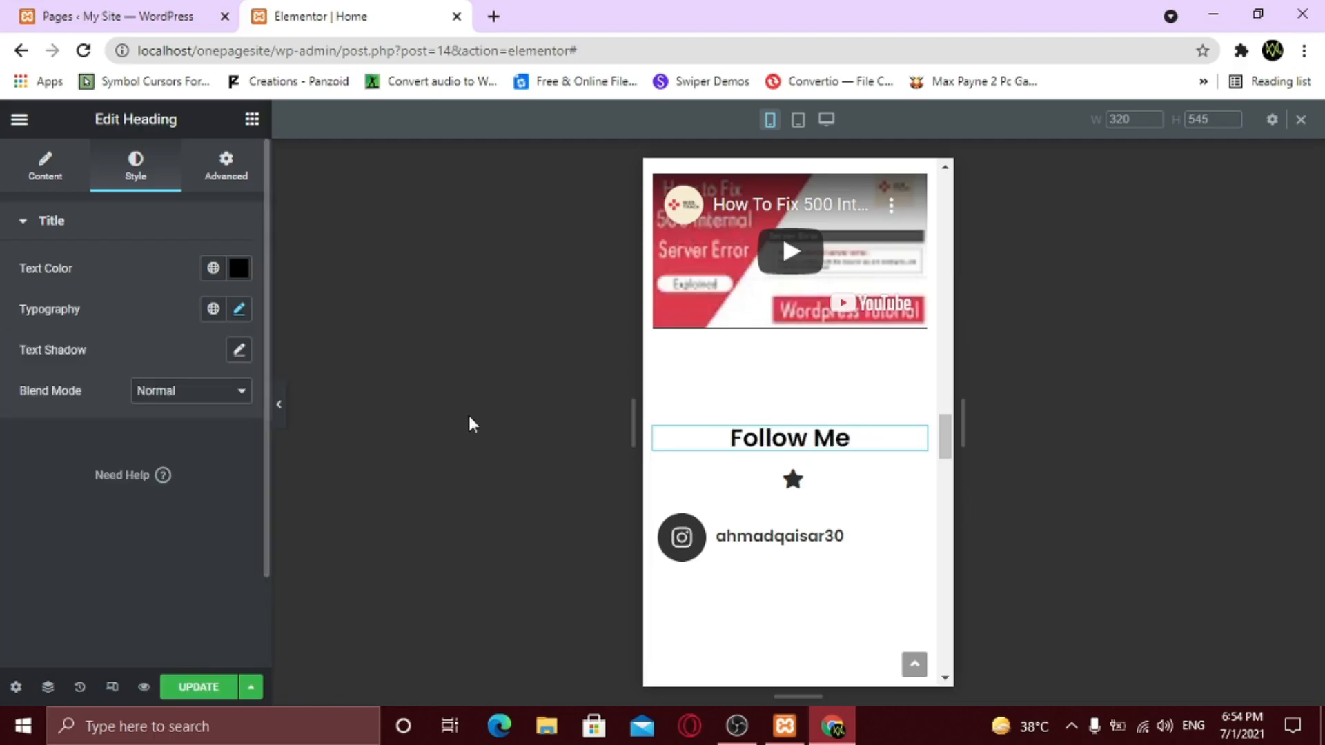
# - Set the Follow Me star divider's line width to 40, then return to the page top
pyautogui.click(914, 483)
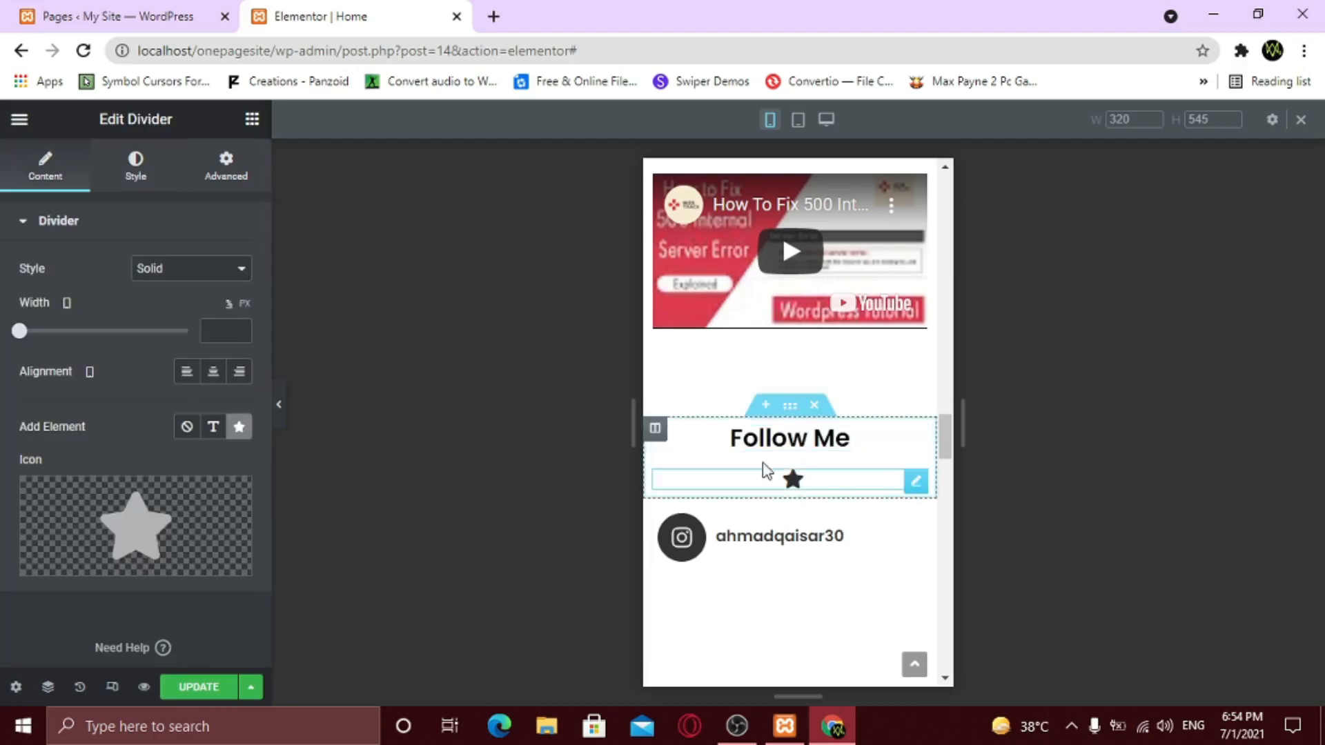
pyautogui.click(210, 329)
pyautogui.write('40')
pyautogui.scroll(-10, 728, 470)
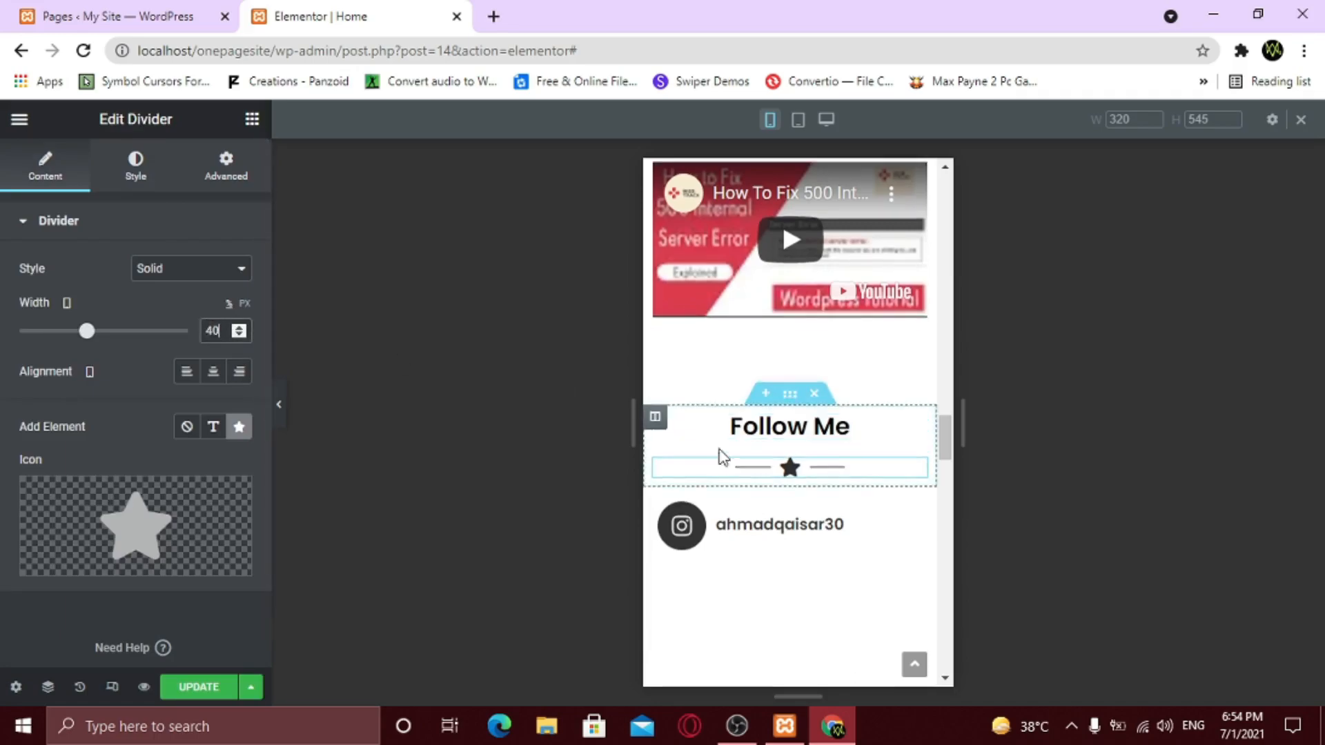
pyautogui.scroll(-15, 730, 475)
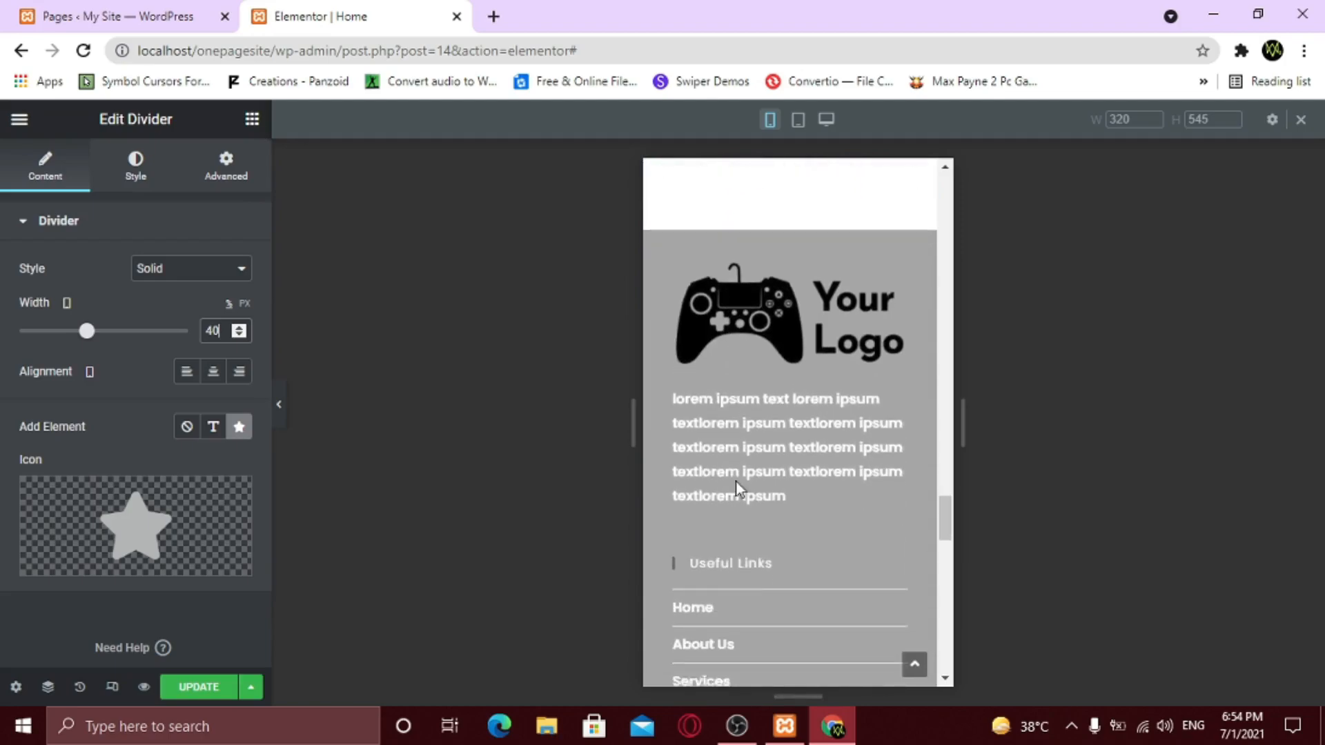
pyautogui.scroll(12, 737, 487)
pyautogui.scroll(20, 736, 491)
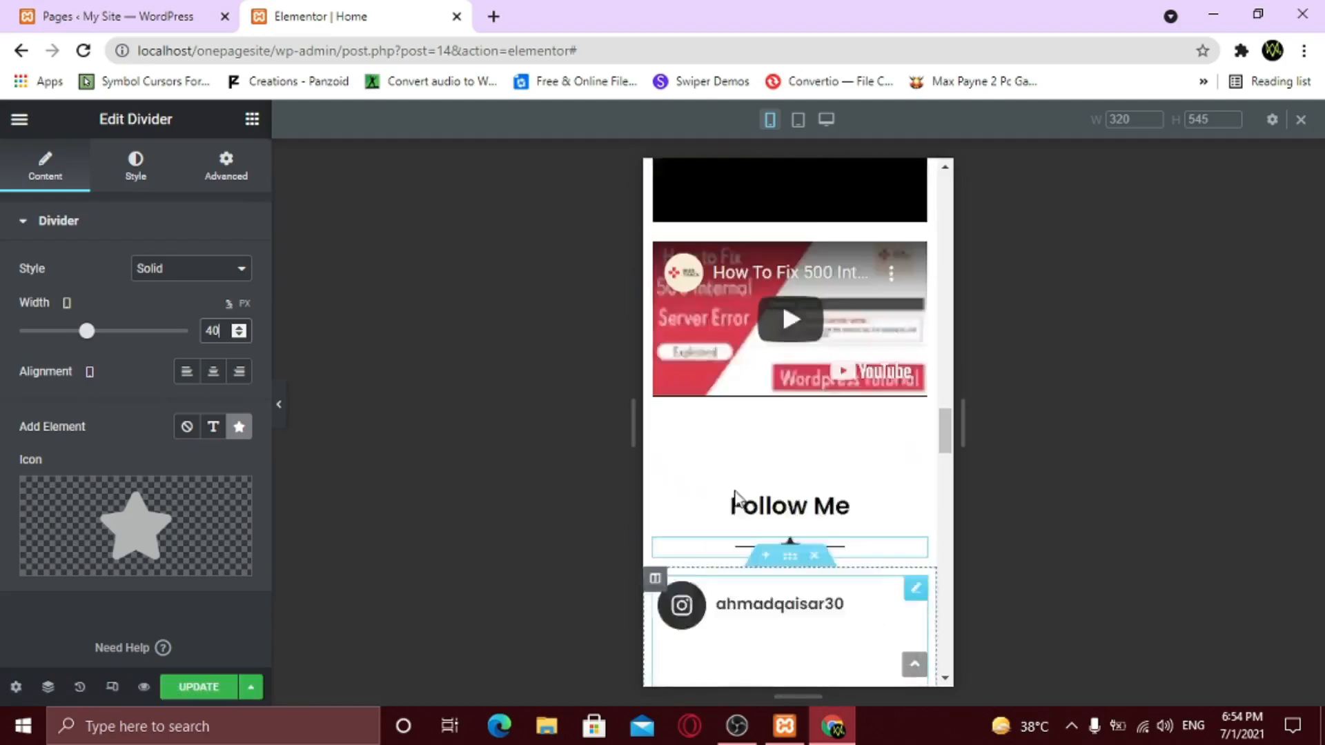
pyautogui.scroll(8, 736, 490)
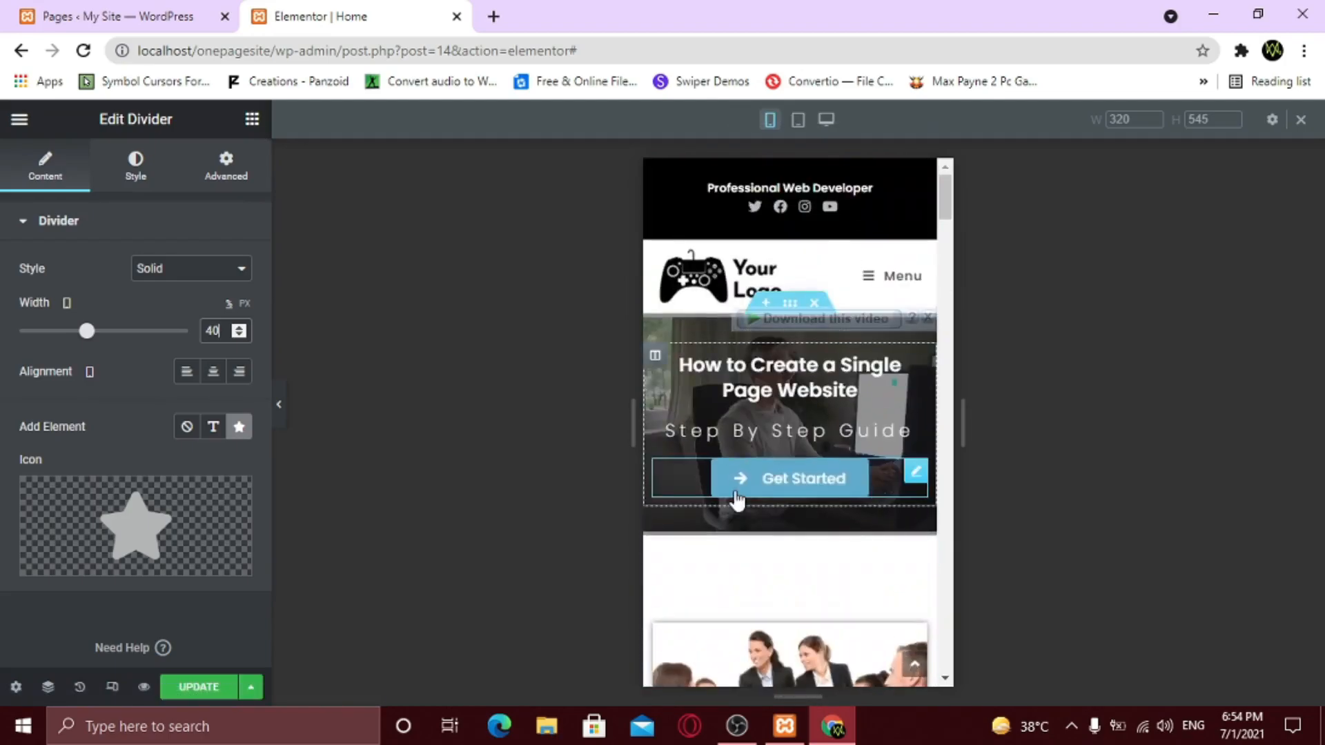
# - Switch the Elementor editor to the tablet device view
pyautogui.click(799, 120)
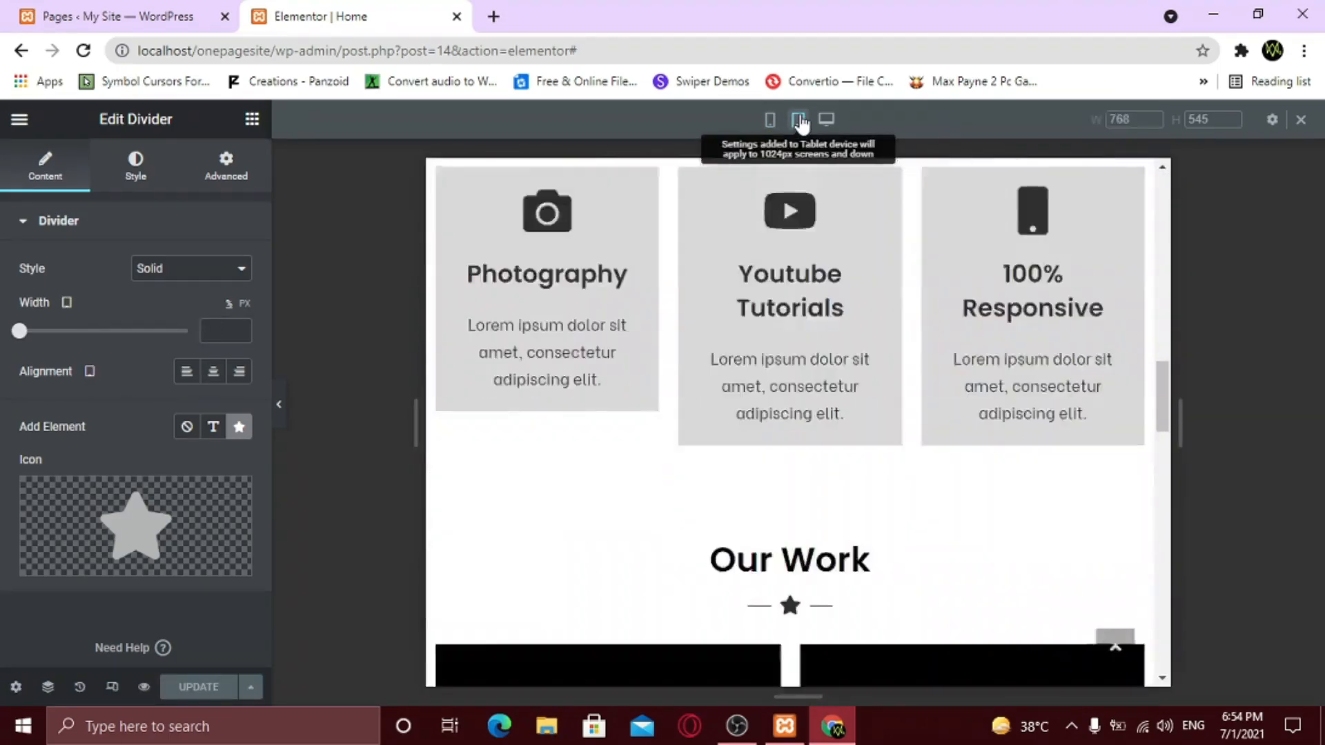
pyautogui.scroll(10, 827, 477)
pyautogui.scroll(5, 825, 469)
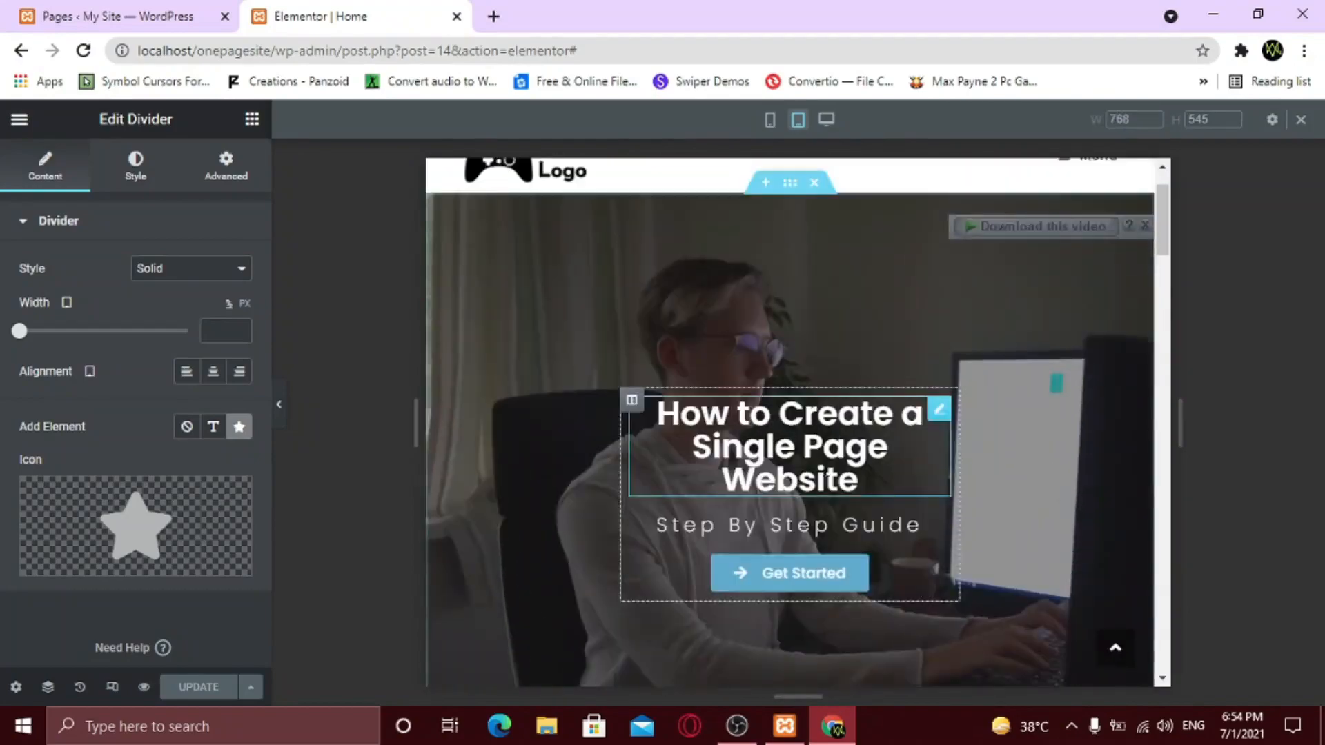
pyautogui.scroll(-1, 825, 470)
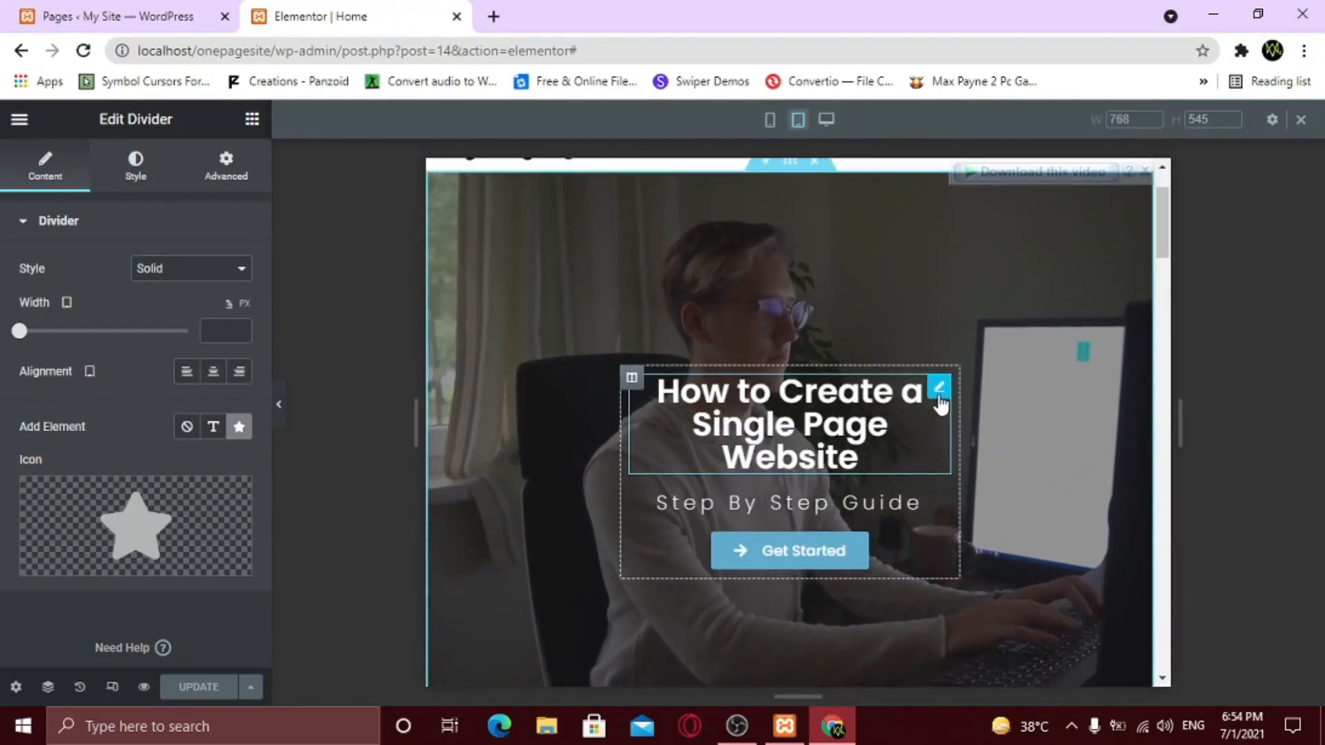
# - Set the hero title's tablet font size to 25 and line height to 1.3 em
pyautogui.click(941, 395)
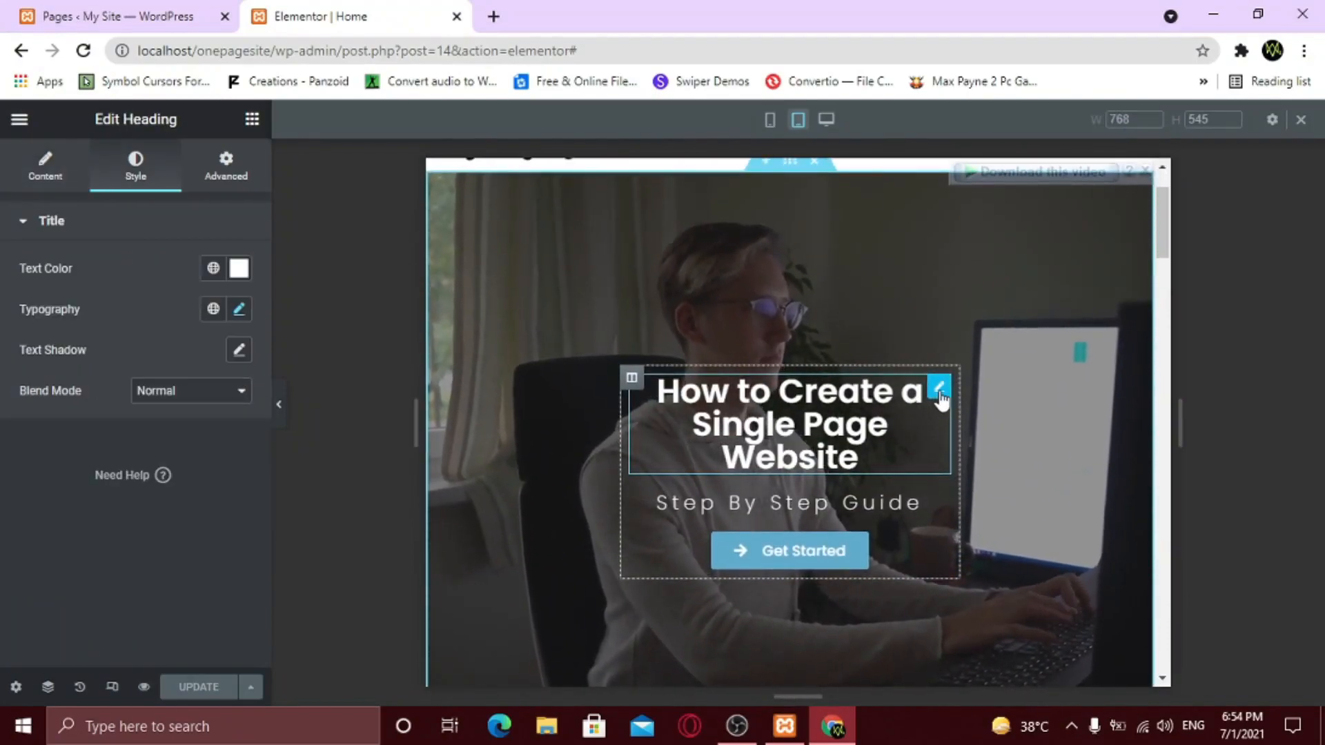
pyautogui.click(239, 310)
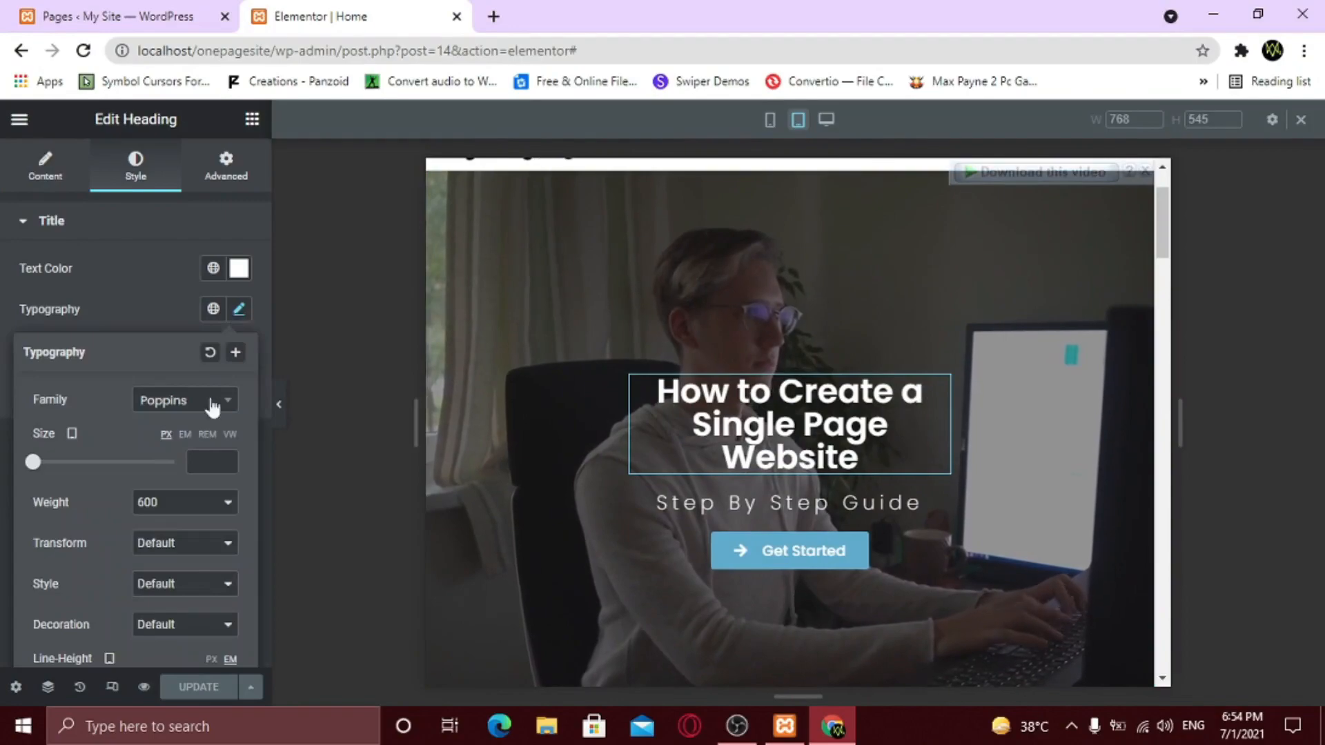
pyautogui.click(198, 464)
pyautogui.write('25')
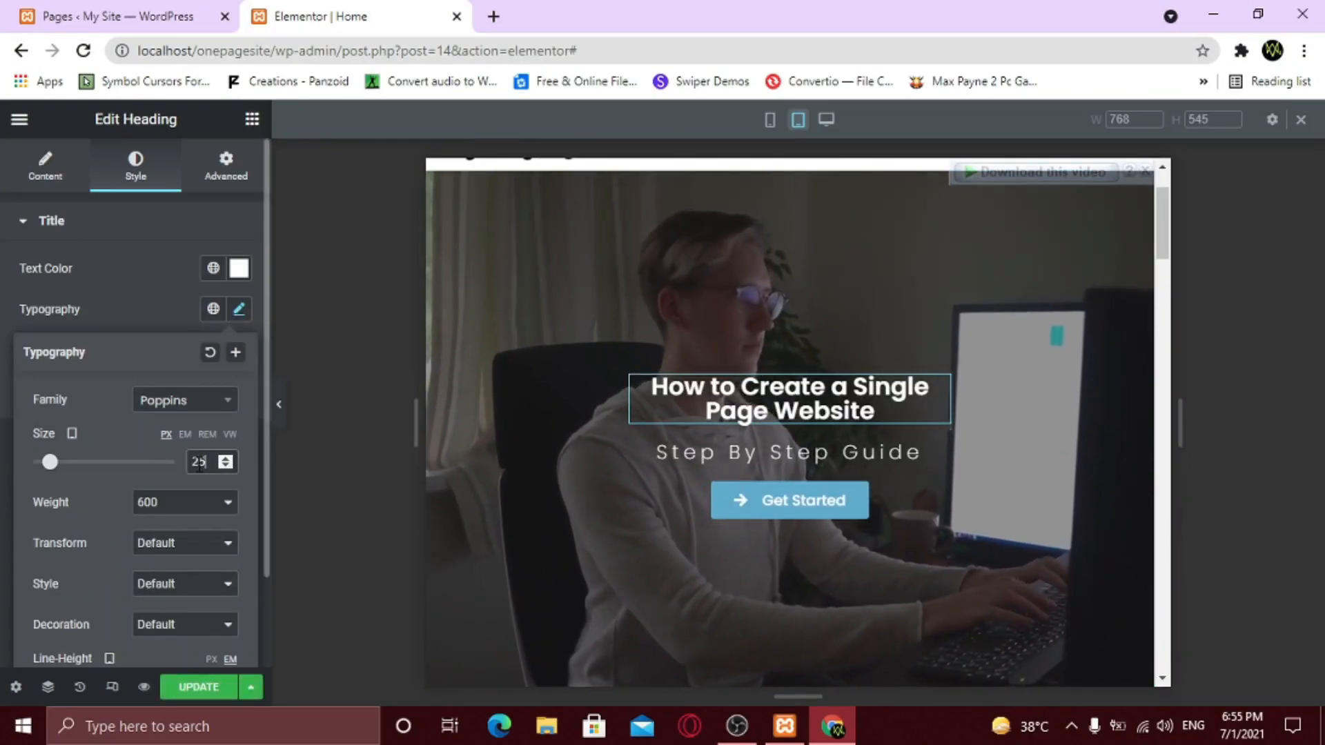
pyautogui.scroll(-2, 173, 600)
pyautogui.click(199, 589)
pyautogui.write('1.3')
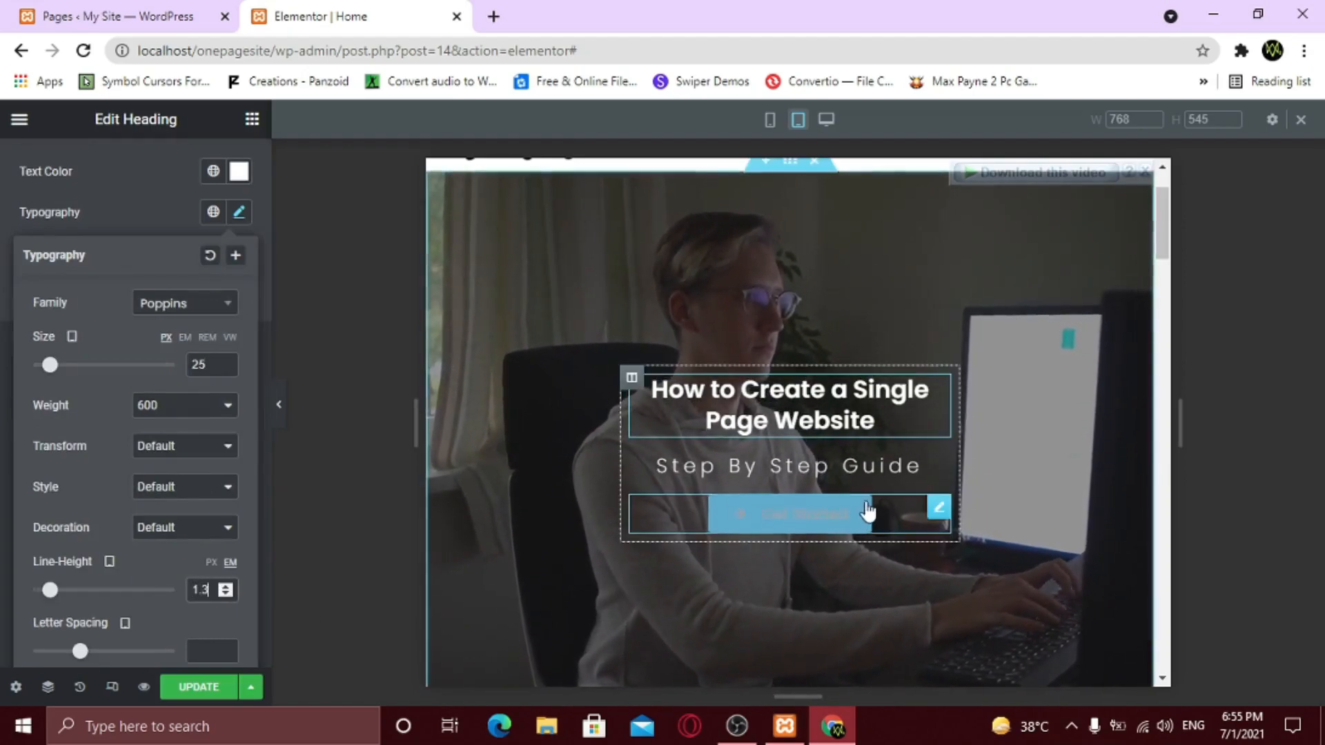
pyautogui.scroll(-3, 868, 511)
pyautogui.scroll(-3, 862, 459)
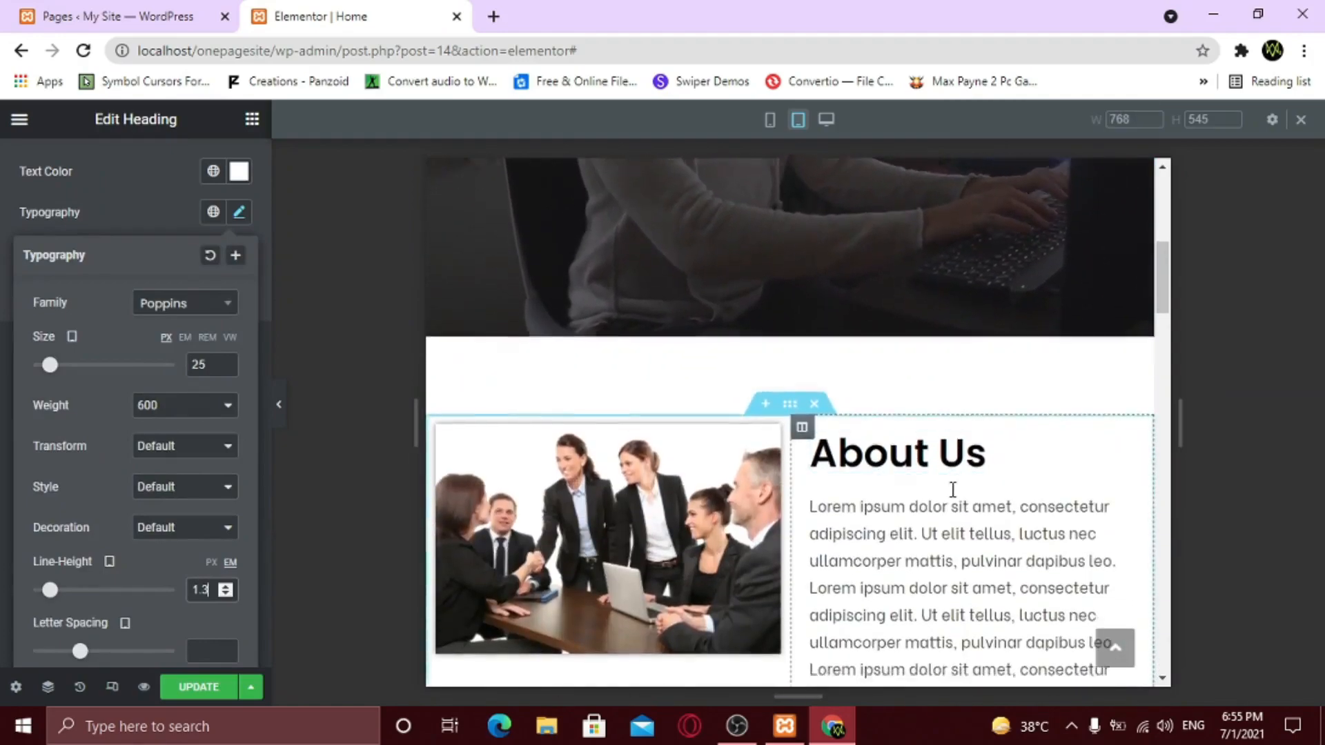
pyautogui.scroll(-3, 953, 490)
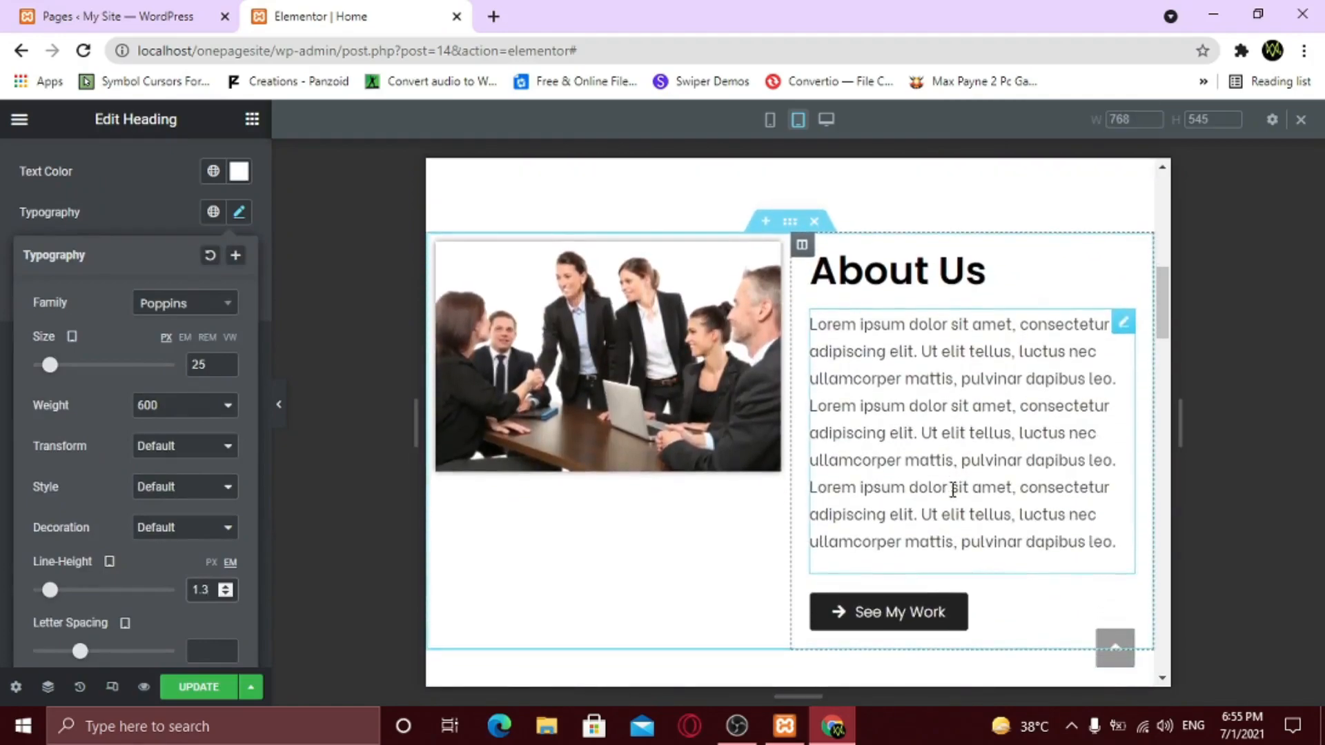
# - Set the About Us image column's tablet vertical alignment to Middle and preview without the sidebar
pyautogui.click(1122, 324)
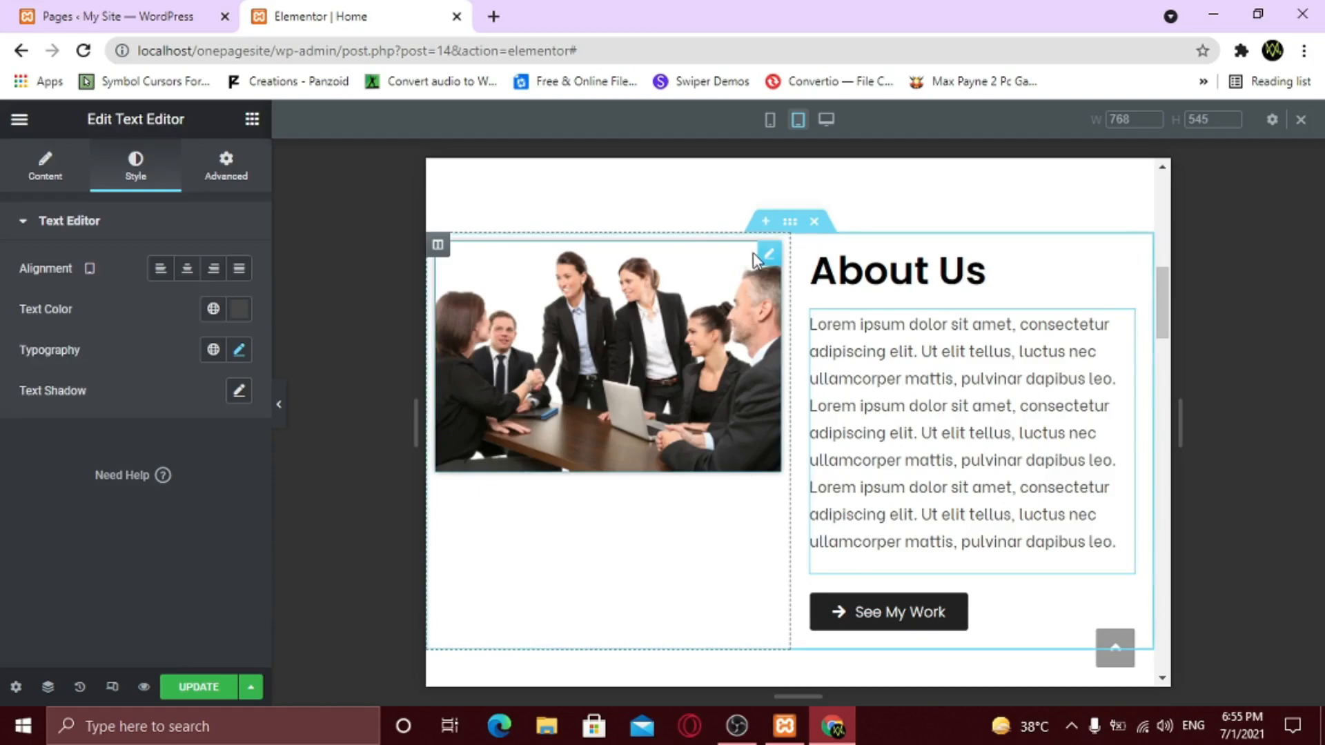
pyautogui.click(770, 255)
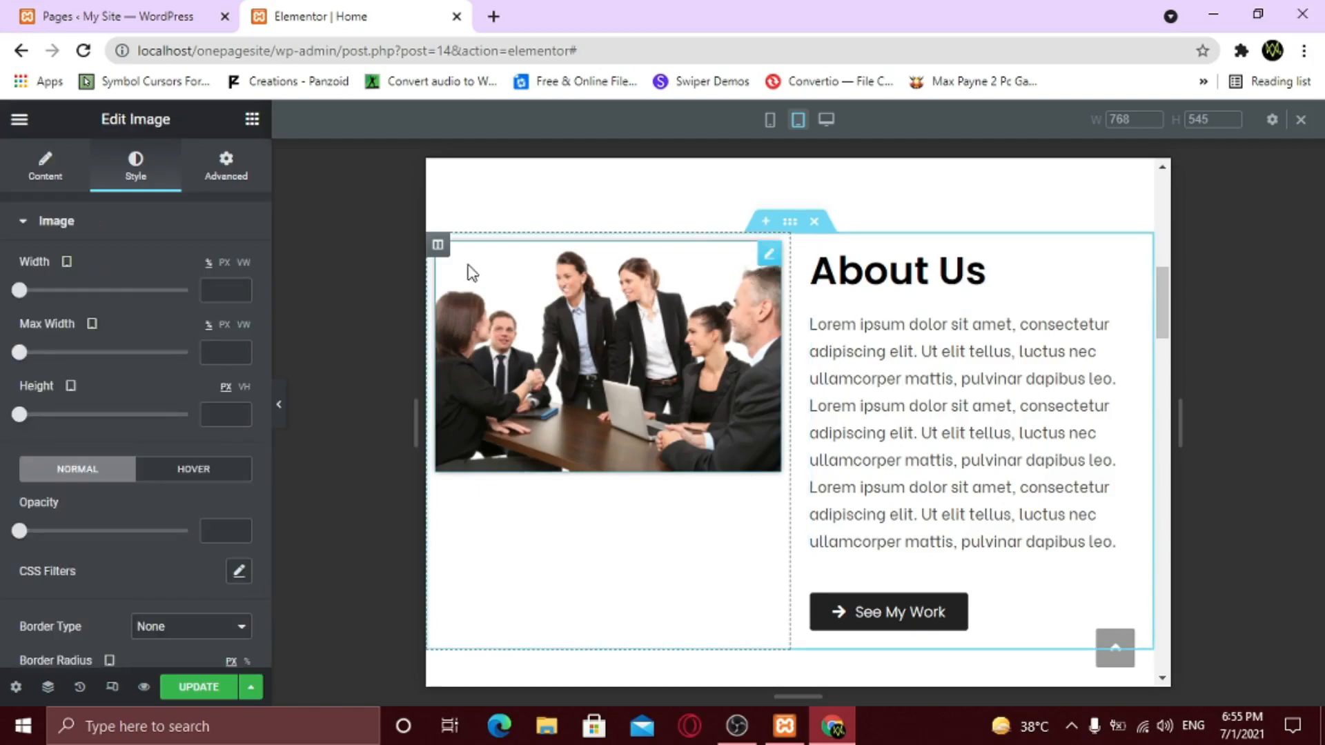
pyautogui.click(442, 249)
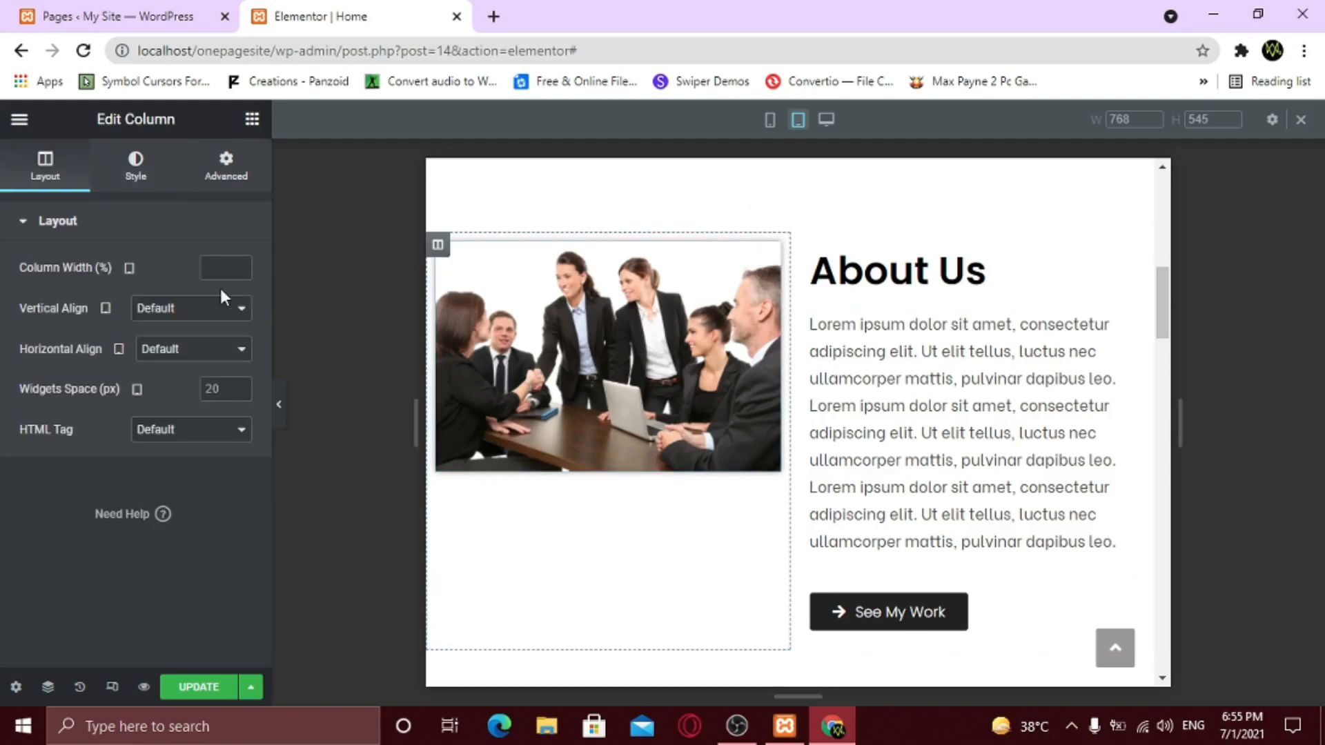
pyautogui.click(169, 319)
pyautogui.click(167, 359)
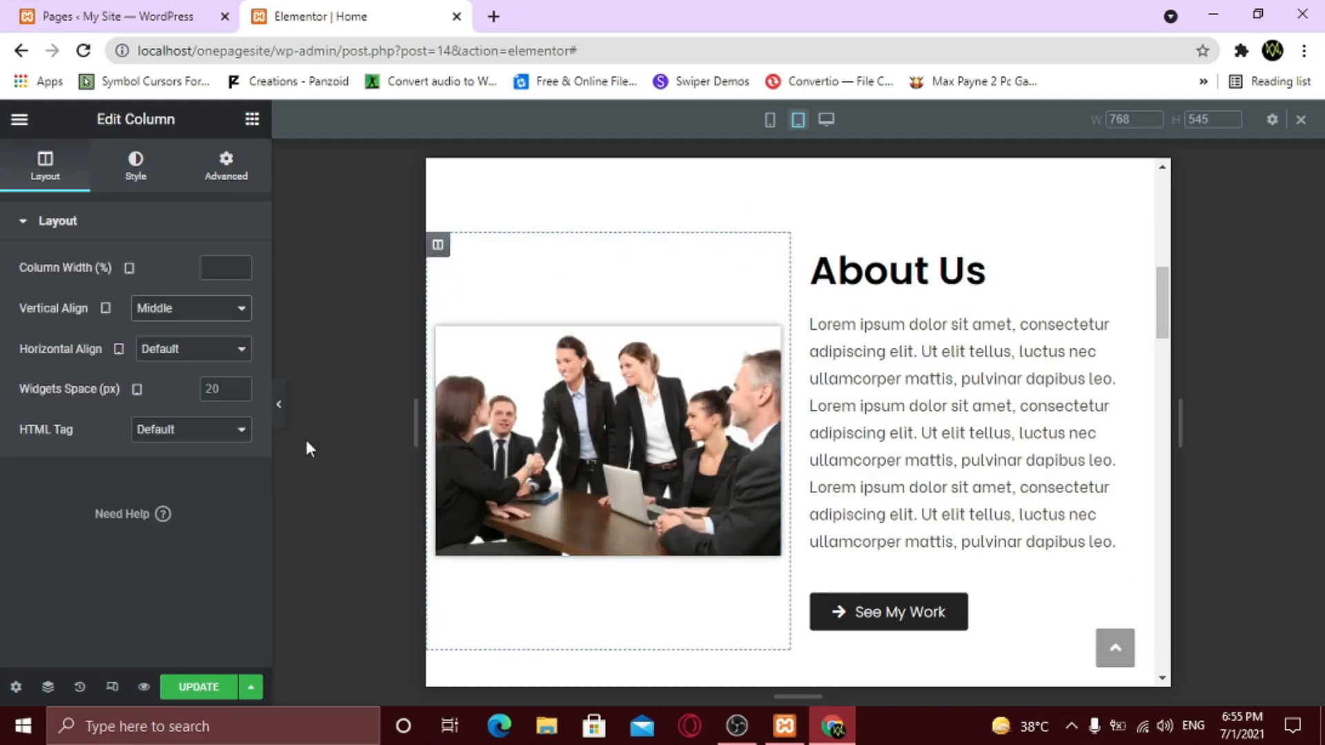
pyautogui.click(280, 414)
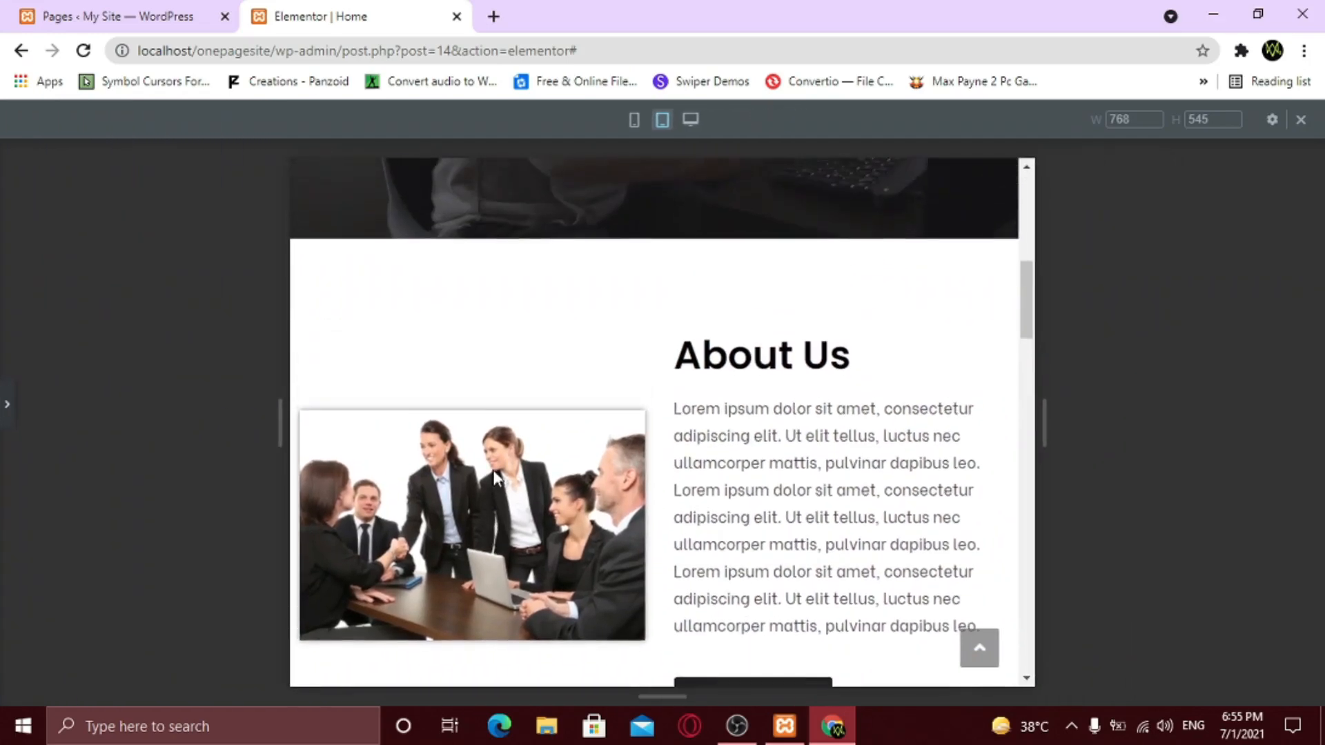
pyautogui.scroll(-2, 497, 477)
pyautogui.scroll(1, 494, 471)
pyautogui.scroll(-5, 494, 471)
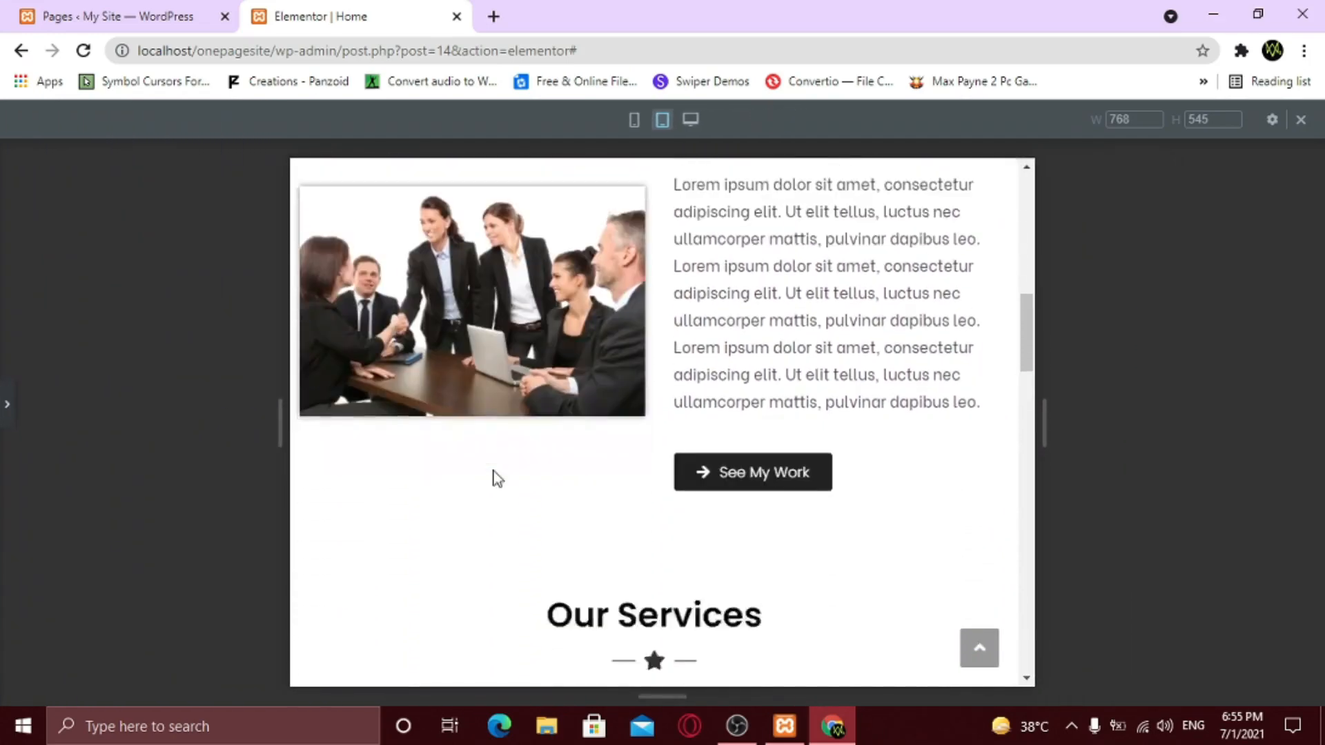
# - Set the Photography card's tablet description typography size to 14
pyautogui.click(4, 424)
pyautogui.scroll(3, 680, 415)
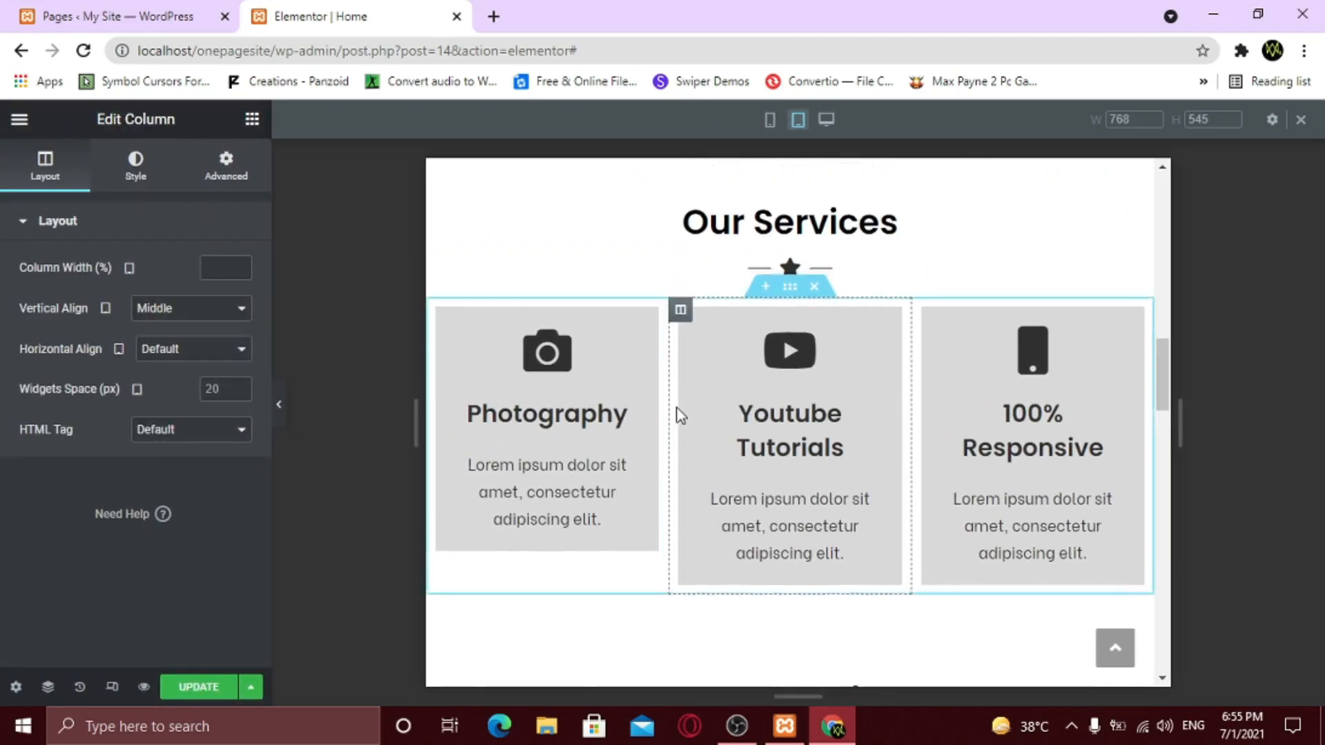
pyautogui.scroll(-3, 680, 414)
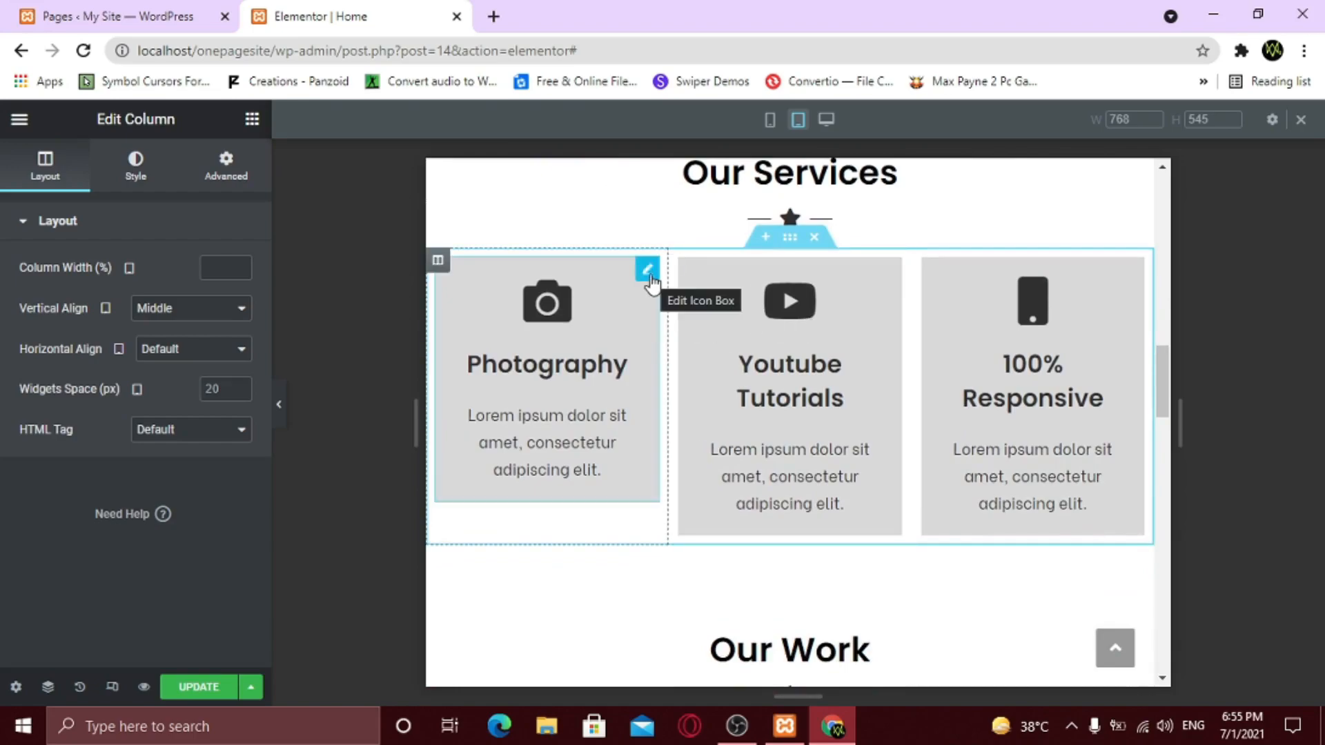
pyautogui.click(648, 270)
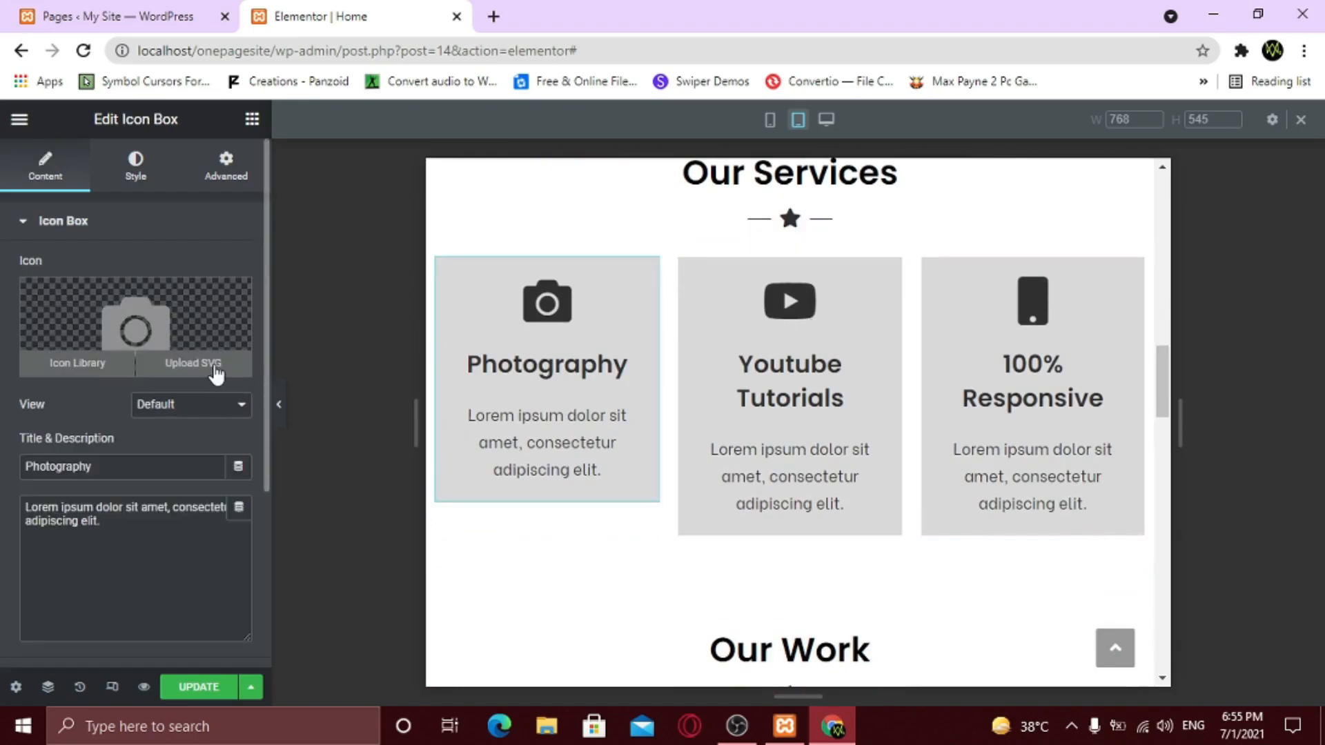
pyautogui.click(137, 173)
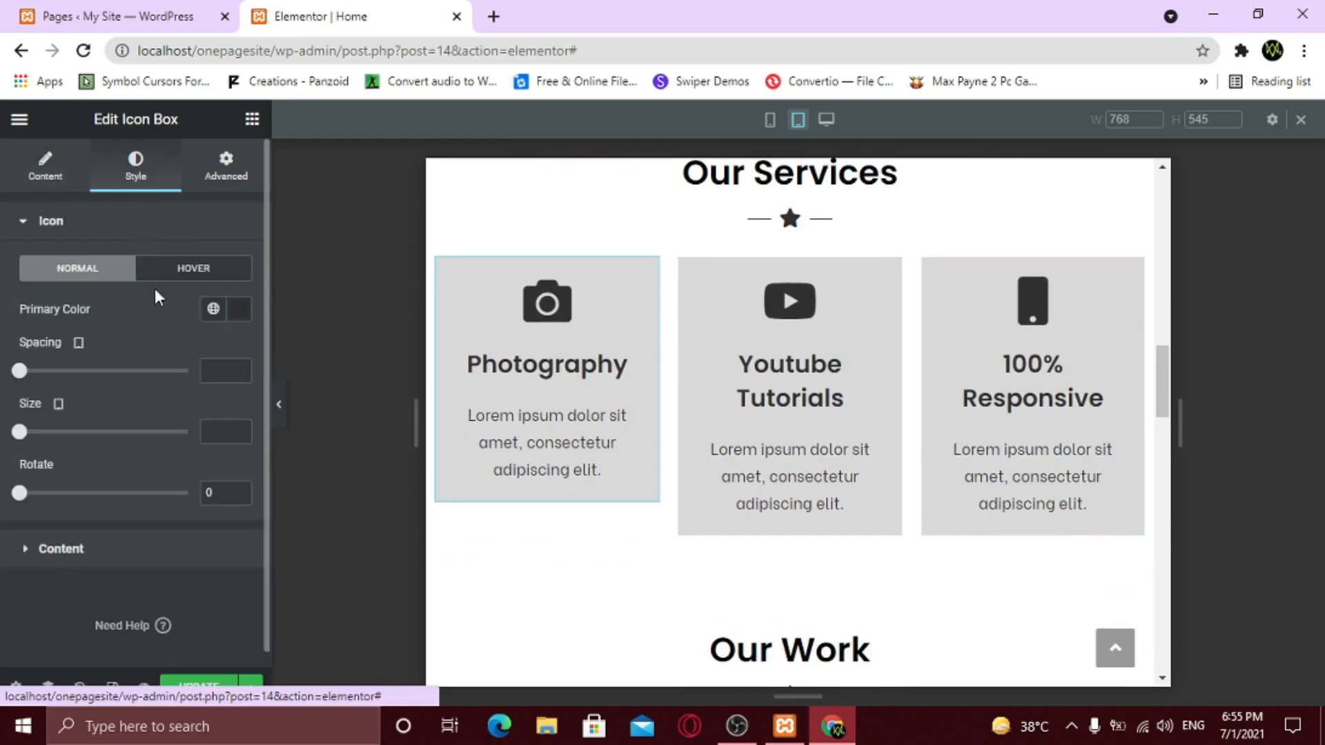
pyautogui.click(141, 548)
pyautogui.scroll(-1, 181, 479)
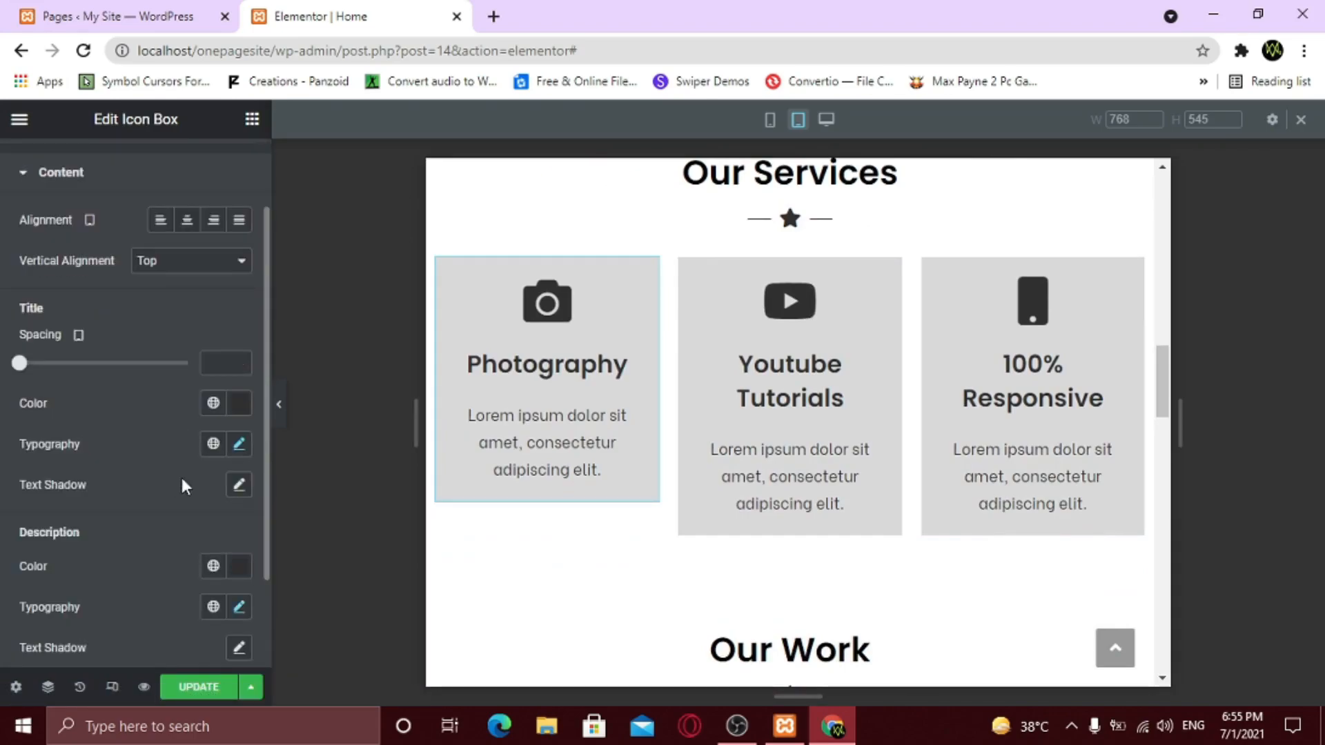
pyautogui.scroll(-2, 228, 511)
pyautogui.click(239, 487)
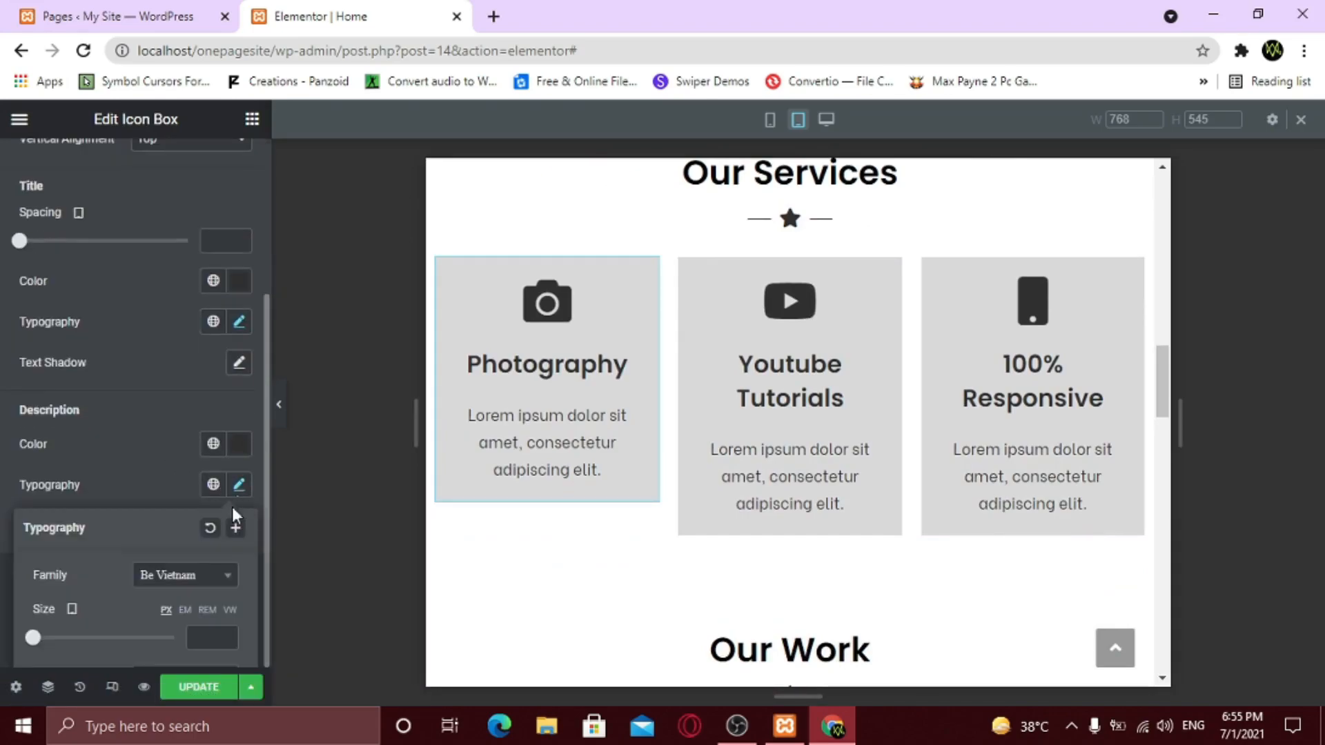
pyautogui.scroll(-3, 207, 518)
pyautogui.write('11')
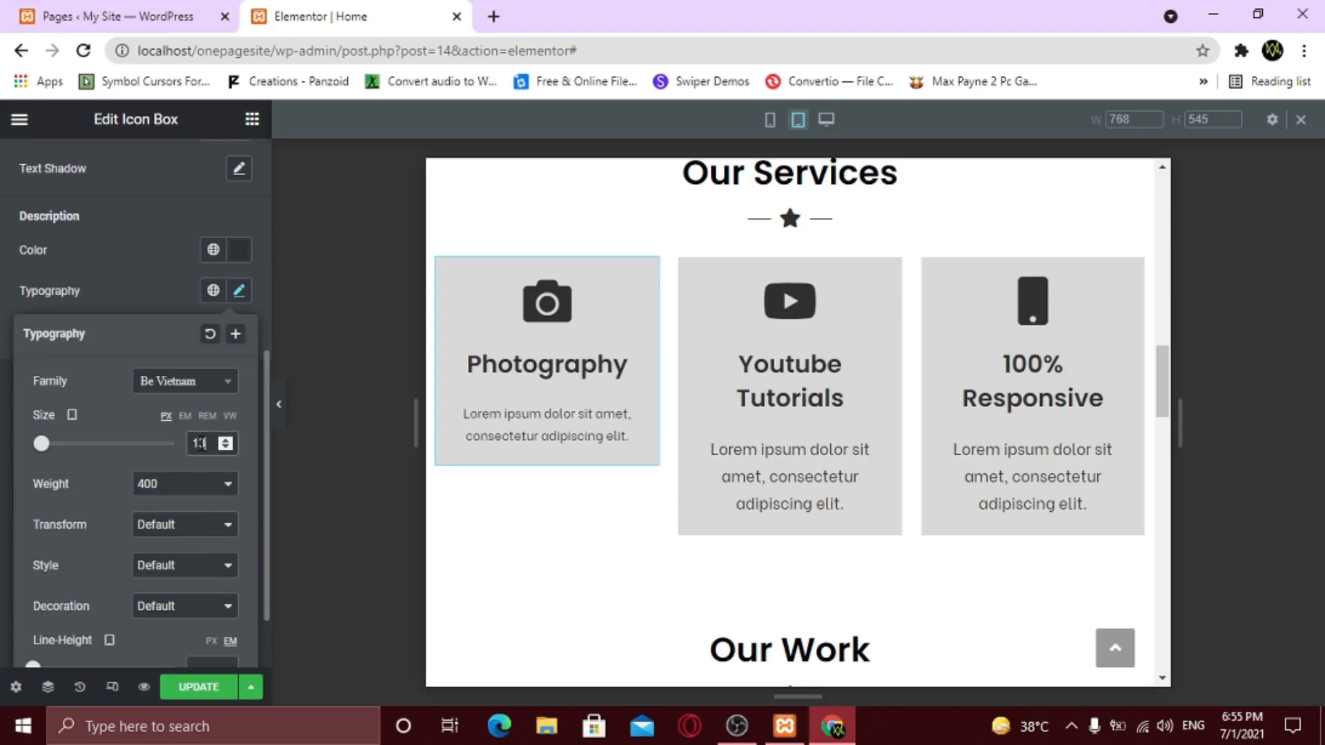
pyautogui.click(223, 443)
pyautogui.click(223, 443)
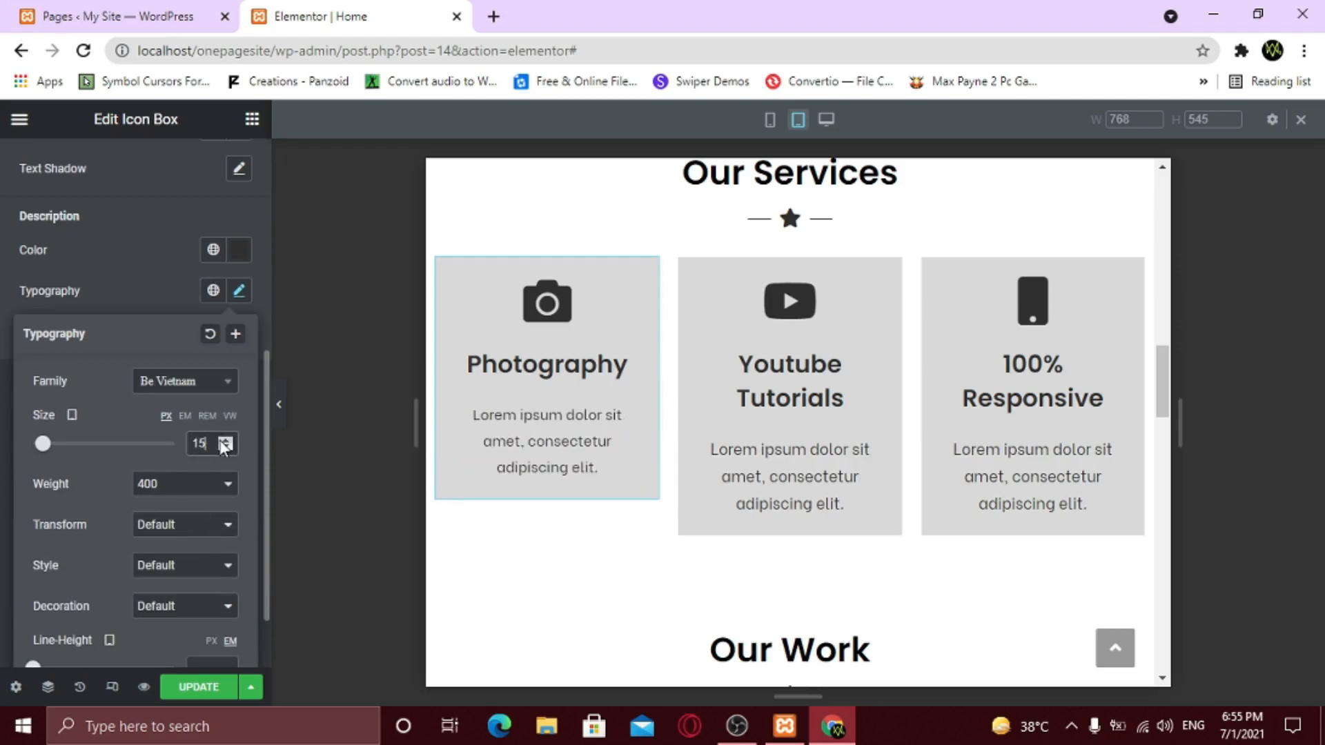
pyautogui.click(225, 447)
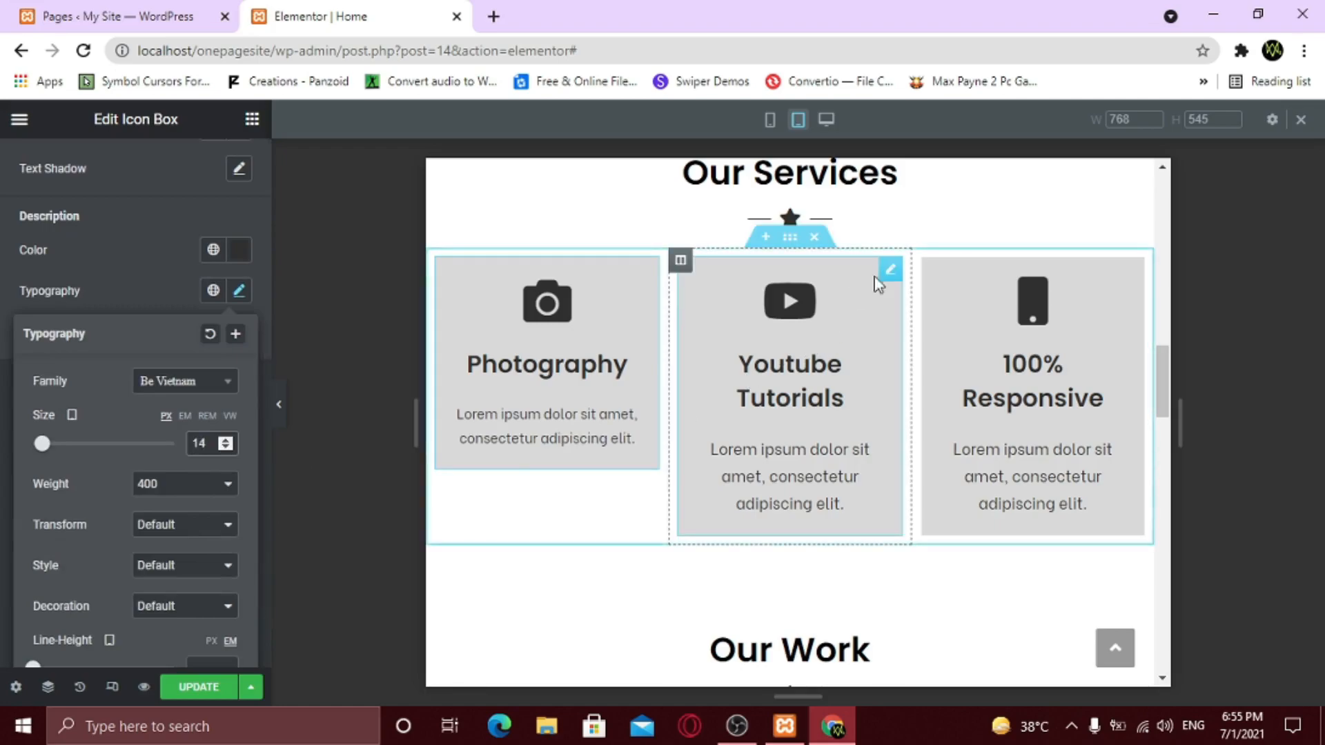
# - Set the Youtube Tutorials card's tablet description size to 14
pyautogui.click(890, 270)
pyautogui.click(139, 178)
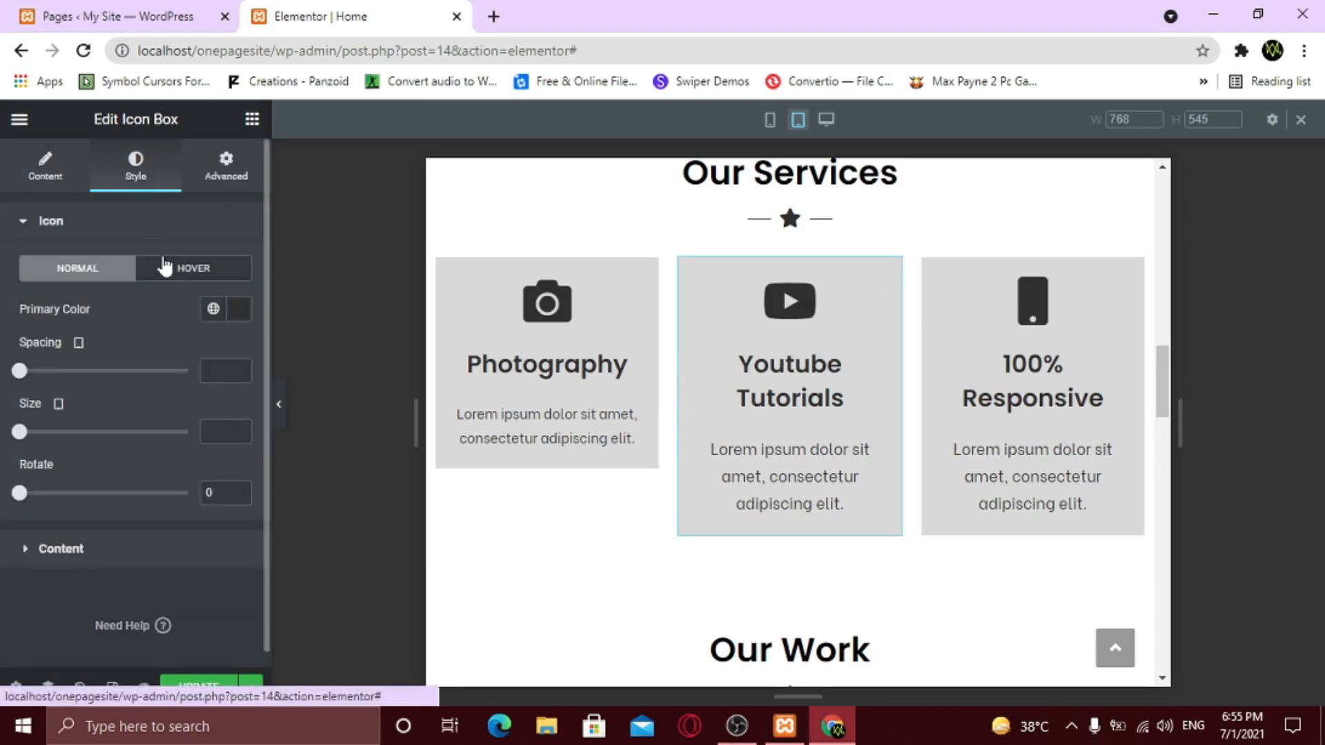
pyautogui.click(160, 552)
pyautogui.scroll(-3, 207, 483)
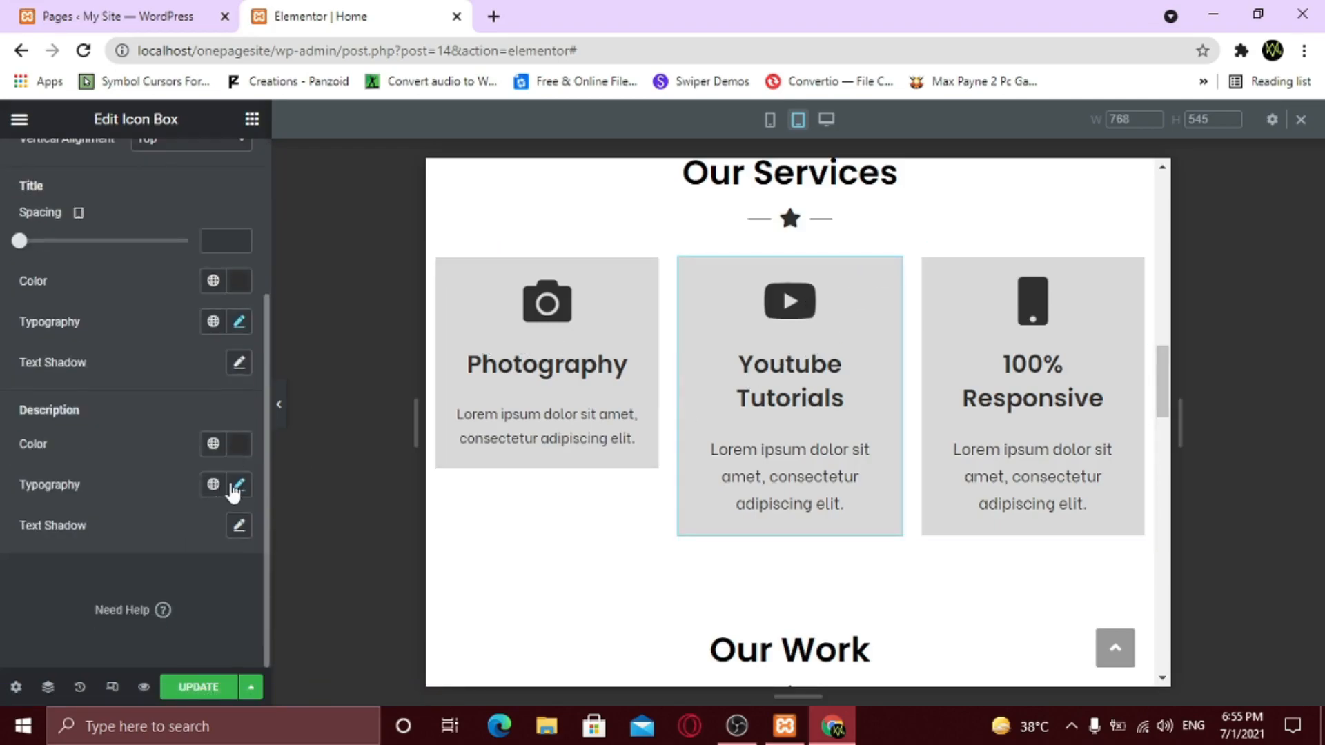
pyautogui.click(236, 482)
pyautogui.scroll(-3, 221, 518)
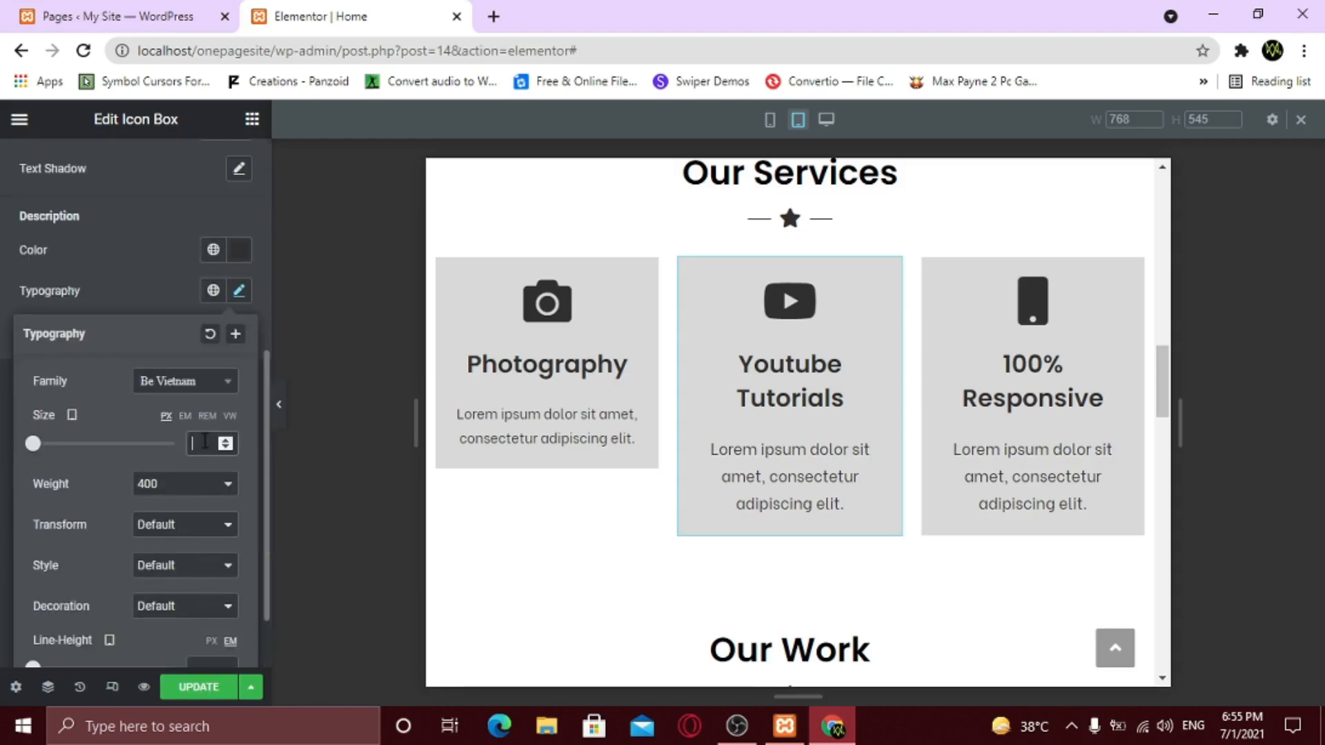
pyautogui.write('14')
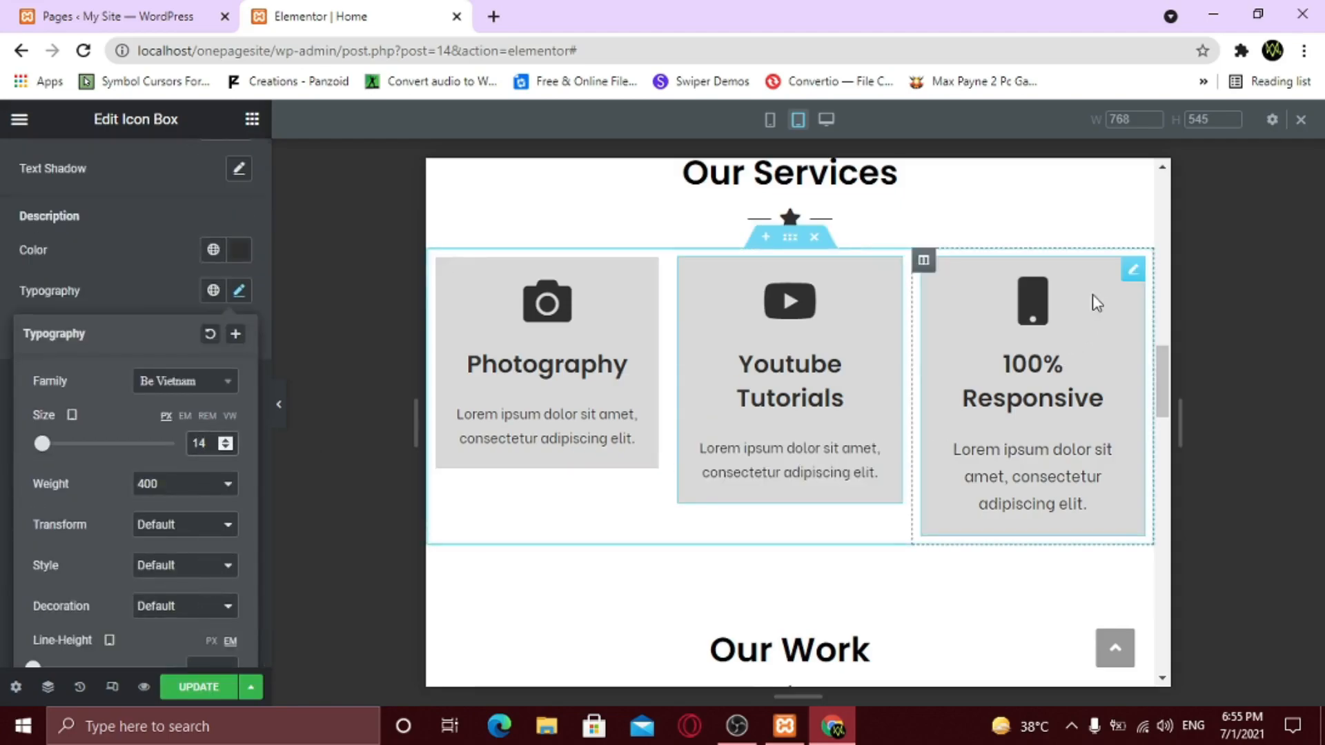
# - Set the 100% Responsive card's tablet description size to 14
pyautogui.click(1132, 271)
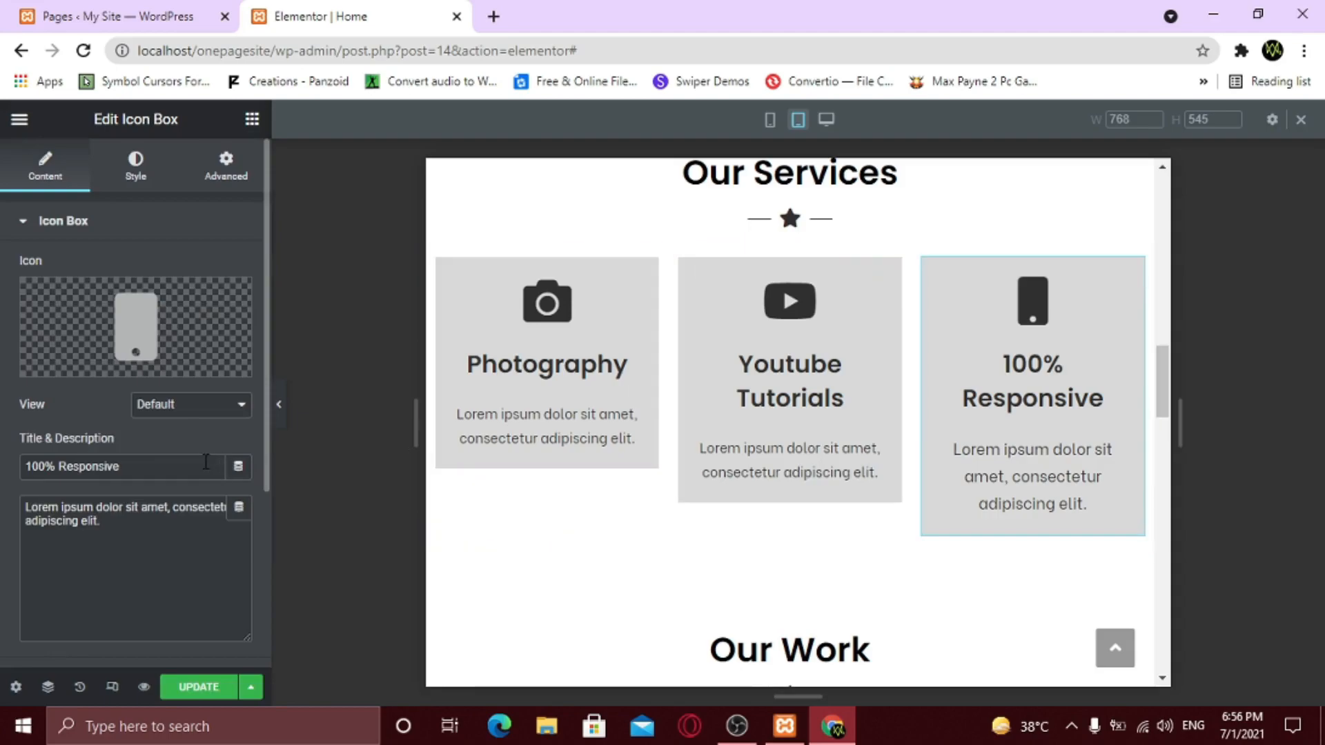
pyautogui.scroll(-3, 190, 509)
pyautogui.scroll(3, 150, 222)
pyautogui.click(136, 176)
pyautogui.click(142, 545)
pyautogui.scroll(-3, 193, 469)
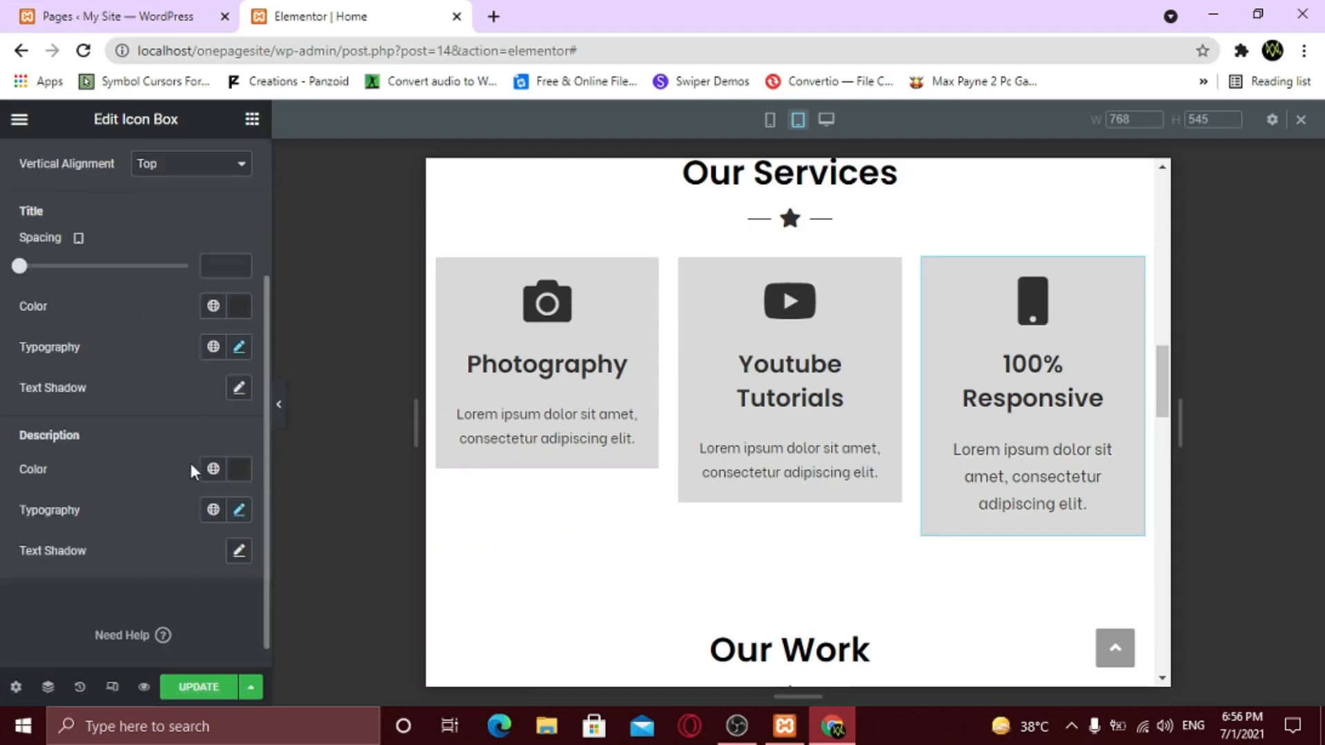
pyautogui.click(239, 513)
pyautogui.scroll(-3, 204, 487)
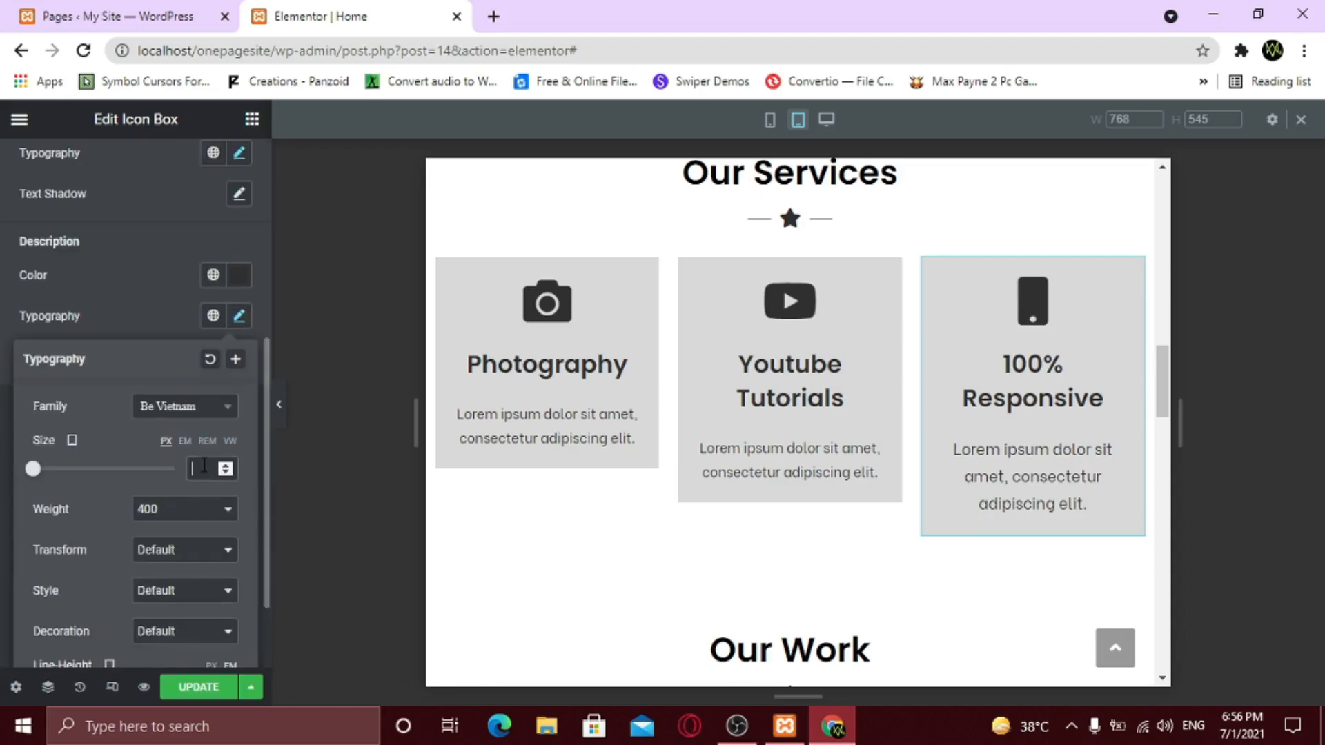
pyautogui.write('14')
# - Preview the three tablet service cards with the editor sidebar hidden
pyautogui.click(208, 358)
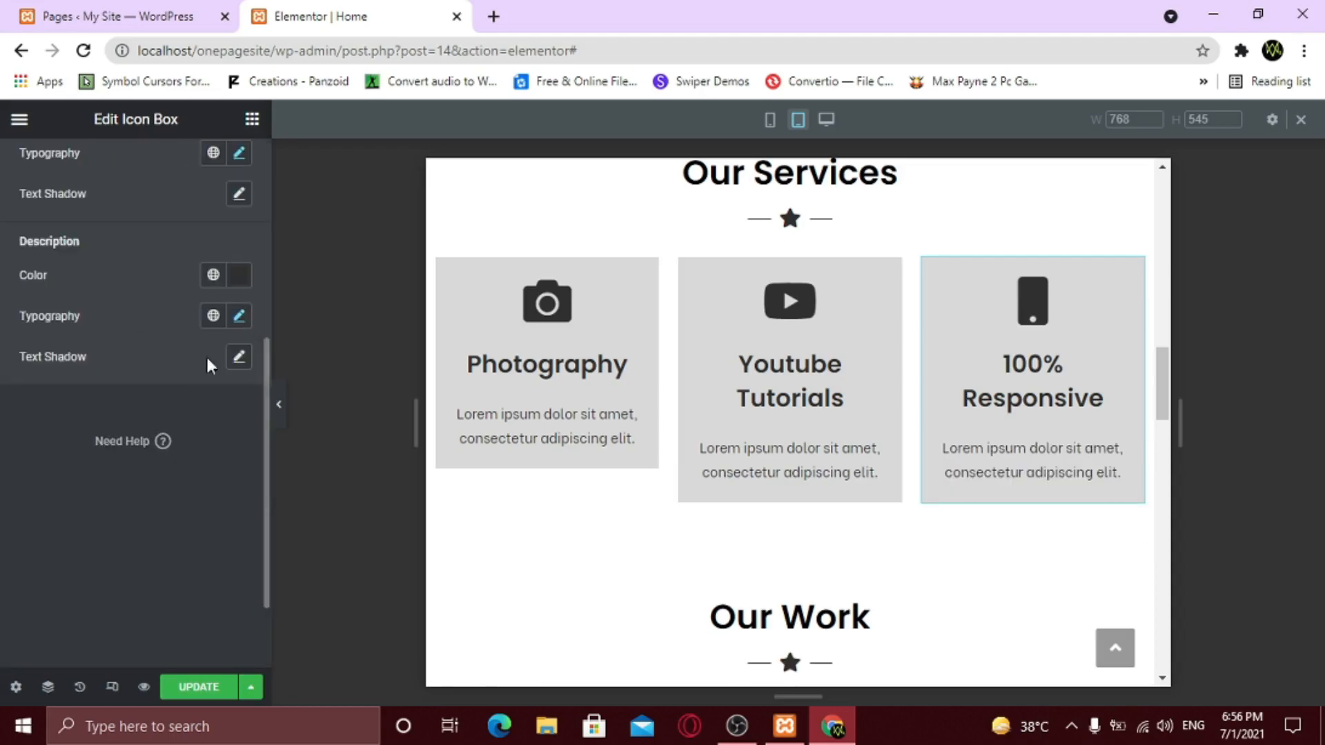
pyautogui.click(280, 414)
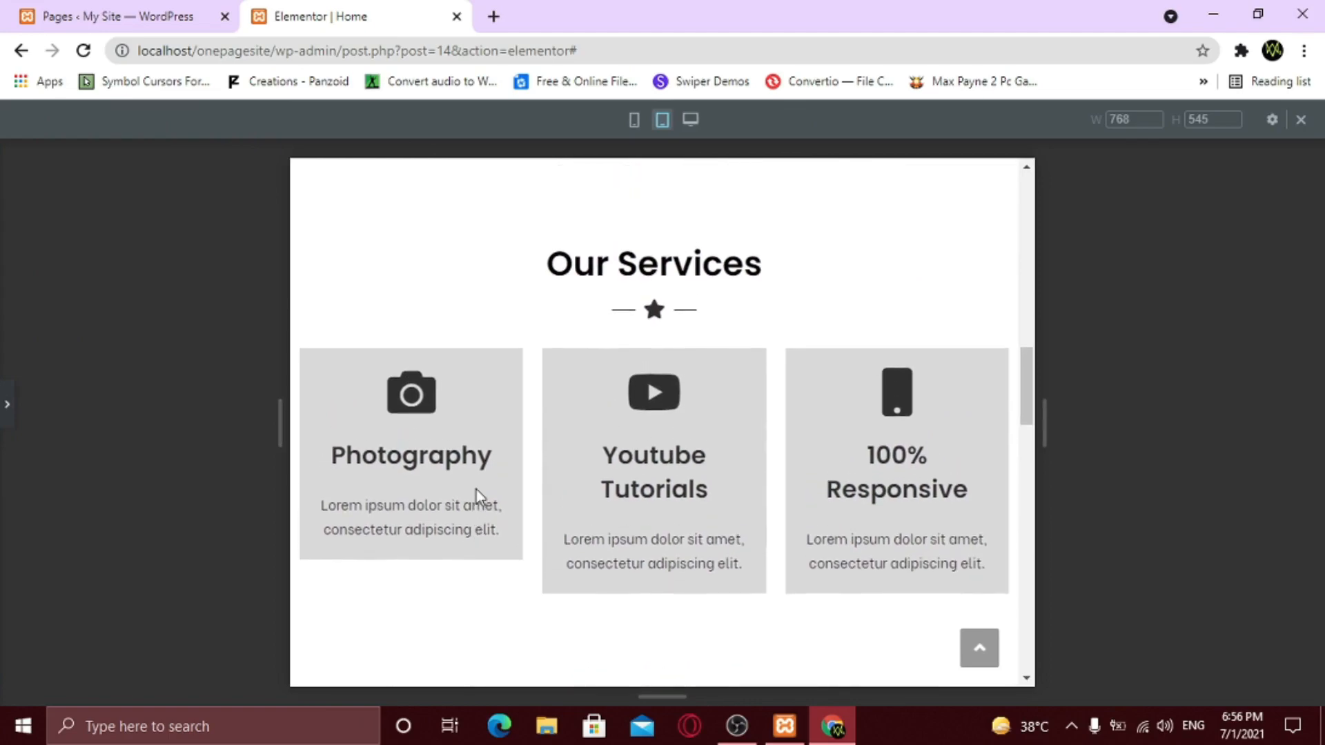
pyautogui.scroll(-1, 477, 490)
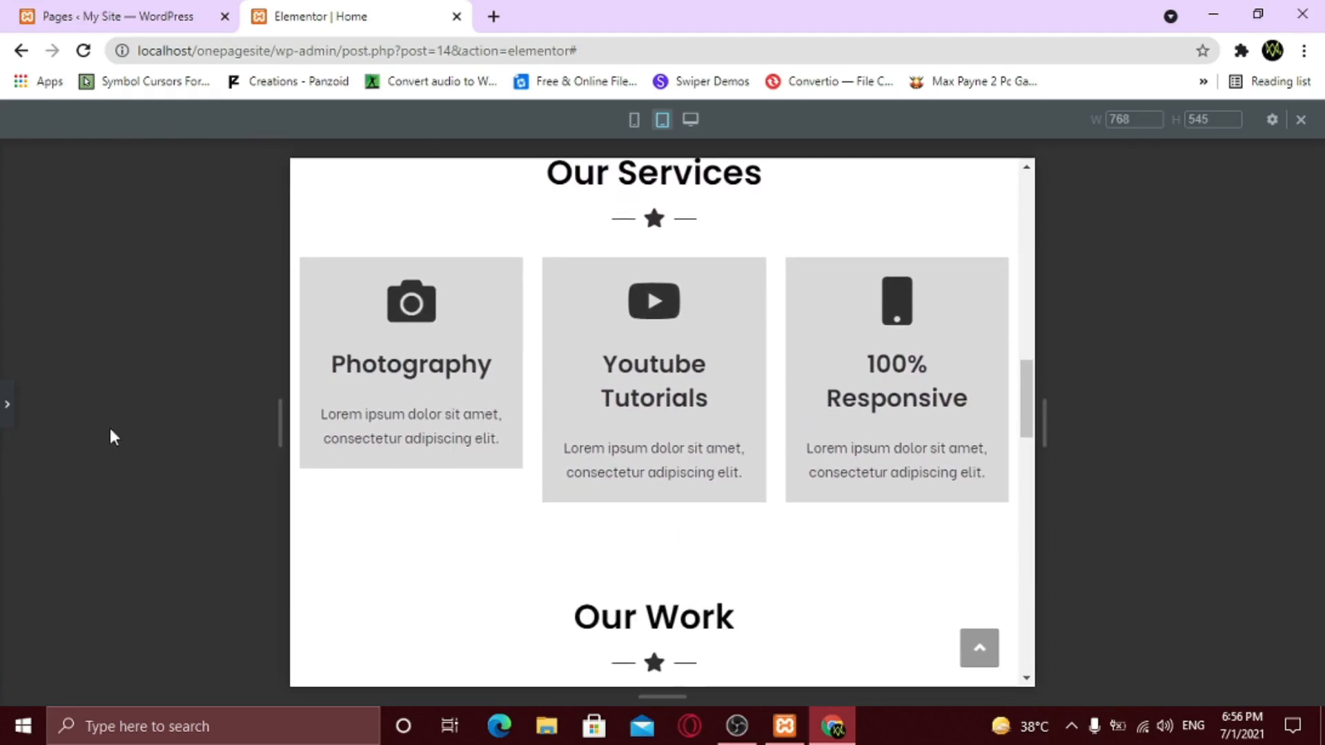
pyautogui.click(6, 406)
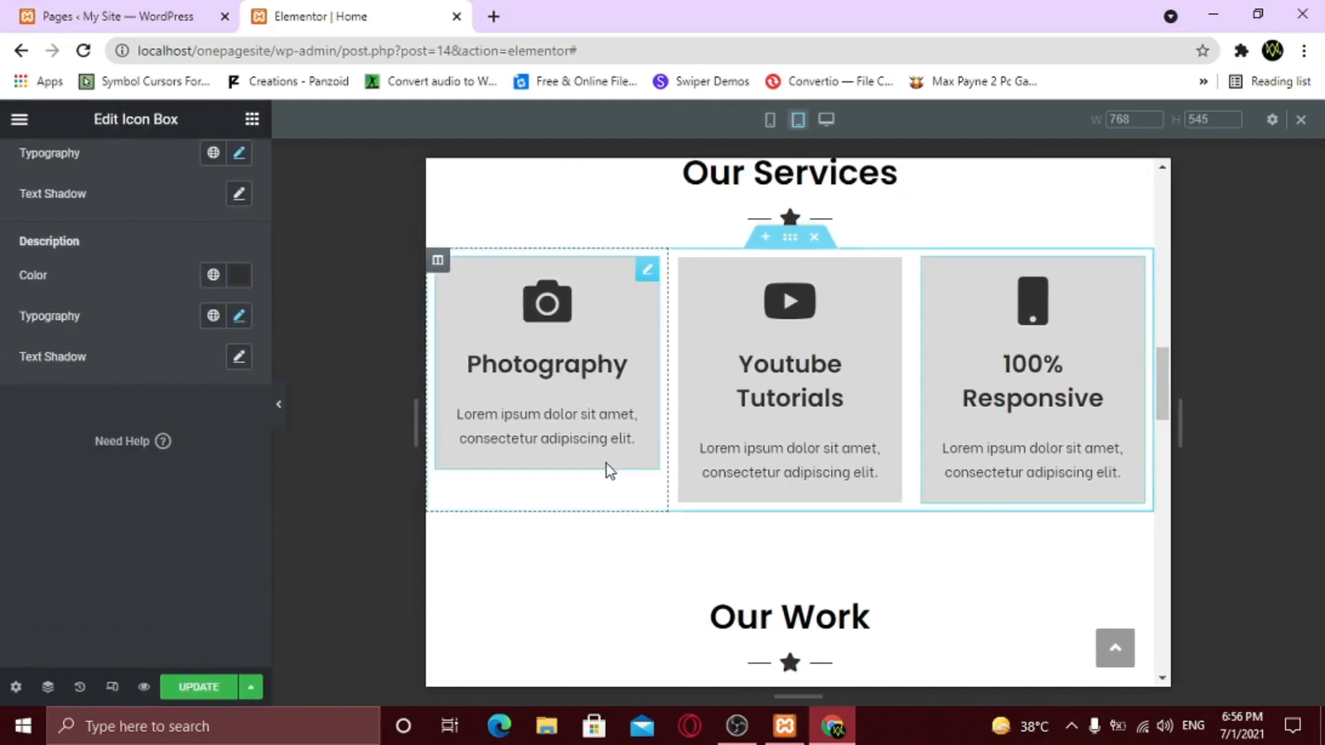
# - Unlink the Photography card's tablet padding and set its sides to 20
pyautogui.click(647, 279)
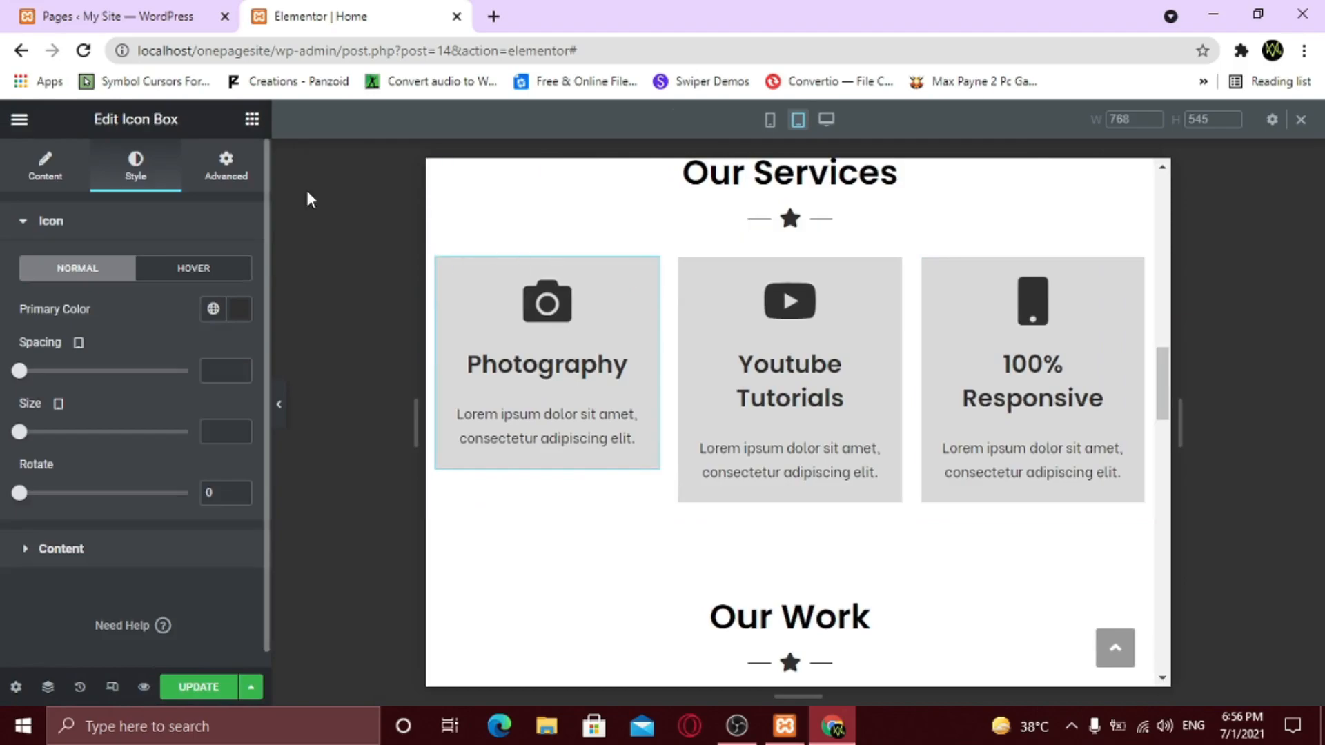
pyautogui.click(226, 165)
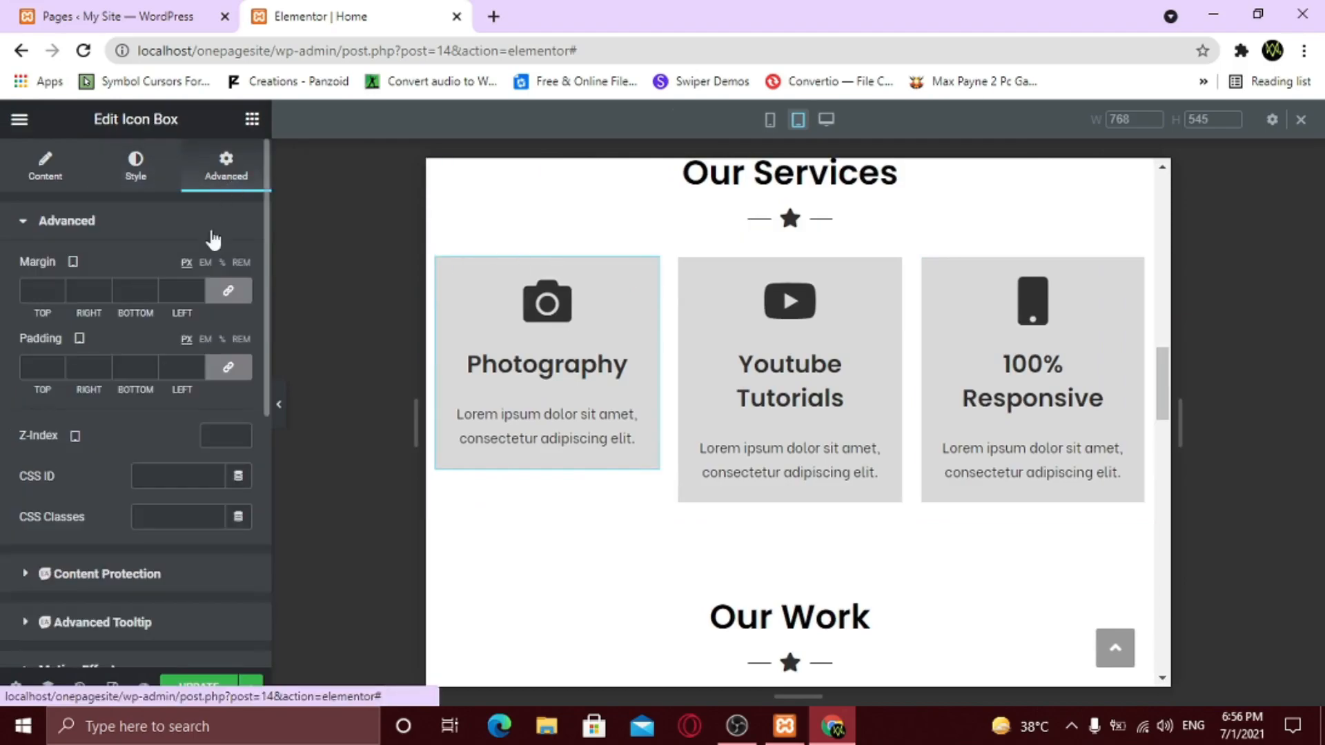
pyautogui.click(129, 366)
pyautogui.write('6')
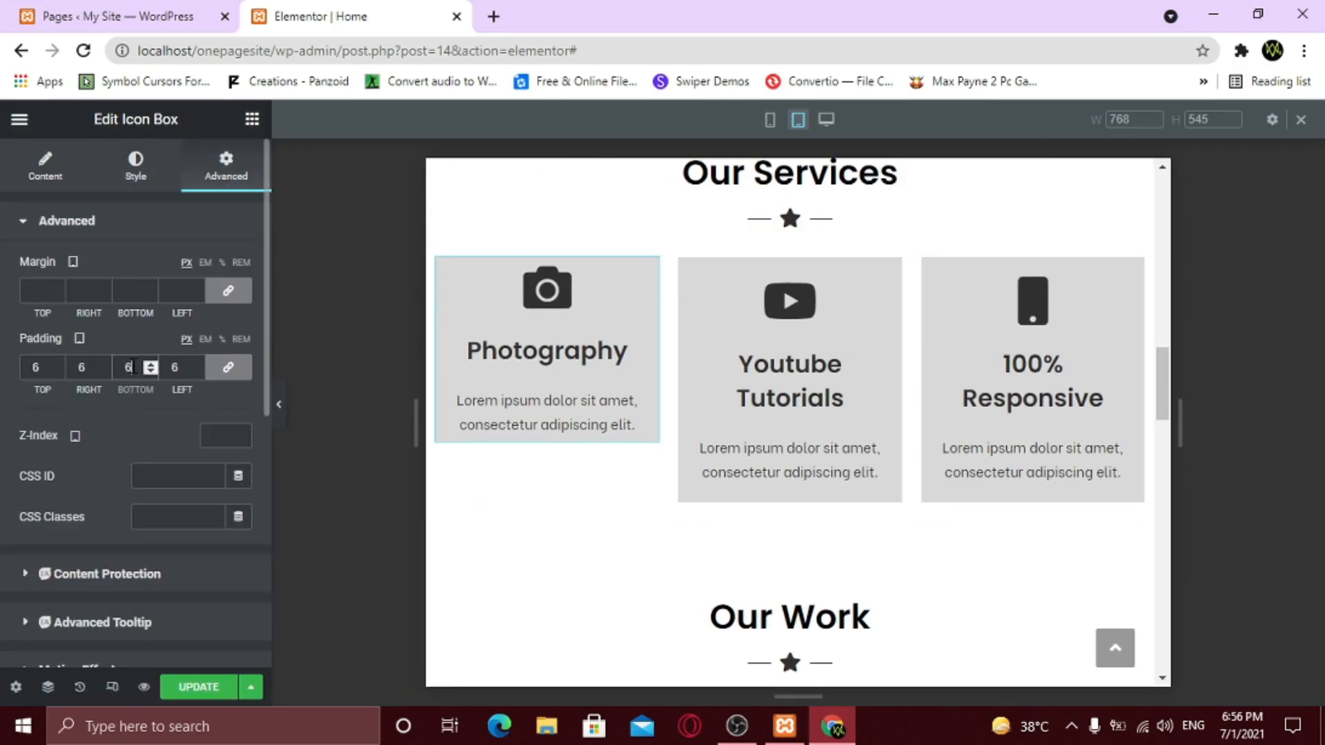
pyautogui.press('BackSpace')
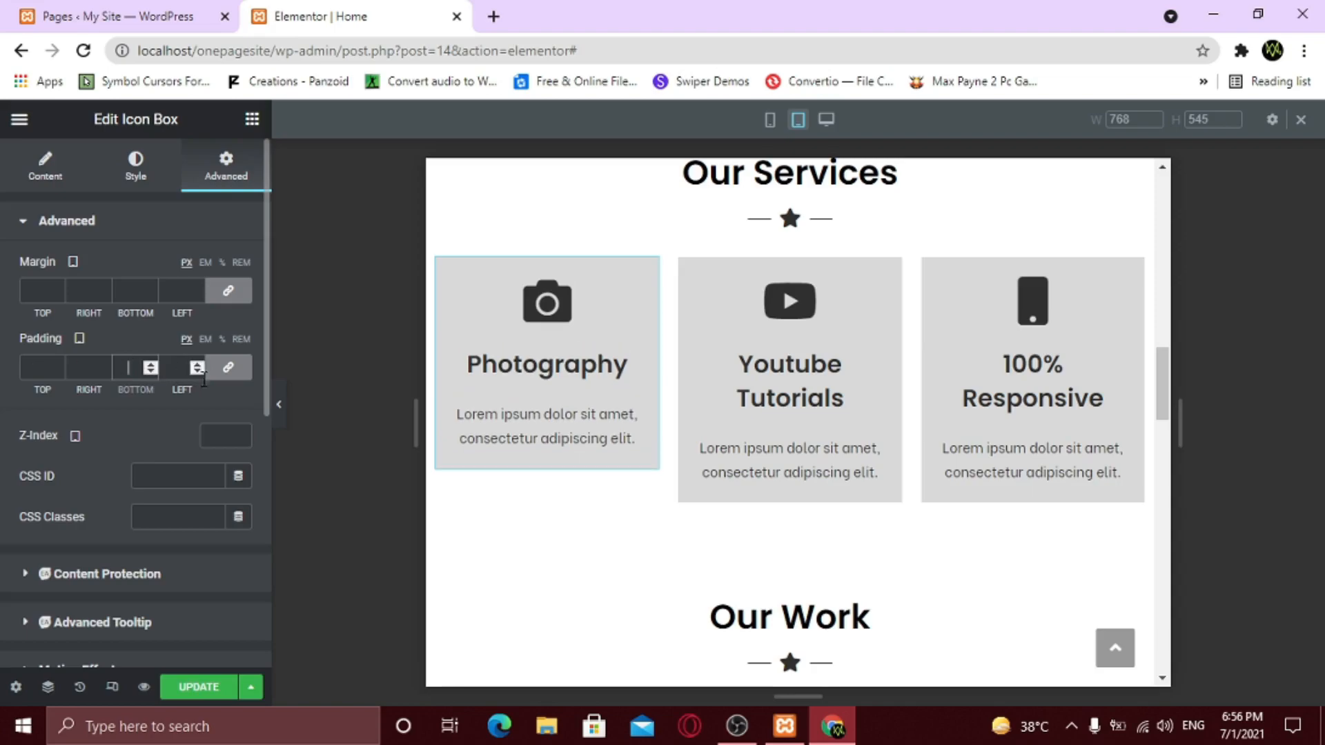
pyautogui.click(238, 372)
pyautogui.doubleClick(149, 362)
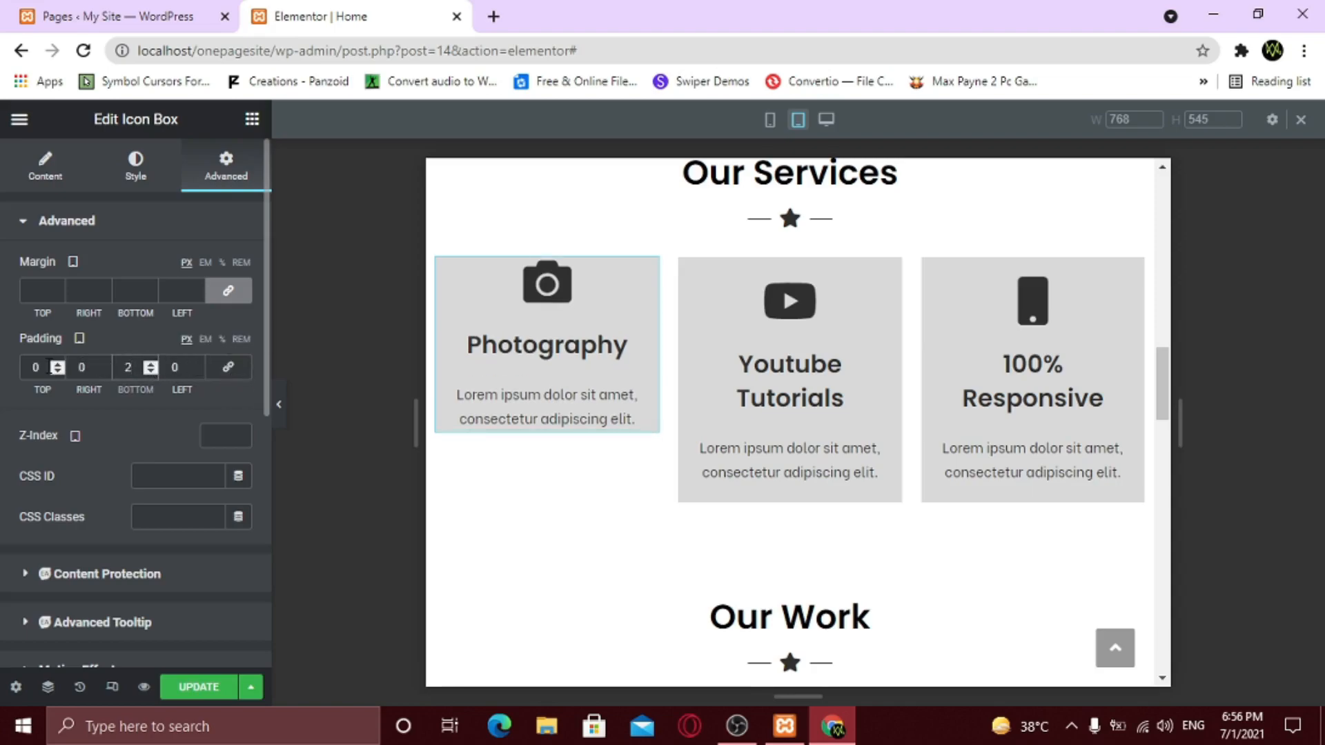
pyautogui.write('20')
pyautogui.doubleClick(83, 367)
pyautogui.write('20')
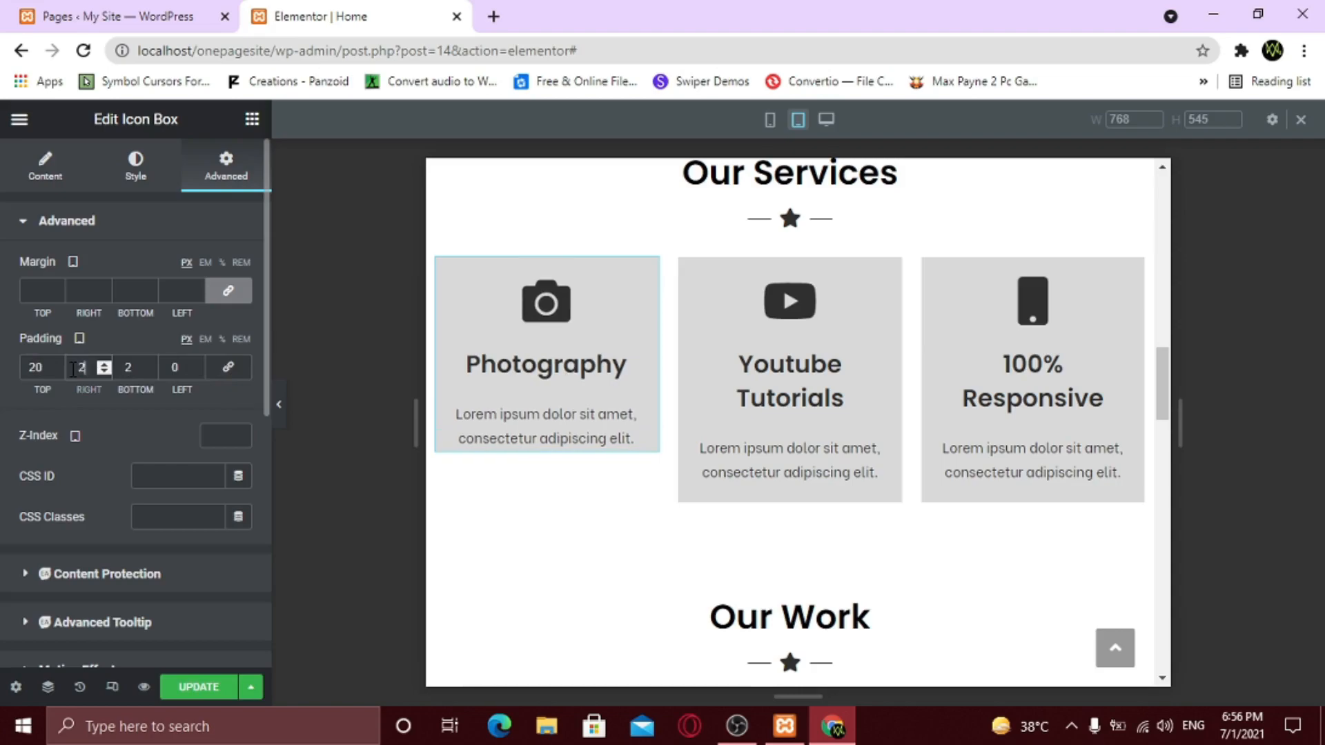
pyautogui.write('0')
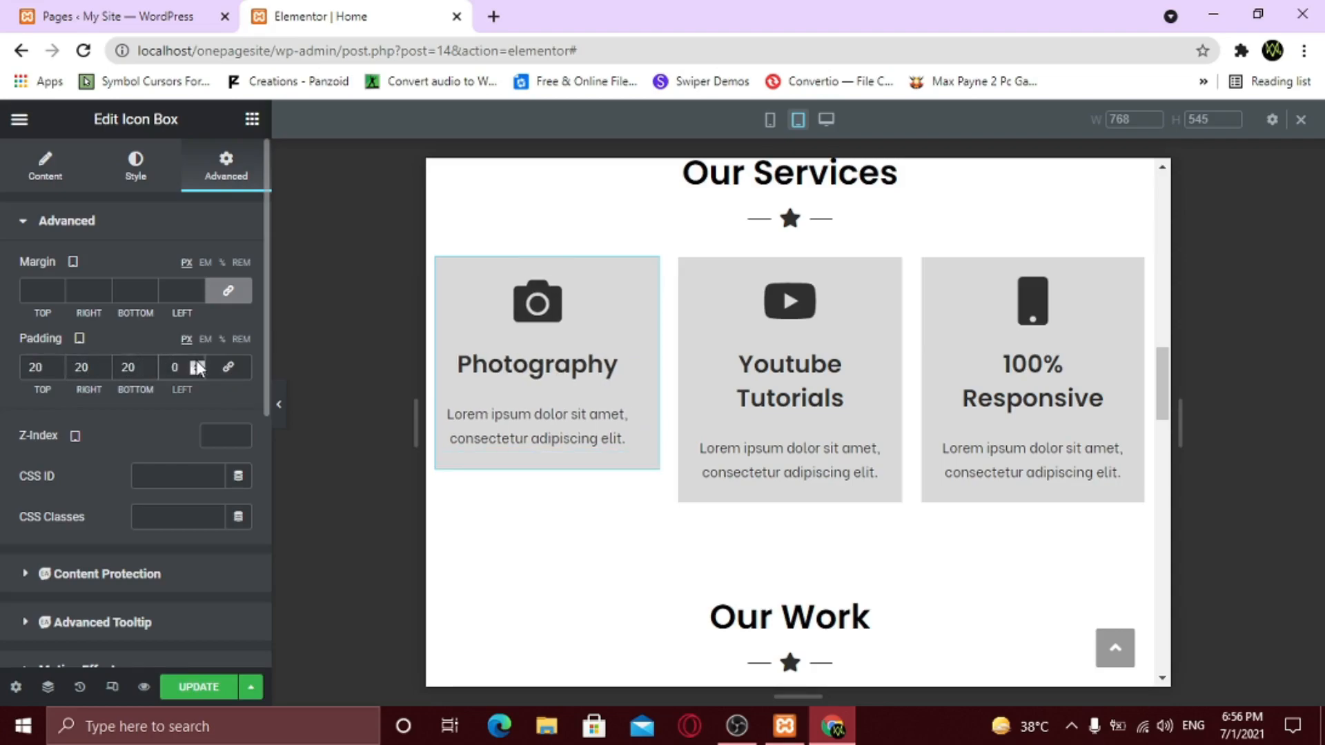
pyautogui.doubleClick(176, 367)
pyautogui.write('20')
# - Raise the Photography card's bottom padding to 54 and compare card heights in the preview
pyautogui.doubleClick(129, 367)
pyautogui.write('40')
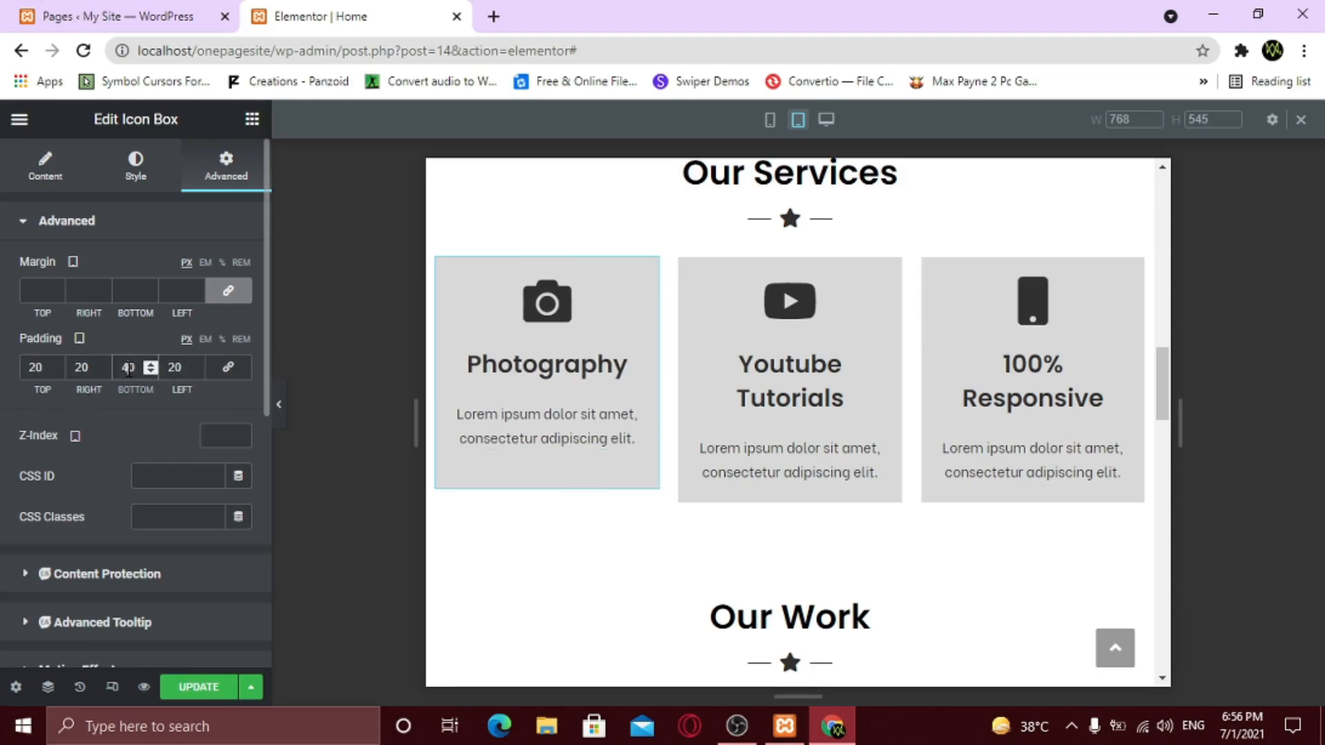
pyautogui.doubleClick(128, 367)
pyautogui.write('50')
pyautogui.click(281, 411)
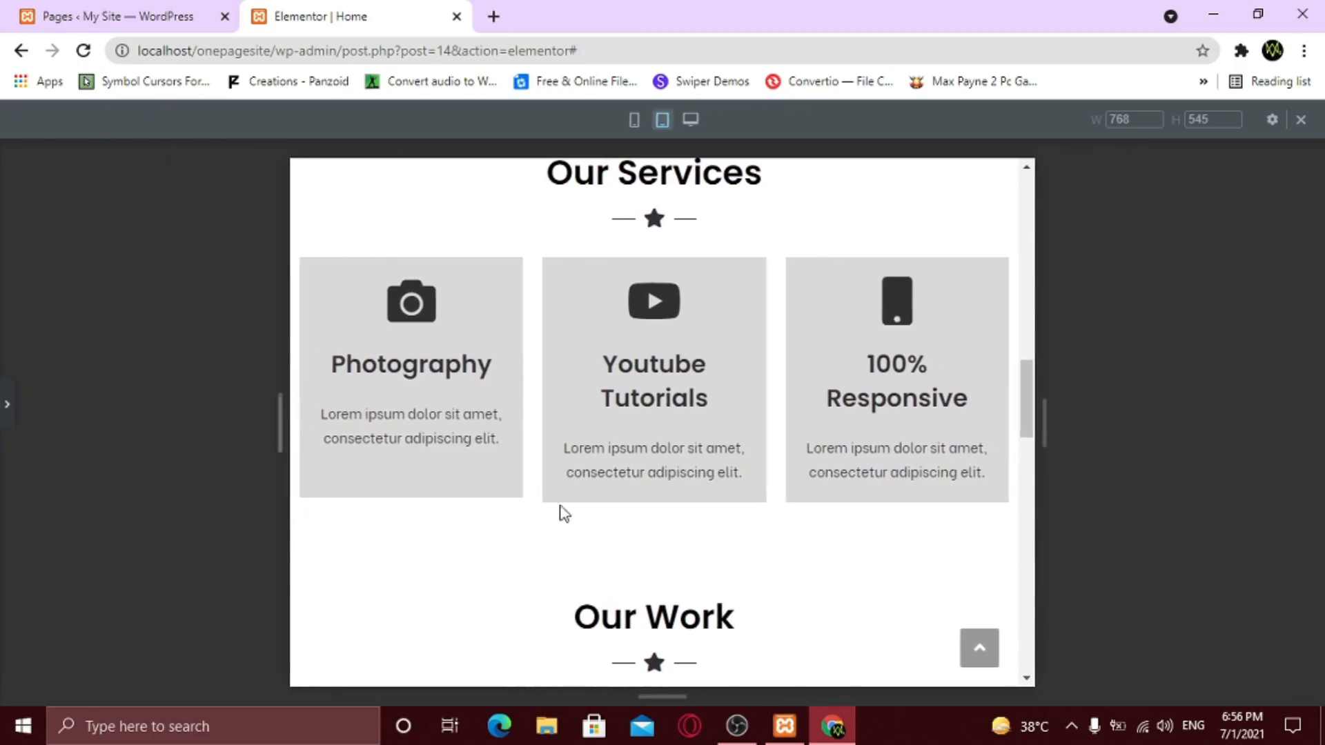
pyautogui.click(7, 404)
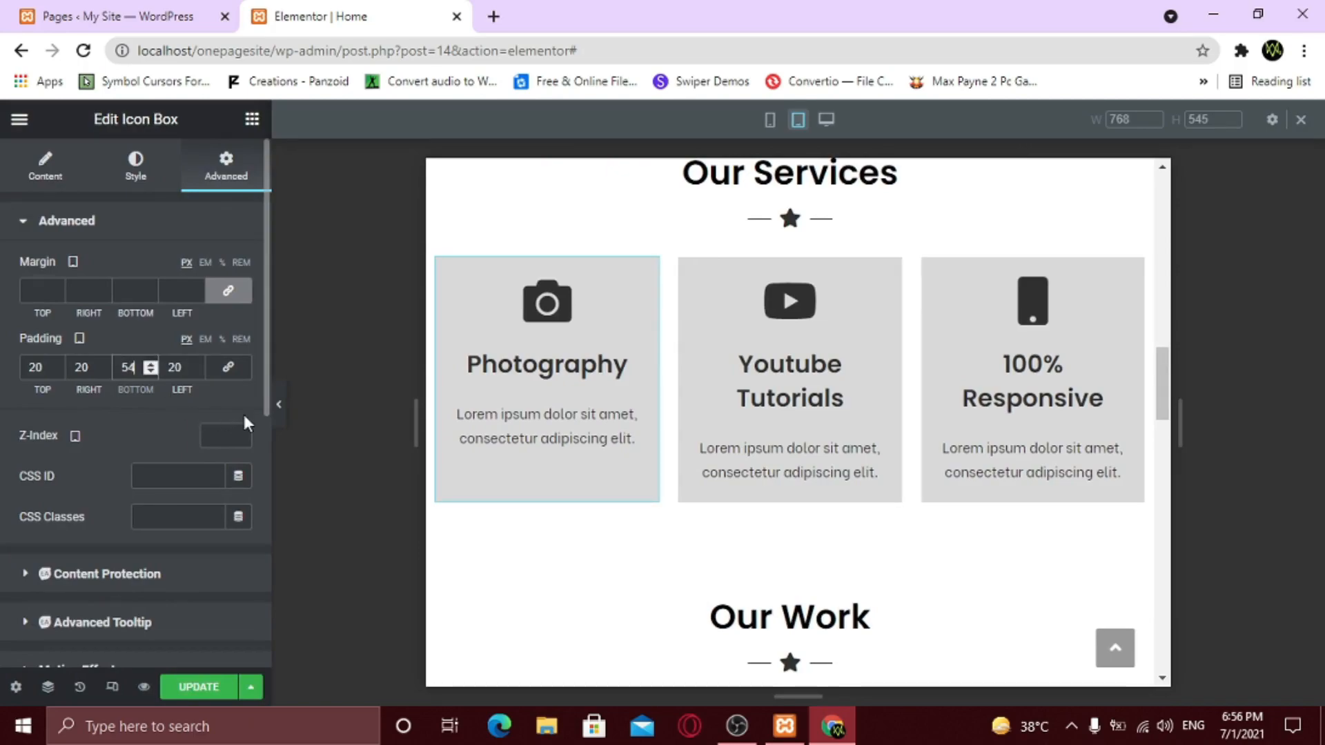
pyautogui.click(281, 414)
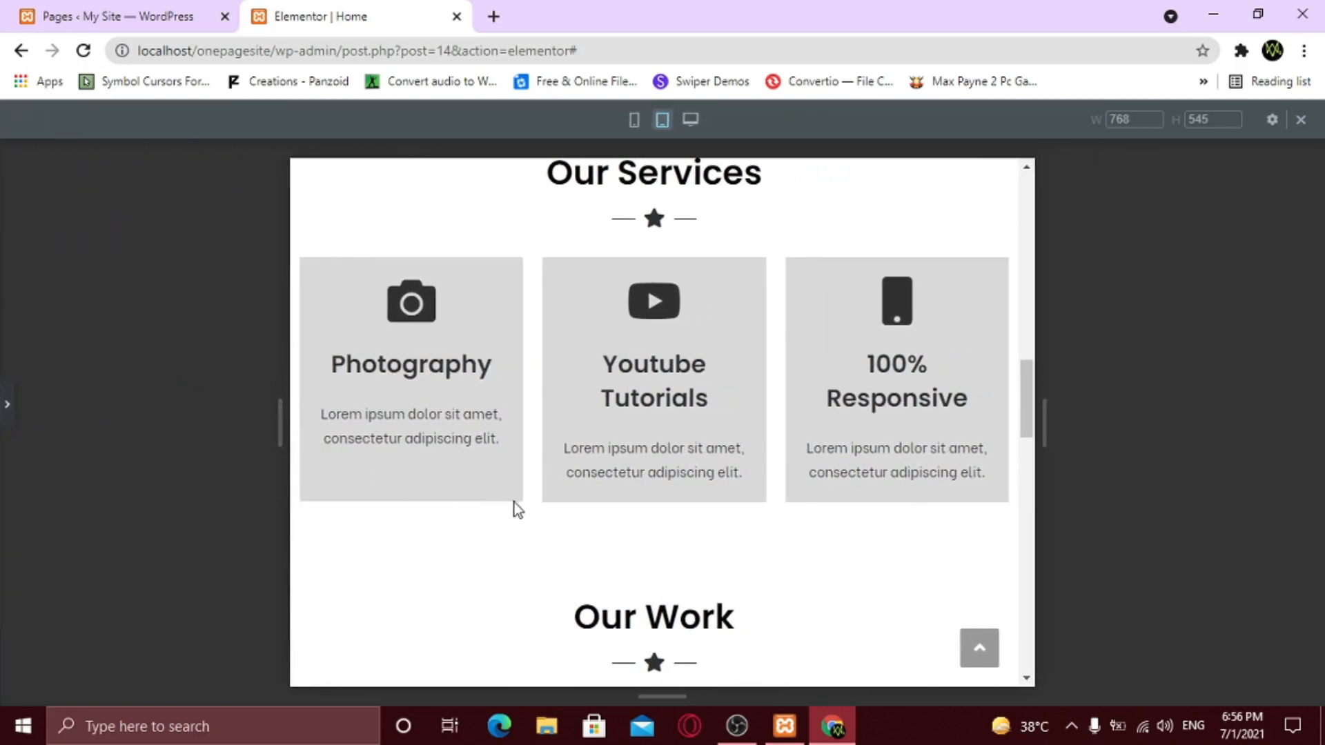
# - Review the whole tablet preview, then save the Home page with UPDATE
pyautogui.scroll(-10, 739, 478)
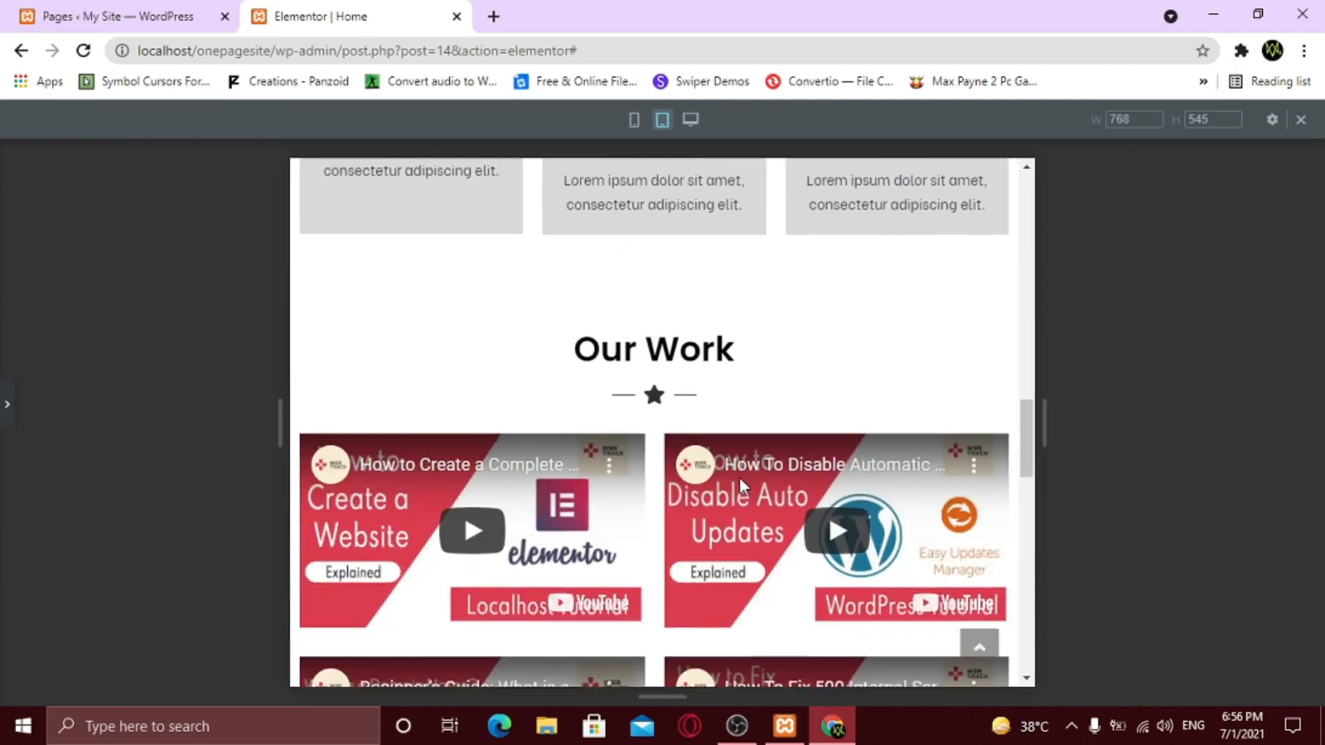
pyautogui.scroll(-10, 741, 481)
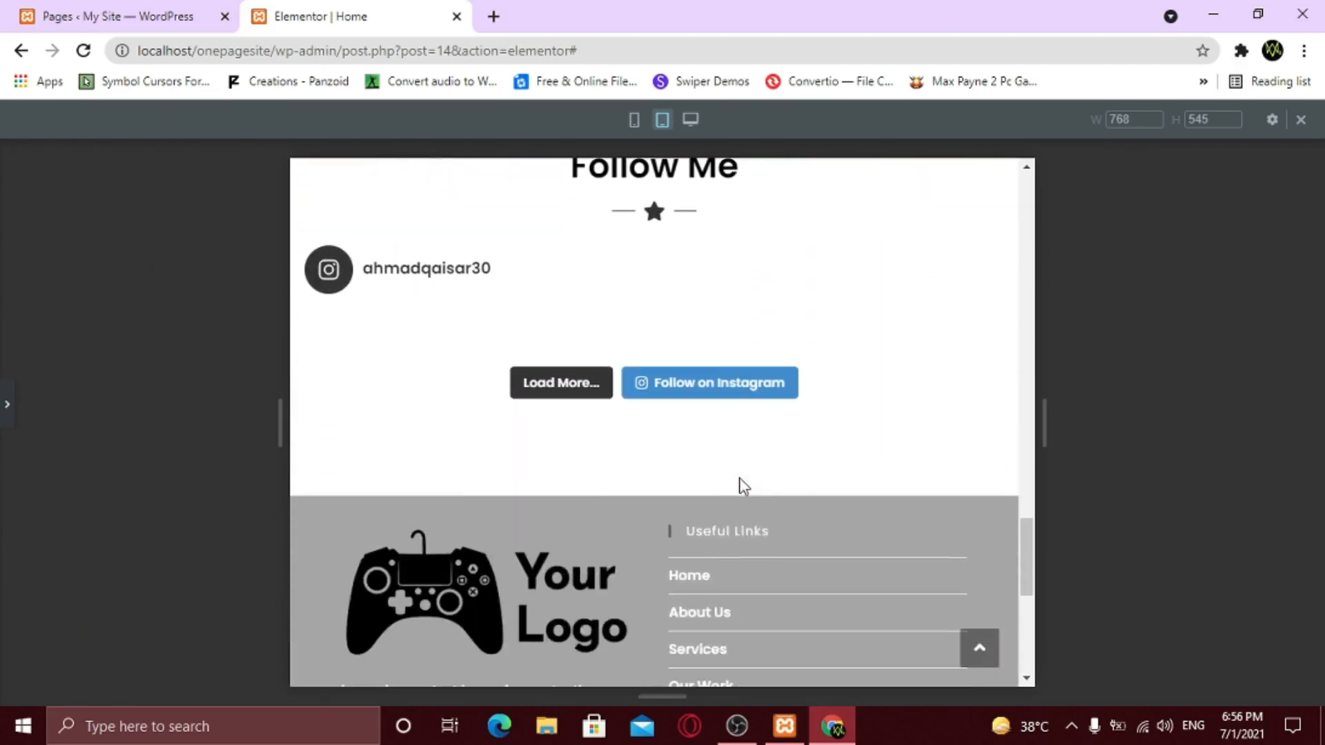
pyautogui.scroll(15, 741, 478)
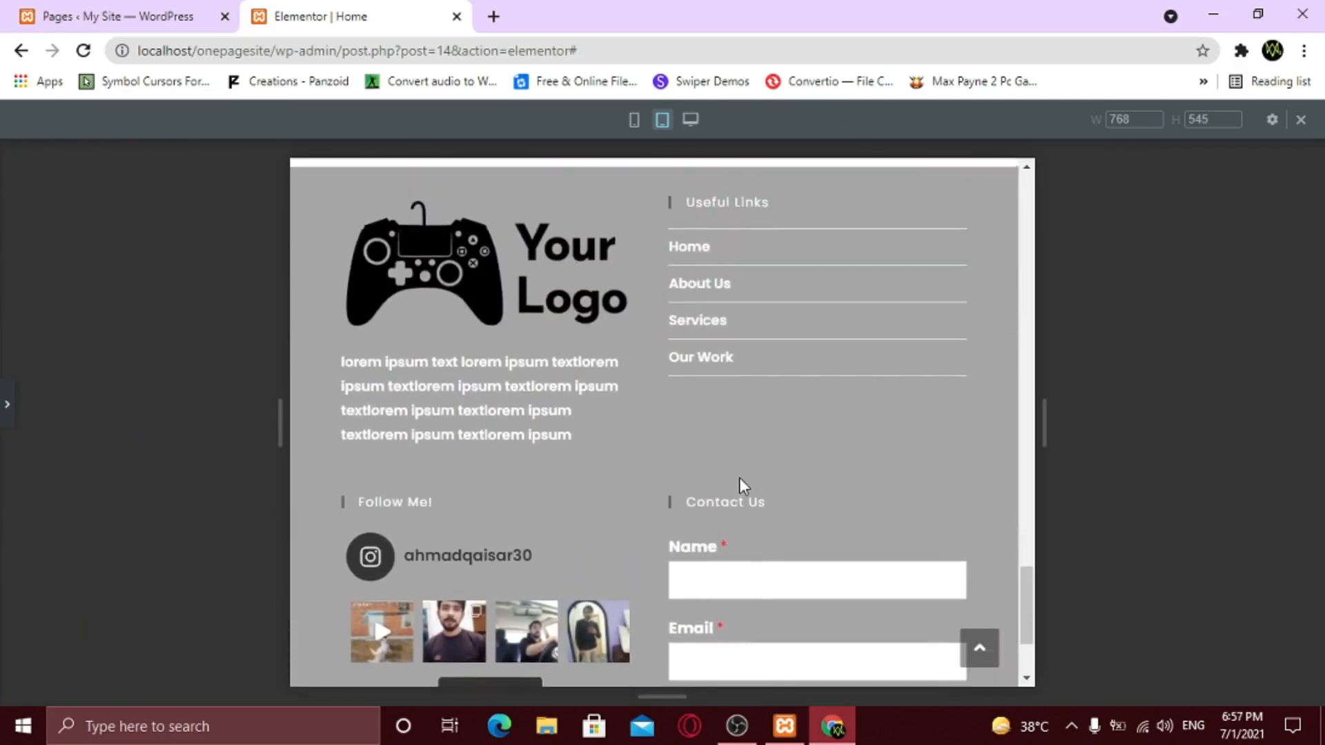
pyautogui.scroll(10, 739, 479)
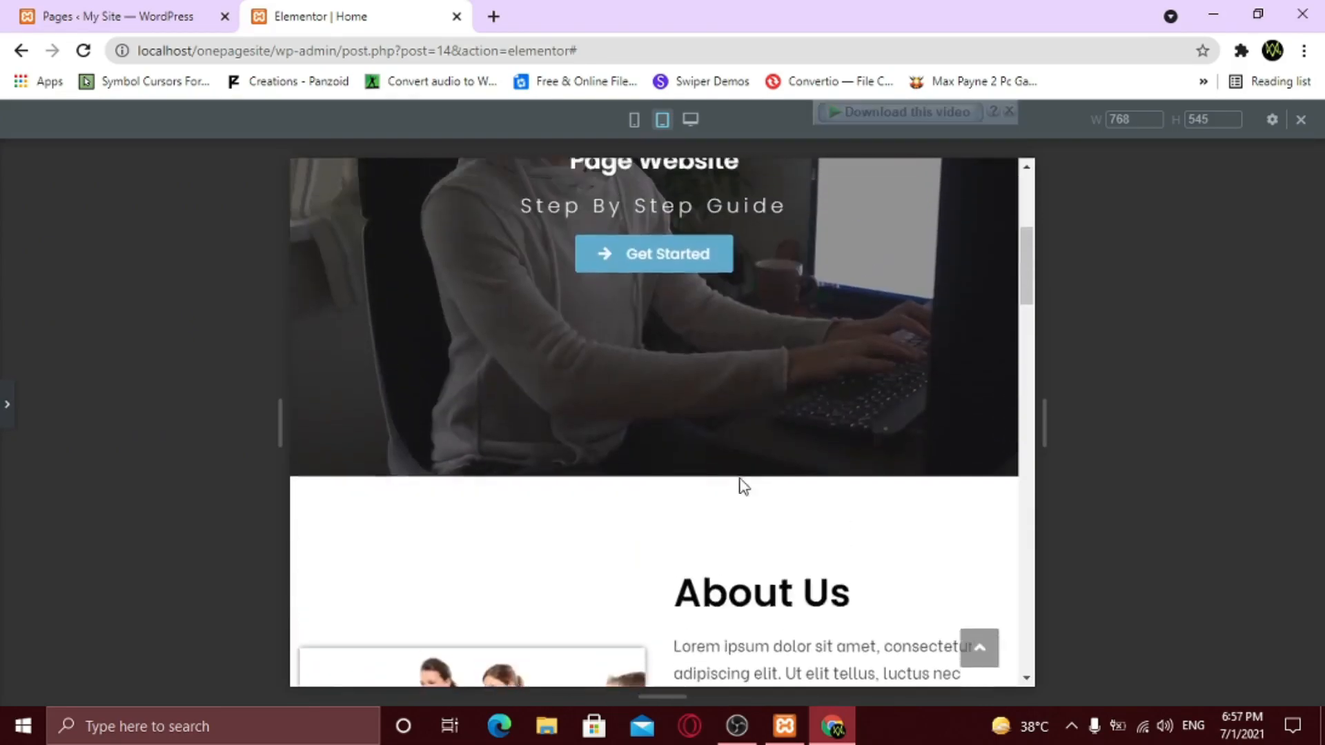
pyautogui.click(7, 414)
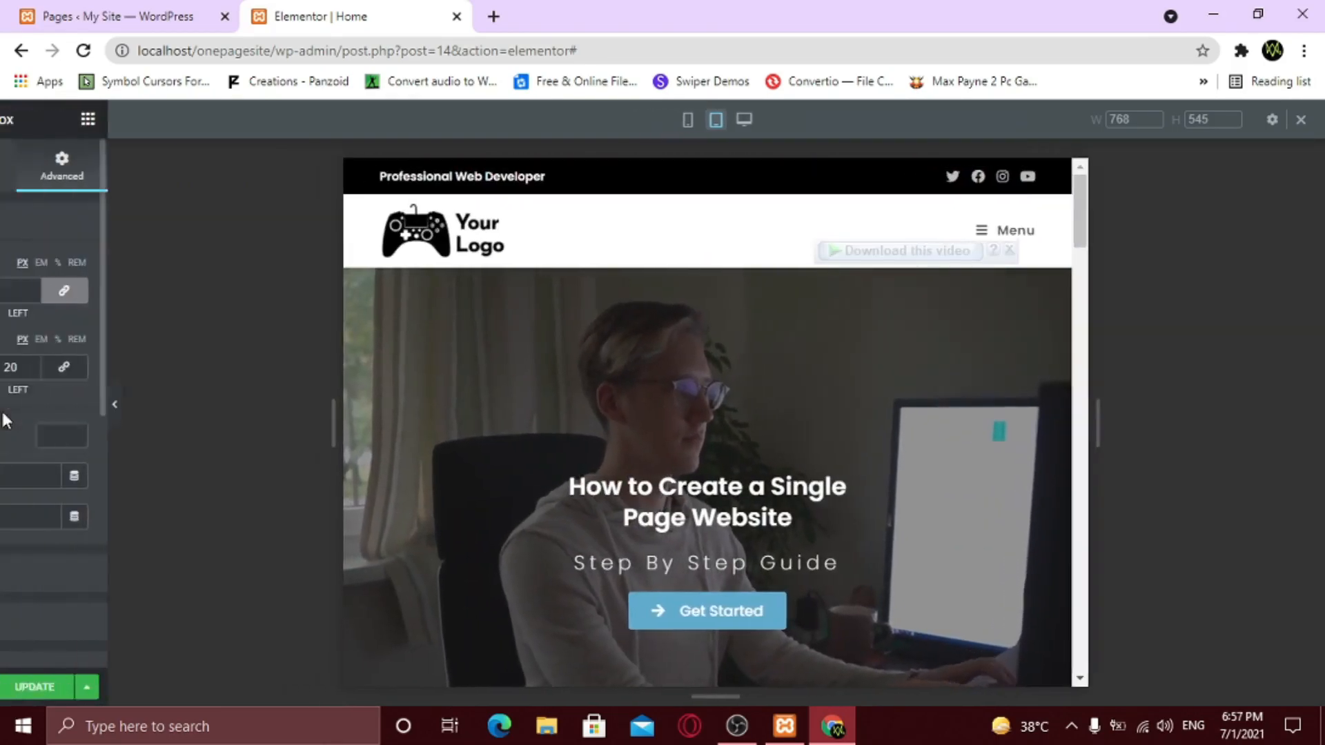
pyautogui.click(196, 688)
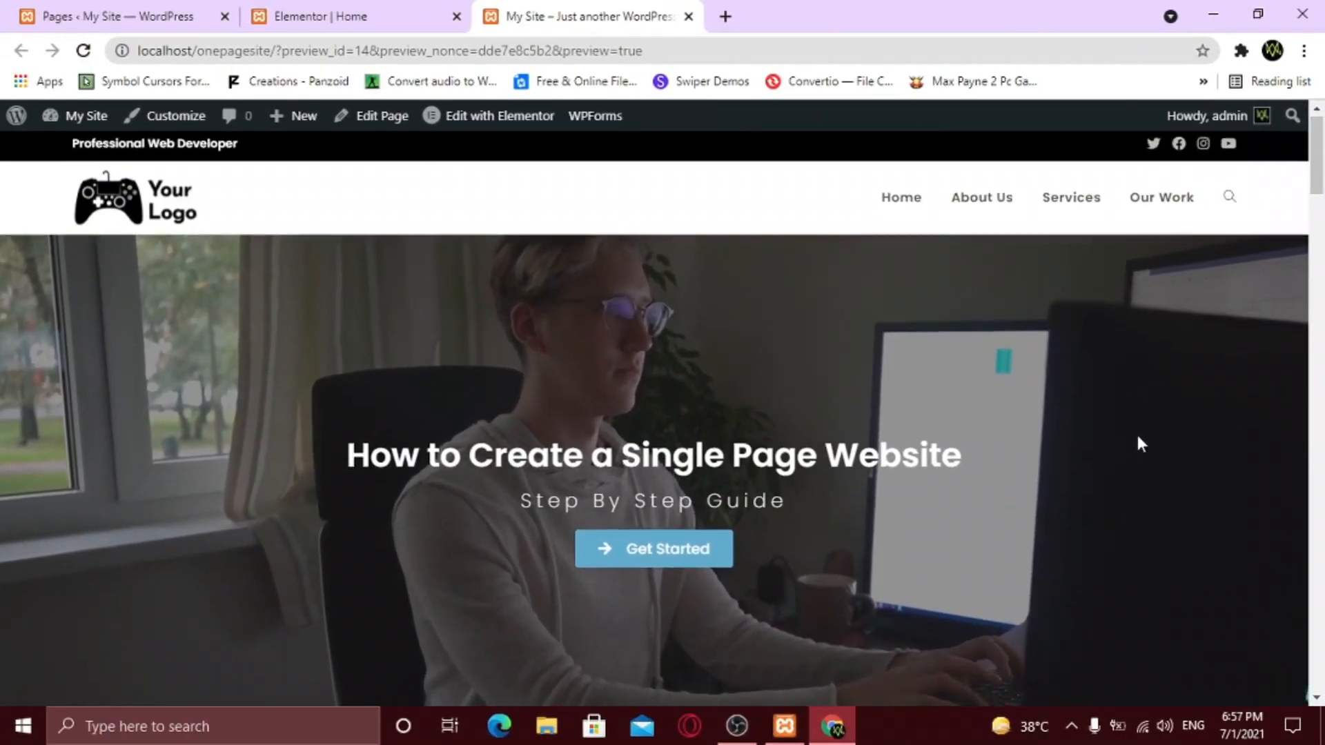
pyautogui.scroll(-1, 1139, 452)
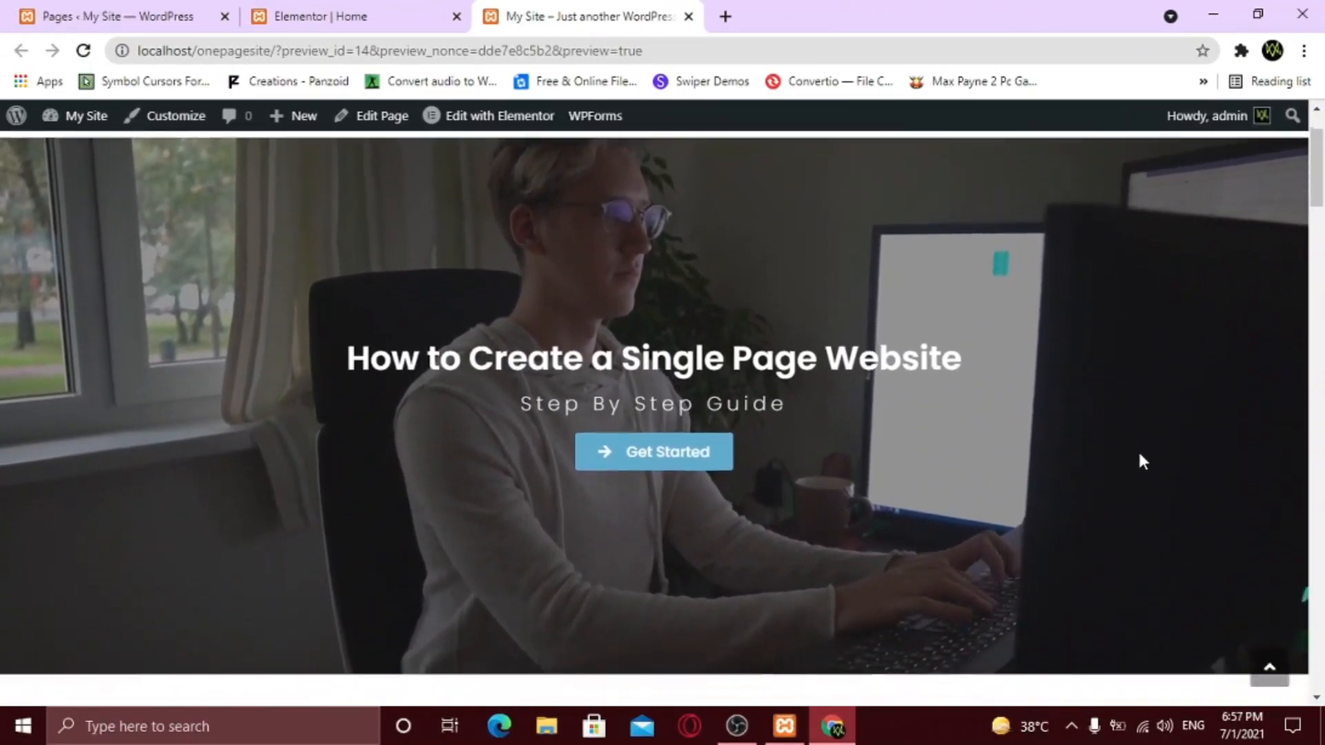
pyautogui.scroll(-8, 1138, 456)
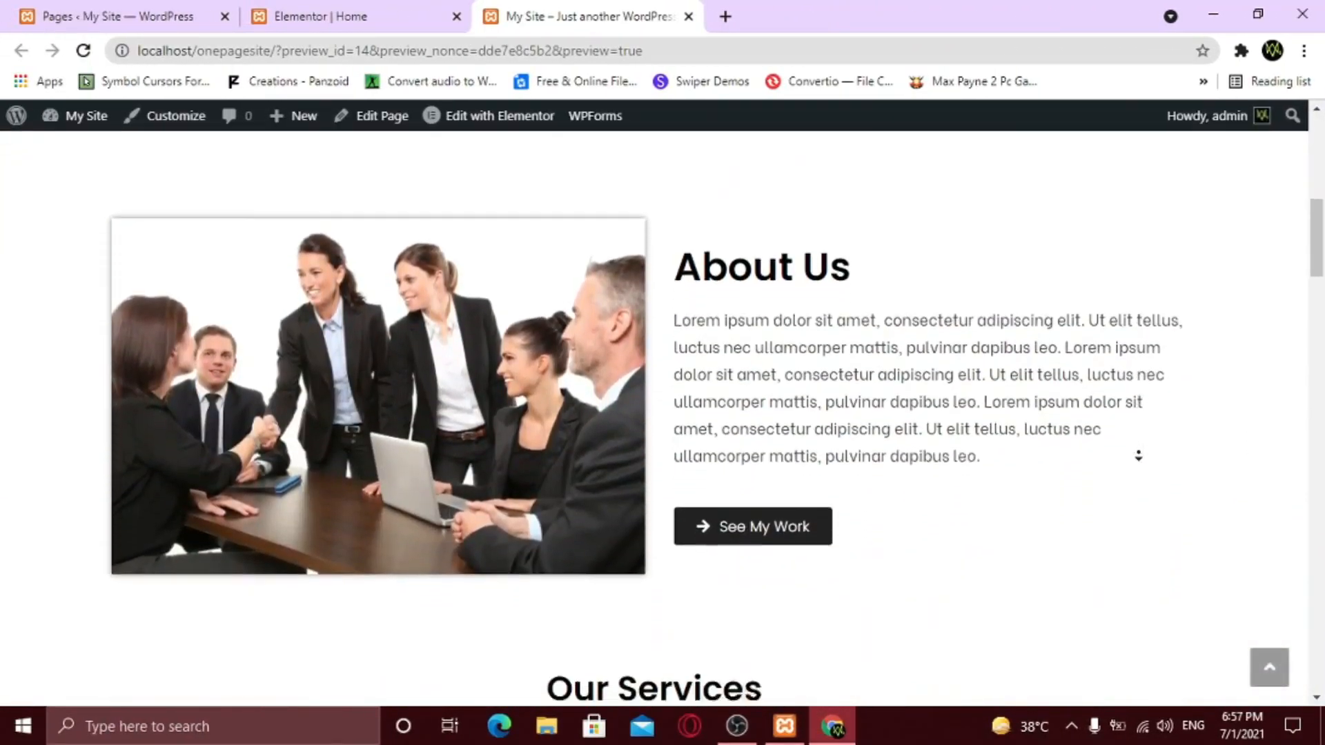
pyautogui.scroll(-8, 1139, 456)
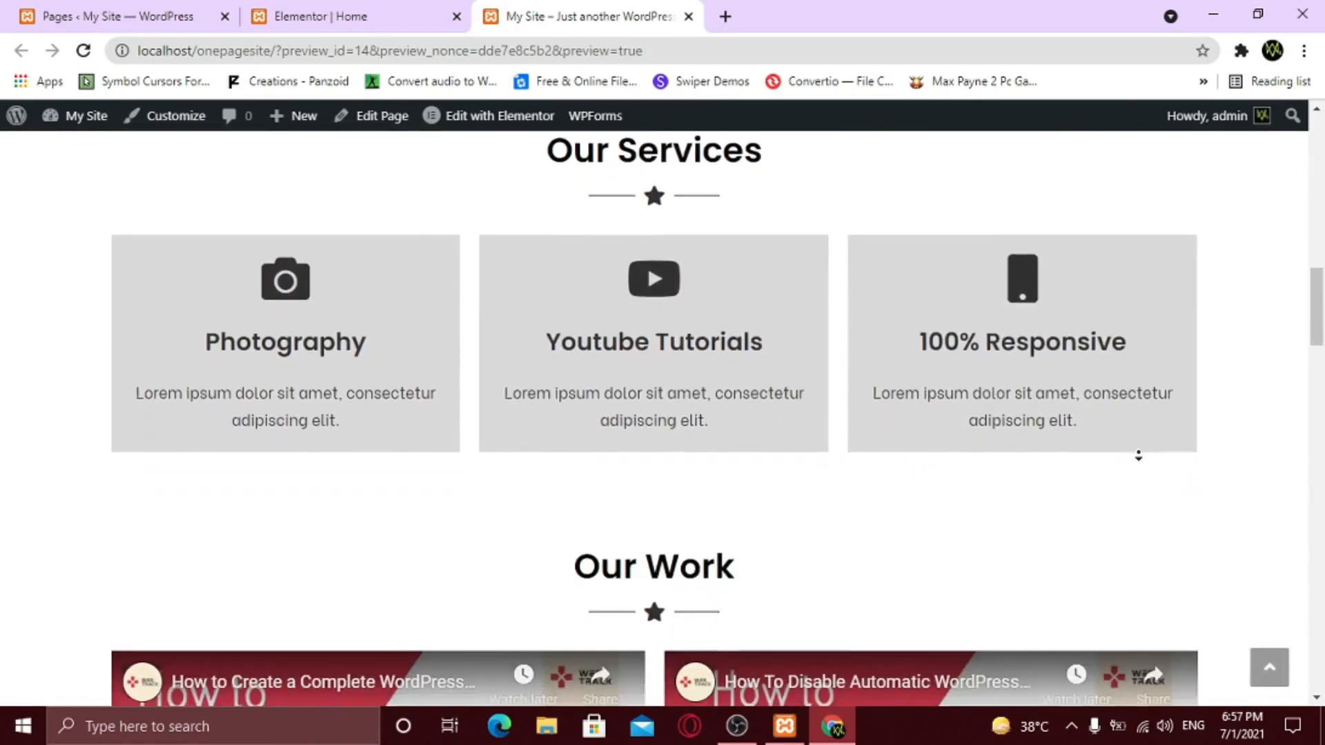
pyautogui.scroll(-8, 1139, 455)
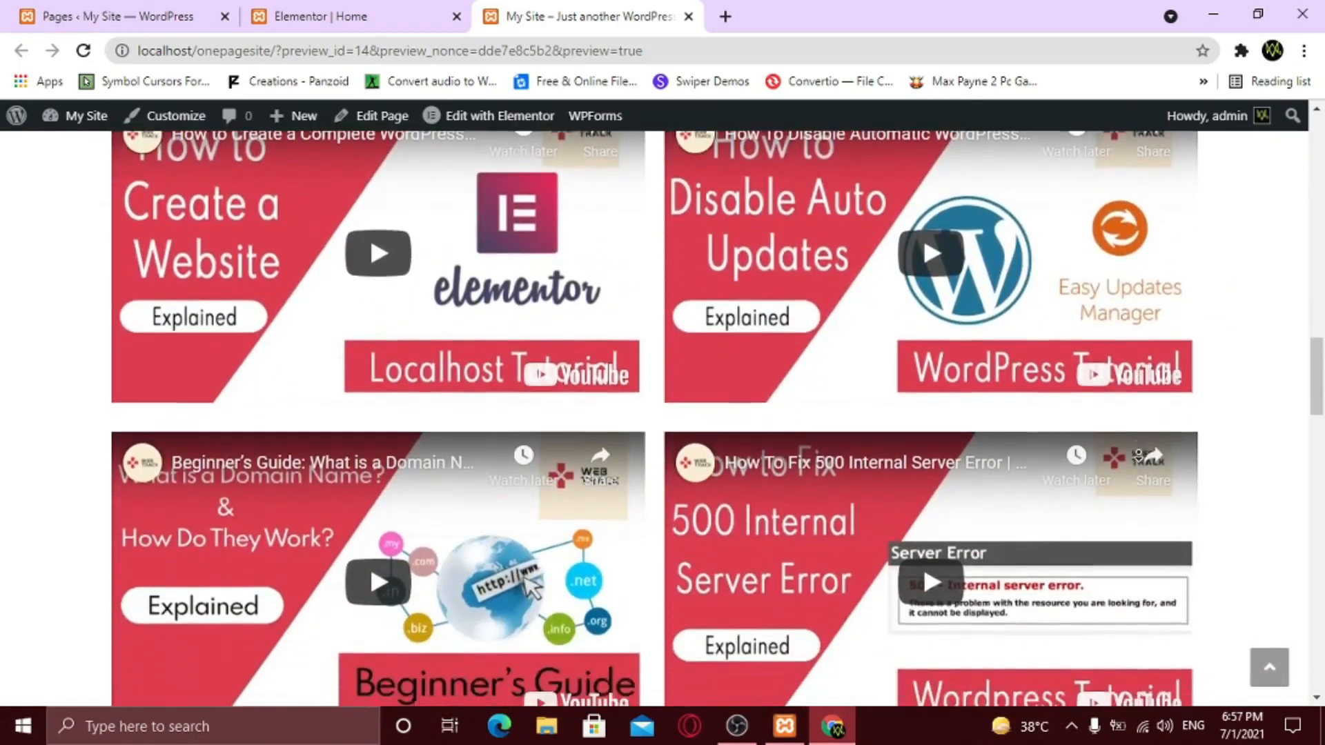
pyautogui.scroll(-5, 1138, 455)
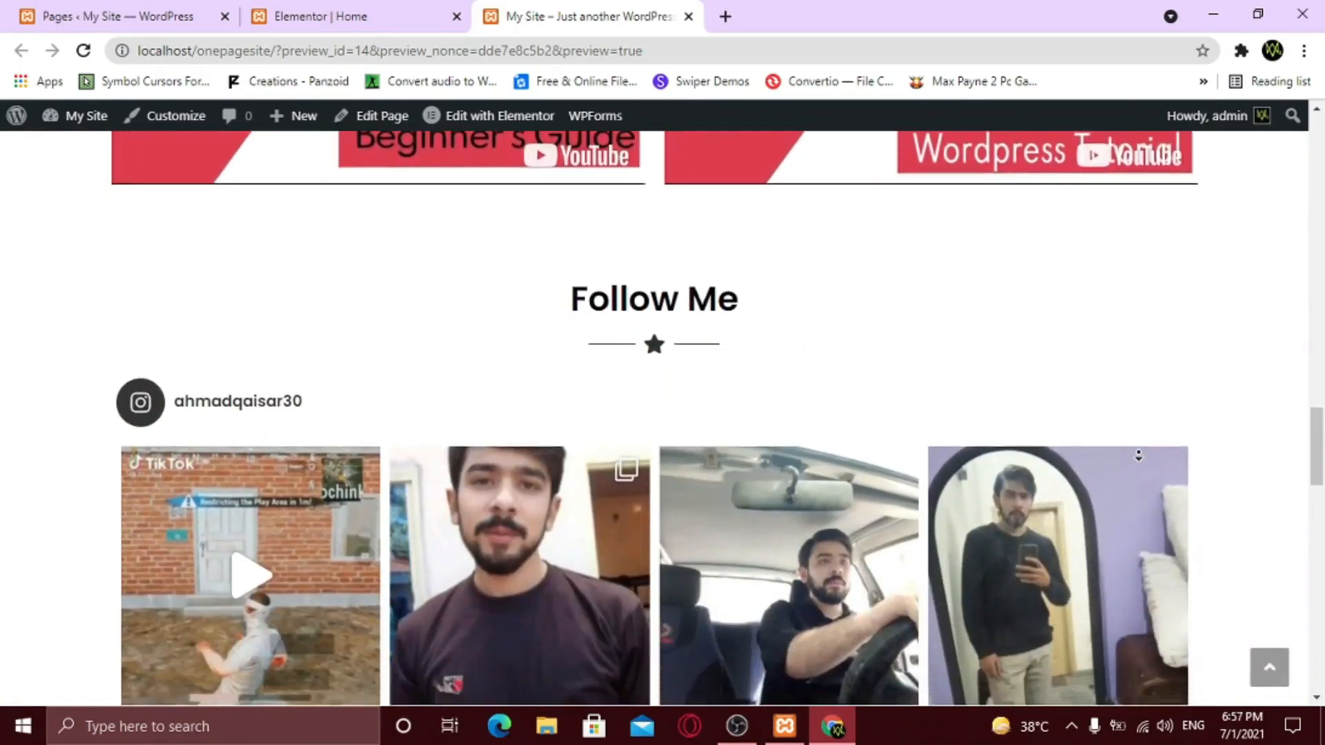
pyautogui.scroll(-8, 1139, 456)
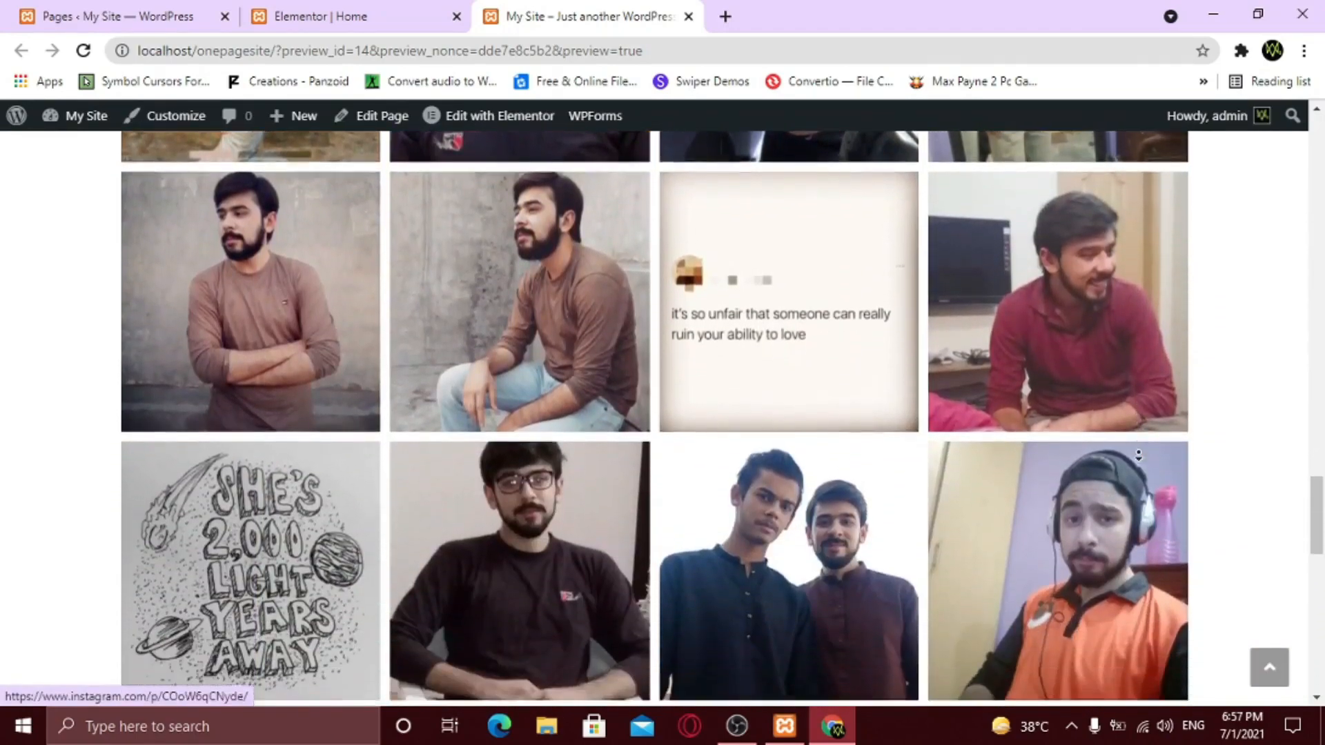
pyautogui.scroll(-8, 1139, 455)
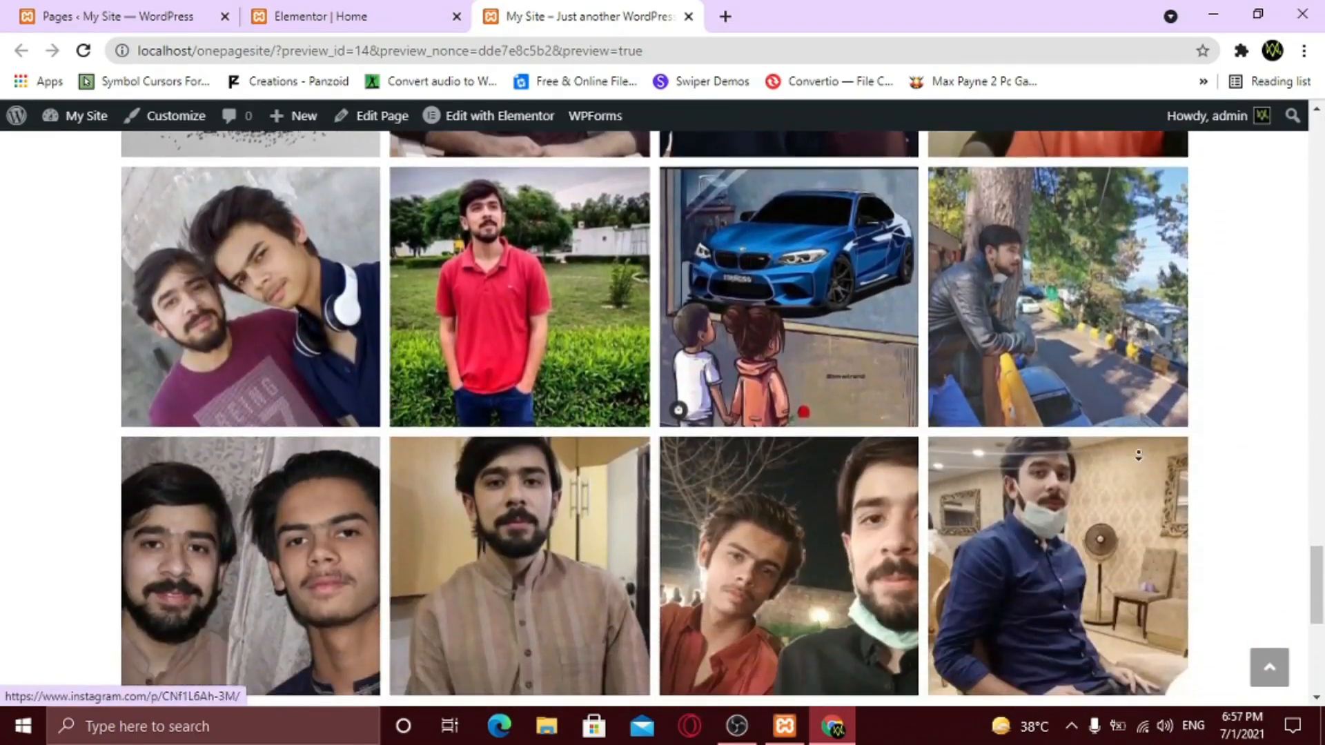
pyautogui.scroll(-7, 1139, 455)
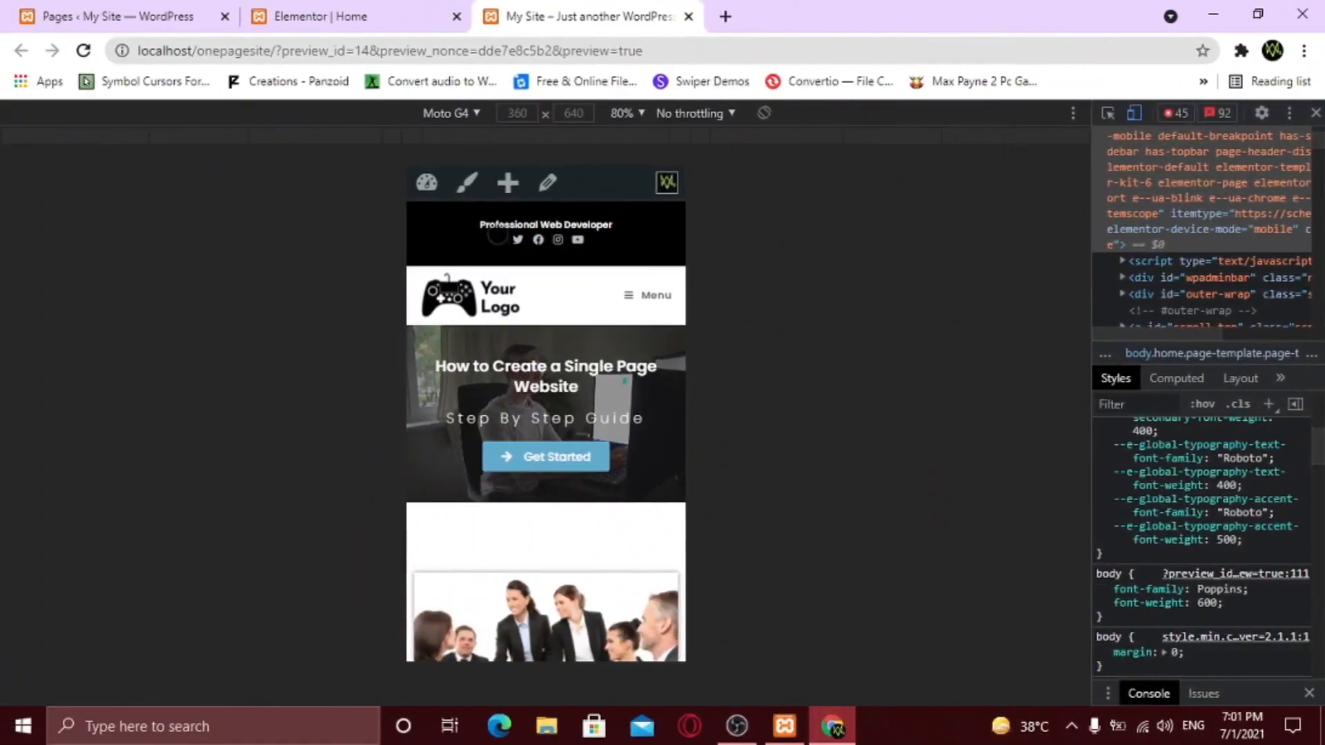
# - Scroll the Moto G4 emulated page from hero to footer, keeping Moto G4 selected
pyautogui.scroll(-6, 564, 412)
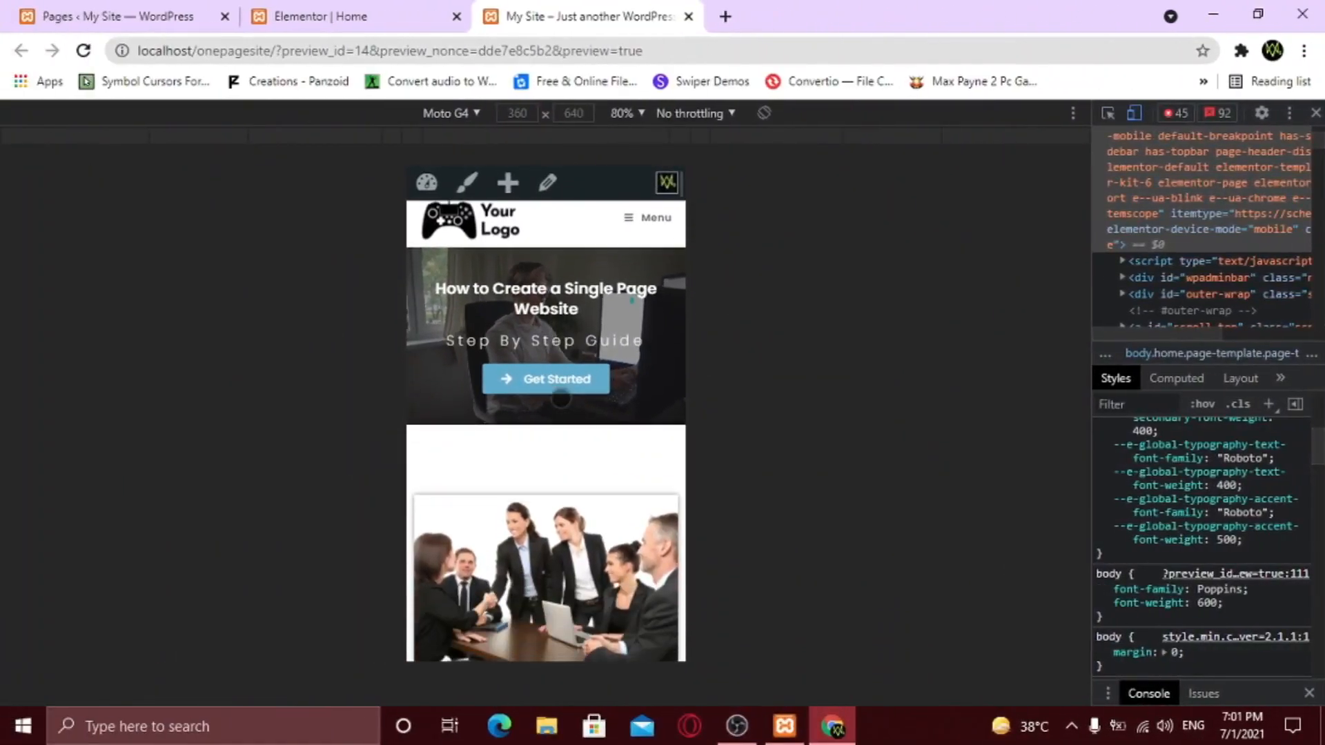
pyautogui.scroll(-7, 564, 412)
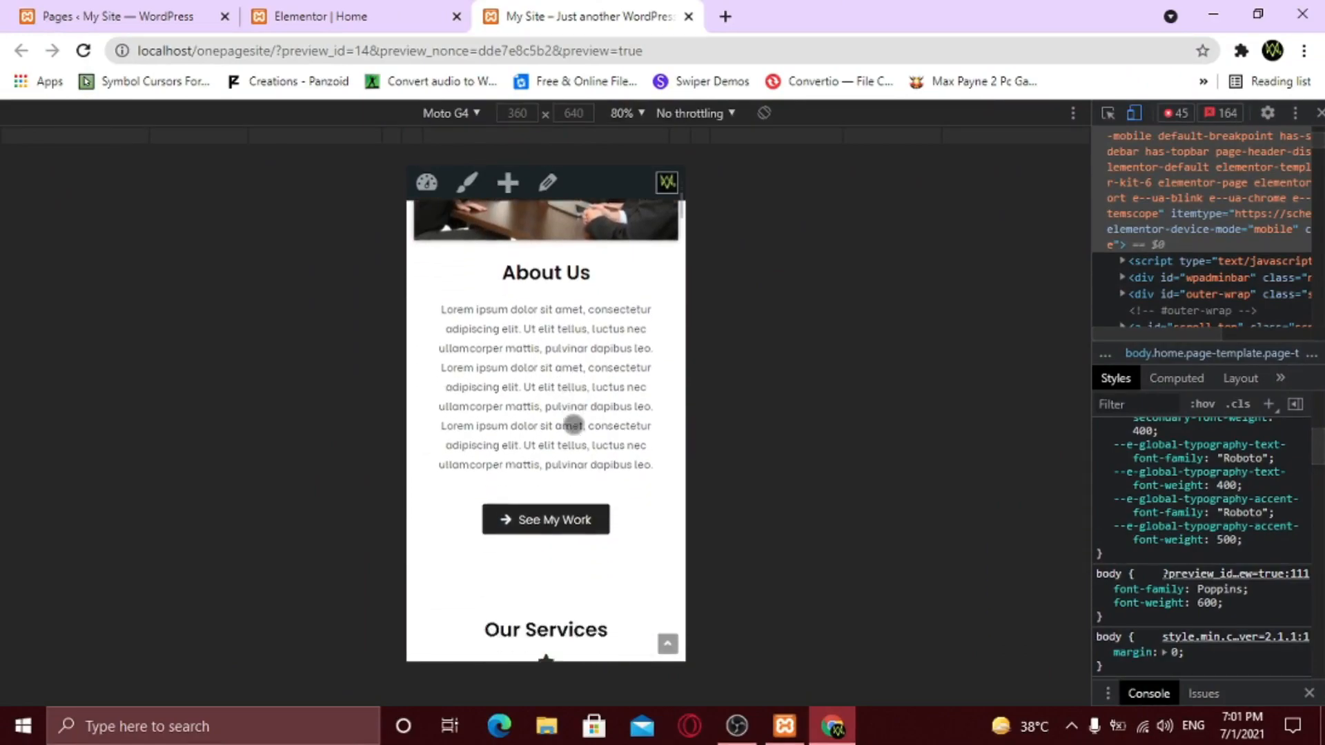
pyautogui.scroll(-8, 590, 433)
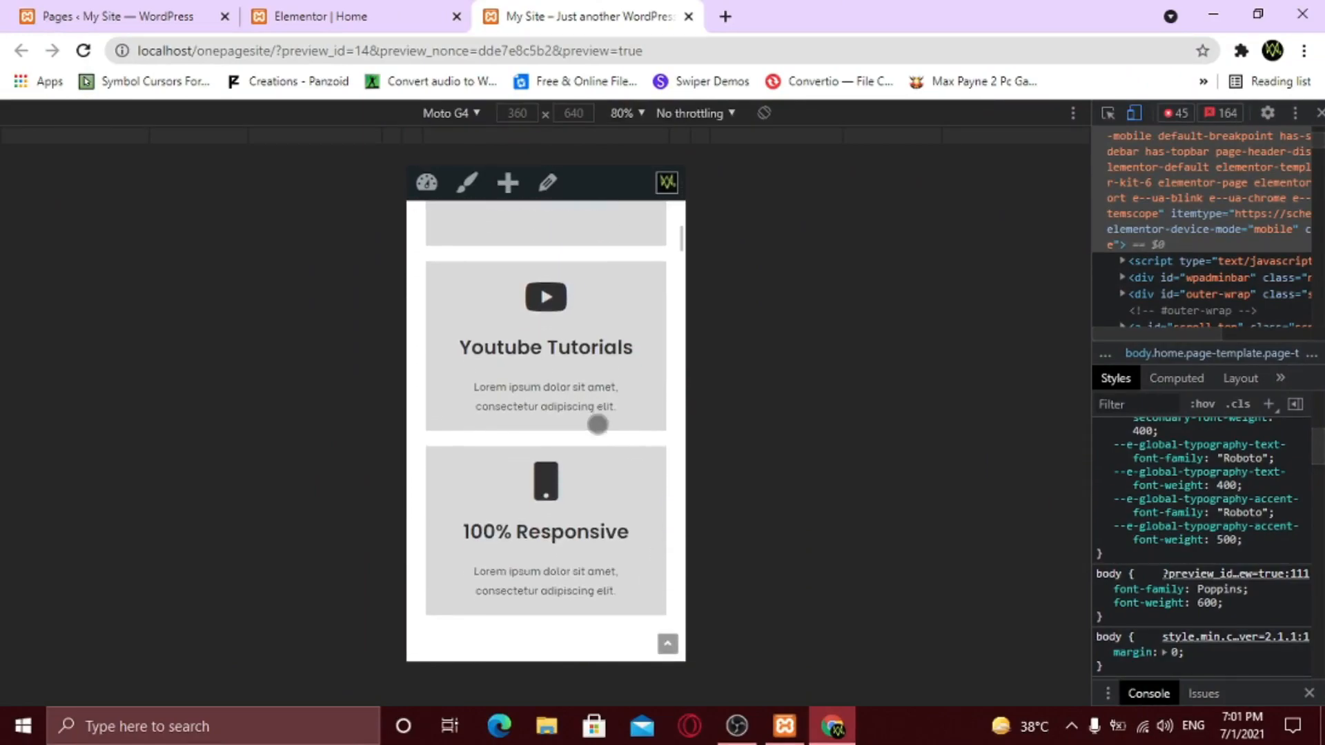
pyautogui.scroll(-8, 546, 431)
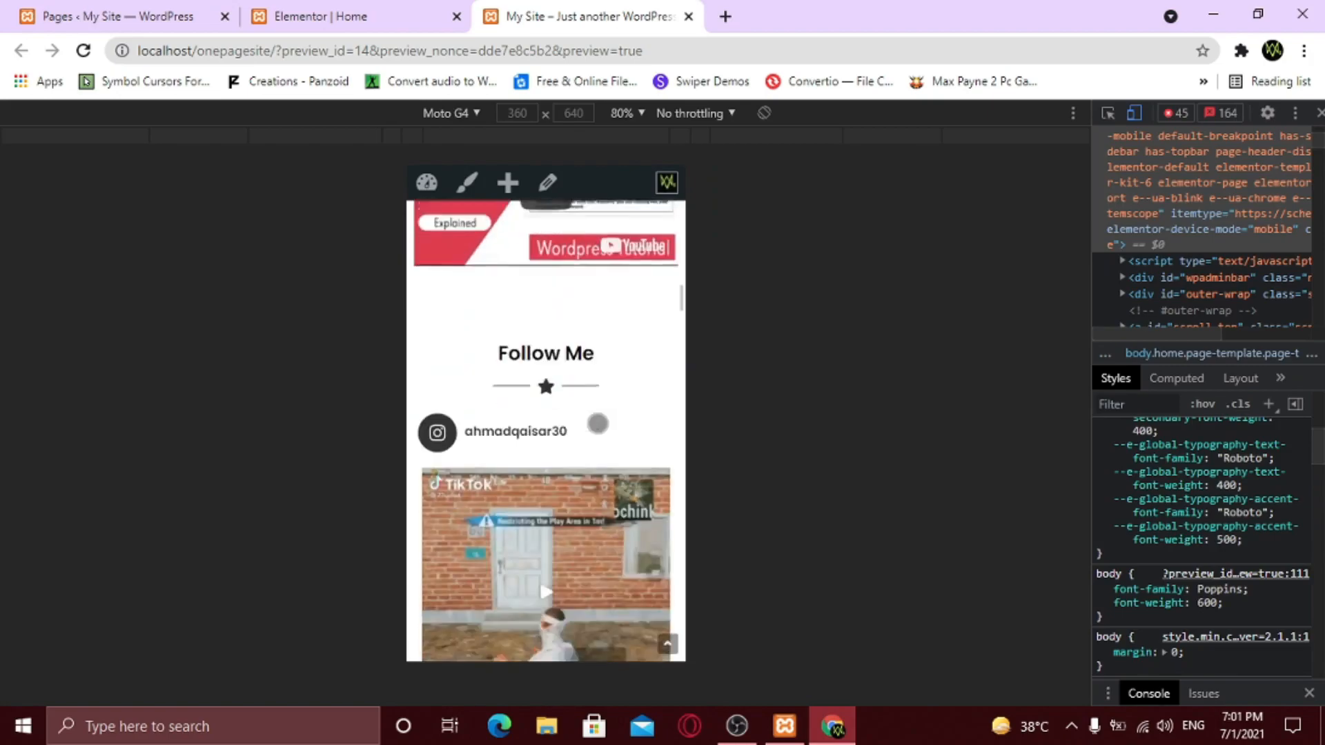
pyautogui.scroll(-7, 597, 421)
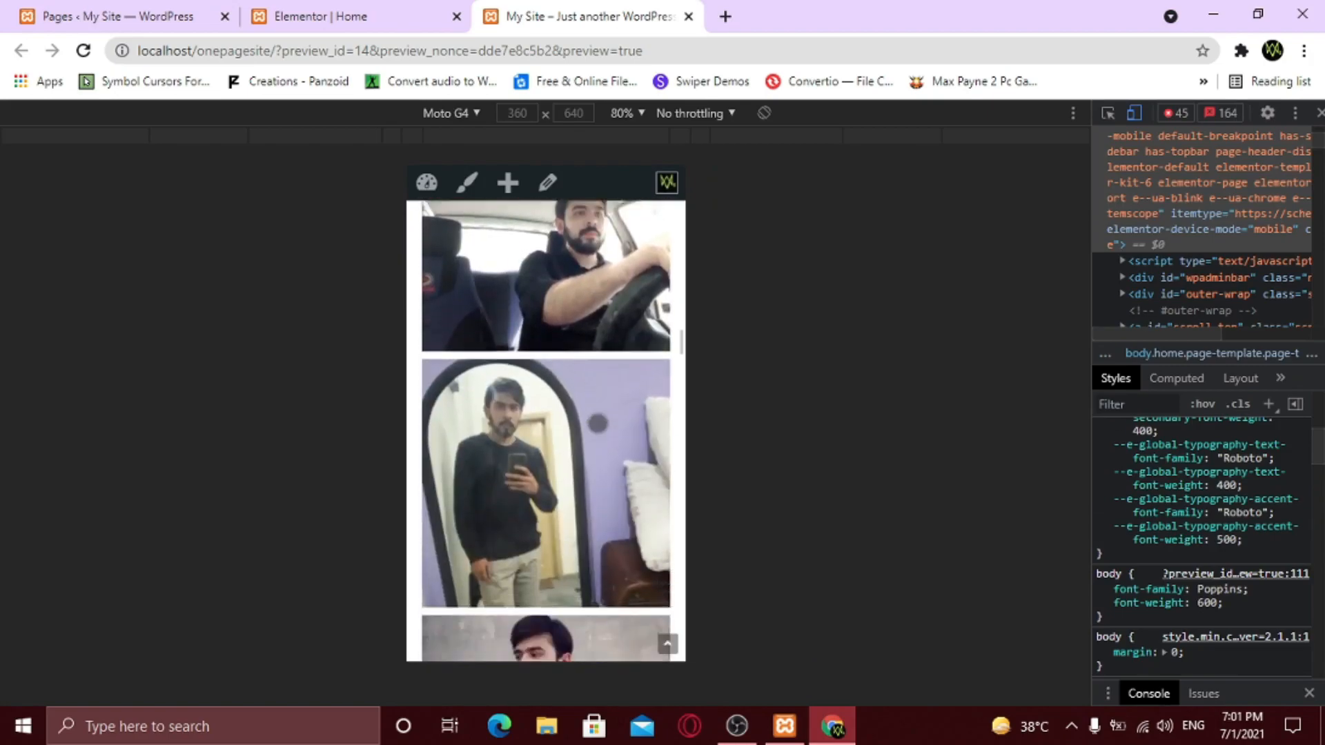
pyautogui.scroll(-8, 598, 433)
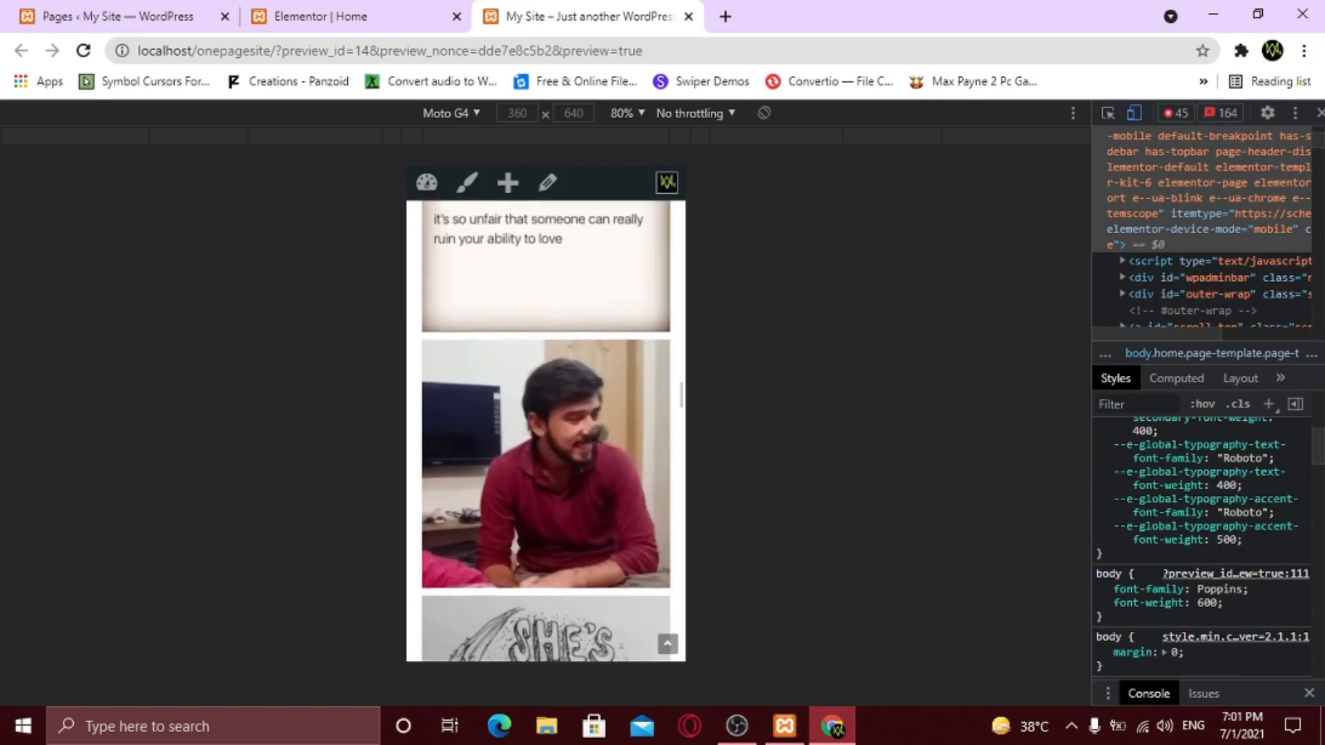
pyautogui.scroll(-8, 597, 439)
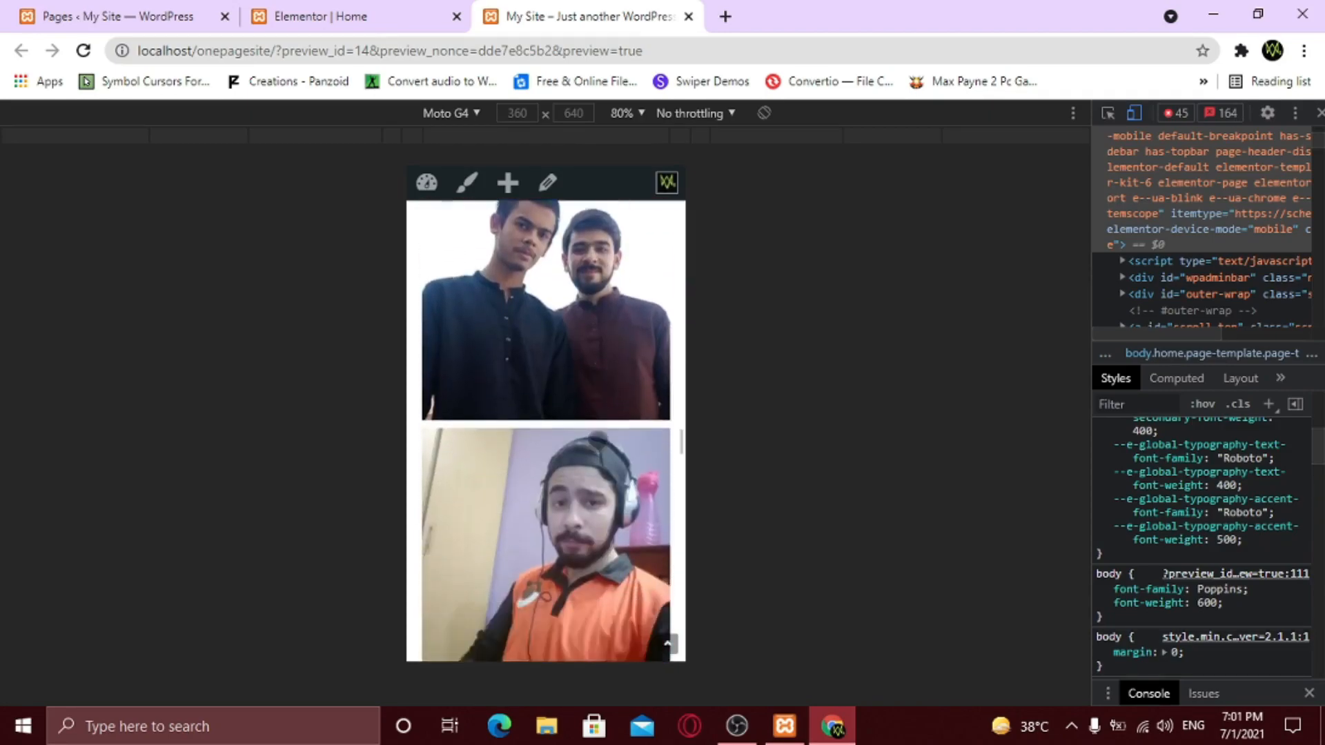
pyautogui.scroll(-10, 598, 439)
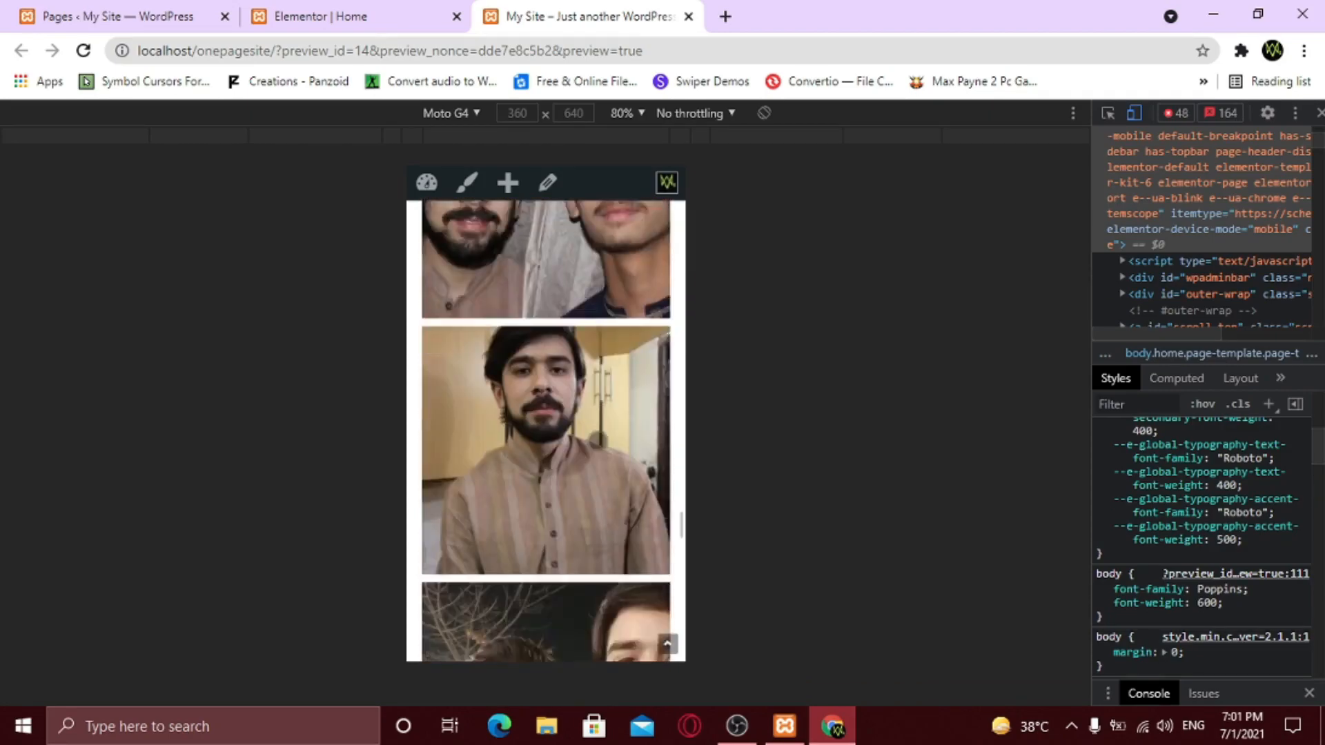
pyautogui.scroll(-10, 598, 440)
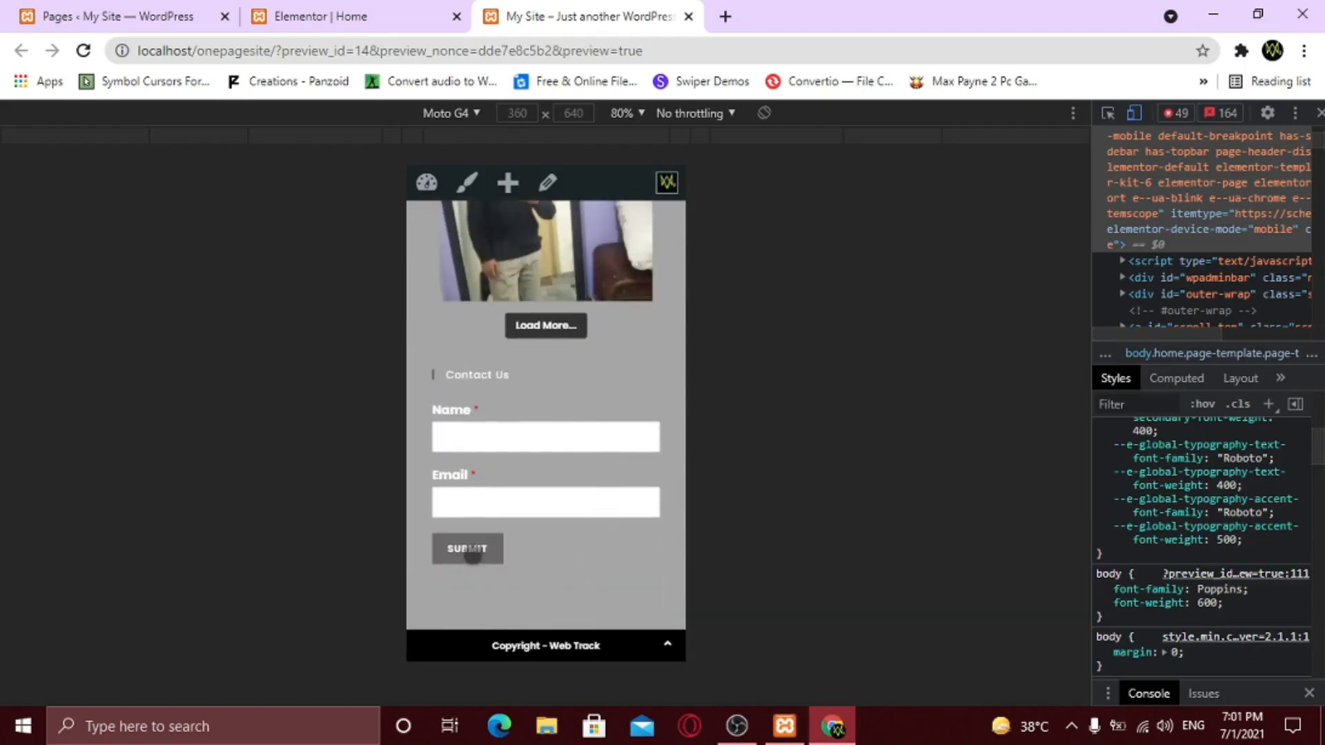
pyautogui.scroll(10, 584, 596)
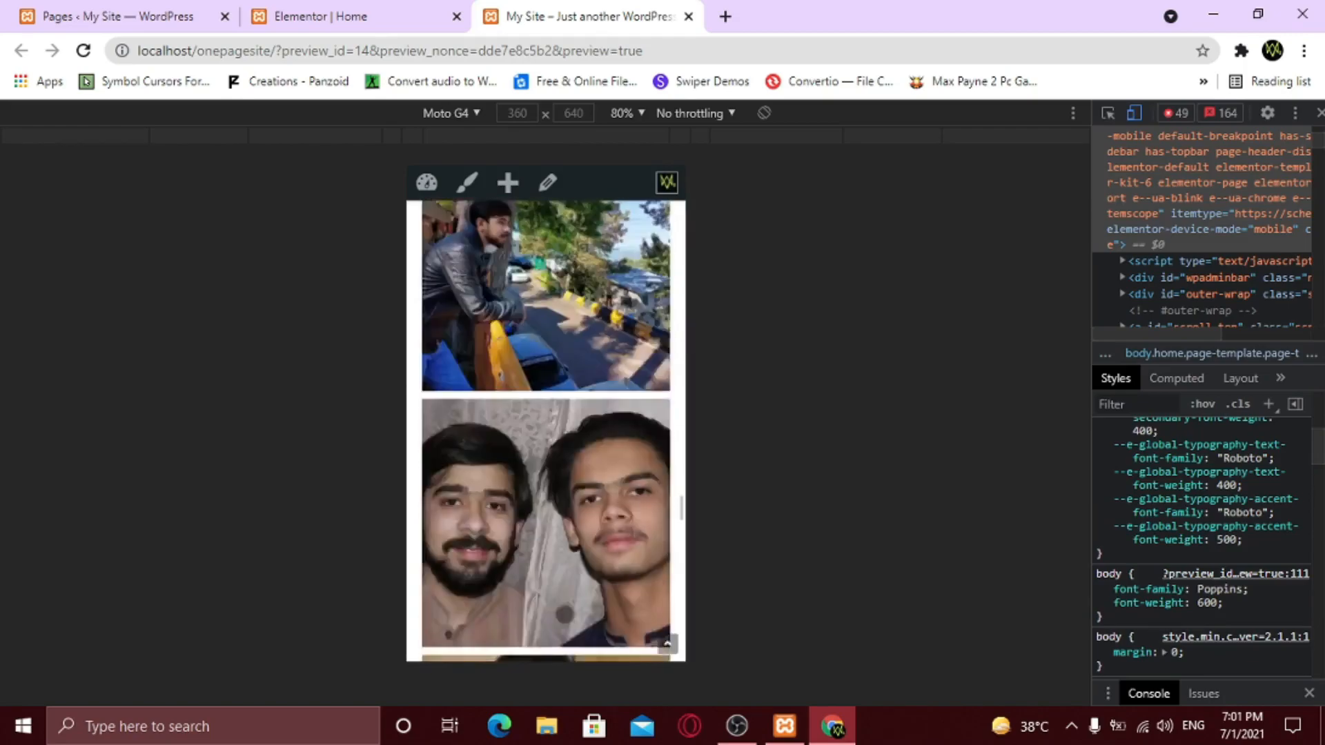
pyautogui.scroll(15, 566, 611)
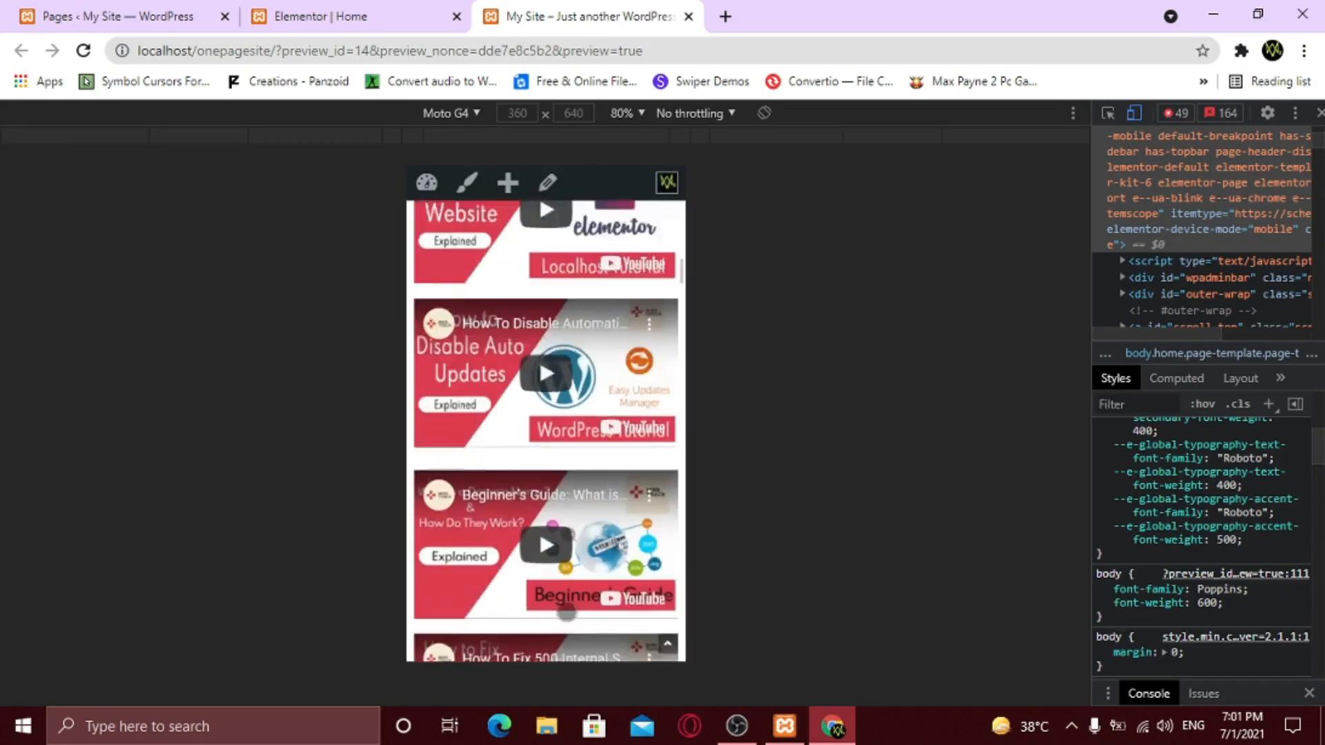
pyautogui.scroll(5, 566, 611)
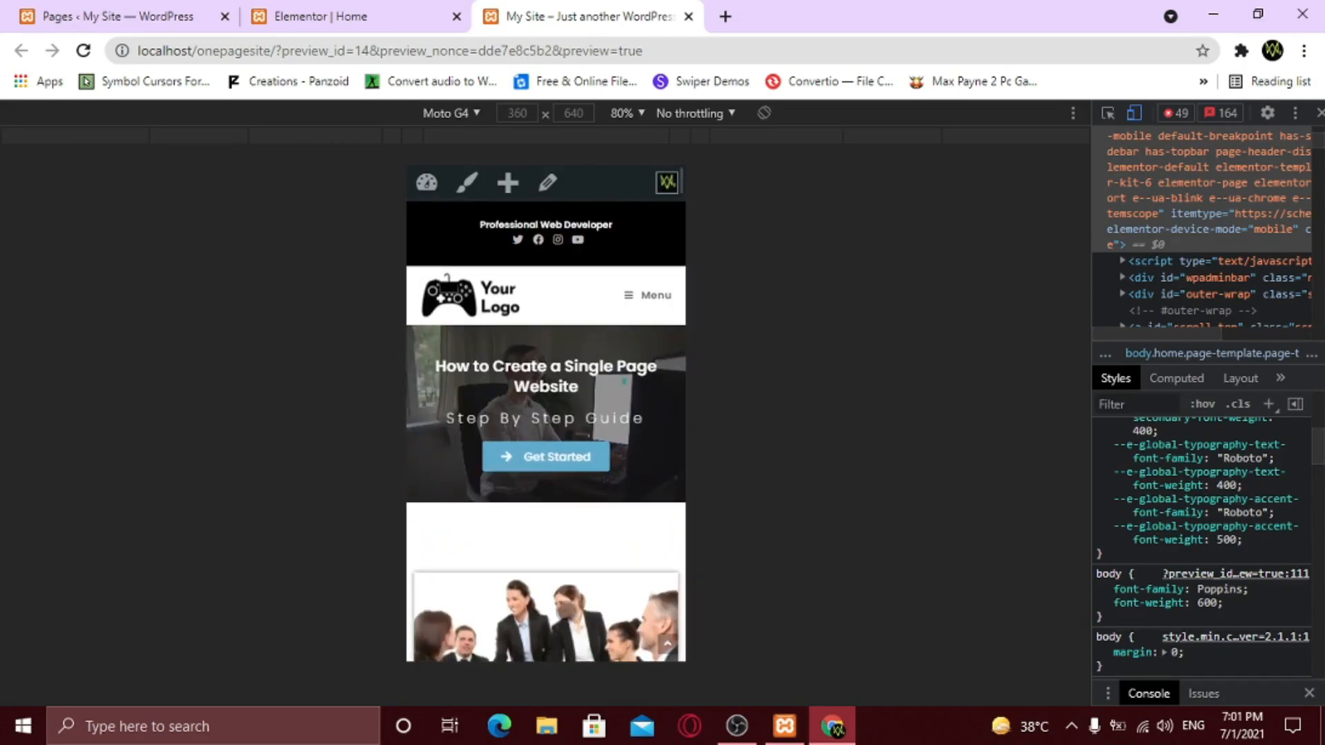
pyautogui.click(463, 114)
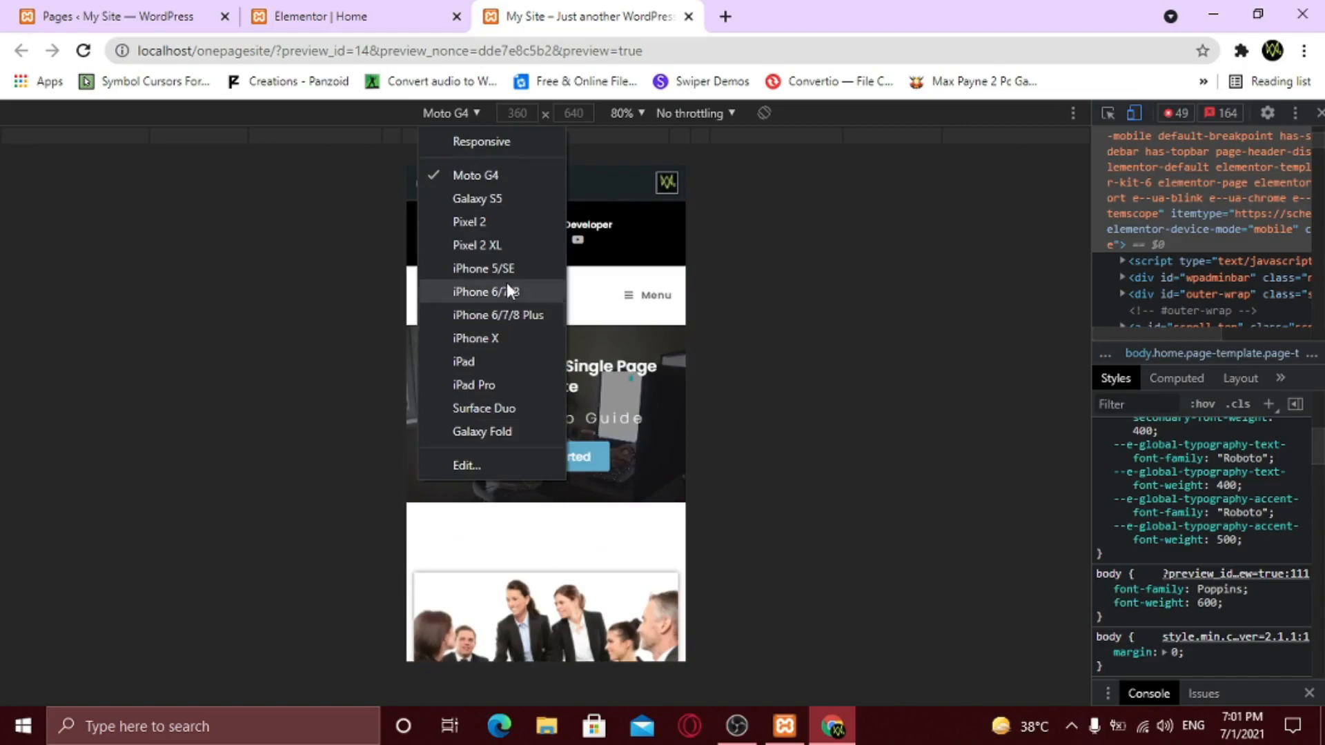
pyautogui.click(830, 399)
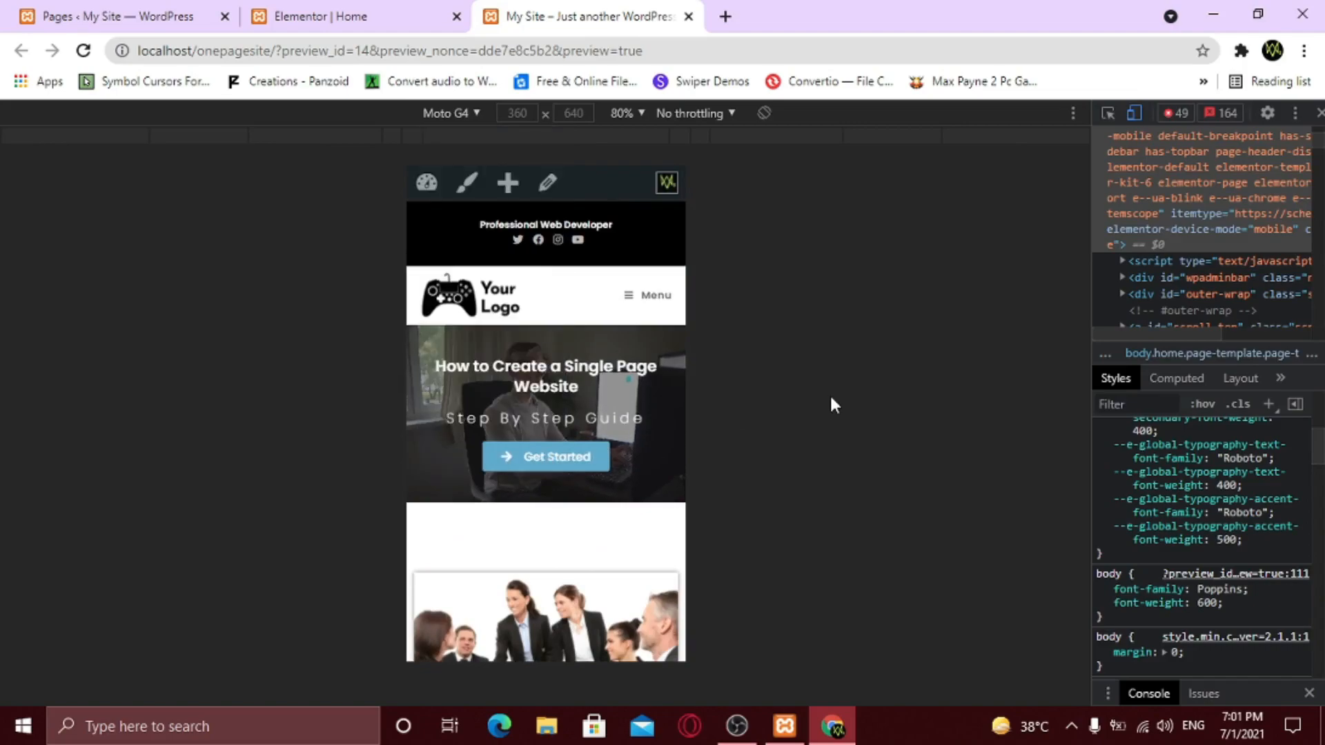